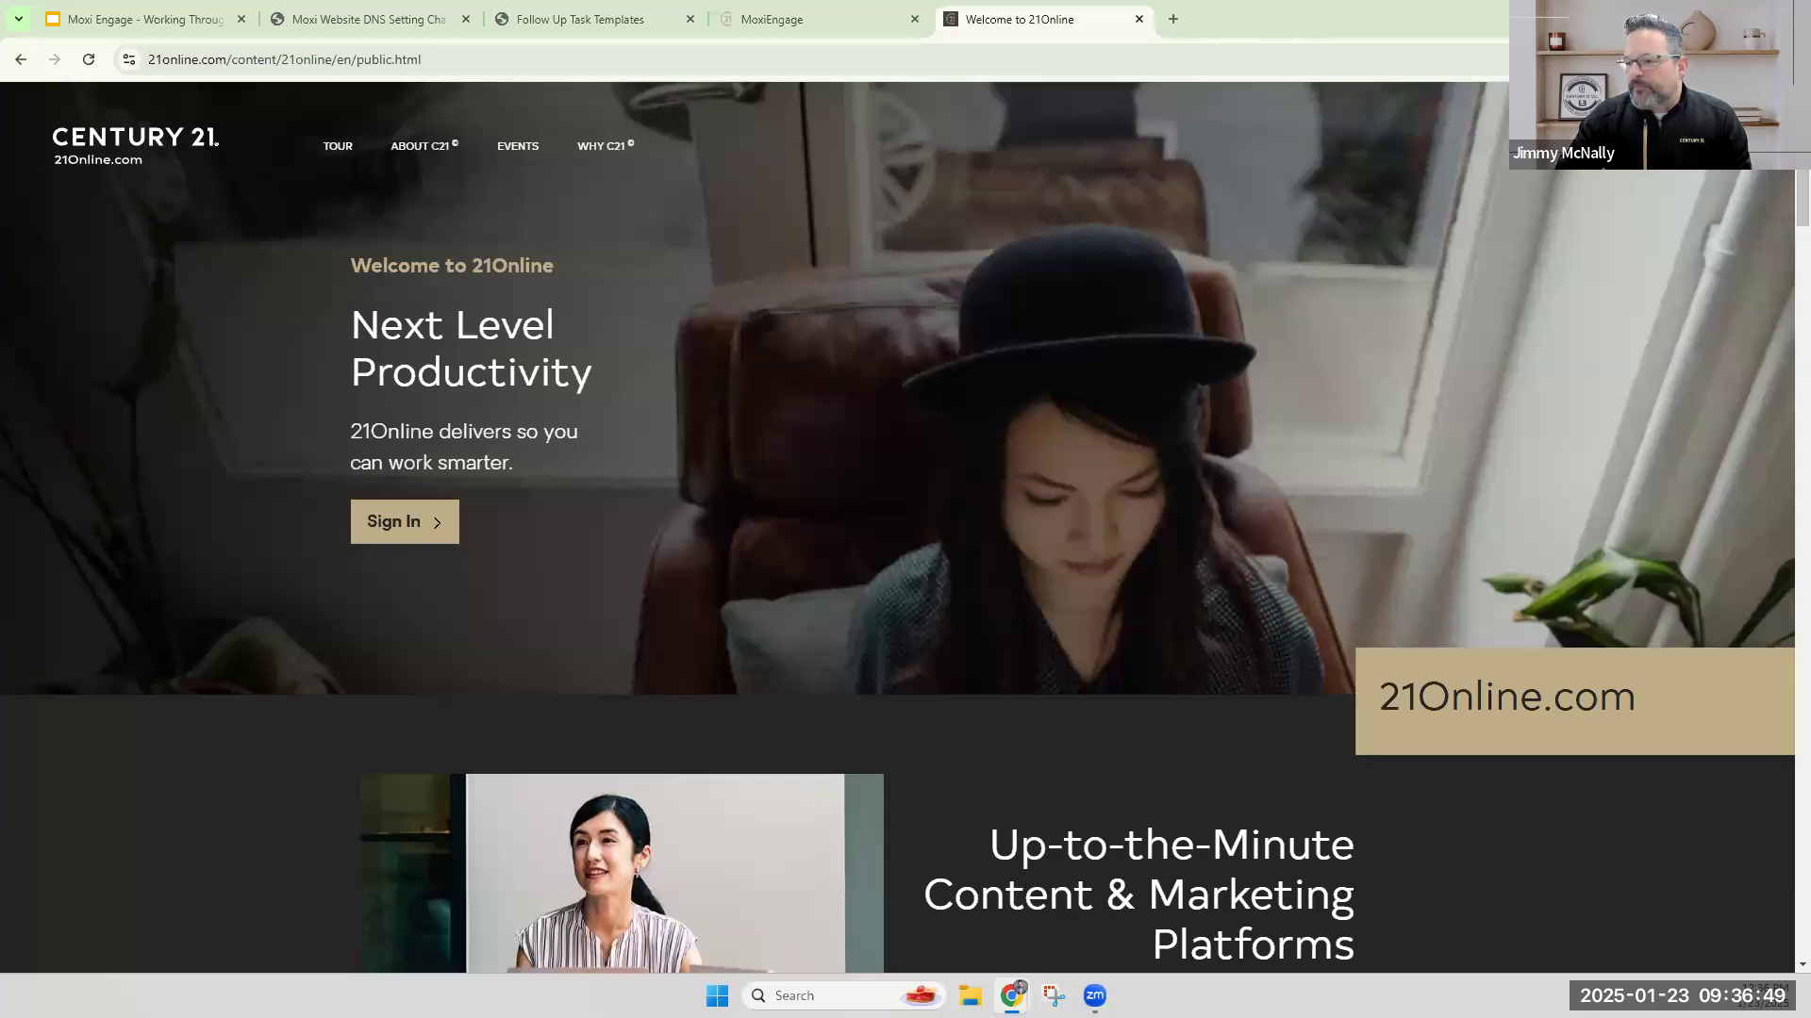
Sign in to 21Online and open the Productivity Hub.
left_click(405, 523)
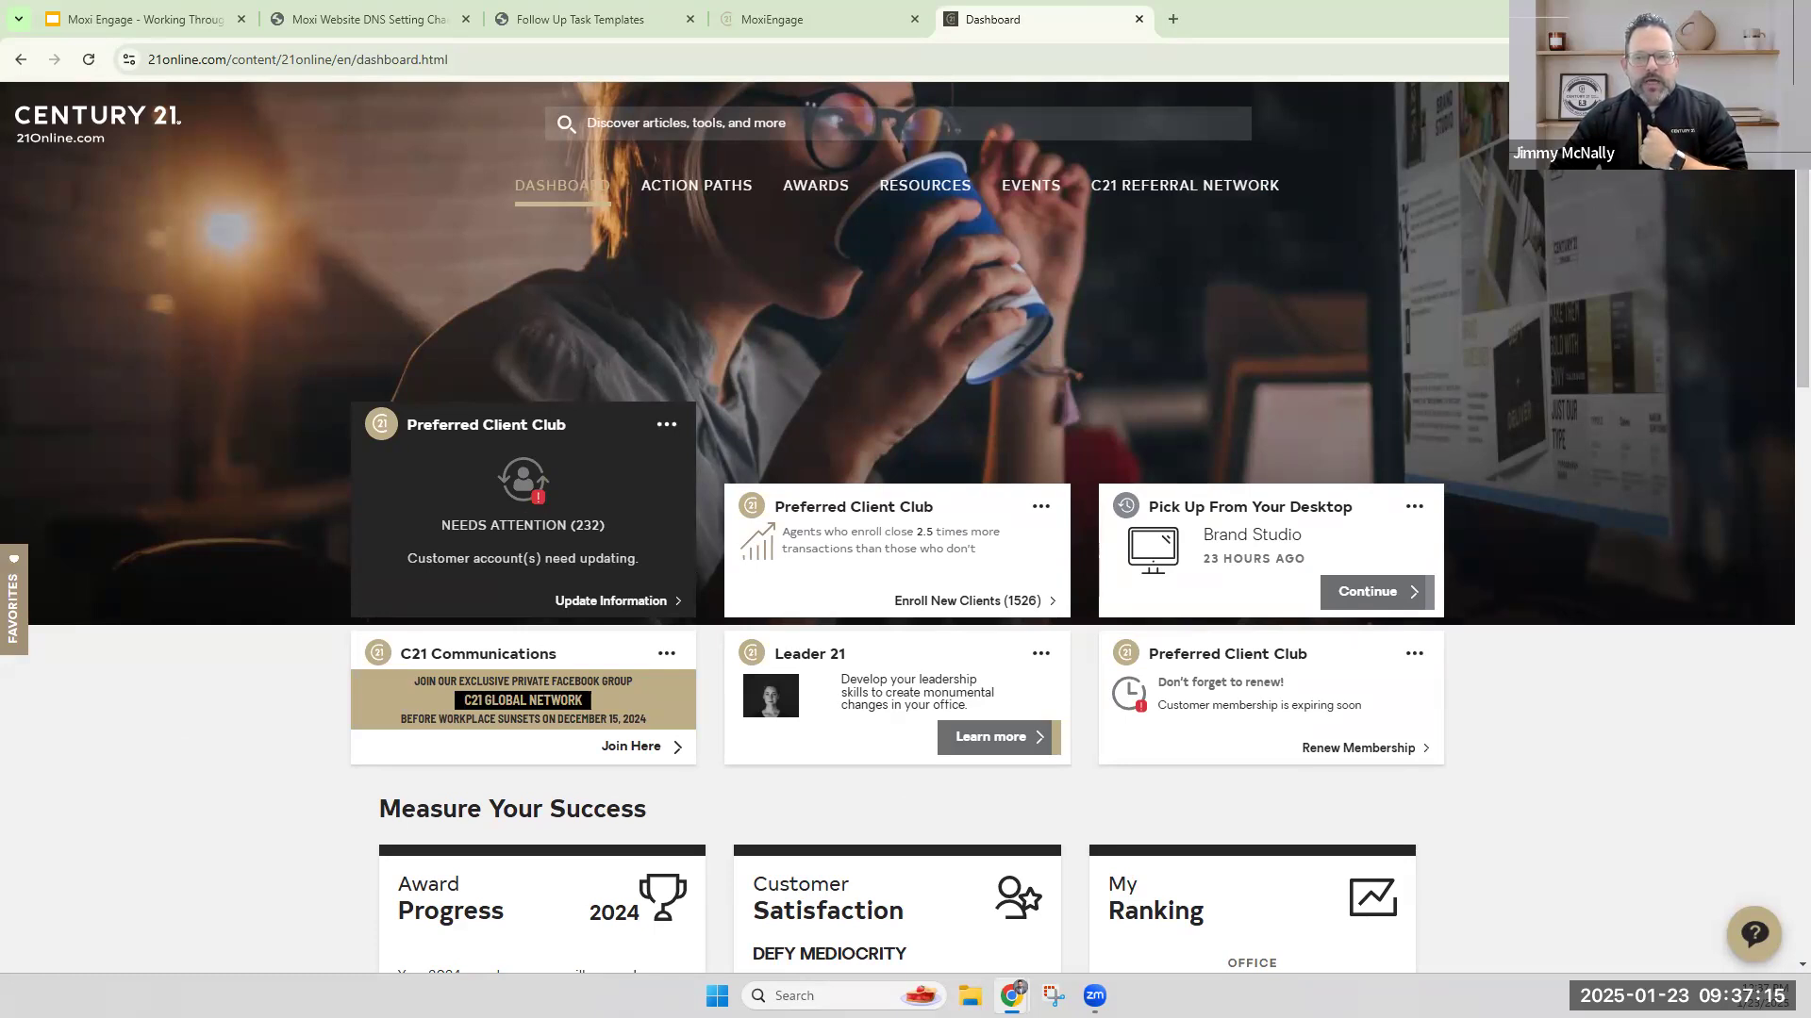
left_click(1760, 122)
left_click(1591, 547)
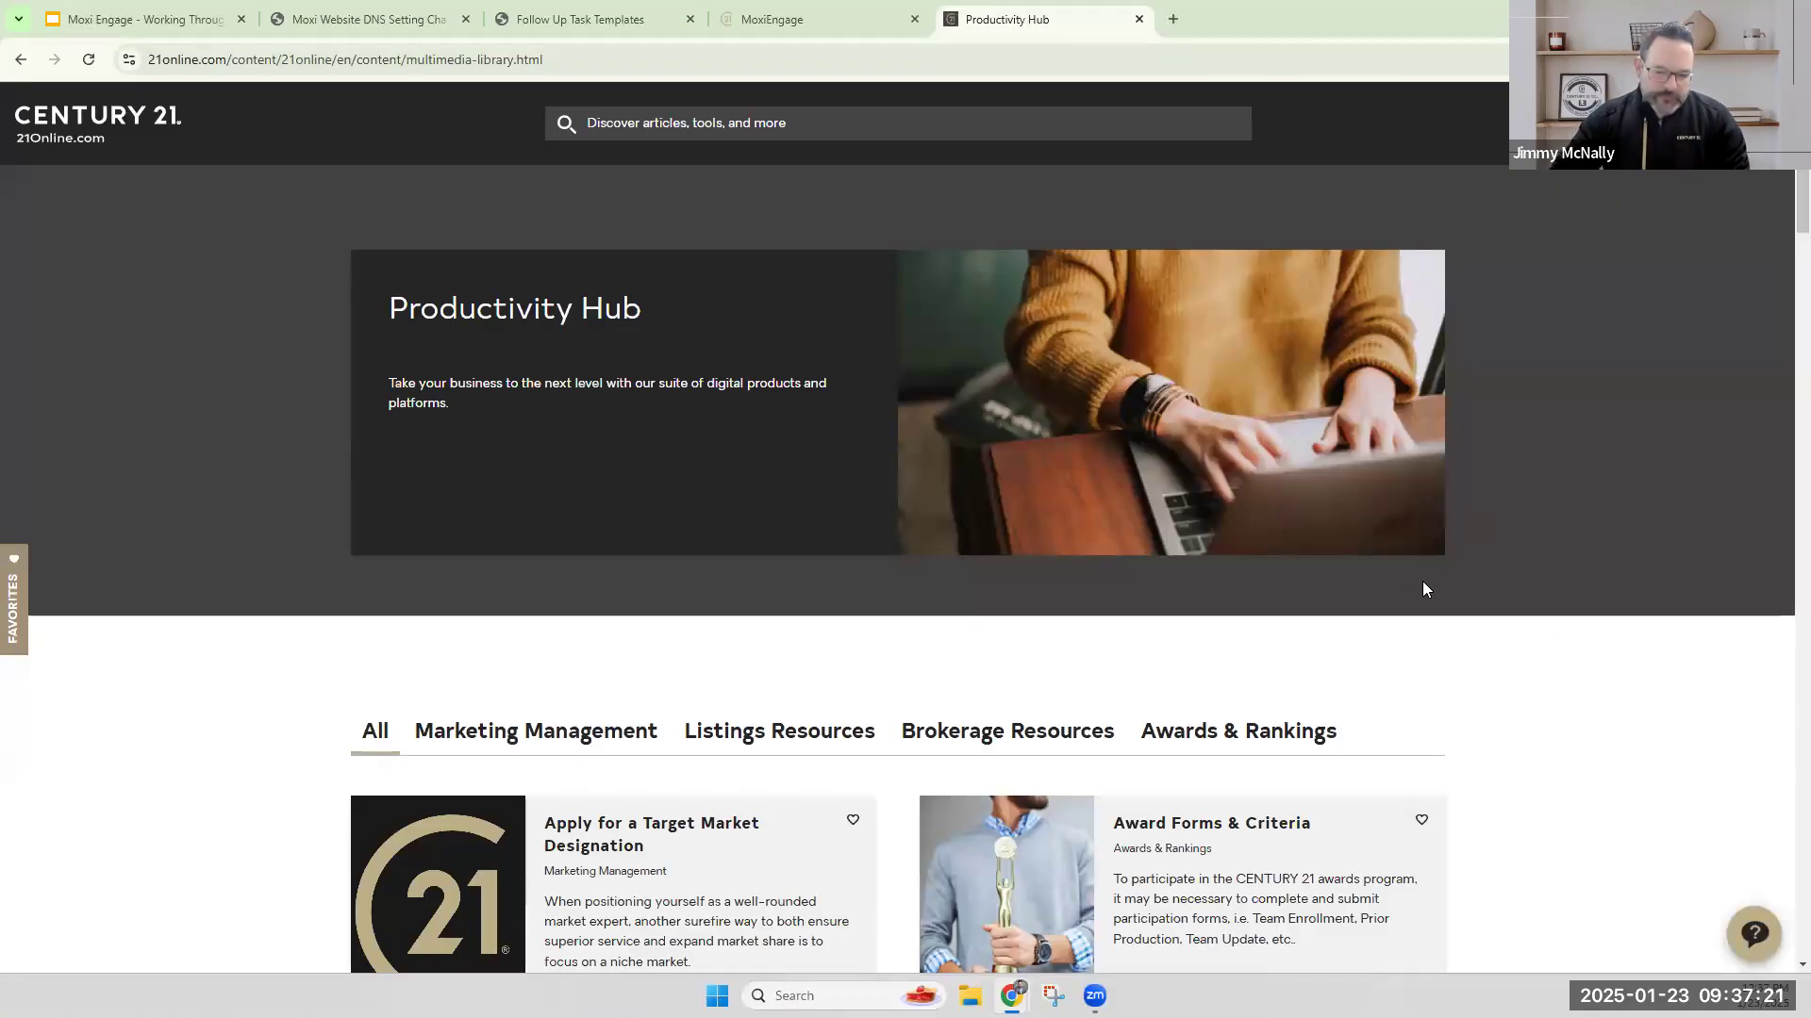
Find MoxiEngage in the Productivity Hub's tool list and launch Moxi from its card.
scroll(1424, 590, "down", 20)
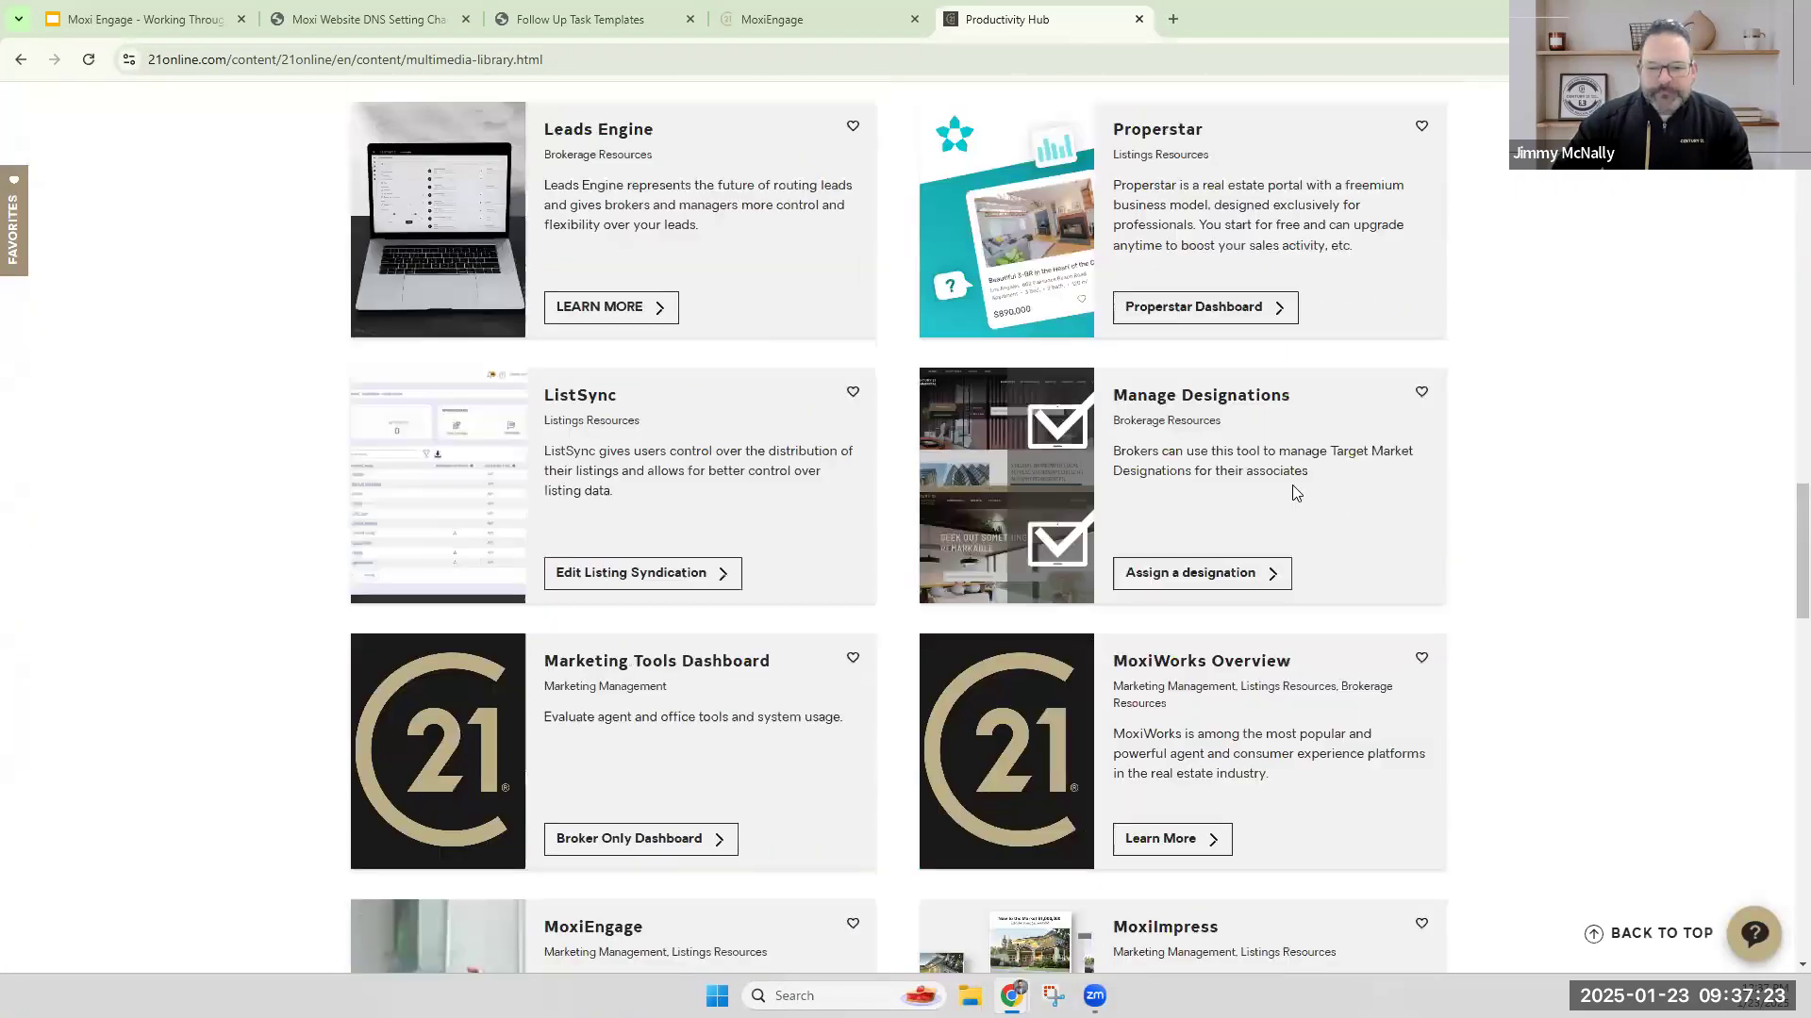
scroll(1292, 484, "down", 7)
scroll(509, 370, "up", 3)
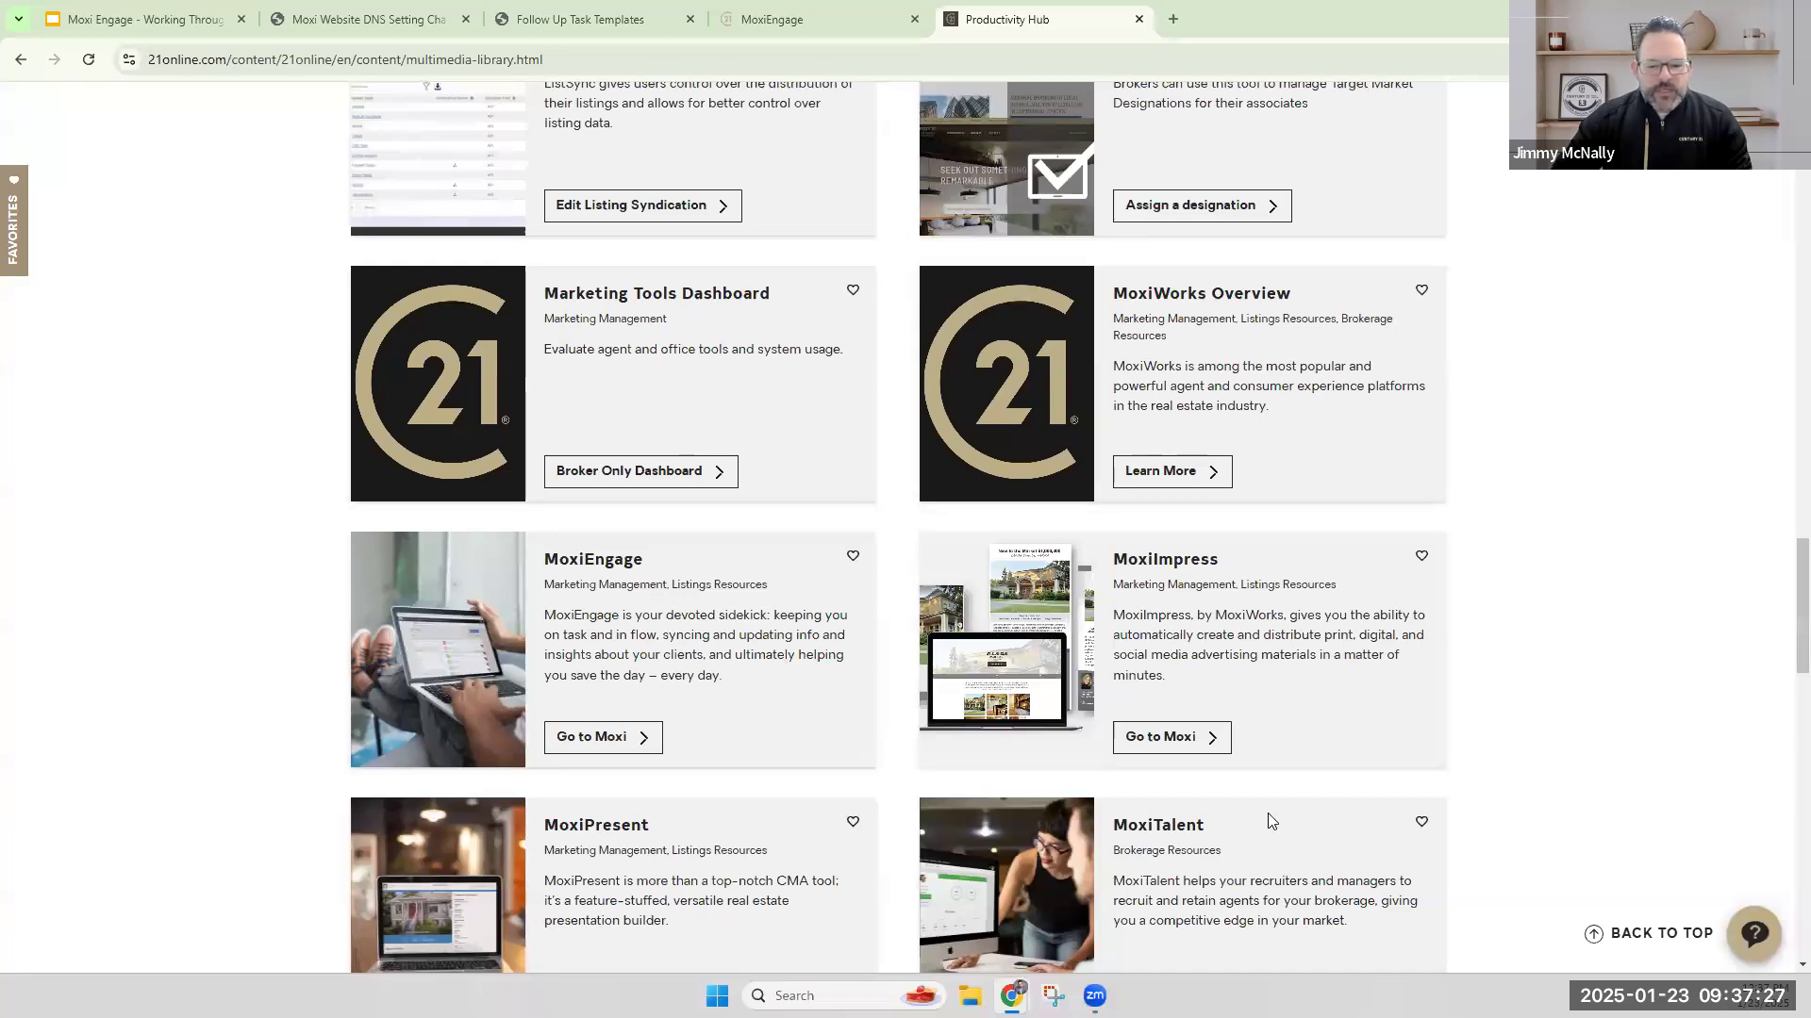
left_click(600, 738)
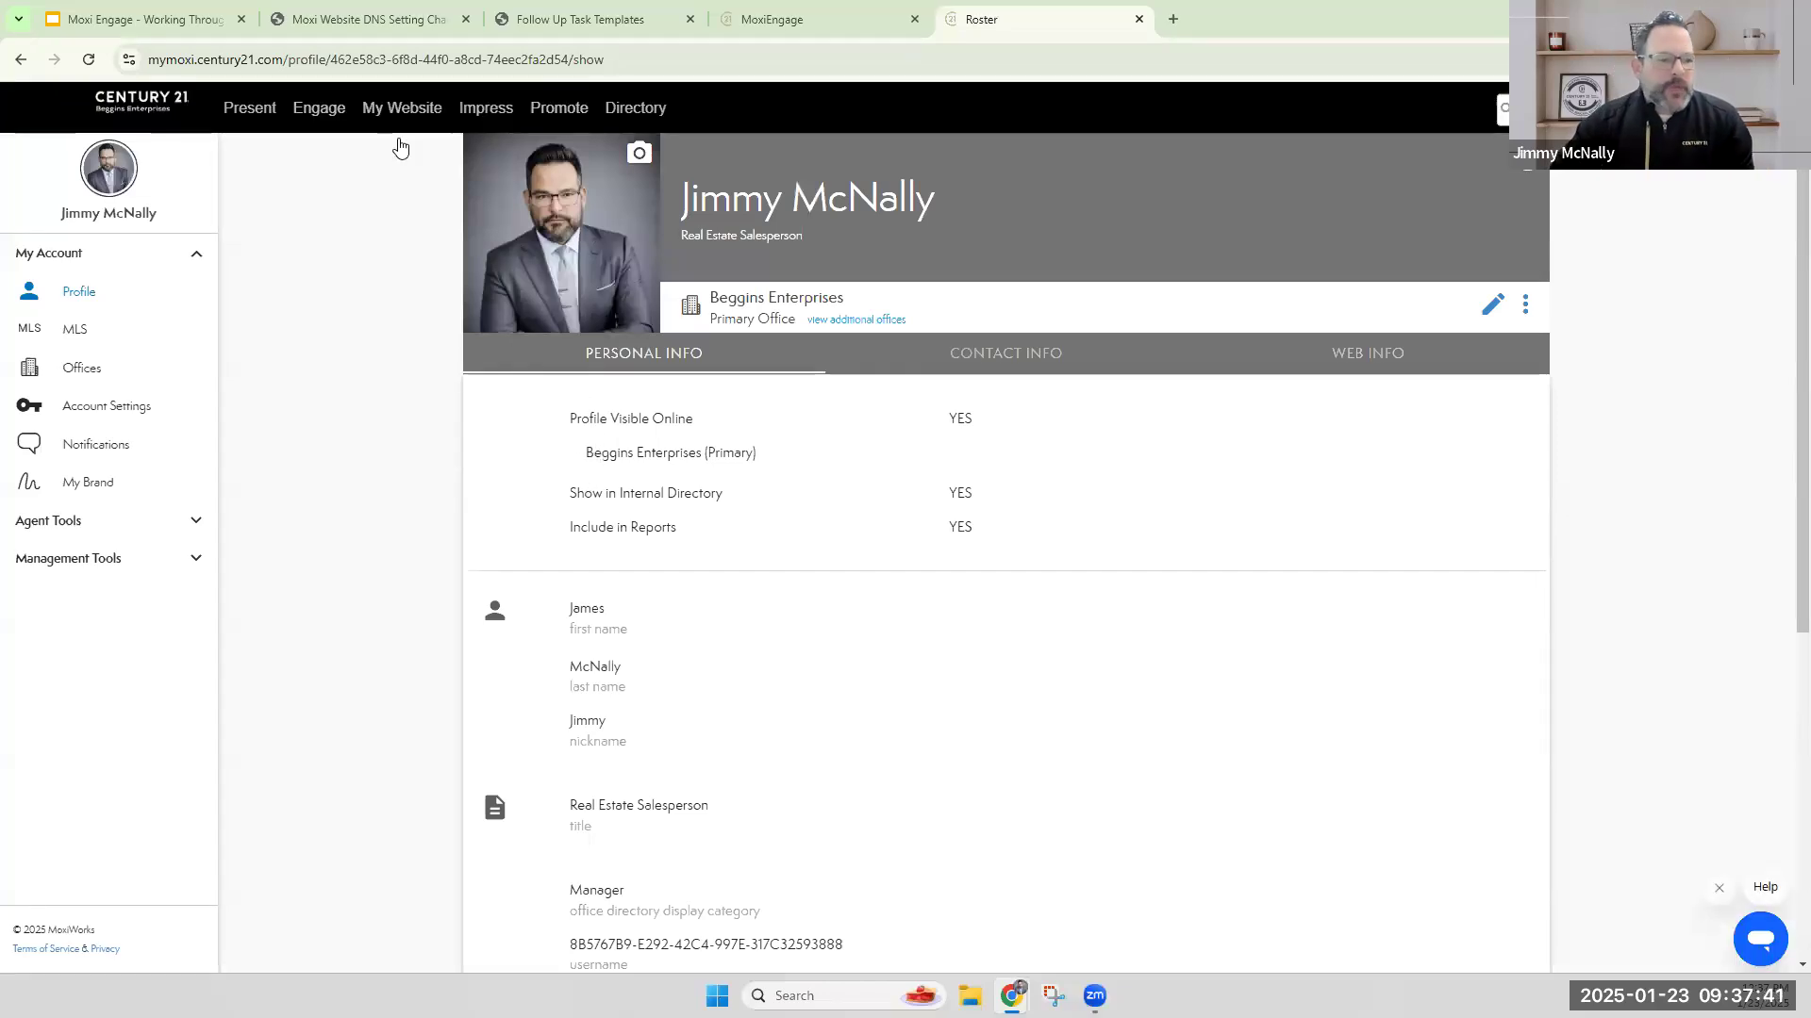
Bookmark the Moxi profile page as MoxiWorks in the Bookmarks bar folder, and open a new tab showing the bookmarks.
left_click(304, 62)
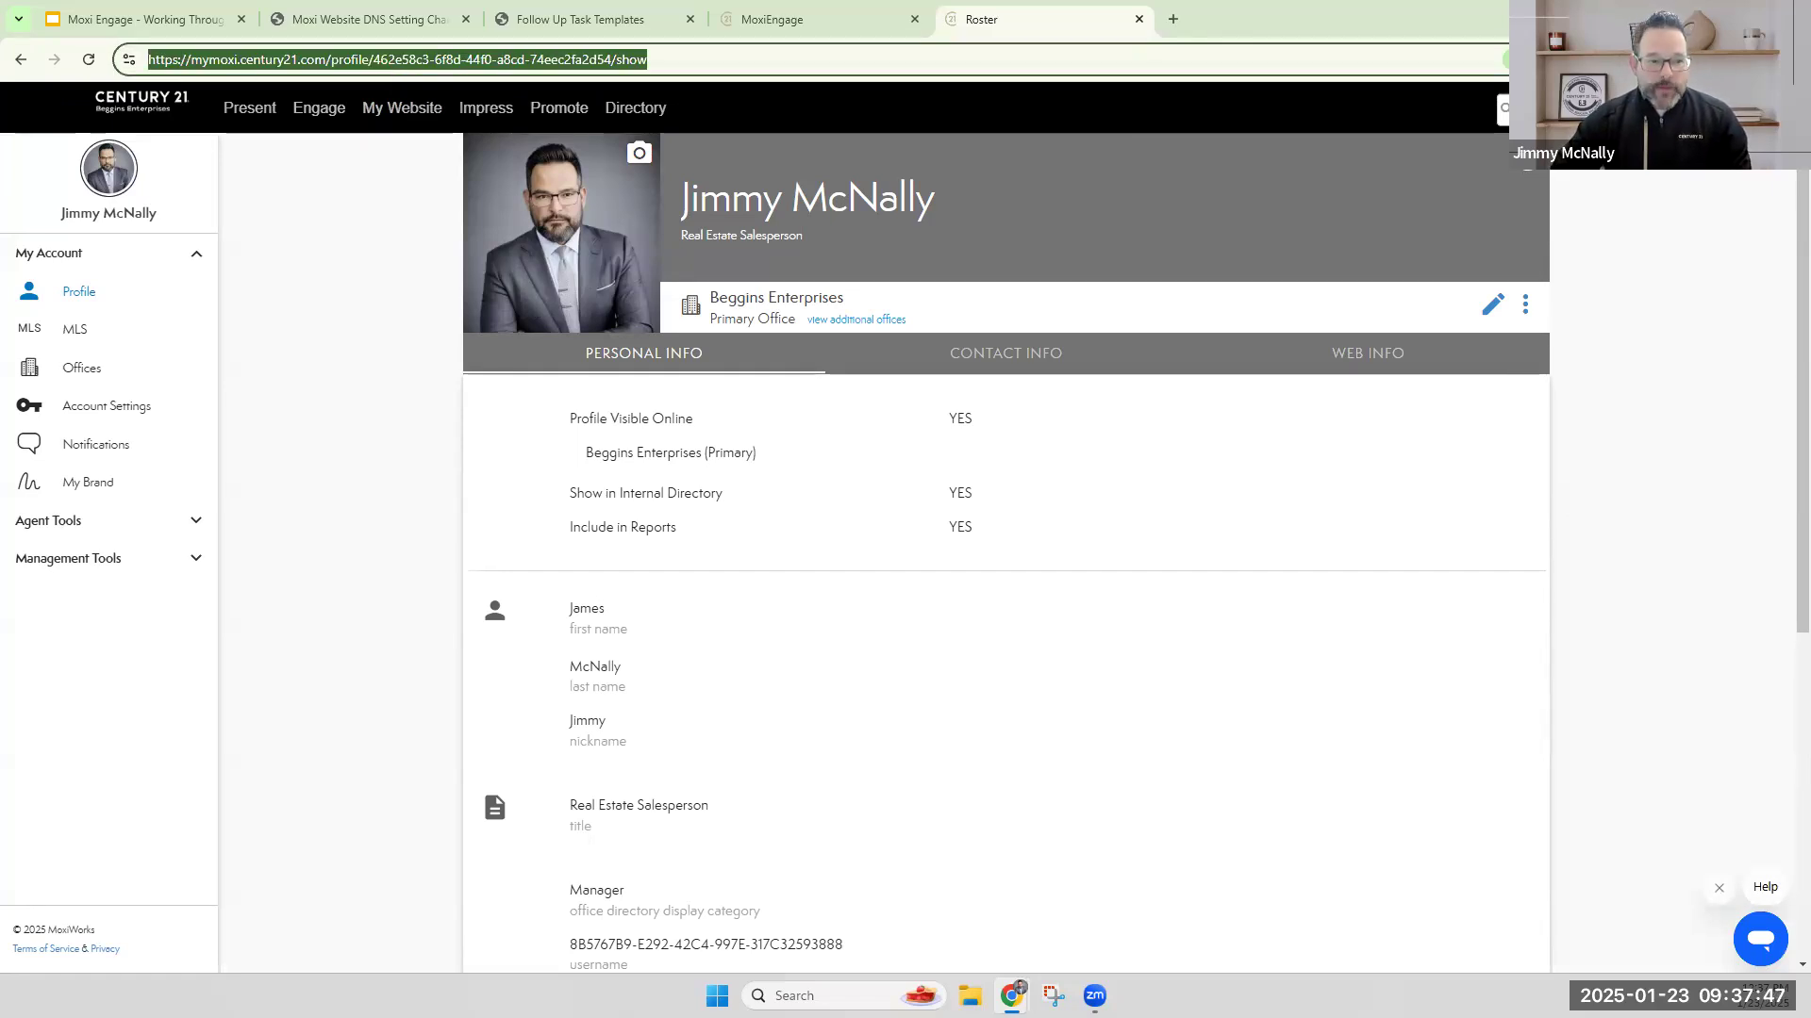
left_click(1660, 60)
type("MoxiWorks")
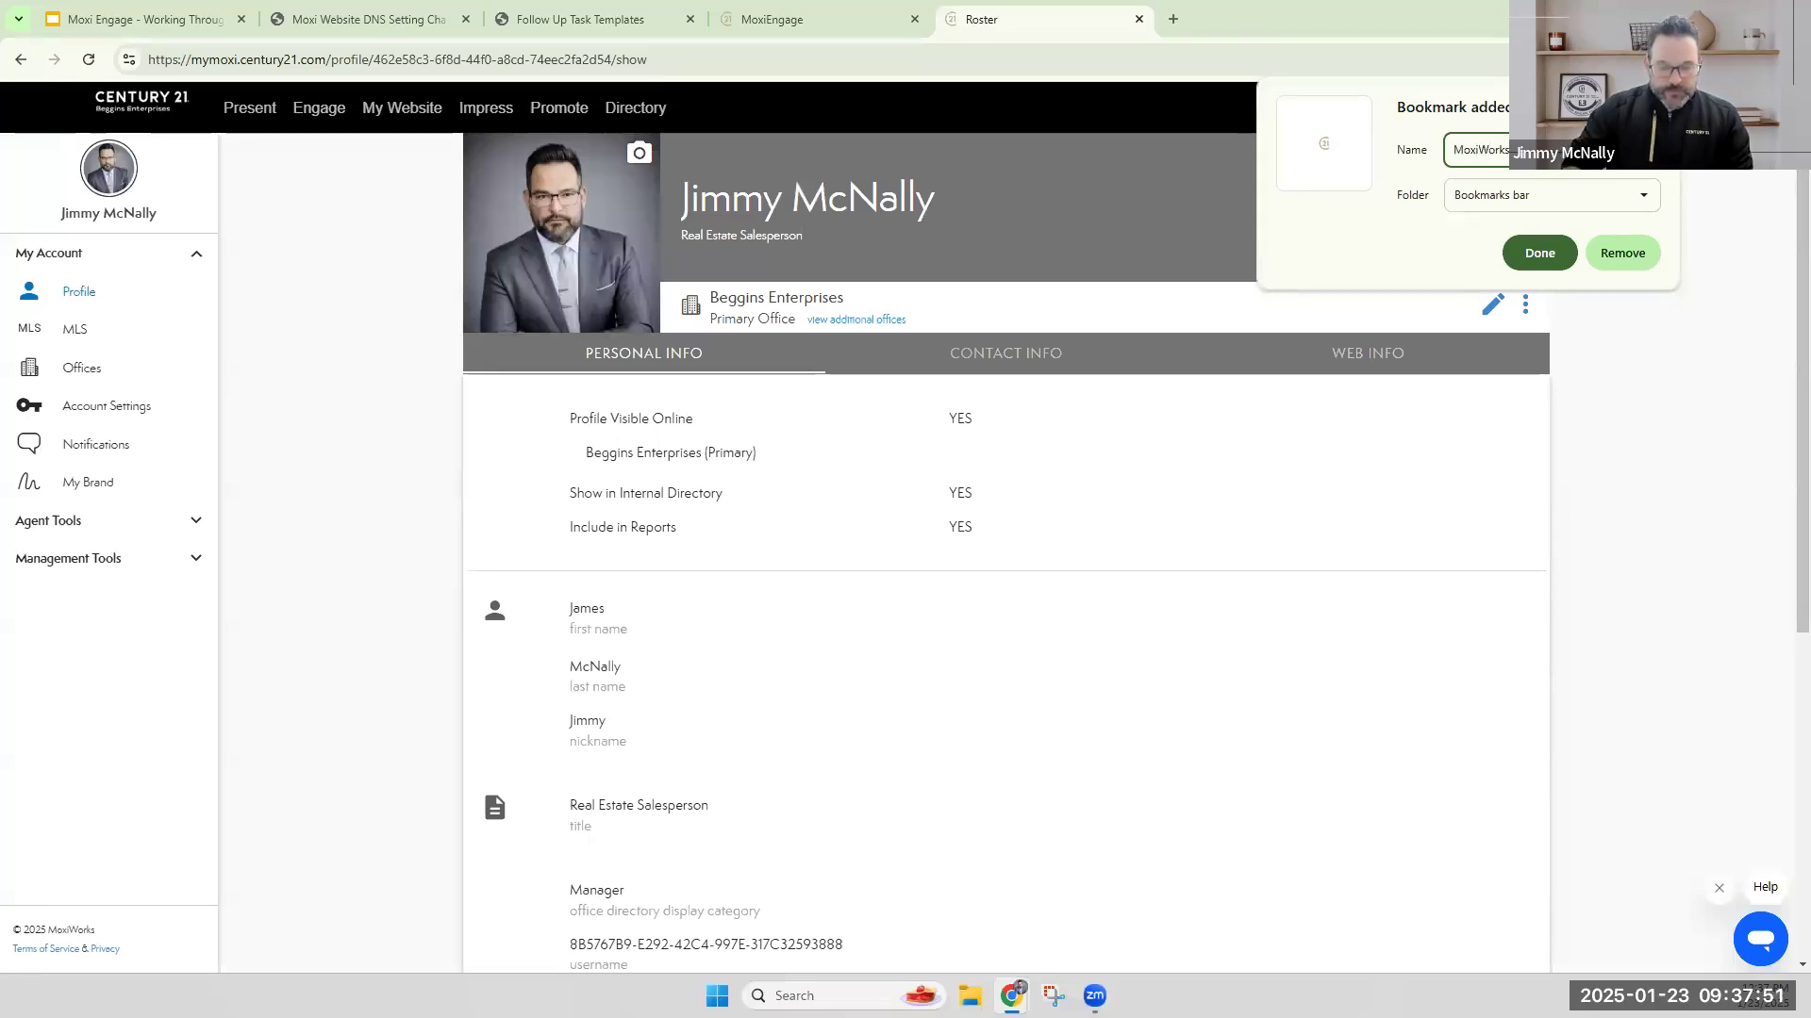
left_click(1560, 254)
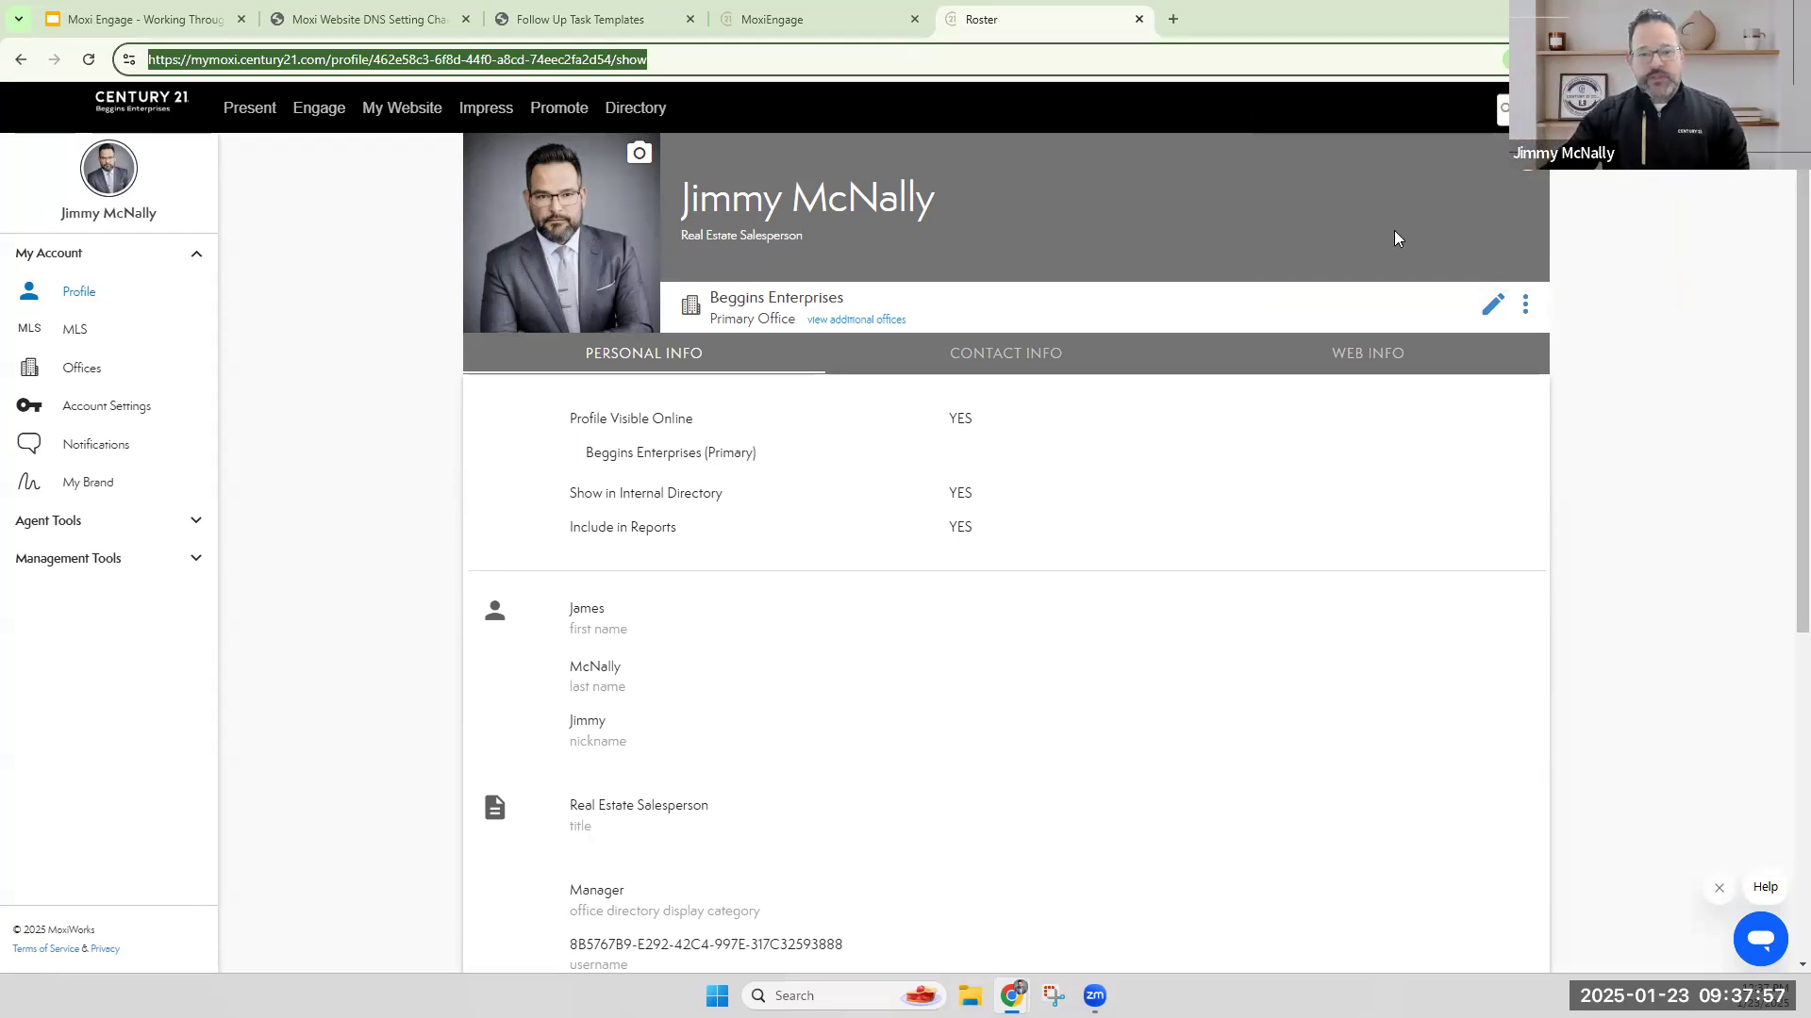
key("ctrl+t")
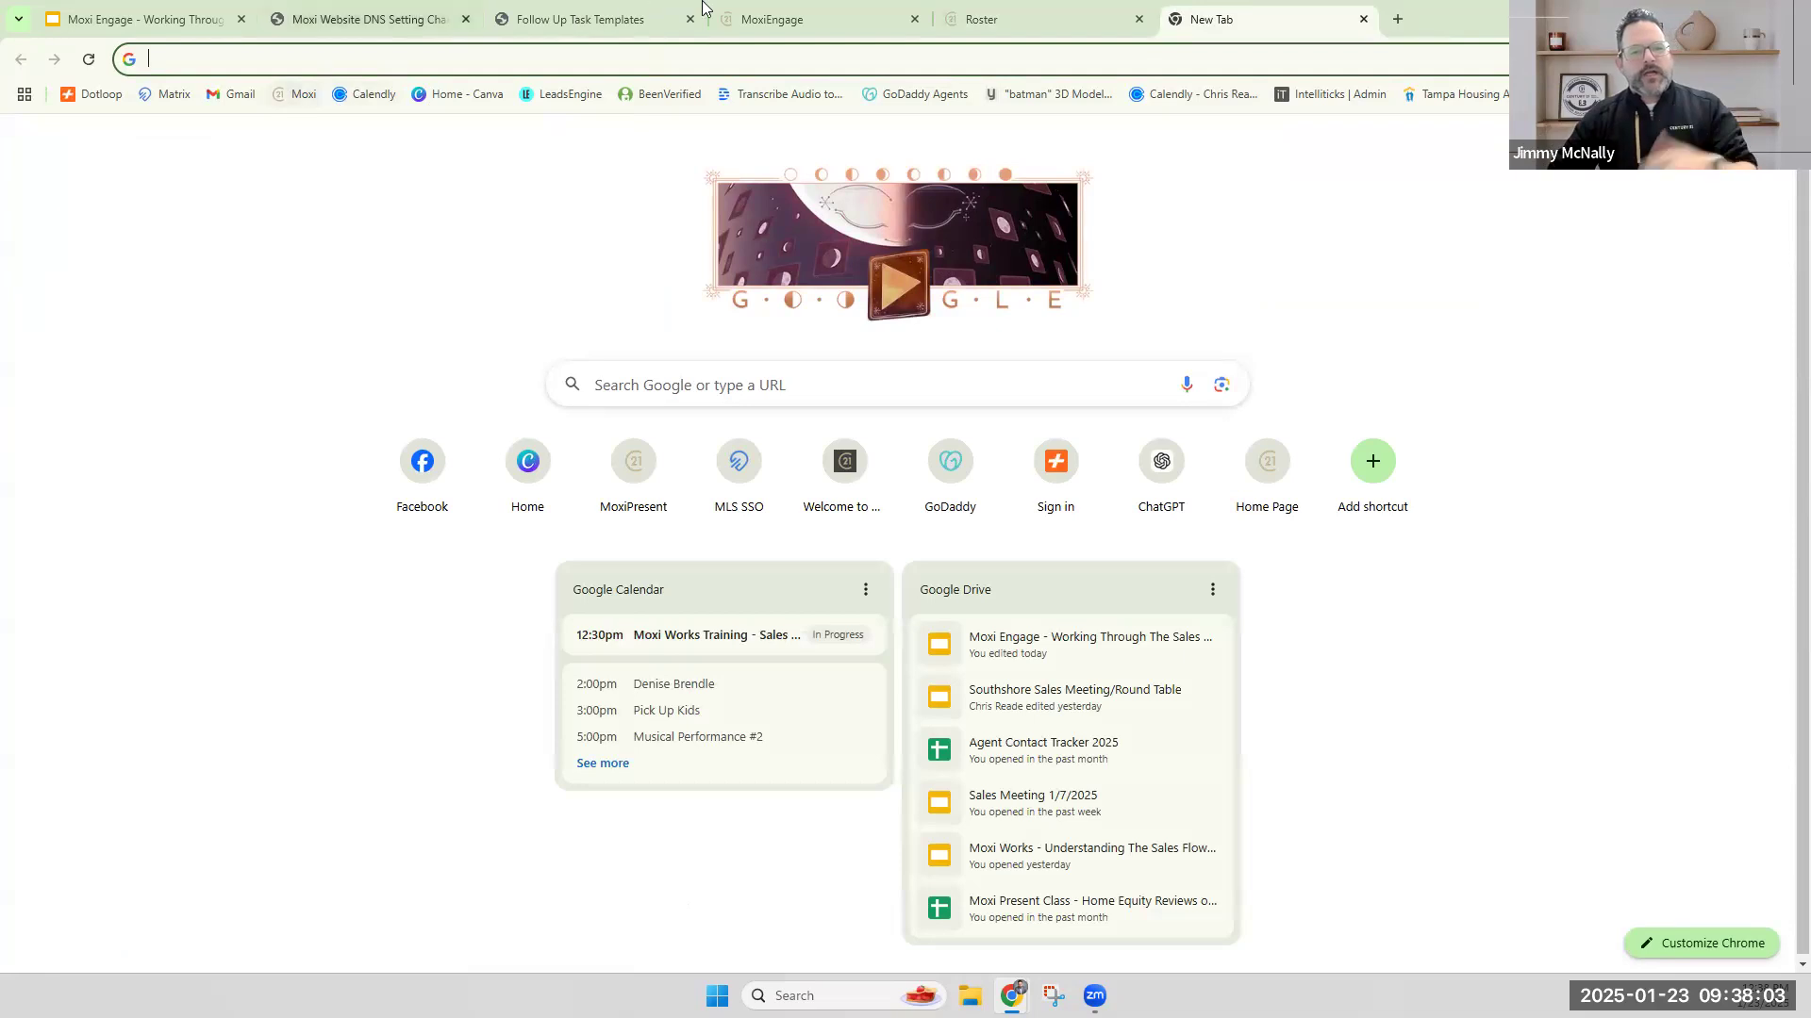
Switch to the already open MoxiEngage page and display the My People contact list at 125% page zoom.
left_click(773, 7)
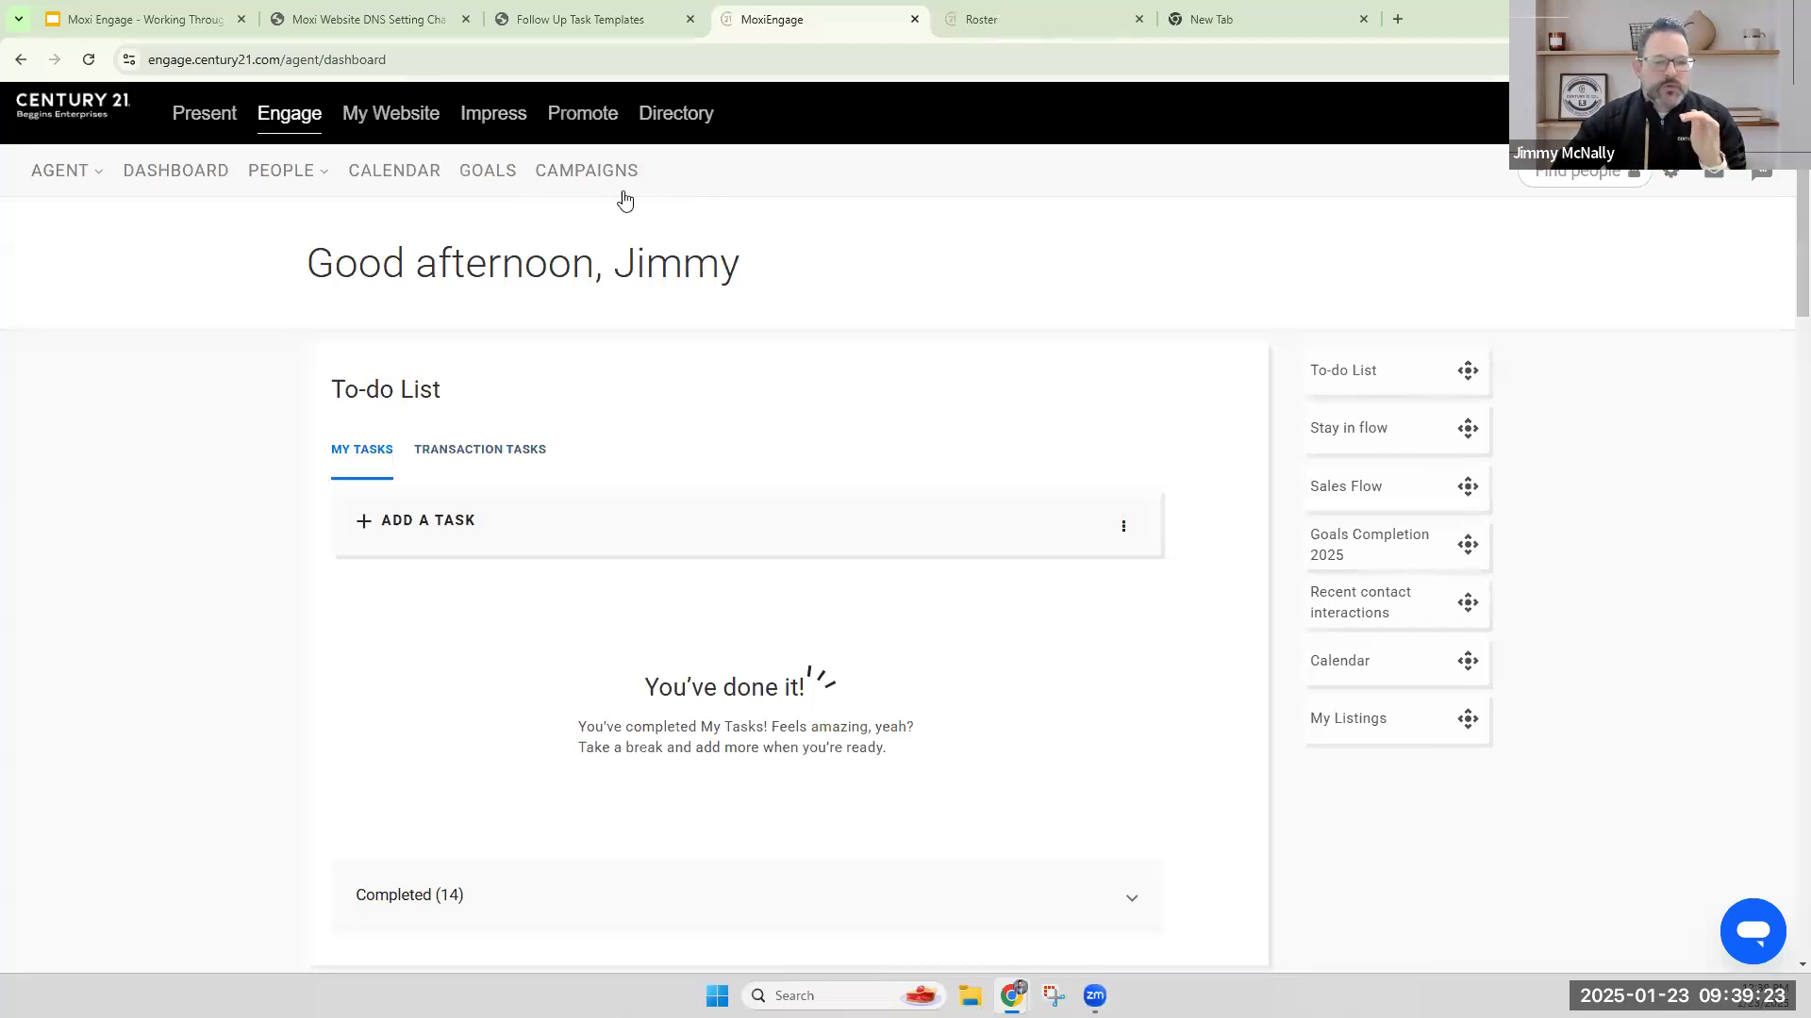
left_click(306, 178)
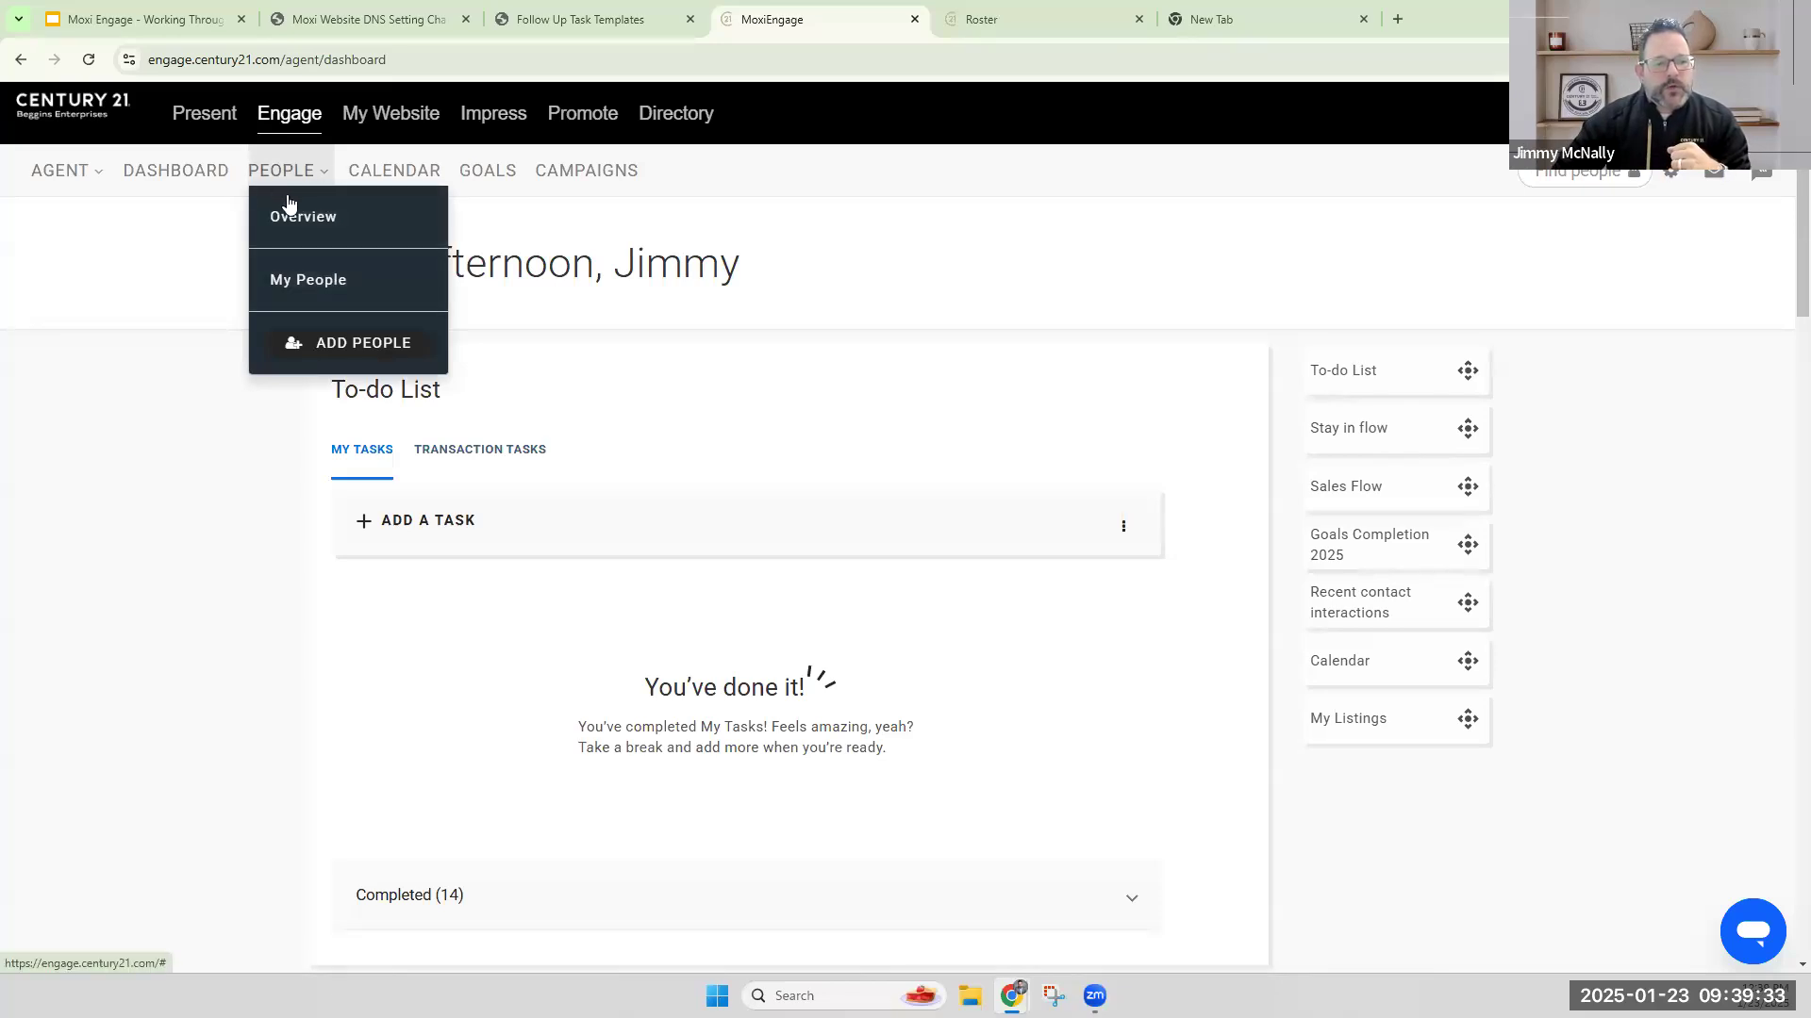
left_click(319, 283)
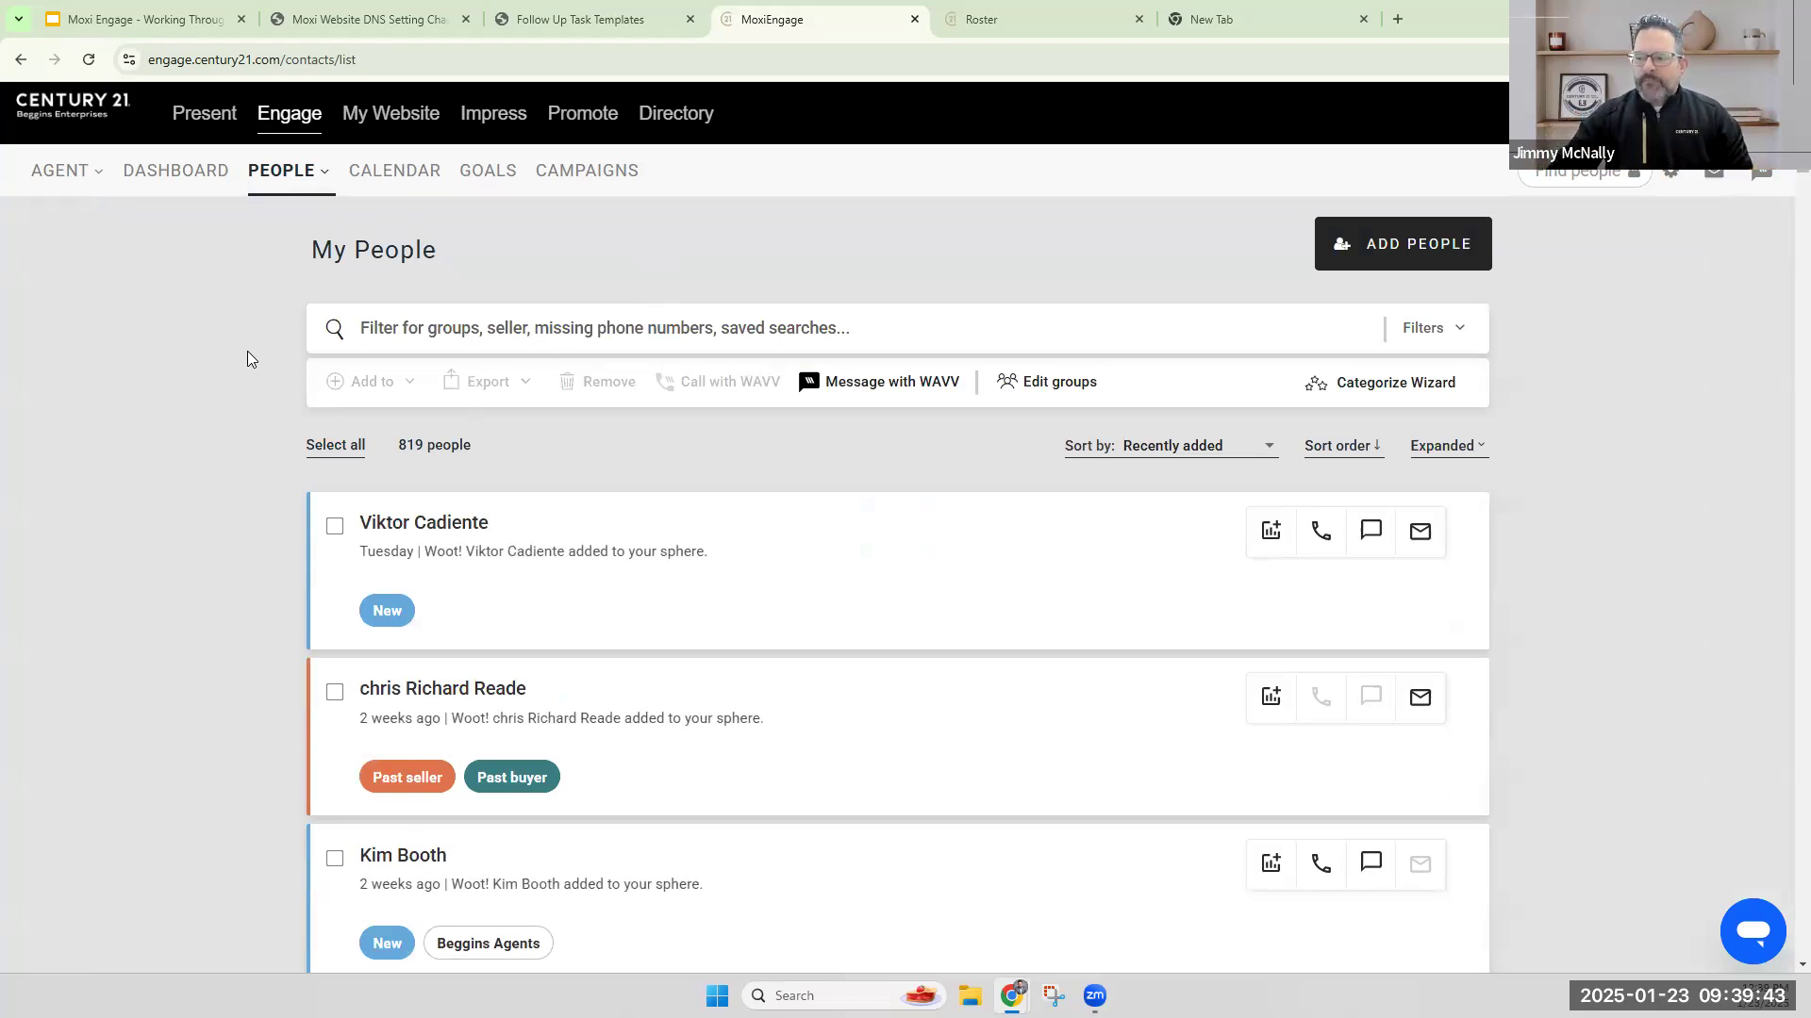
key("ctrl+plus")
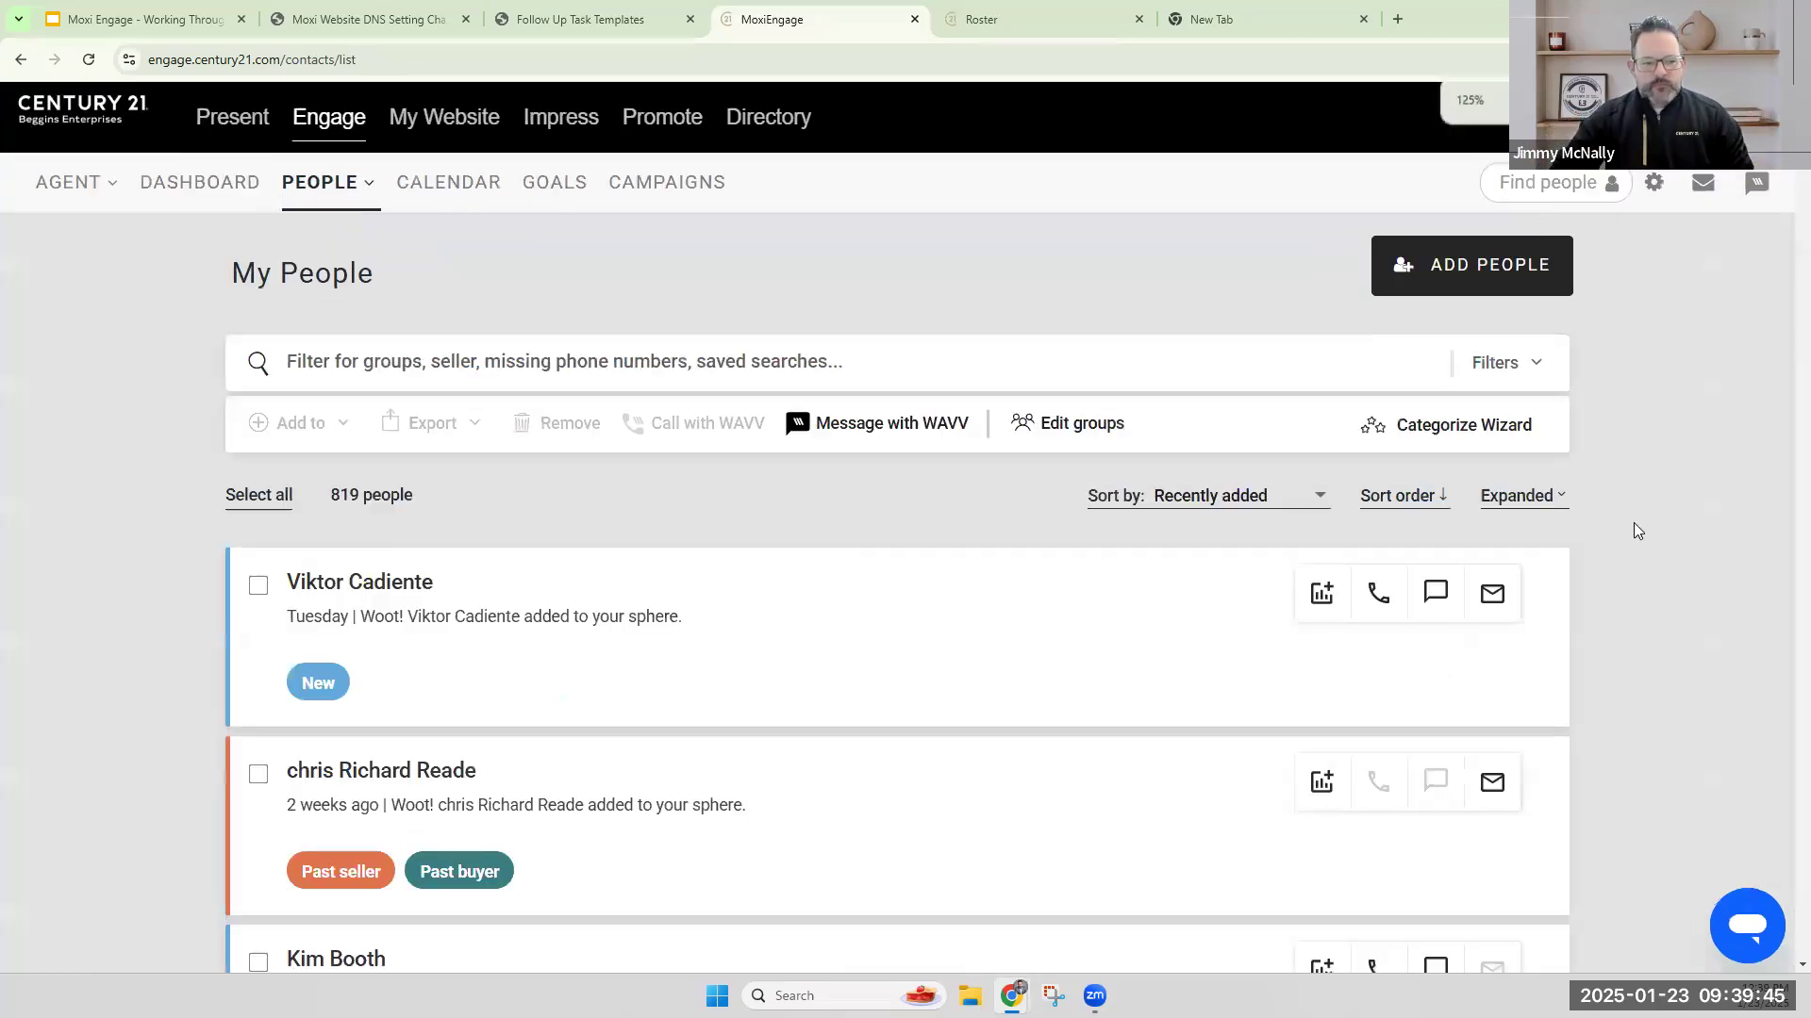
key("ctrl+plus")
key("ctrl+plus")
key("ctrl+minus")
key("ctrl+minus")
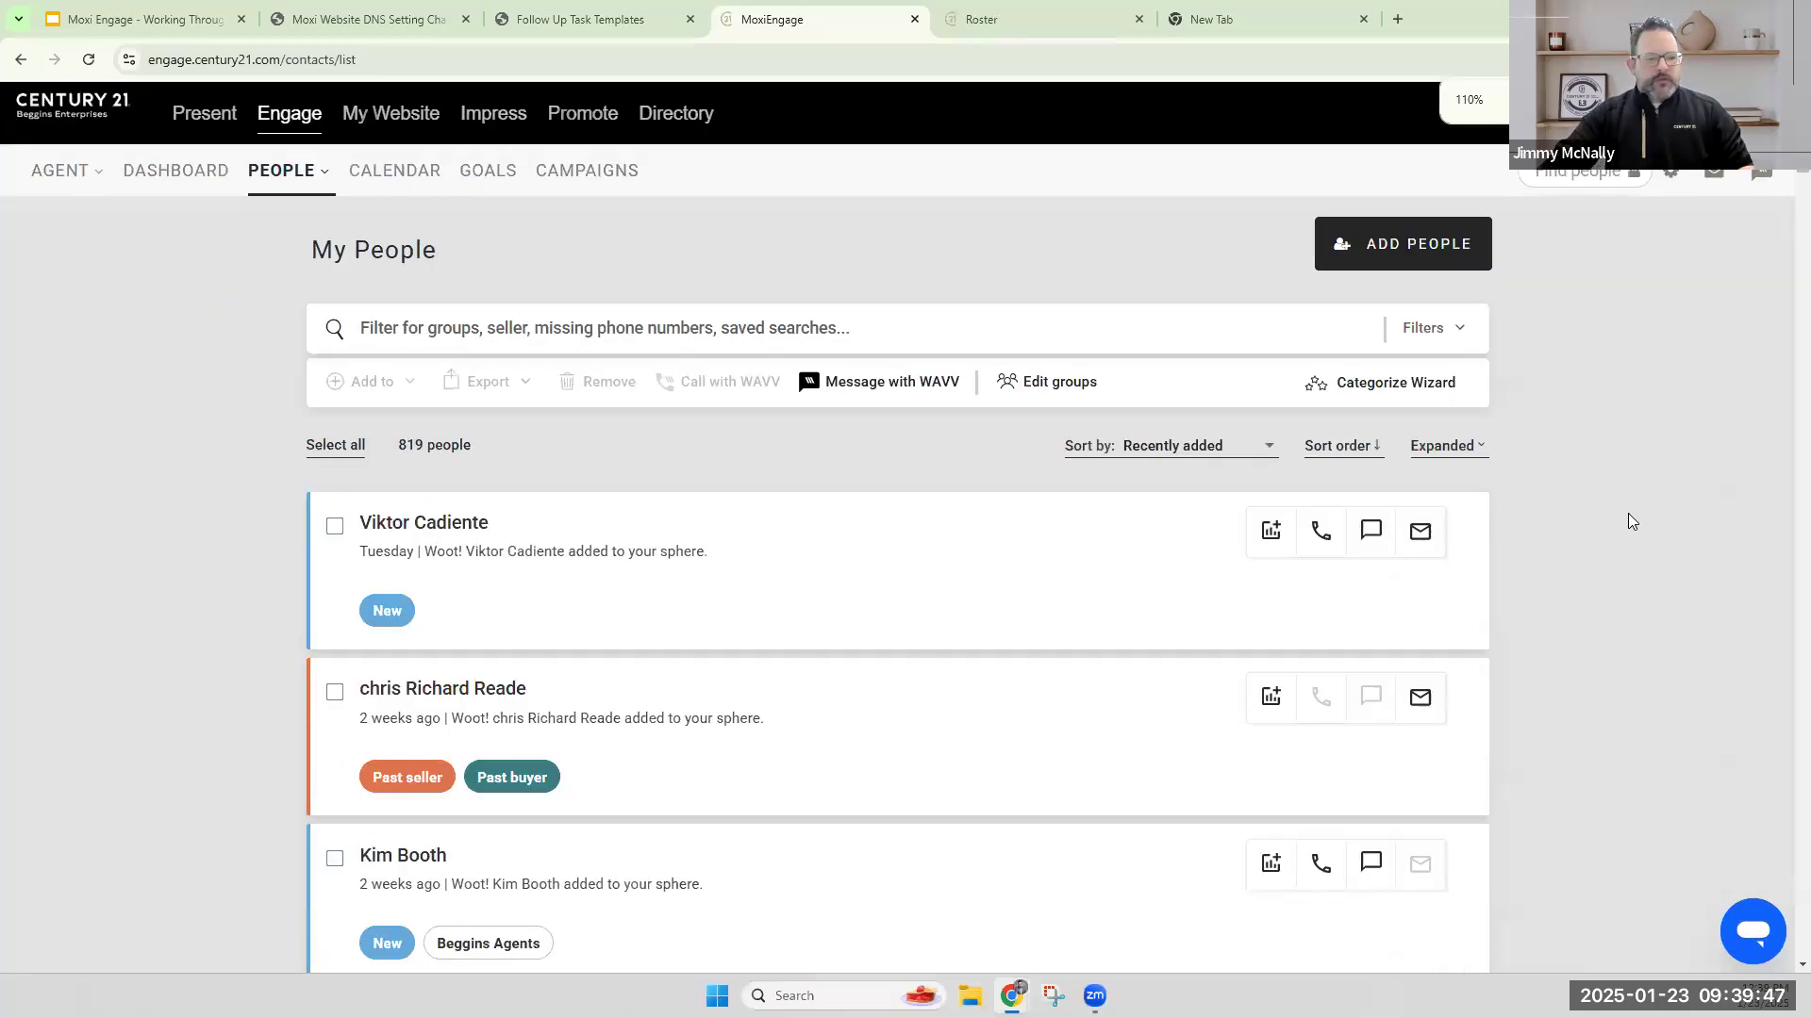
key("ctrl+plus")
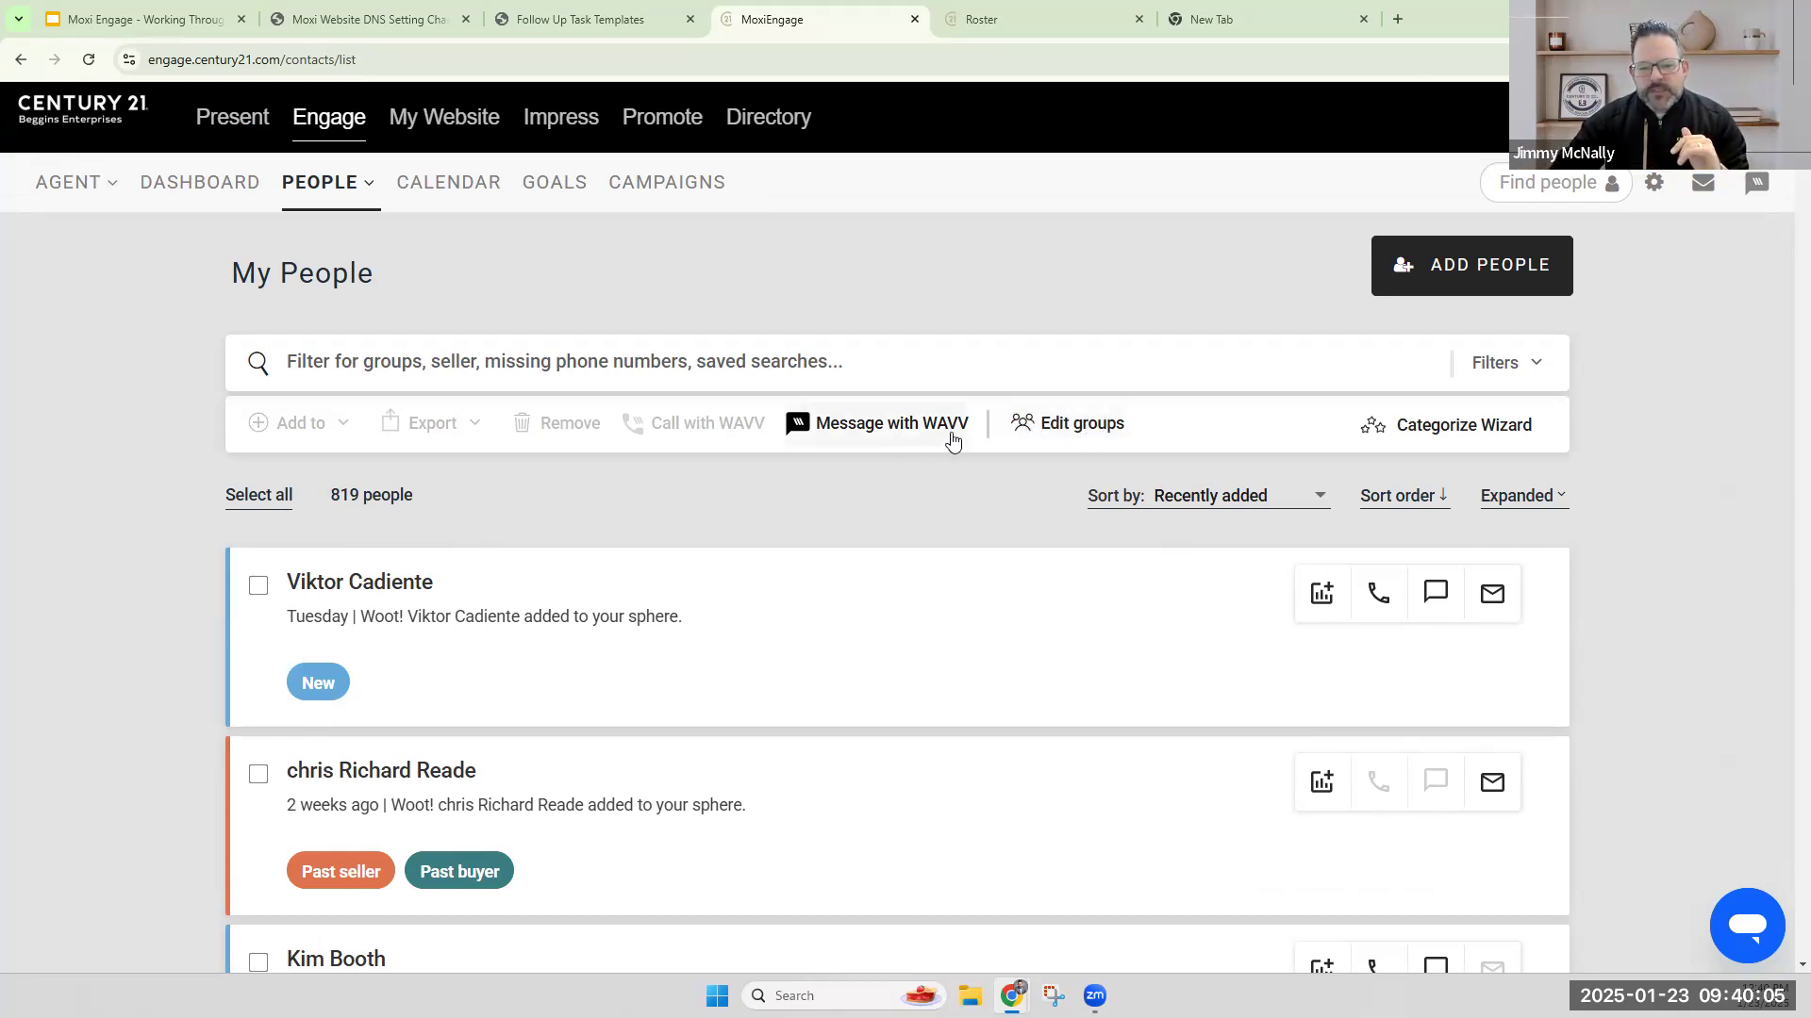
Review the existing contact groups and create a new group named Test Buyer.
left_click(1080, 425)
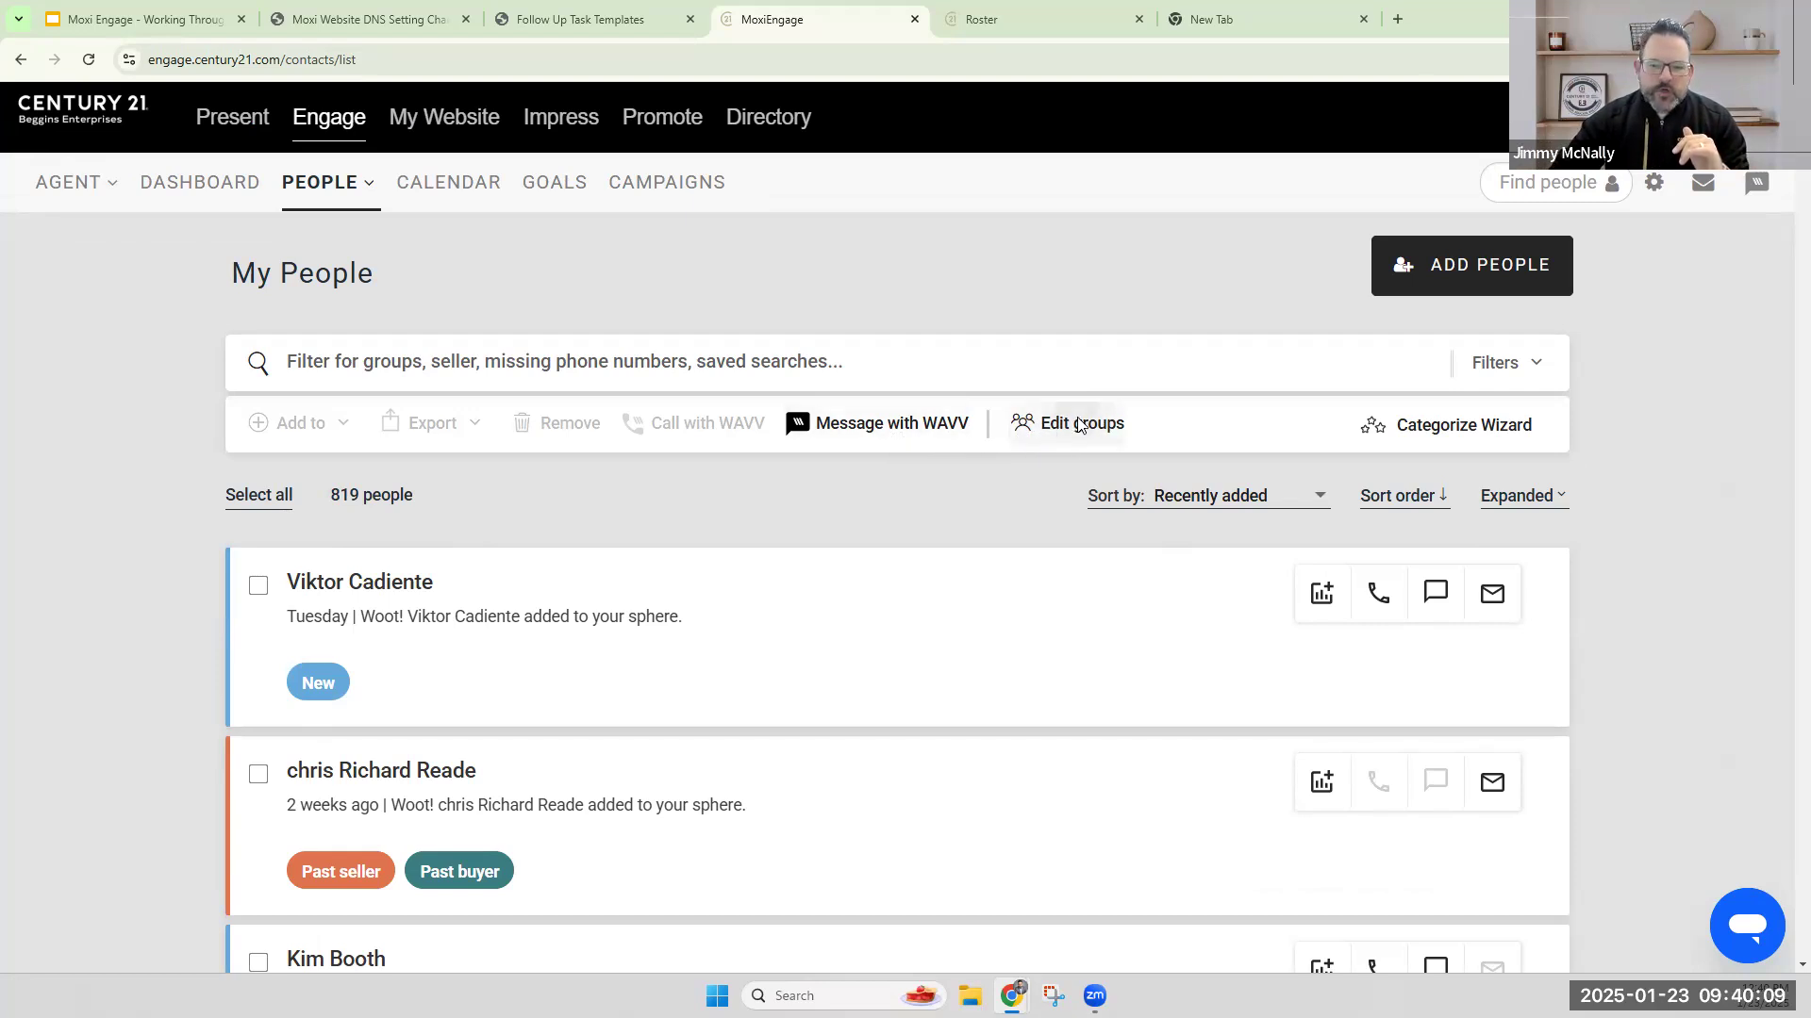
scroll(1488, 415, "down", 8)
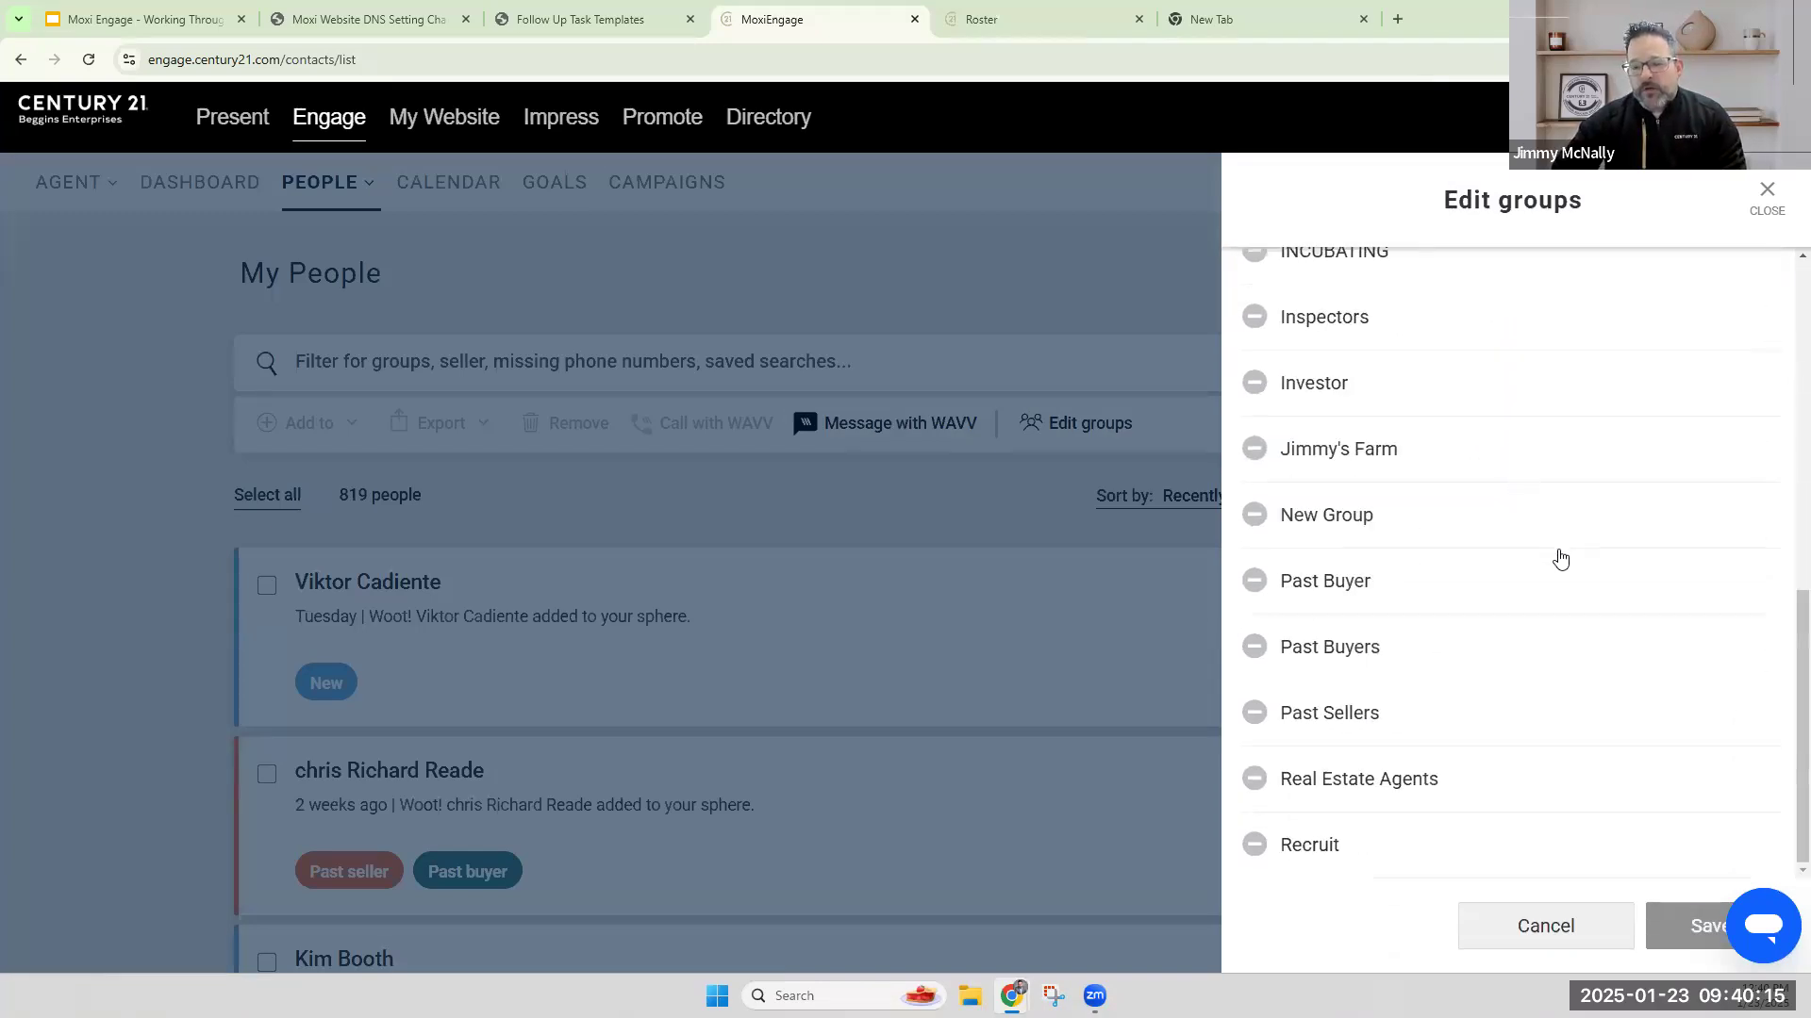
scroll(1561, 560, "up", 1)
scroll(1562, 560, "up", 8)
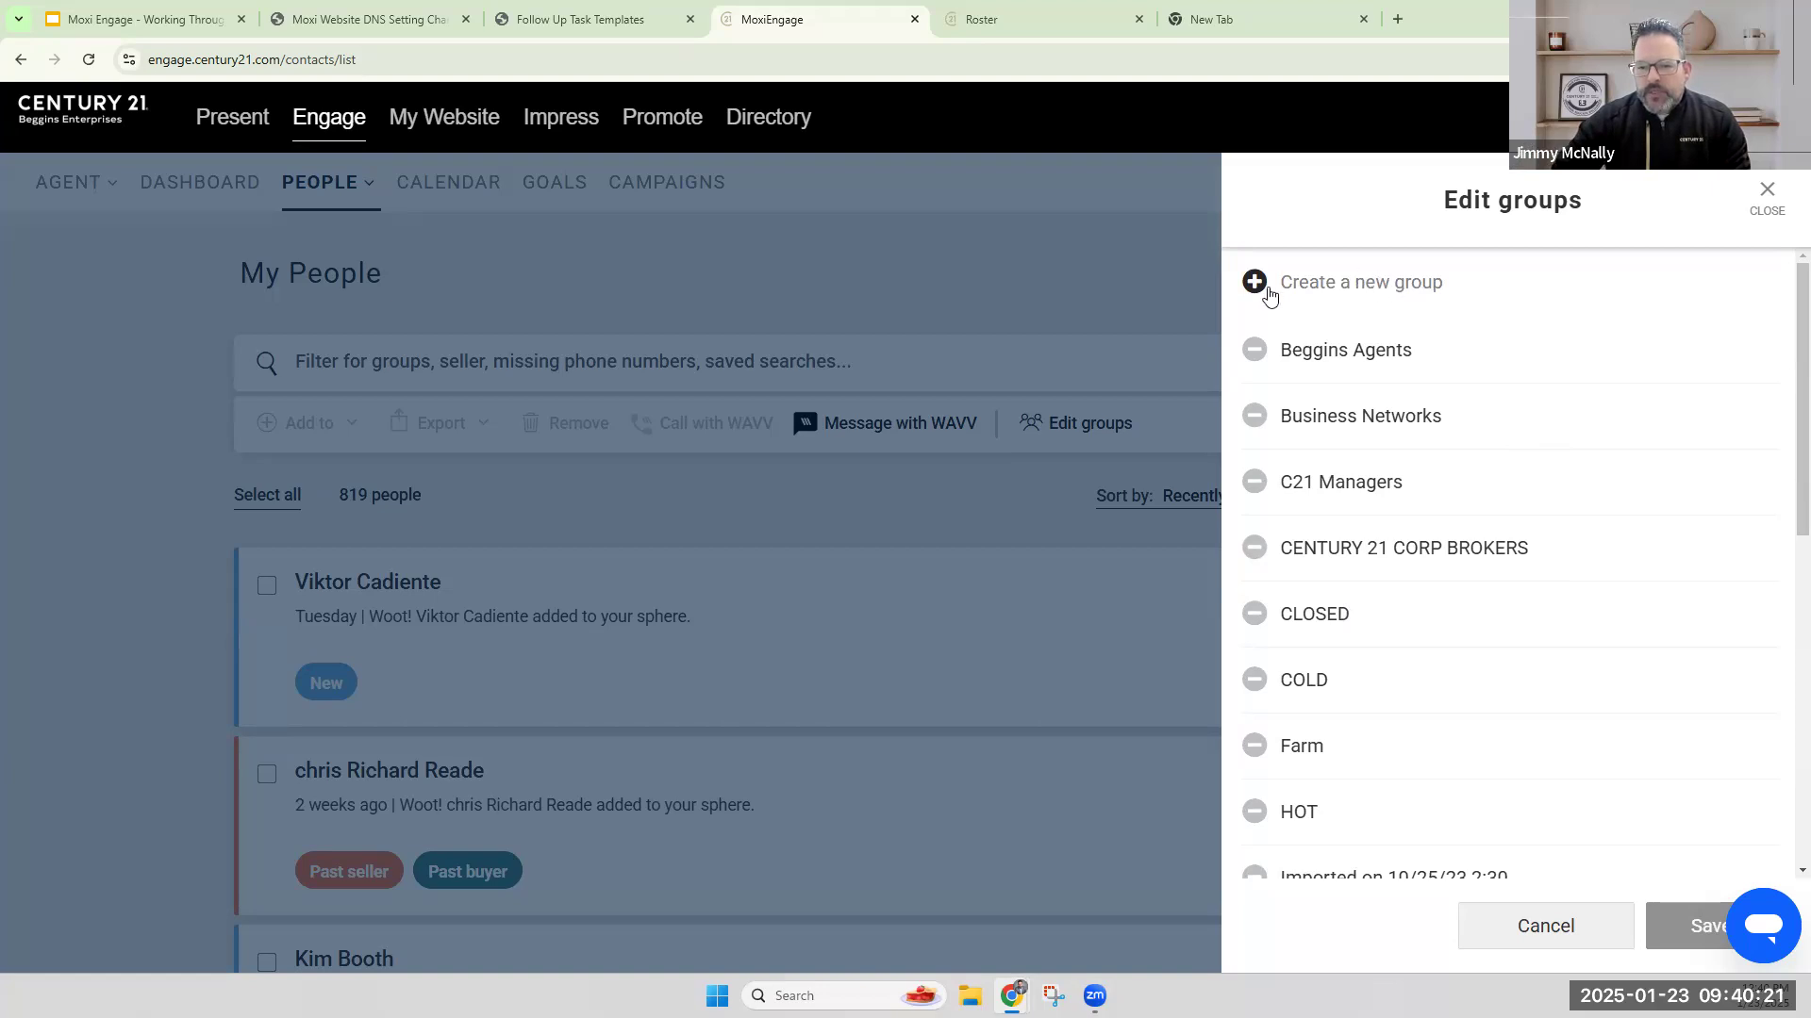
left_click(1350, 282)
type("Test Buyer")
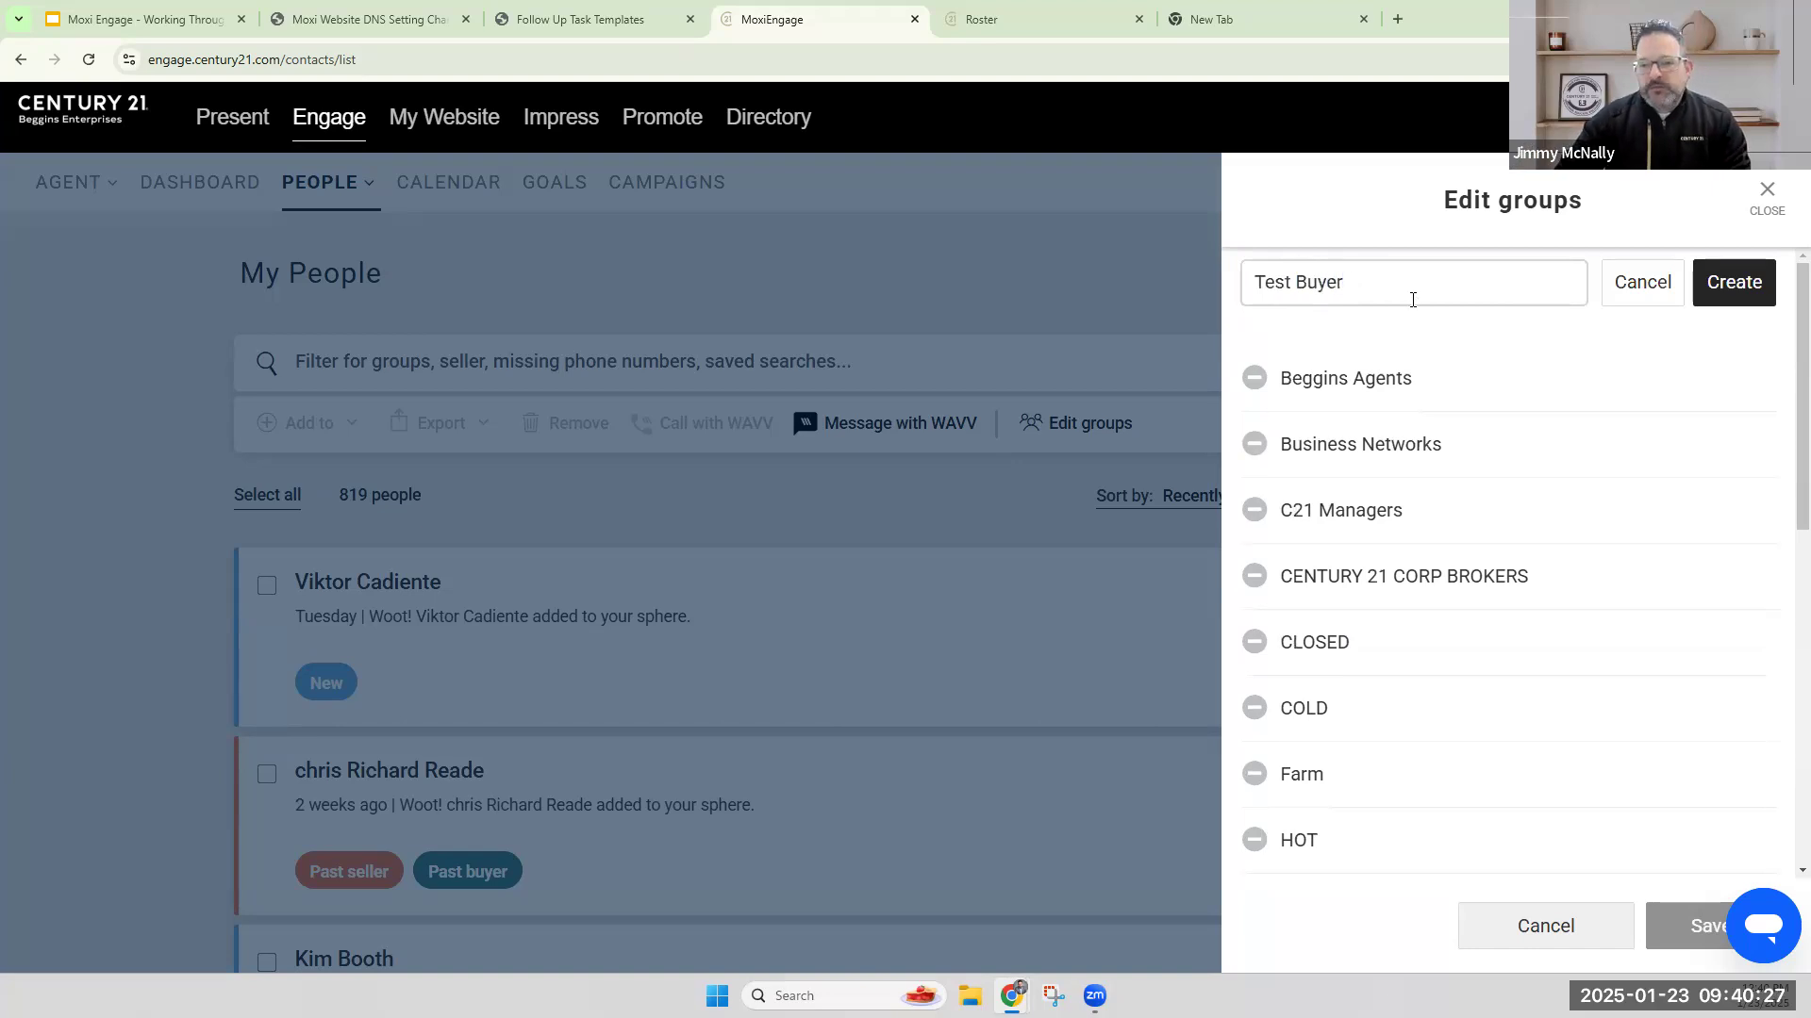
left_click(1748, 300)
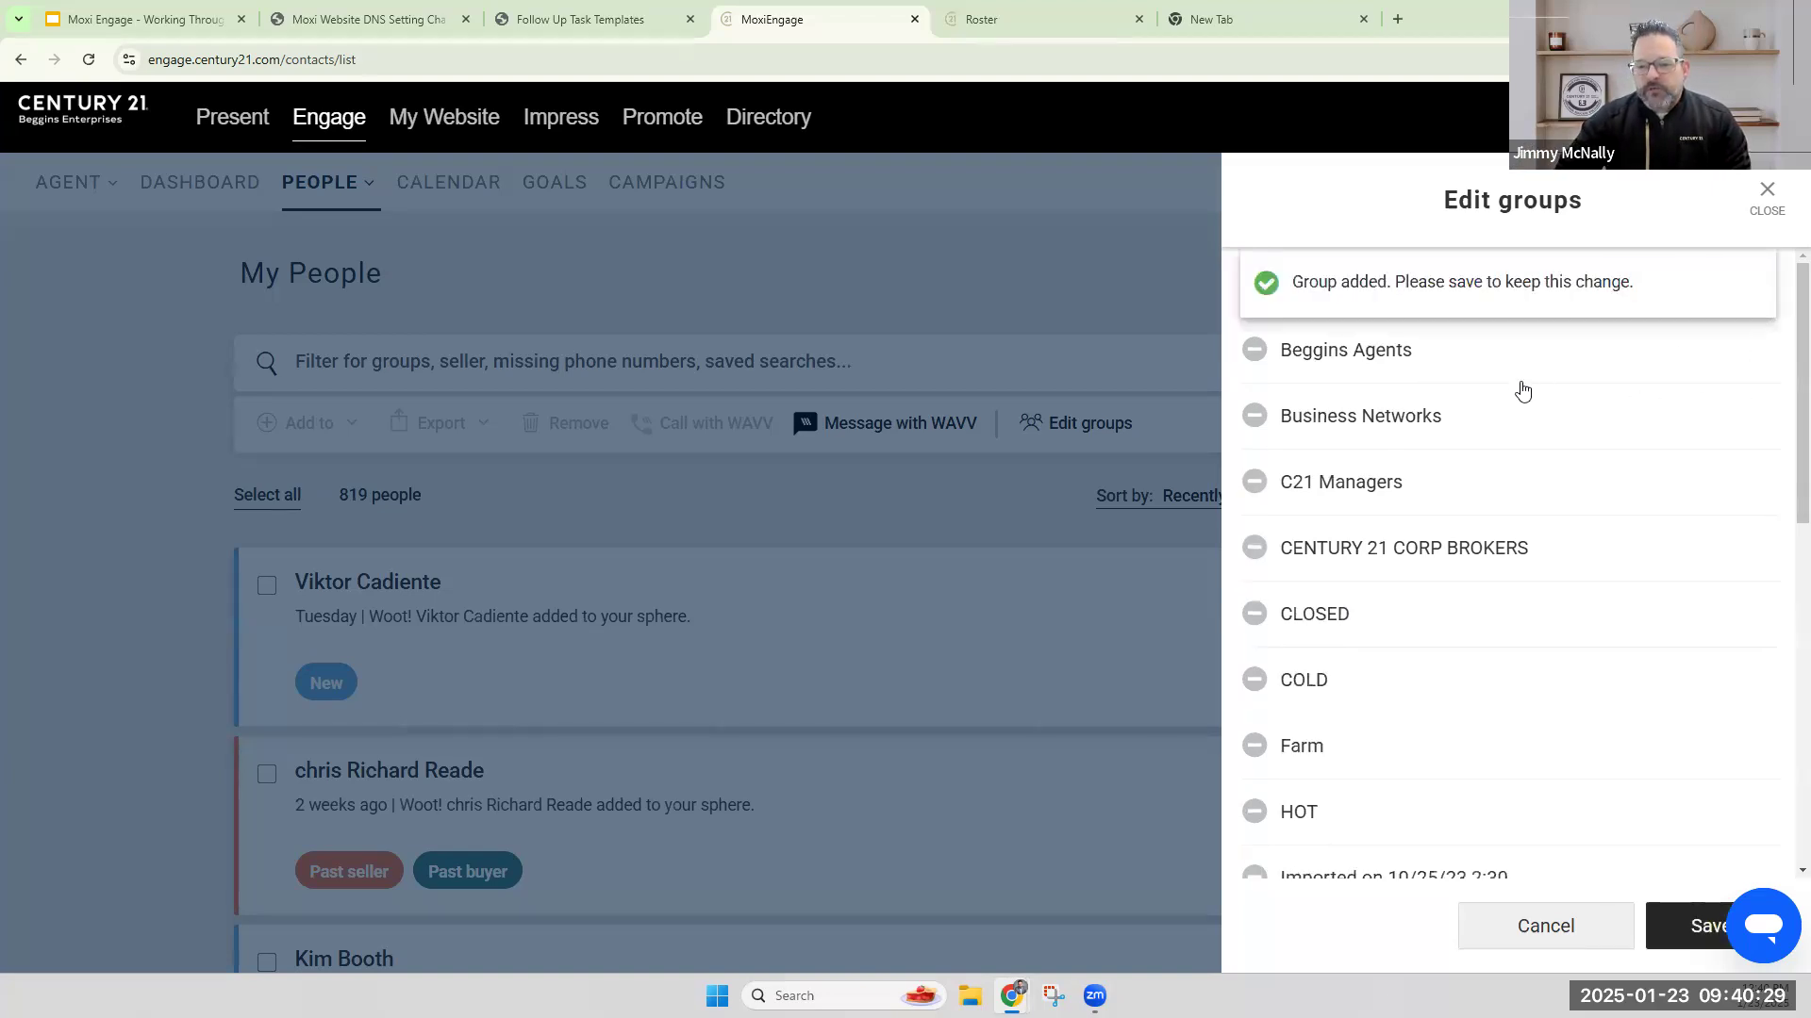
Create another contact group named Test Seller and save the group changes.
left_click(1399, 287)
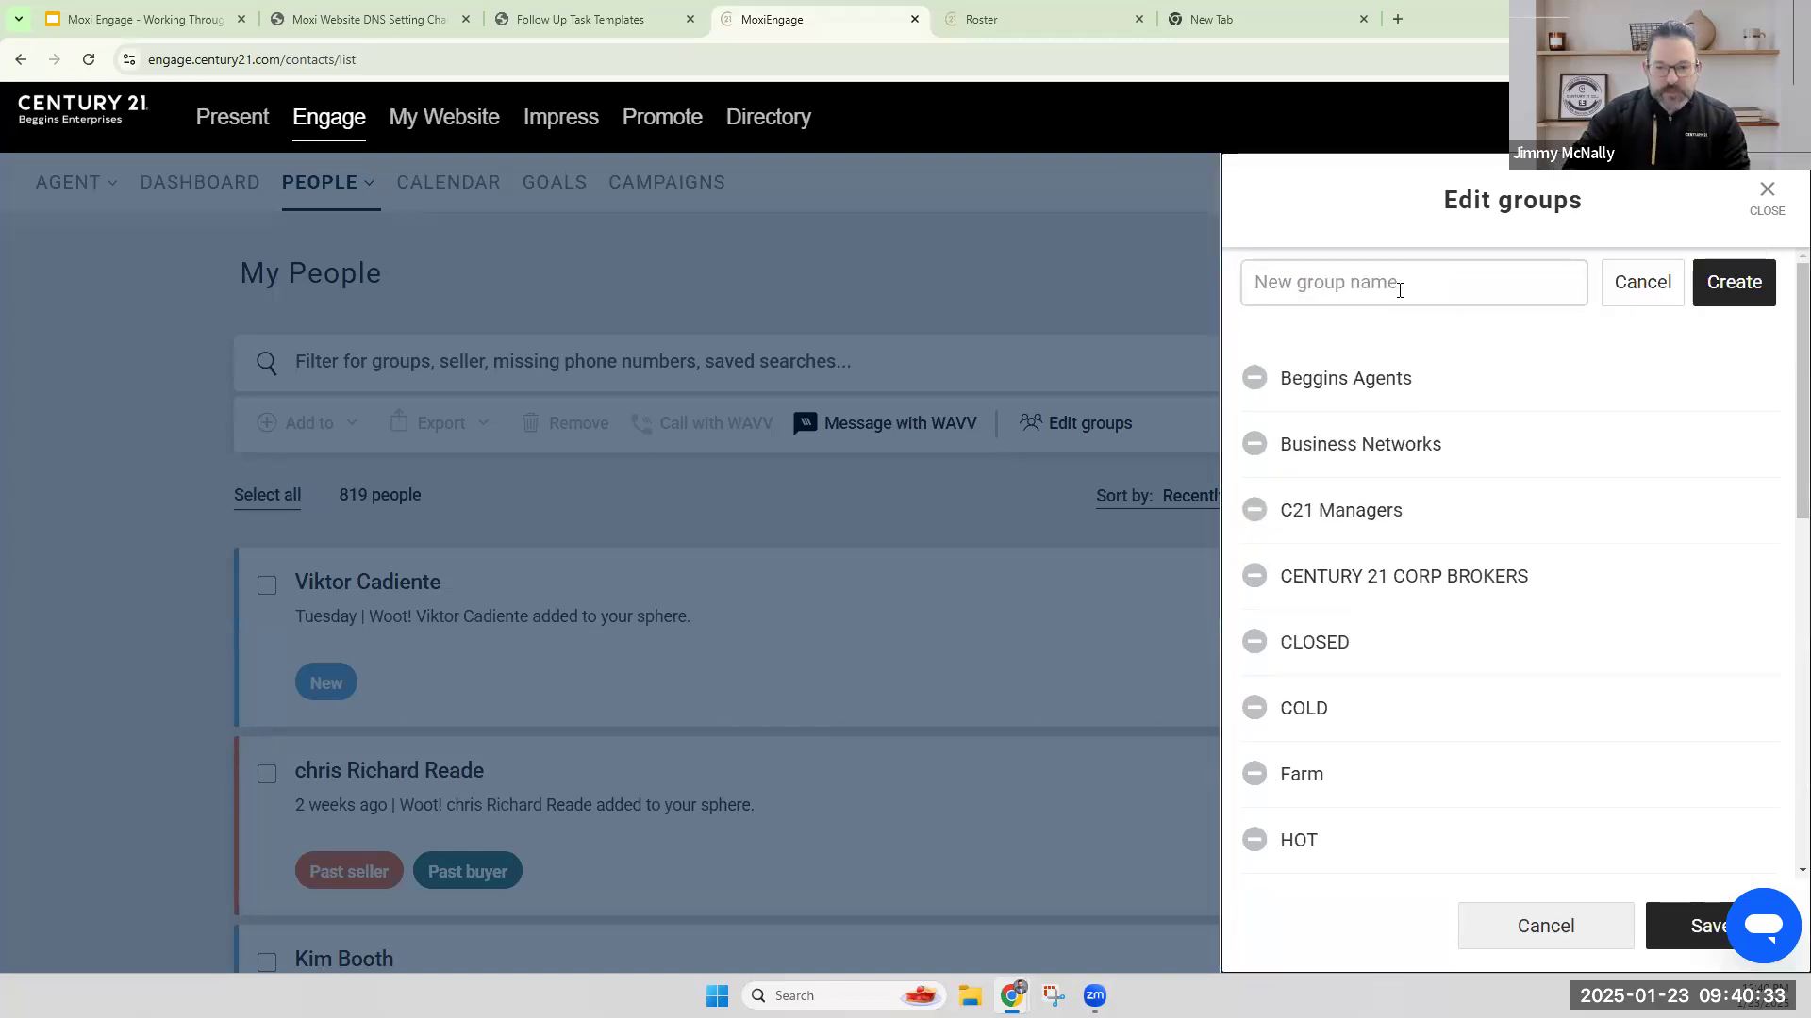
type("Test Seller")
left_click(1730, 283)
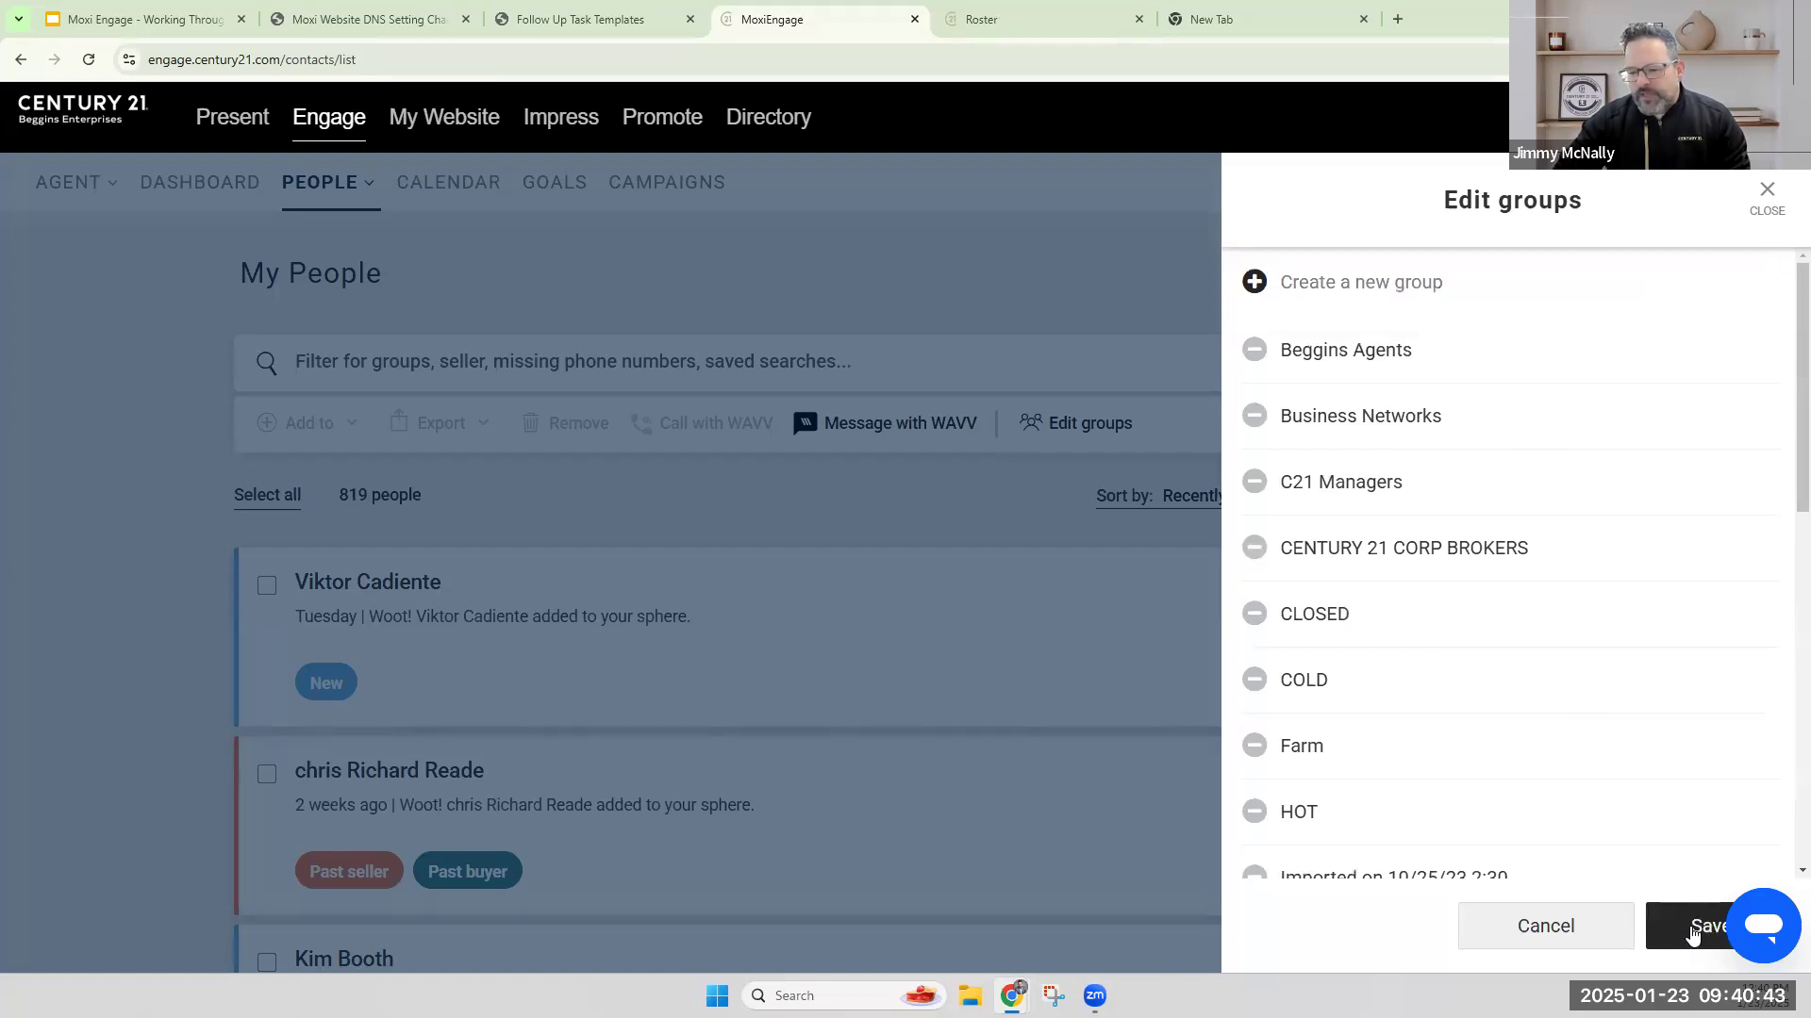
left_click(1692, 932)
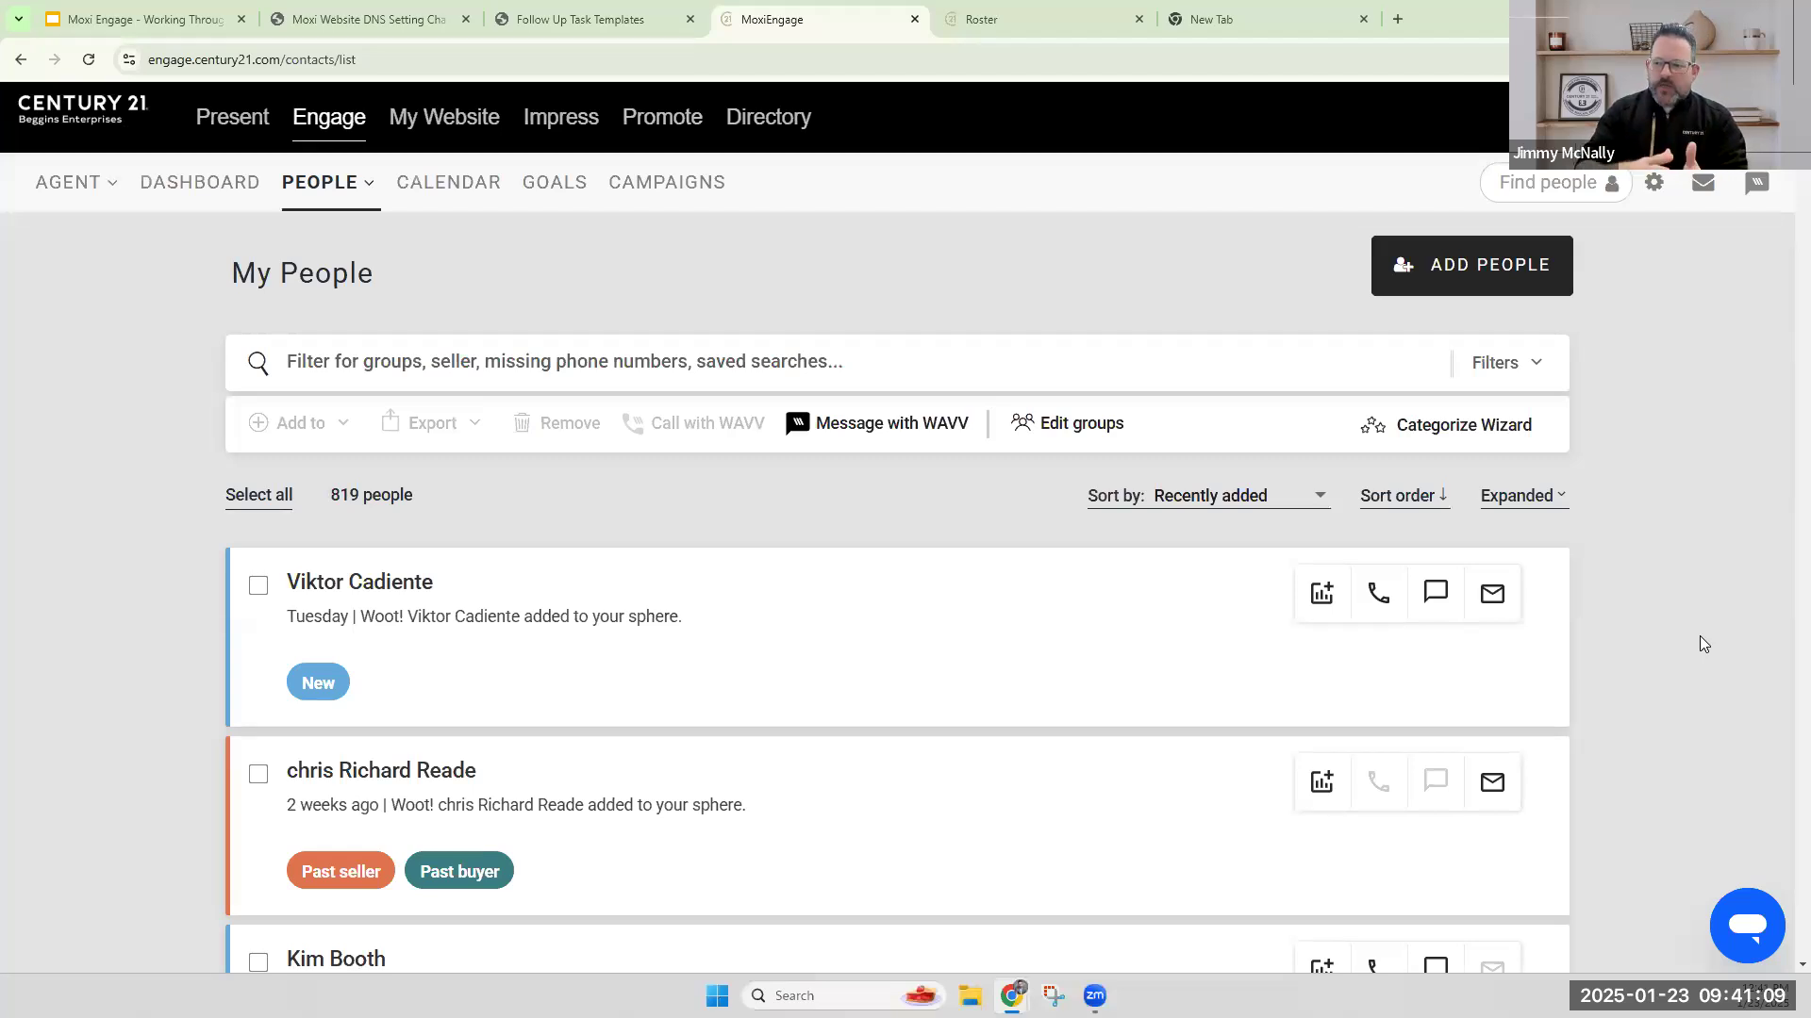
left_click(1488, 275)
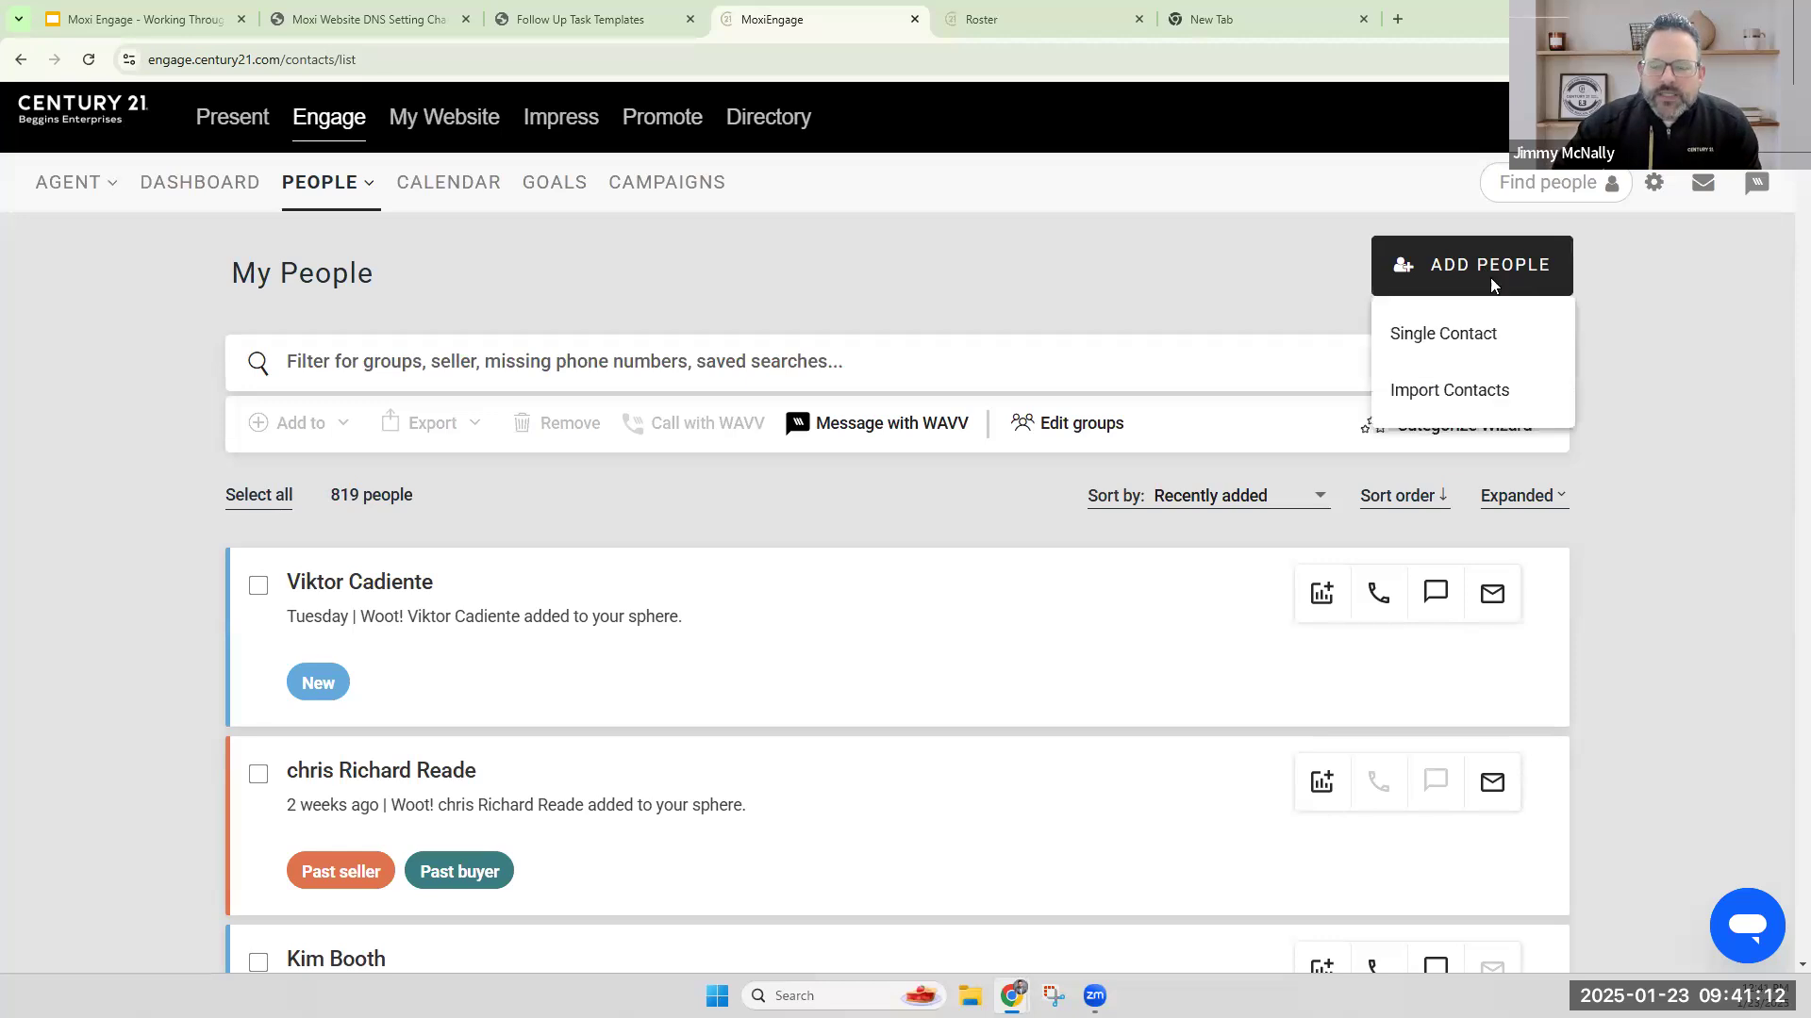
left_click(1224, 242)
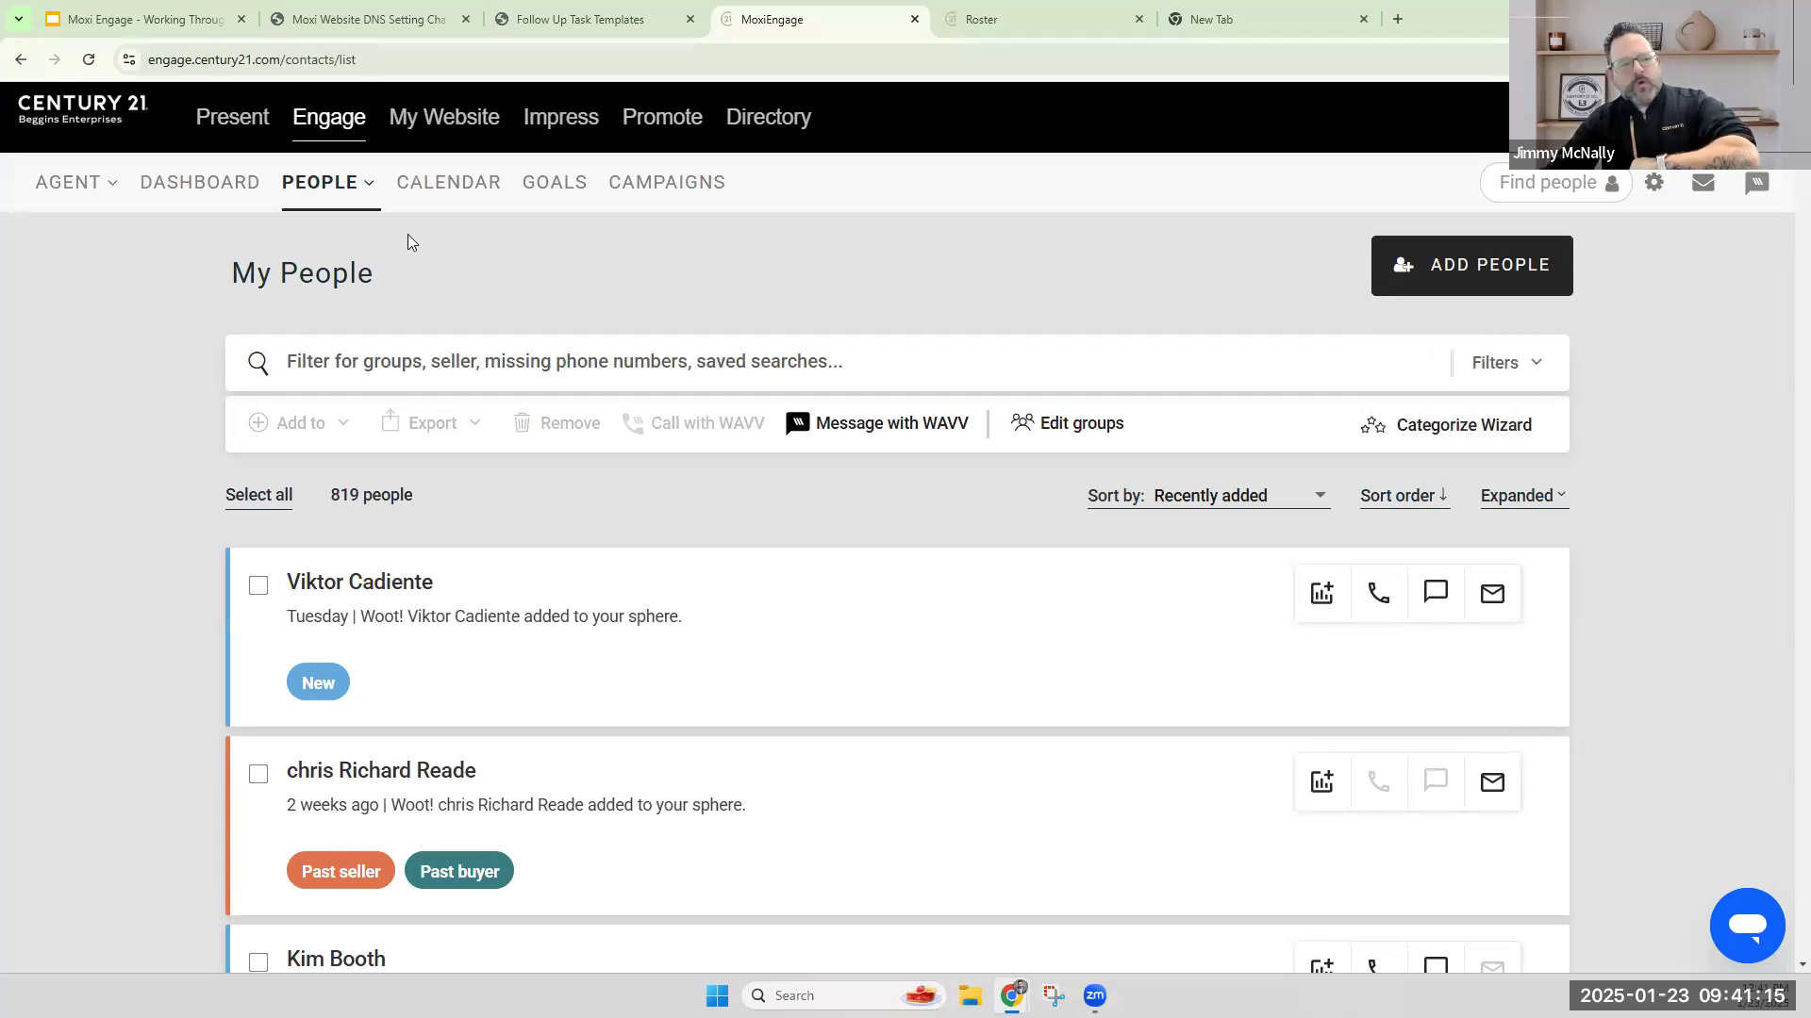
left_click(300, 193)
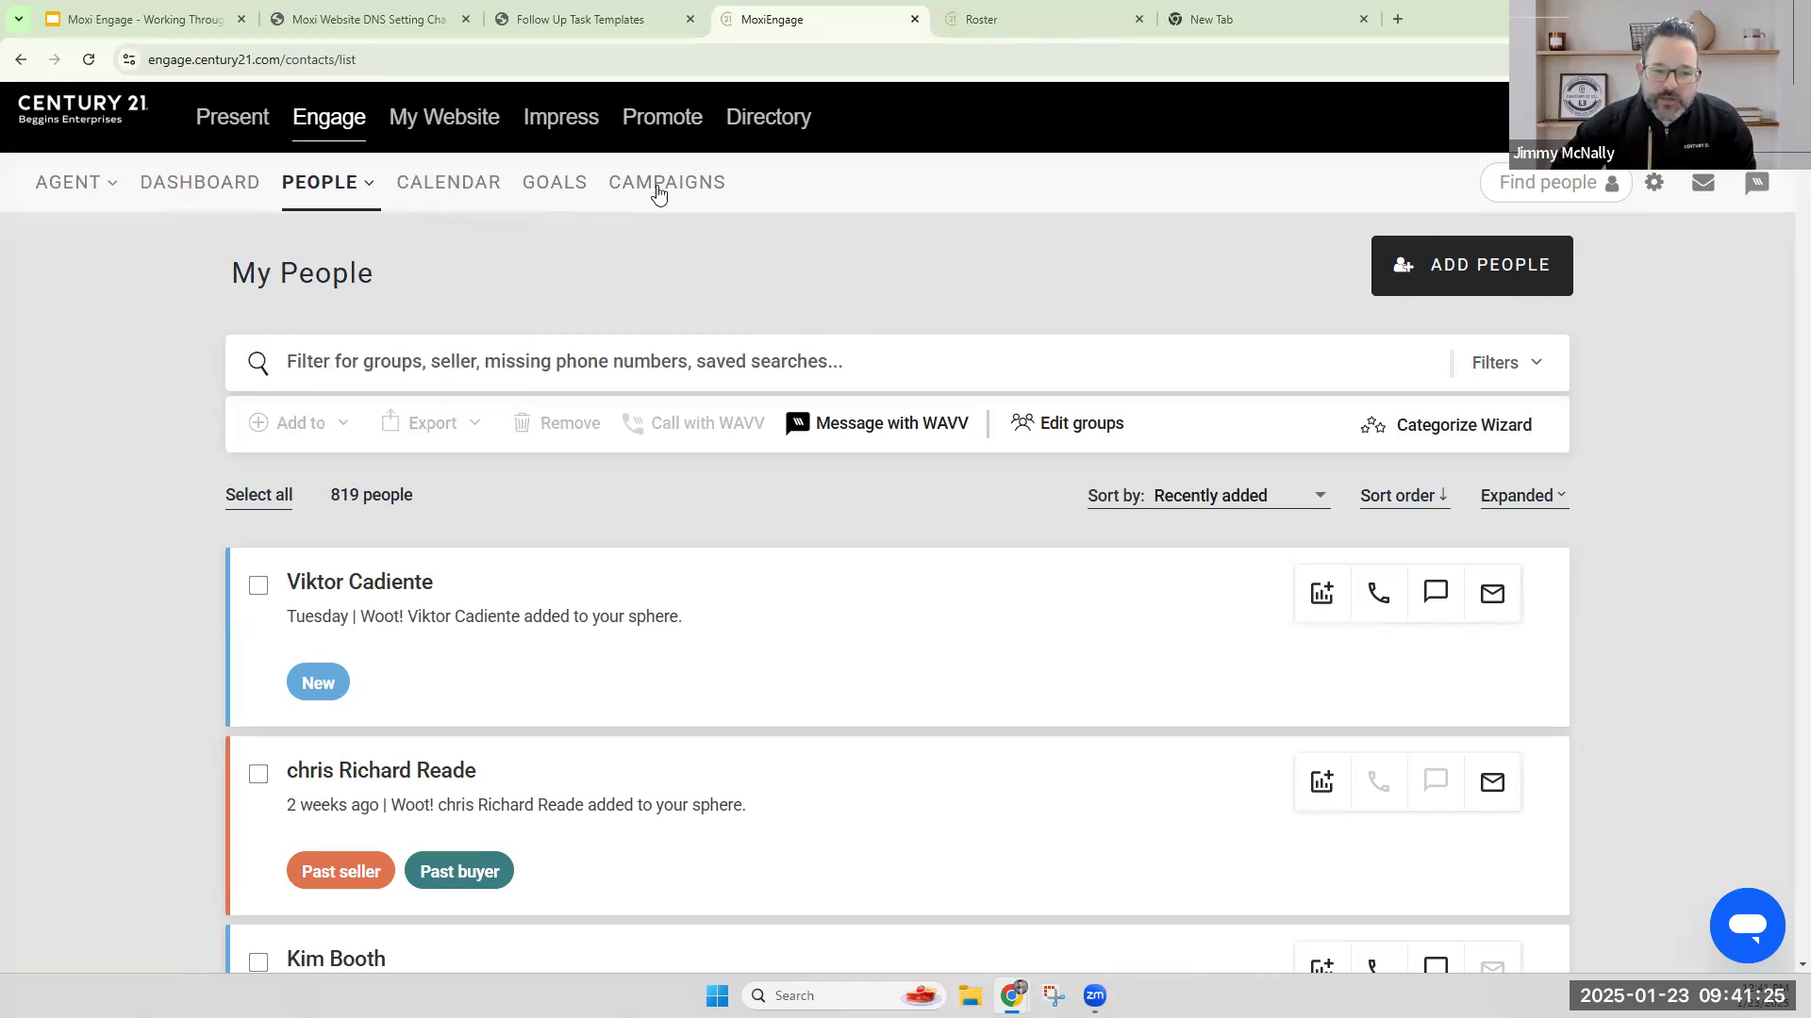
Start a new person record and enter the contact's first name and last name.
mouse_move(363, 184)
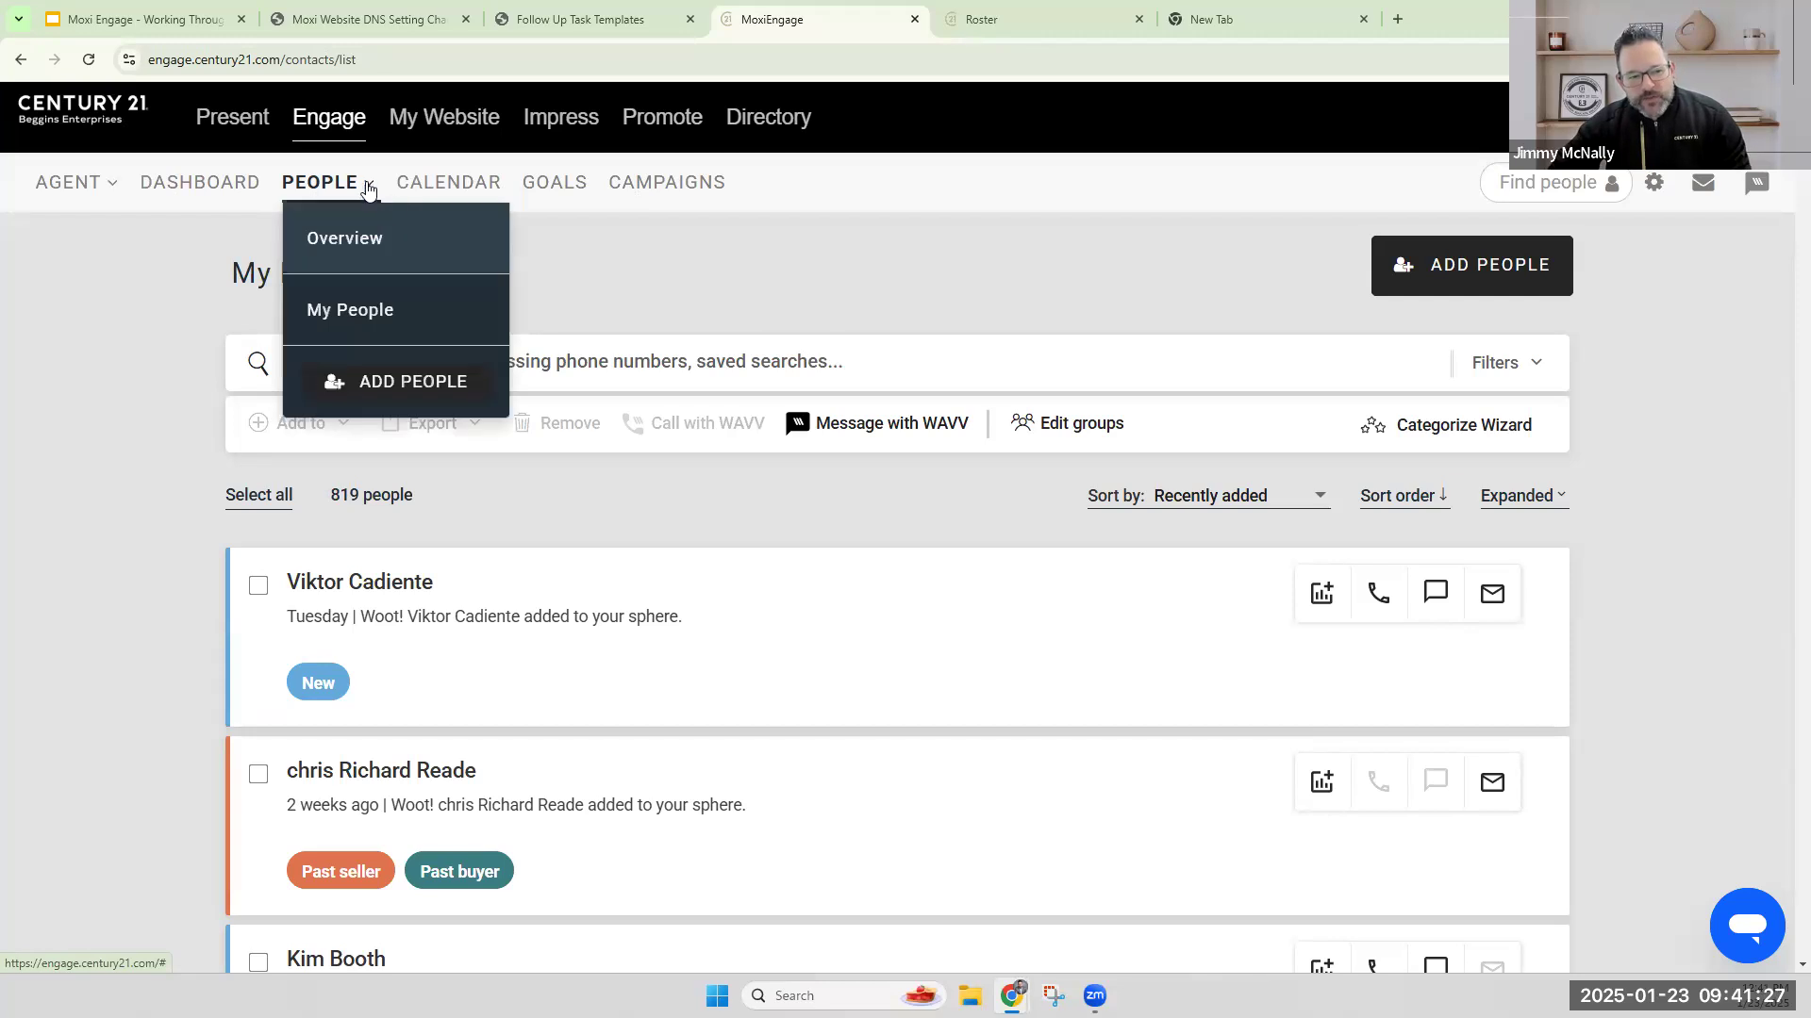
left_click(394, 385)
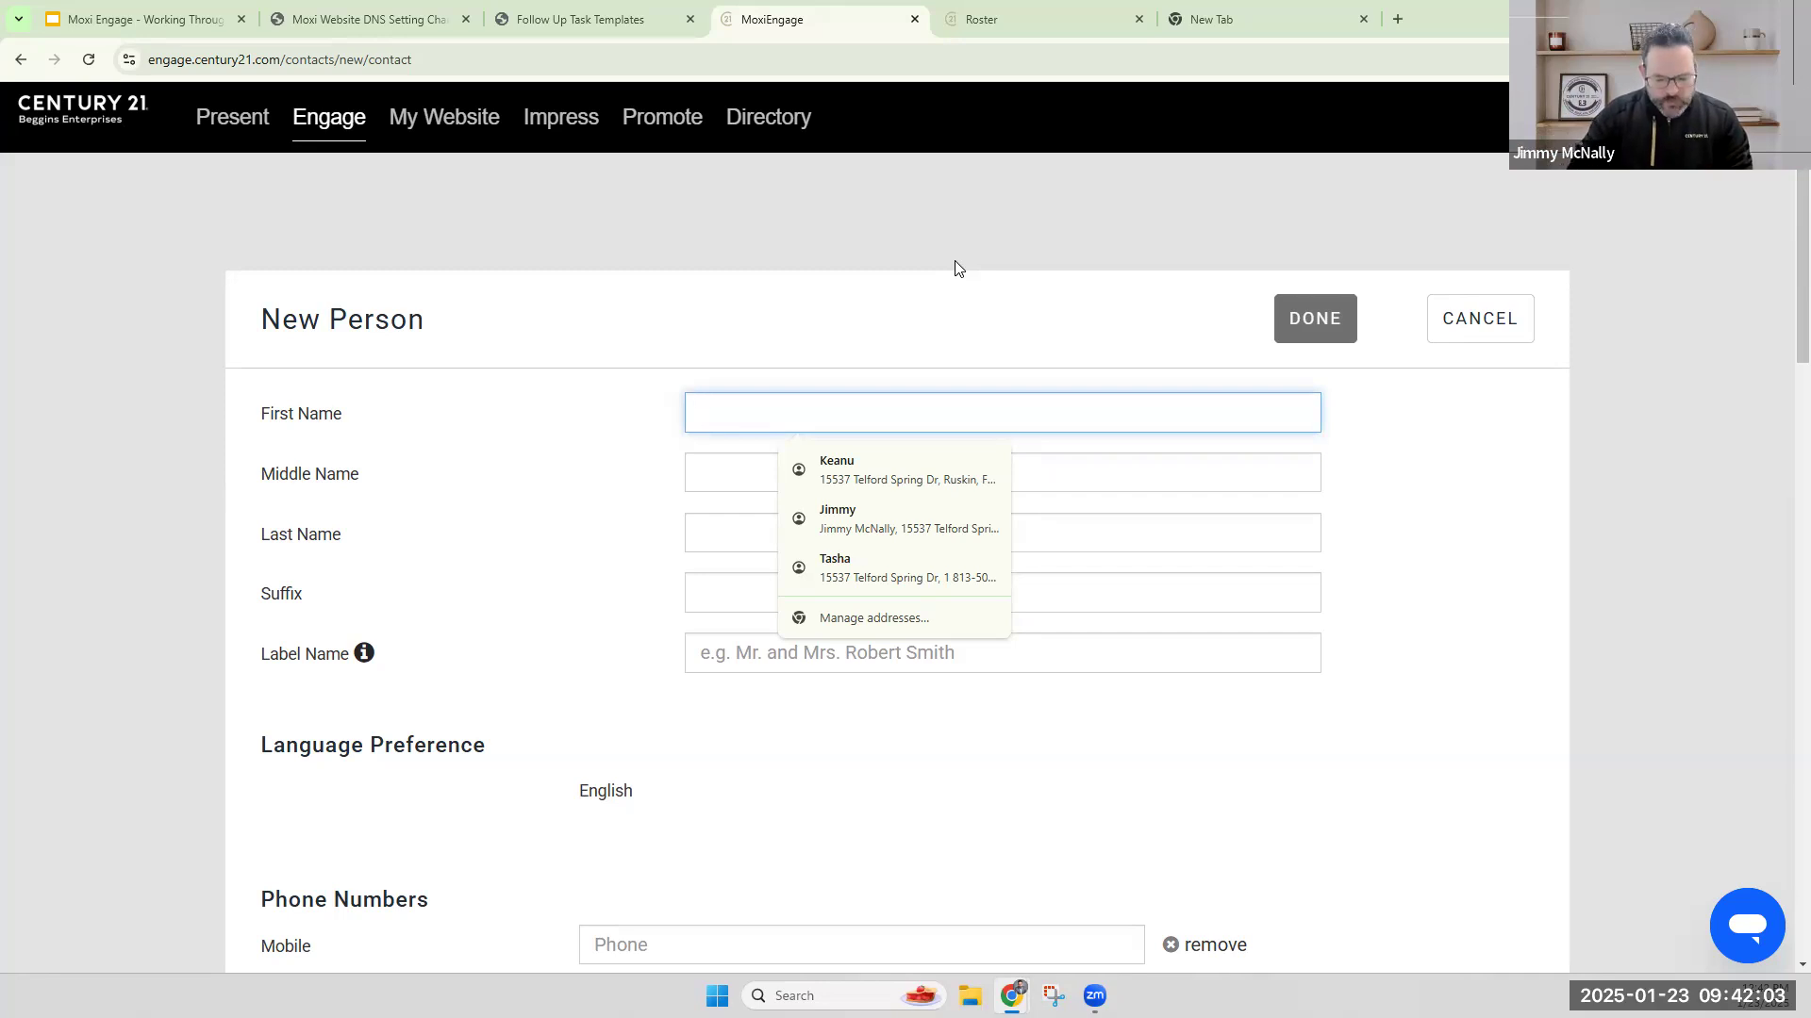
key("Tab")
key("Tab")
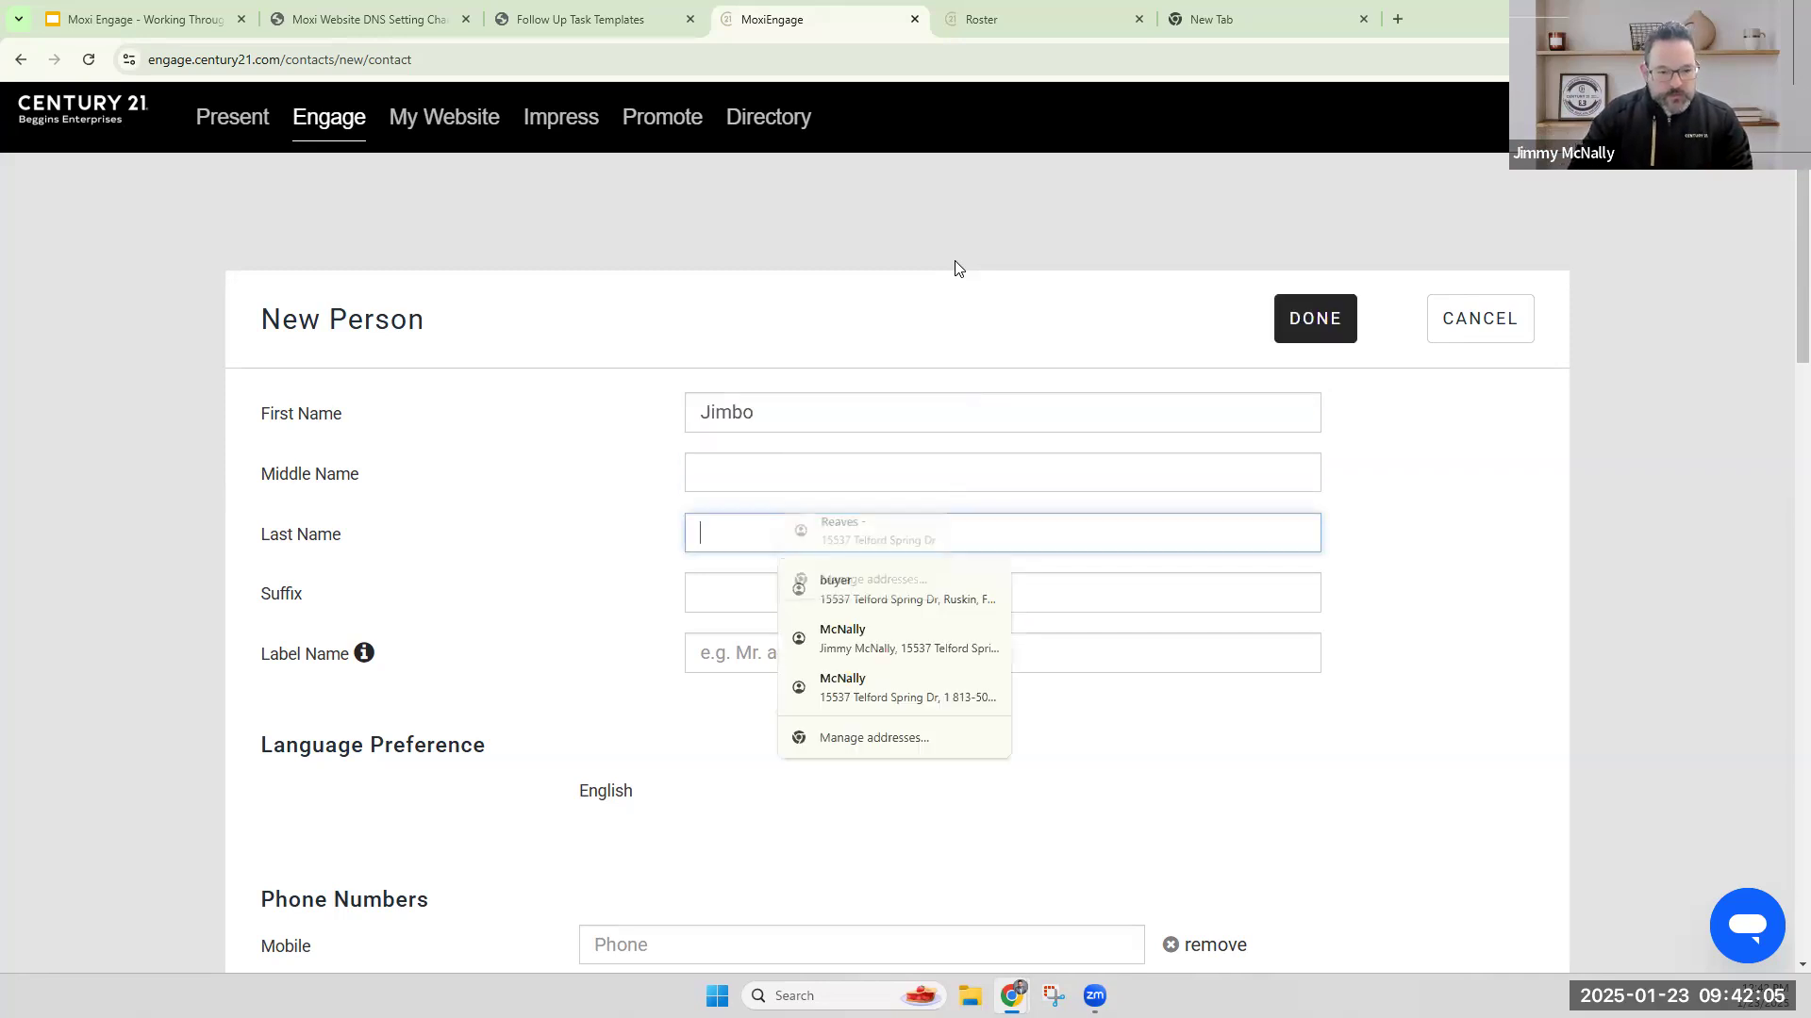
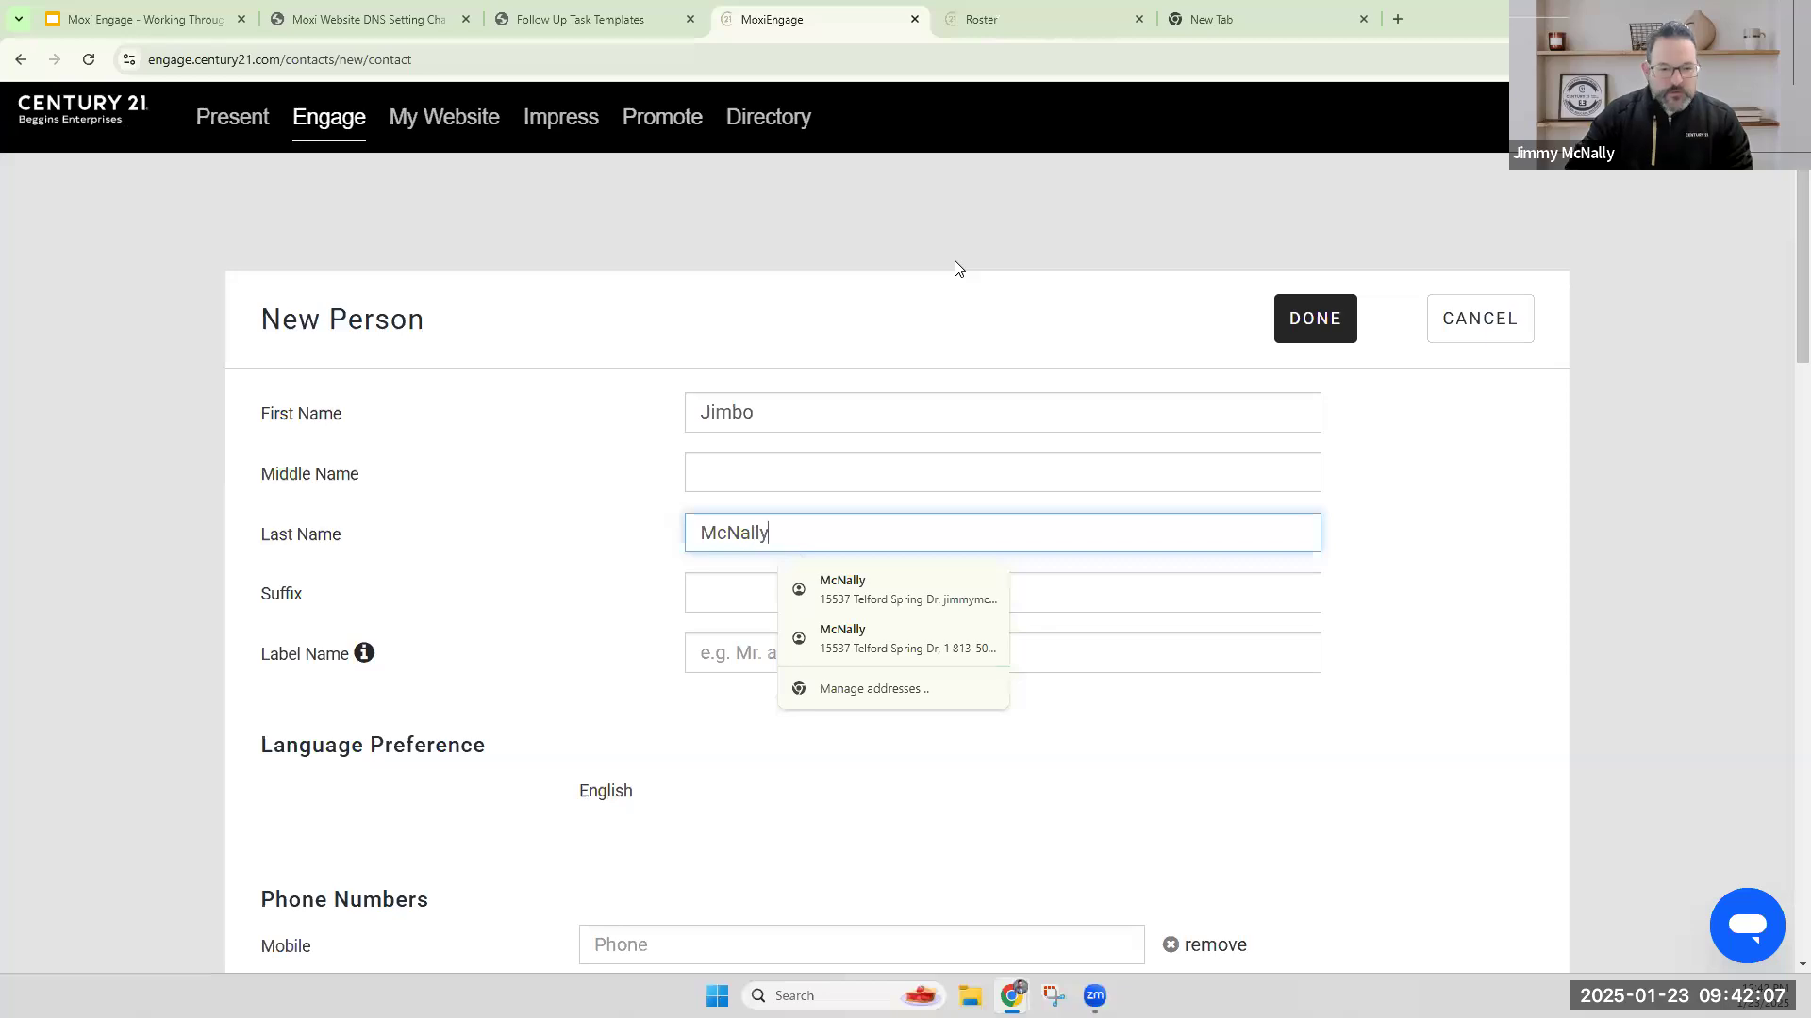
Fill in the new contact's home email address.
scroll(691, 710, "down", 3)
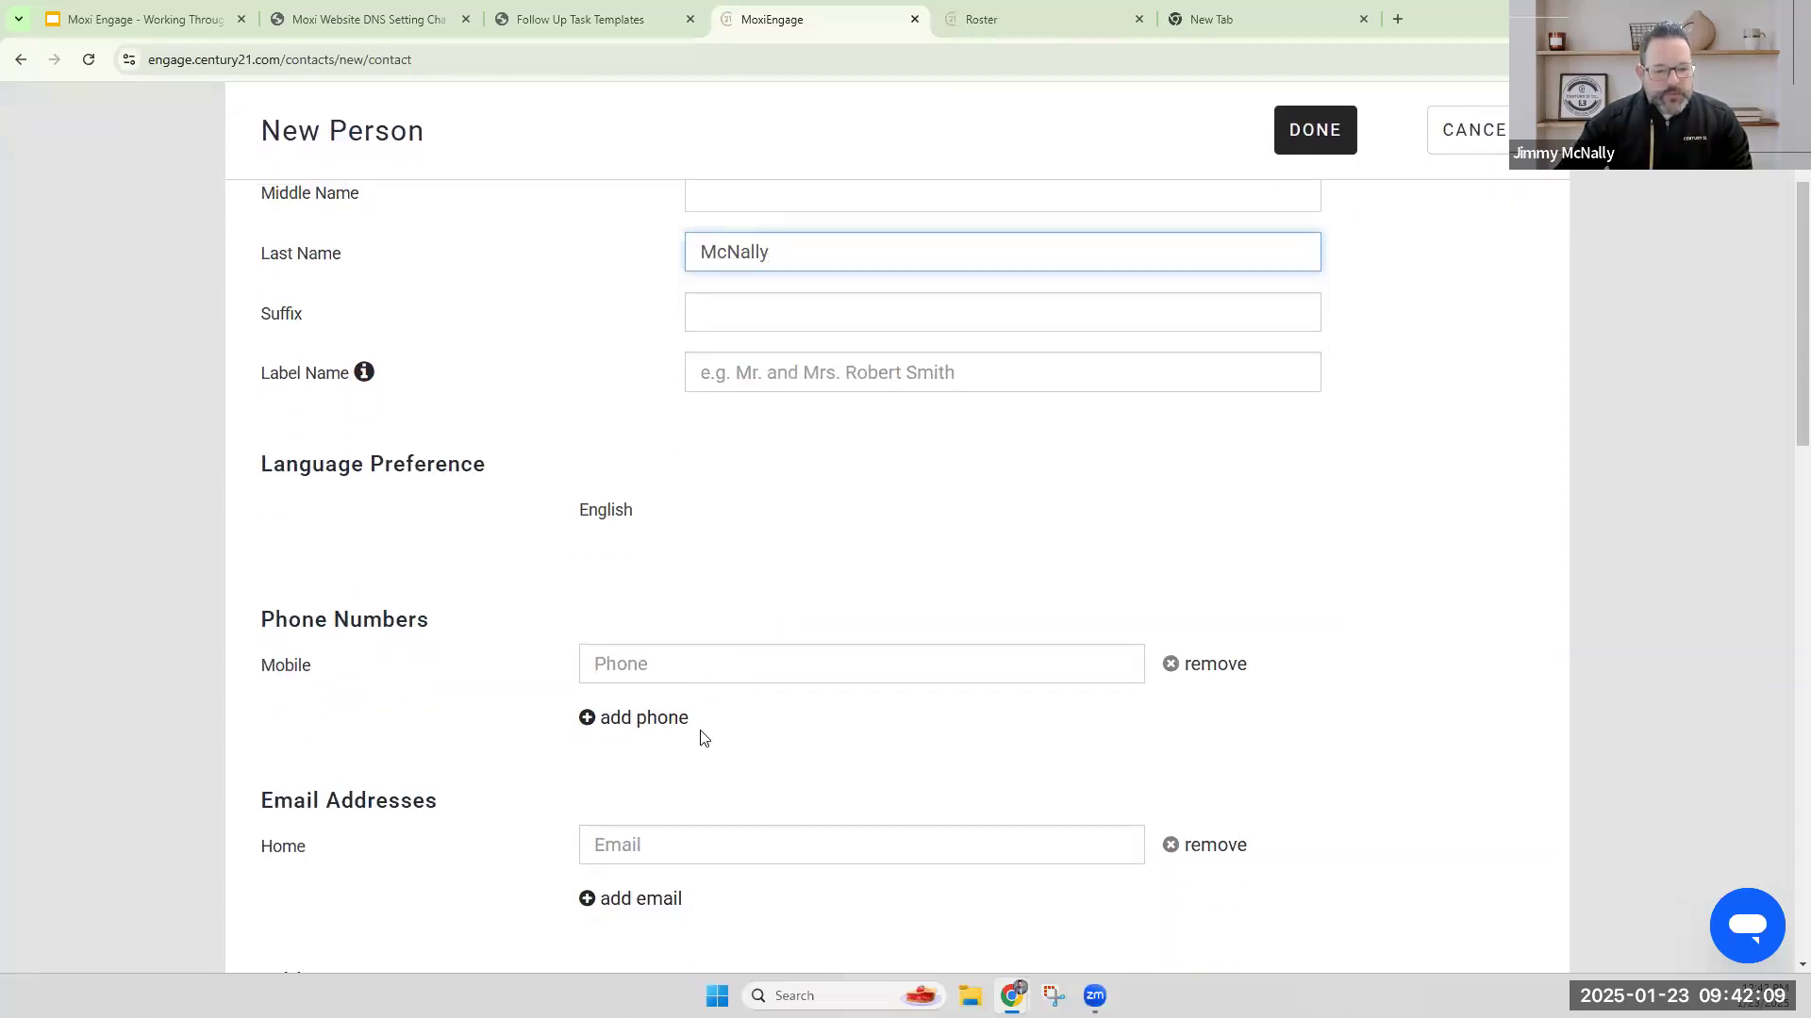
left_click(694, 839)
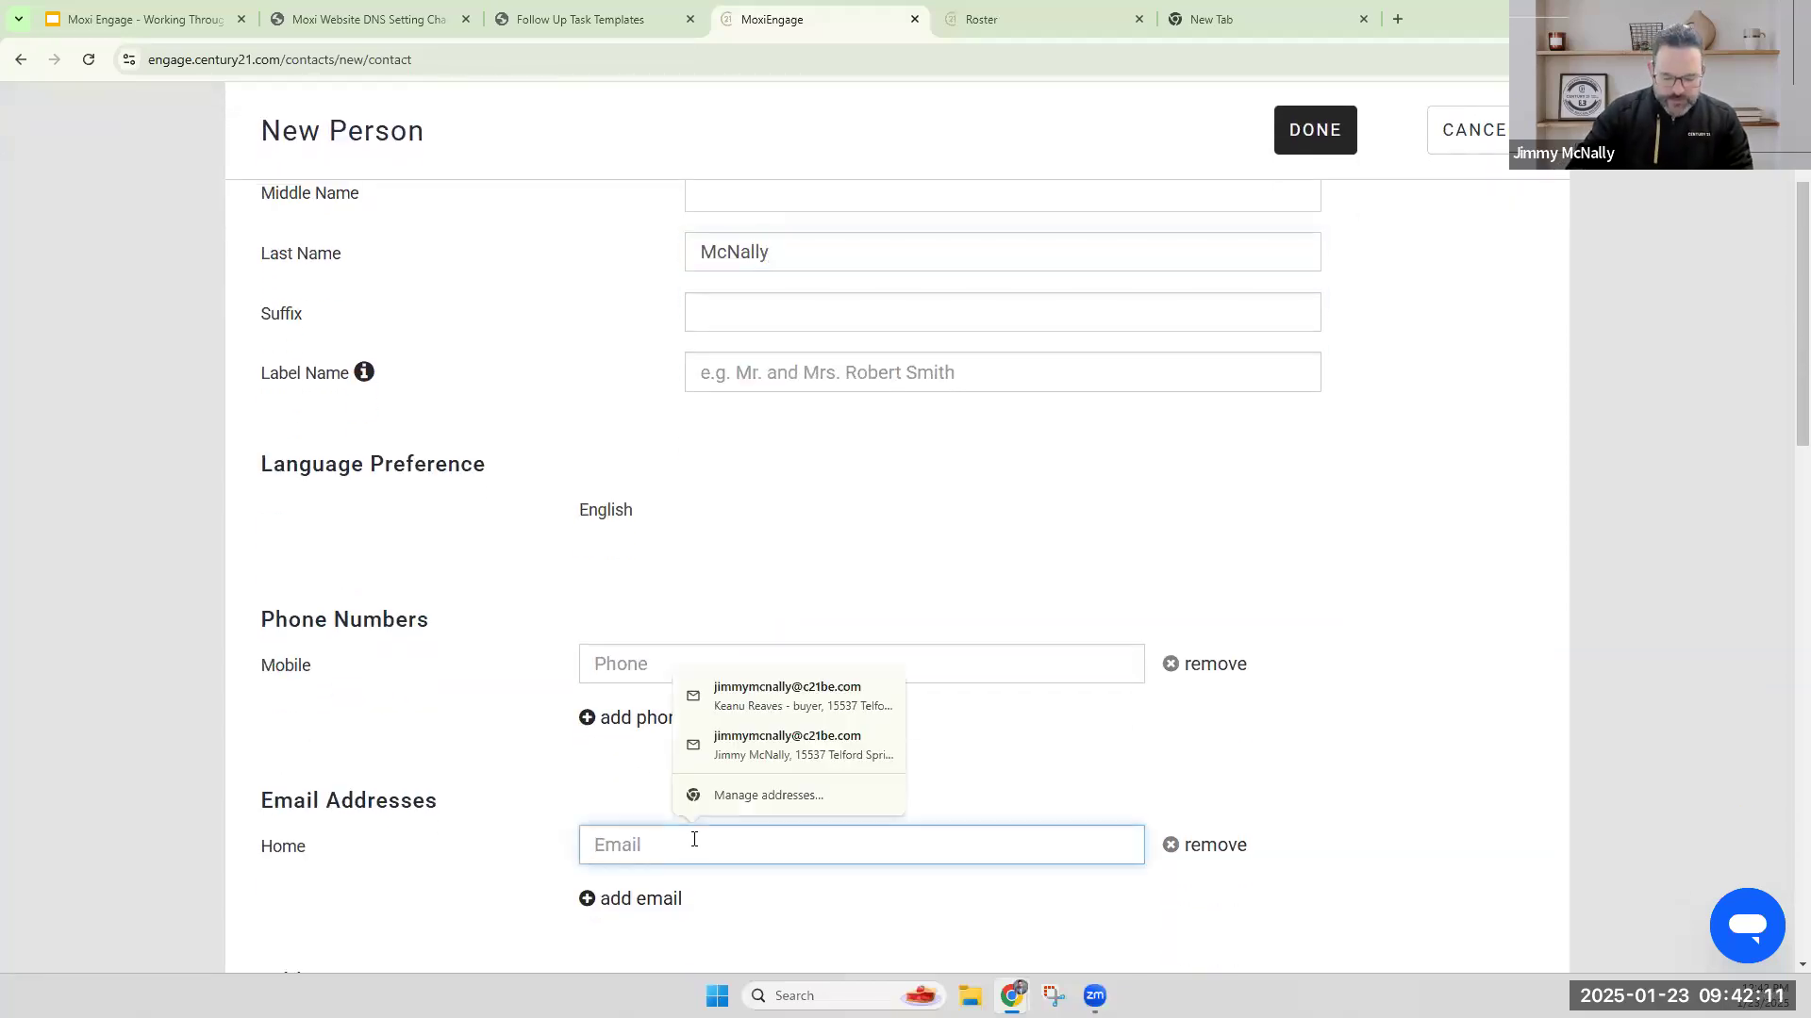
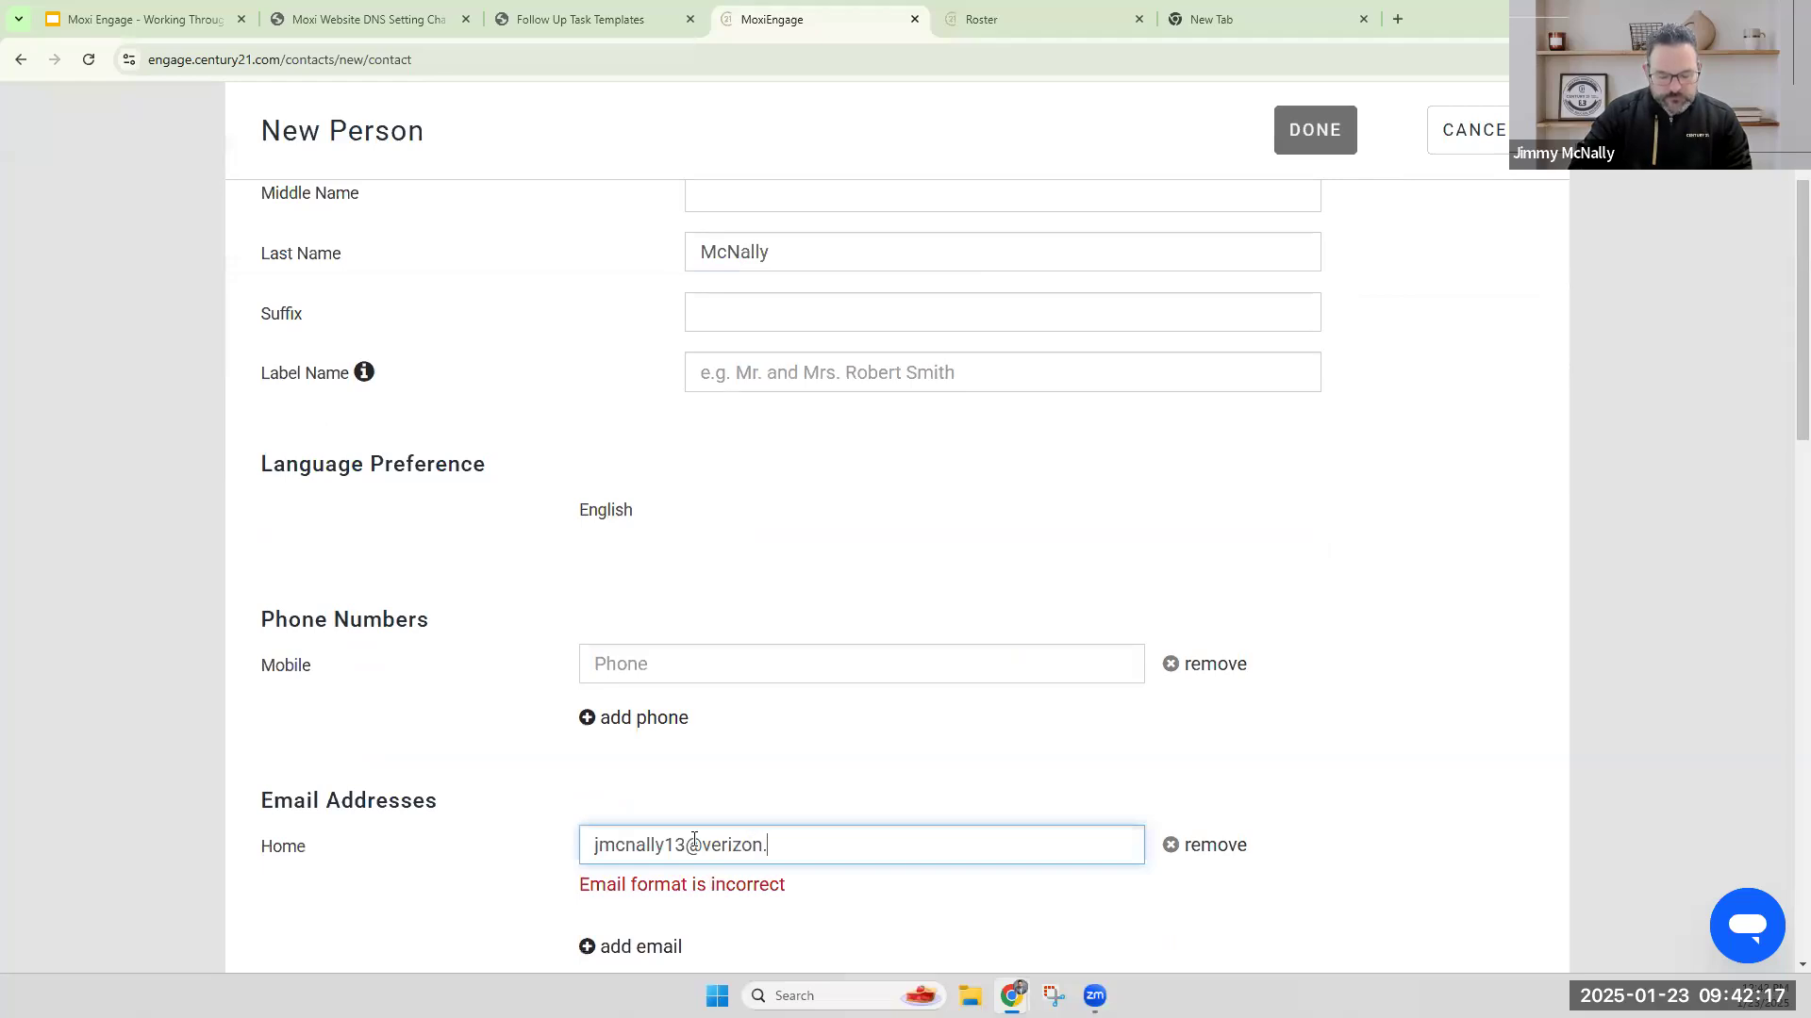
left_click(783, 740)
scroll(830, 679, "down", 4)
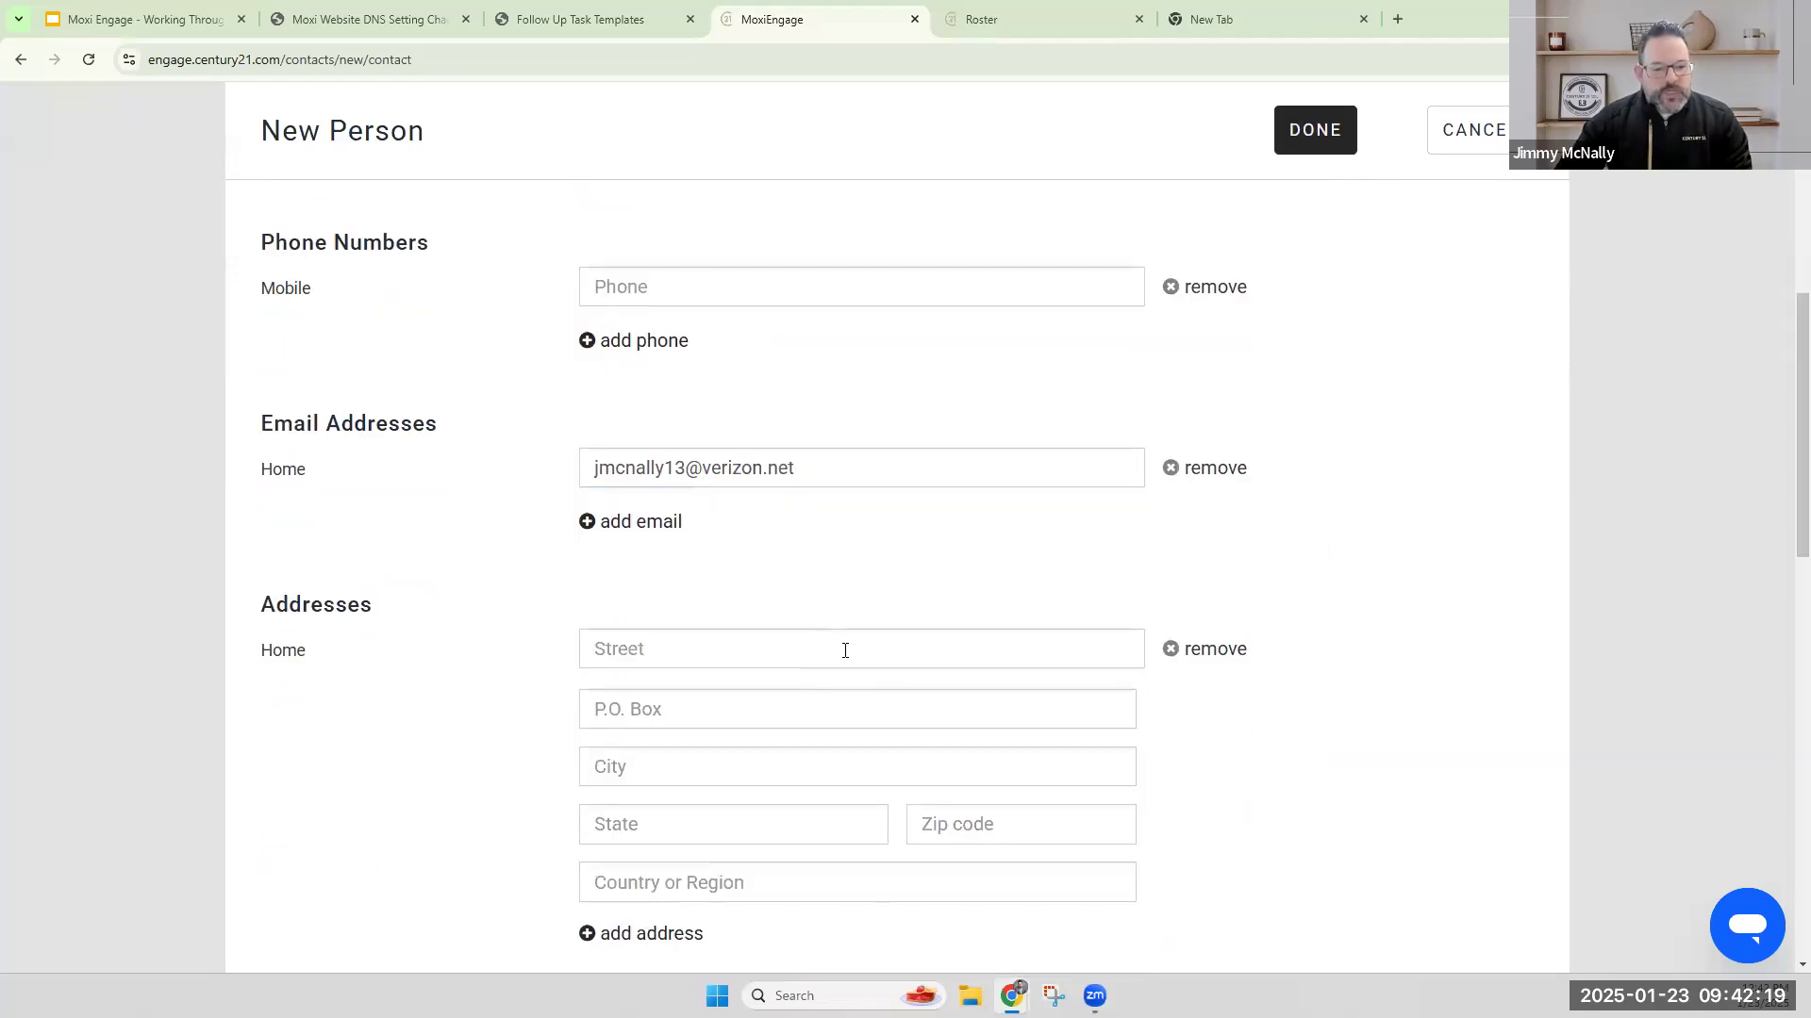
Fill in the new contact's label name with an informal first name.
scroll(777, 476, "up", 5)
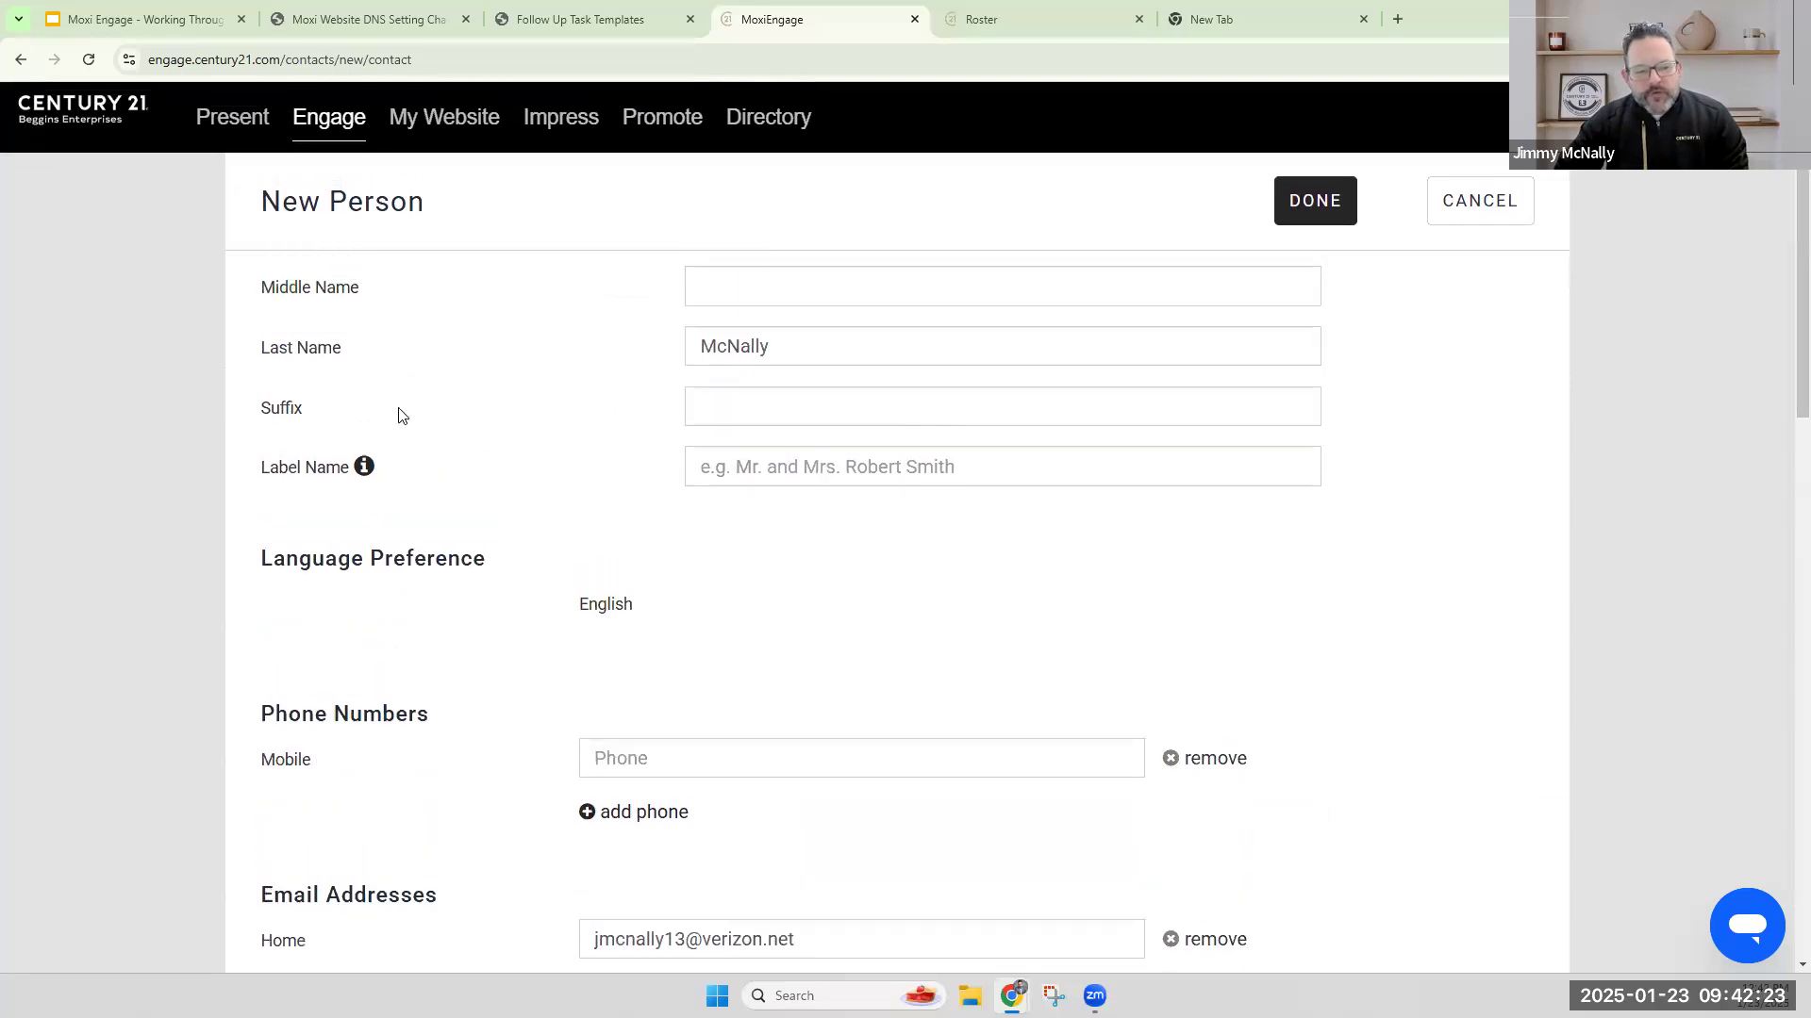
scroll(854, 466, "up", 1)
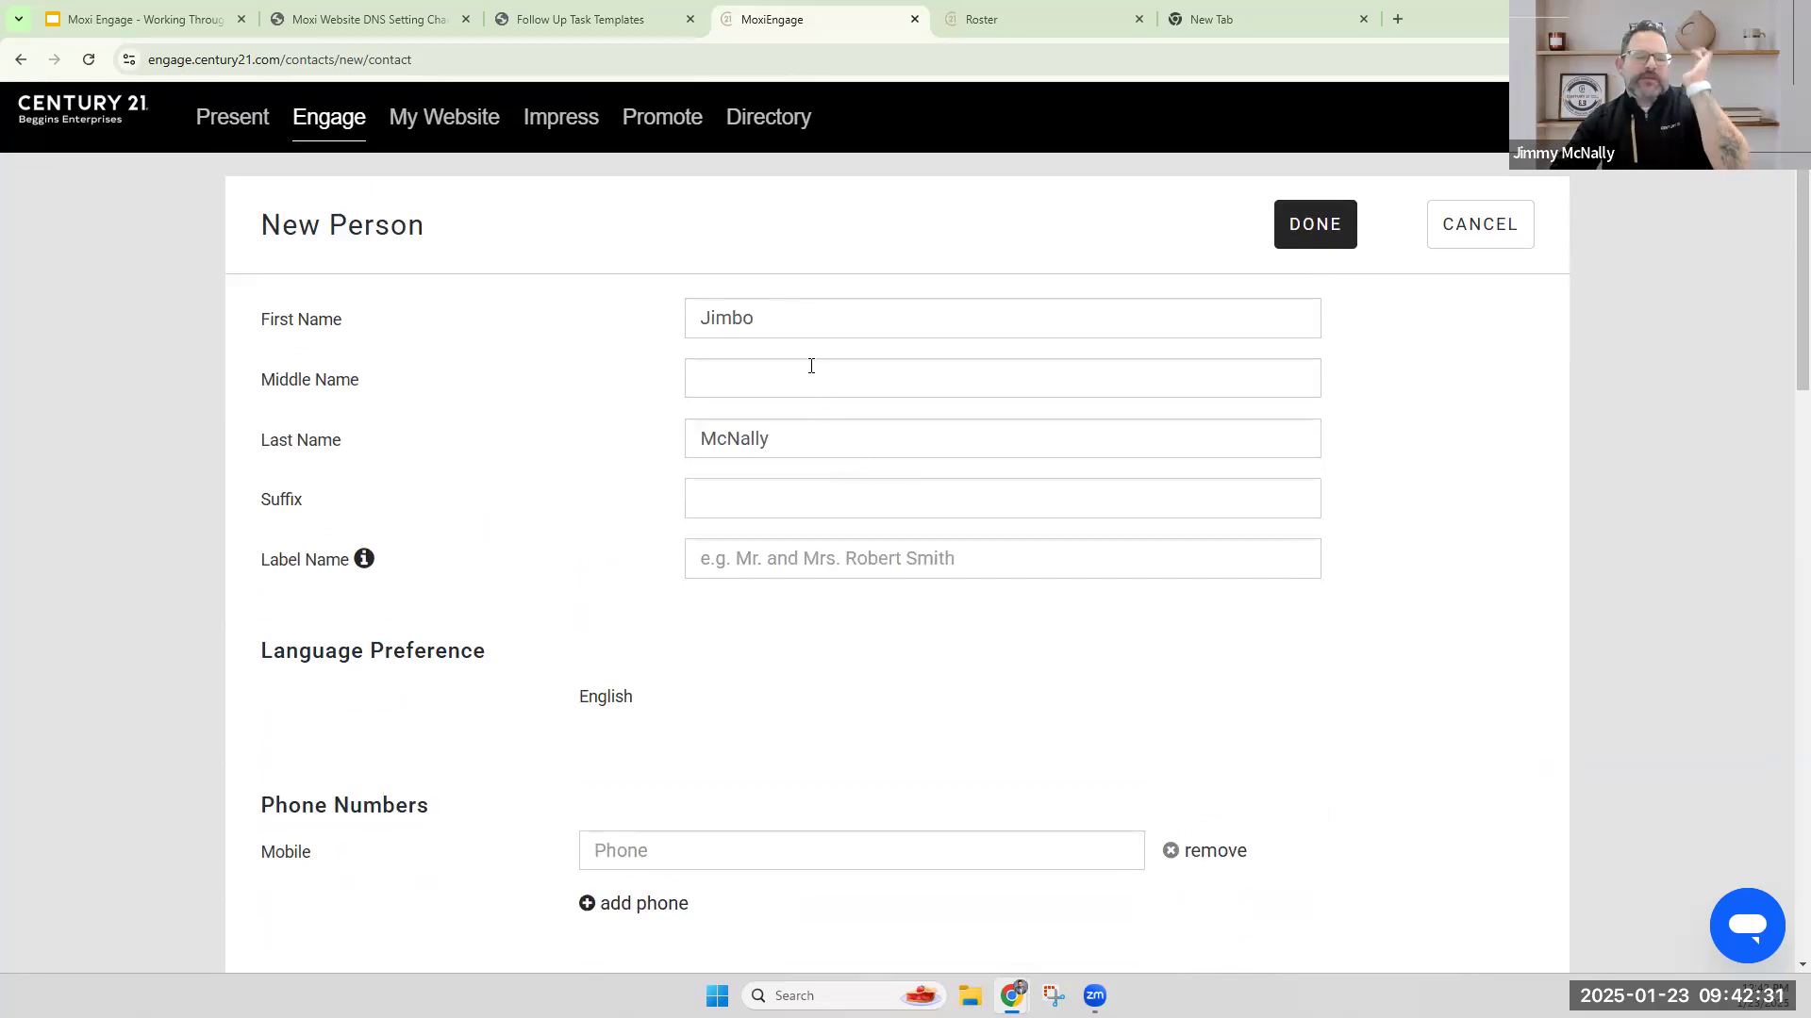
left_click(788, 562)
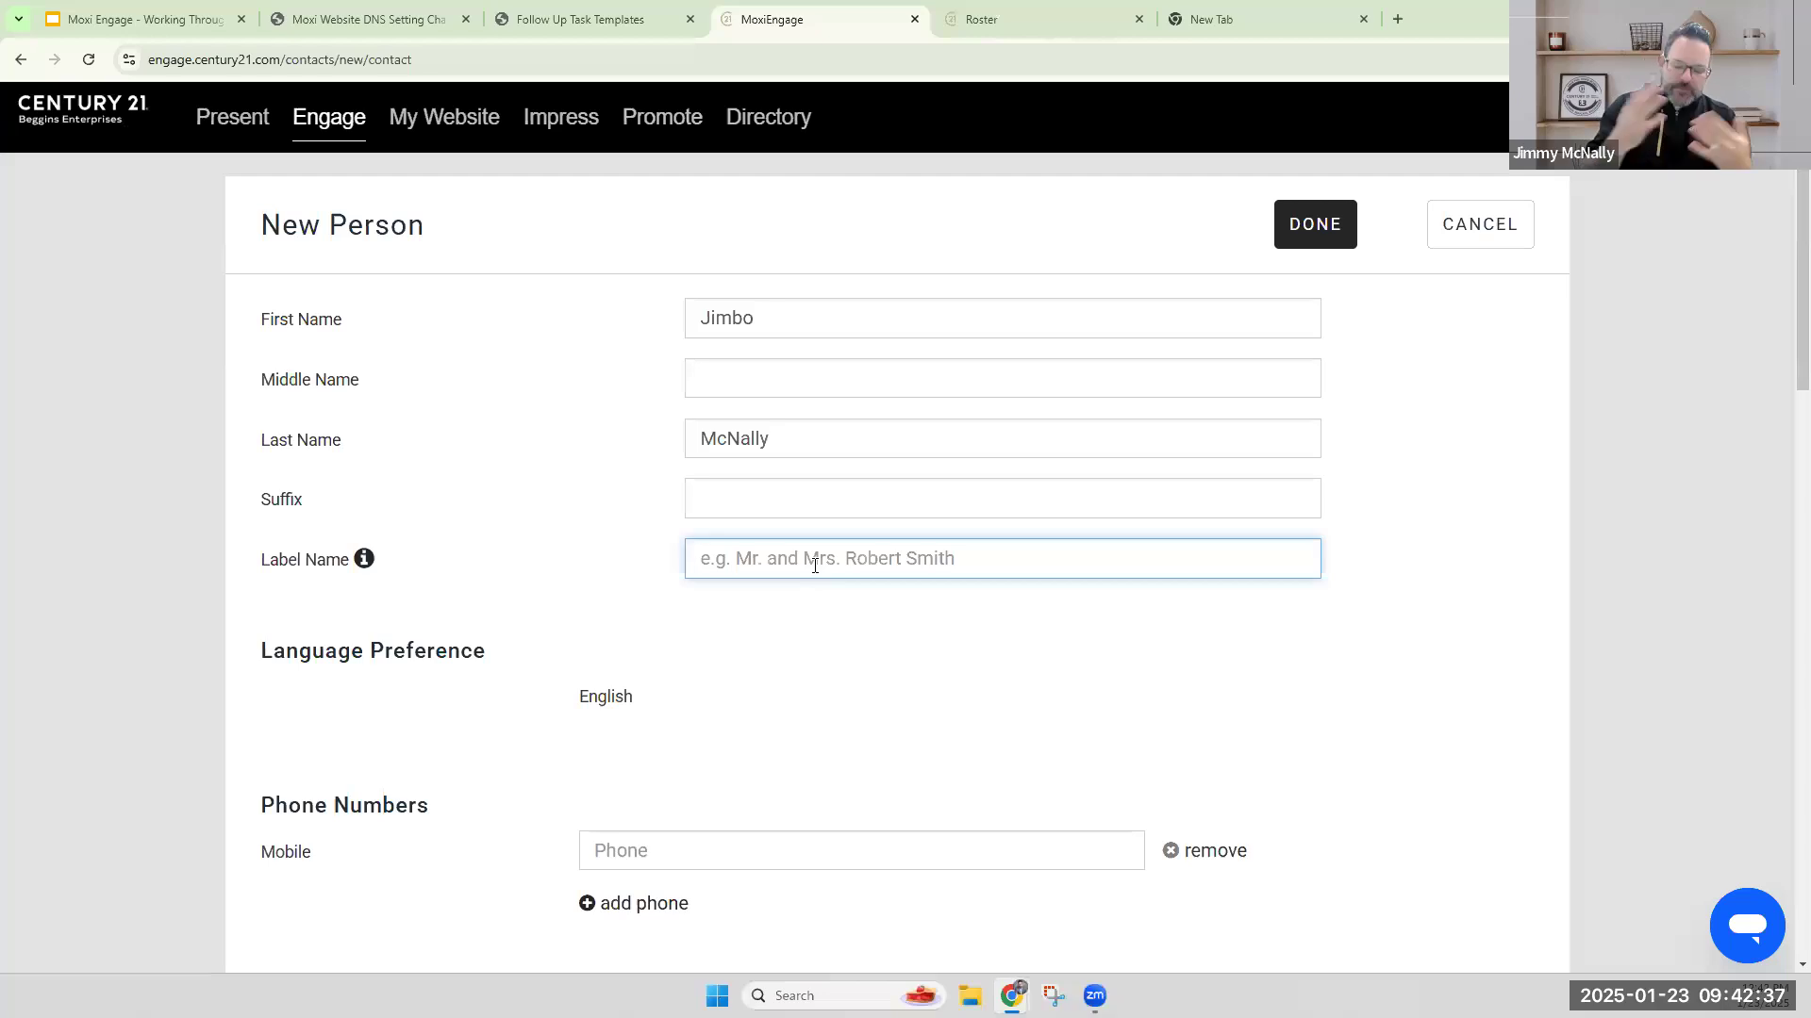
type("Jimmy")
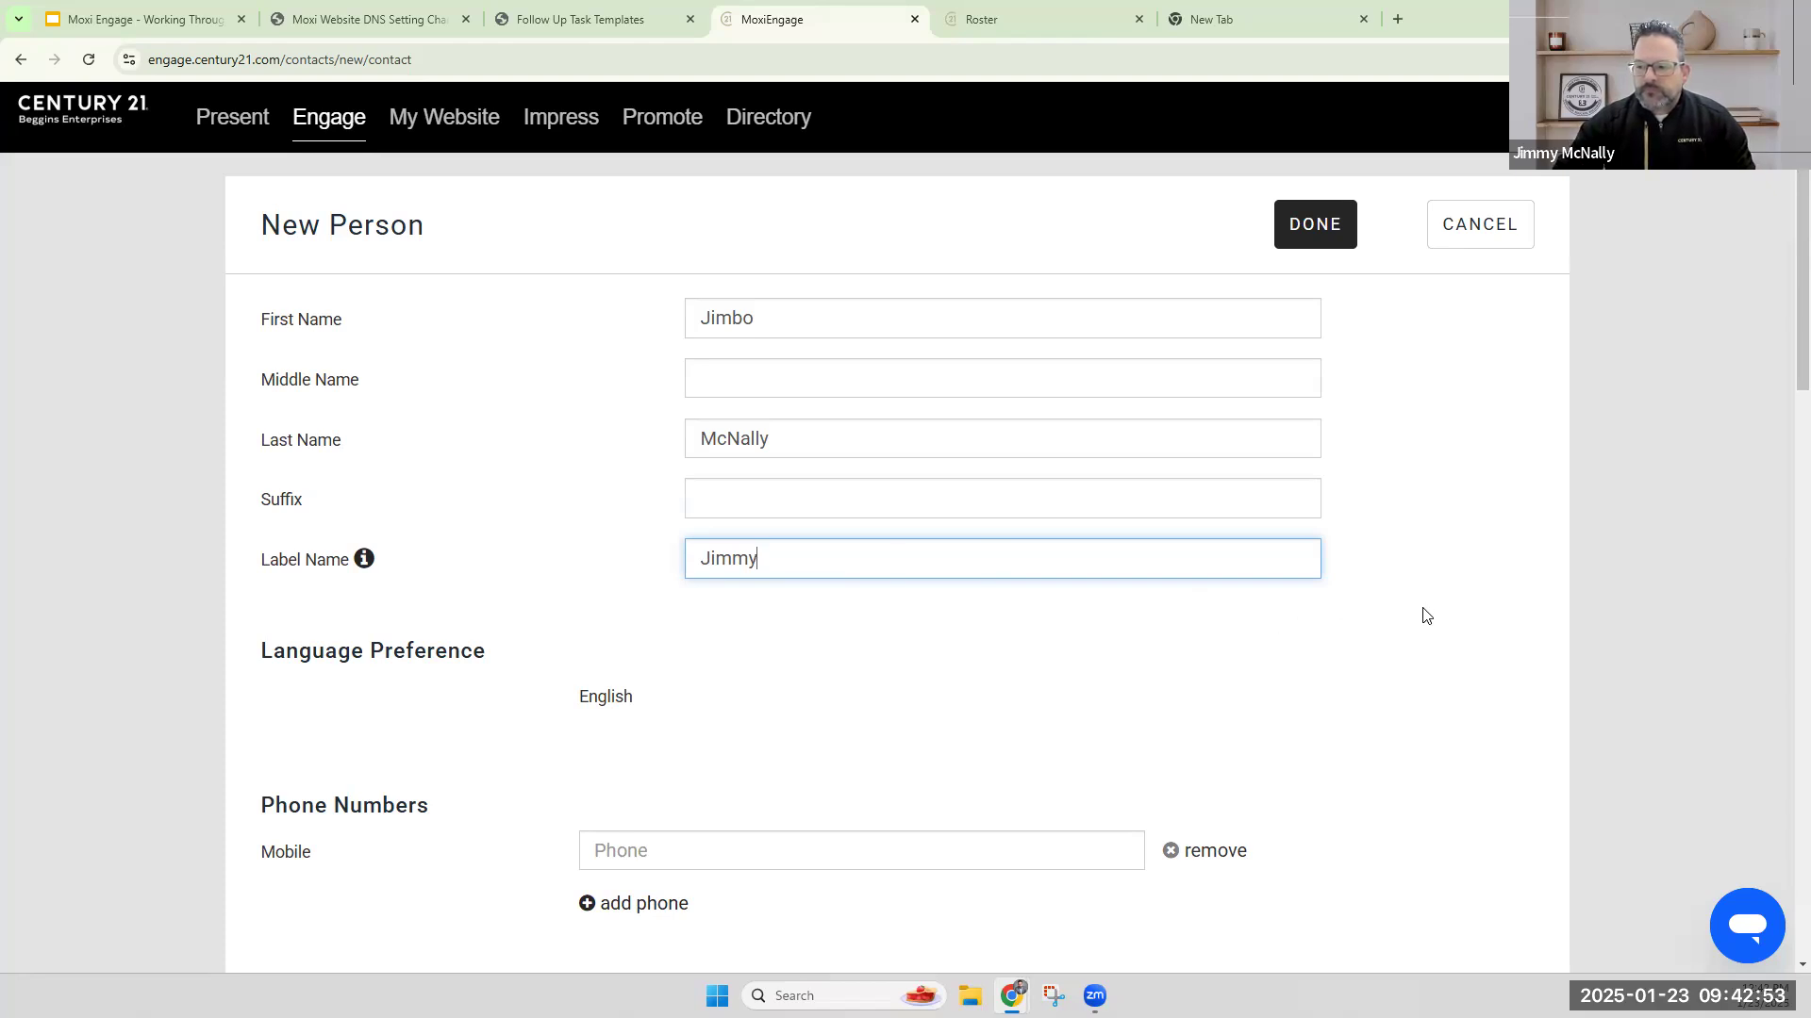
Review the new person form's phone, email, address, instant messaging and website fields.
scroll(1420, 608, "down", 1)
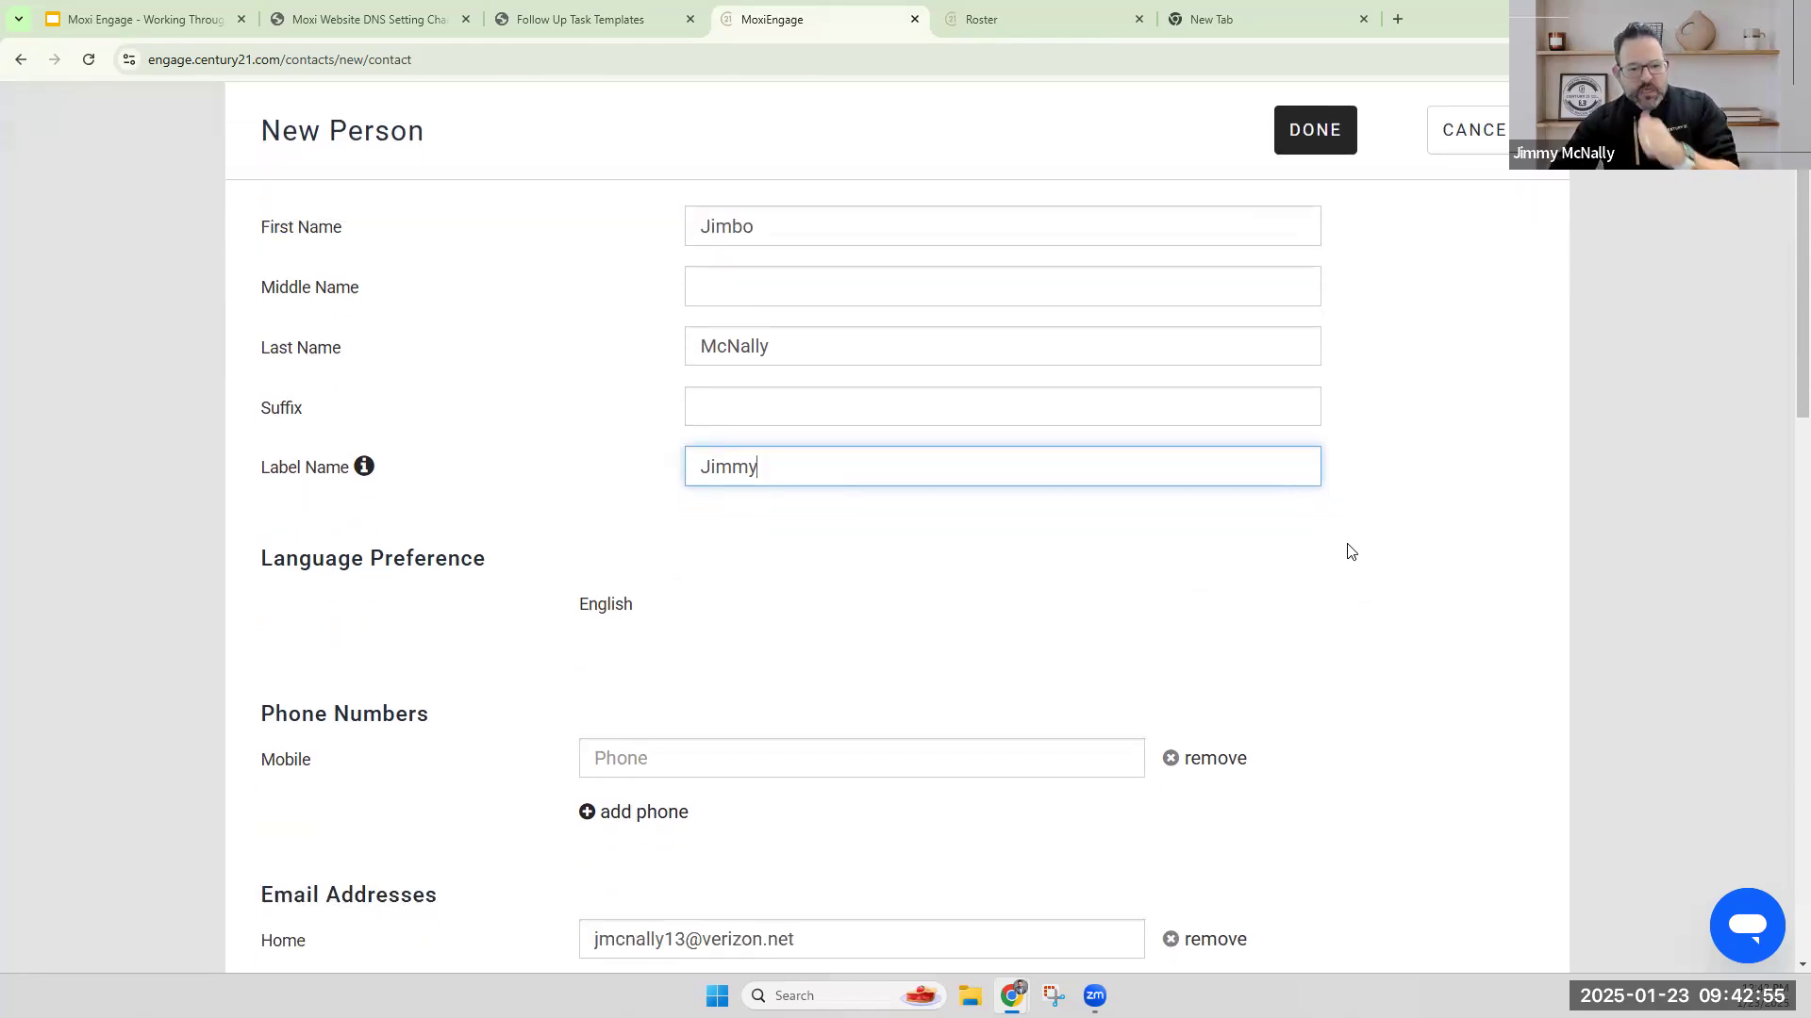
scroll(1348, 551, "down", 2)
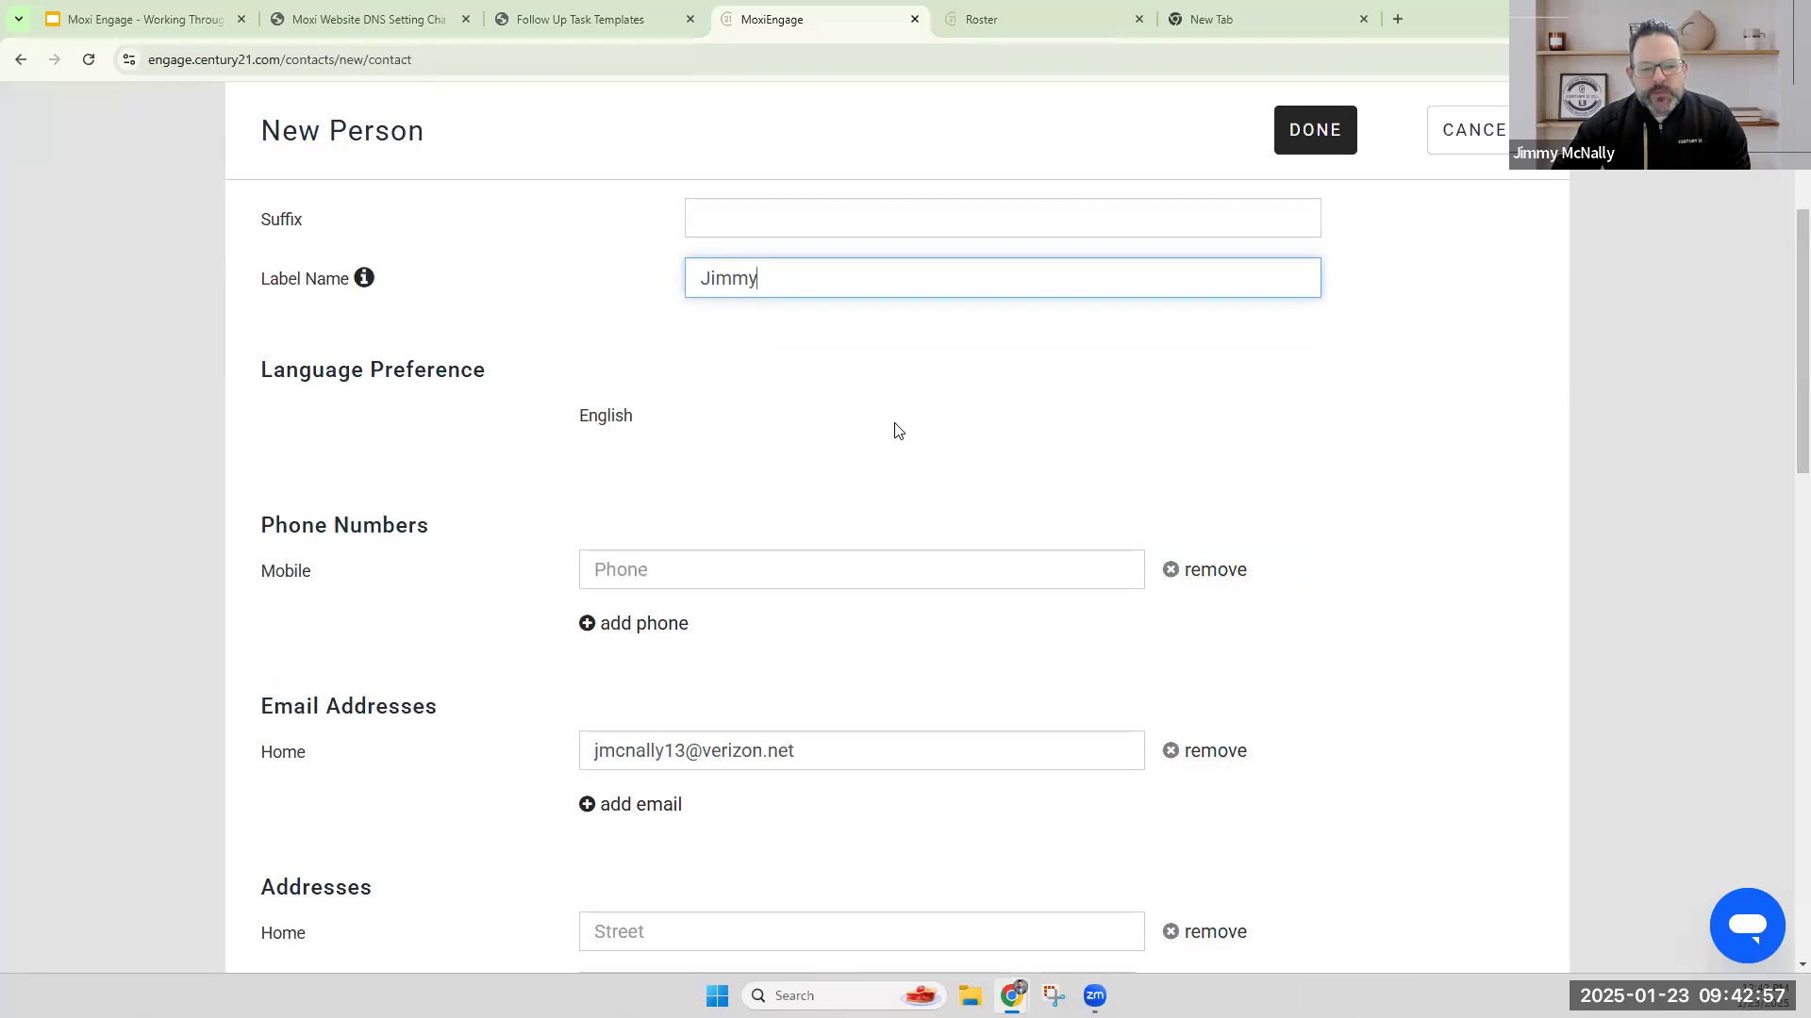
scroll(911, 441, "down", 1)
scroll(911, 441, "down", 3)
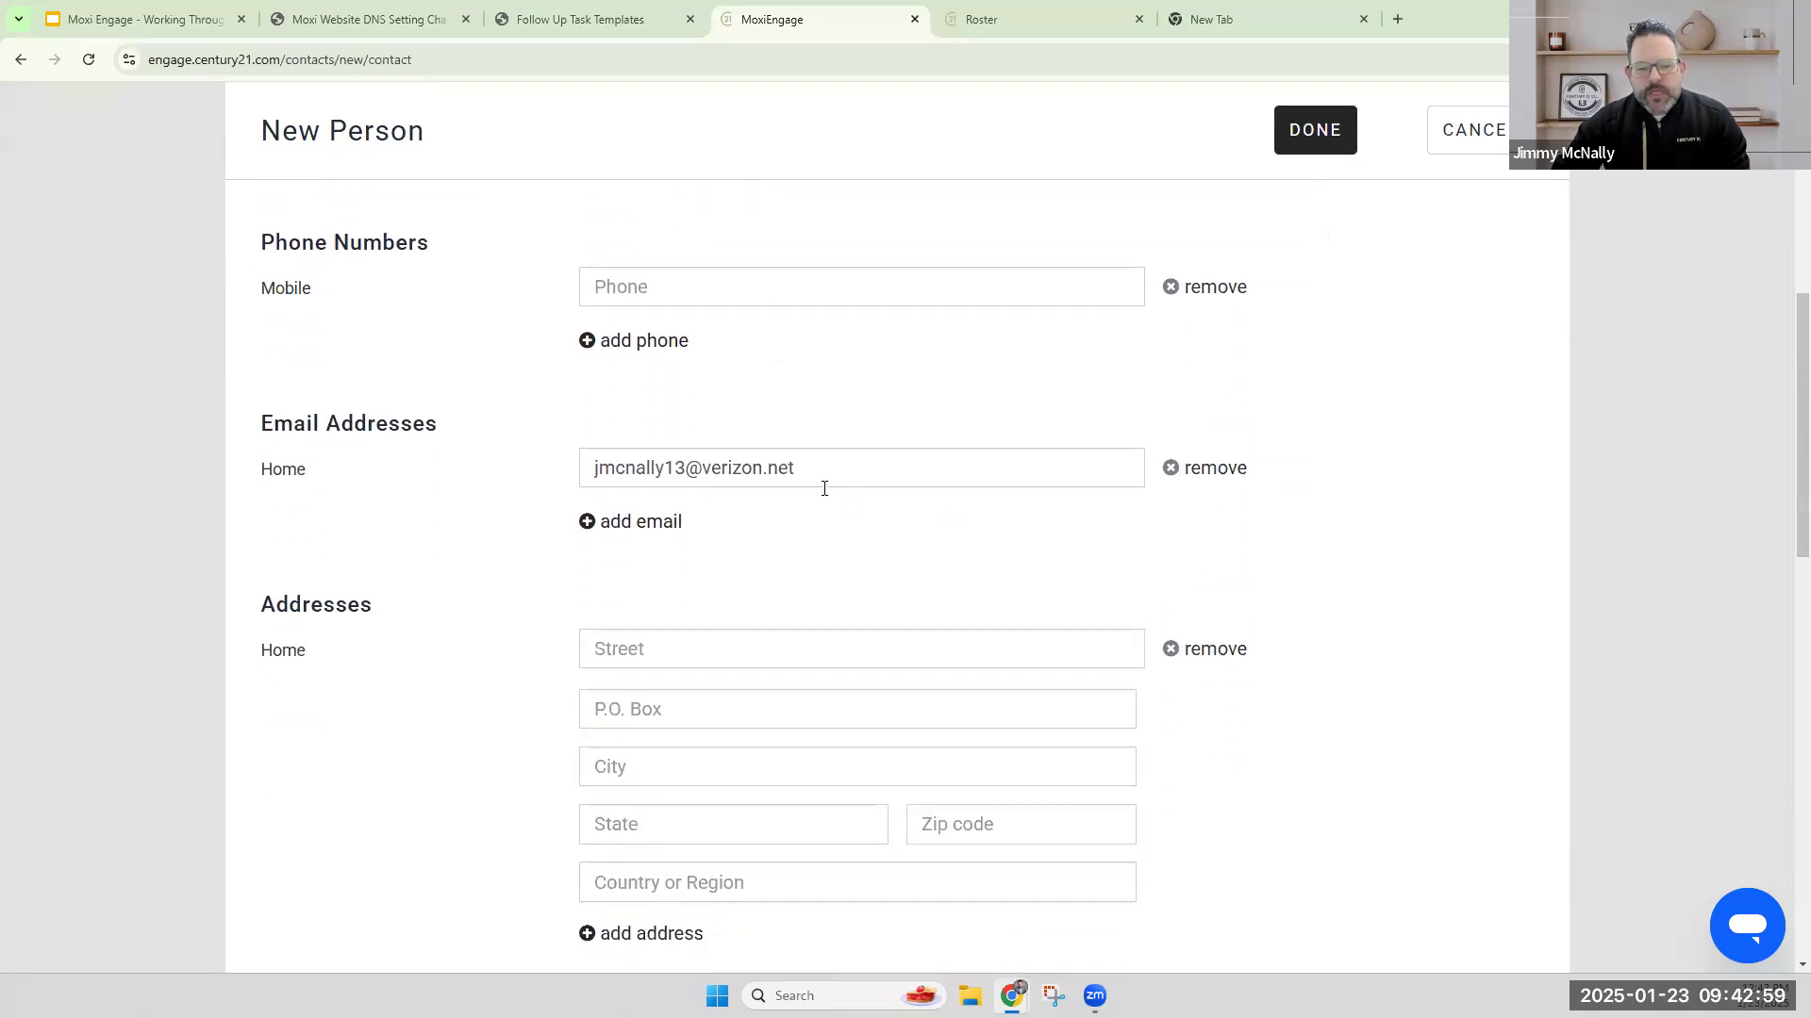
left_click_drag(837, 469, 585, 469)
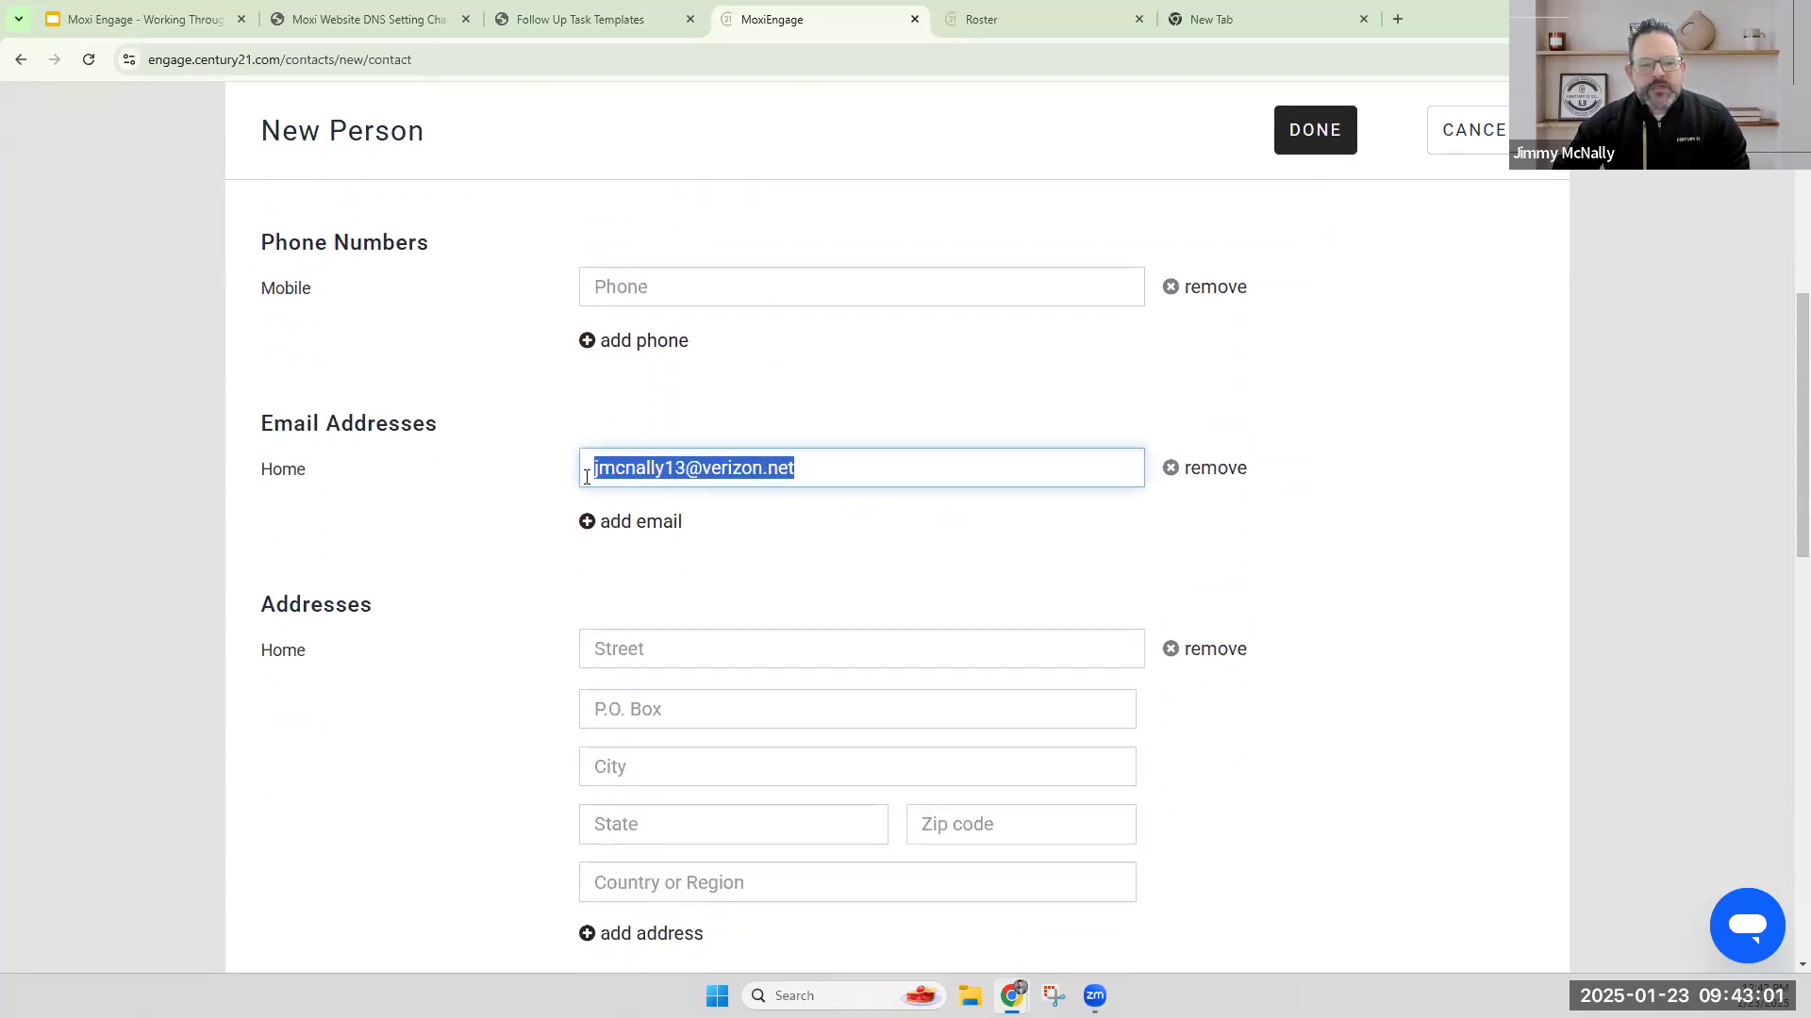
left_click(526, 497)
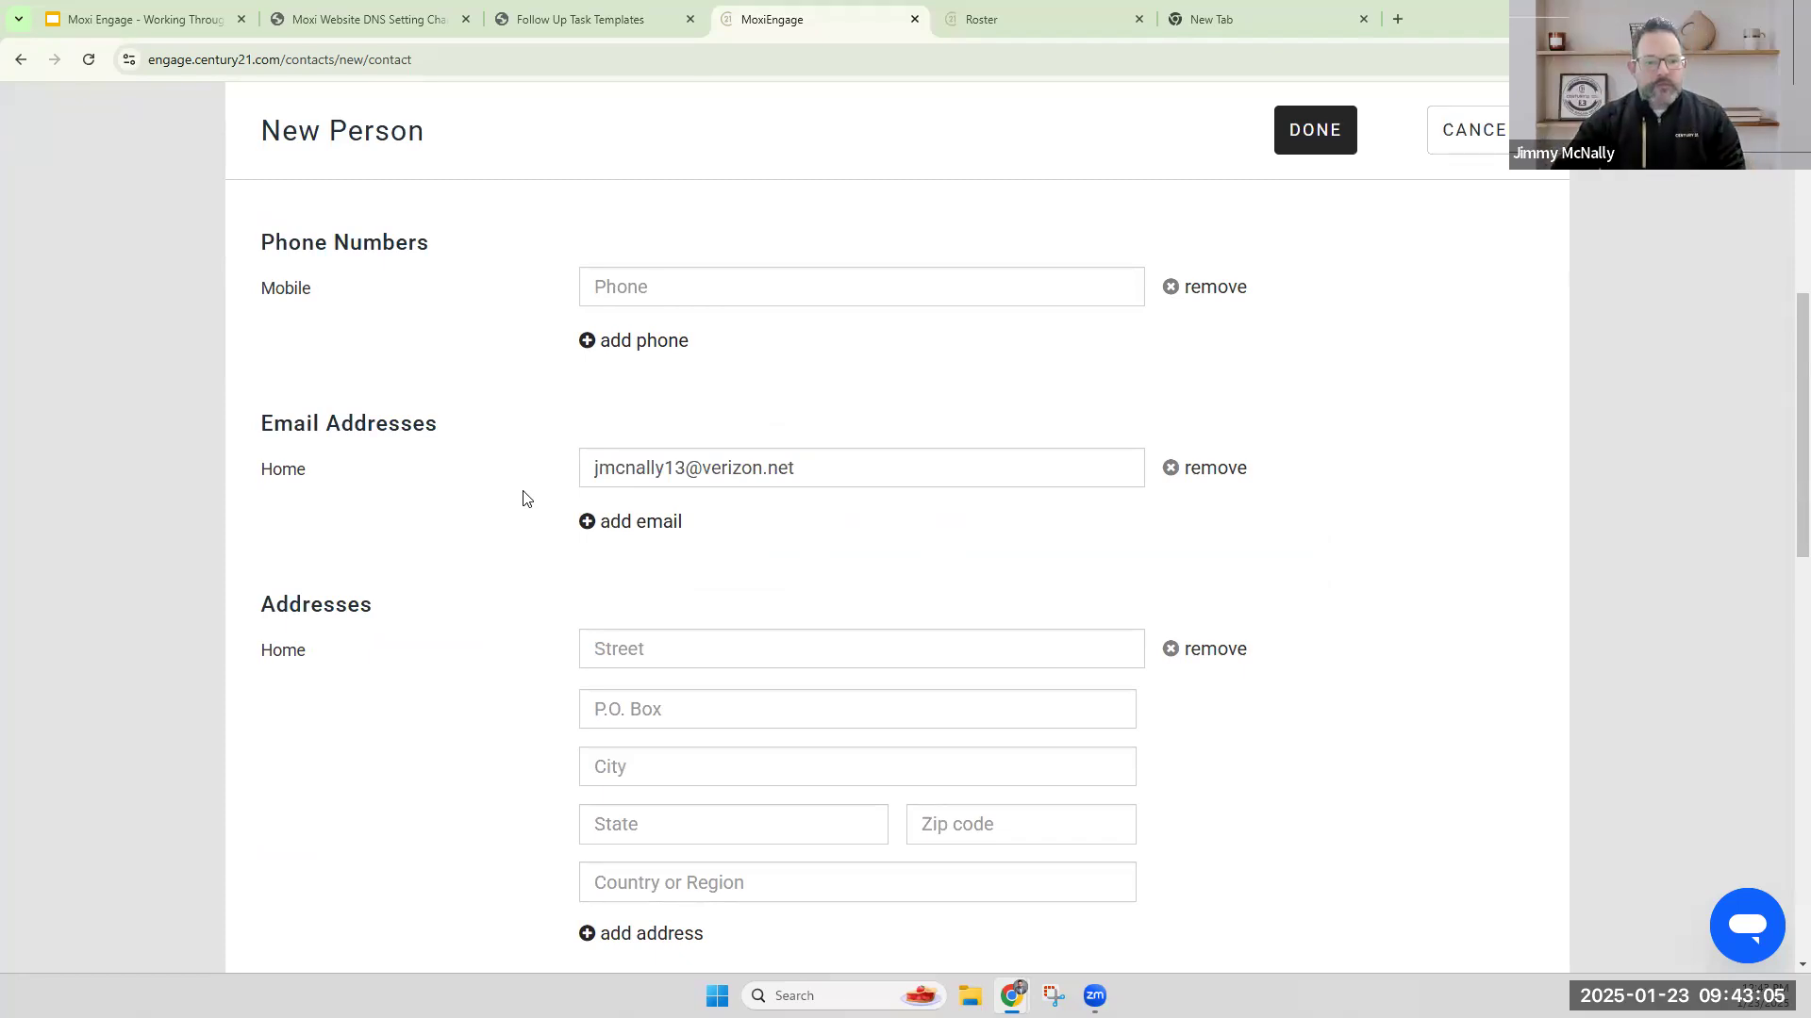
scroll(534, 486, "down", 1)
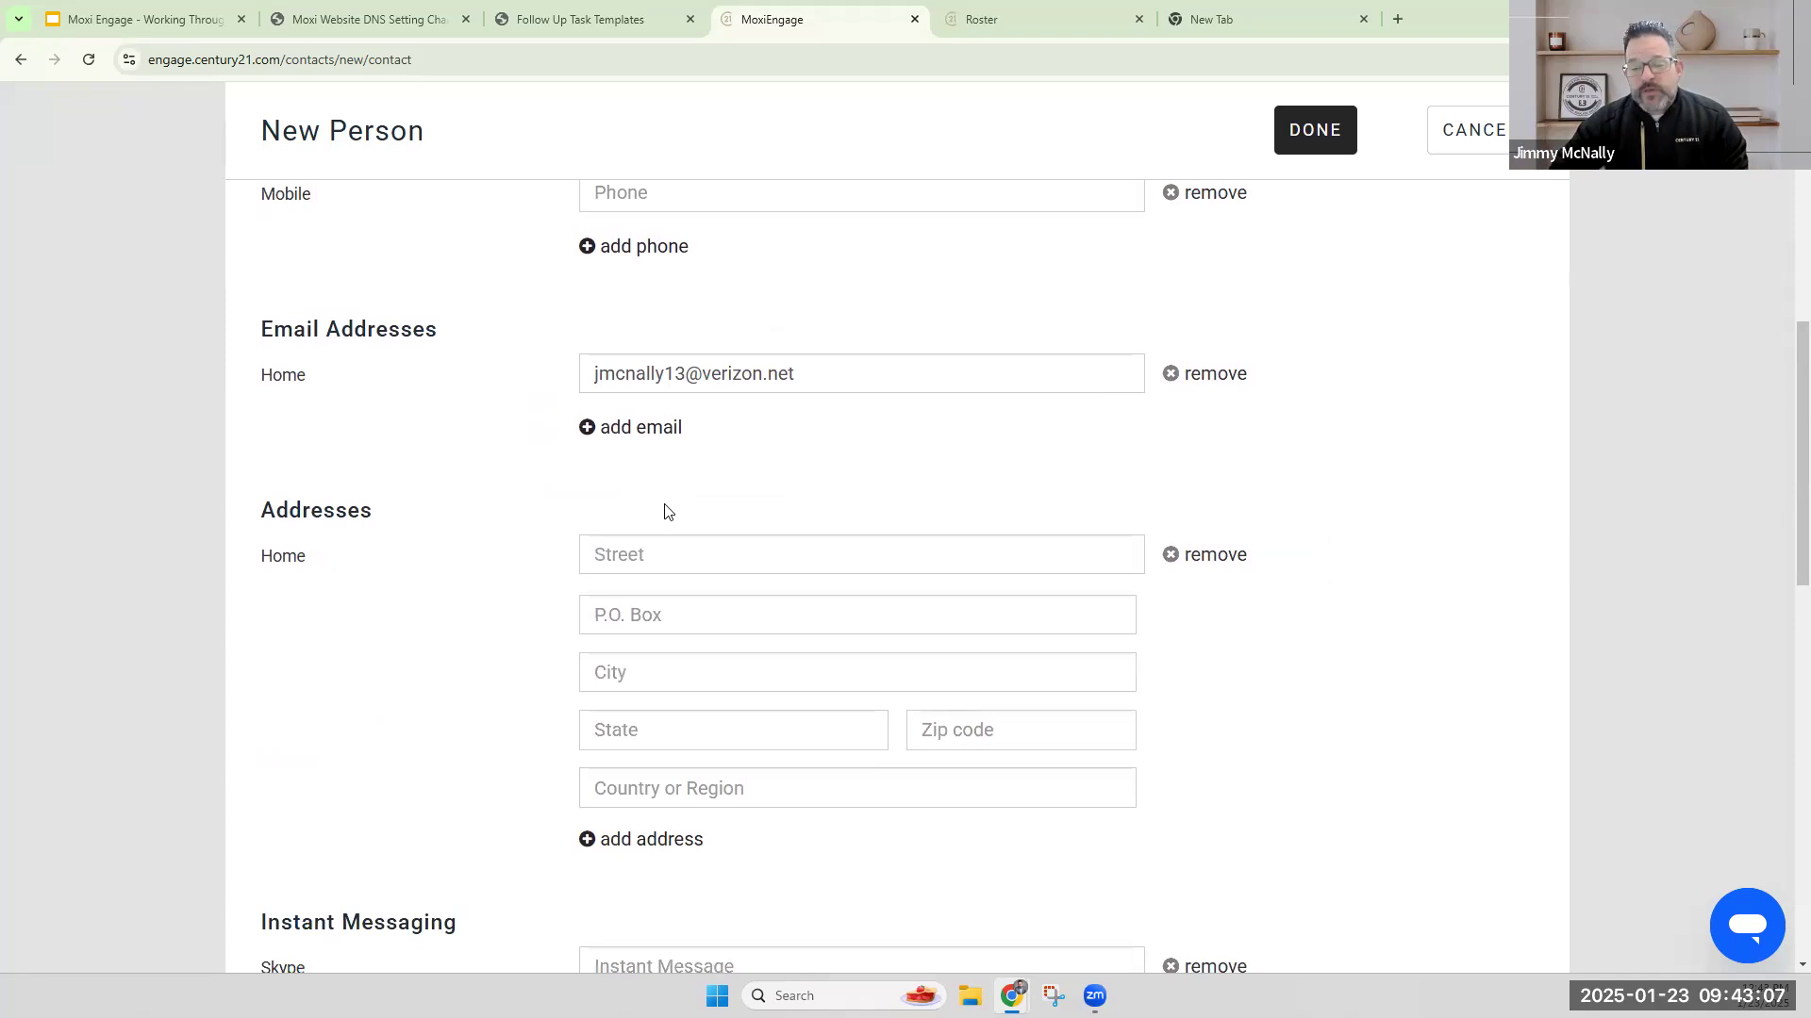
scroll(669, 515, "down", 1)
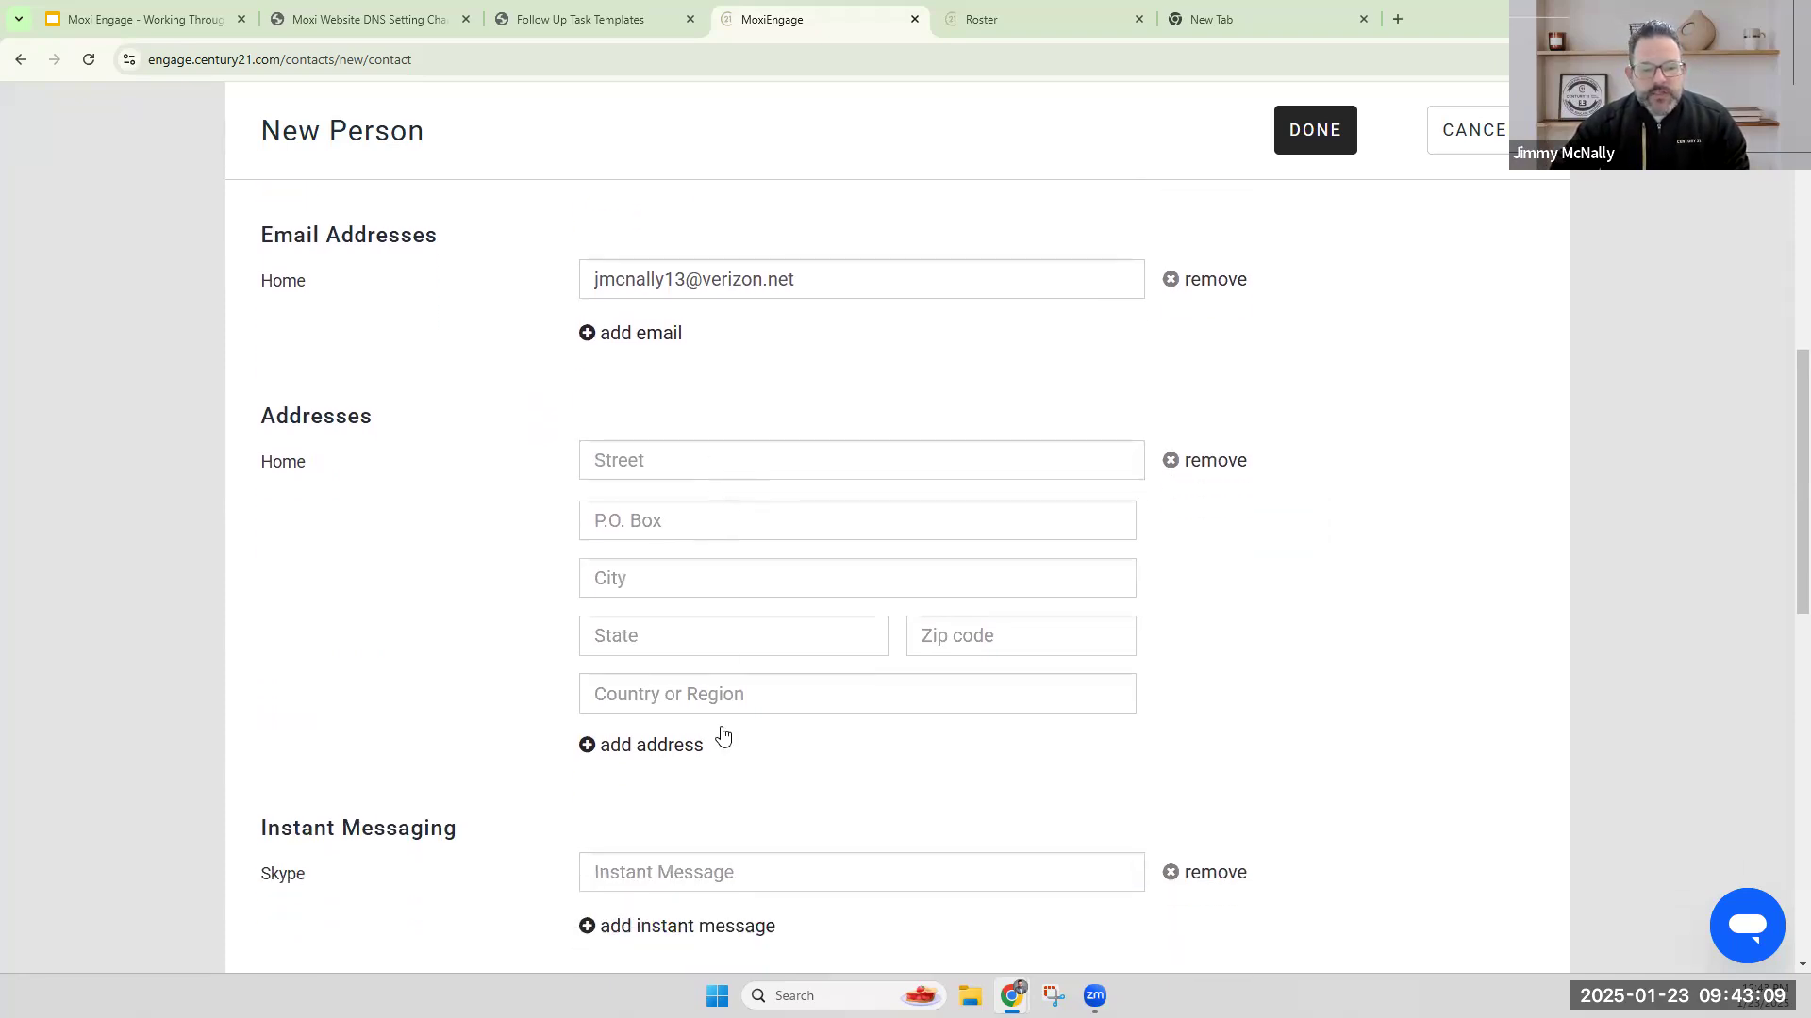
scroll(494, 522, "down", 4)
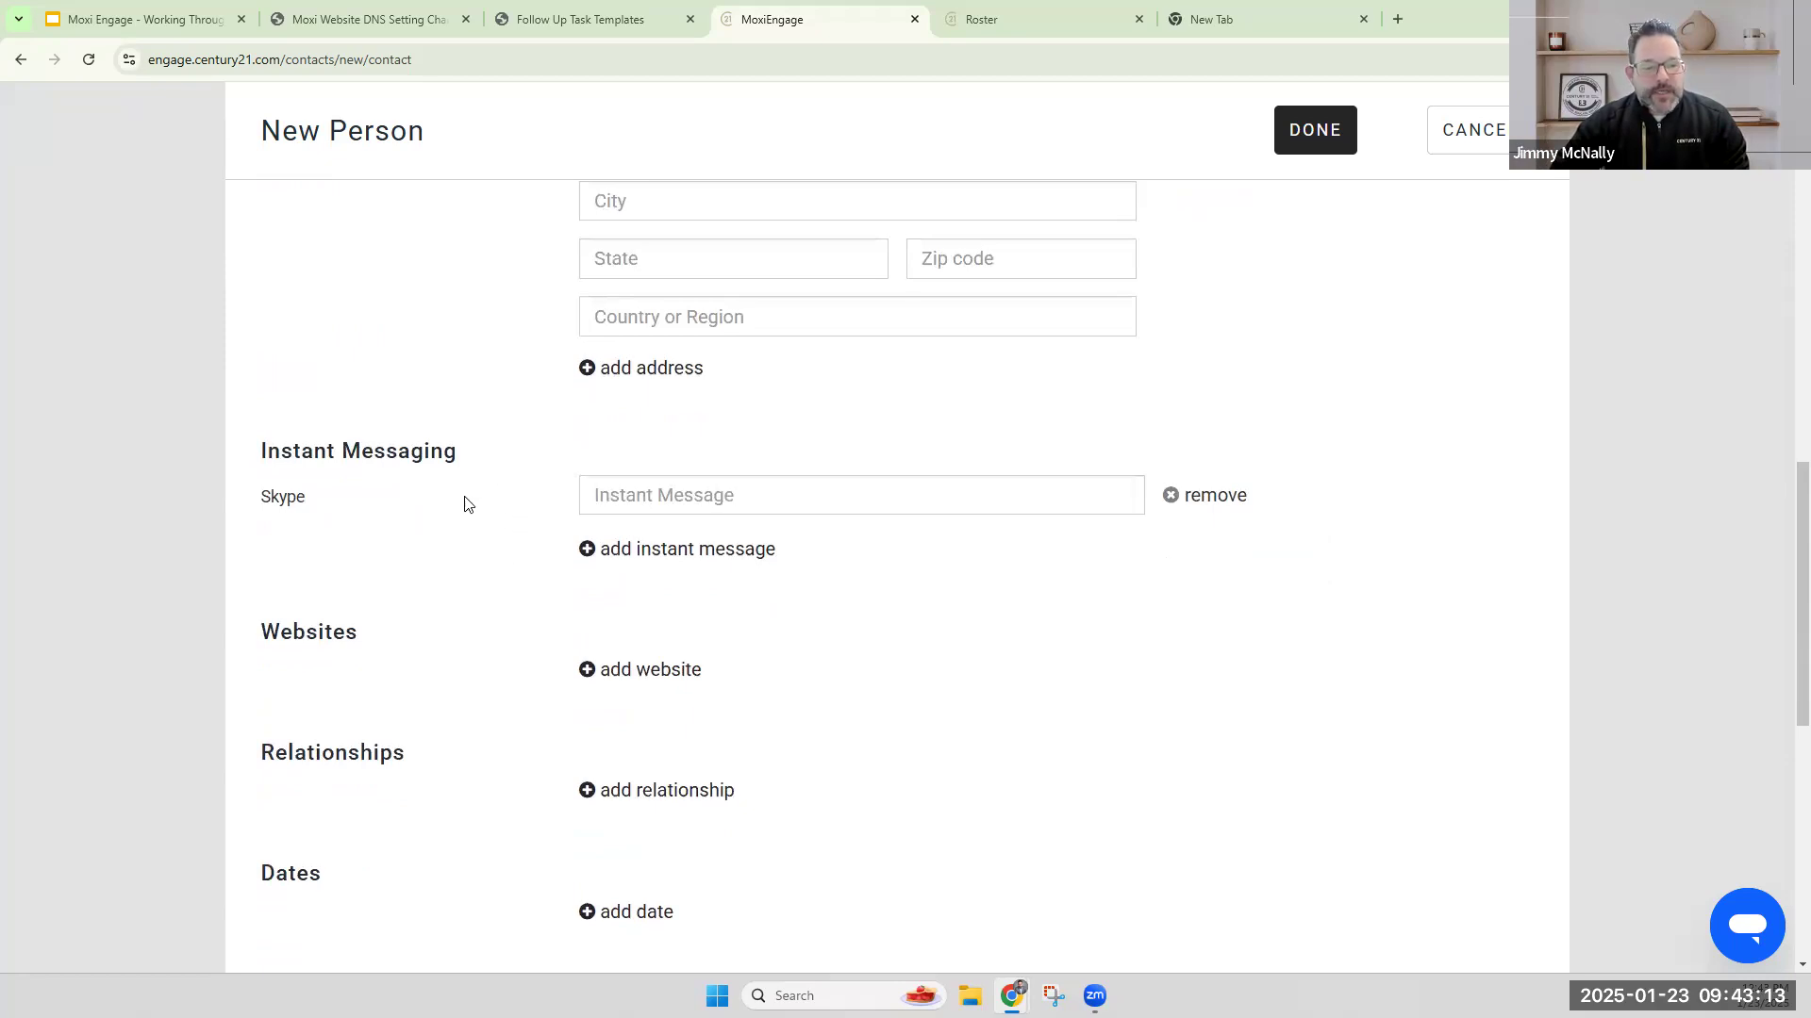
scroll(528, 561, "down", 2)
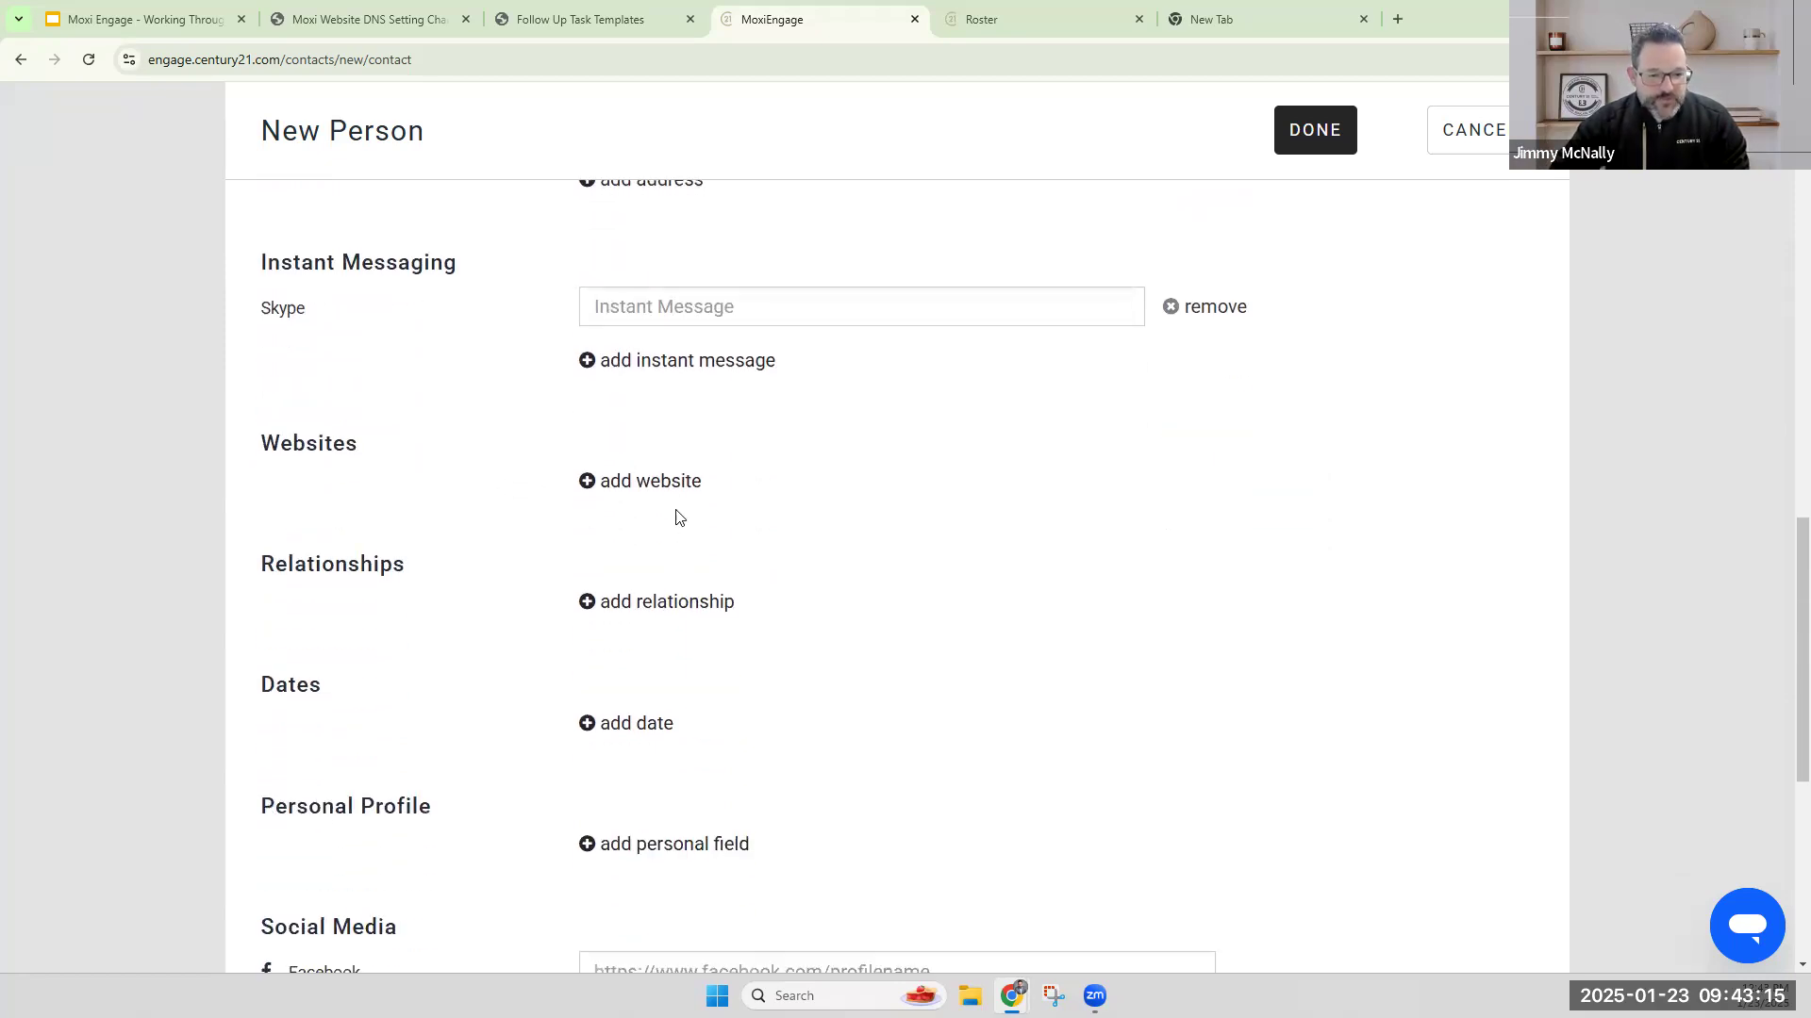
Add a Spouse/Partner relationship to the new contact and enter the partner's full name.
left_click(684, 606)
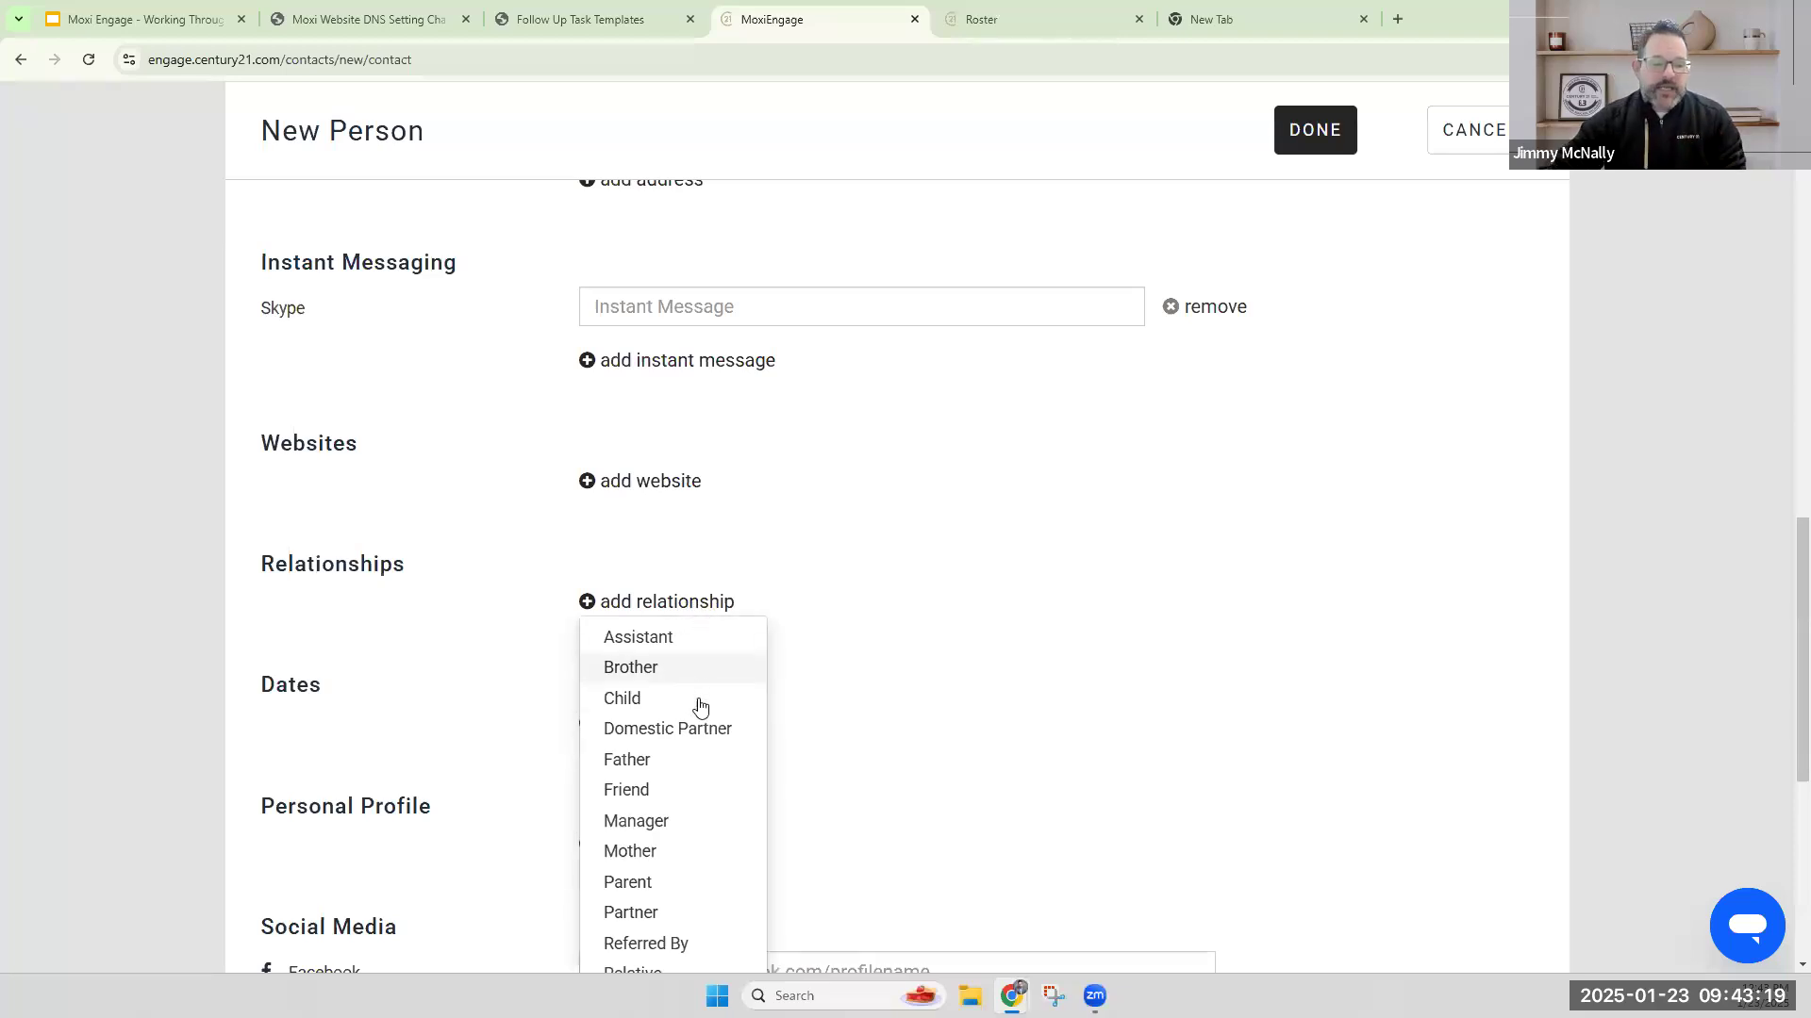
scroll(698, 717, "down", 1)
scroll(679, 796, "down", 1)
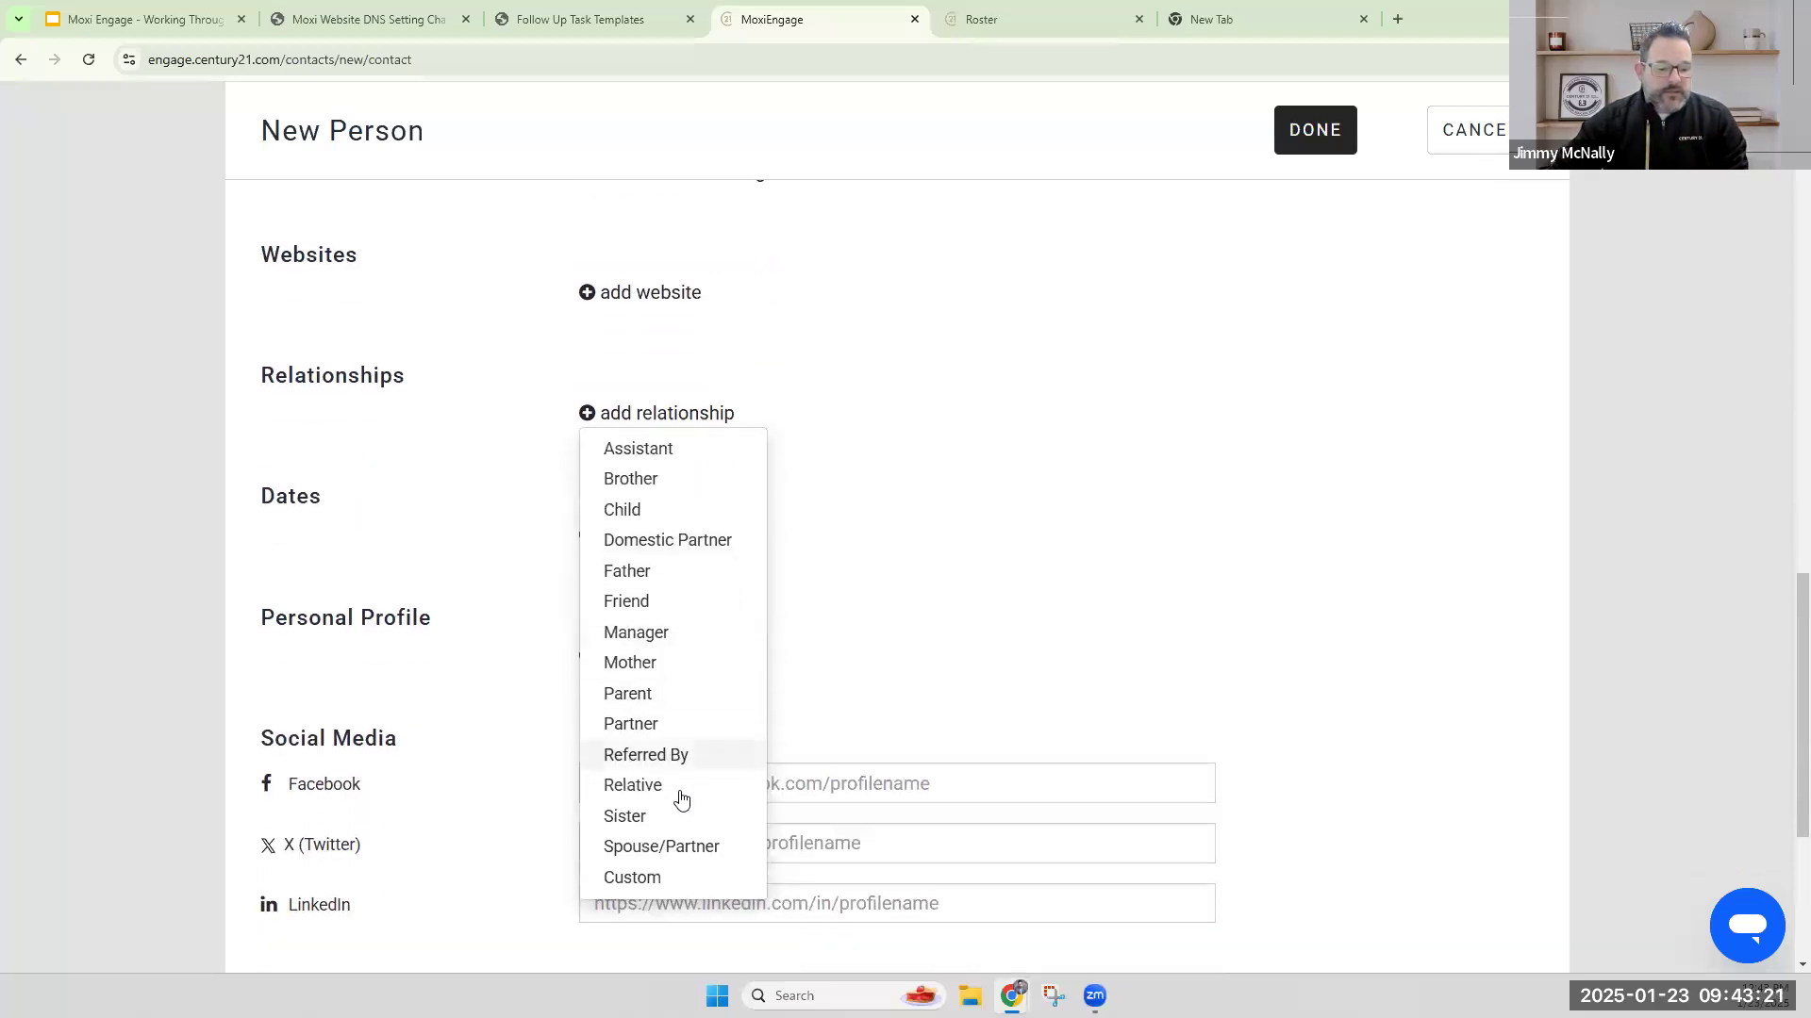
left_click(672, 847)
scroll(741, 537, "up", 4)
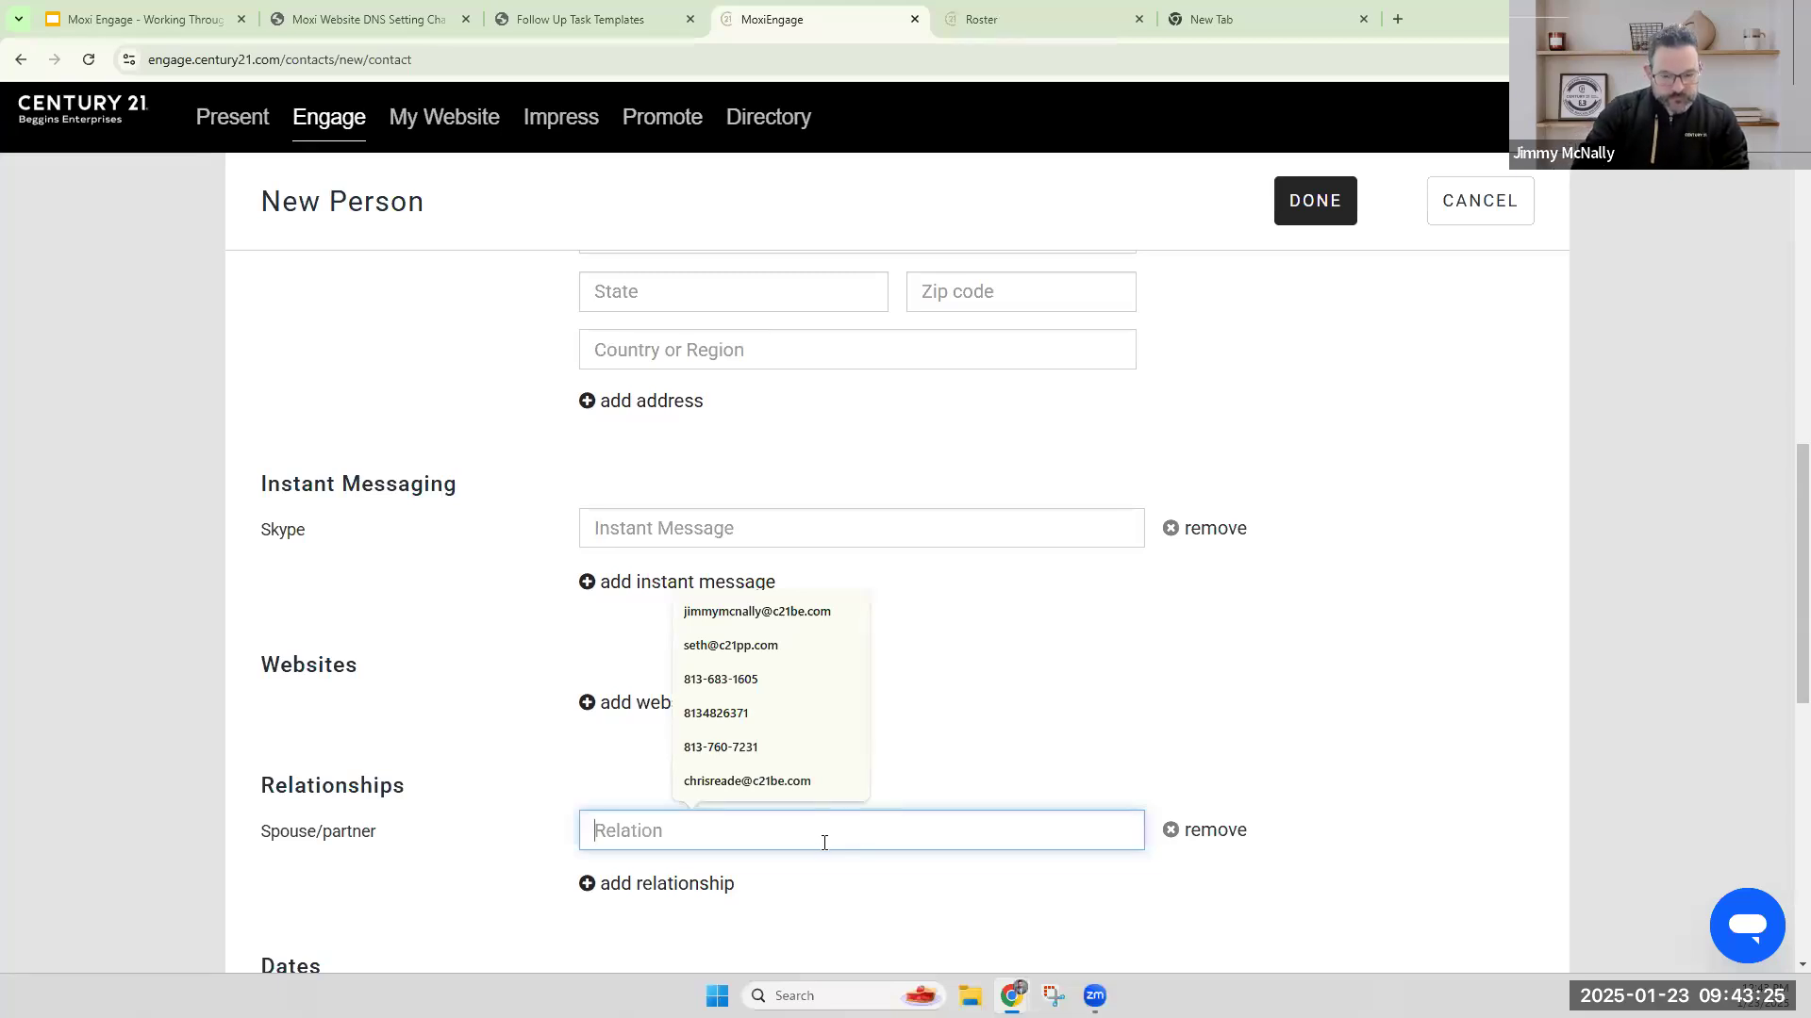
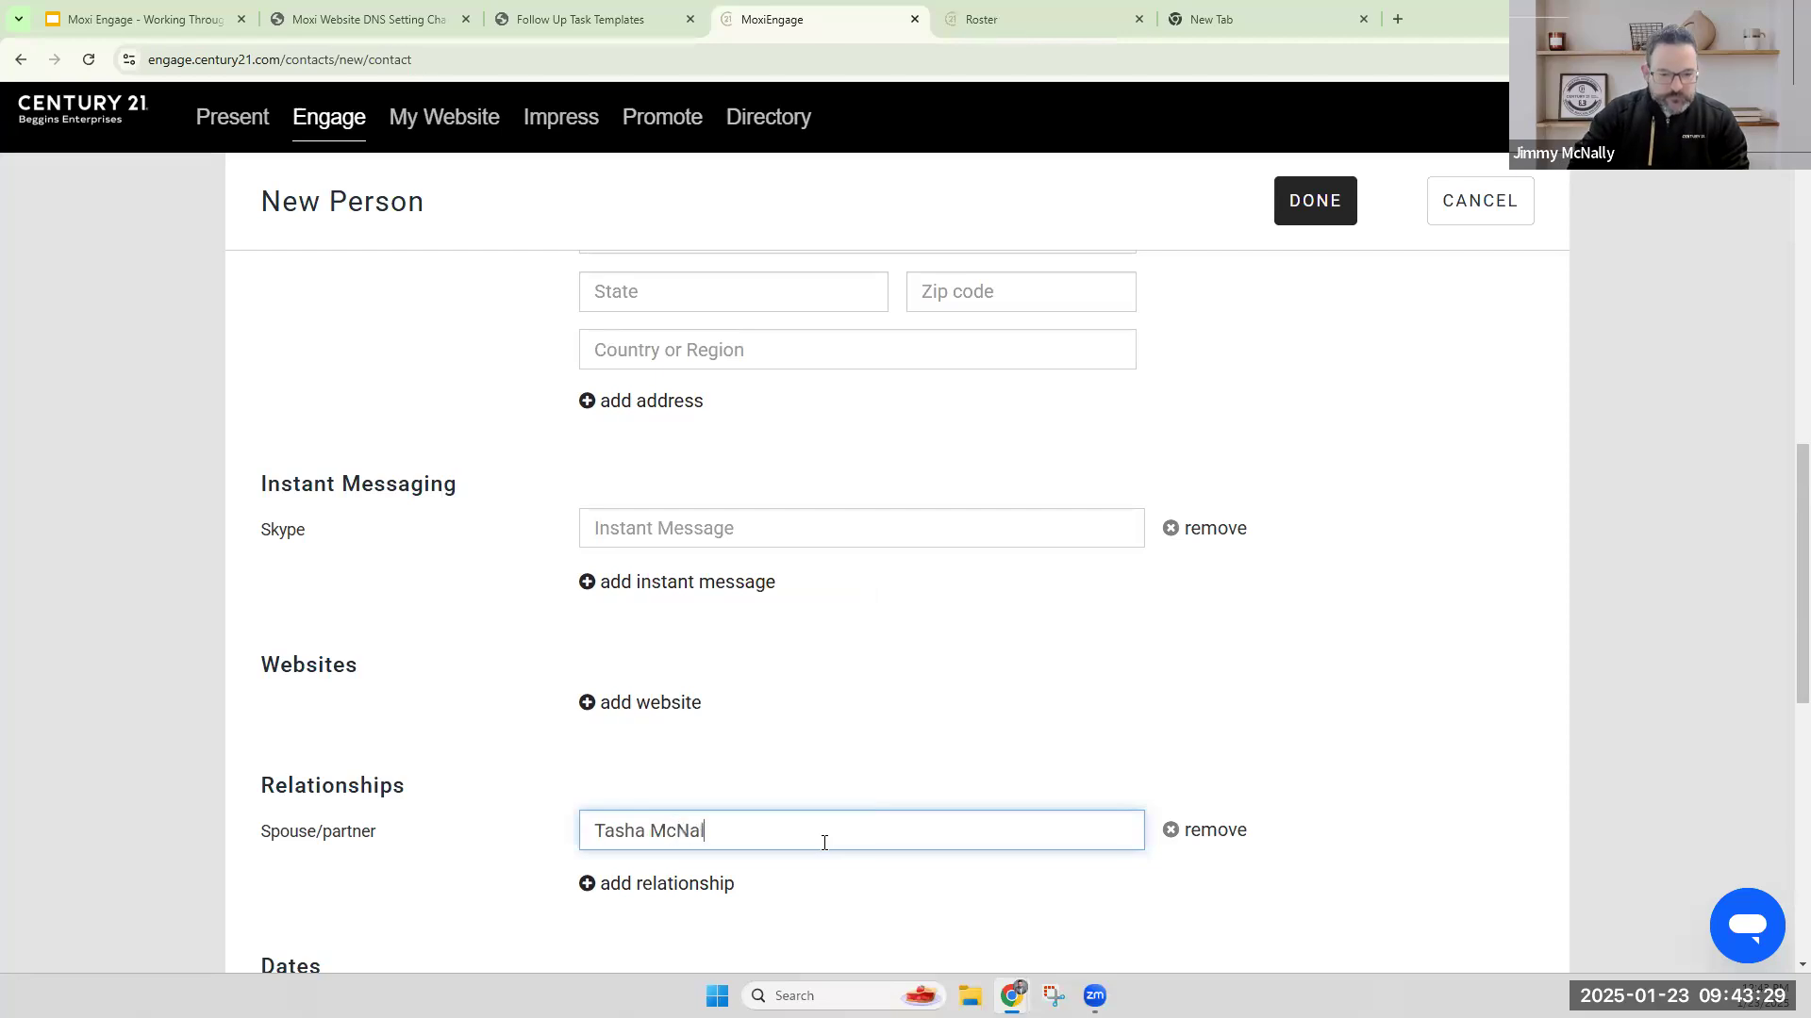
left_click(838, 741)
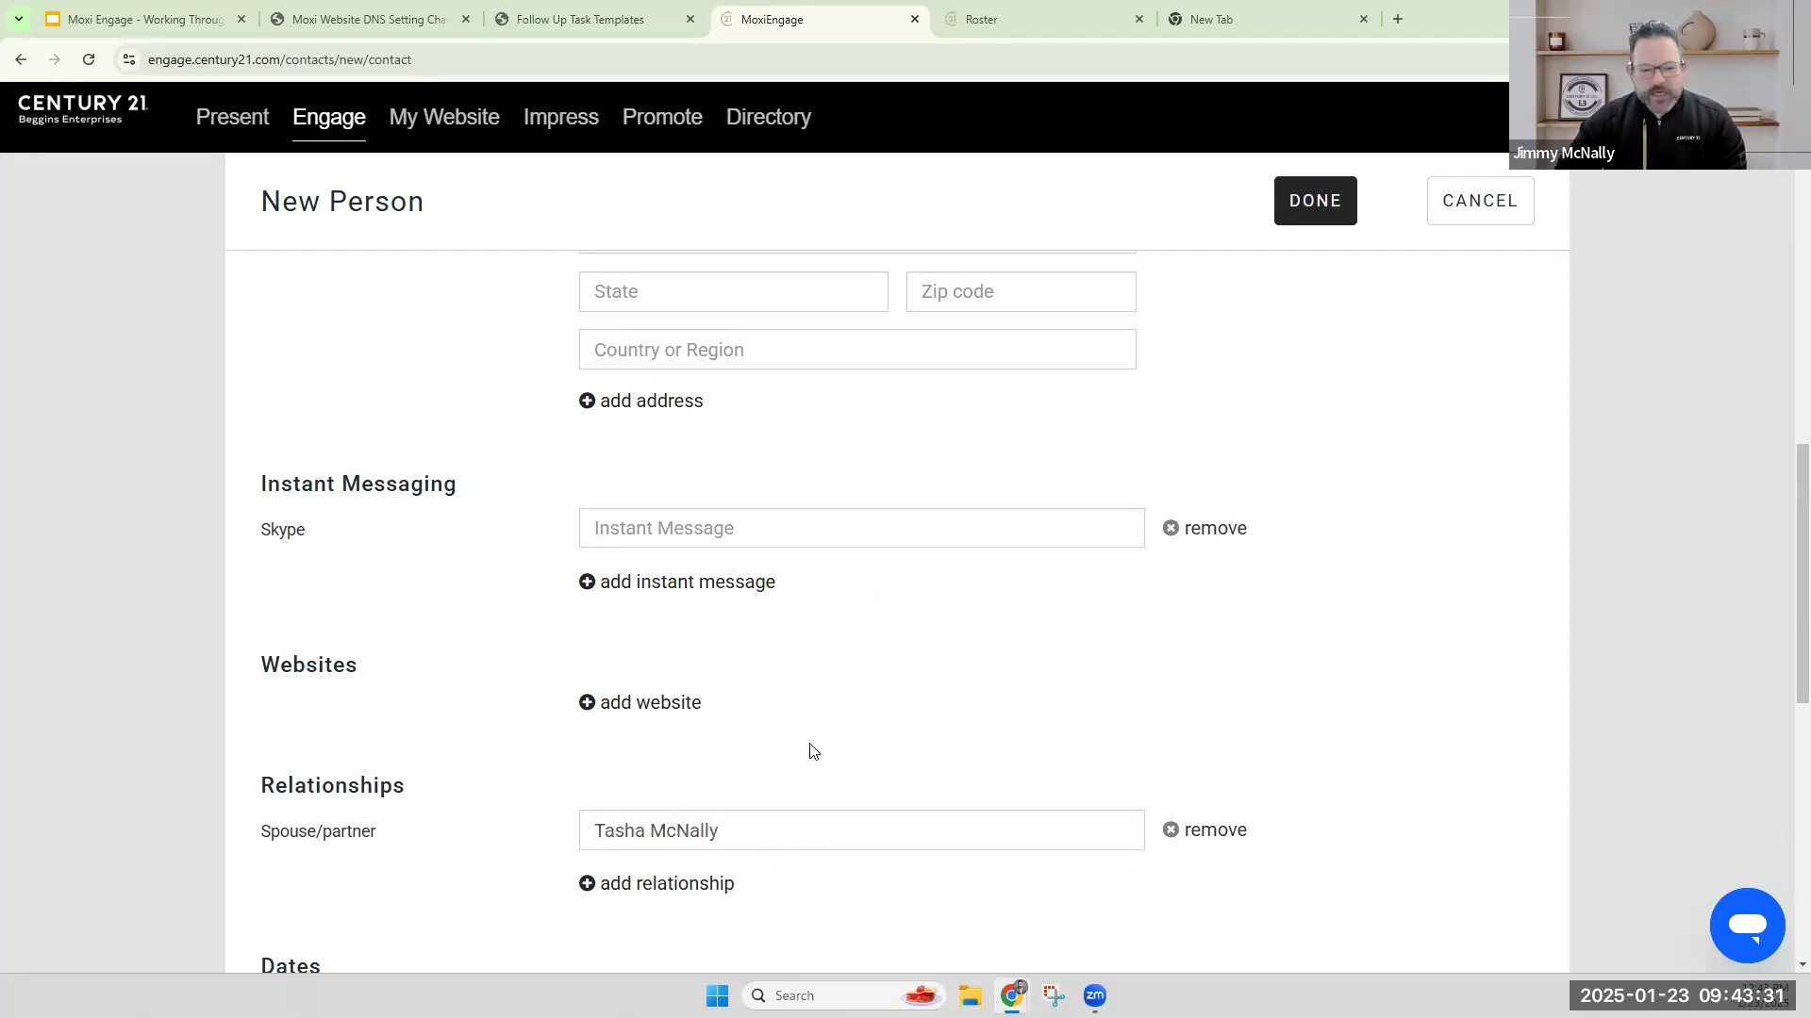
Examine the date types that can be added, plus the Social Media and Other sections of the form.
scroll(854, 665, "down", 3)
scroll(858, 646, "down", 2)
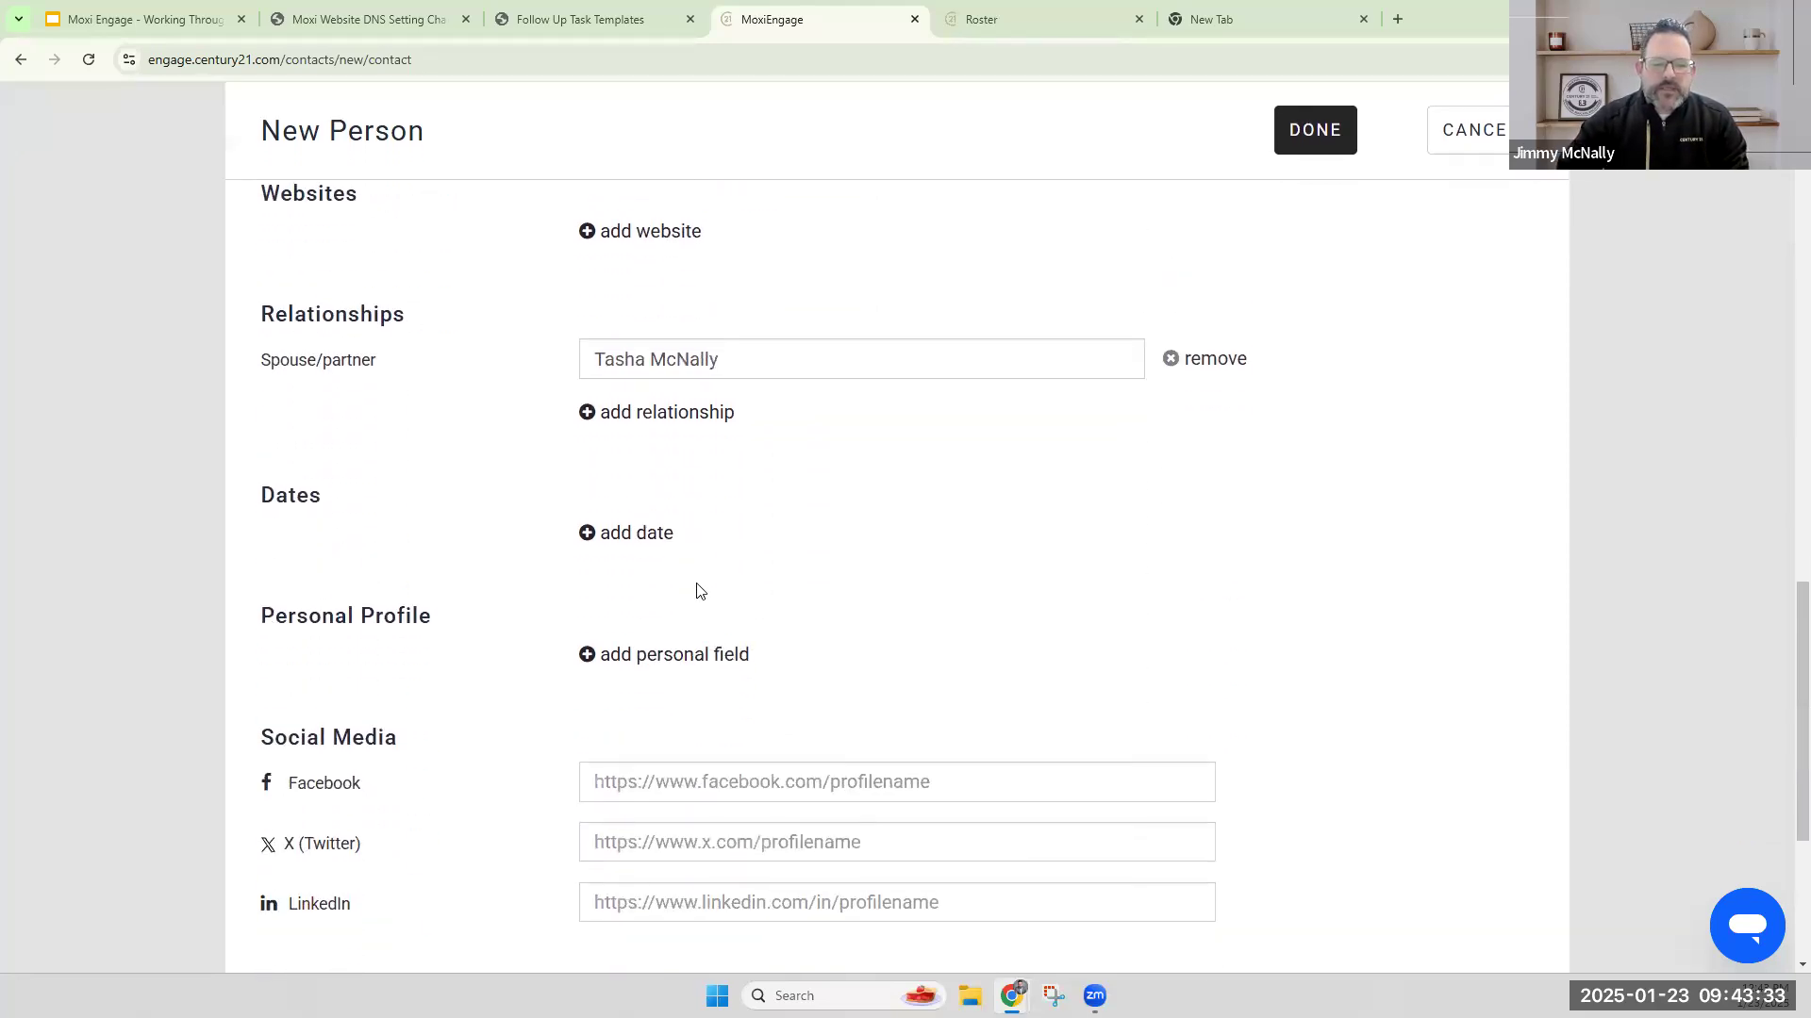
left_click(638, 534)
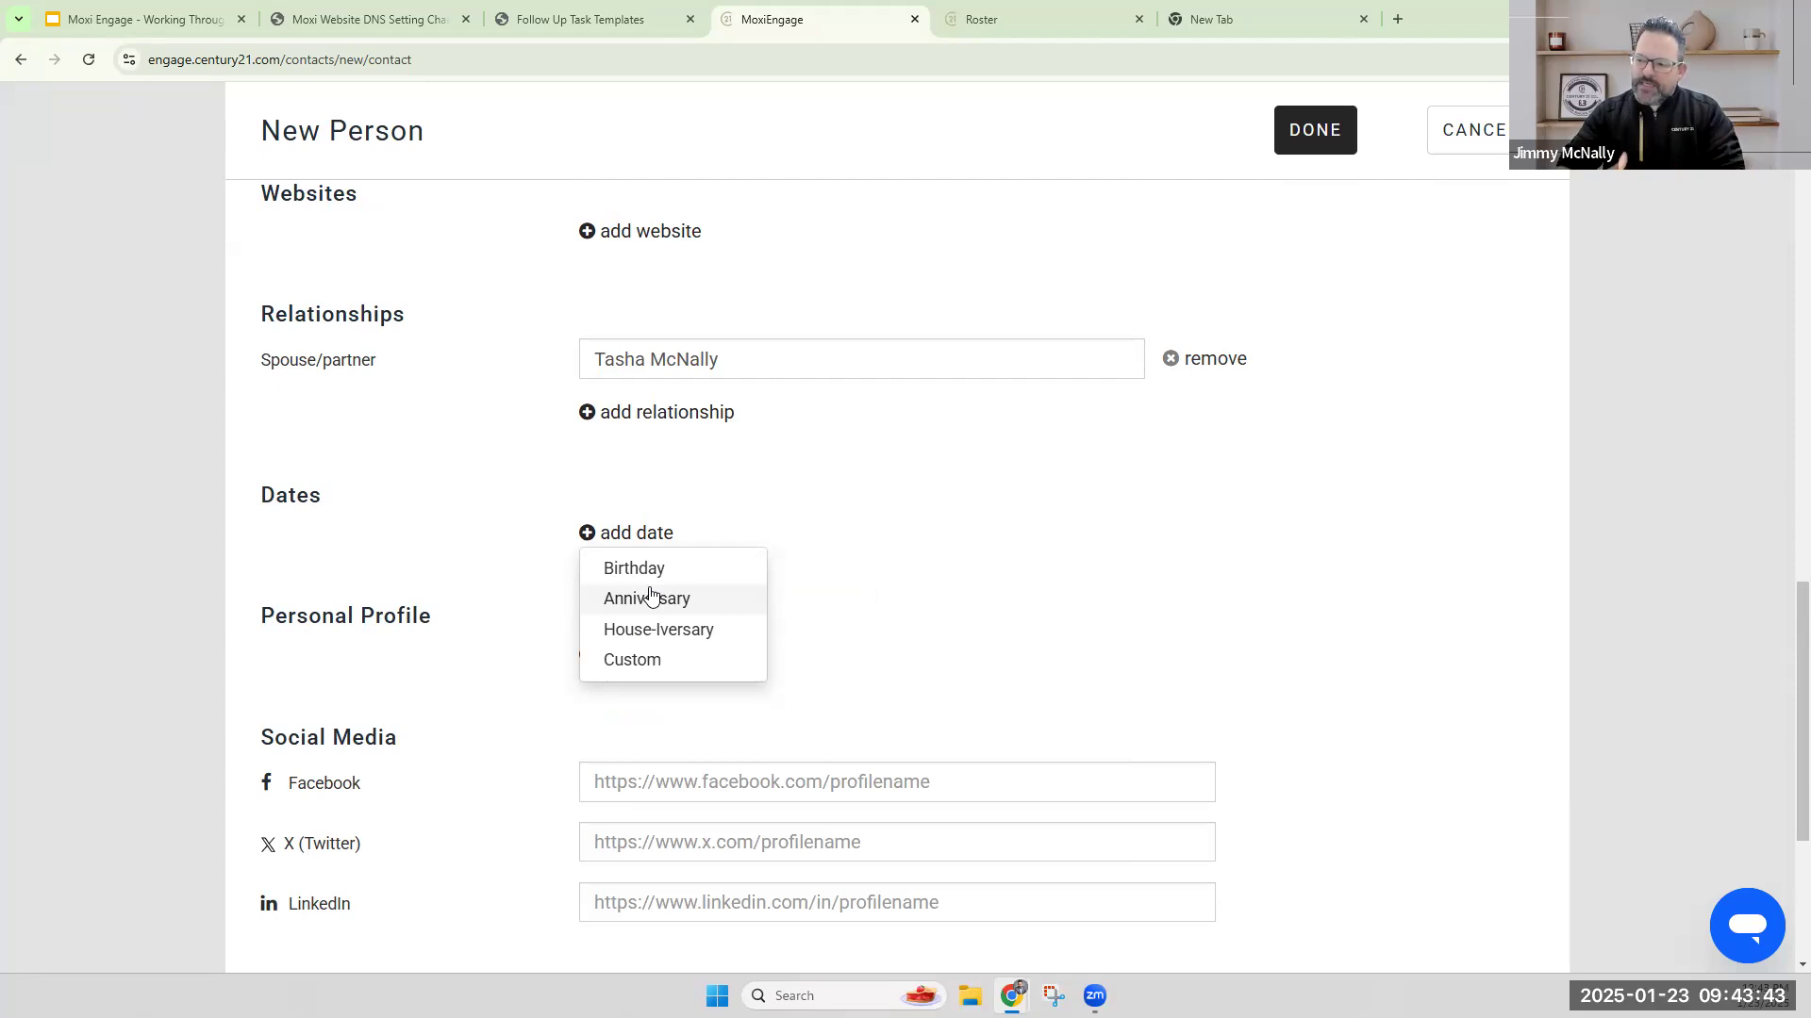
left_click(856, 558)
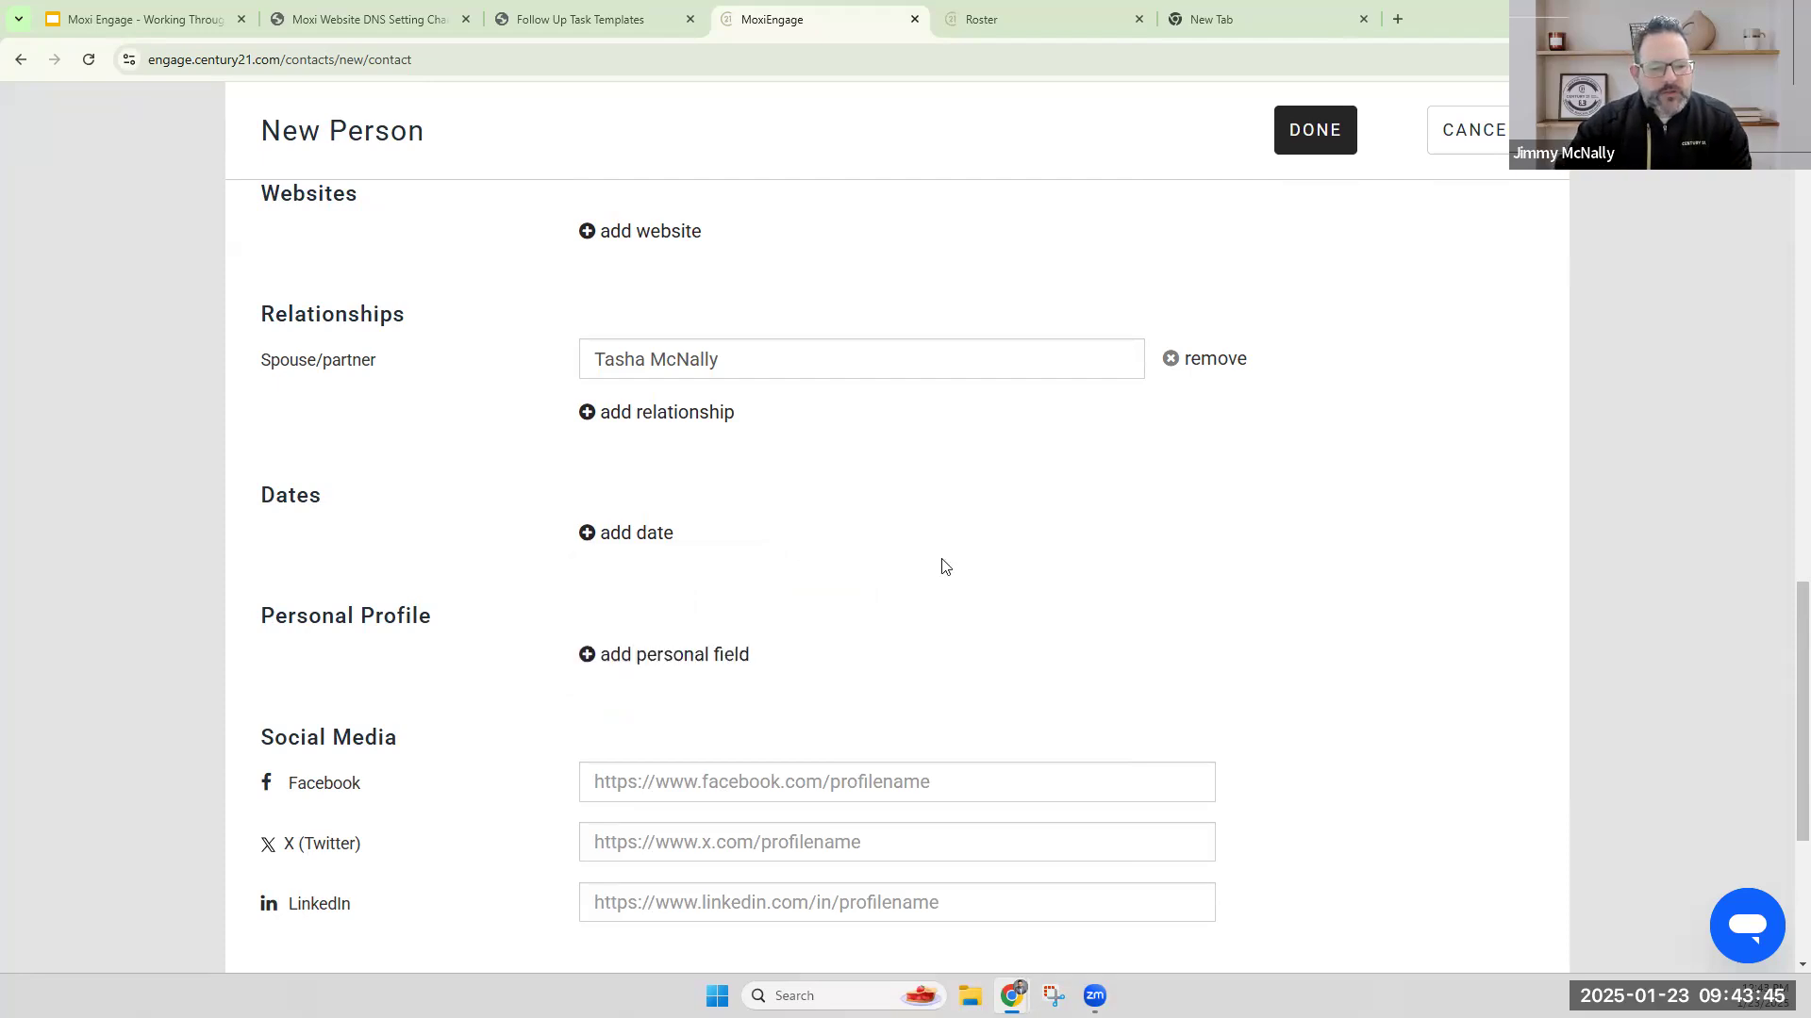
scroll(982, 594, "down", 3)
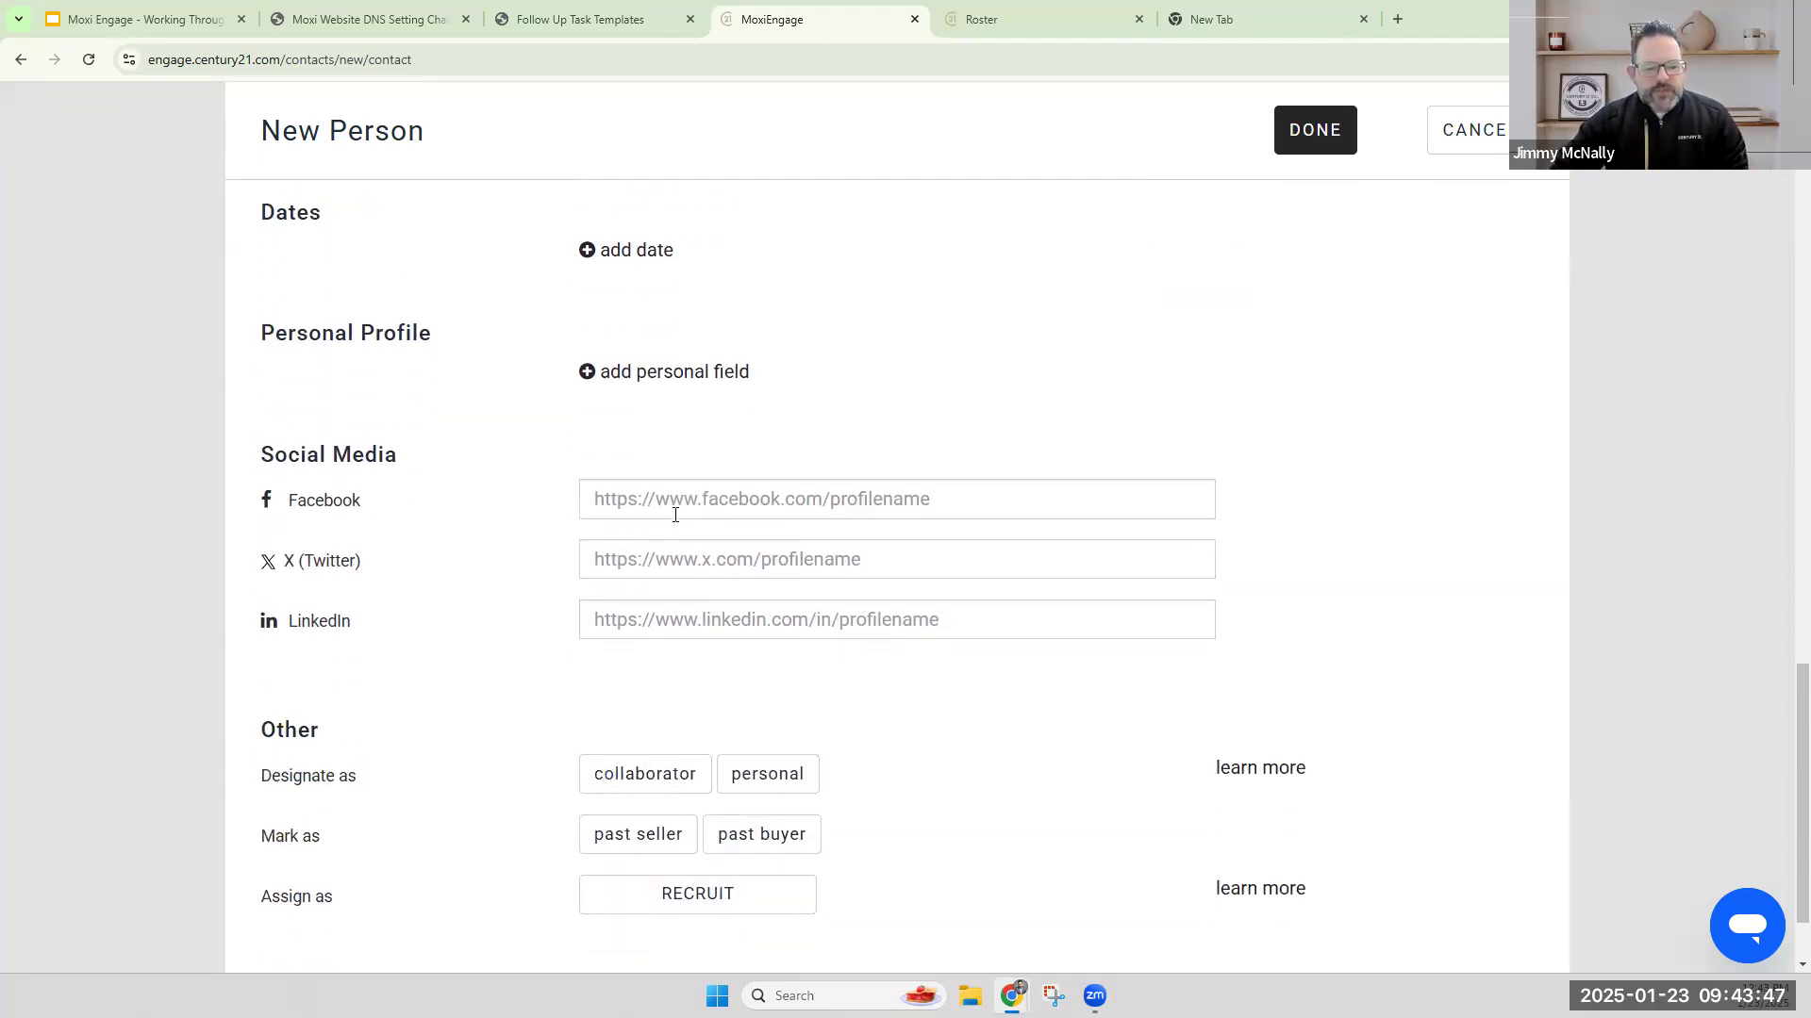
scroll(925, 691, "down", 1)
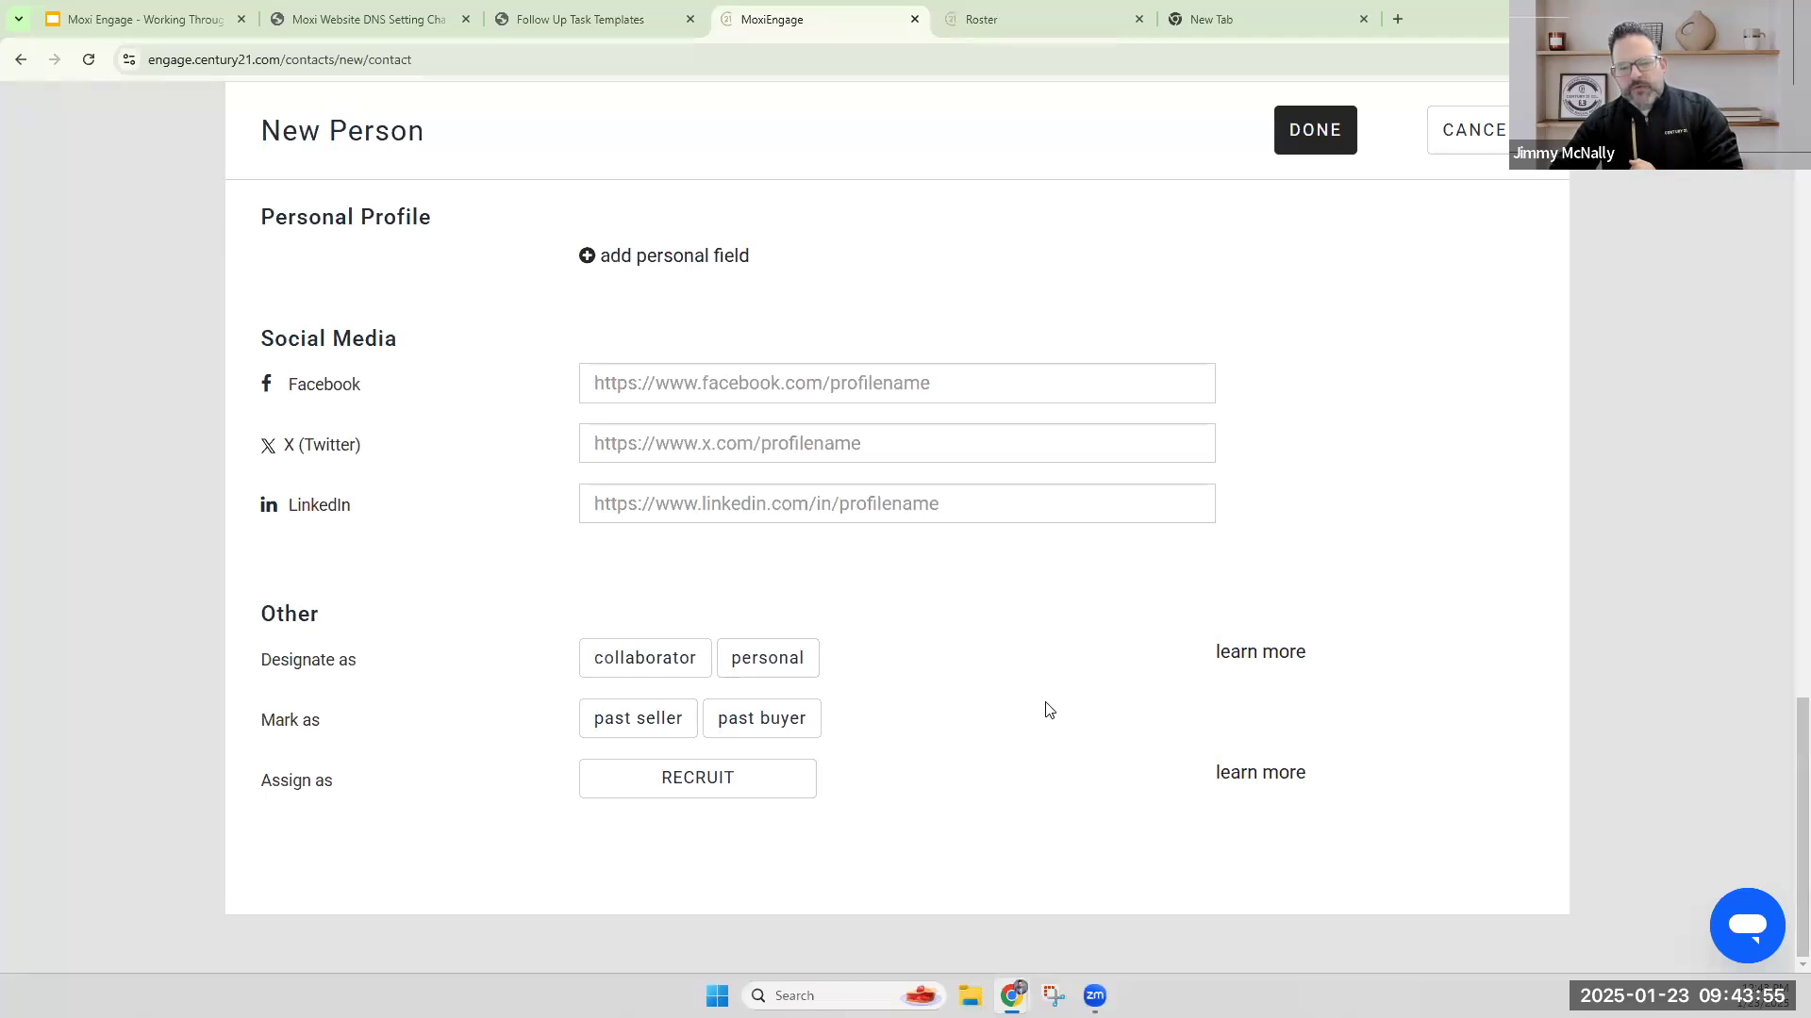
Check the entered contact details and save the new person record.
scroll(1066, 722, "up", 6)
scroll(1113, 731, "up", 8)
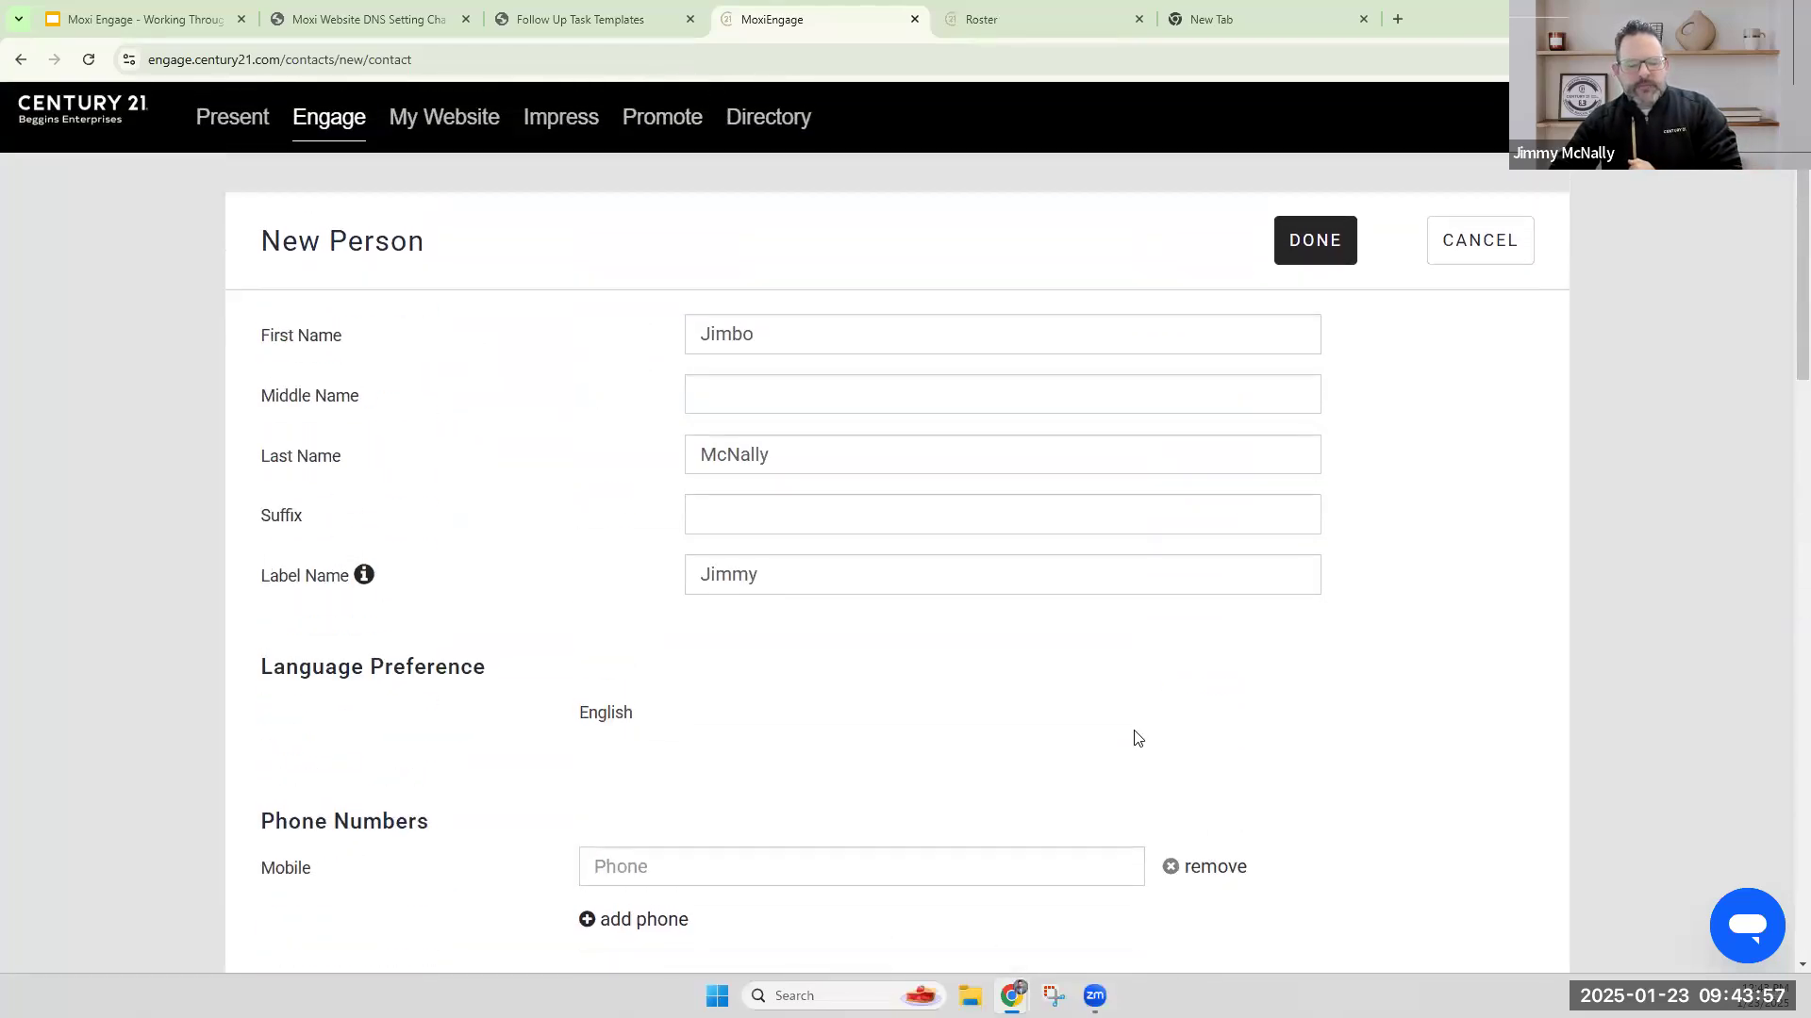
scroll(1136, 735, "down", 10)
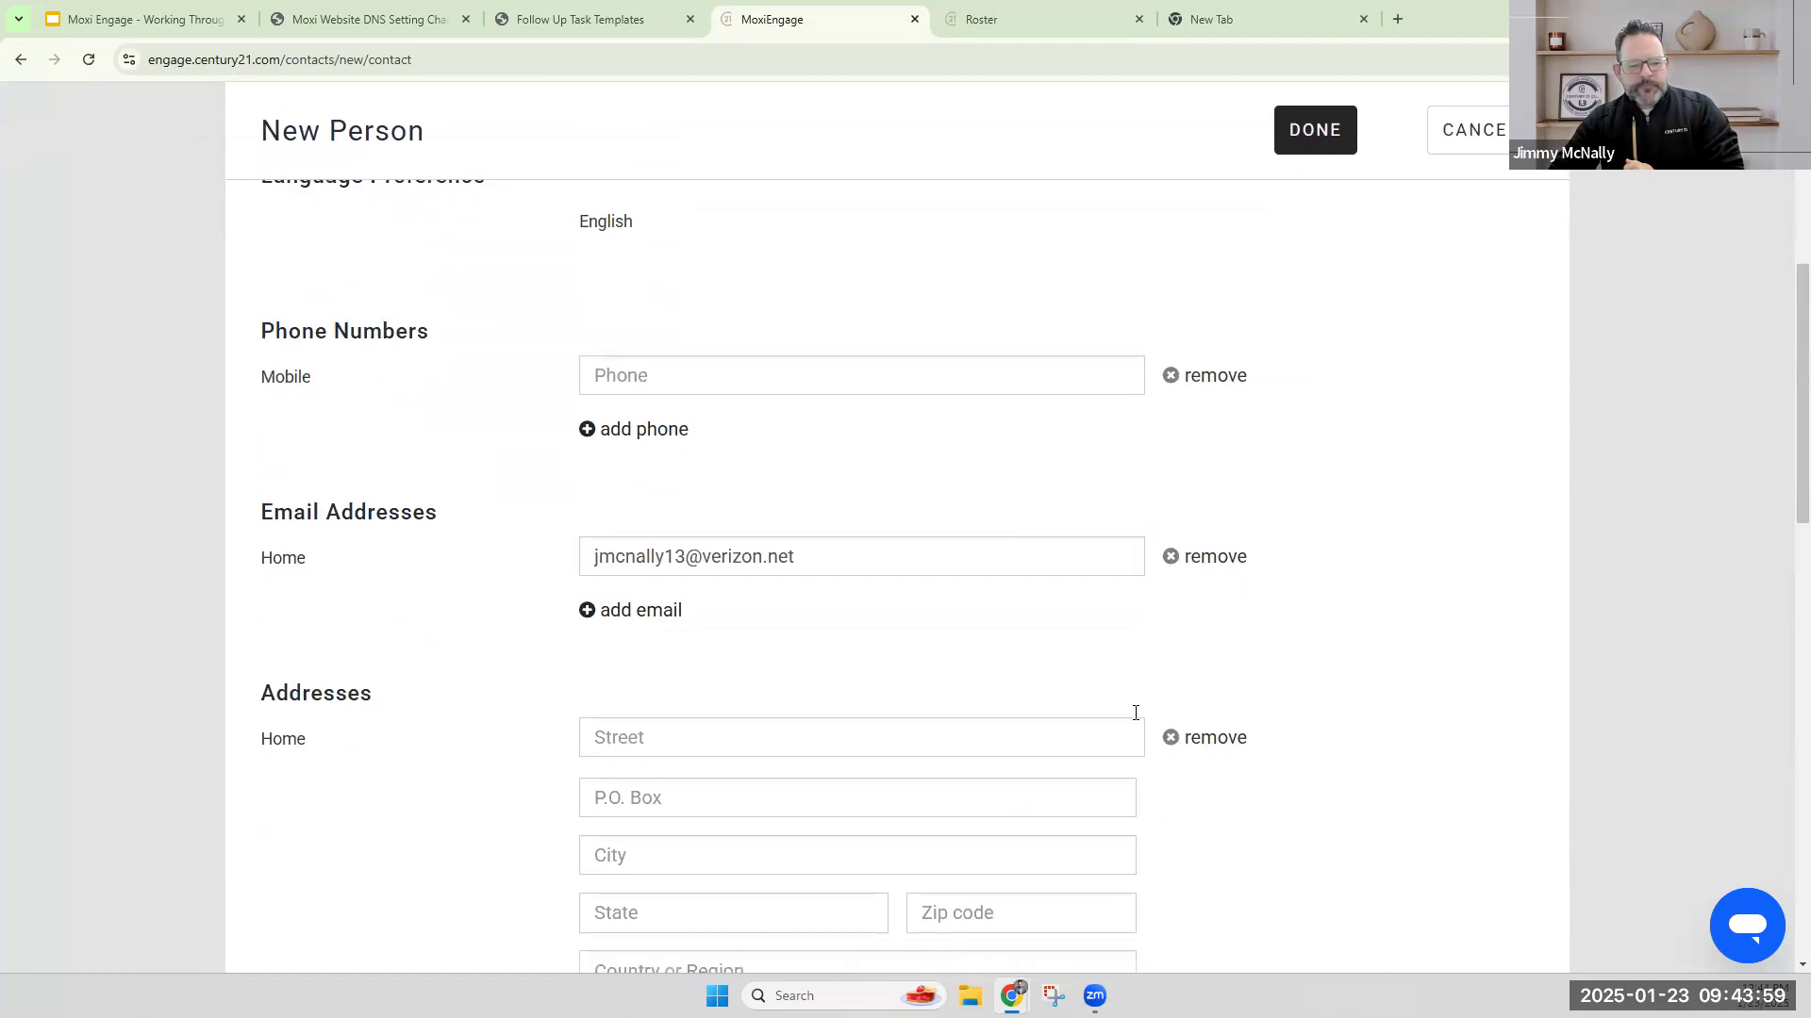
scroll(1135, 714, "up", 10)
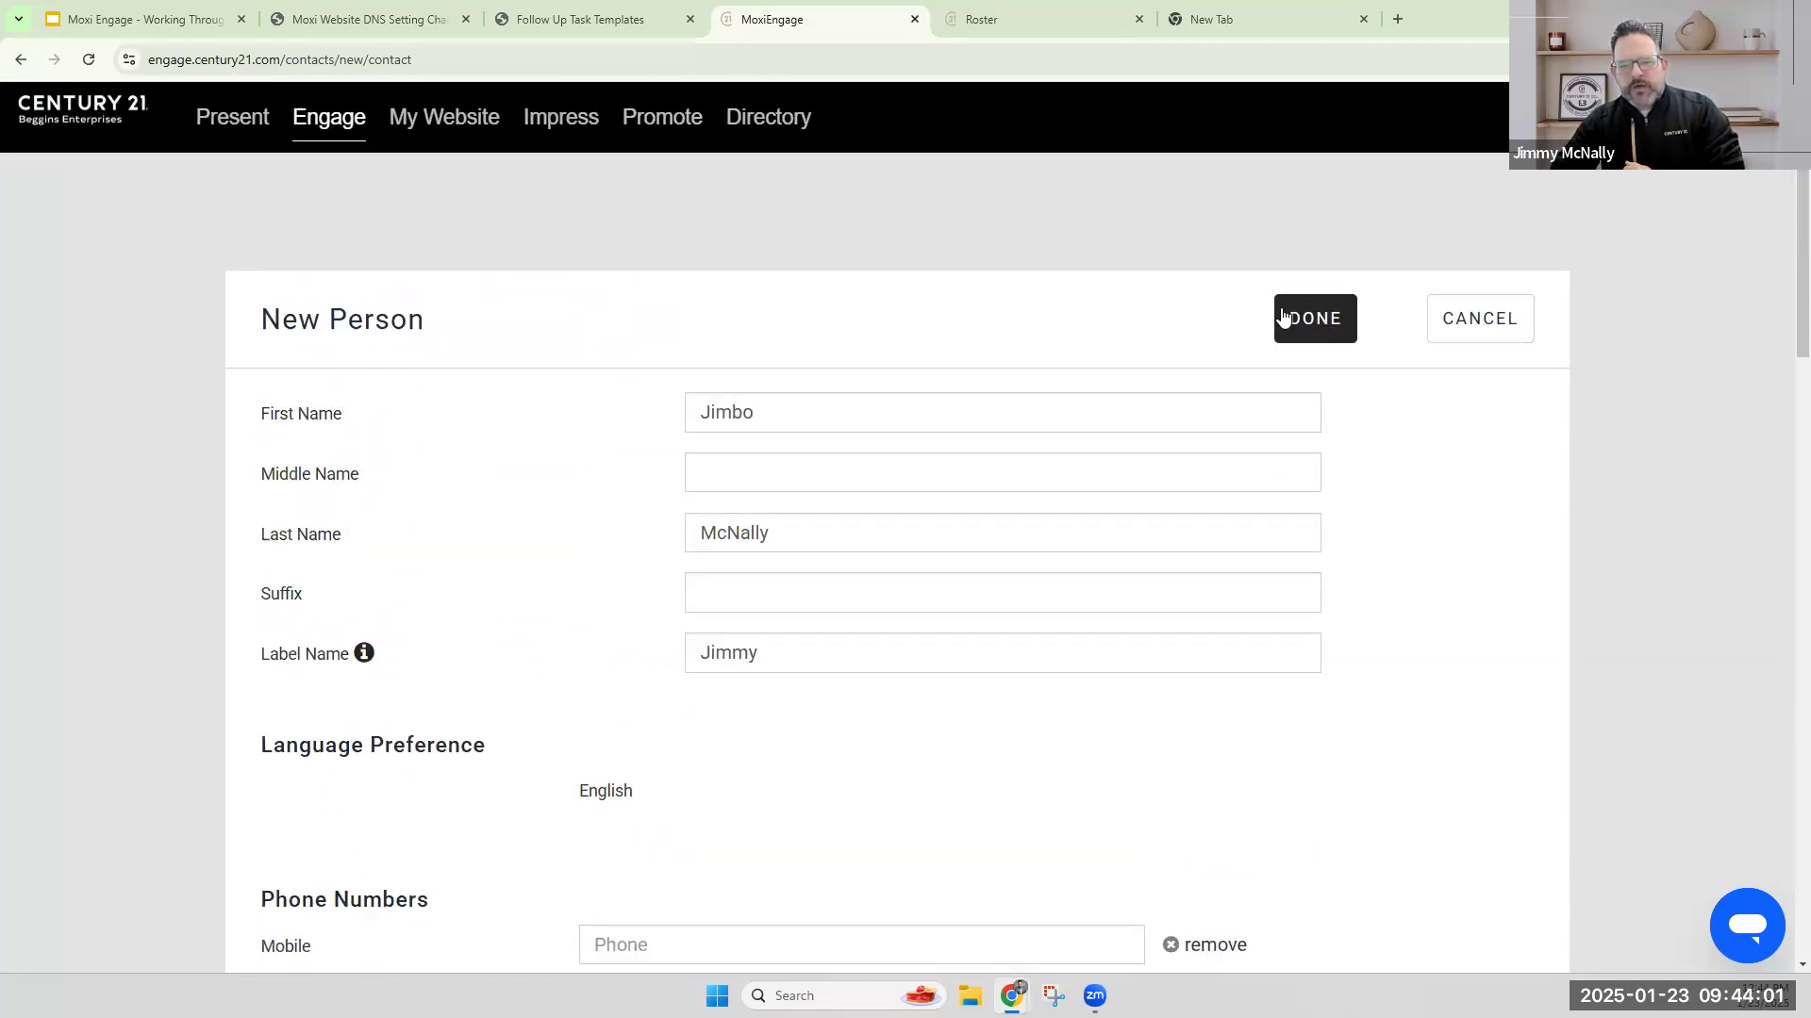
left_click(1280, 315)
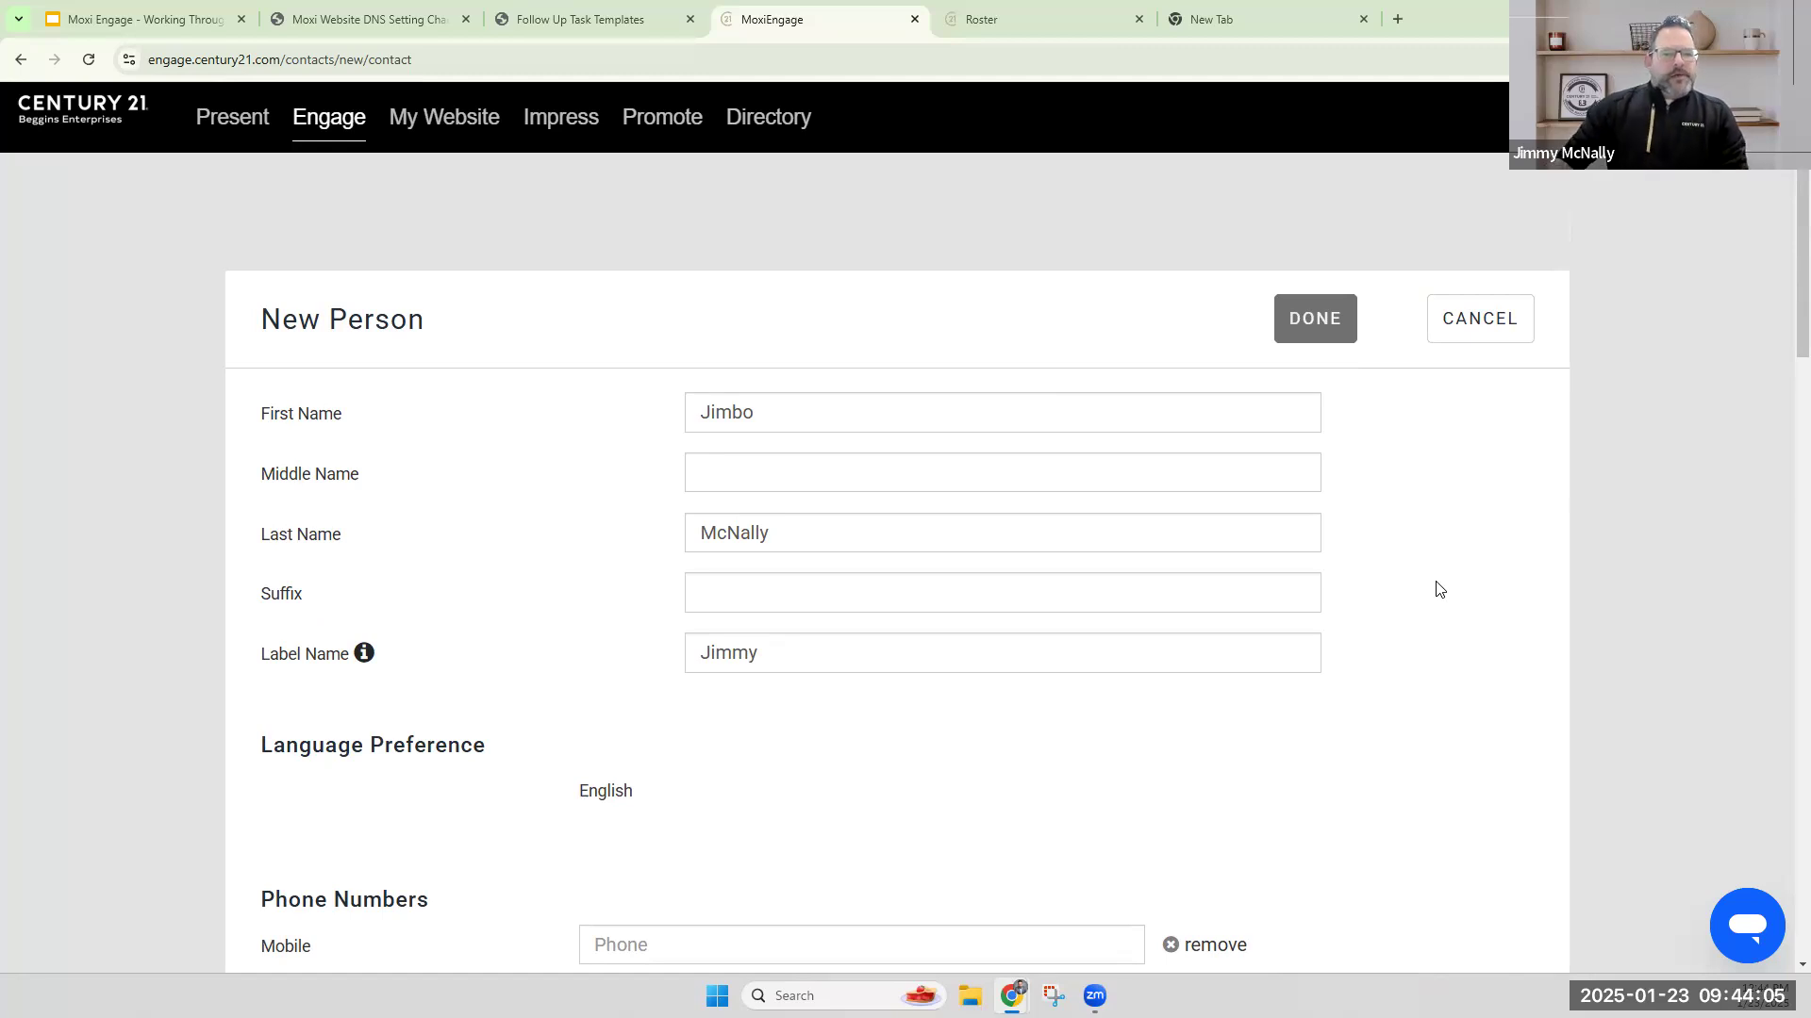
scroll(1428, 596, "down", 8)
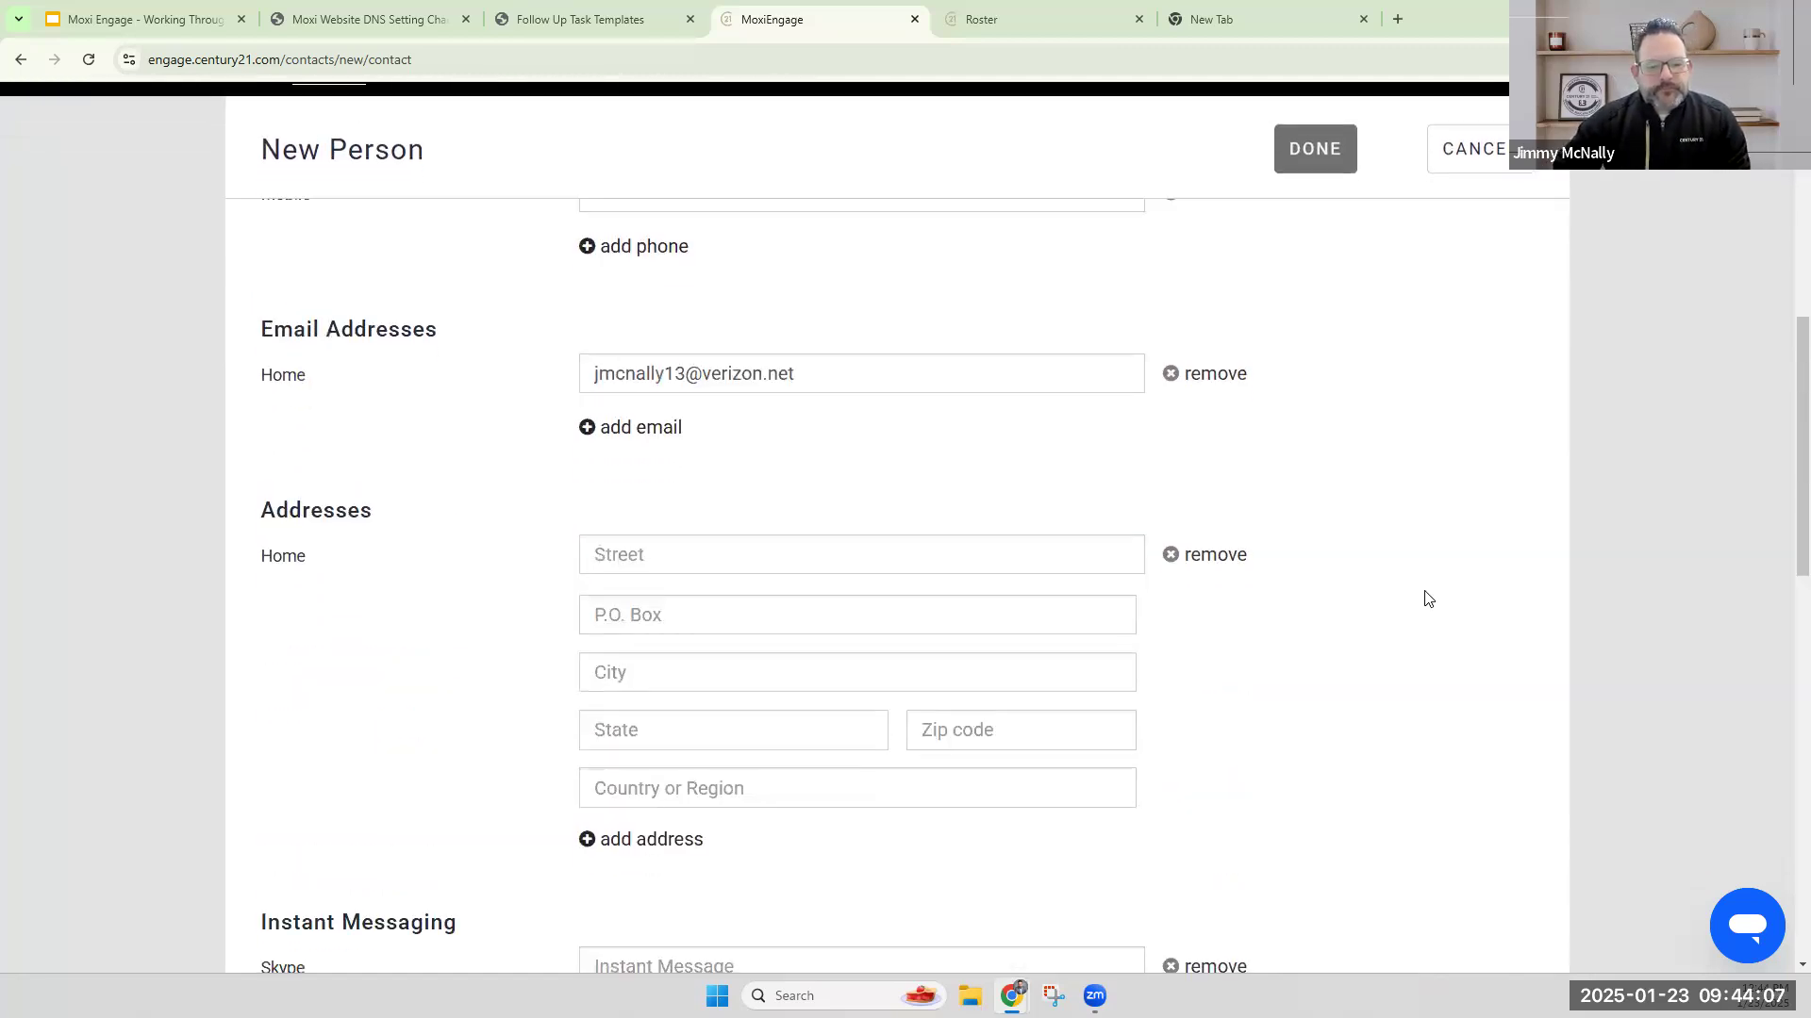
scroll(1429, 598, "down", 10)
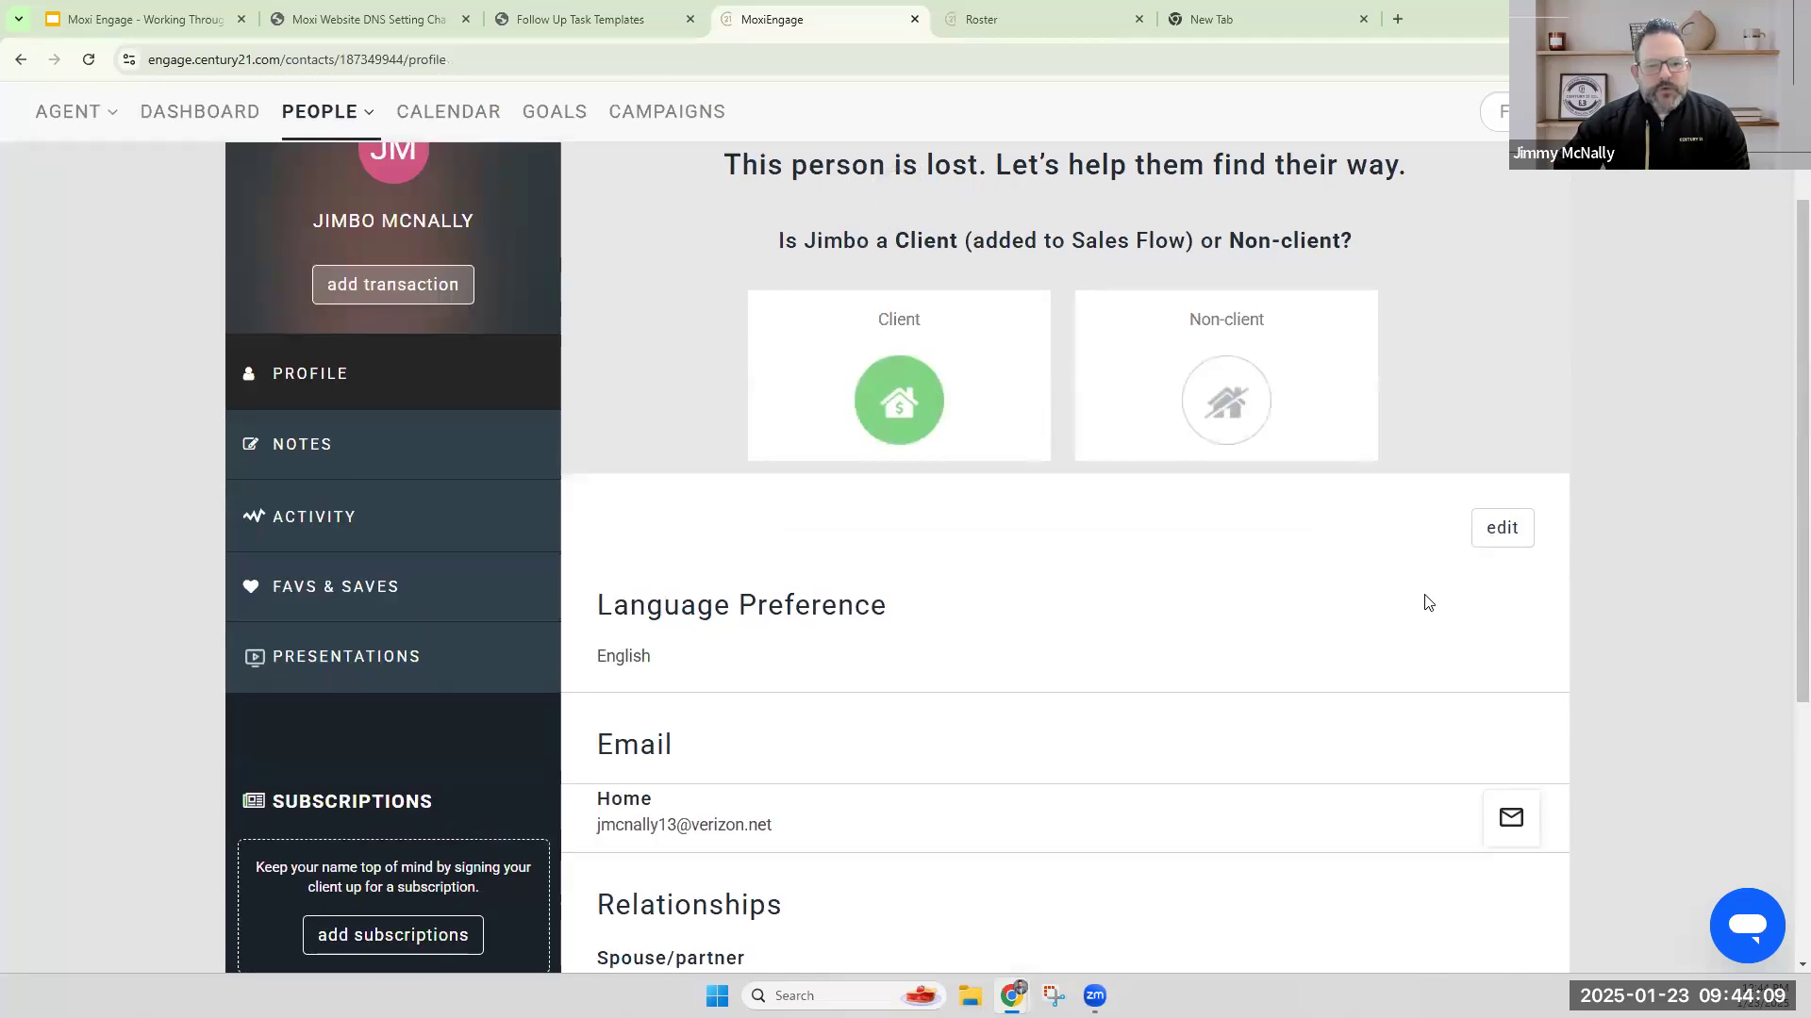
Classify the new contact as a Client and create a marketing plan, choosing None of these for past transactions.
scroll(1452, 580, "up", 3)
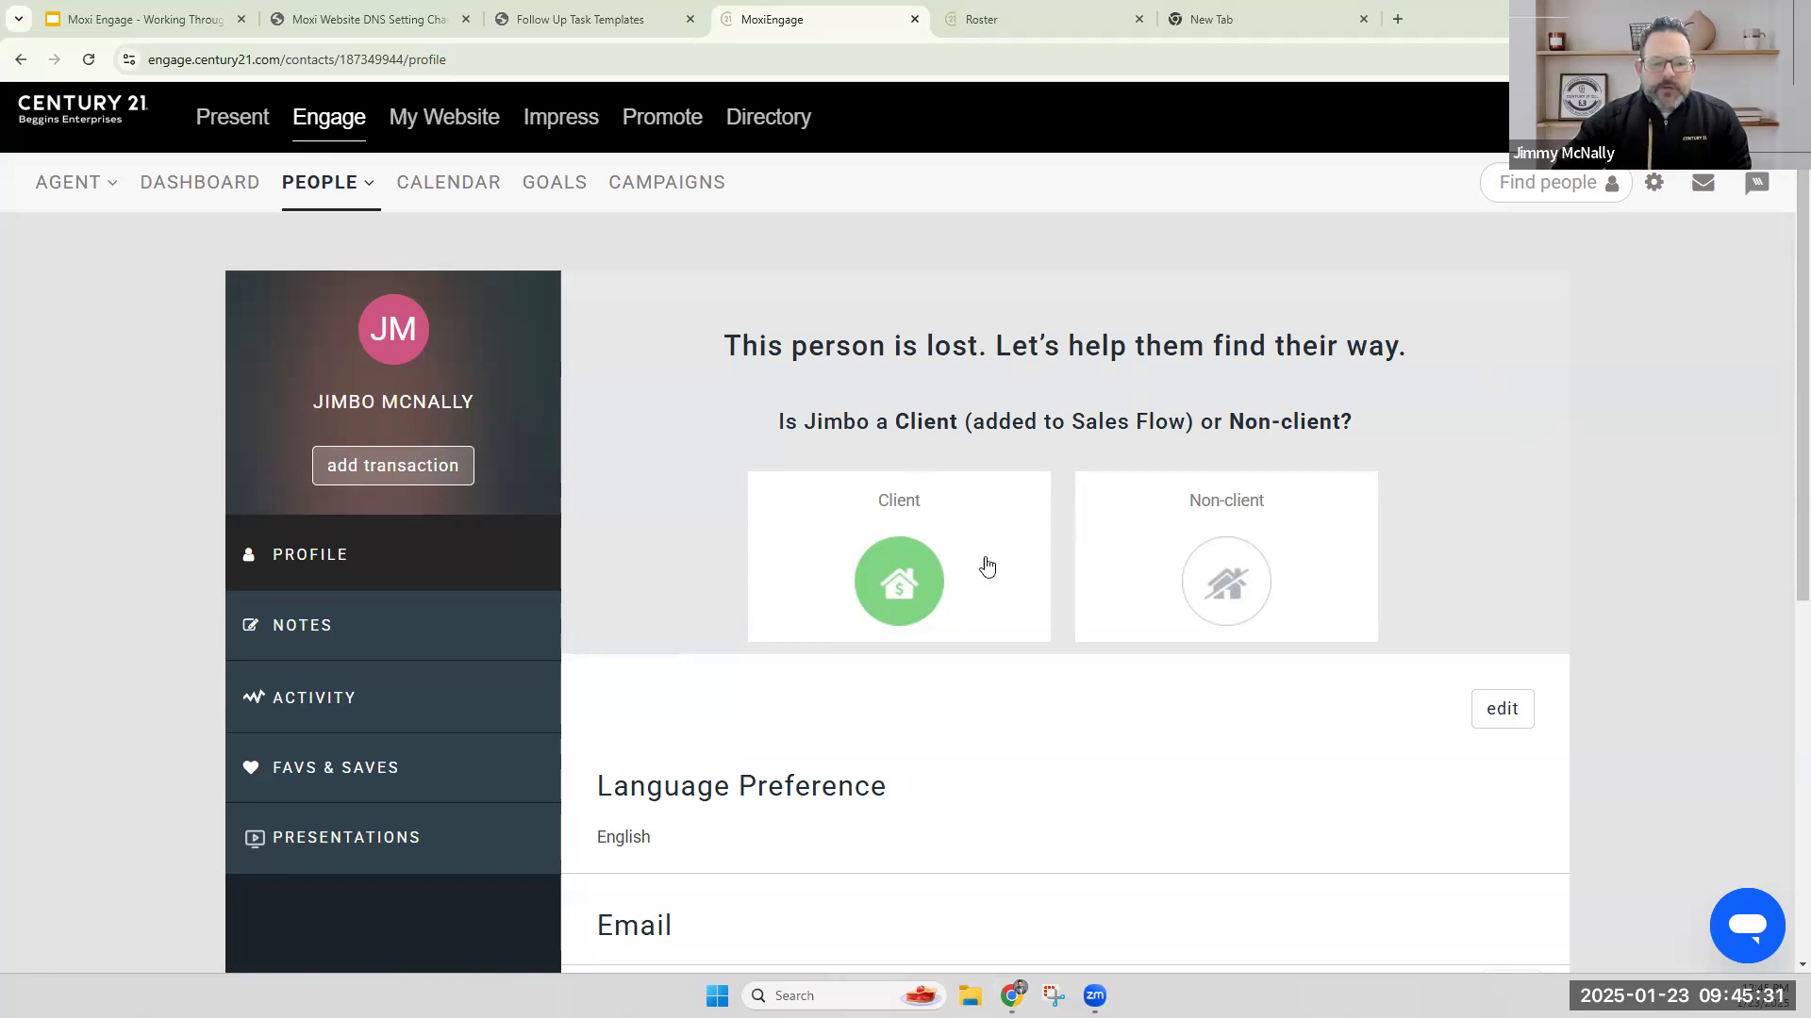
left_click(911, 585)
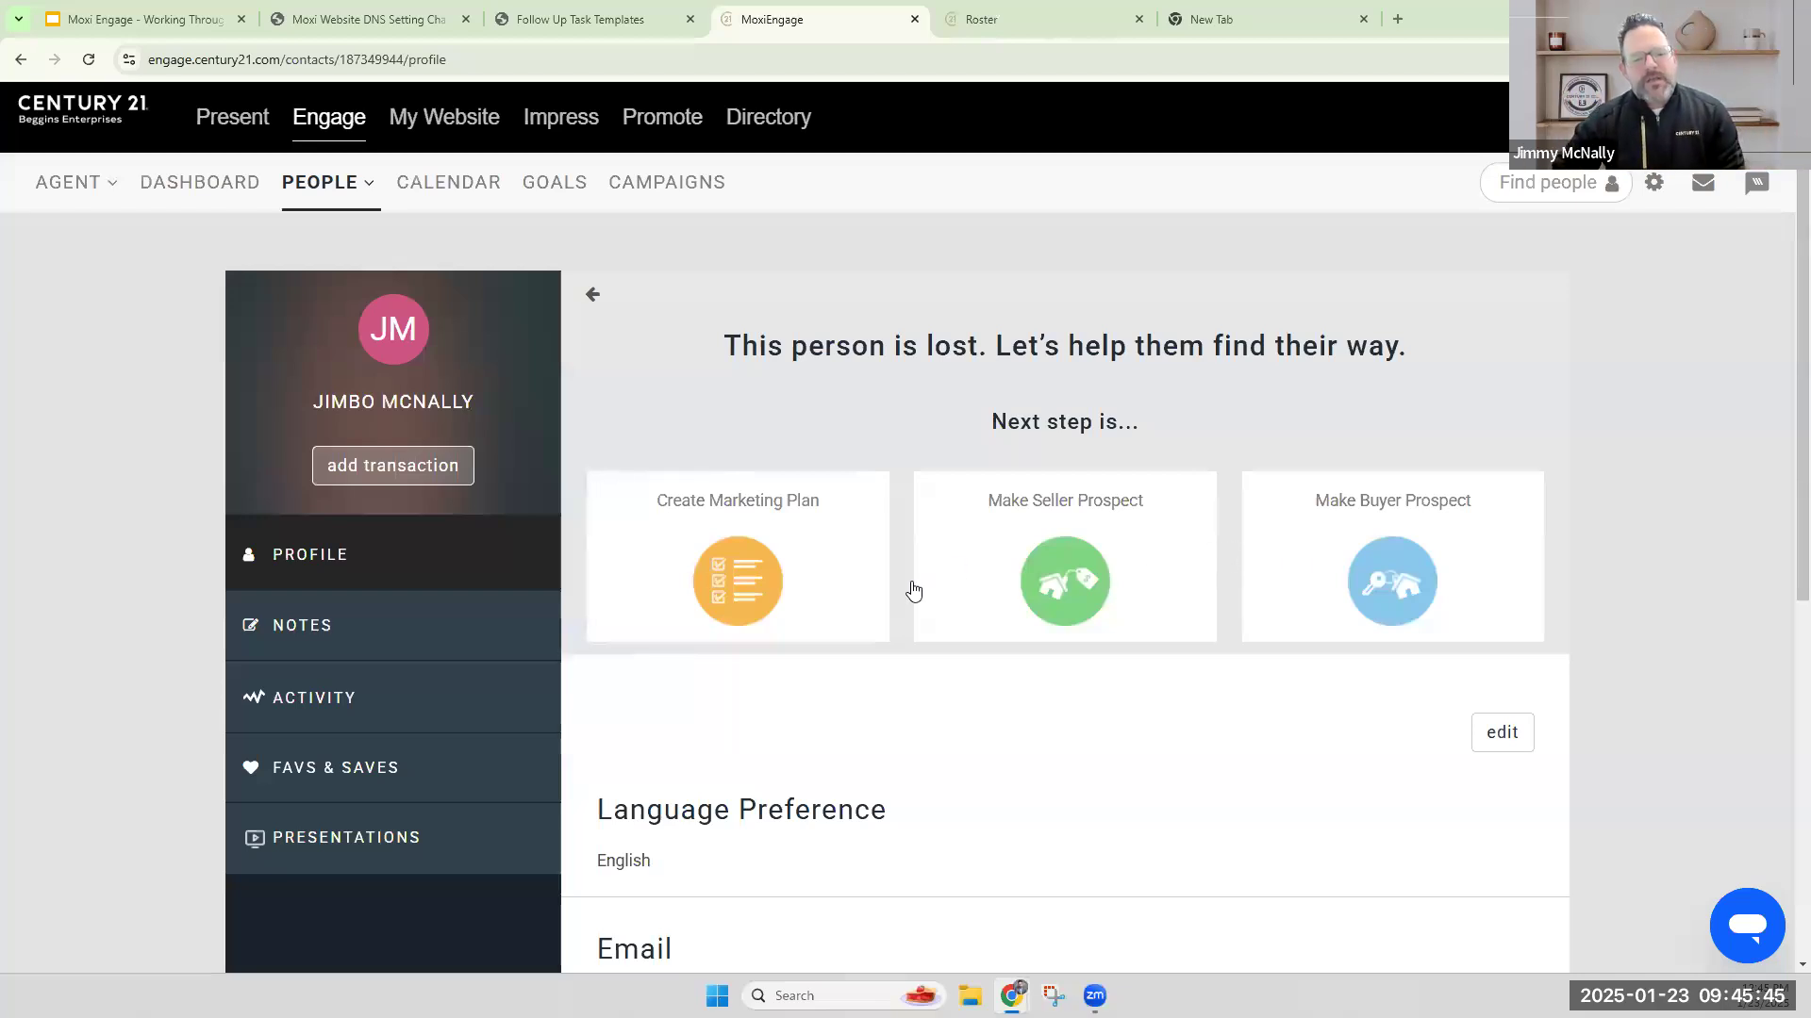
left_click(761, 587)
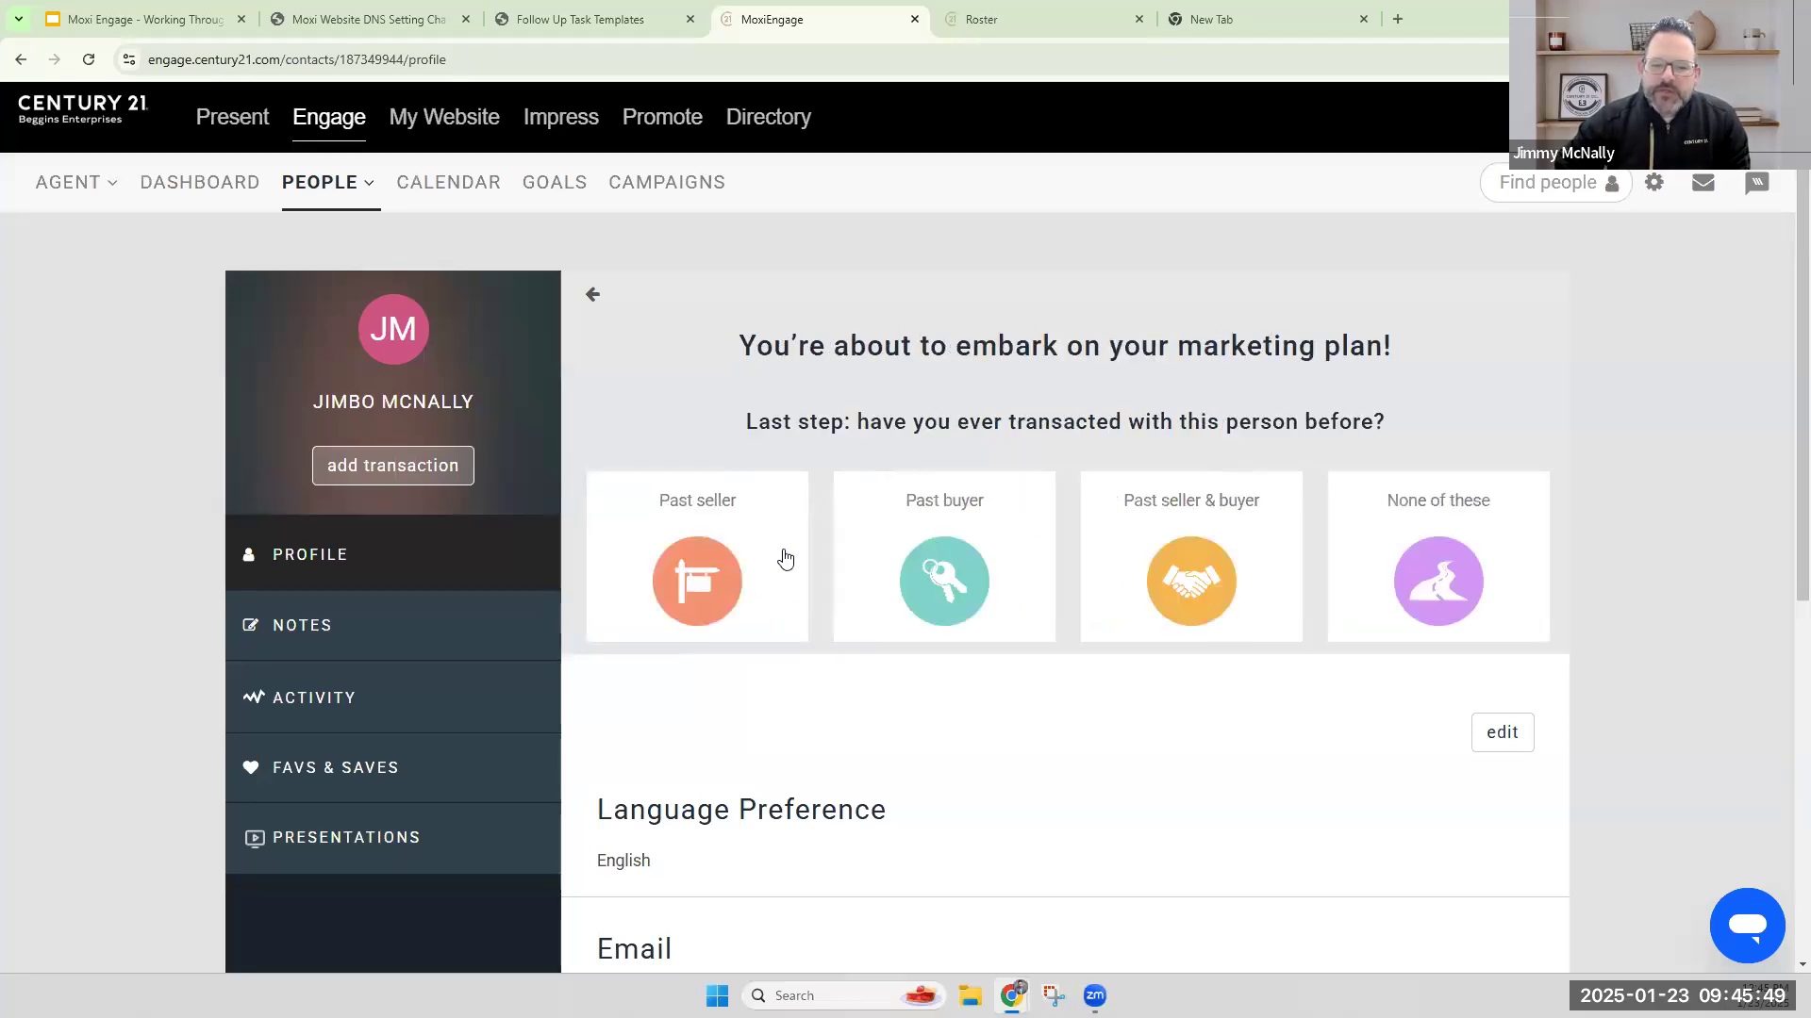
left_click(1424, 592)
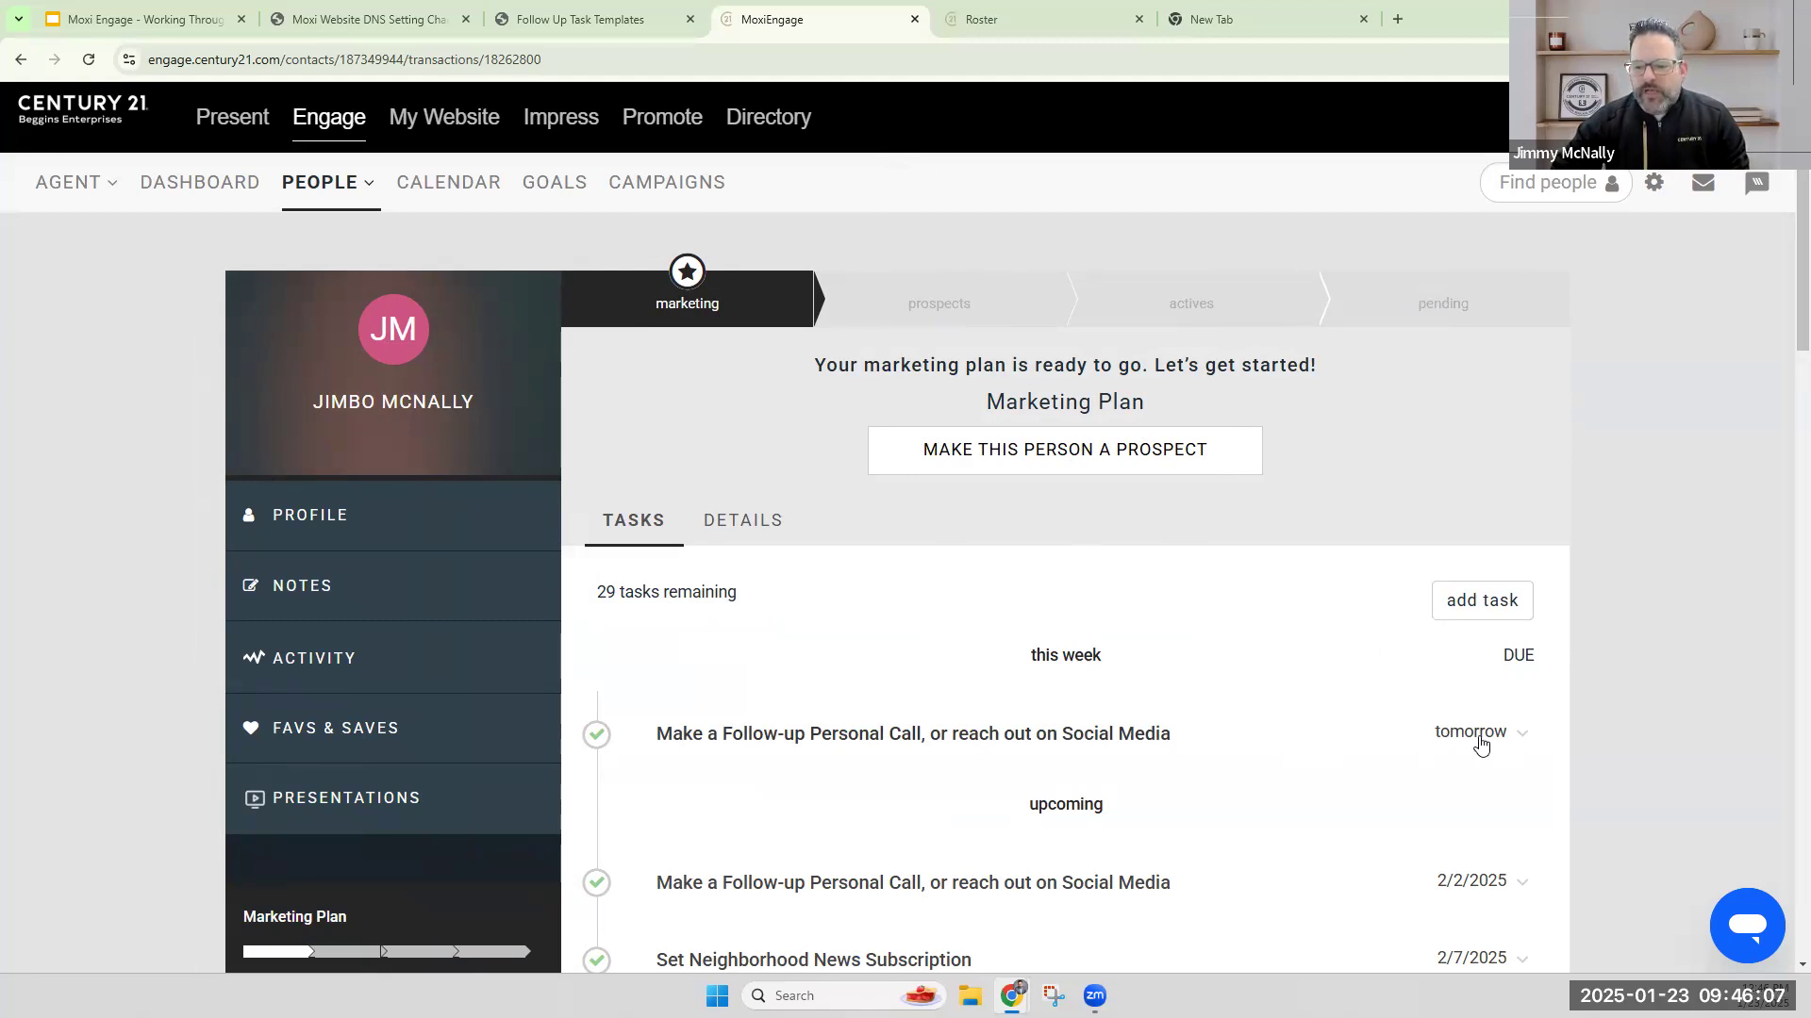
Expand this week's follow-up personal call task in the marketing plan to view its details.
double_click(1448, 745)
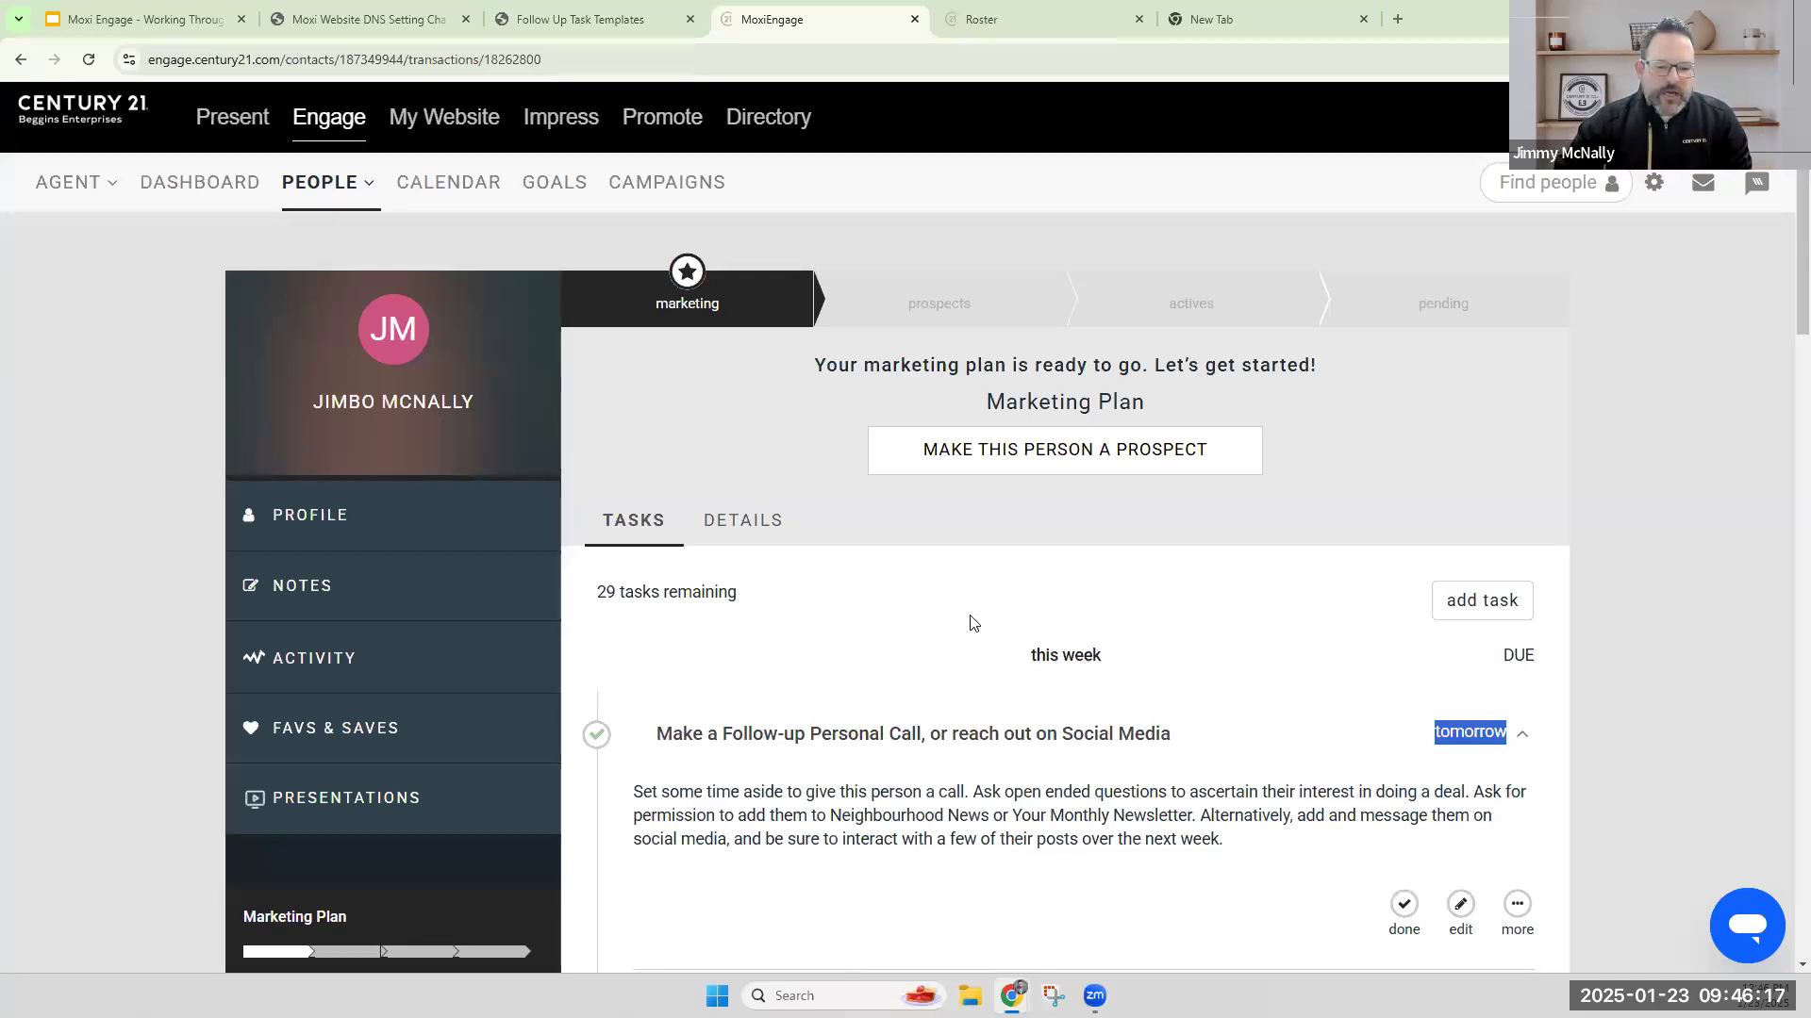
Subscribe the new contact's email to Listing Announcements, with both just listed and just sold included.
scroll(992, 656, "down", 5)
scroll(992, 655, "down", 10)
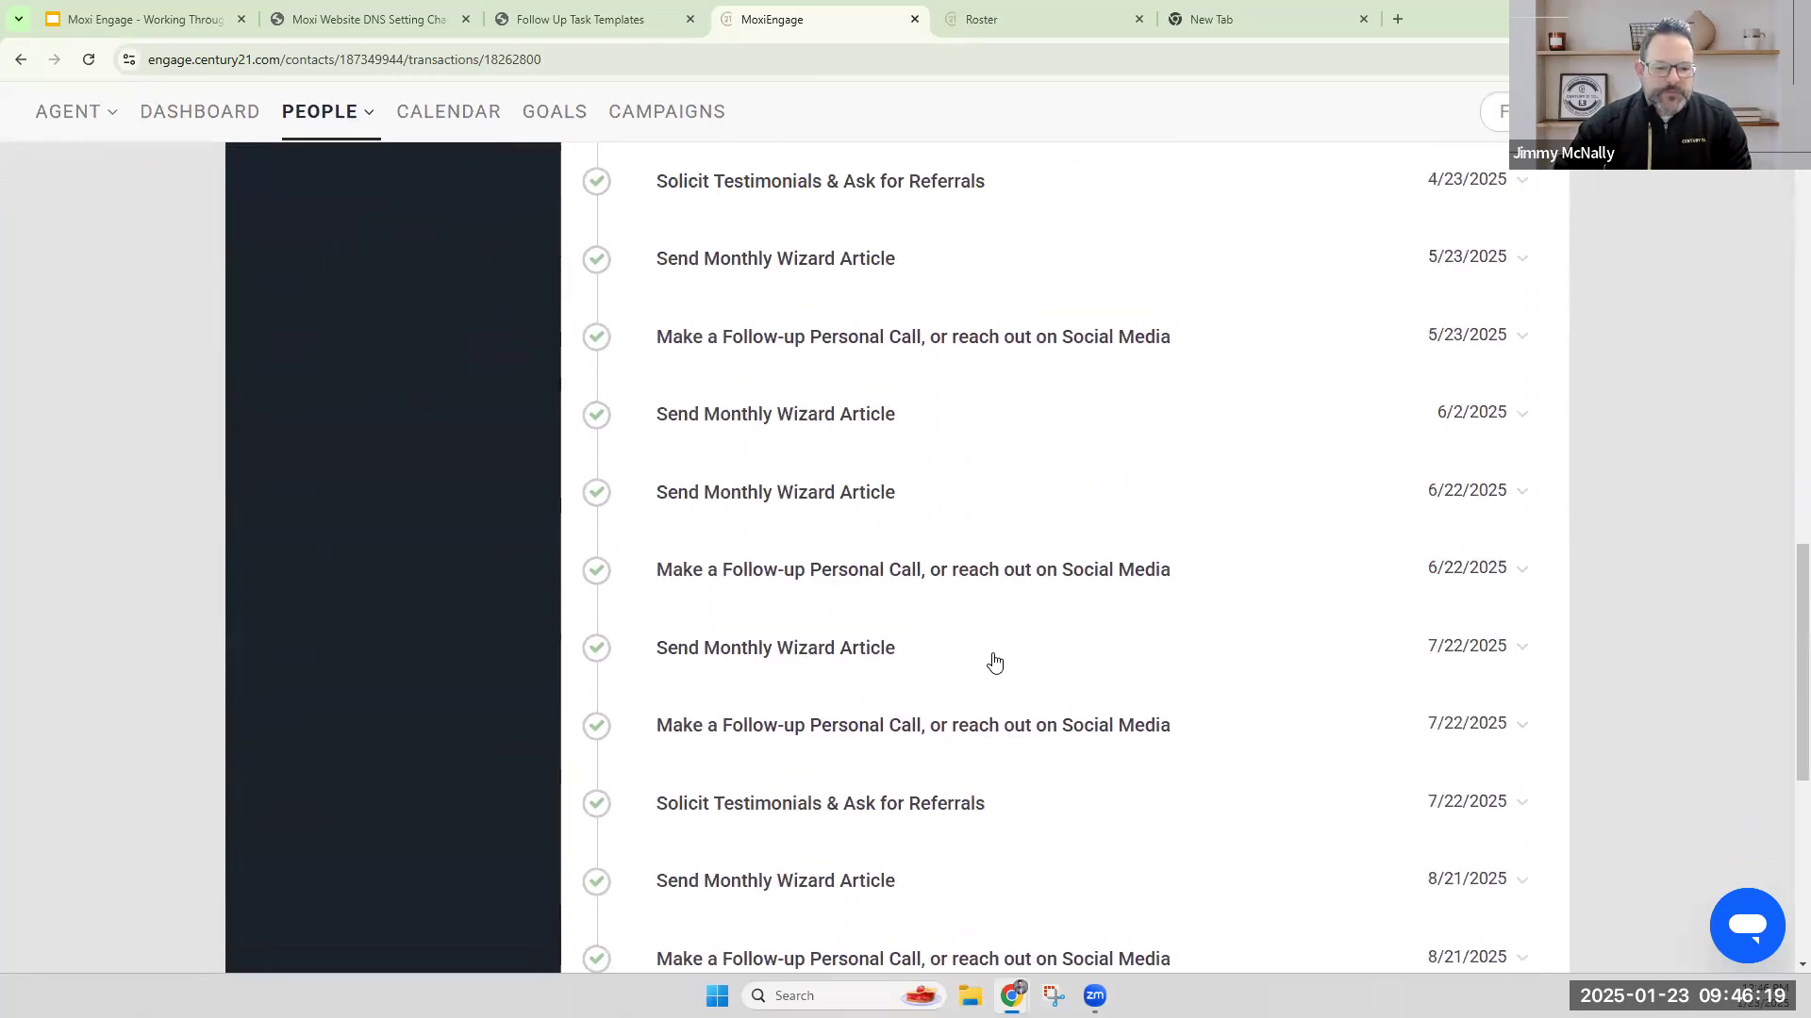
scroll(991, 660, "up", 9)
scroll(988, 667, "up", 8)
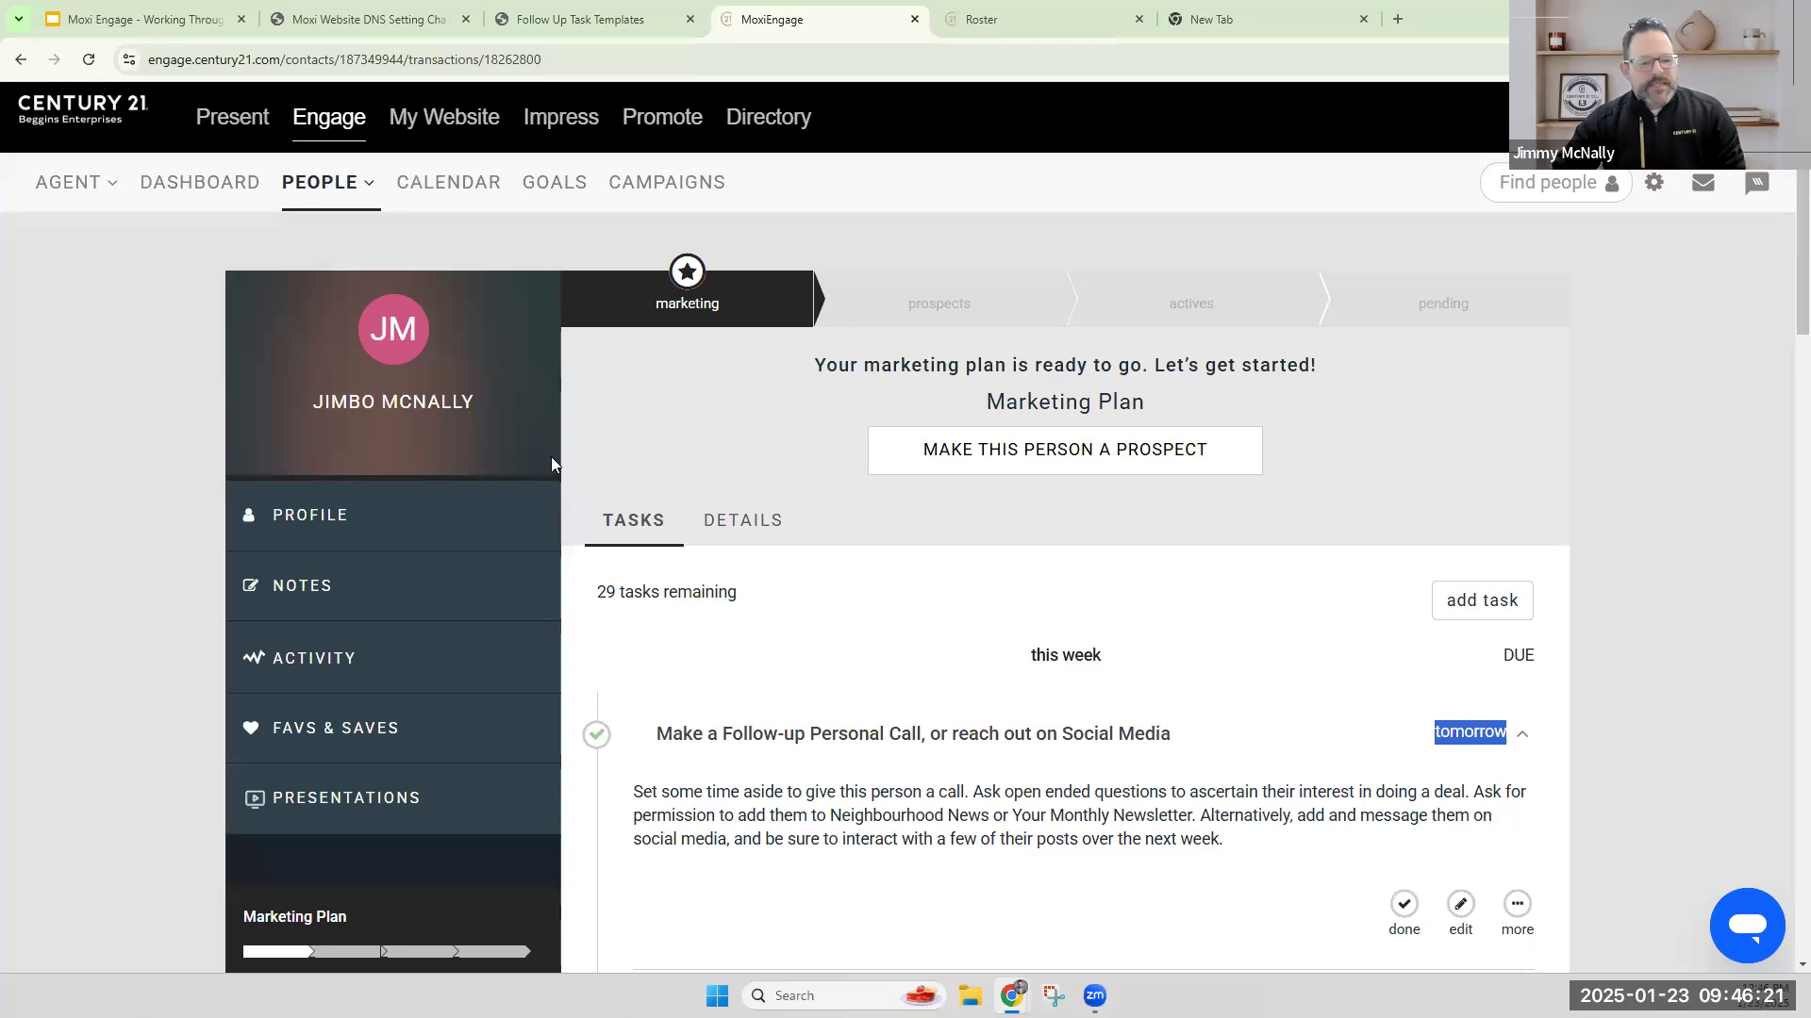
scroll(500, 471, "down", 4)
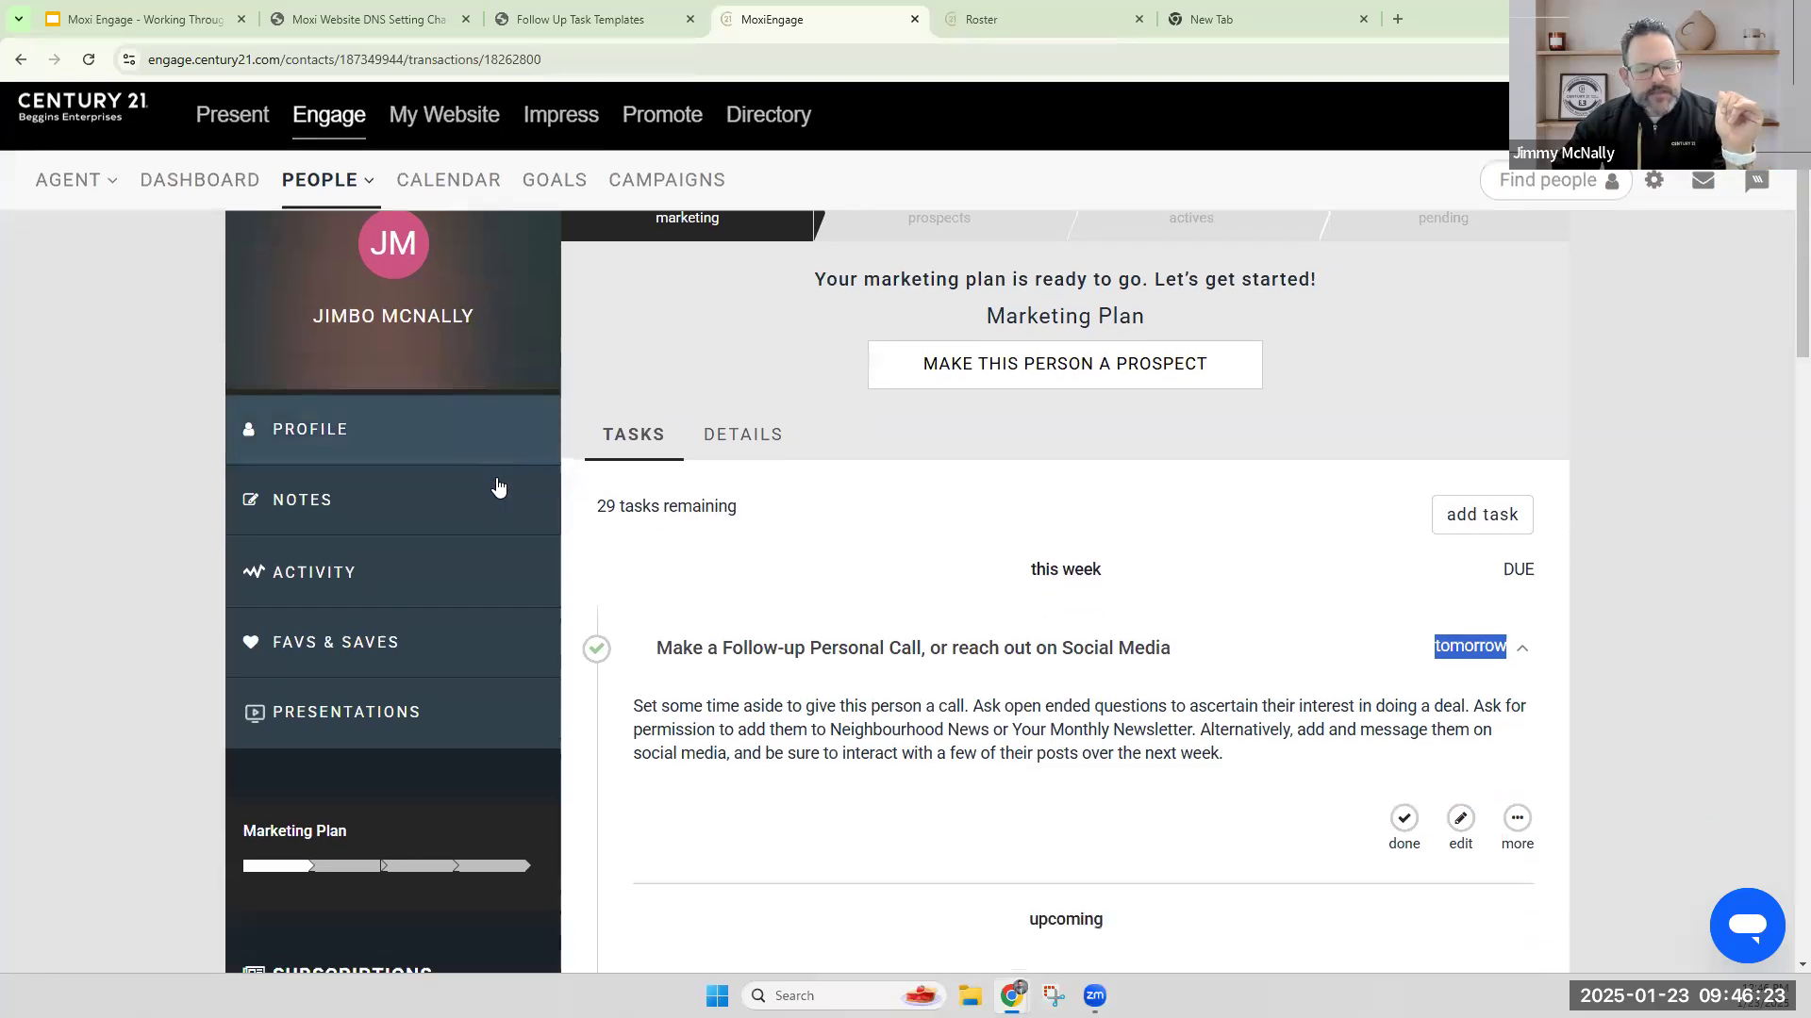
scroll(490, 486, "down", 3)
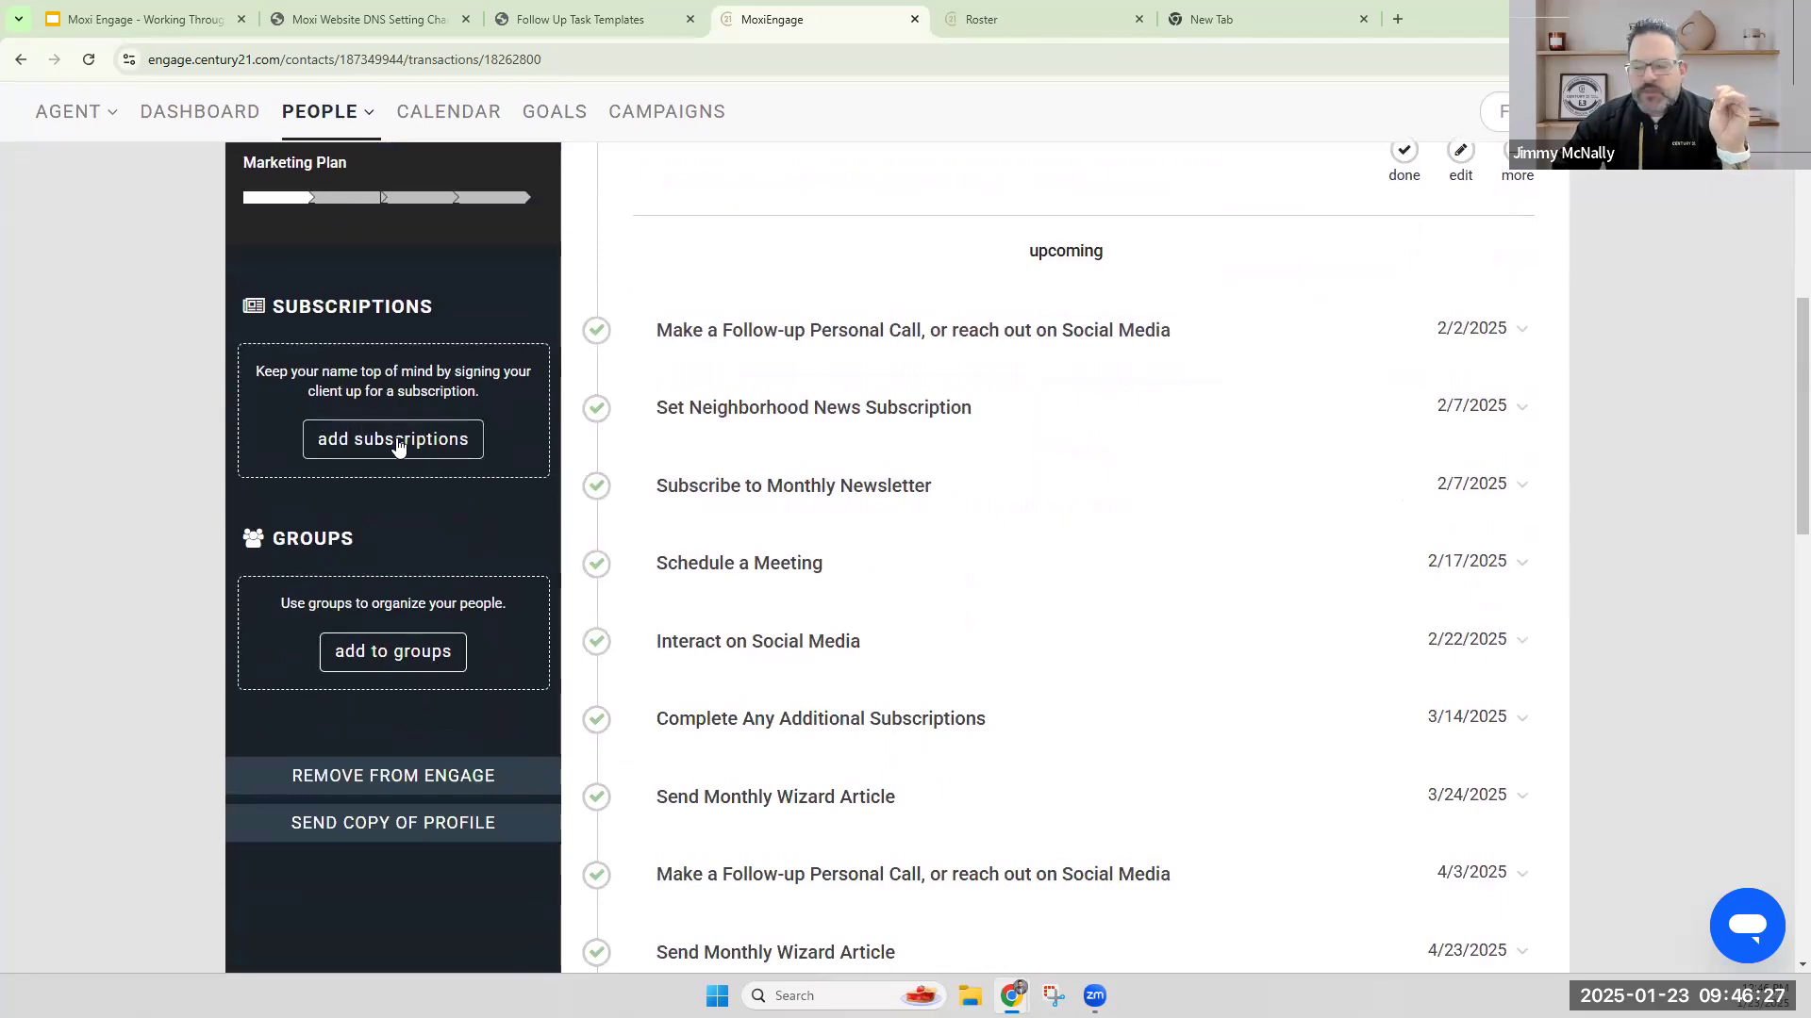
left_click(397, 441)
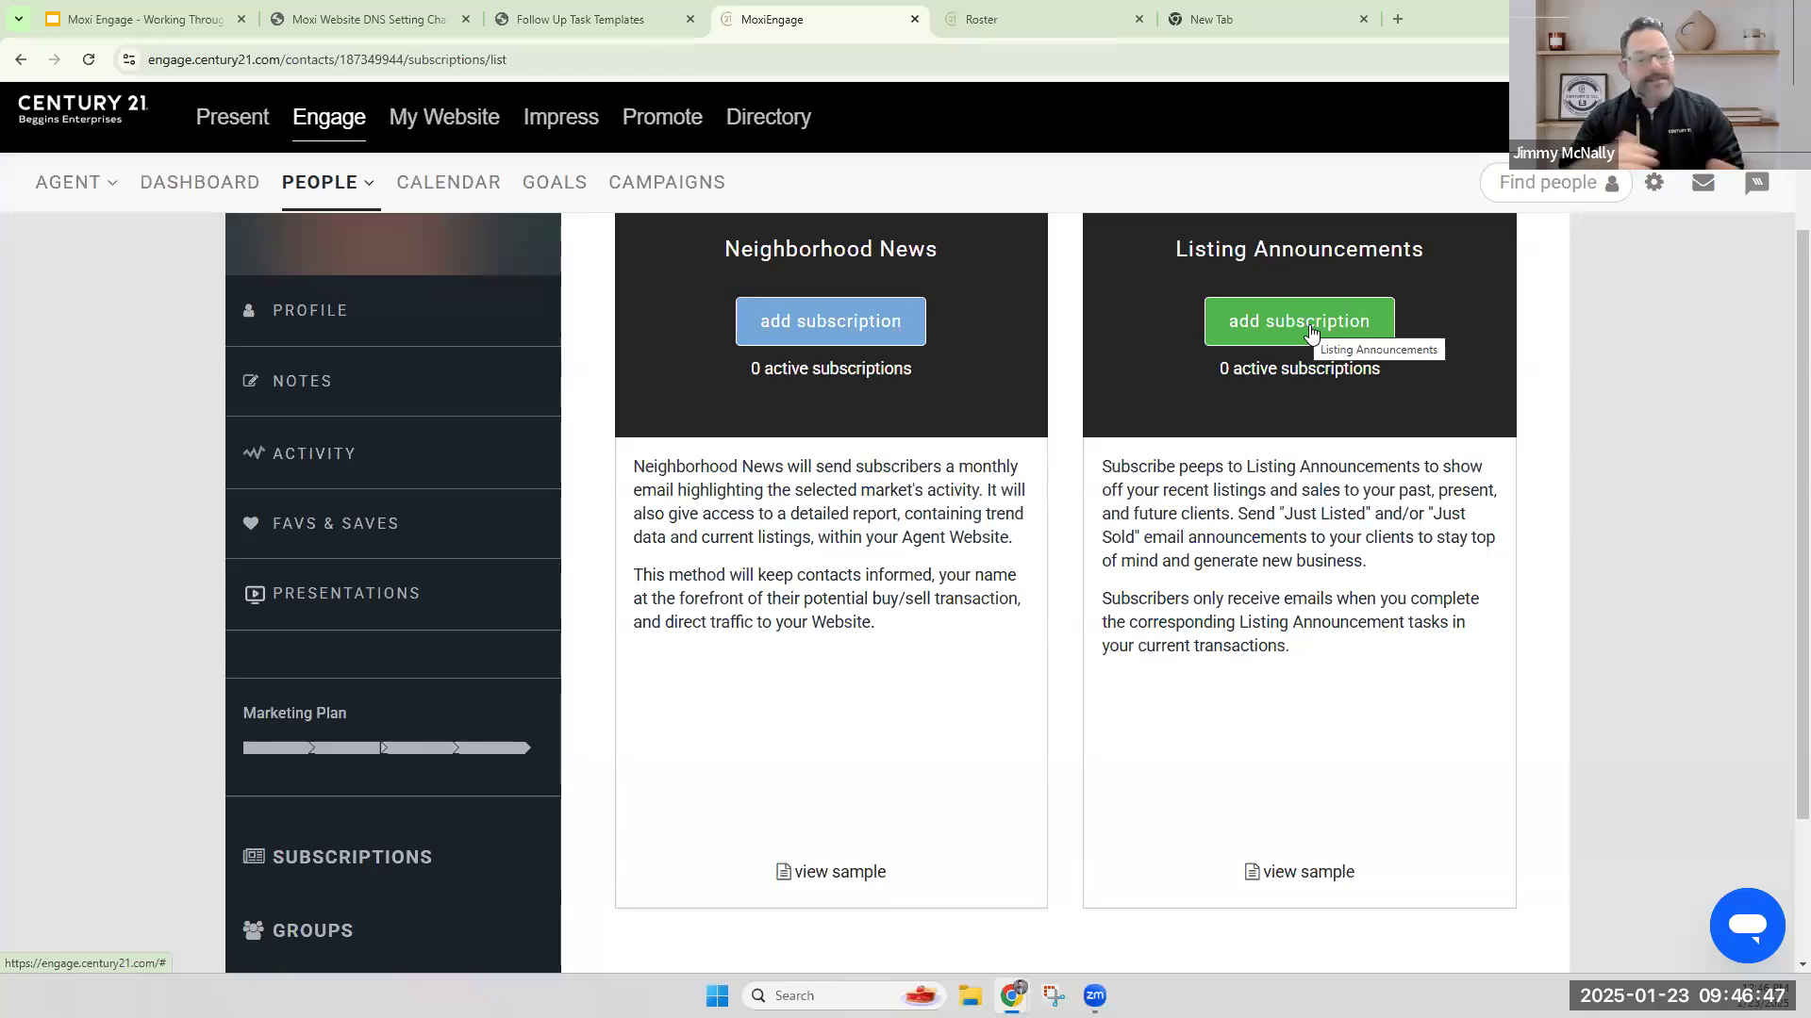
left_click(1328, 325)
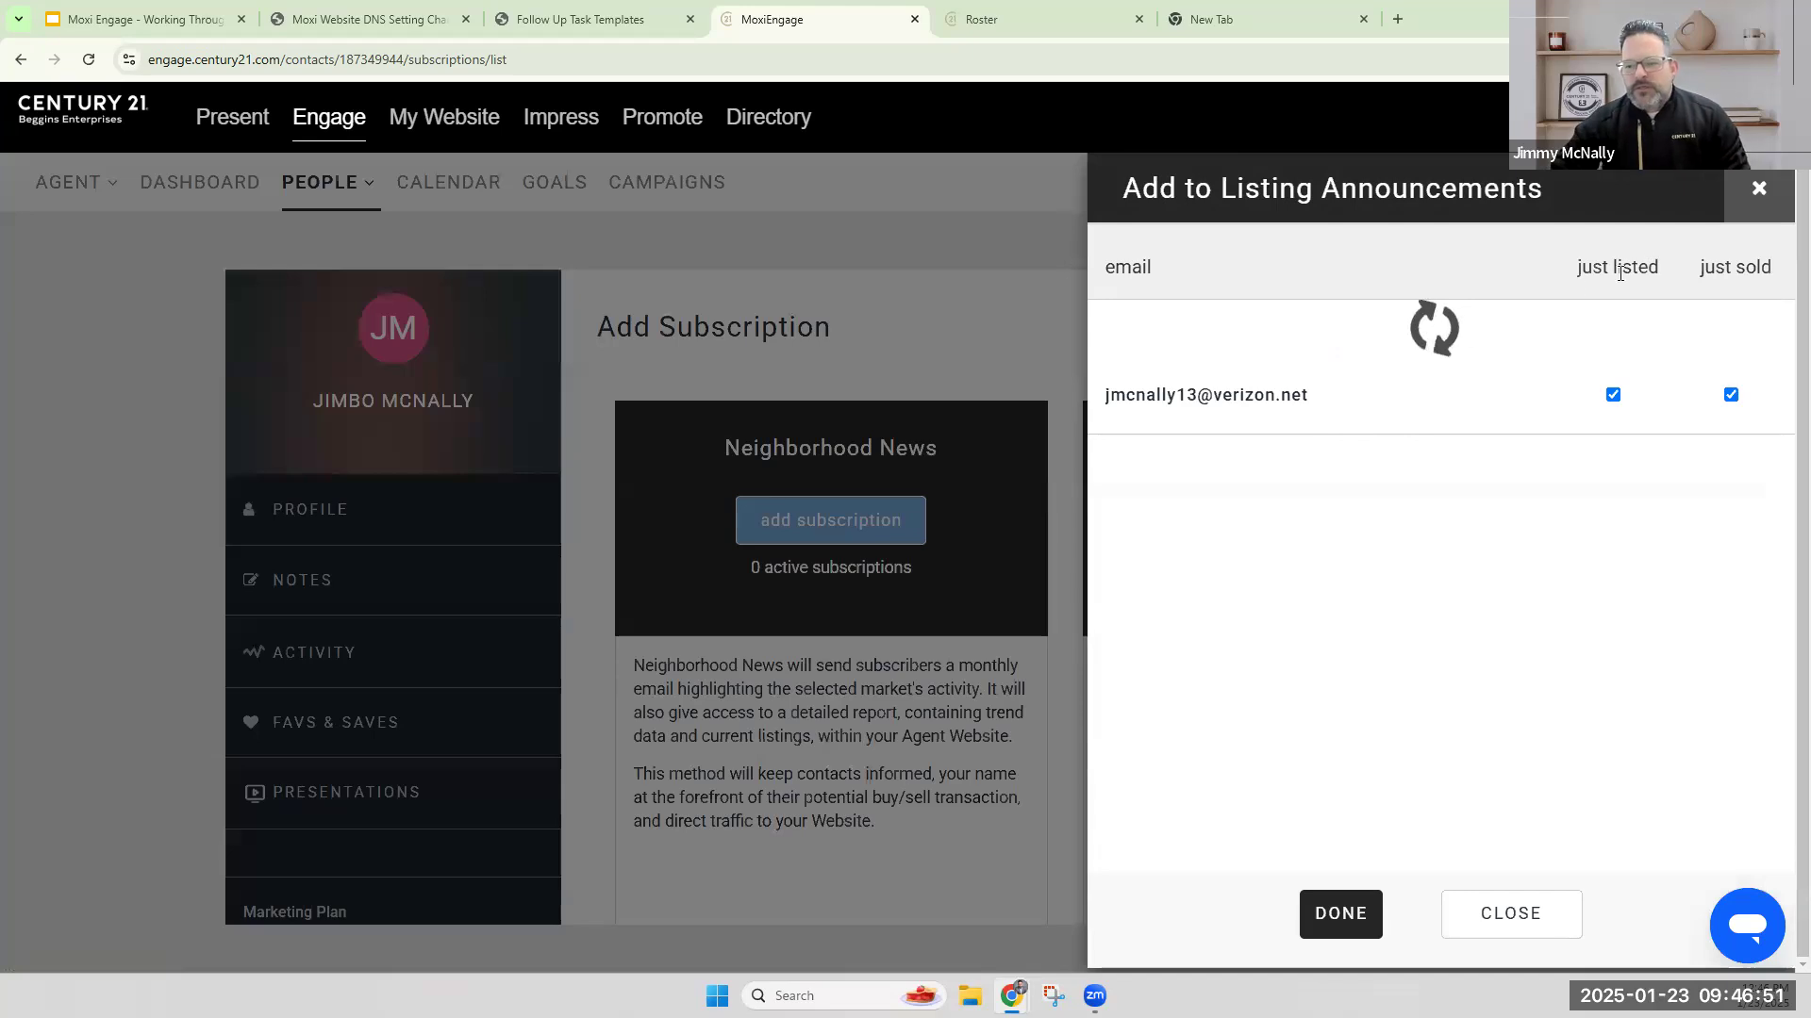
left_click_drag(1661, 272, 1573, 274)
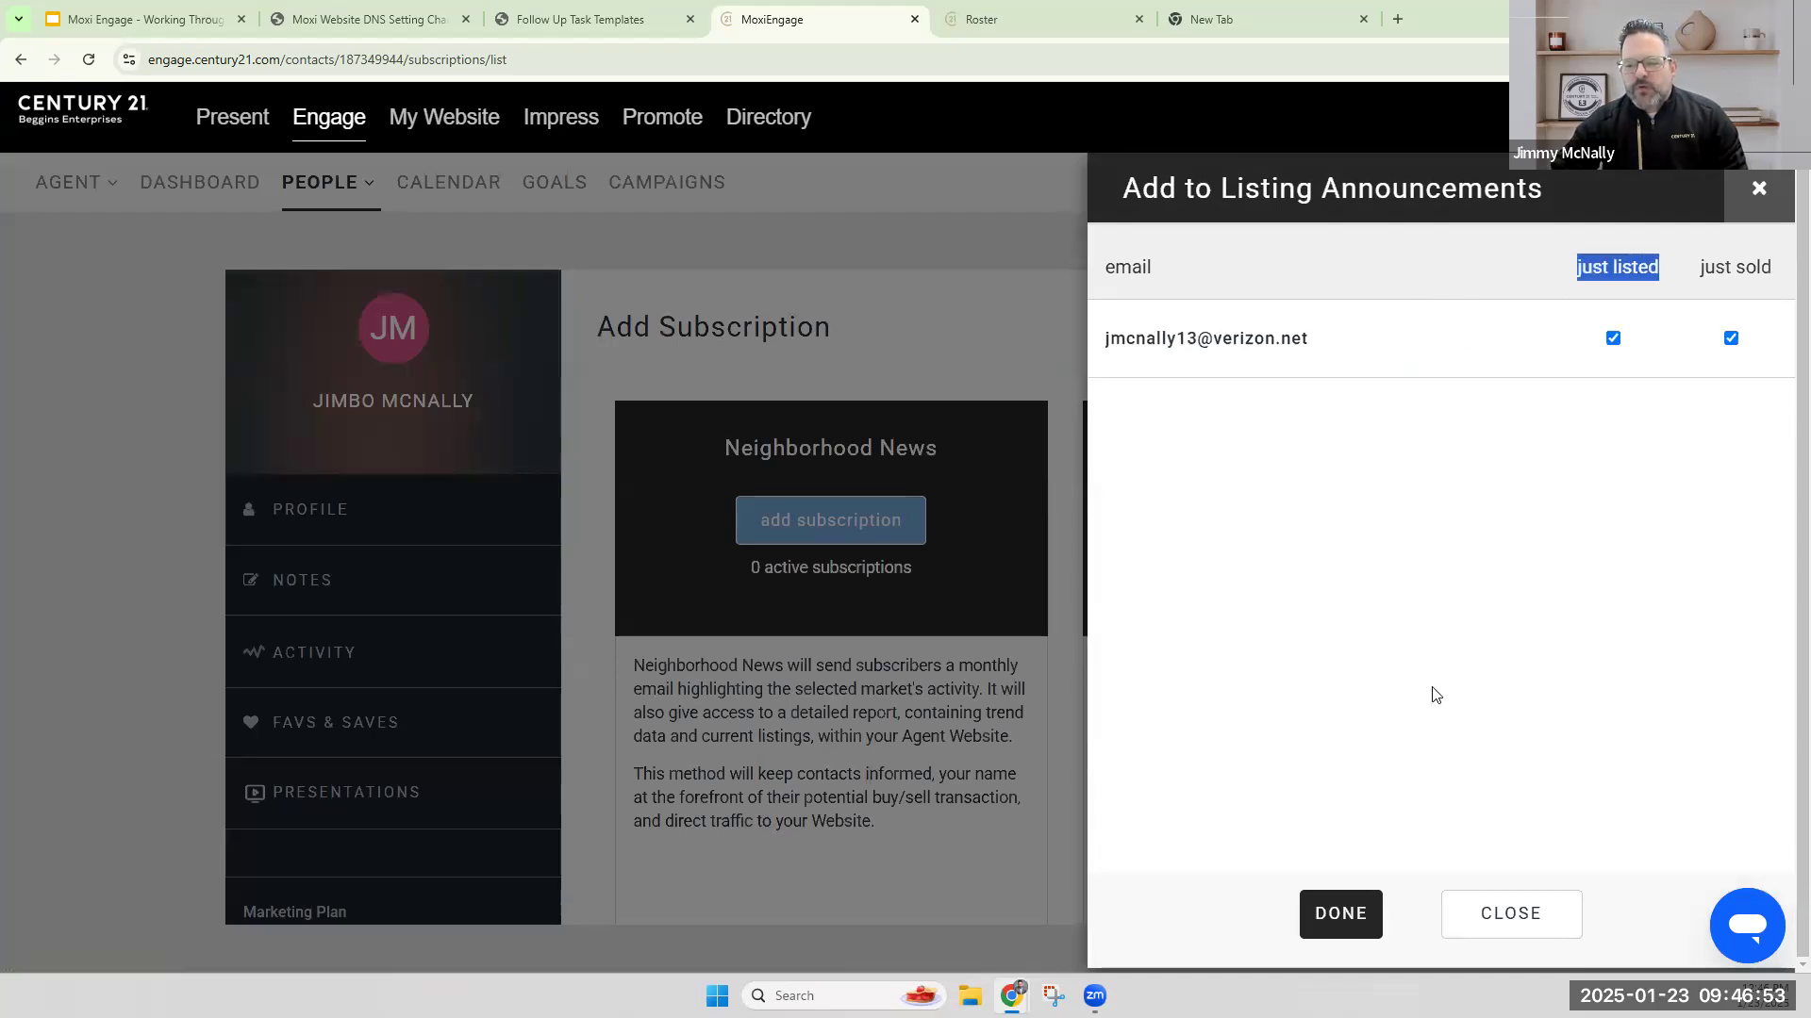
left_click(1339, 914)
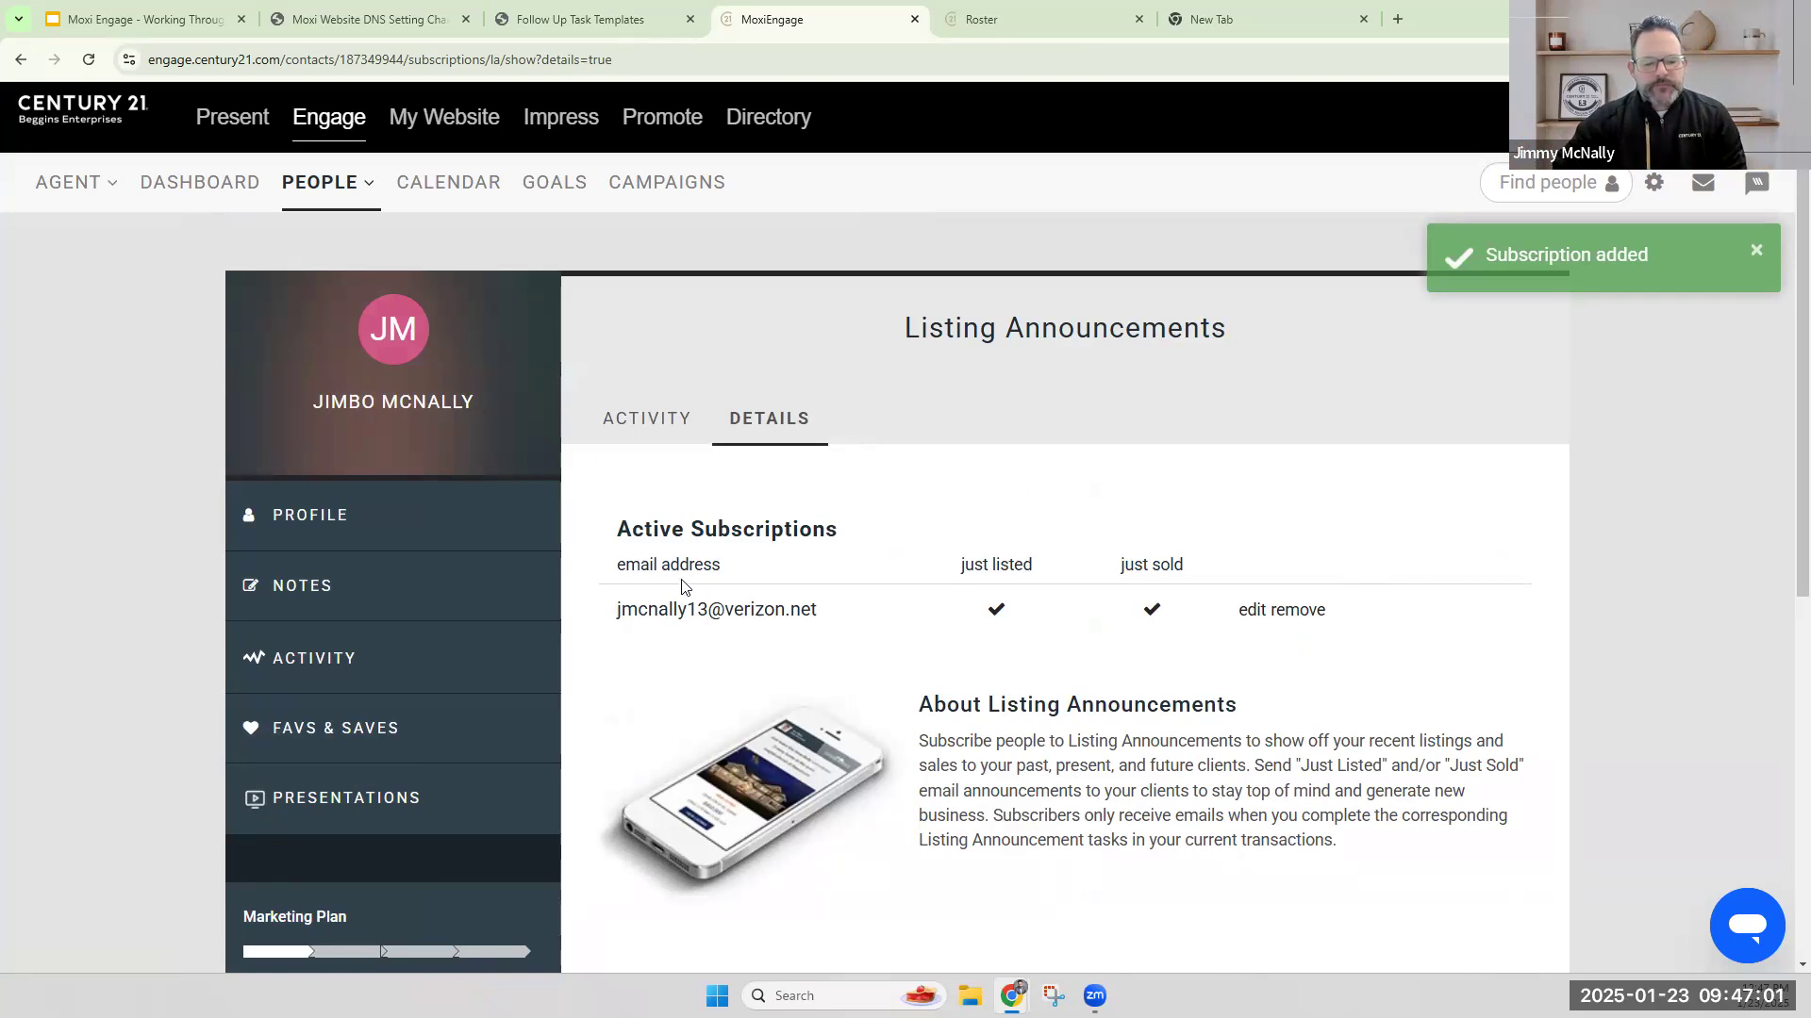
Reopen the available subscriptions for the contact to review the Neighborhood News and Listing Announcements options, and return to the marketing plan.
scroll(489, 545, "down", 6)
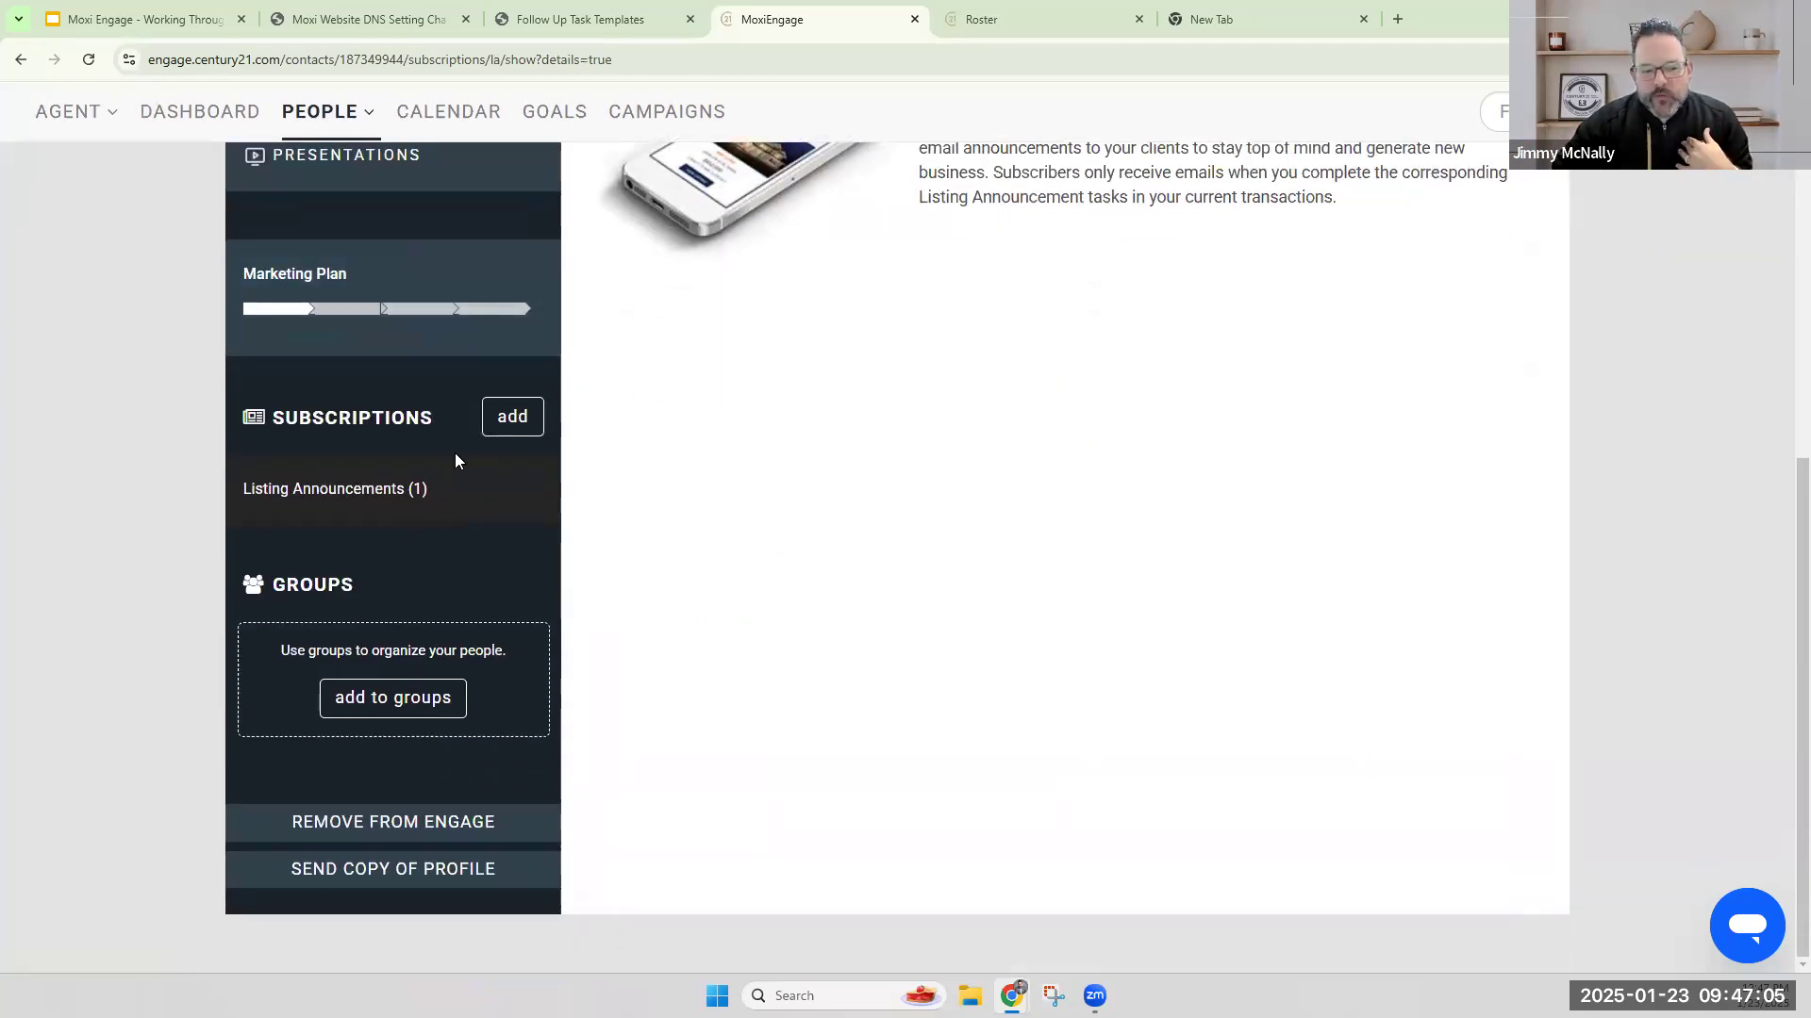
left_click(501, 427)
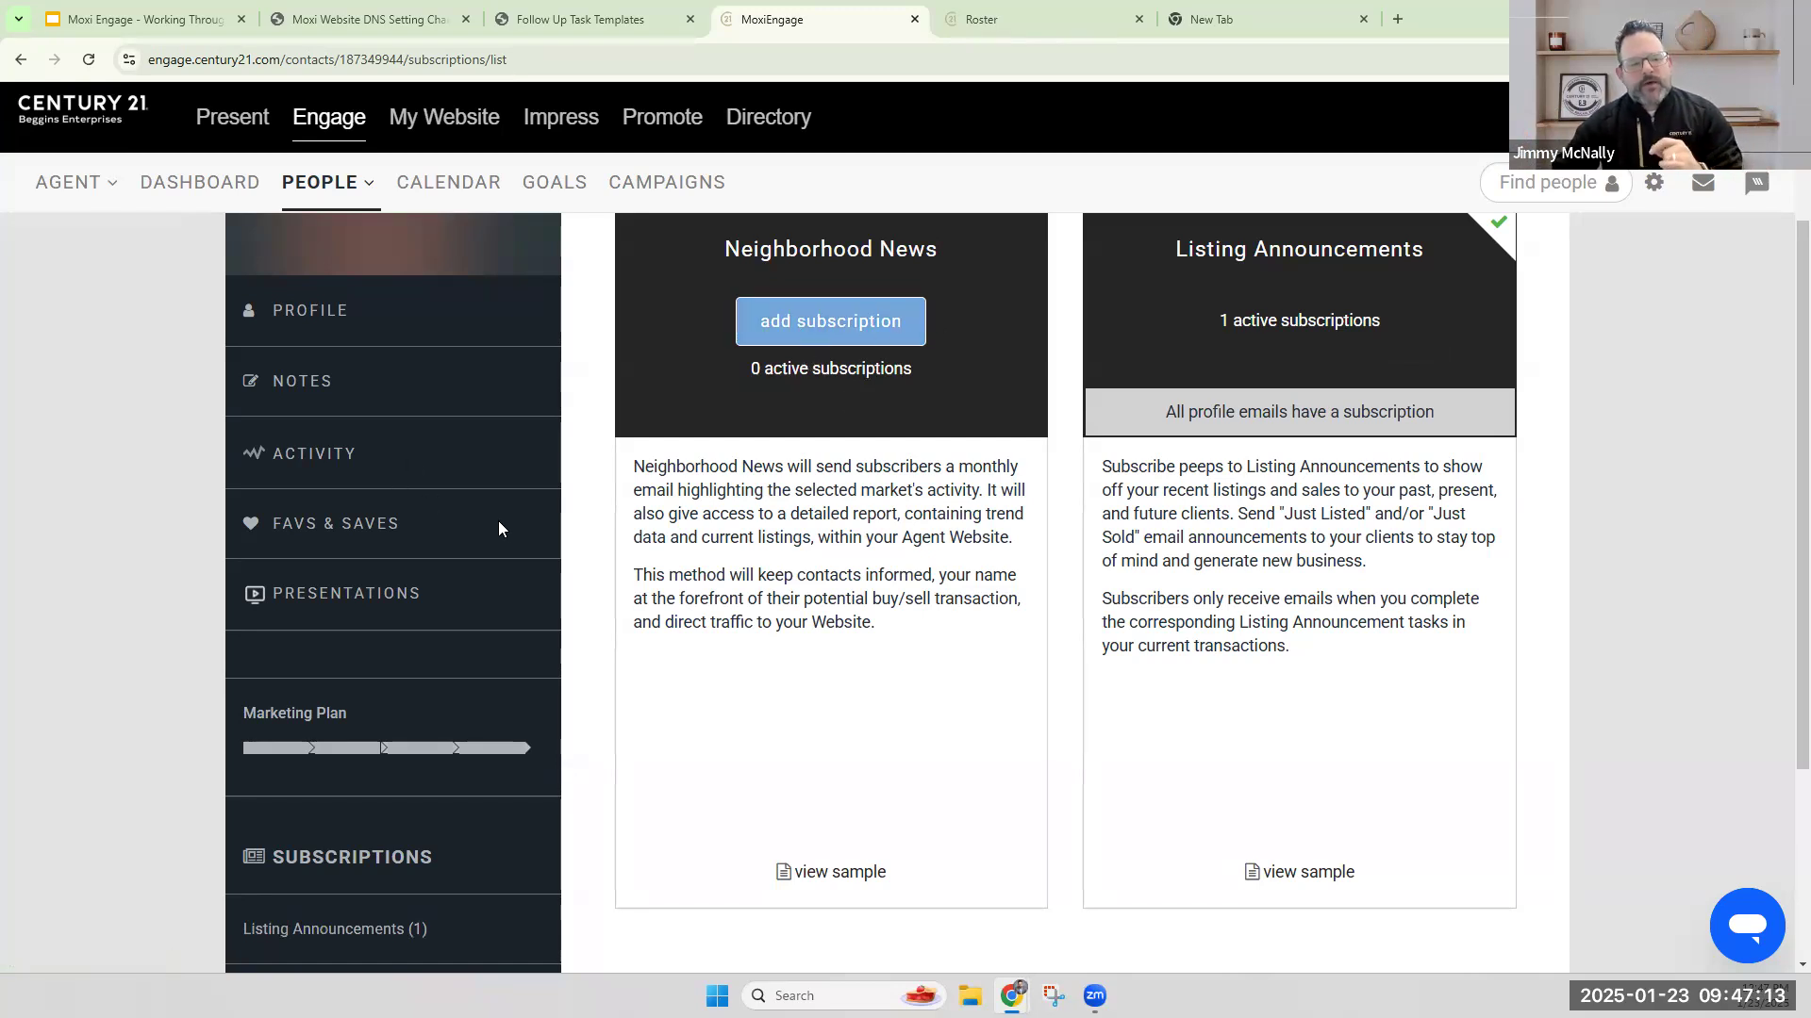
scroll(1168, 491, "up", 2)
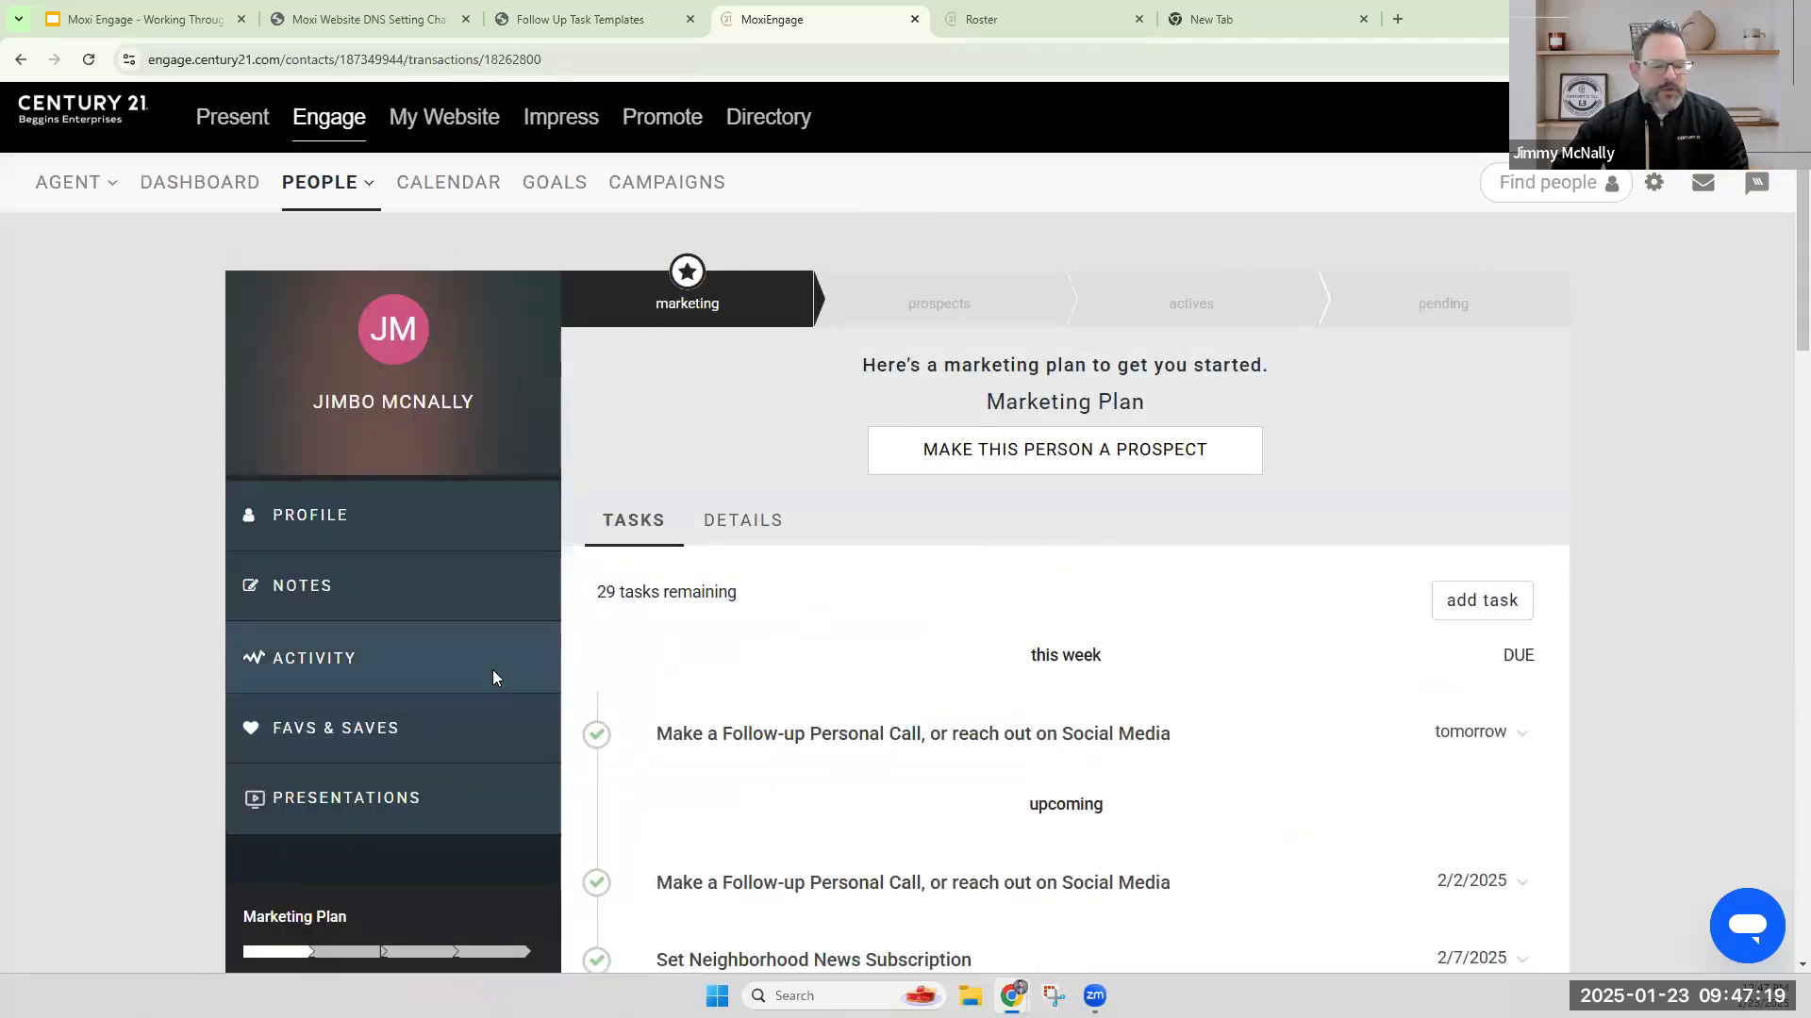
Add the contact to the Test Buyer group, save the group selection and check the Groups section of the record.
scroll(451, 585, "down", 6)
scroll(449, 585, "down", 1)
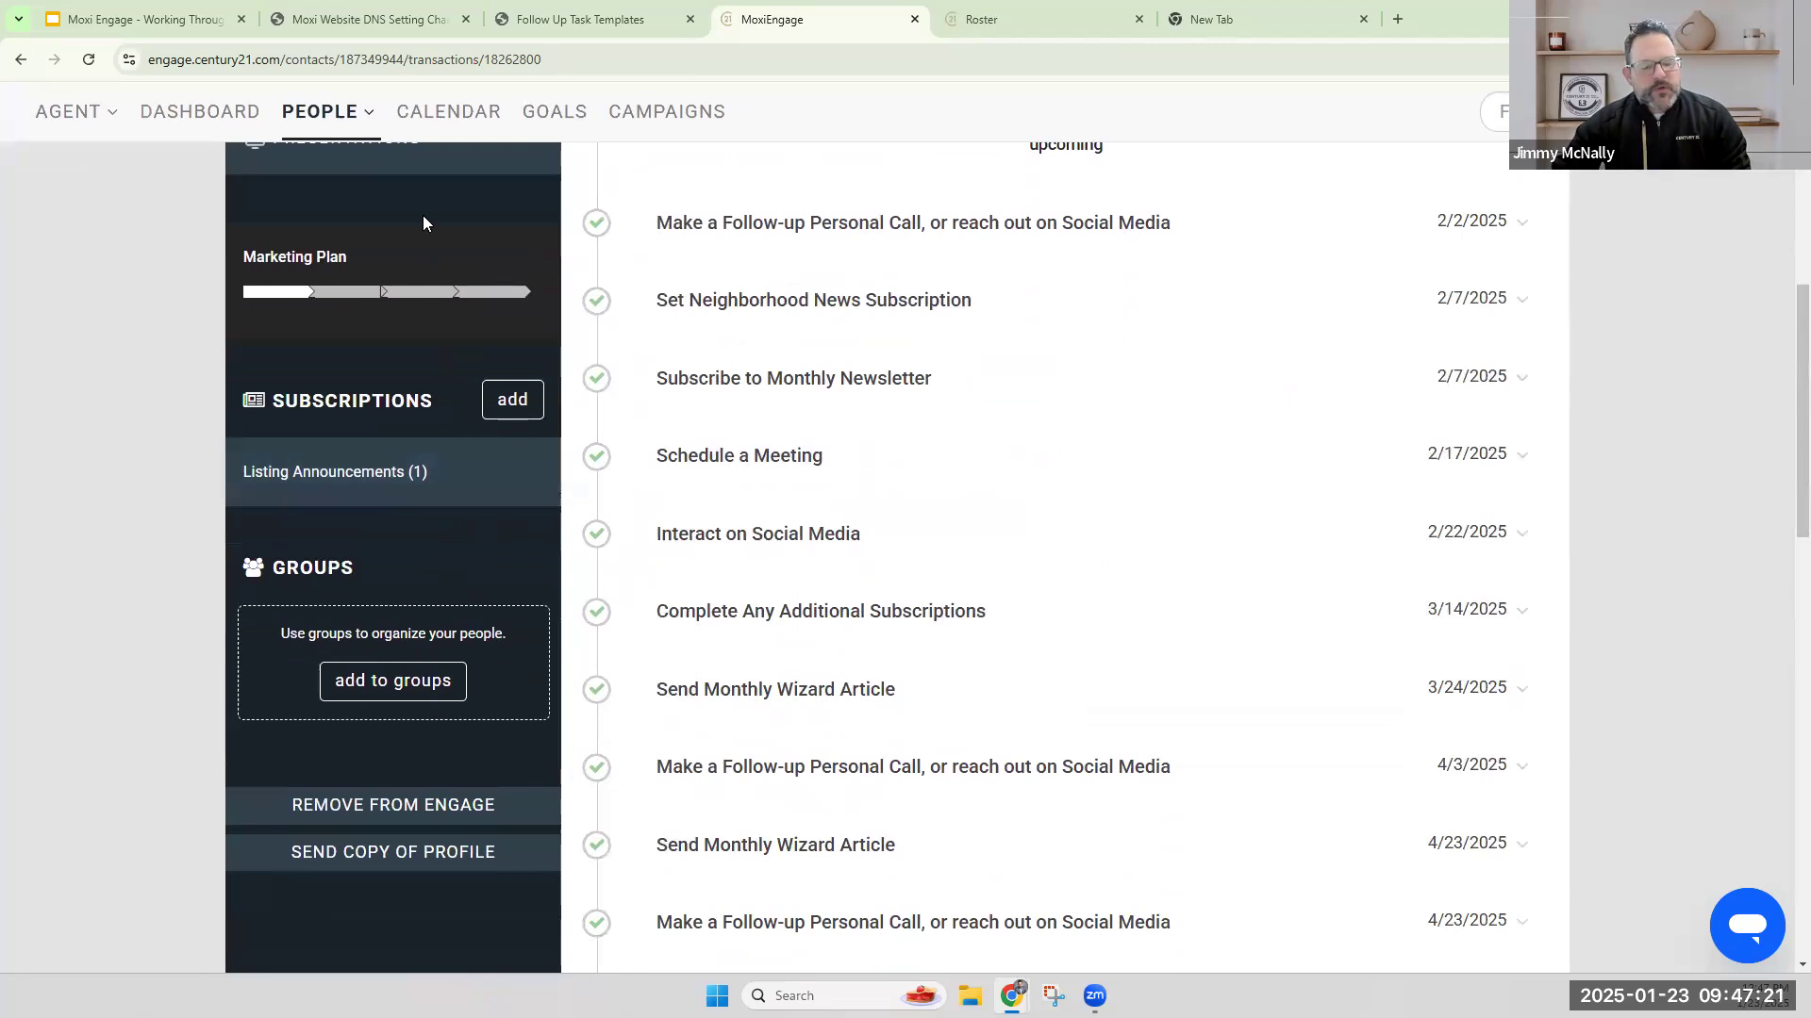
scroll(366, 294, "down", 1)
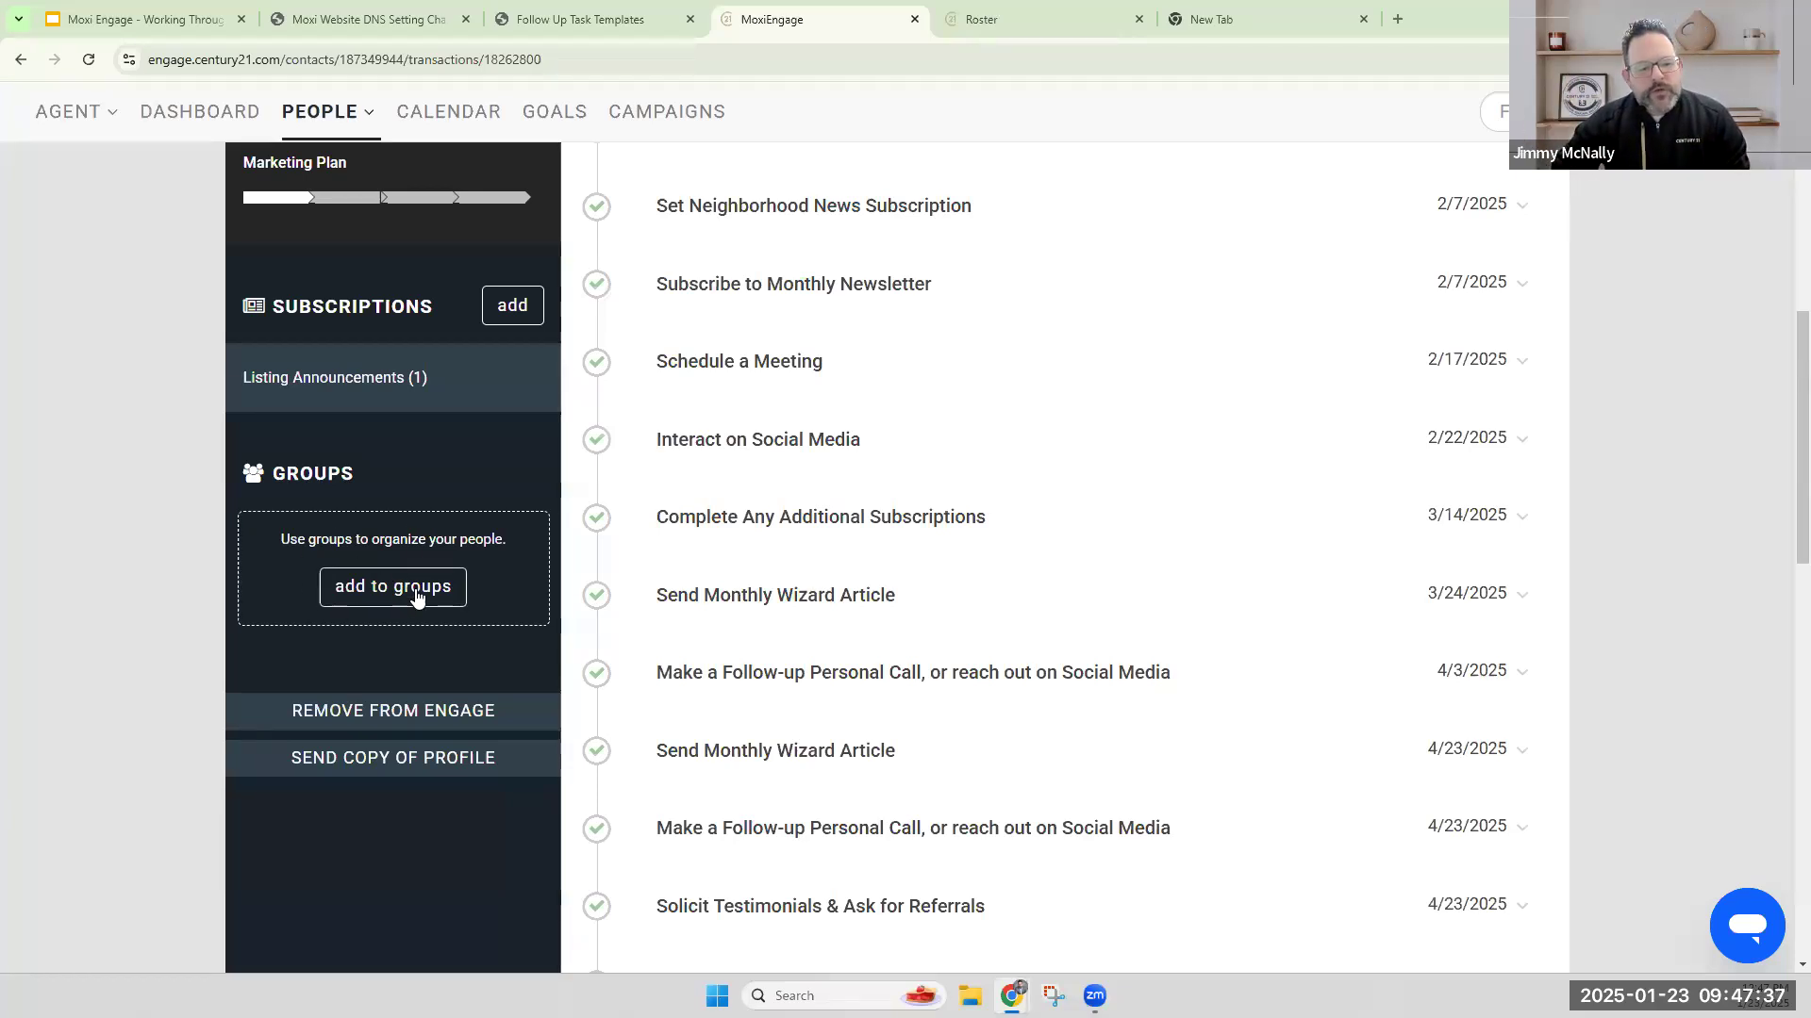
double_click(351, 475)
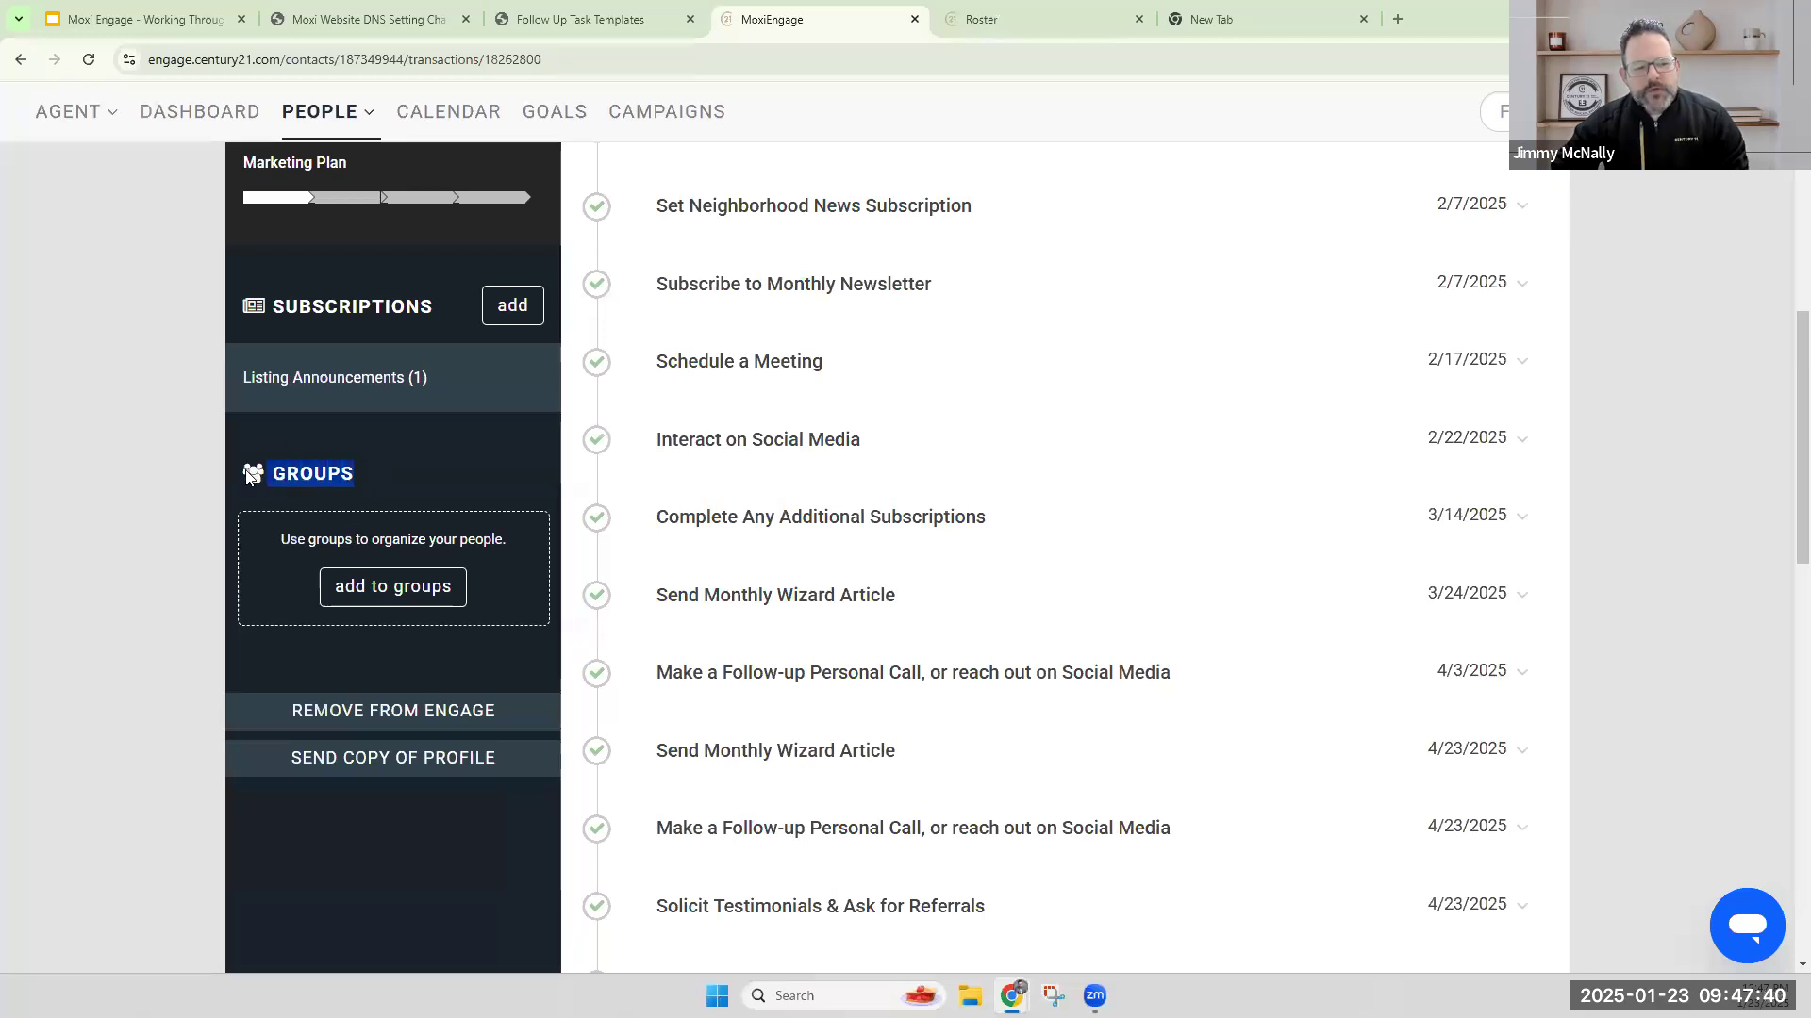
left_click(390, 600)
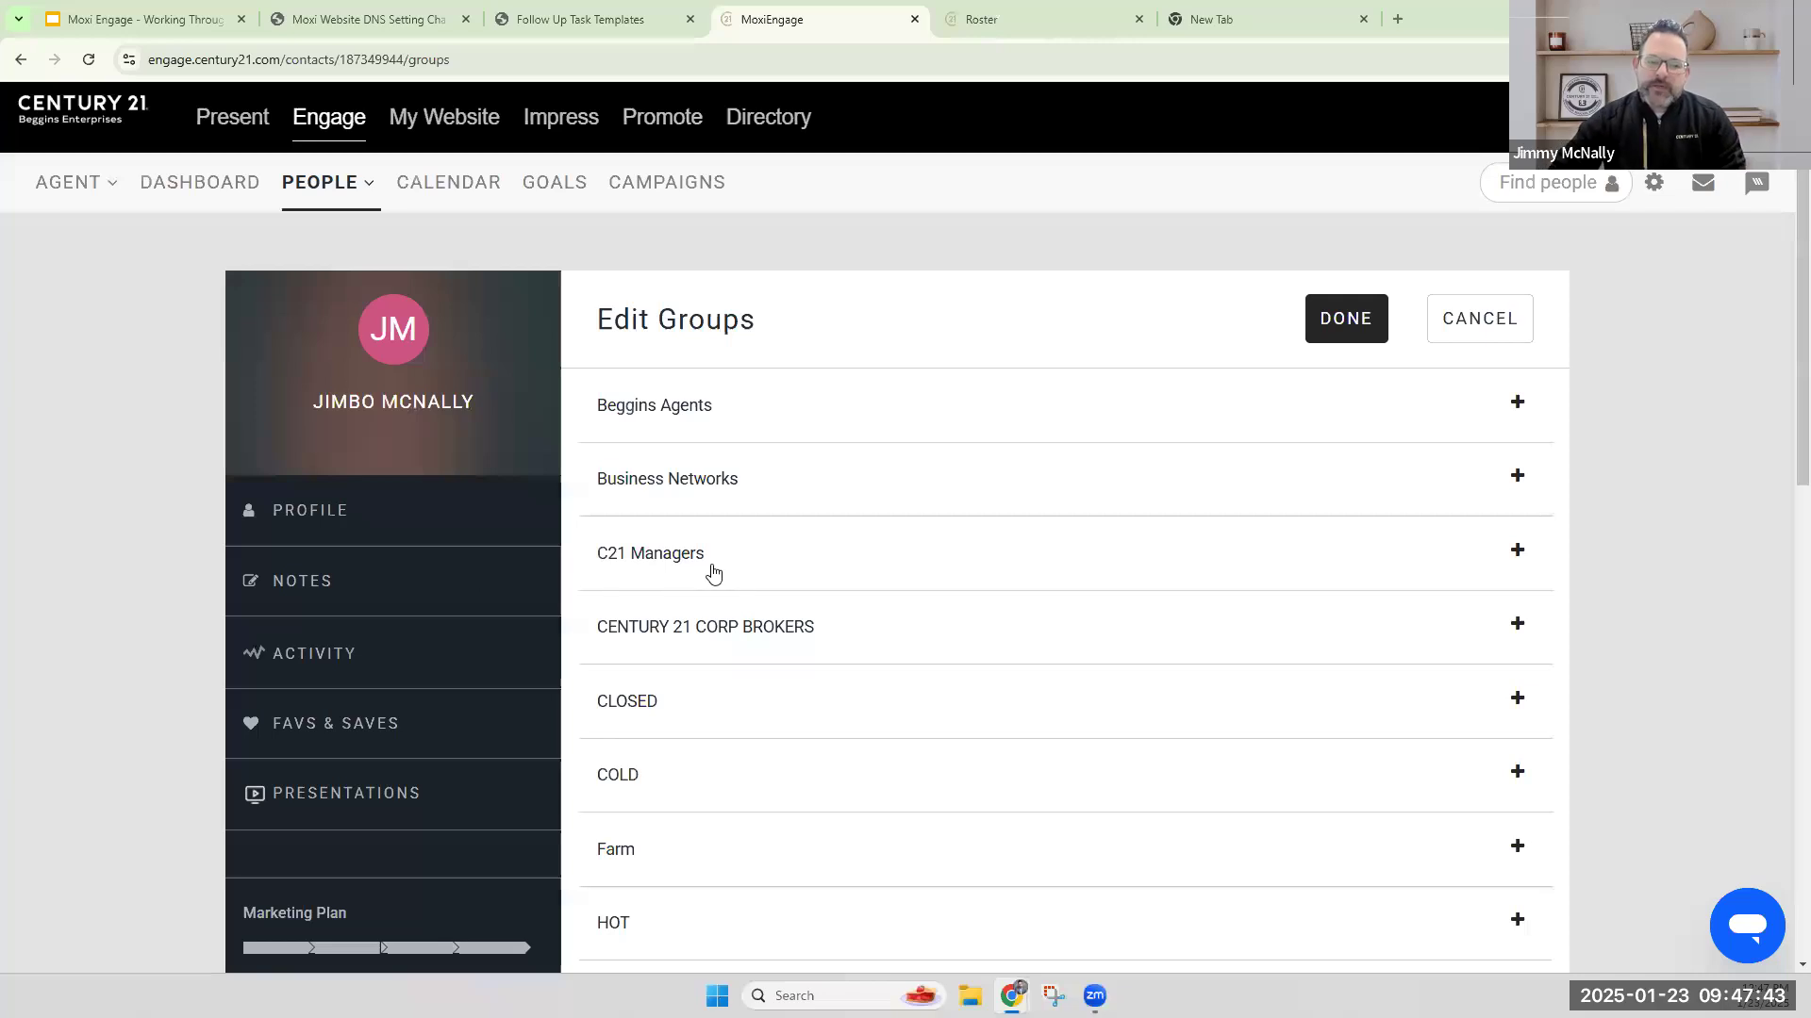
scroll(820, 589, "down", 6)
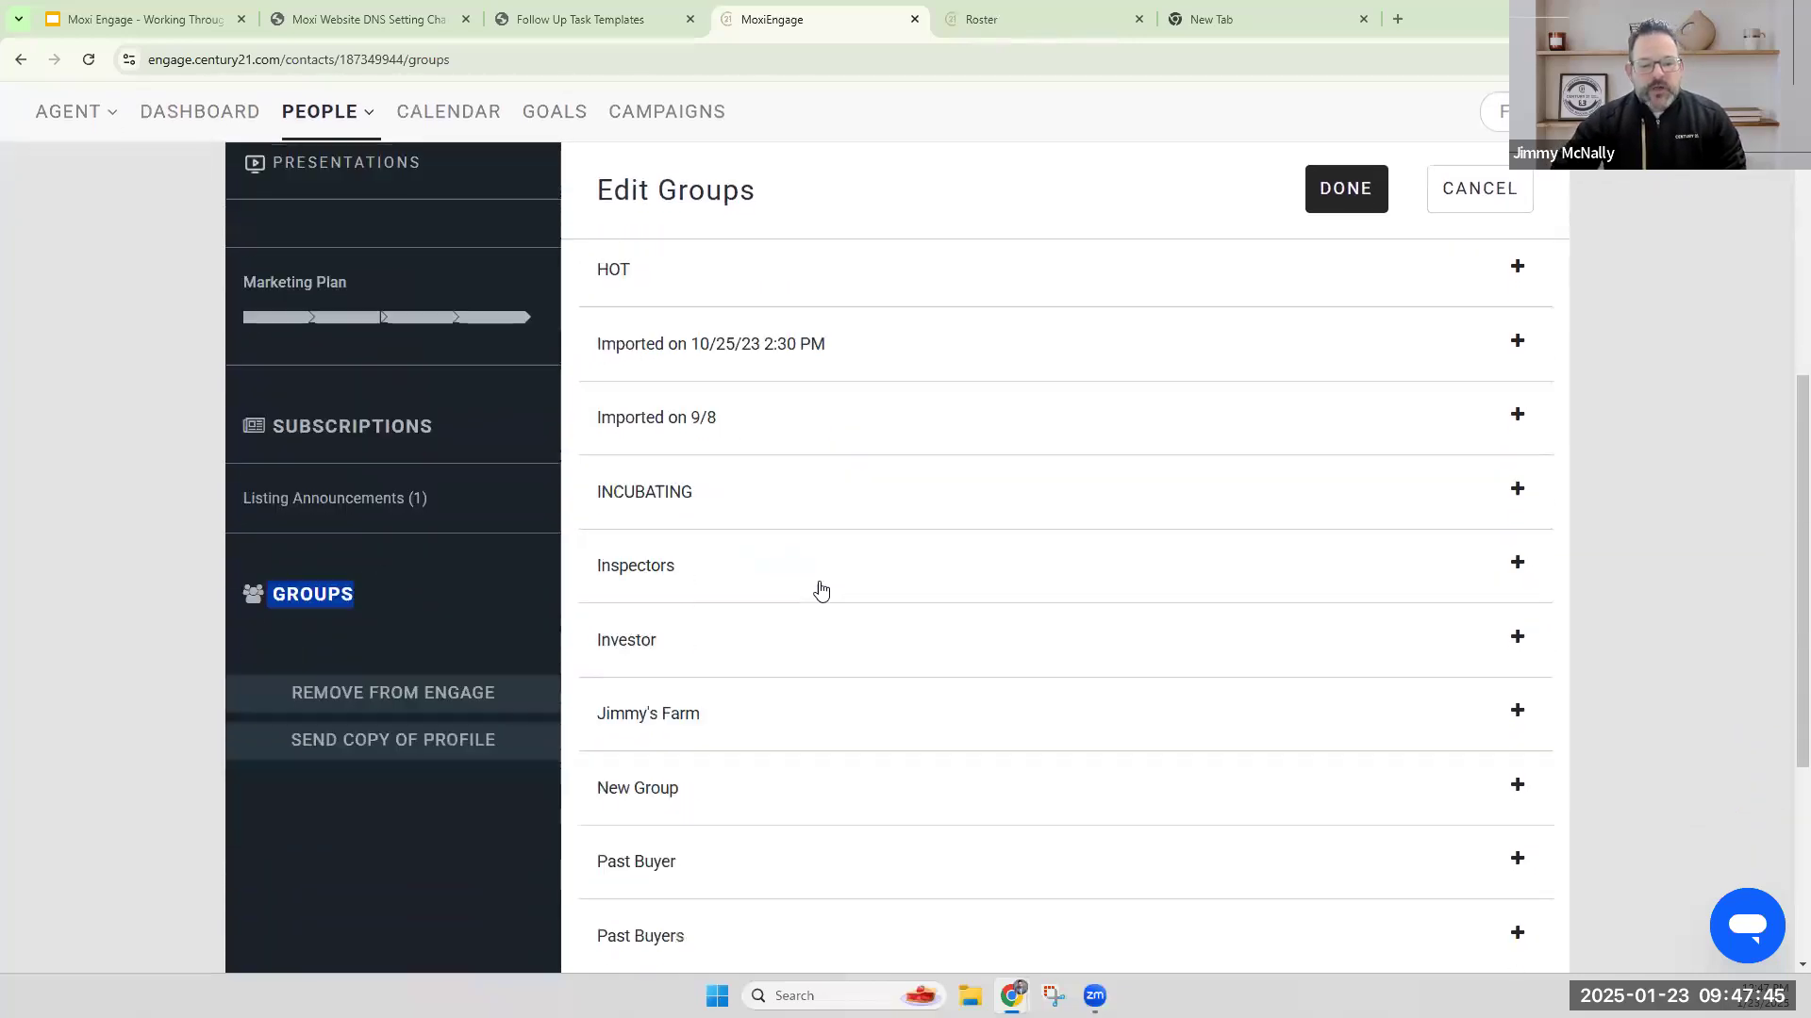
scroll(801, 588, "down", 5)
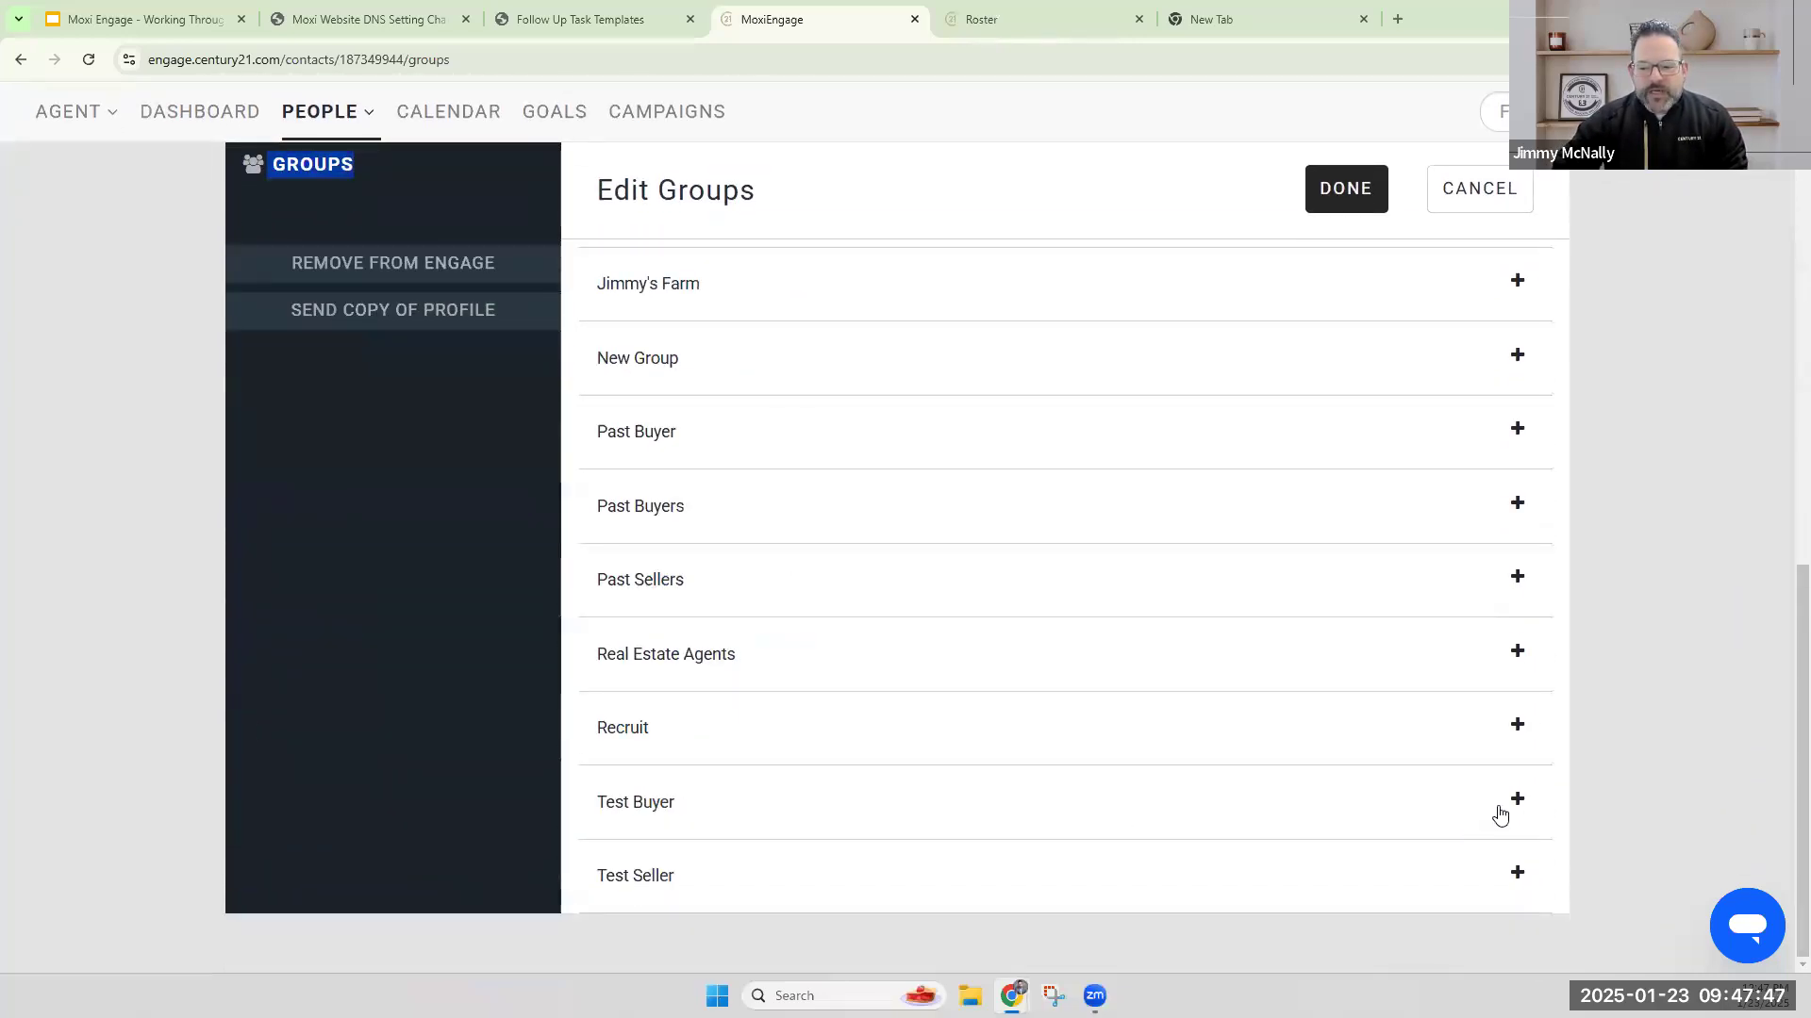
left_click(1515, 803)
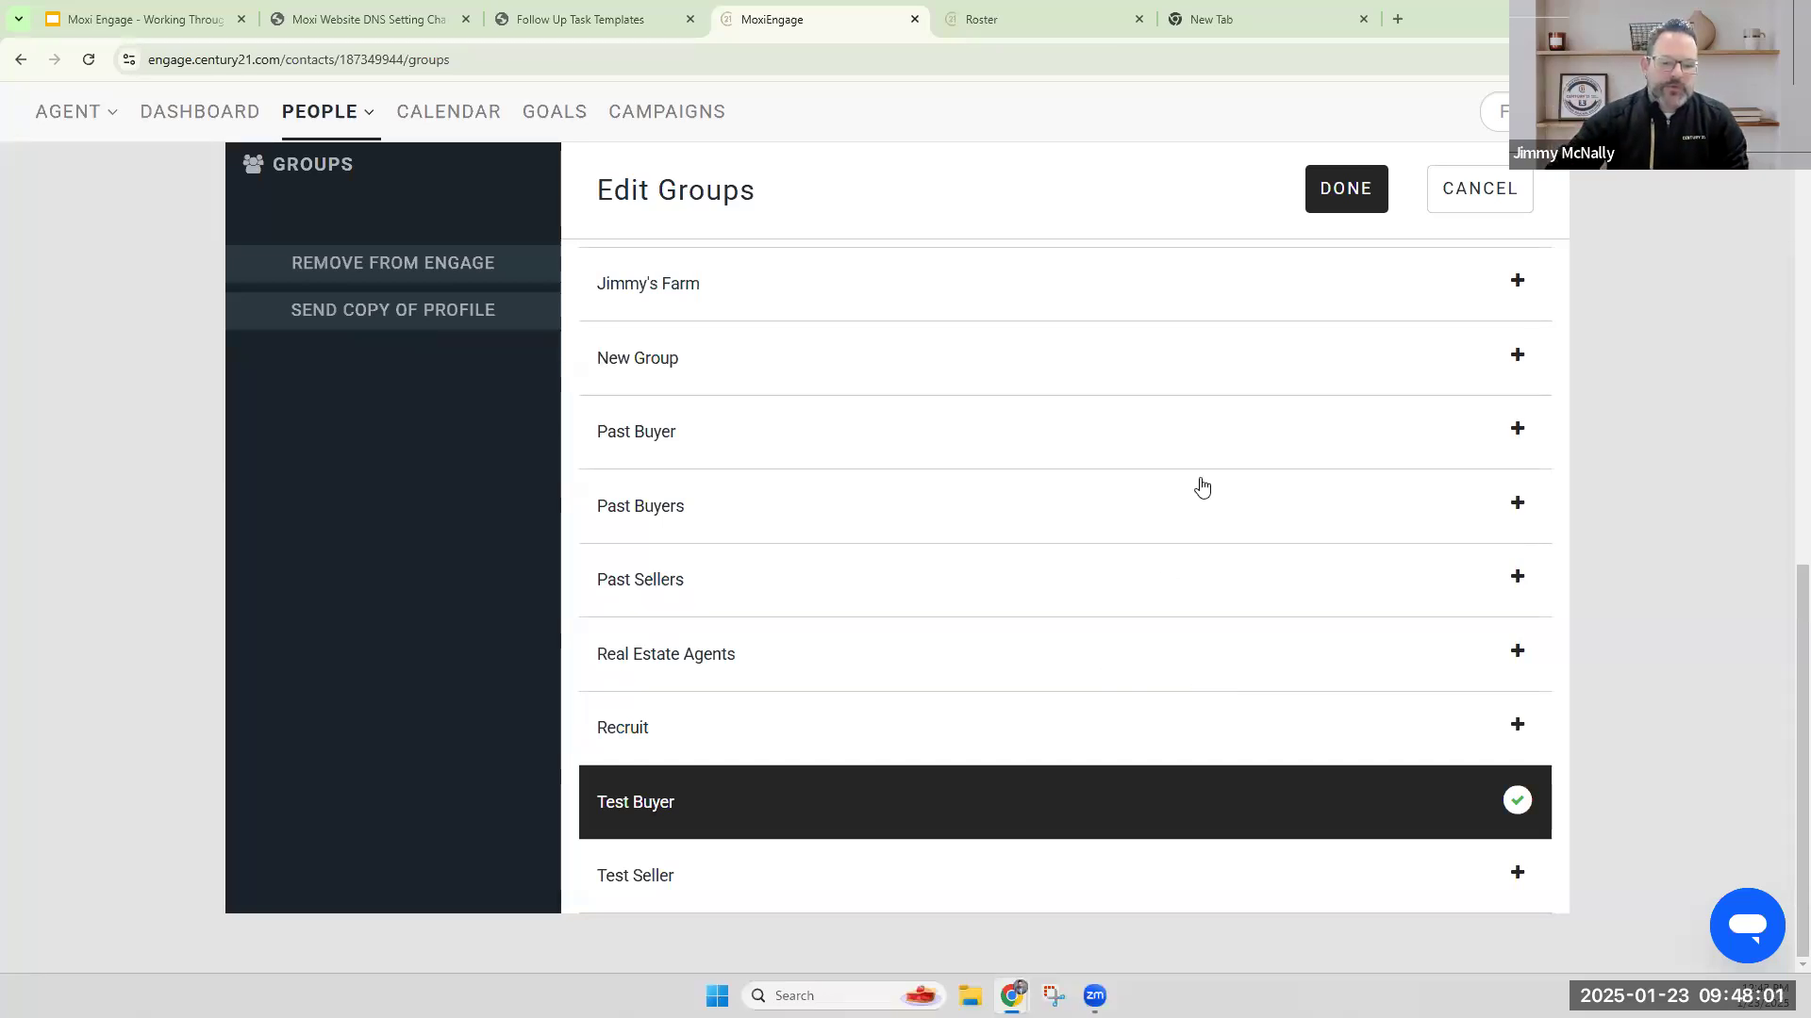
left_click(1348, 195)
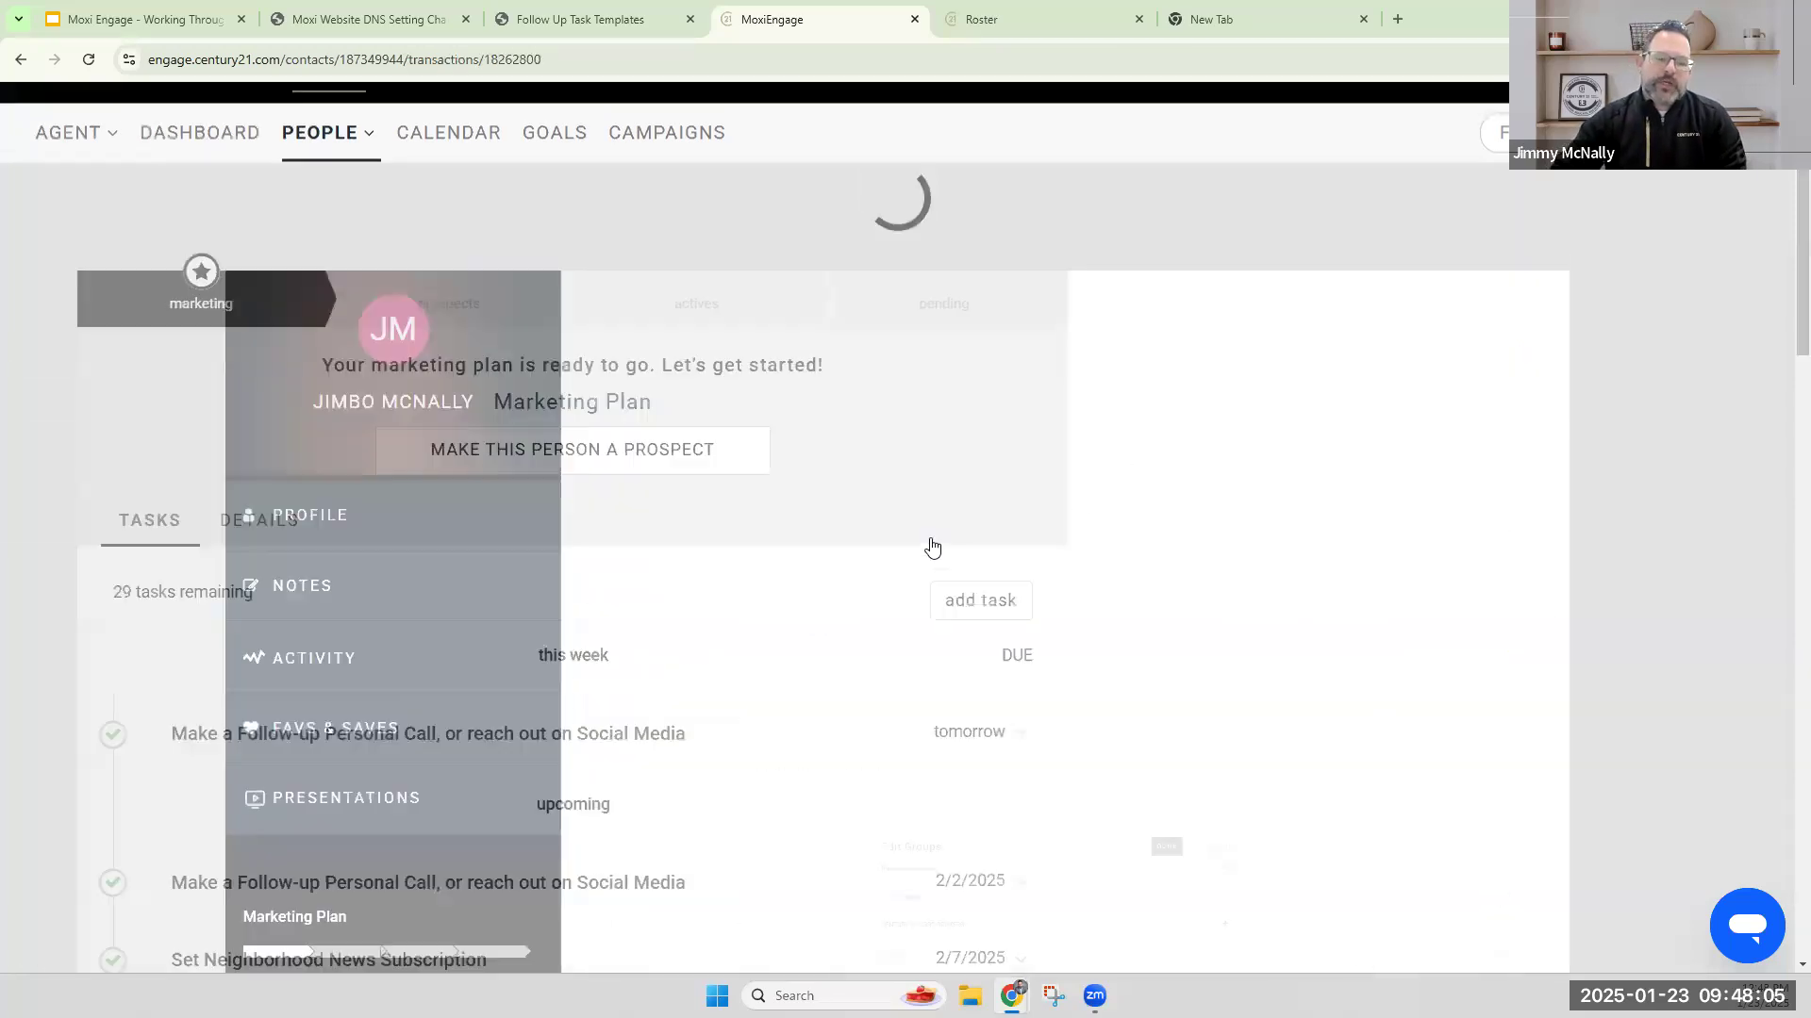
scroll(456, 660, "down", 7)
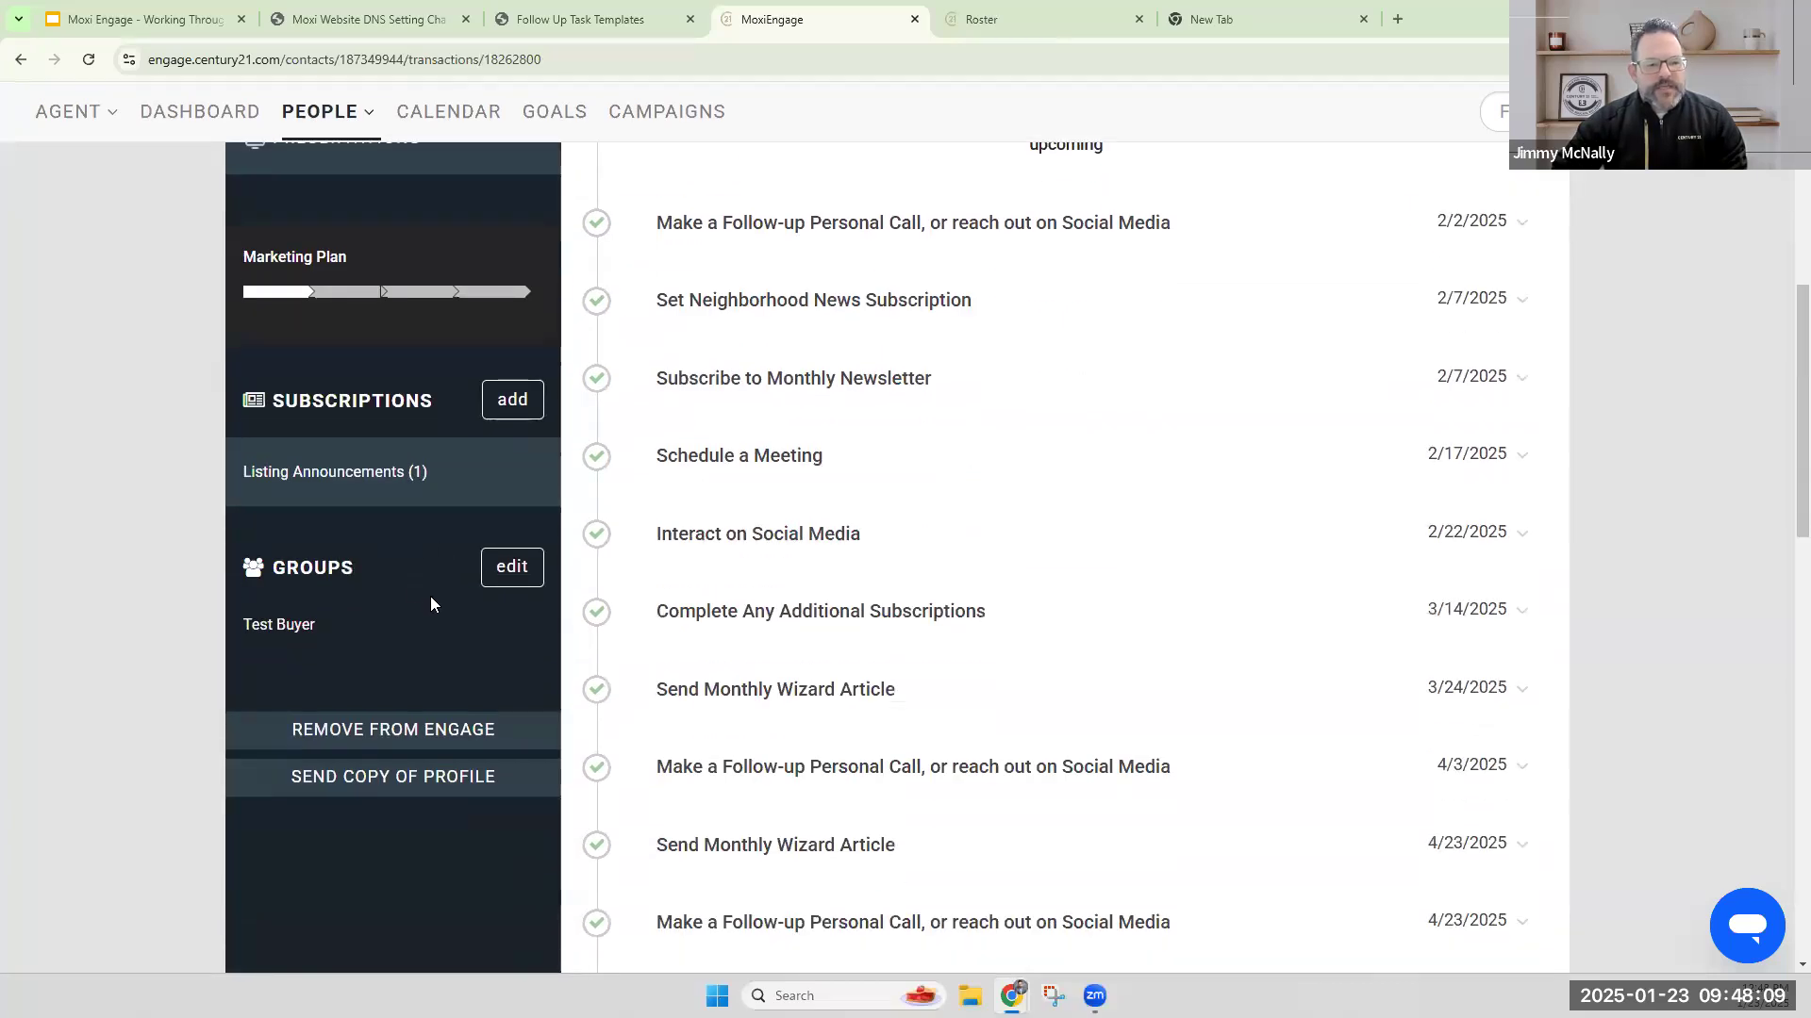
Leave the contact's marketing plan and go to the My People list.
scroll(430, 596, "up", 5)
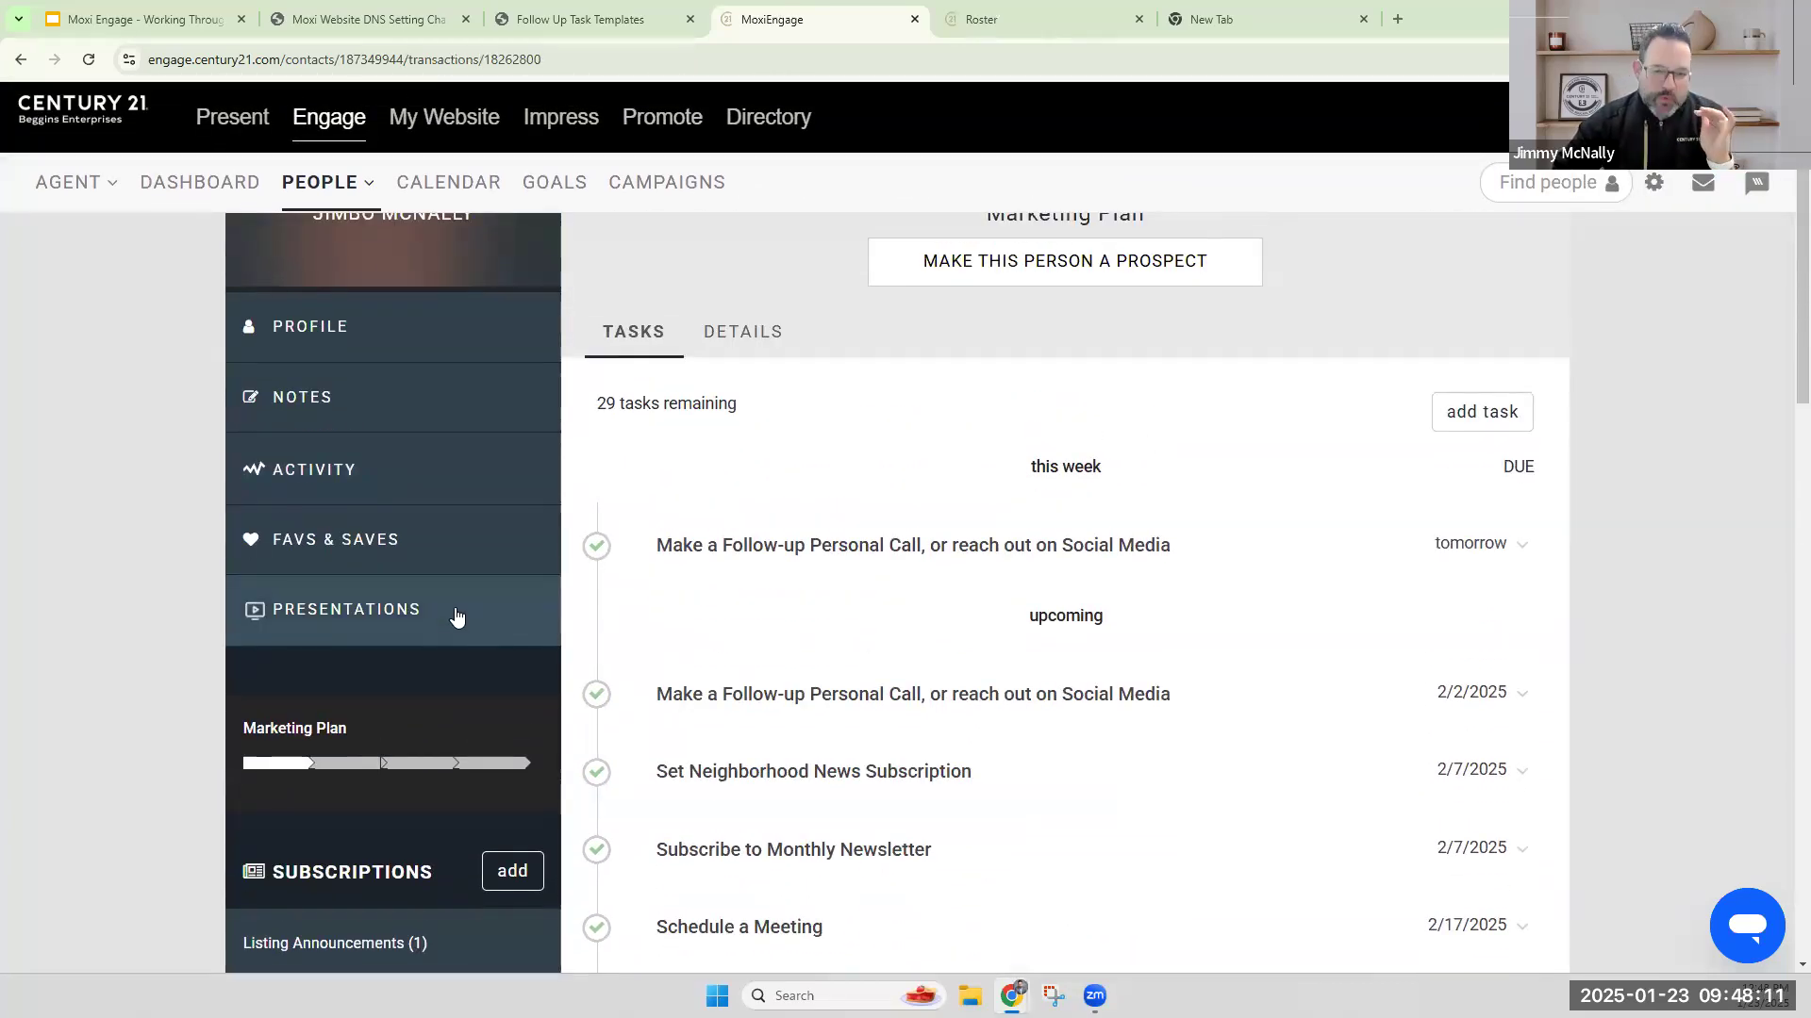
scroll(456, 618, "up", 2)
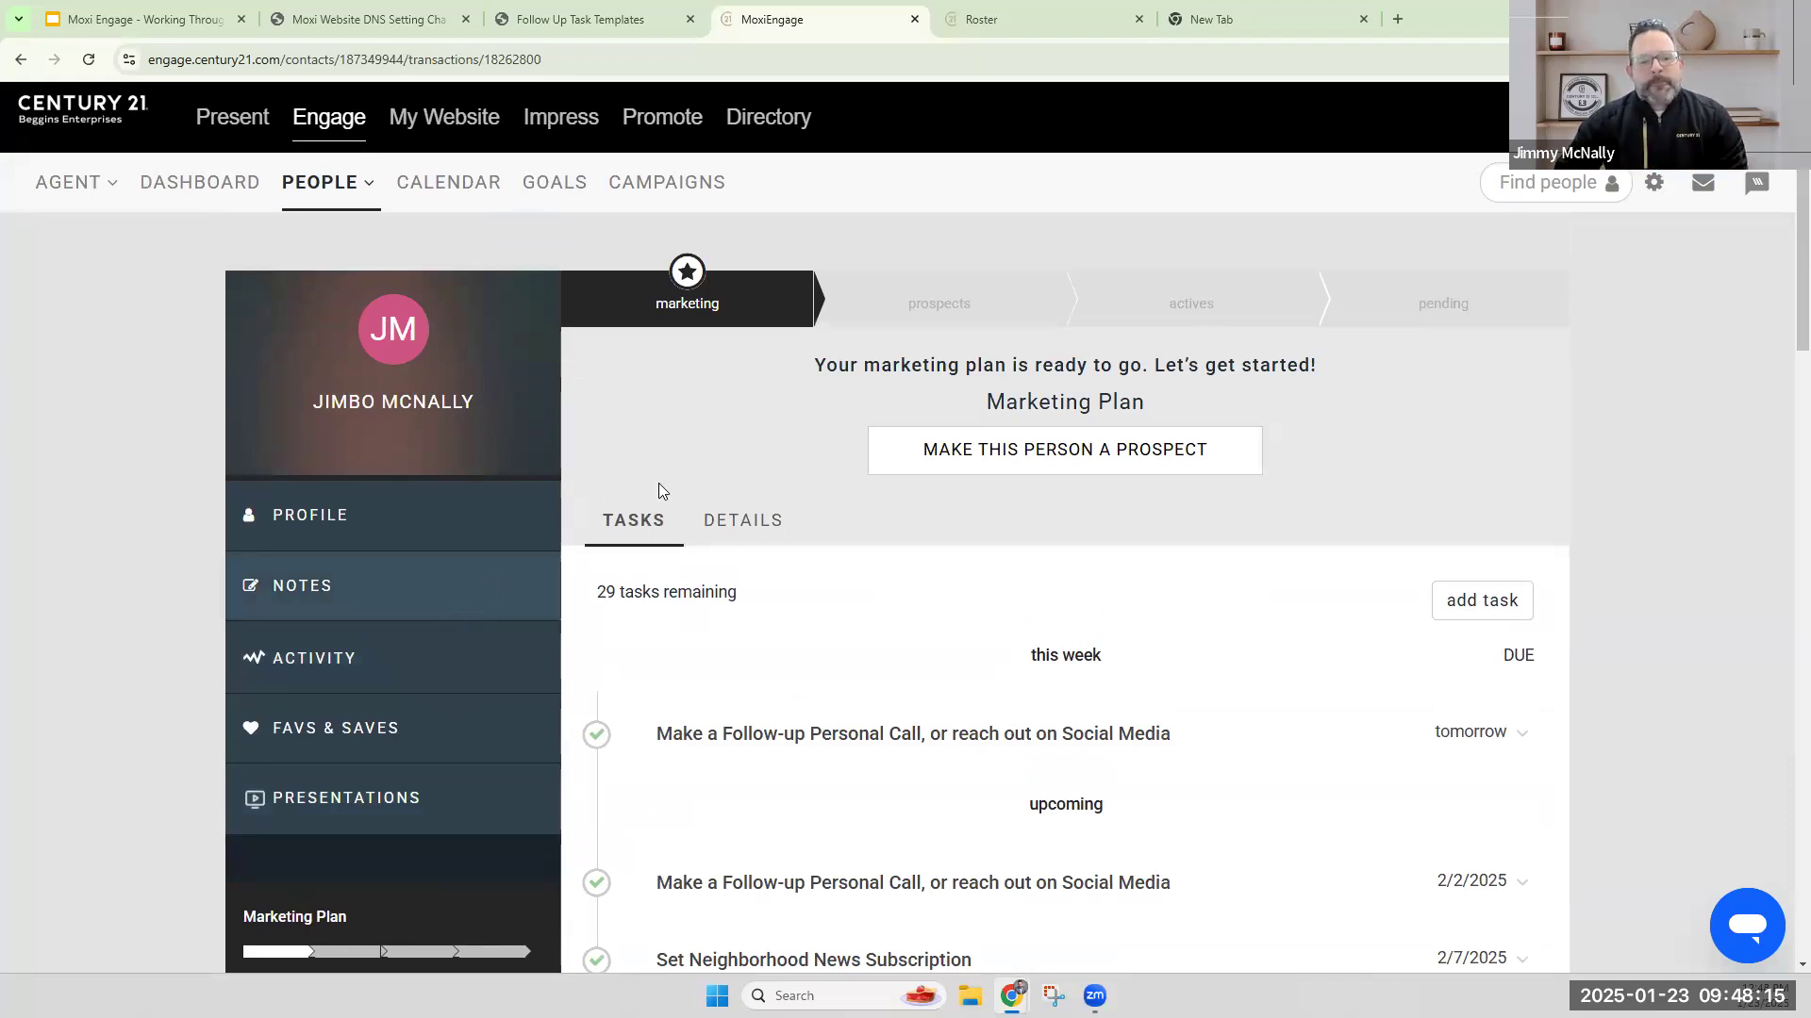
mouse_move(325, 187)
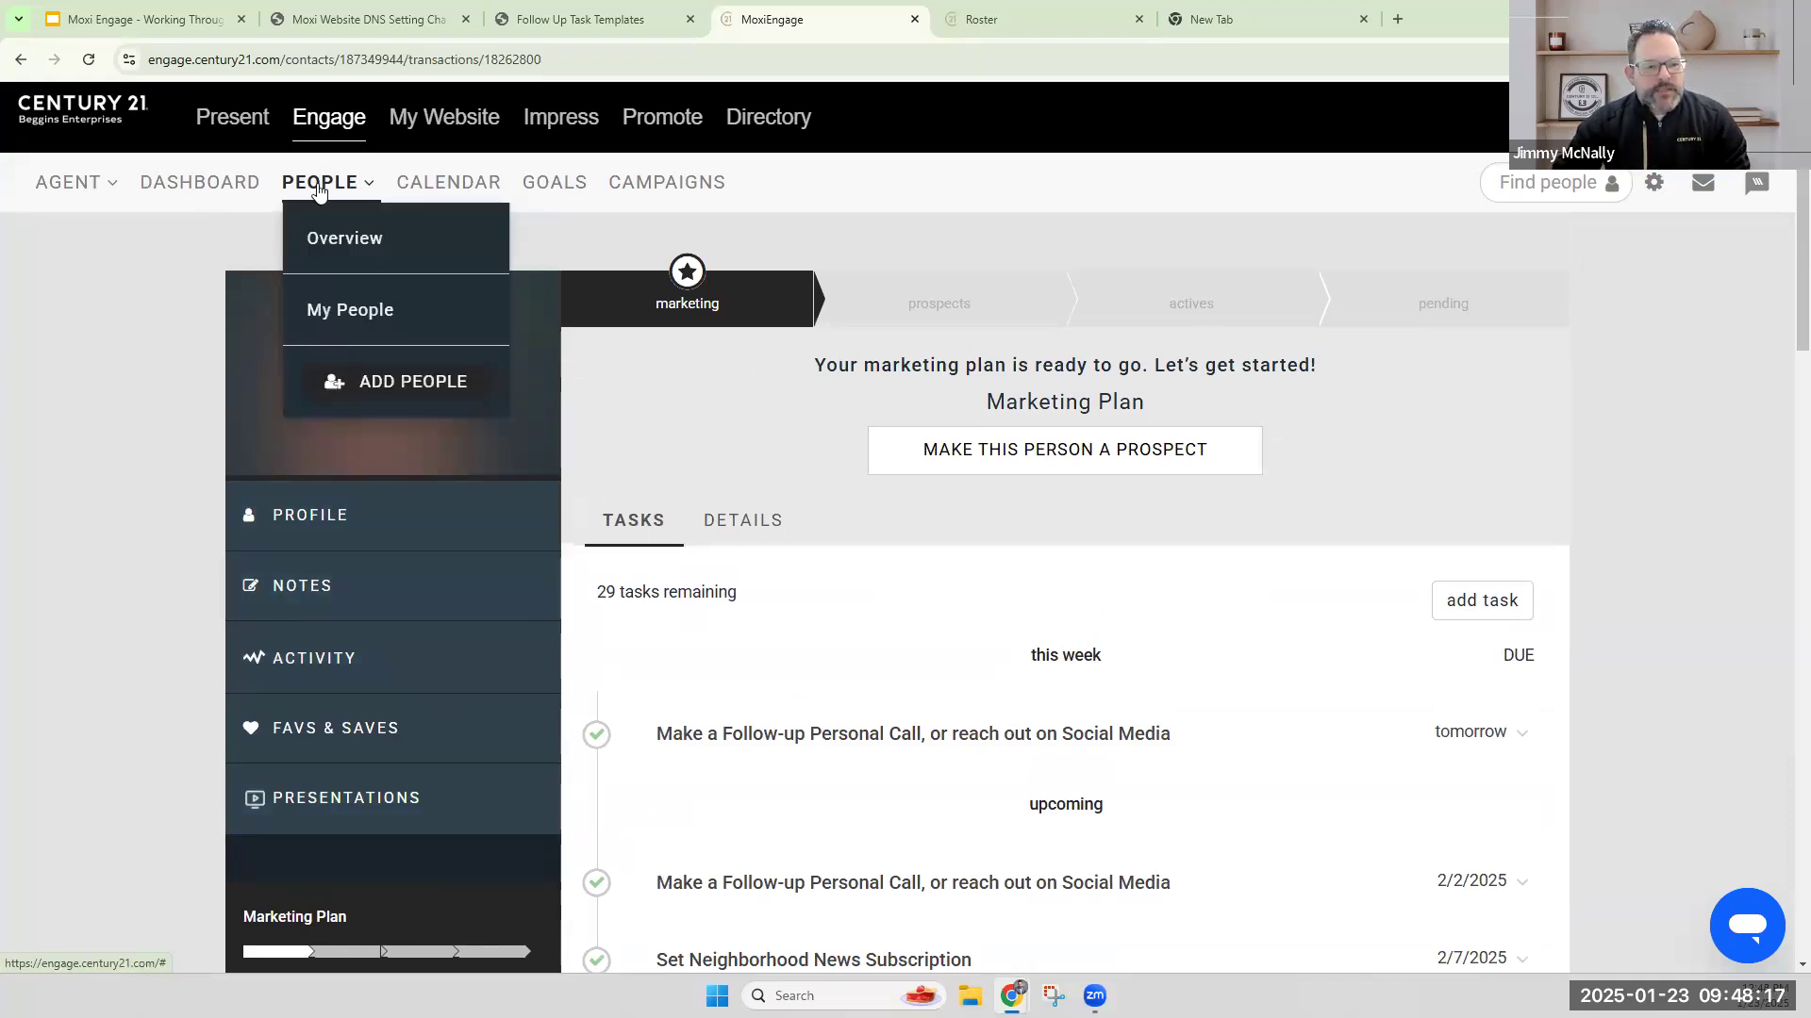
left_click(350, 311)
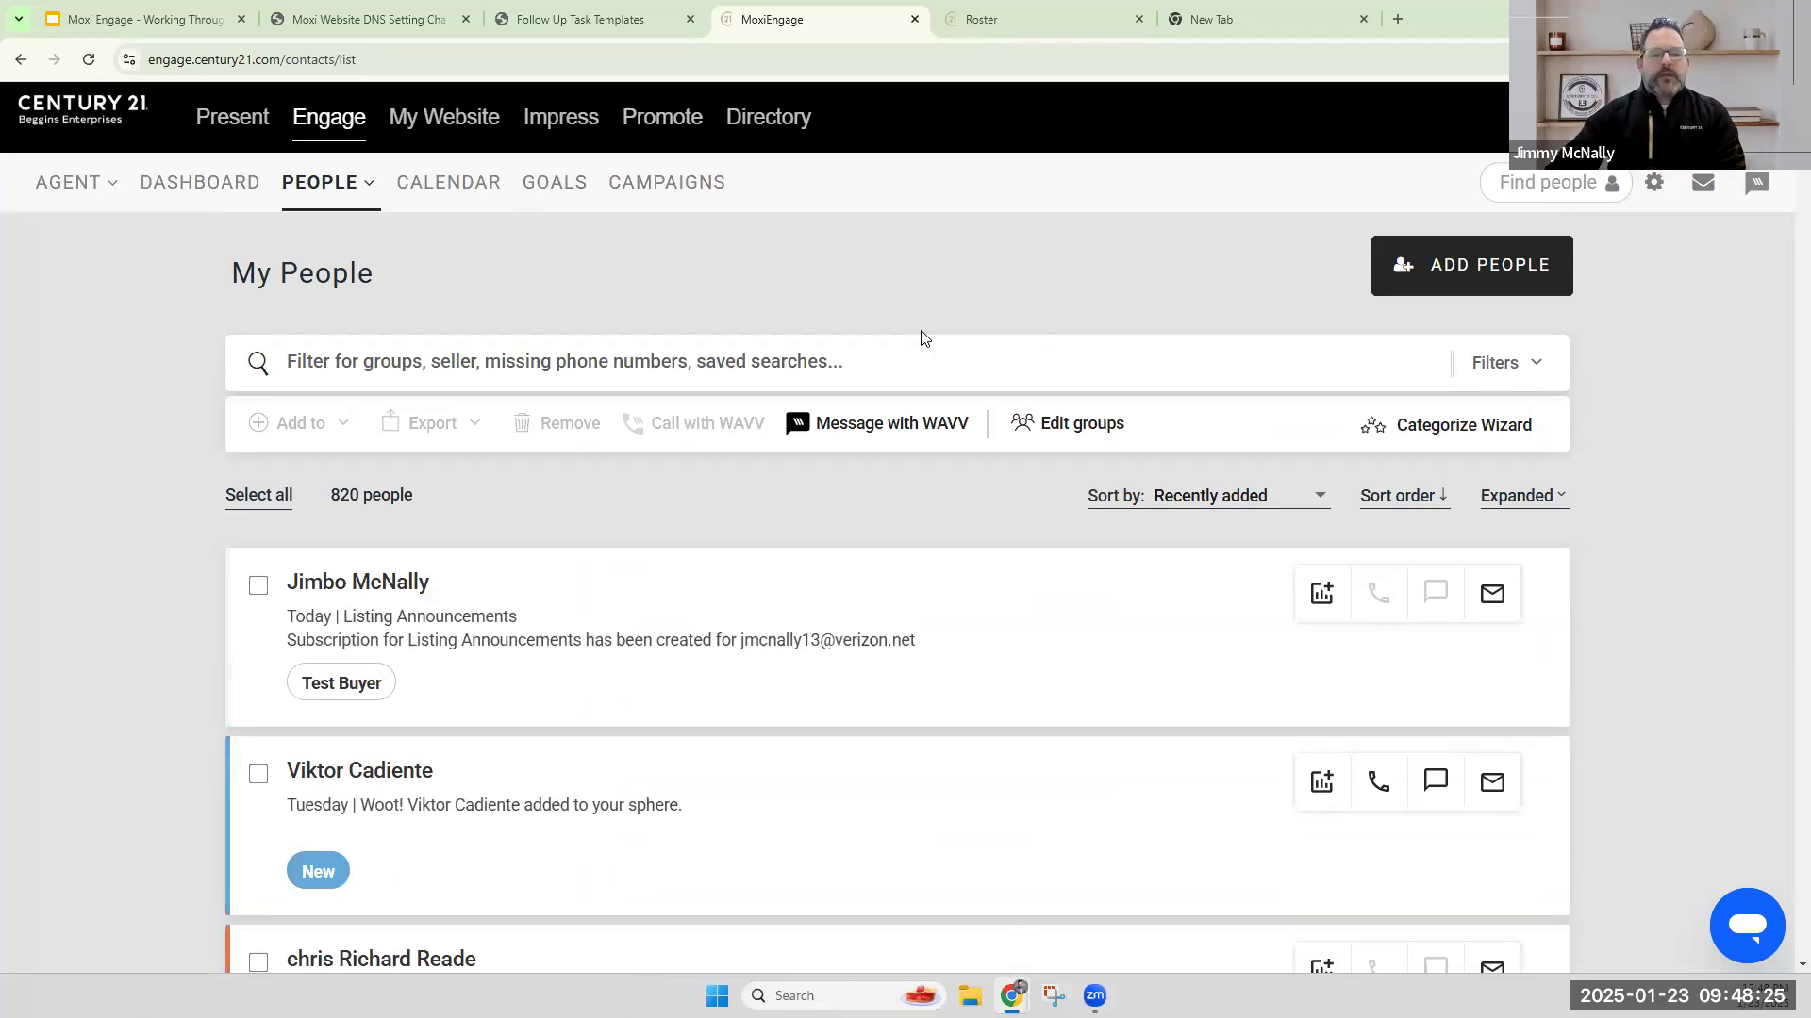
View the new contact's record from the My People list and return to the list.
left_click_drag(432, 584, 291, 592)
left_click(337, 577)
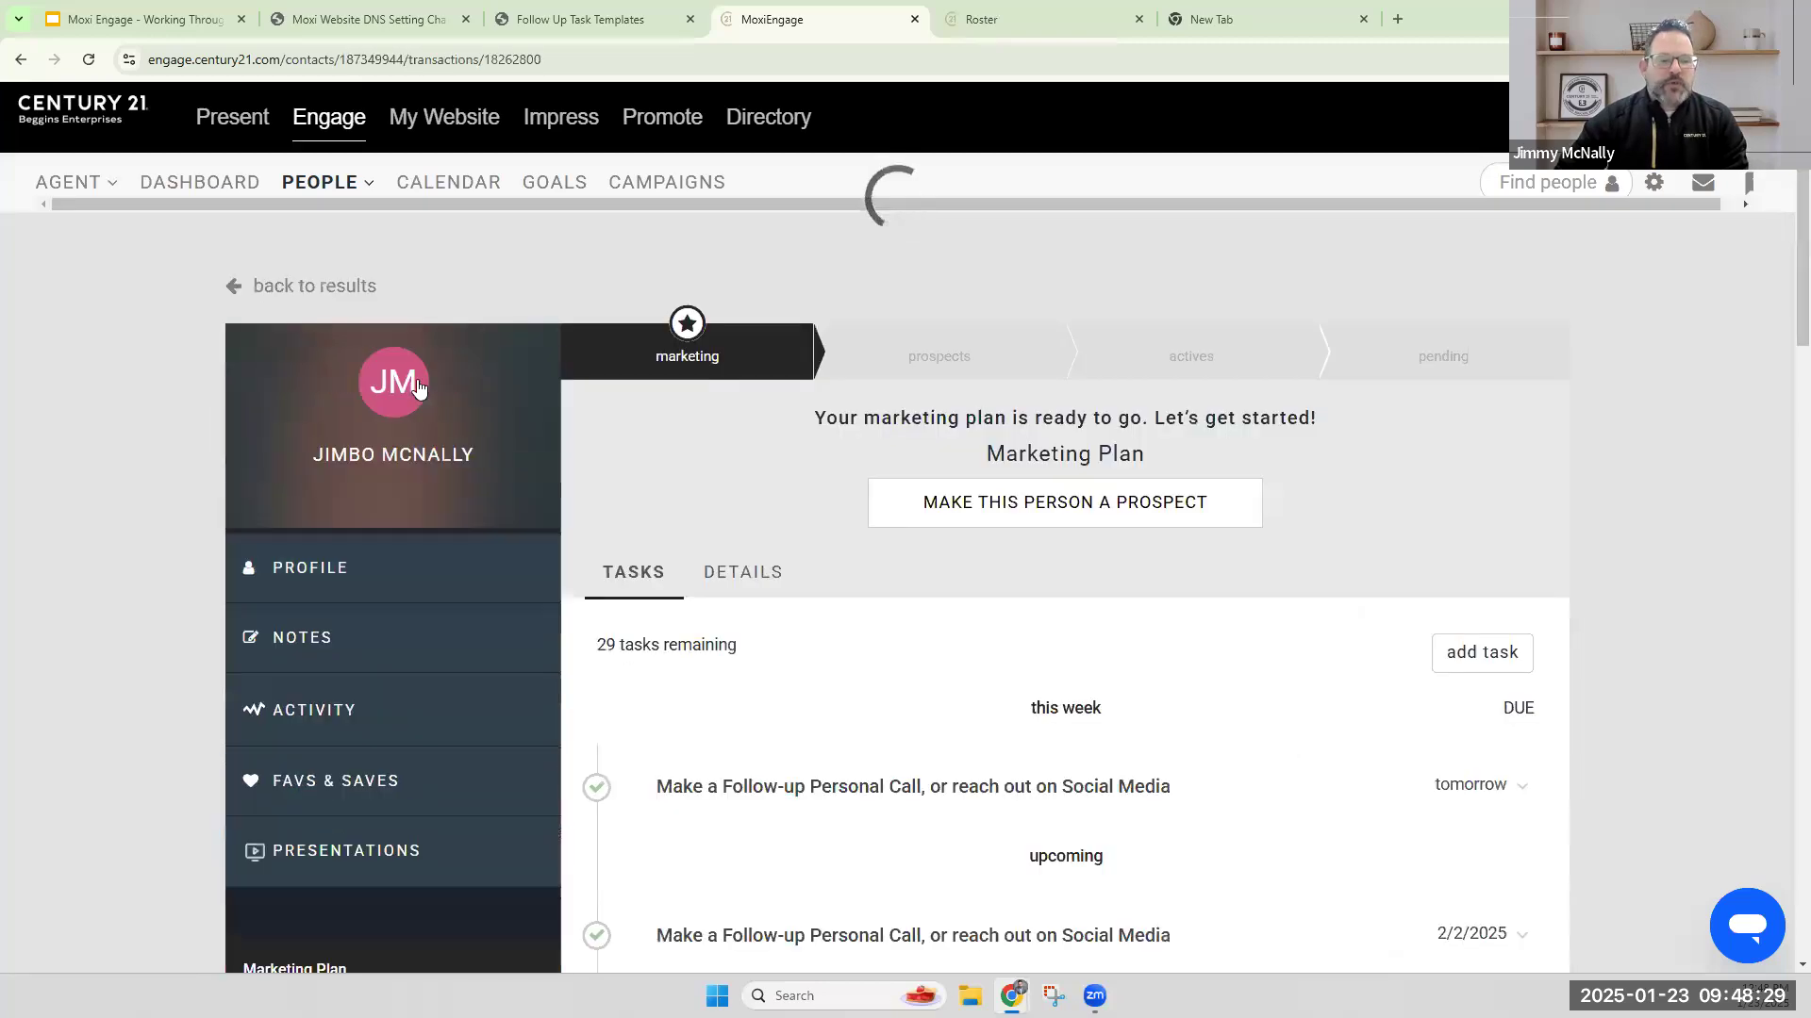
left_click(21, 59)
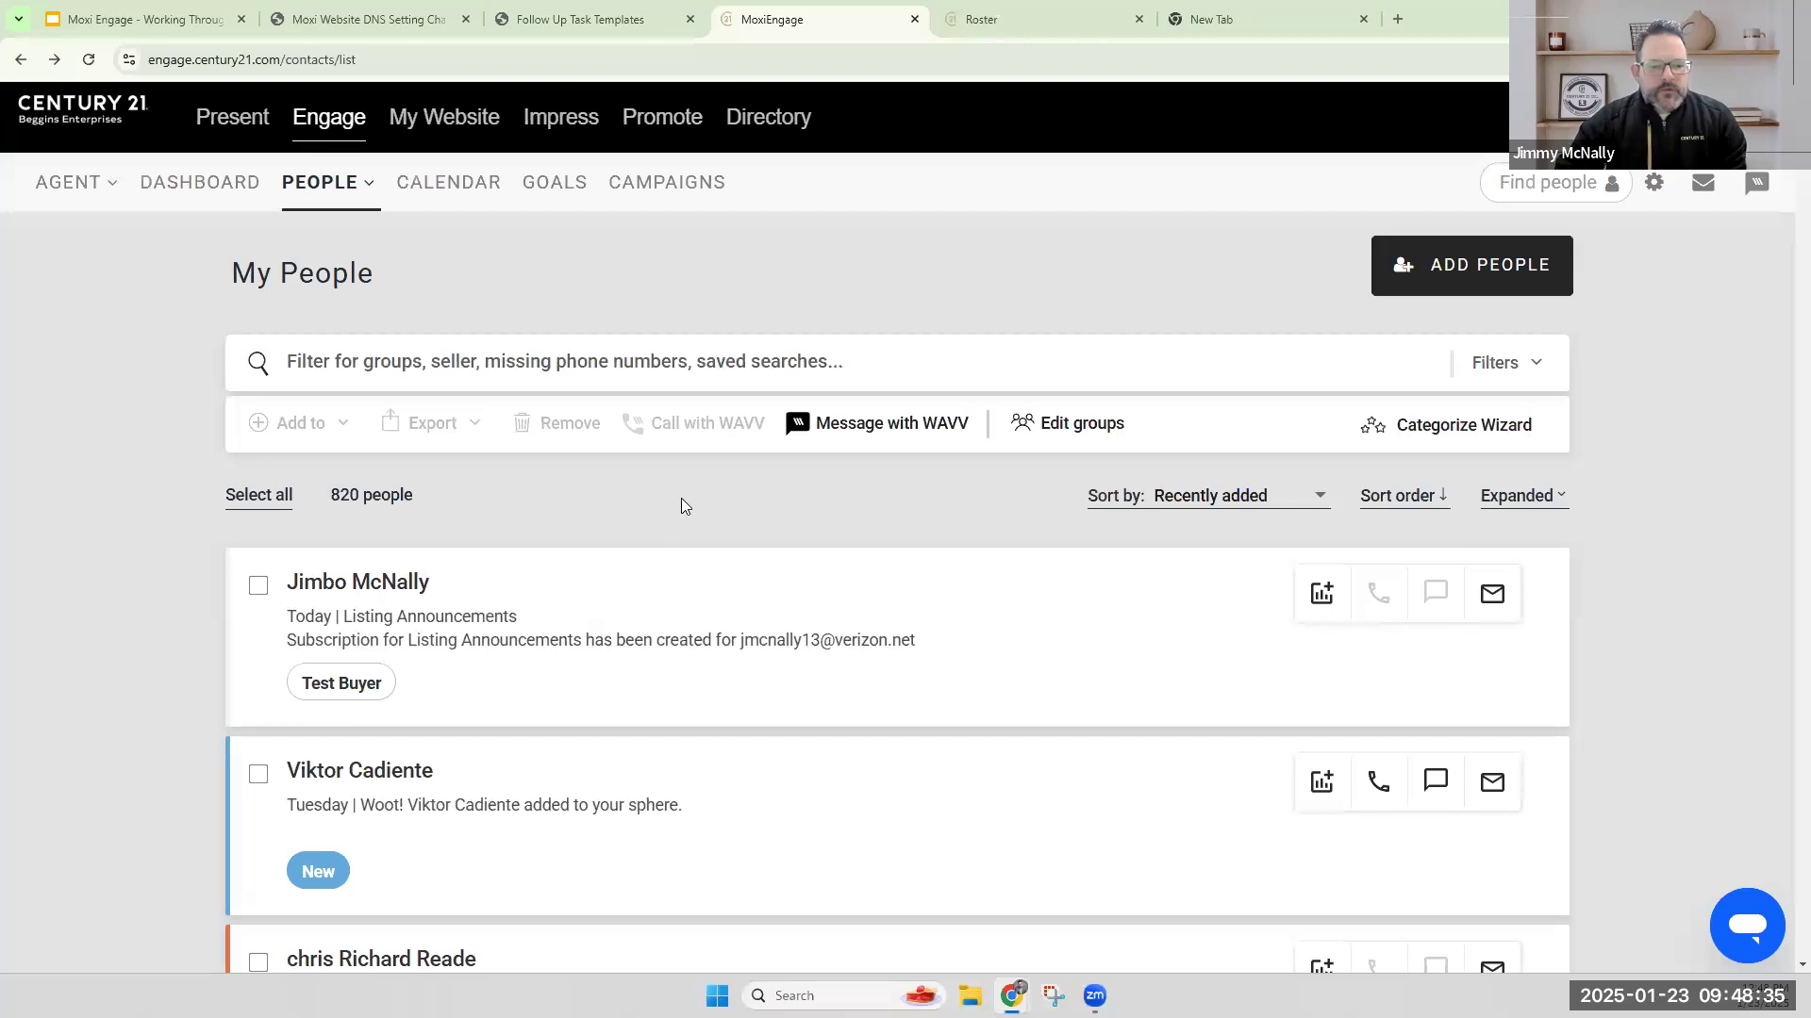
Examine the sorting options for the My People list without changing the current order.
left_click_drag(1085, 496, 1193, 519)
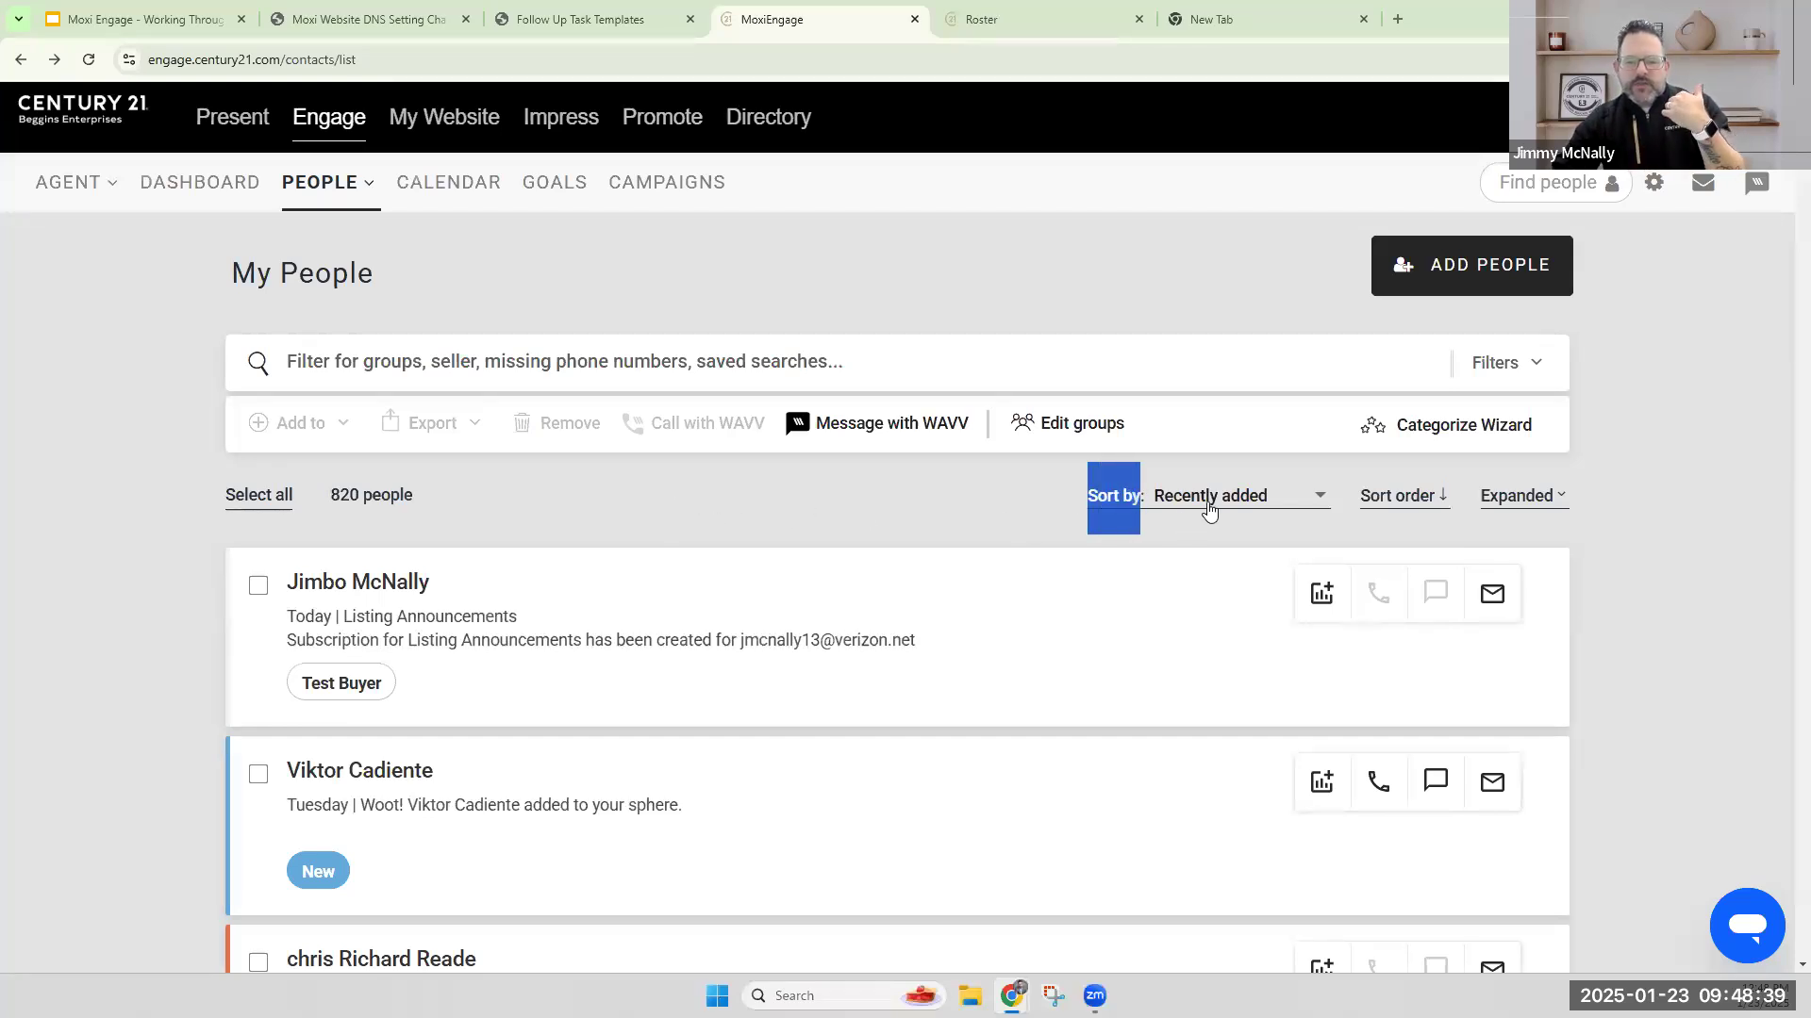
left_click(1220, 498)
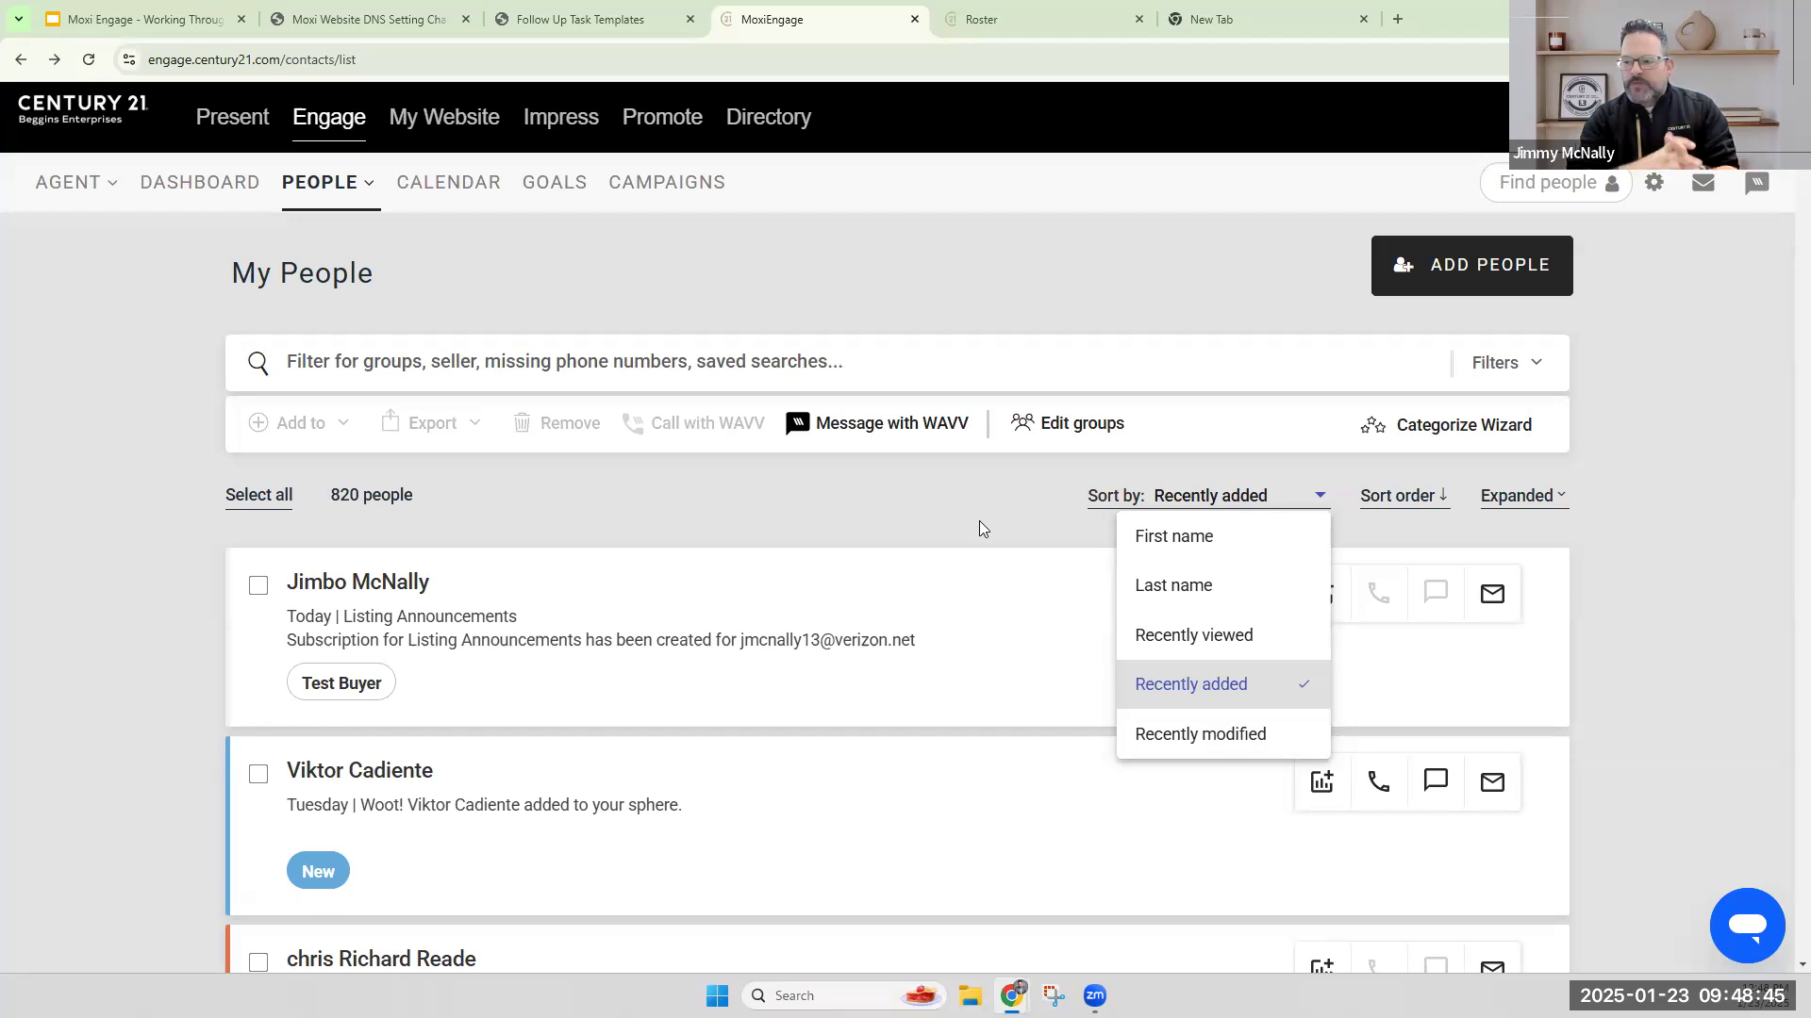
left_click(937, 515)
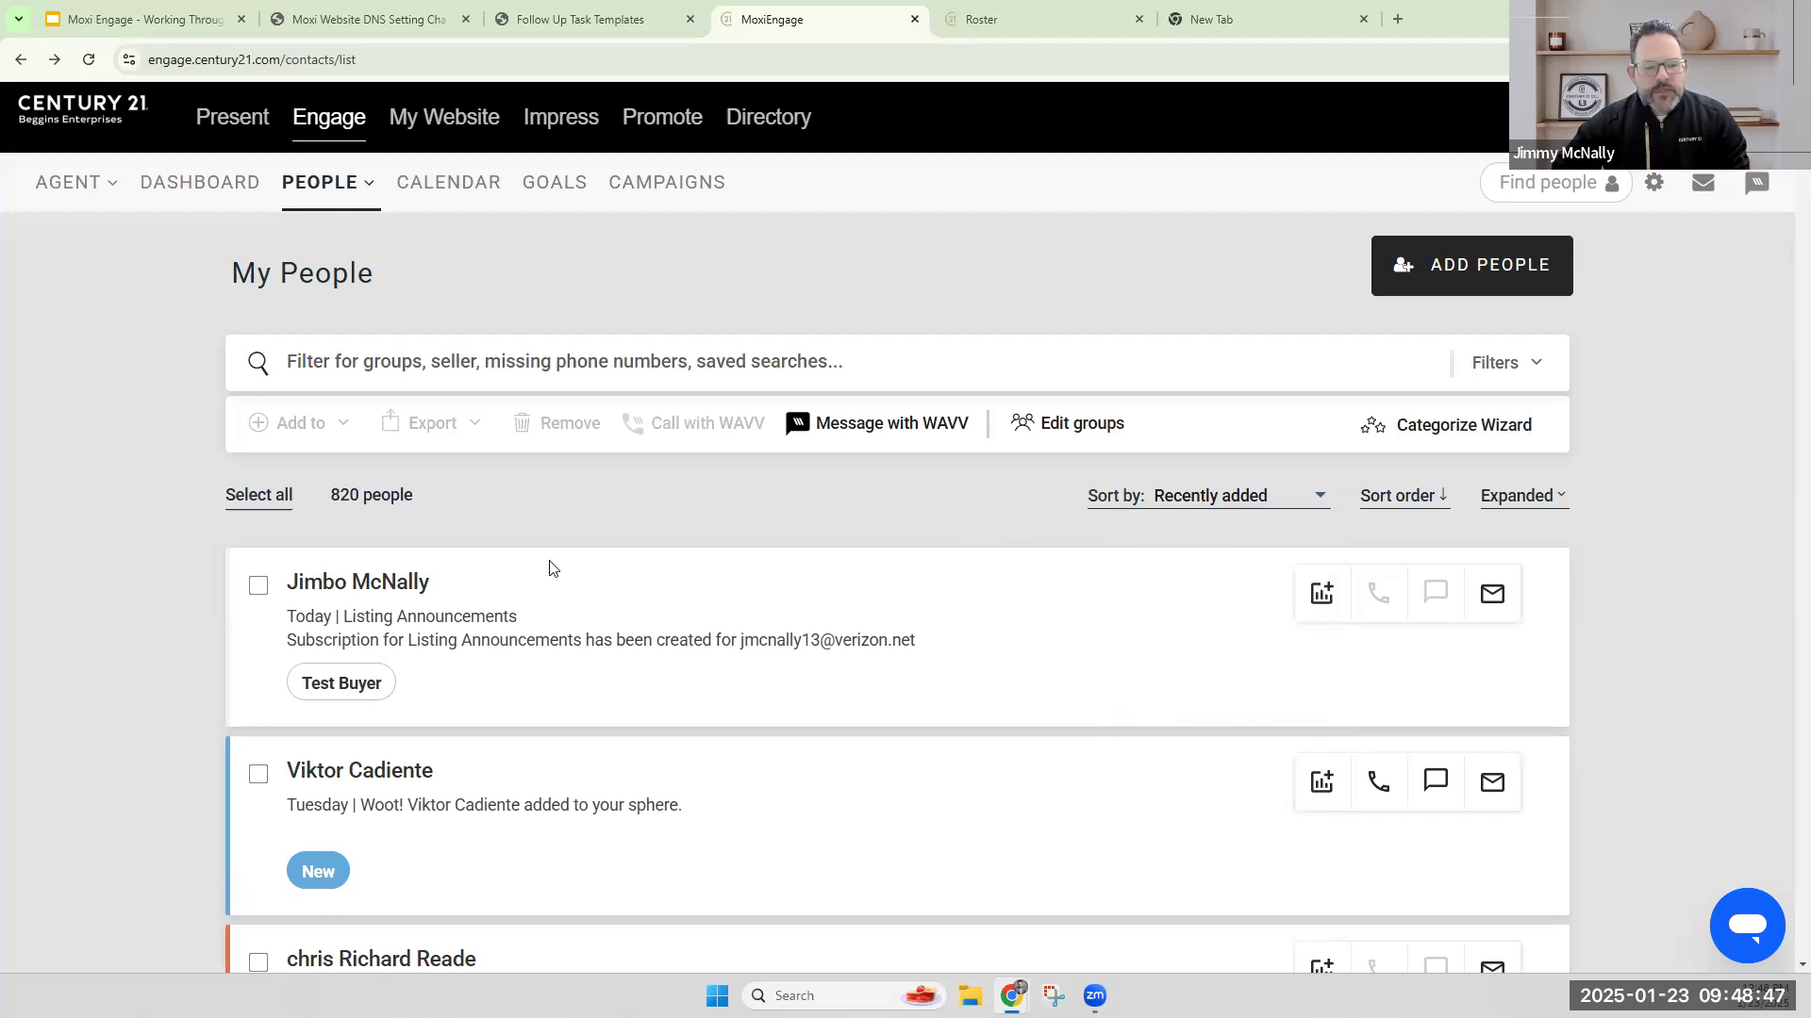
Select the new contact in the list and add them to the 2025 Holiday Campaign.
left_click(260, 594)
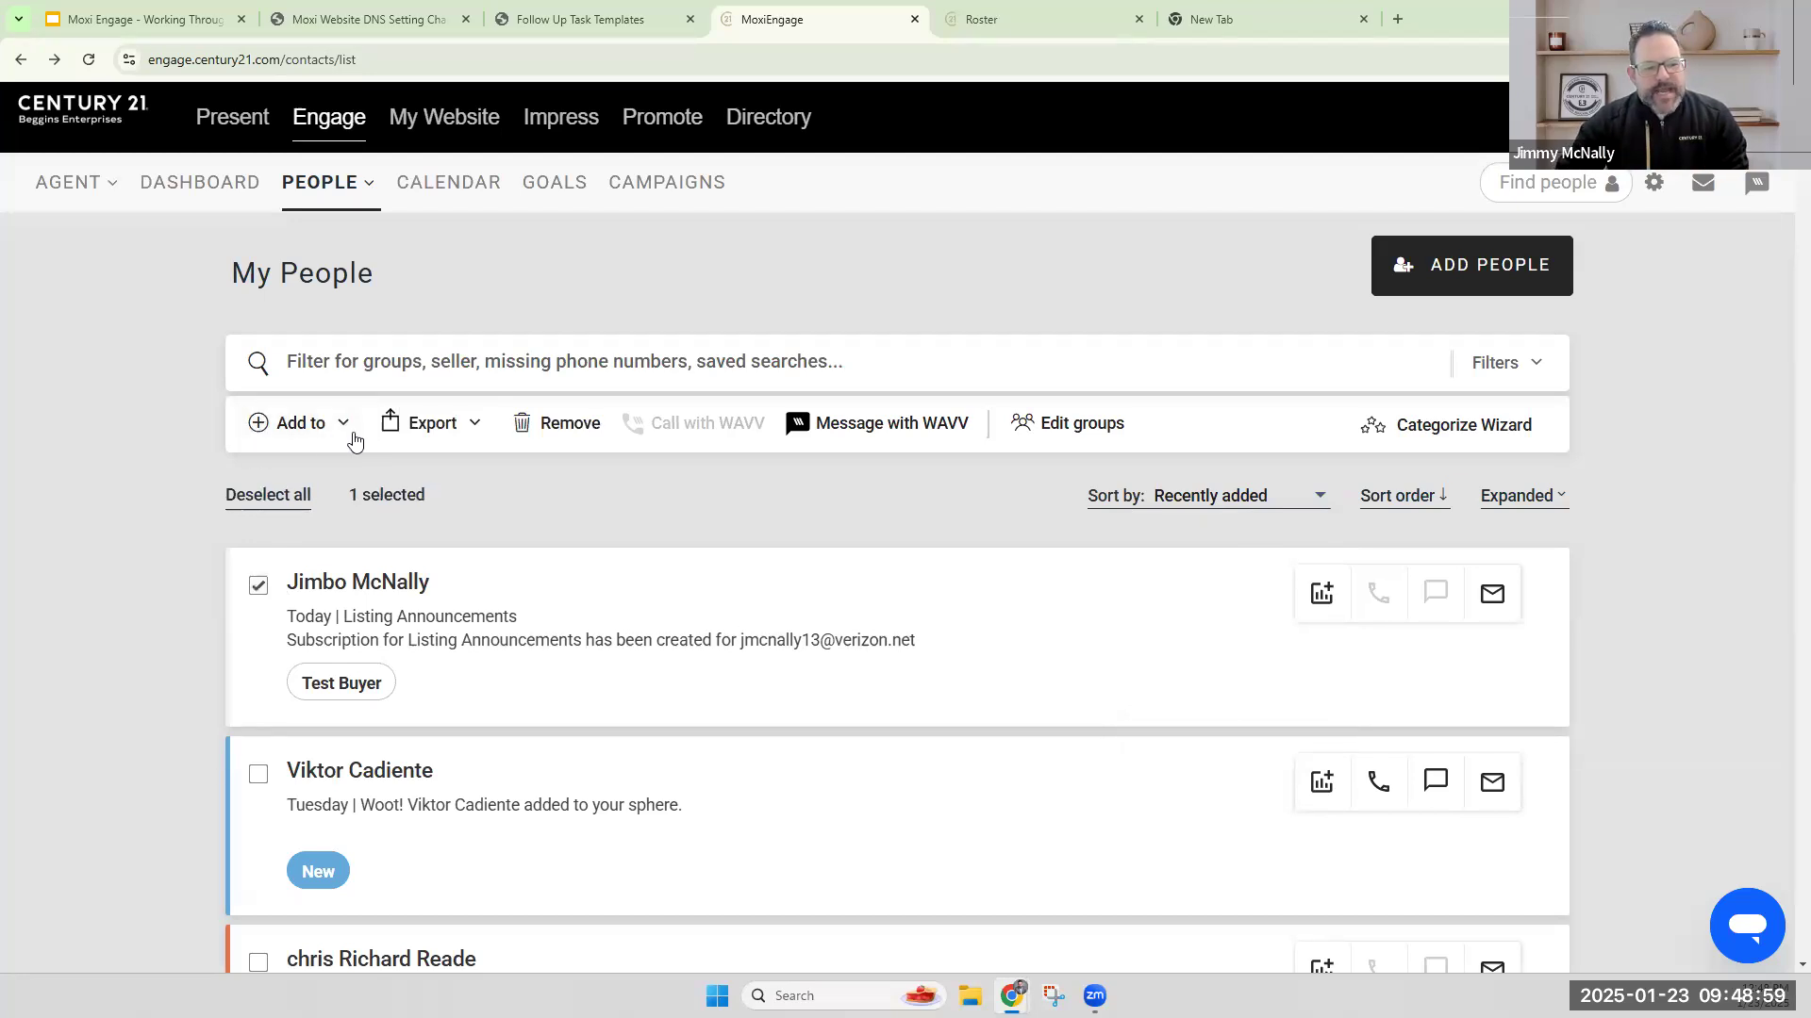
left_click(298, 424)
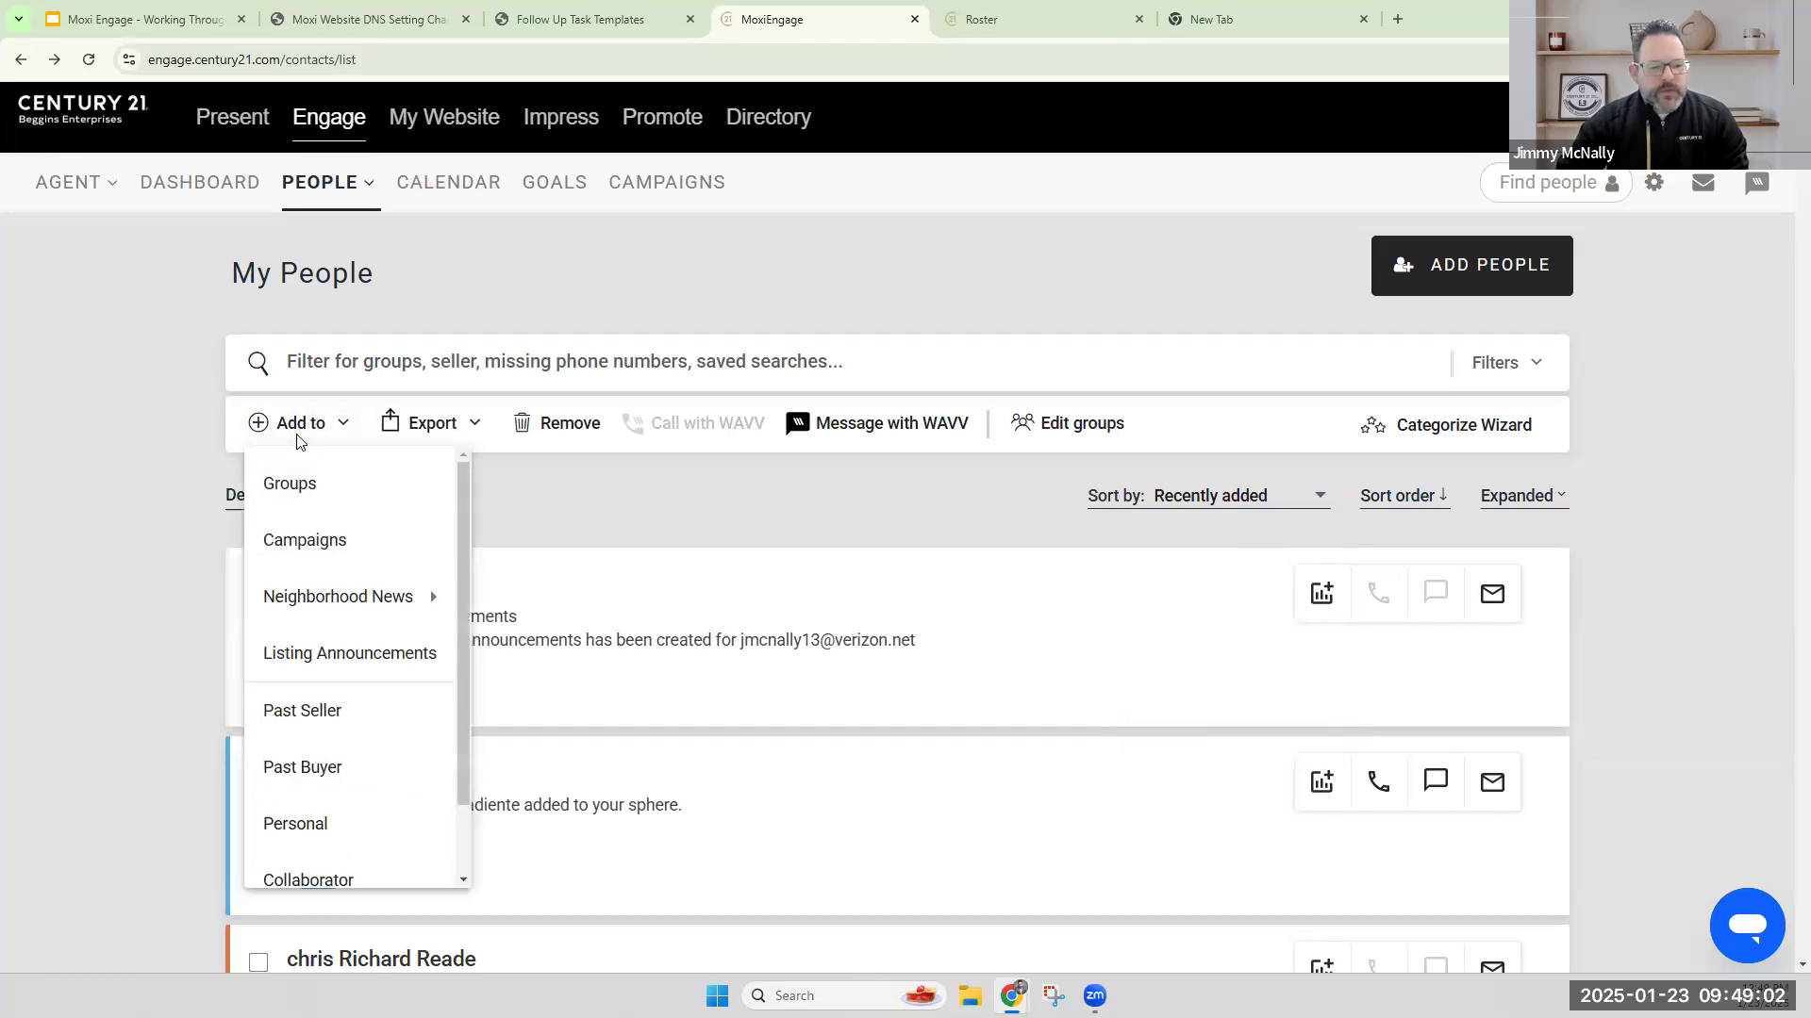
left_click(319, 543)
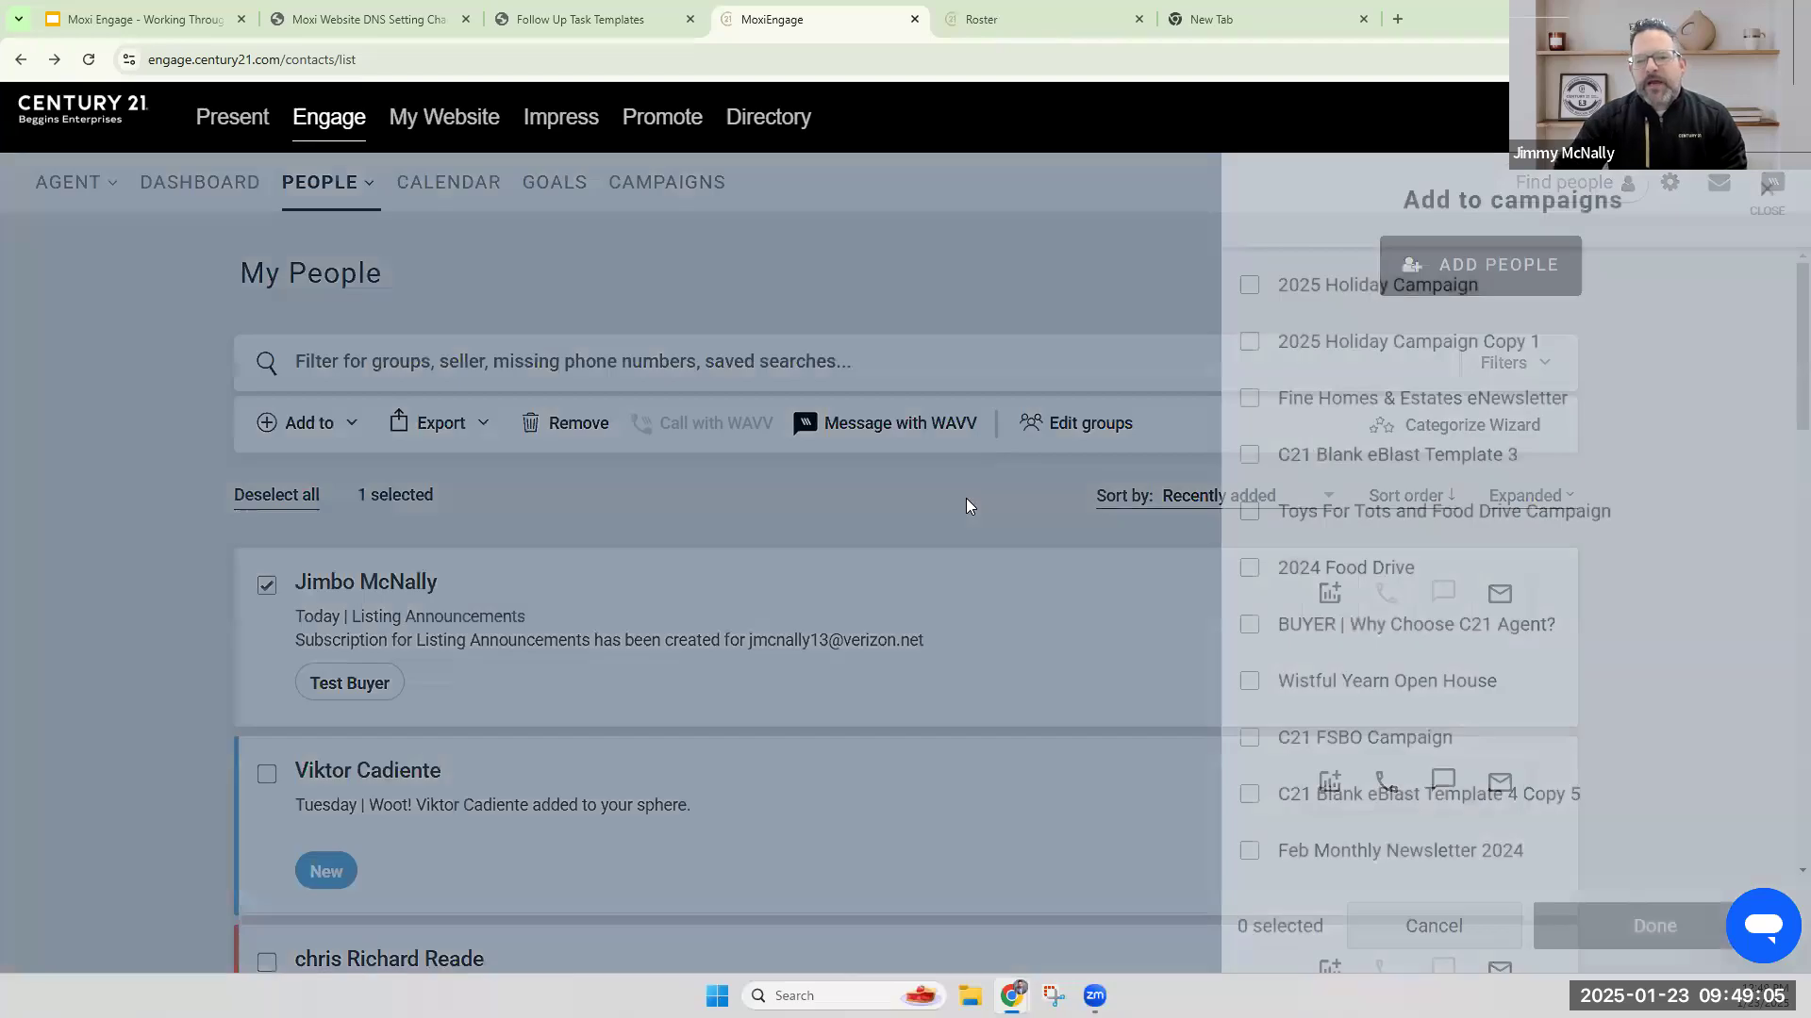
left_click_drag(1476, 288, 1253, 295)
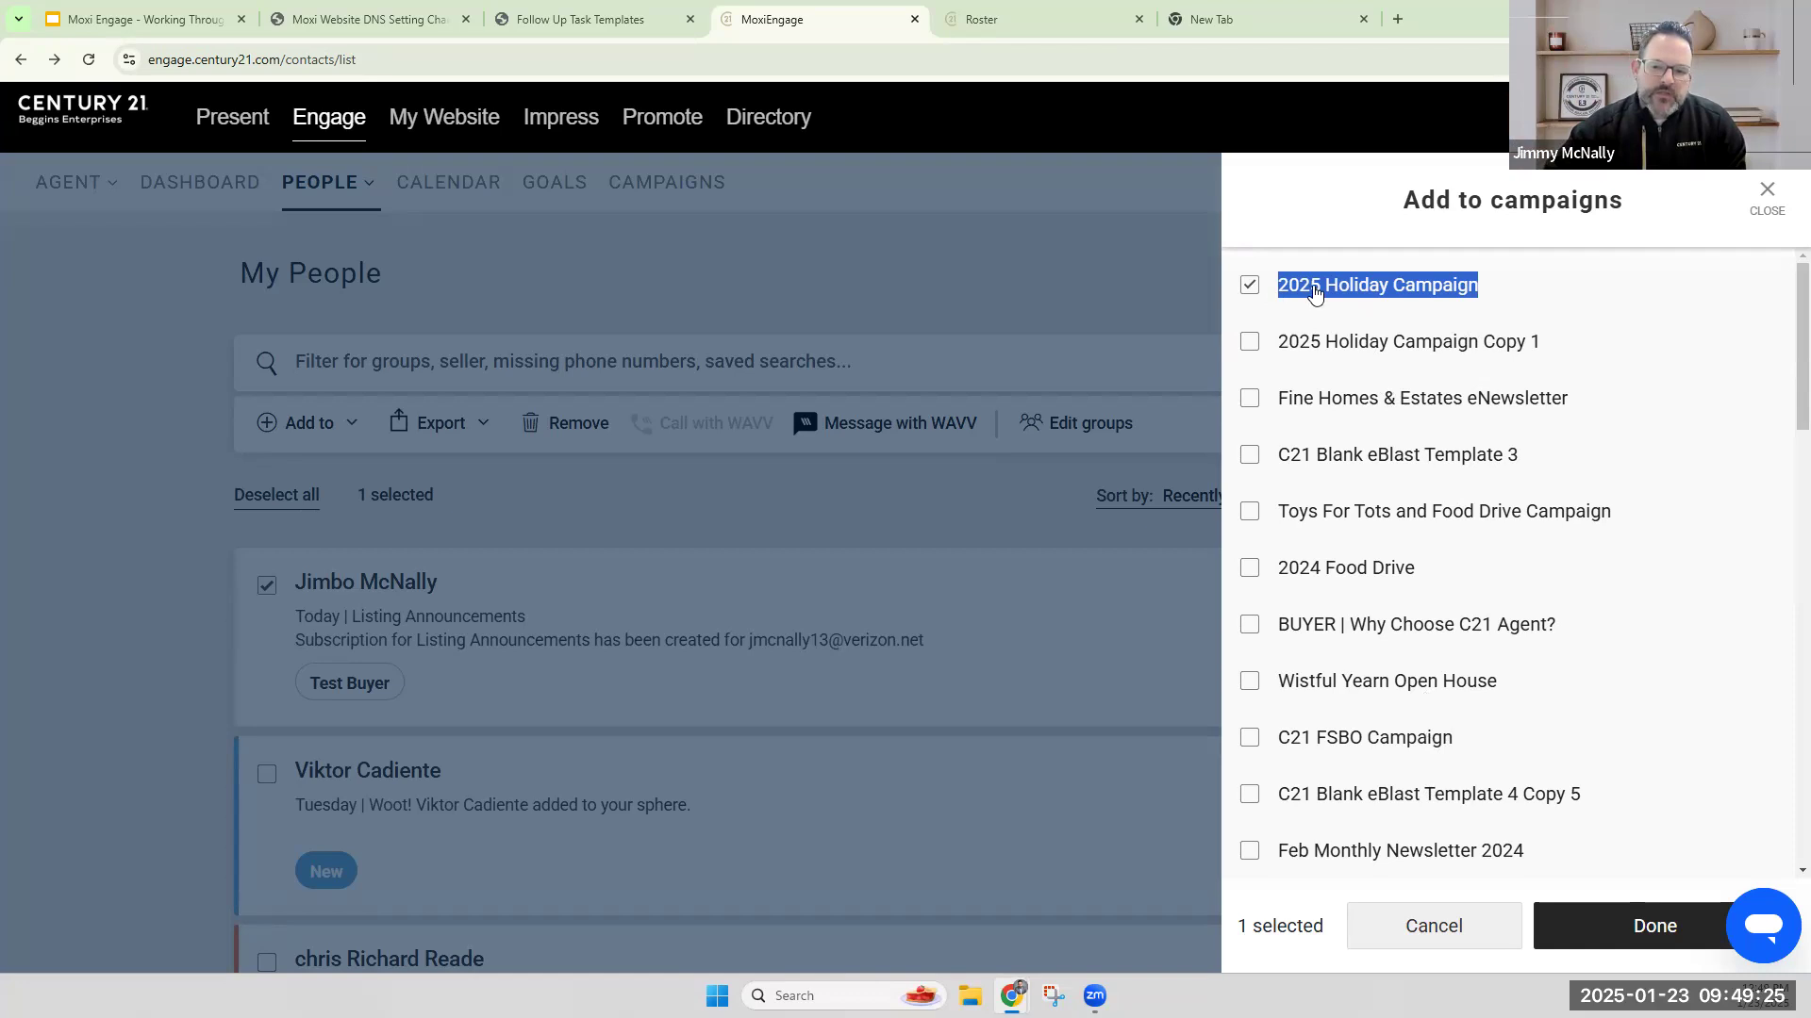
left_click(1646, 907)
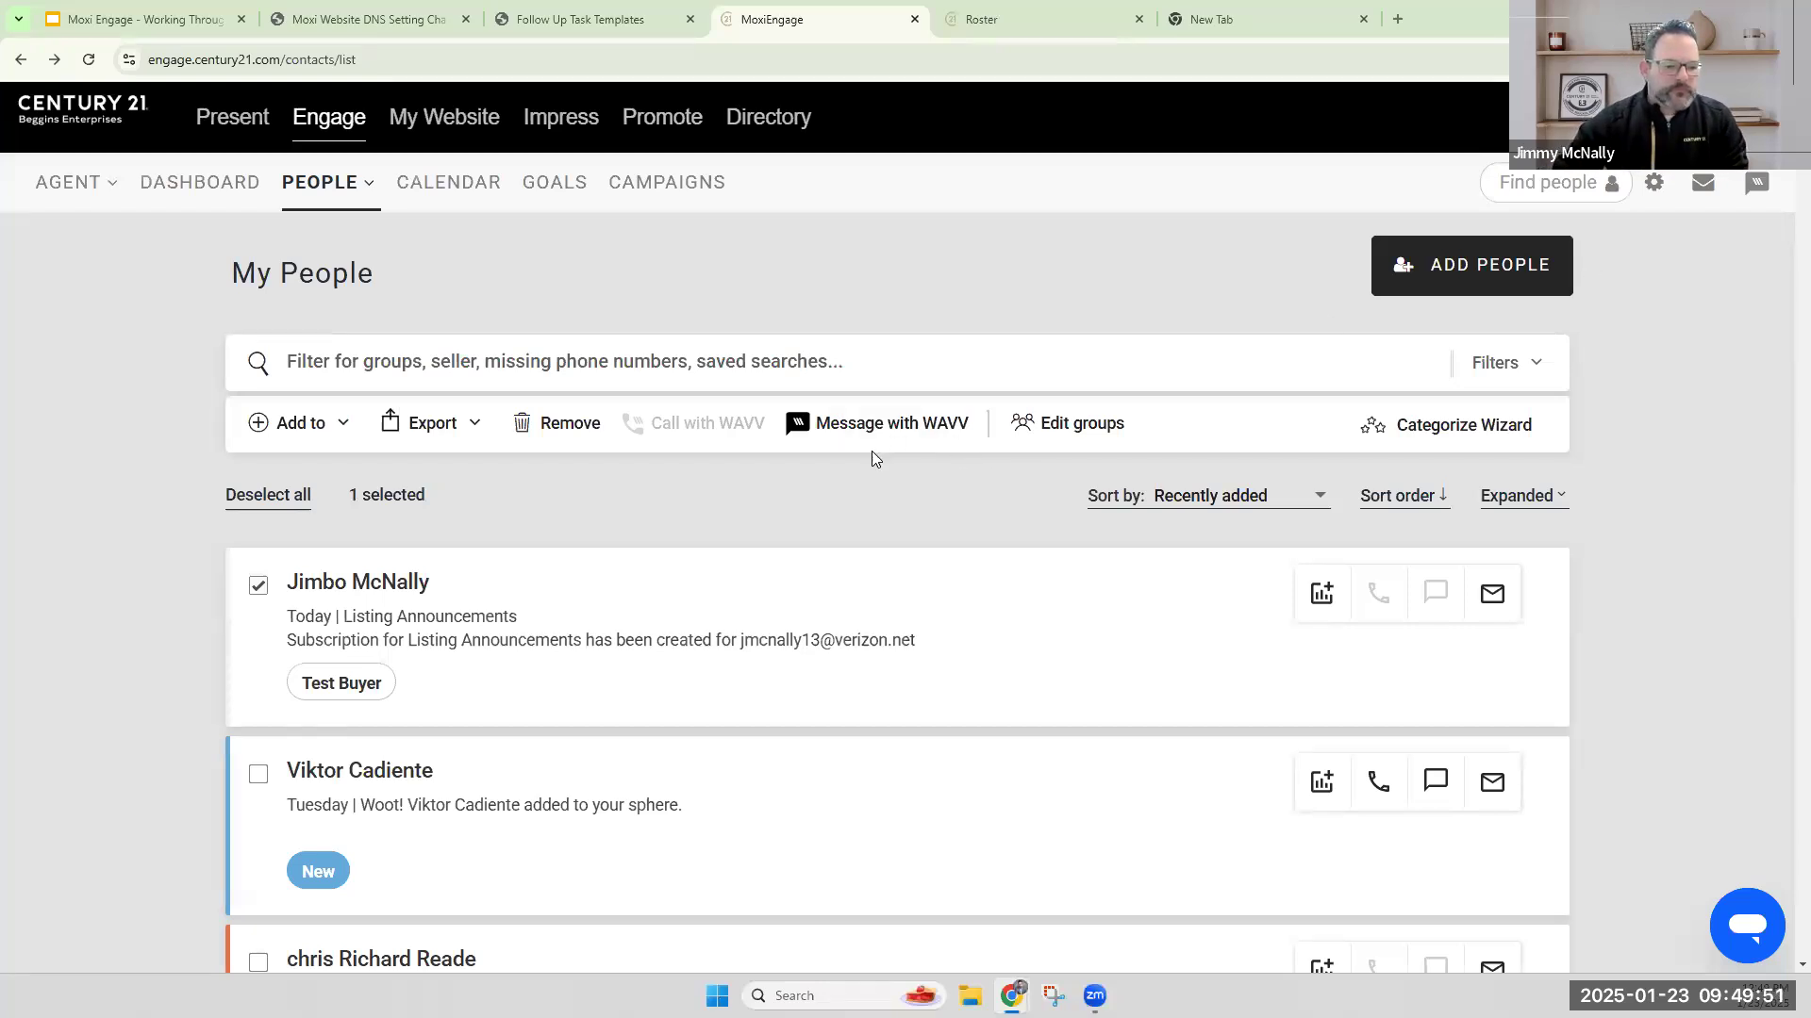
Open the new contact's record and mark the first two follow-up personal call tasks in the marketing plan as complete.
left_click(400, 577)
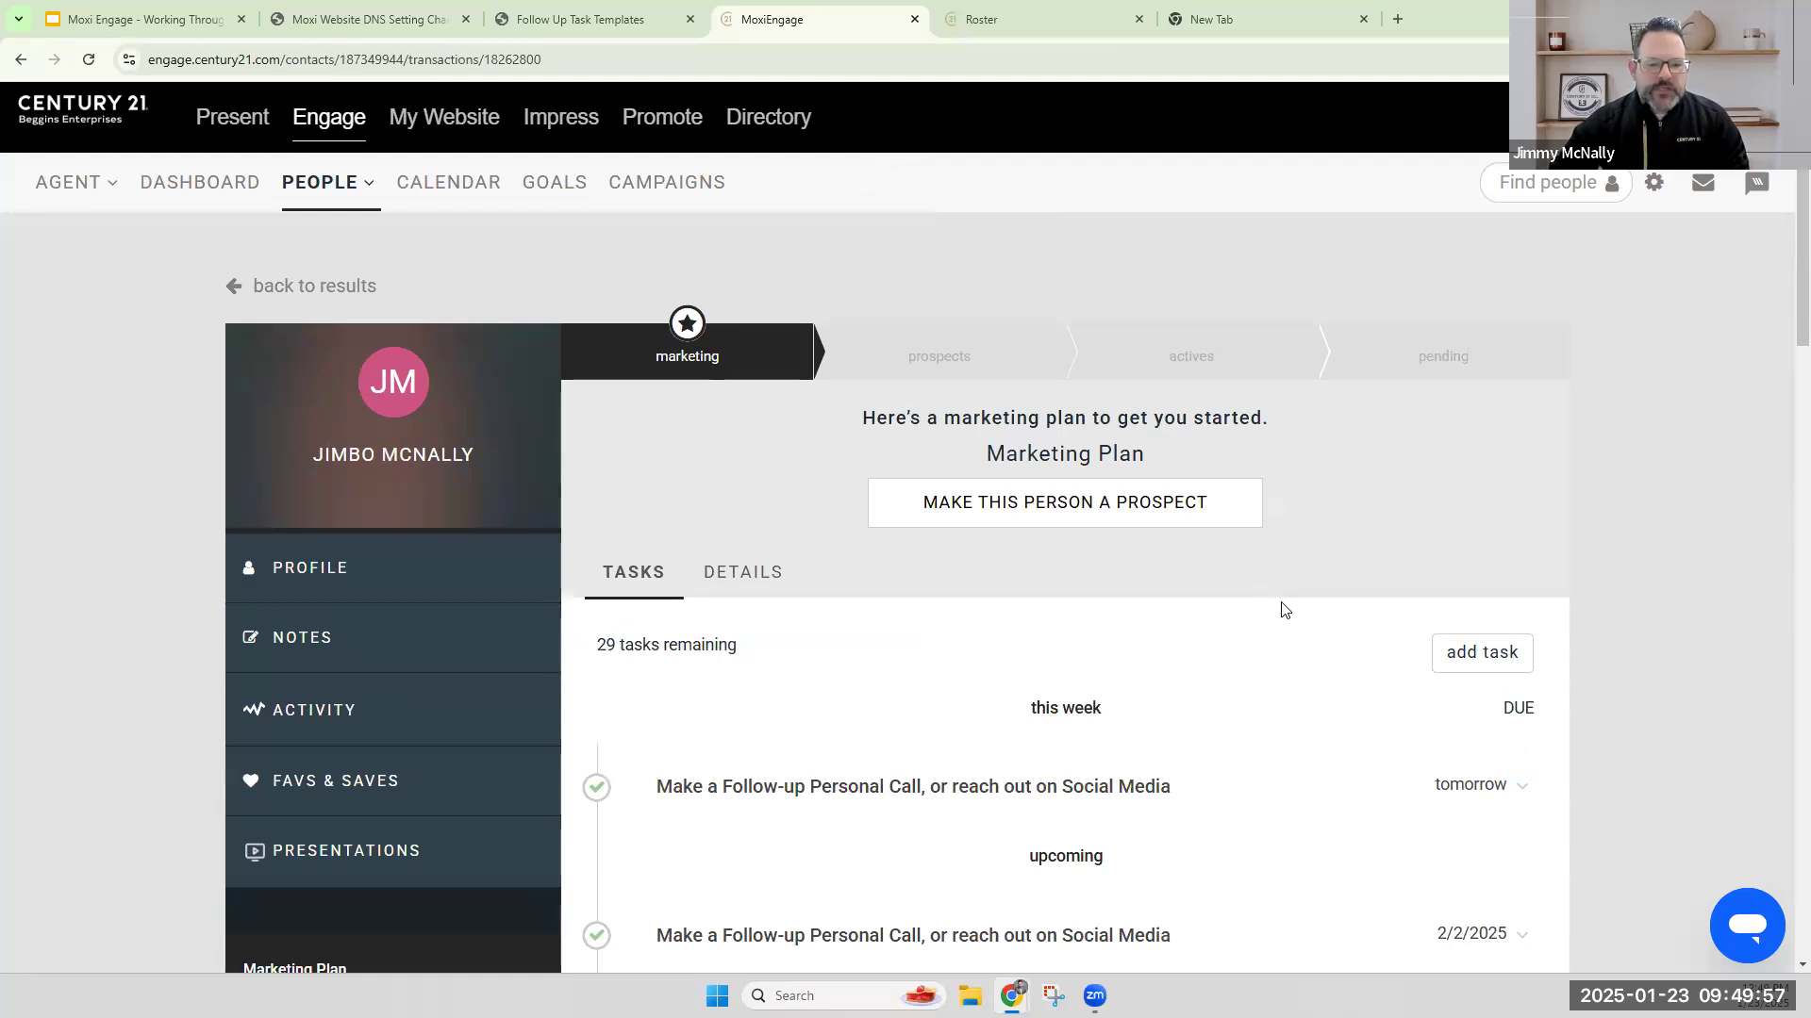
scroll(1280, 610, "down", 12)
scroll(1287, 630, "down", 10)
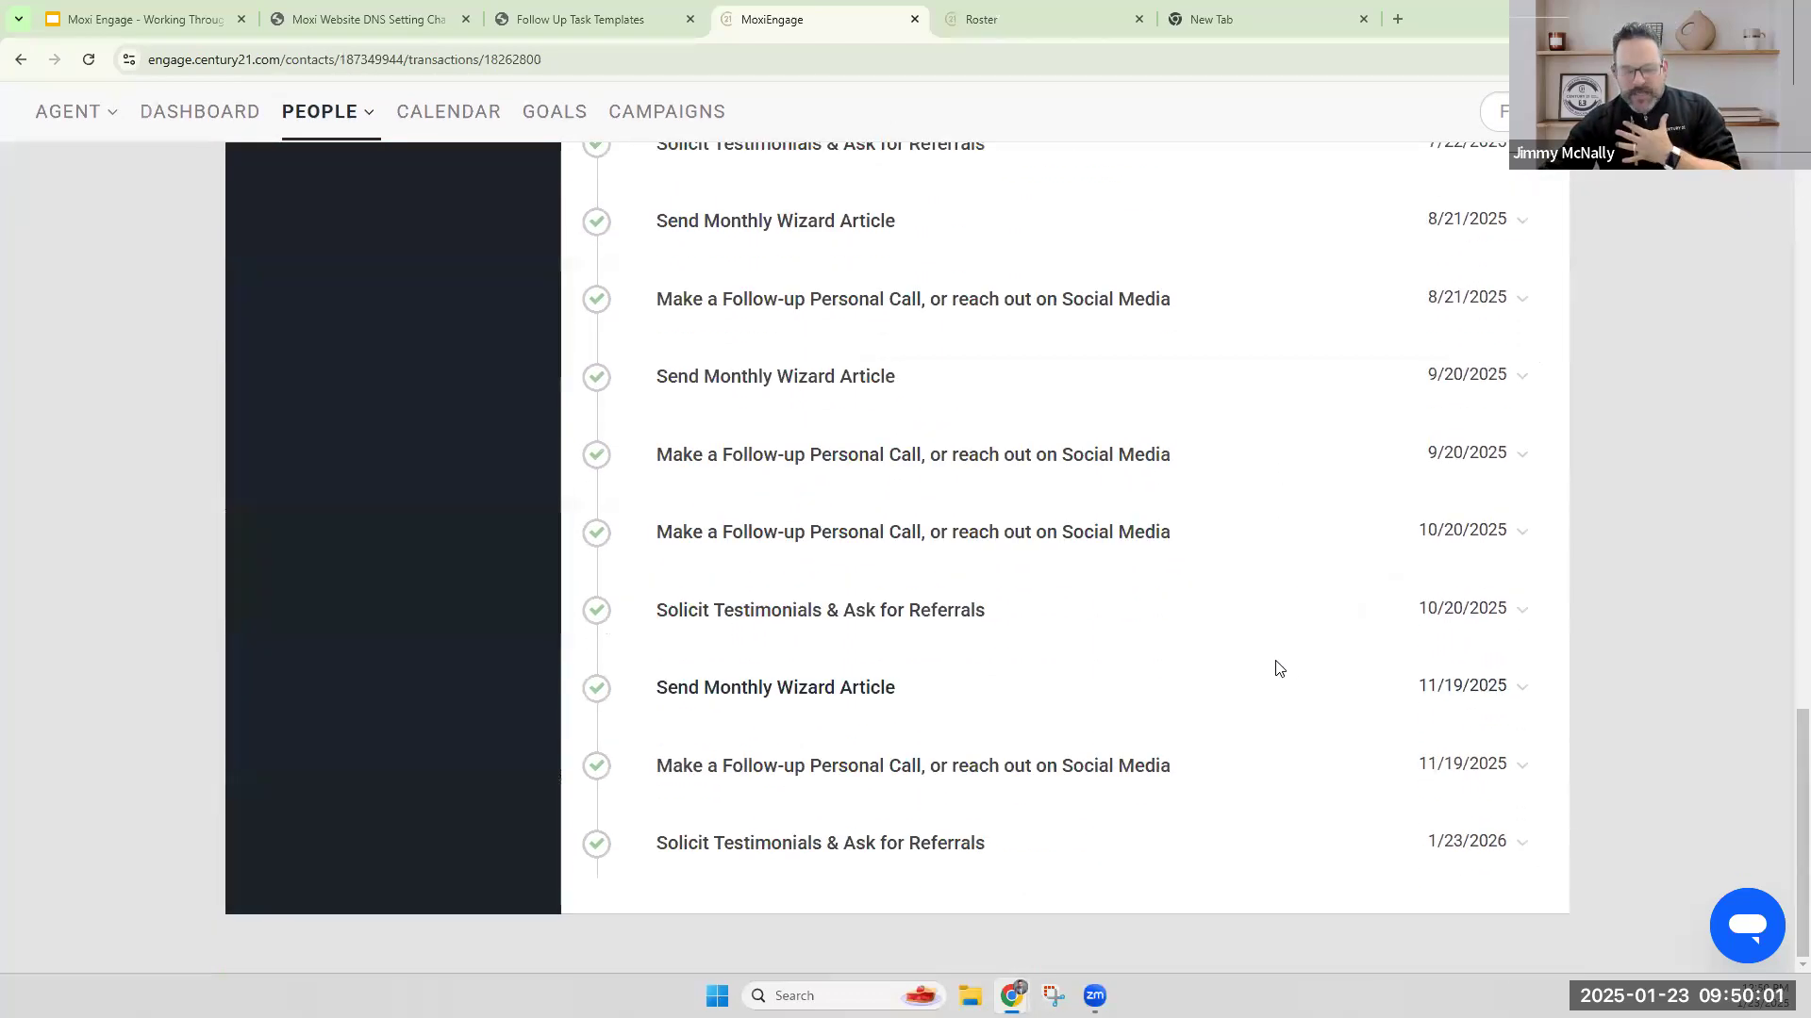
scroll(1247, 673, "up", 9)
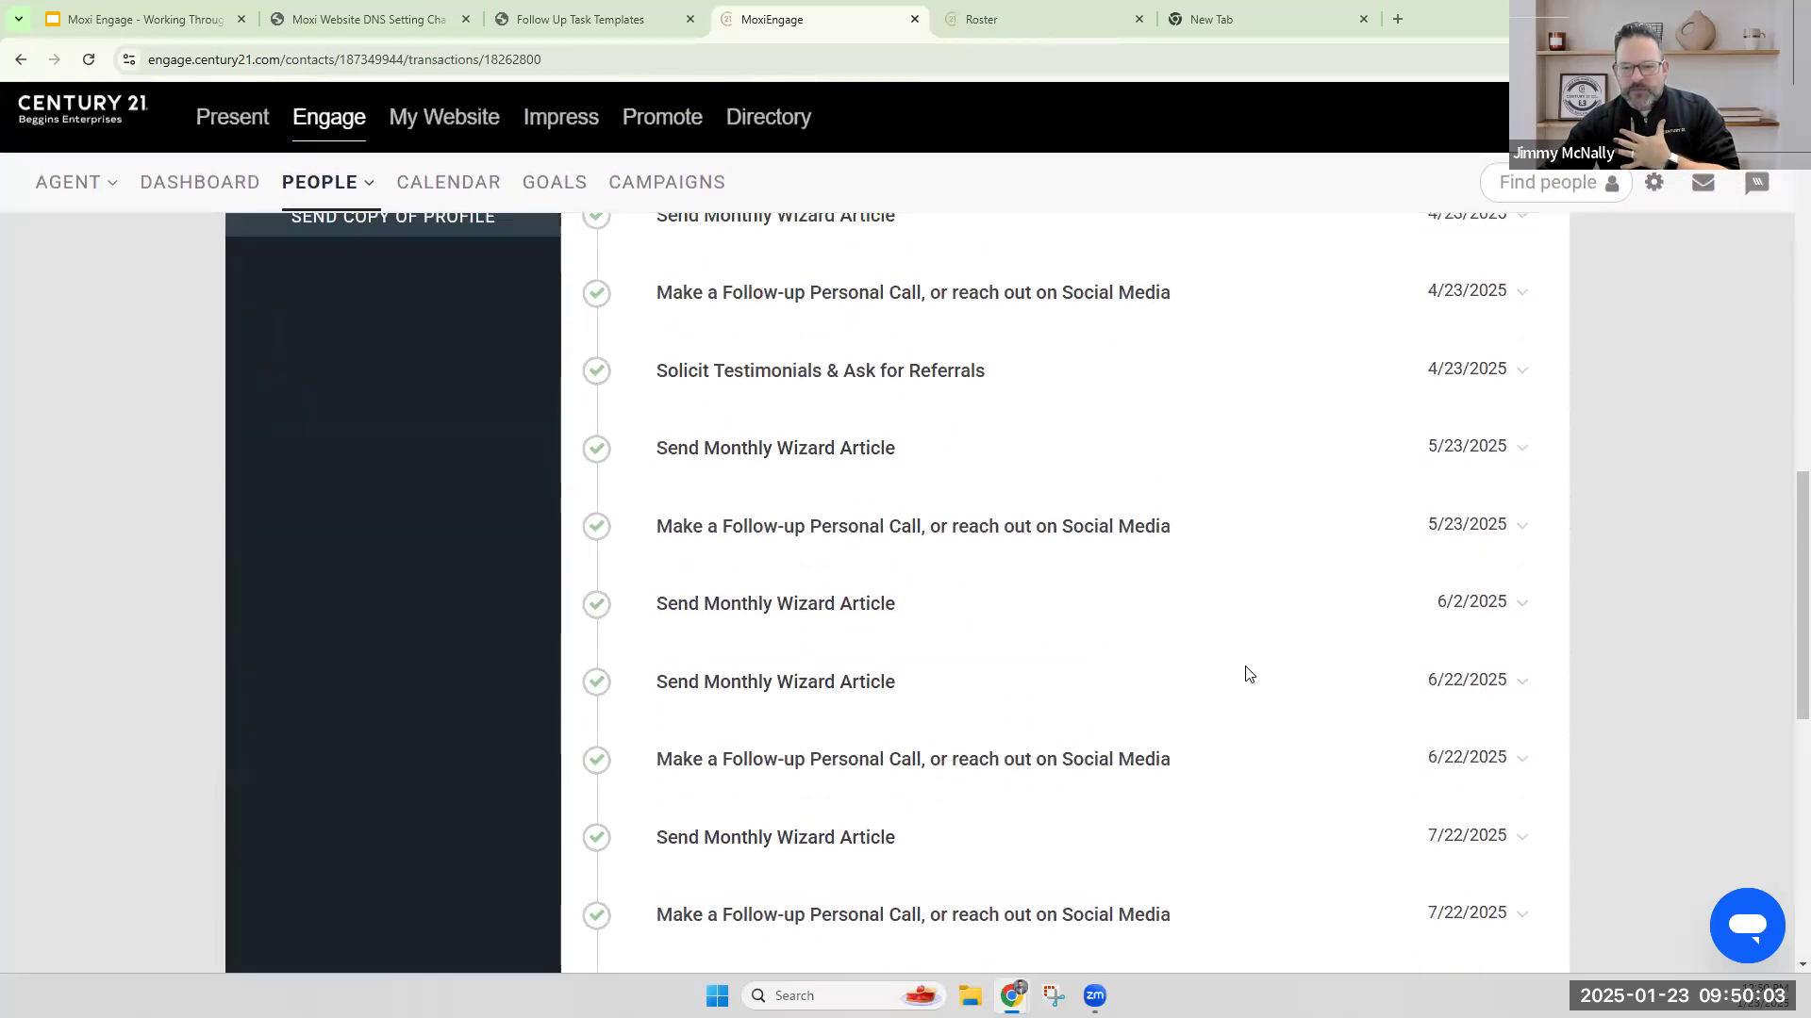
scroll(1247, 673, "up", 10)
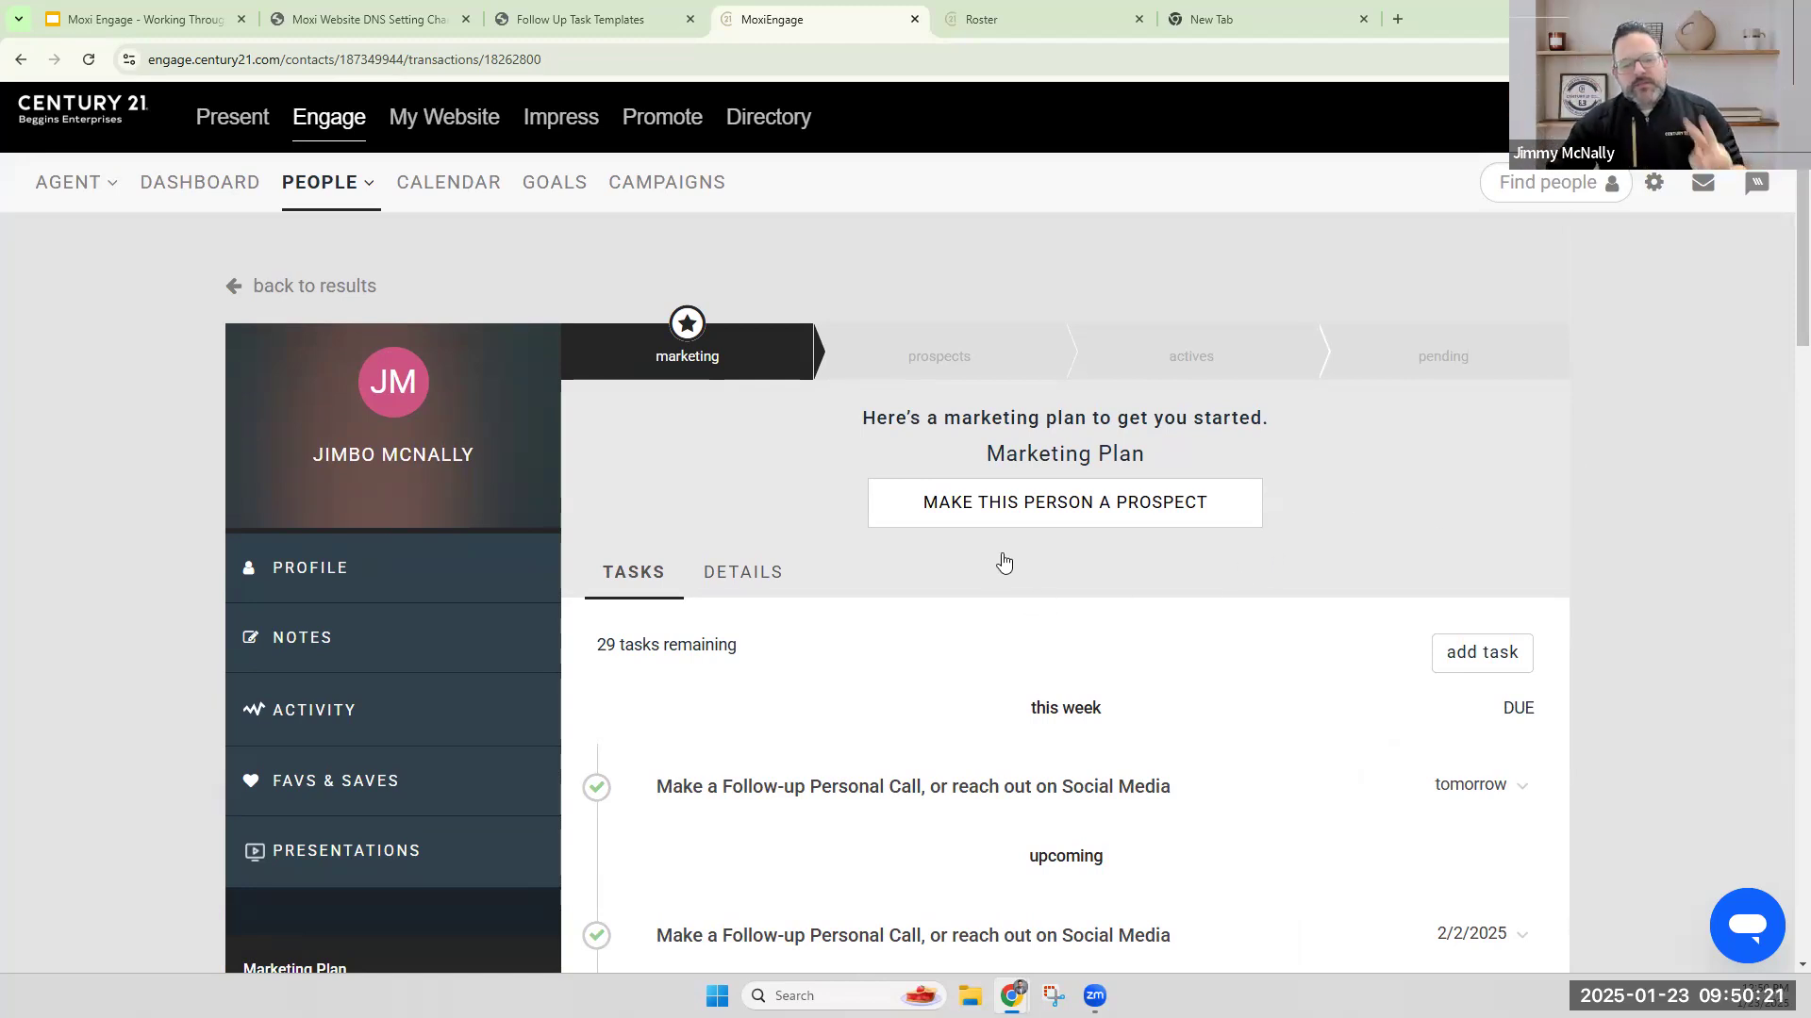
scroll(708, 641, "down", 3)
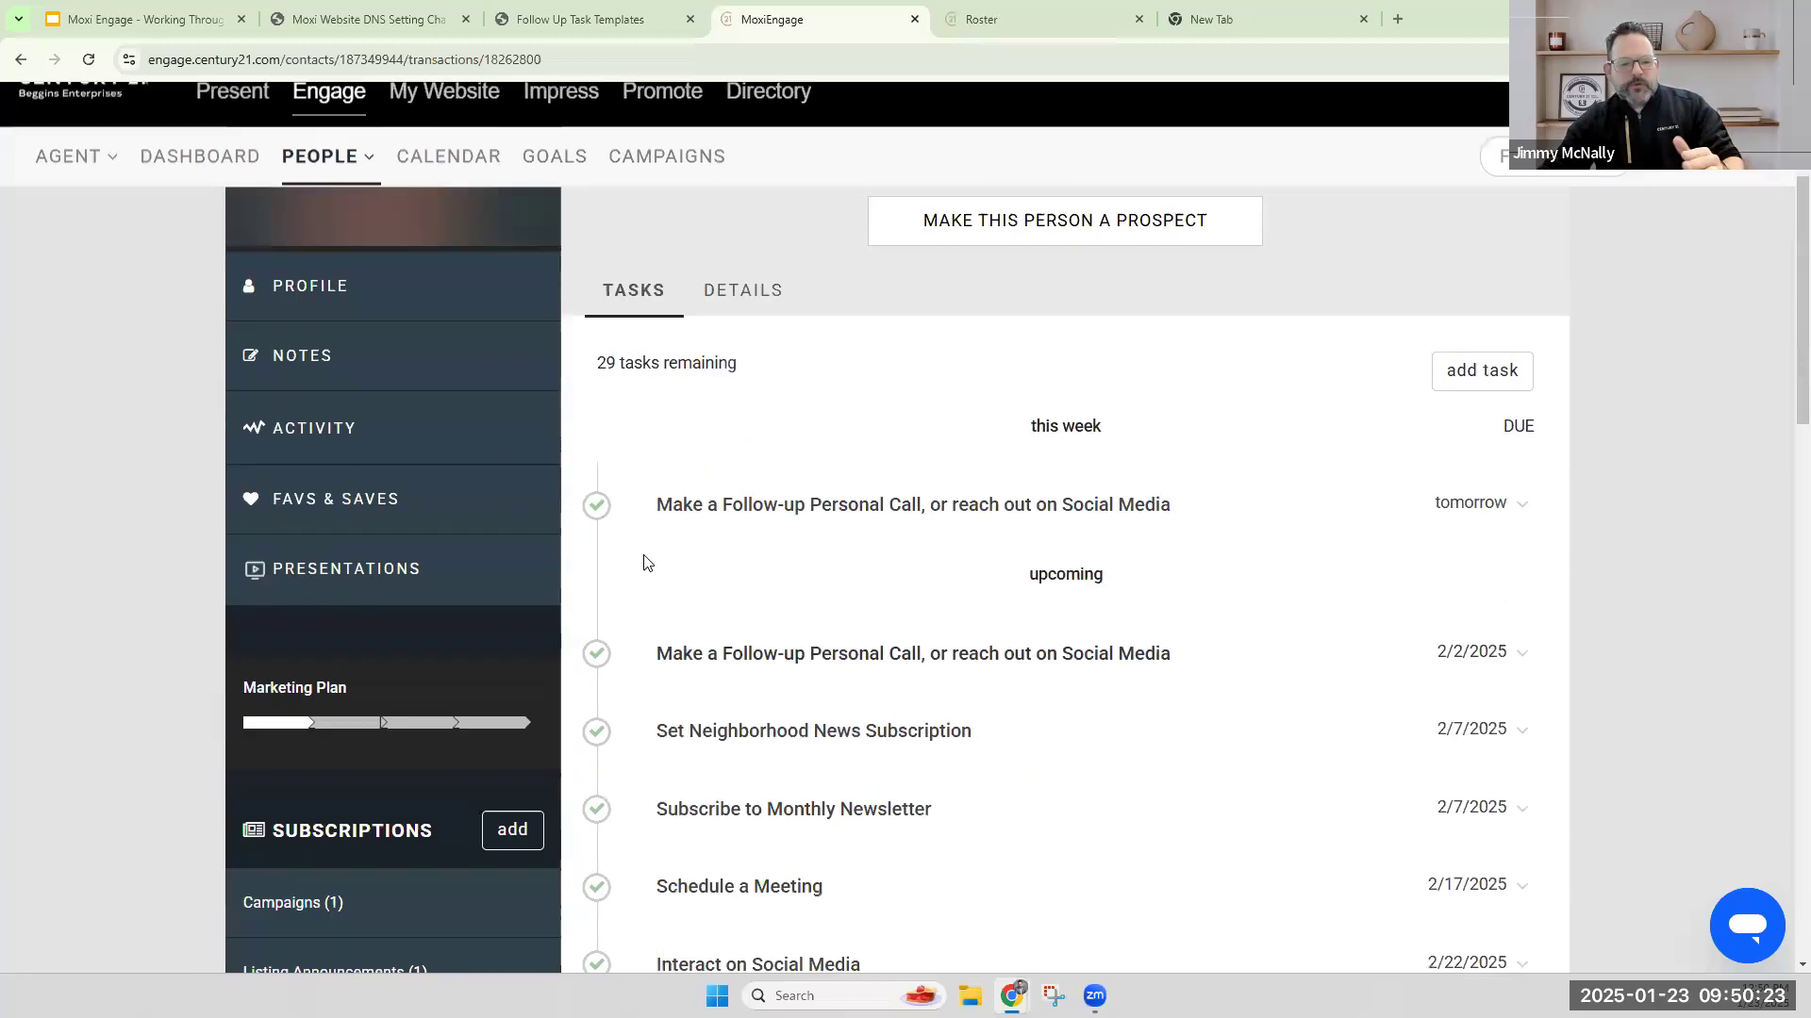
left_click(595, 505)
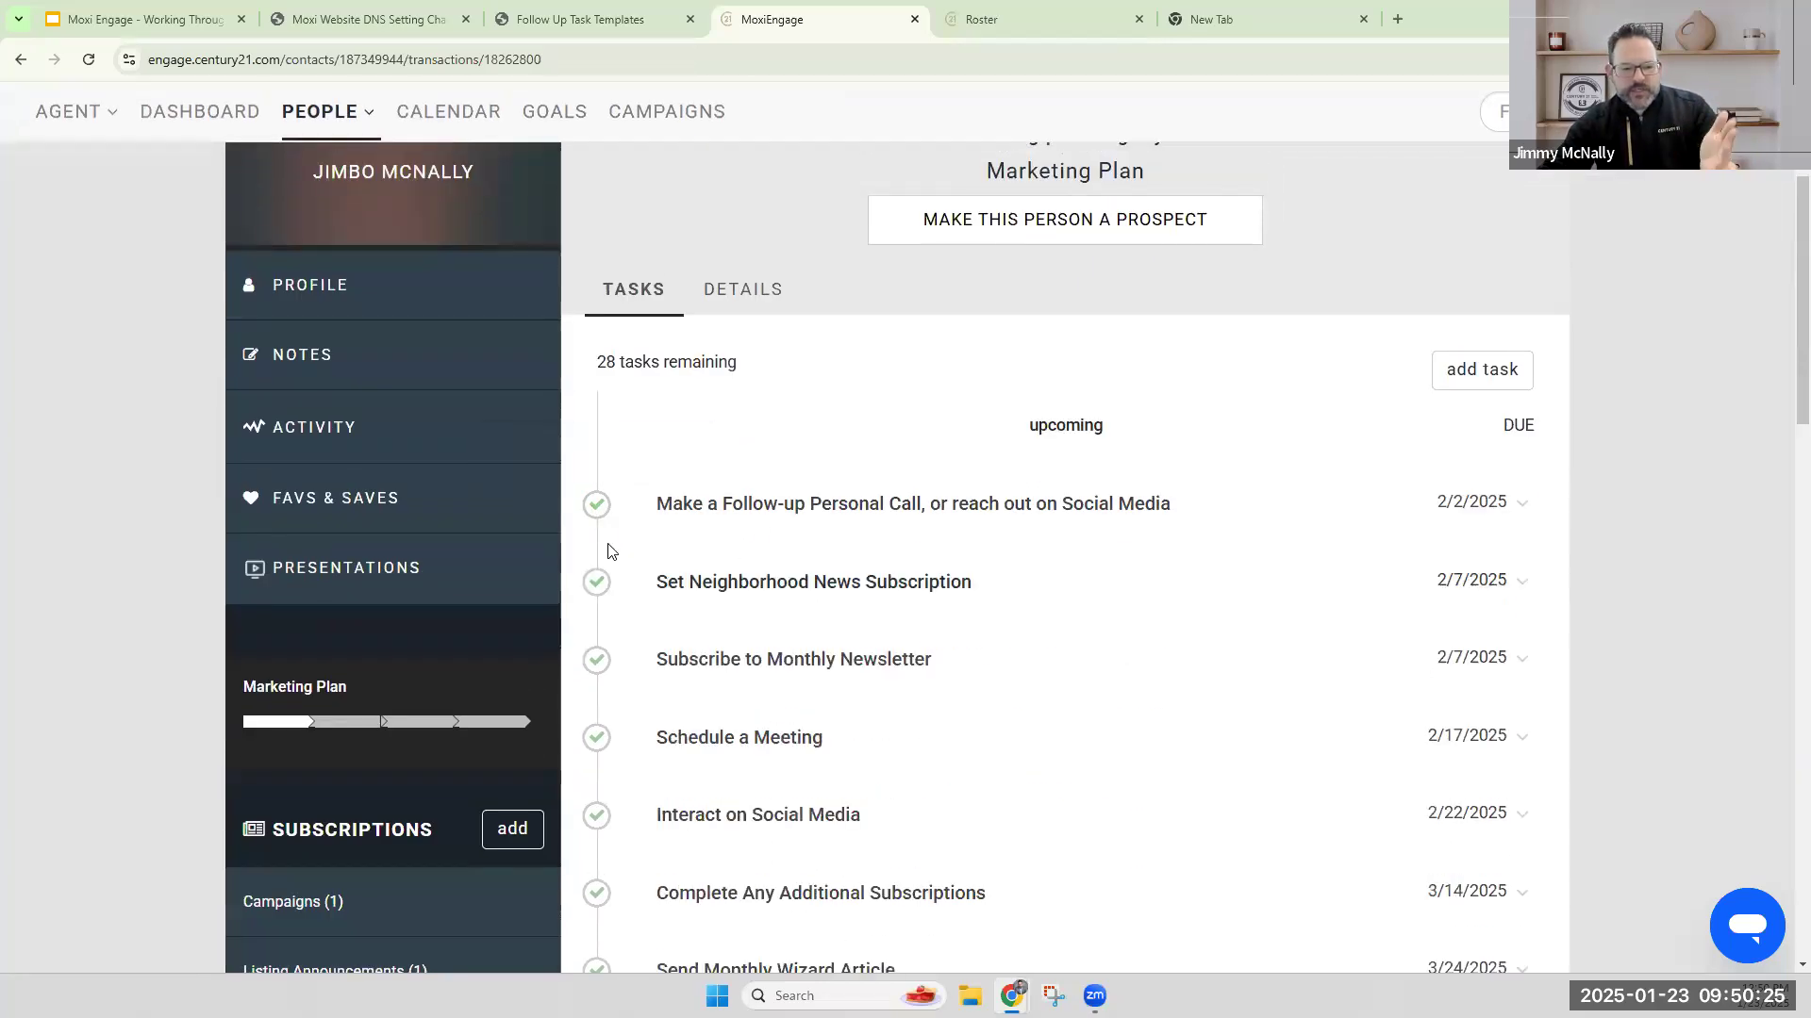
left_click(600, 509)
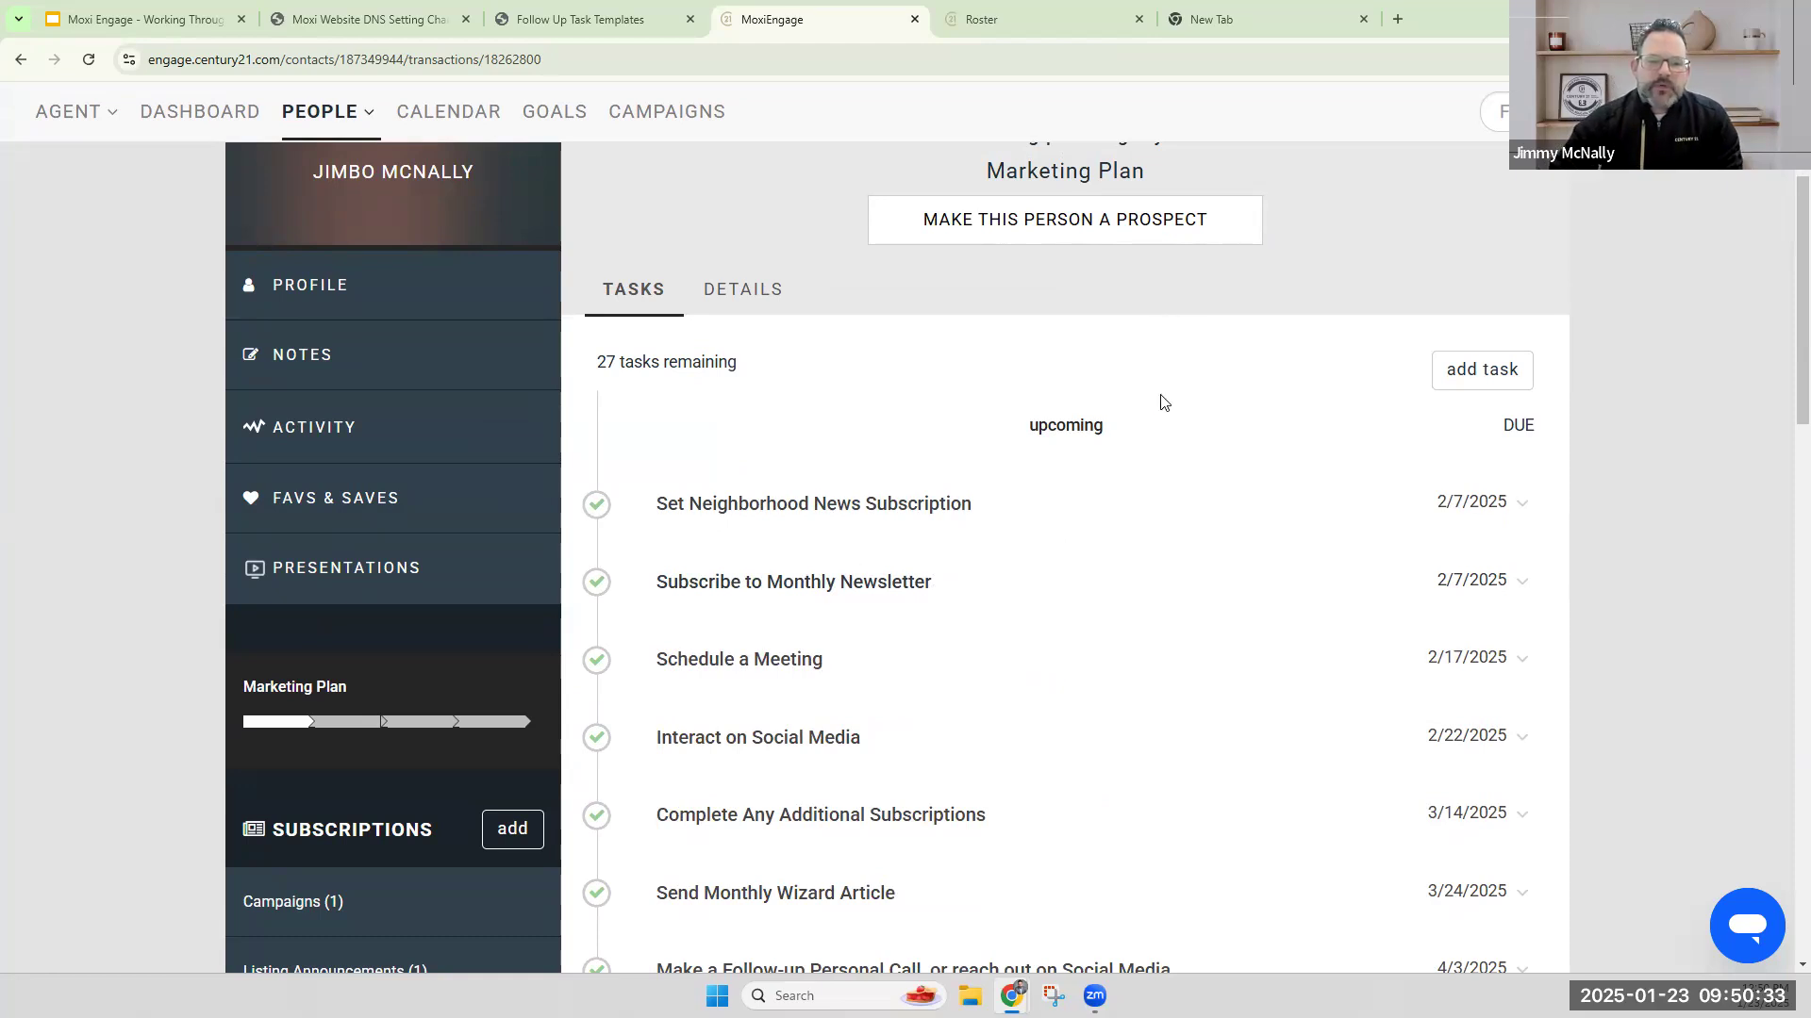
Make the contact a prospect by starting a new prospects transaction.
scroll(1160, 406, "up", 3)
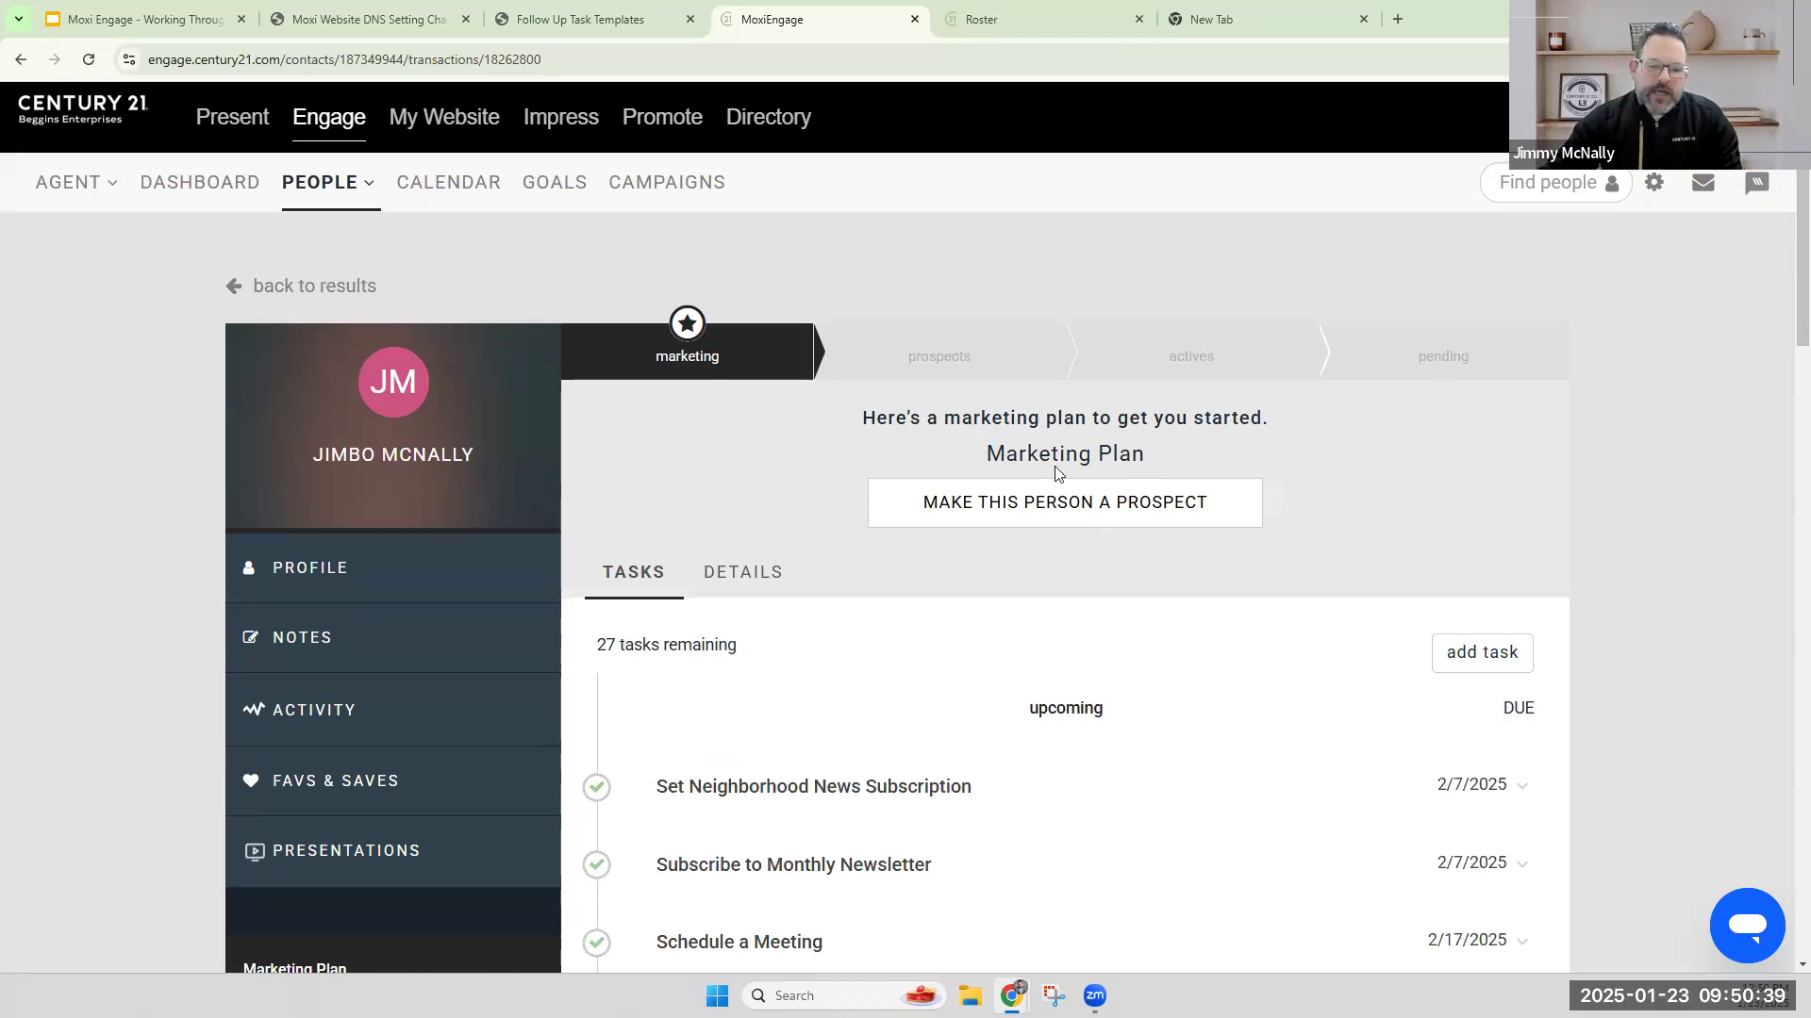
left_click(1081, 512)
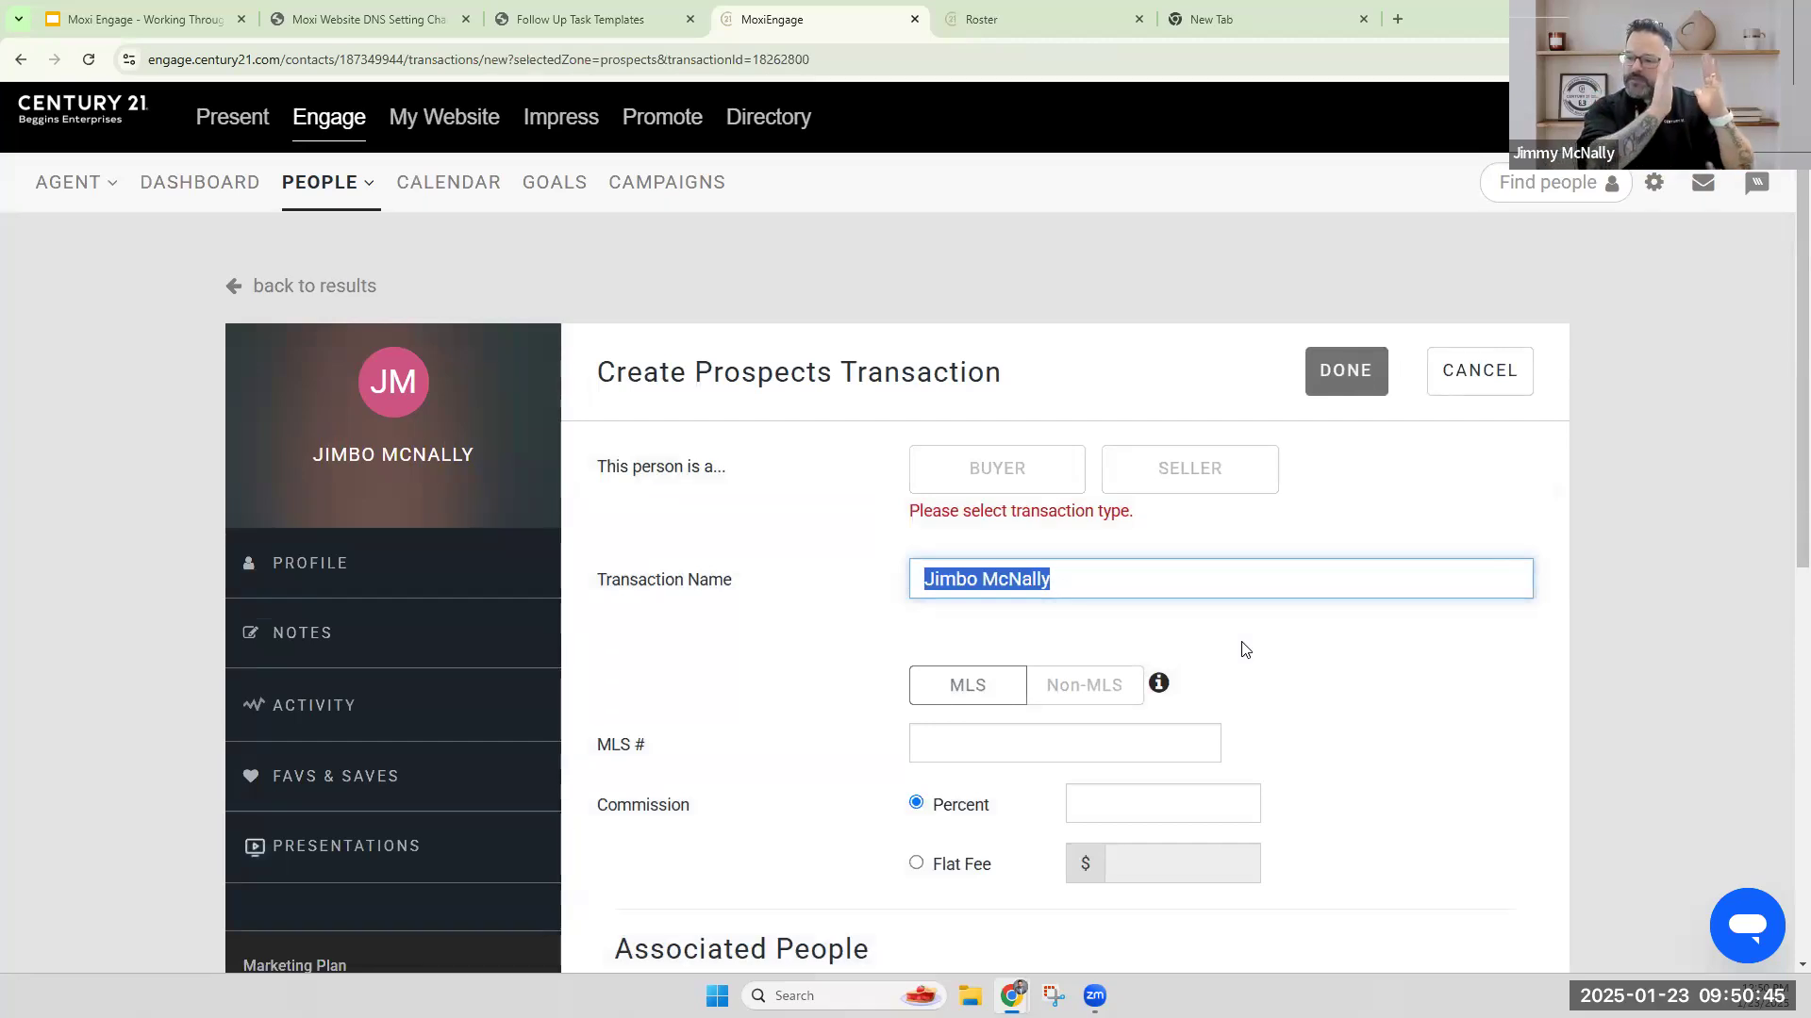
Switch to the sales flow presentation in Google Slides and view slide 8 on the Sales Flow zones.
left_click(213, 19)
scroll(808, 436, "up", 2)
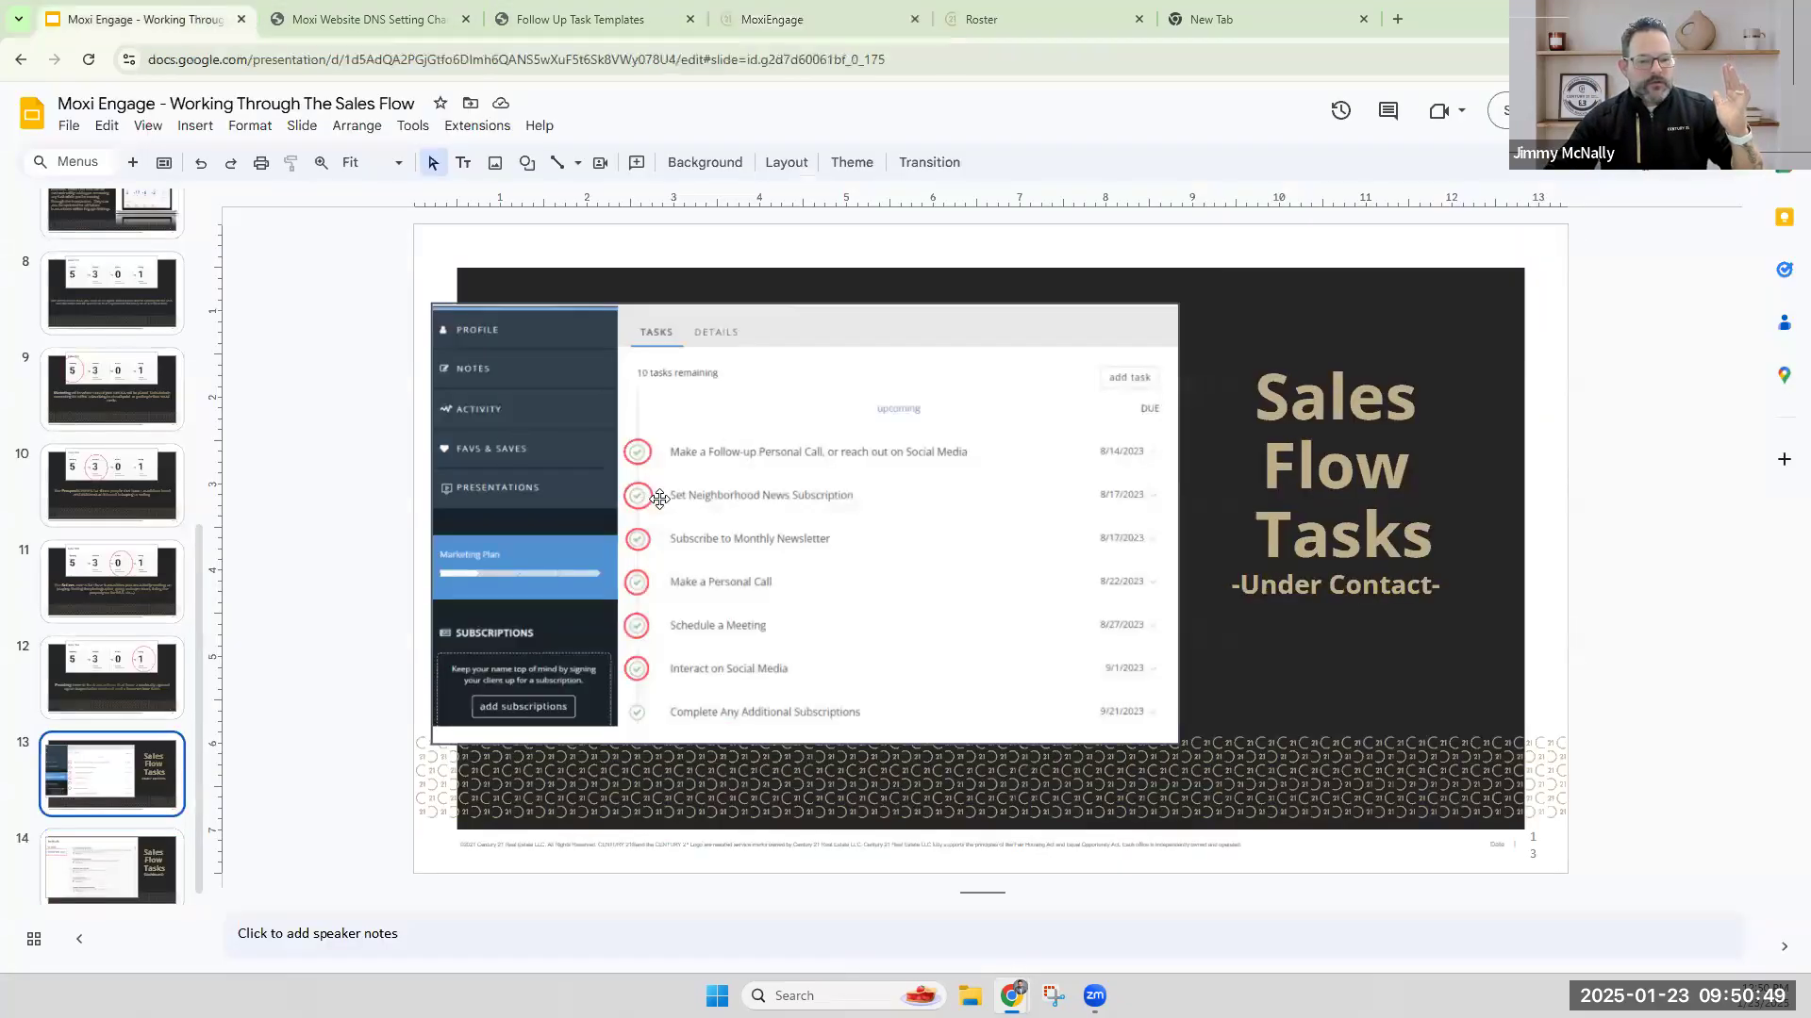
left_click(133, 309)
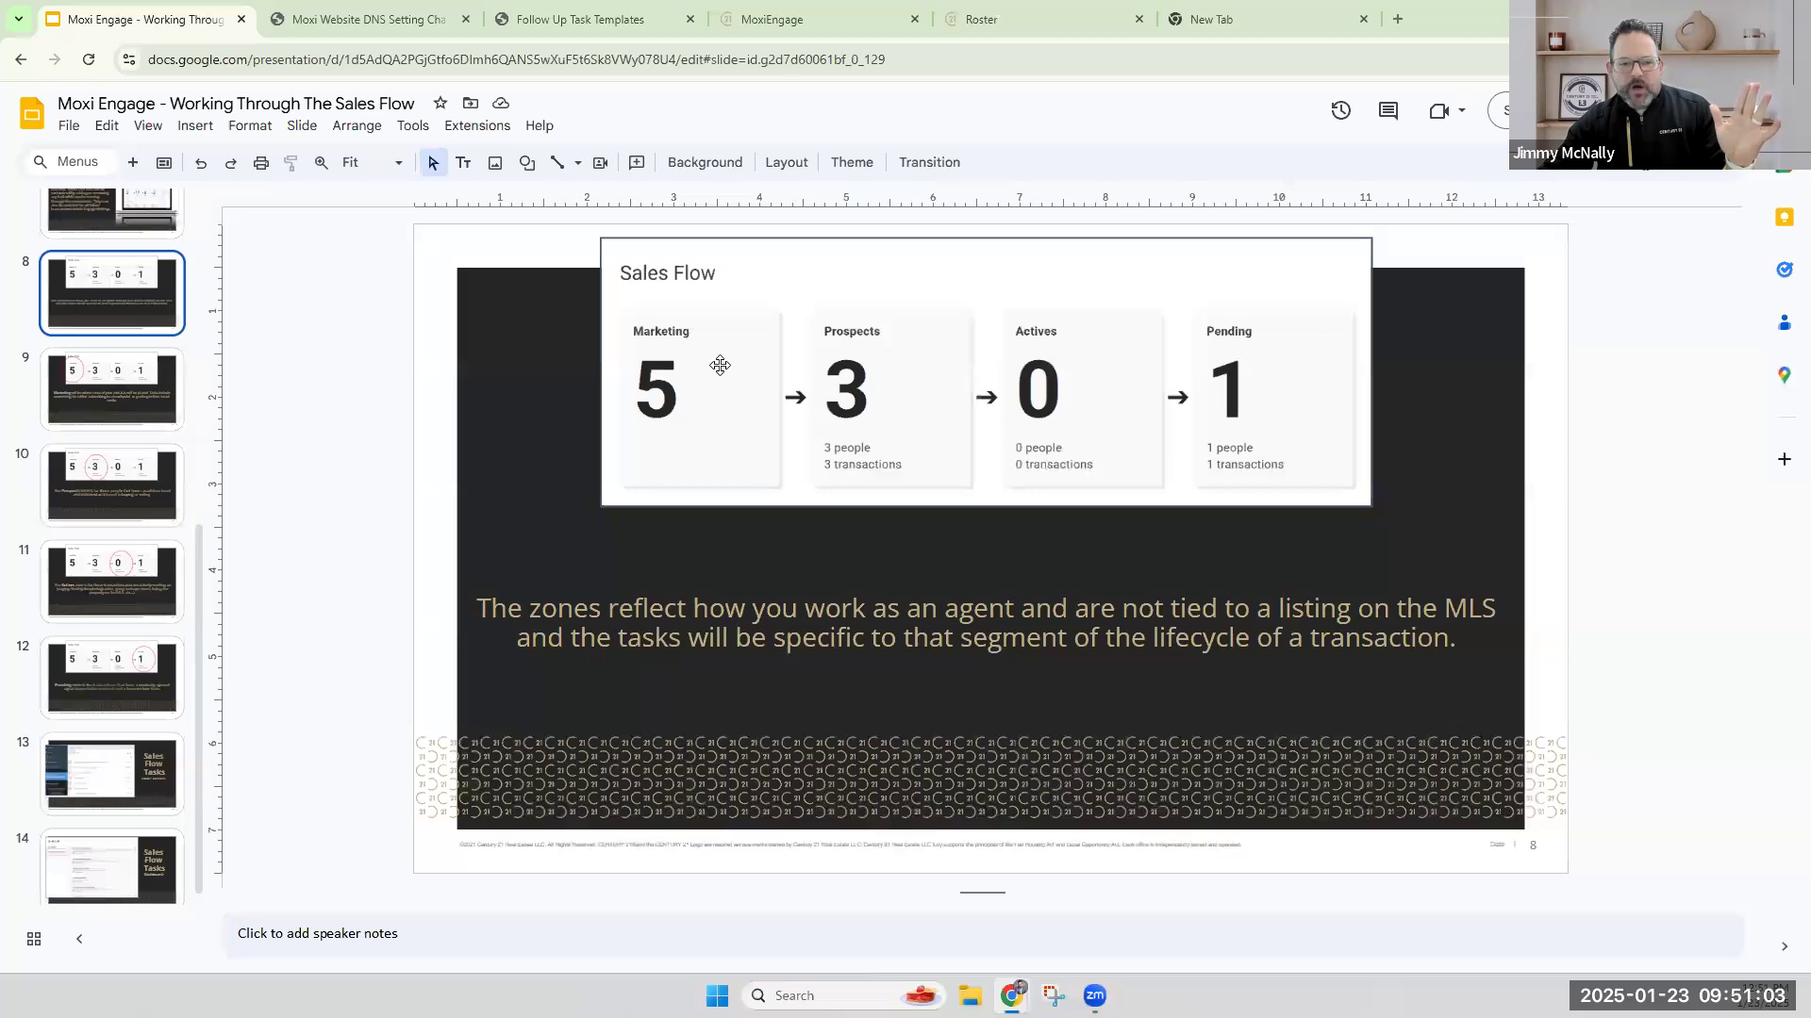
Return to the MoxiEngage transaction form and close the Roster and New Tab browser tabs.
left_click(834, 22)
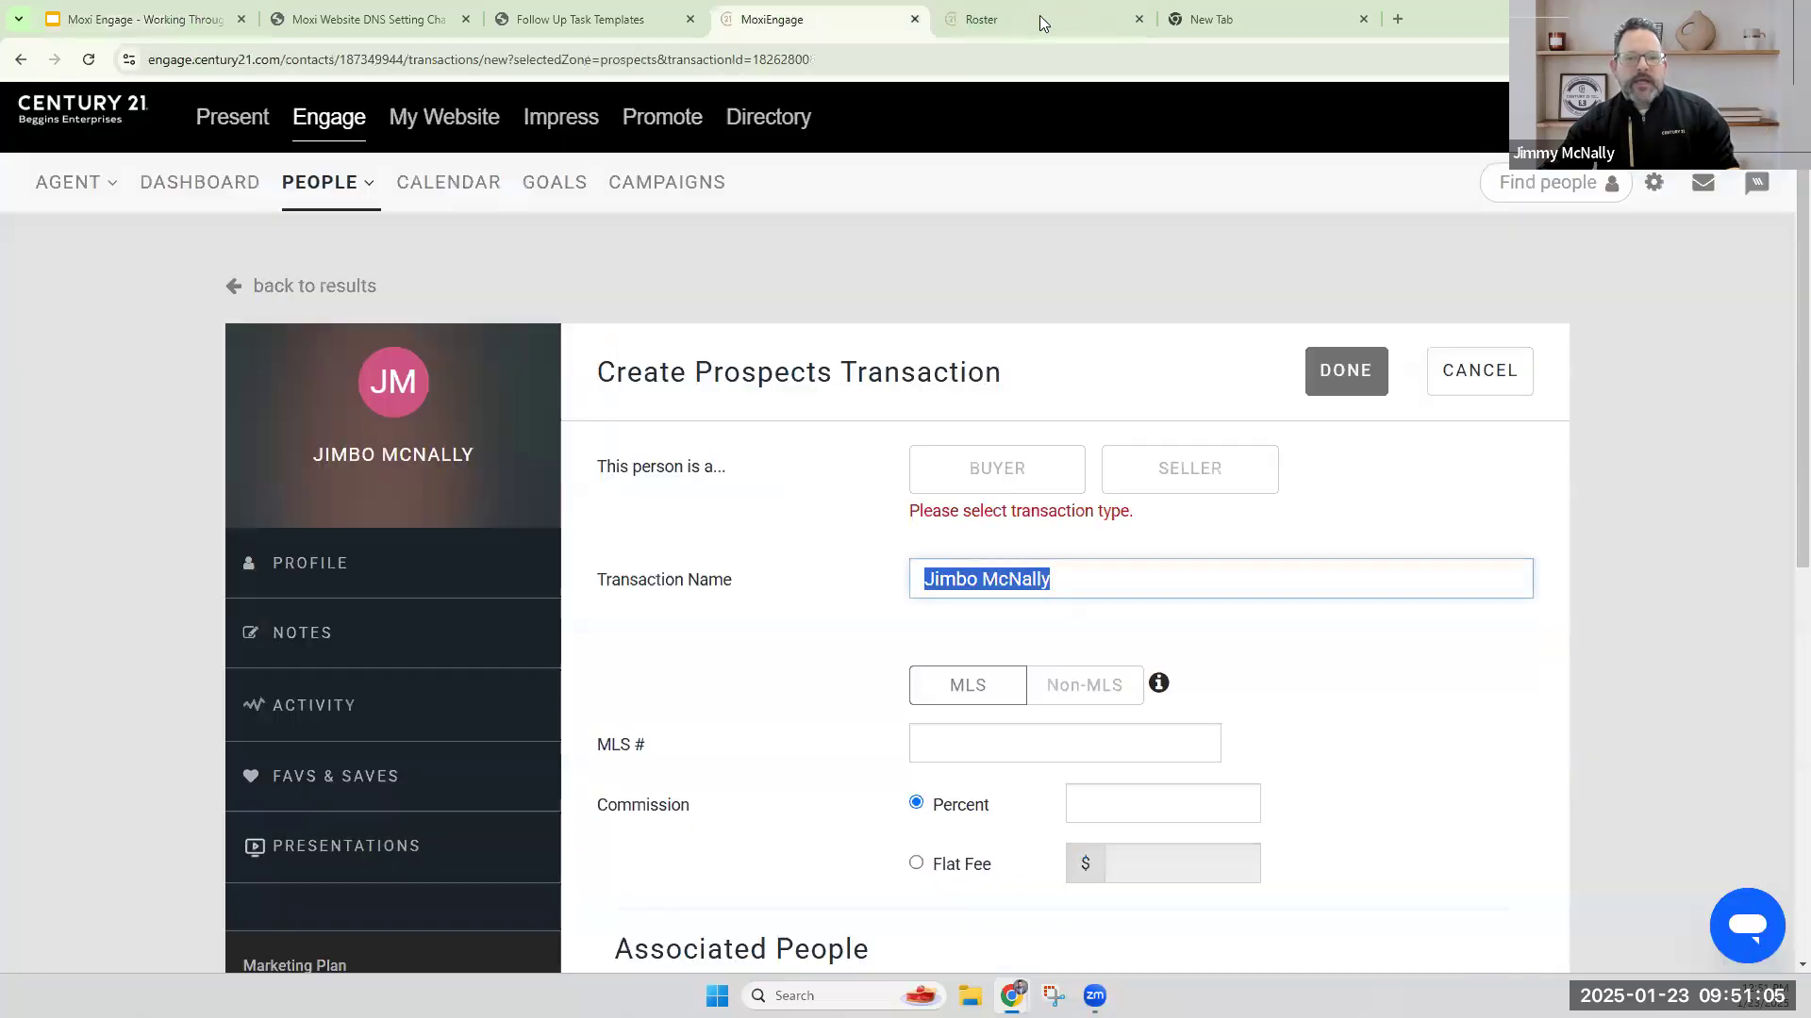
left_click(1138, 19)
left_click(1139, 19)
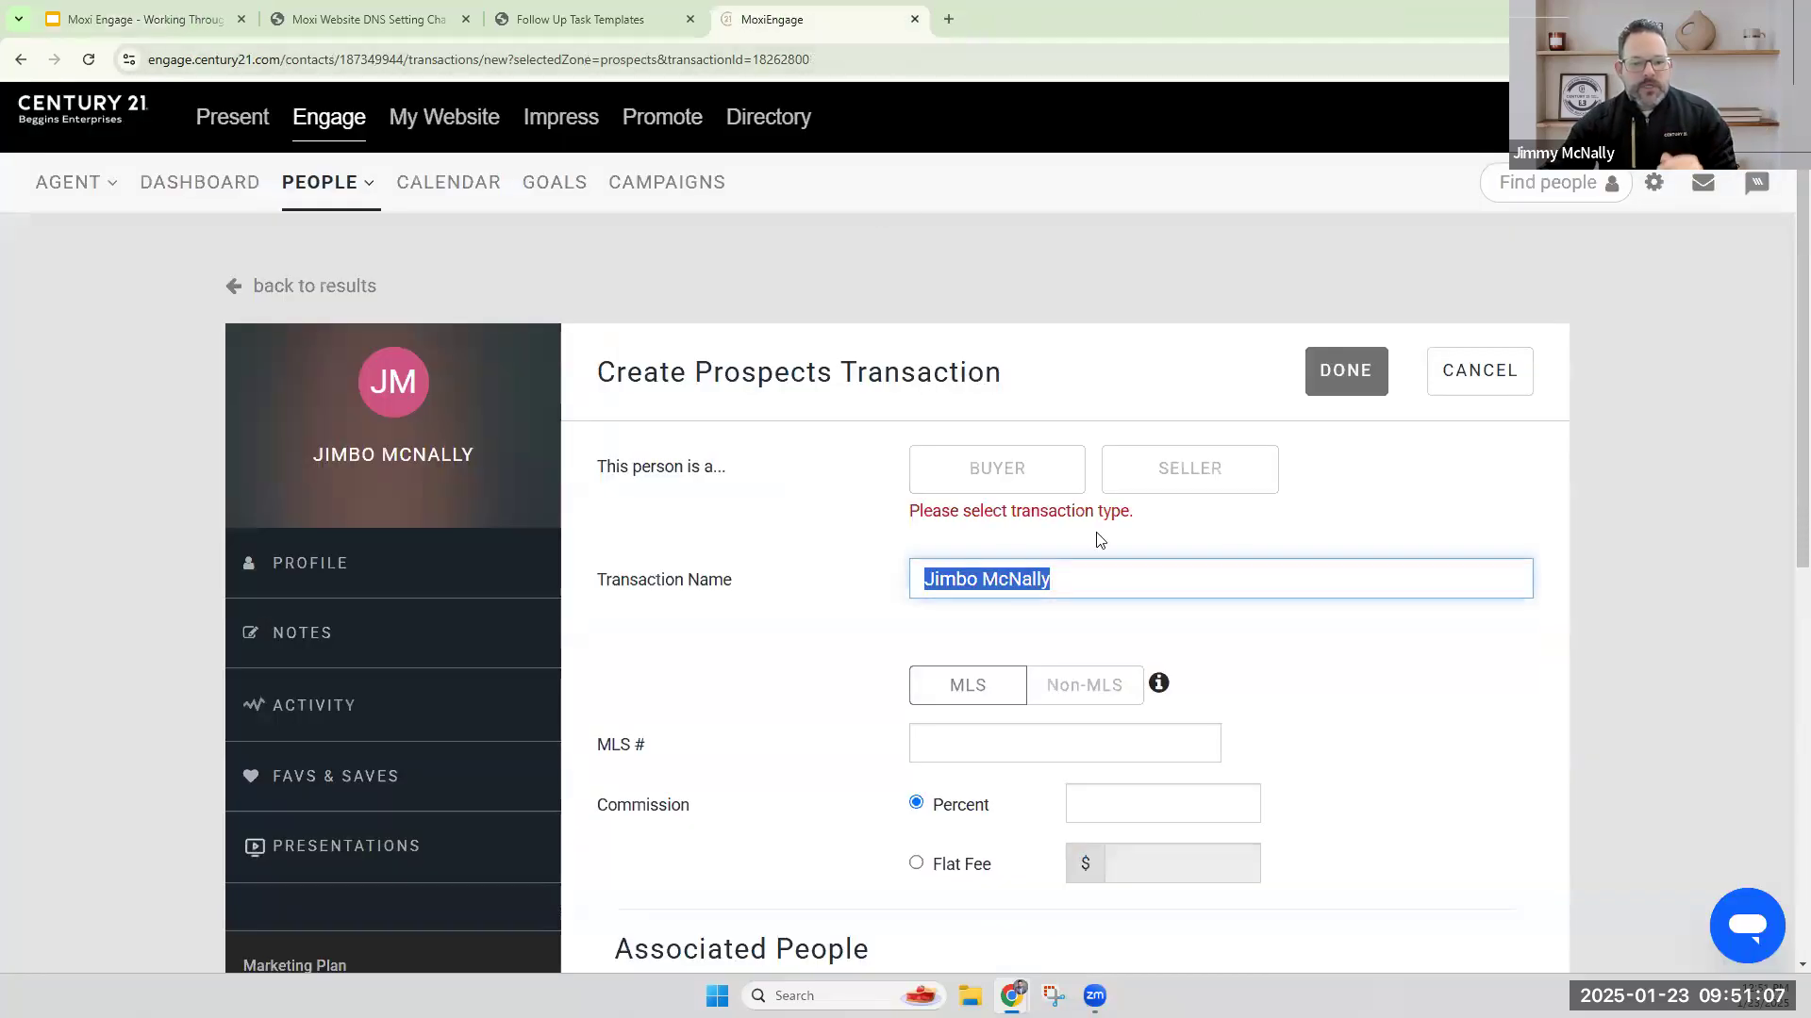
Define the prospects transaction as a Buyer transaction and set it to Non-MLS.
left_click(960, 476)
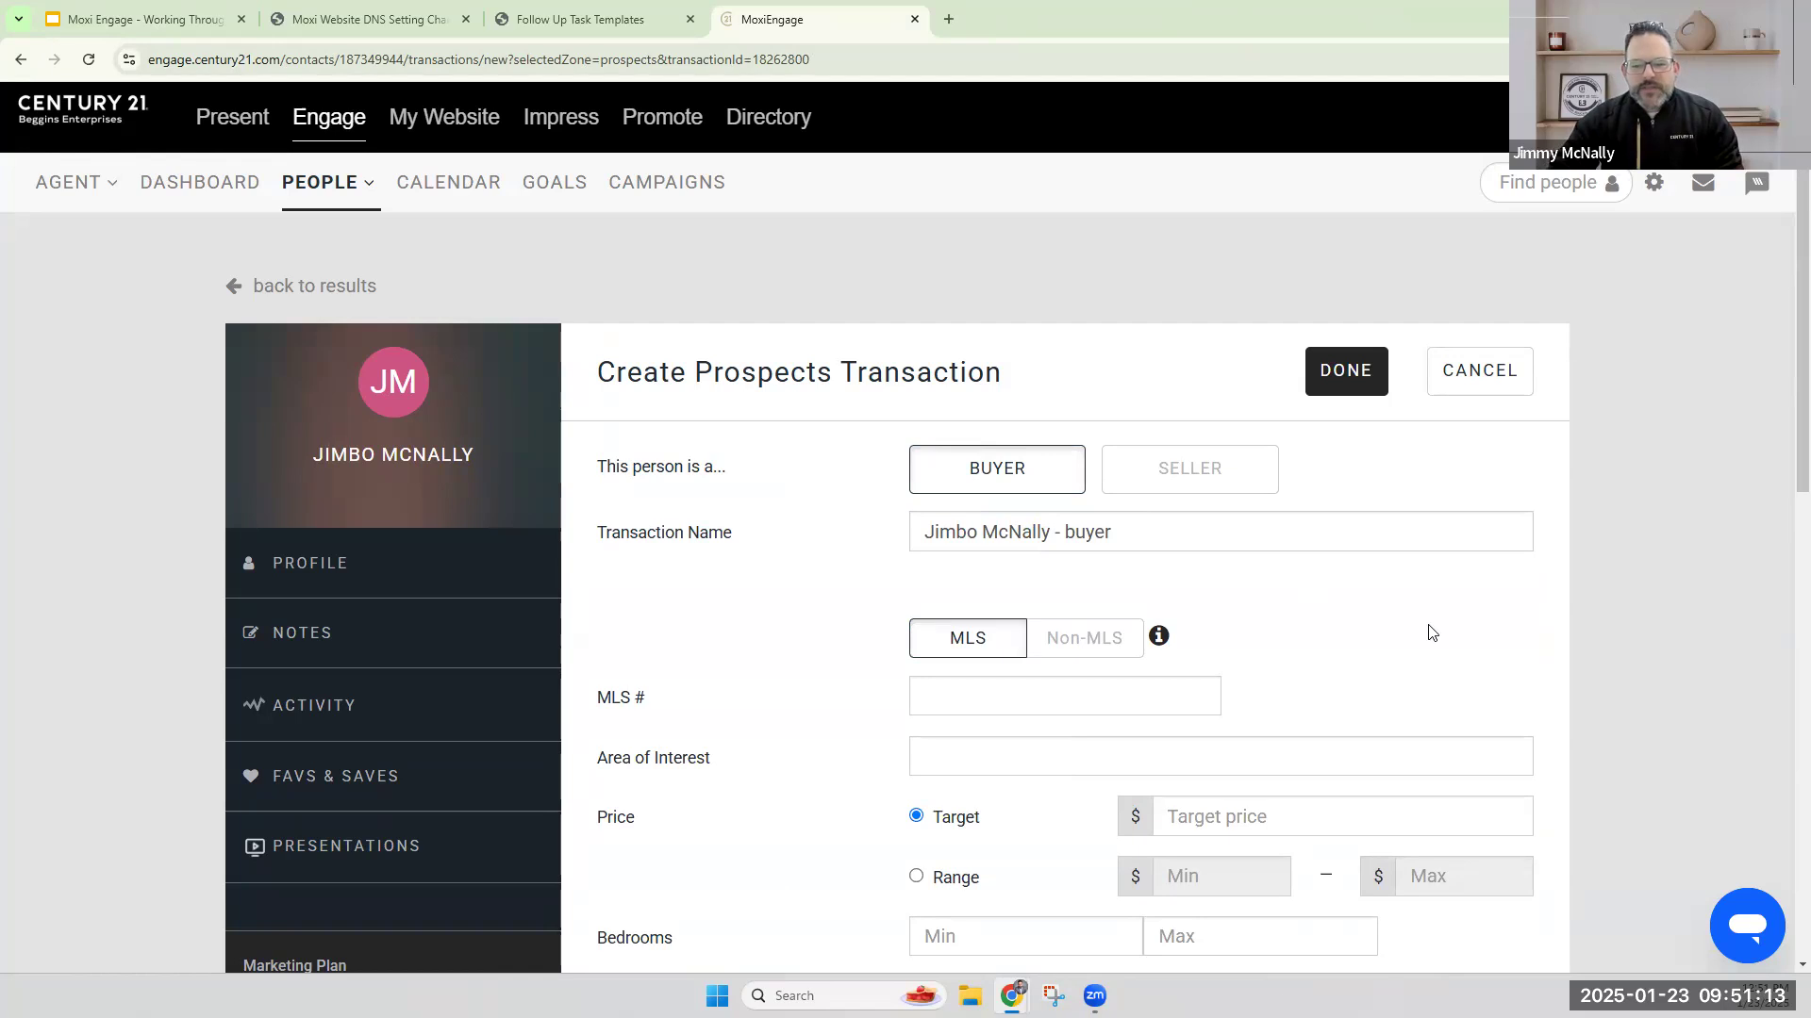
scroll(1418, 615, "down", 2)
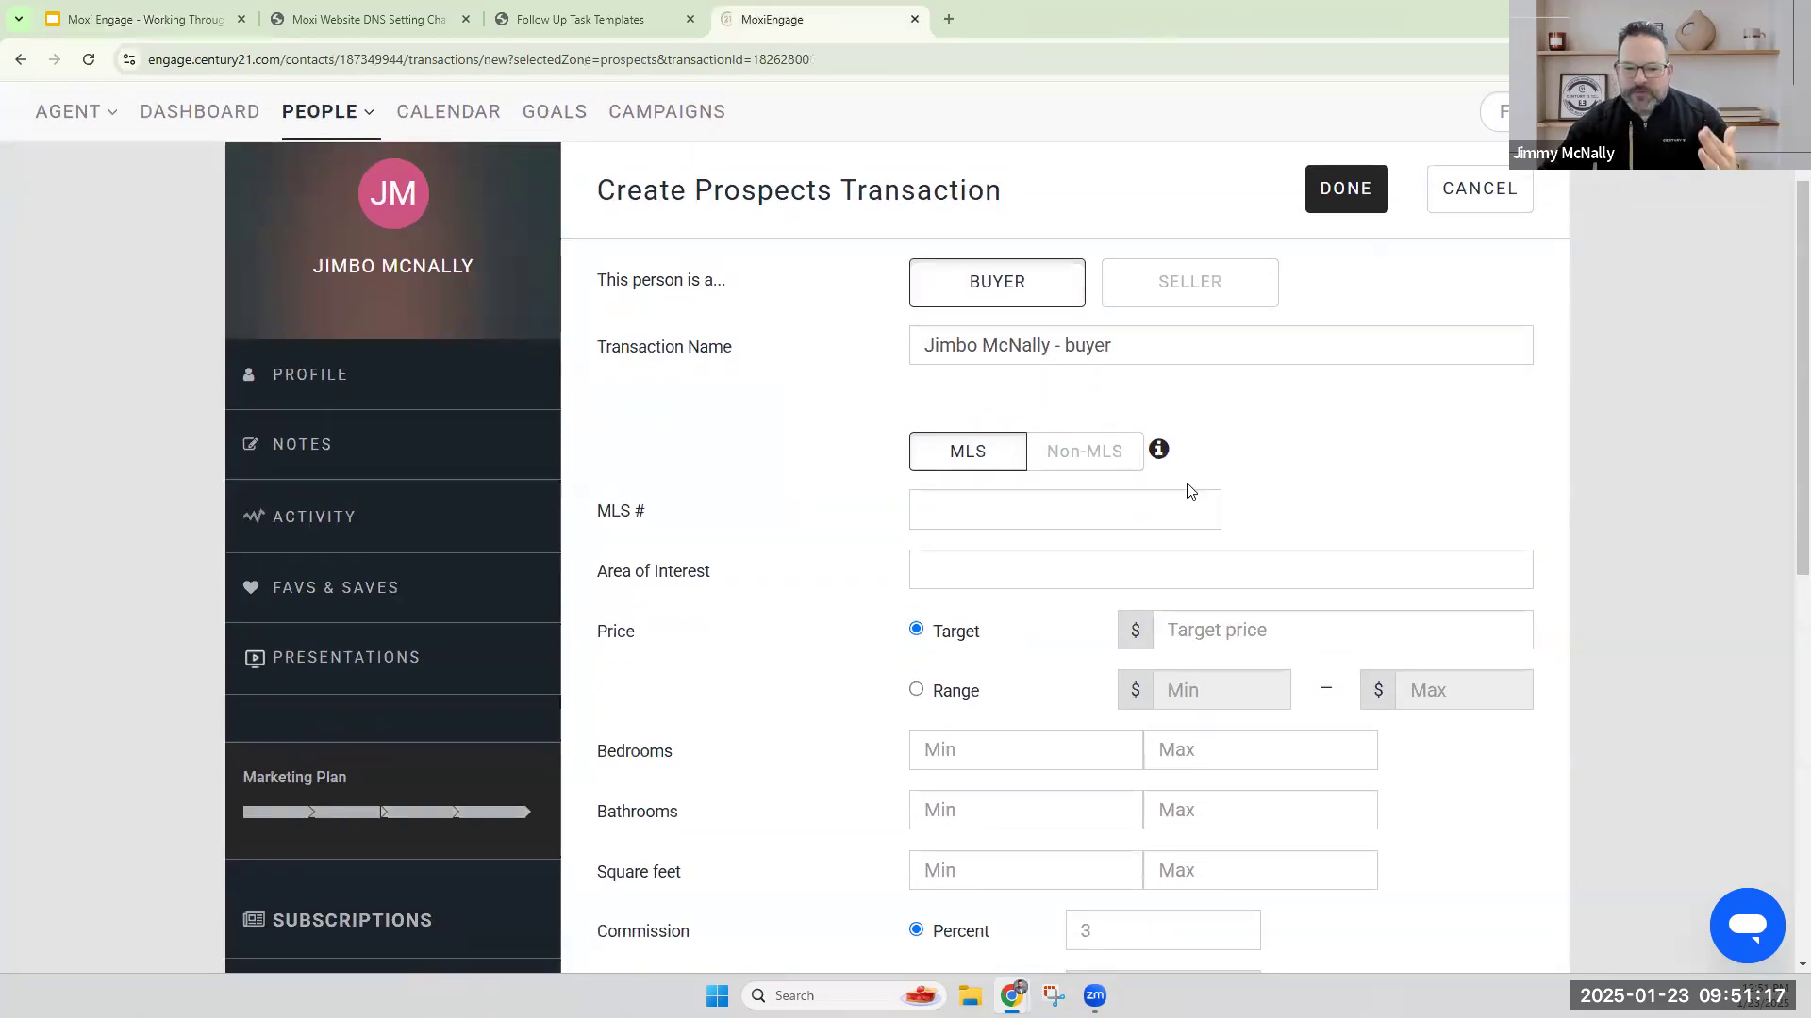
scroll(1145, 511, "down", 2)
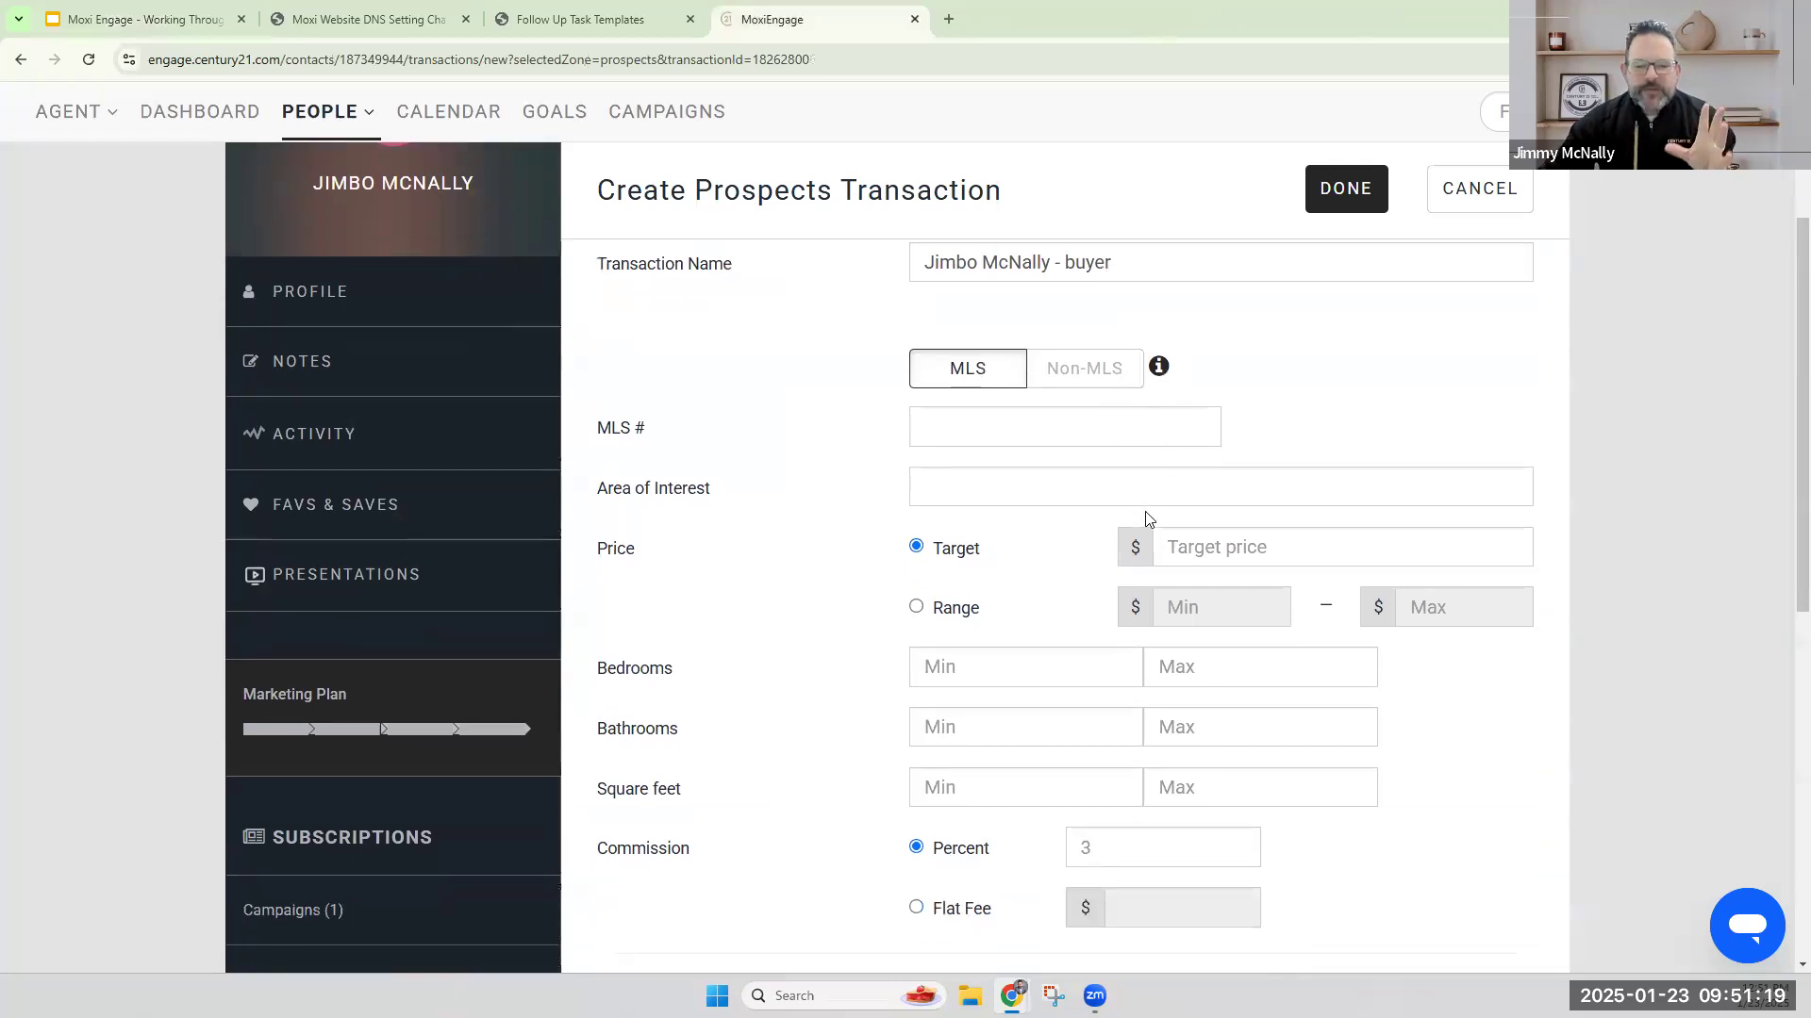
scroll(1176, 618, "down", 6)
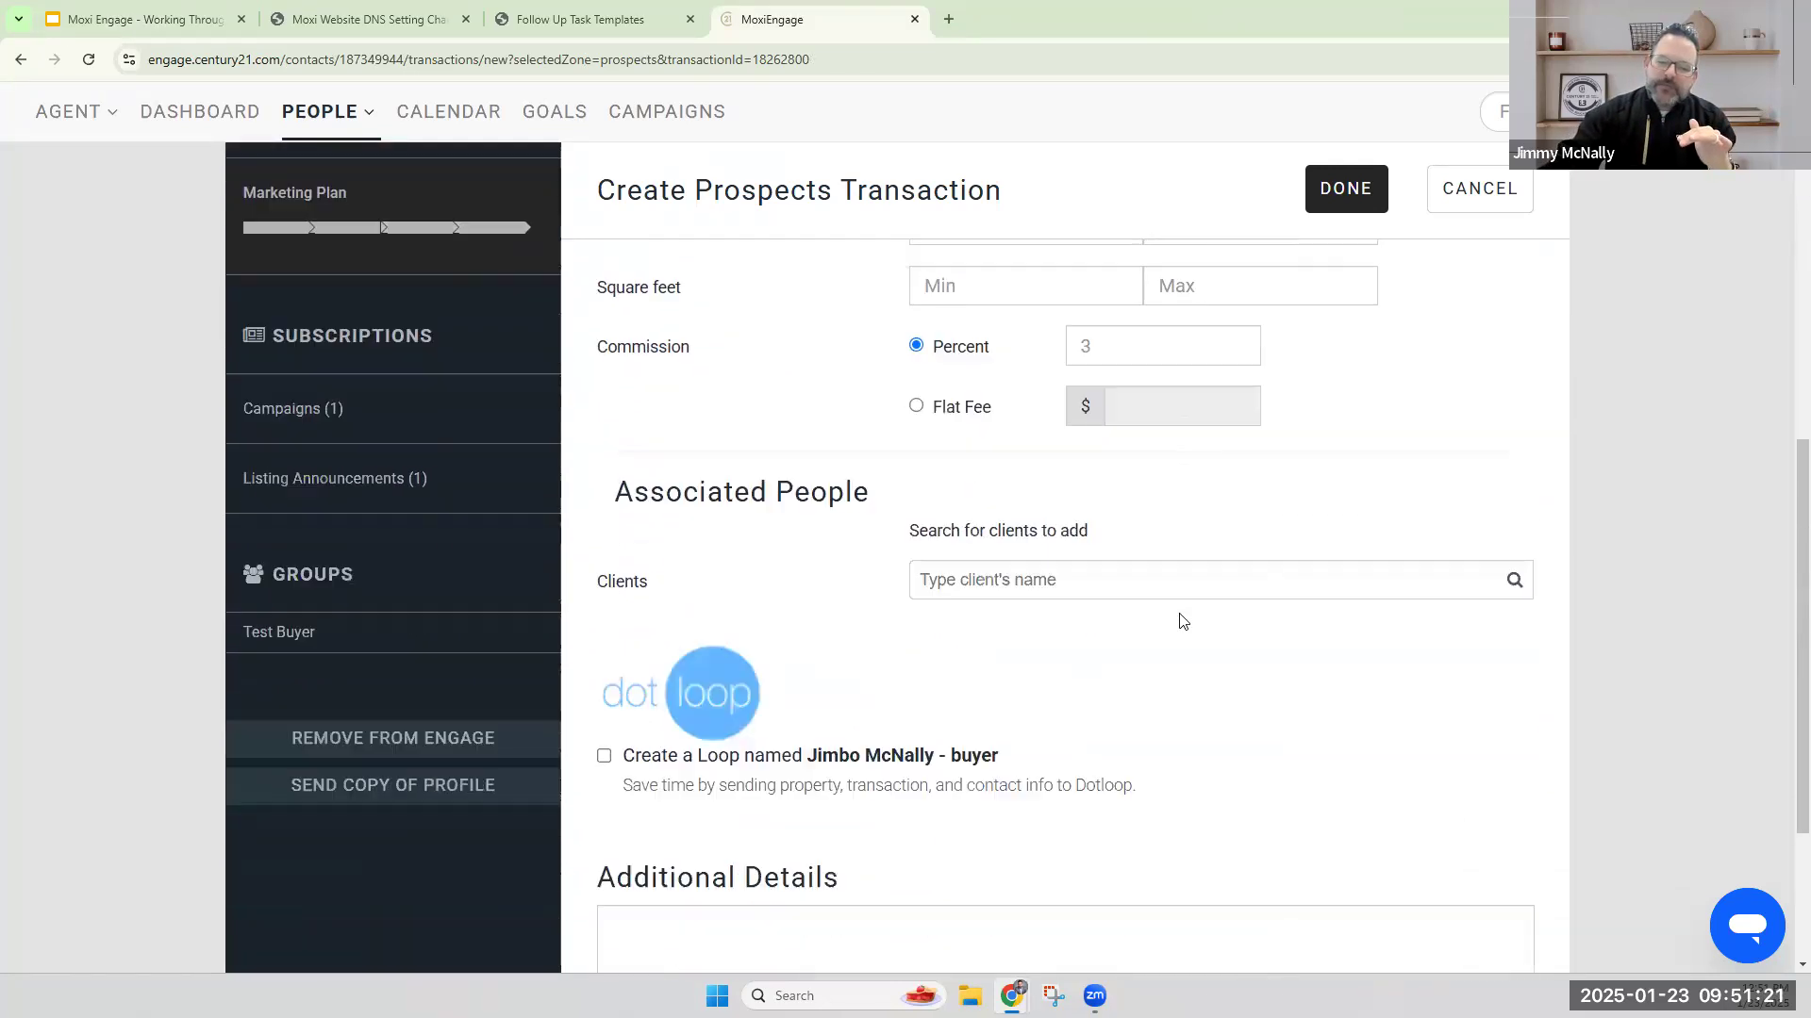
scroll(1180, 618, "up", 7)
scroll(1180, 617, "up", 3)
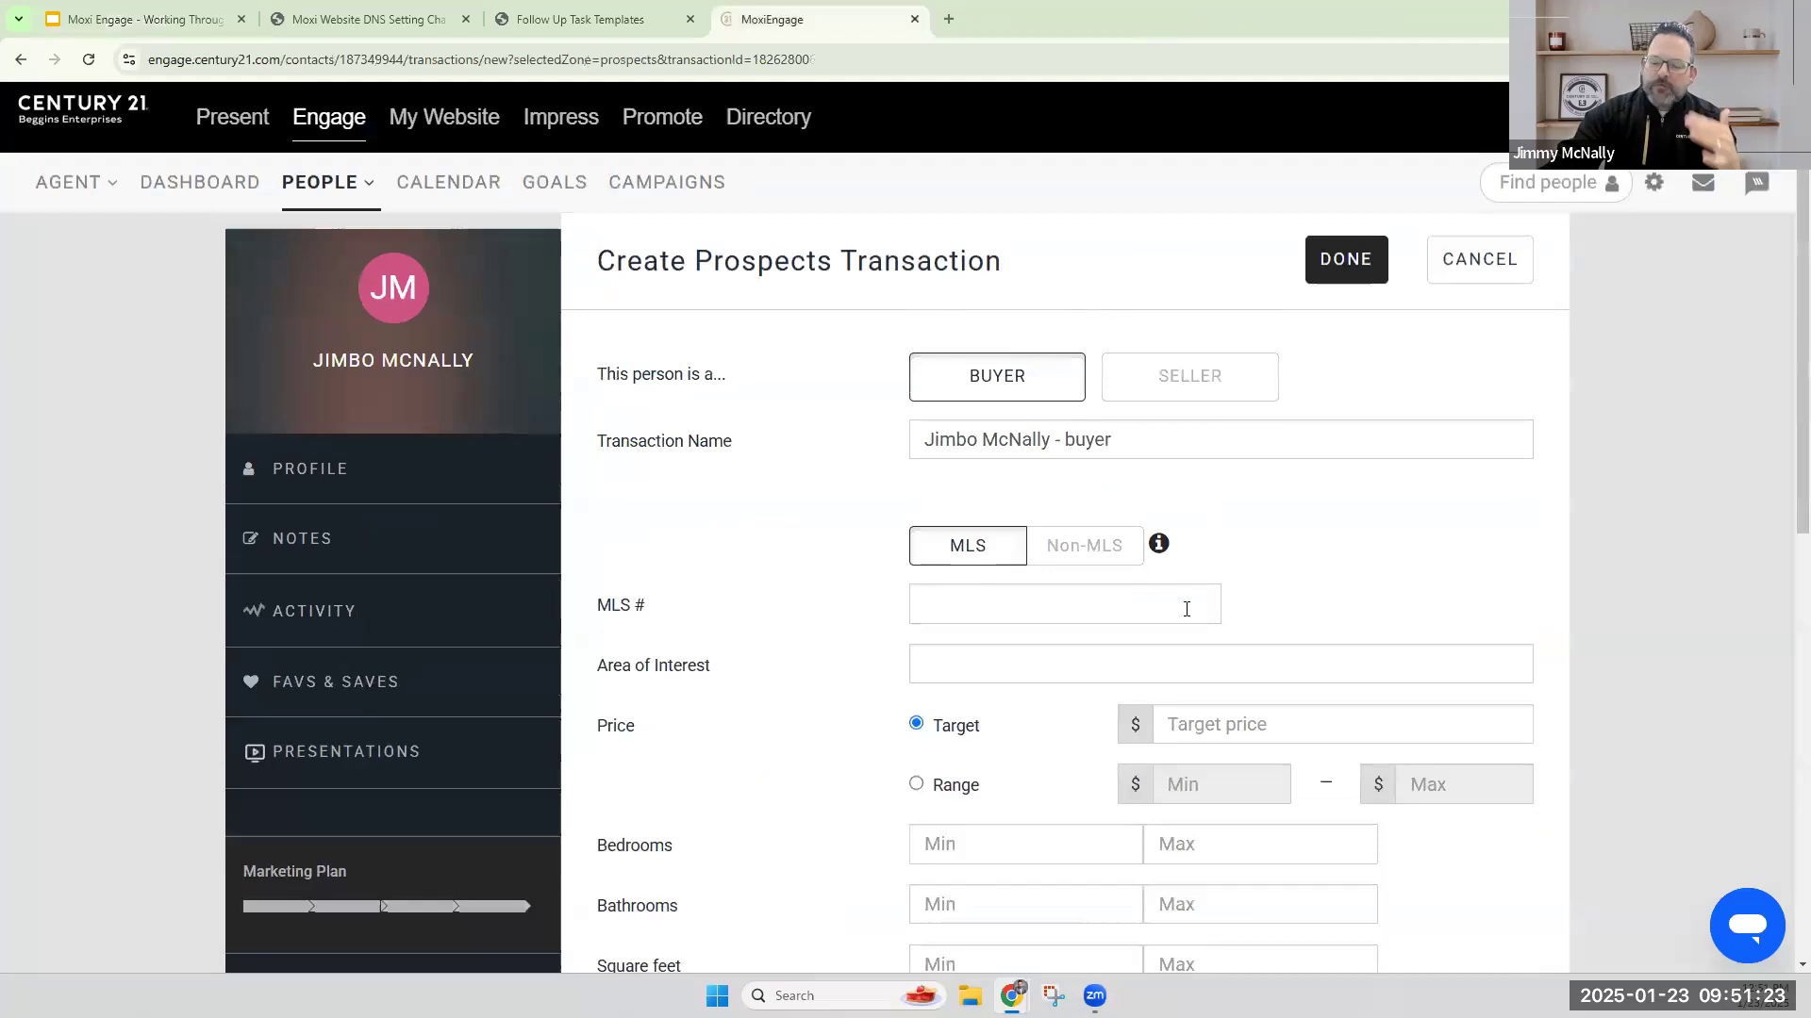
left_click(1084, 557)
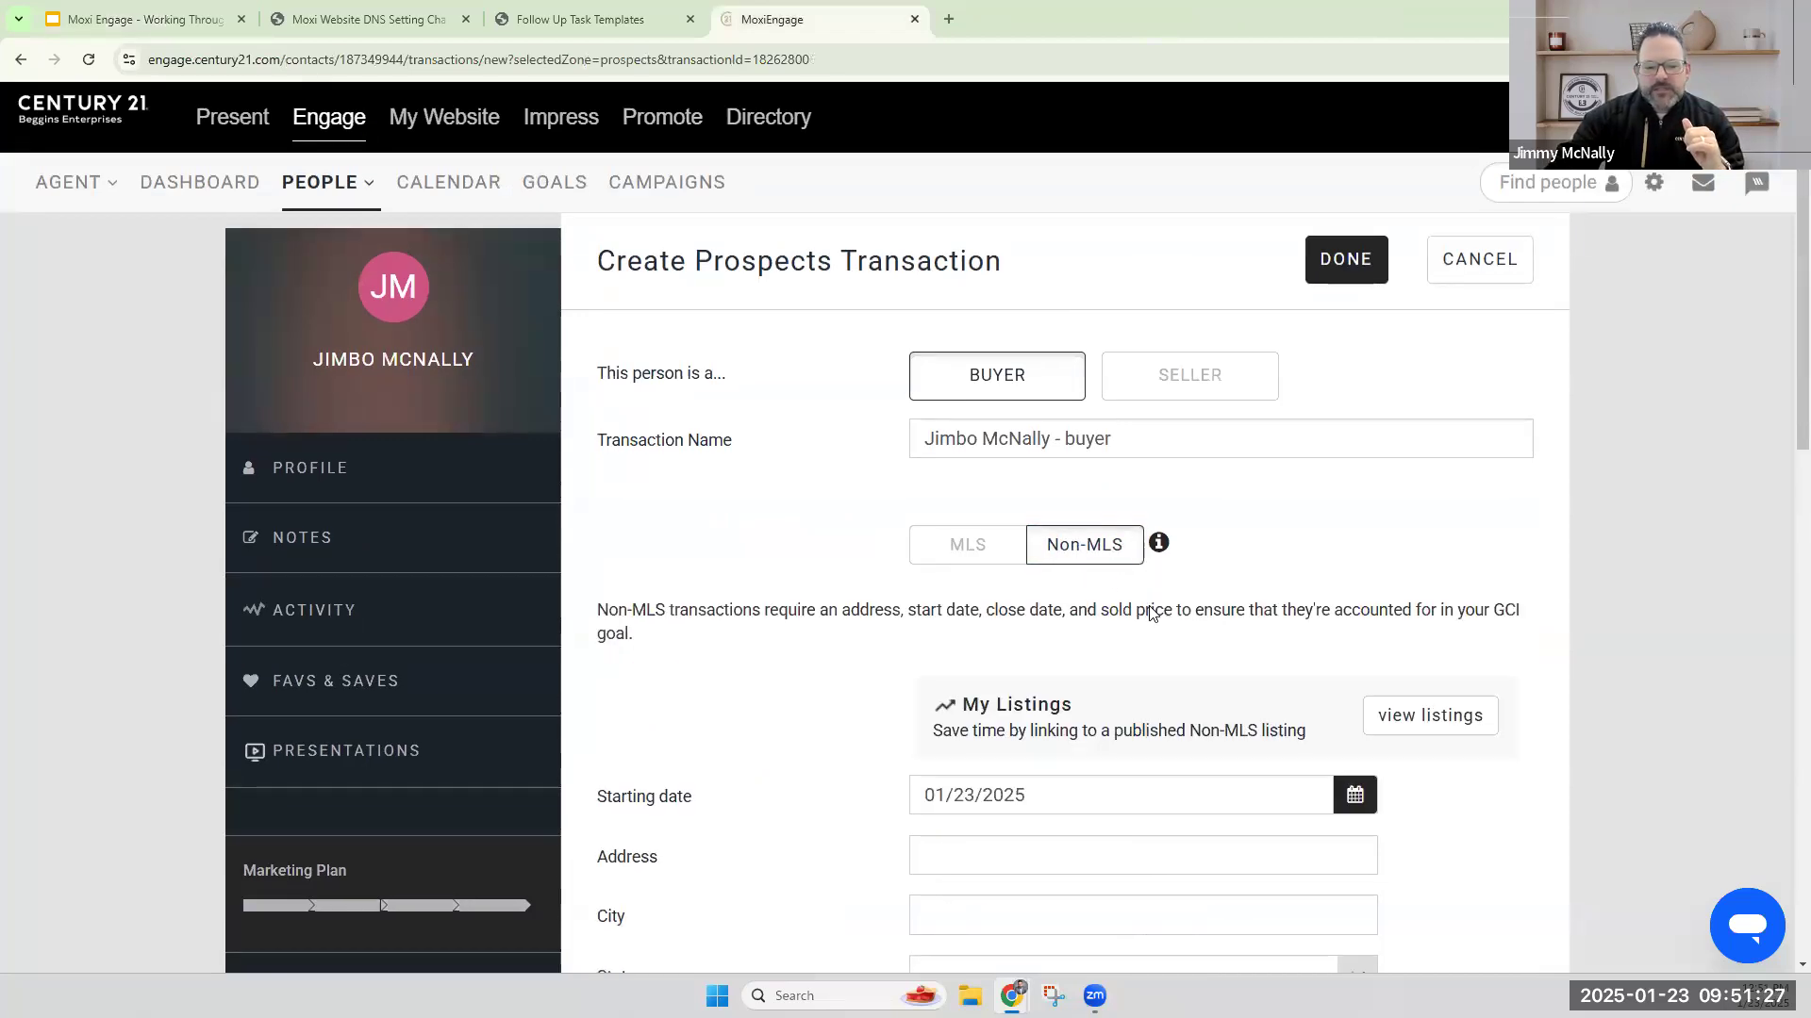
Set the buyer's price as a range from 400000 to 600000.
scroll(1152, 605, "down", 4)
scroll(1132, 574, "down", 1)
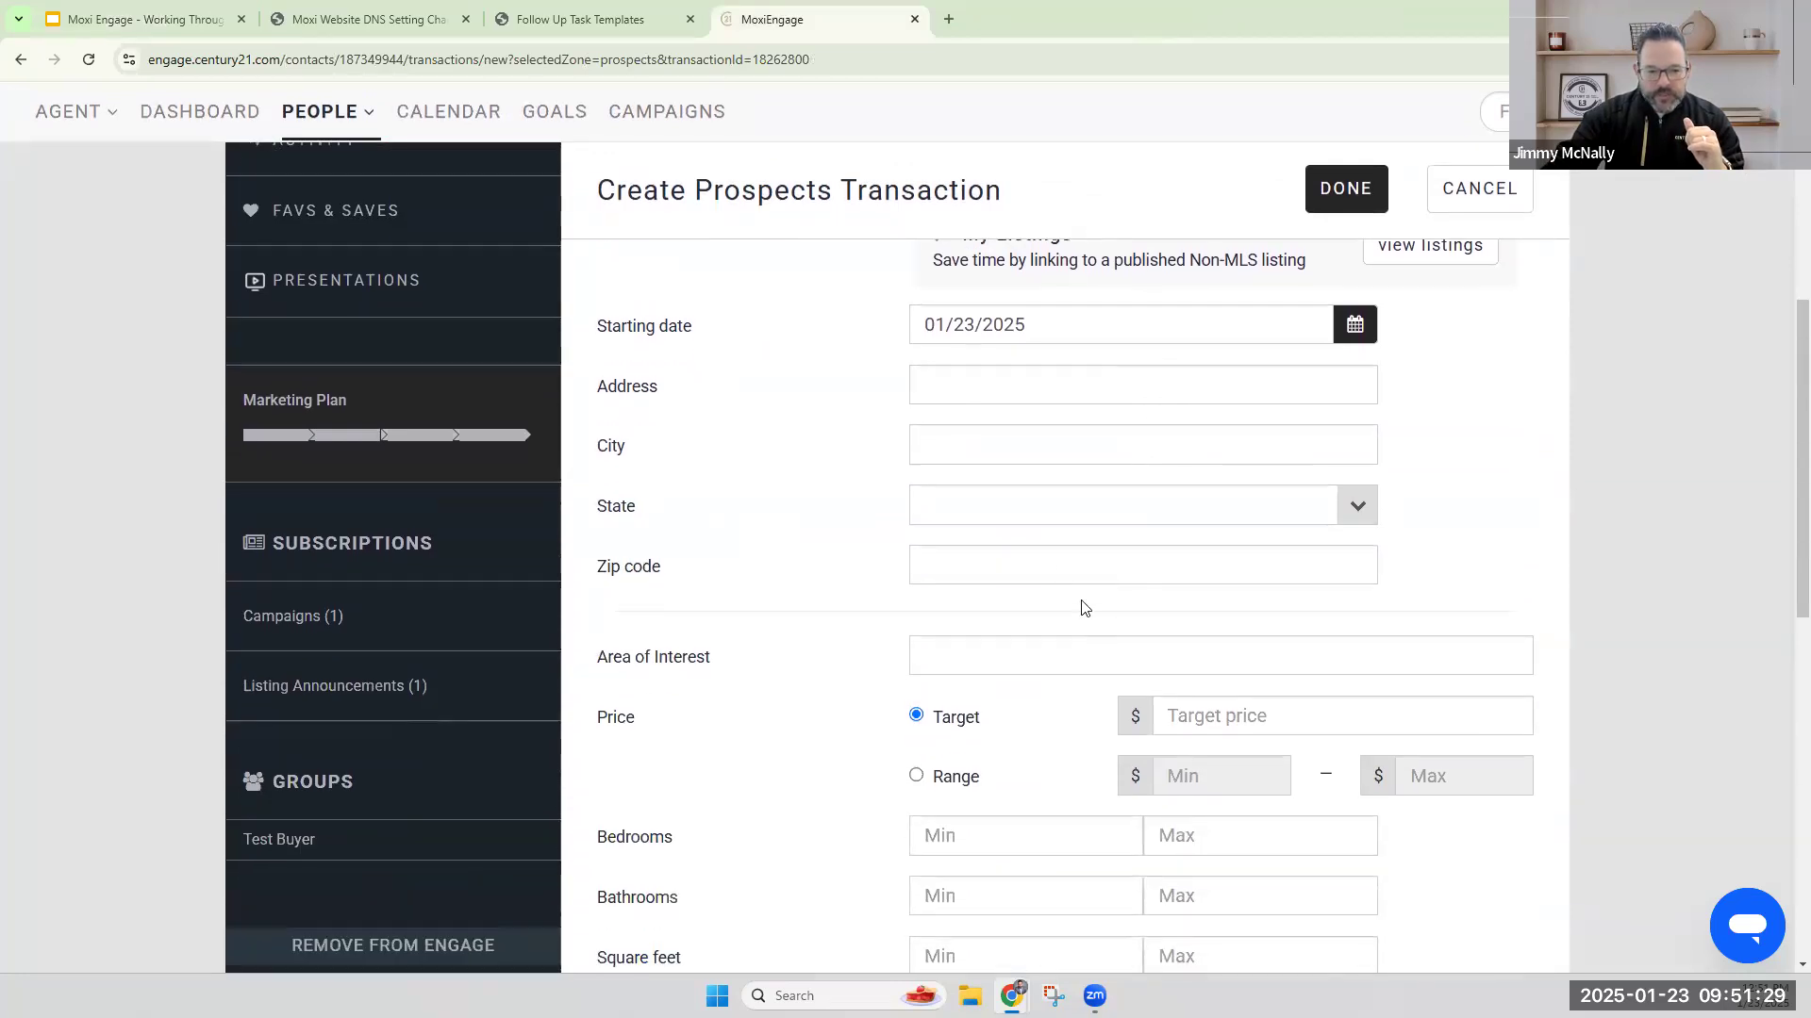
left_click(918, 775)
left_click(1226, 775)
scroll(1226, 774, "down", 2)
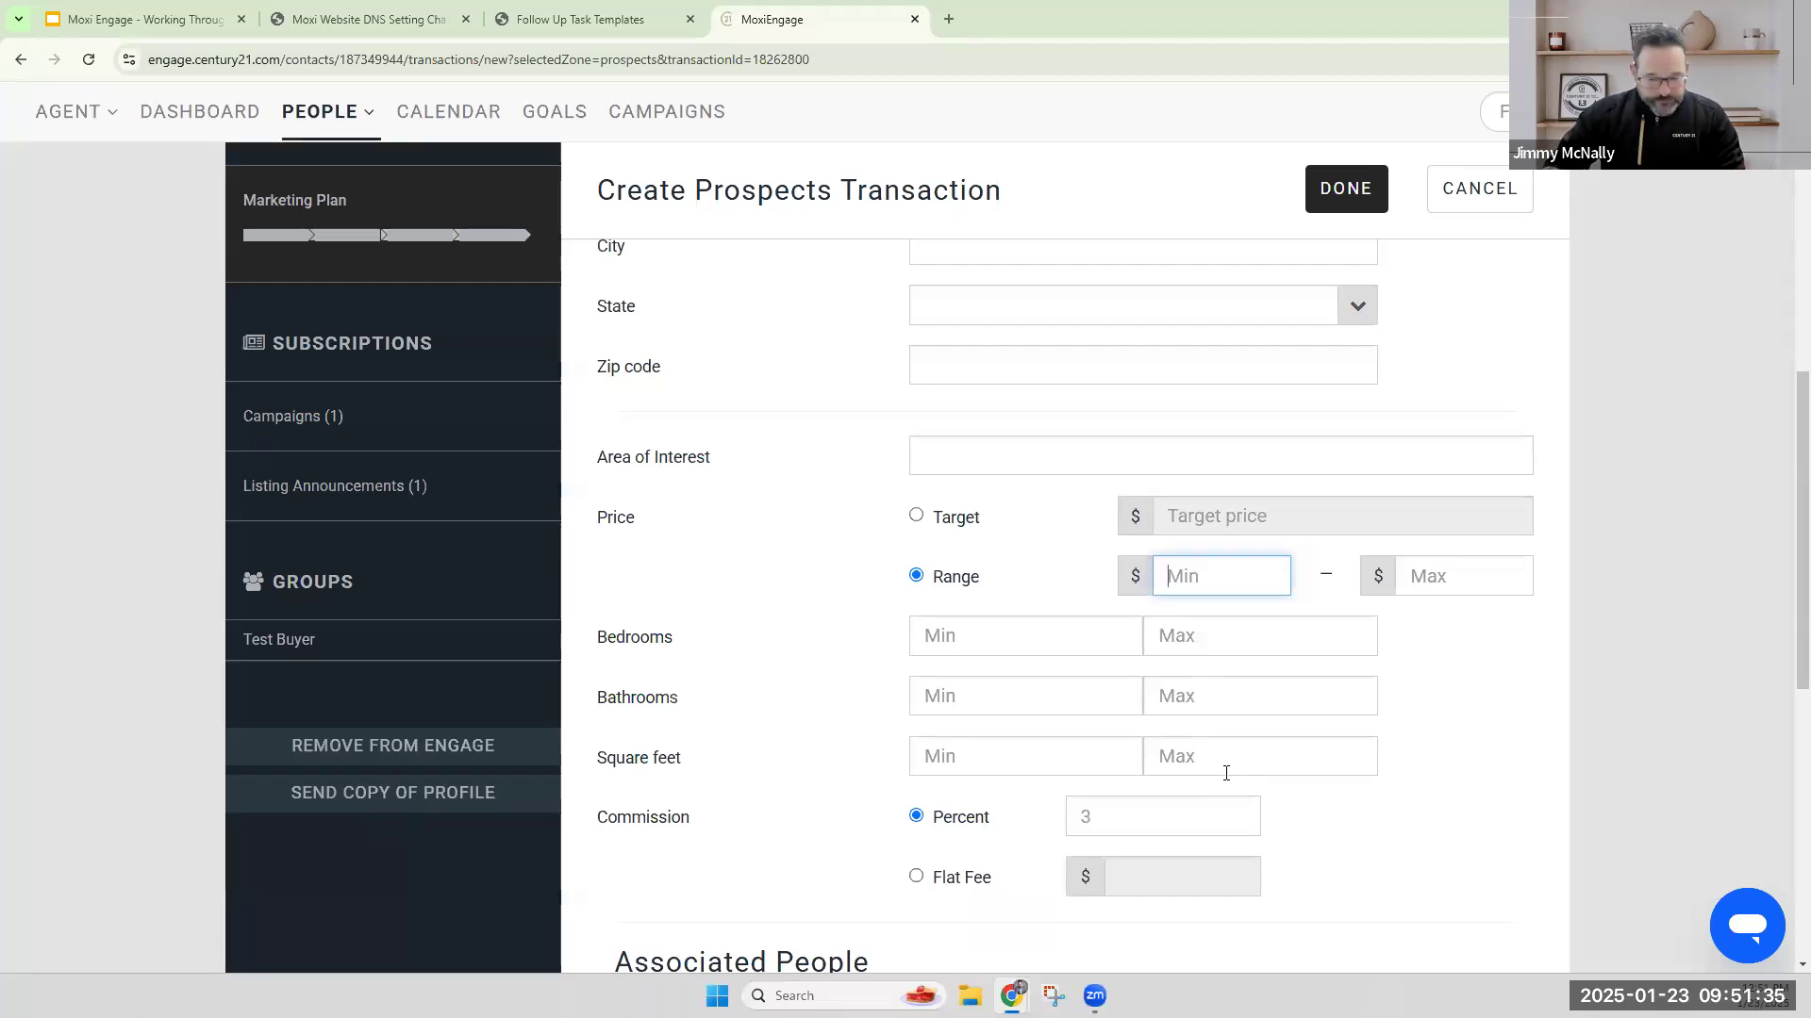
type("3")
key("BackSpace")
type("400000")
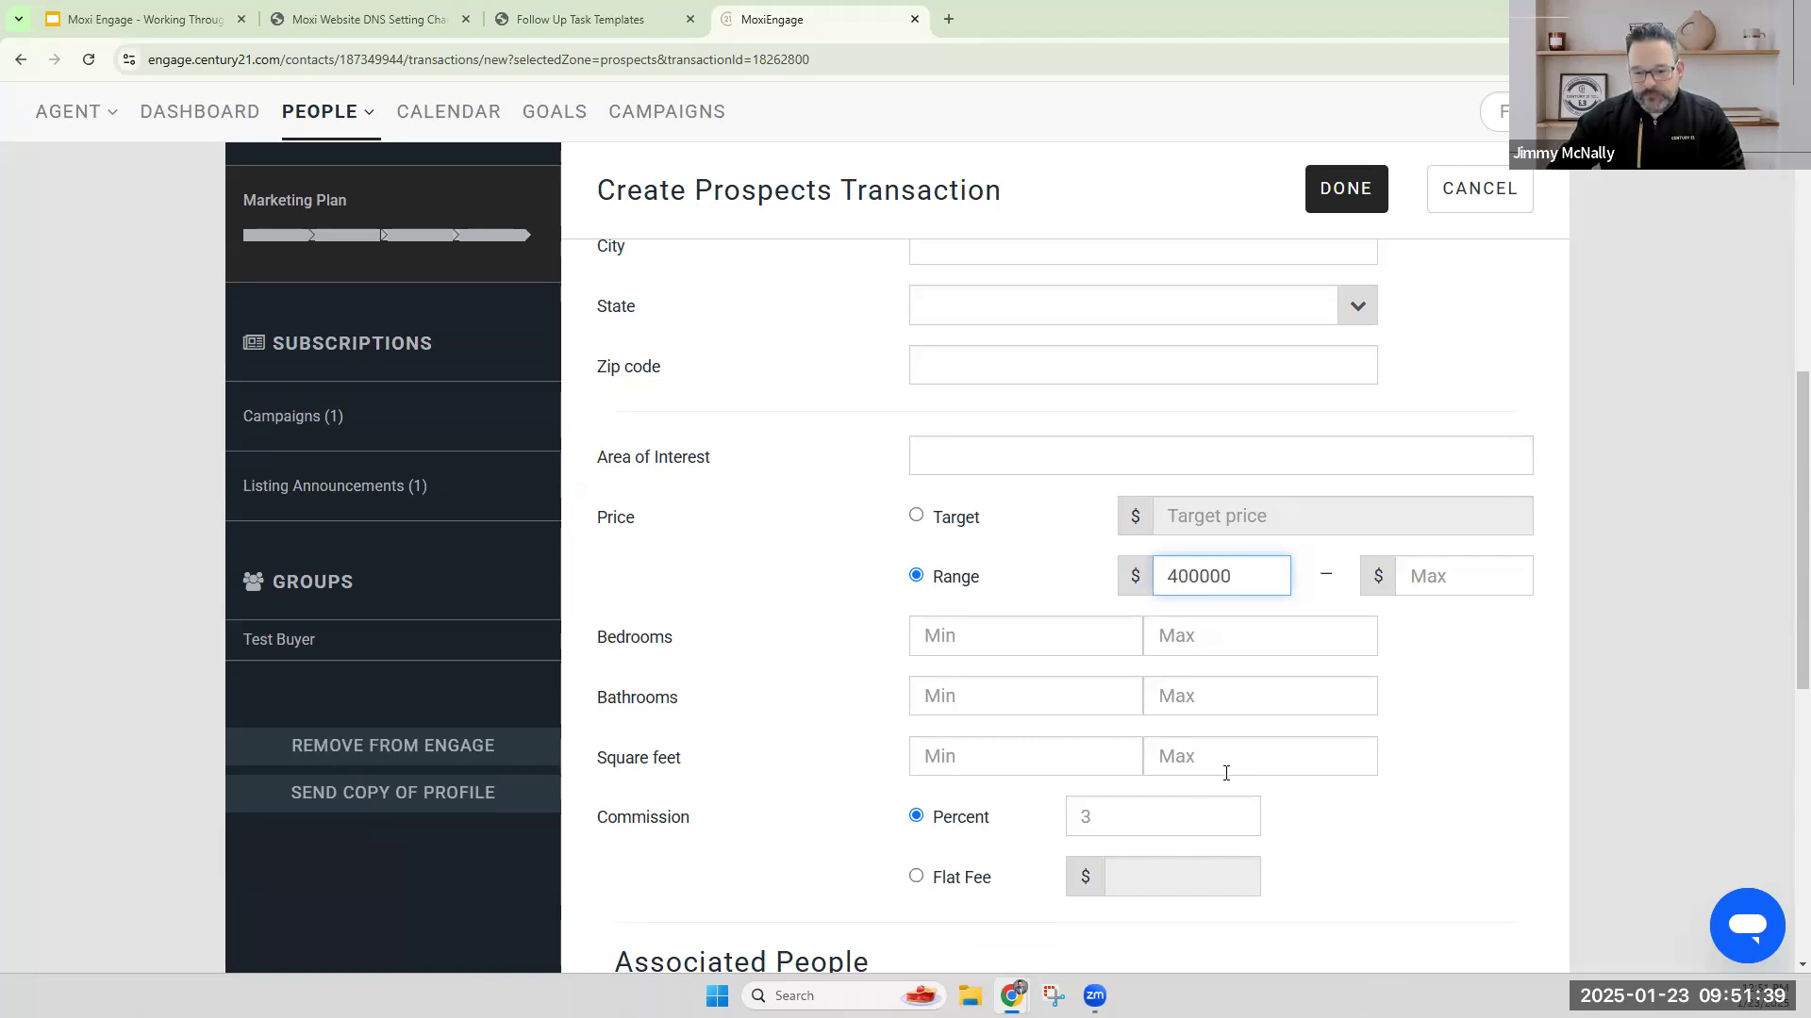
key("Tab")
type("60000")
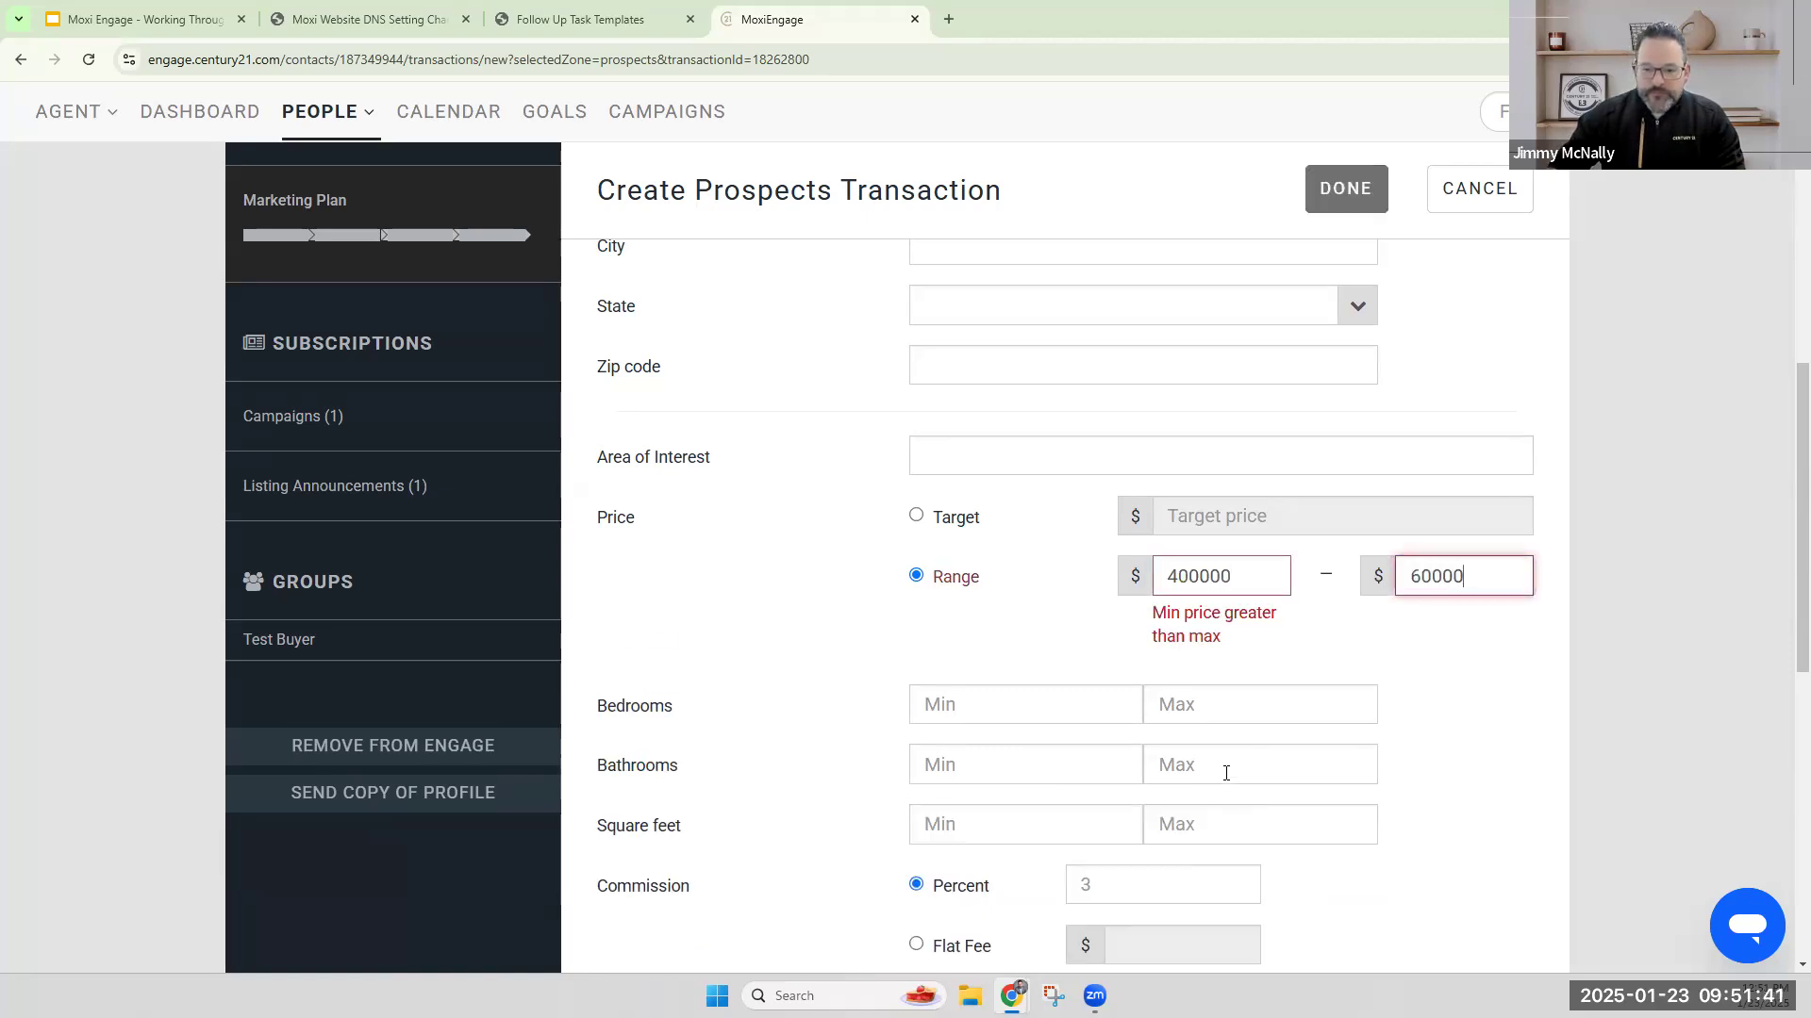
type("0")
left_click(1401, 768)
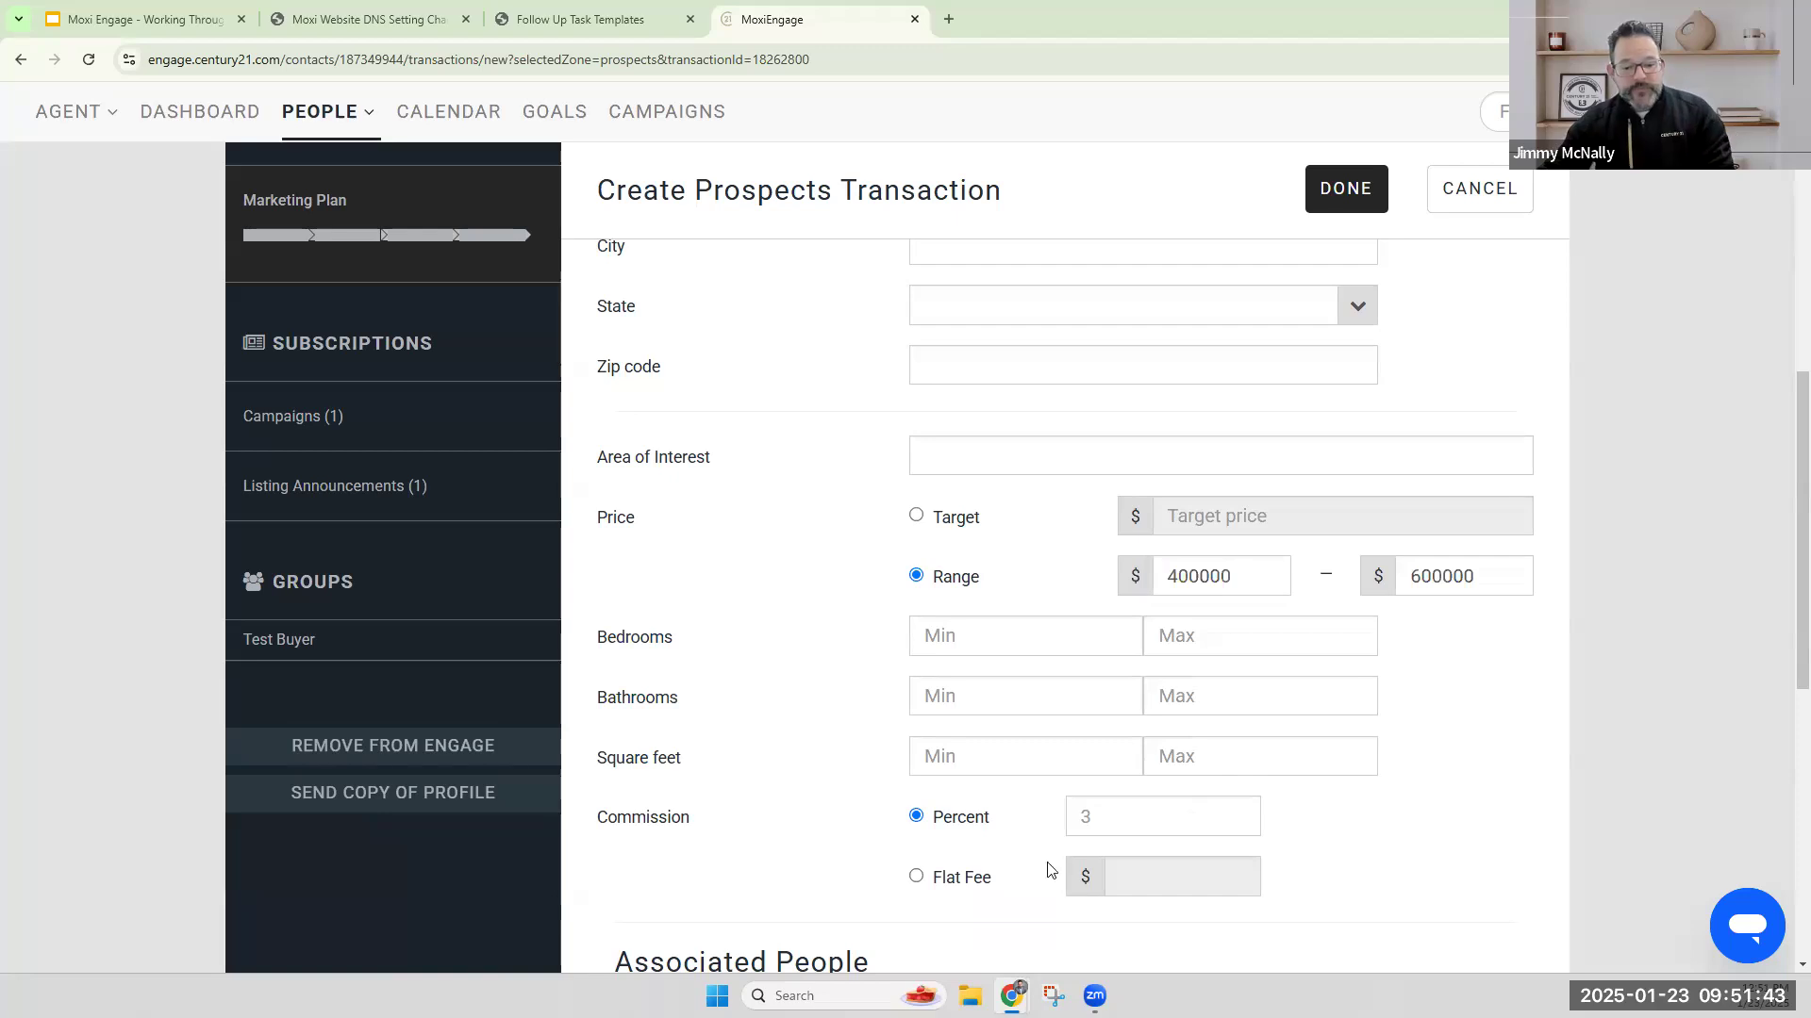
Try the flat fee option for the commission and switch back to percent.
left_click(1130, 826)
scroll(1143, 675, "down", 2)
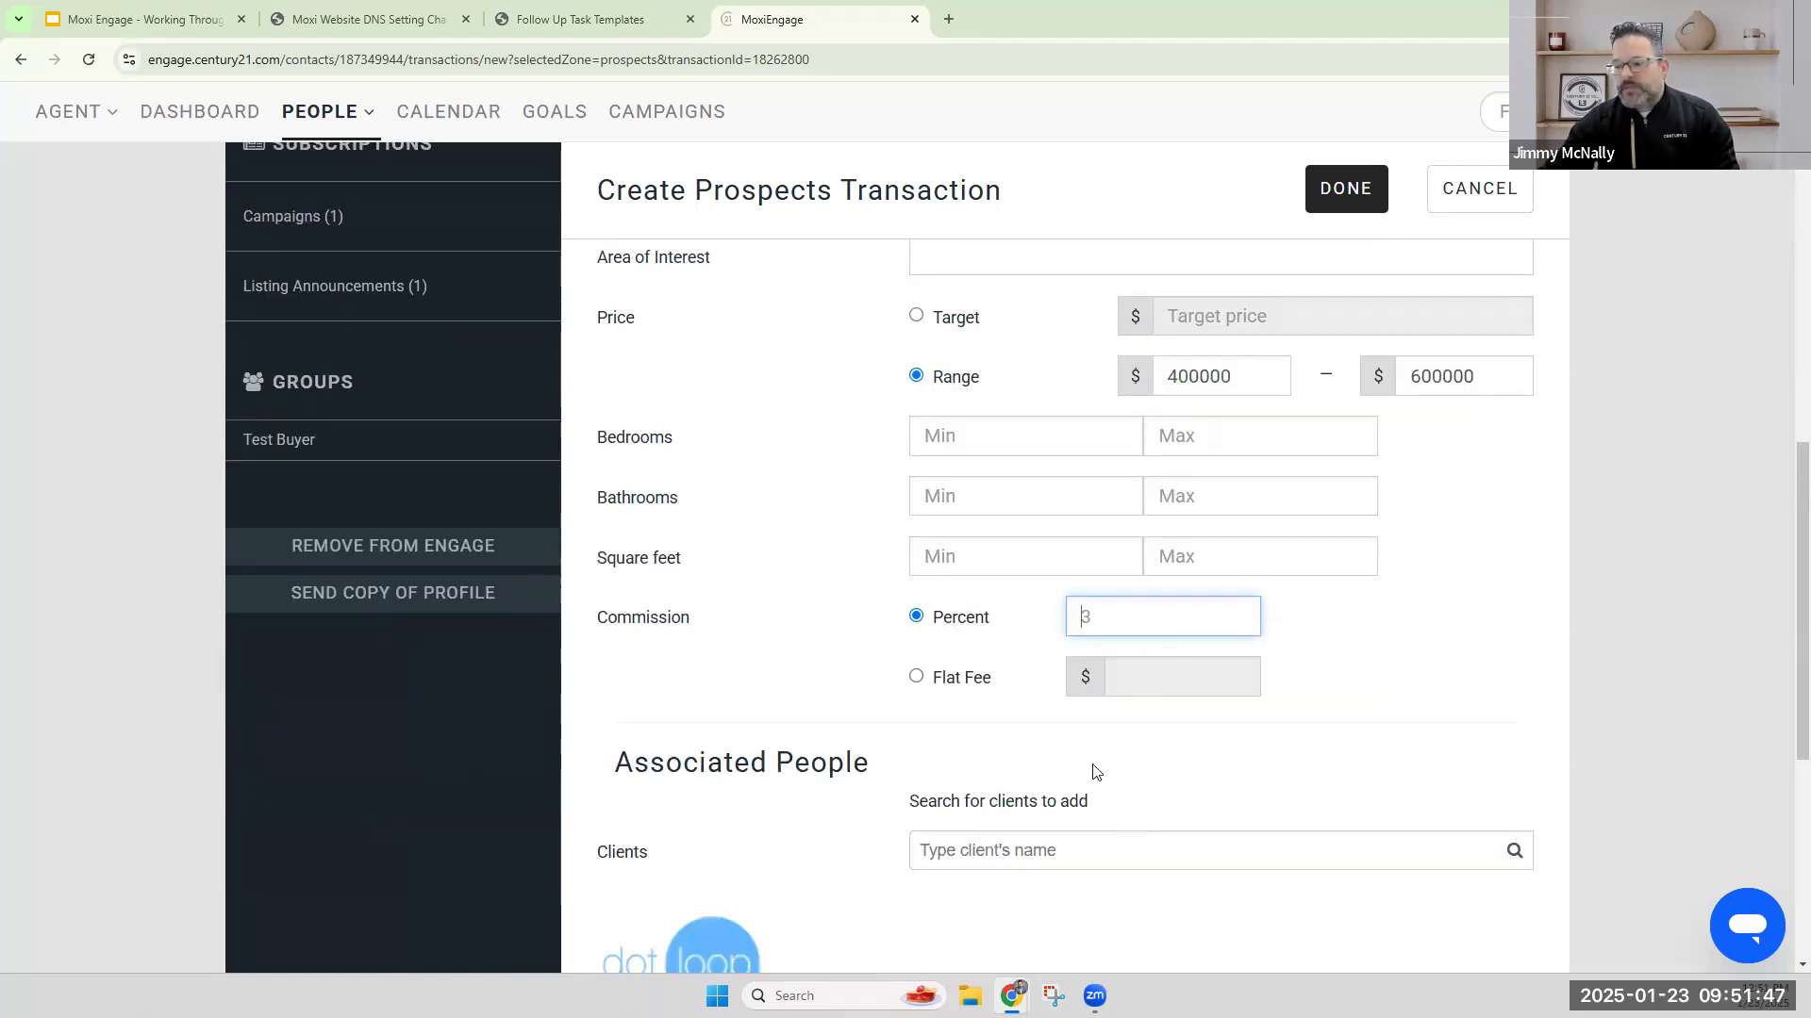
left_click(1399, 618)
left_click(918, 681)
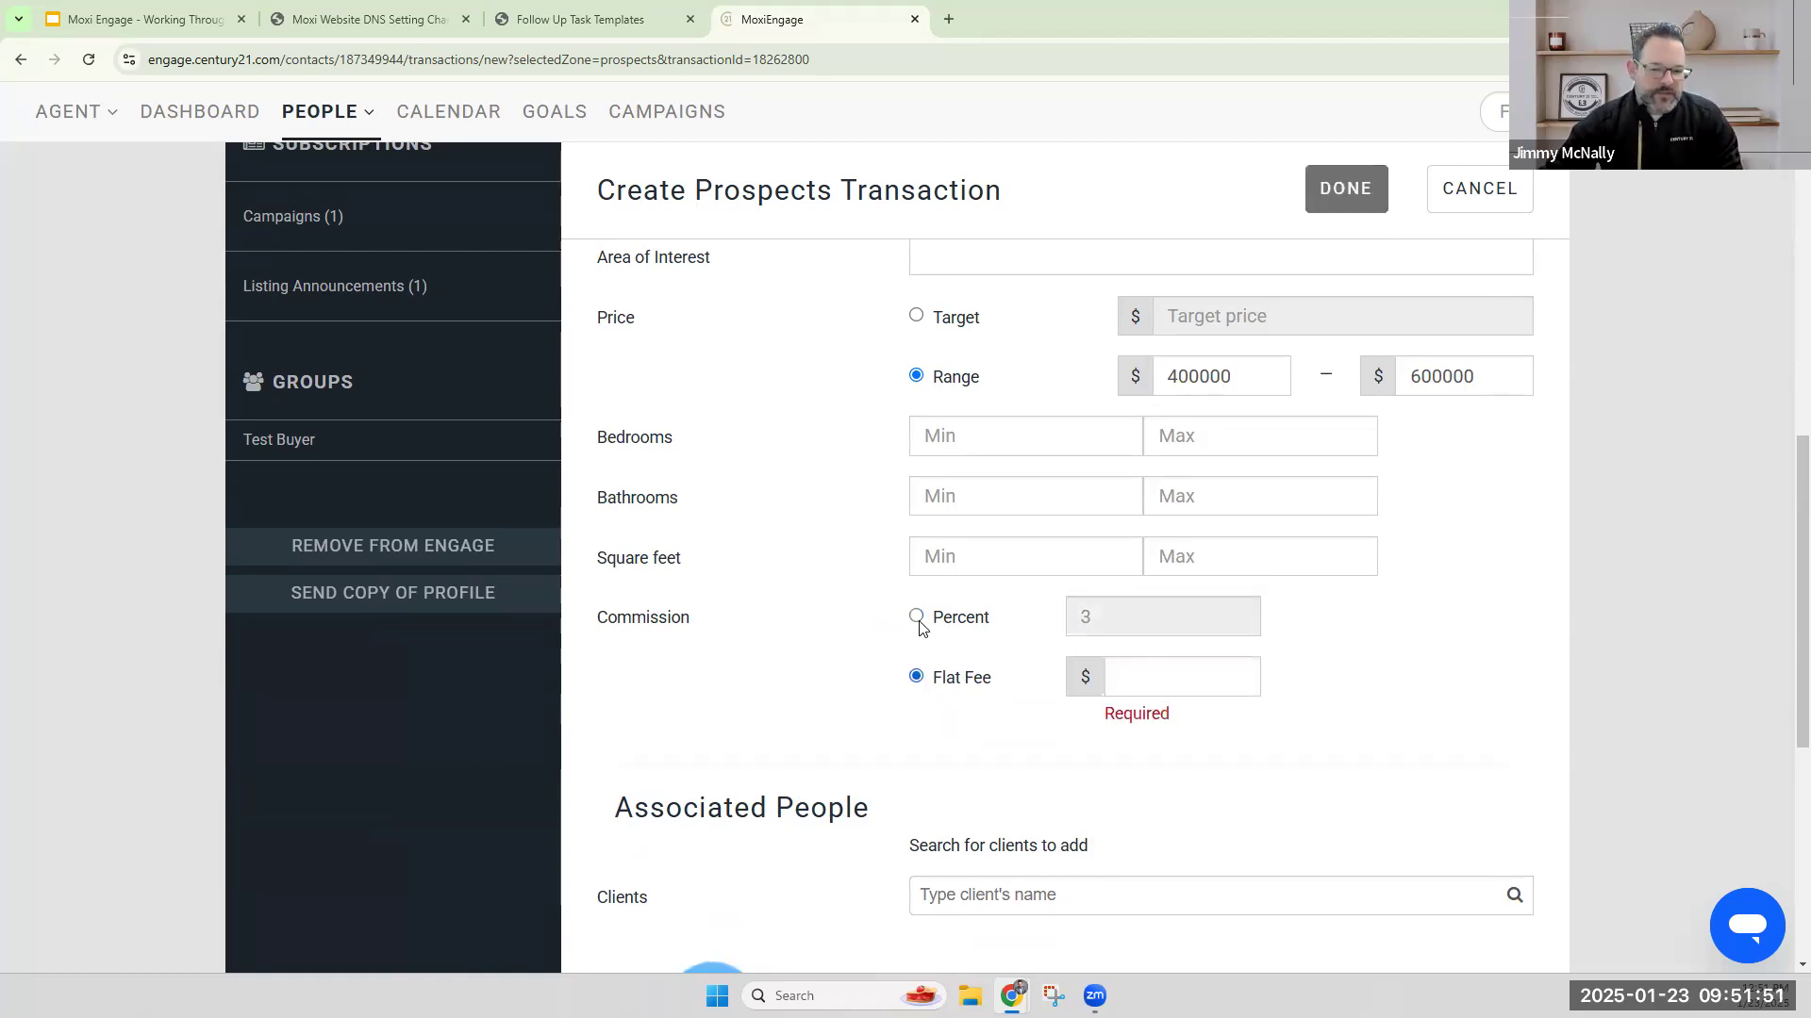
left_click(915, 617)
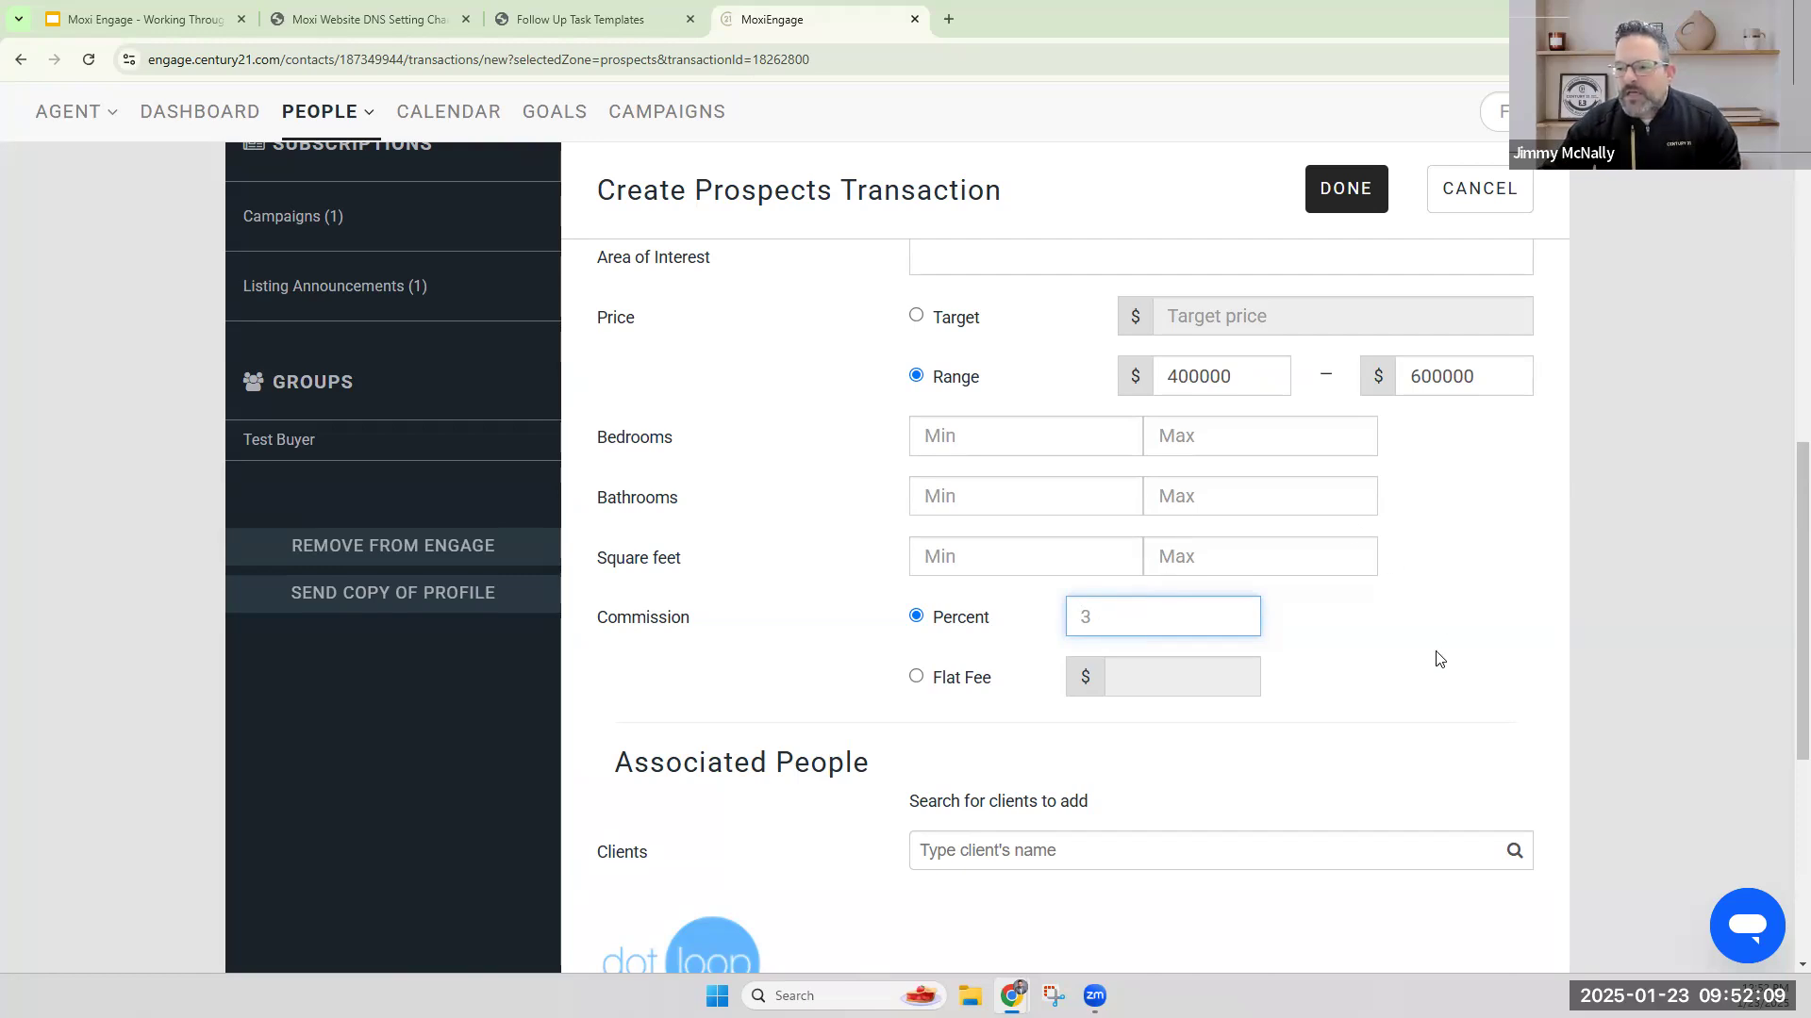
Search for the second client by full name and add them to the transaction's associated people.
scroll(1378, 647, "up", 8)
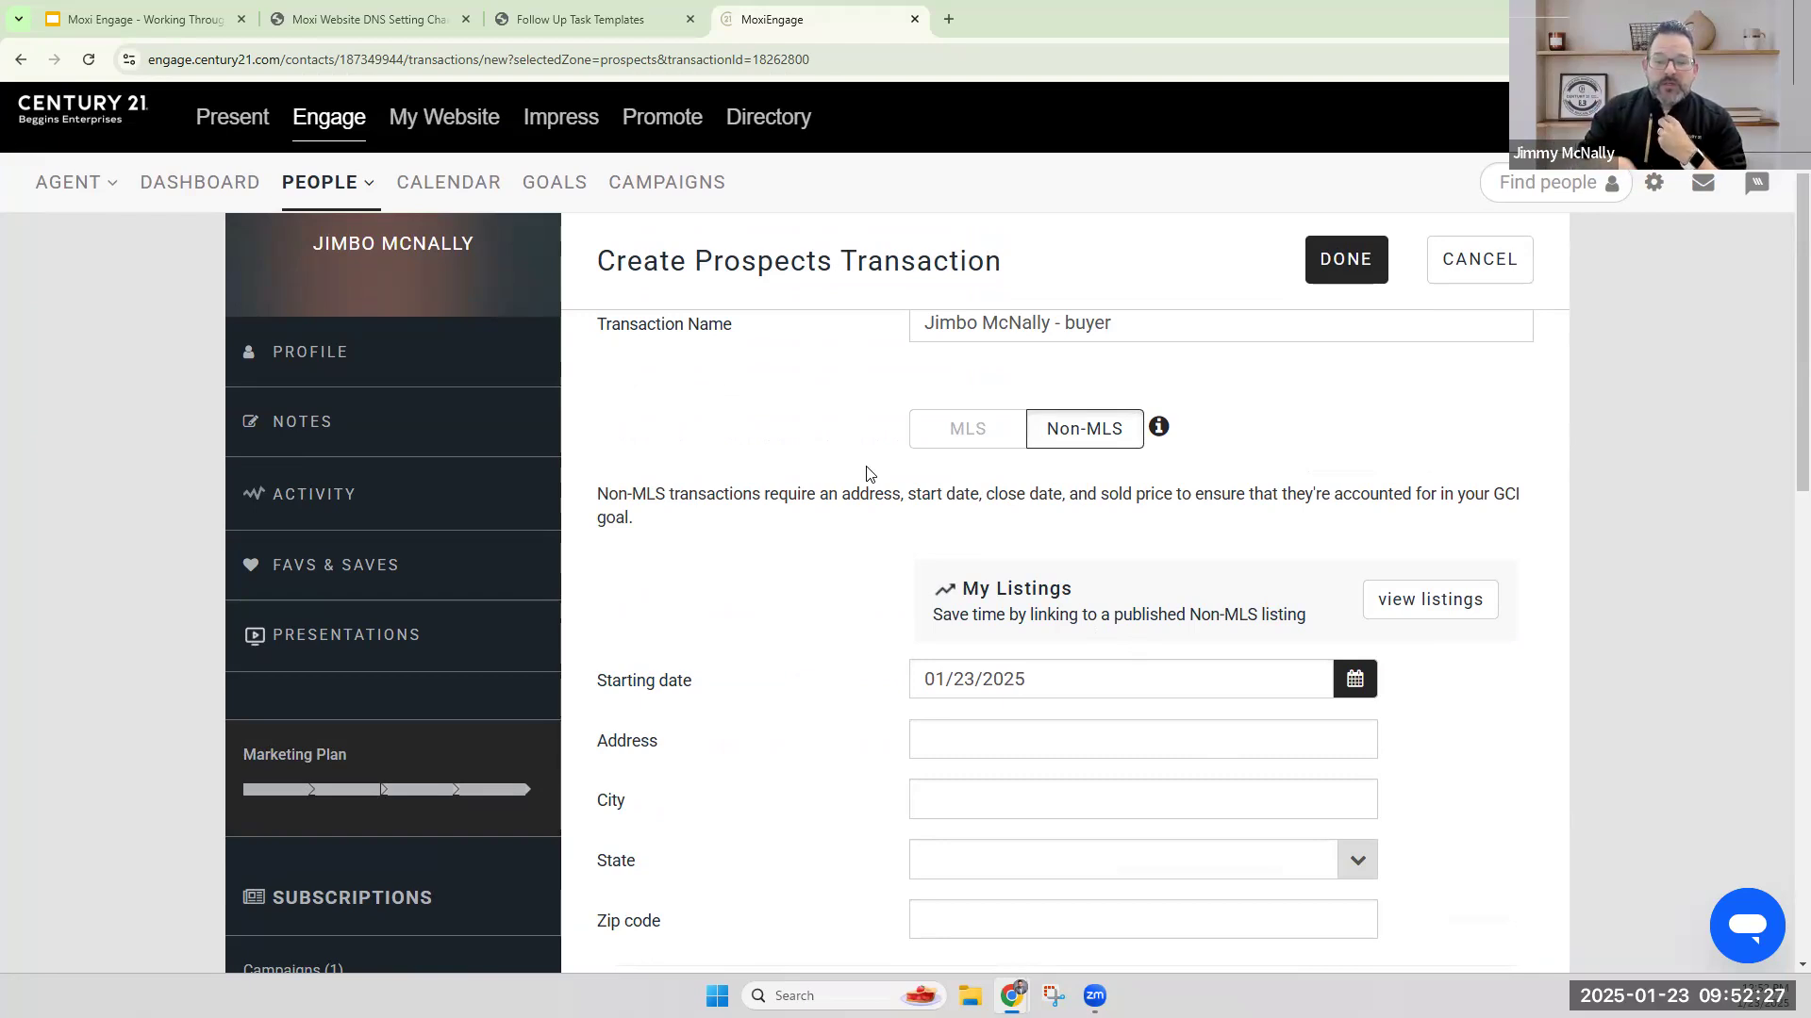
scroll(1264, 632, "down", 5)
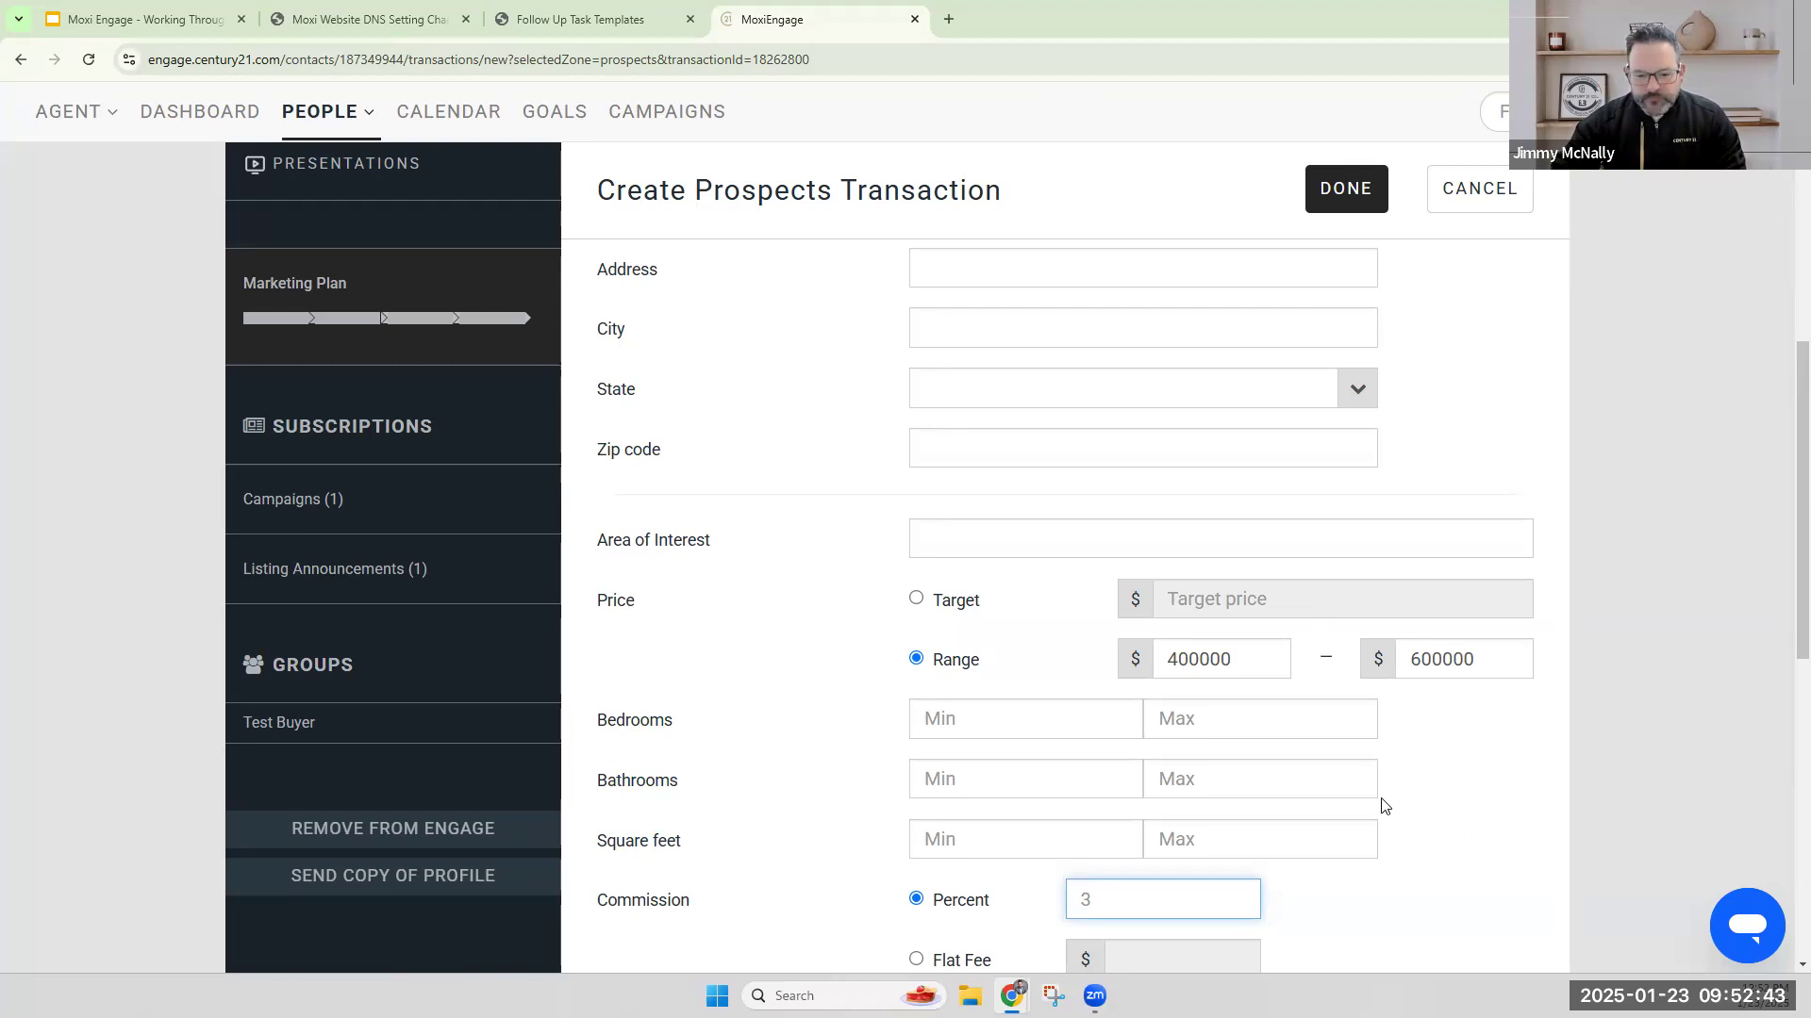
scroll(1499, 698, "down", 1)
scroll(1506, 677, "down", 4)
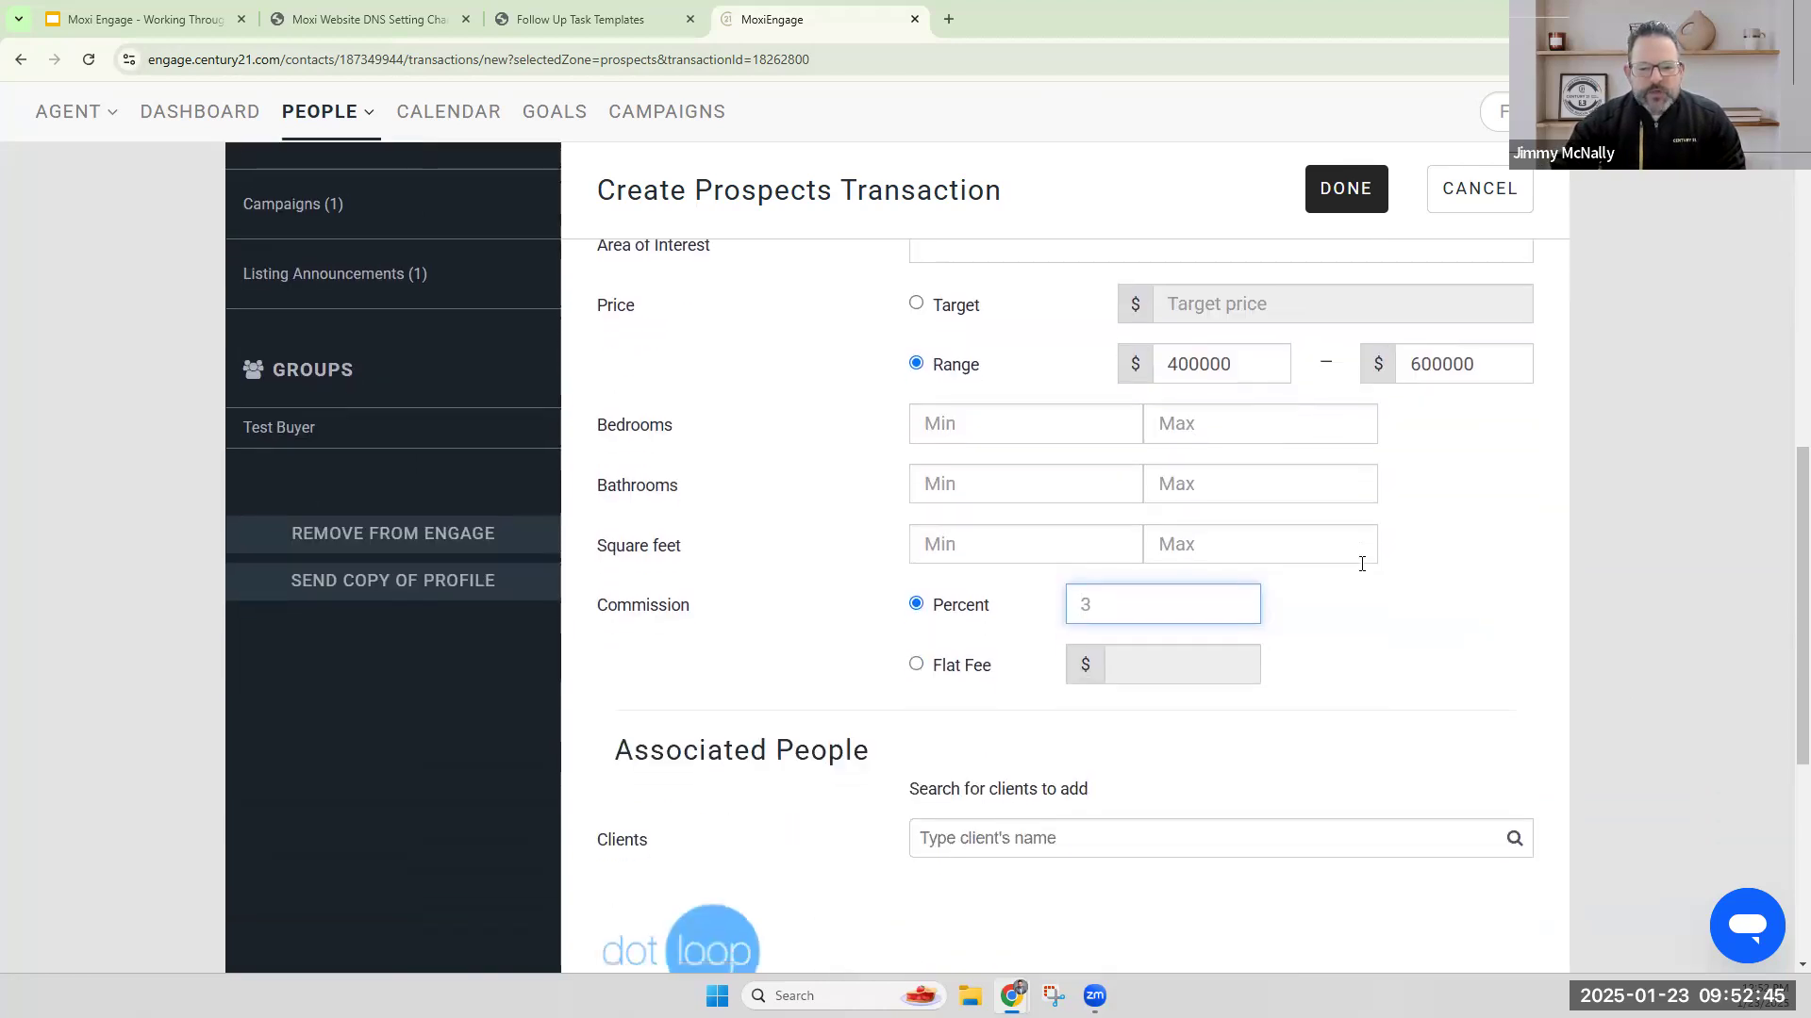
left_click(1105, 578)
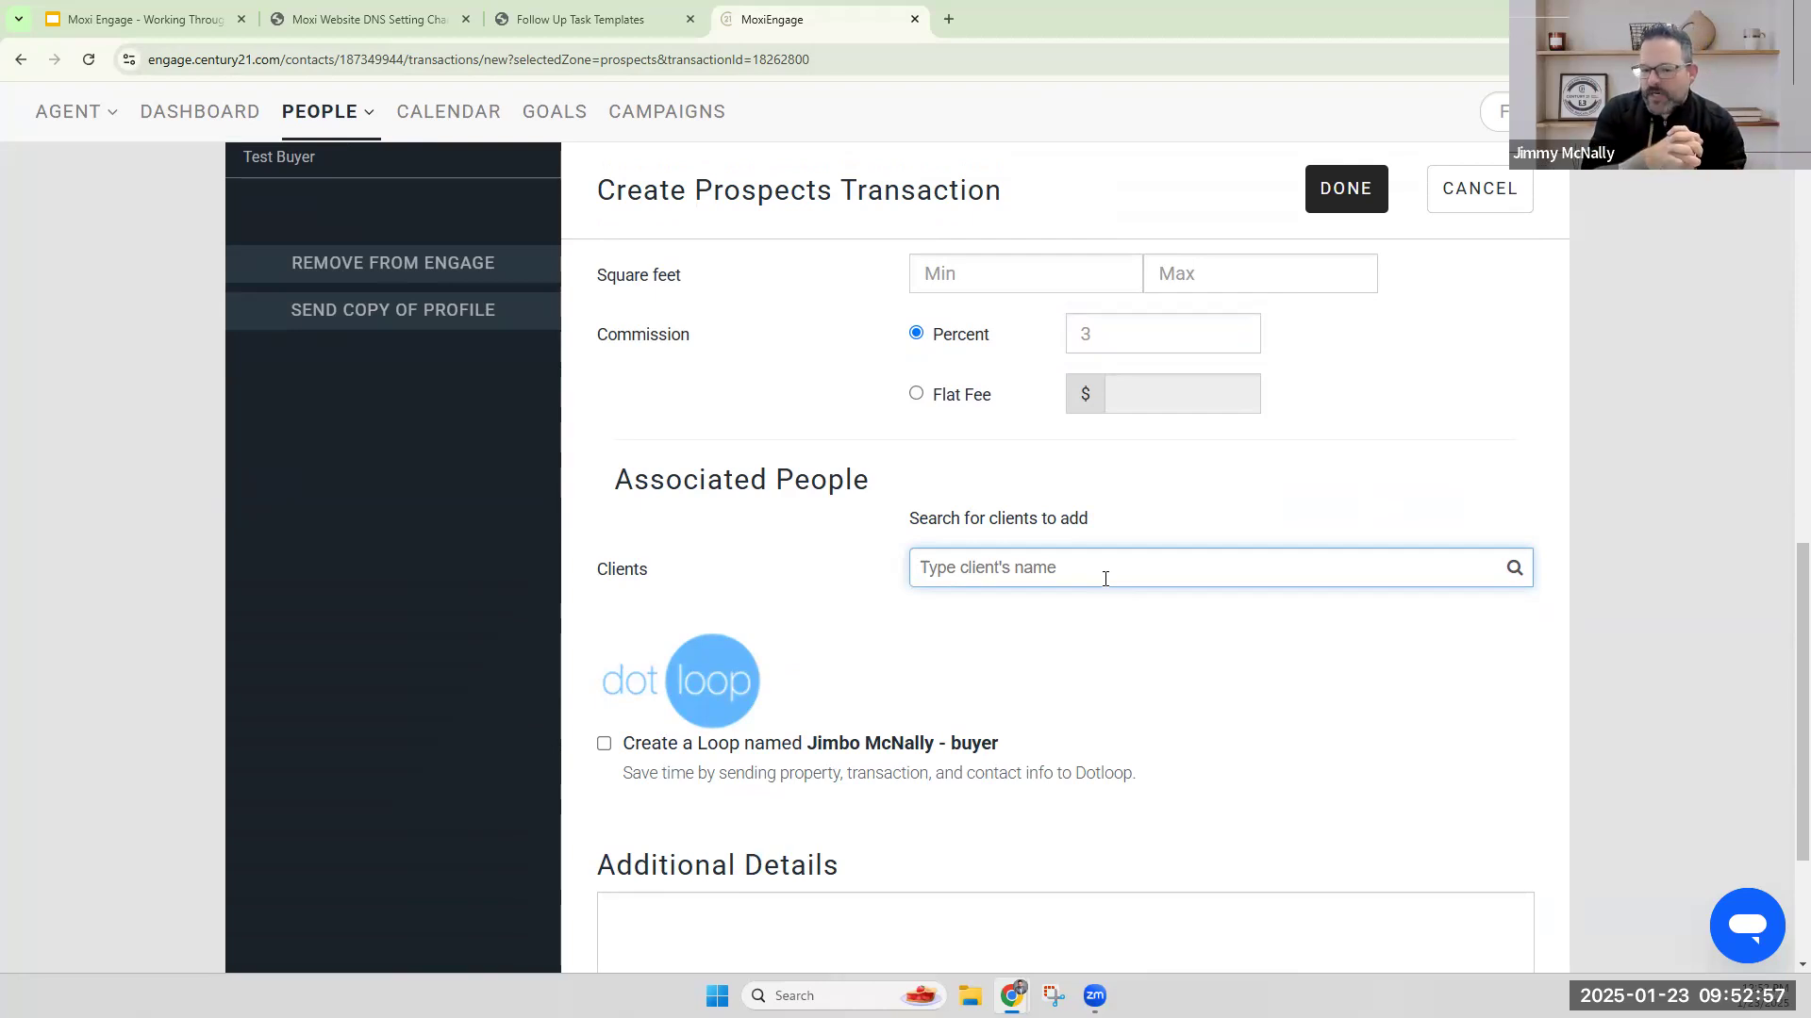
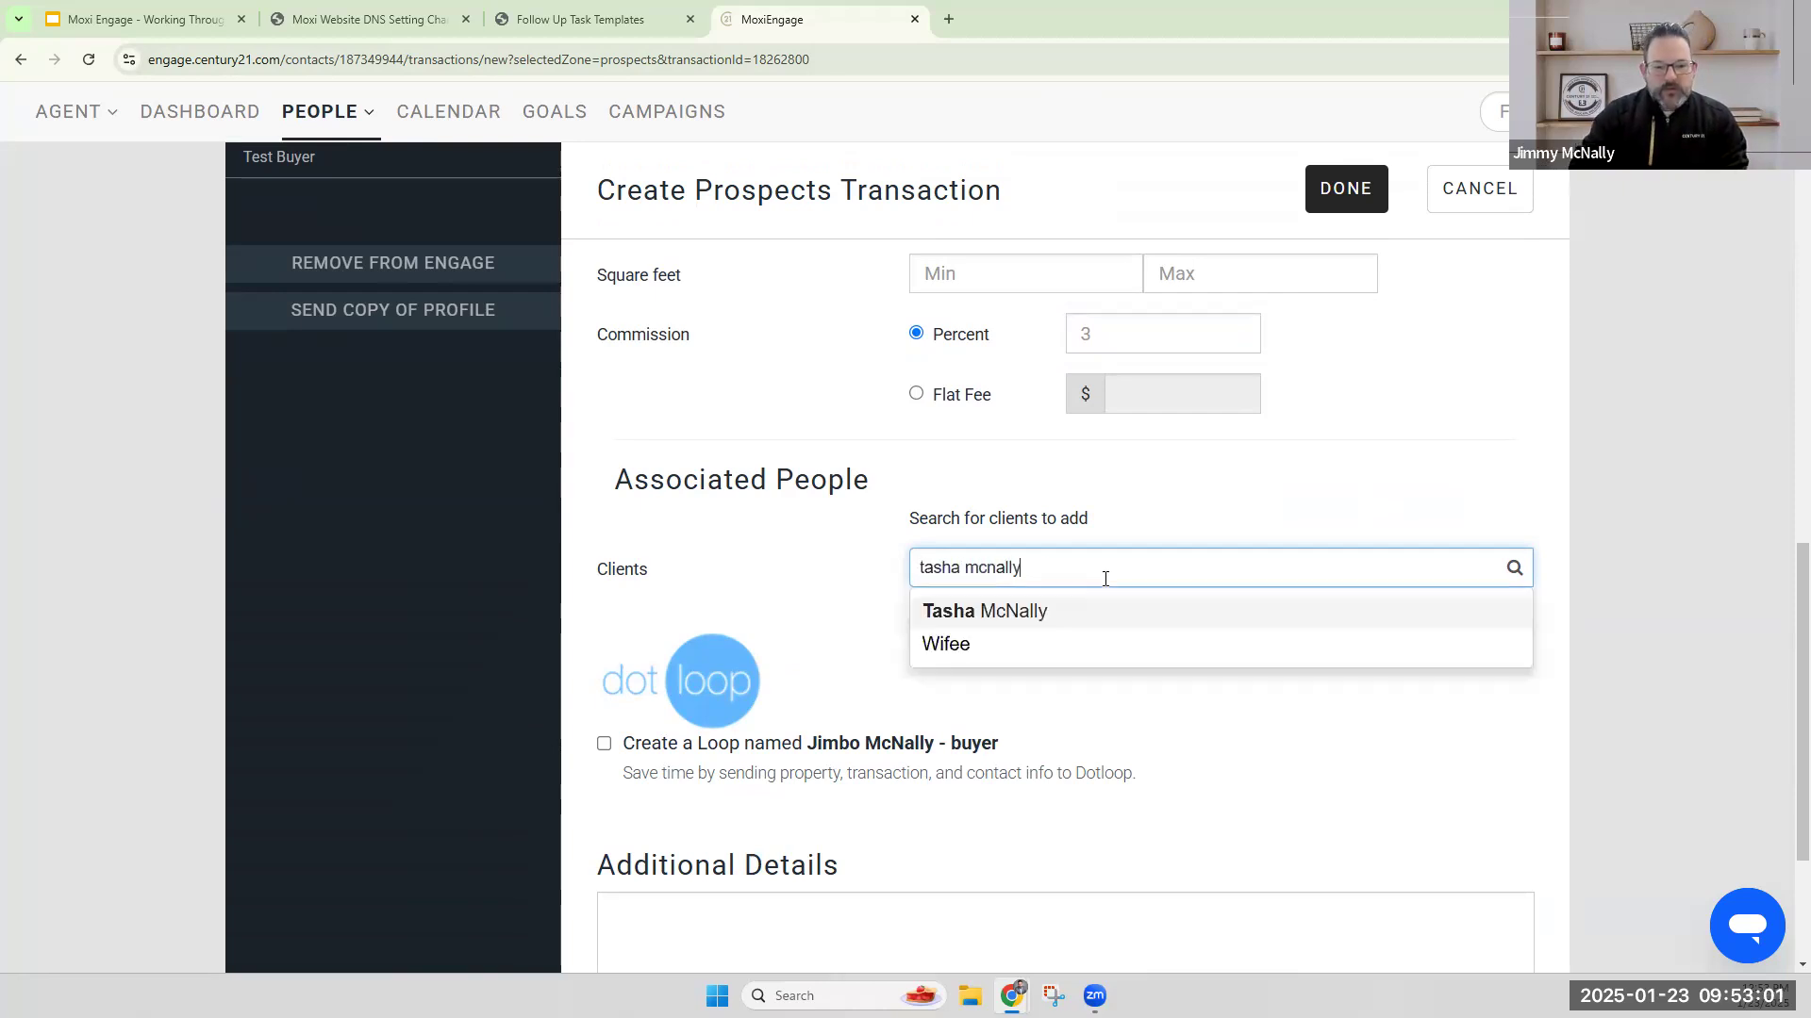
left_click(1046, 617)
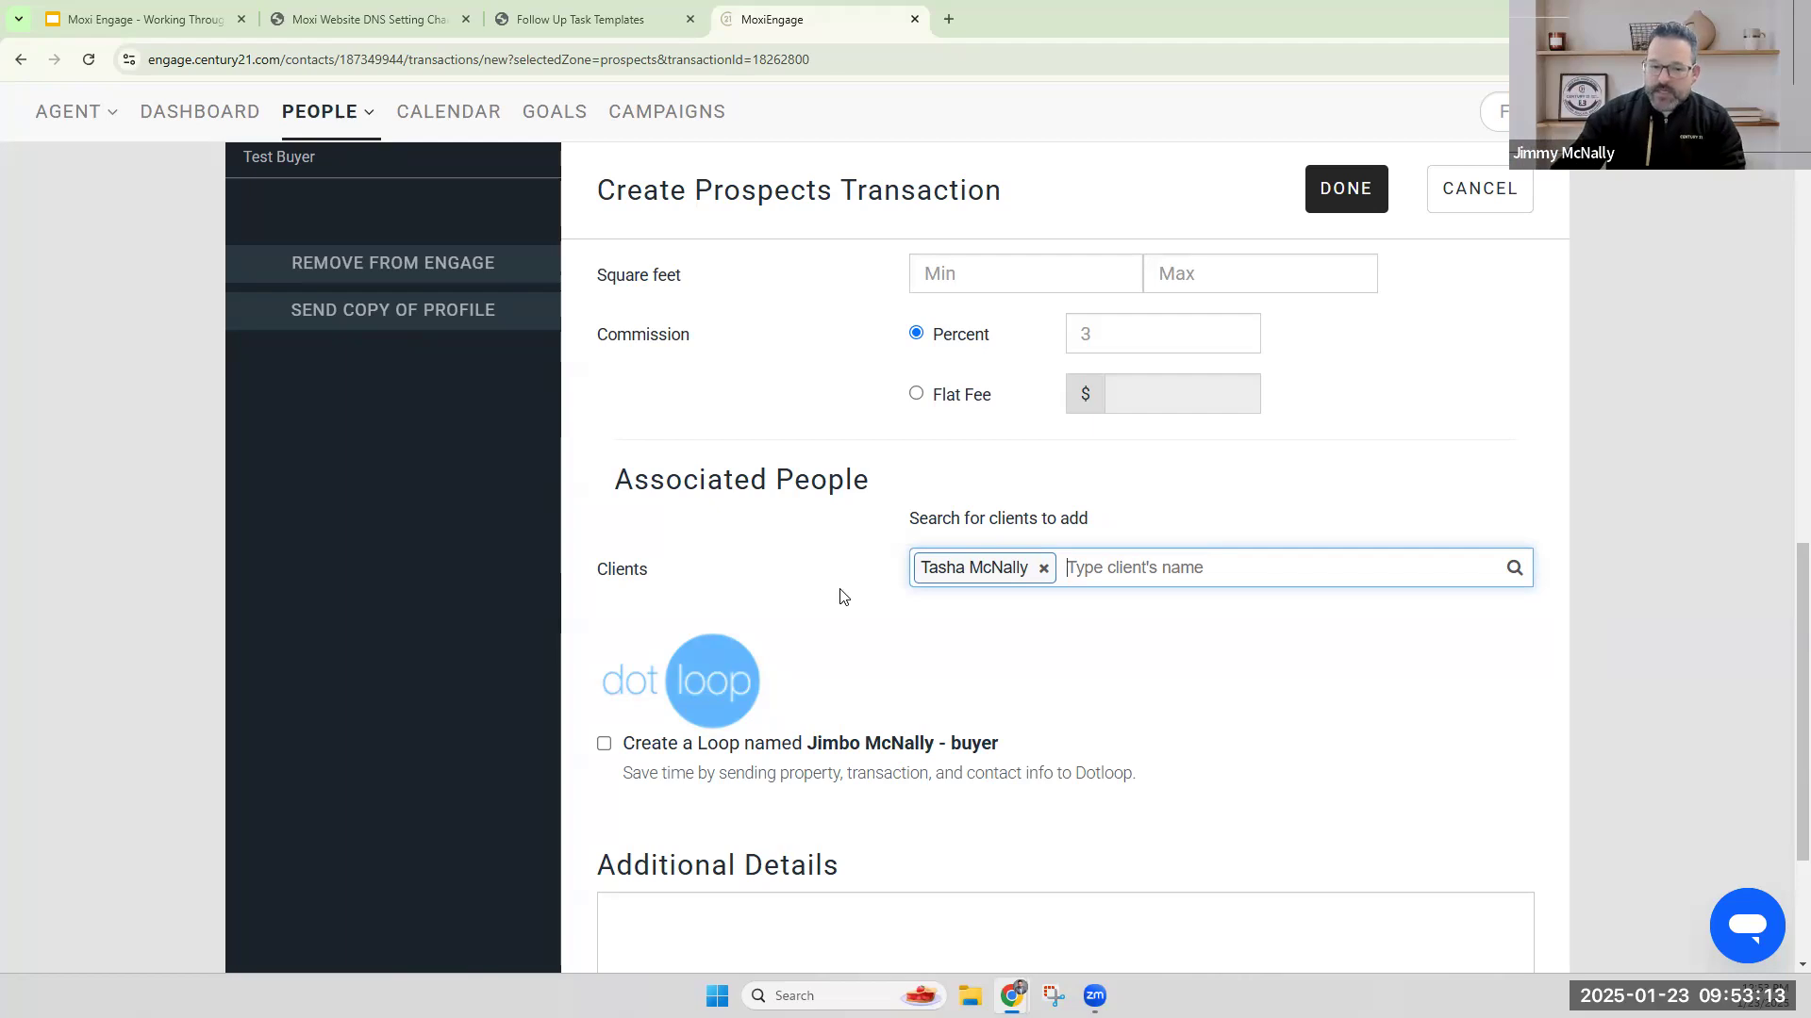
scroll(1198, 681, "down", 1)
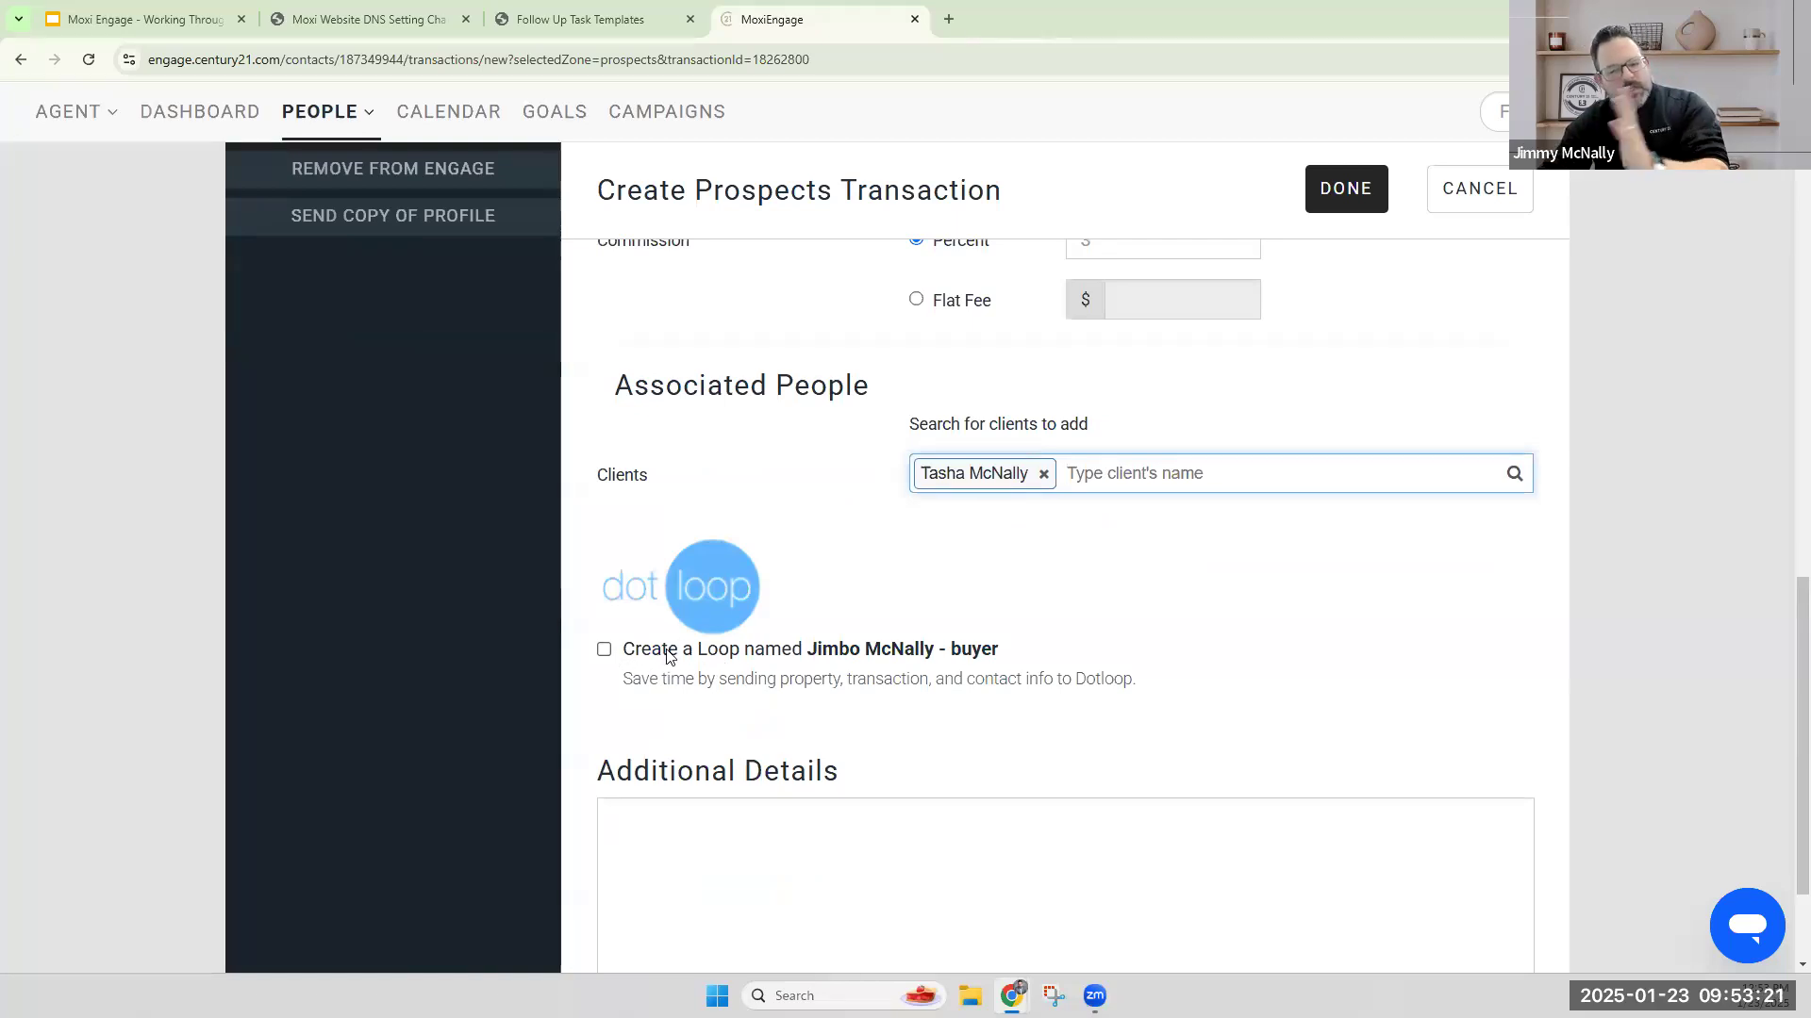
Enable creating a Dotloop loop for the buyer transaction and submit the transaction form.
left_click(604, 651)
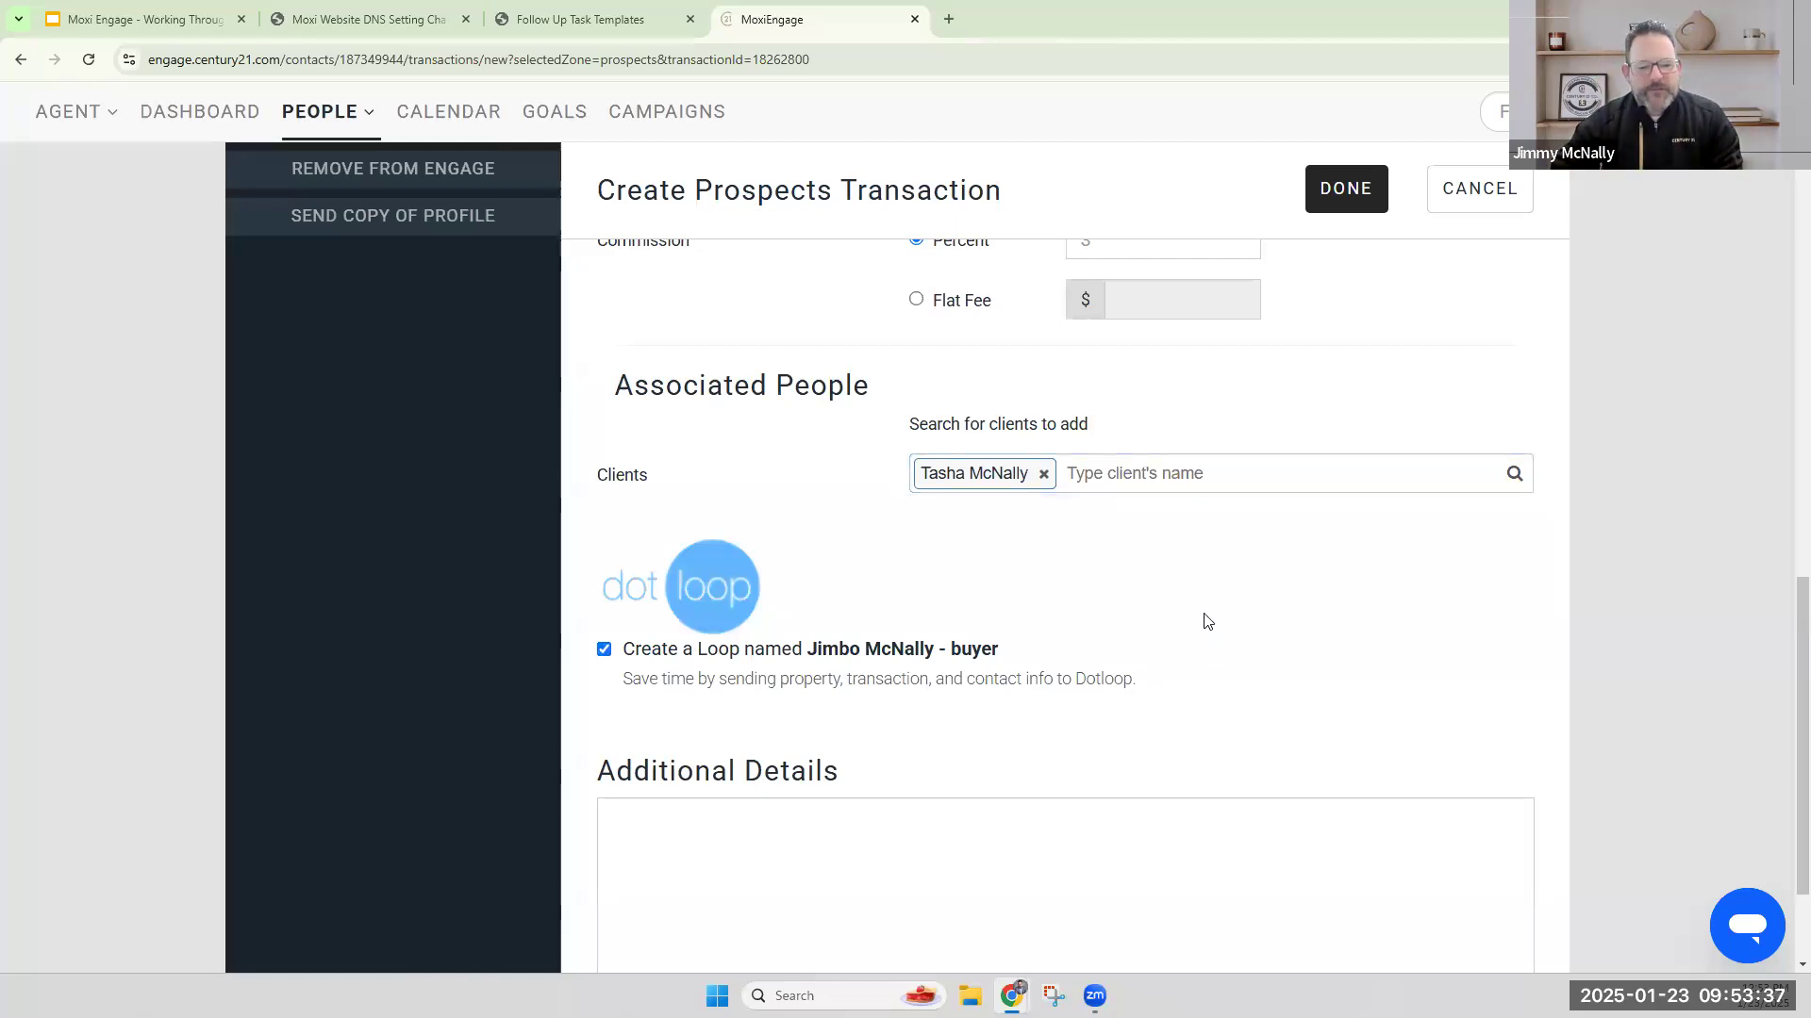
scroll(1113, 694, "down", 1)
scroll(1113, 694, "down", 1)
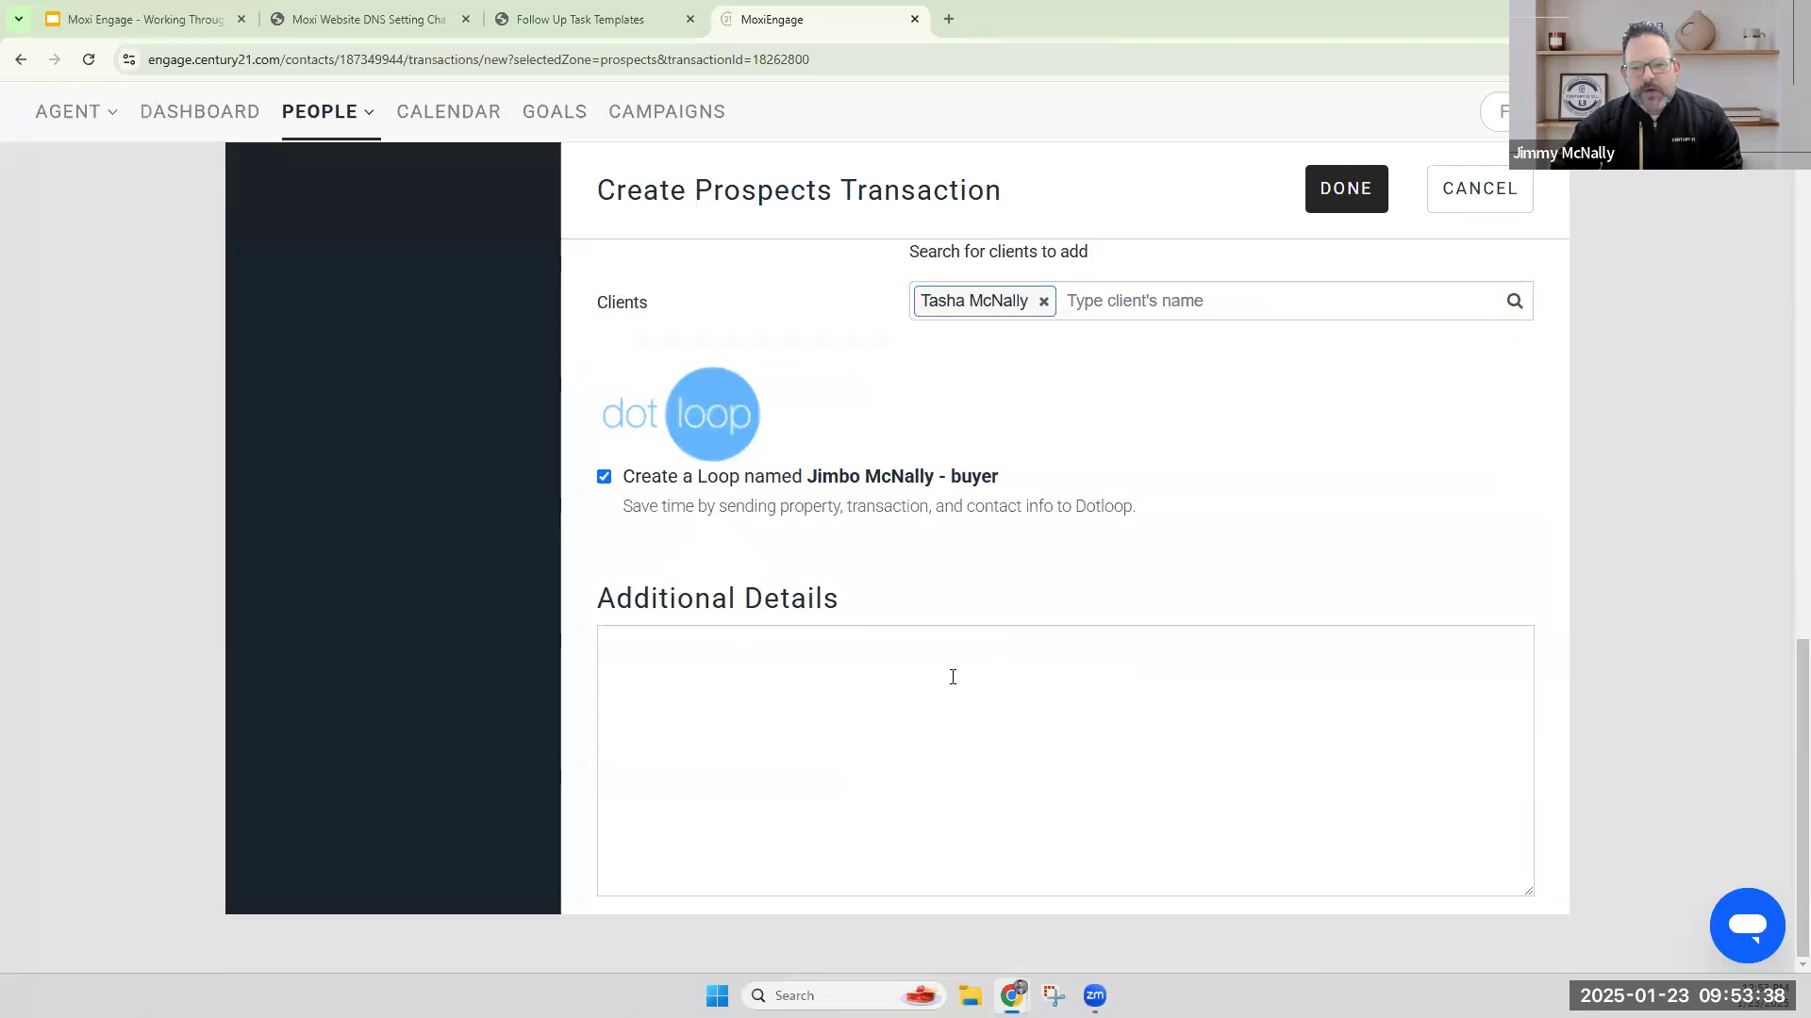
left_click(1356, 192)
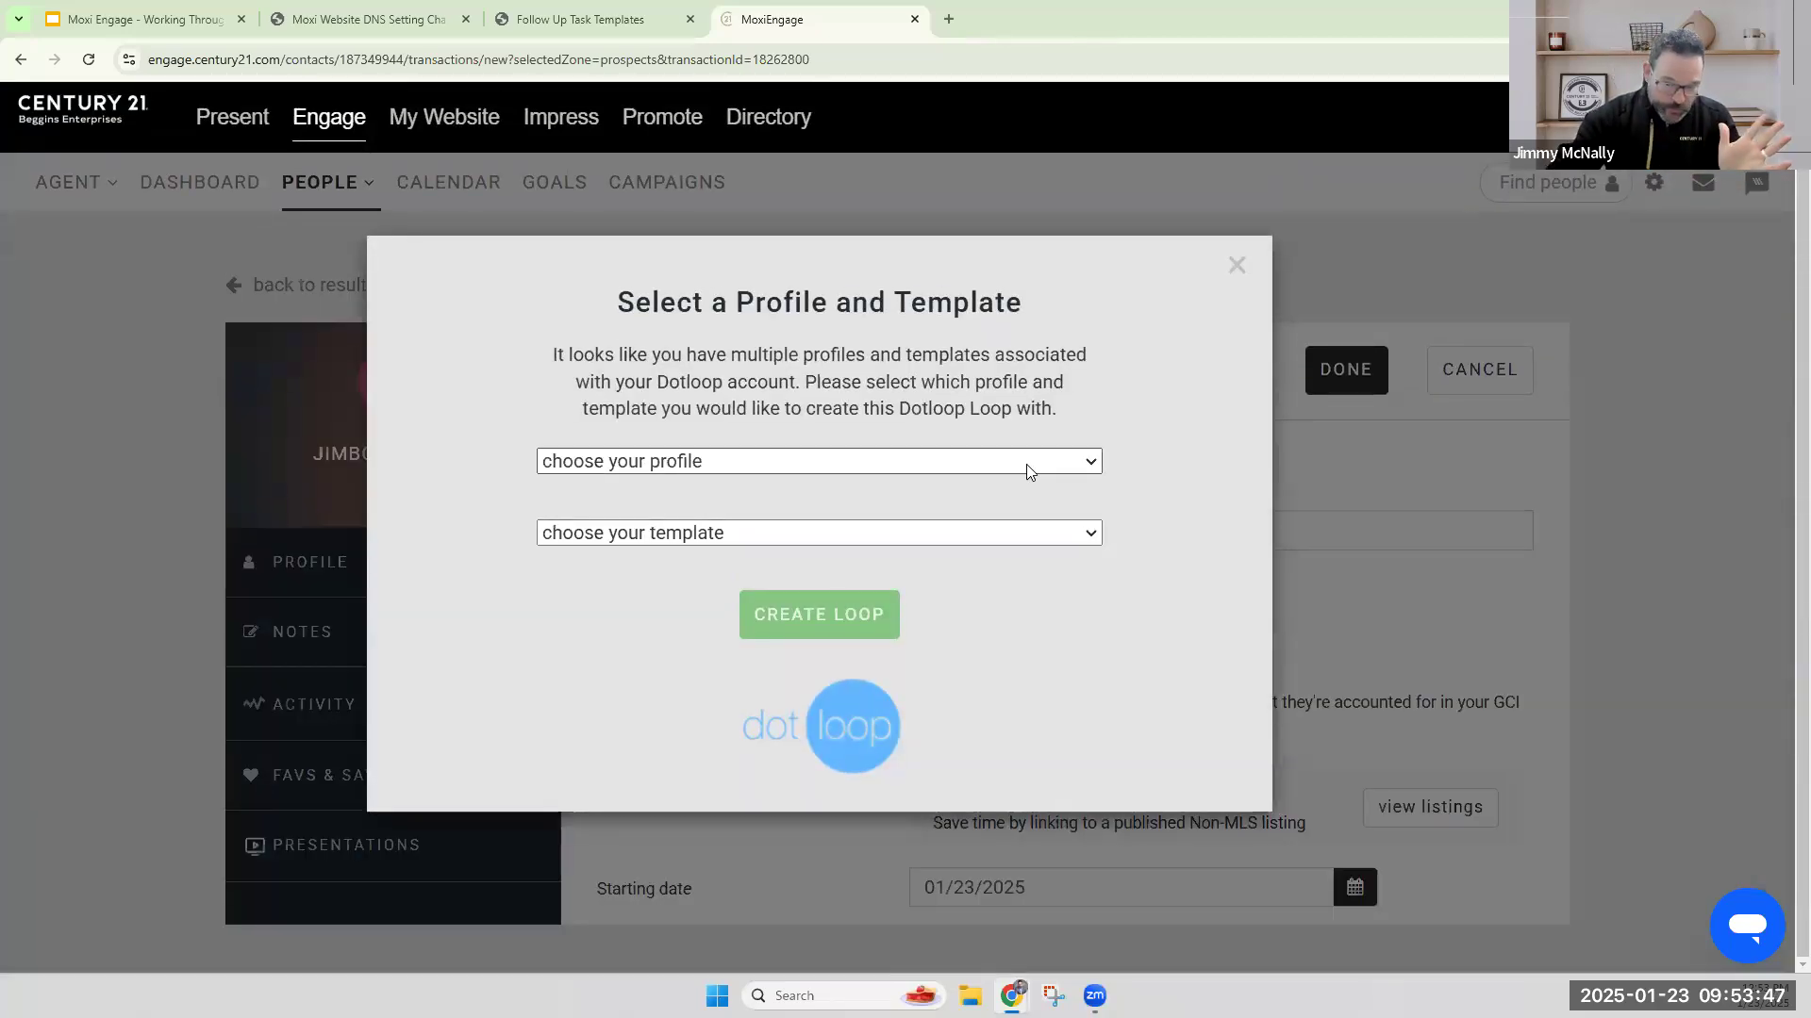
Create the loop with the agent's personal Dotloop profile and the (Beggins) Contract As Is Residential template.
left_click(1026, 464)
left_click(909, 522)
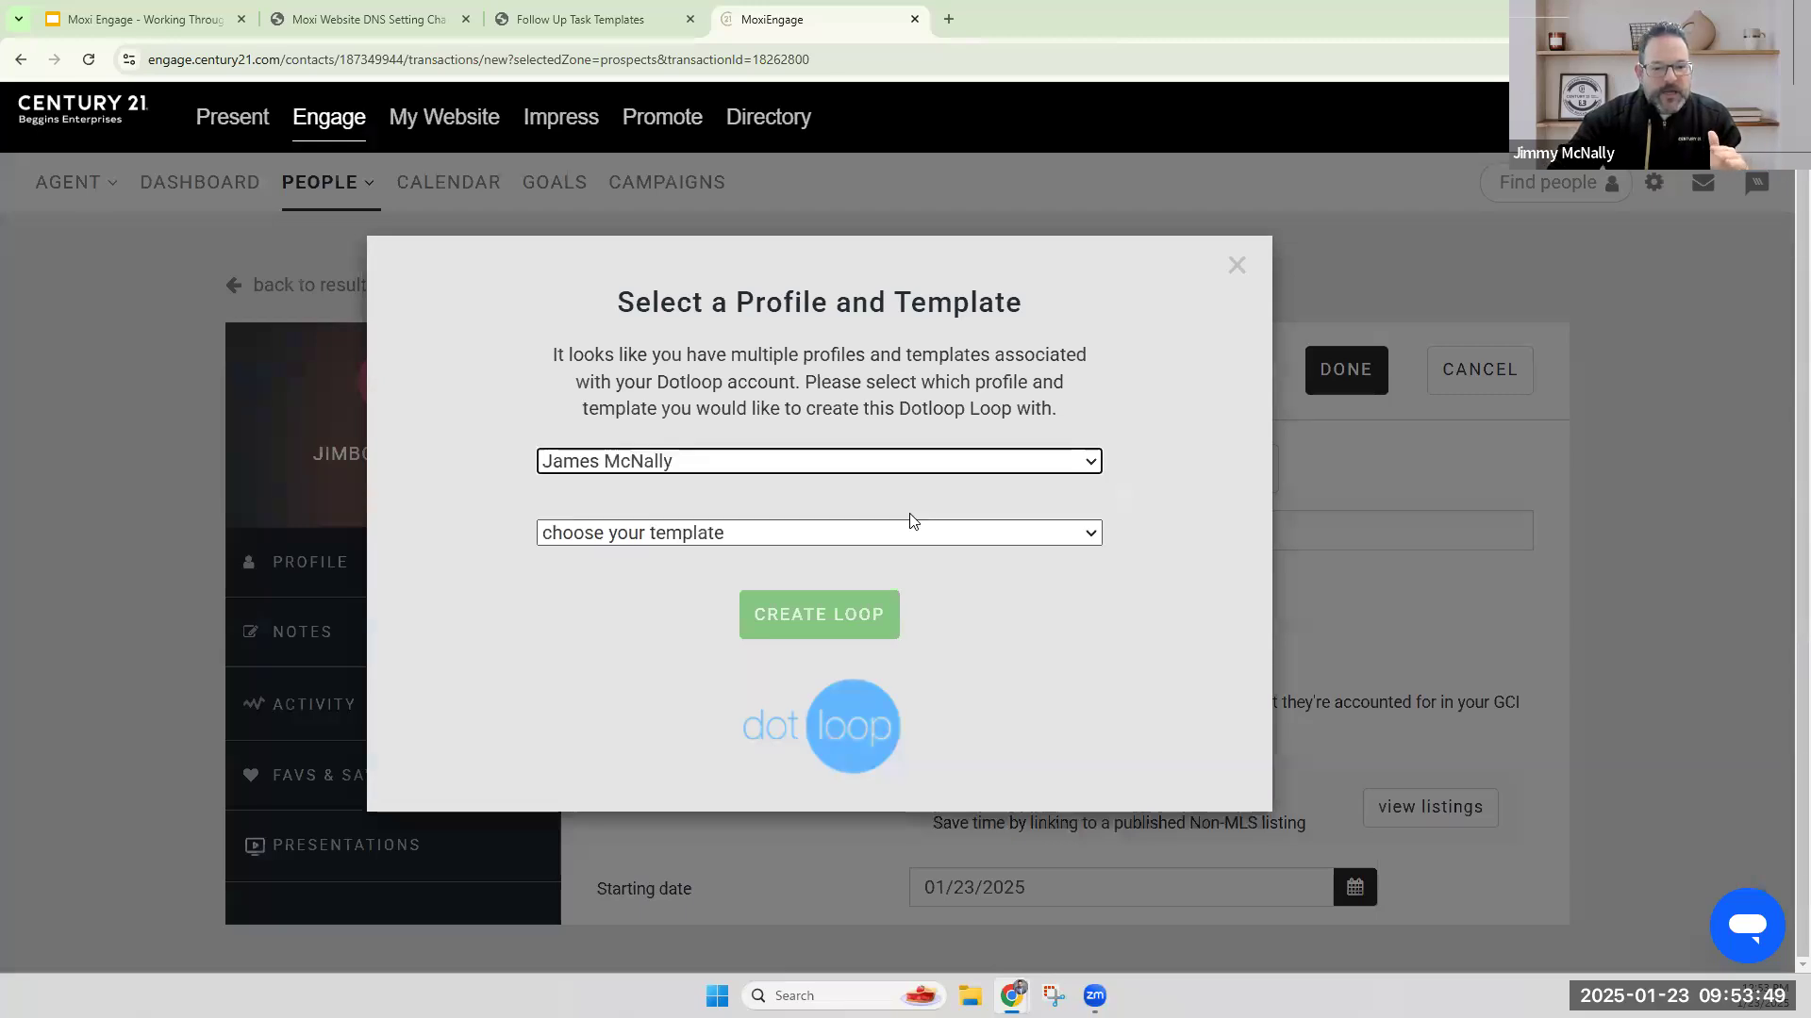
left_click(913, 539)
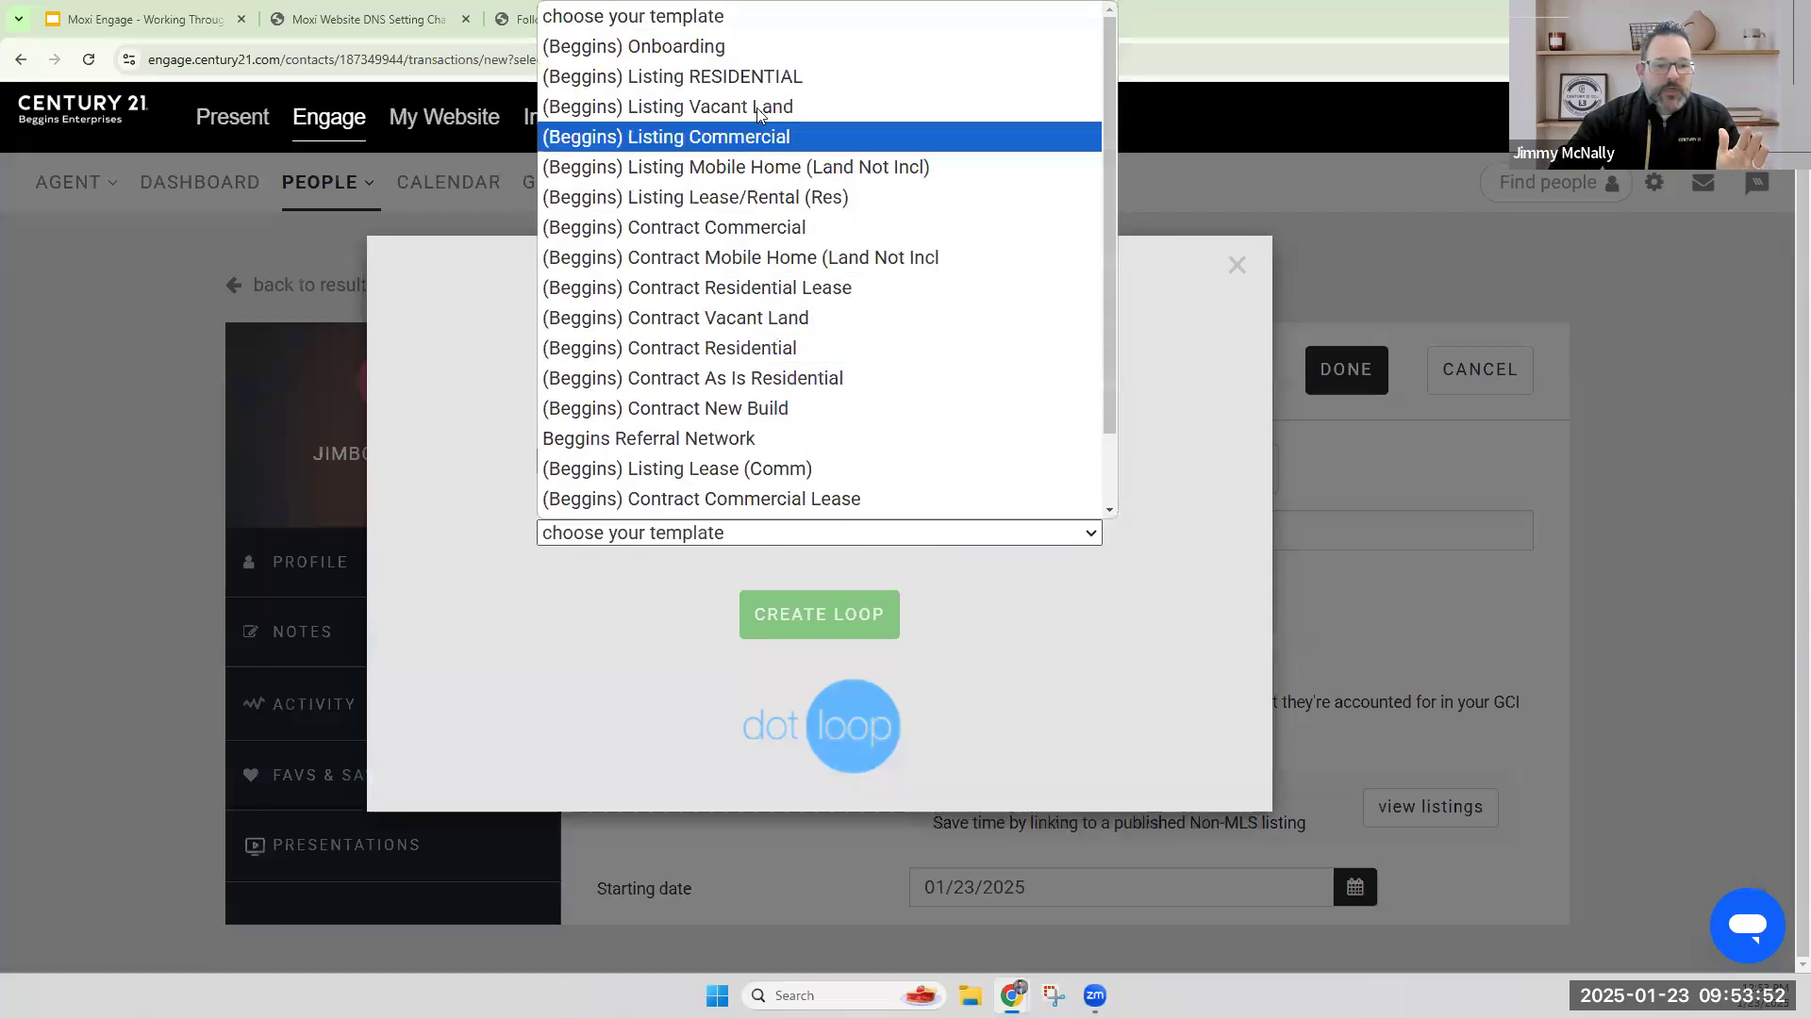
left_click(761, 378)
left_click(833, 628)
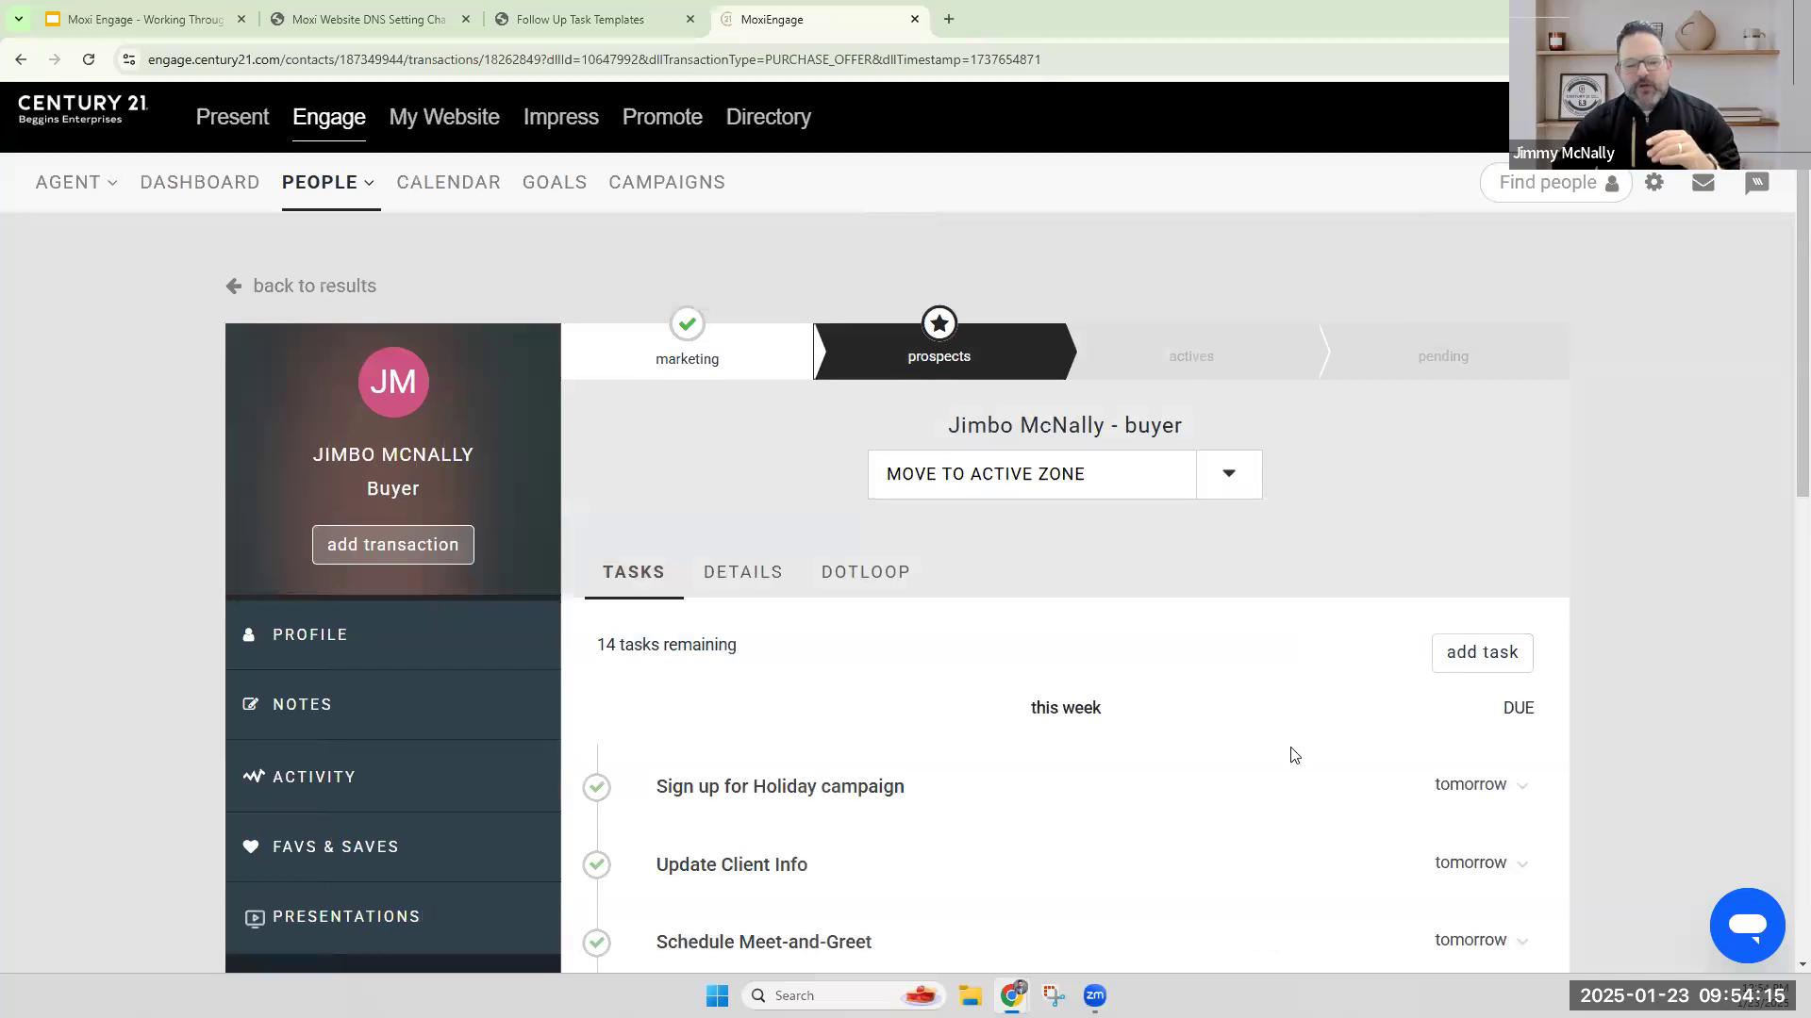
Permanently delete the contact's buyer prospects transaction.
scroll(1292, 755, "down", 3)
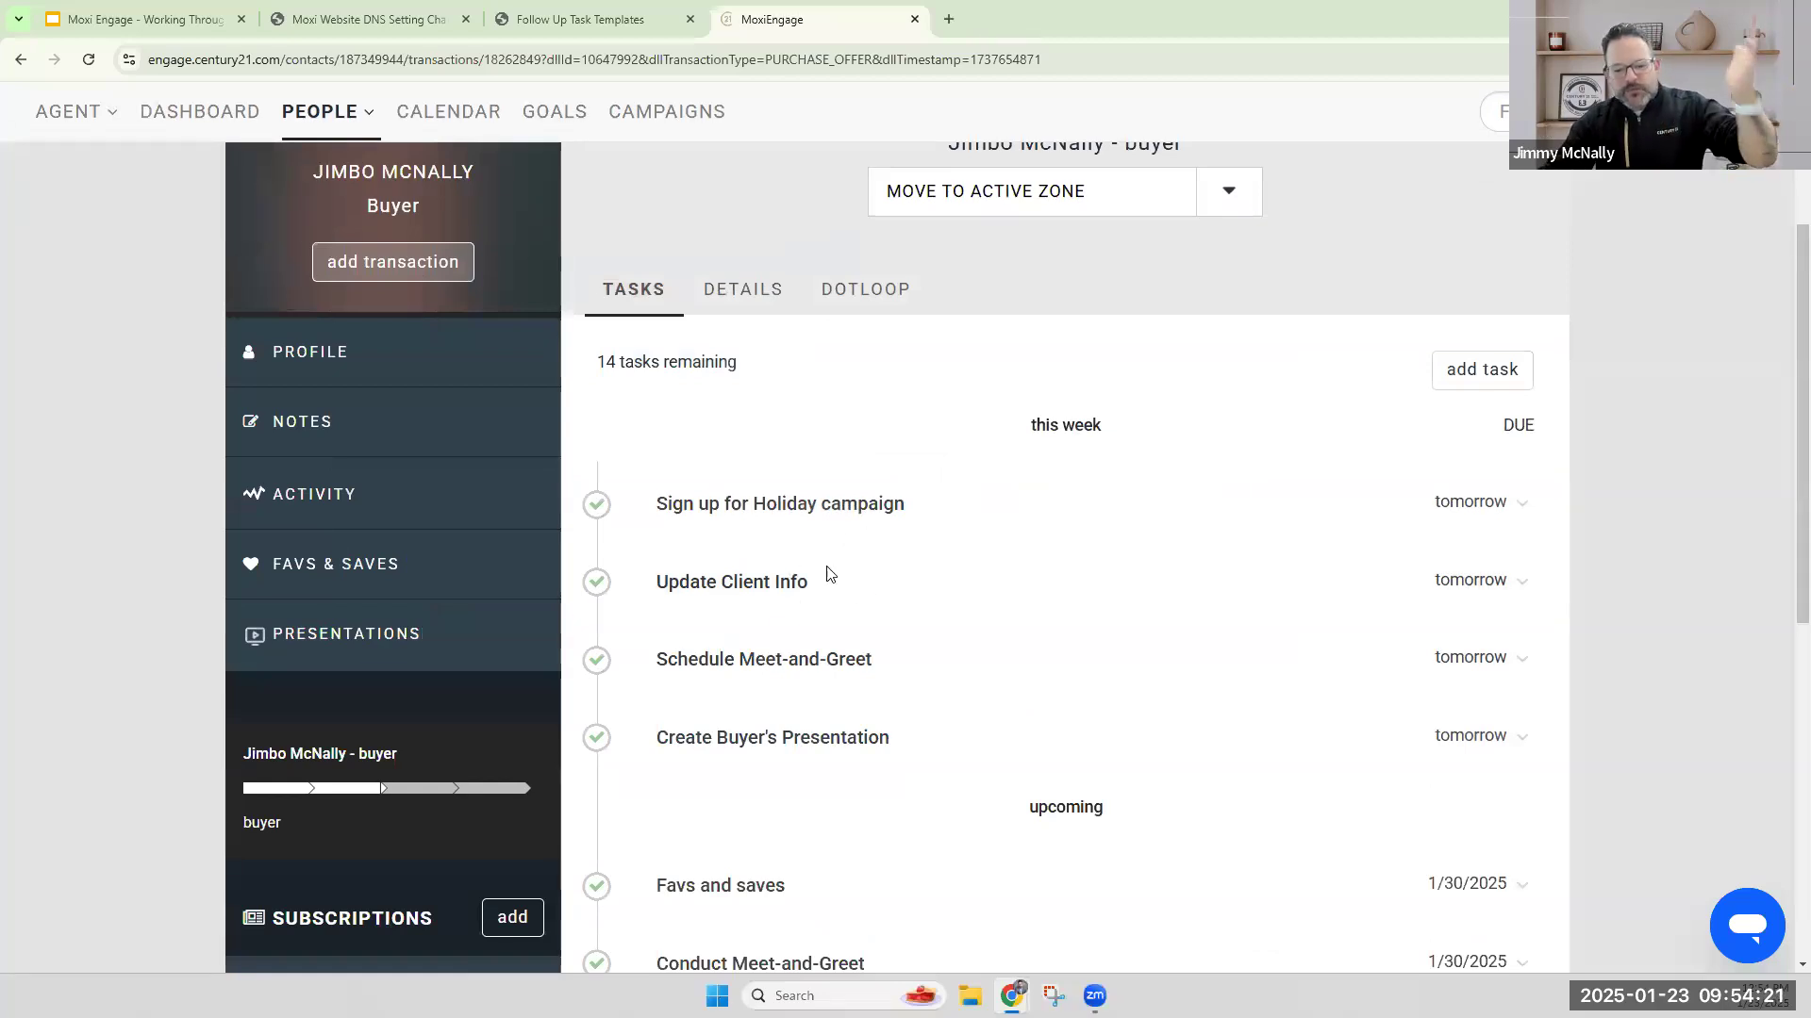
scroll(889, 639, "down", 7)
scroll(1067, 679, "up", 7)
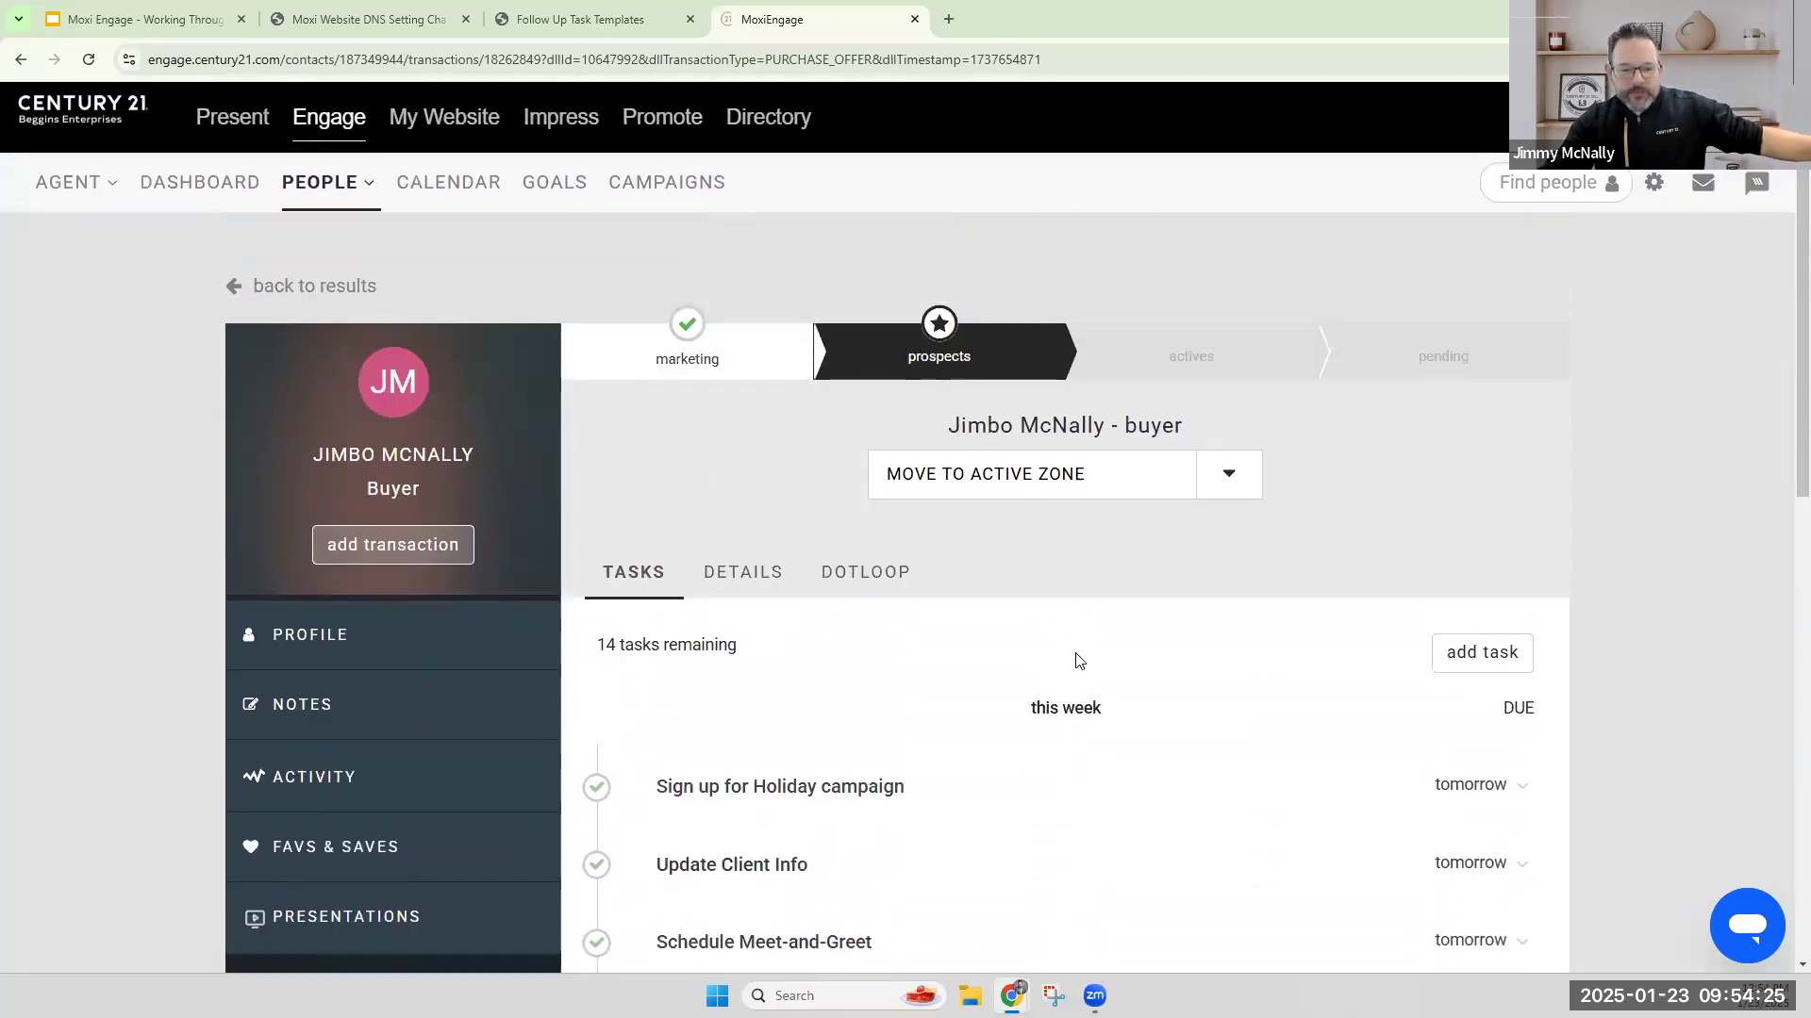
left_click(1231, 484)
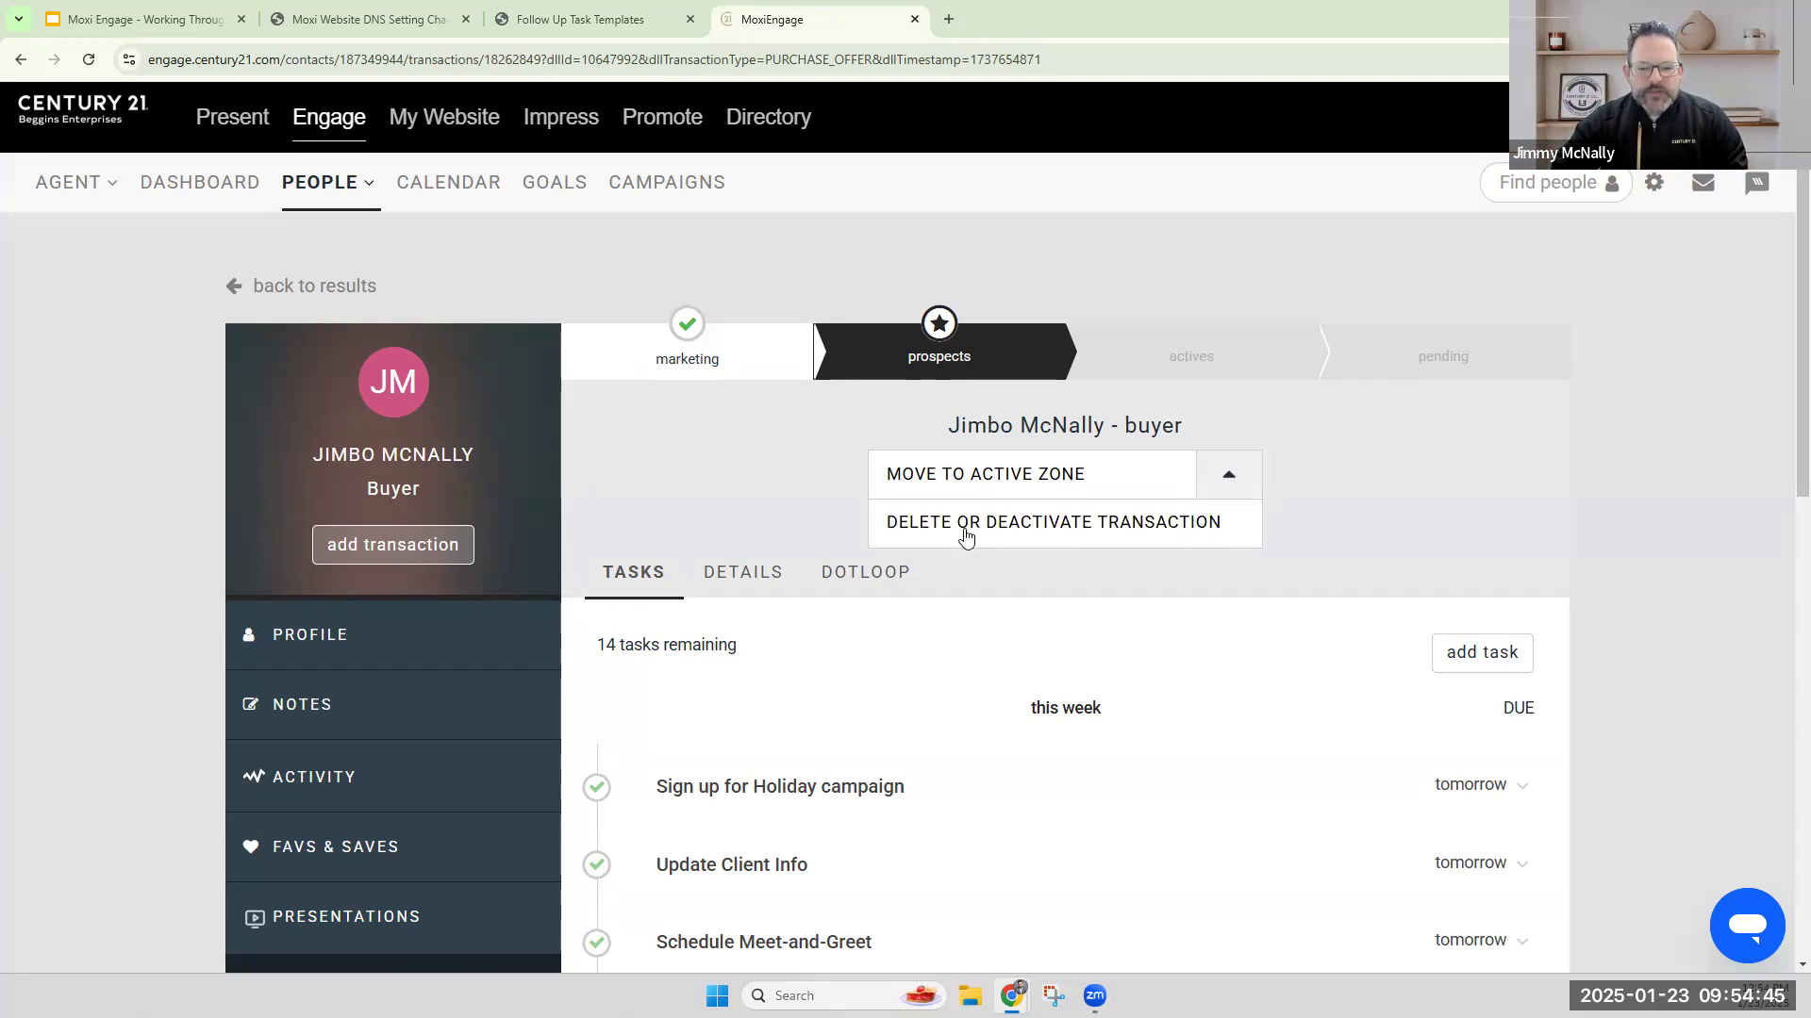
left_click(1092, 534)
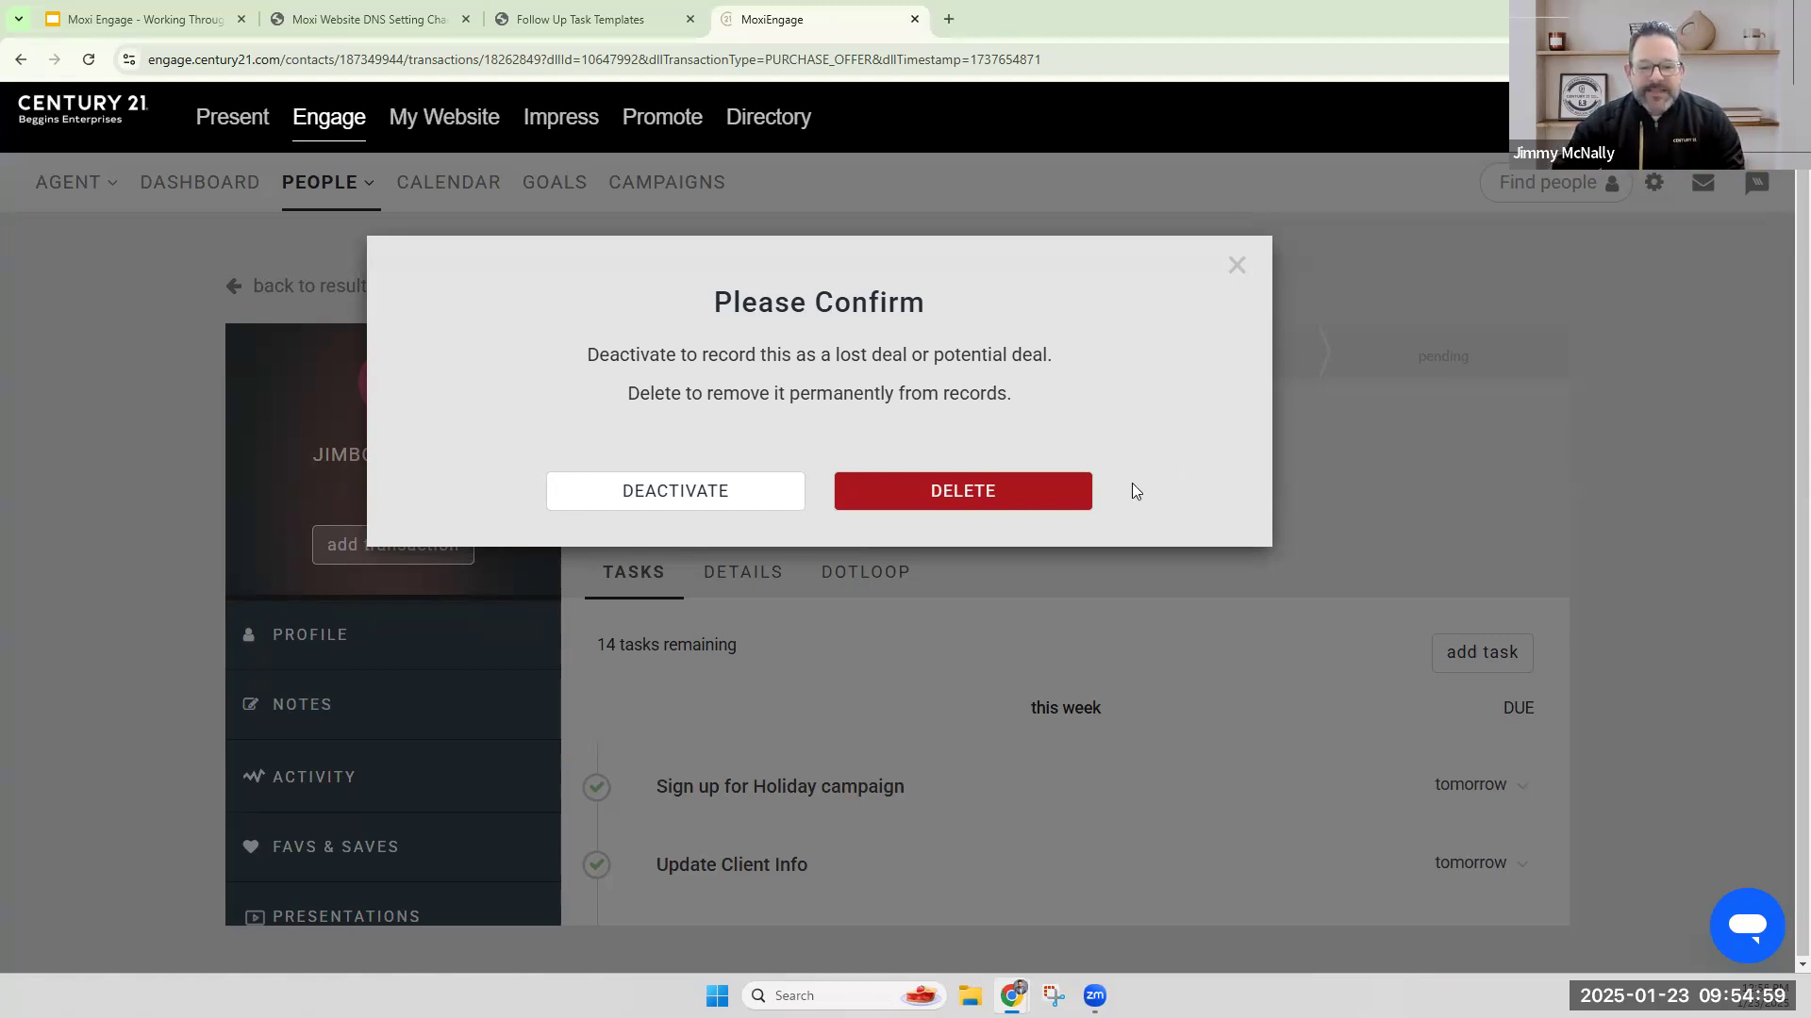
left_click(992, 506)
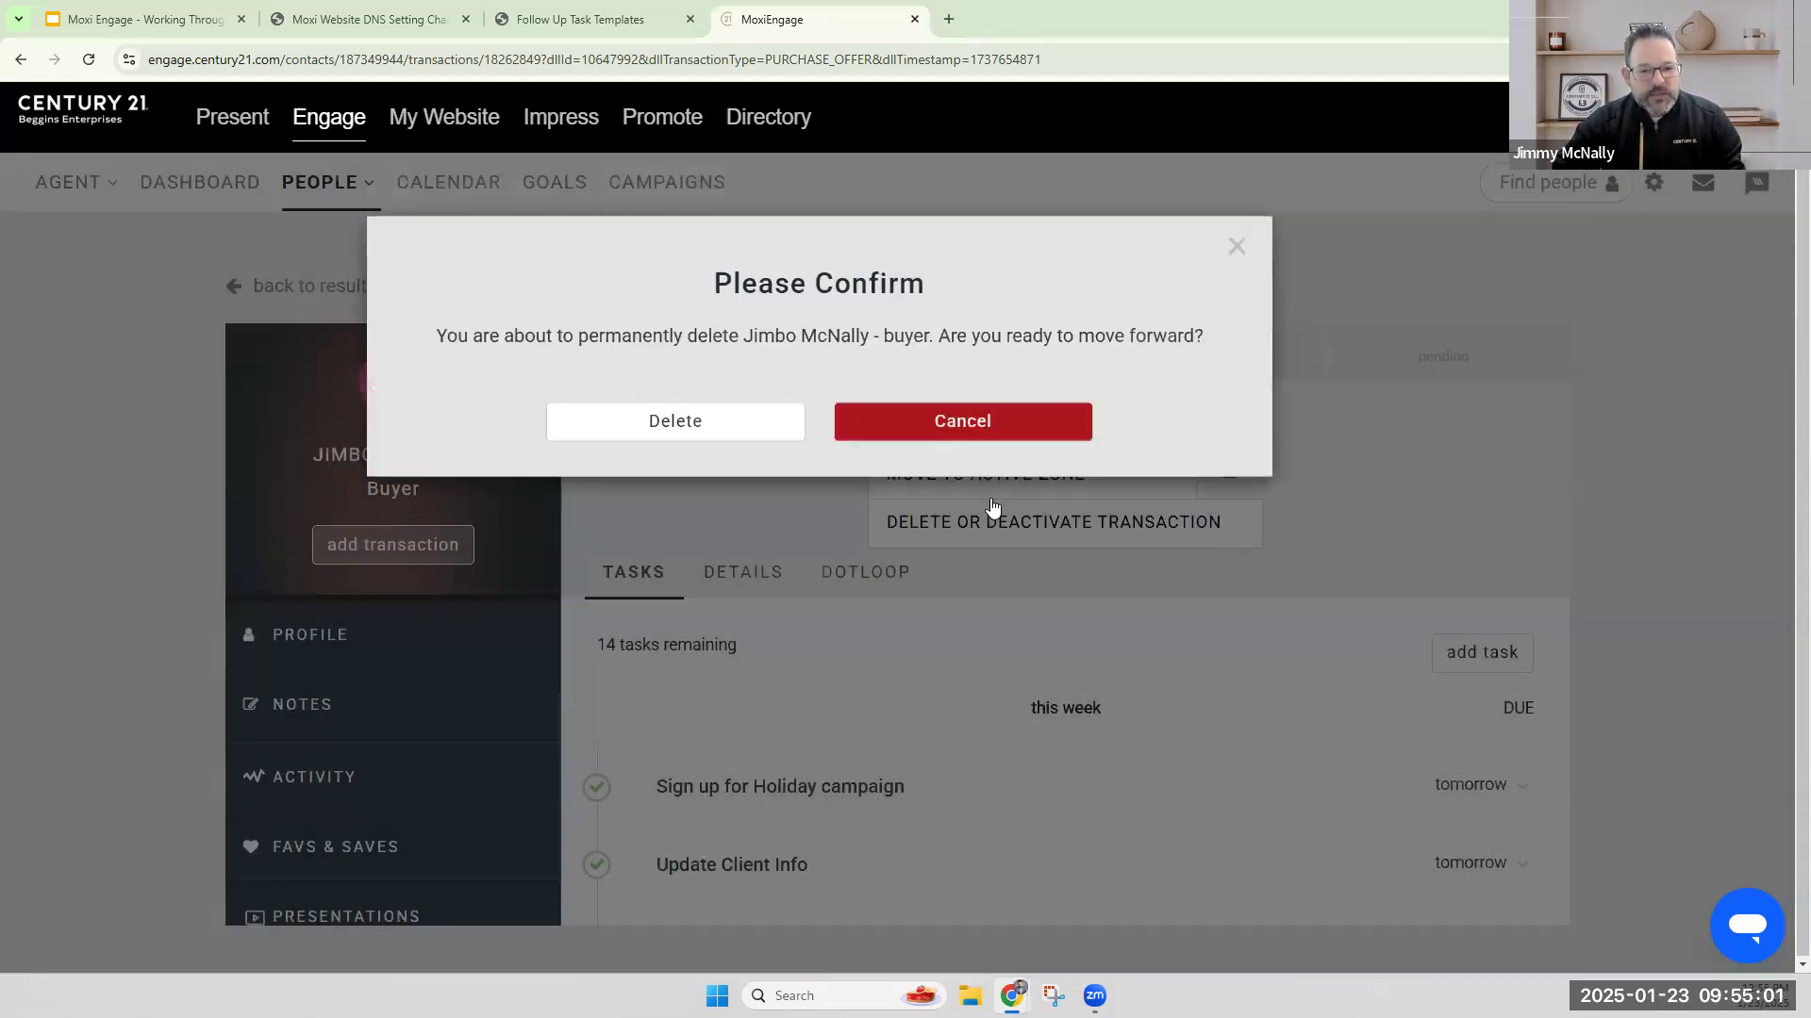
left_click(711, 447)
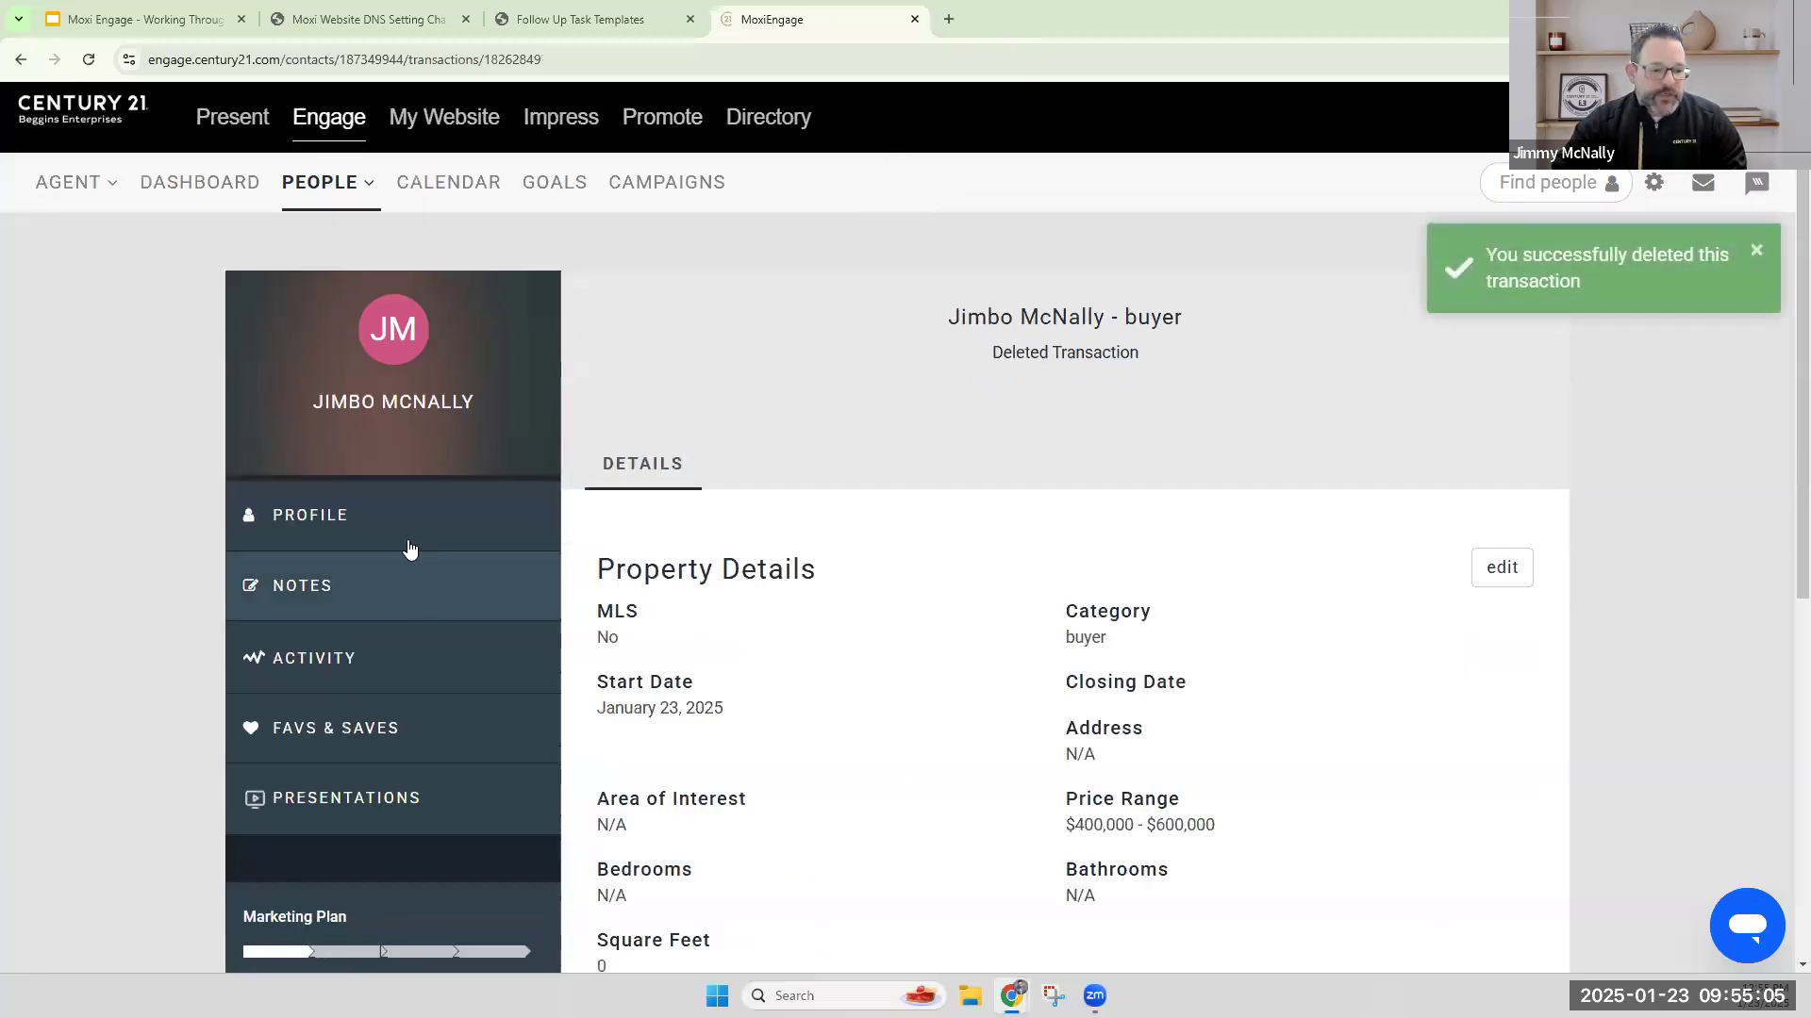
Make the contact a prospect again from the Marketing Plan, with a Buyer transaction set to Non-MLS.
scroll(525, 868, "down", 2)
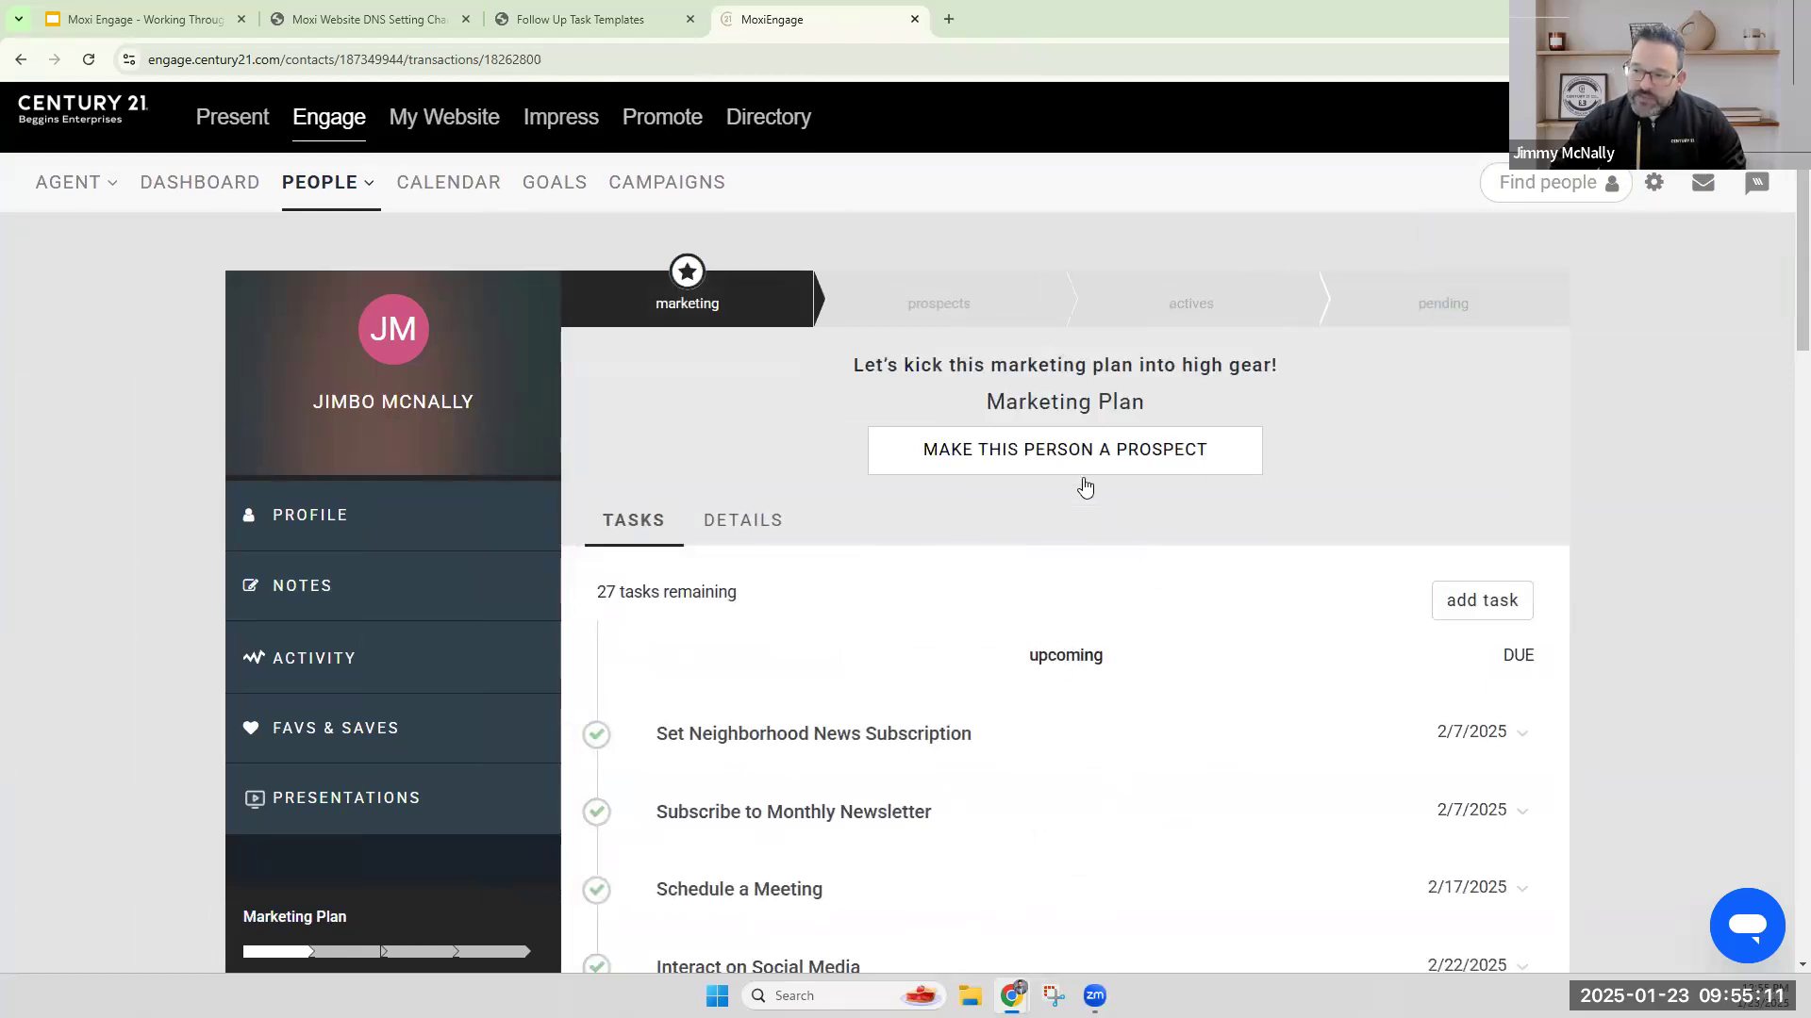
left_click(1124, 460)
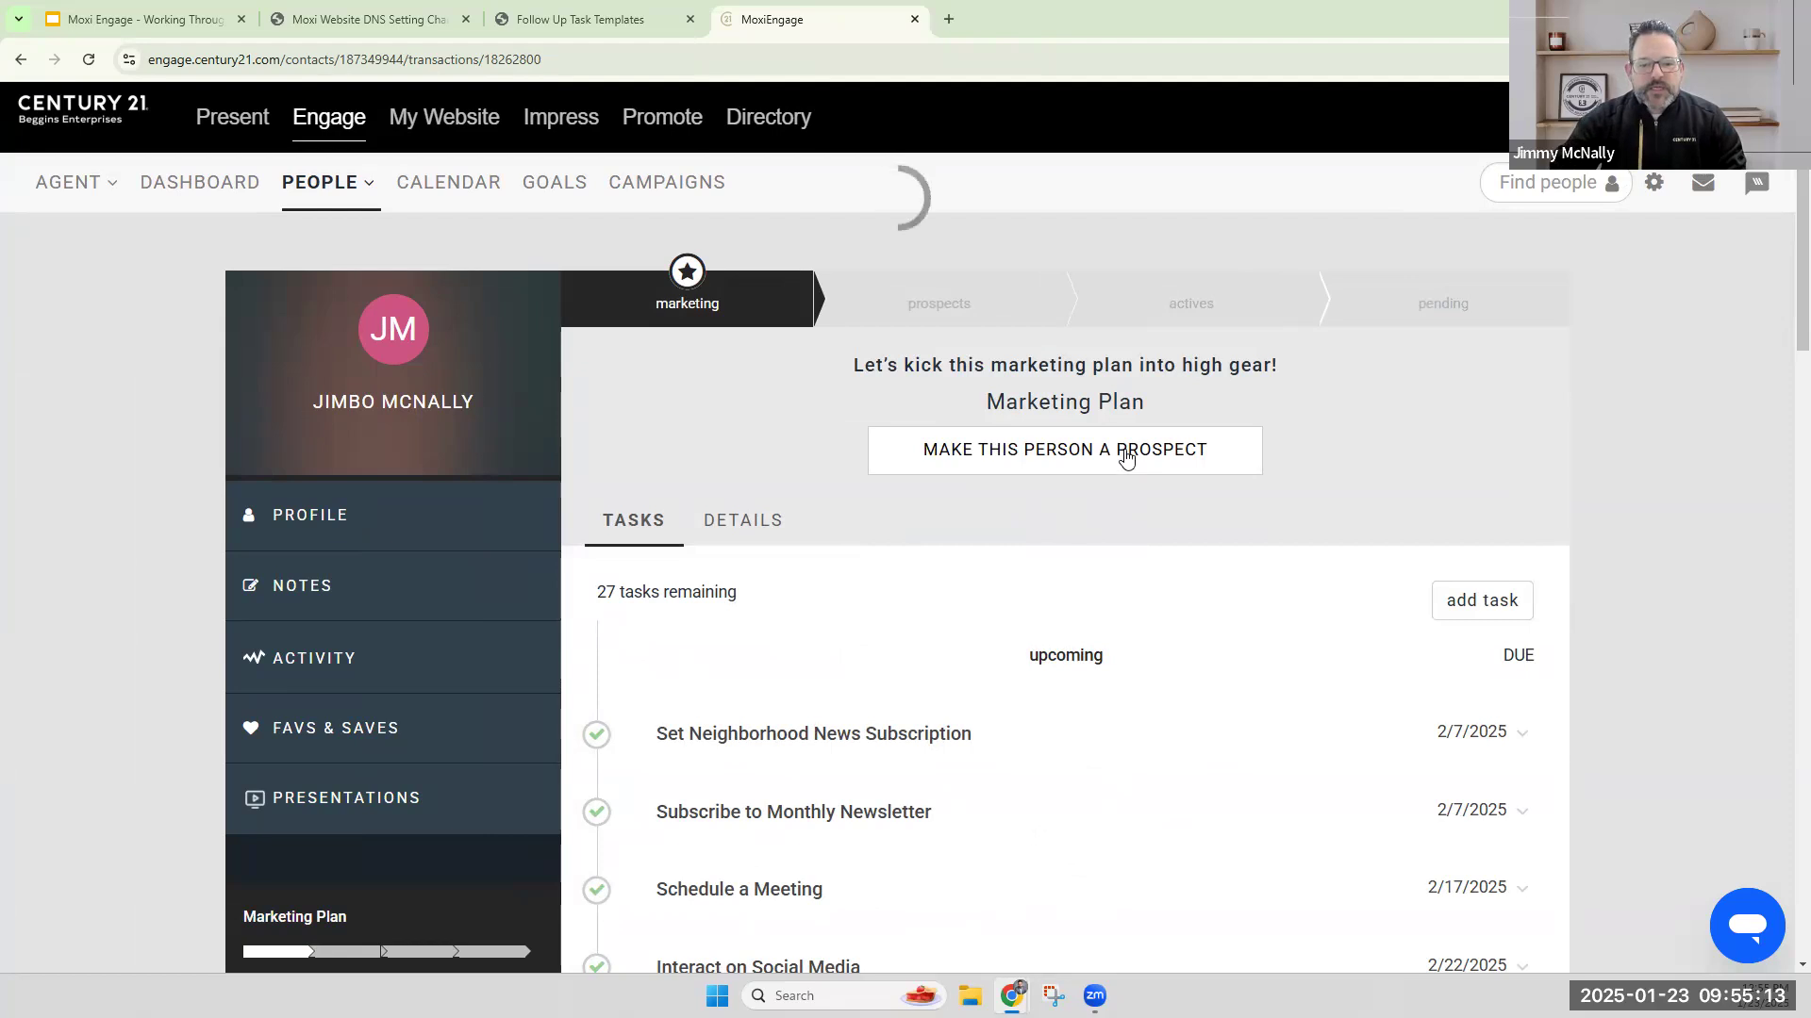
left_click(1006, 424)
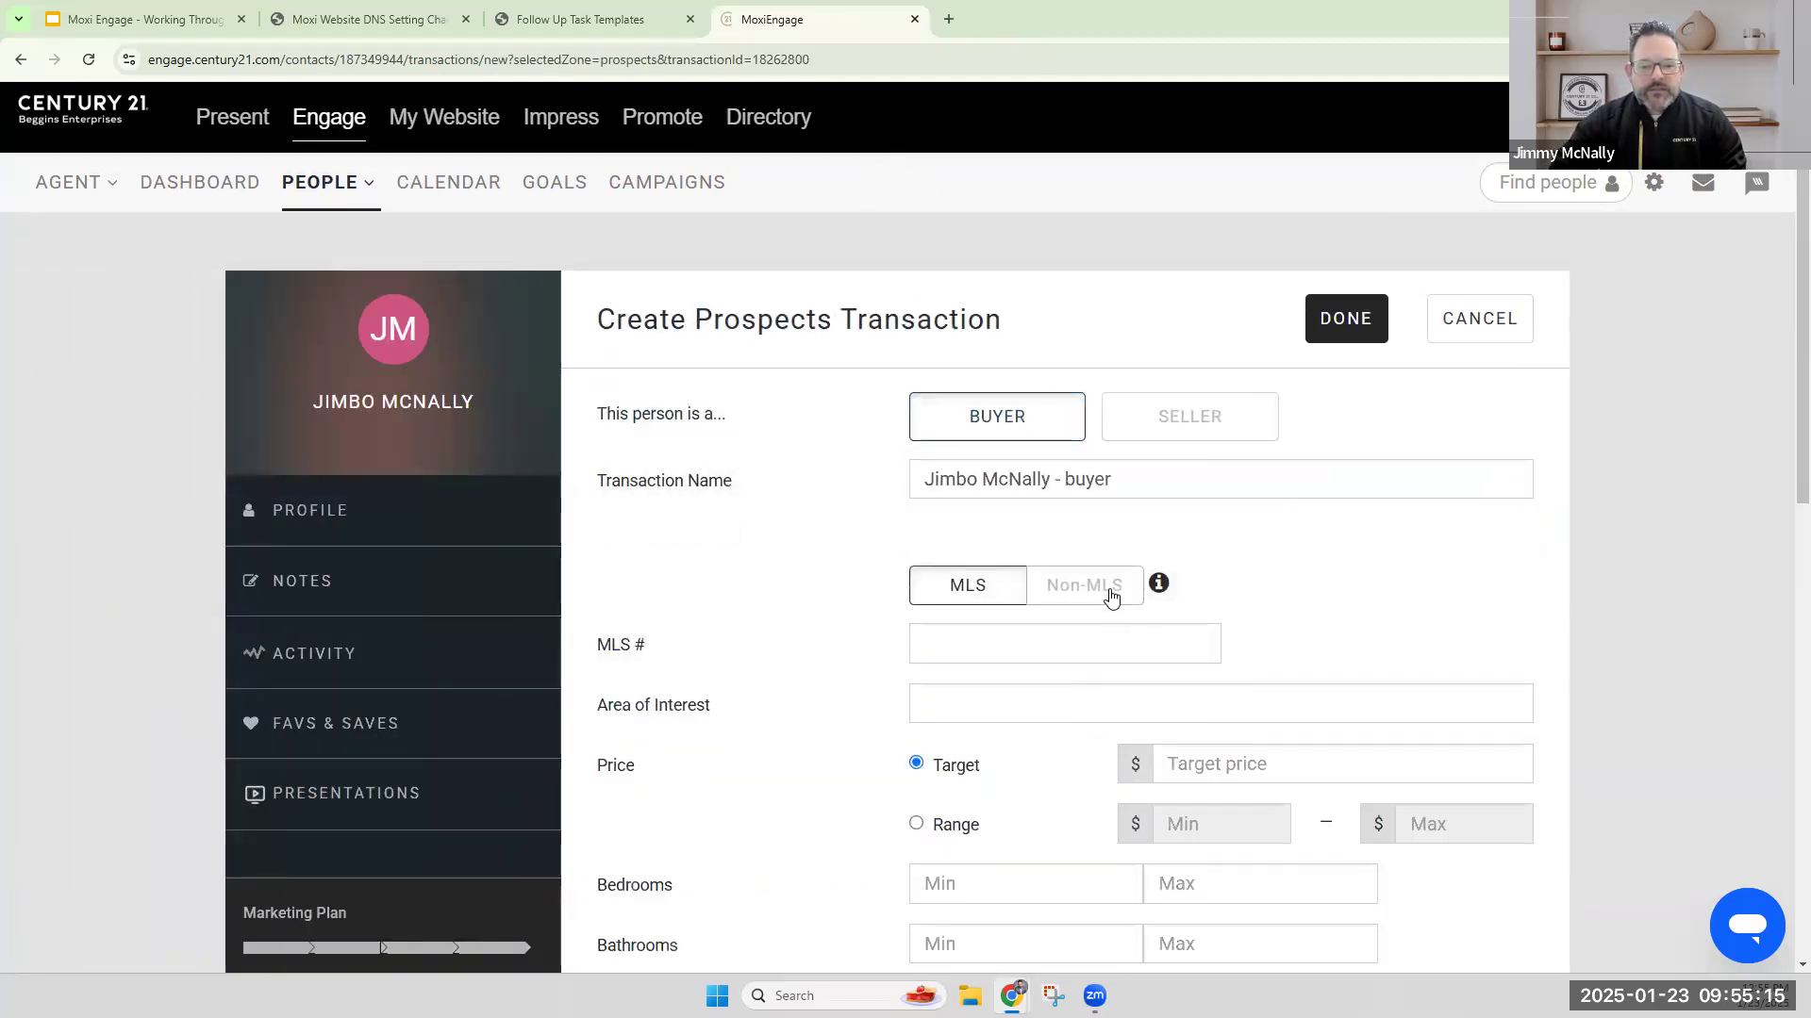
left_click(1112, 599)
Set the new transaction's price as a range from 400000 to 600000.
scroll(1306, 560, "down", 5)
left_click(915, 817)
scroll(1163, 793, "down", 2)
left_click(1222, 626)
type("4000000")
key("Tab")
type("600000")
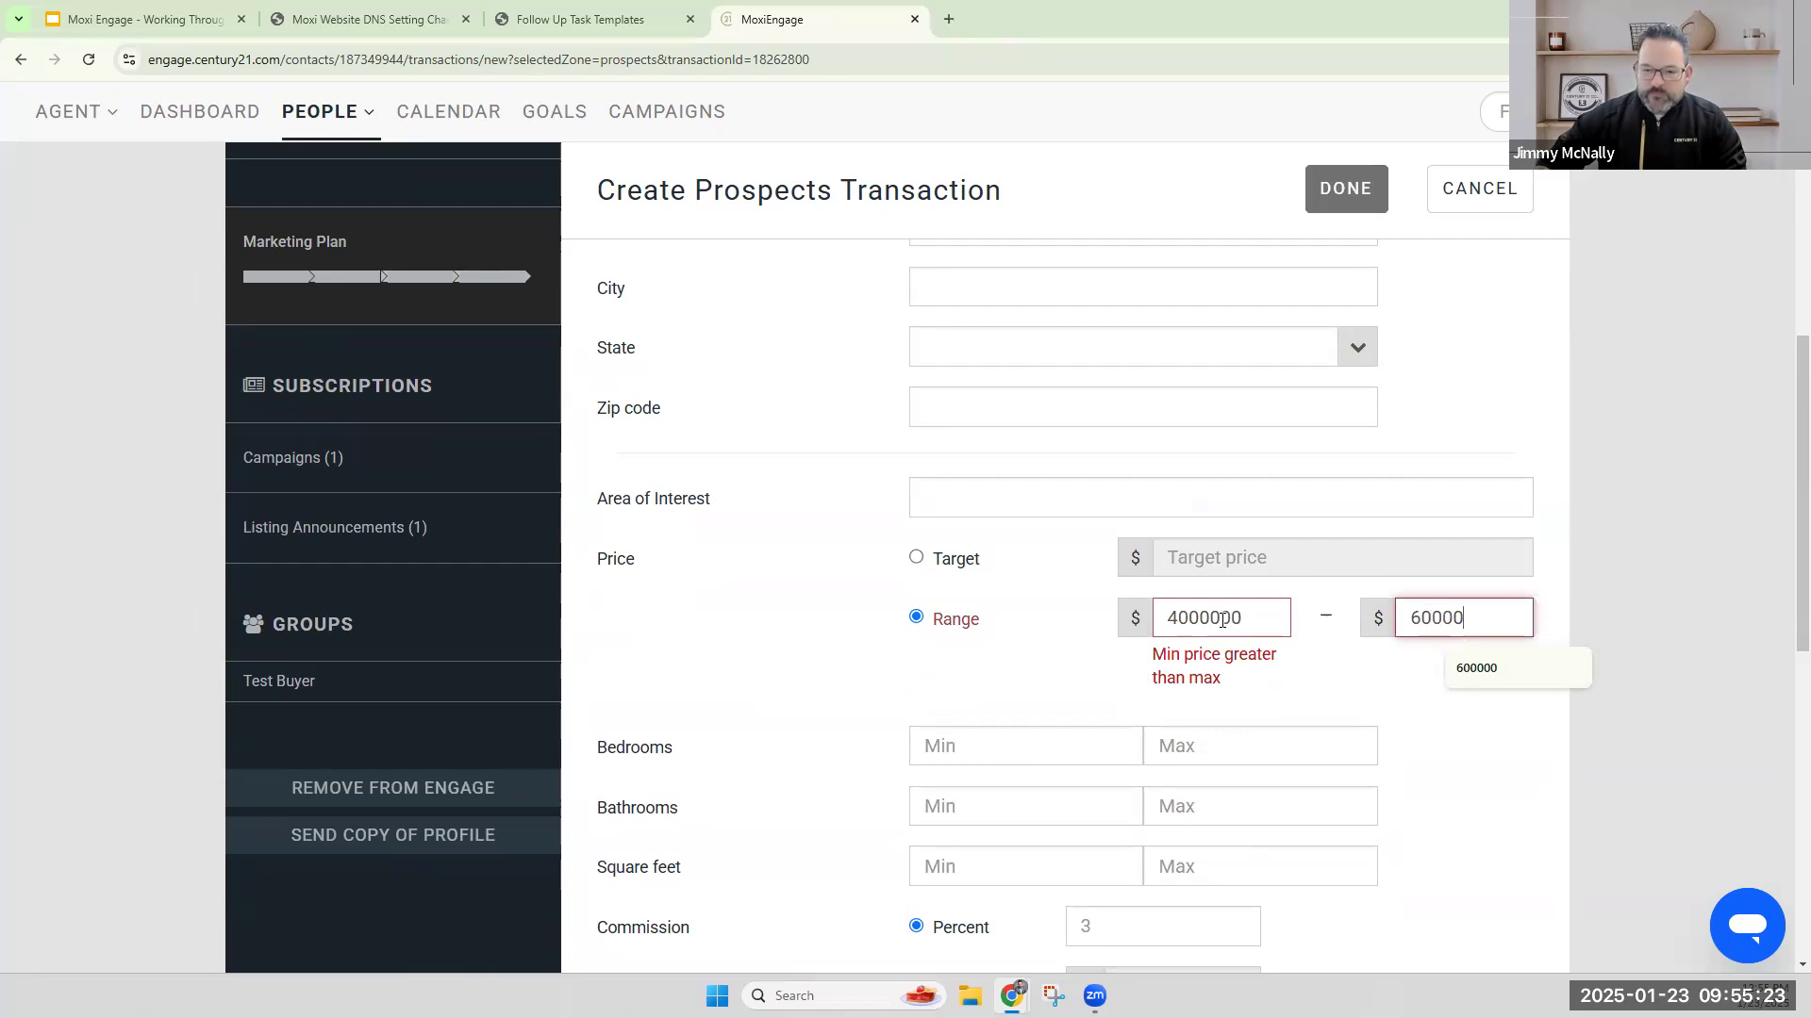
left_click(959, 671)
left_click(1262, 614)
key("BackSpace")
left_click(857, 750)
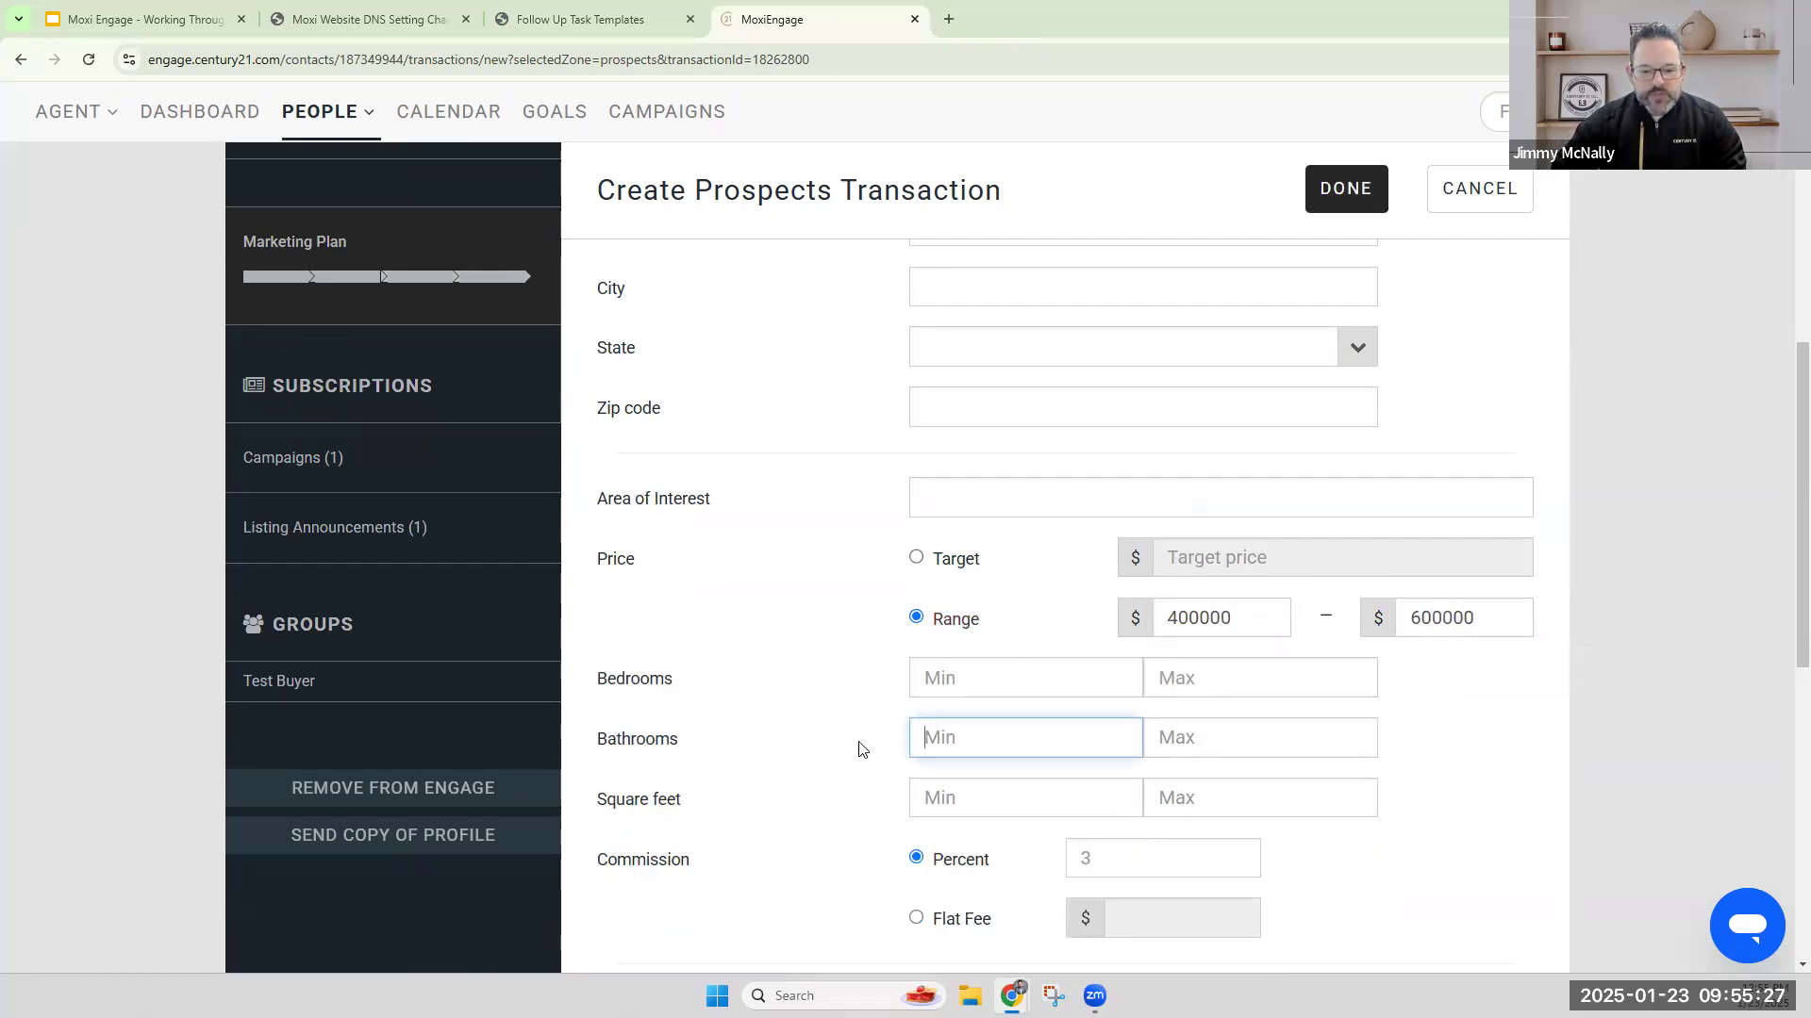
Add the second client to the associated people and save the transaction without creating a Dotloop loop.
scroll(819, 681, "down", 5)
left_click(976, 629)
type("tasha")
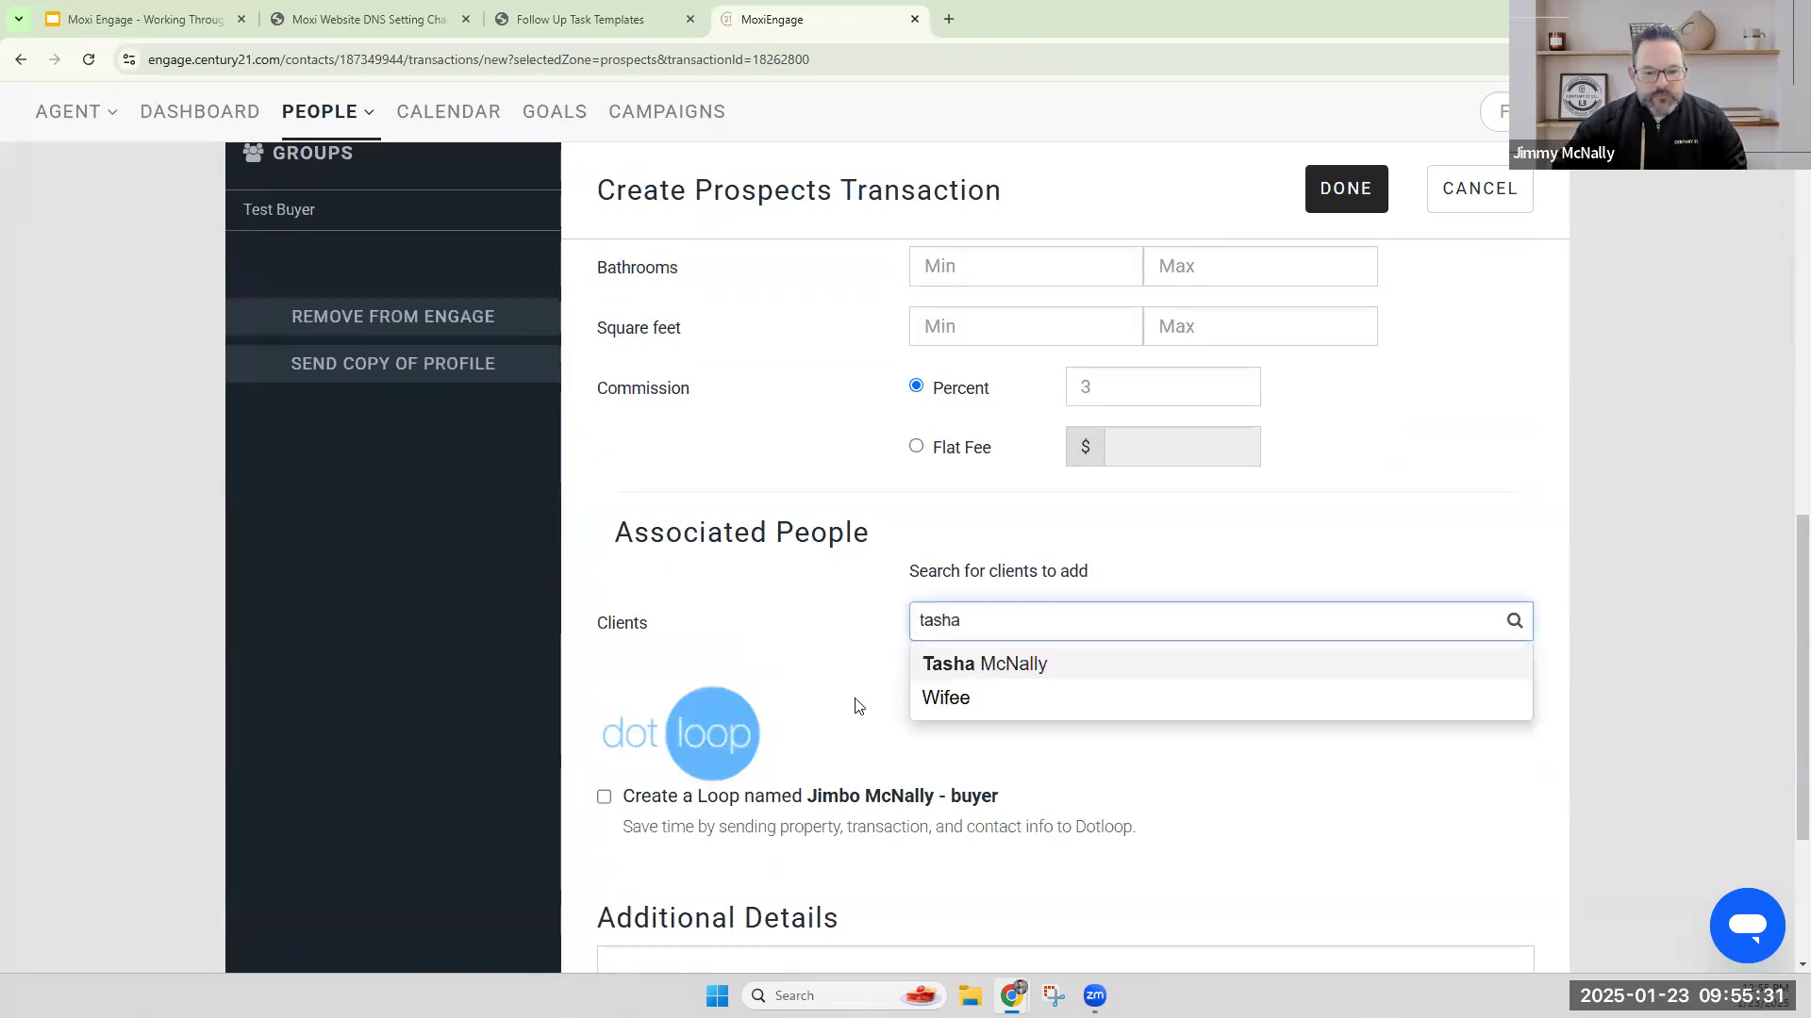
left_click(981, 668)
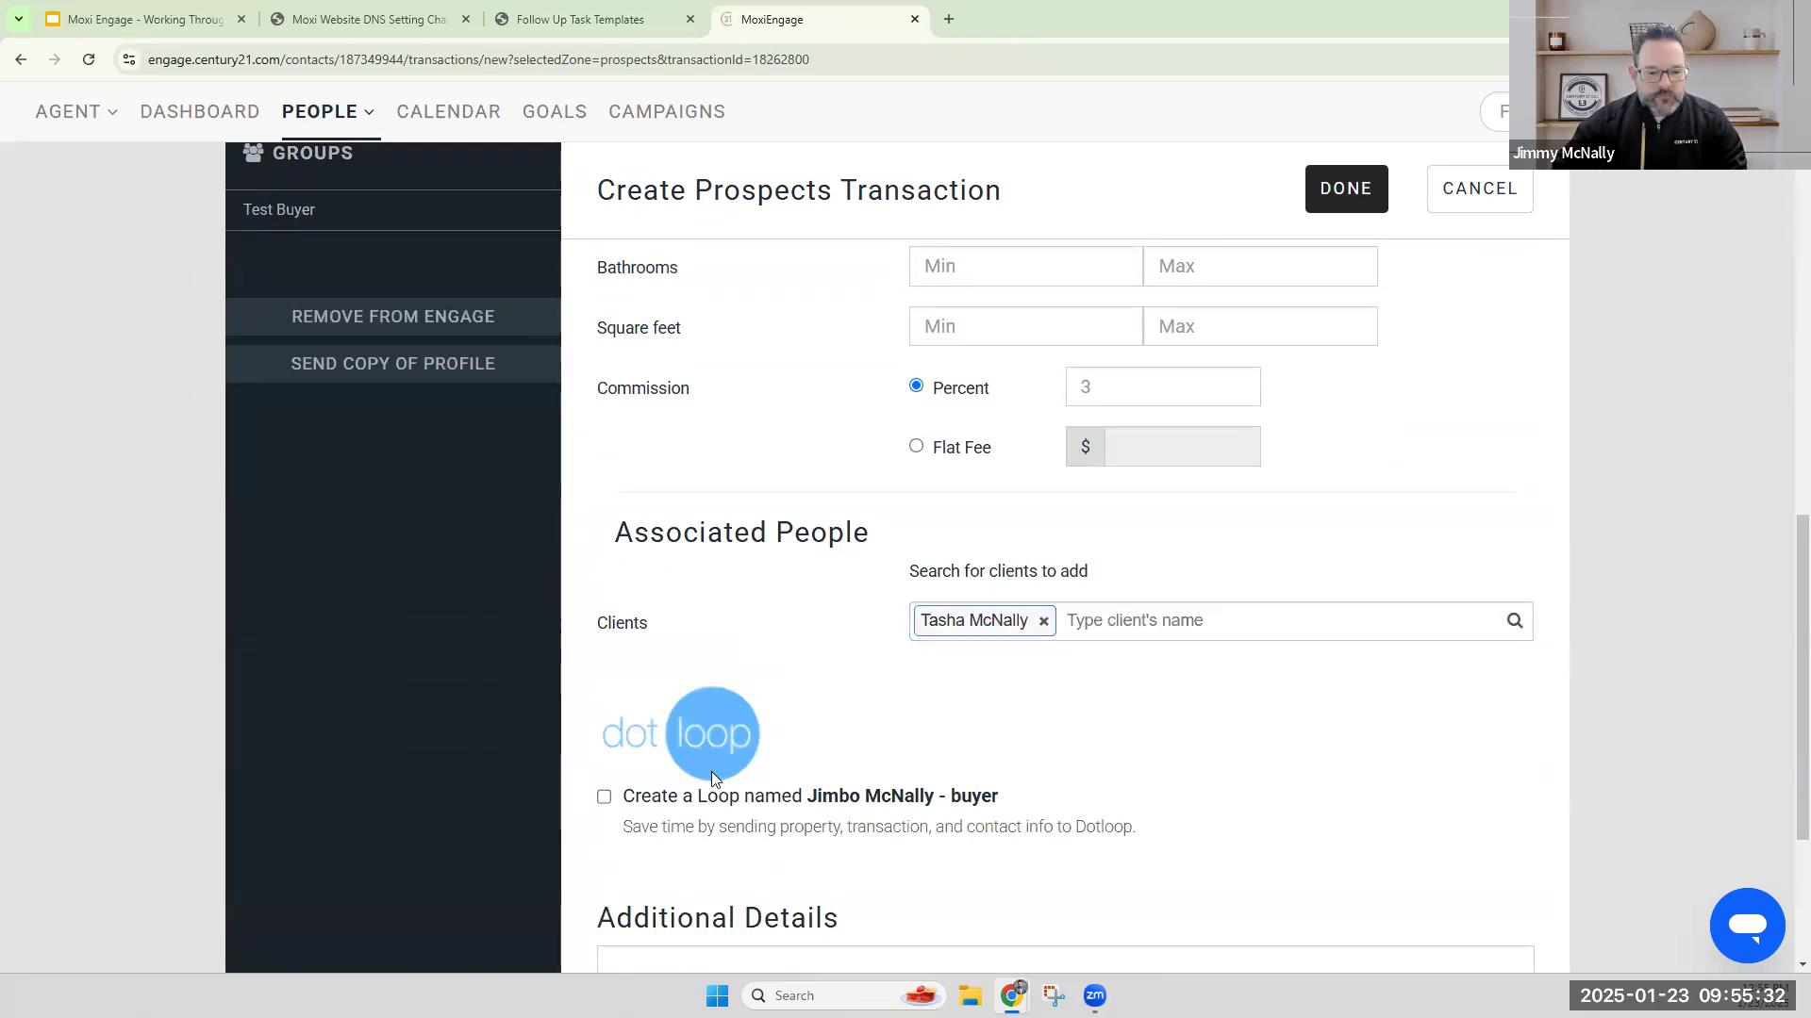
left_click(1352, 192)
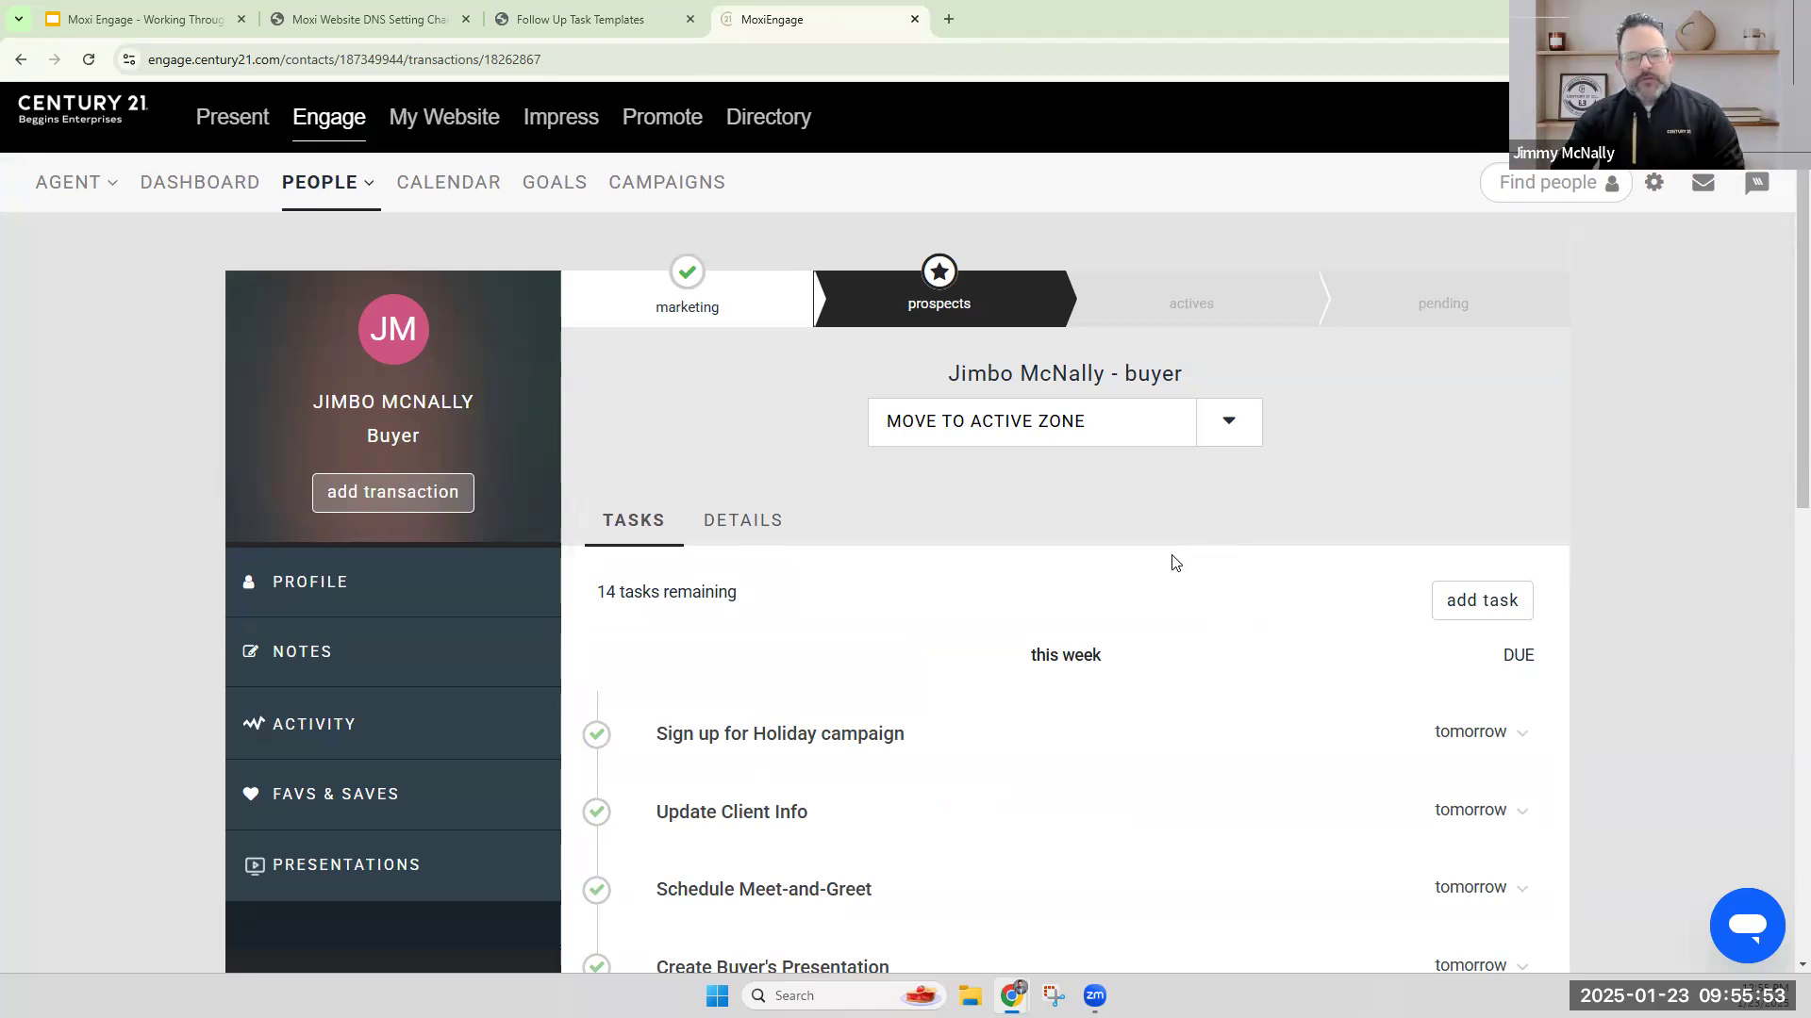
Move the buyer transaction from the prospects zone to the active zone.
scroll(1183, 726, "down", 10)
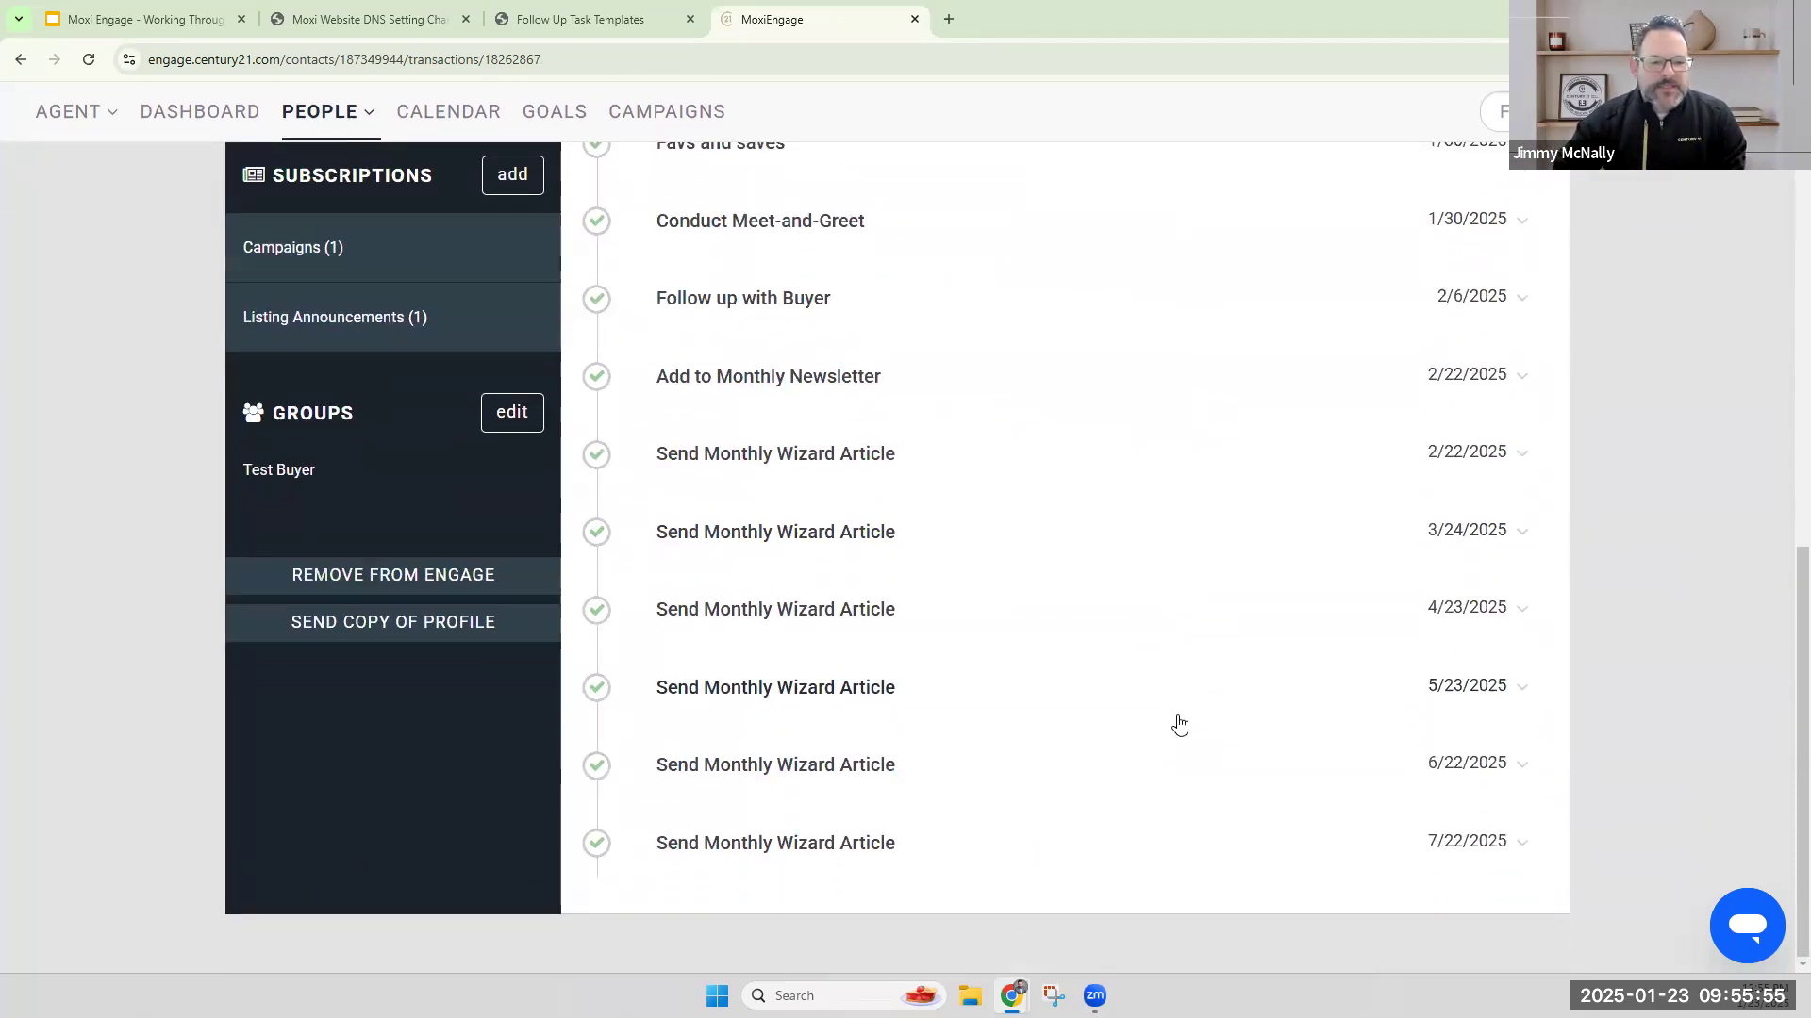
scroll(1180, 724, "up", 10)
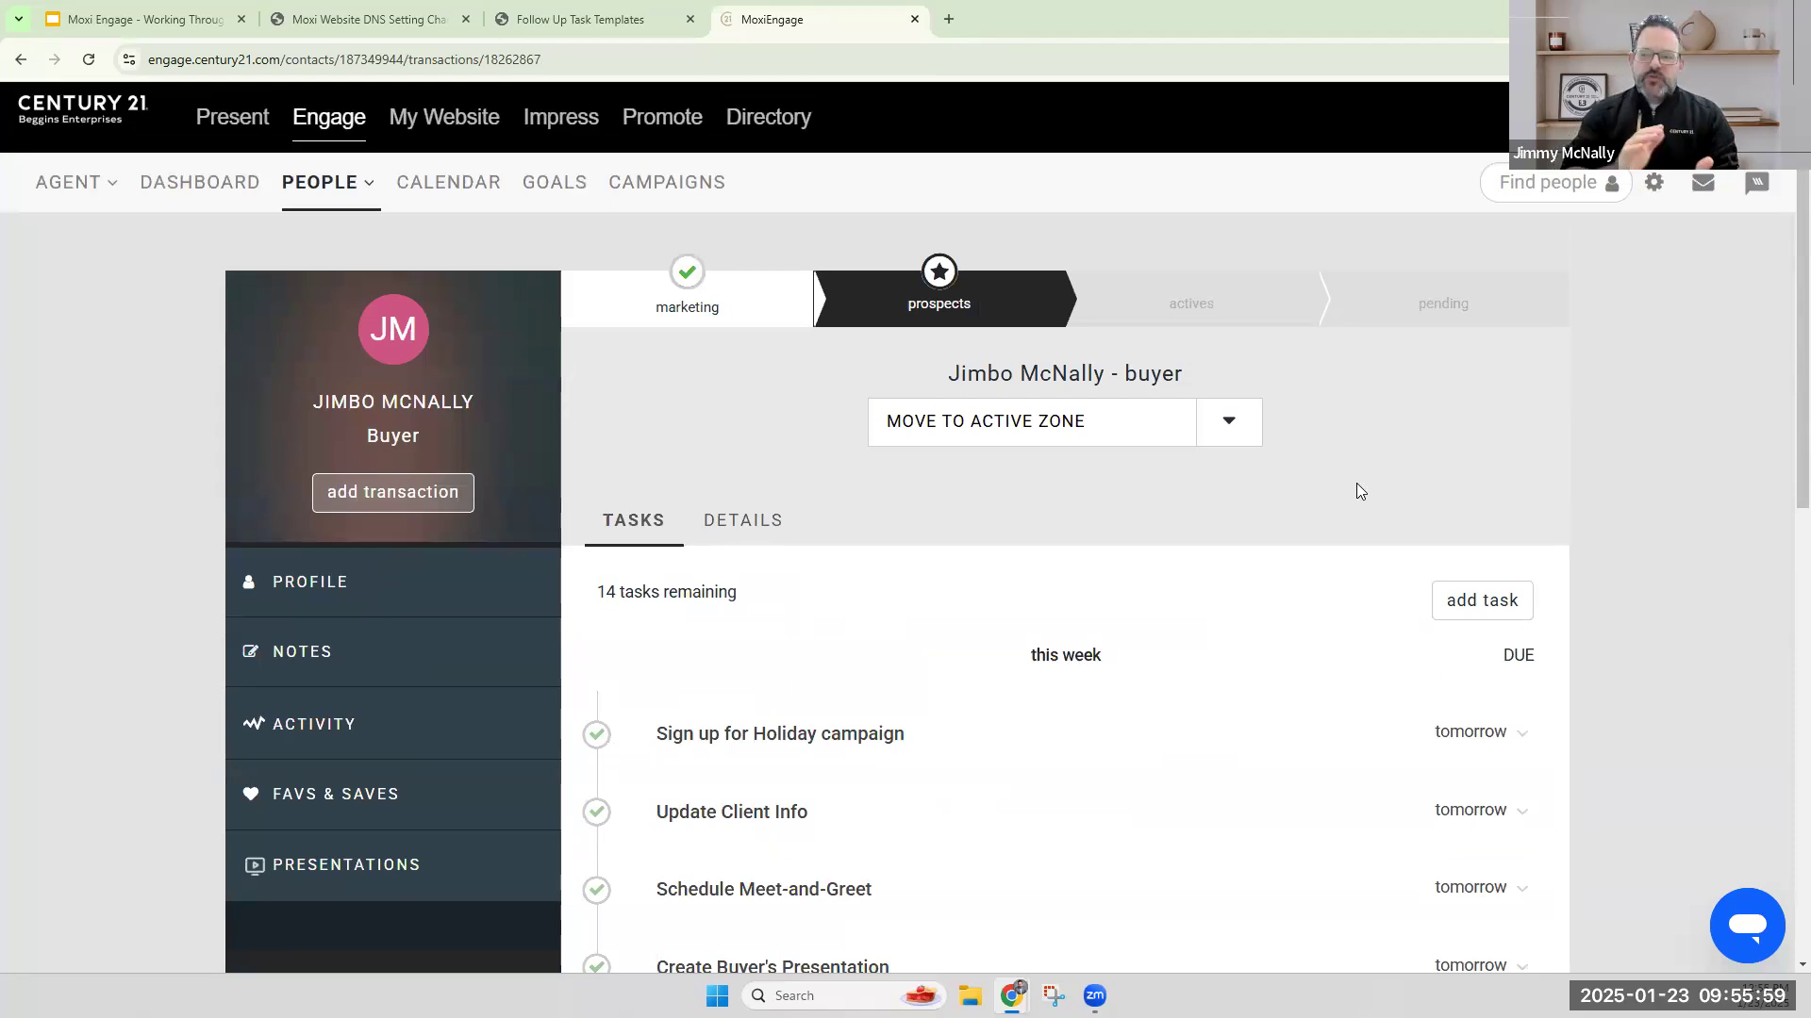
left_click(1015, 429)
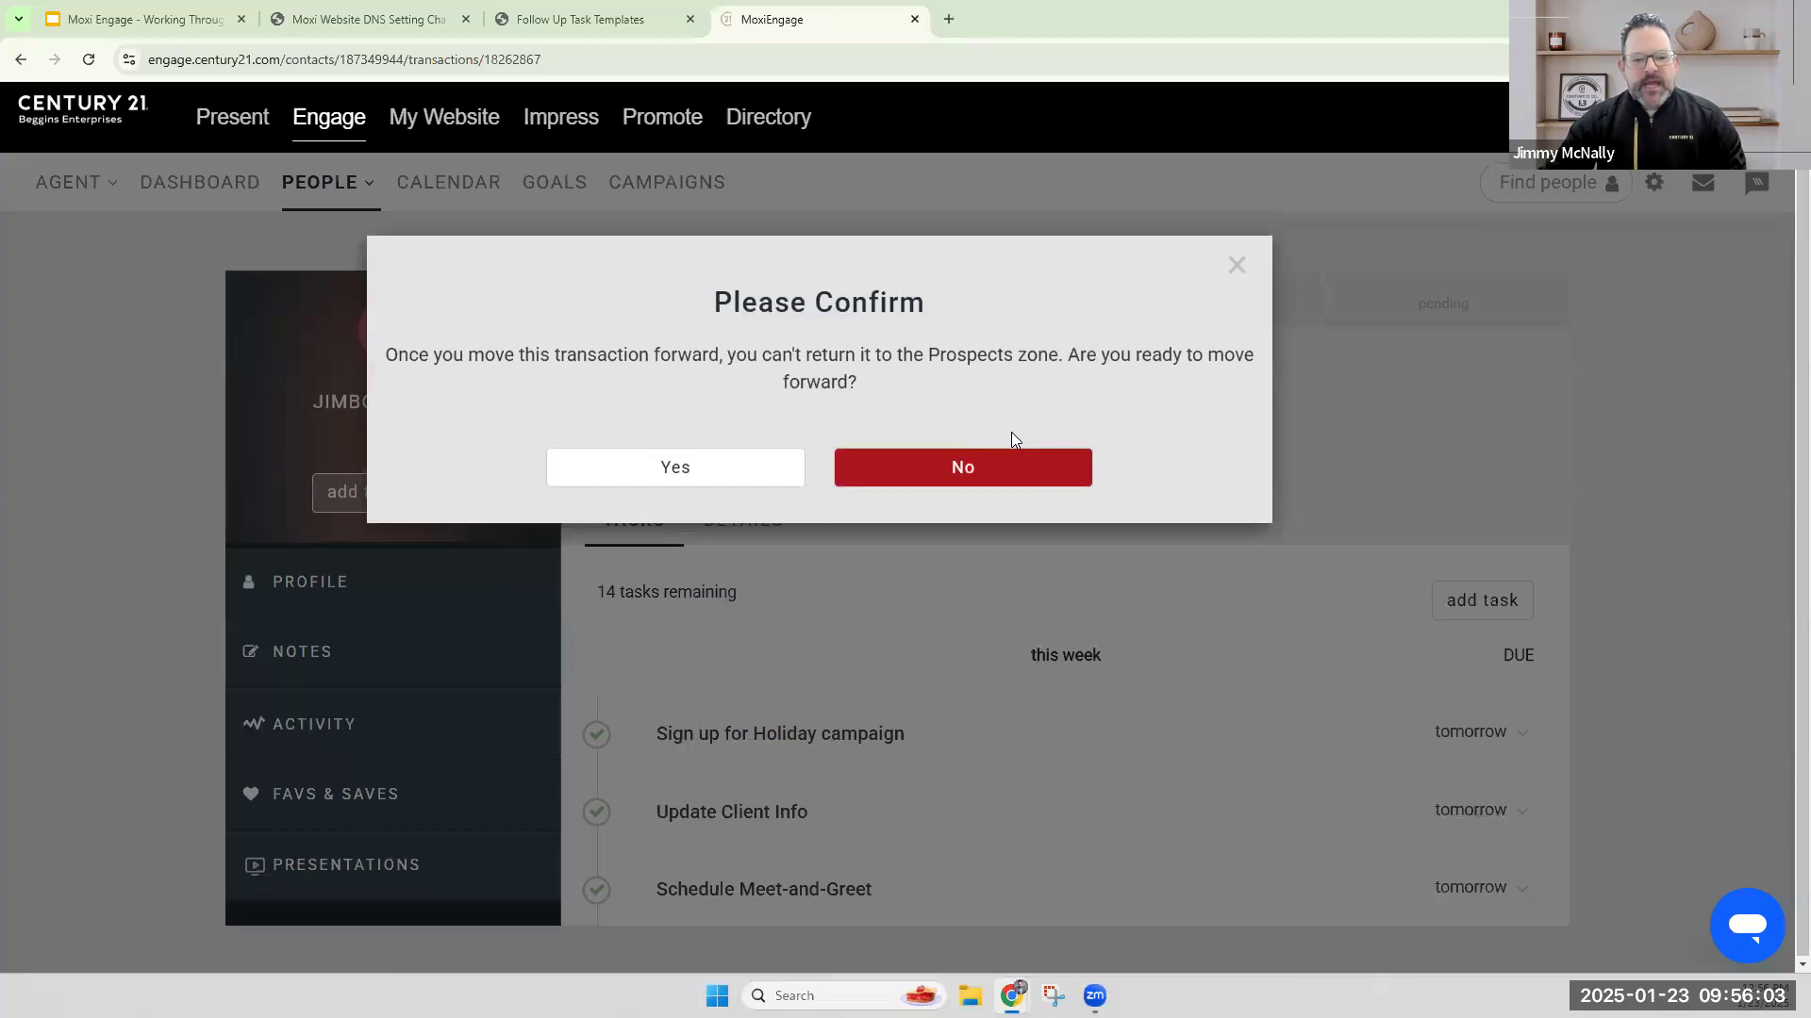
left_click(708, 462)
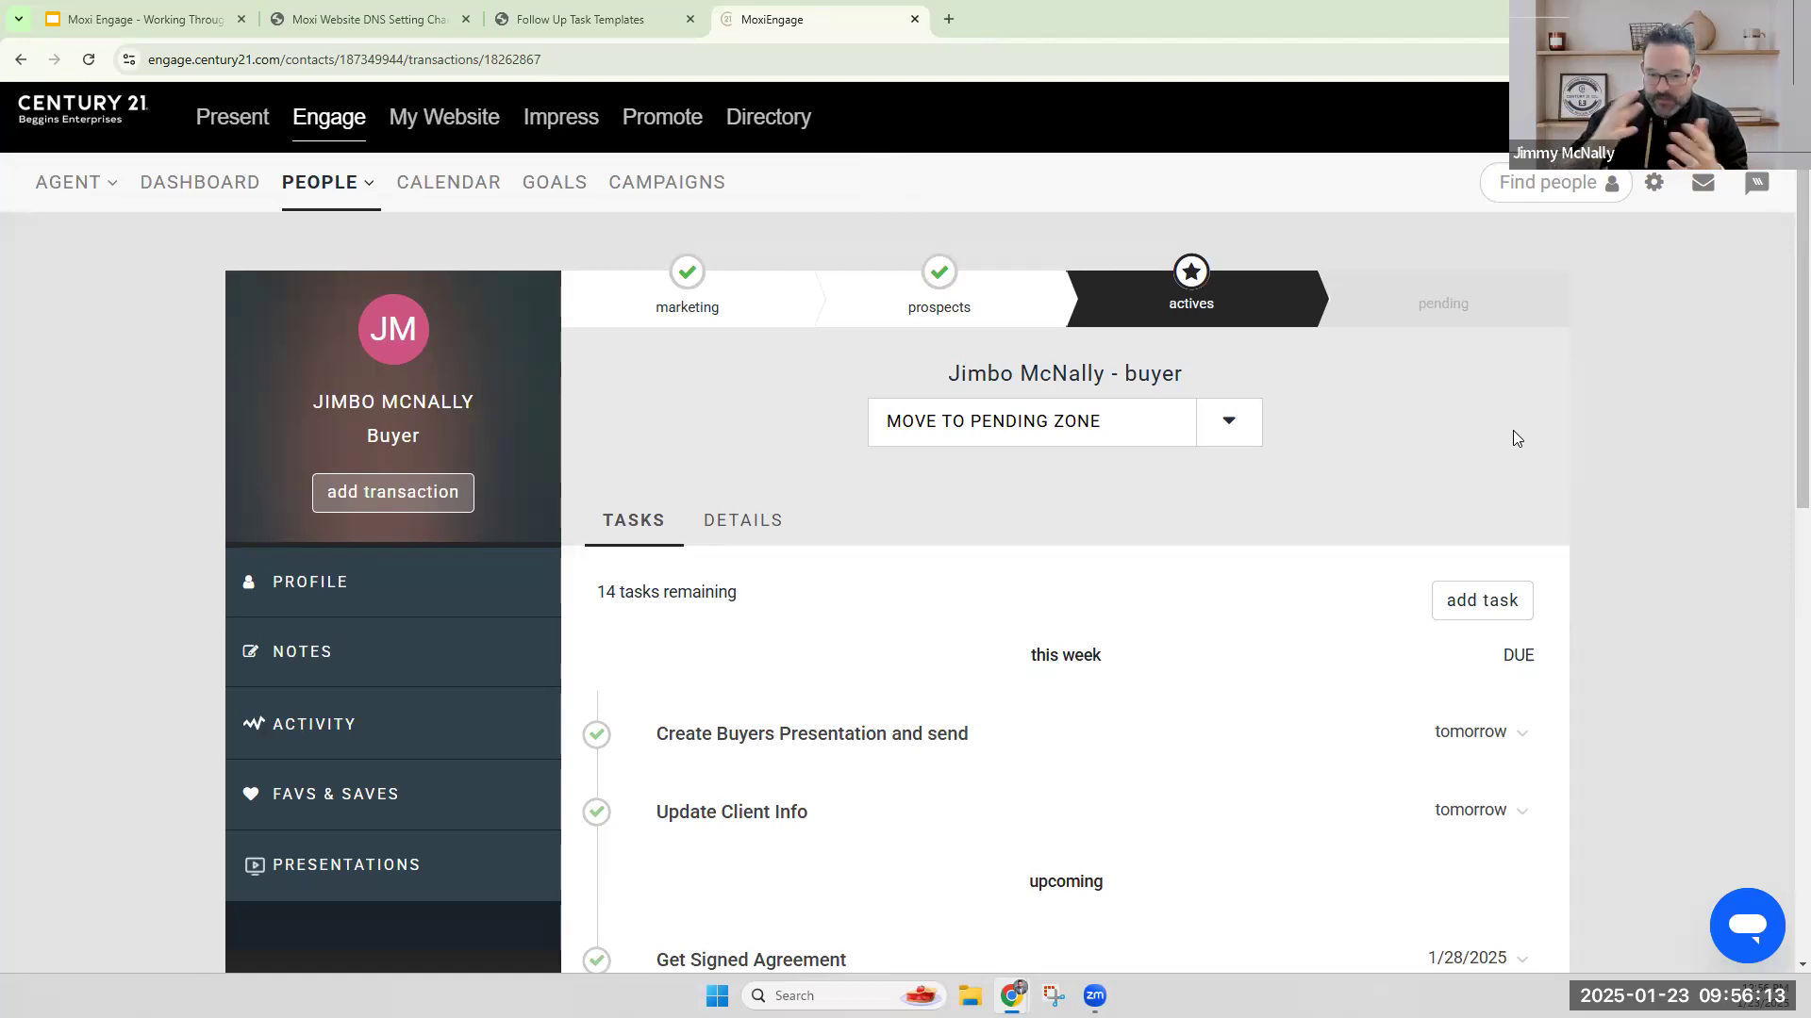
Move the buyer transaction to the pending zone with an estimated close date of 02/14/2025.
scroll(1260, 553, "down", 2)
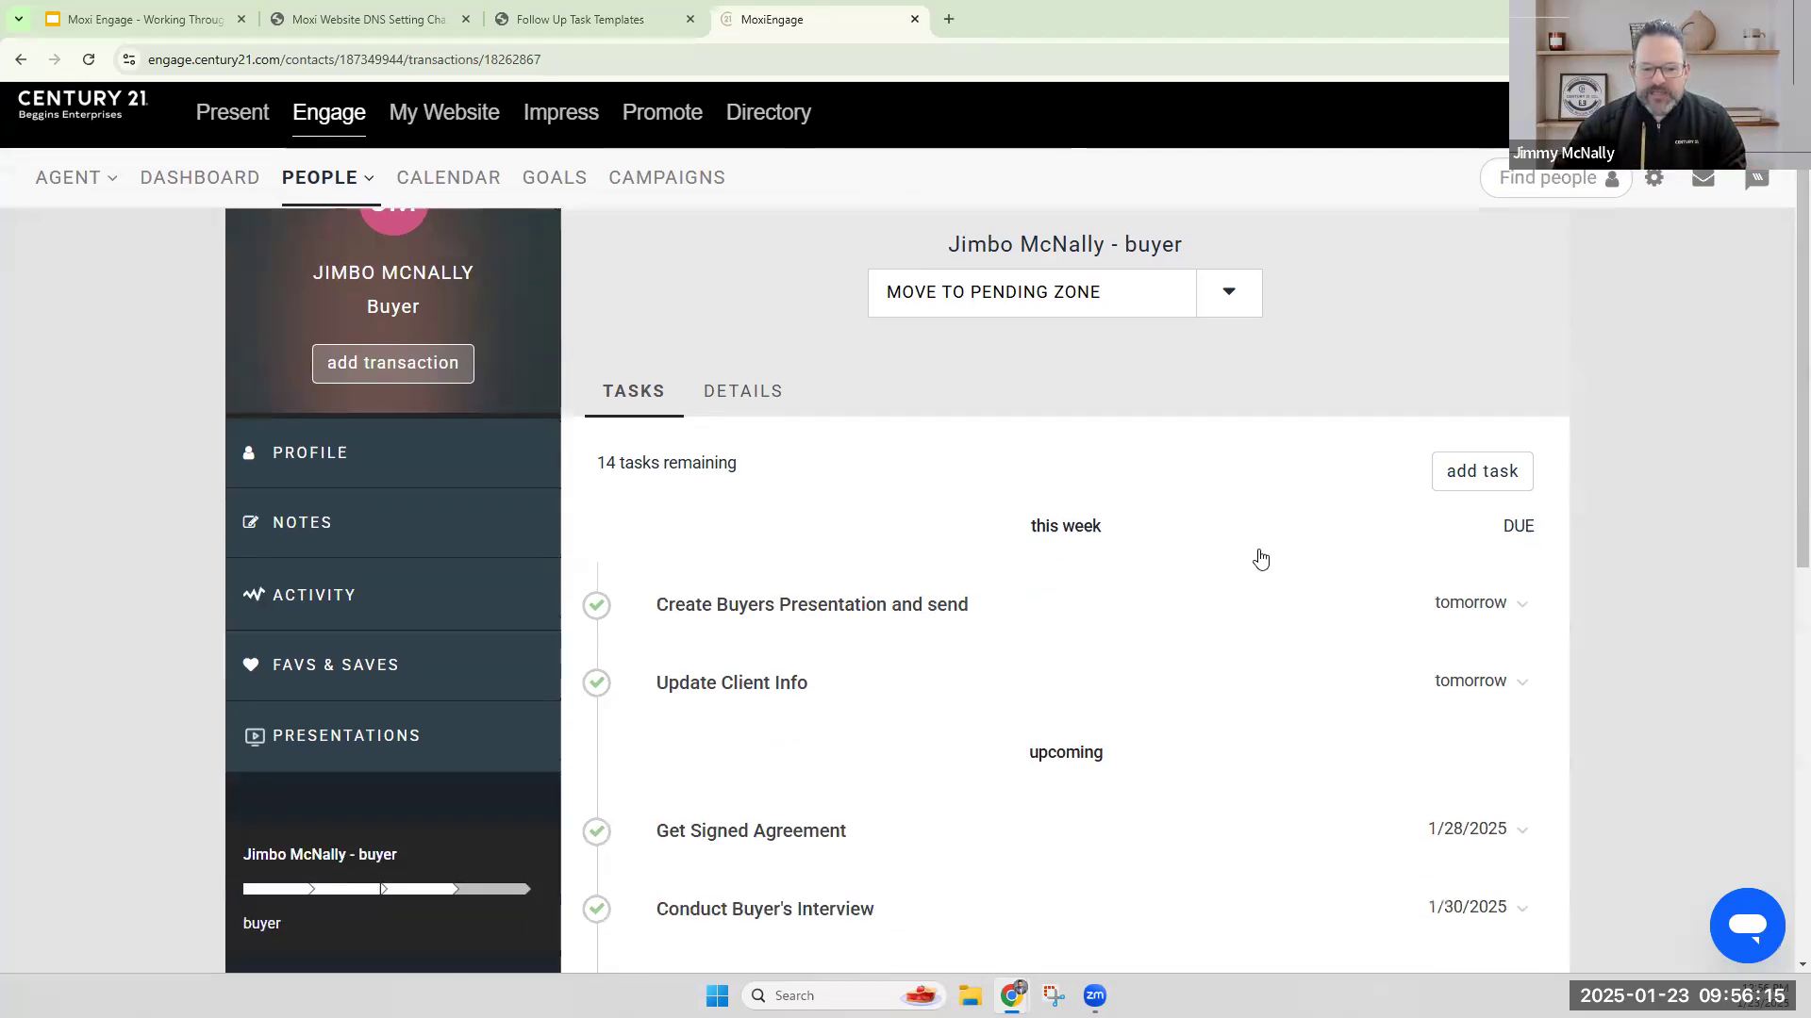
scroll(1259, 558, "down", 10)
scroll(1261, 576, "up", 12)
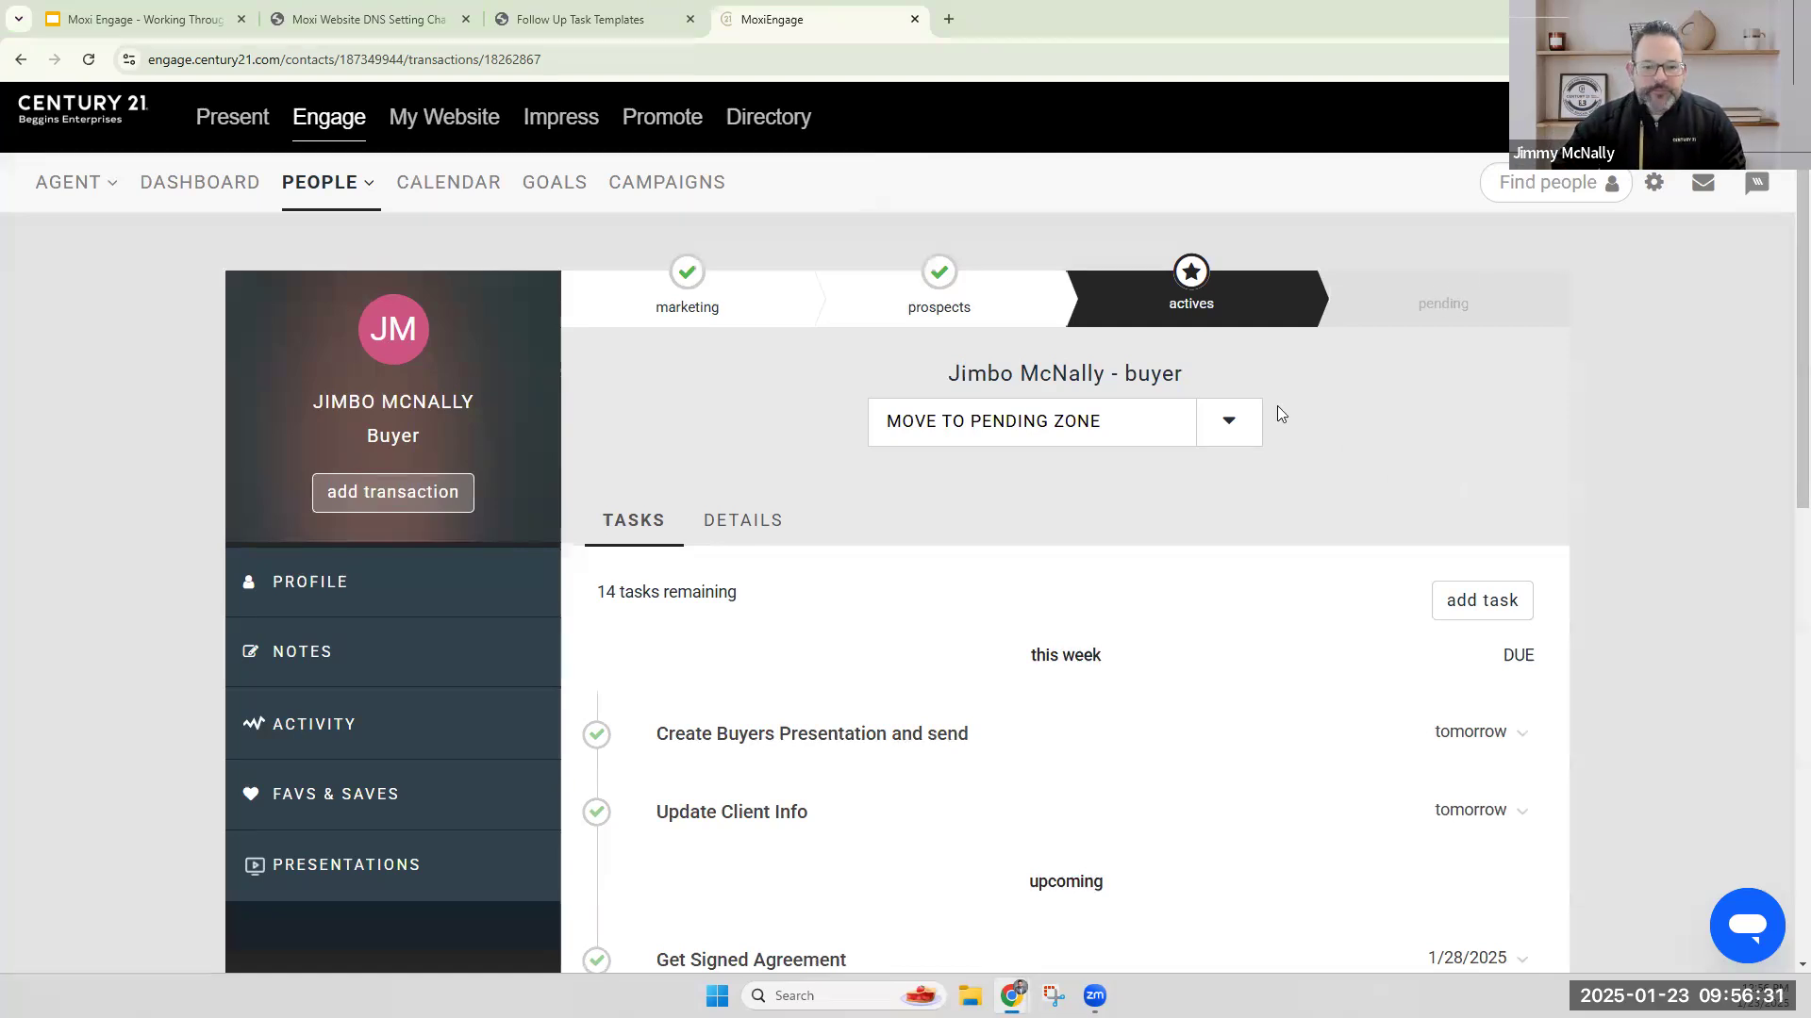
left_click(1031, 432)
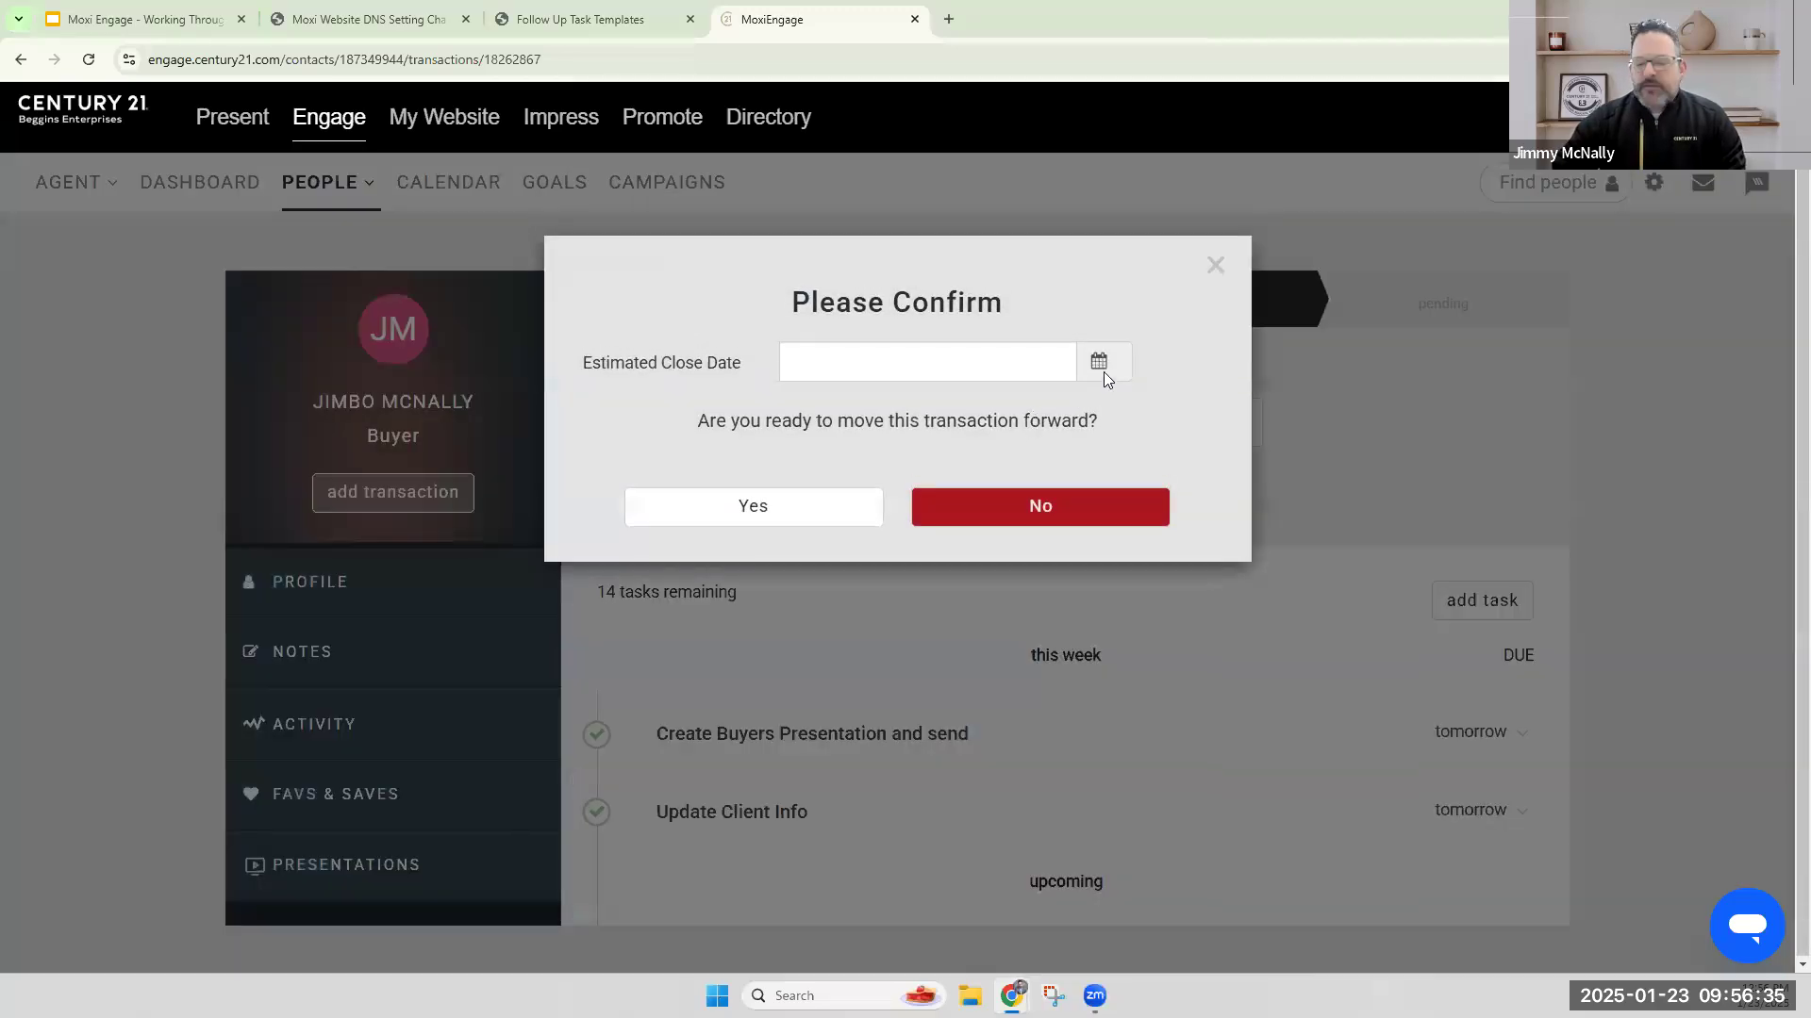
left_click(1100, 363)
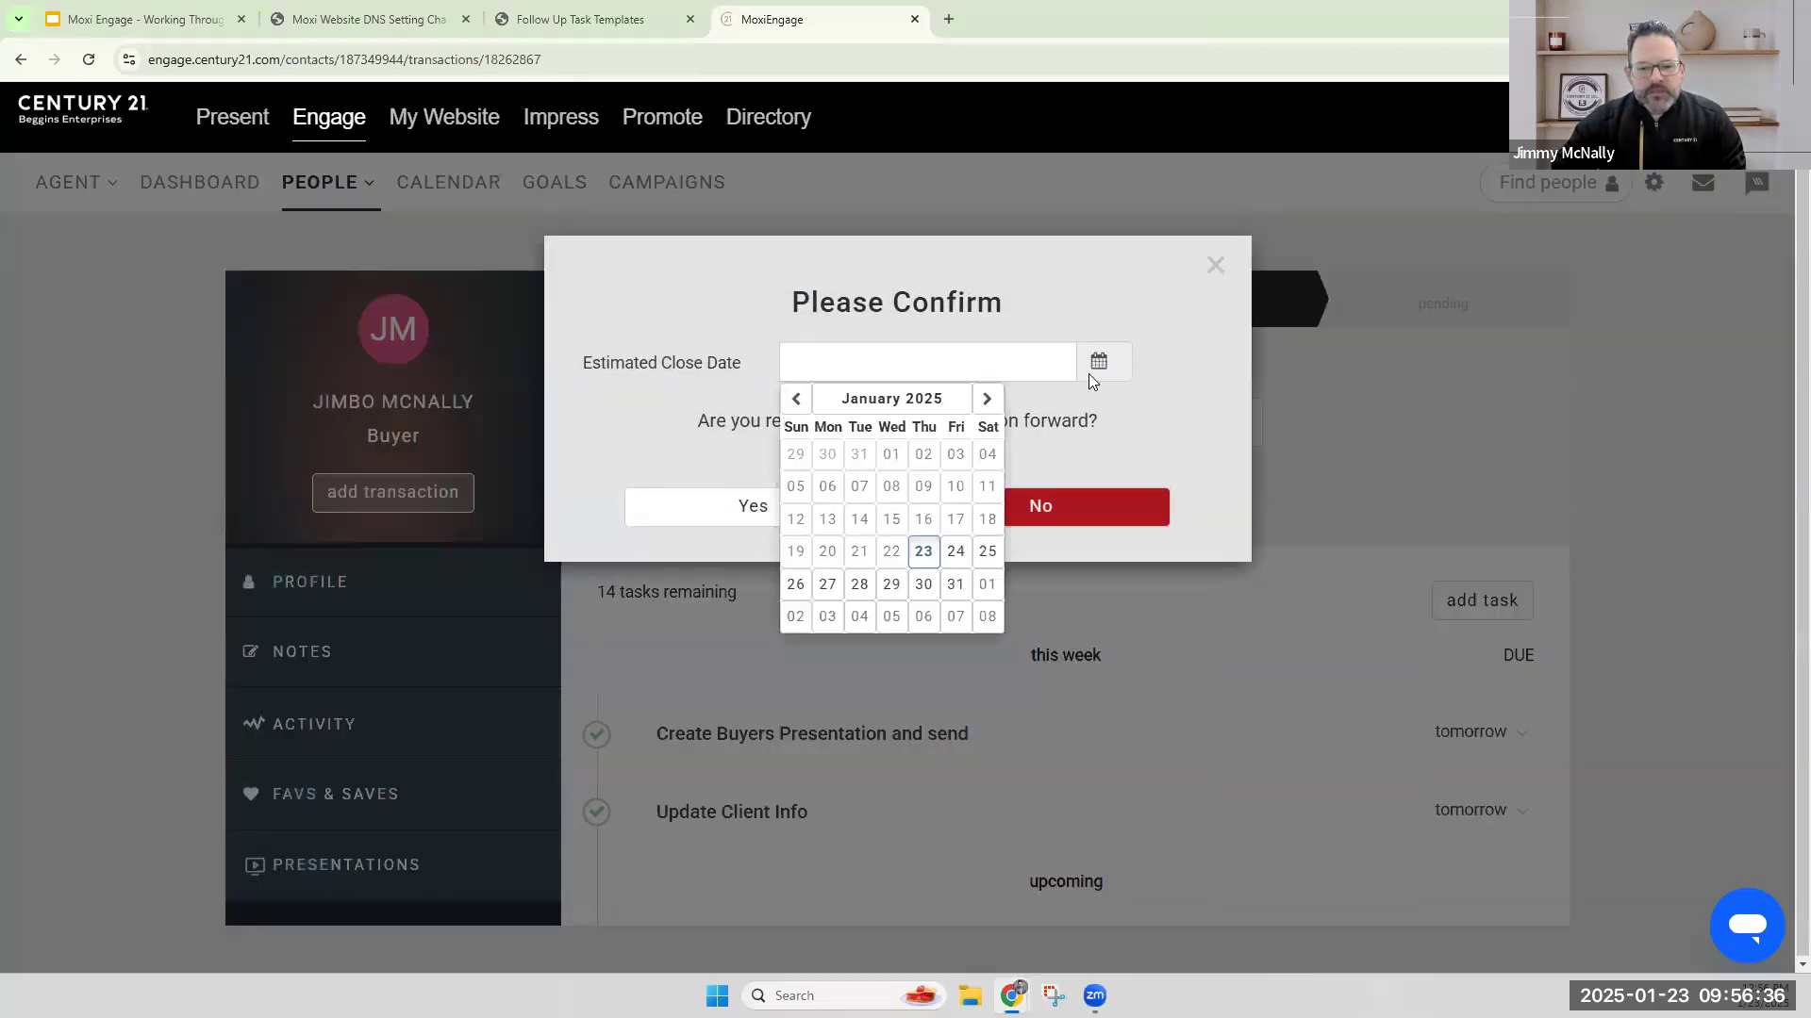
left_click(987, 399)
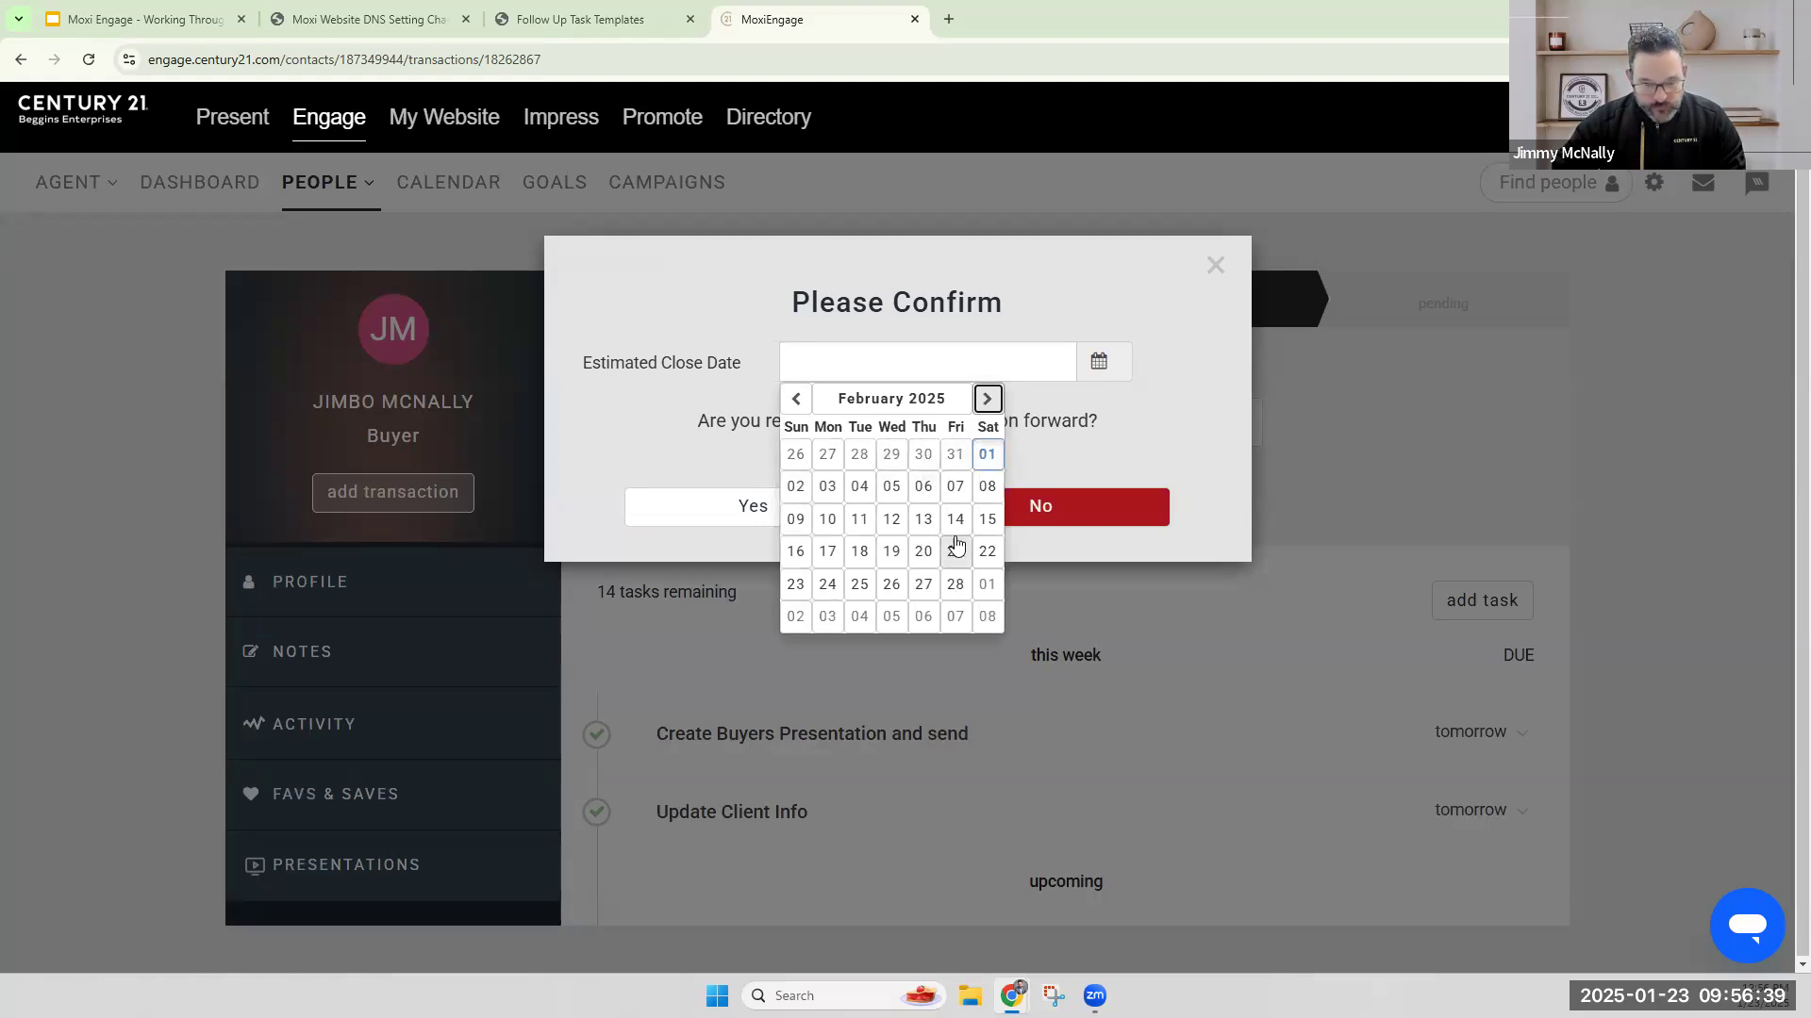
left_click(956, 519)
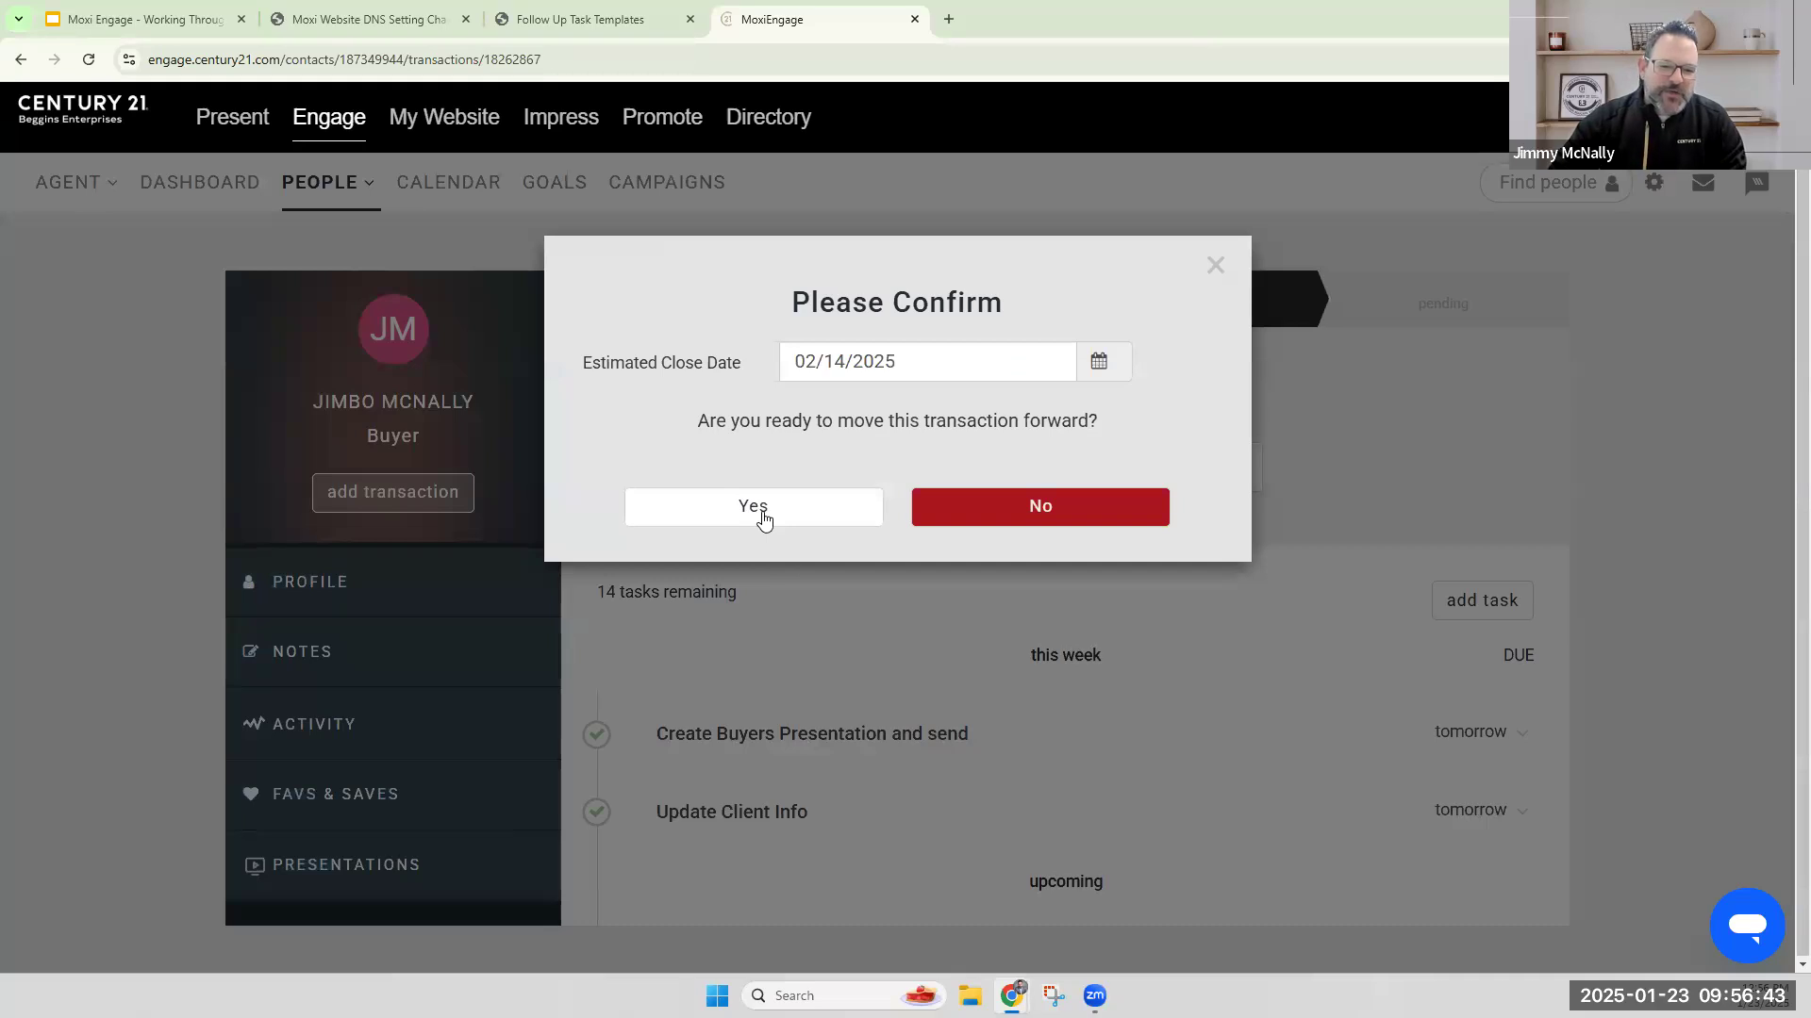
left_click(842, 512)
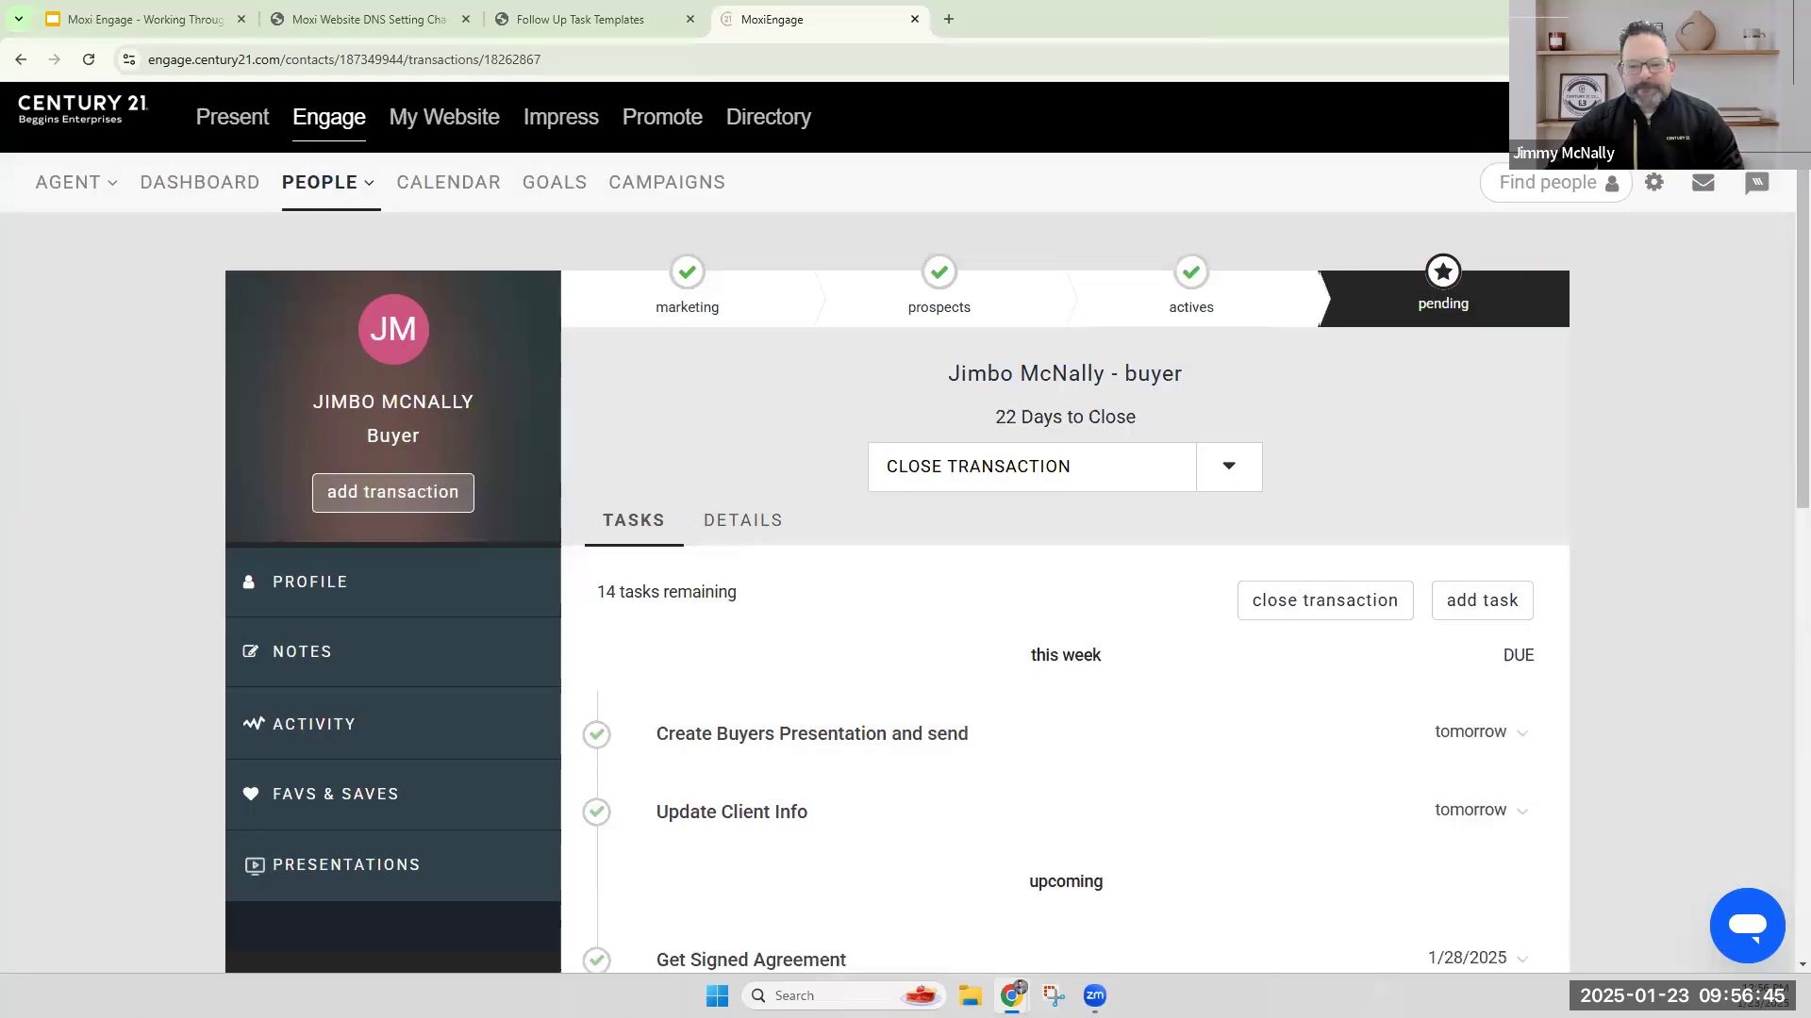
Review the pending transaction's task list and due dates.
scroll(1472, 444, "down", 9)
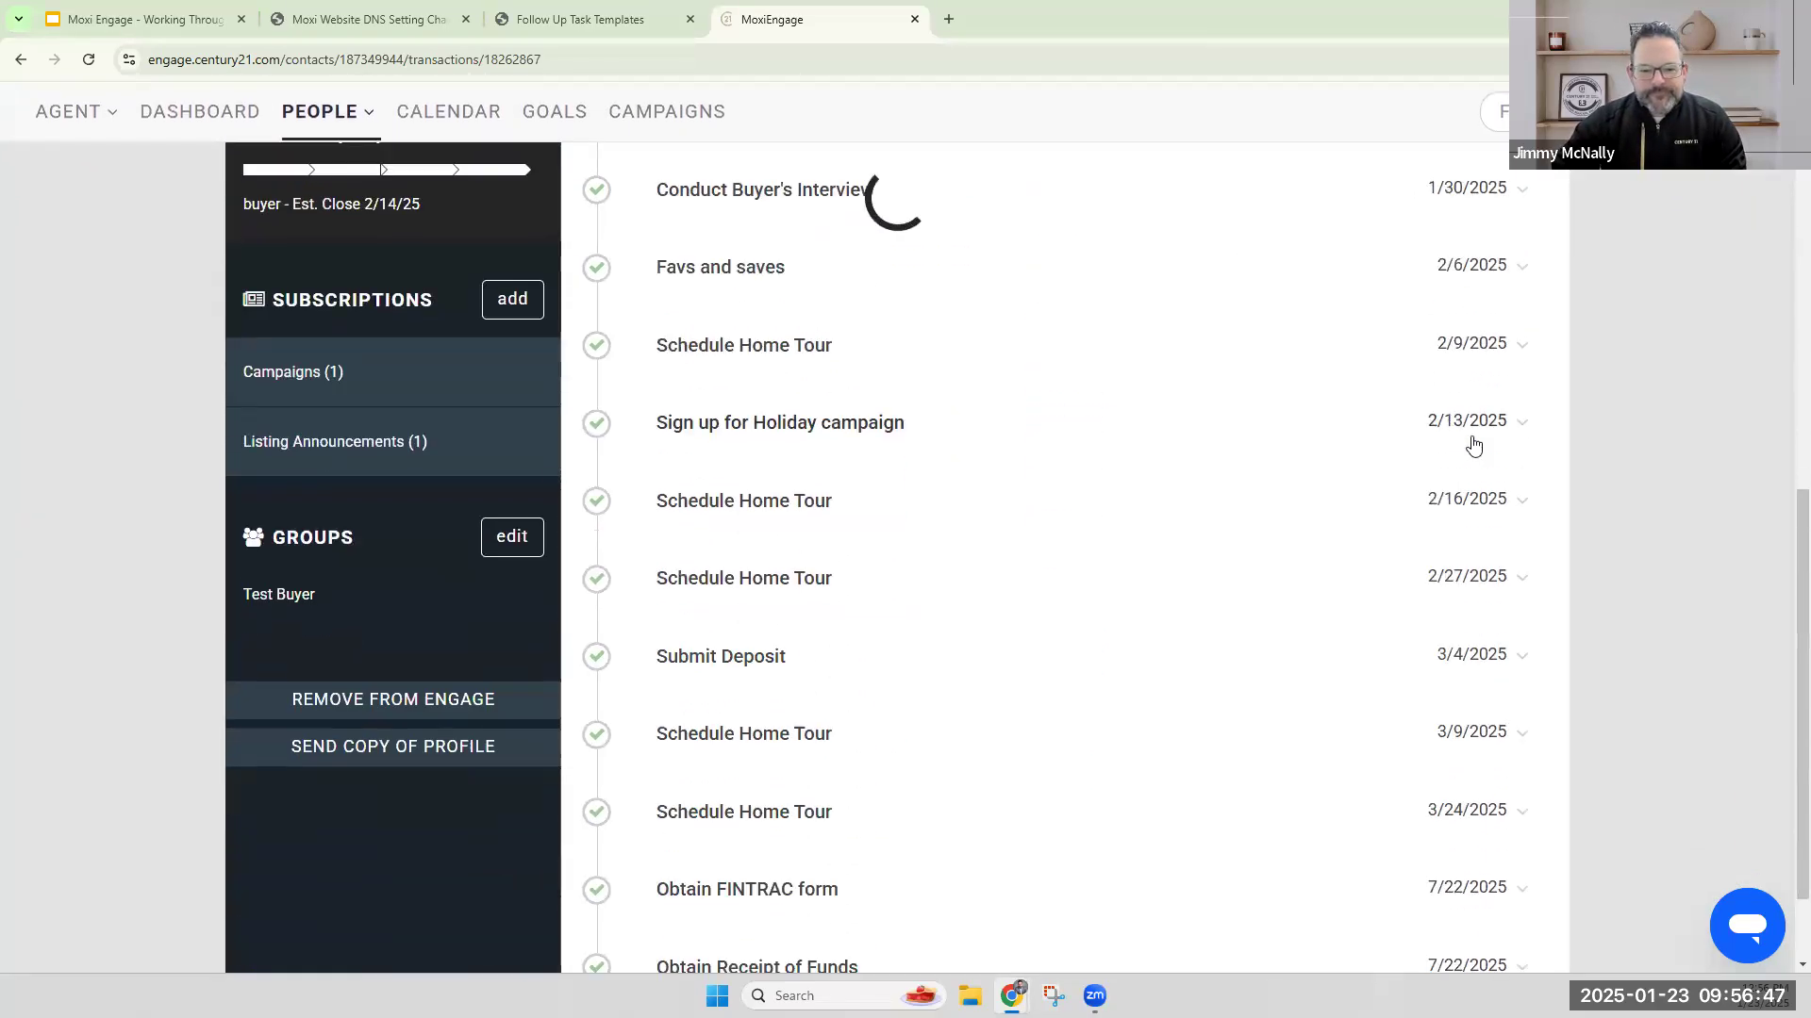
scroll(1472, 444, "up", 7)
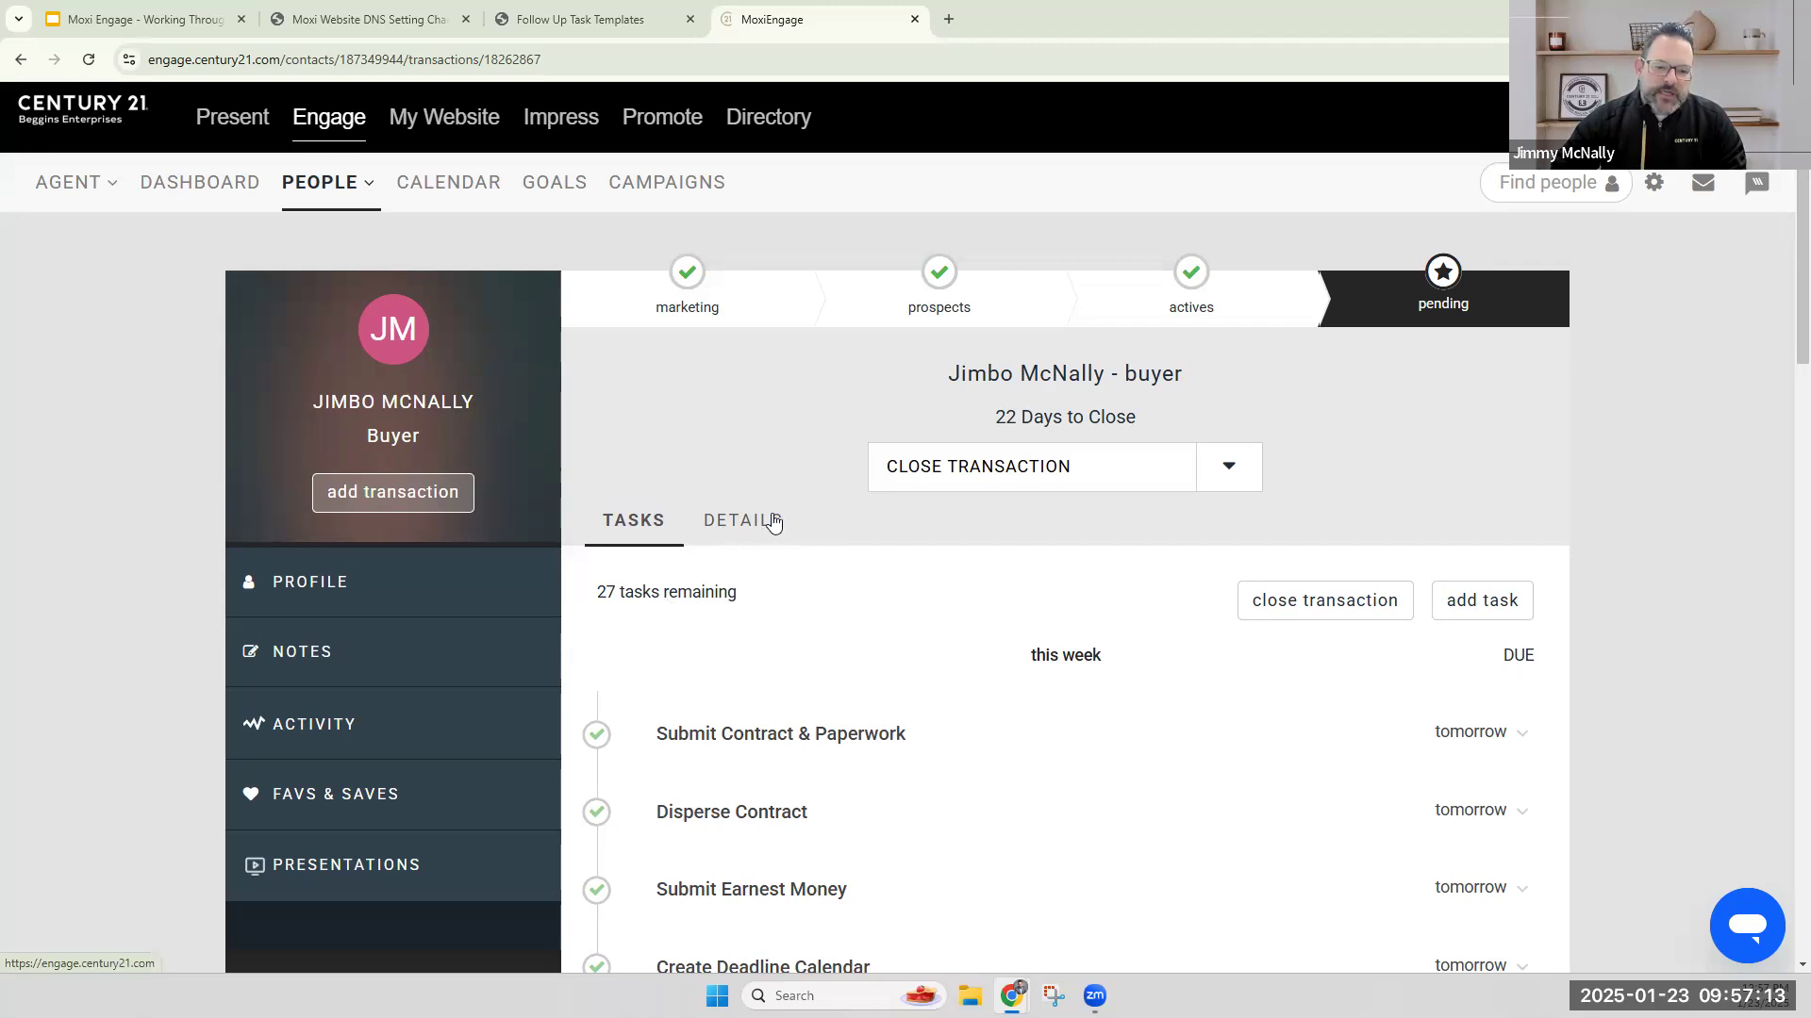
scroll(950, 599, "down", 4)
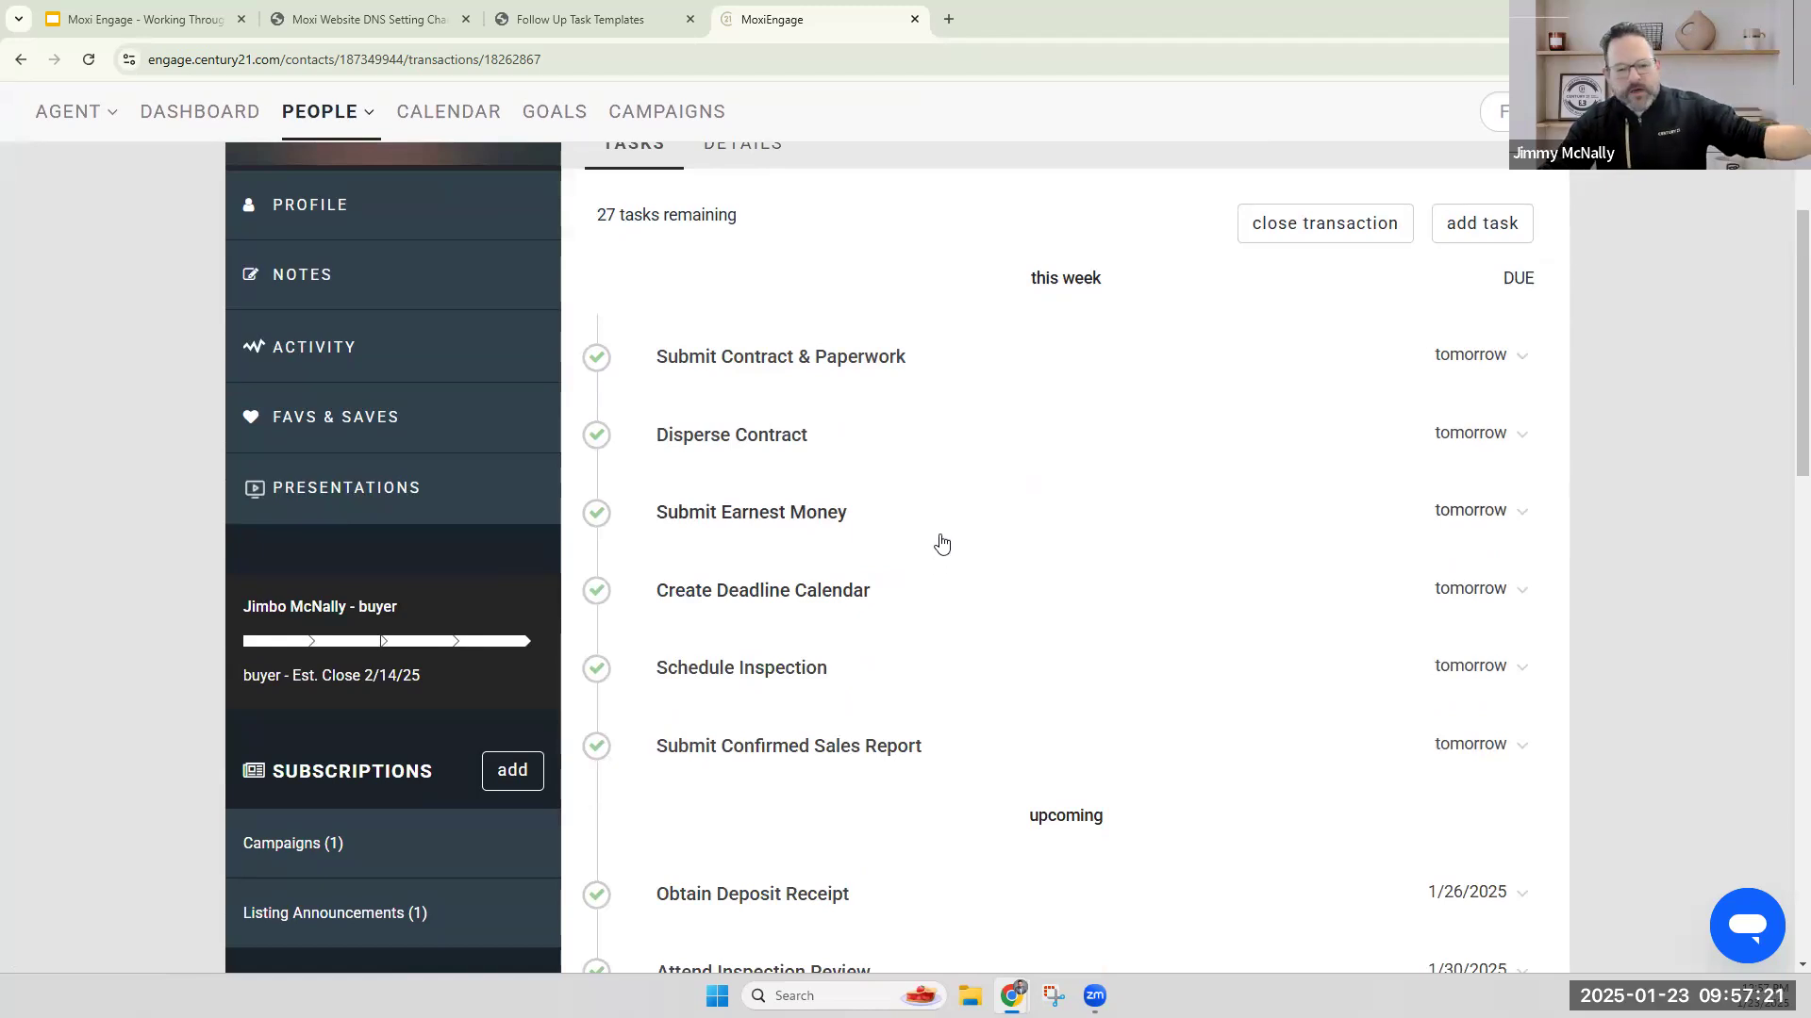
scroll(922, 518, "up", 3)
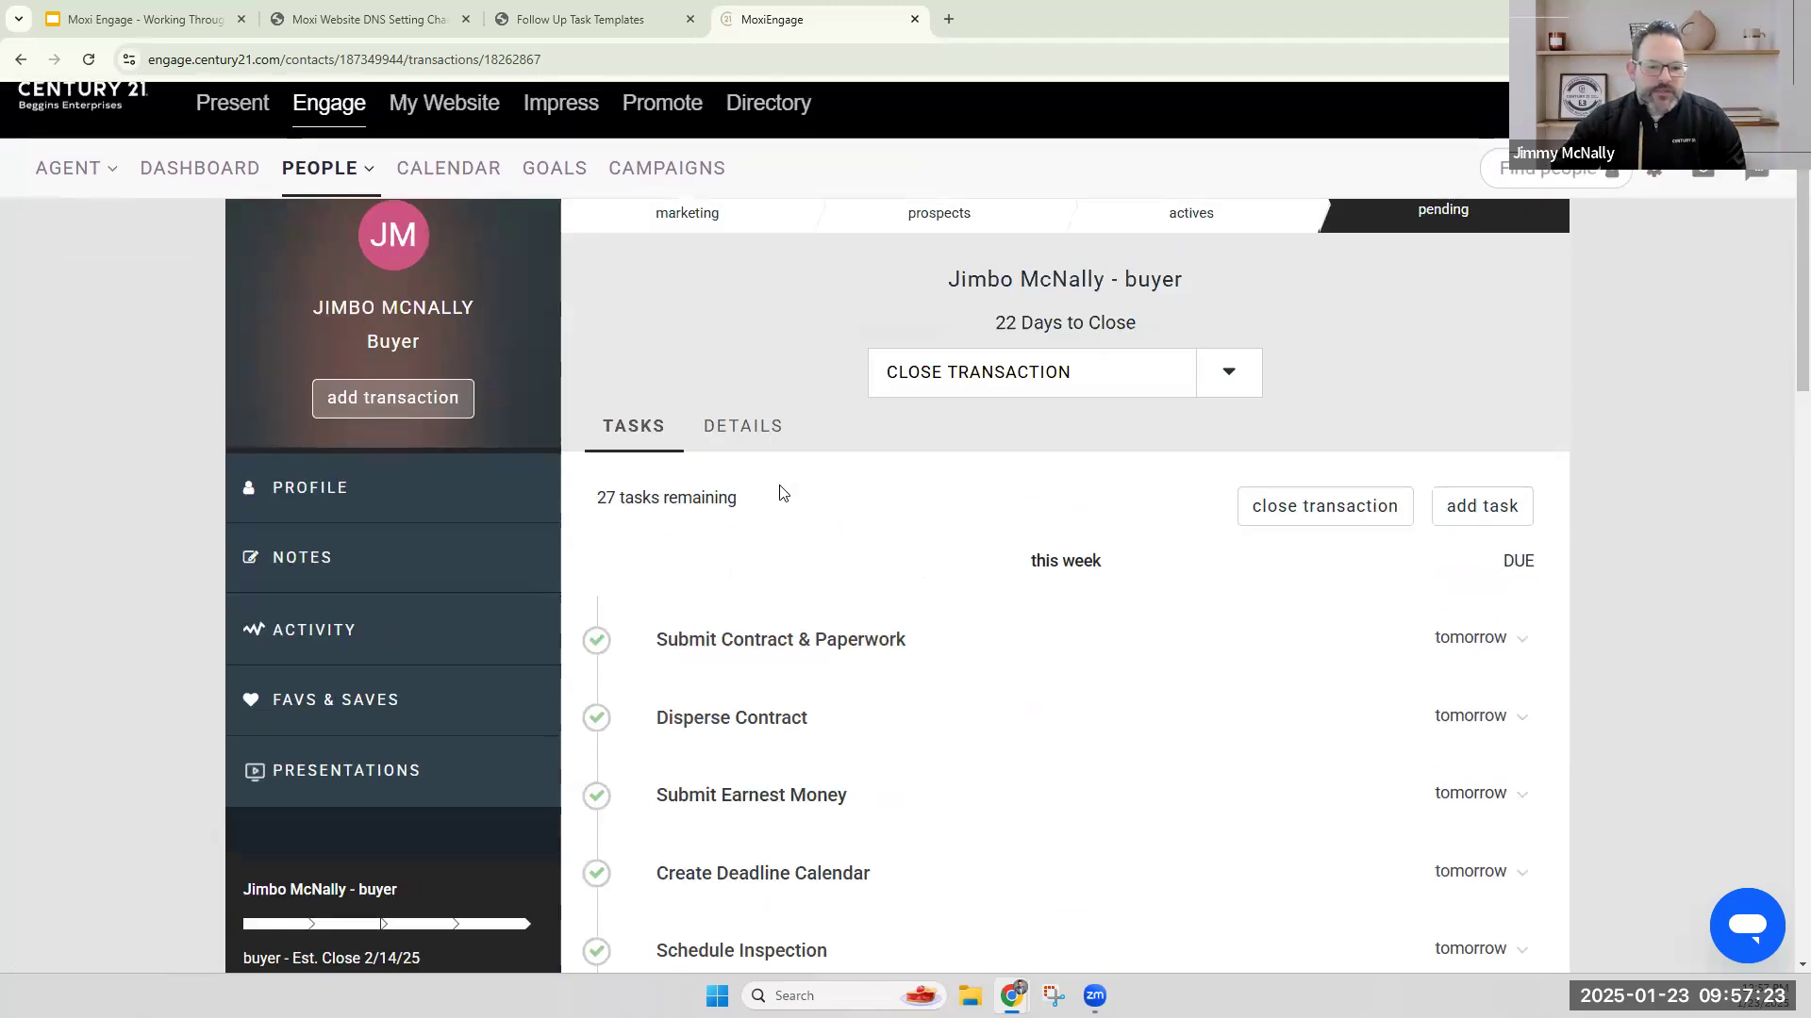
Edit the pending transaction's details and link it to the MLS listing TB8341686.
left_click(748, 432)
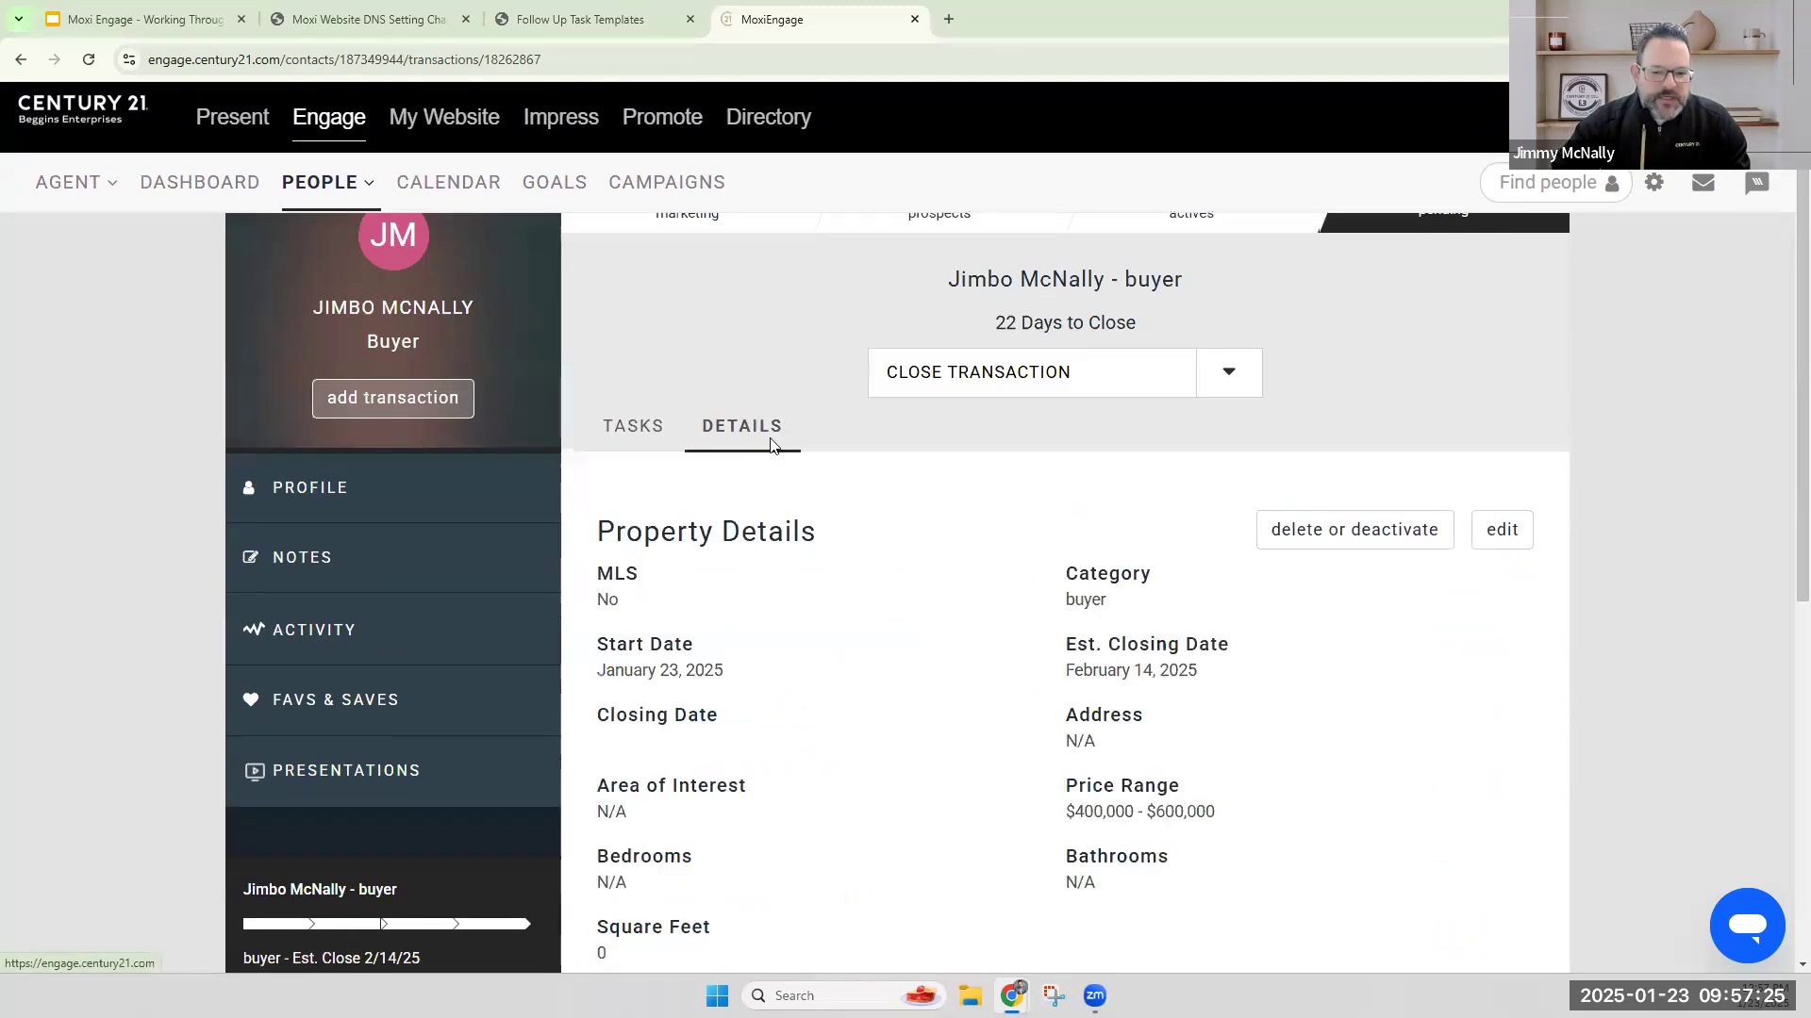
scroll(1350, 519, "down", 3)
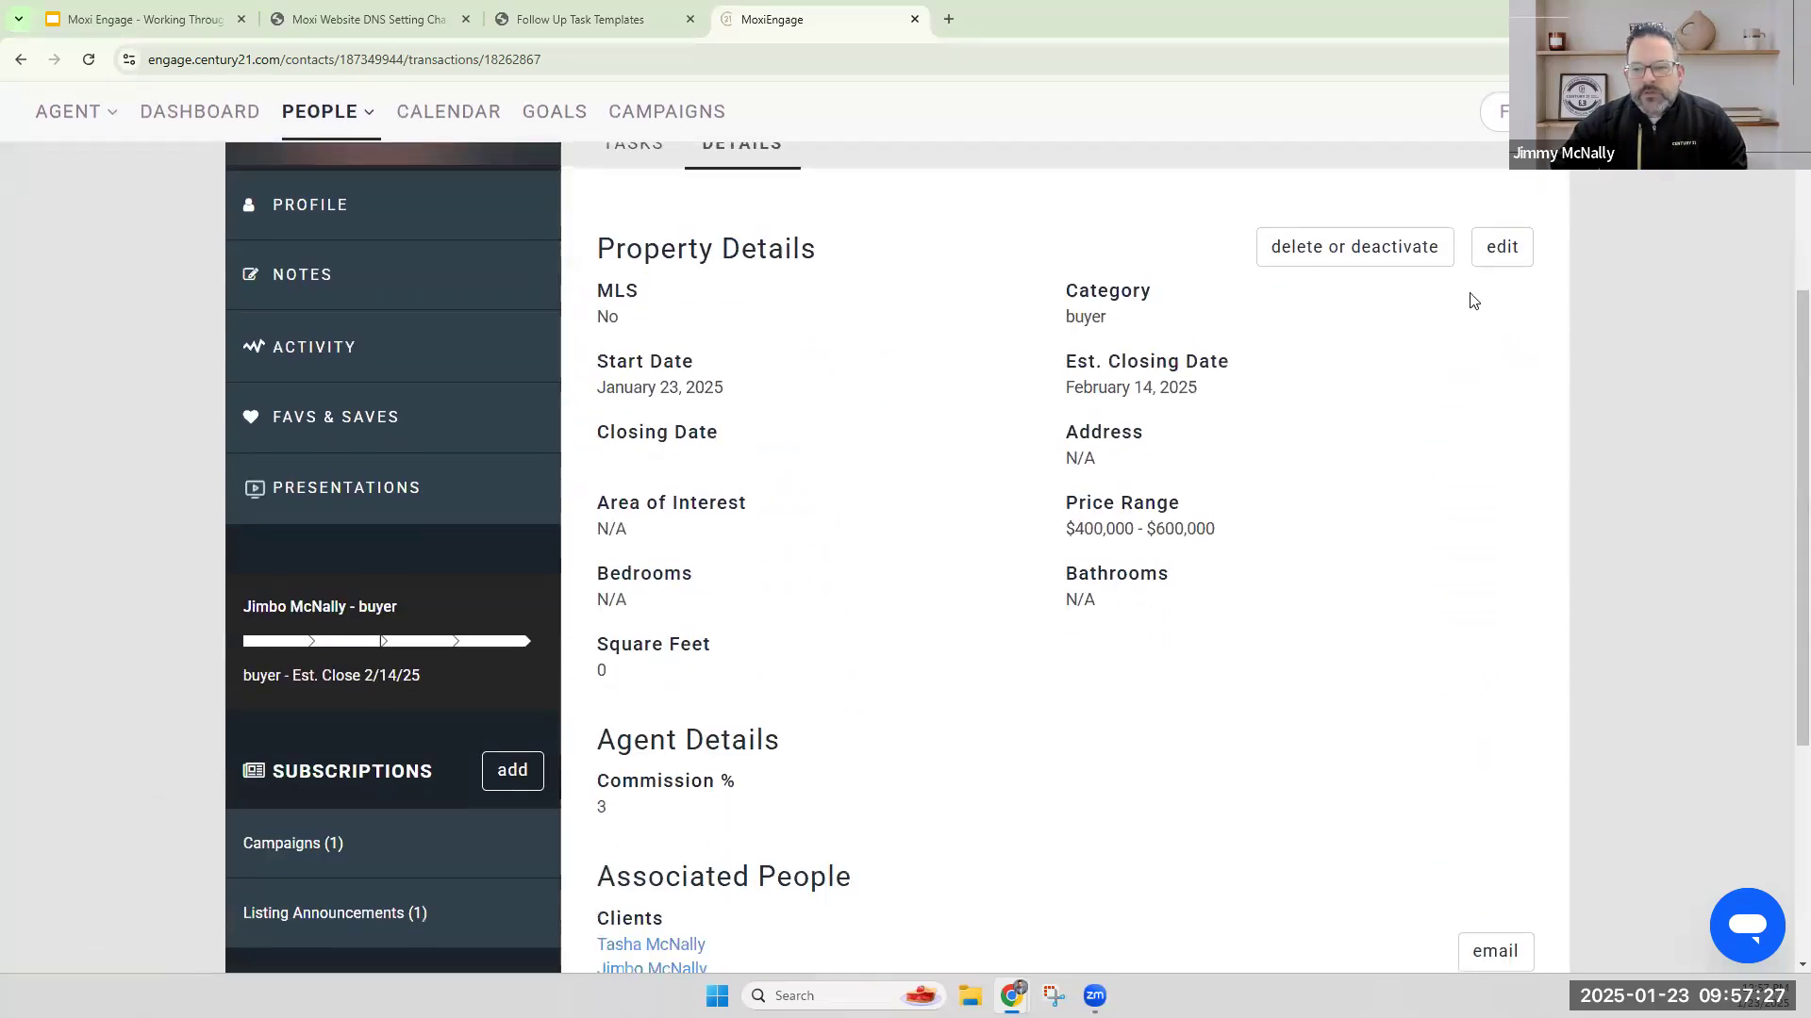
left_click(1502, 247)
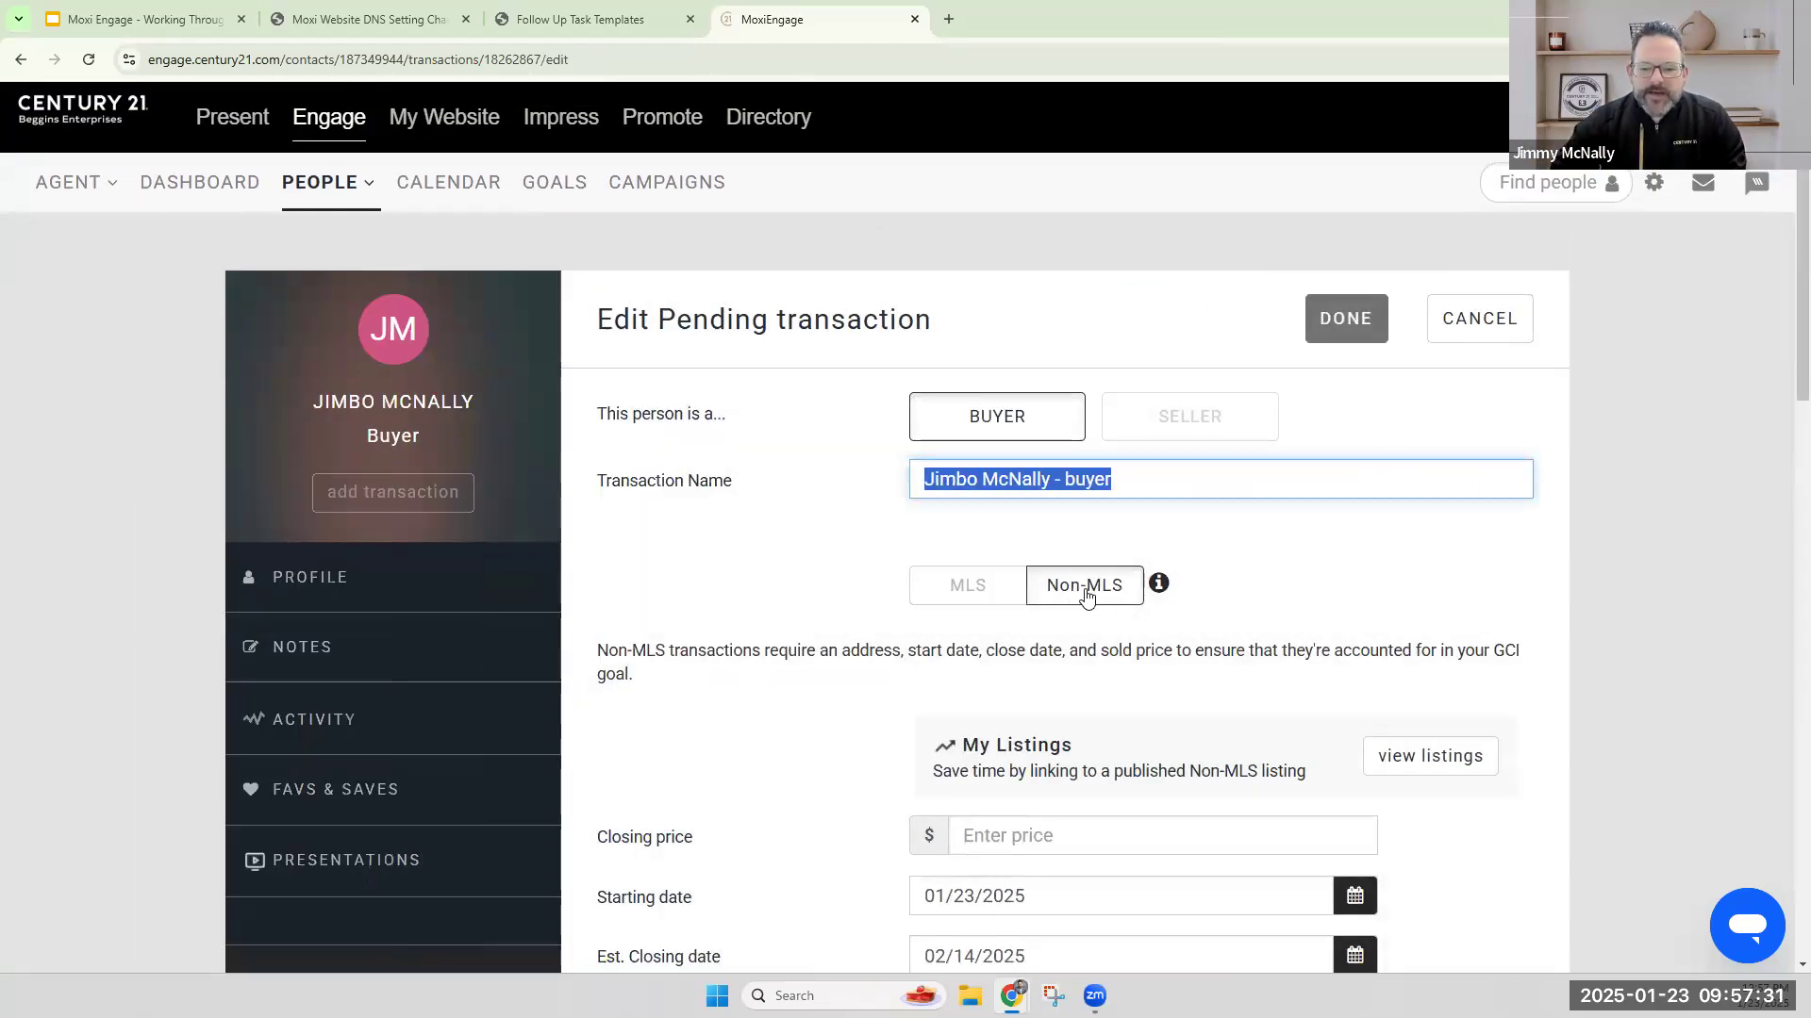
left_click(981, 589)
left_click(1003, 647)
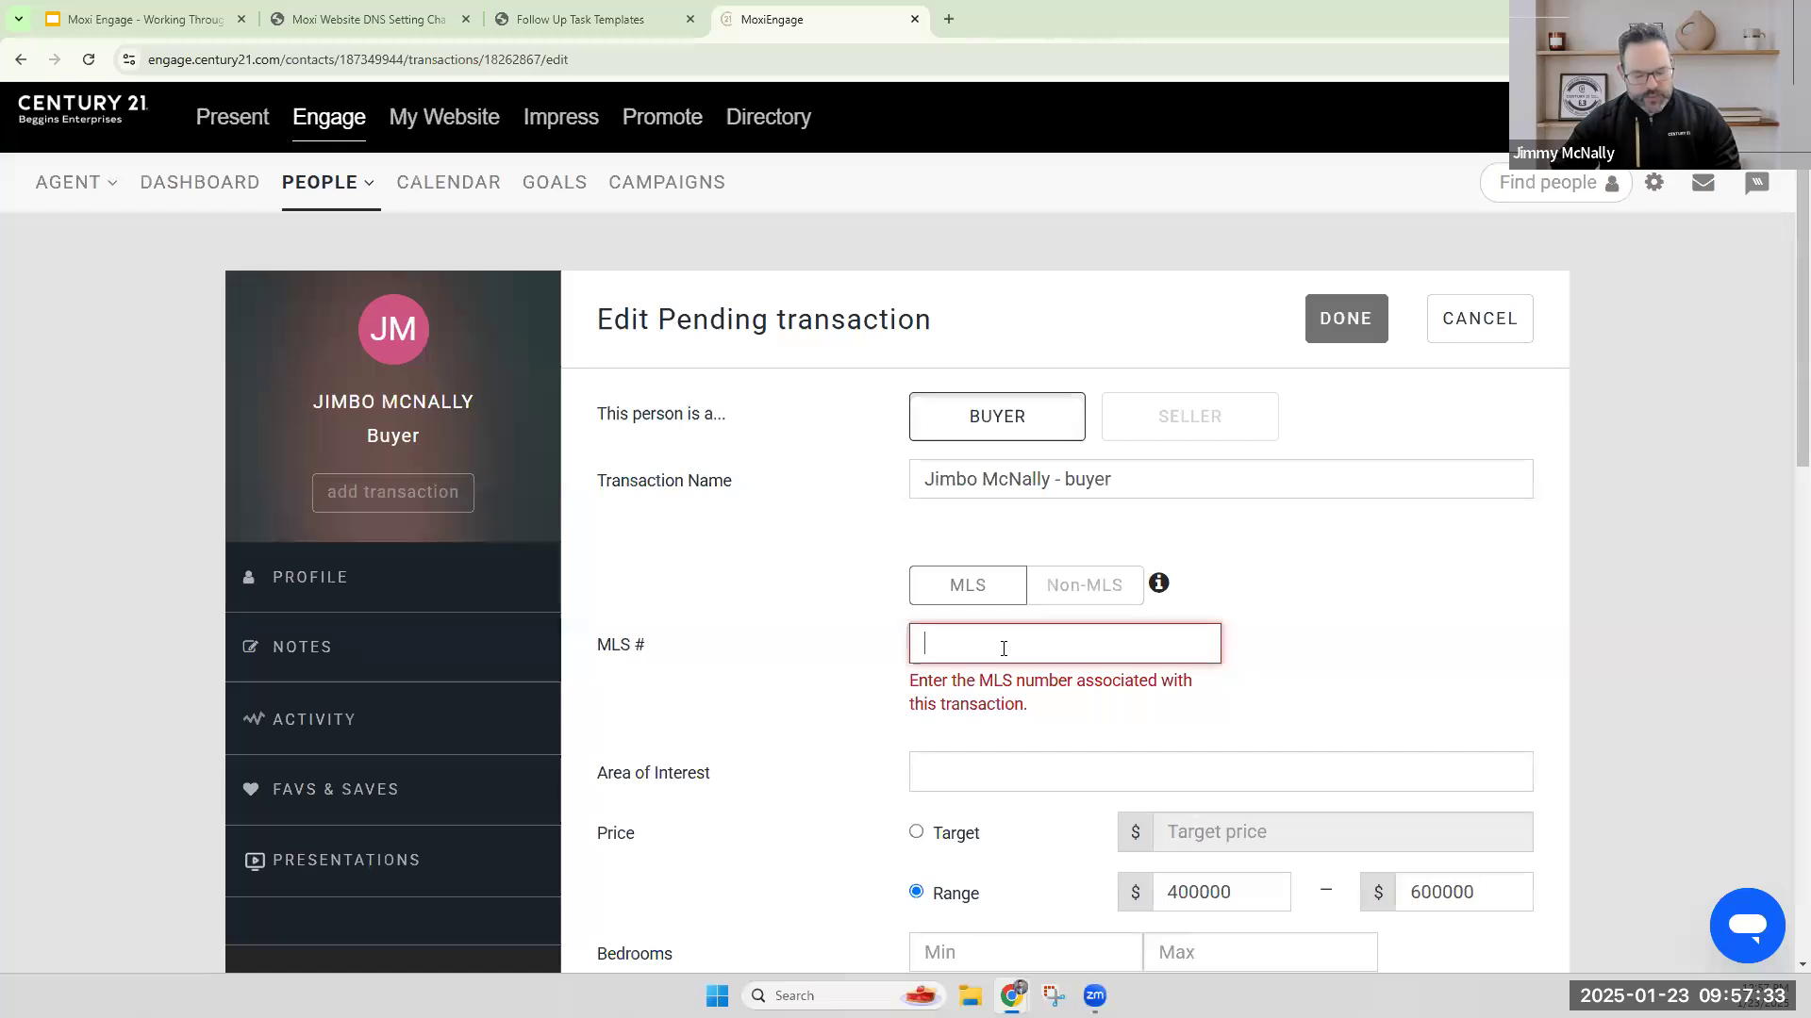
type("TB8341686")
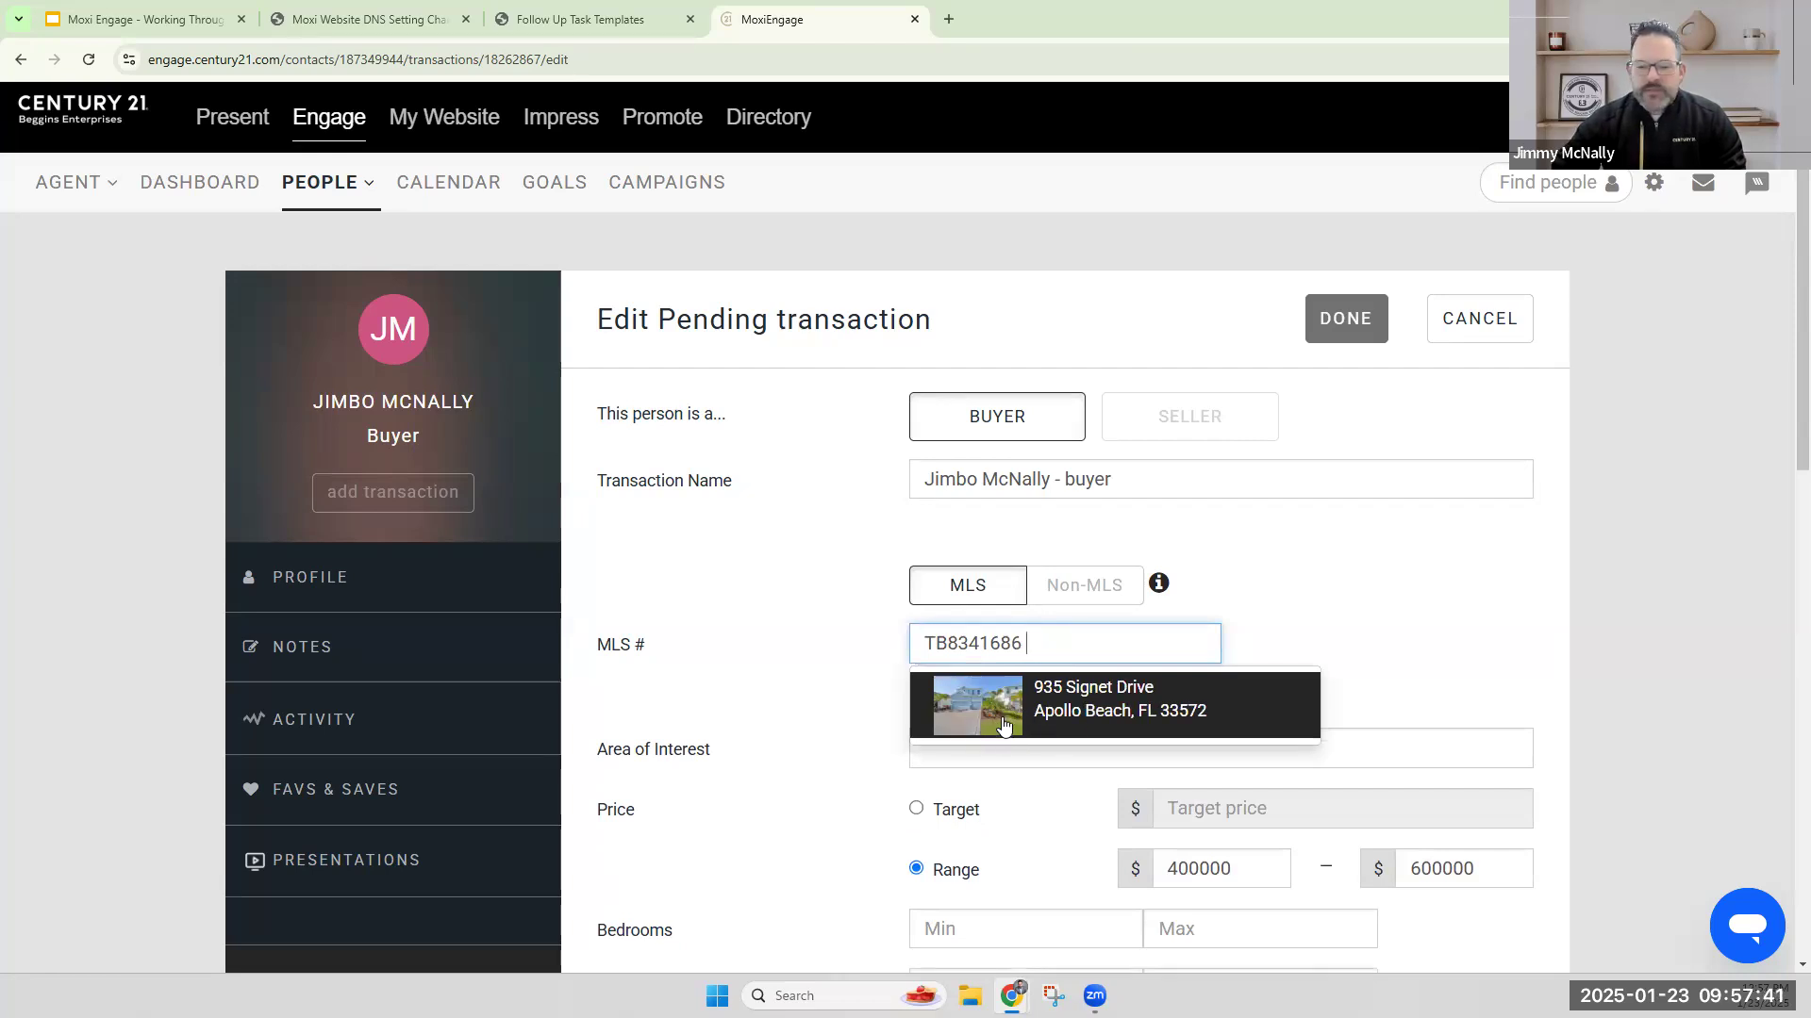
left_click(1004, 721)
scroll(824, 539, "down", 3)
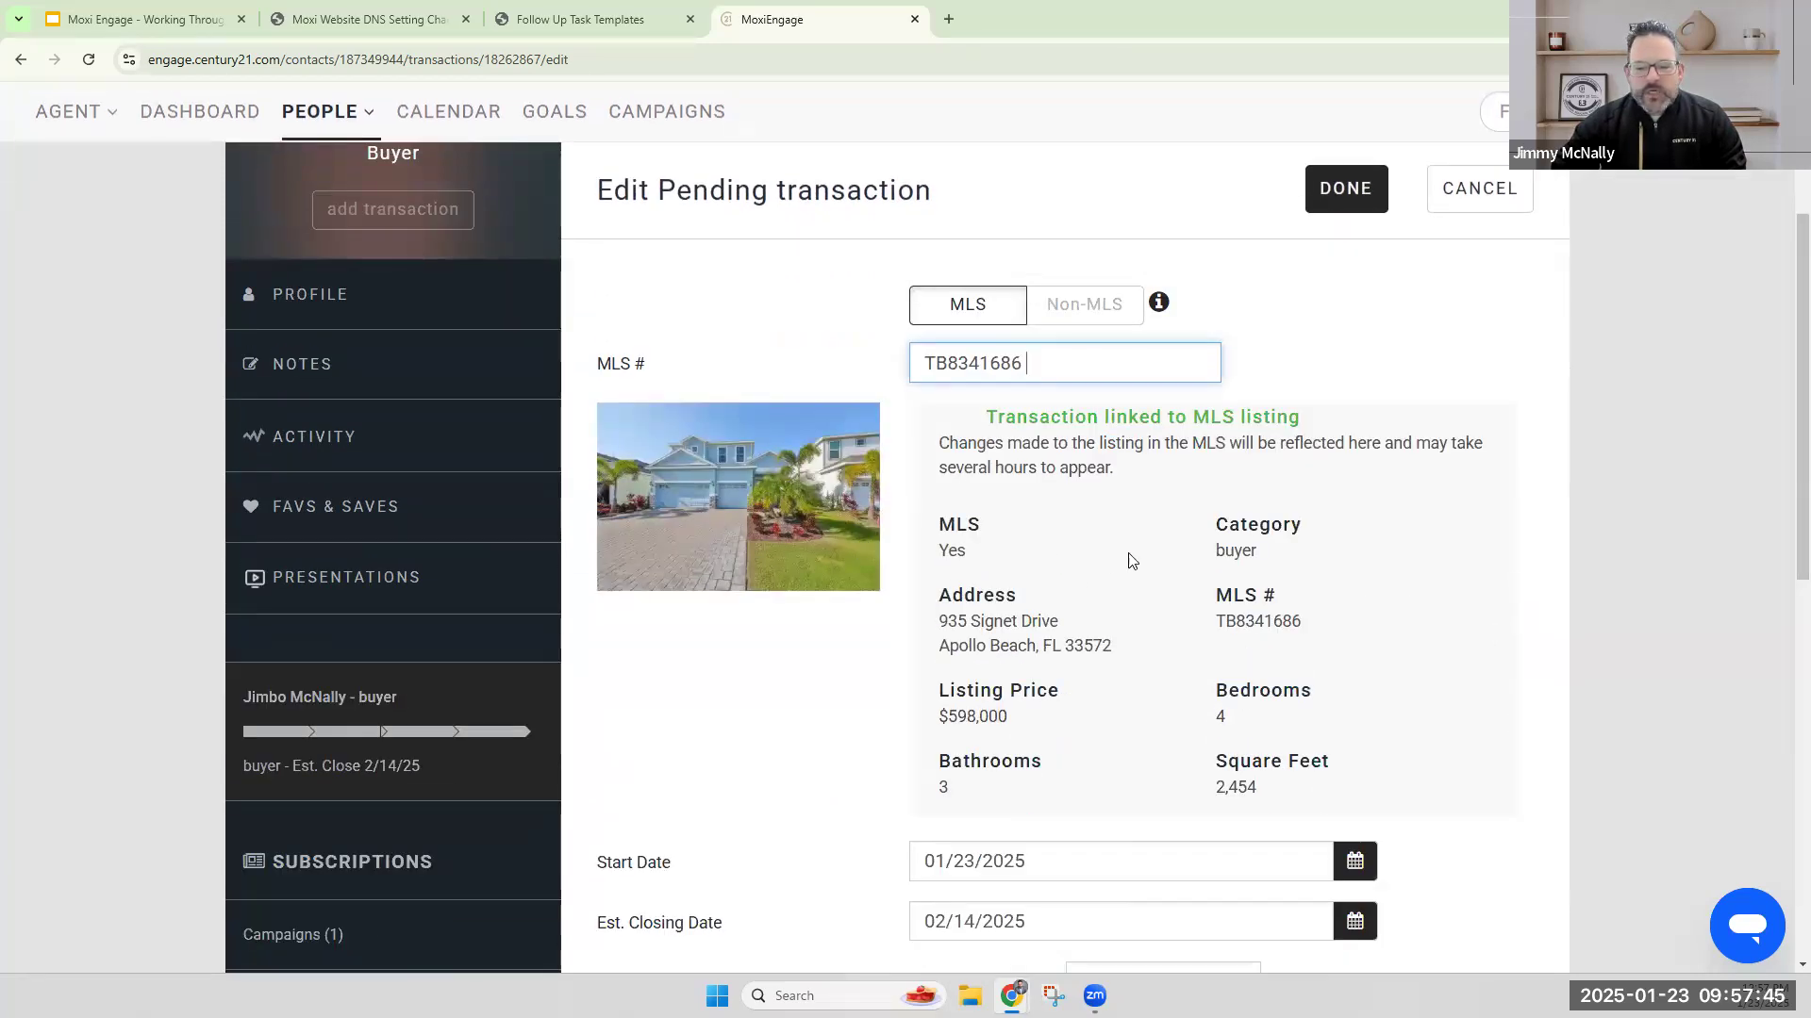
scroll(1131, 559, "down", 2)
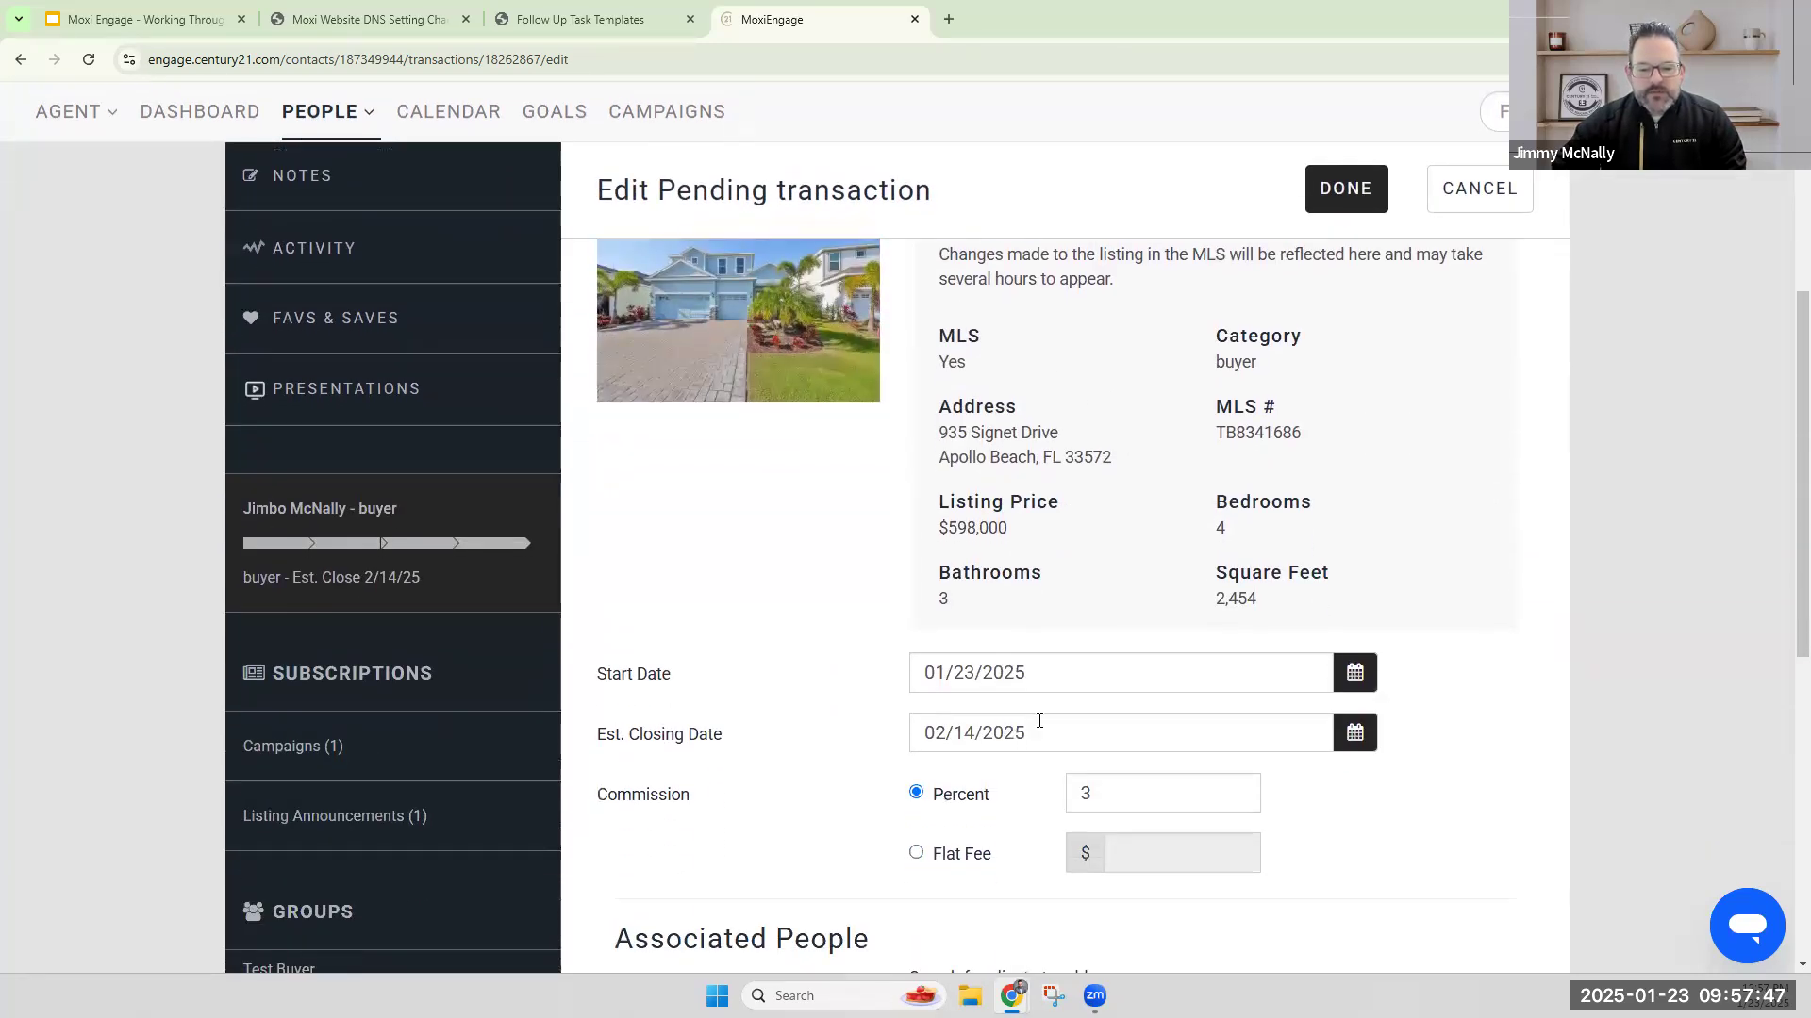
Try the flat fee commission option, switch the commission back to percent, and save the pending transaction.
double_click(1118, 790)
scroll(1104, 717, "down", 2)
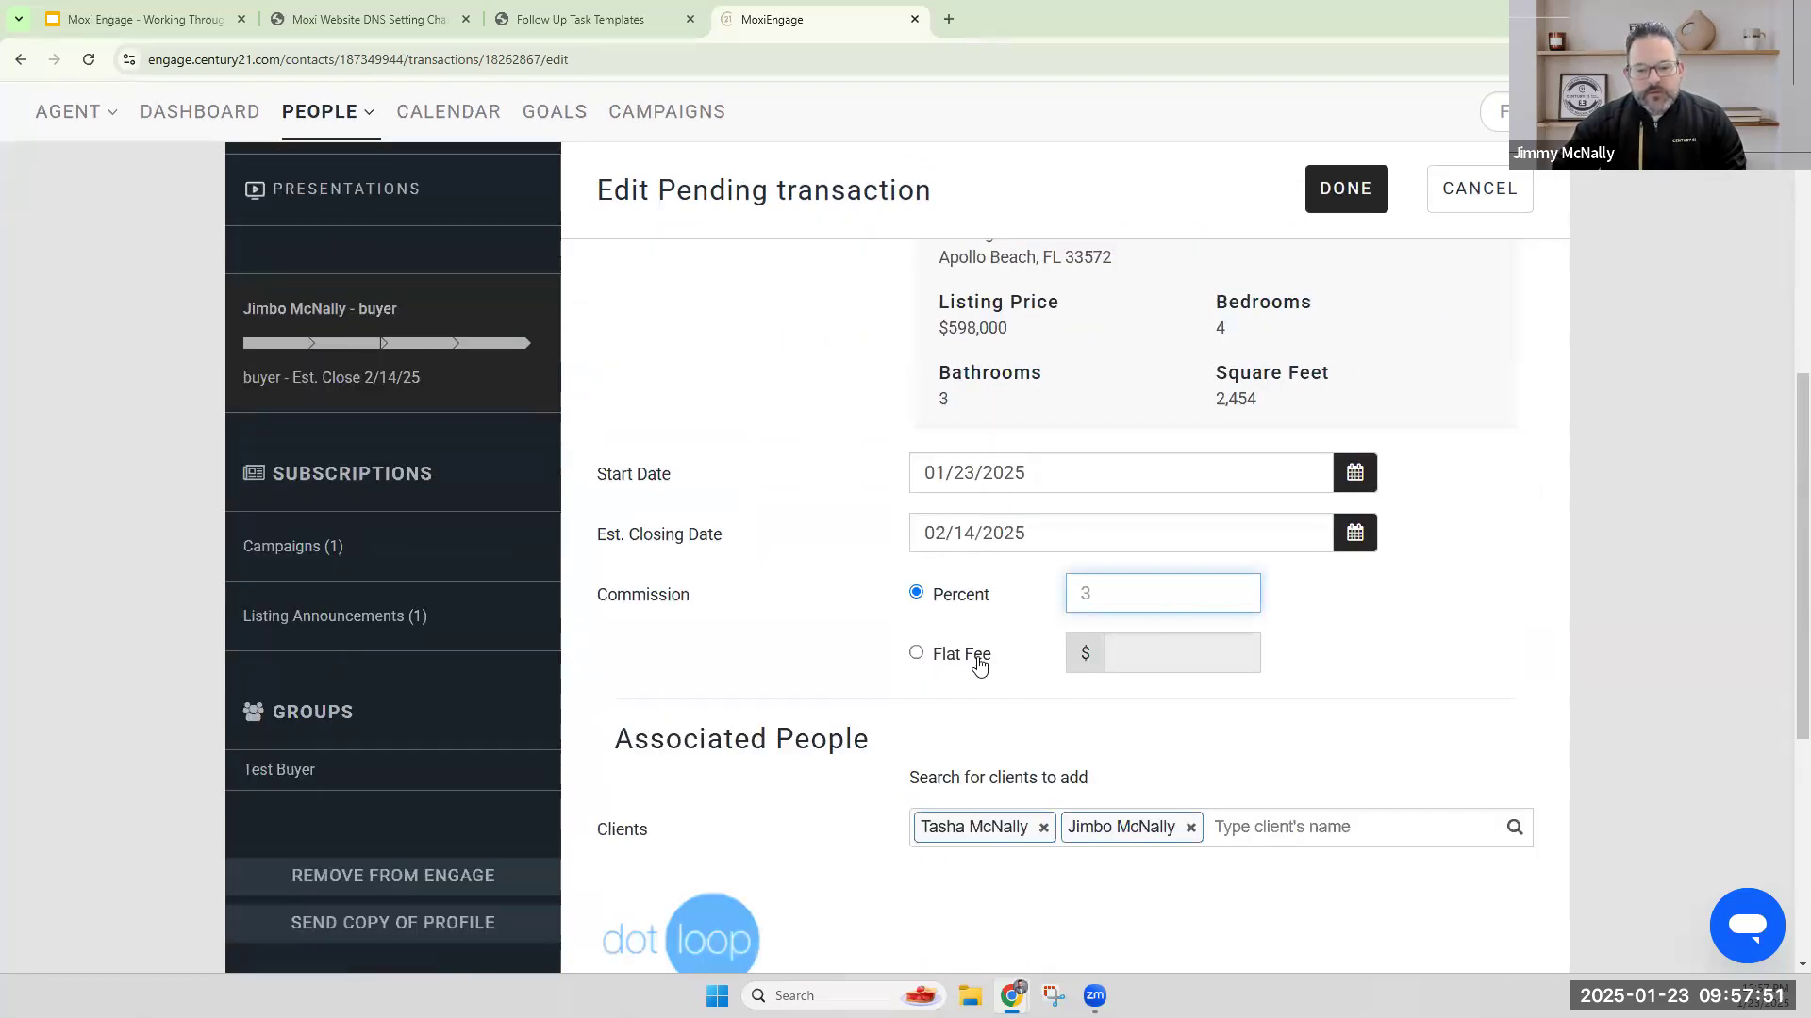
left_click(916, 652)
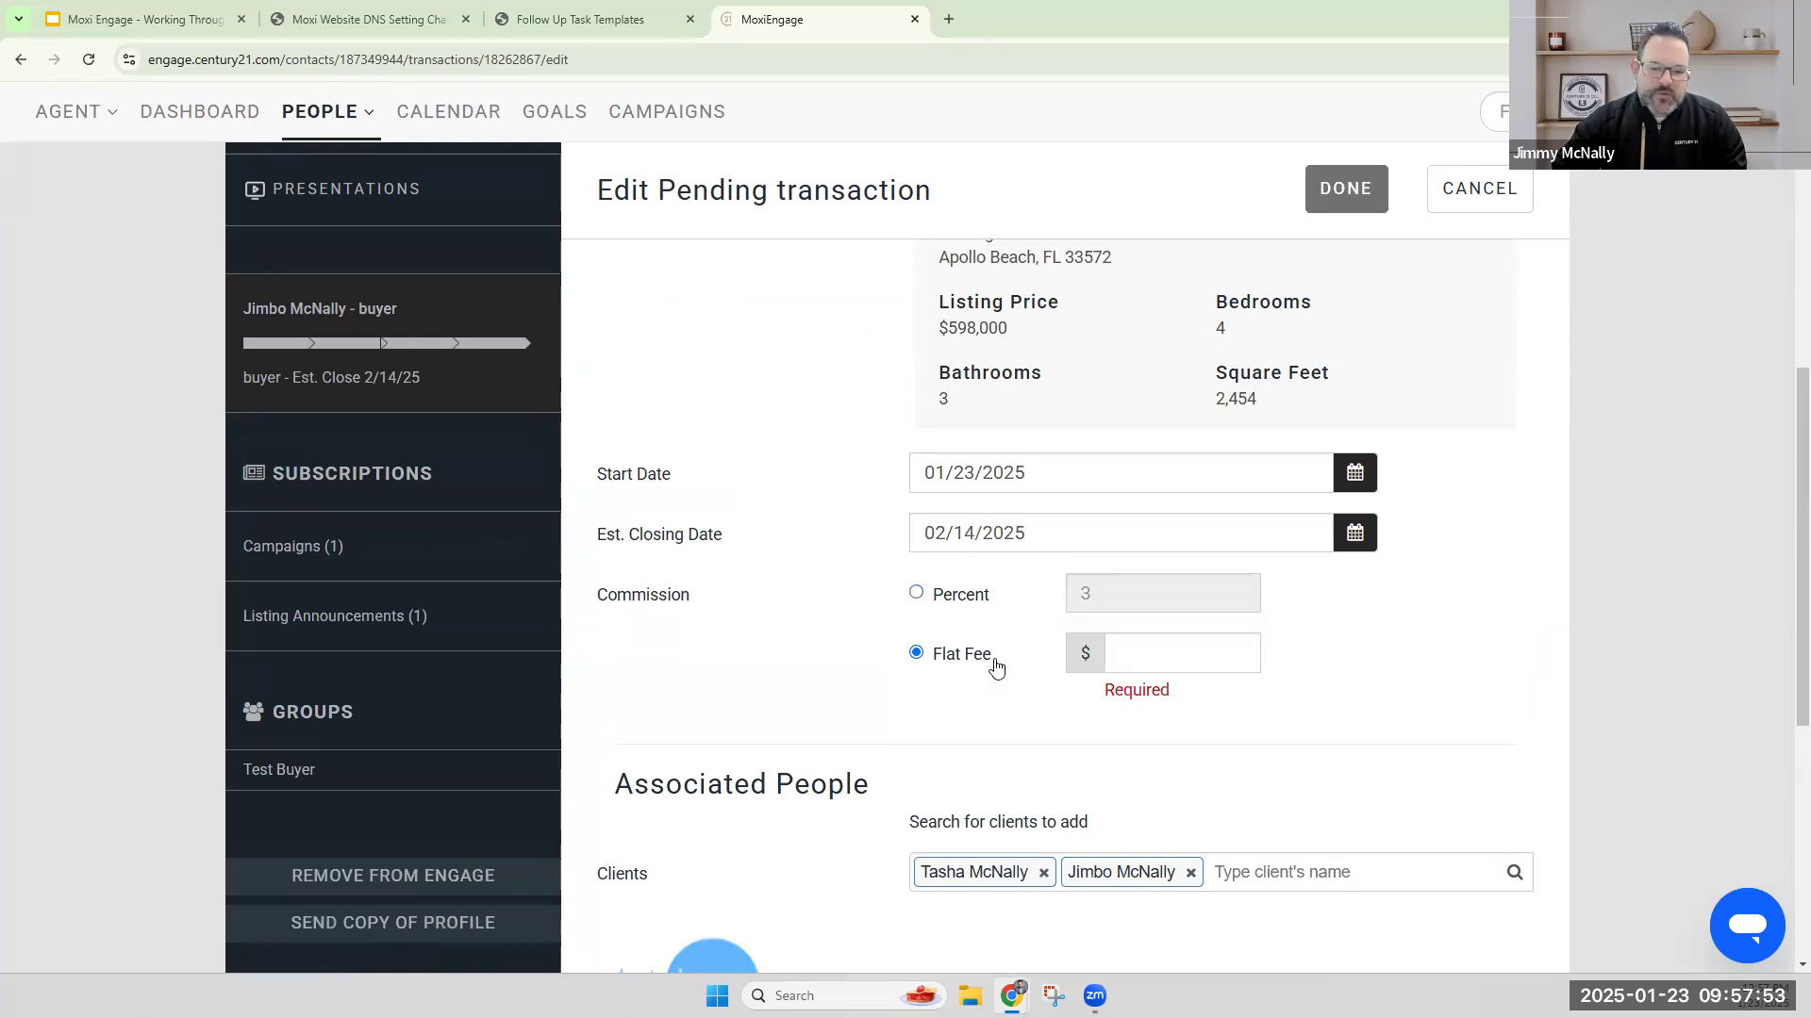
left_click(971, 602)
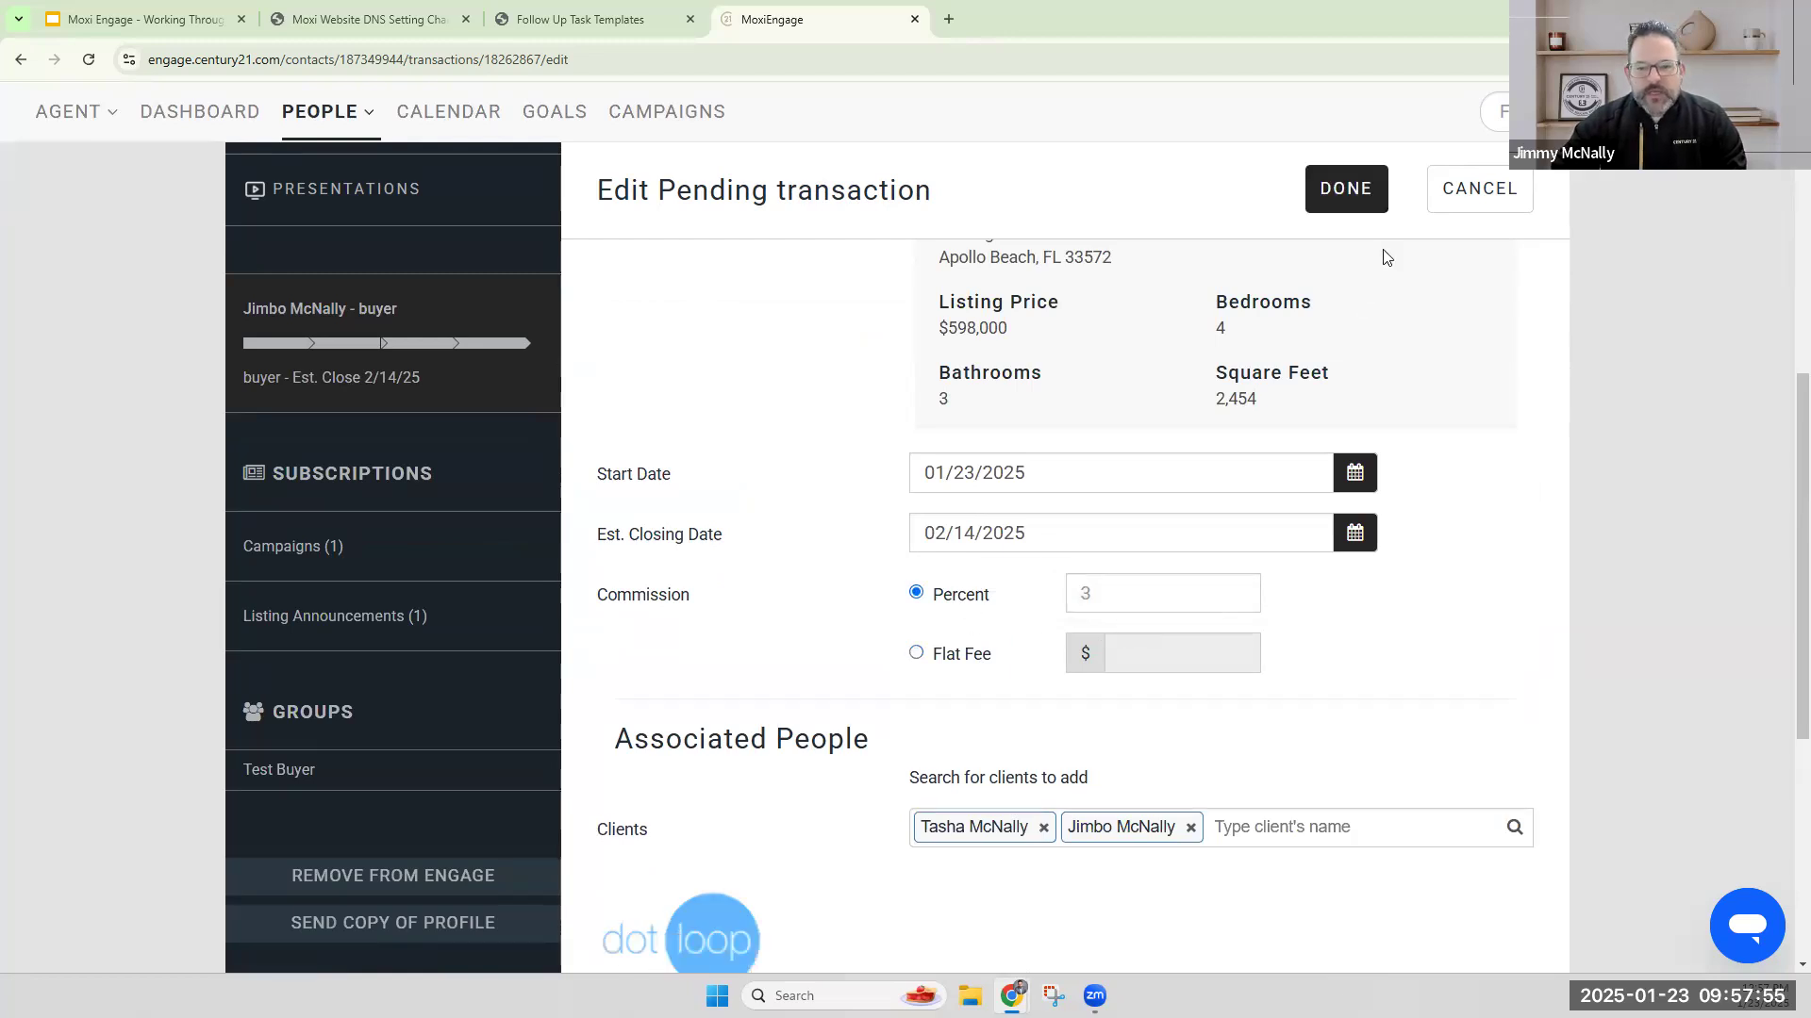
left_click(1354, 191)
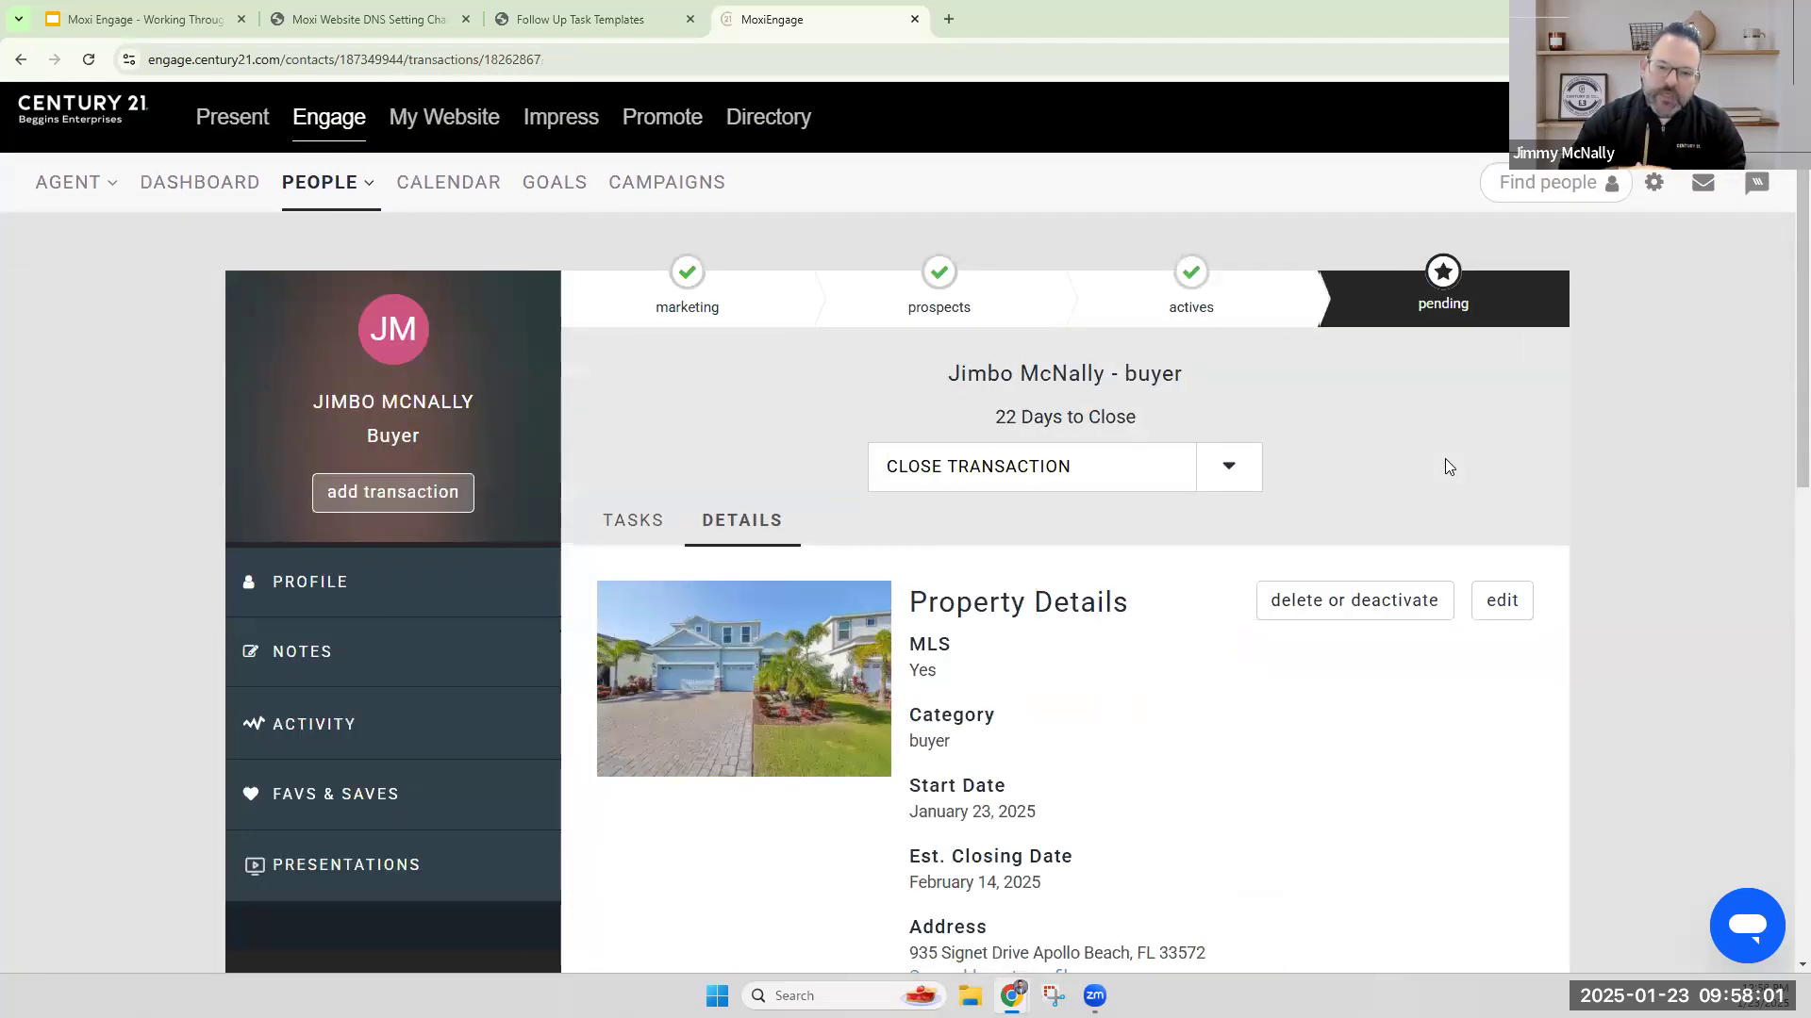
Review the pending transaction's task list and due dates, including the description of the Schedule 2-Day Follow Up task.
left_click(630, 527)
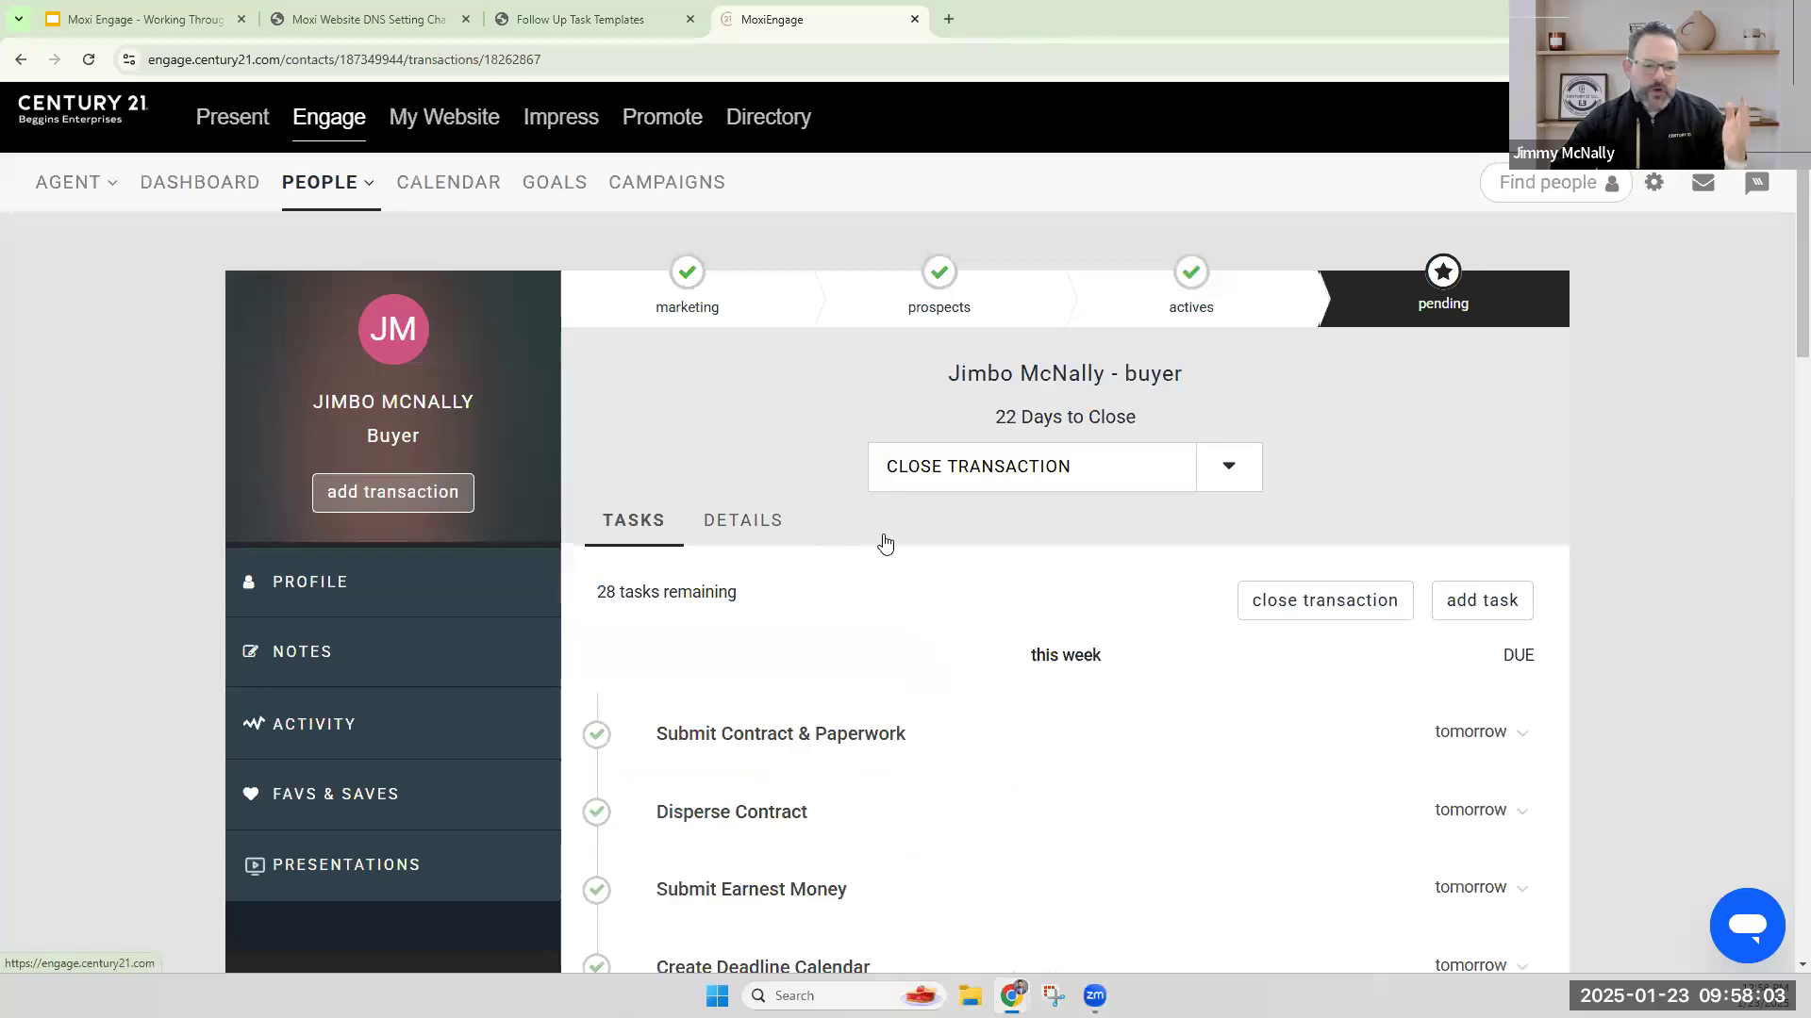
scroll(1072, 613, "down", 6)
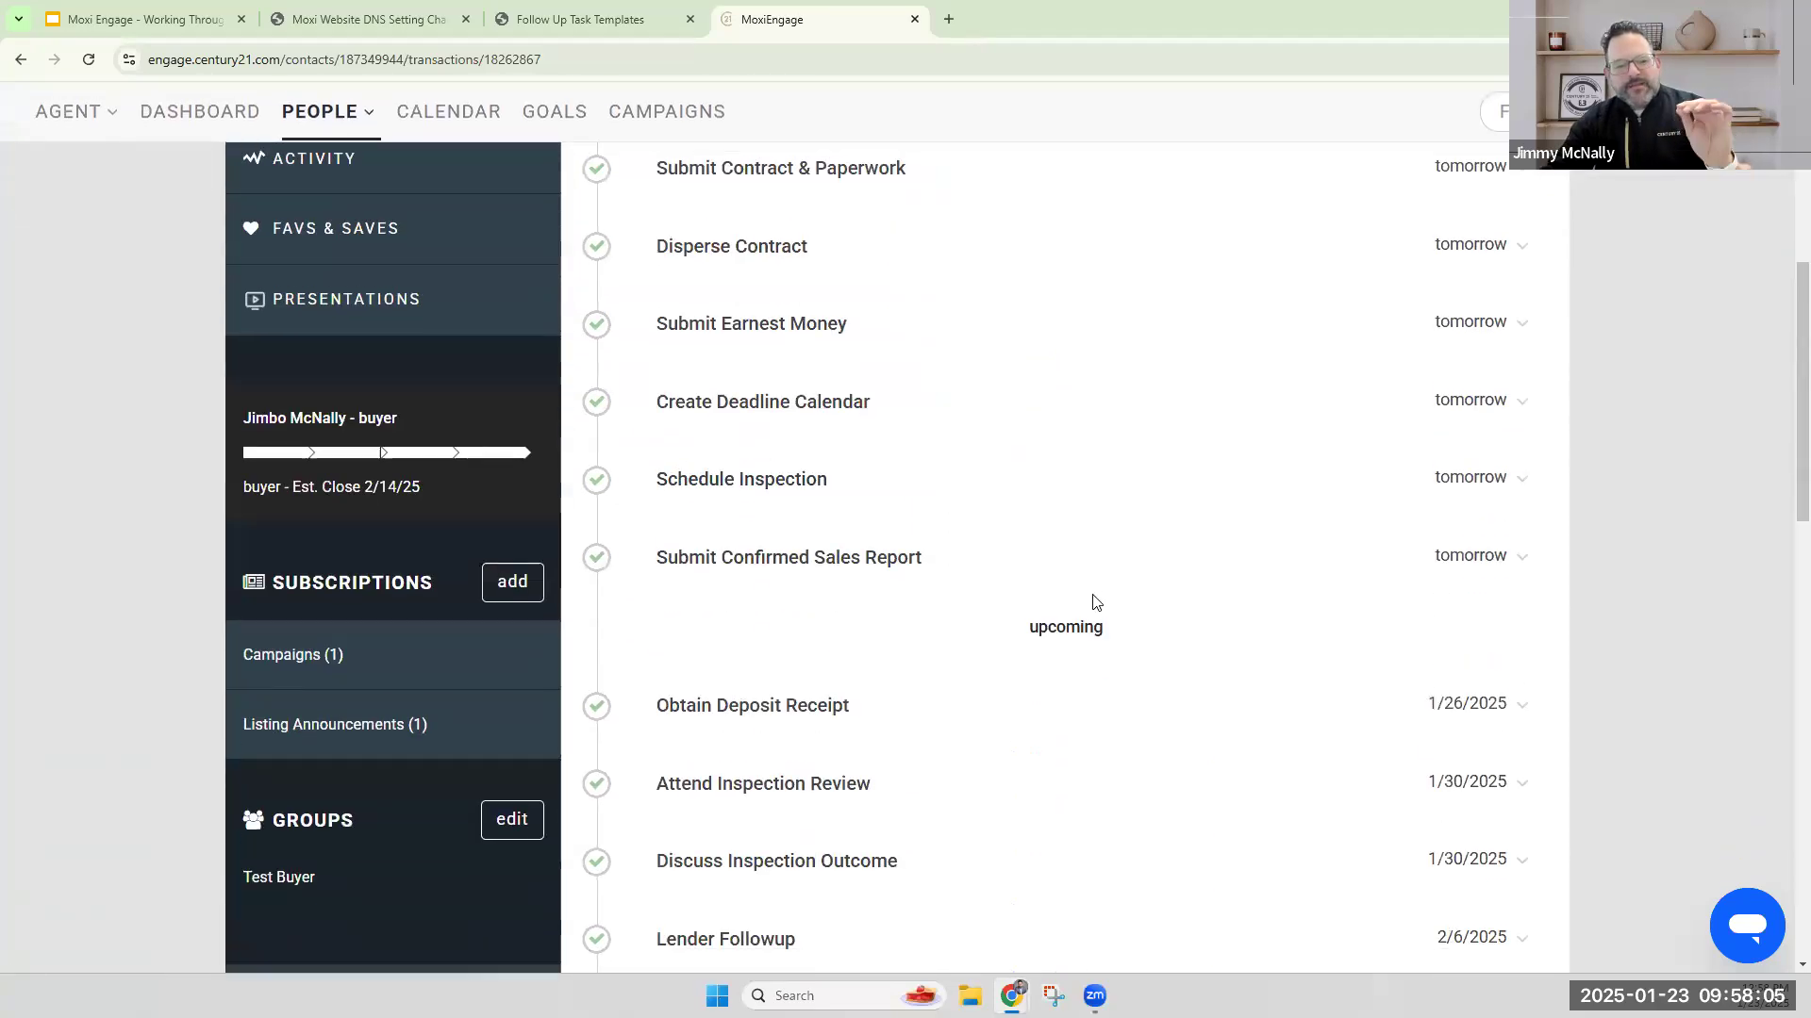
scroll(1095, 602, "down", 5)
scroll(1099, 585, "down", 7)
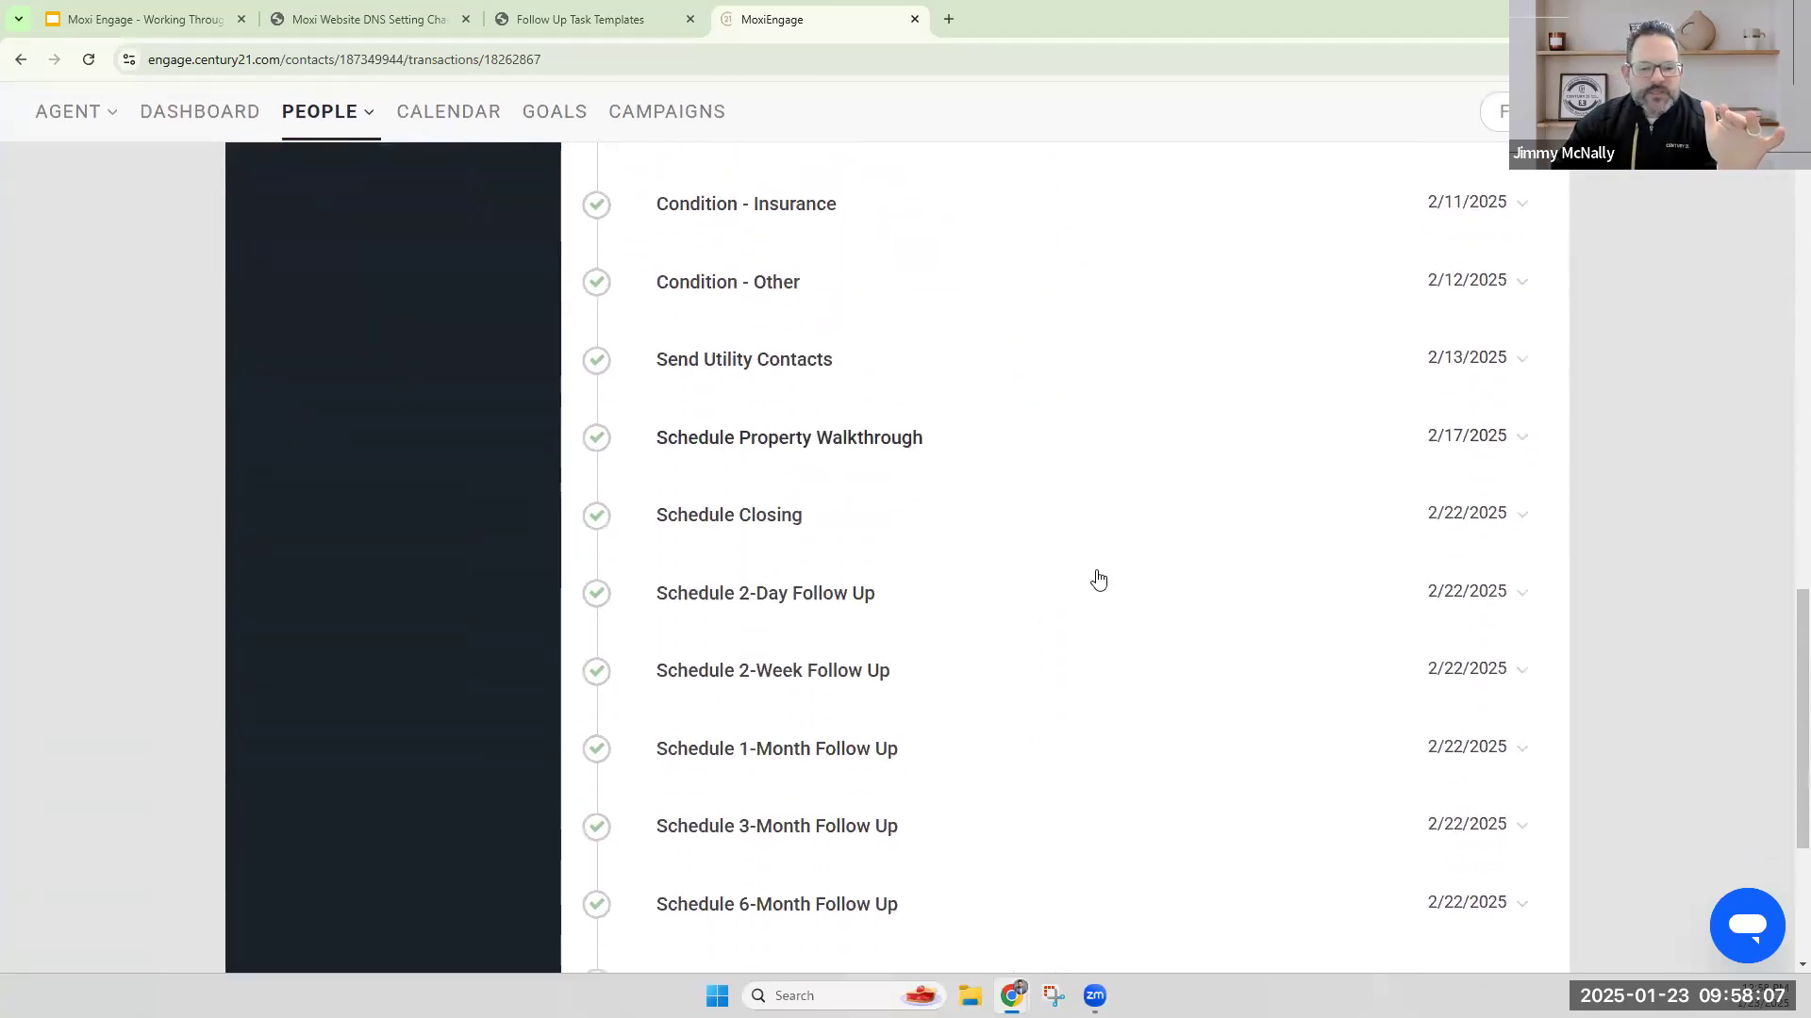
scroll(1097, 579, "down", 3)
left_click_drag(873, 303, 660, 303)
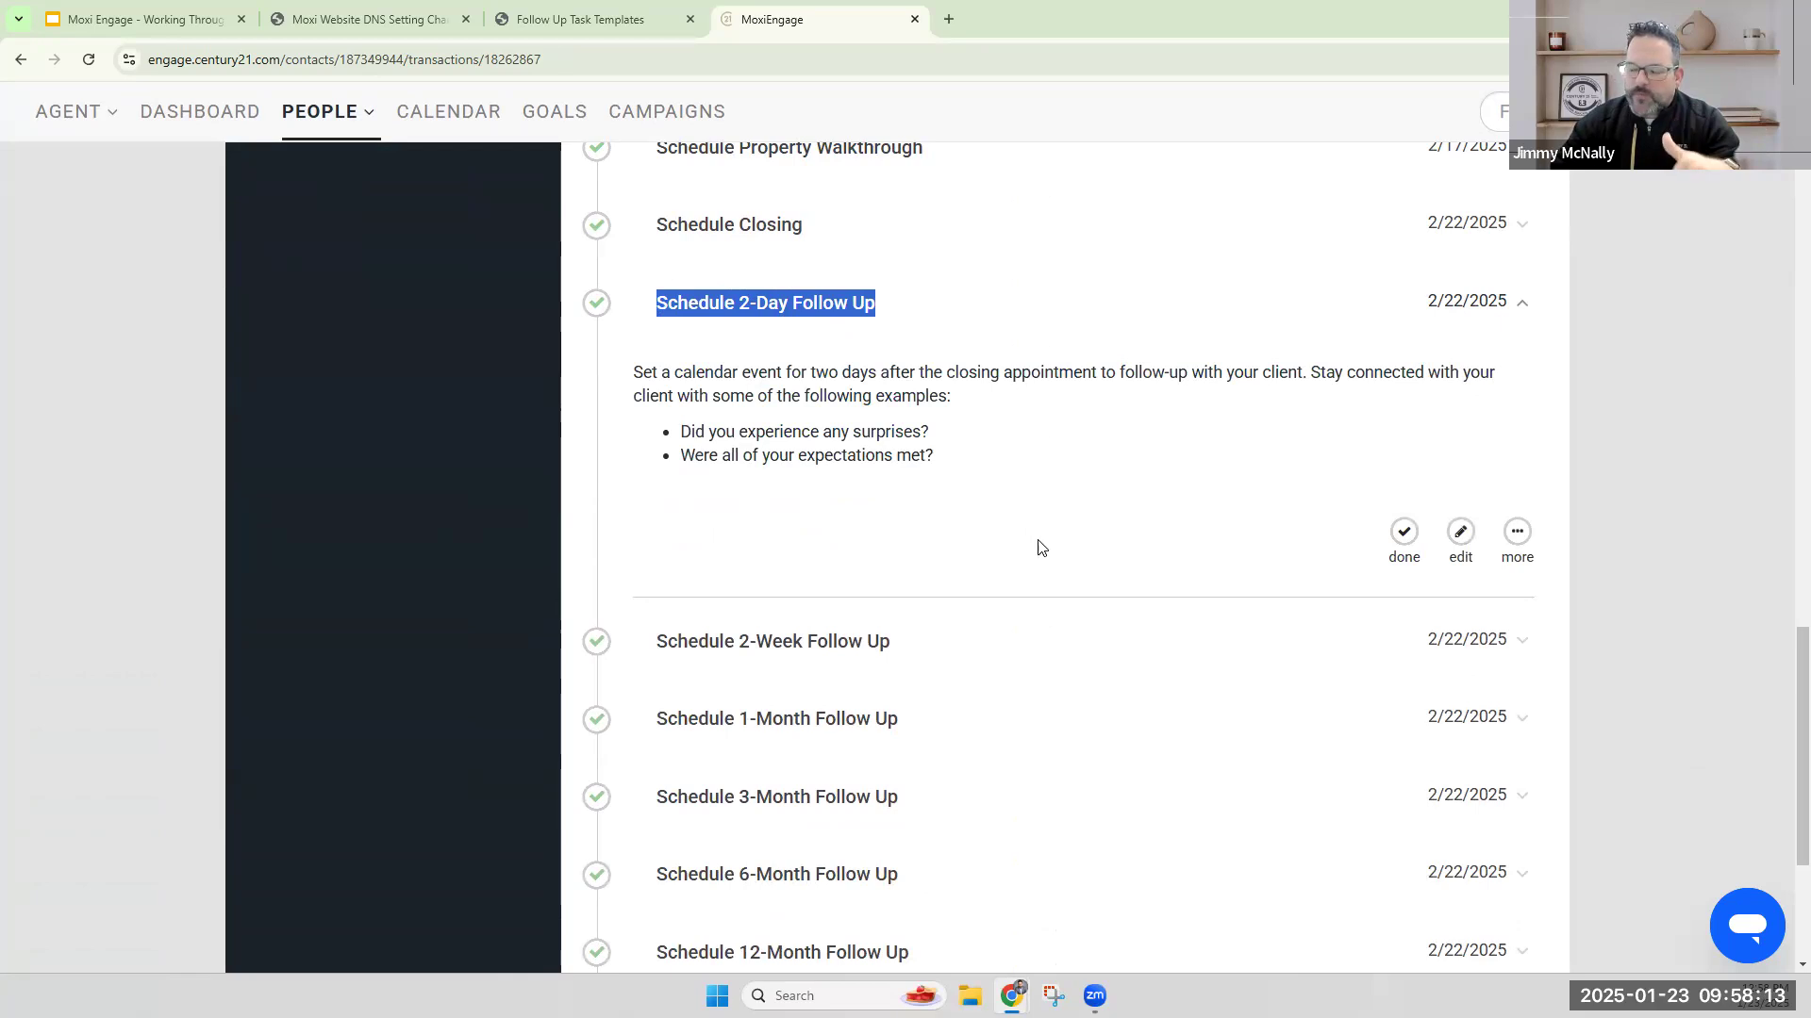
scroll(1172, 585, "up", 2)
scroll(1172, 584, "up", 2)
scroll(1172, 585, "down", 3)
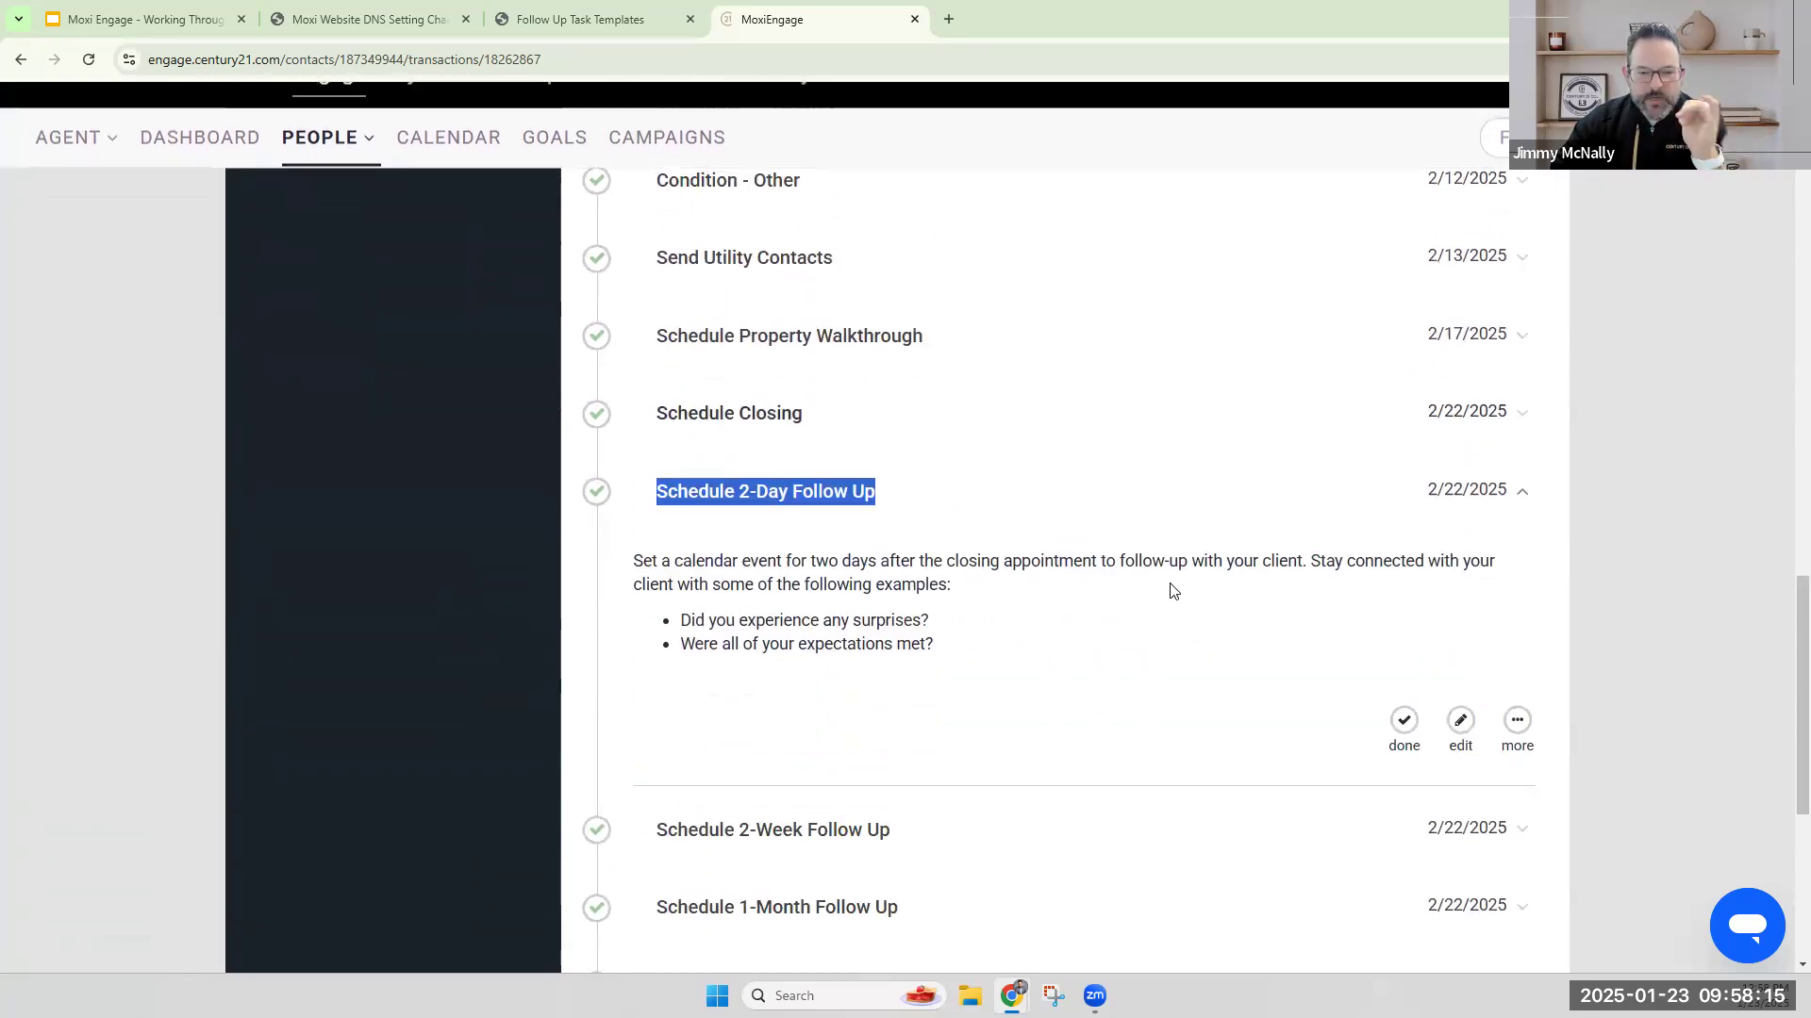
scroll(1172, 584, "up", 7)
scroll(1172, 585, "up", 3)
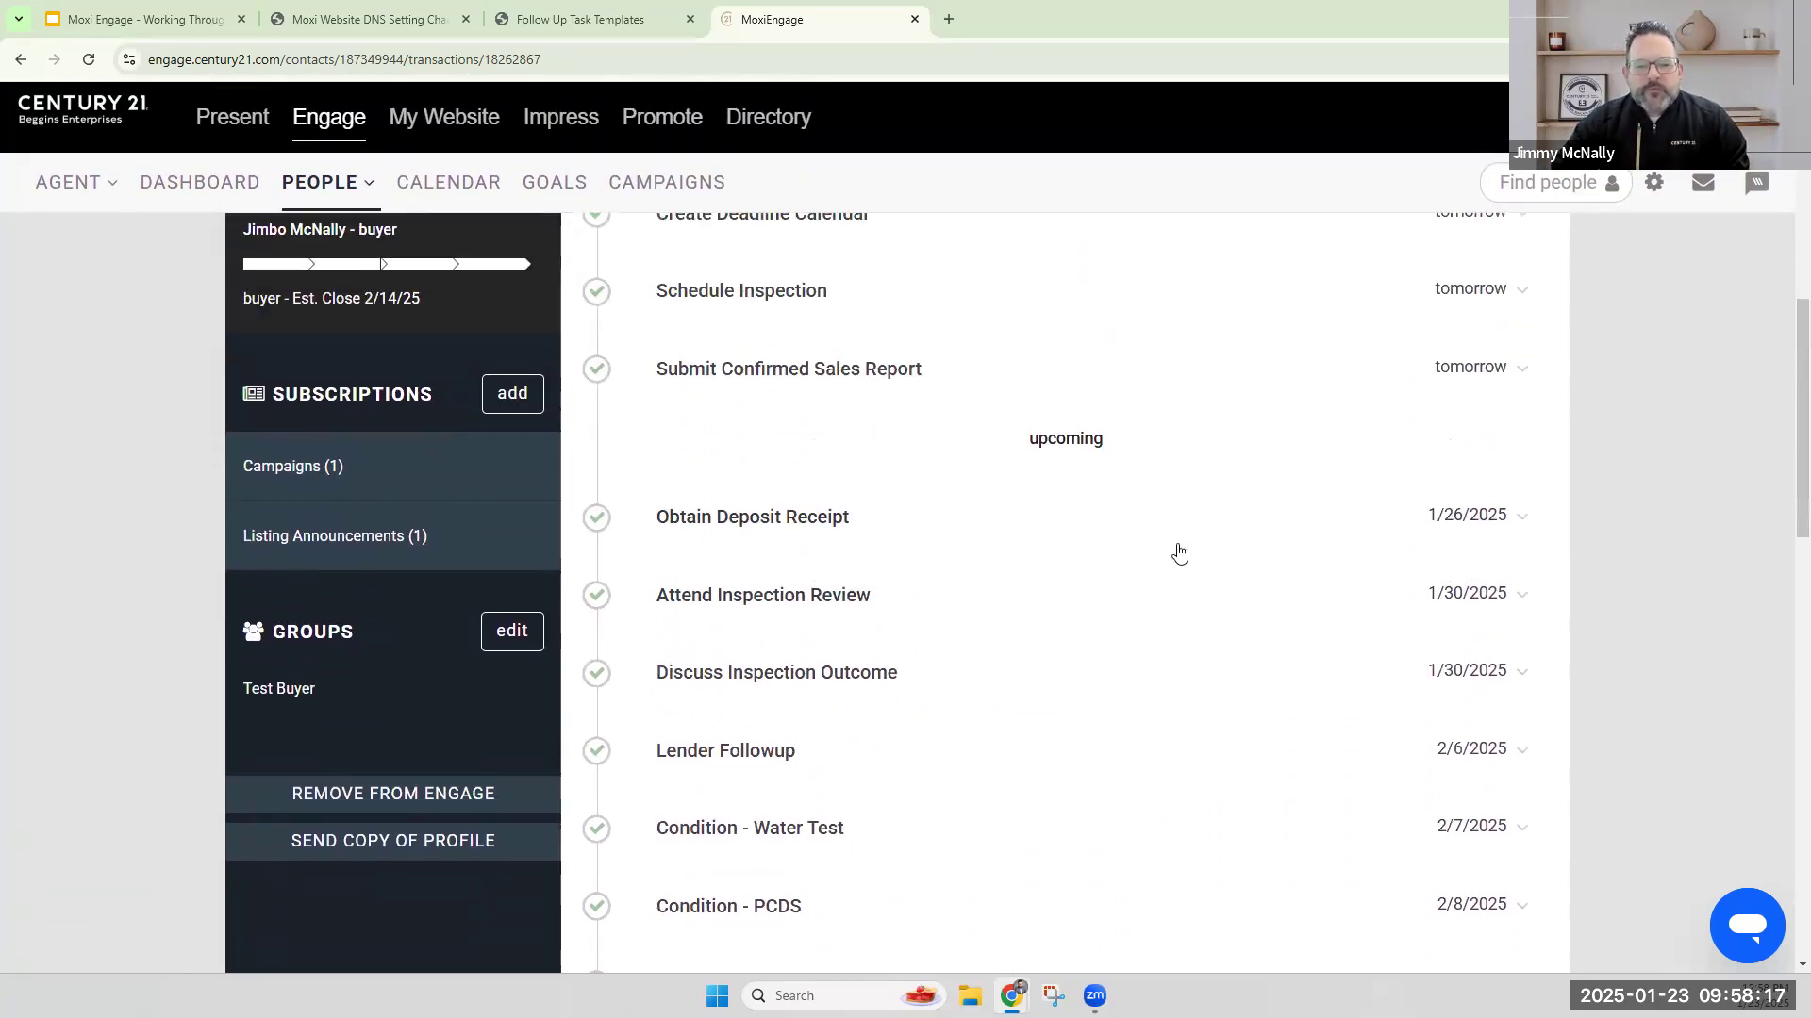
scroll(1181, 556, "up", 4)
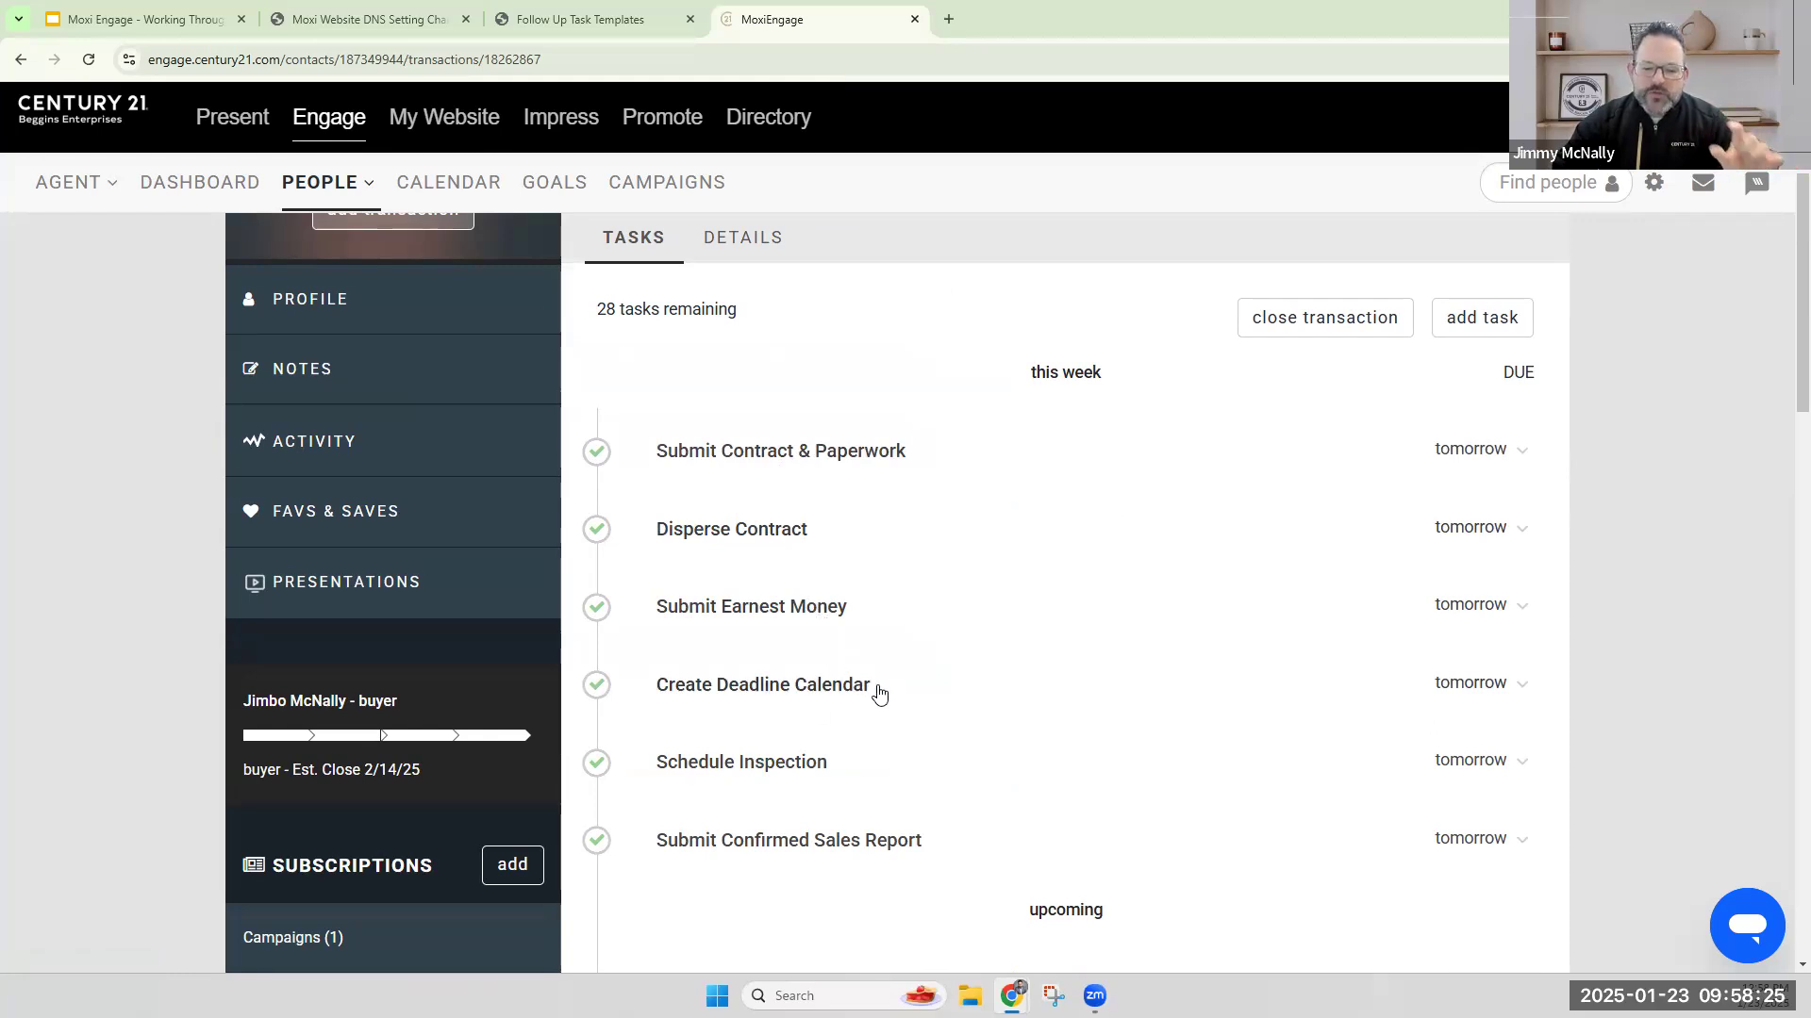
Set the Schedule Closing task's due date to 02/07/2025 and save the task.
scroll(905, 688, "down", 2)
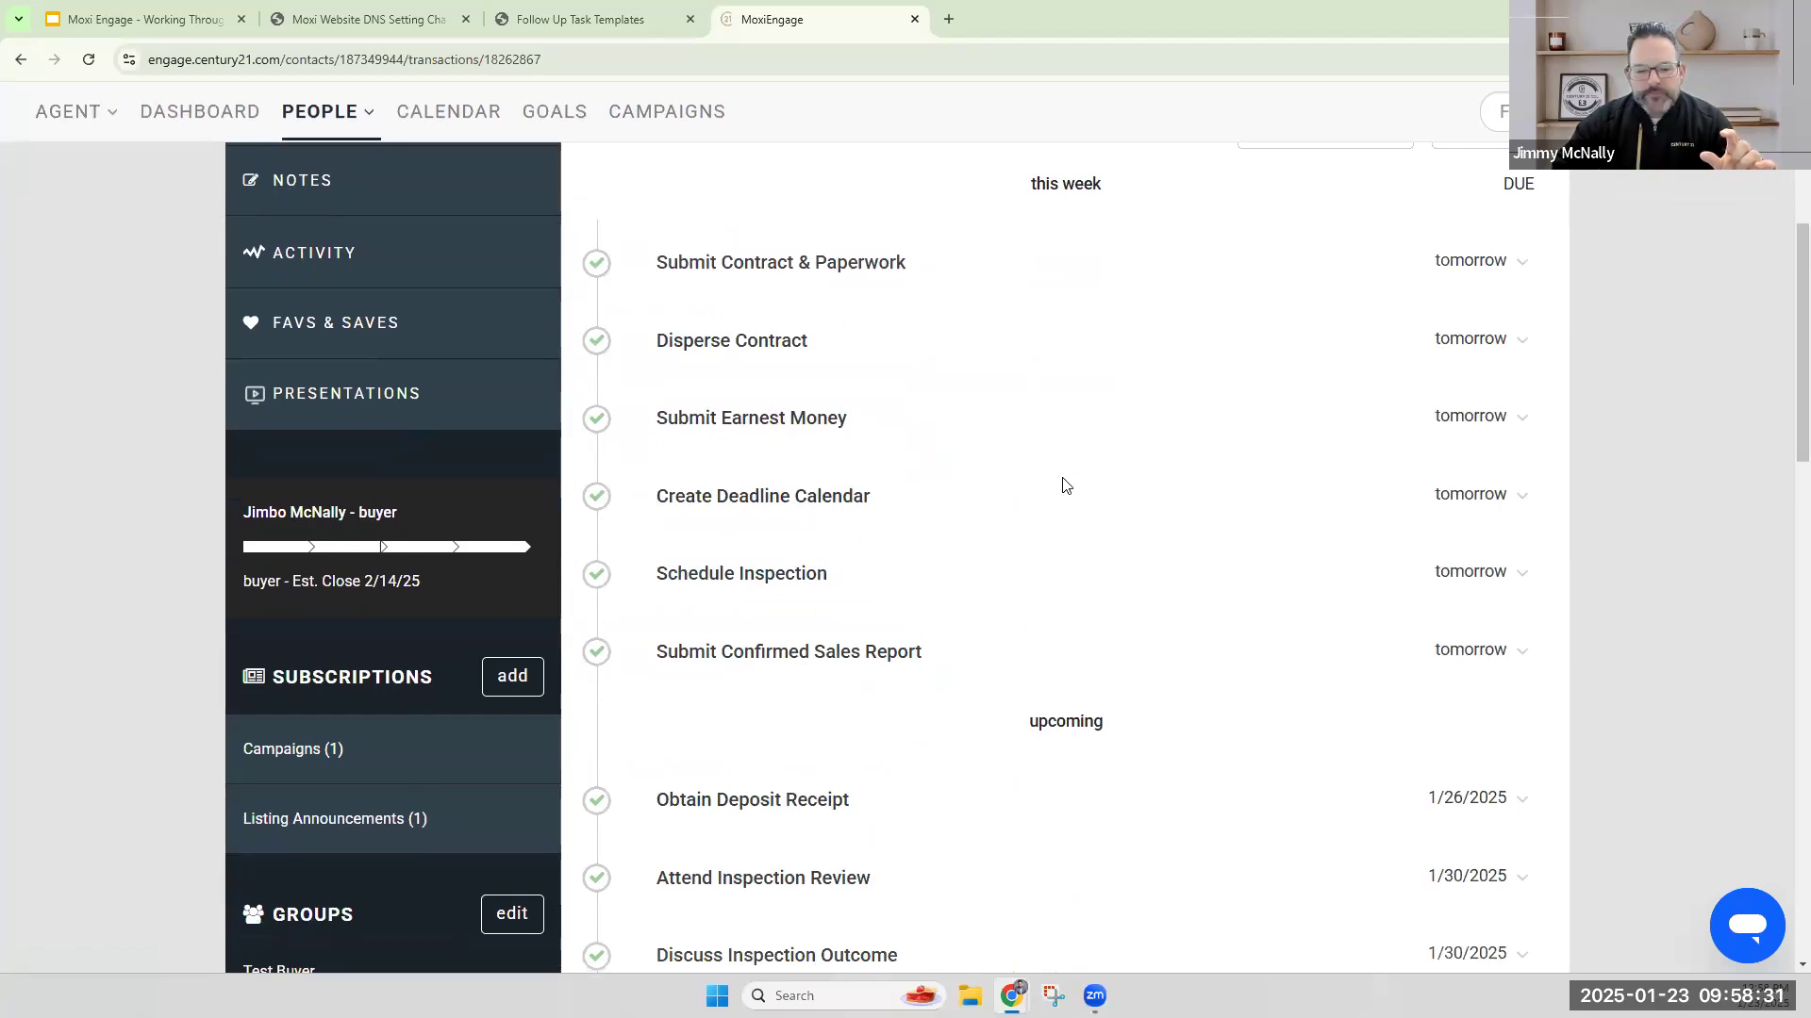
scroll(1066, 483, "down", 6)
scroll(1065, 444, "down", 6)
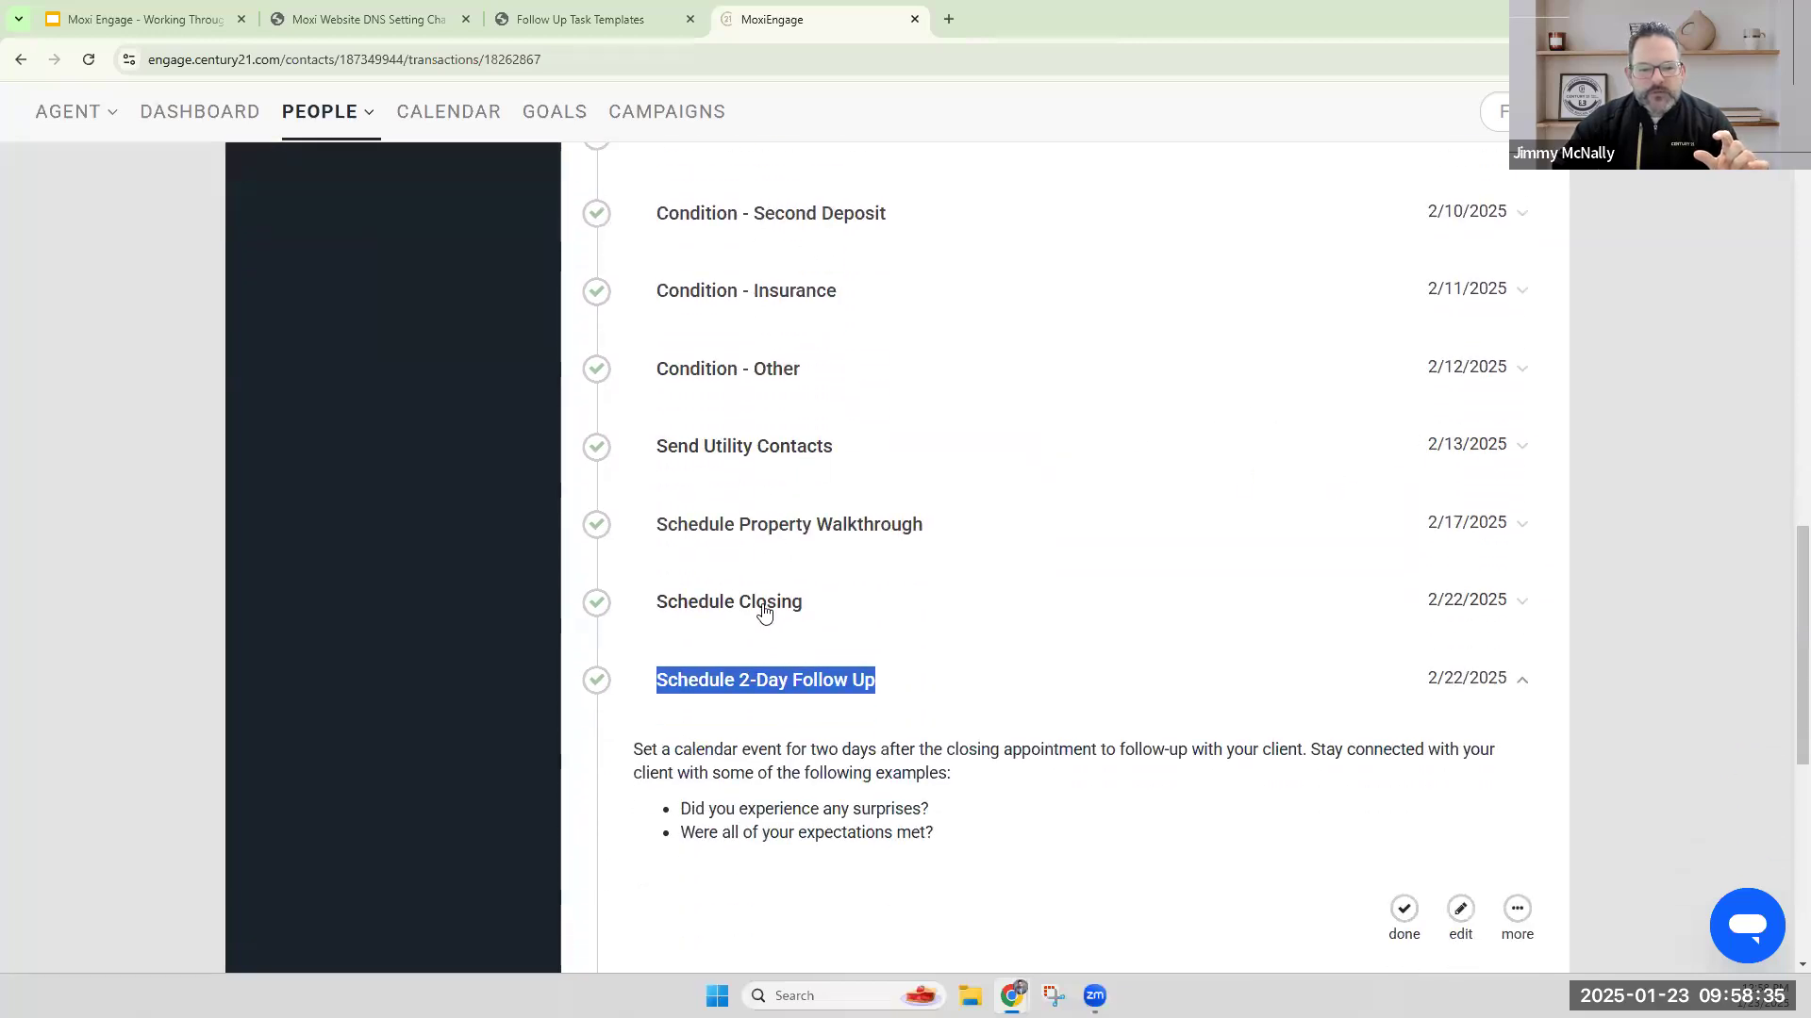
left_click(1469, 609)
left_click(1461, 733)
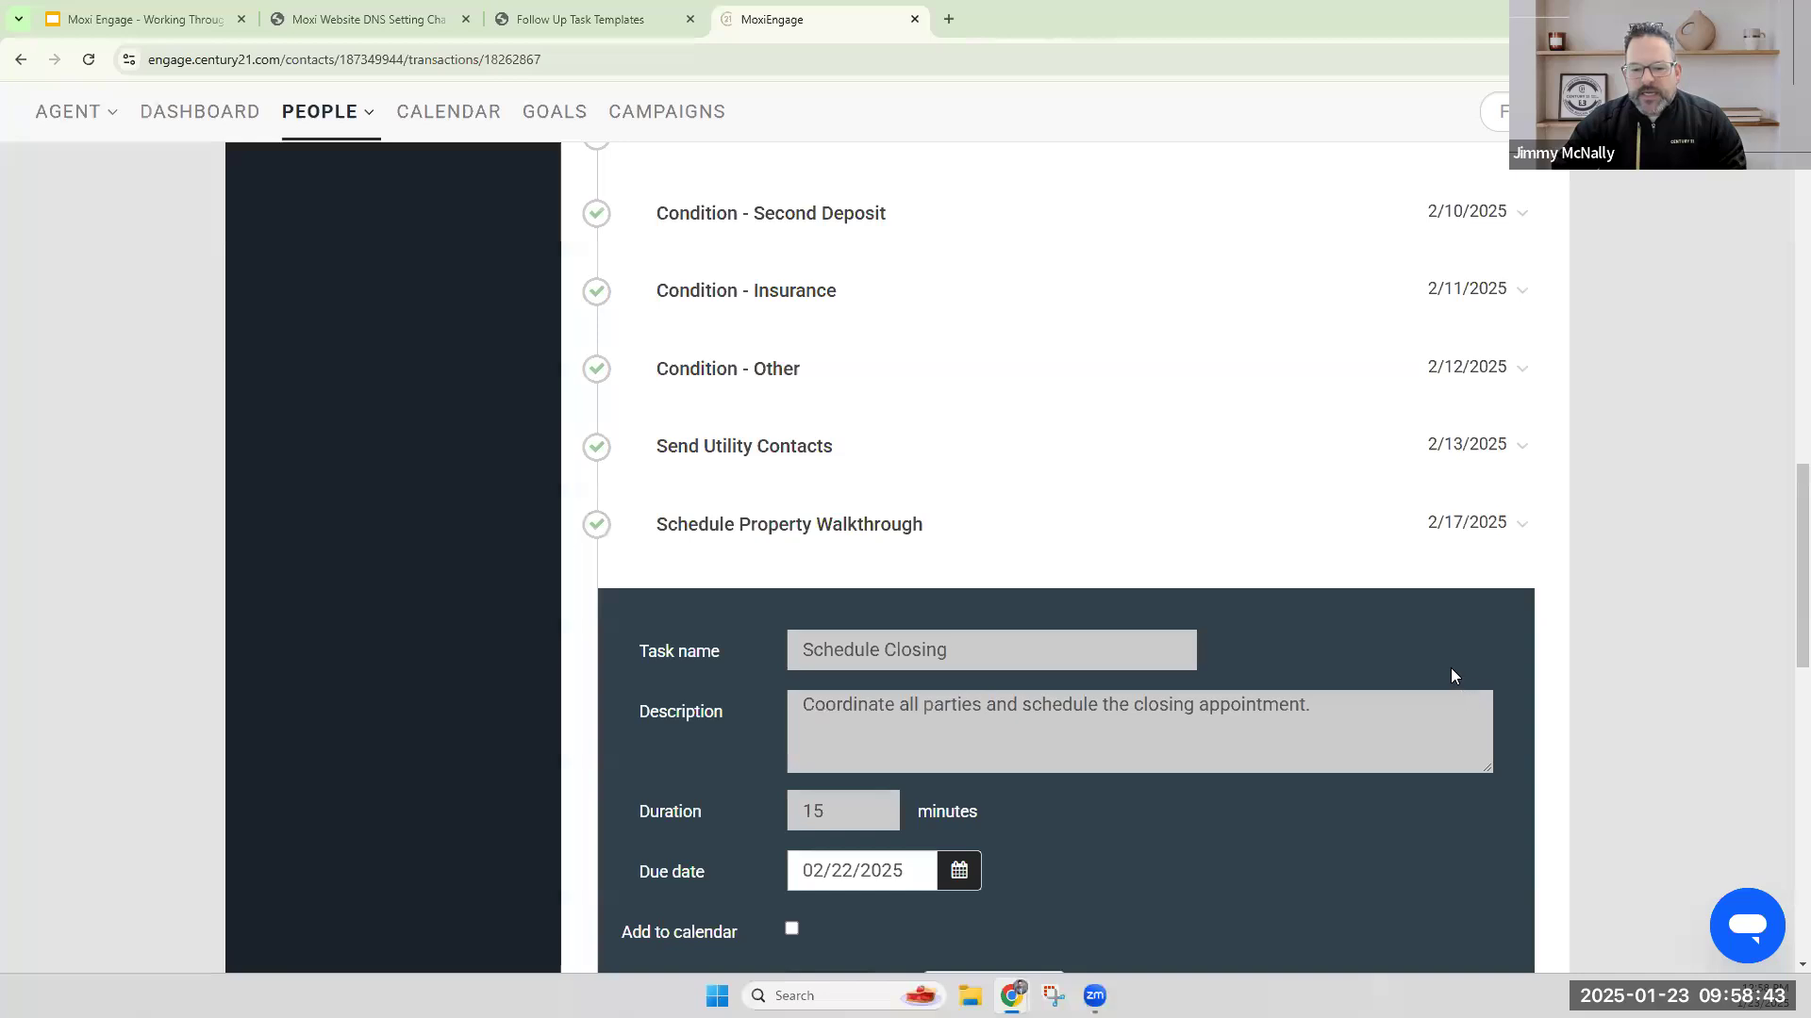
left_click(958, 869)
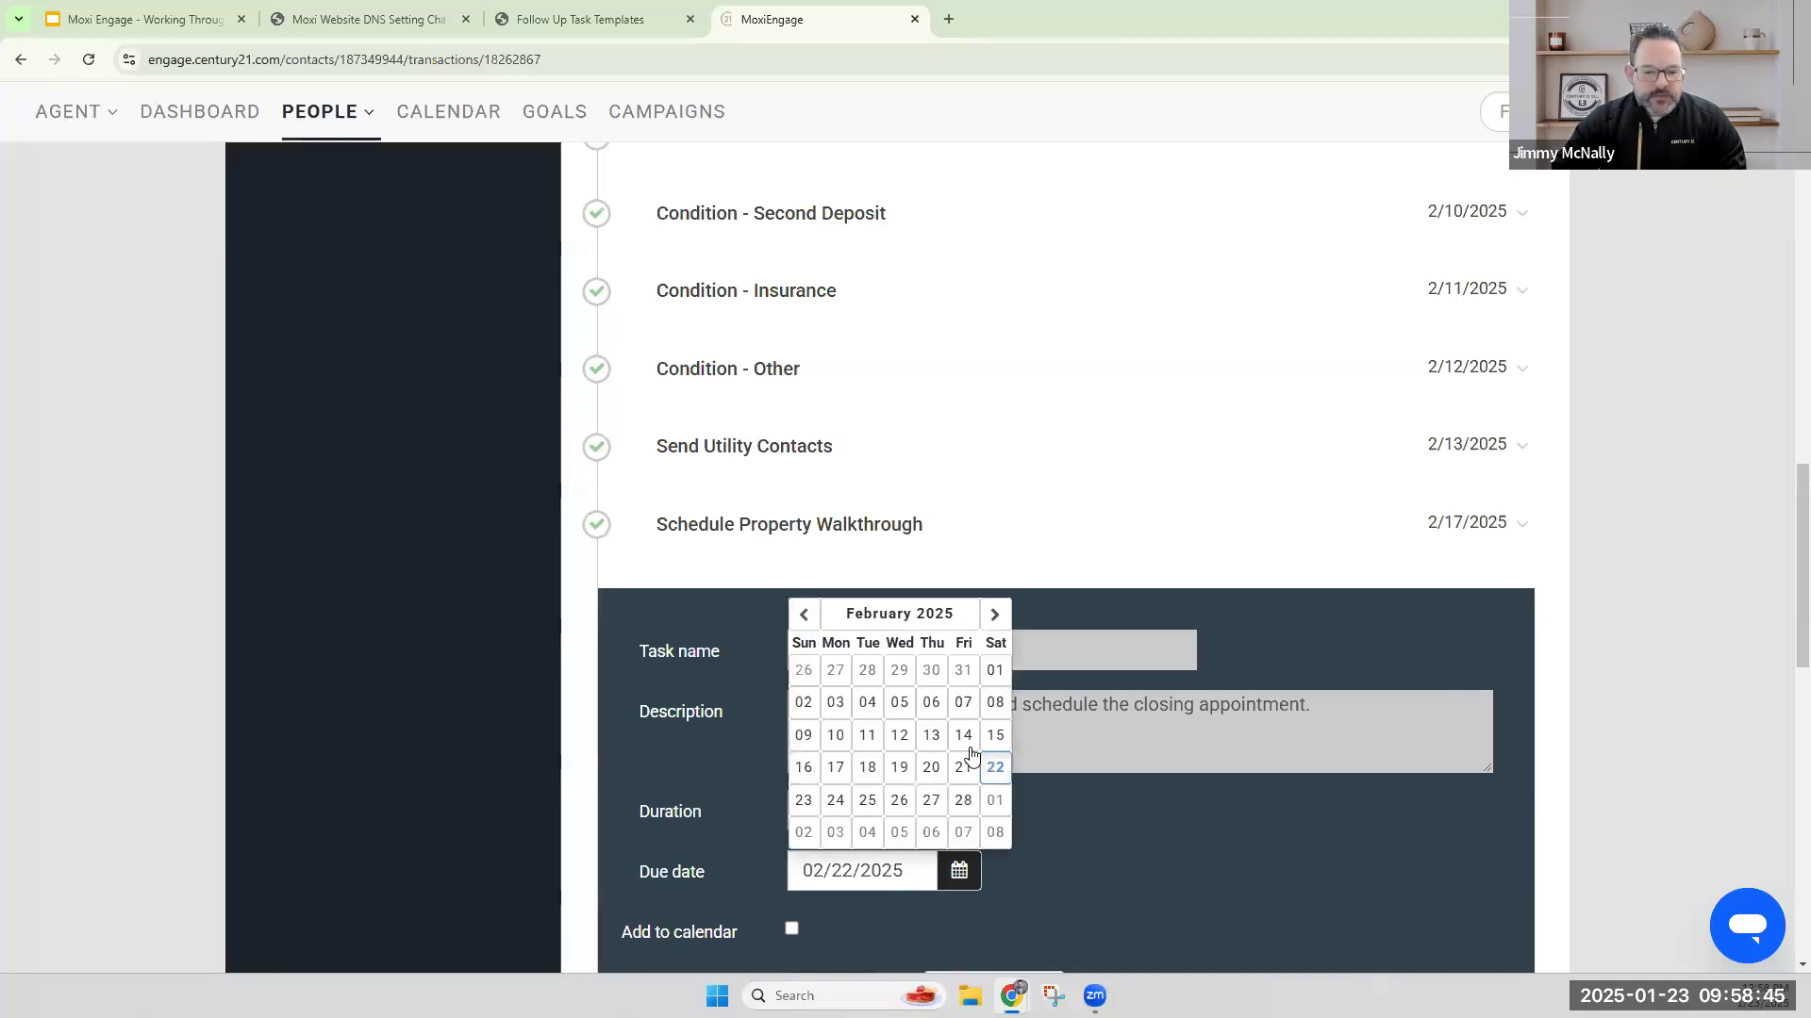
left_click(963, 702)
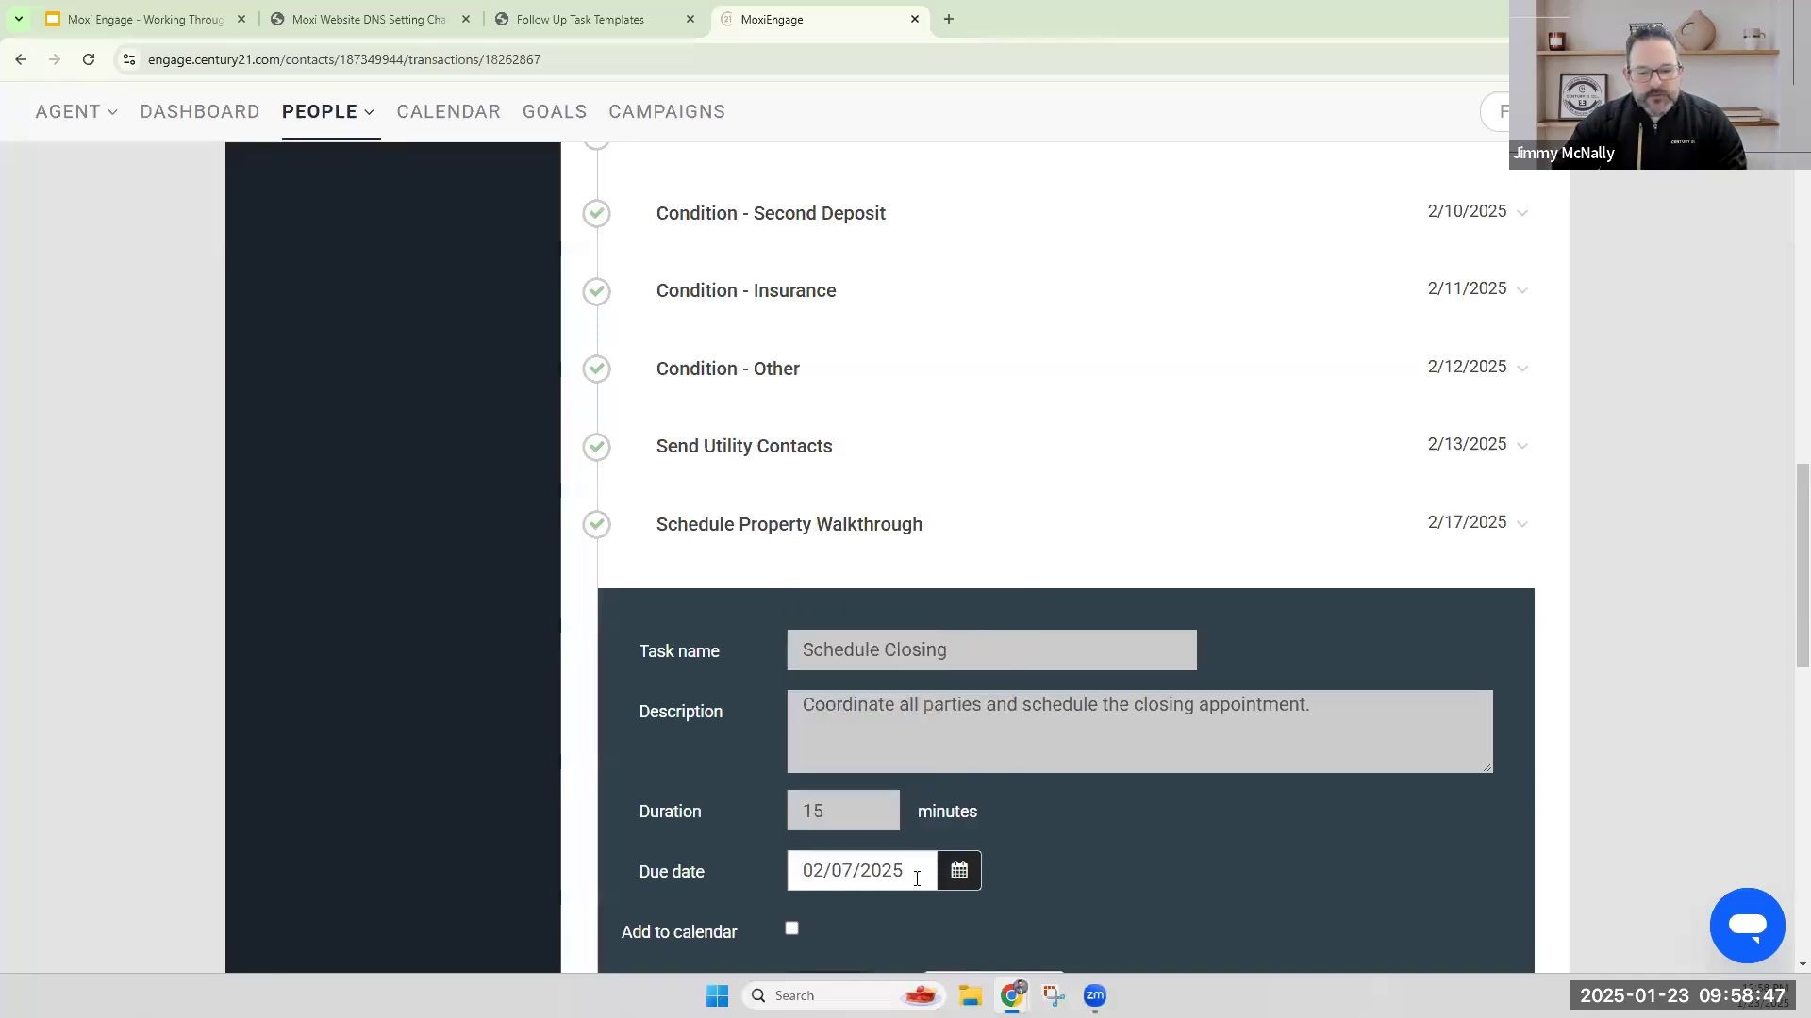
scroll(1088, 781, "down", 3)
left_click(811, 719)
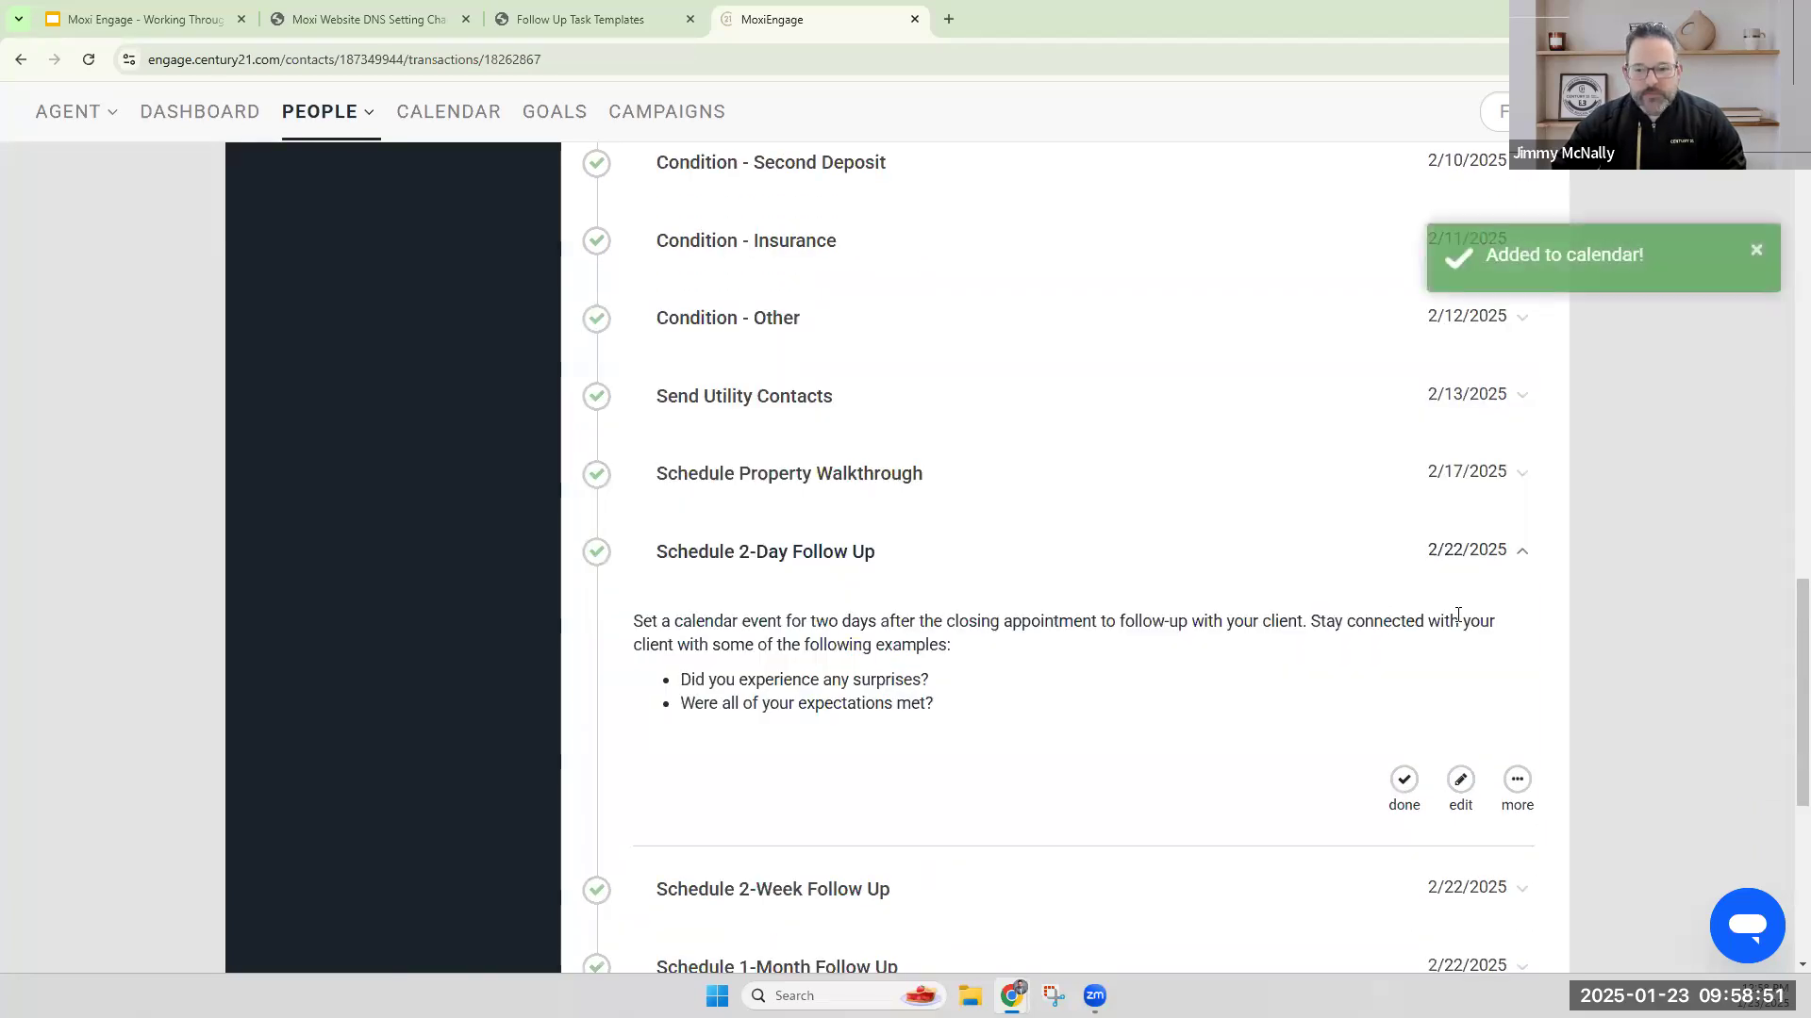
Check the rescheduled Schedule Closing task and the post-closing follow-up tasks in the pending list.
scroll(1349, 649, "up", 8)
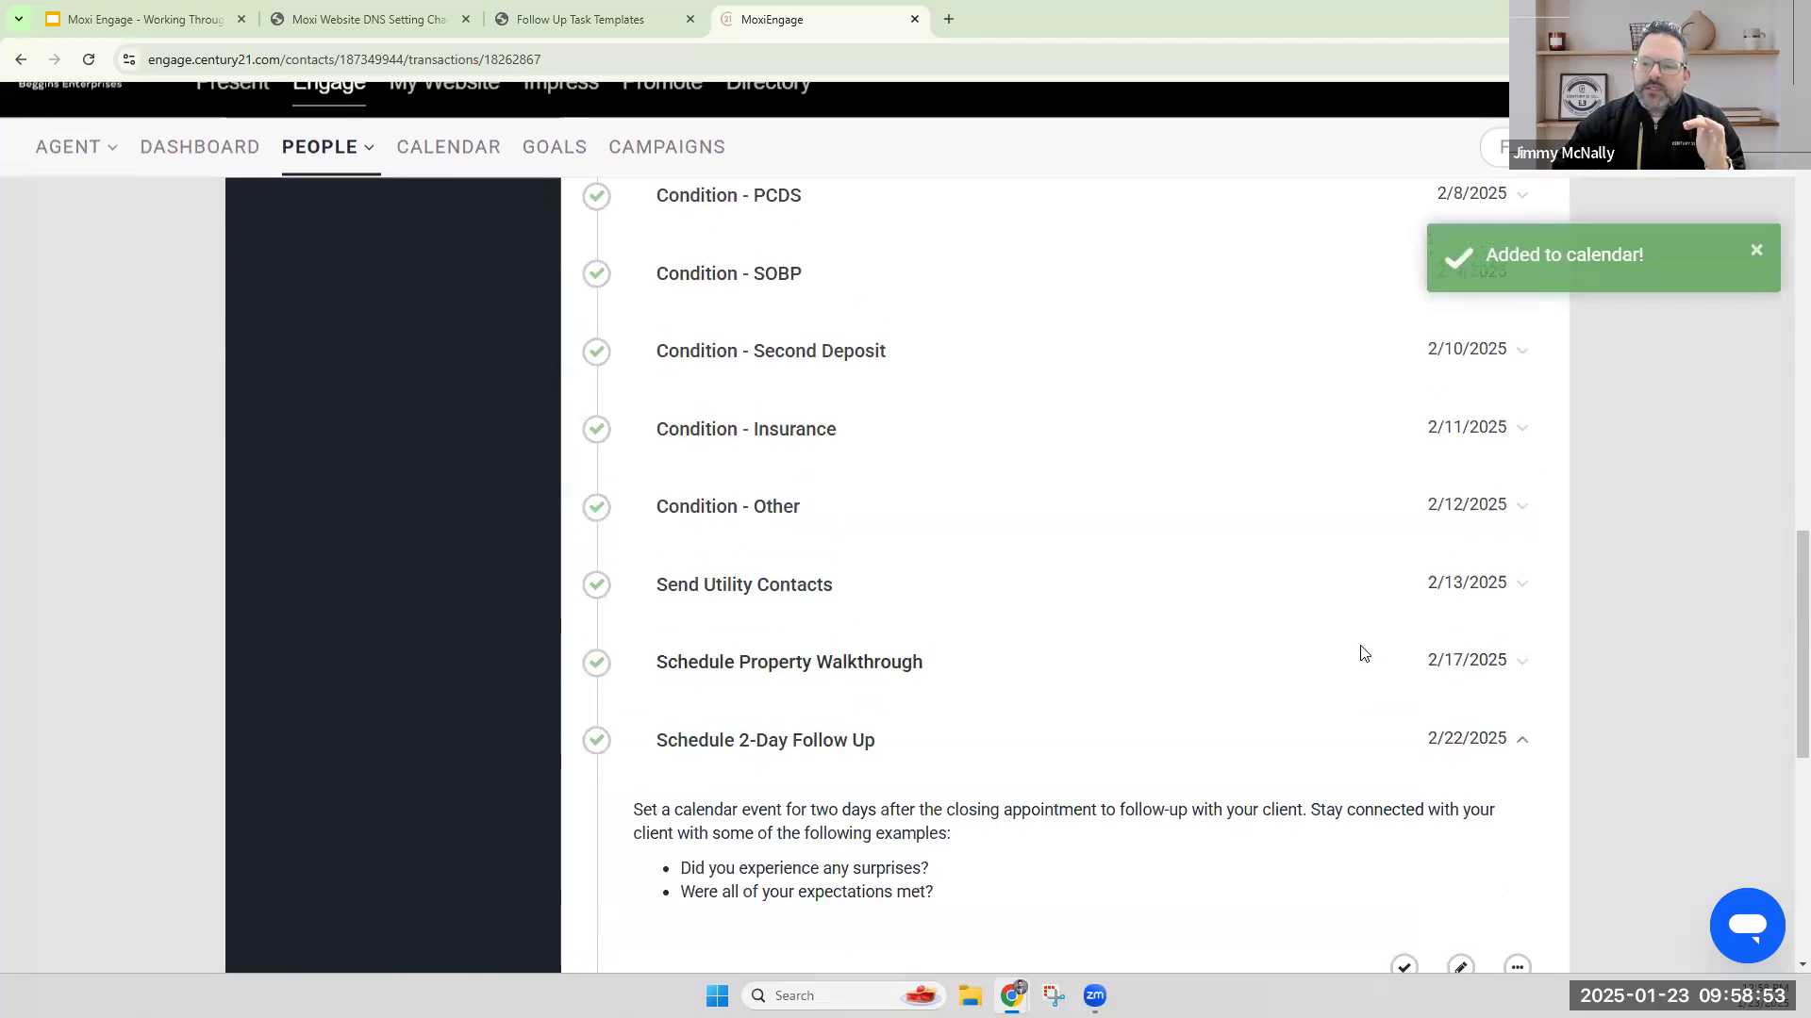
scroll(1367, 665, "up", 3)
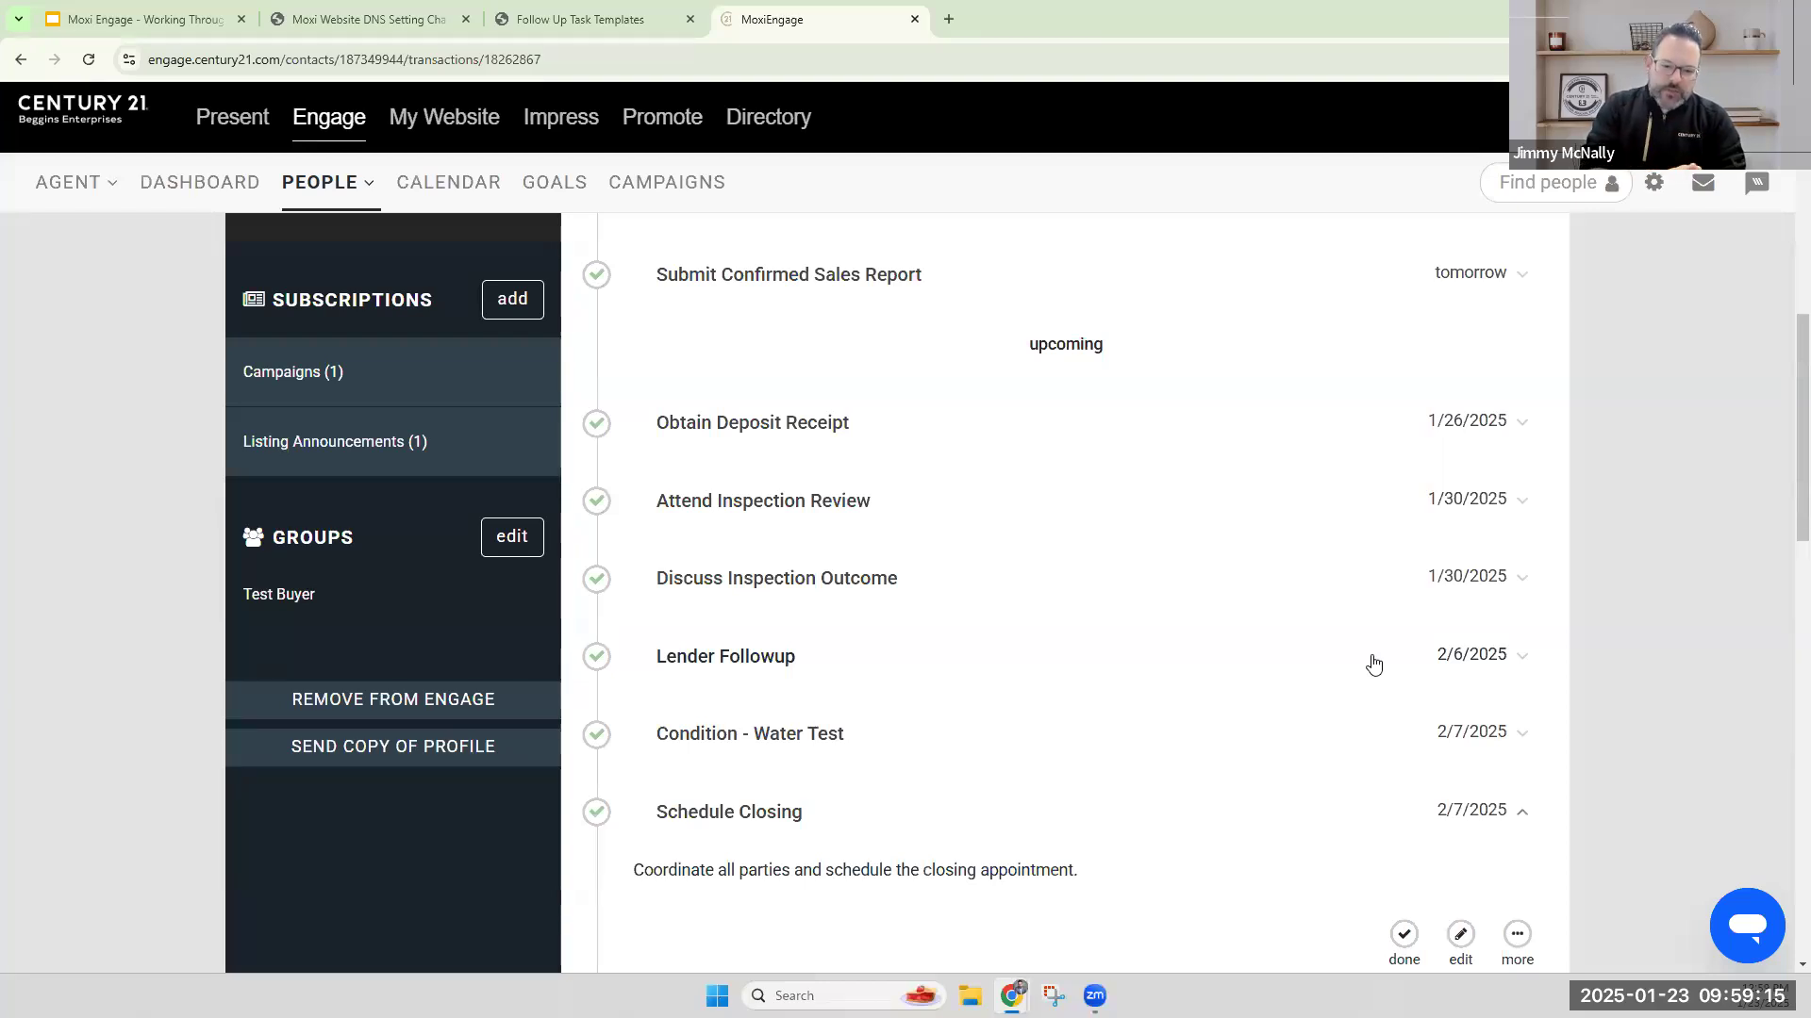
scroll(1217, 630, "down", 10)
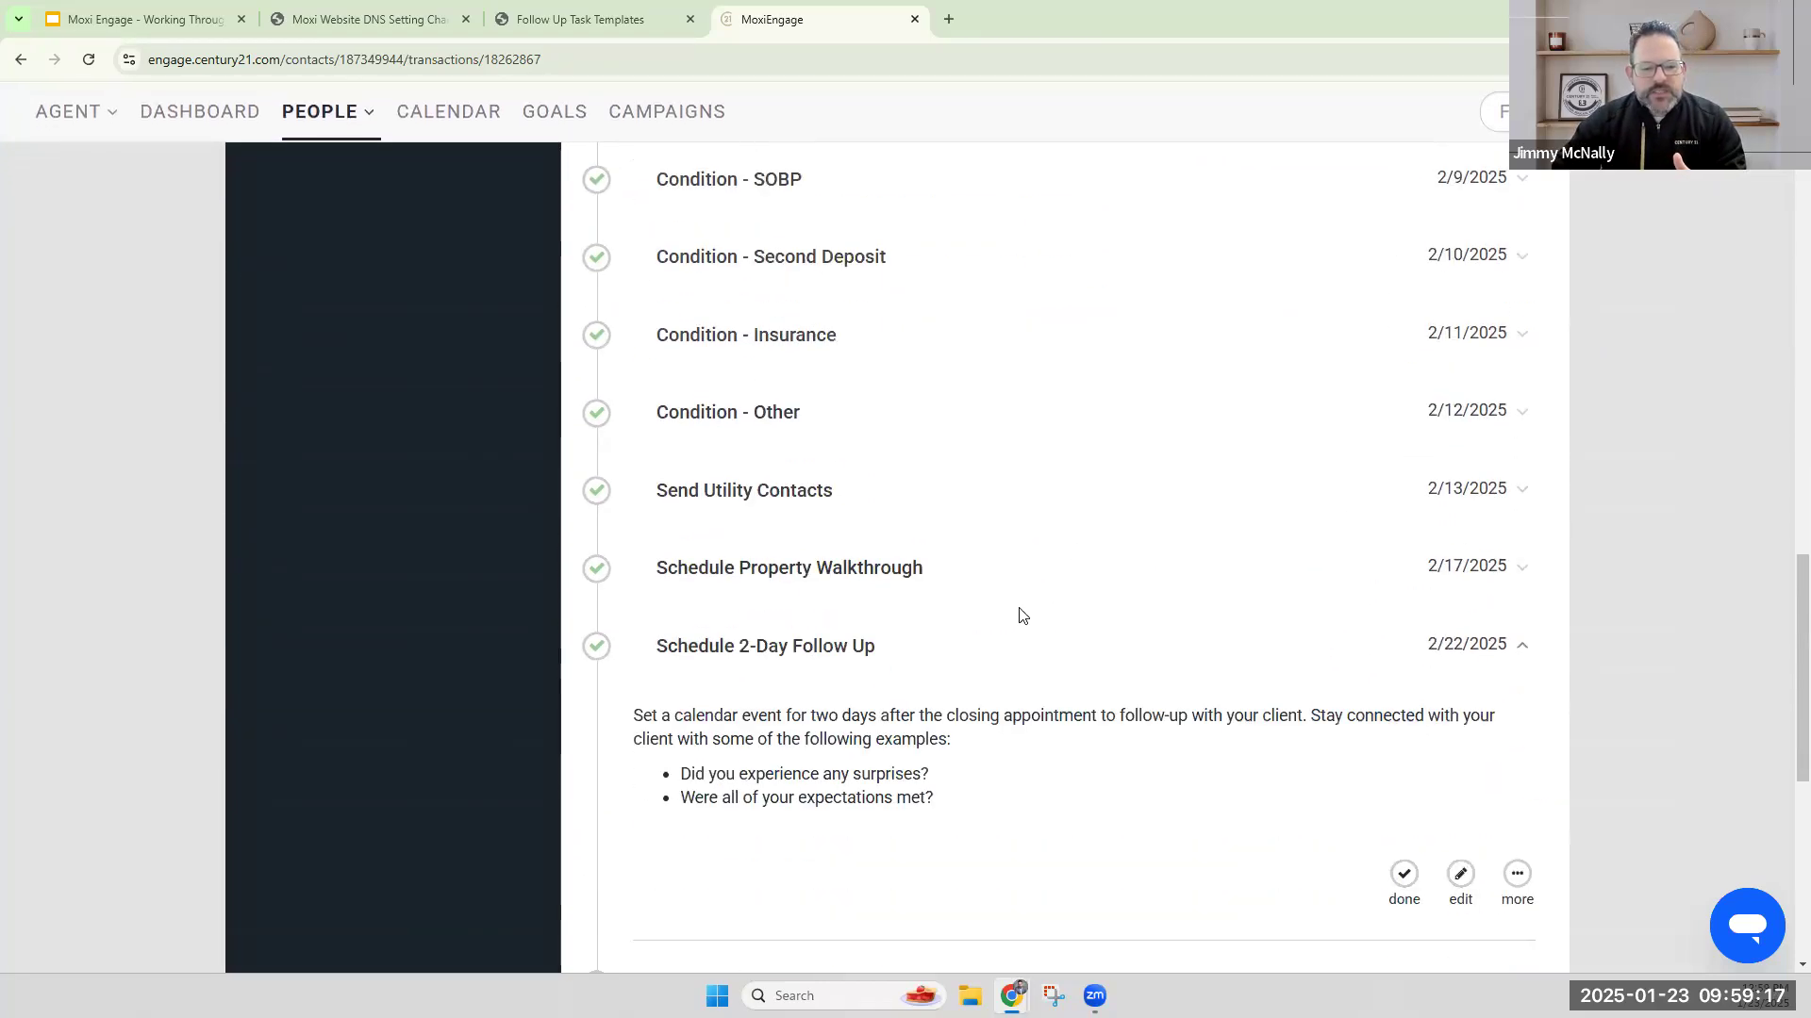
scroll(1023, 615, "down", 7)
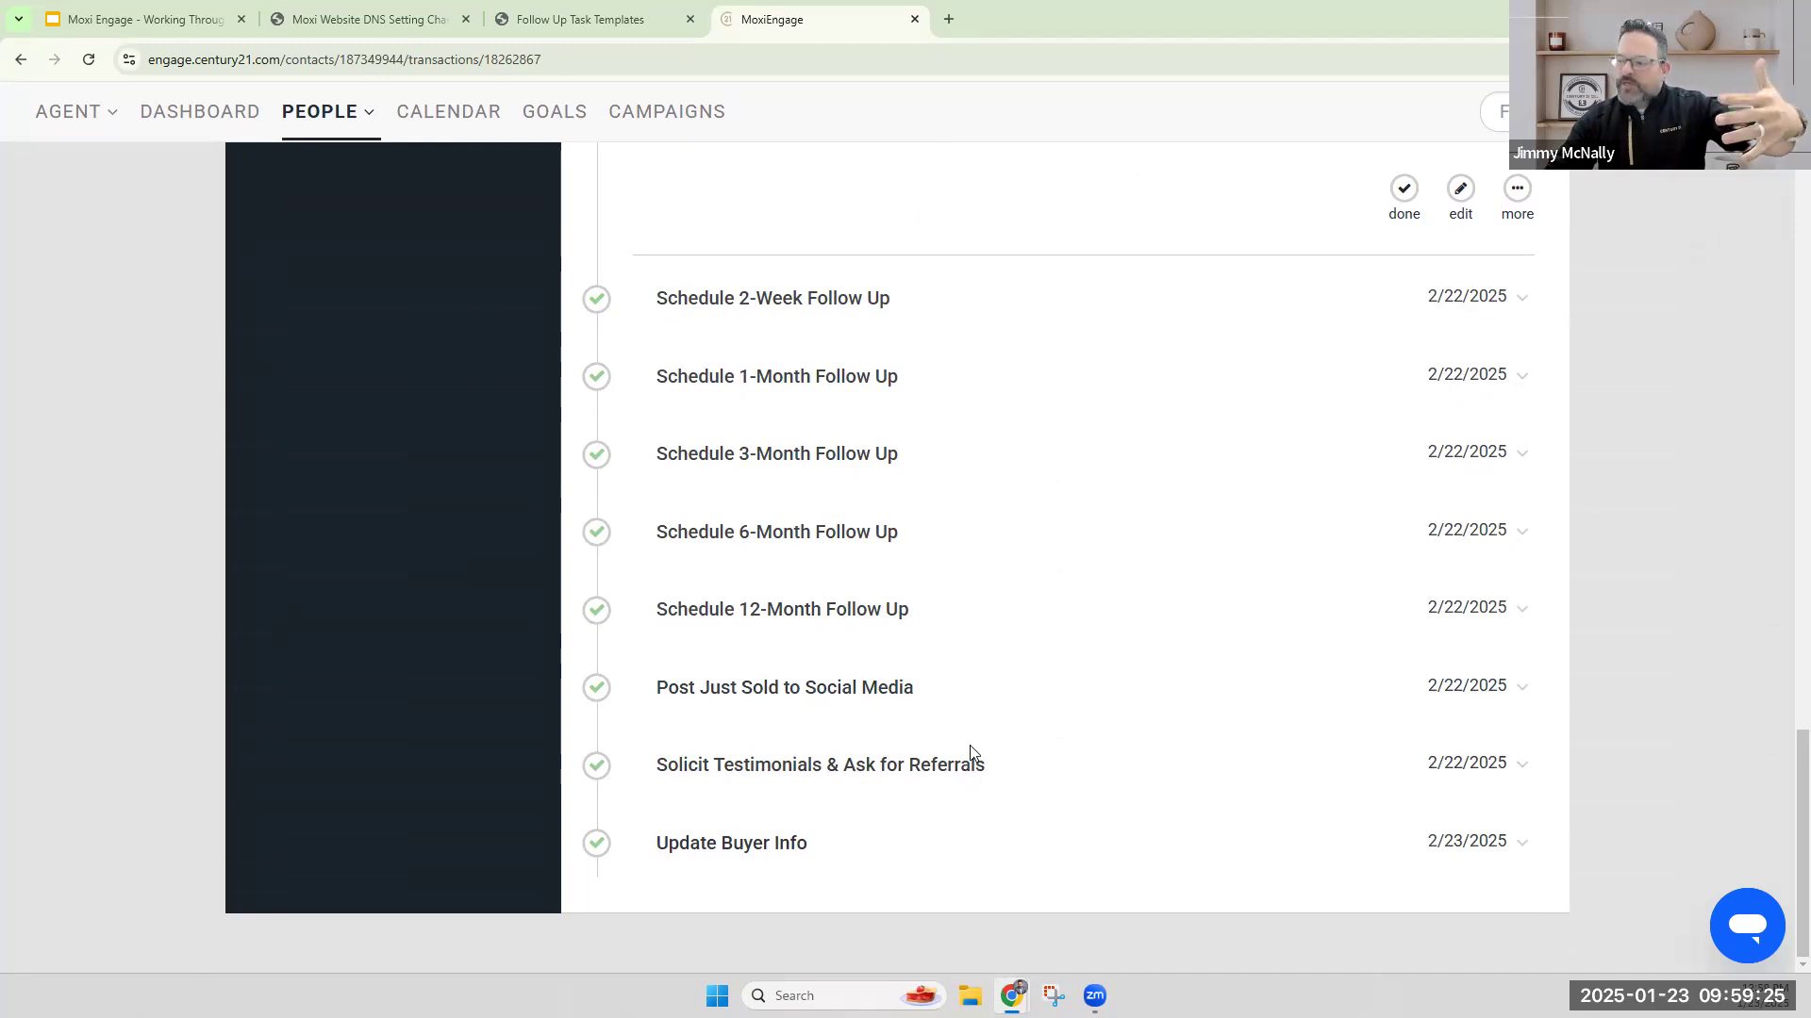
scroll(1015, 731, "up", 15)
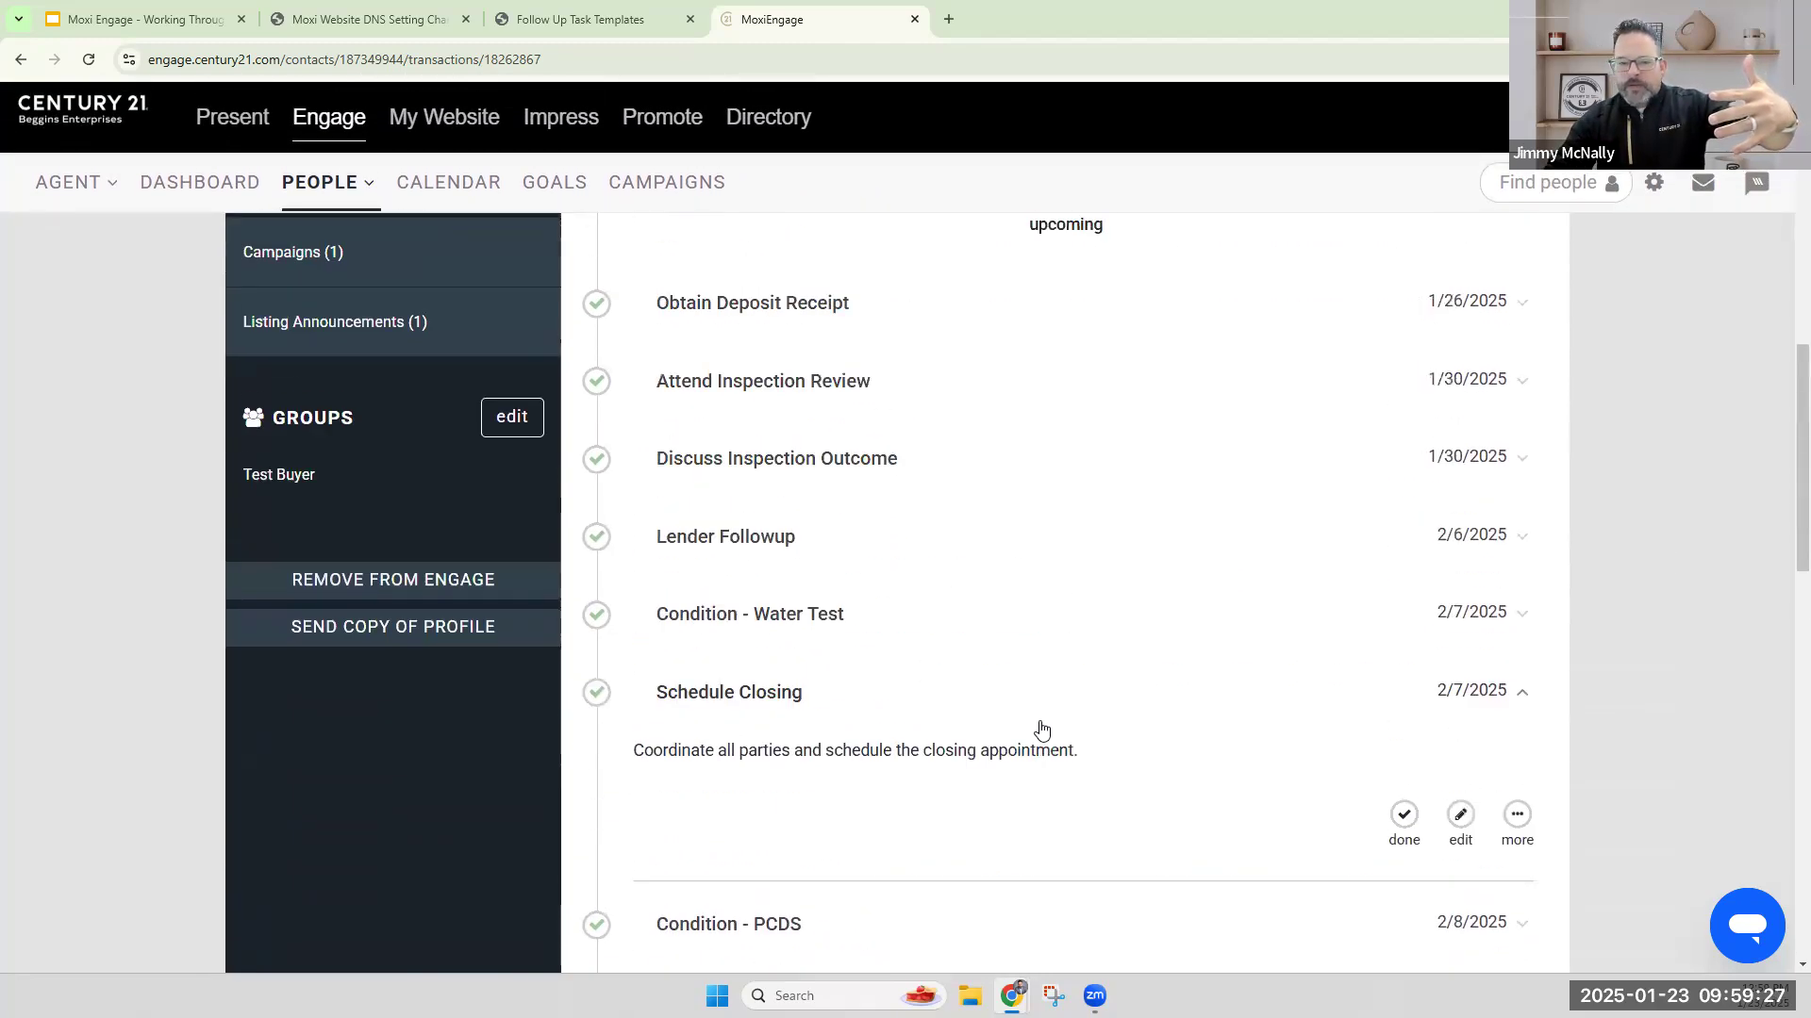
scroll(1041, 729, "up", 10)
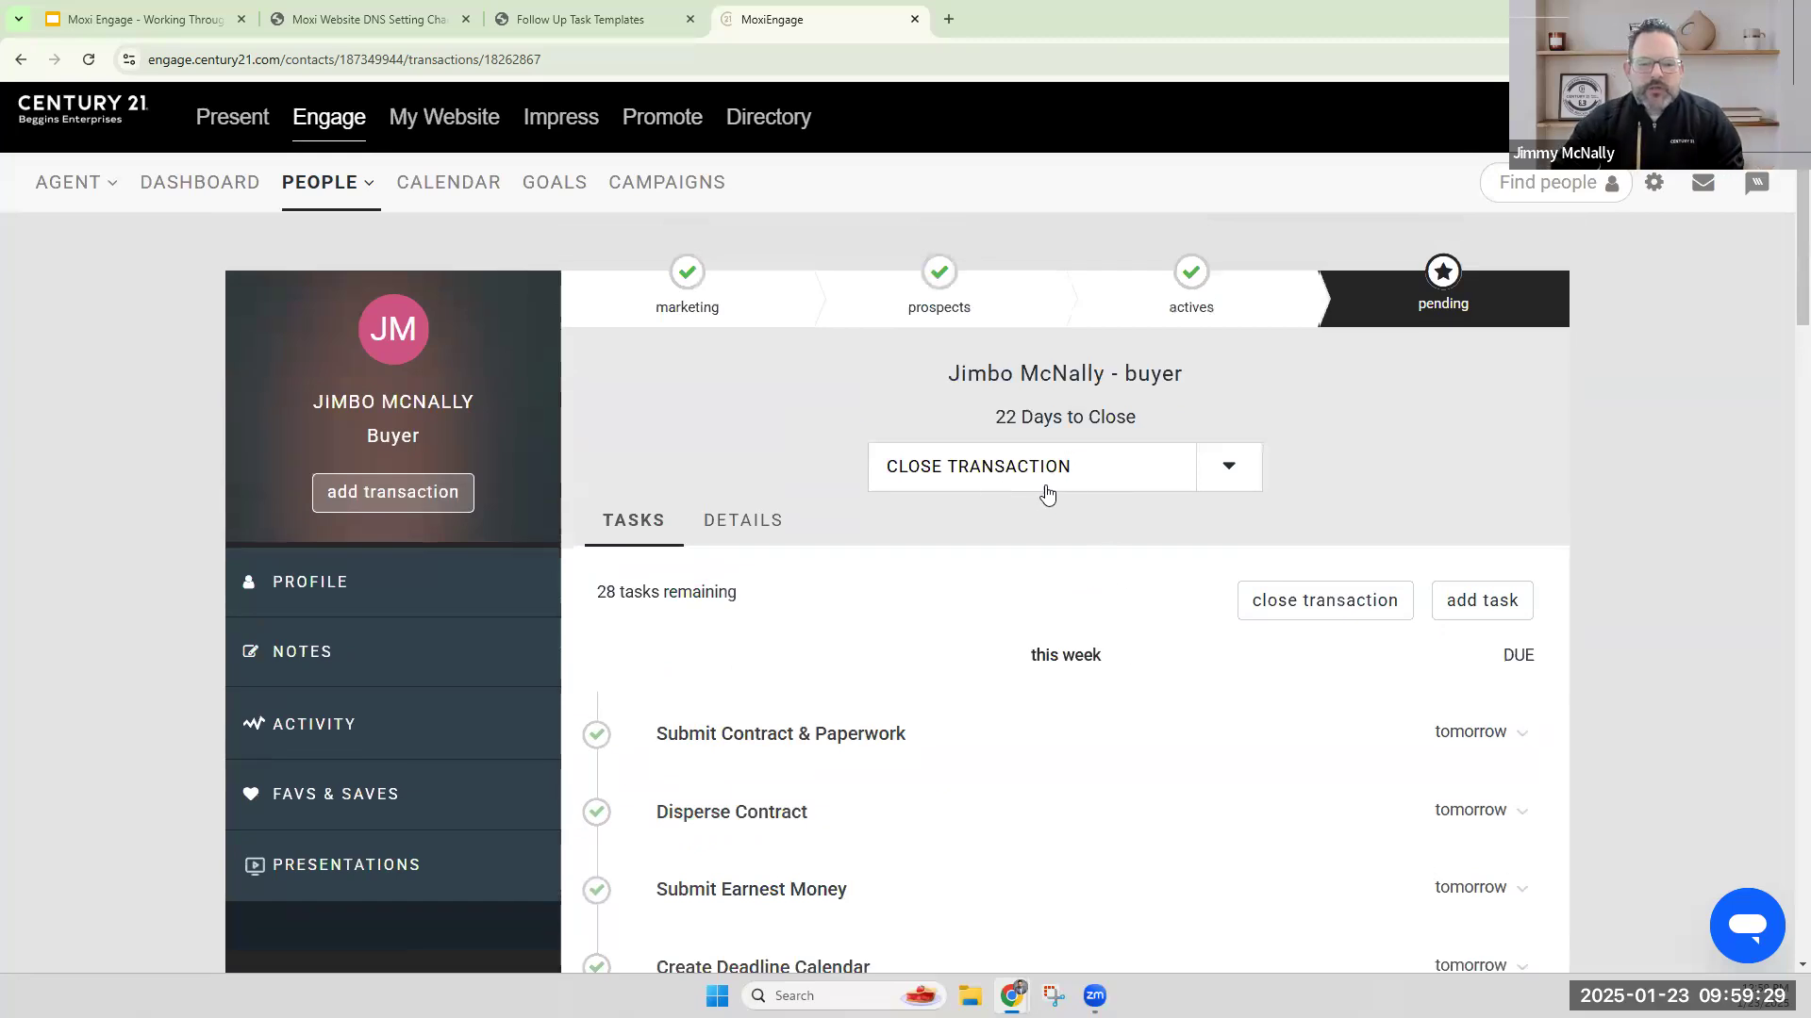
left_click(1049, 471)
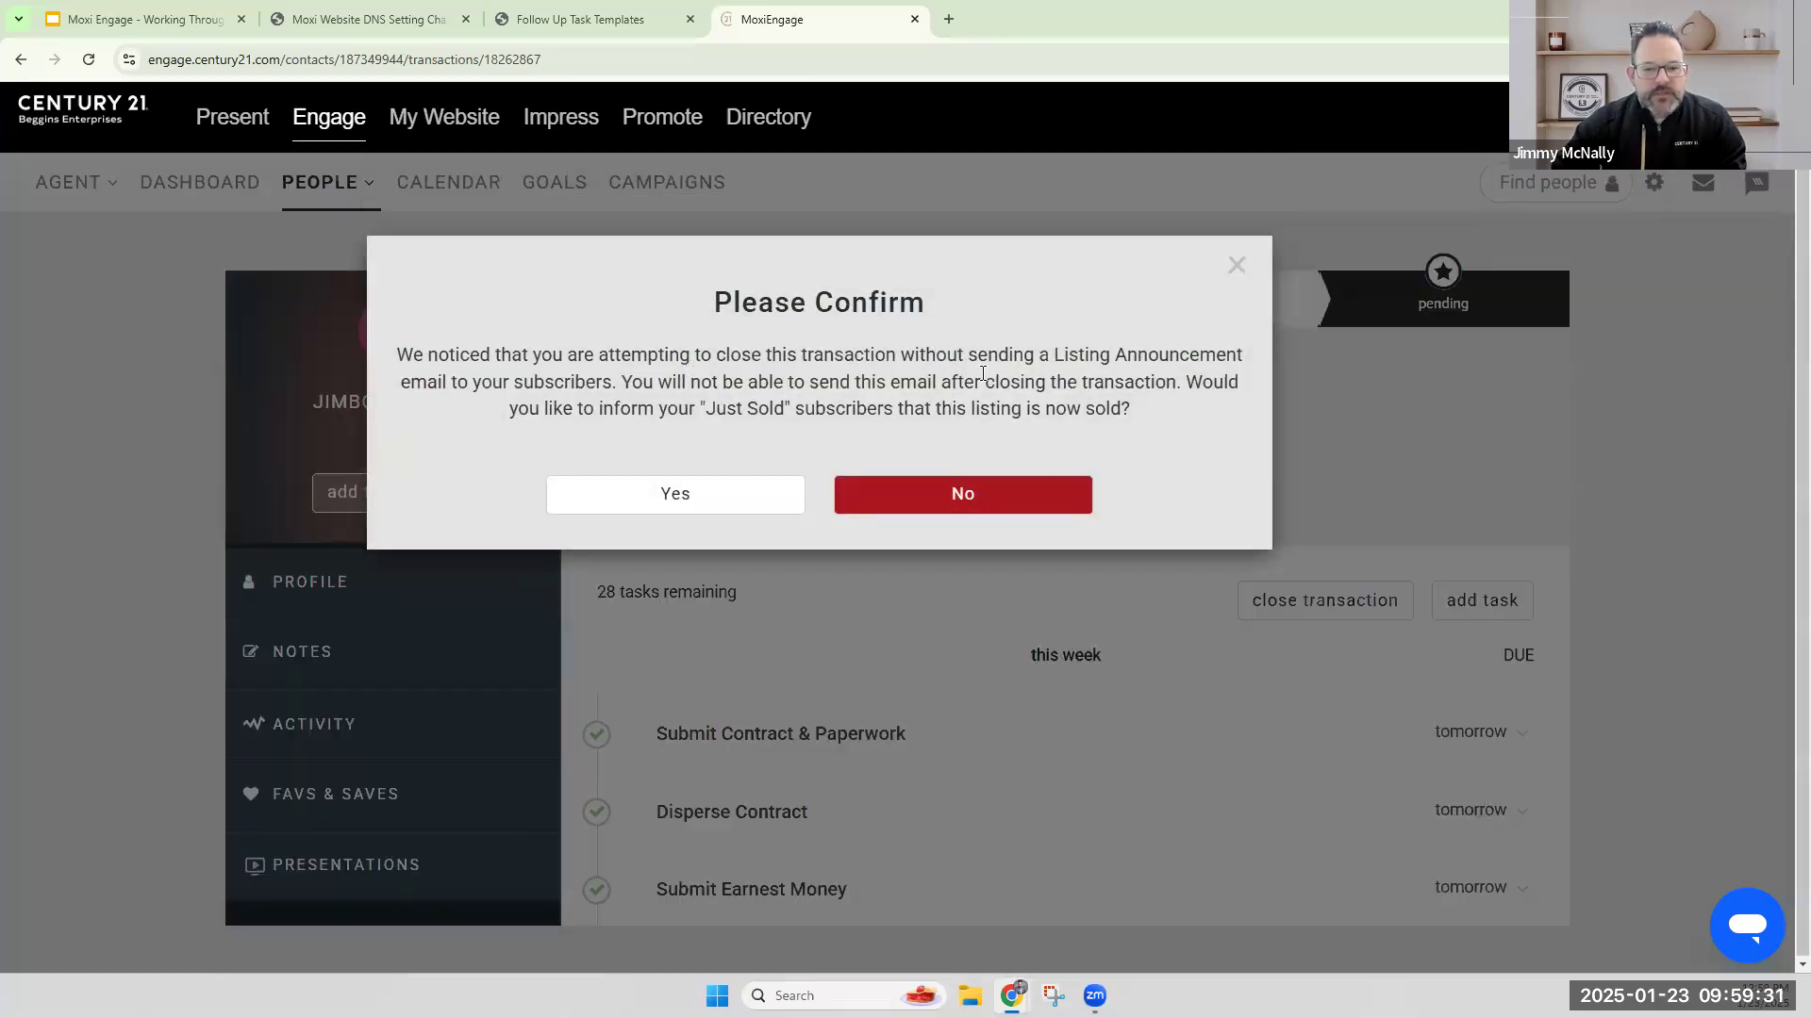
left_click(1236, 265)
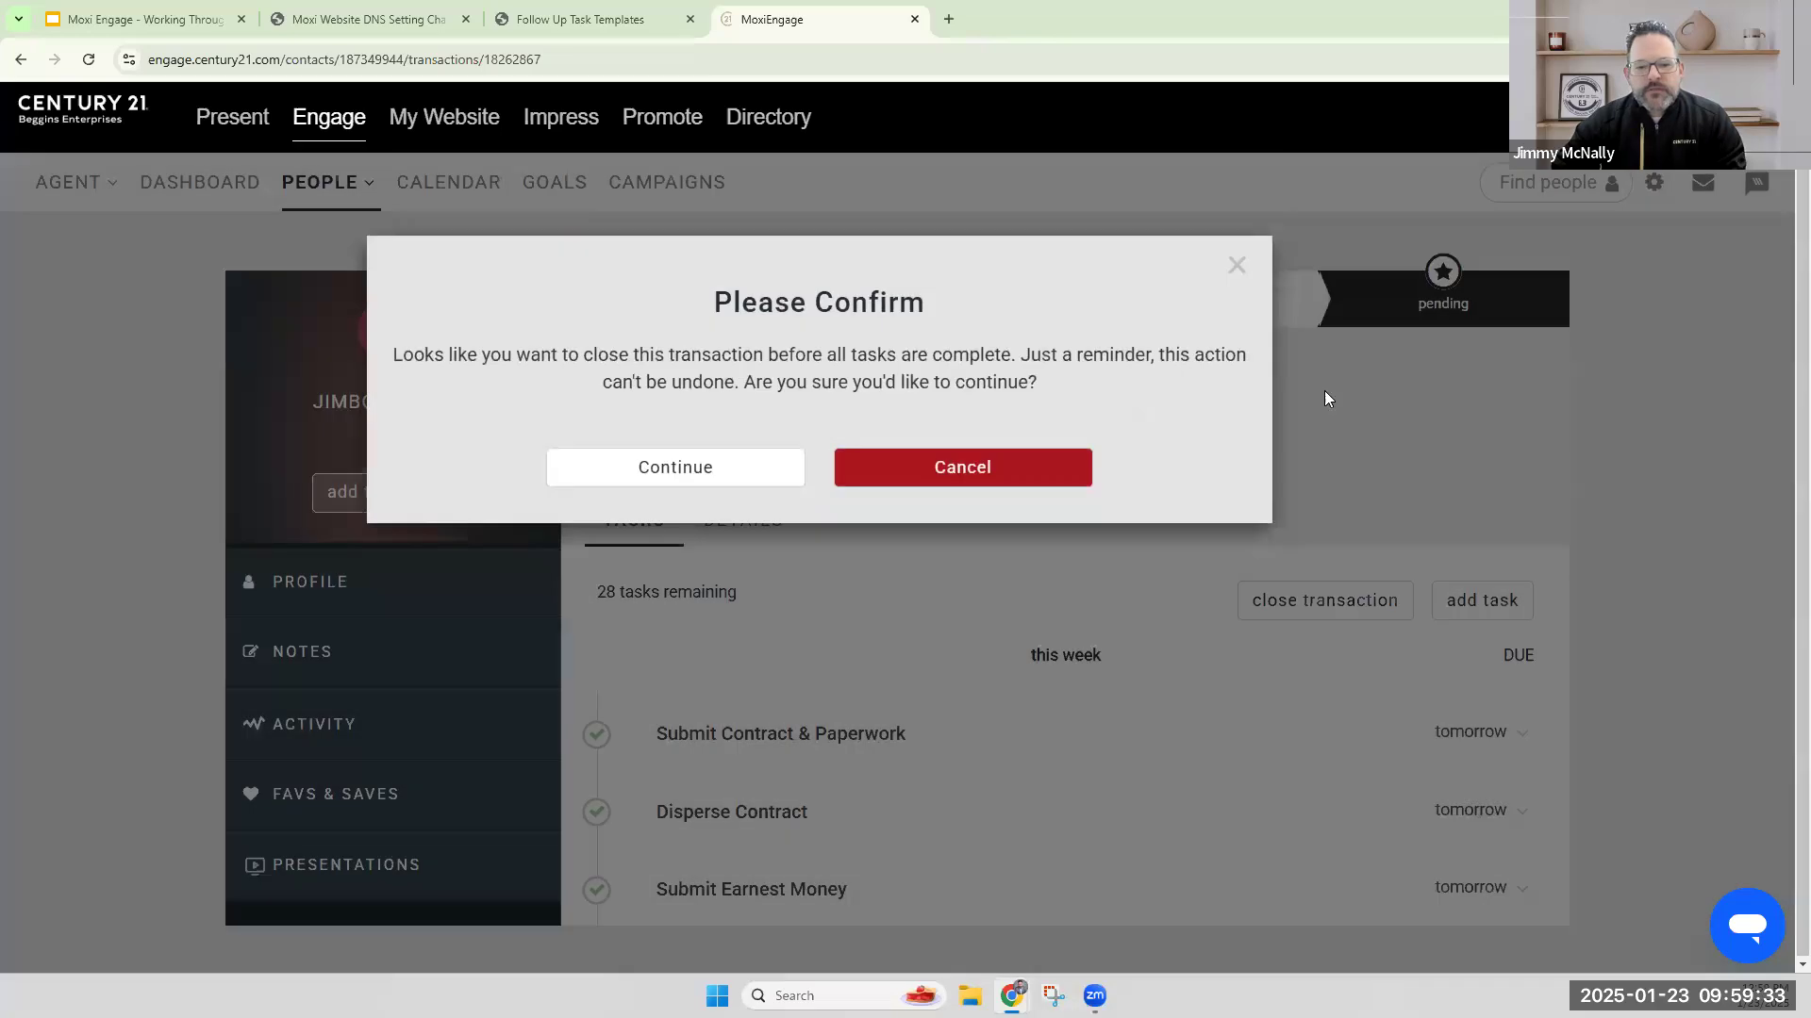
left_click(1237, 267)
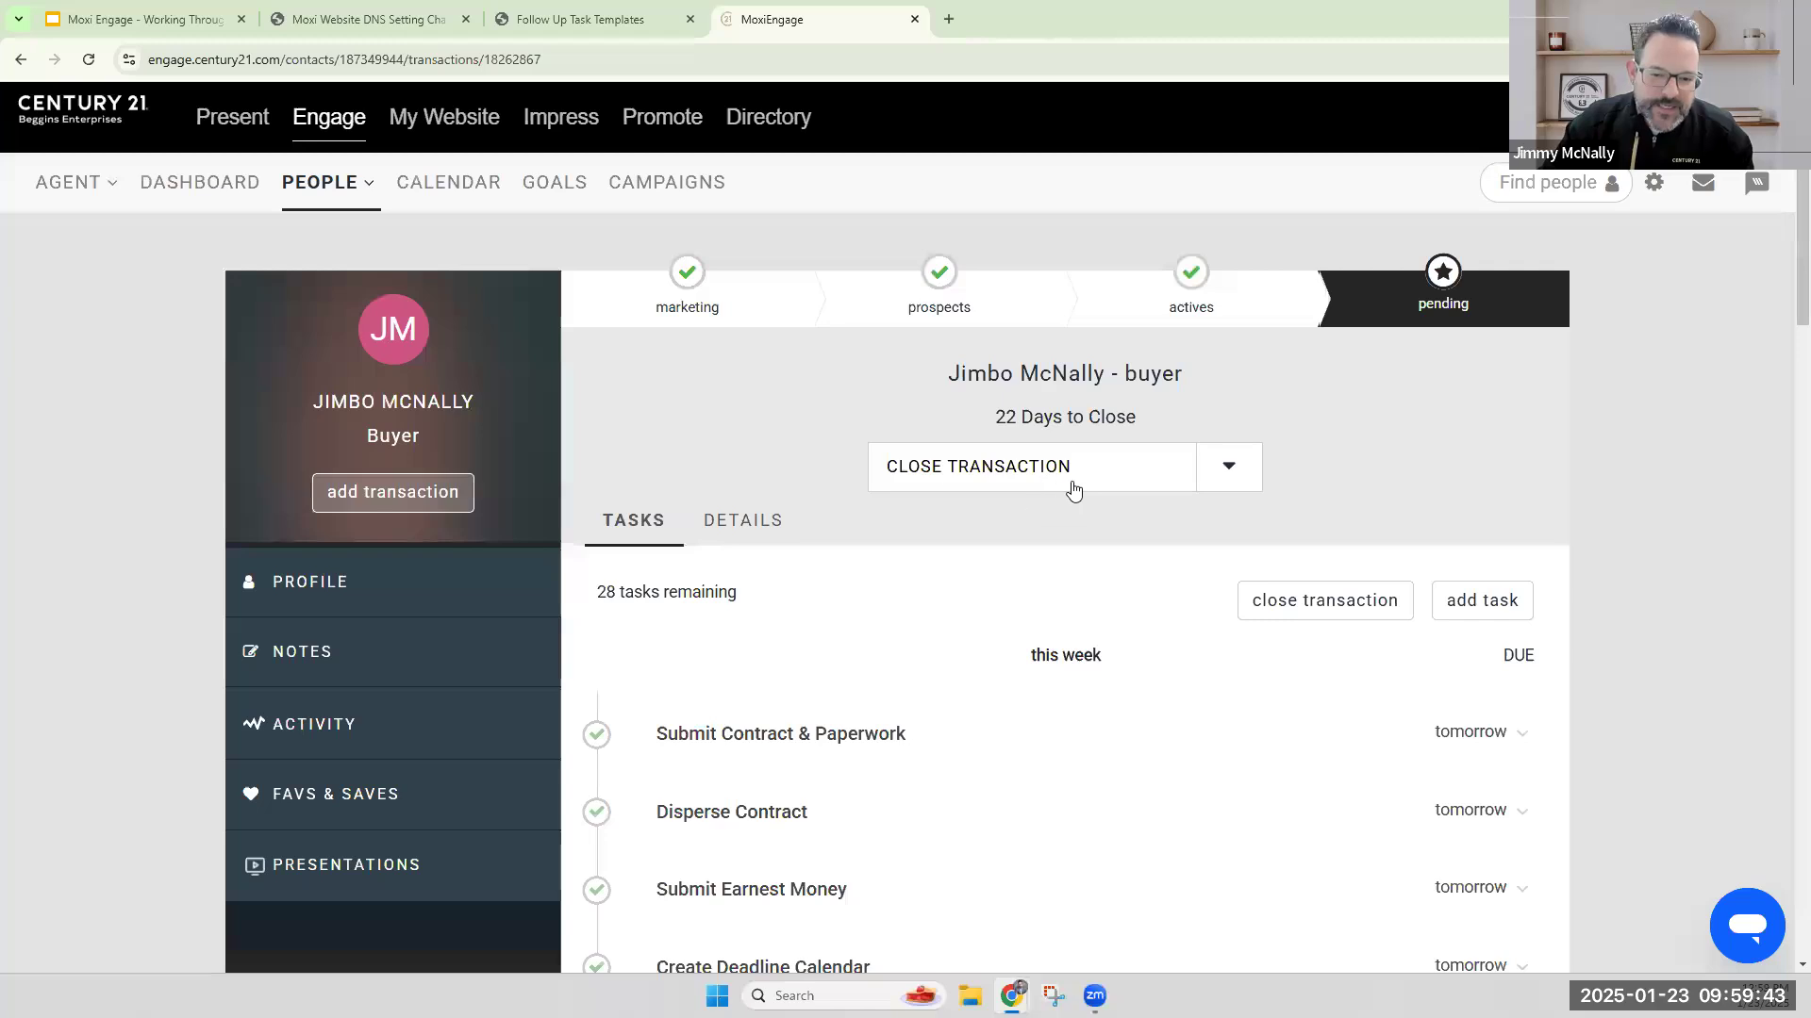
Close the pending buyer transaction, declining the Just Sold announcement to subscribers and continuing despite the incomplete tasks.
left_click(1040, 478)
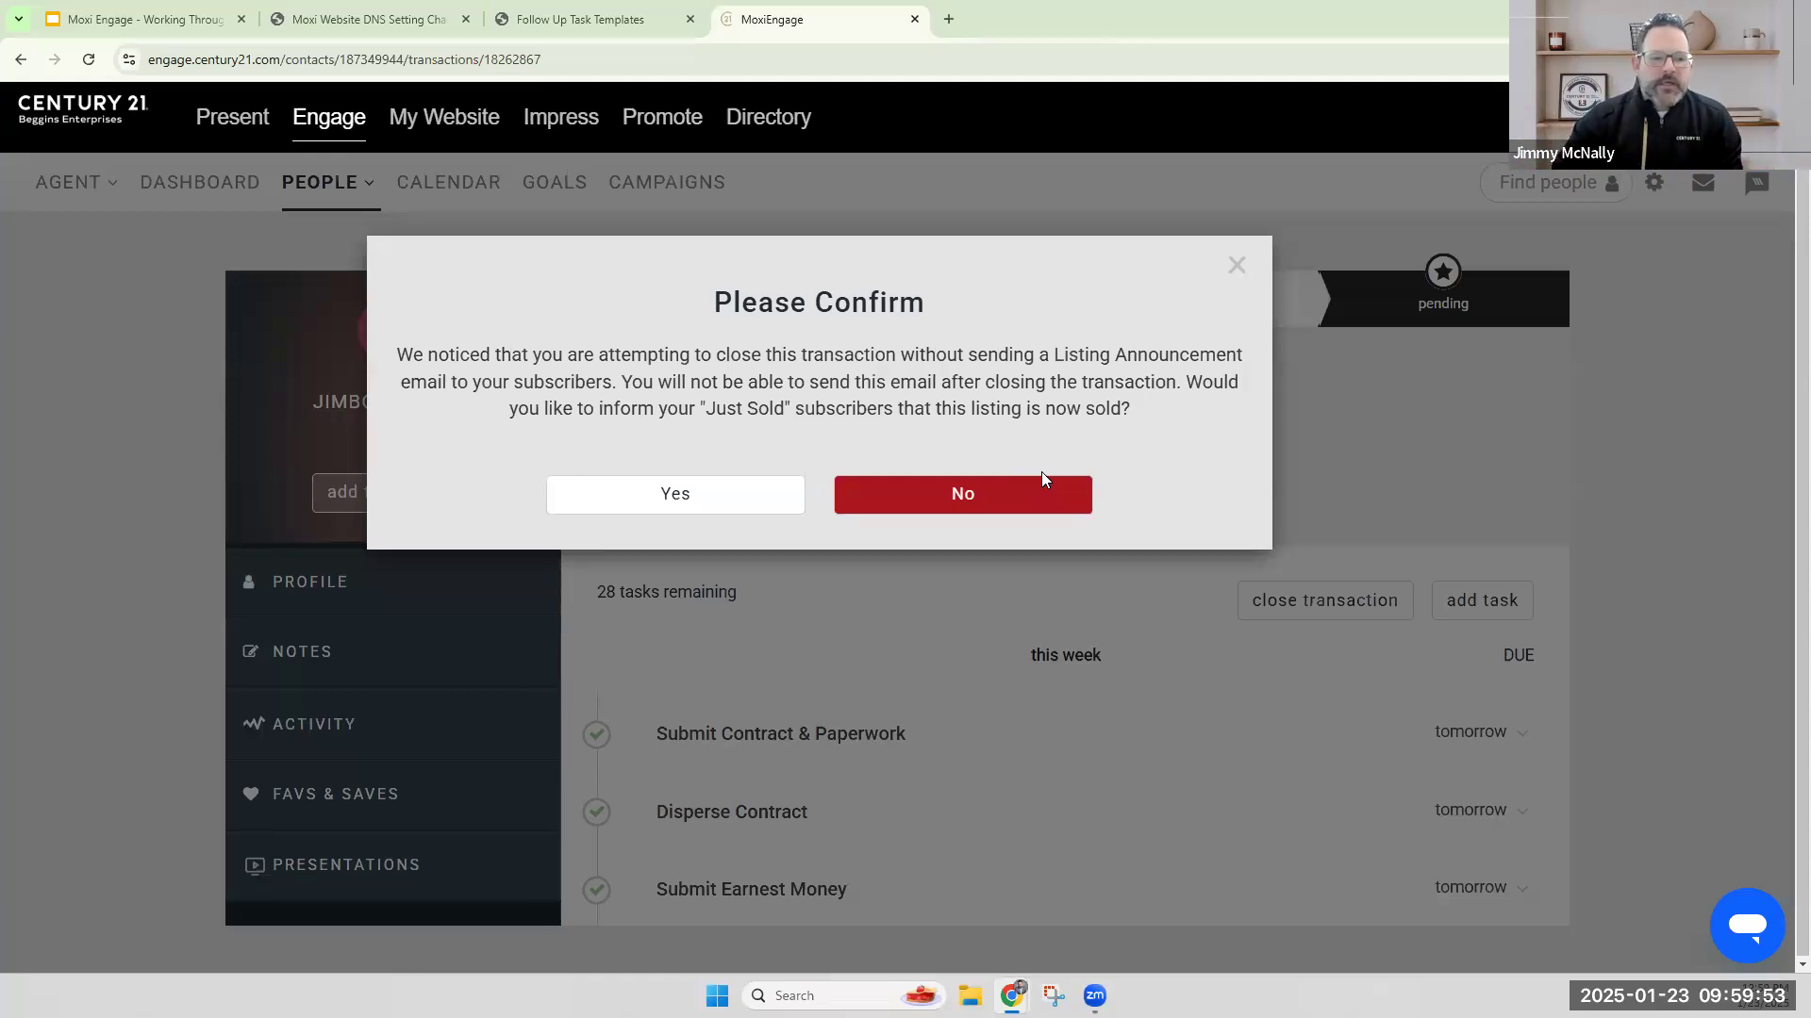
left_click_drag(408, 354, 890, 382)
left_click_drag(1028, 408, 1126, 421)
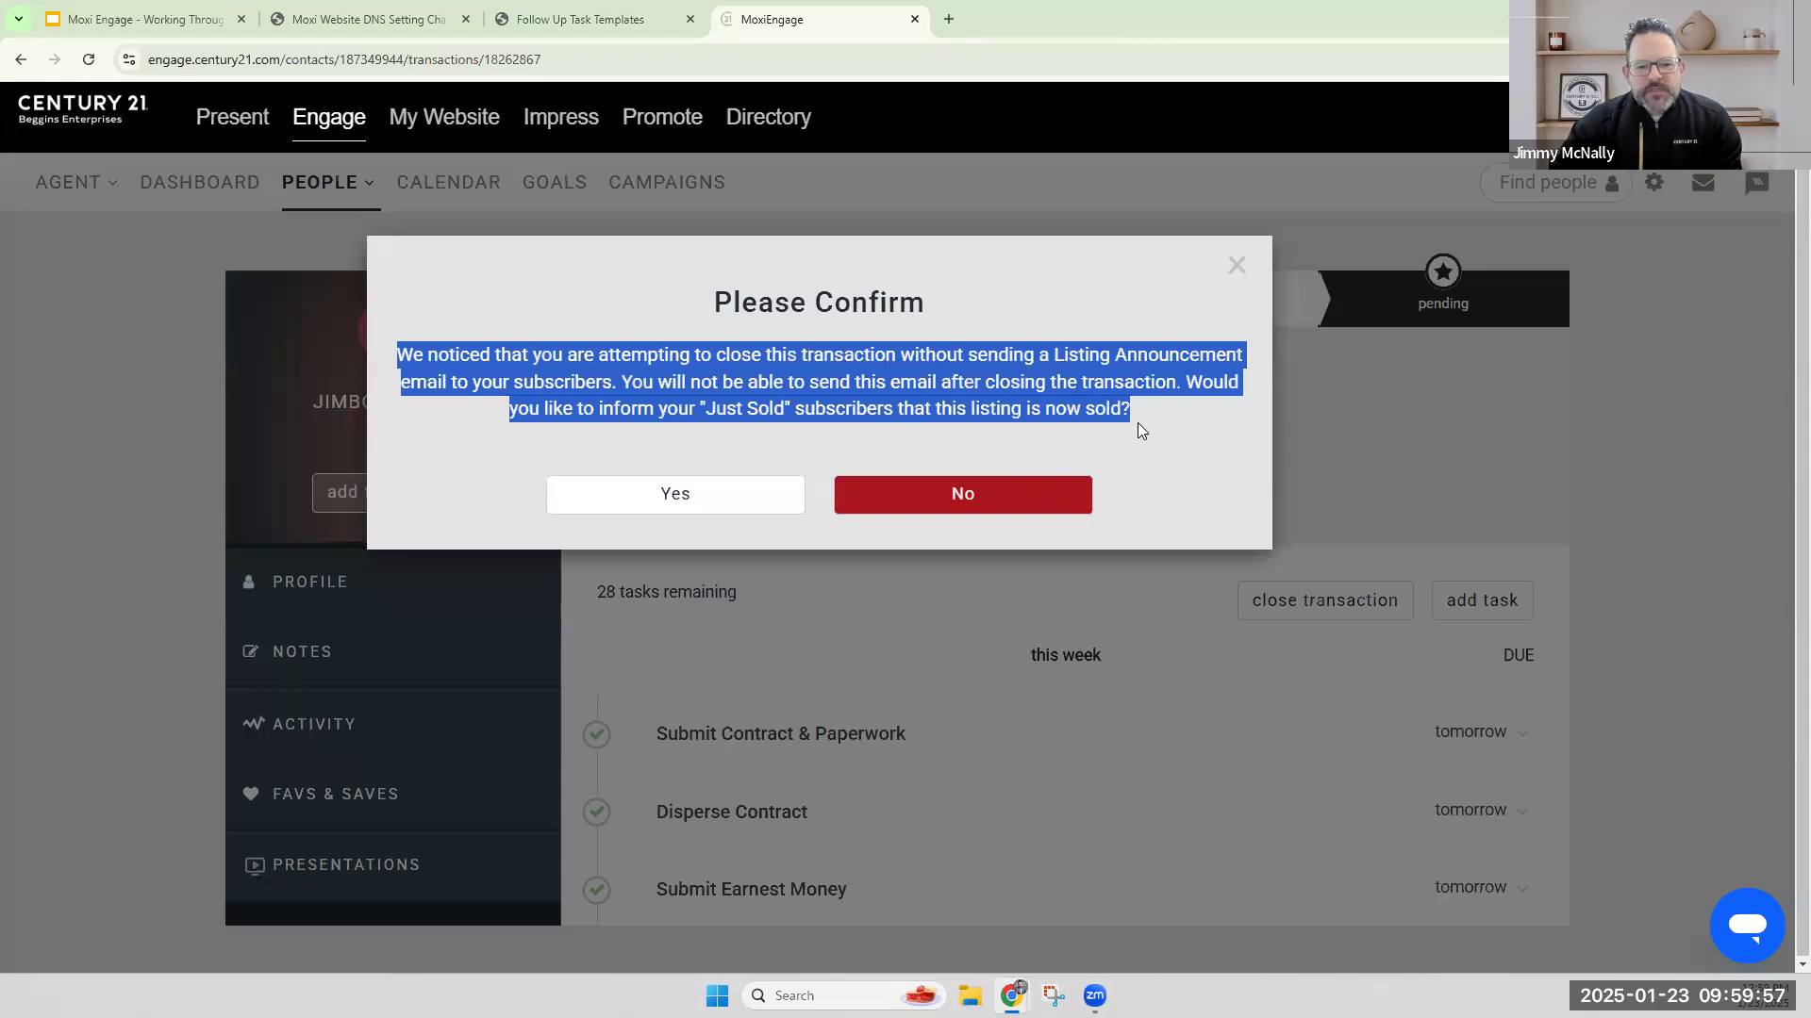
left_click(1157, 426)
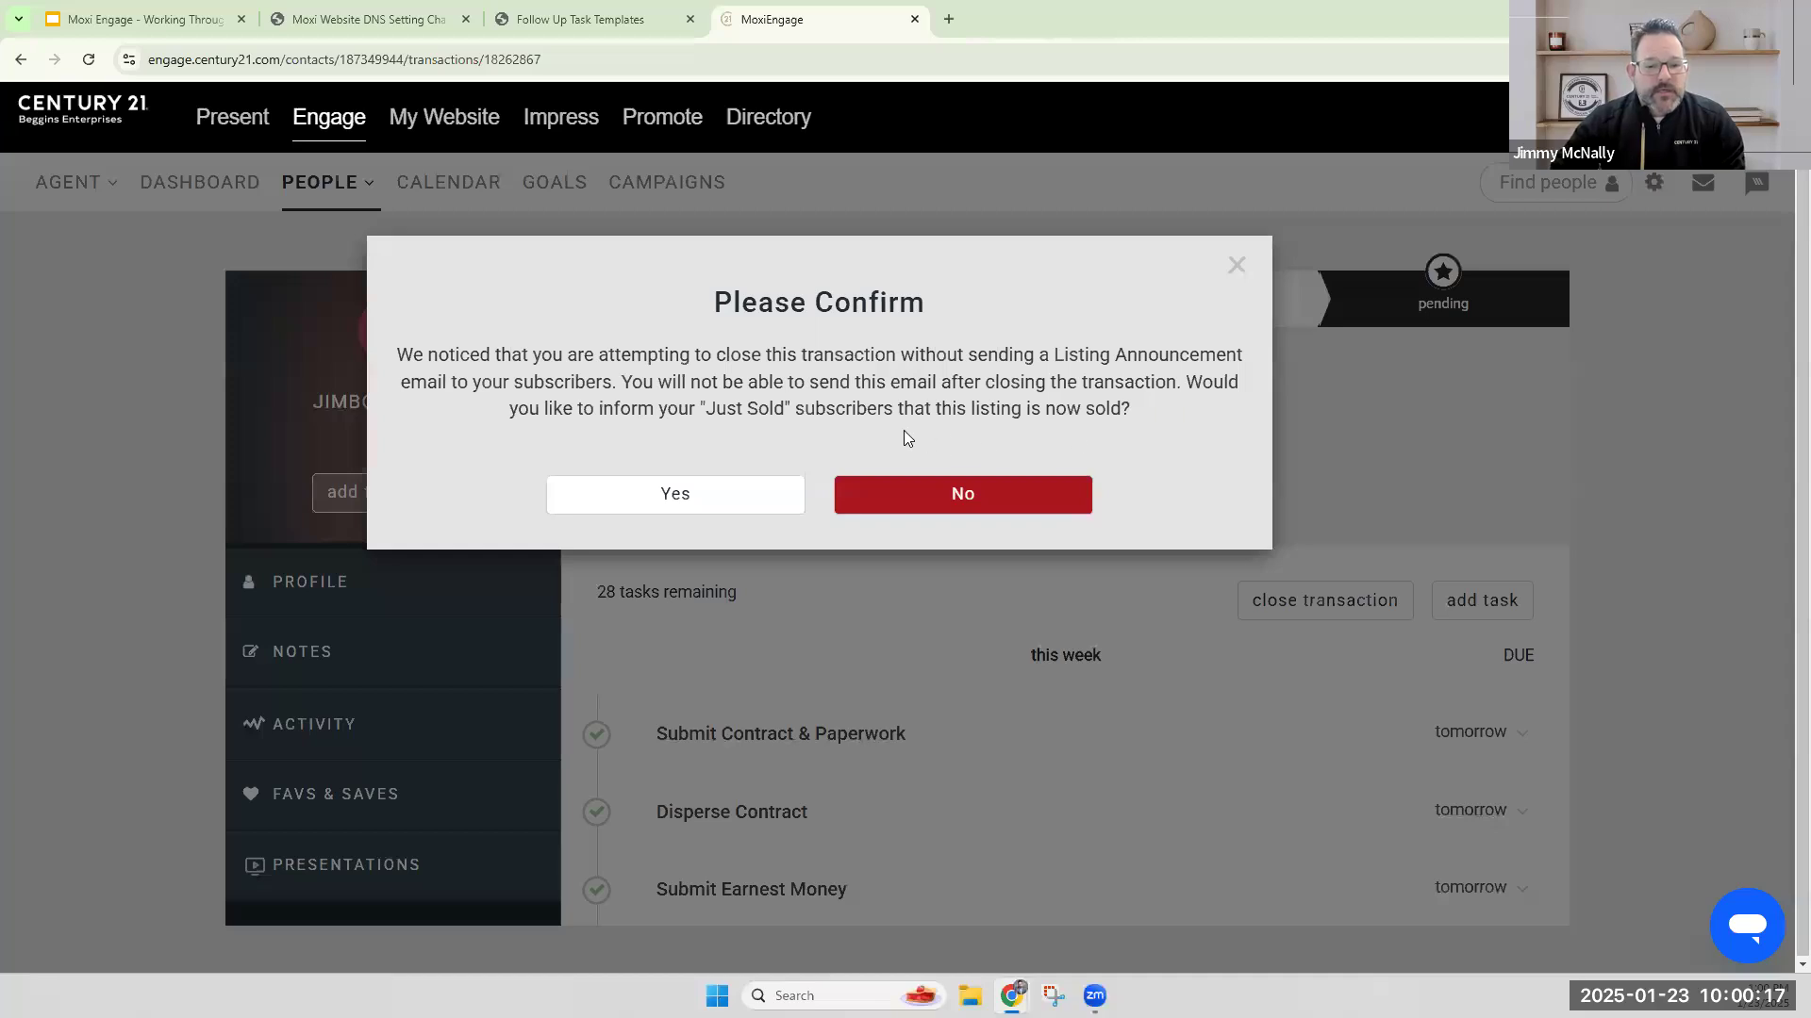
left_click(1009, 493)
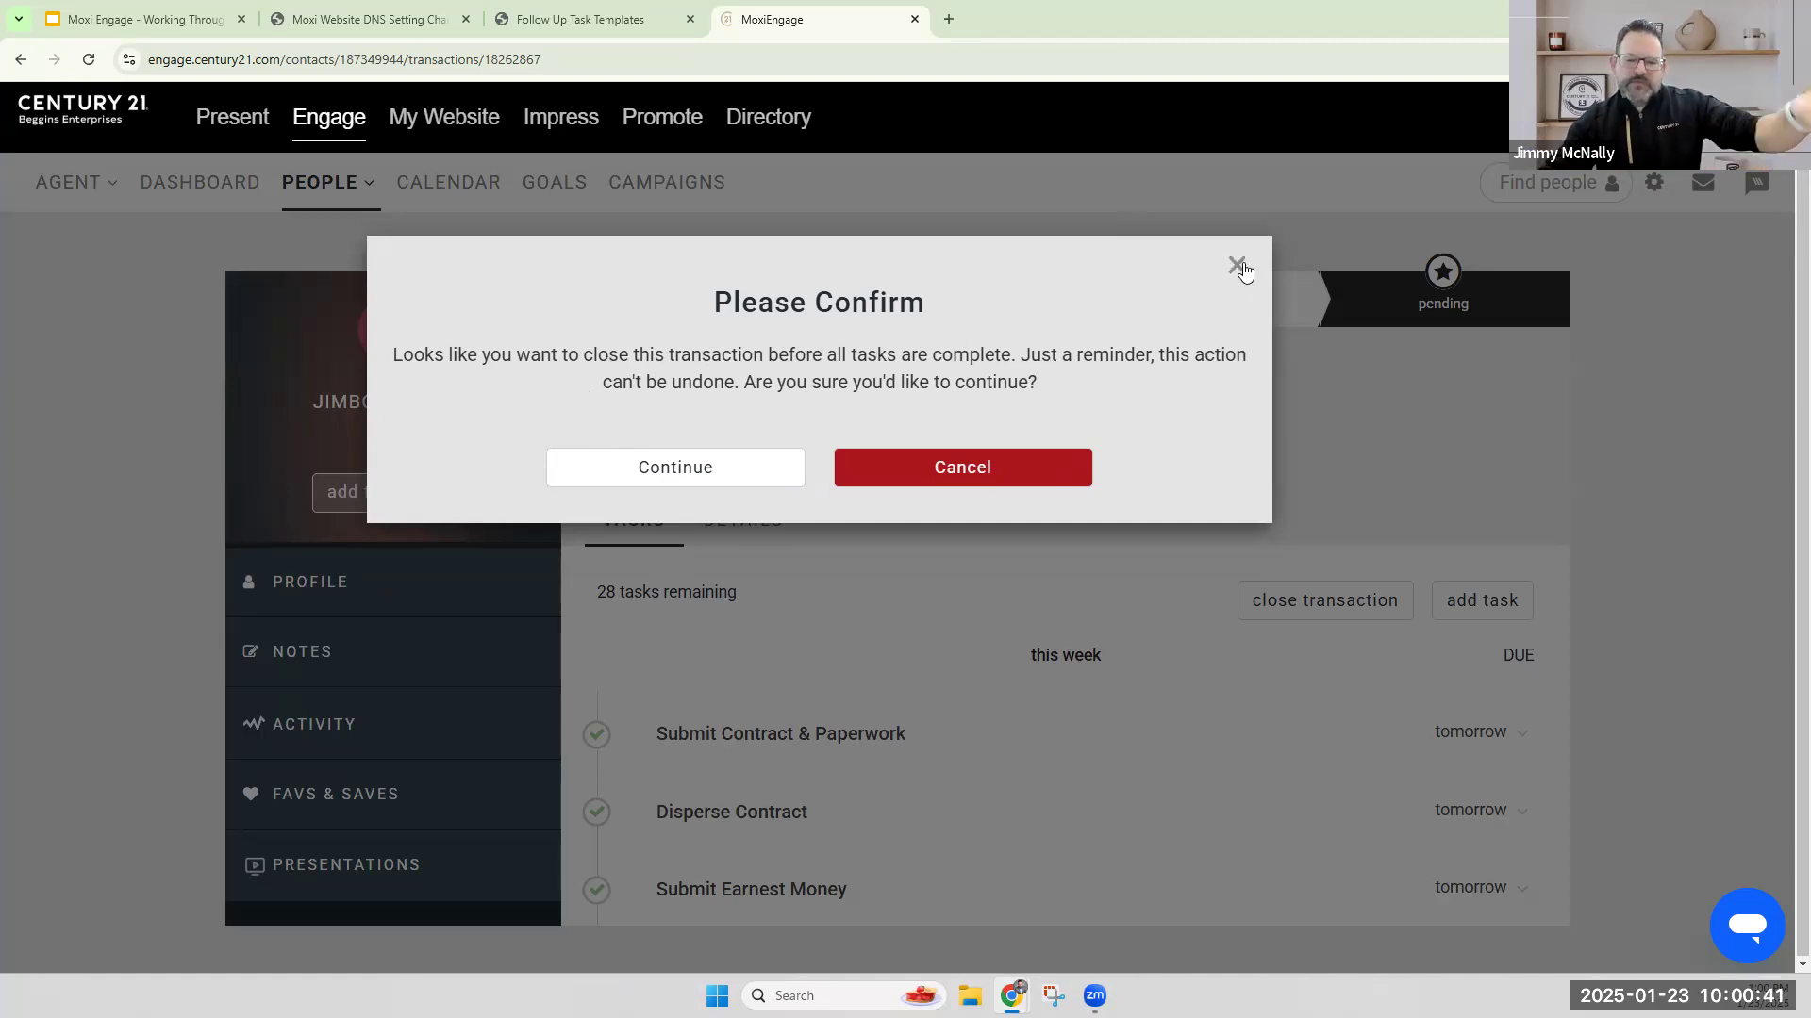
left_click(752, 469)
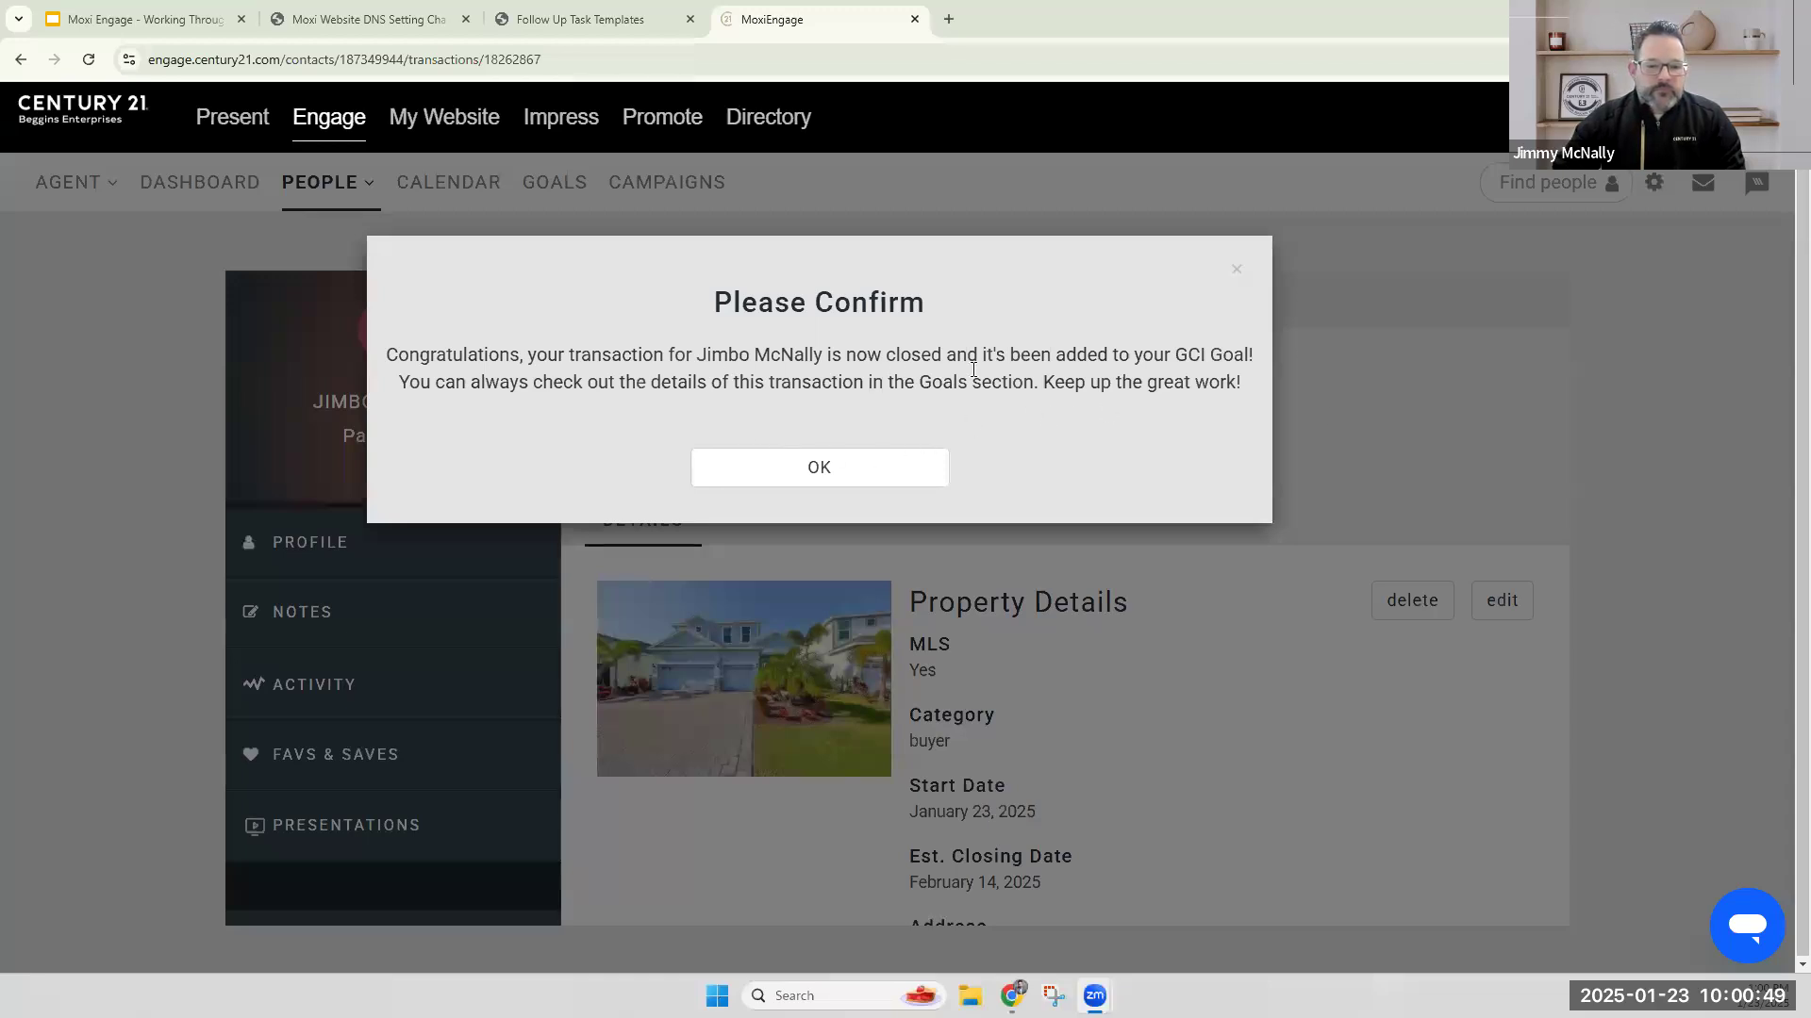
left_click(873, 476)
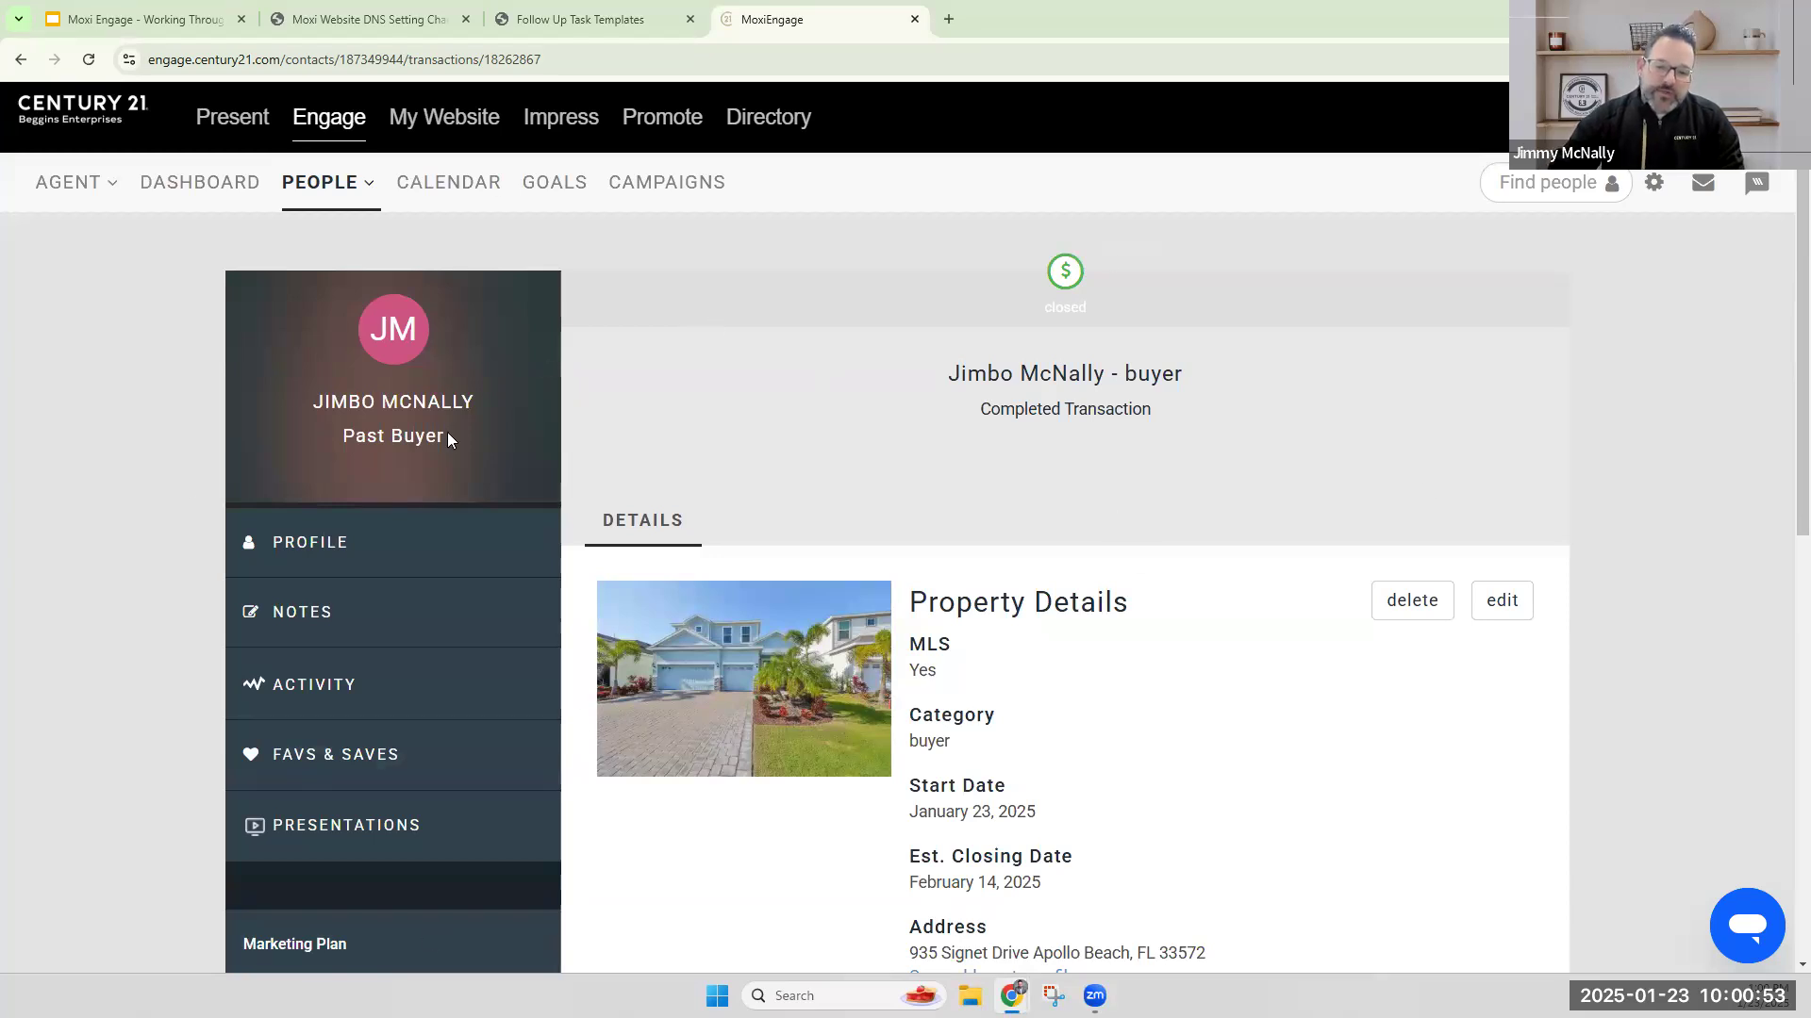
Review the closed transaction's property details, start deleting the transaction and cancel the deletion.
scroll(733, 407, "down", 3)
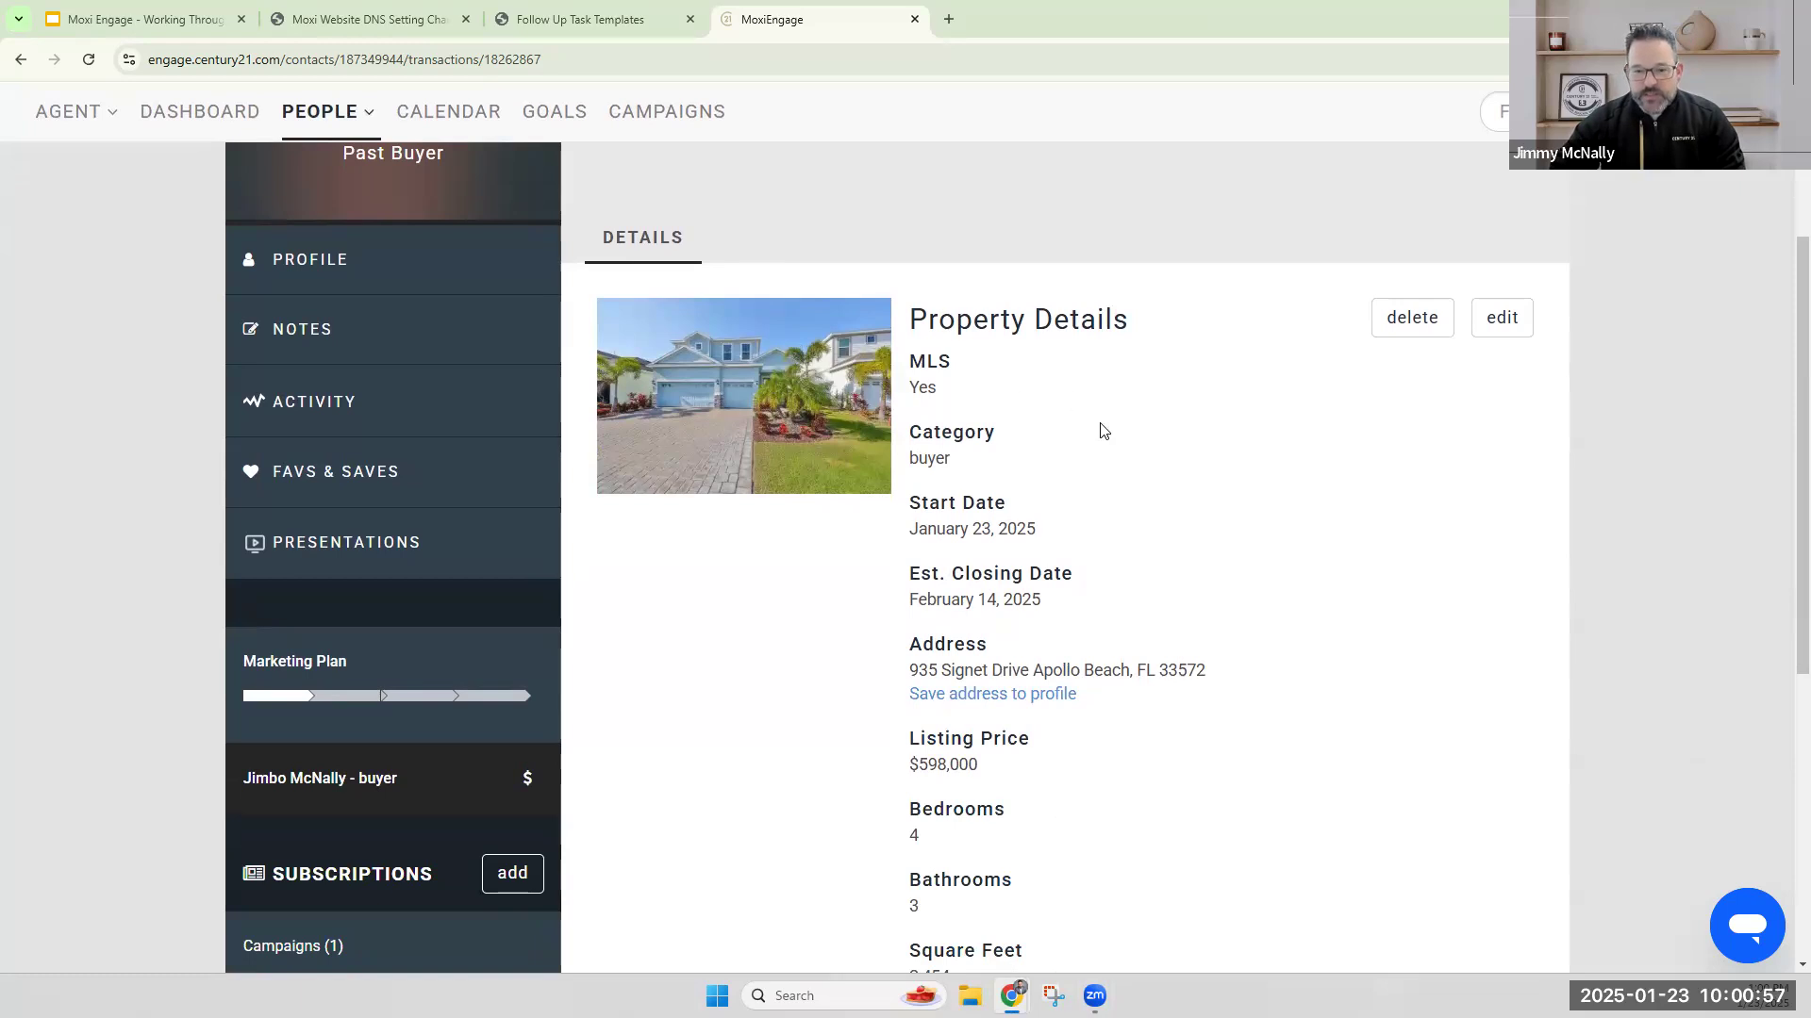
scroll(1151, 386, "down", 1)
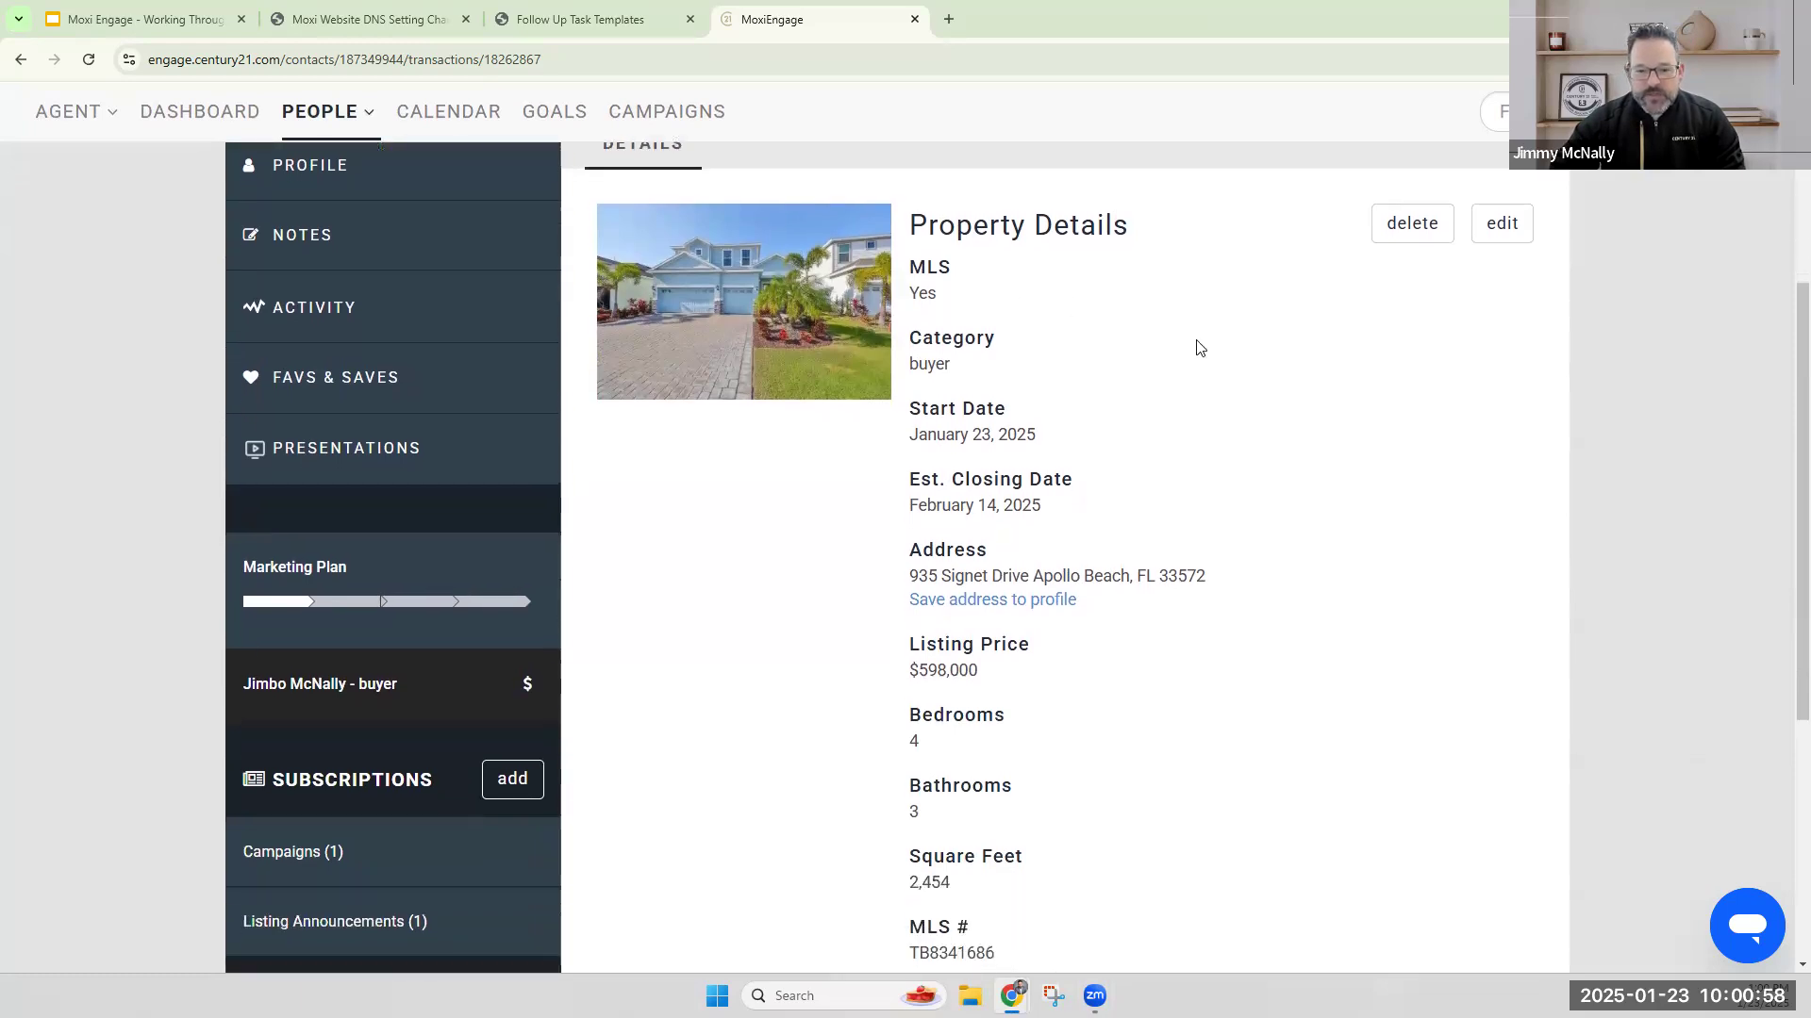
left_click(1405, 231)
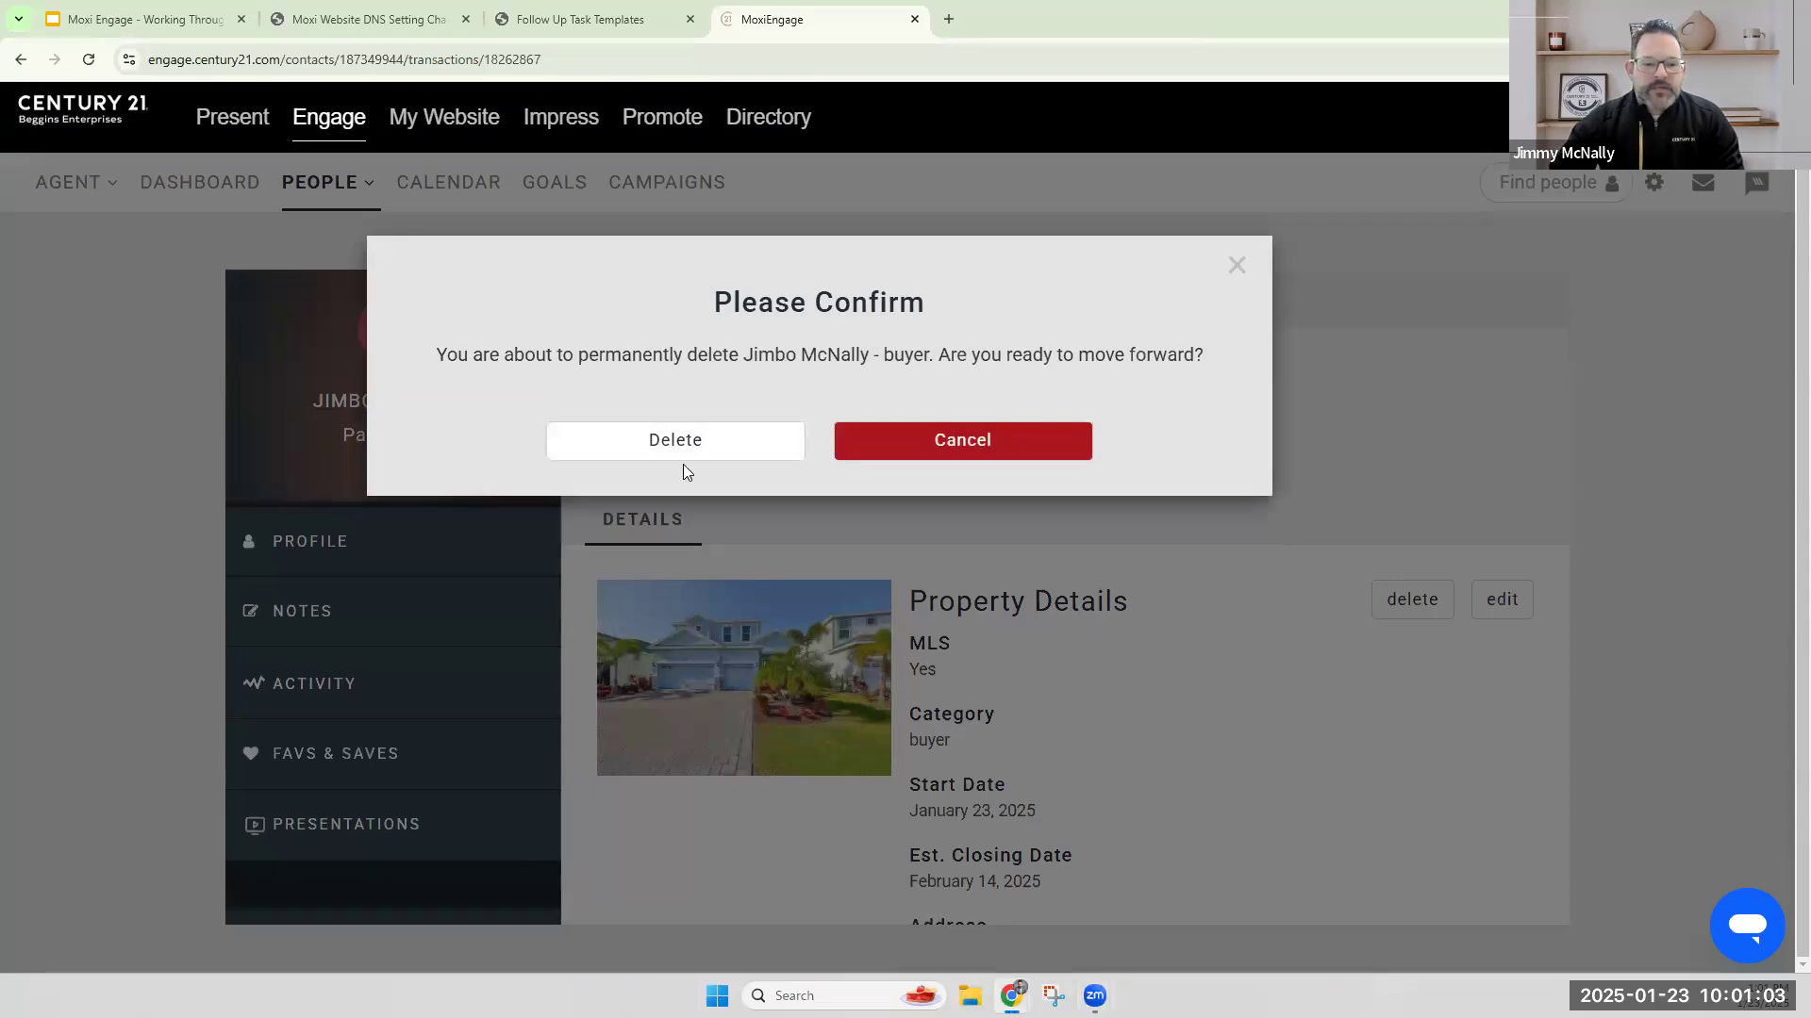
left_click(659, 449)
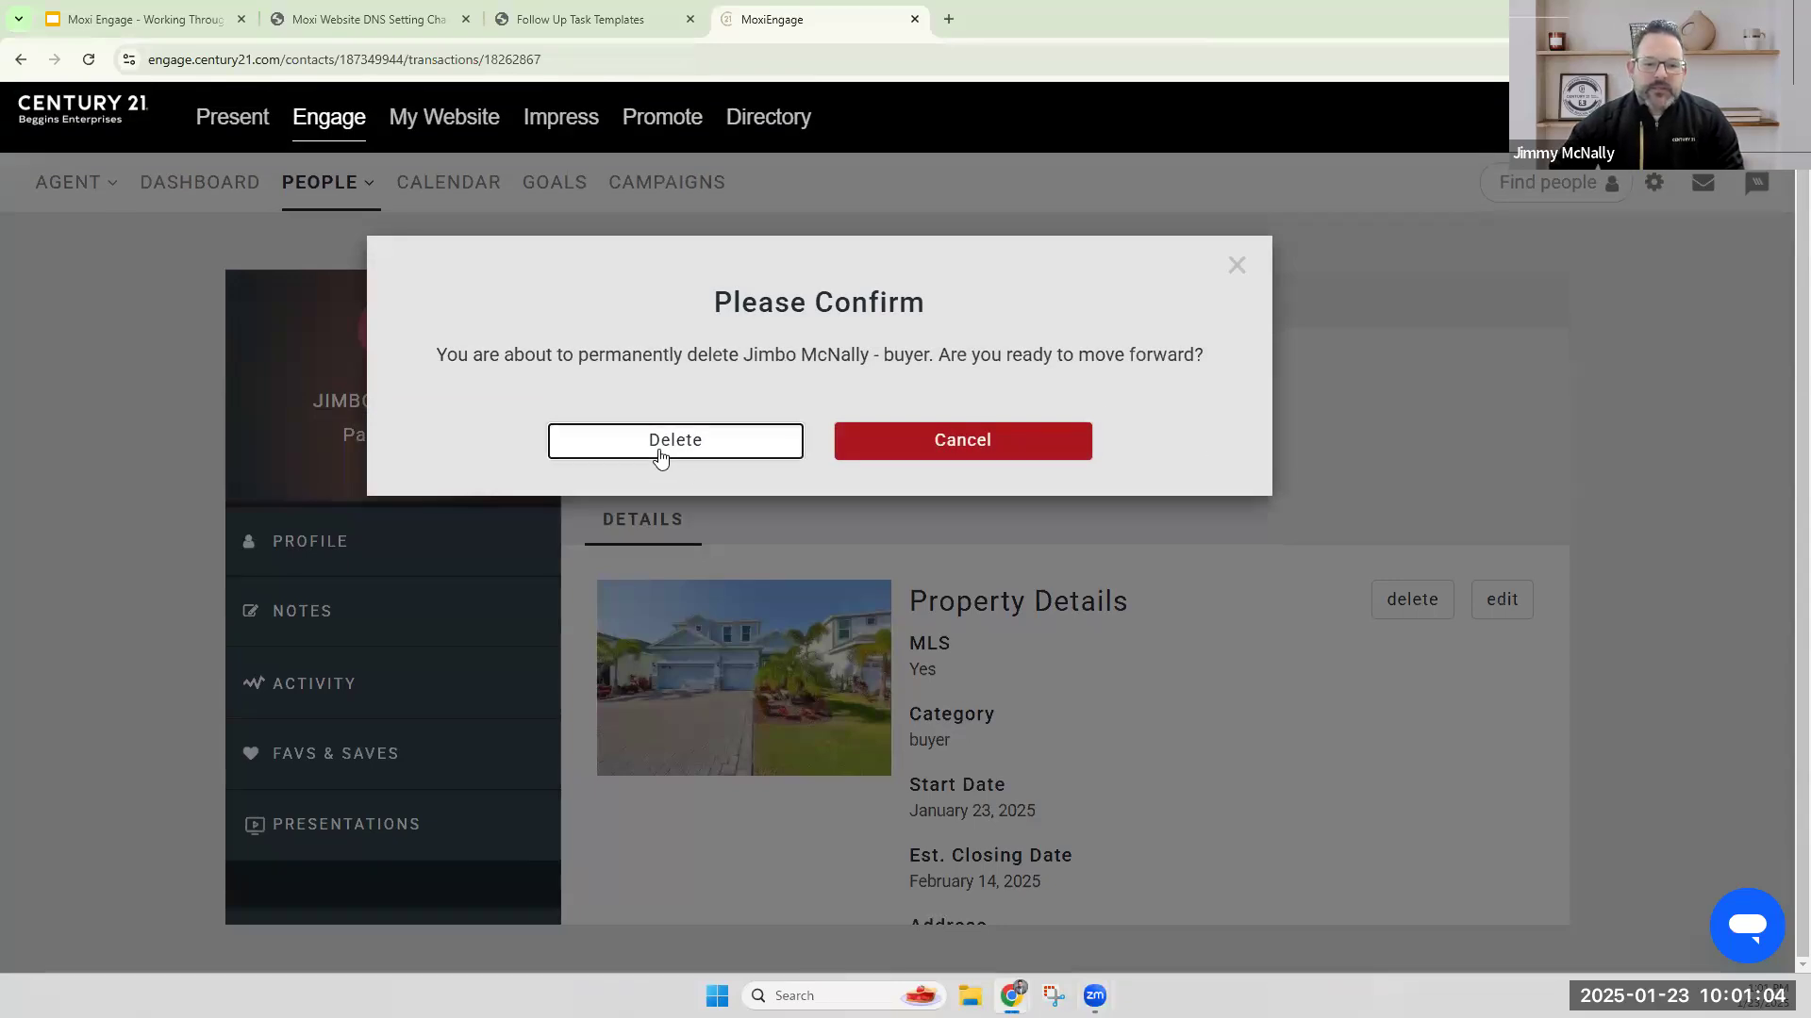
left_click(946, 436)
Open the past buyer's profile and look through its contact, relationship and category details.
scroll(418, 478, "down", 1)
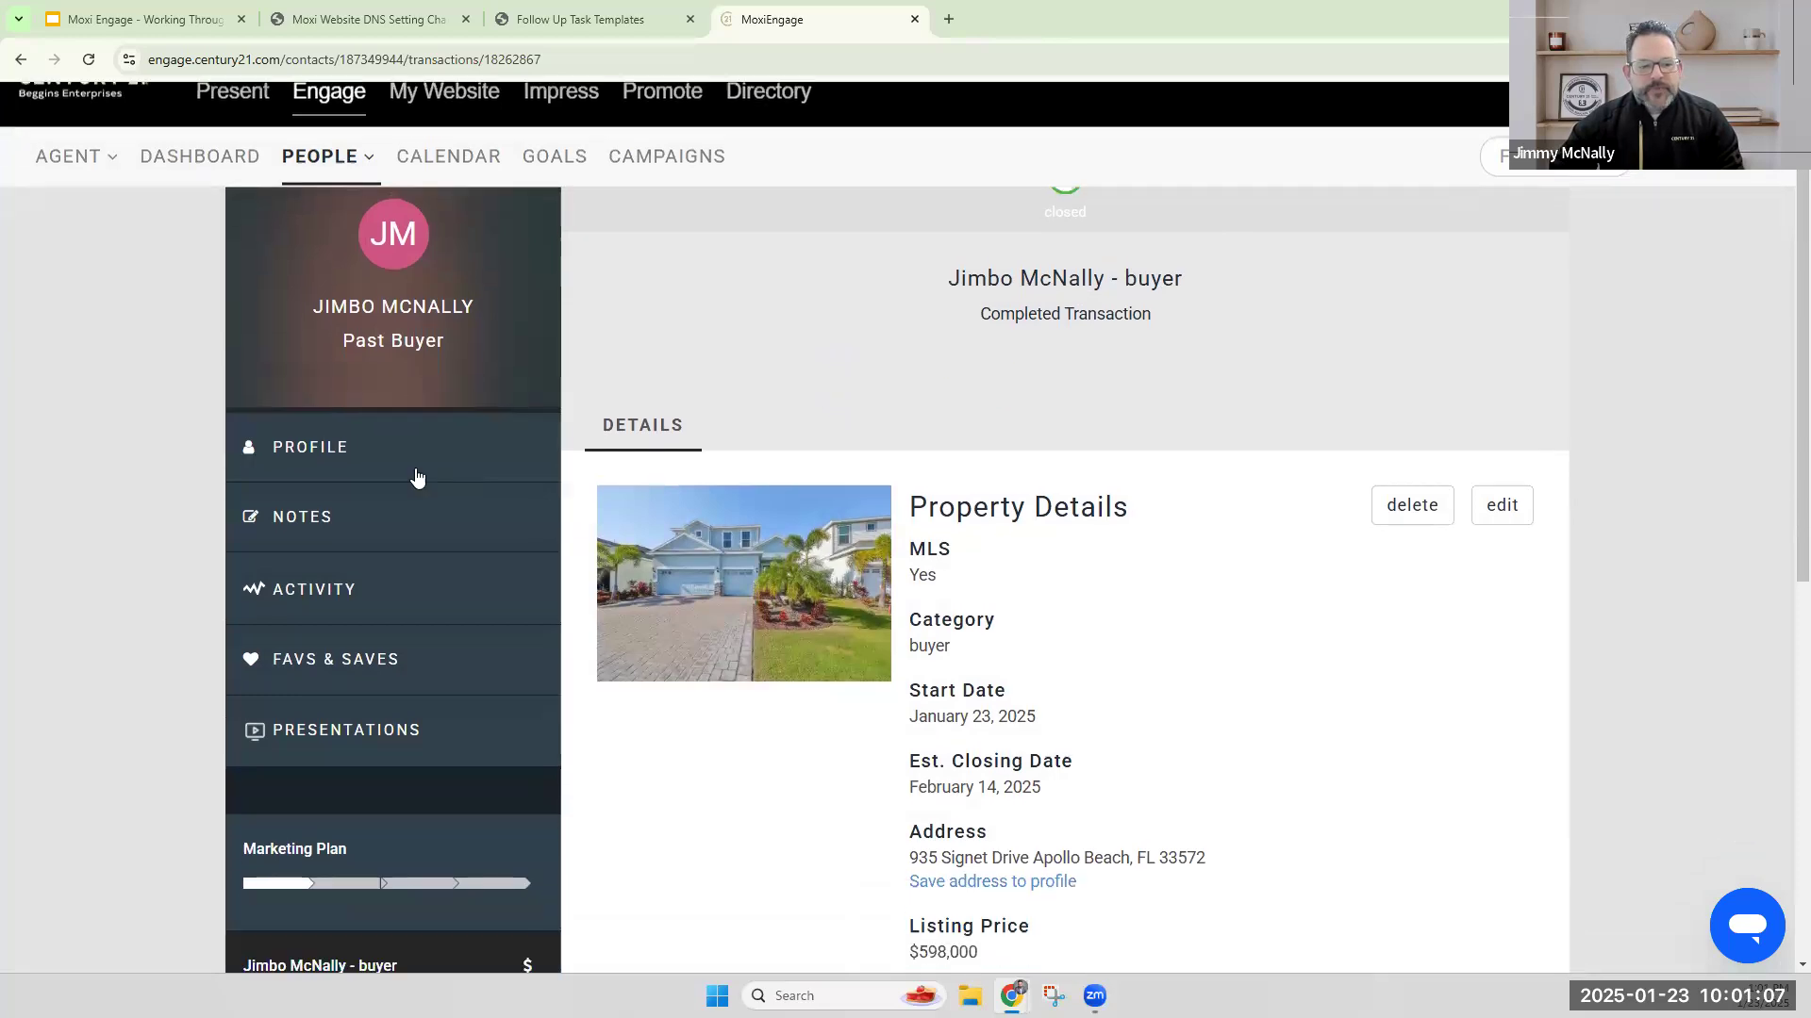
left_click(354, 449)
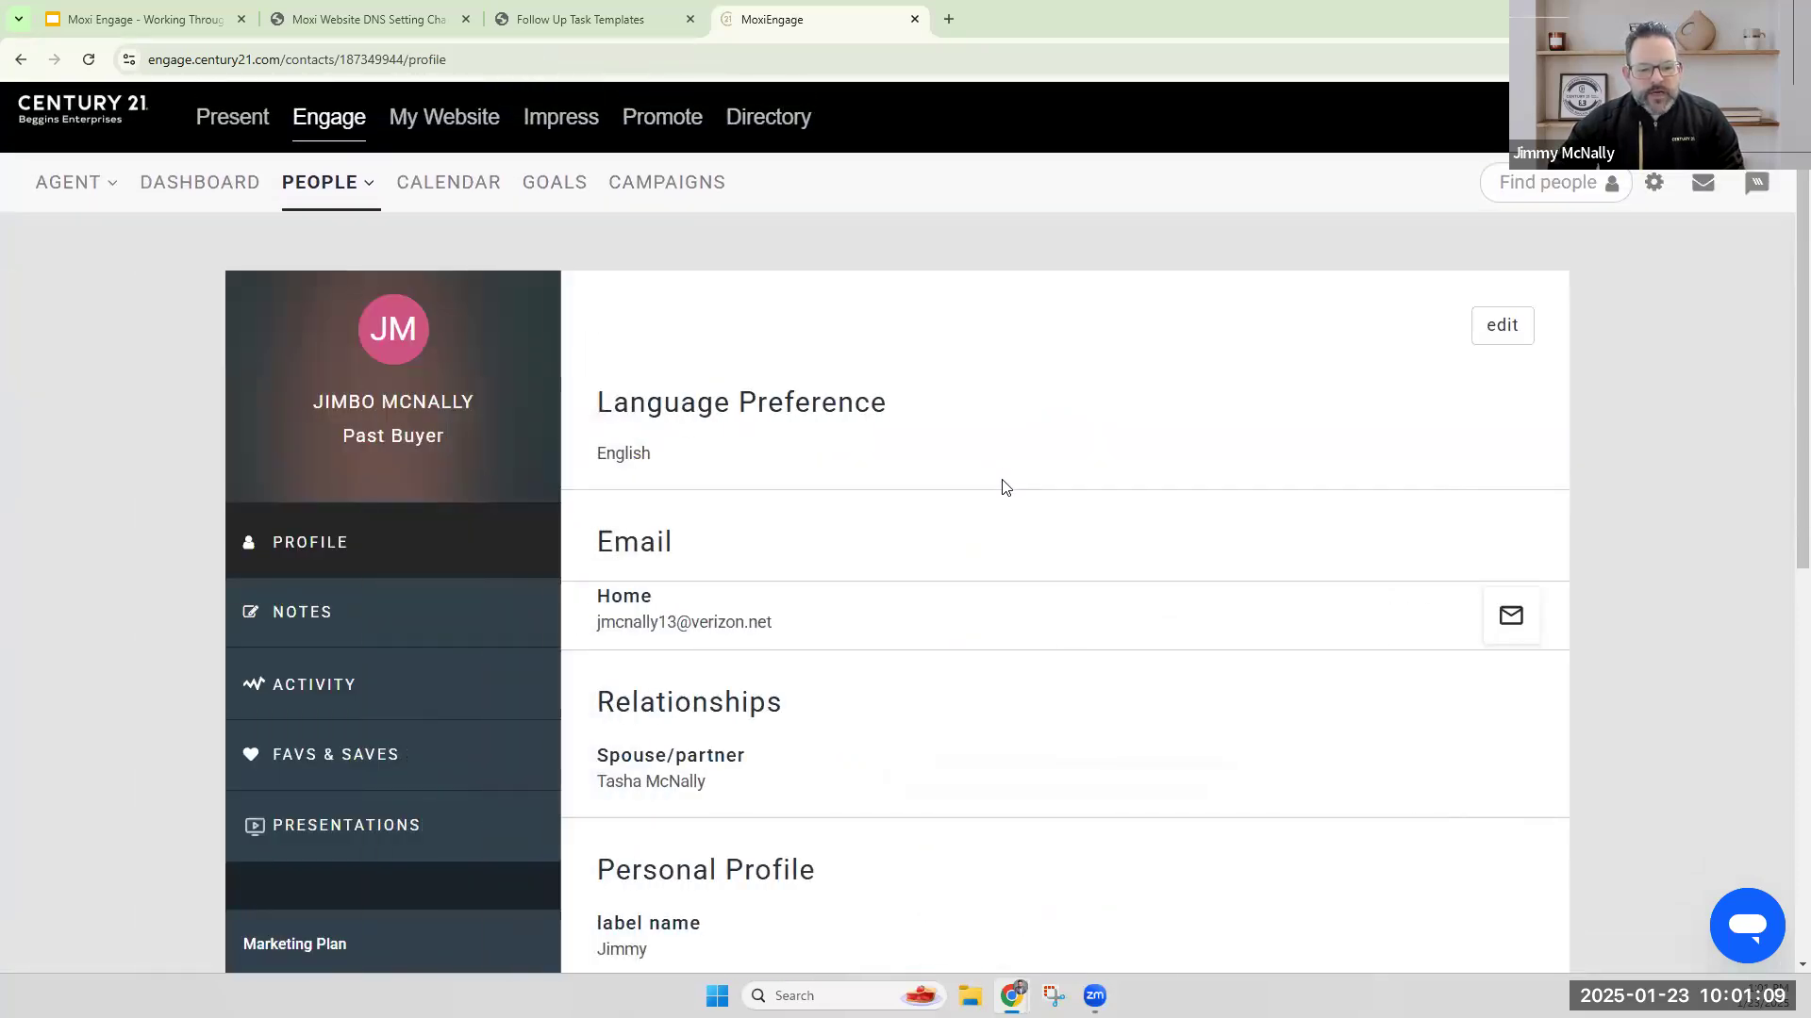
scroll(1003, 487, "down", 6)
scroll(1003, 487, "up", 4)
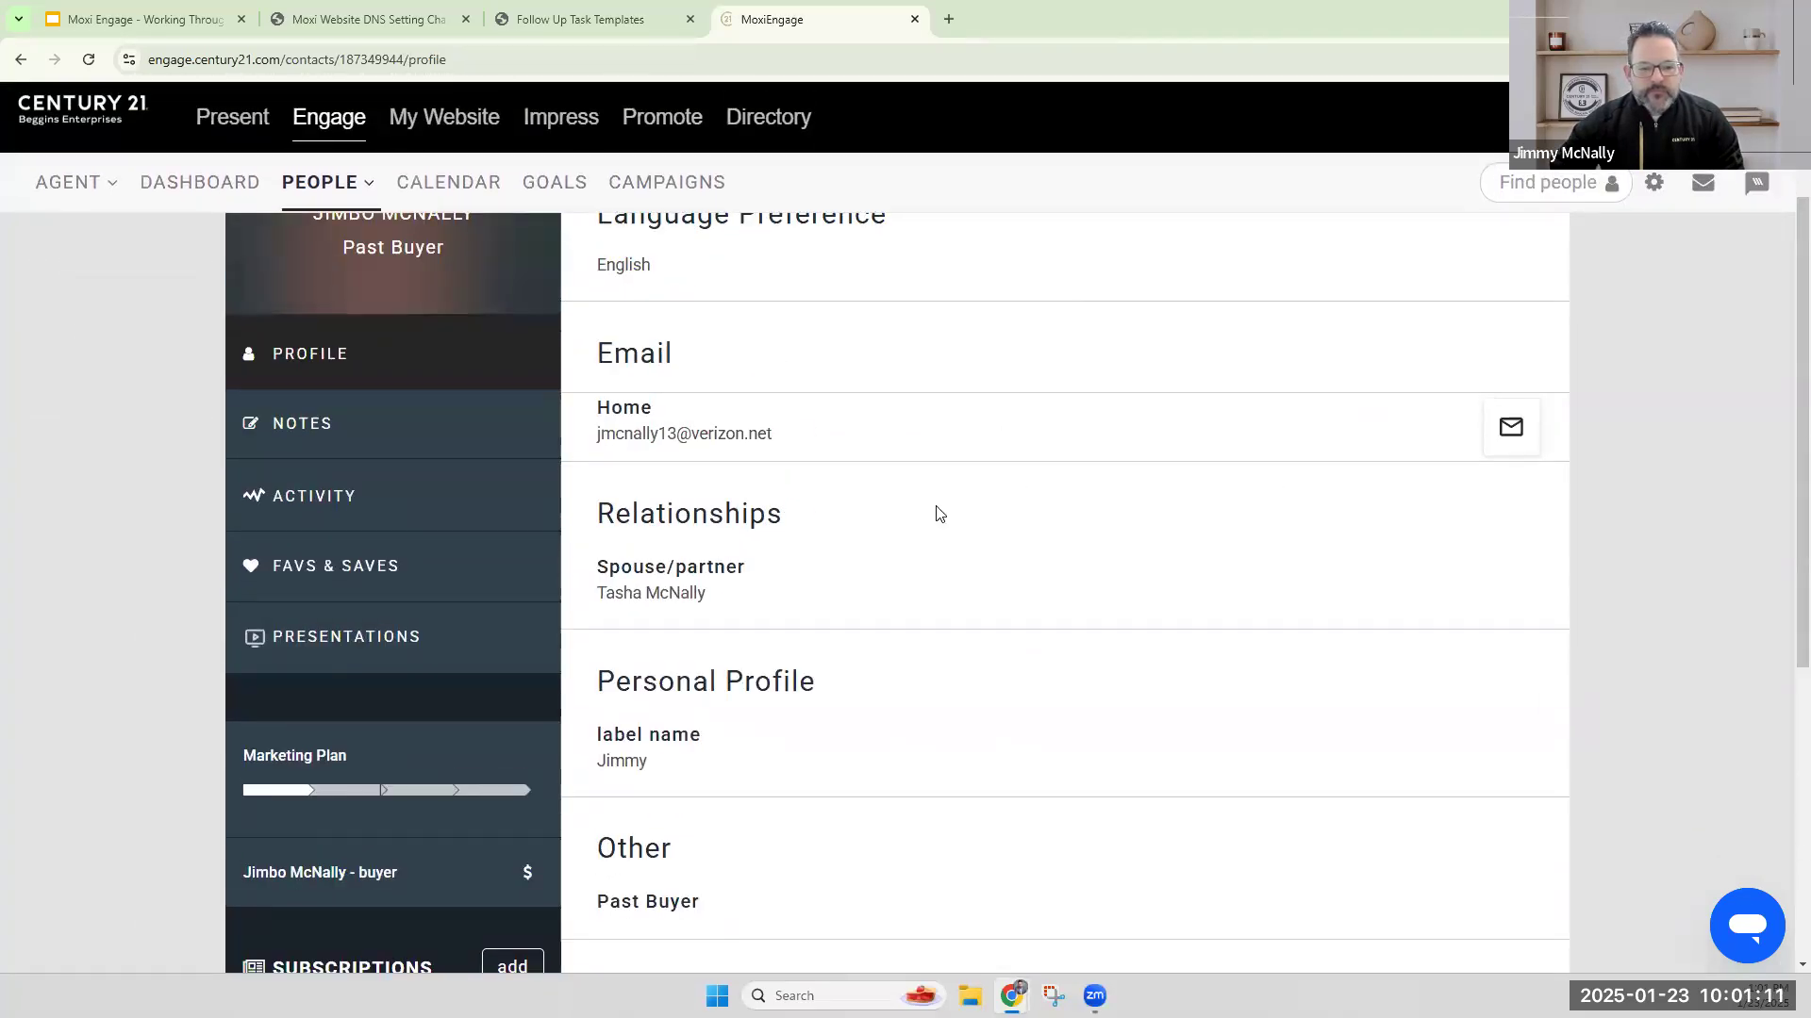
scroll(409, 538, "up", 1)
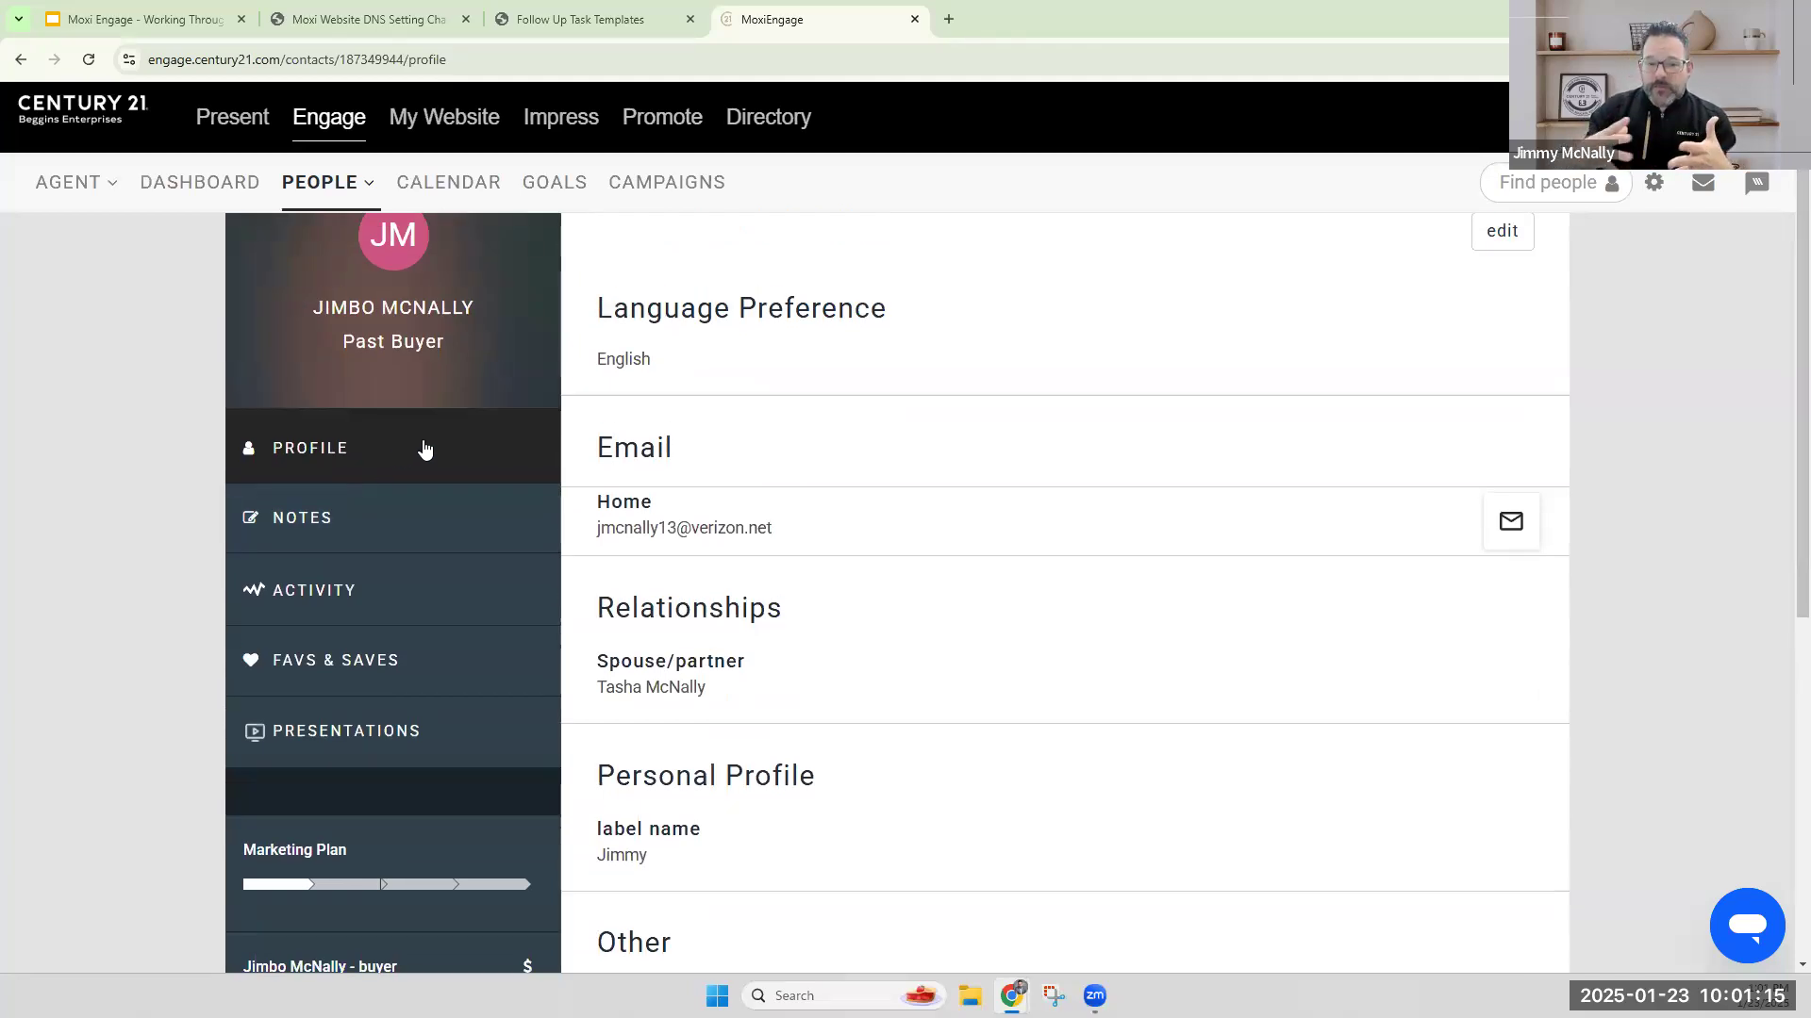
Add a House-iversary date of 01/23/2025 to the contact's profile and save the edits.
left_click(1485, 236)
scroll(1173, 573, "down", 5)
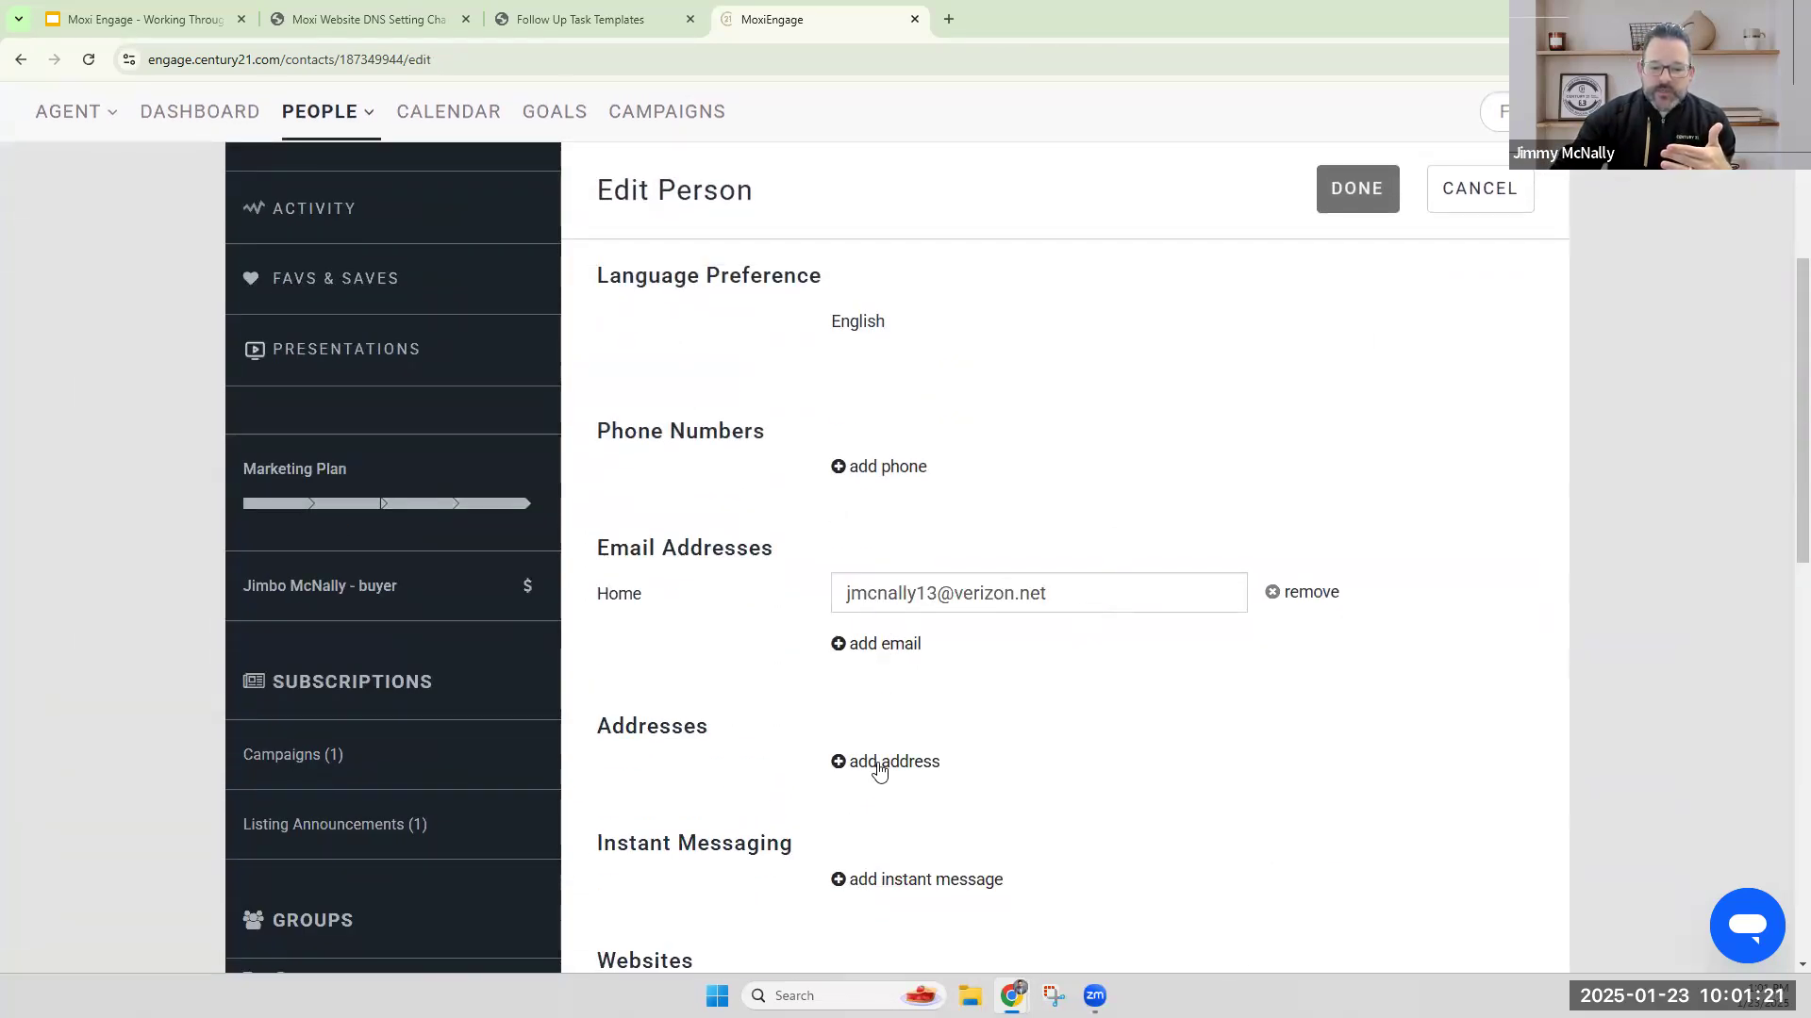
scroll(927, 762, "down", 6)
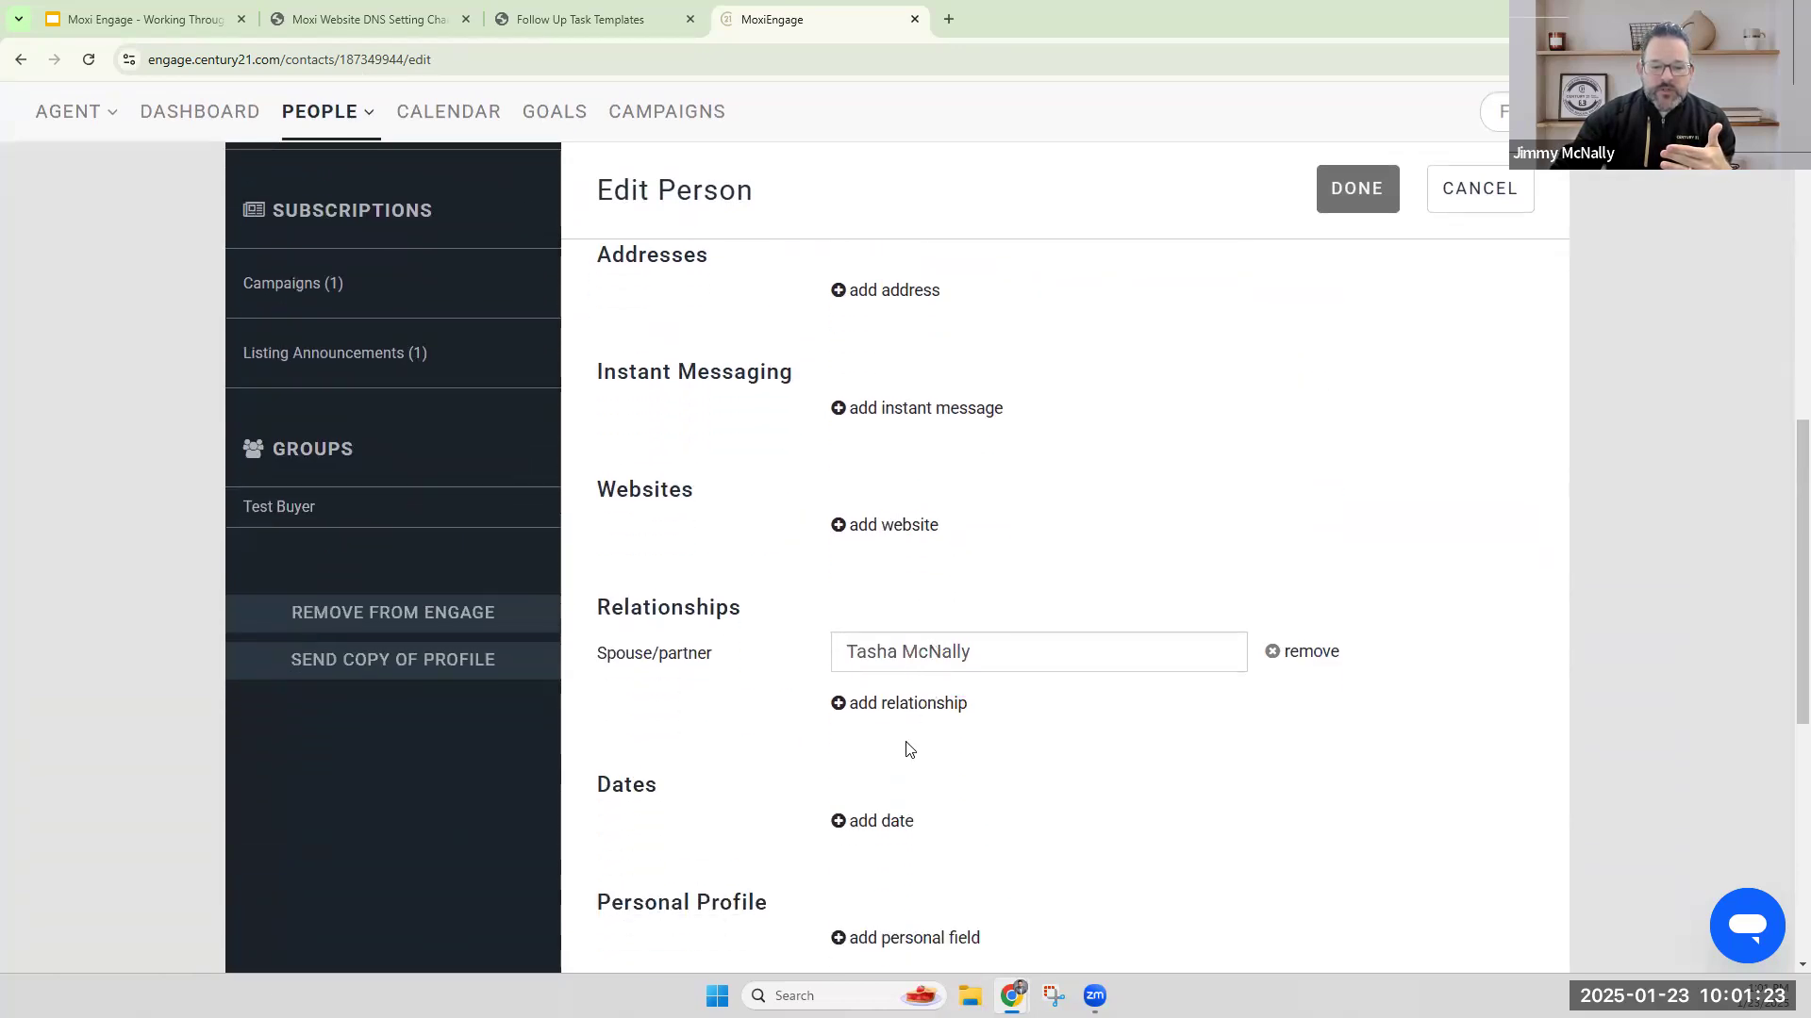
left_click(894, 744)
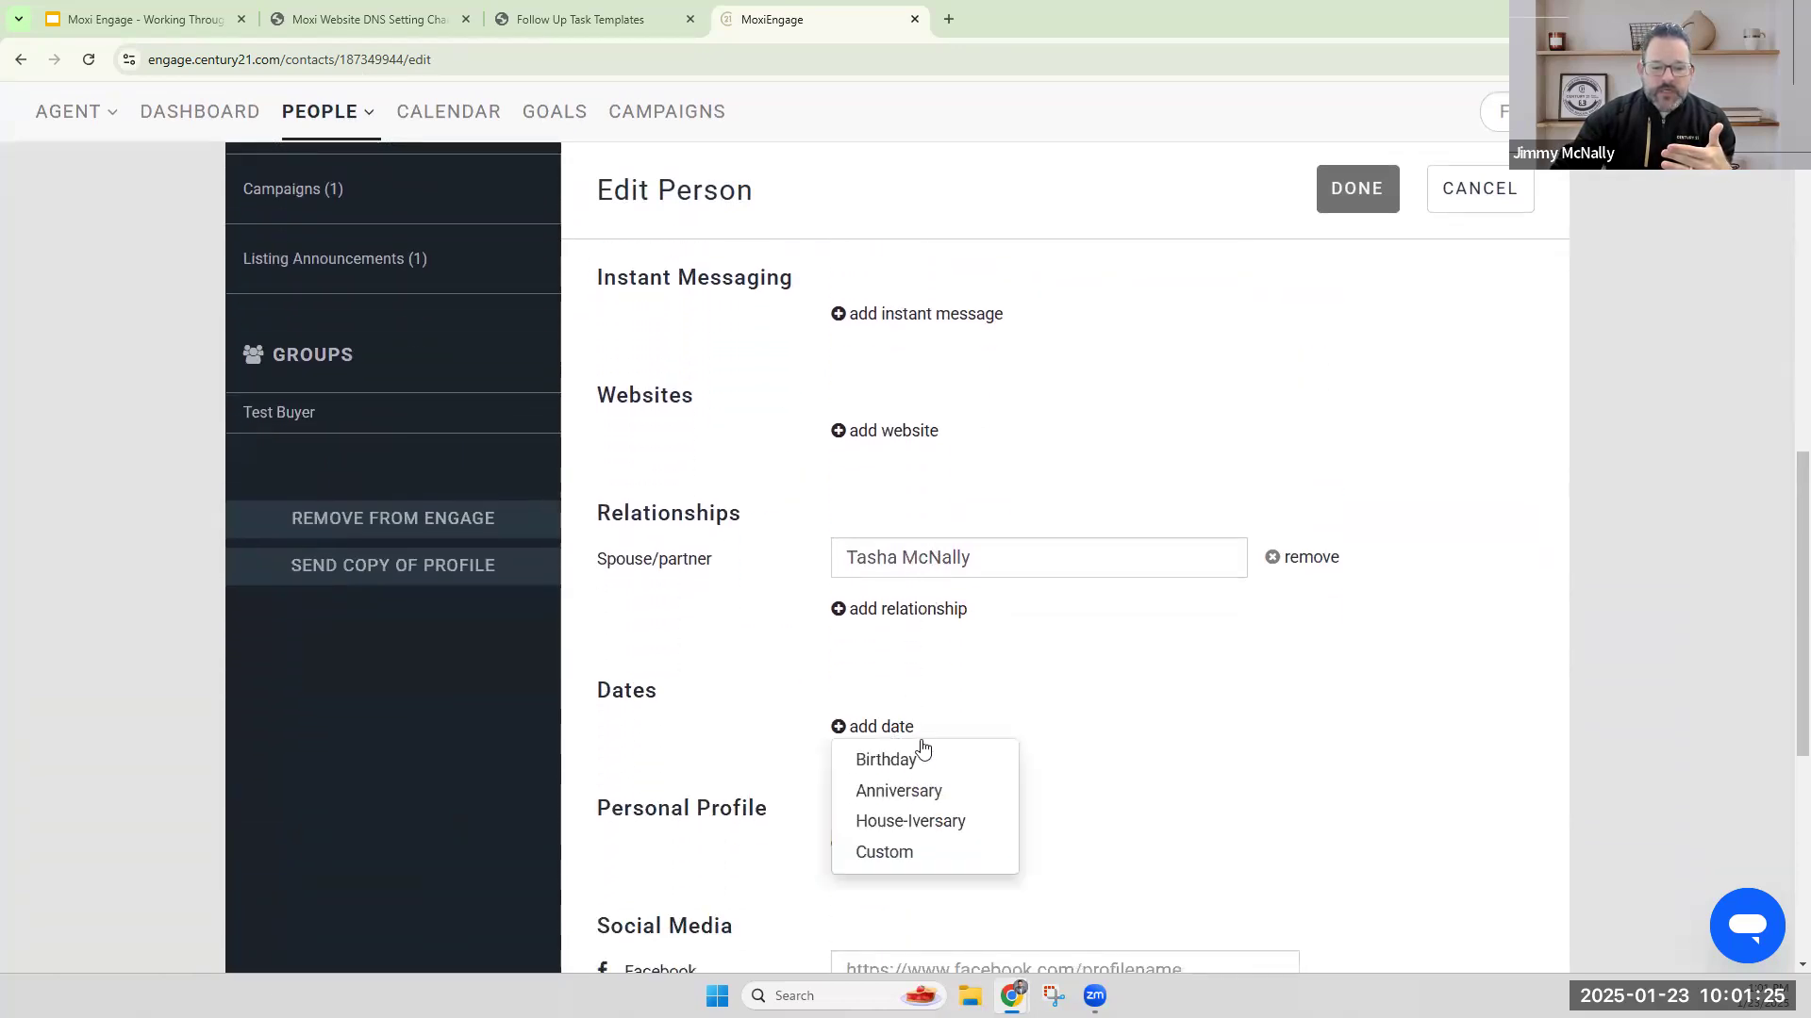
left_click(928, 821)
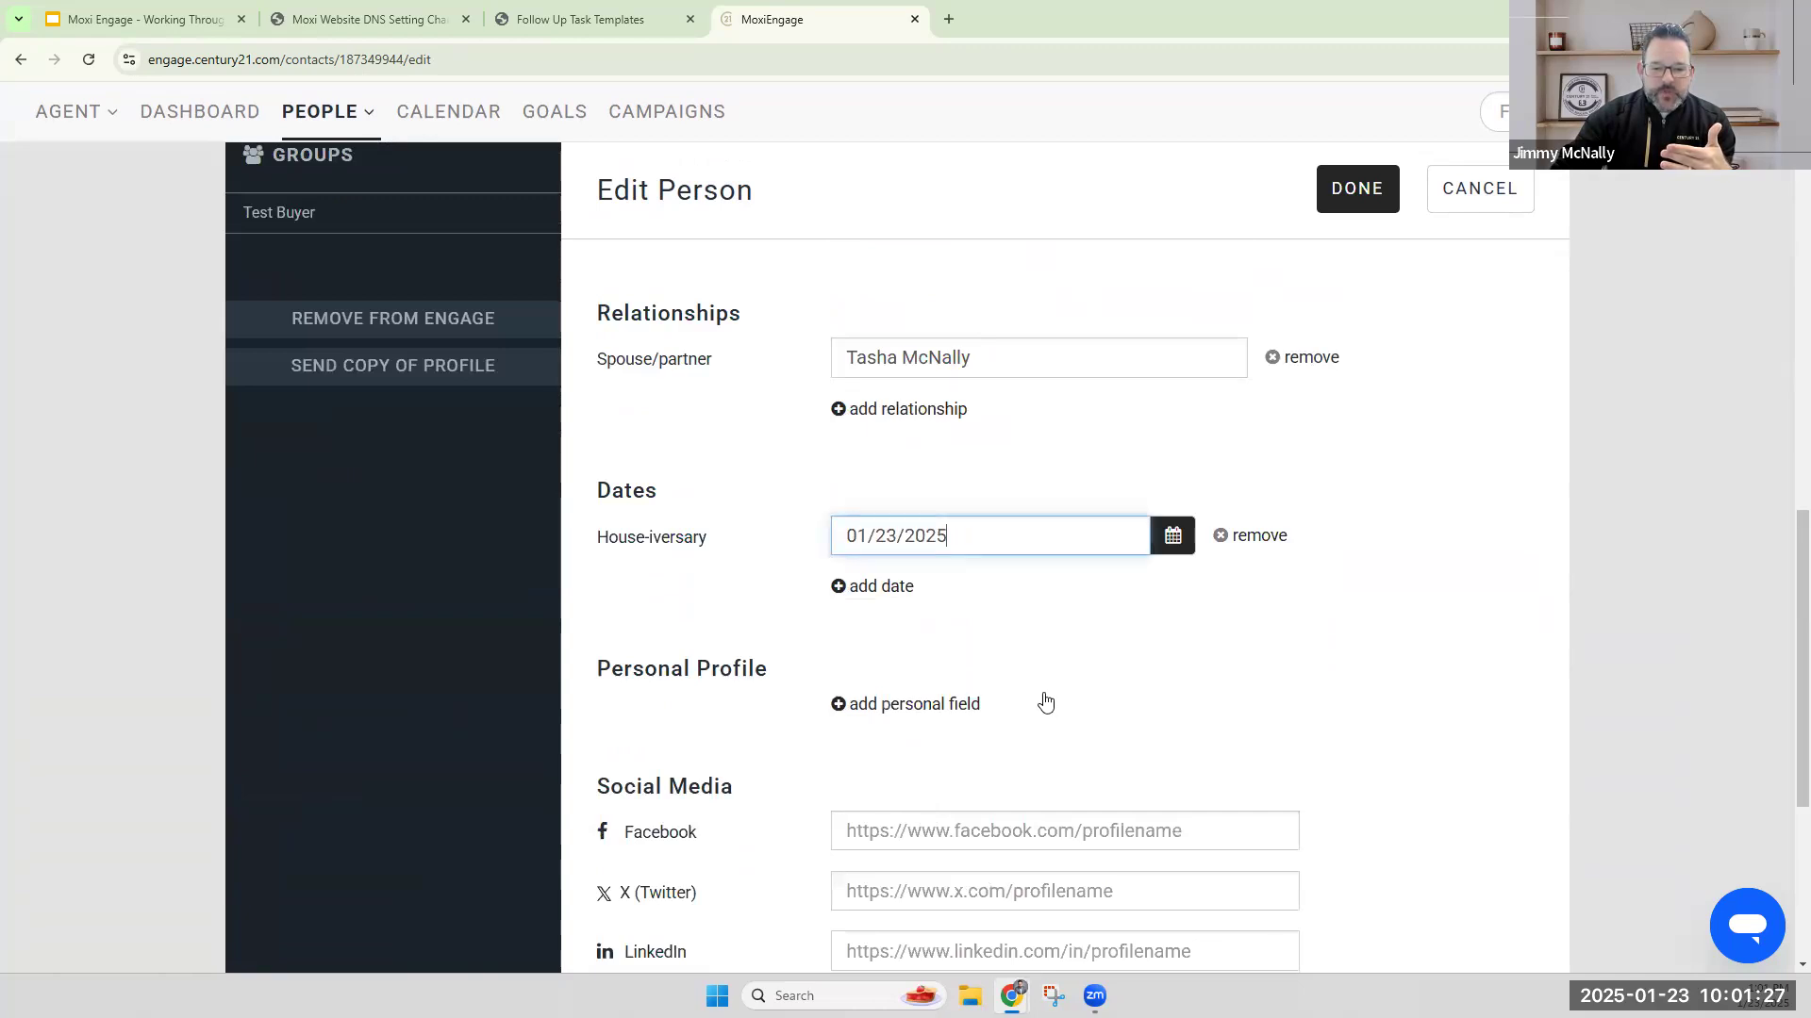
scroll(1069, 707, "up", 7)
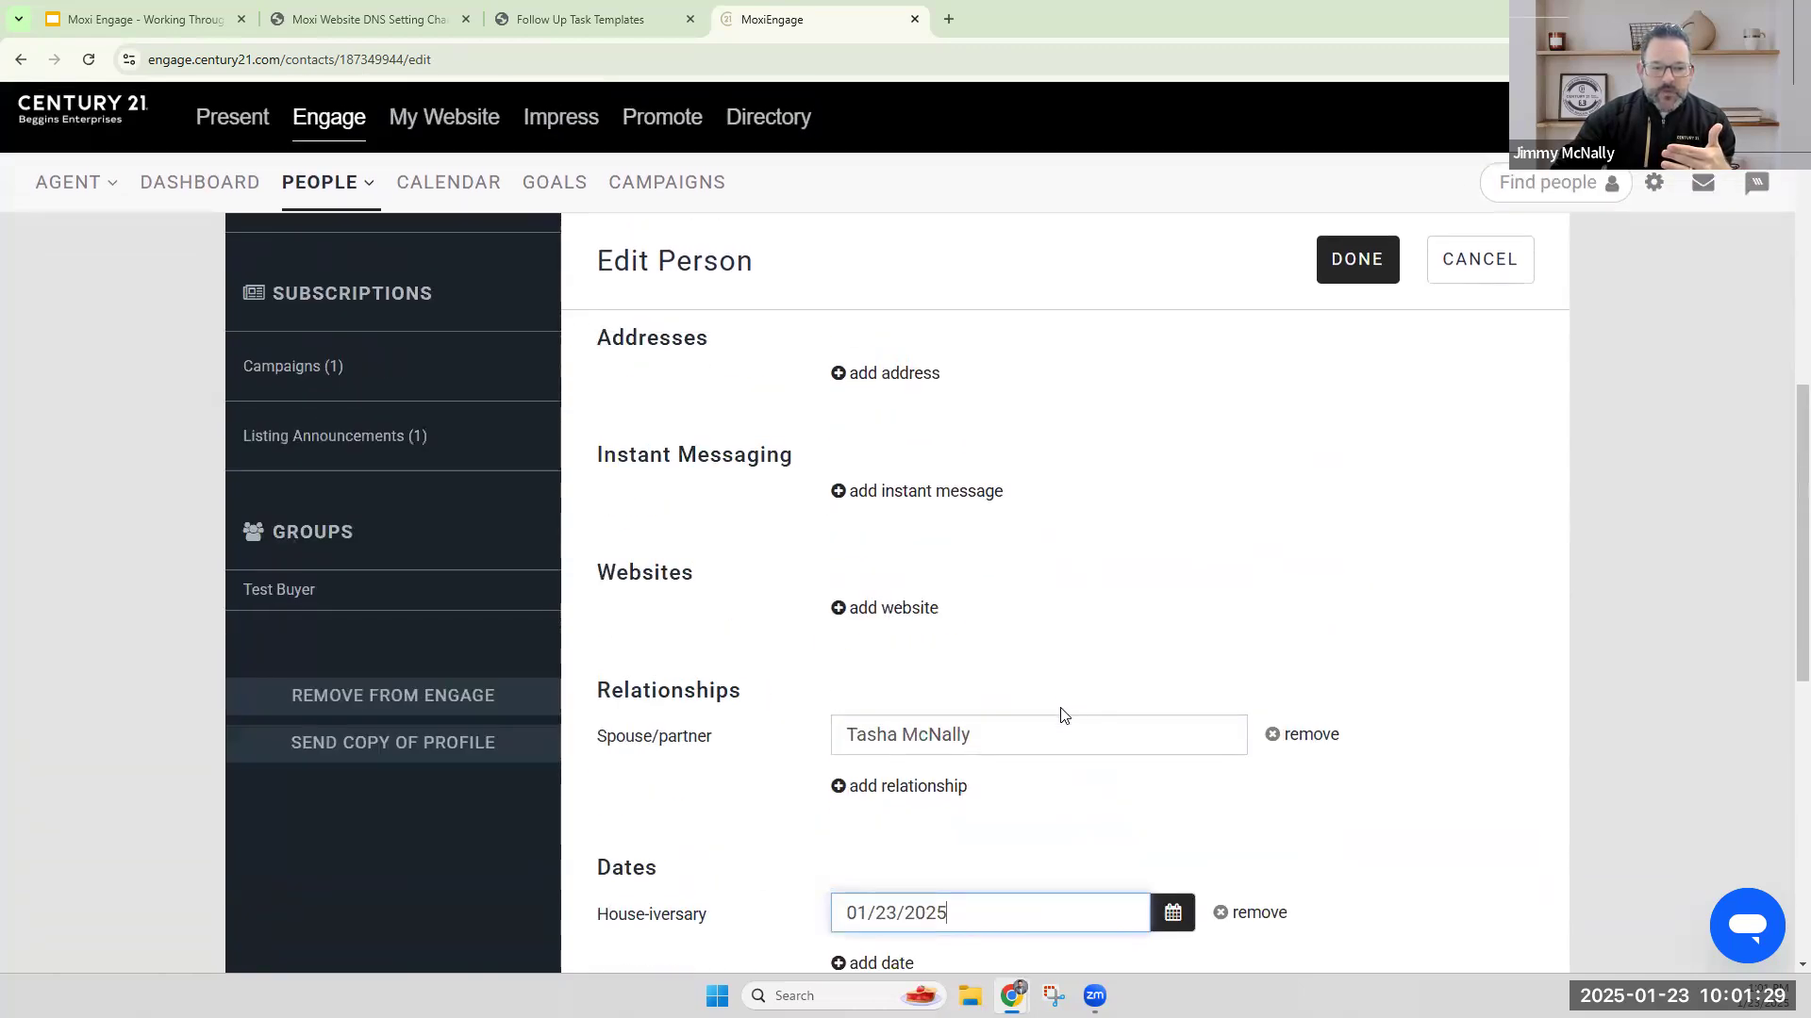
scroll(1106, 724, "up", 2)
left_click(1349, 269)
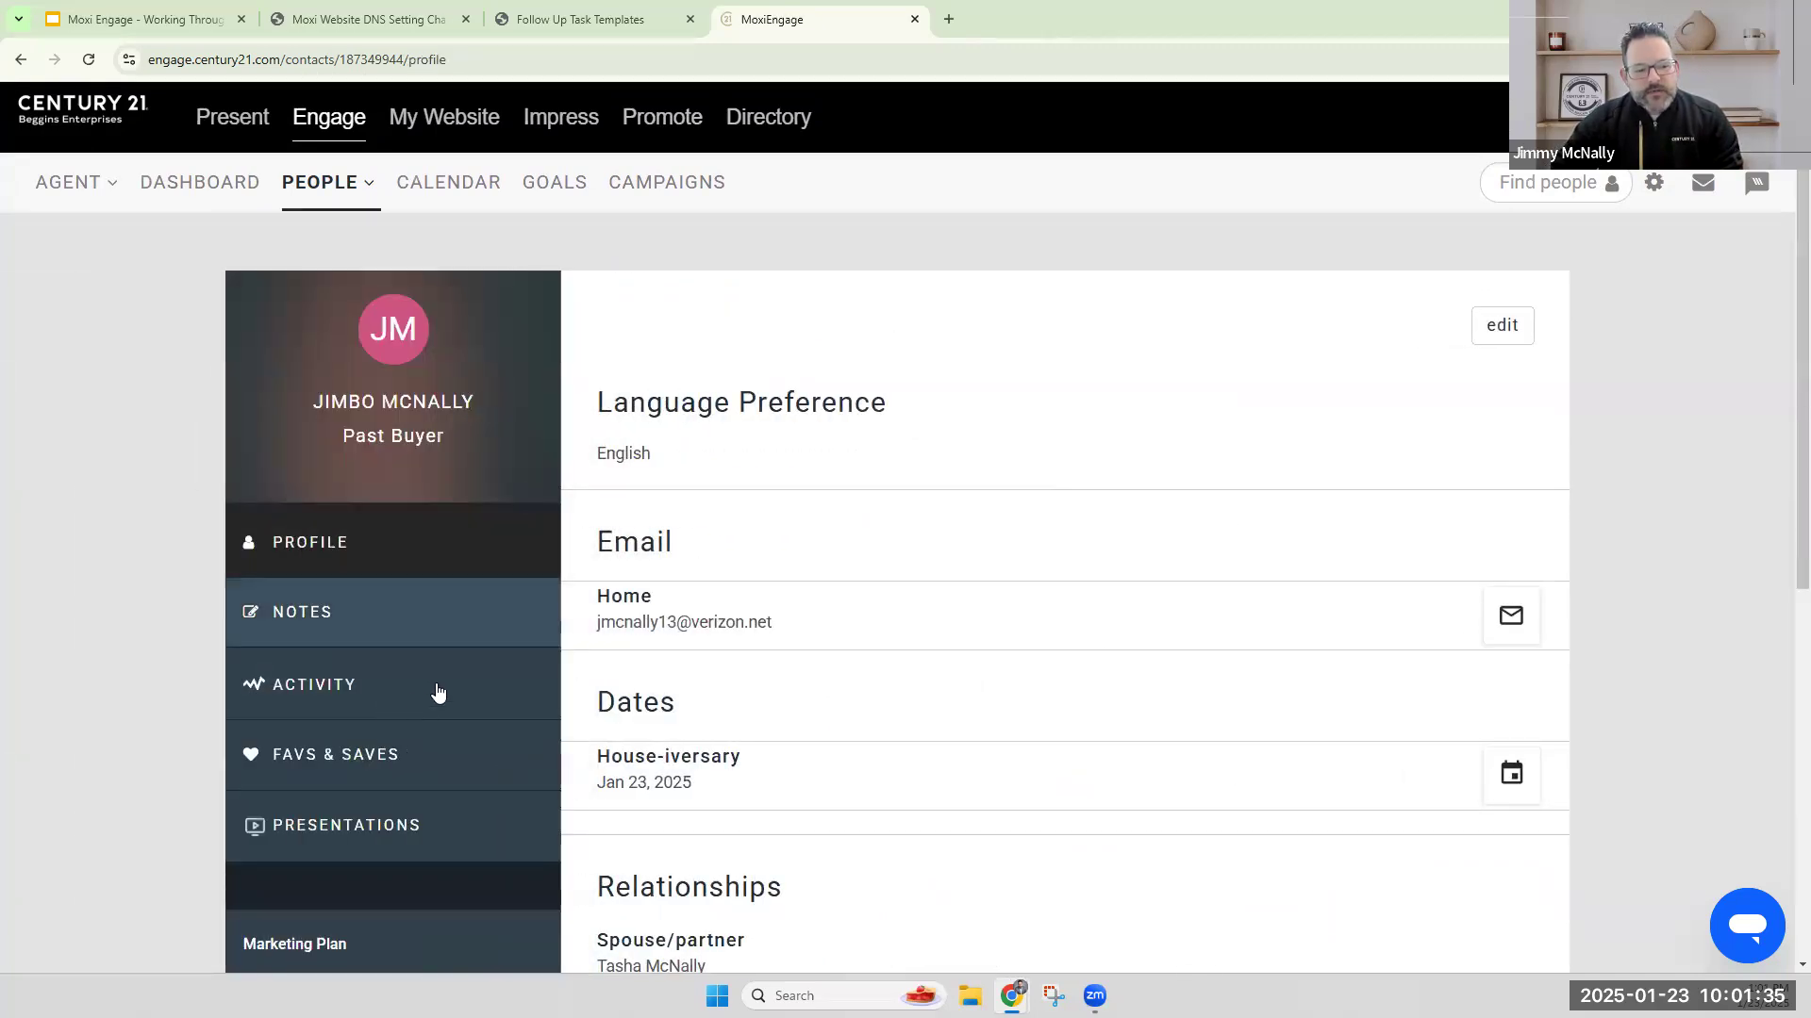
scroll(437, 695, "down", 2)
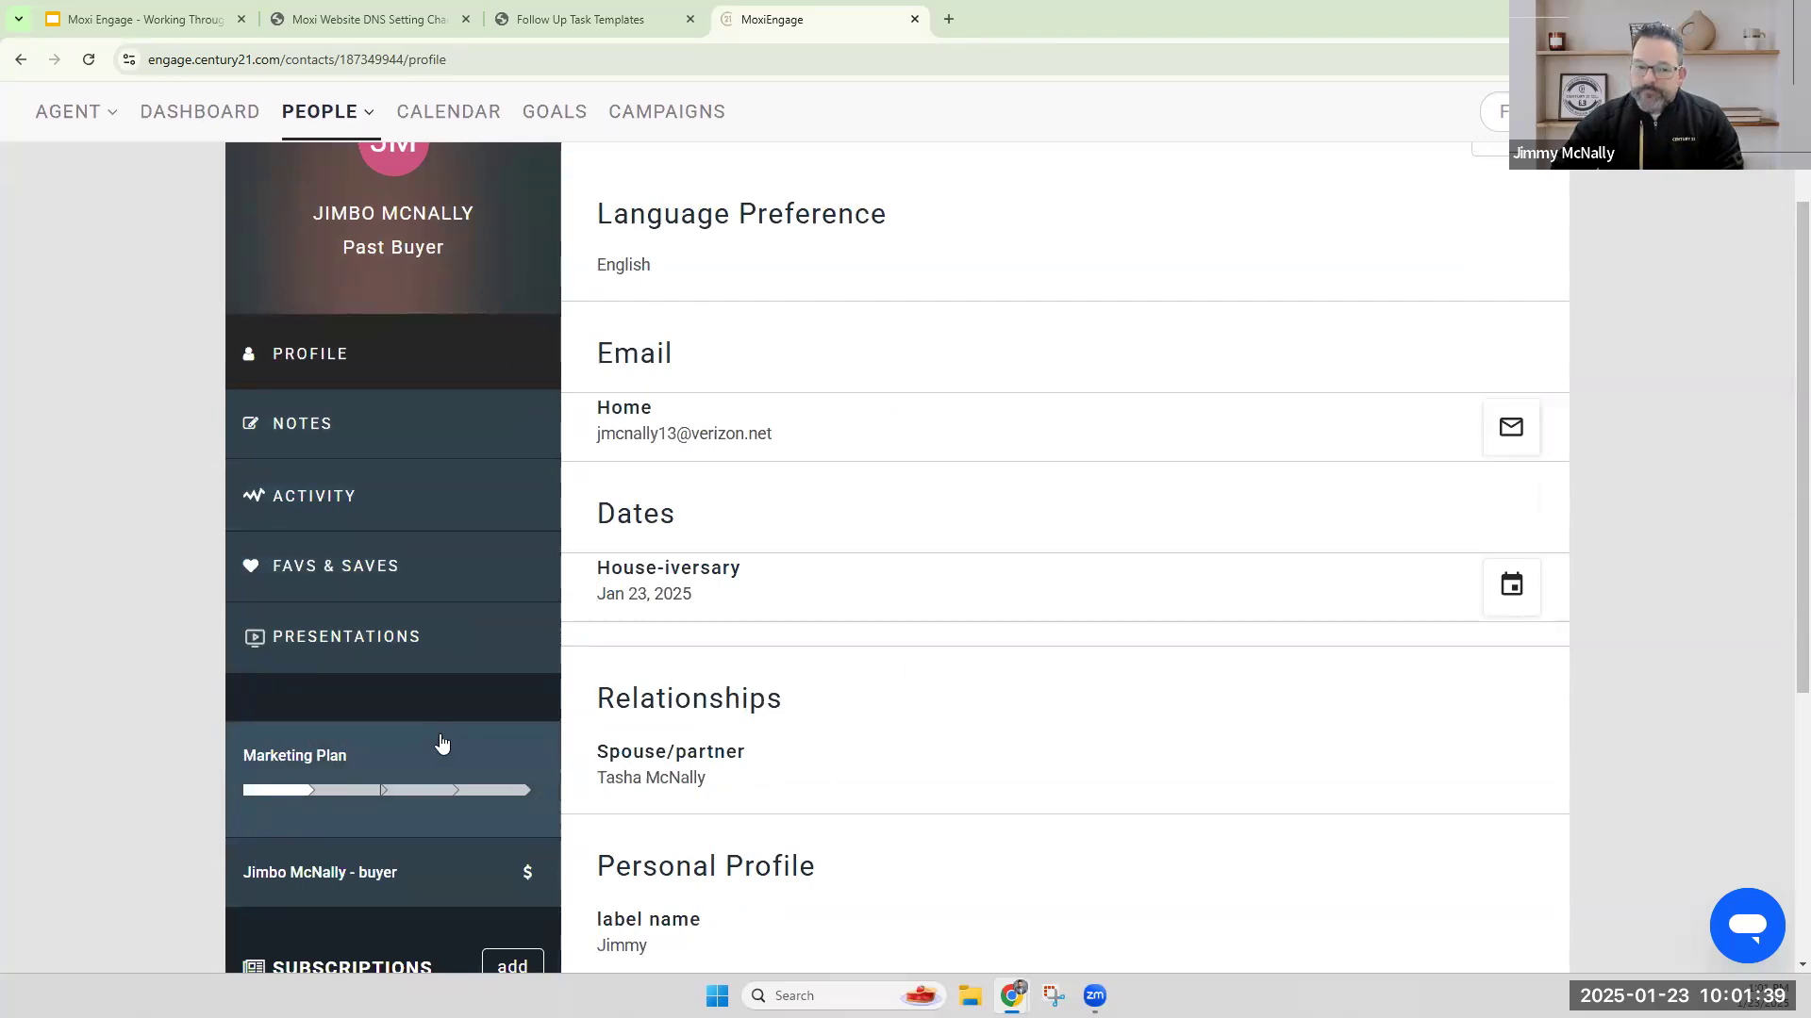
scroll(789, 675, "up", 2)
scroll(789, 676, "up", 1)
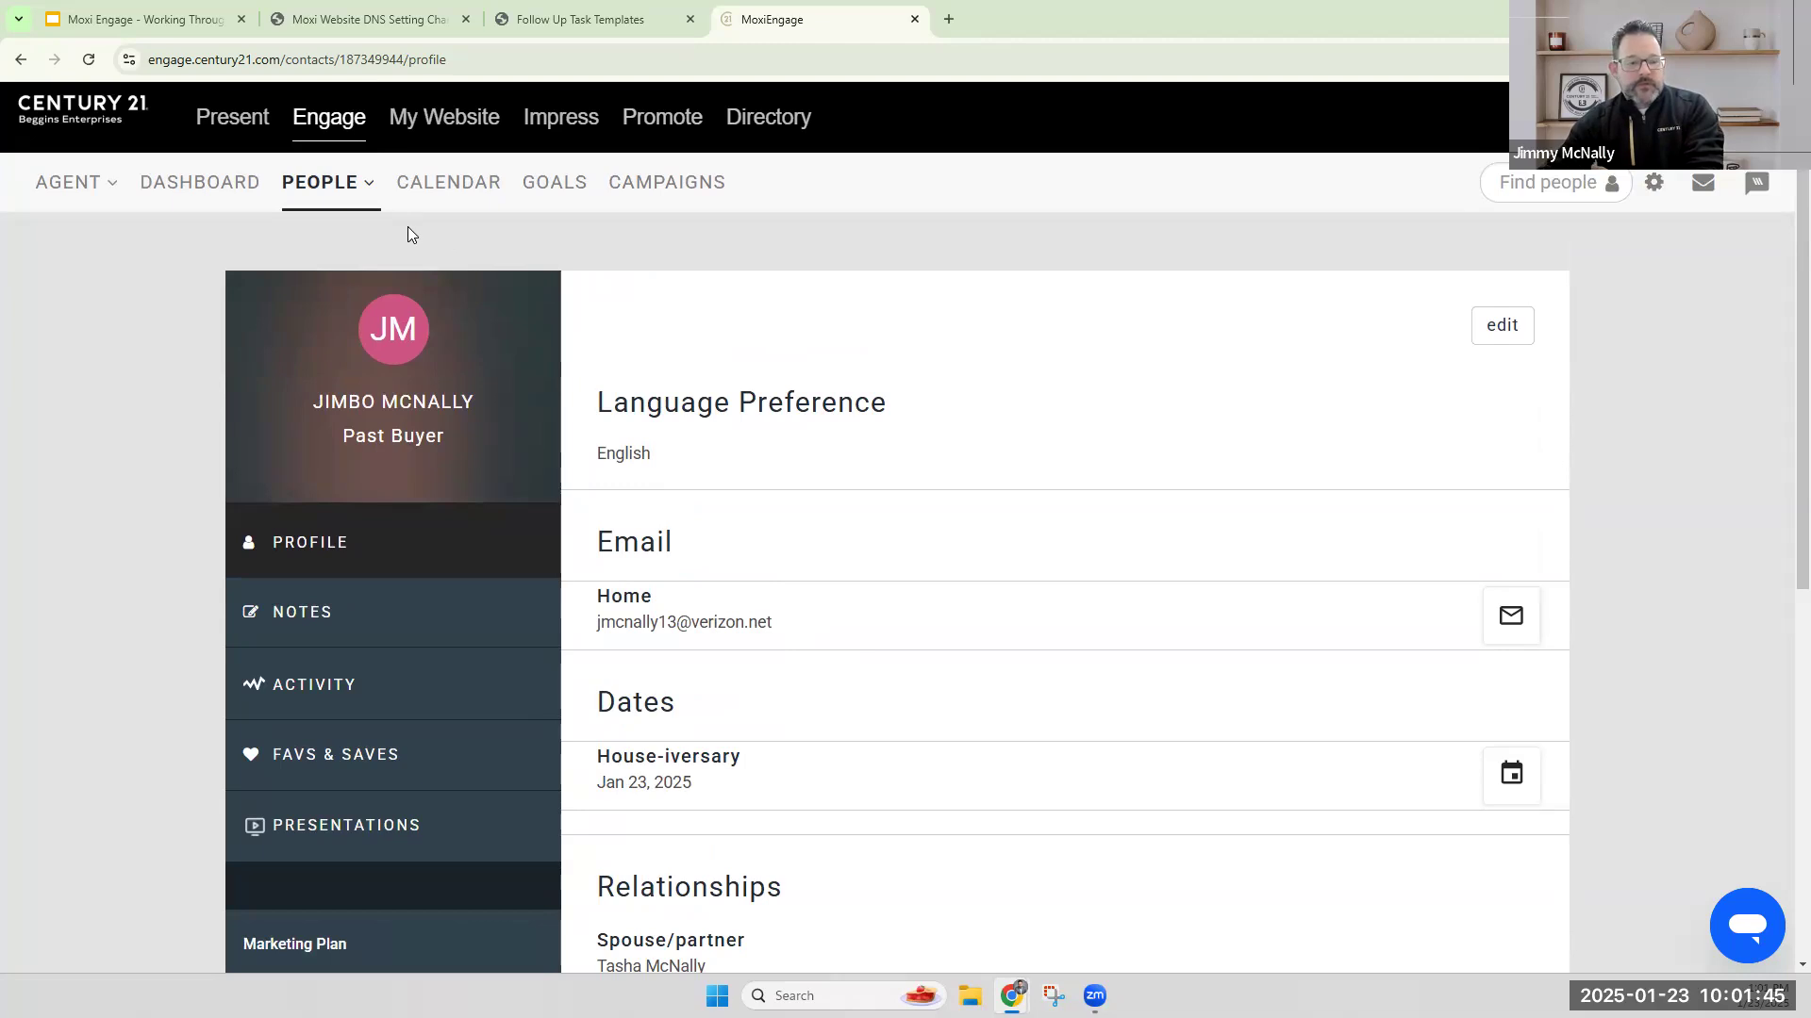
left_click(325, 183)
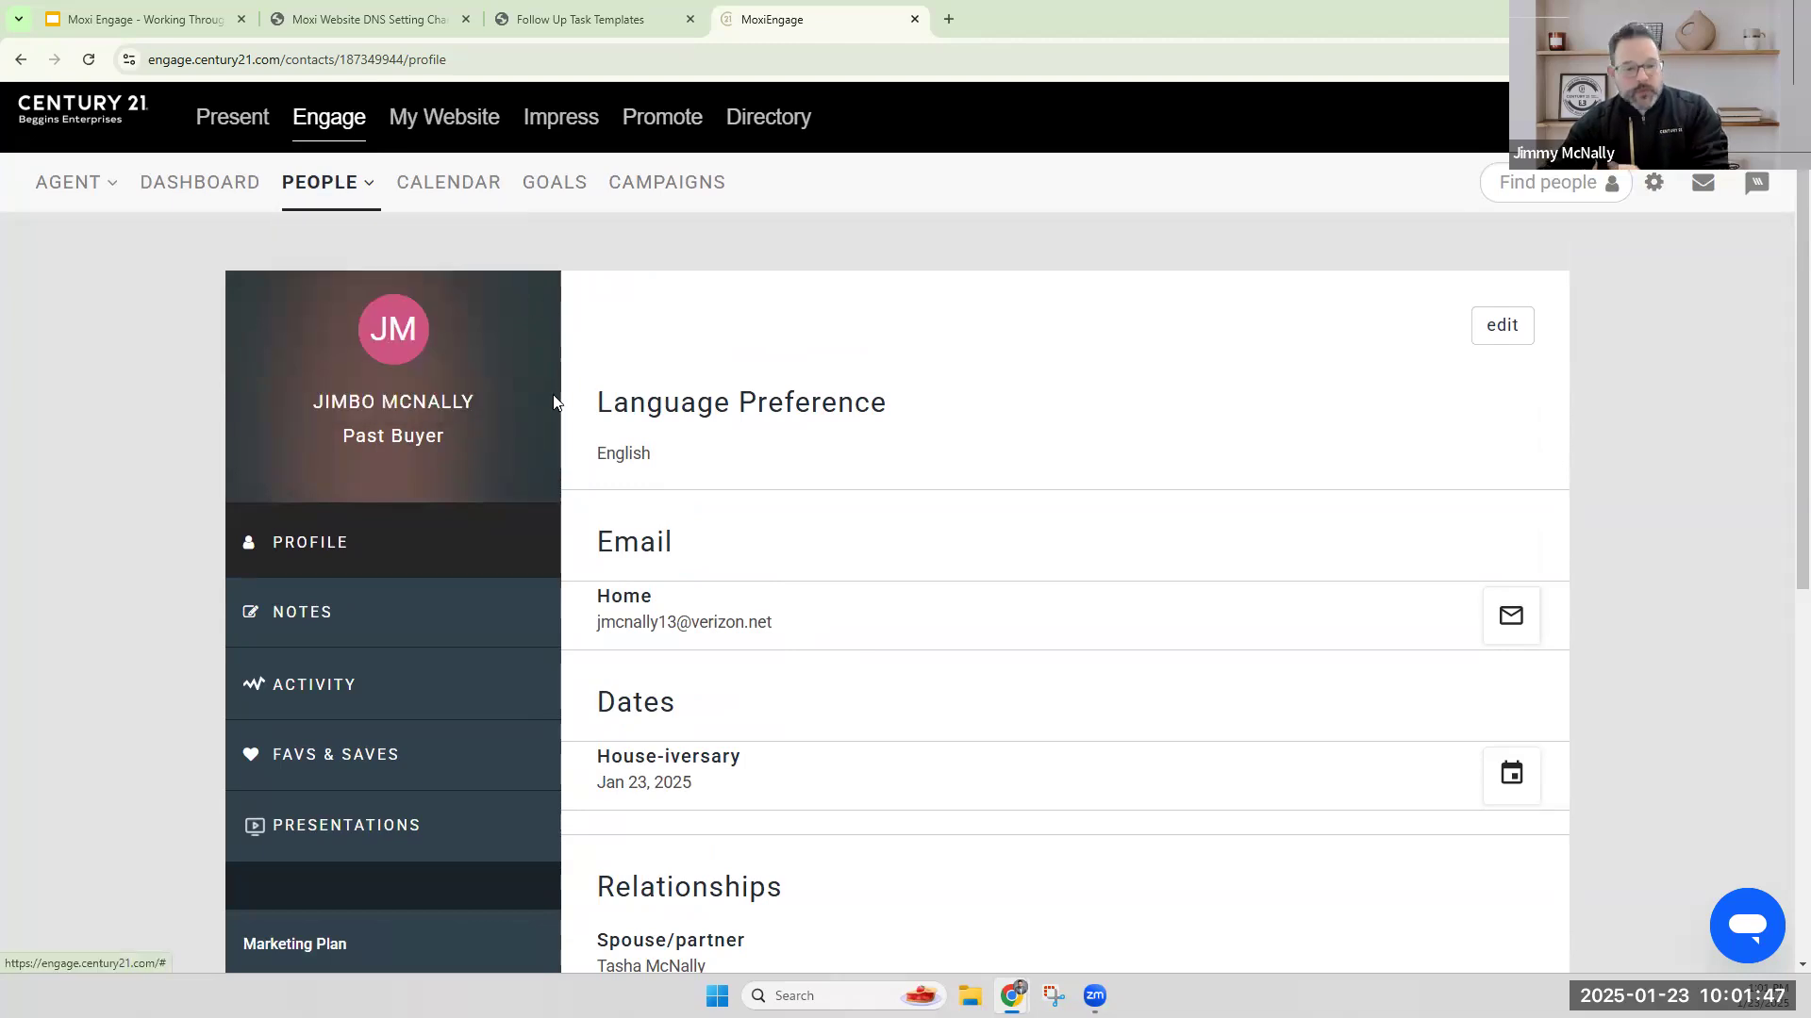
Subscribe the contact to Neighborhood News through the Quick setup with zip code 33572.
scroll(451, 470, "down", 7)
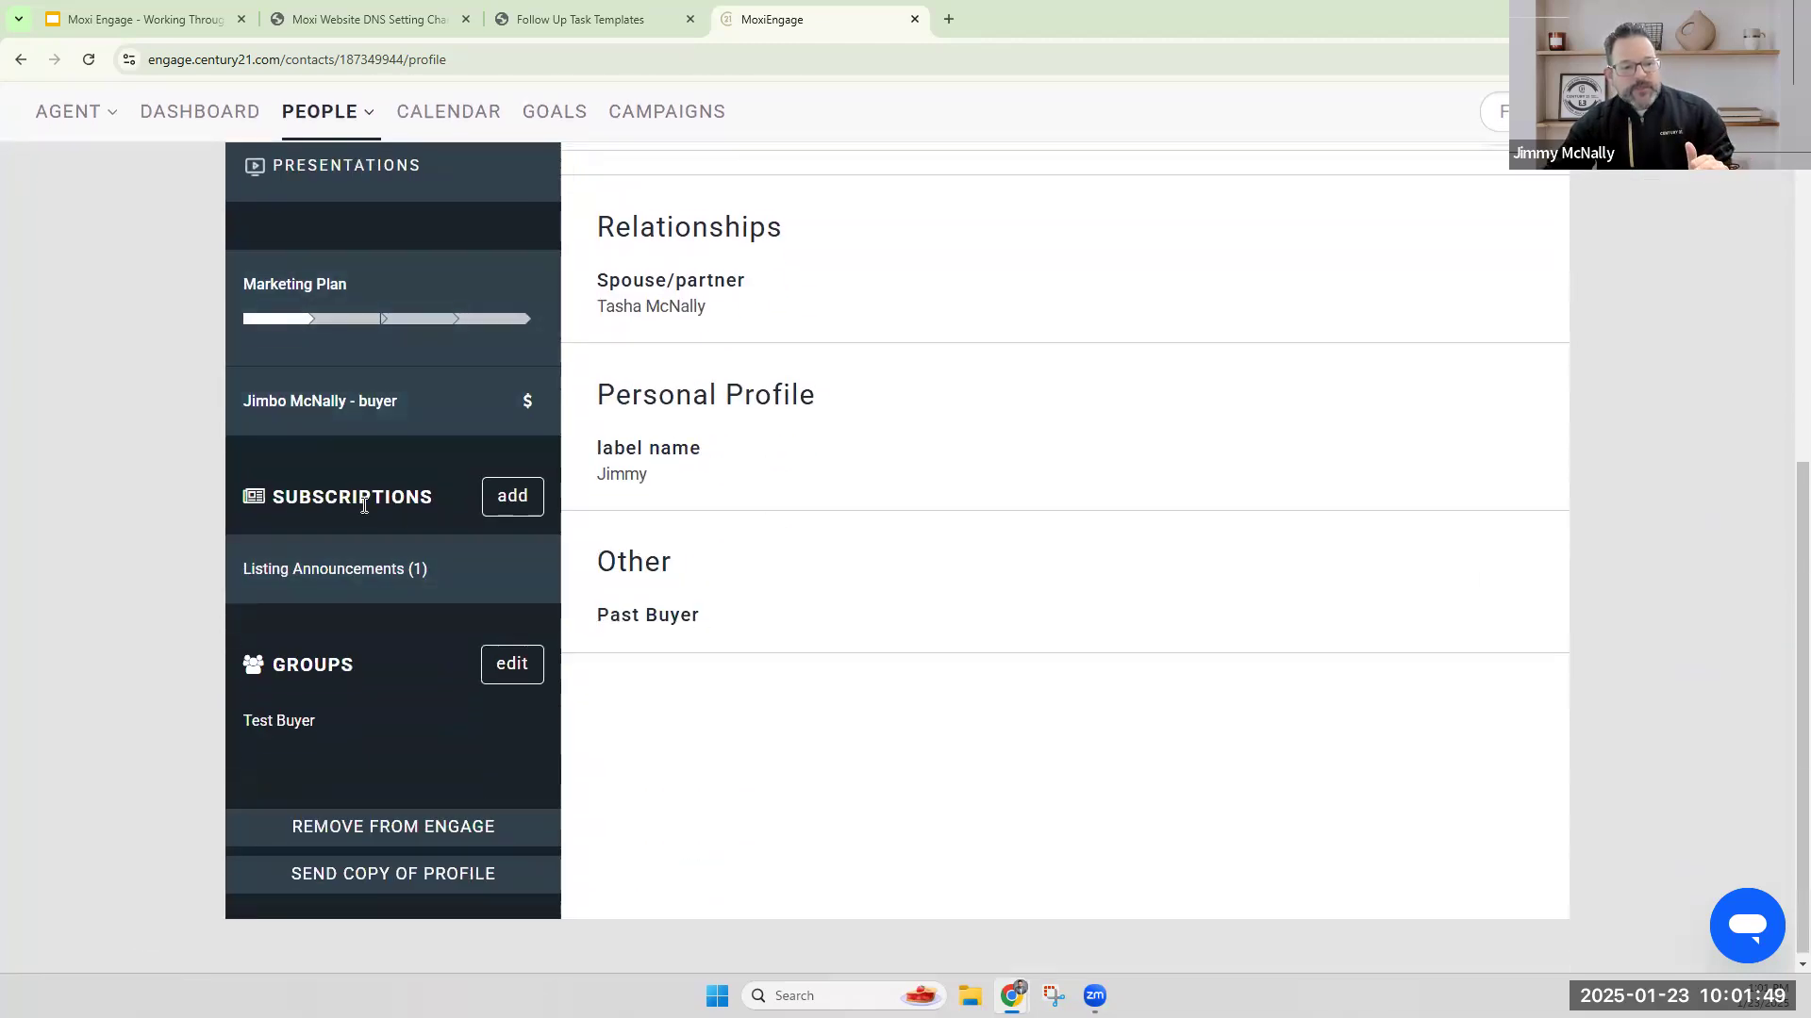
left_click(509, 497)
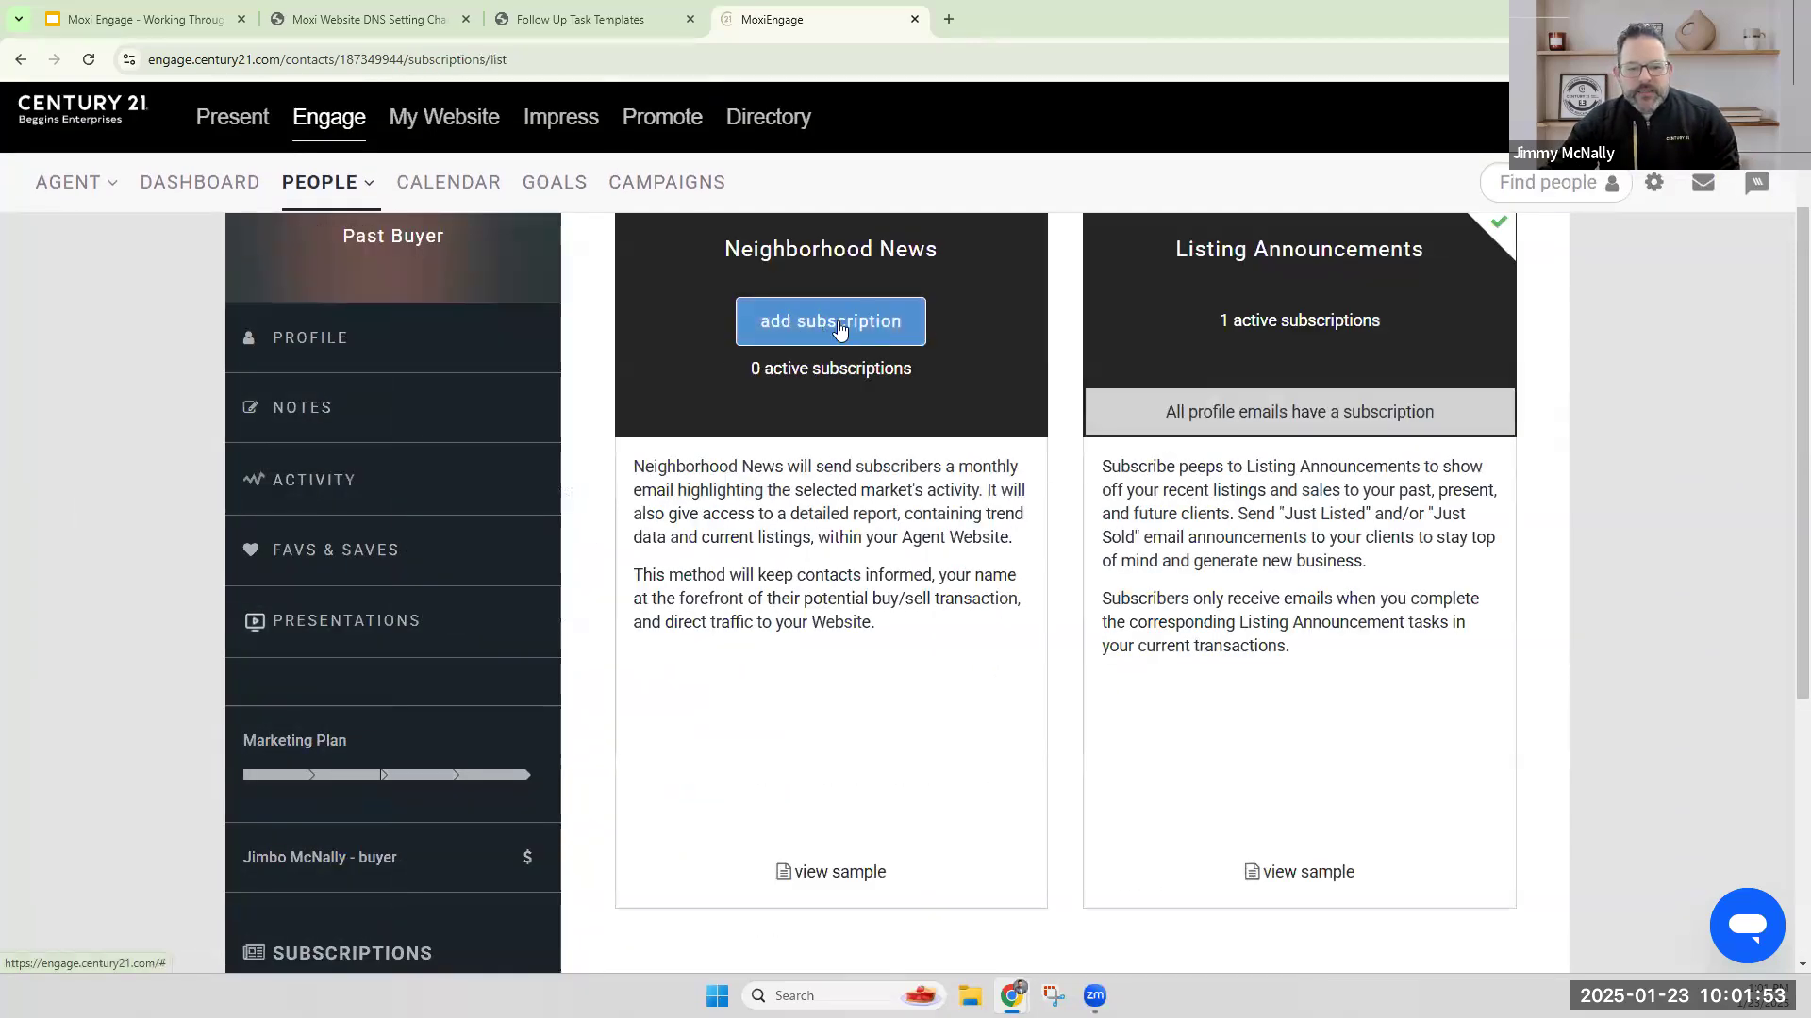
left_click(839, 326)
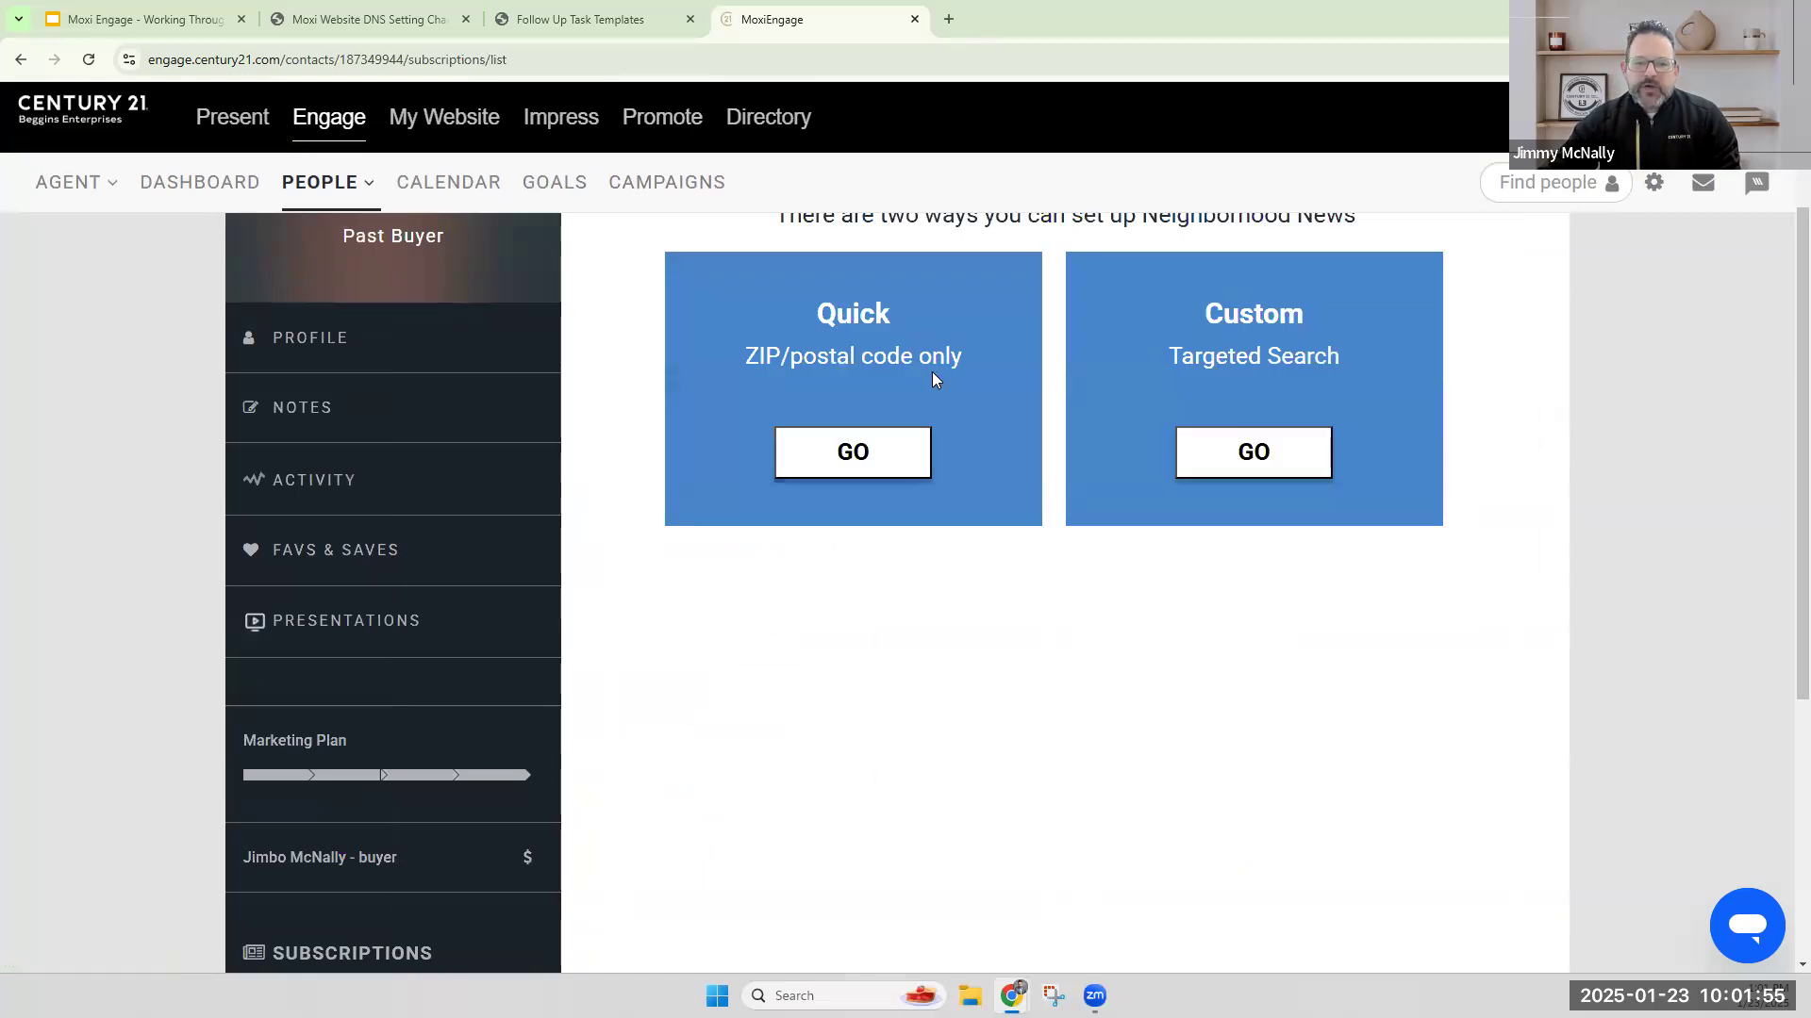
left_click(854, 453)
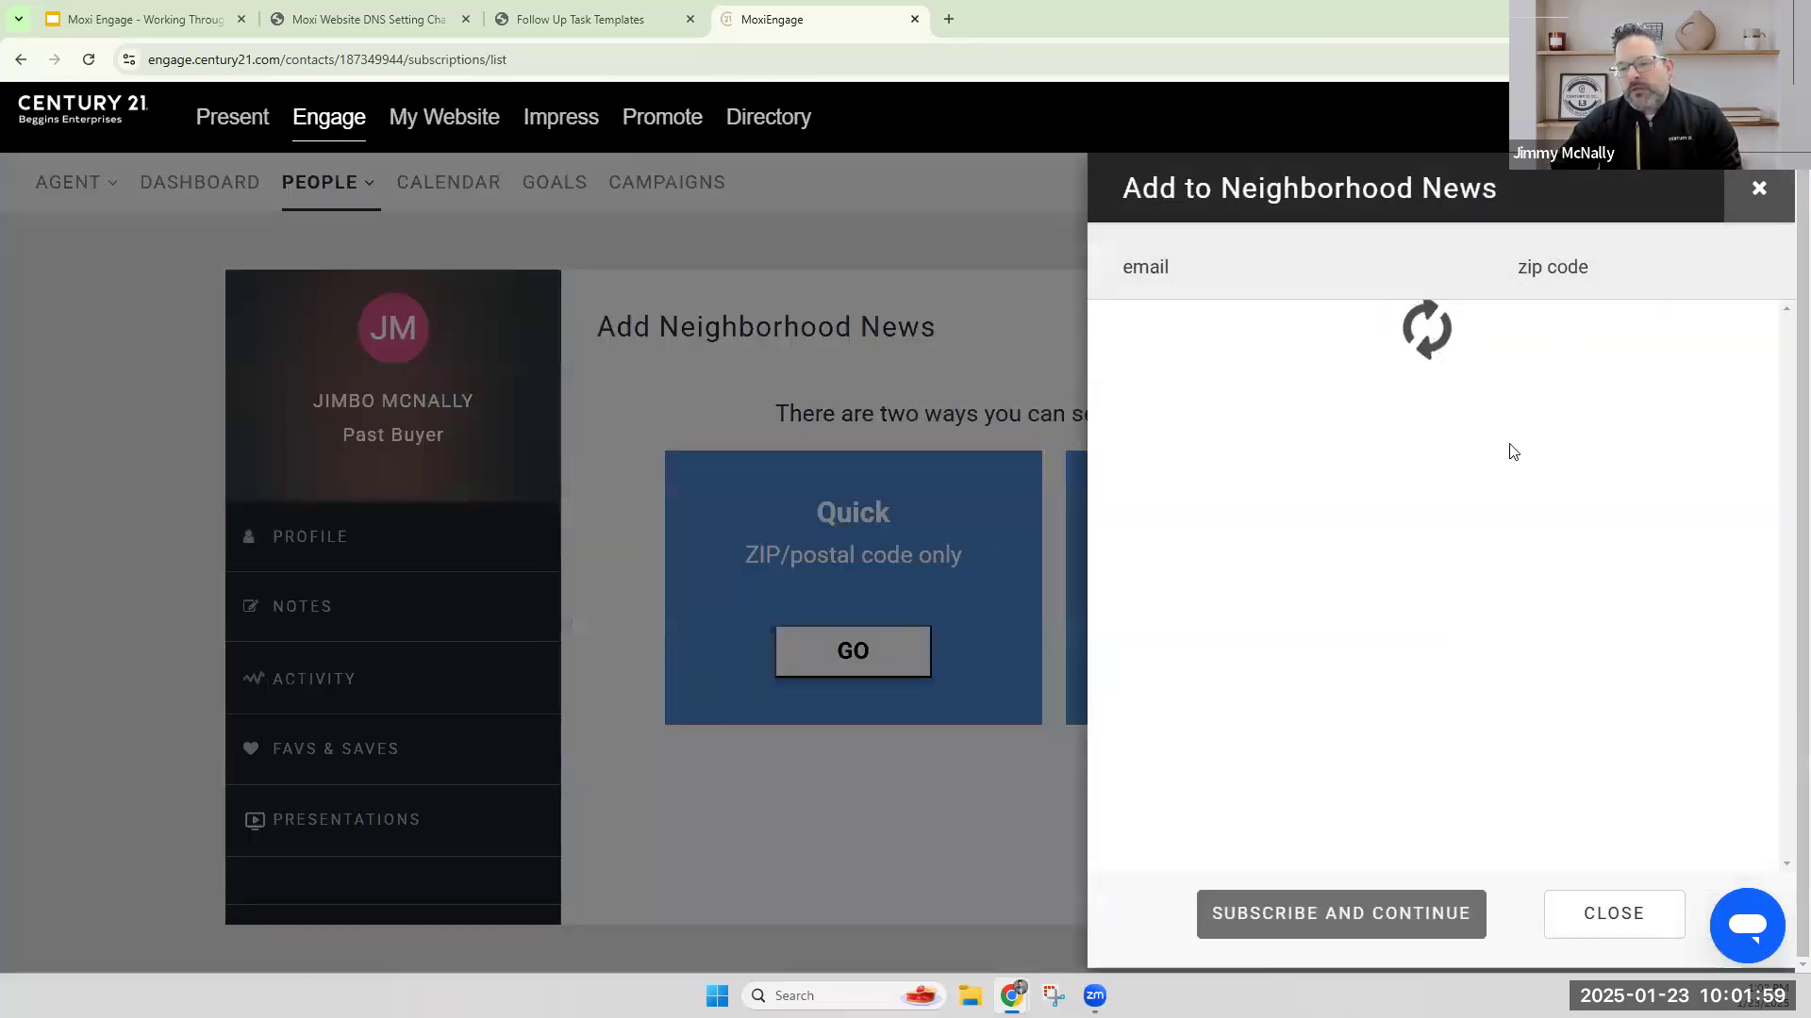
left_click(1547, 397)
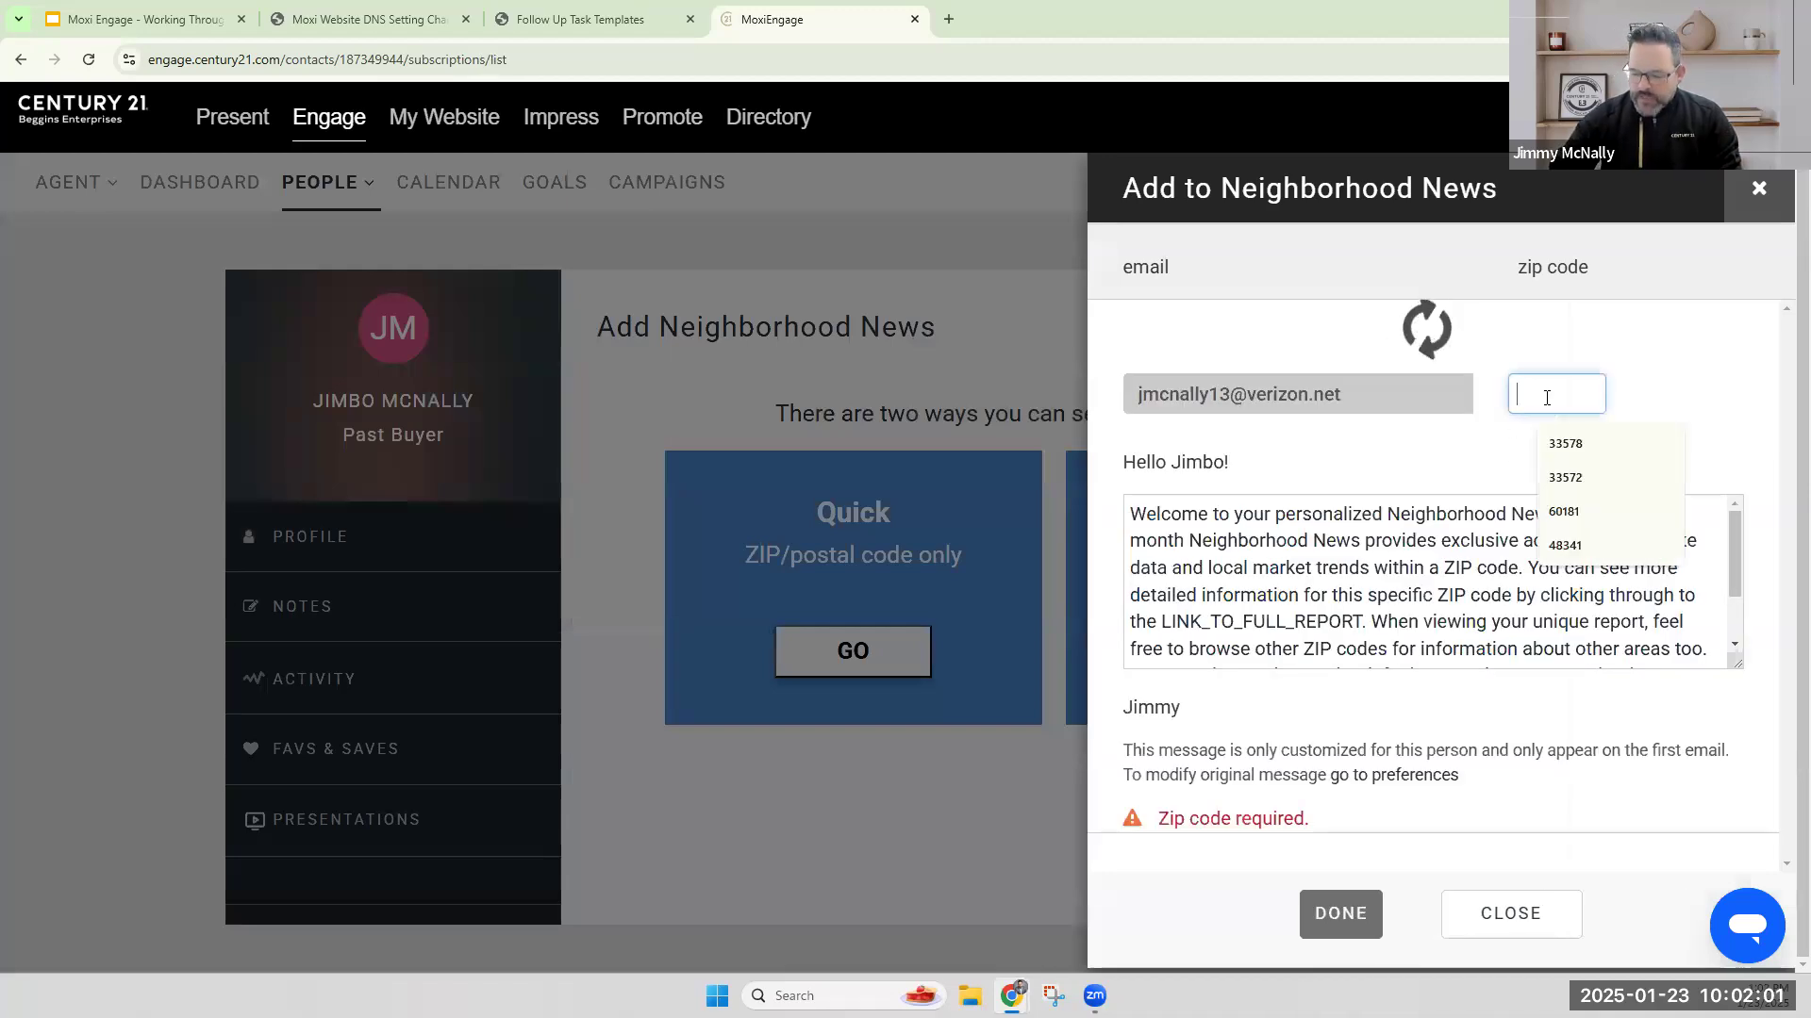
type("3357")
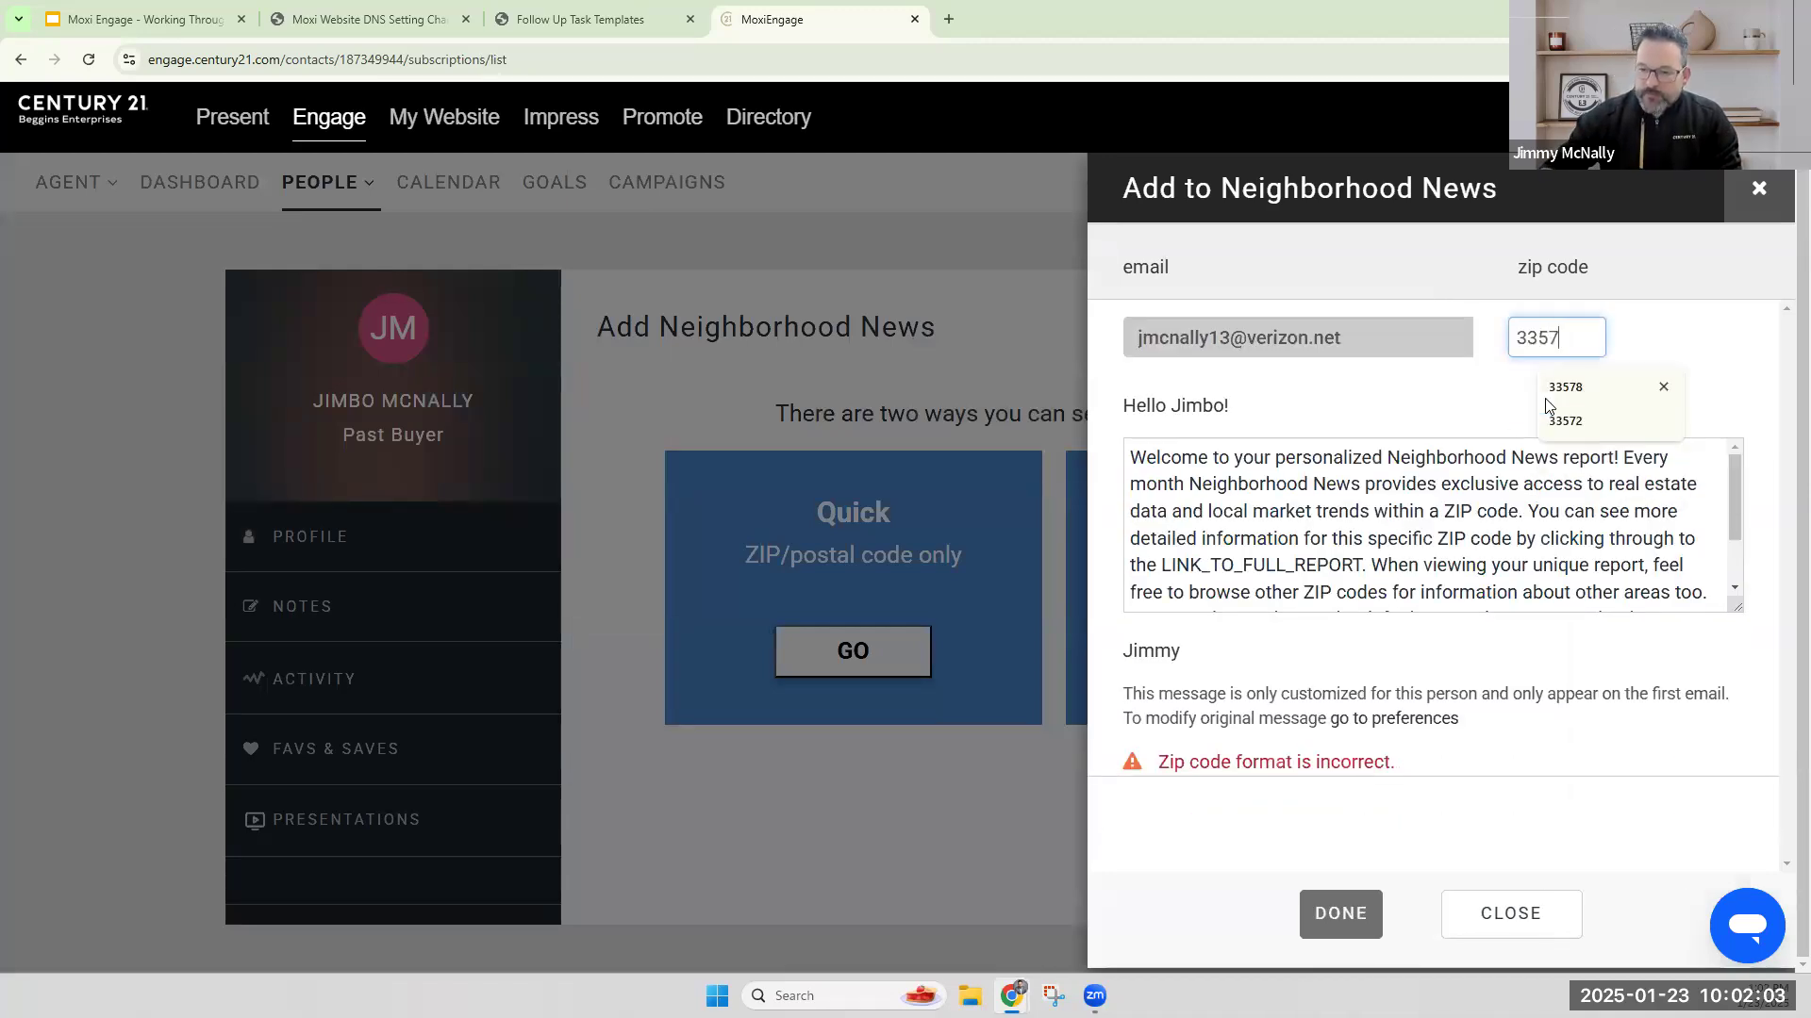
type("2")
left_click(1353, 919)
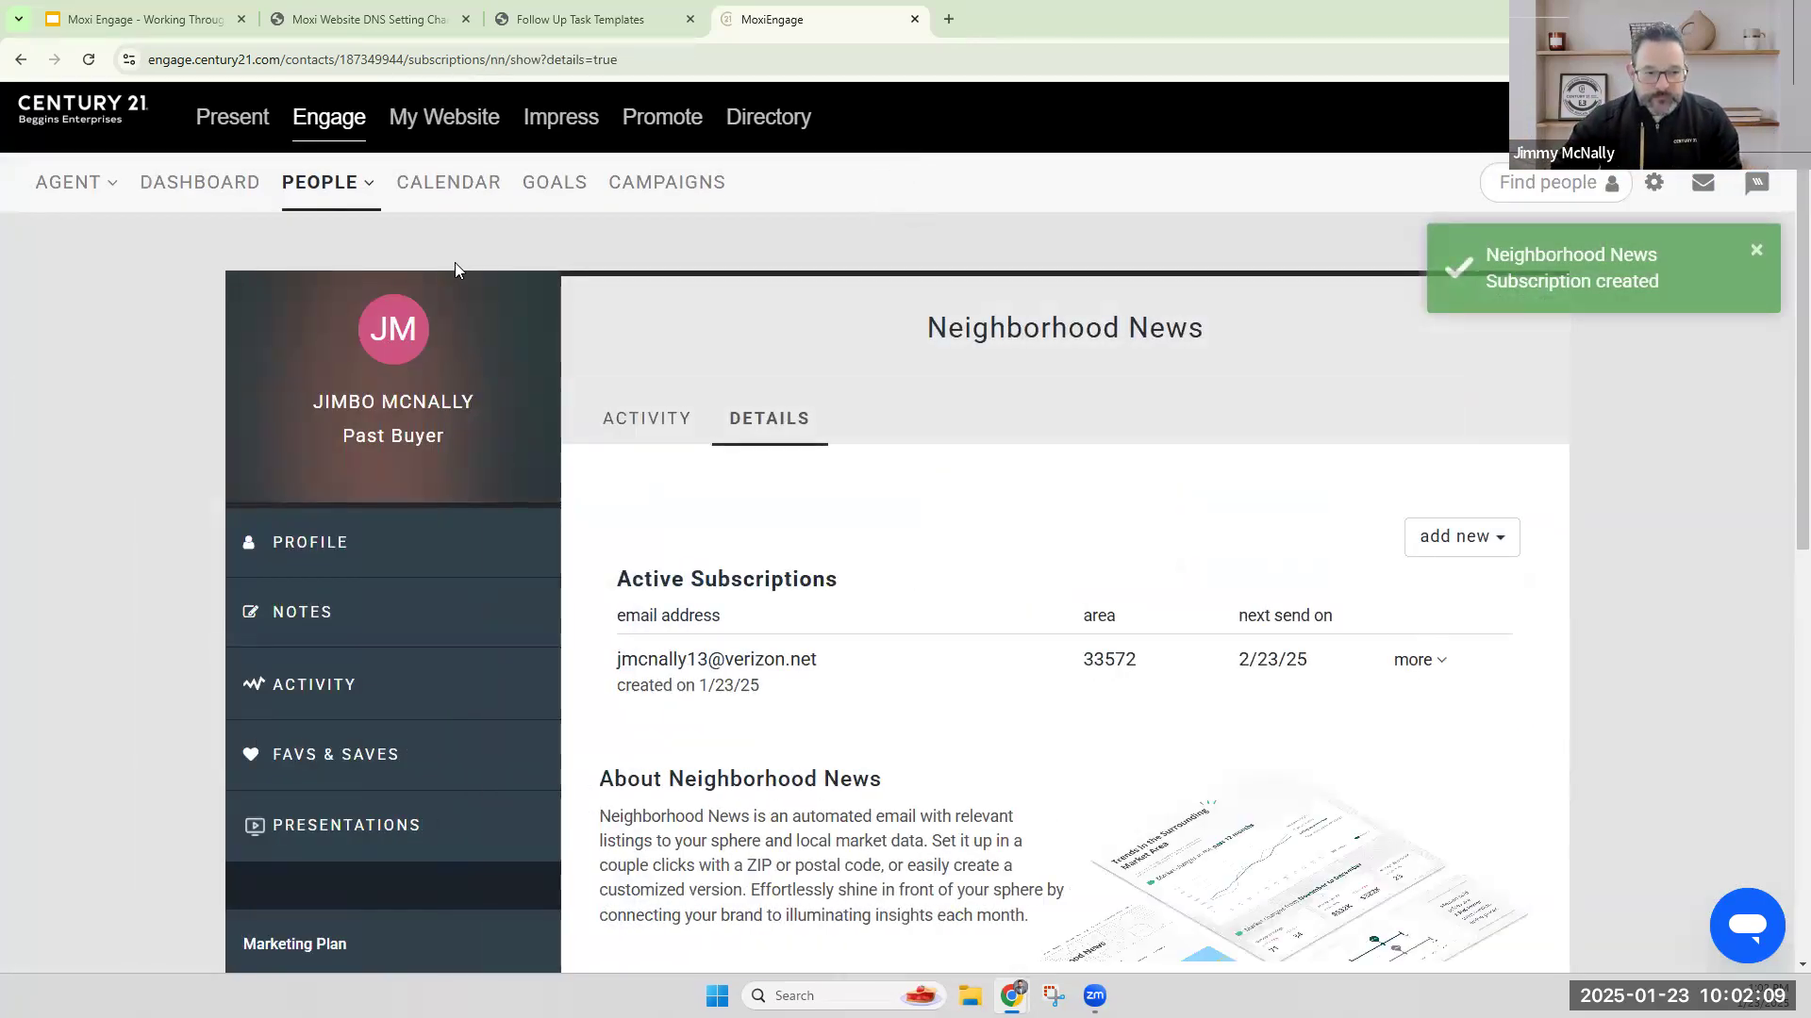
Select the past buyer test contact in My People and open the list of campaigns the contact can be added to.
left_click(349, 189)
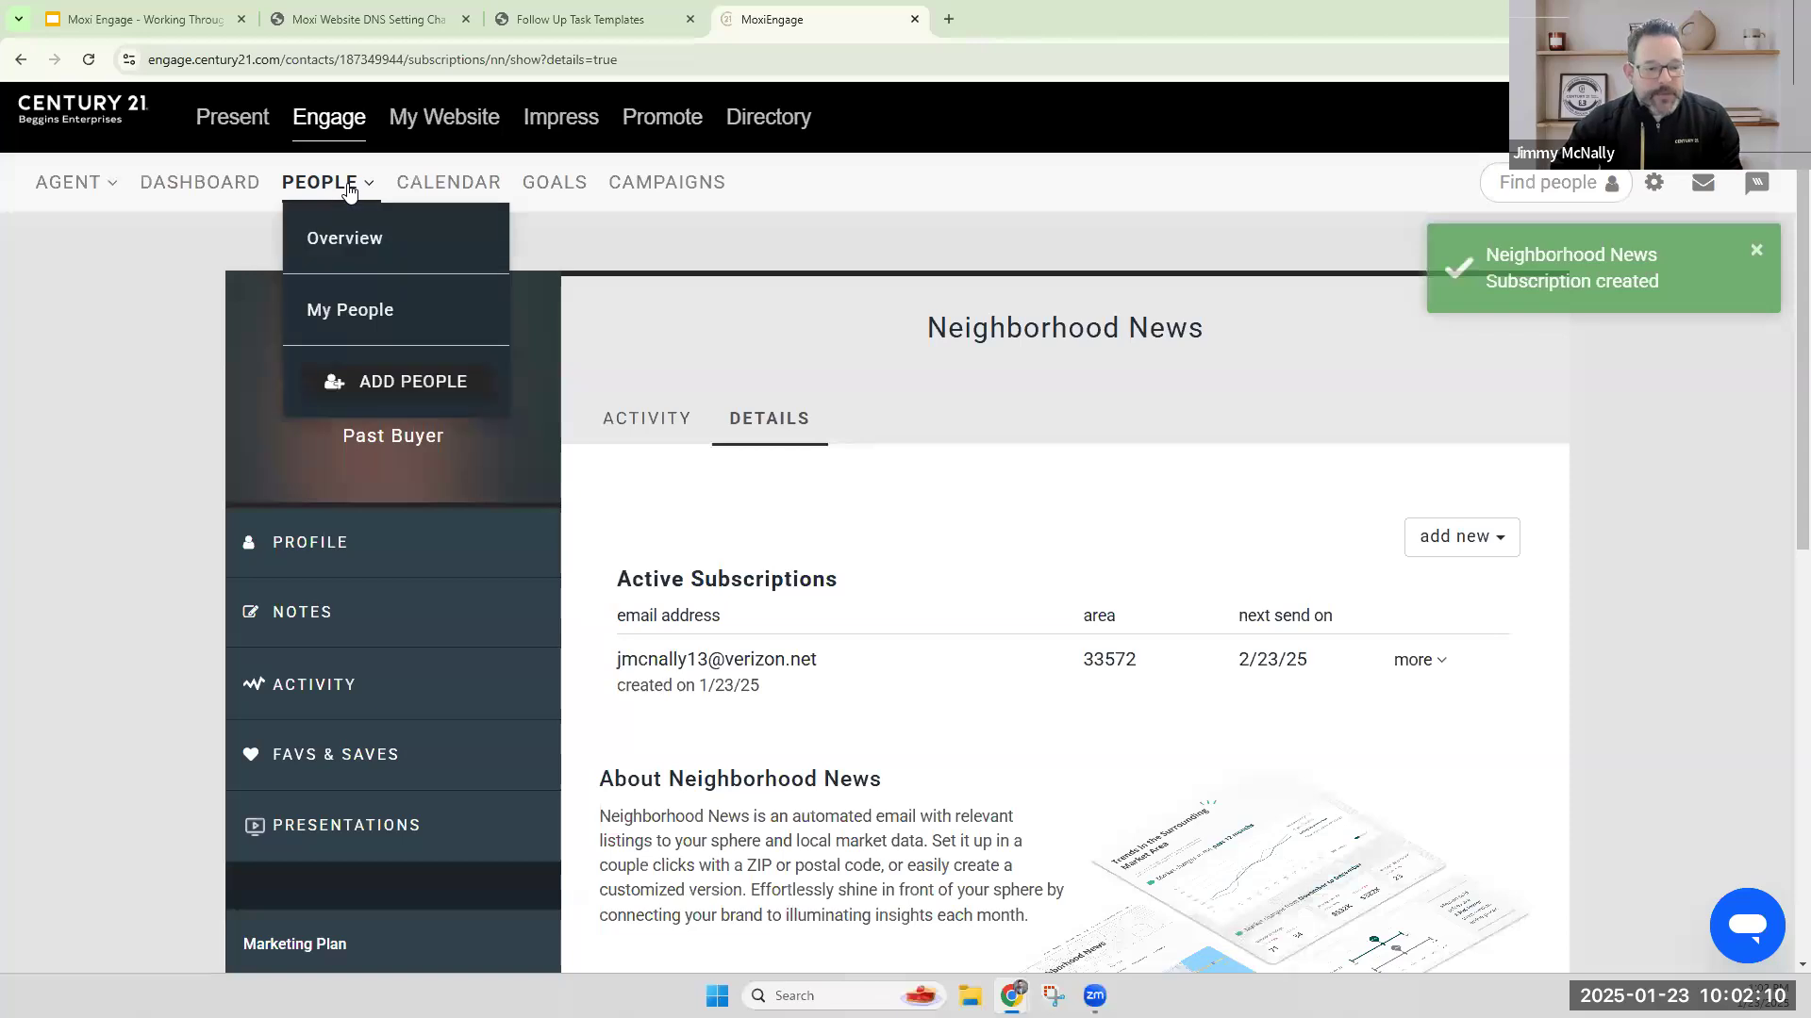
left_click(347, 315)
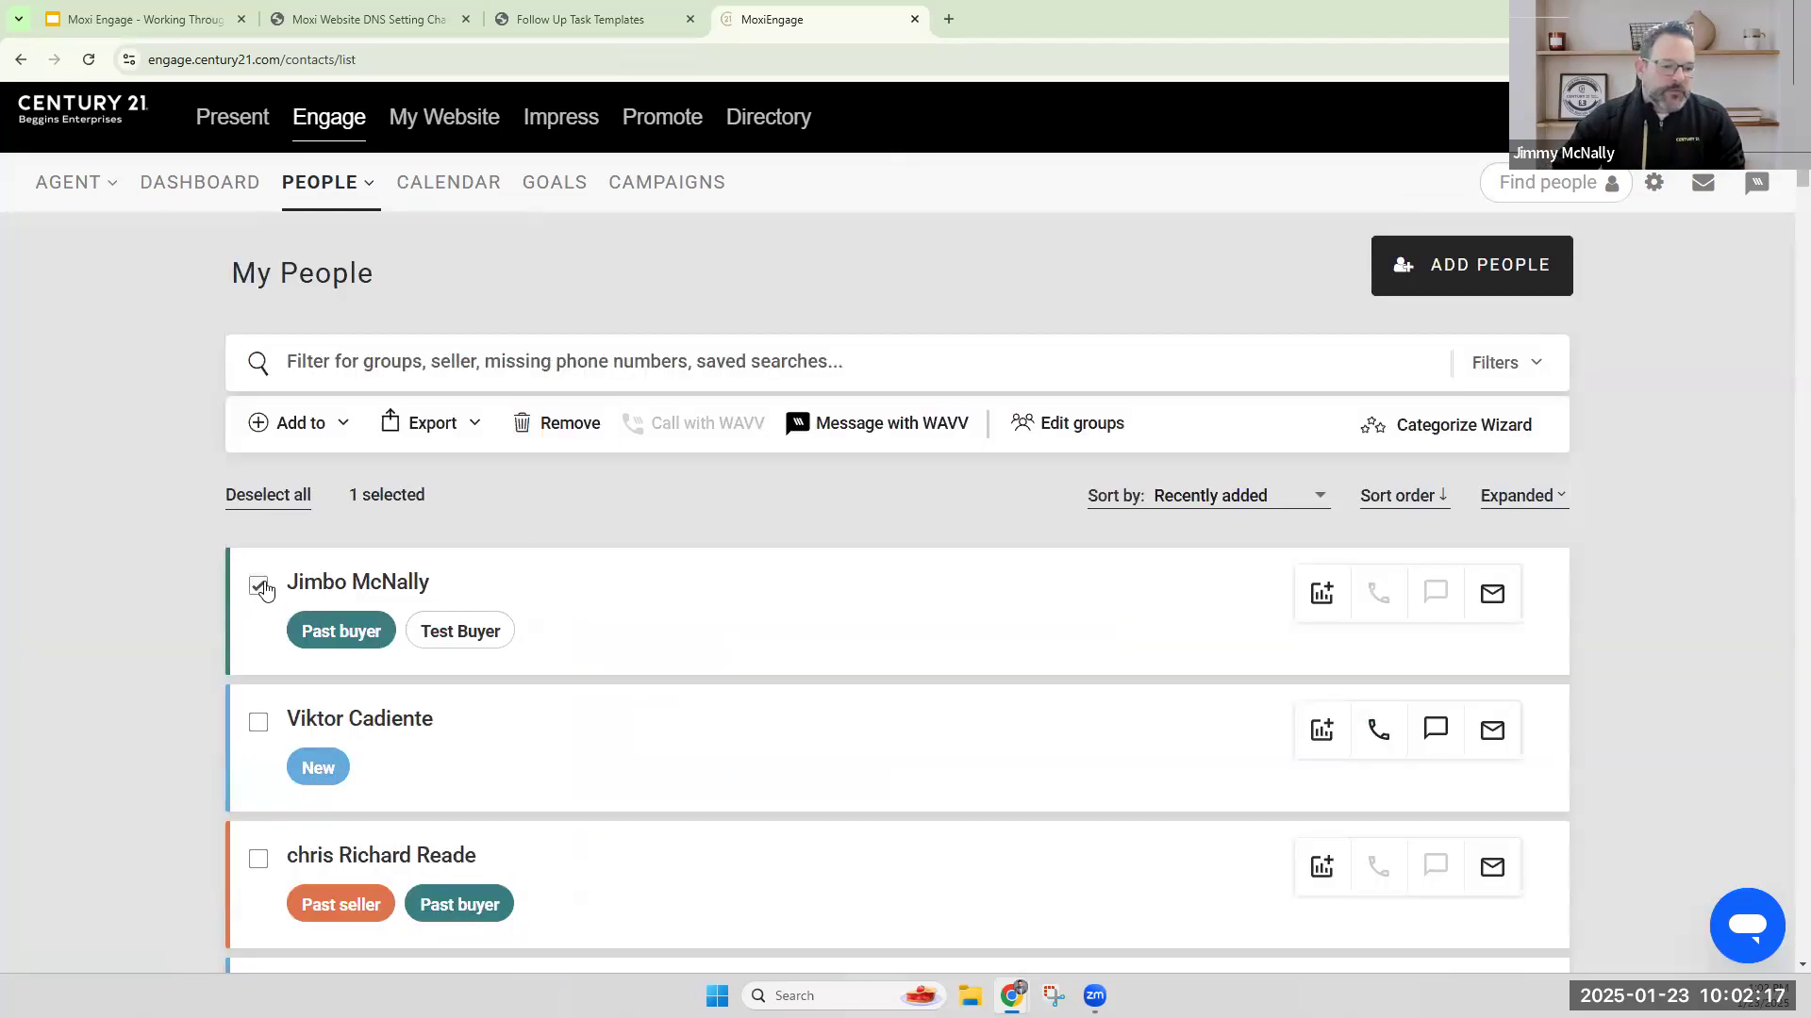
left_click(320, 426)
left_click(319, 545)
Look through the available campaigns from end to end and close the list without choosing any.
scroll(1395, 452, "down", 1)
scroll(1395, 452, "down", 3)
scroll(1419, 584, "down", 3)
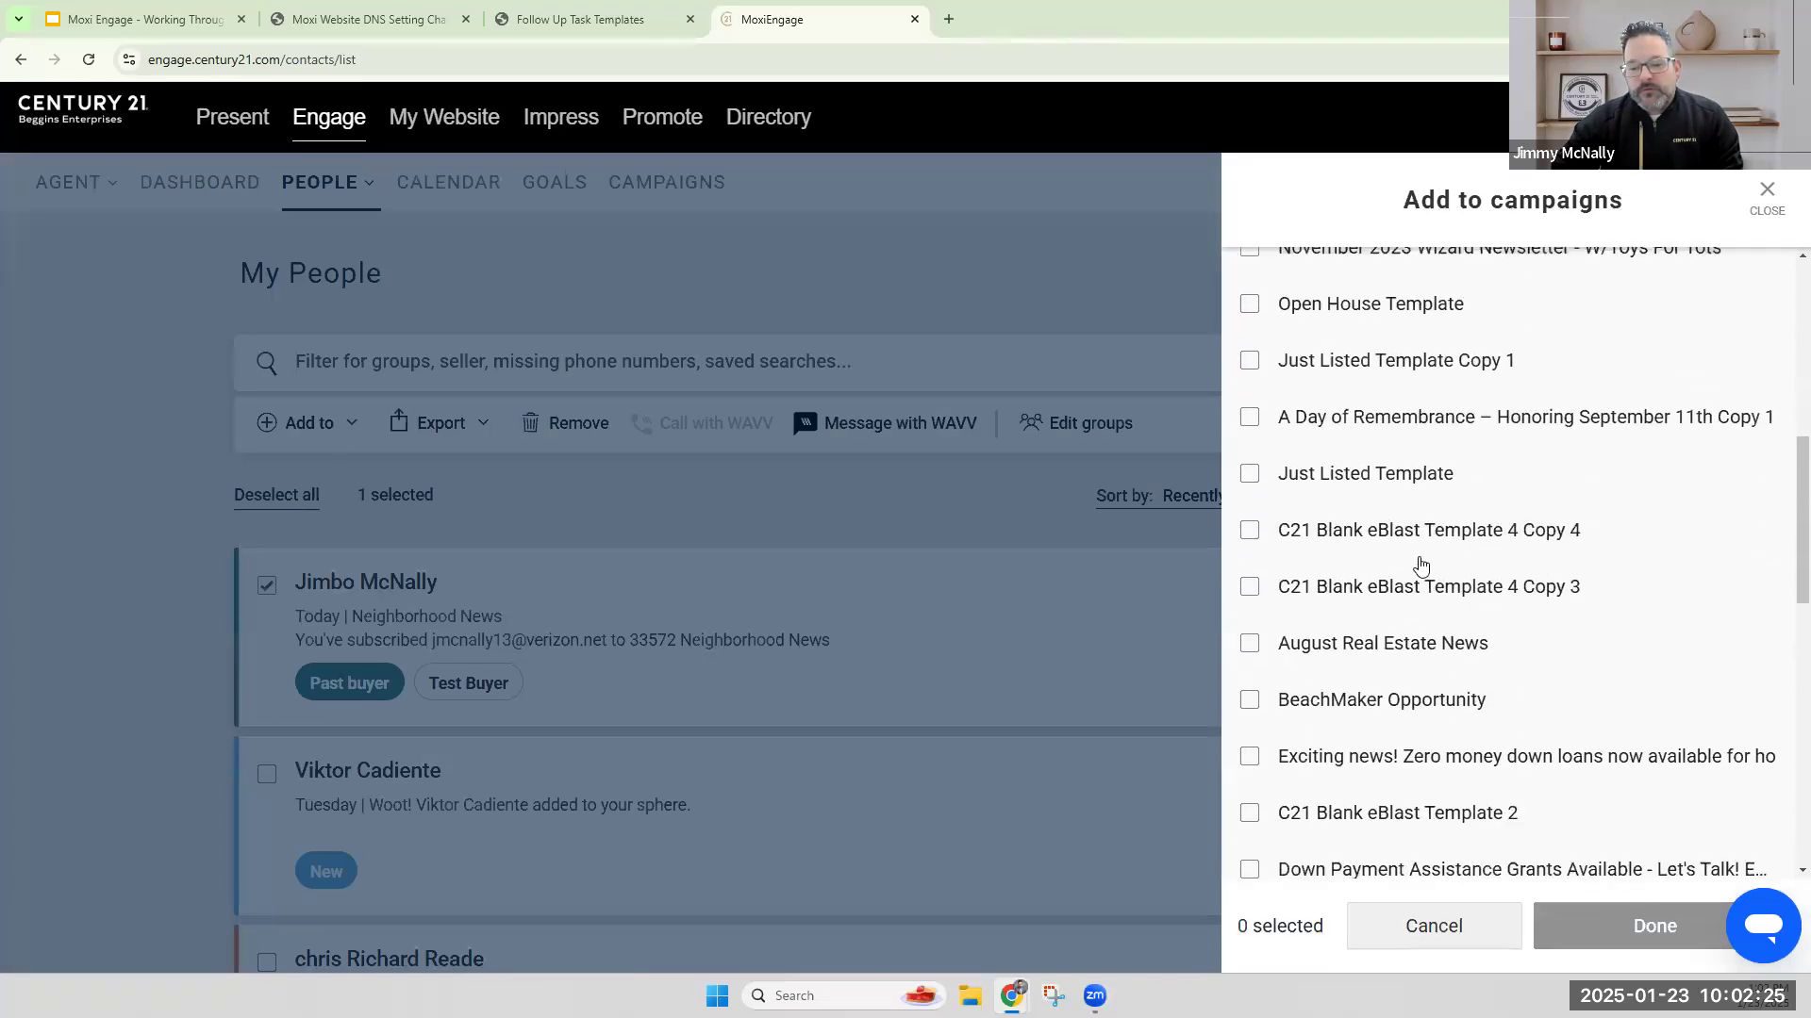
scroll(1422, 564, "down", 4)
scroll(1415, 566, "down", 3)
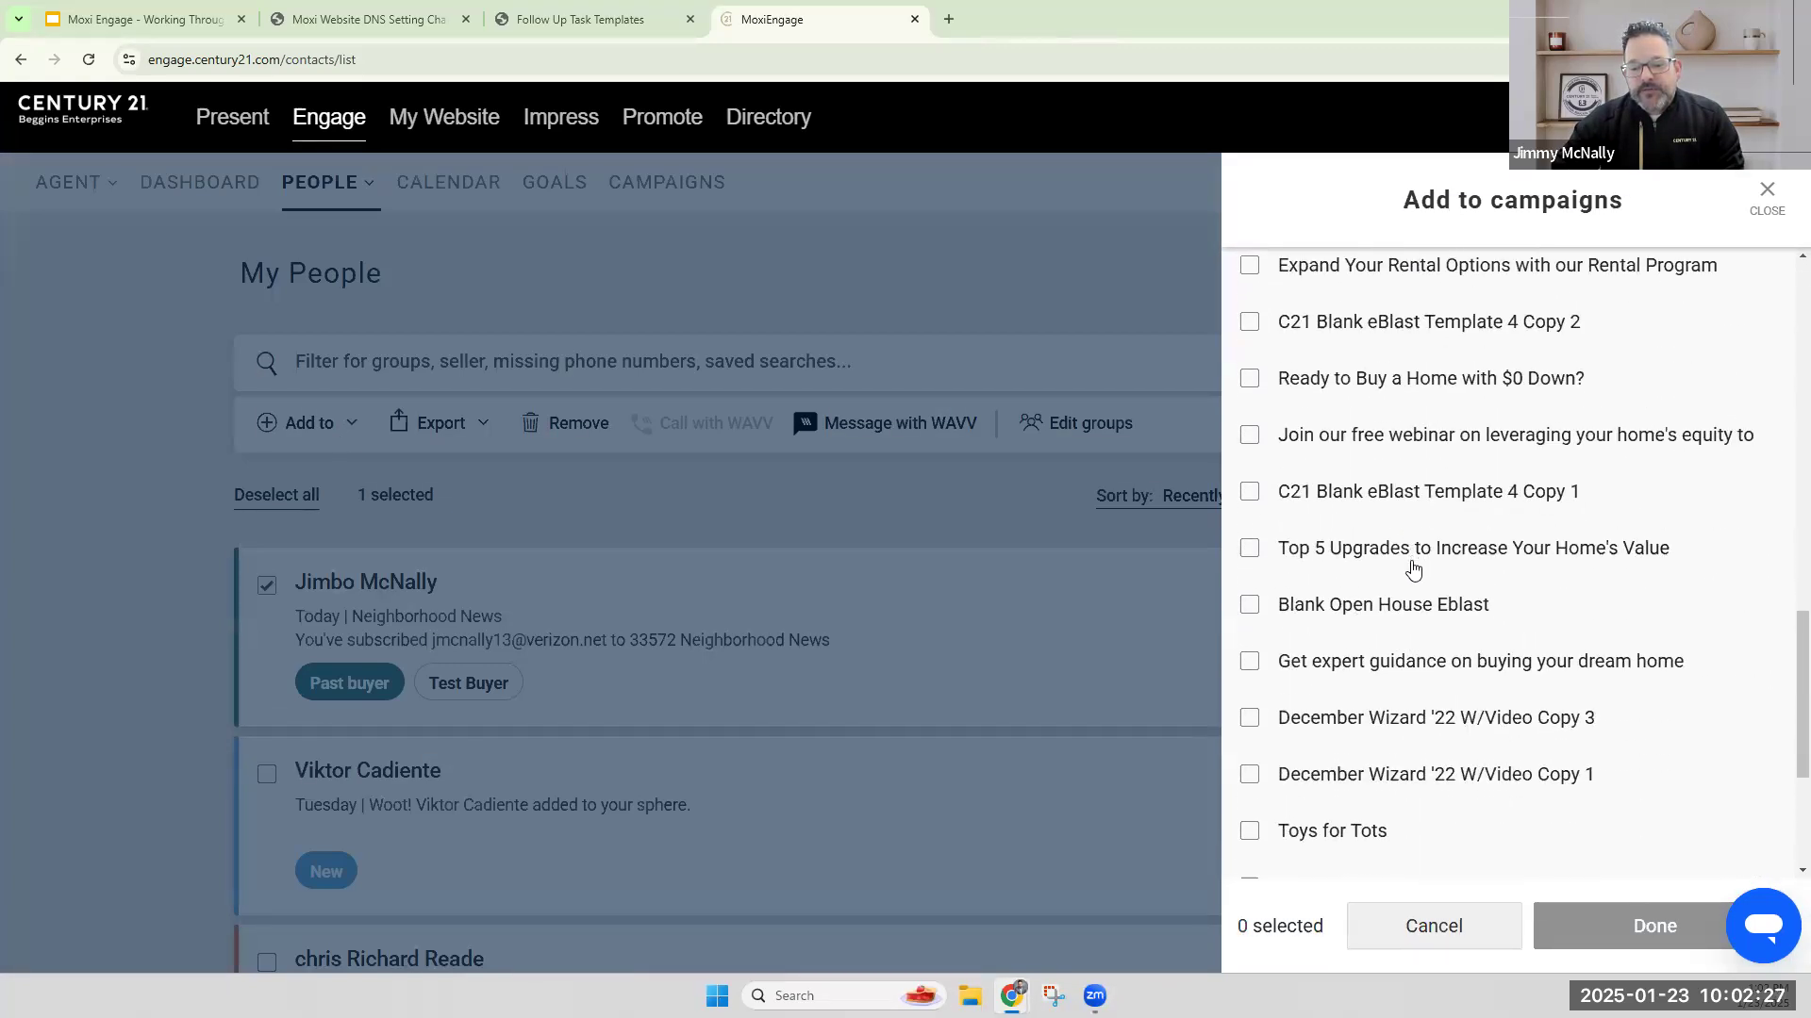
scroll(1412, 565, "down", 3)
scroll(1429, 651, "up", 1)
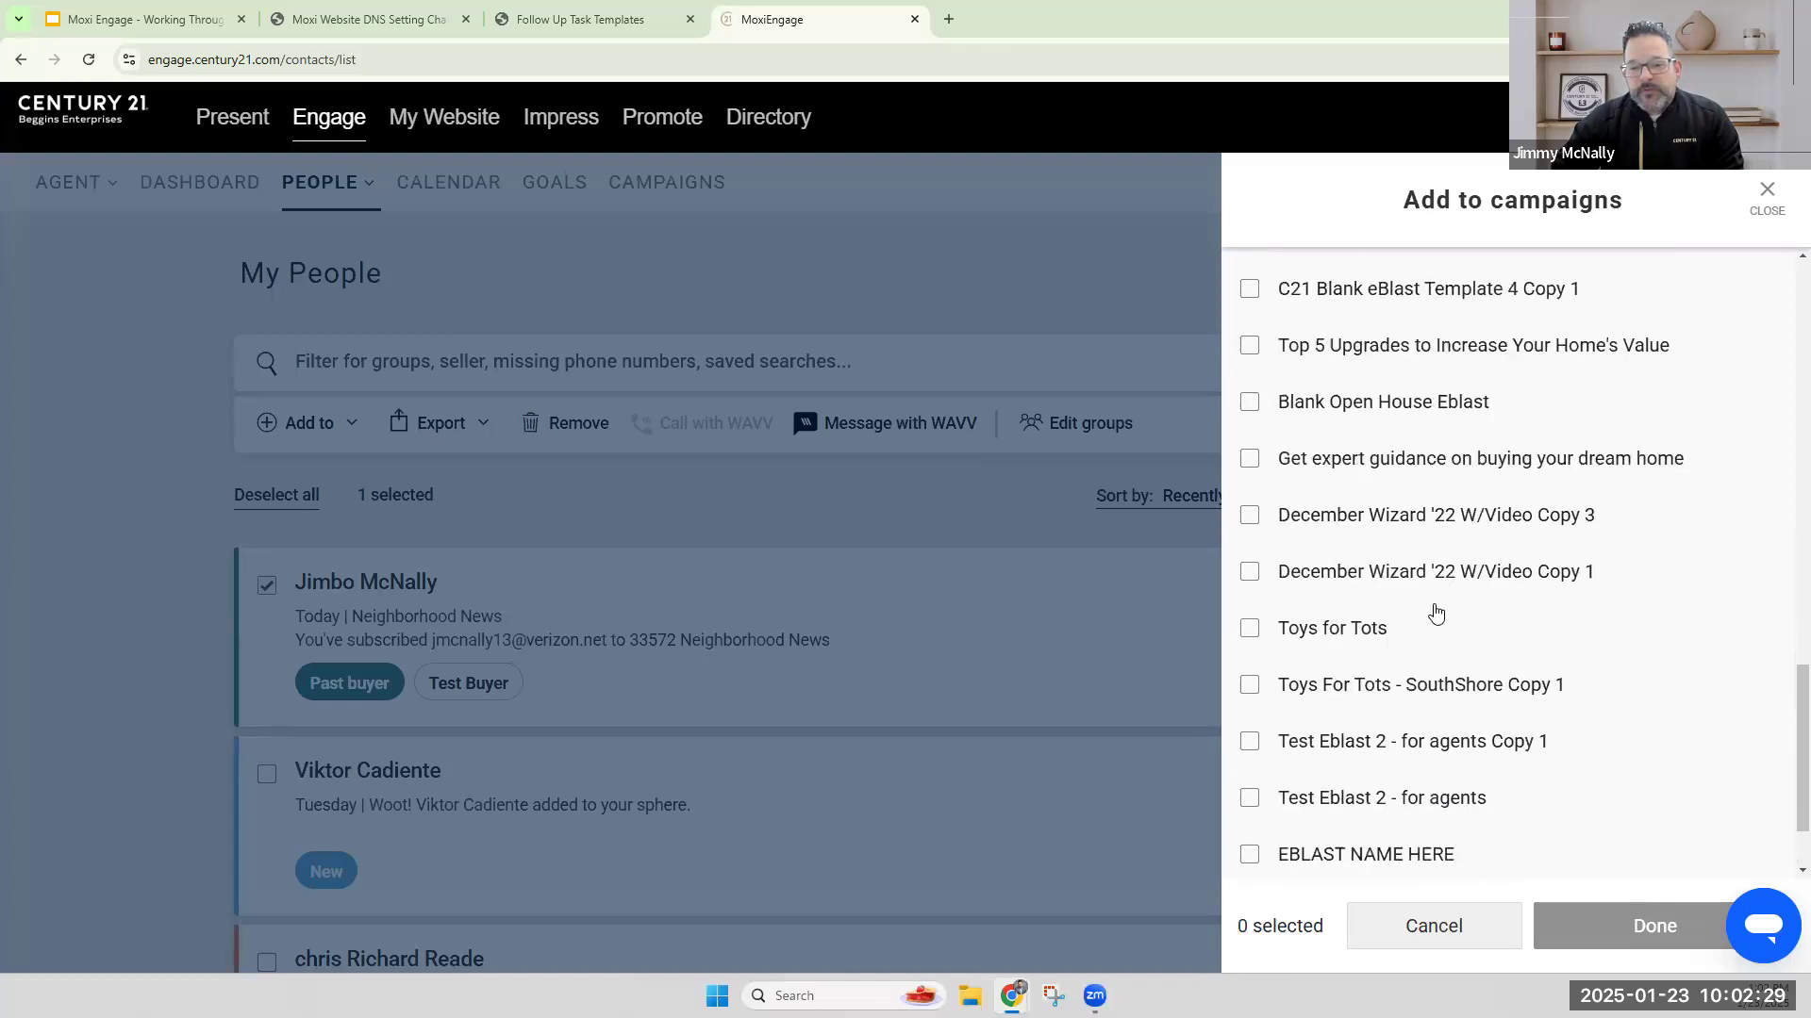
scroll(1436, 613, "up", 10)
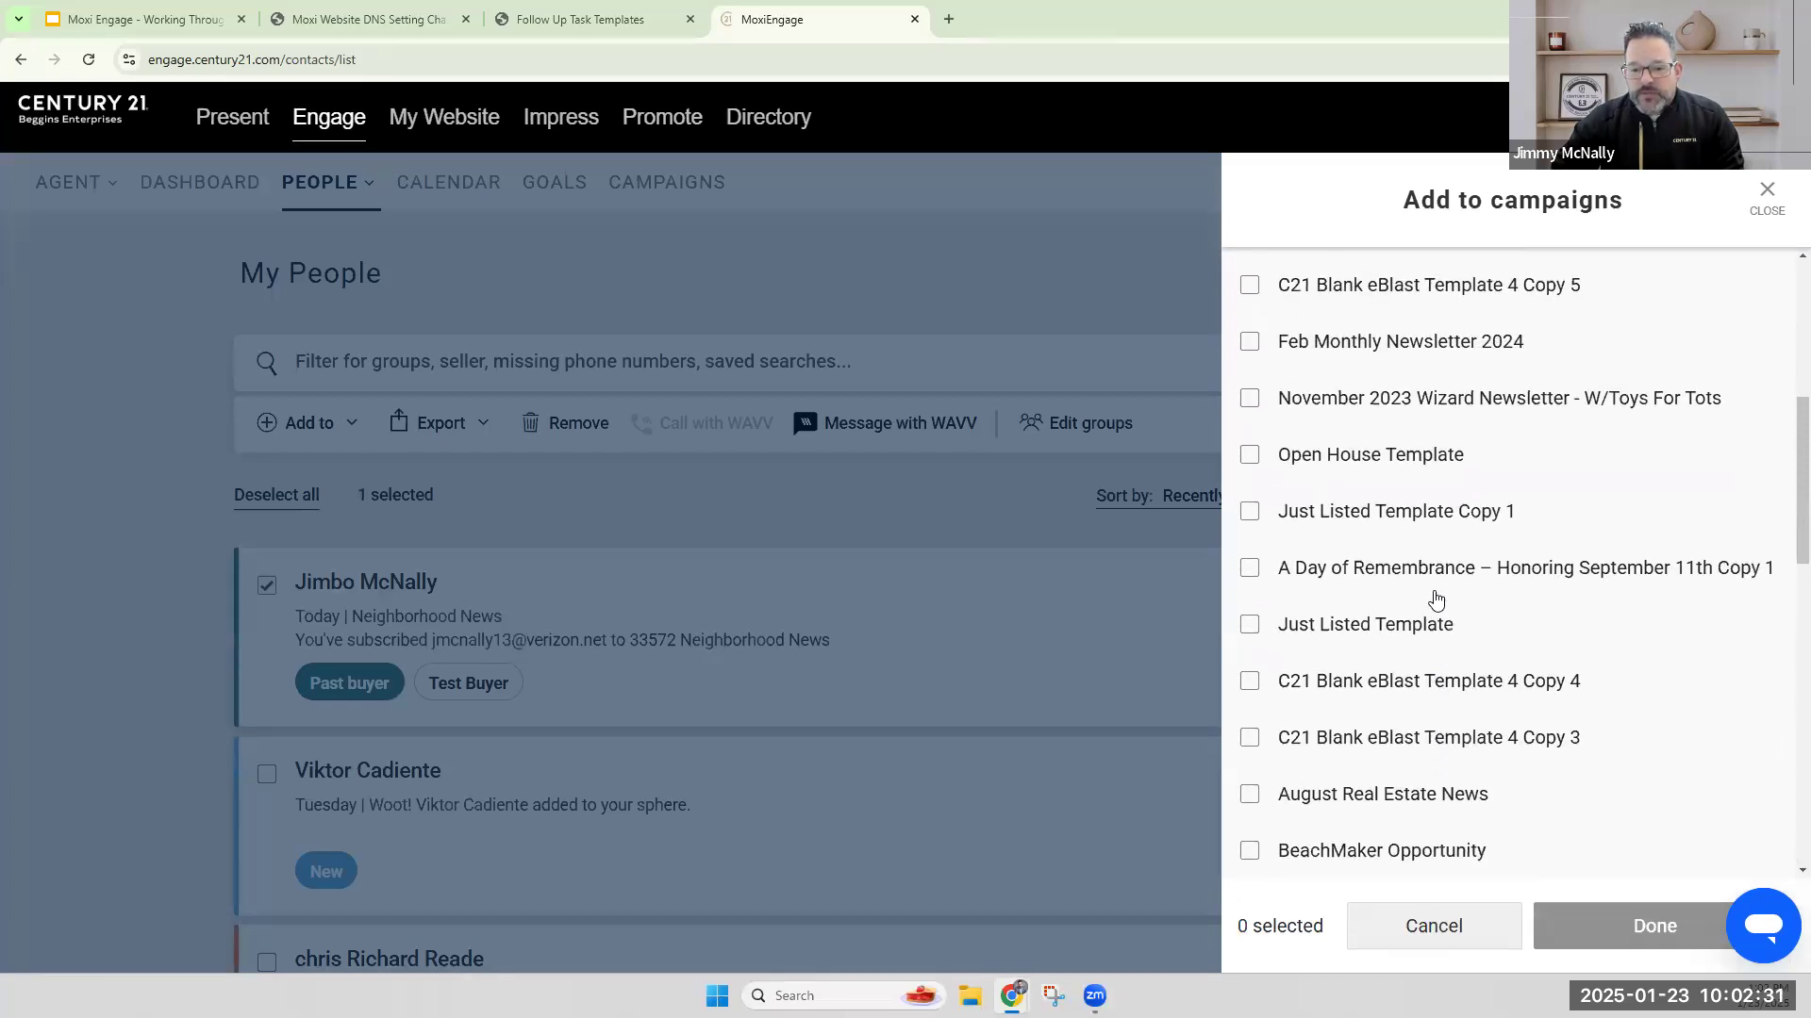
scroll(1437, 596, "up", 5)
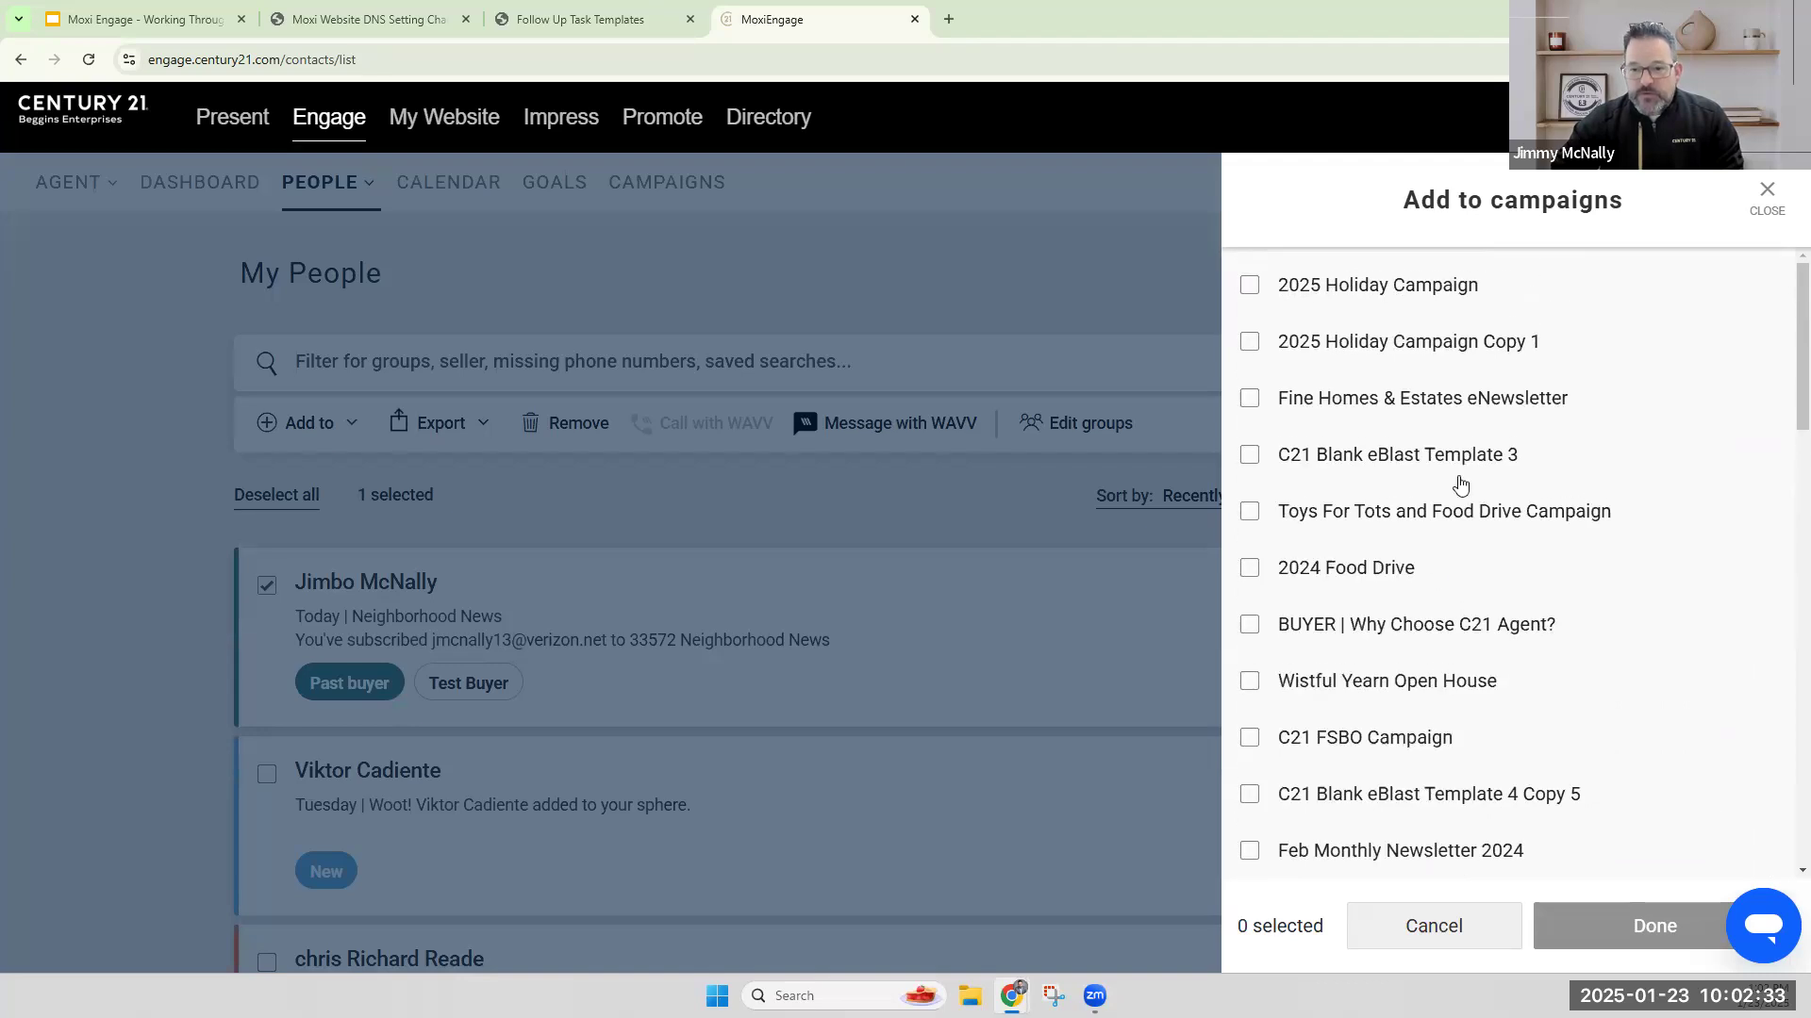
left_click(1766, 193)
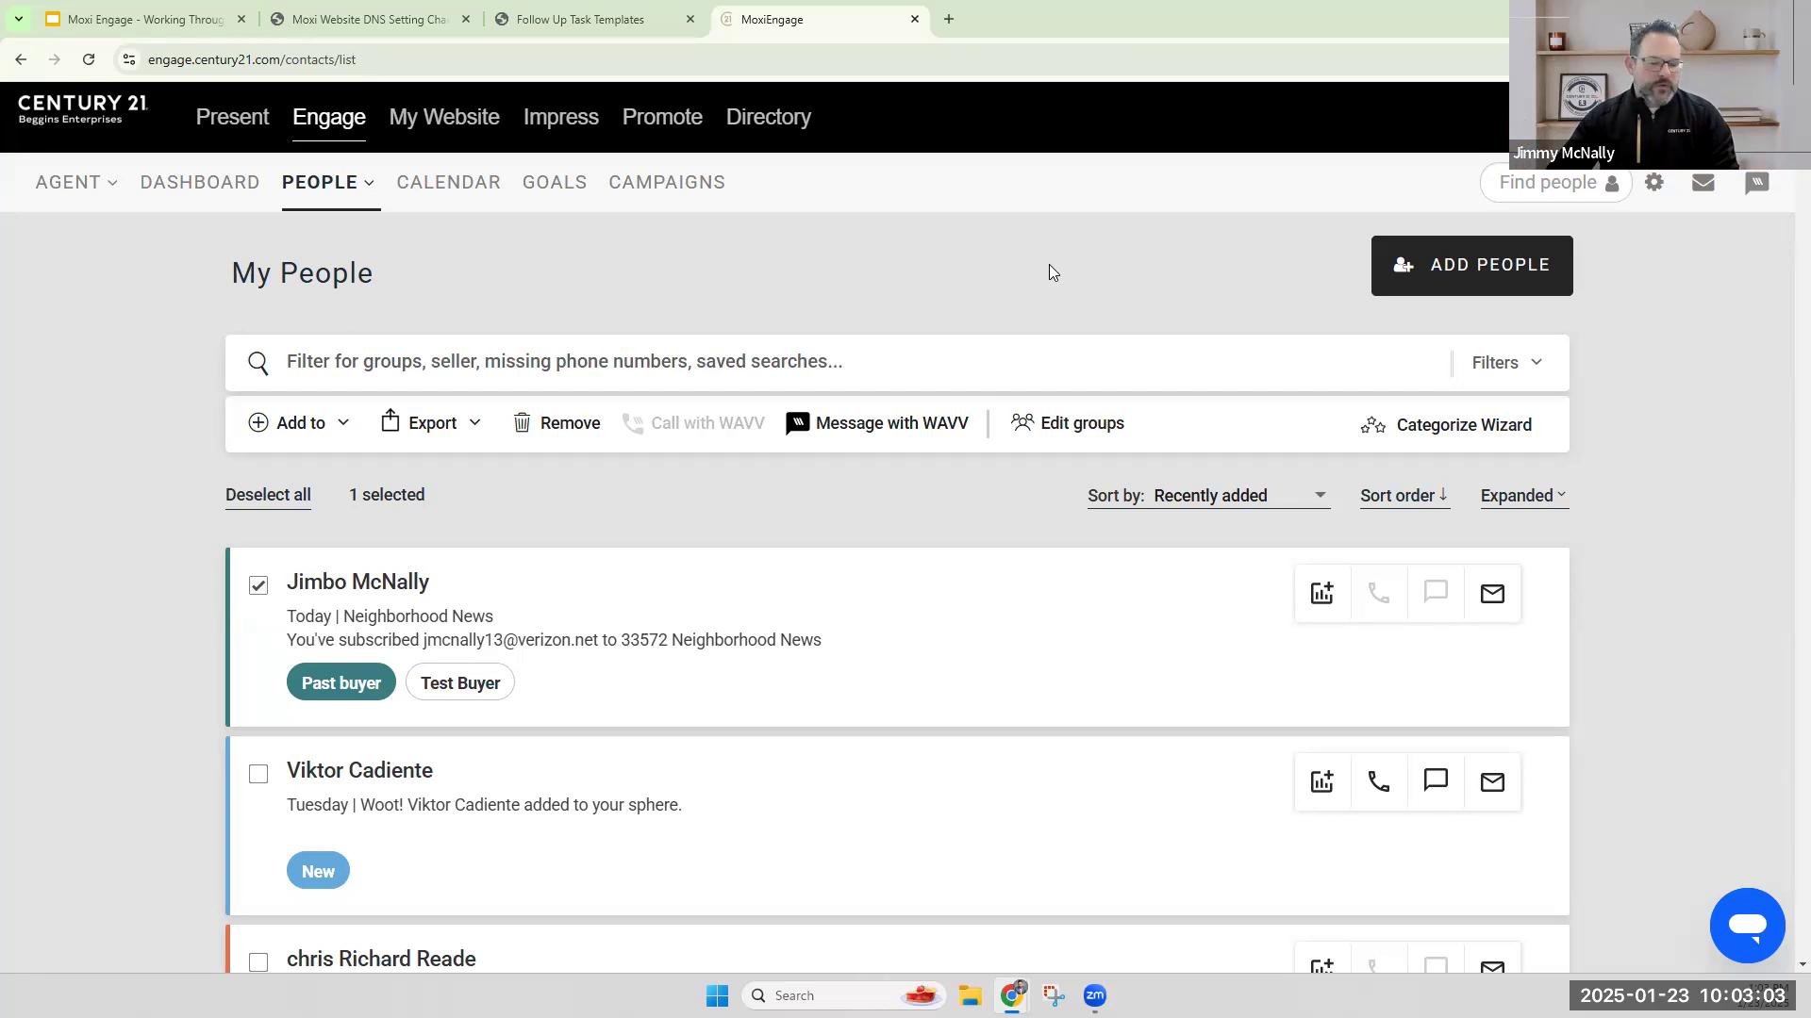
left_click(386, 586)
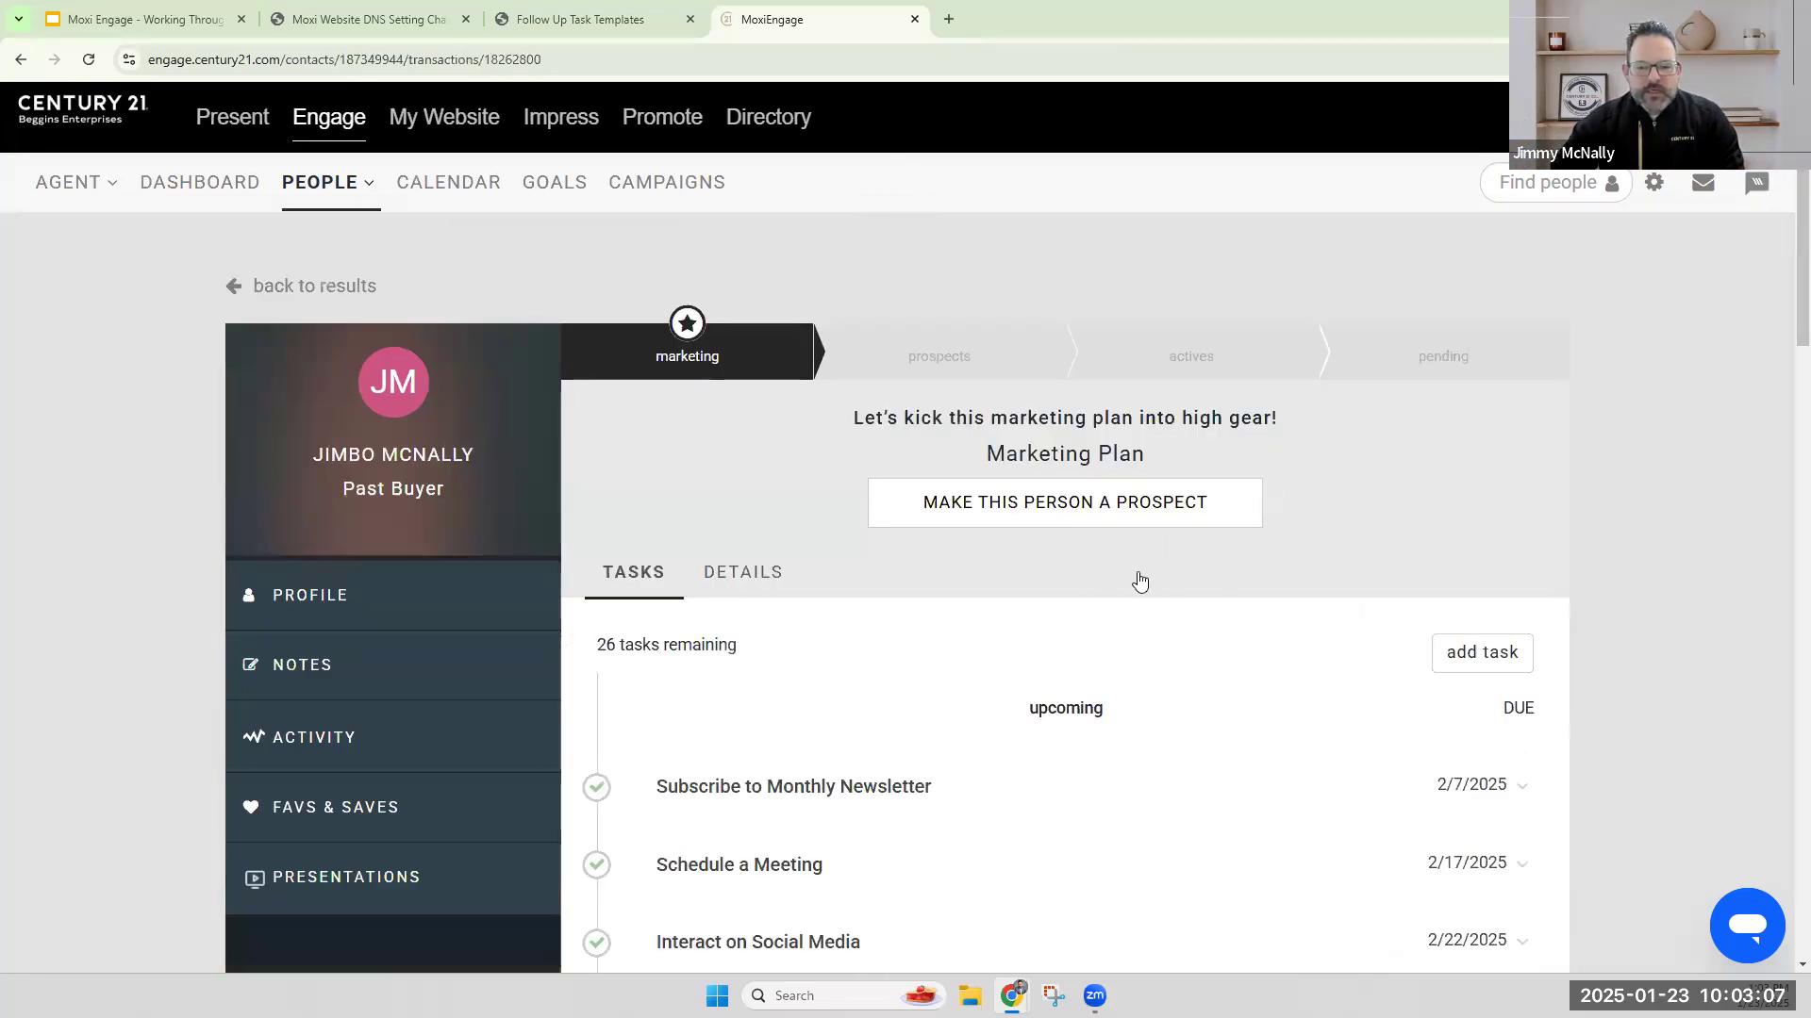
scroll(507, 579, "down", 4)
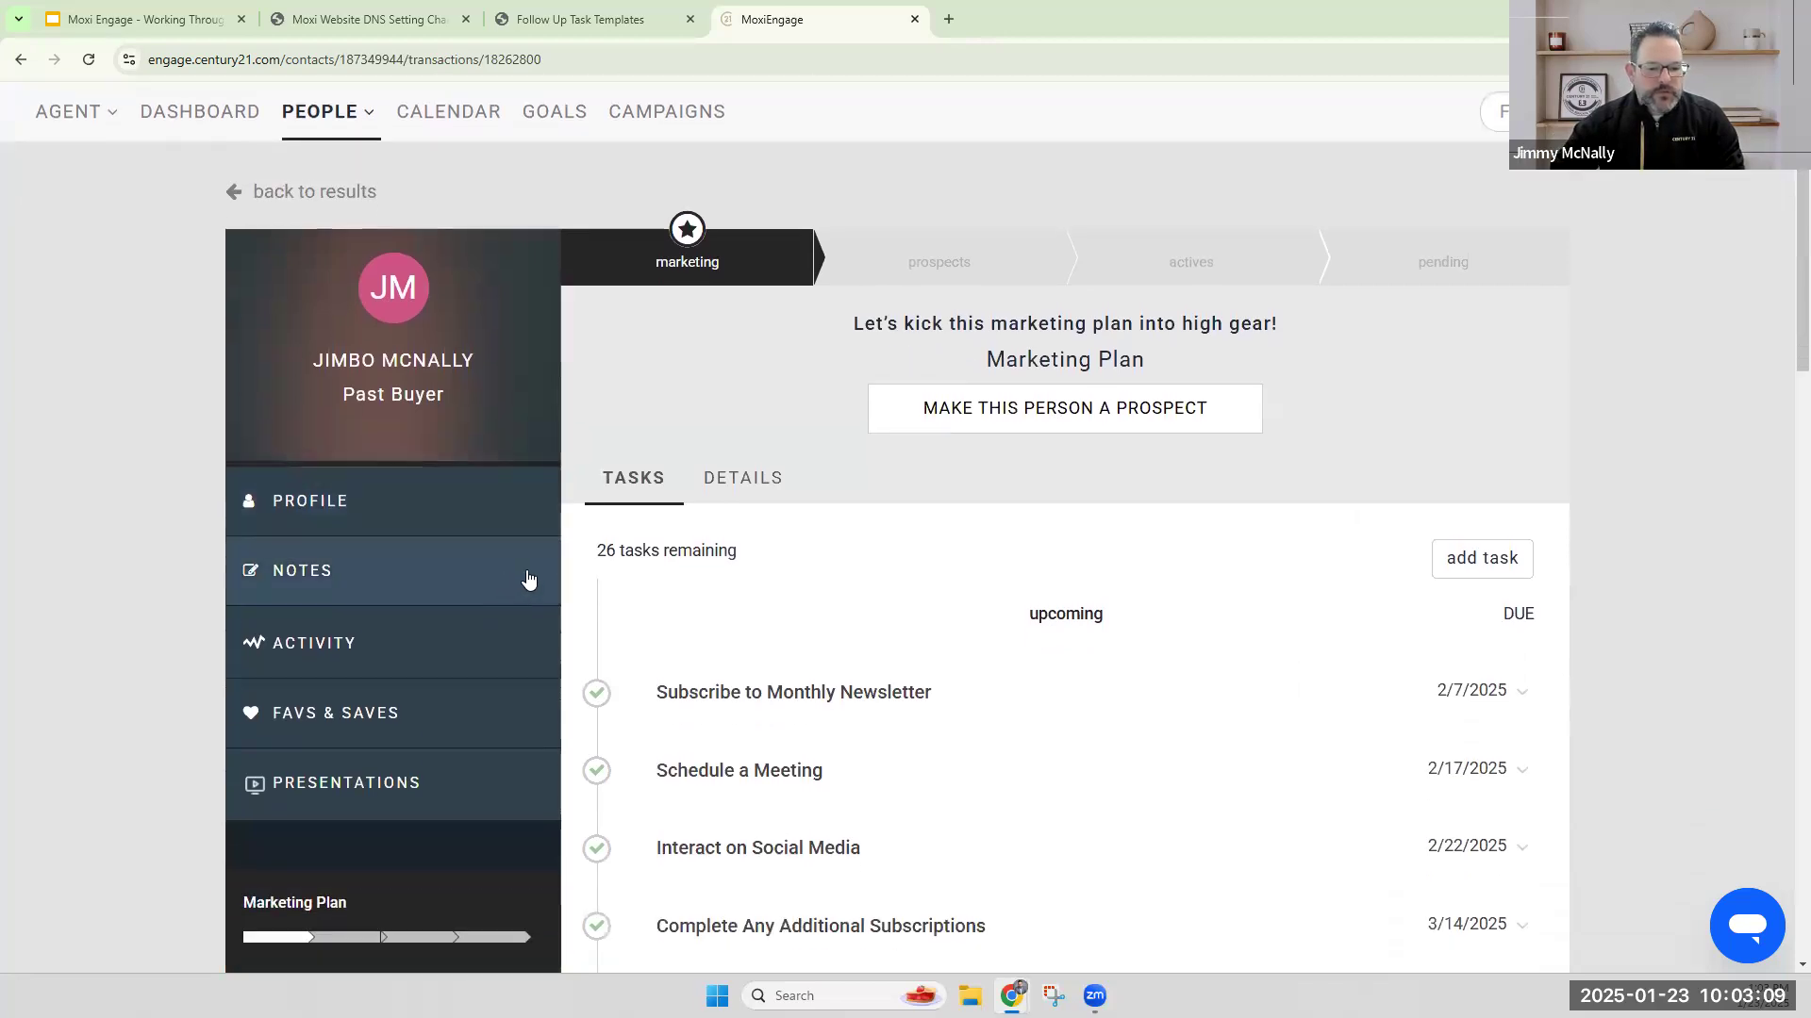
left_click(465, 737)
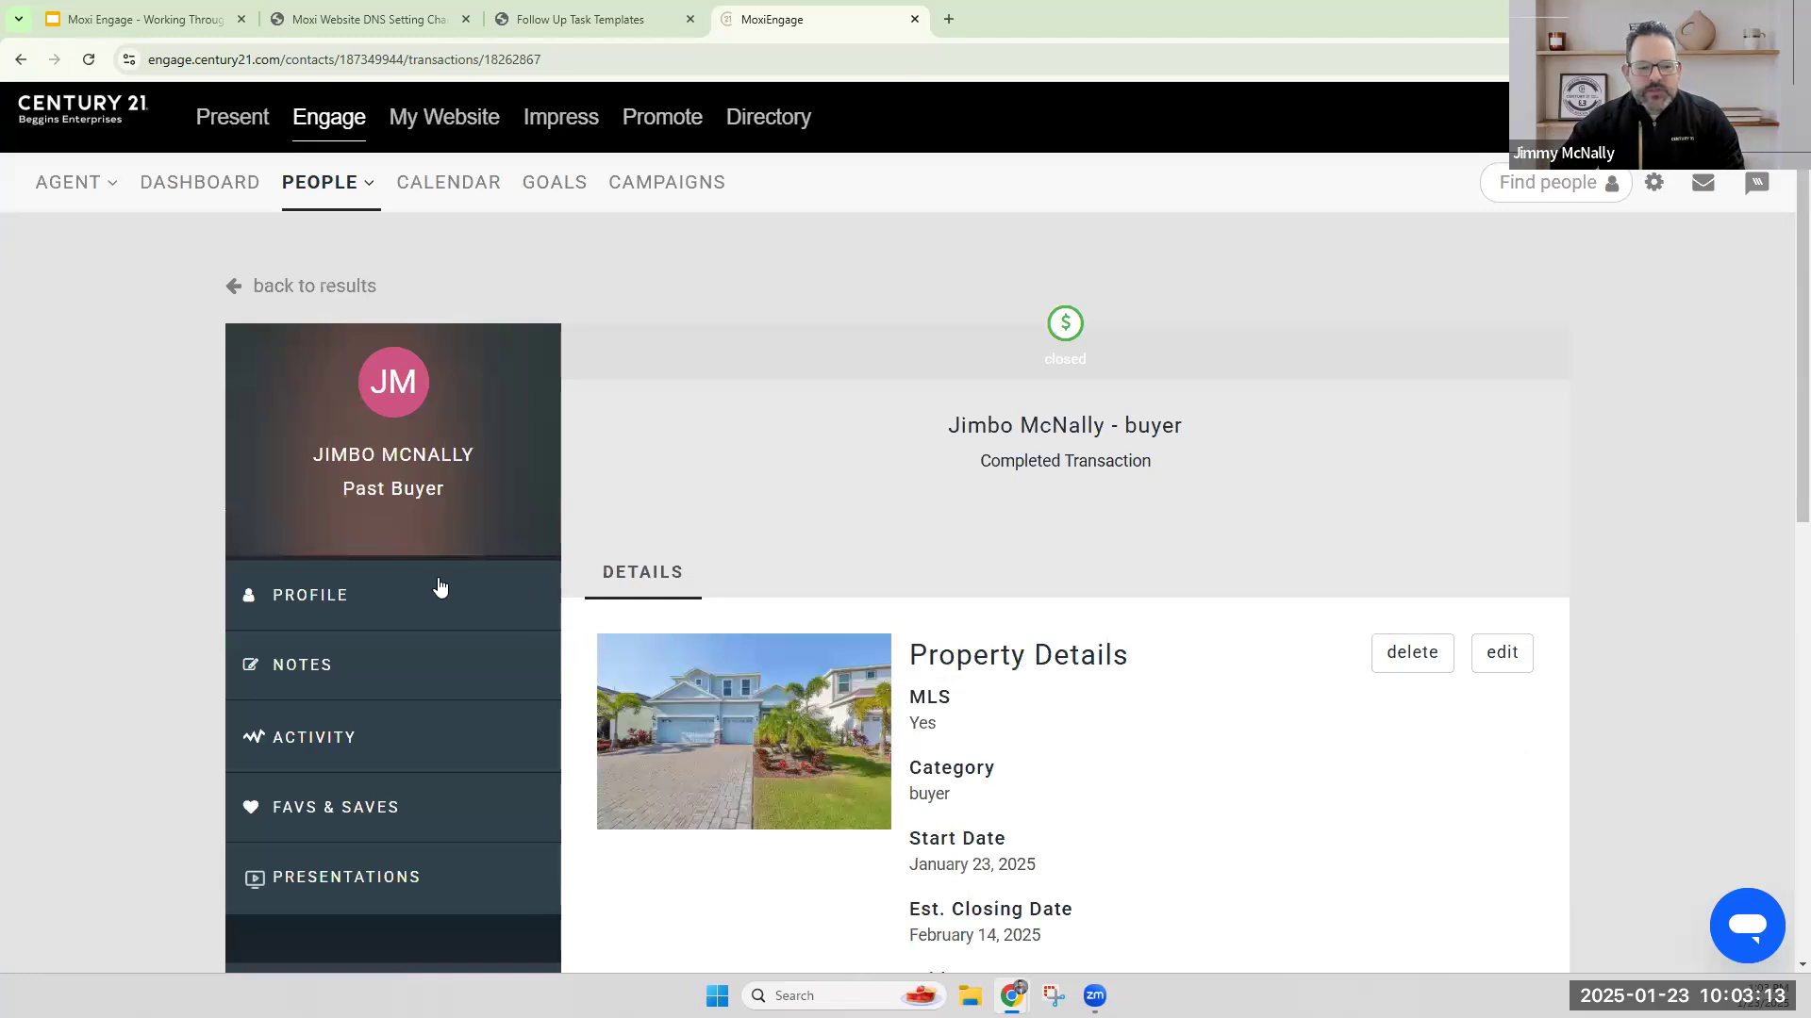
scroll(441, 590, "down", 4)
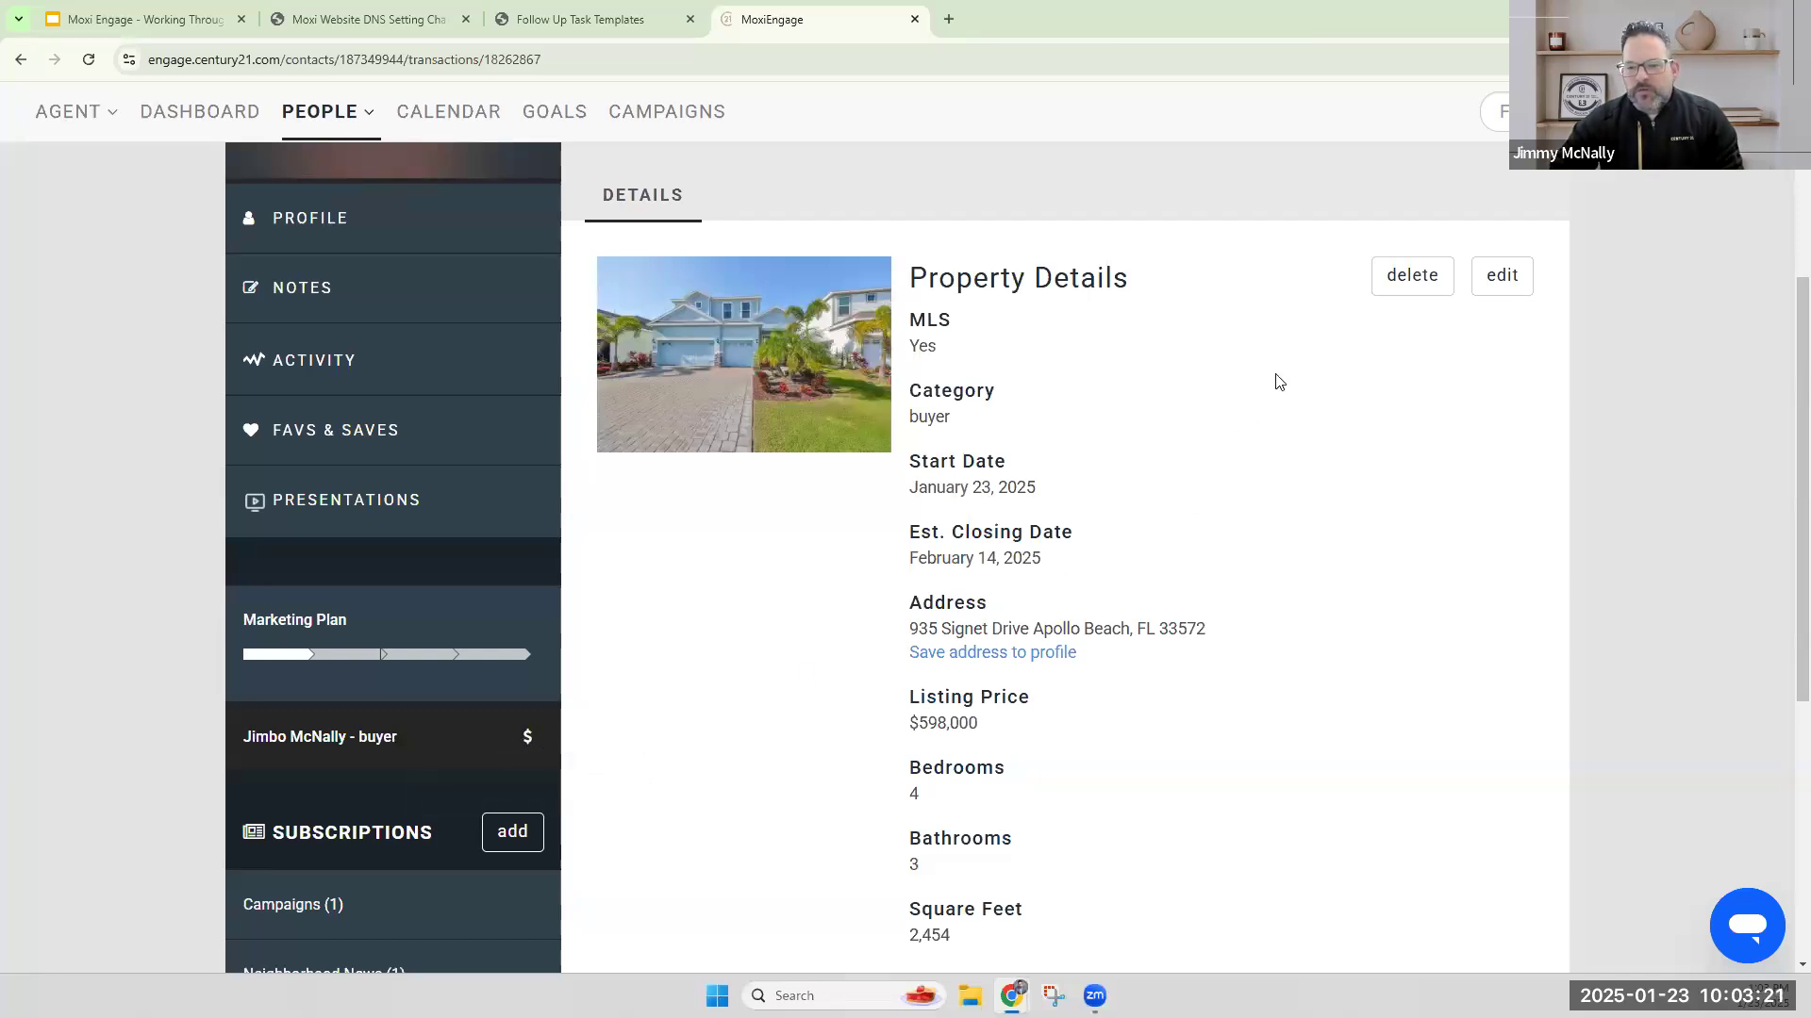
scroll(1400, 278, "down", 1)
scroll(1399, 278, "down", 1)
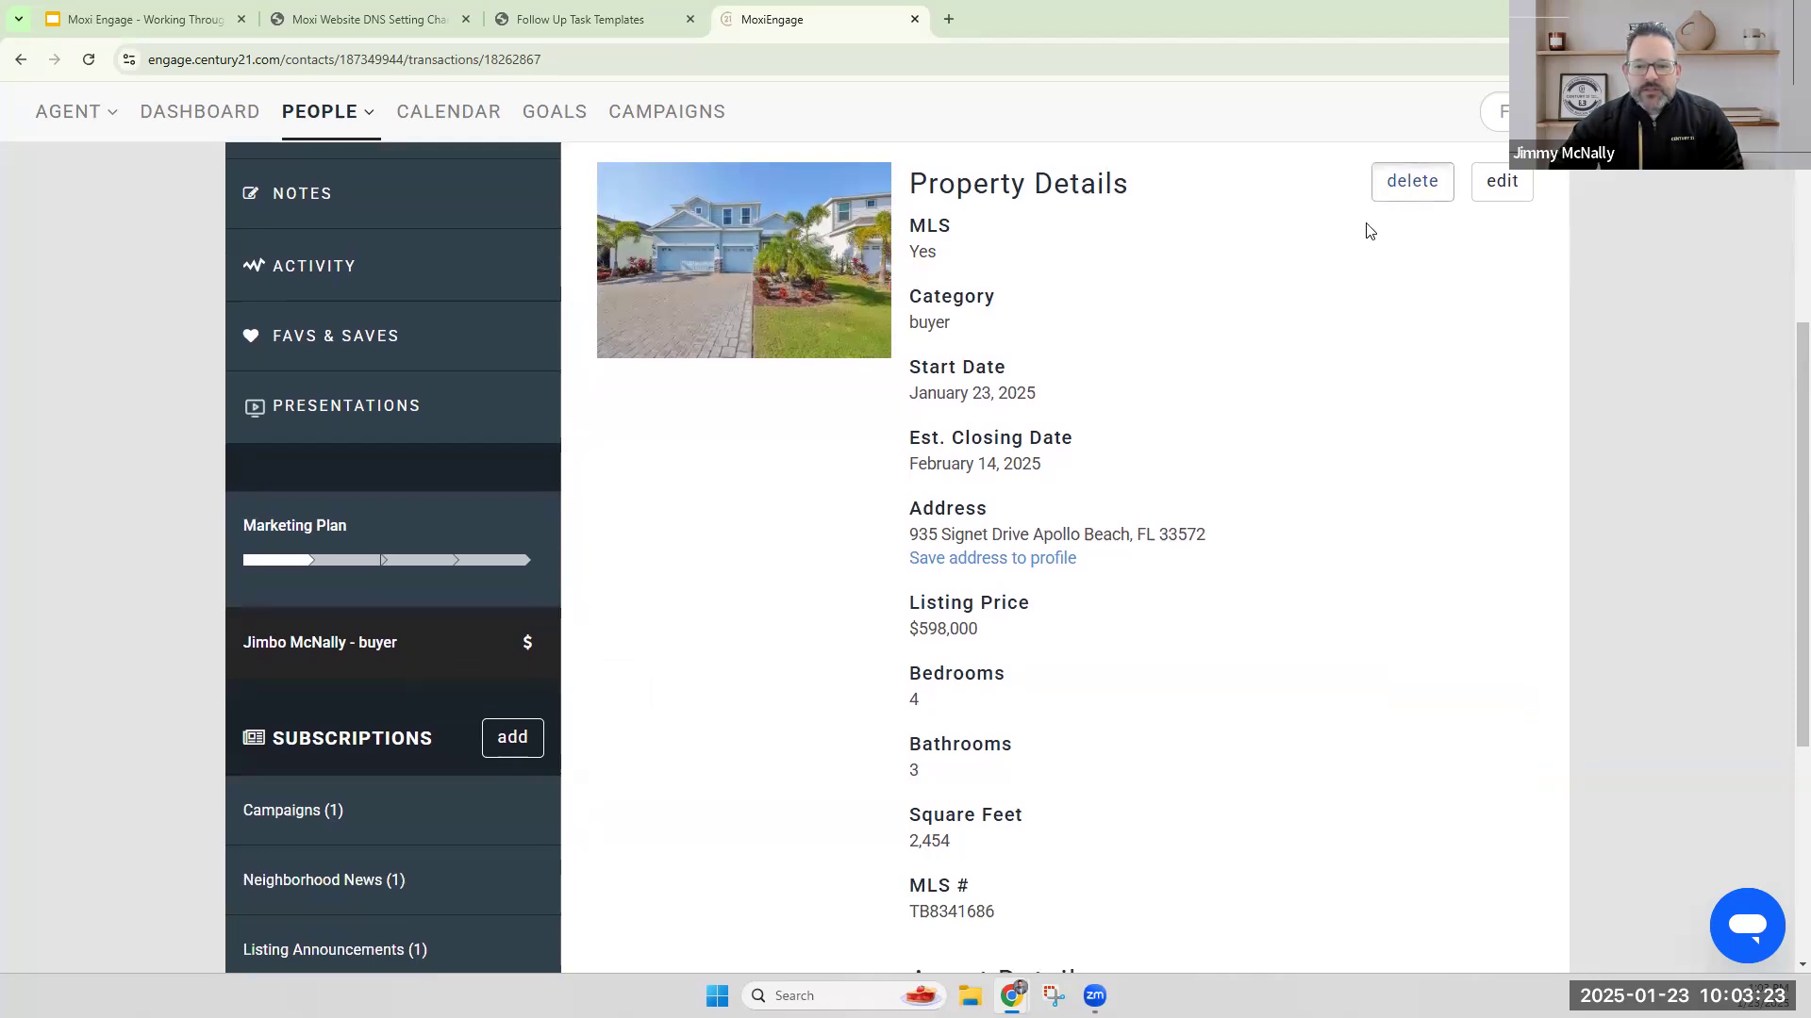
left_click(1405, 189)
left_click(703, 450)
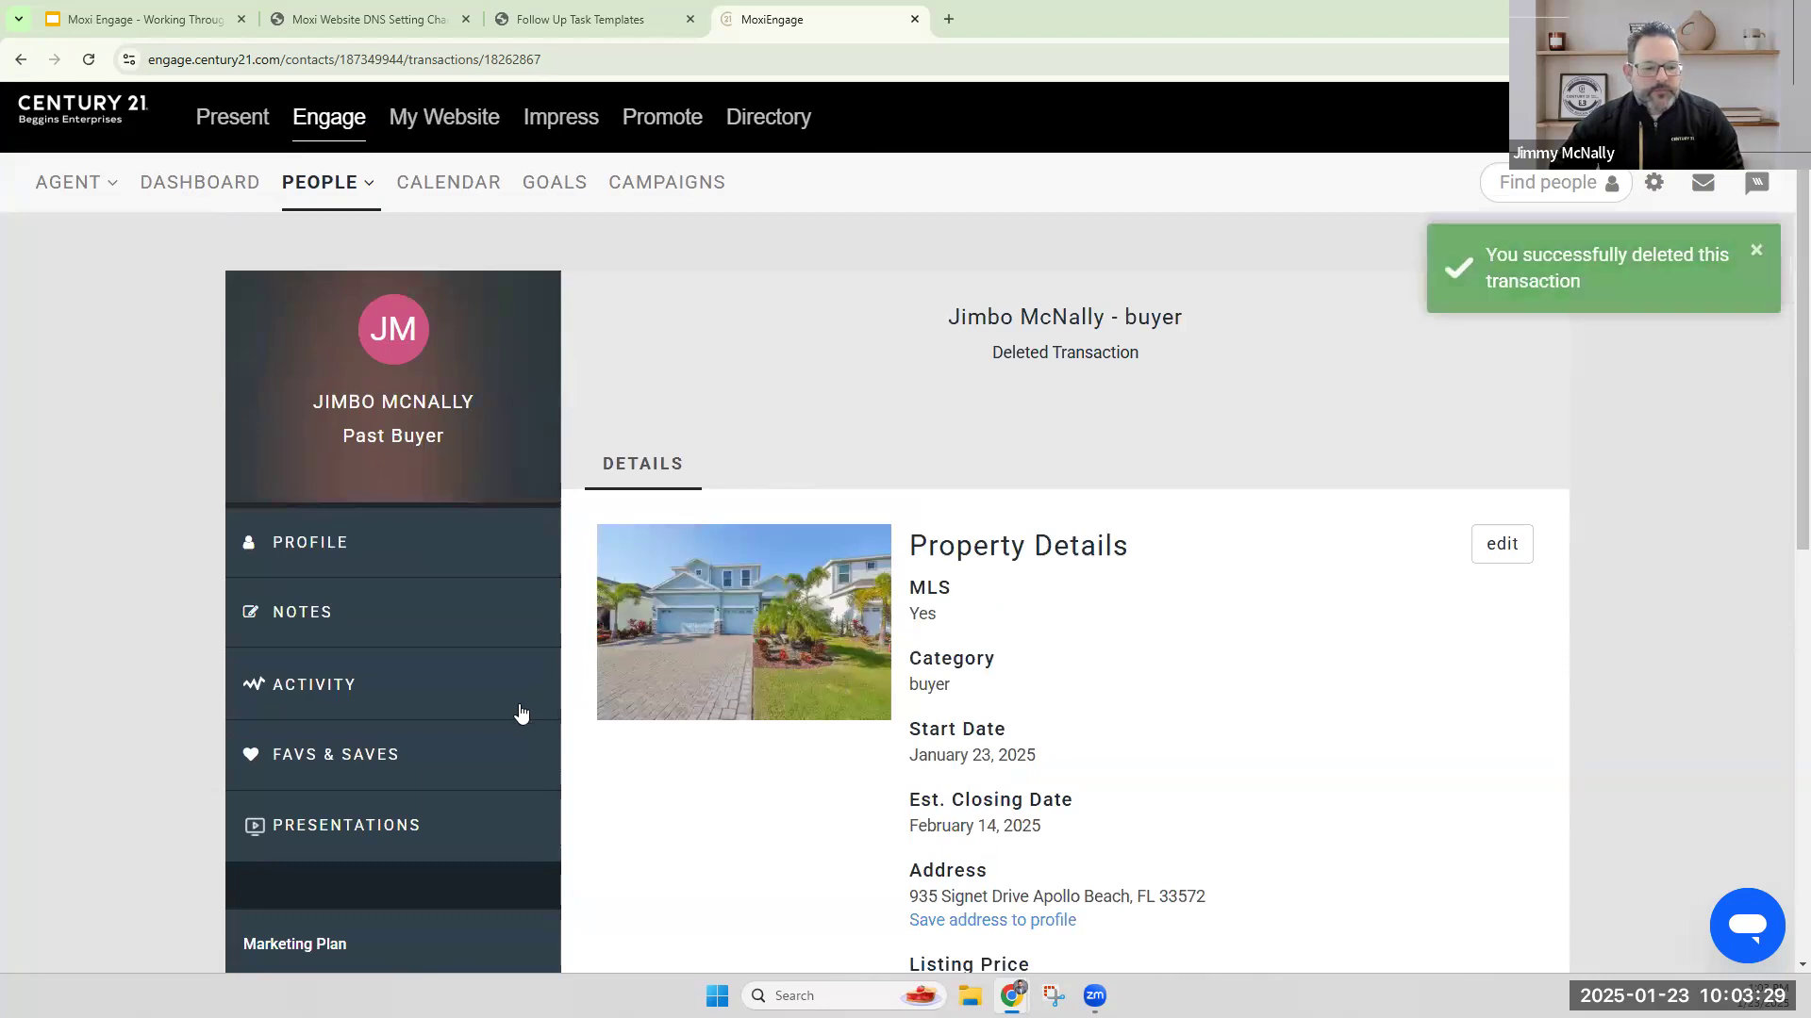
scroll(832, 538, "down", 2)
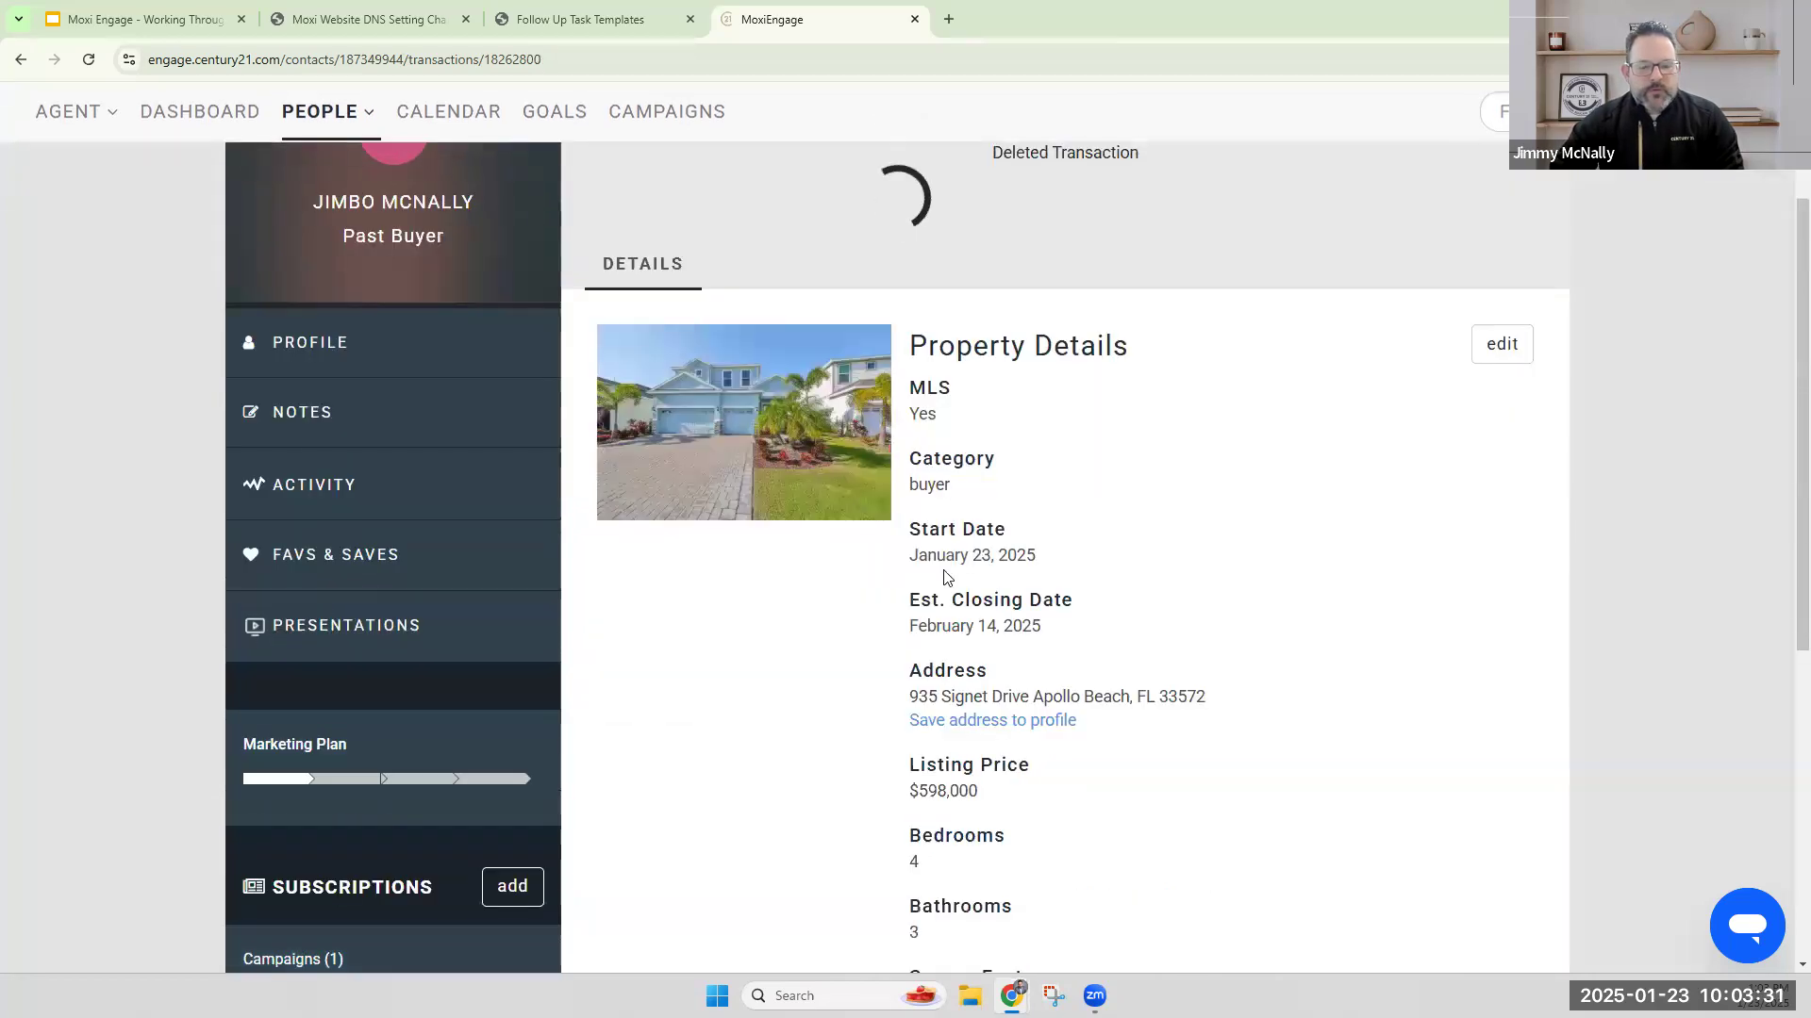
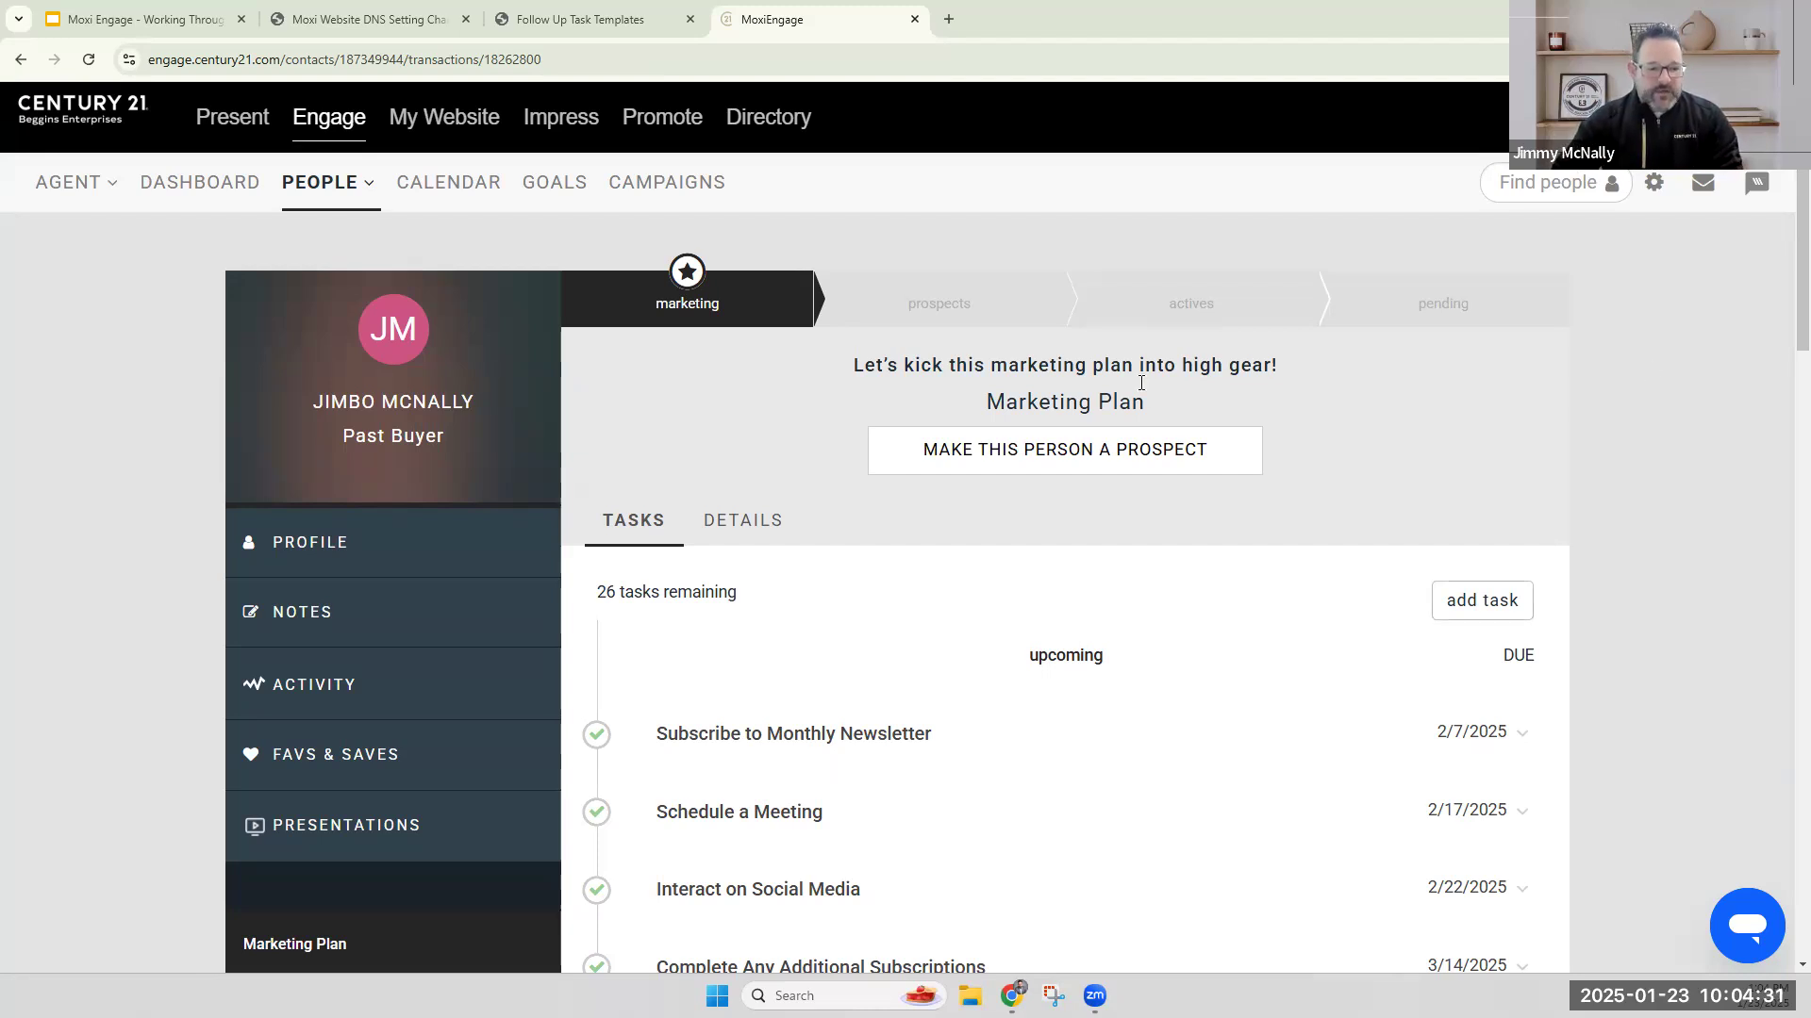
Change the contact's House-iversary date to 02/14/2025 in the profile editor, and discard the edit without saving.
left_click(393, 542)
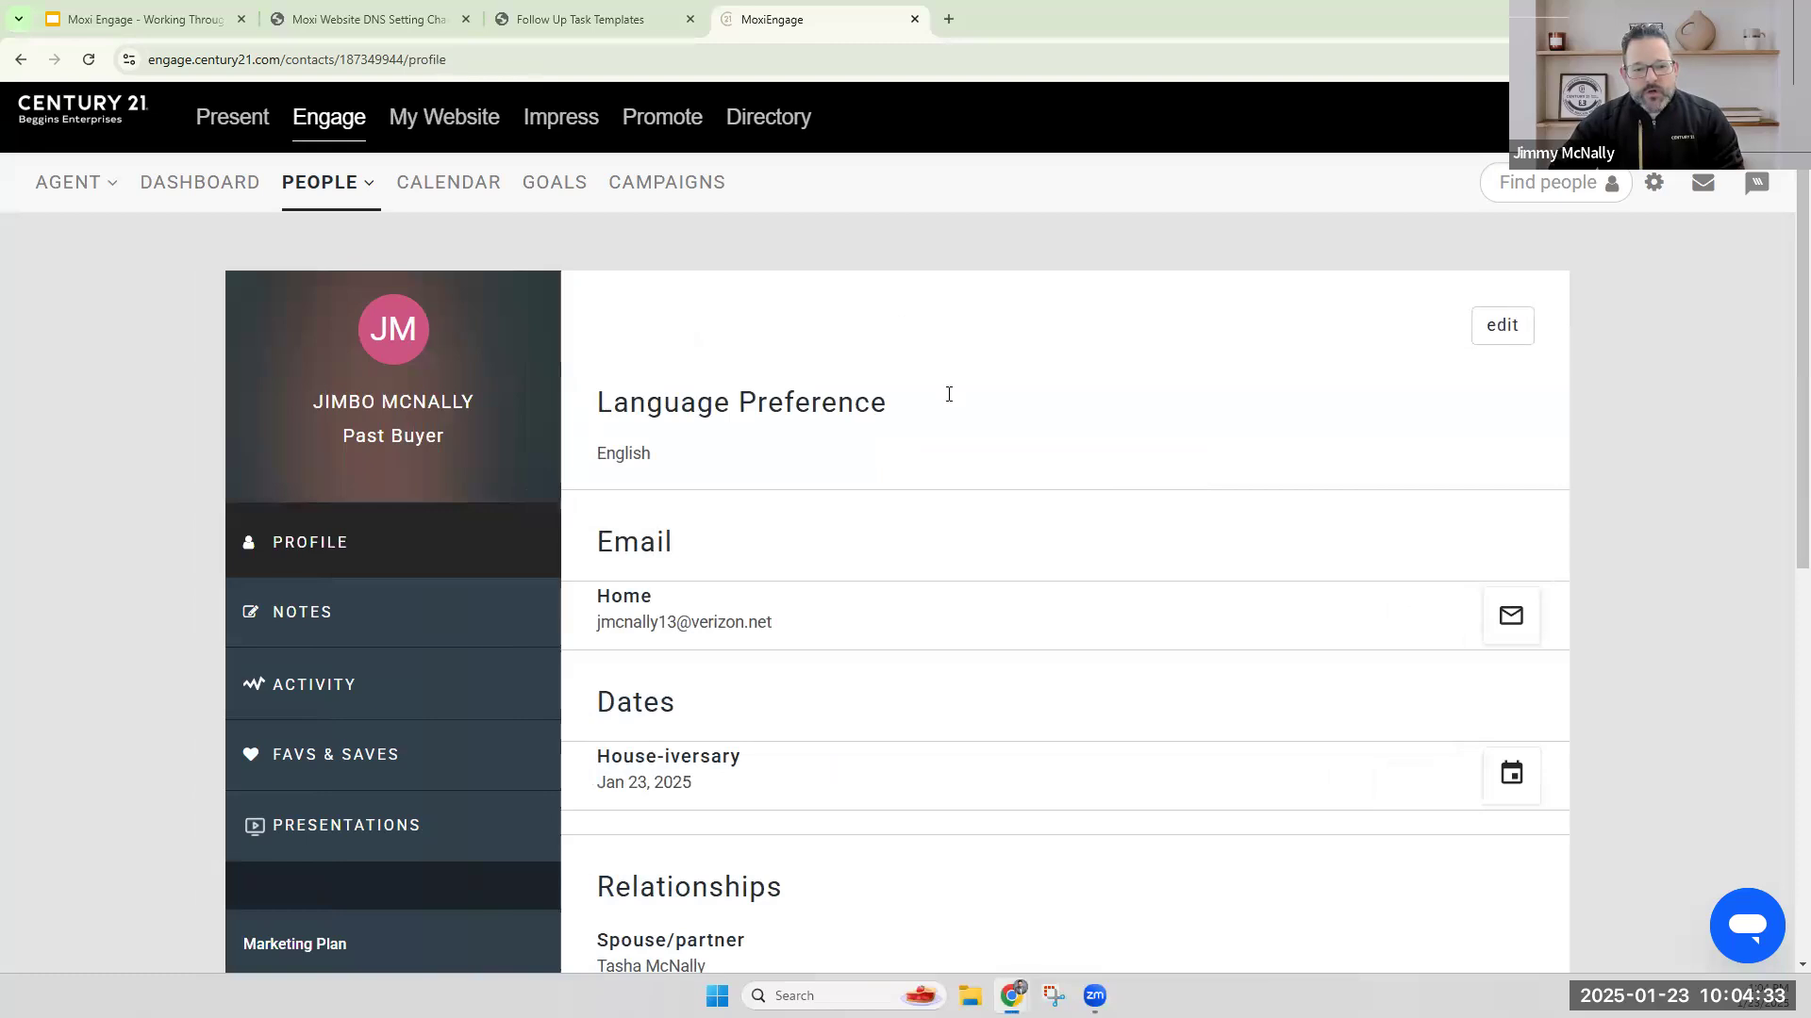
left_click(1503, 330)
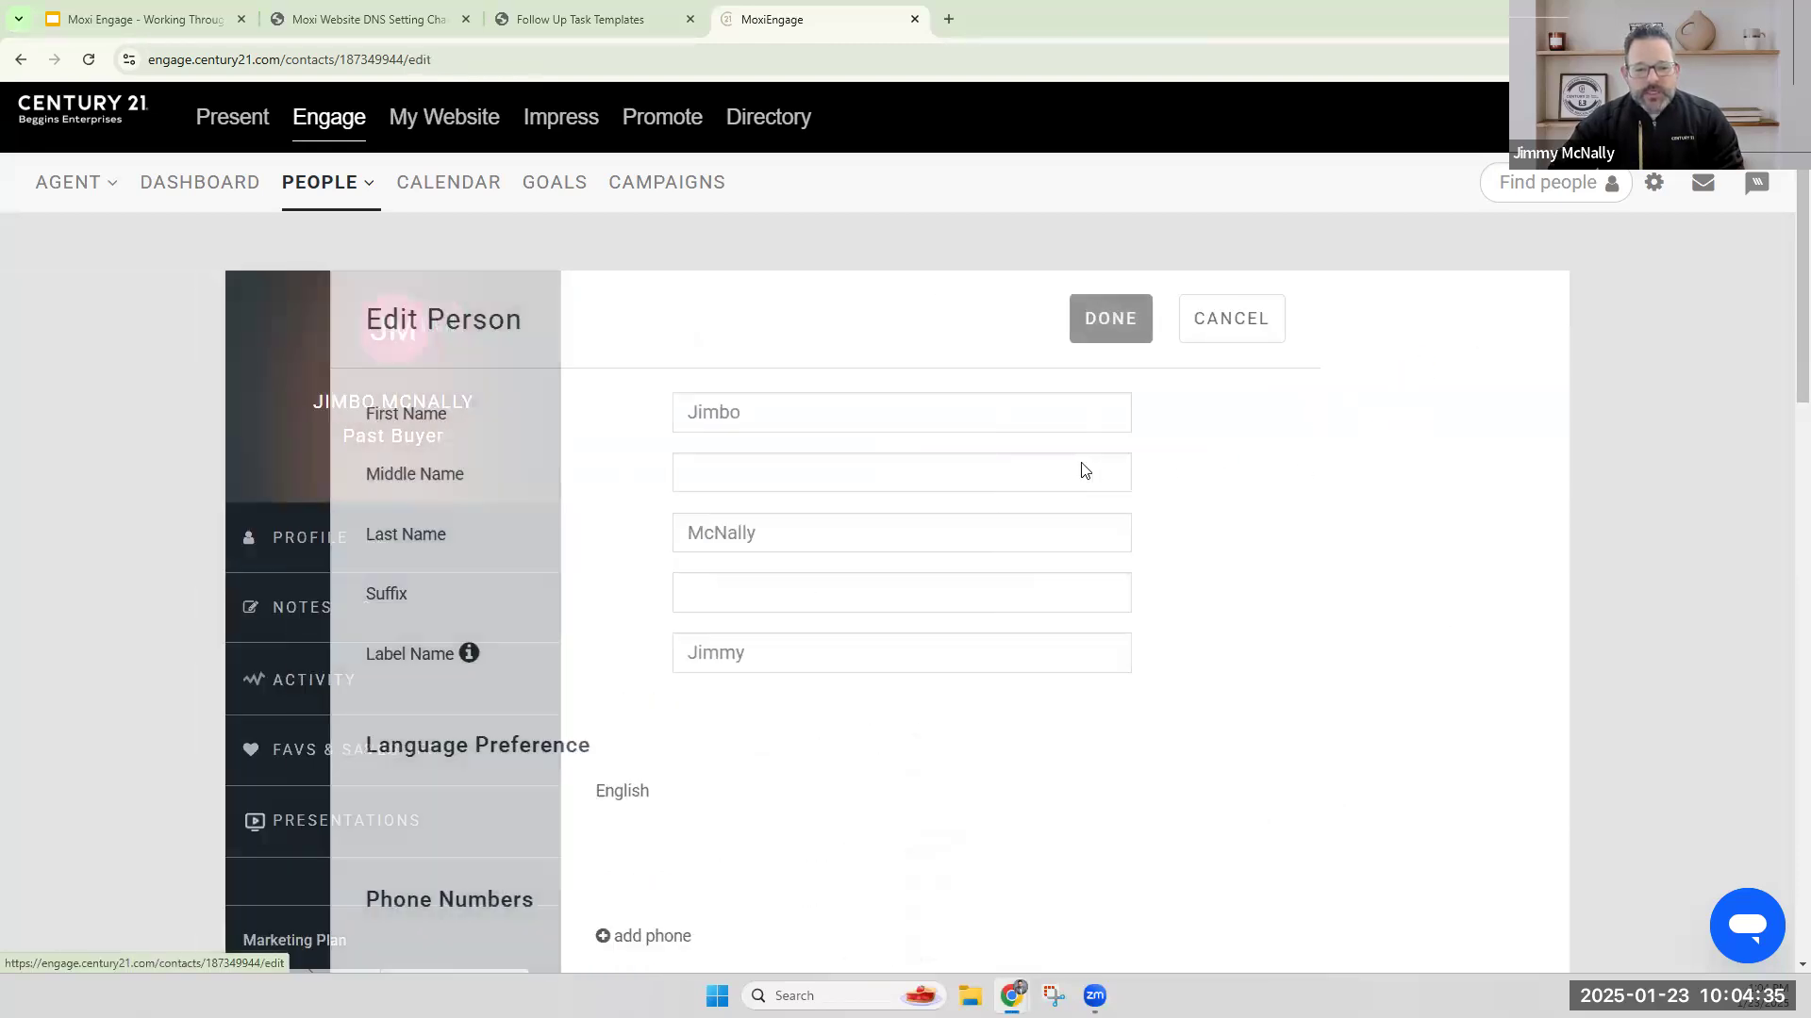
scroll(1027, 674, "down", 10)
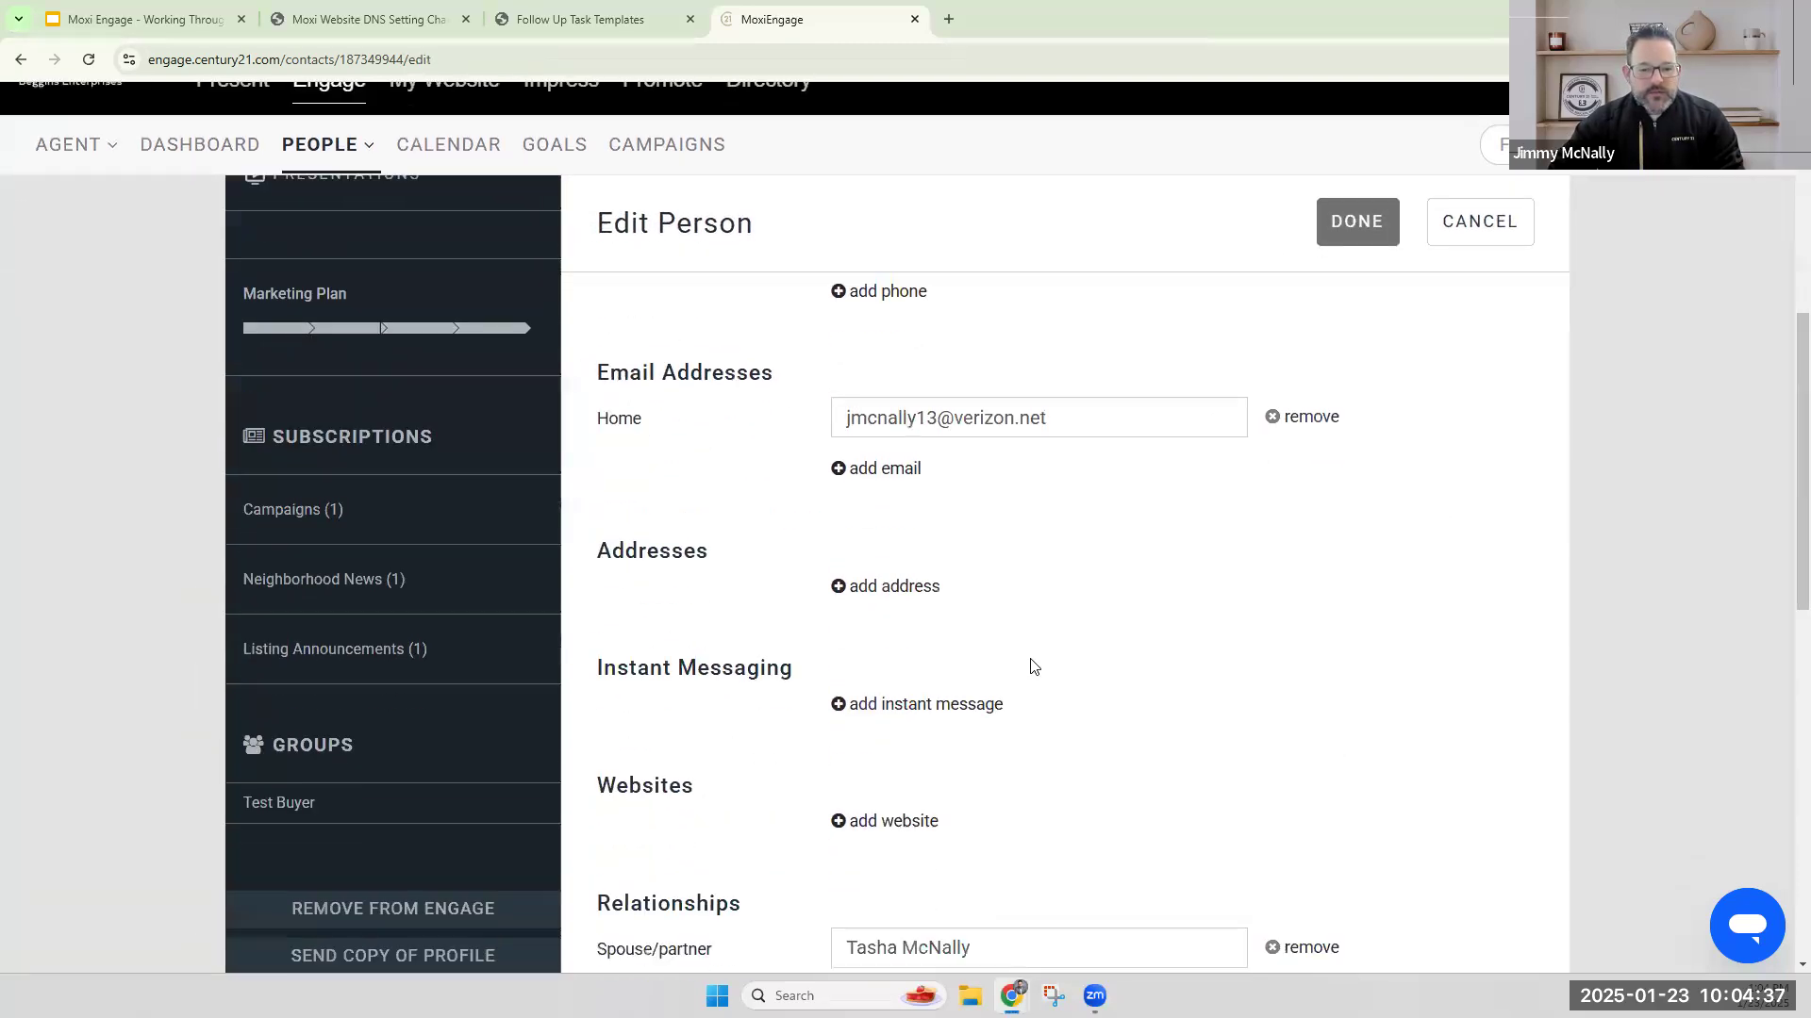
scroll(1055, 640, "down", 3)
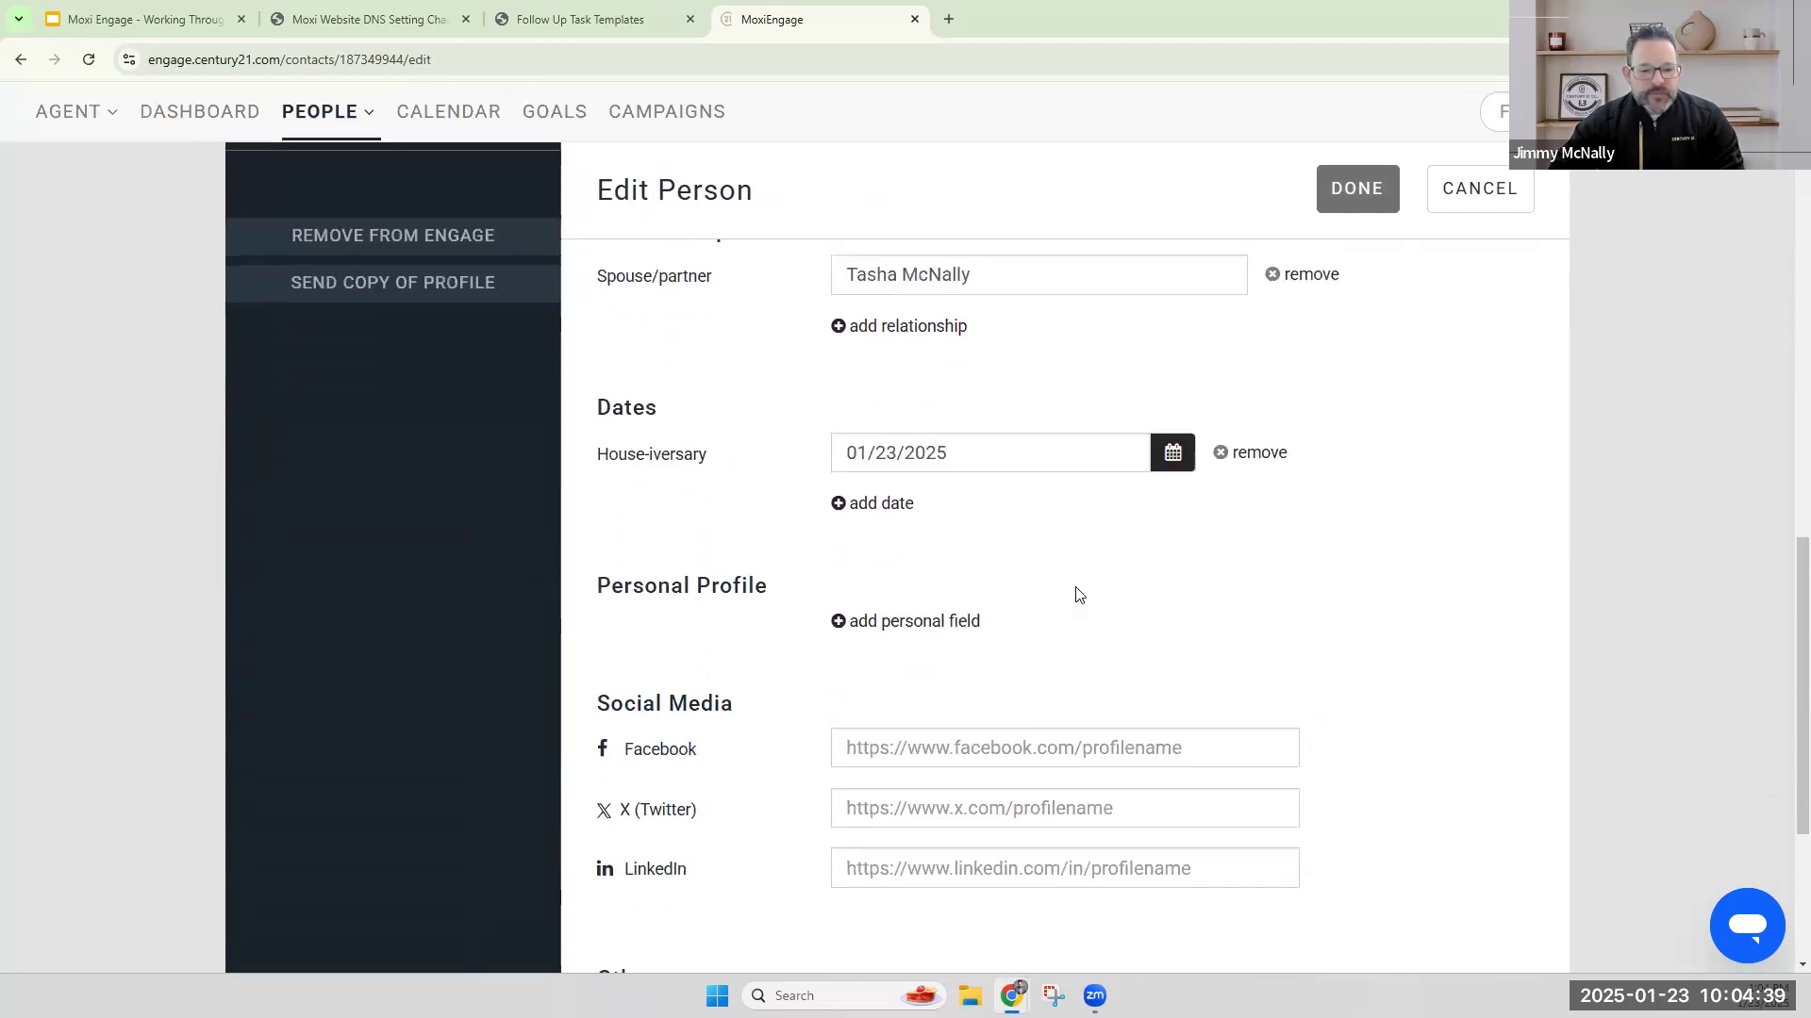
triple_click(830, 457)
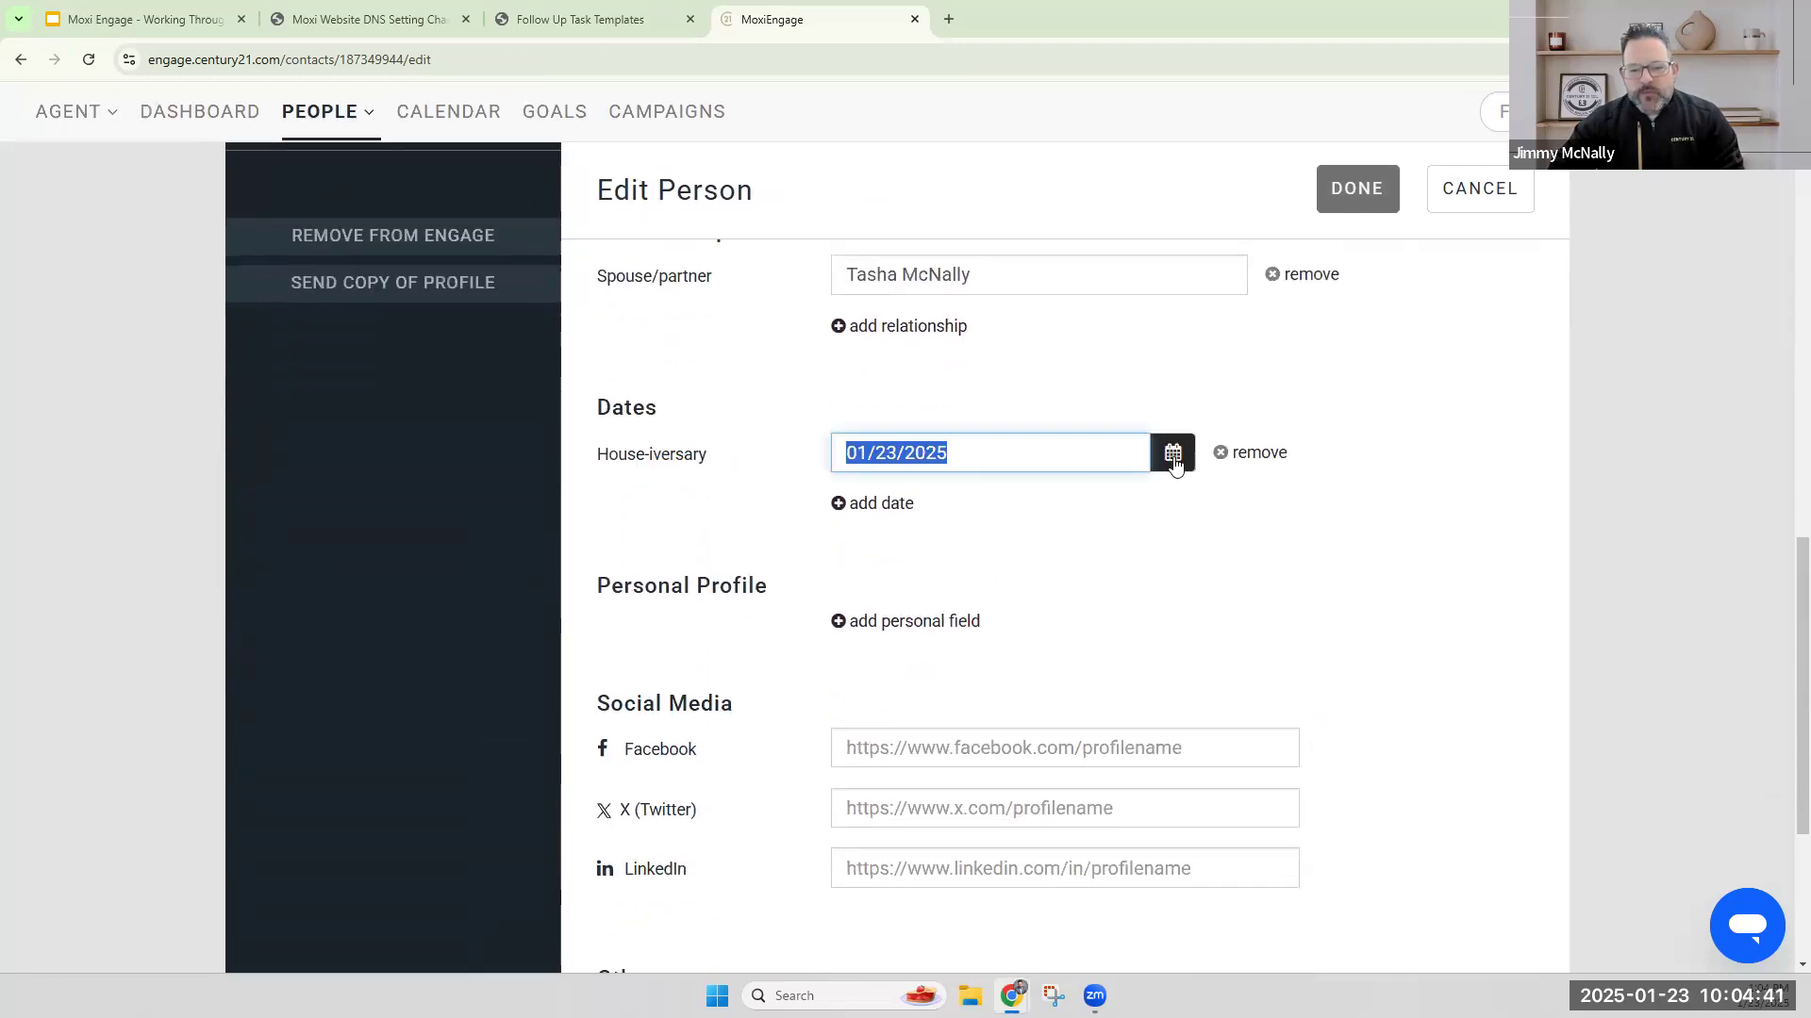
left_click(1172, 452)
left_click(1038, 488)
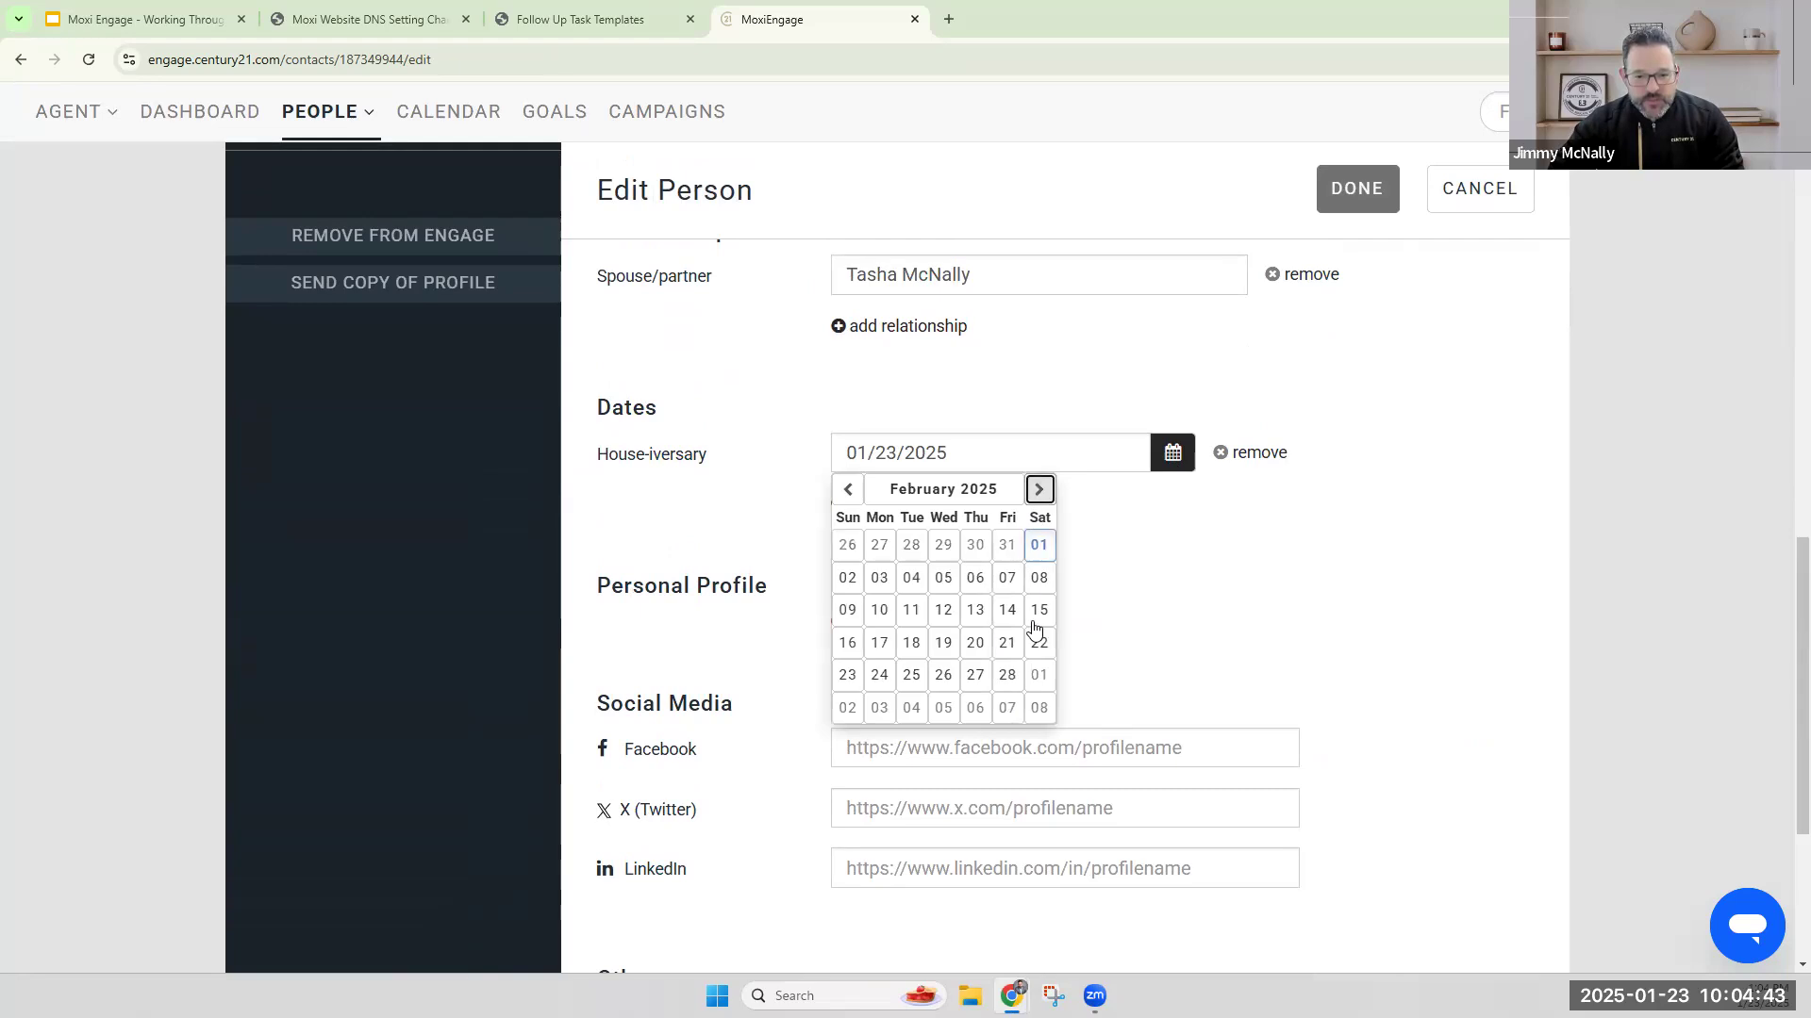
left_click(1007, 610)
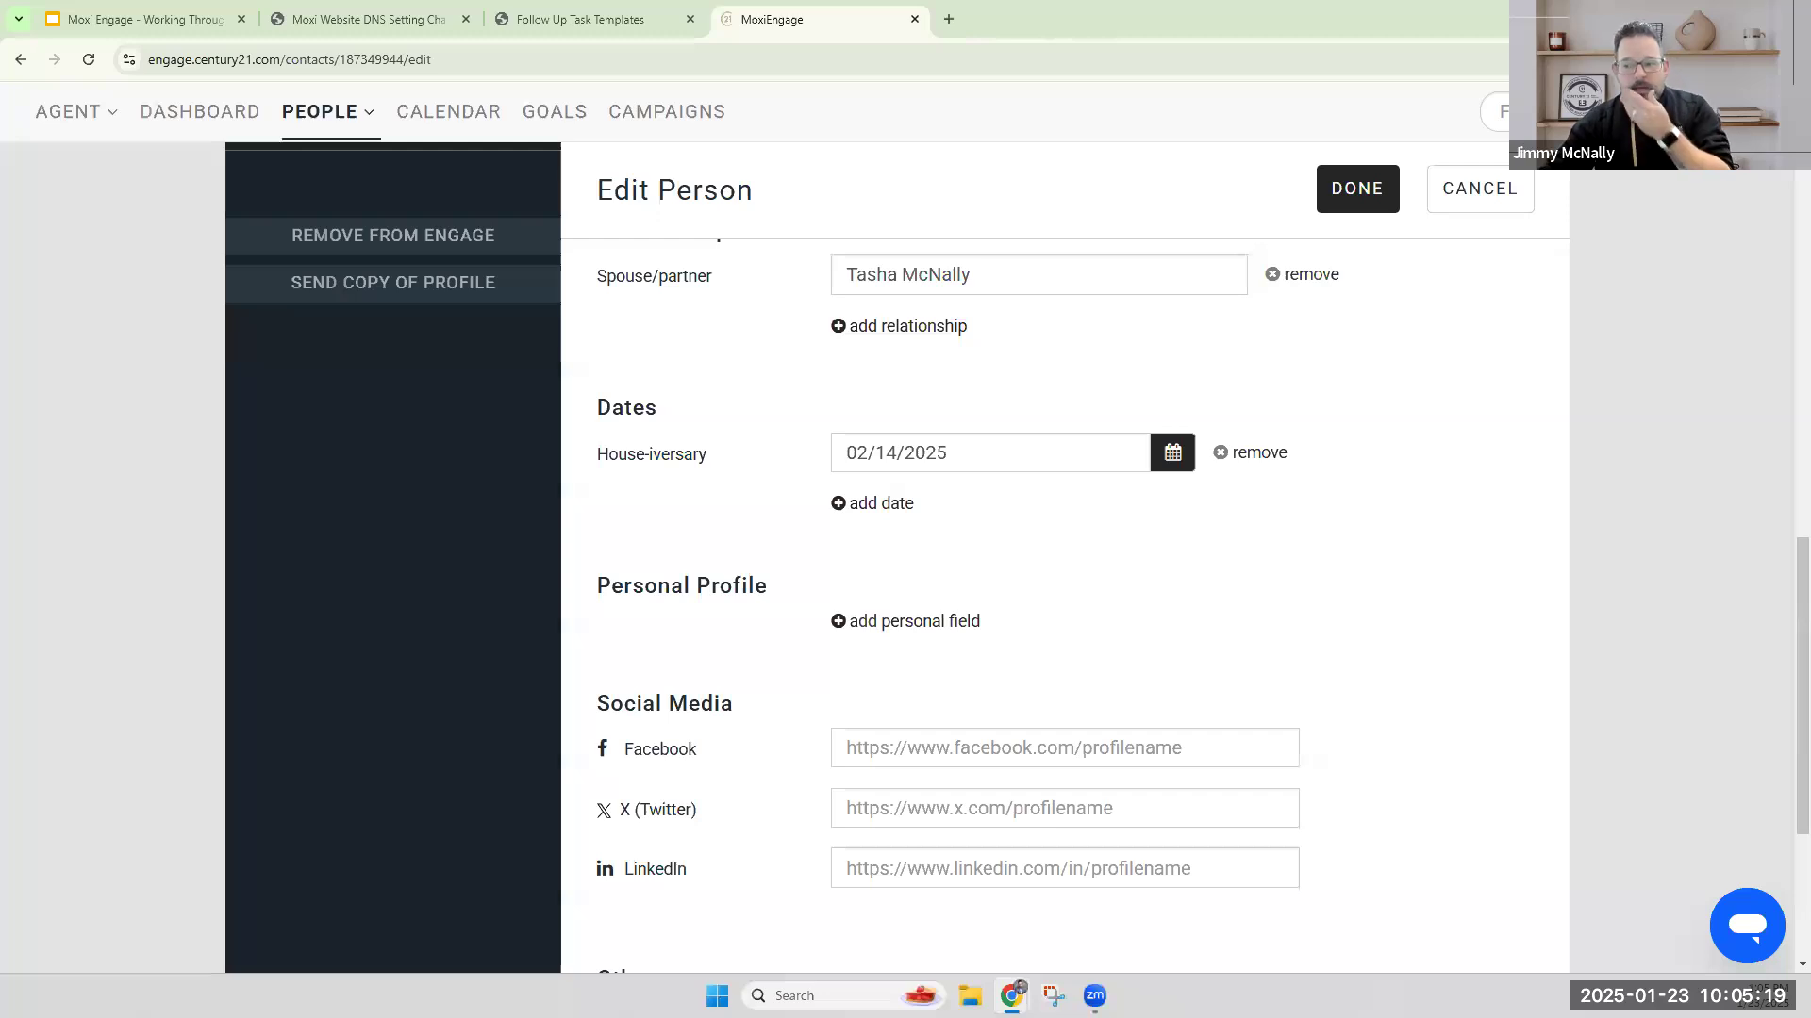
left_click(1473, 203)
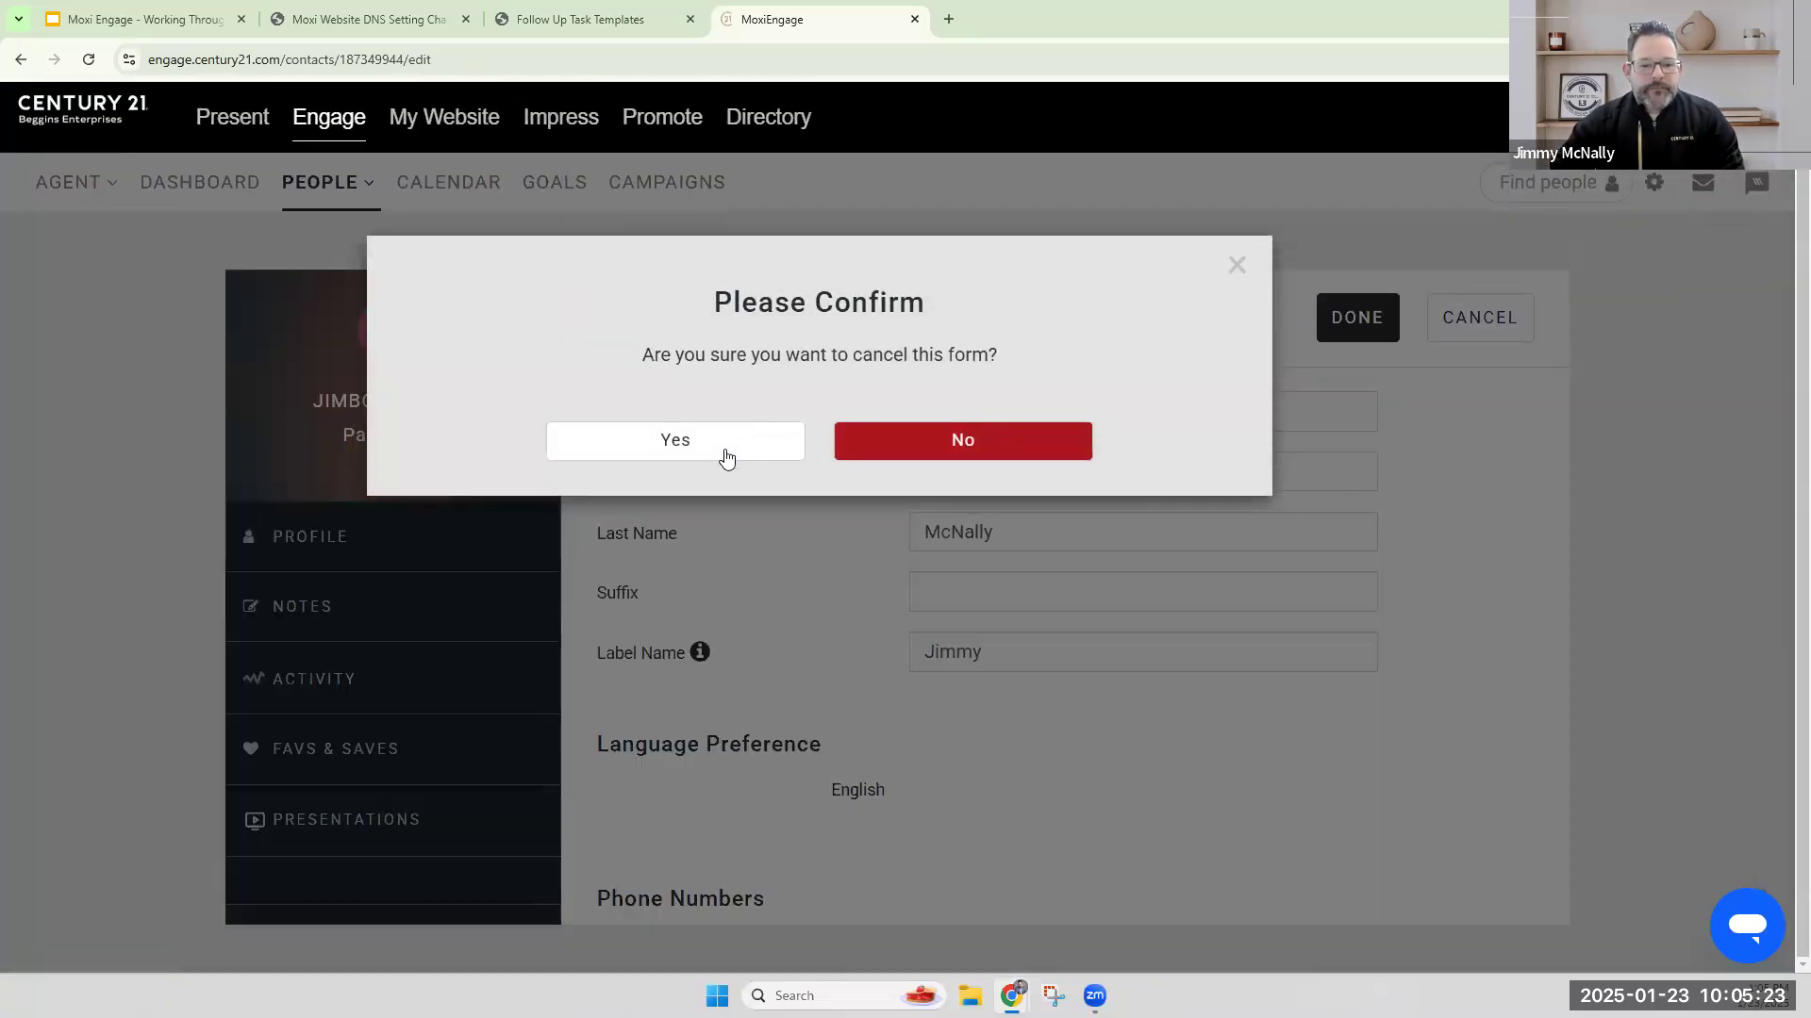
left_click(727, 458)
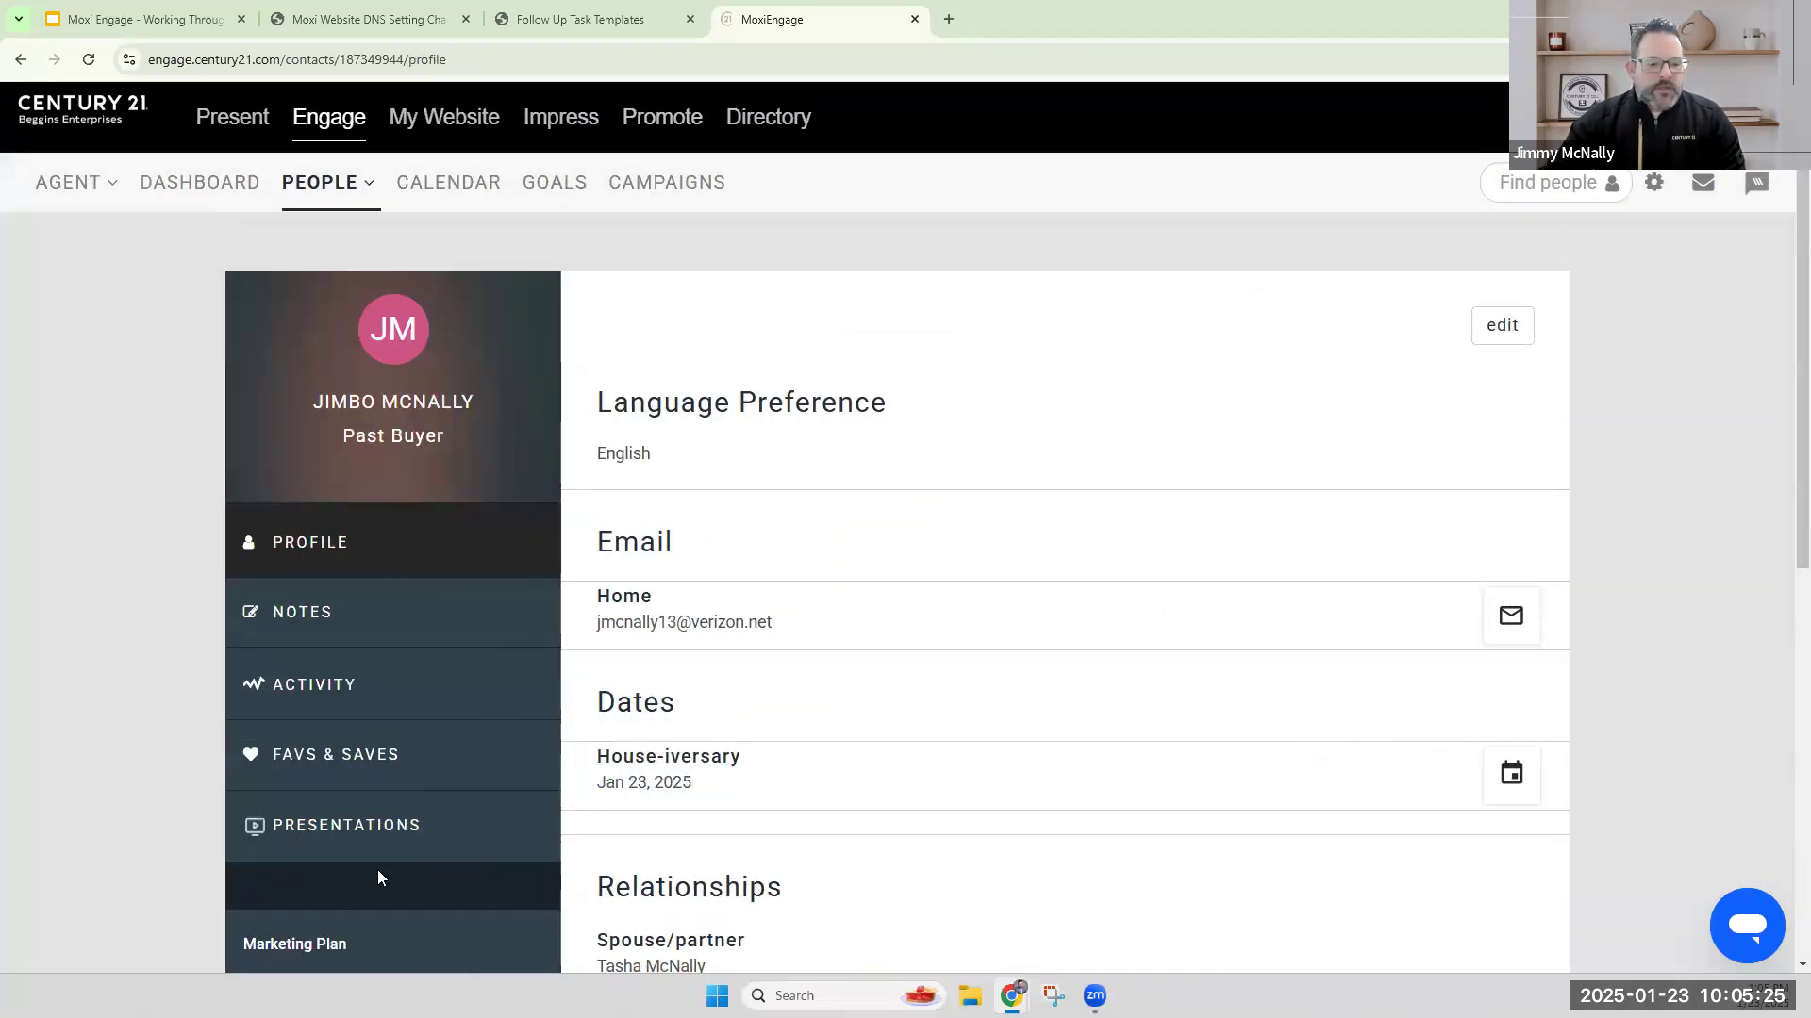
Make the contact a prospect from the Marketing Plan, choosing seller as the transaction type and the MLS listing TB8341686 as the property.
left_click(356, 921)
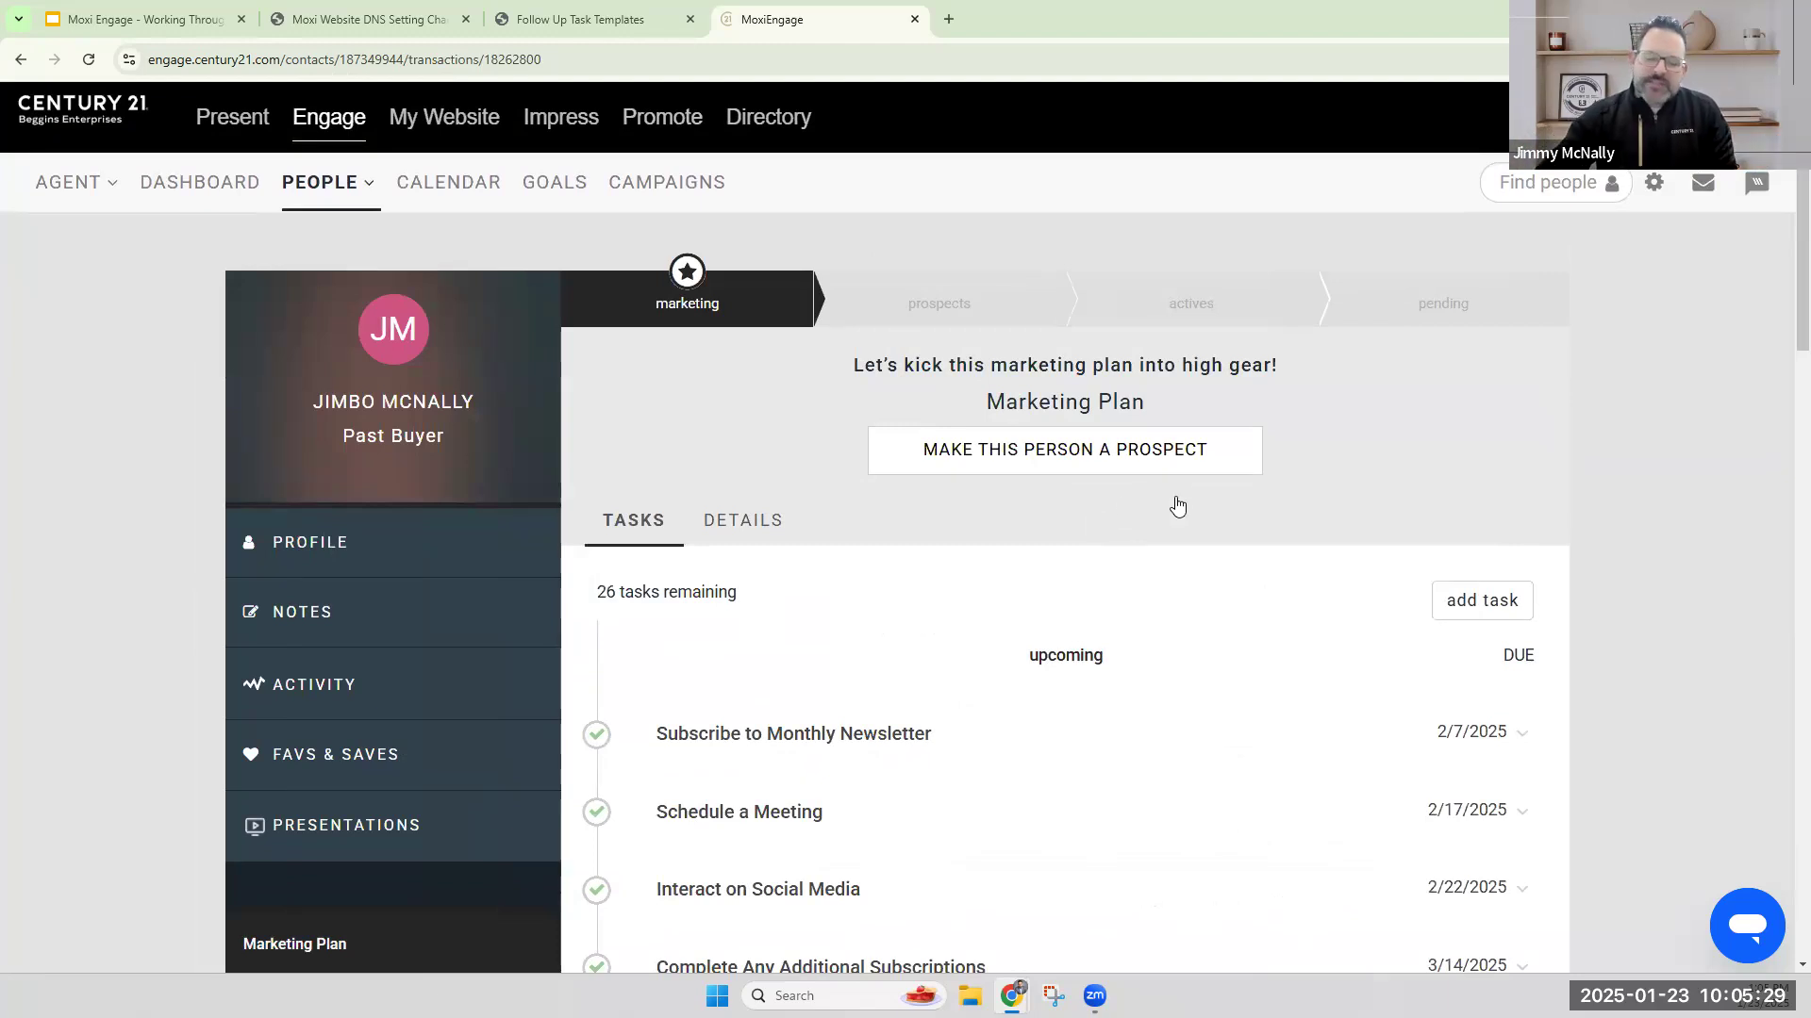
left_click(1105, 458)
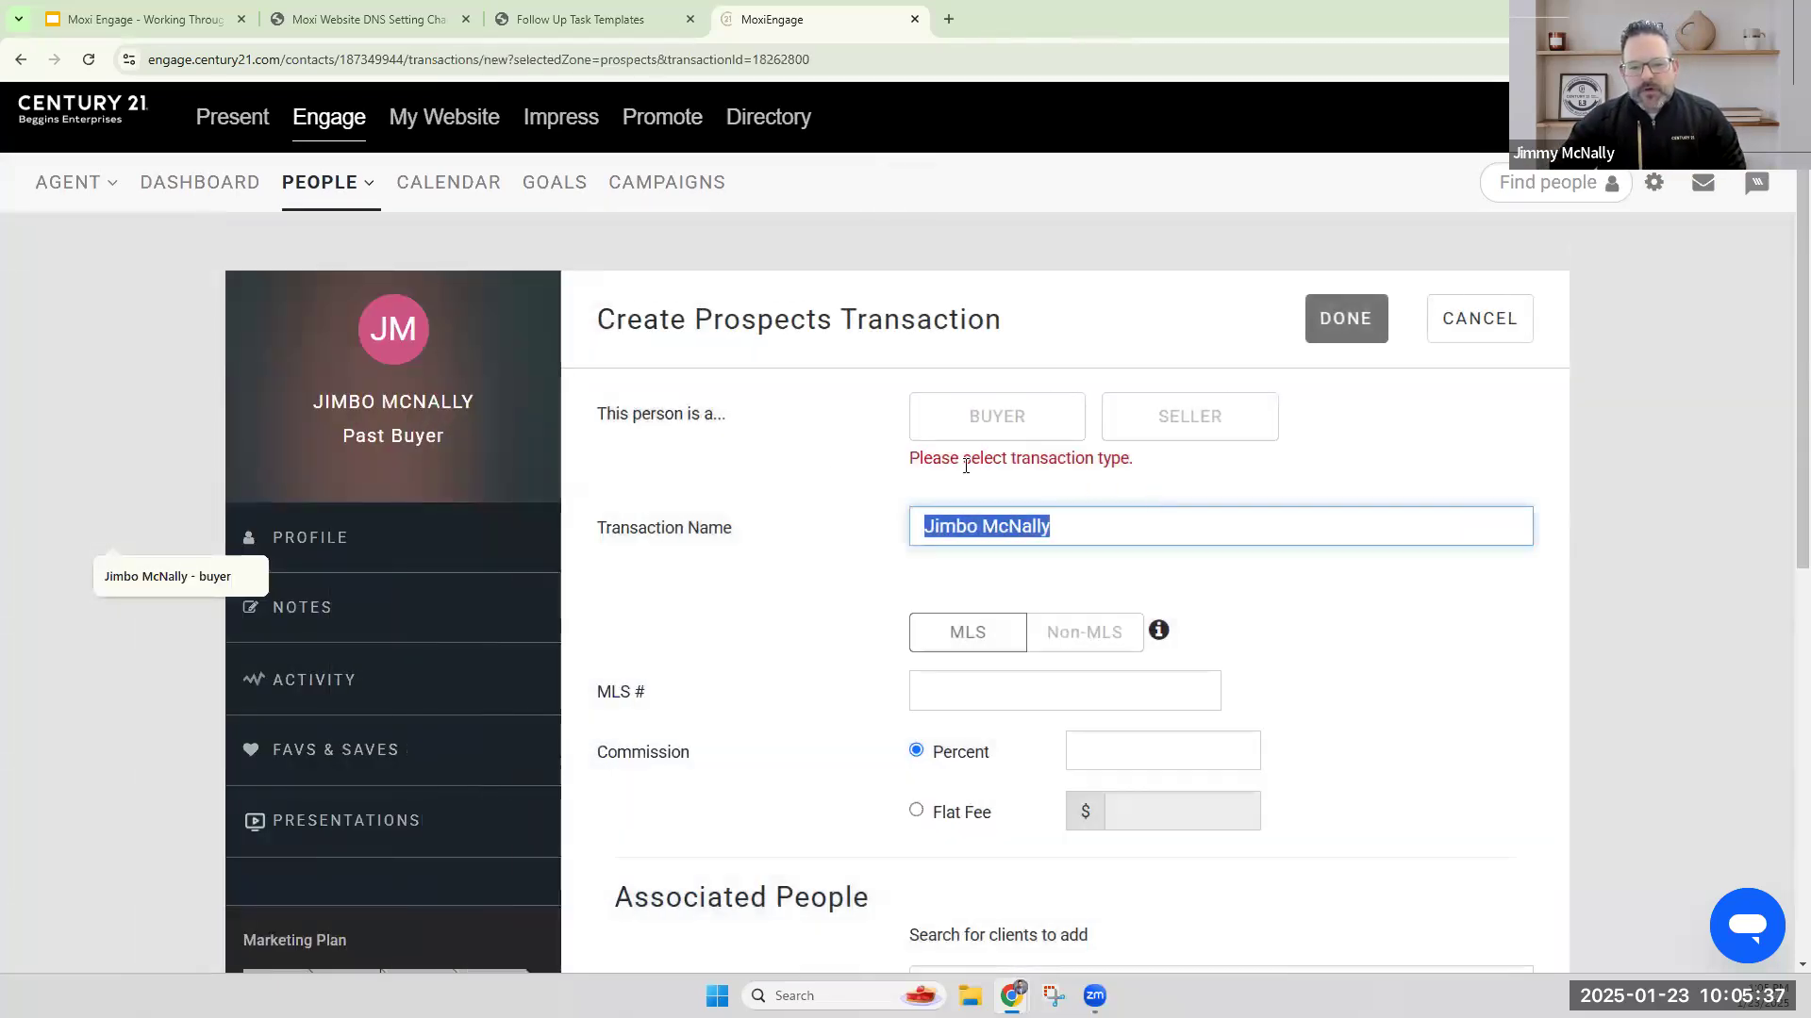
left_click(1191, 422)
left_click(1024, 643)
type("TB8341686")
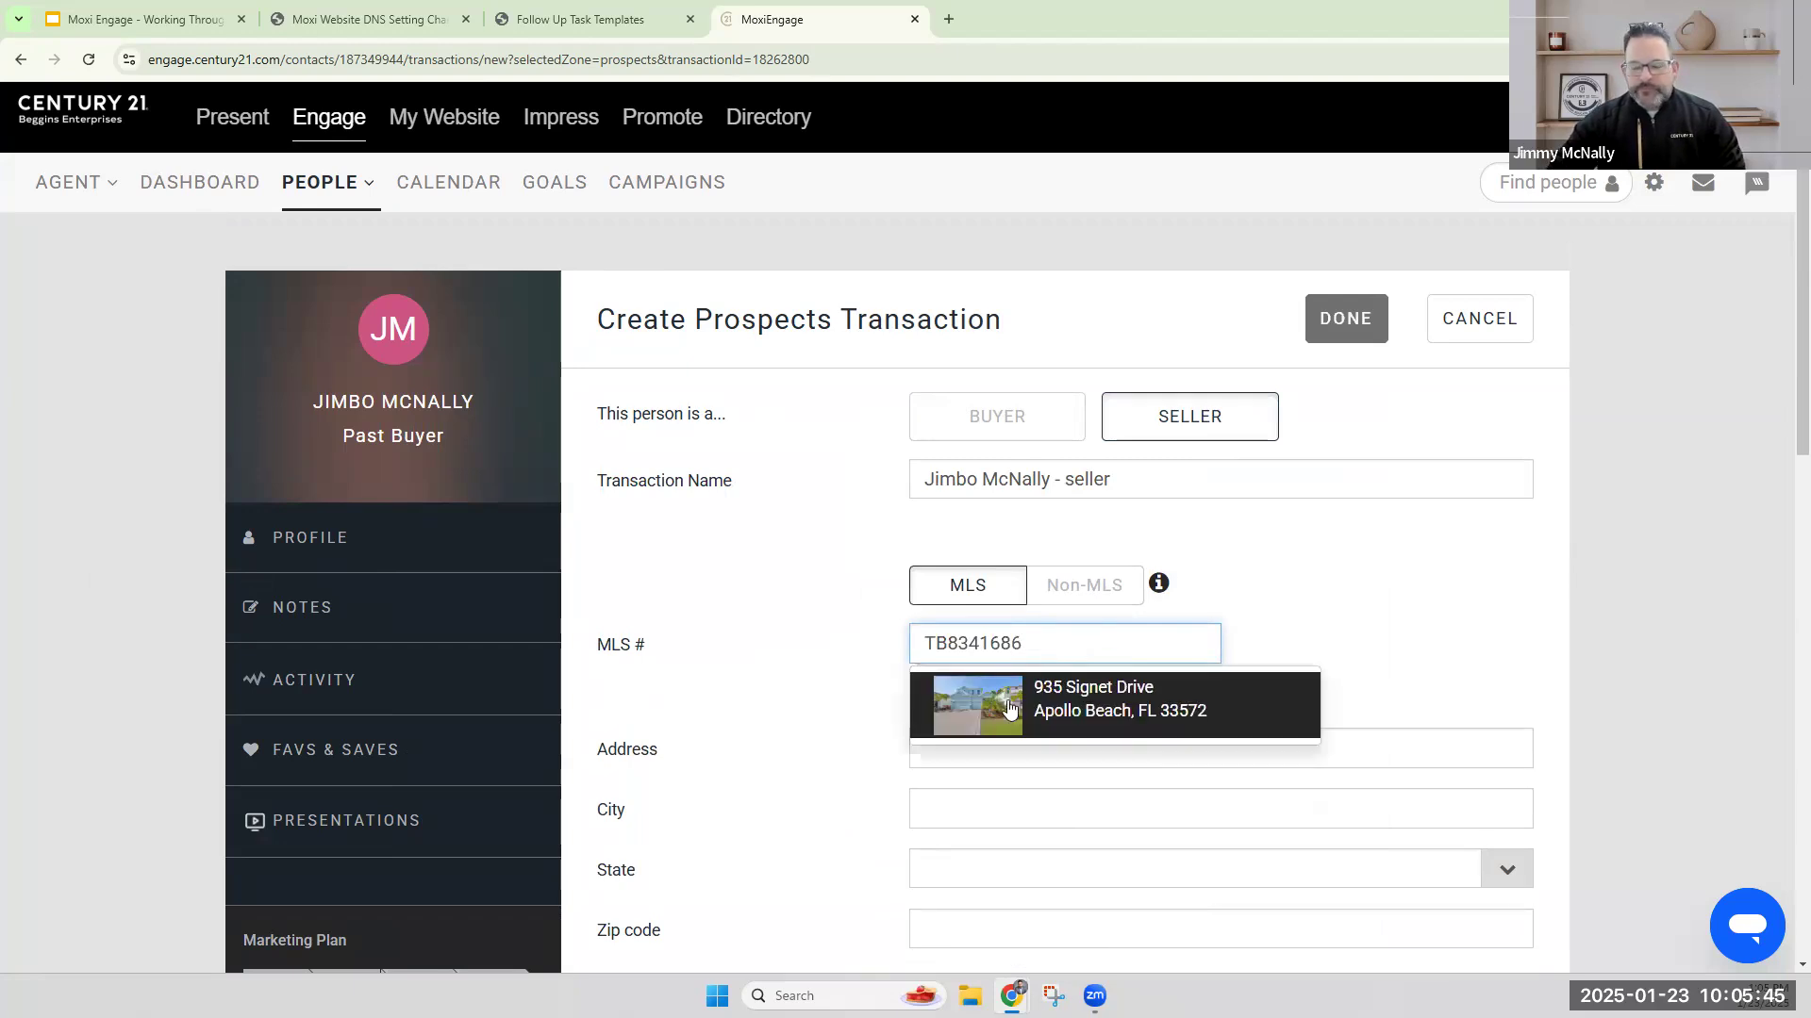
left_click(1007, 702)
Add the contact's spouse as an associated client and save the new prospect transaction without creating a Dotloop loop.
scroll(1331, 604, "down", 4)
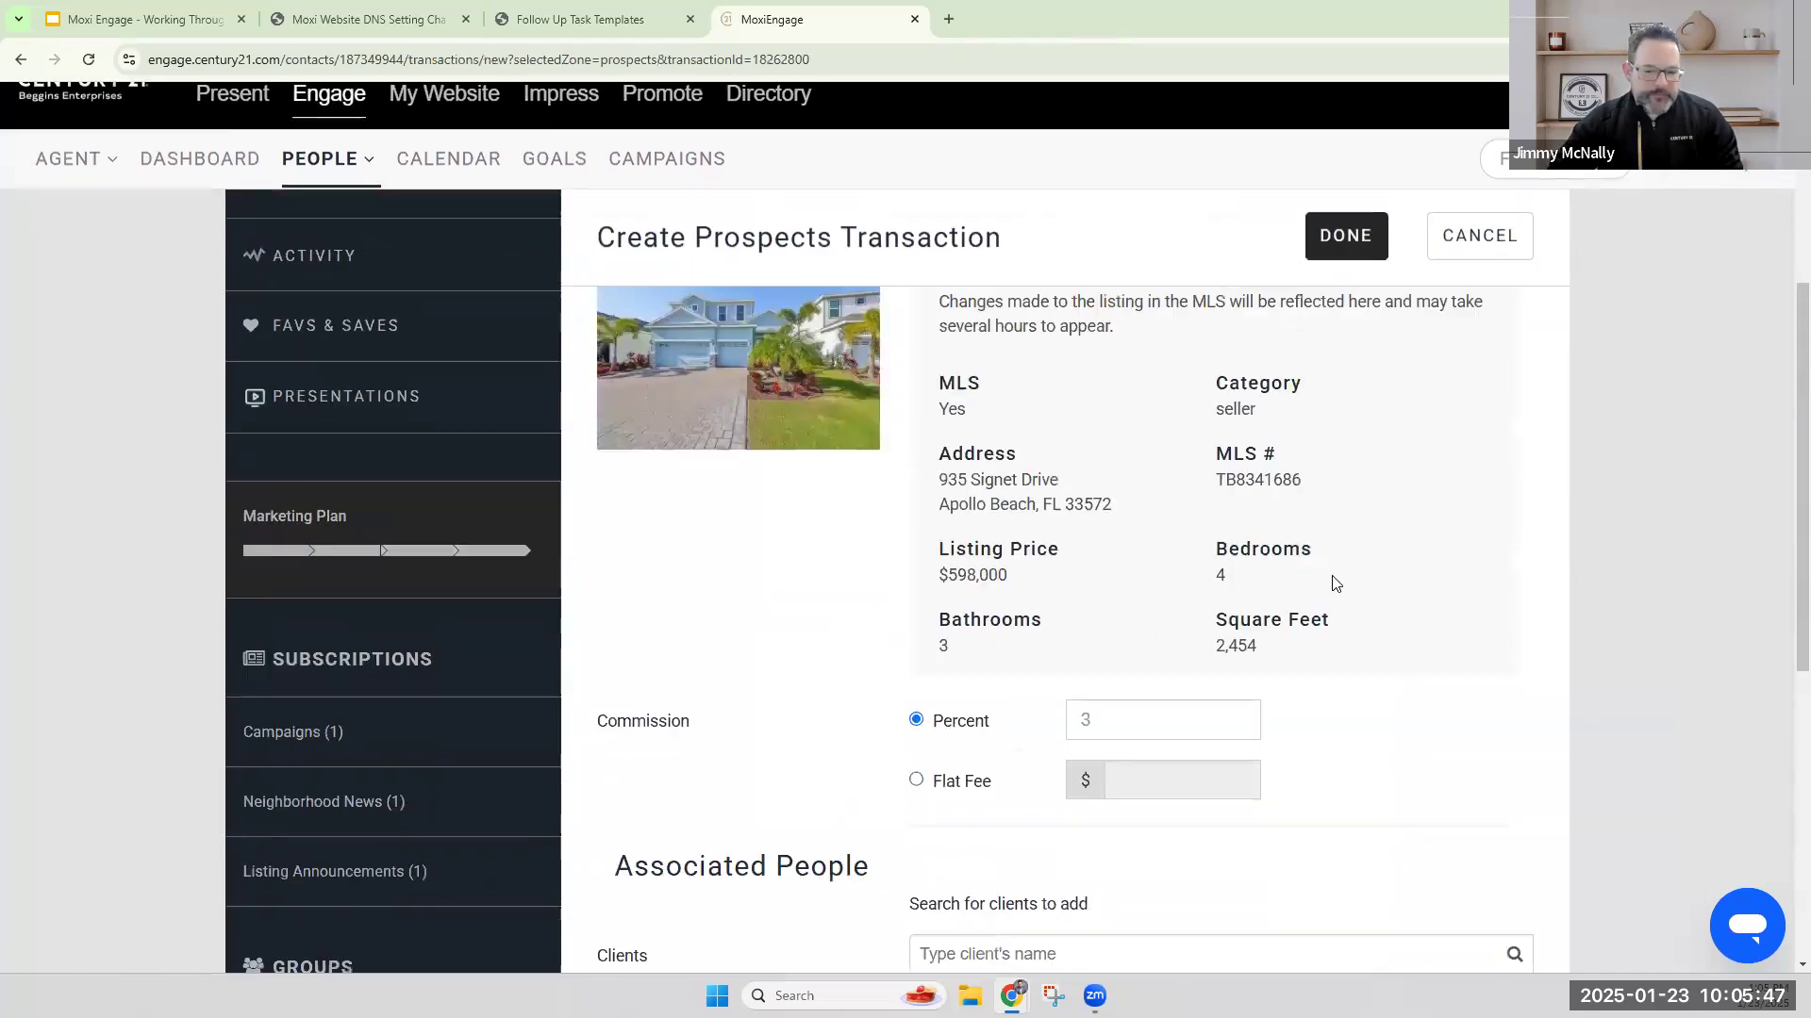
scroll(1335, 583, "down", 5)
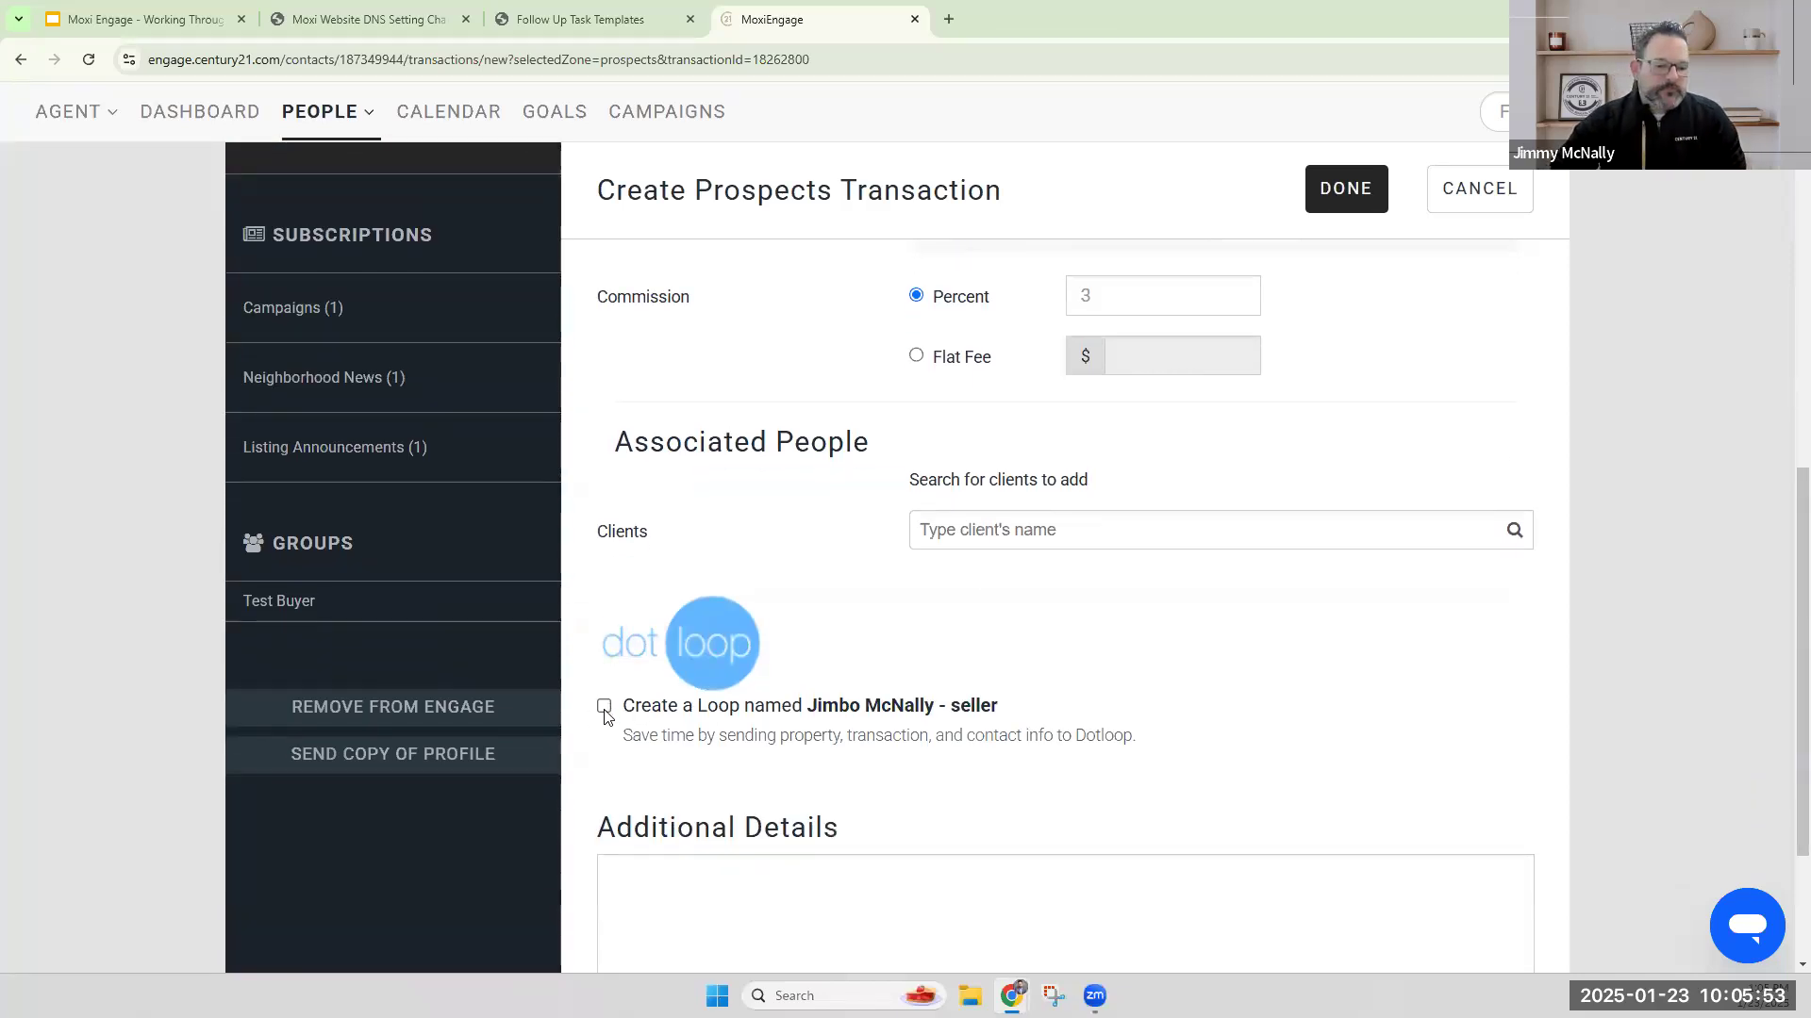
left_click(1104, 531)
type("tasha")
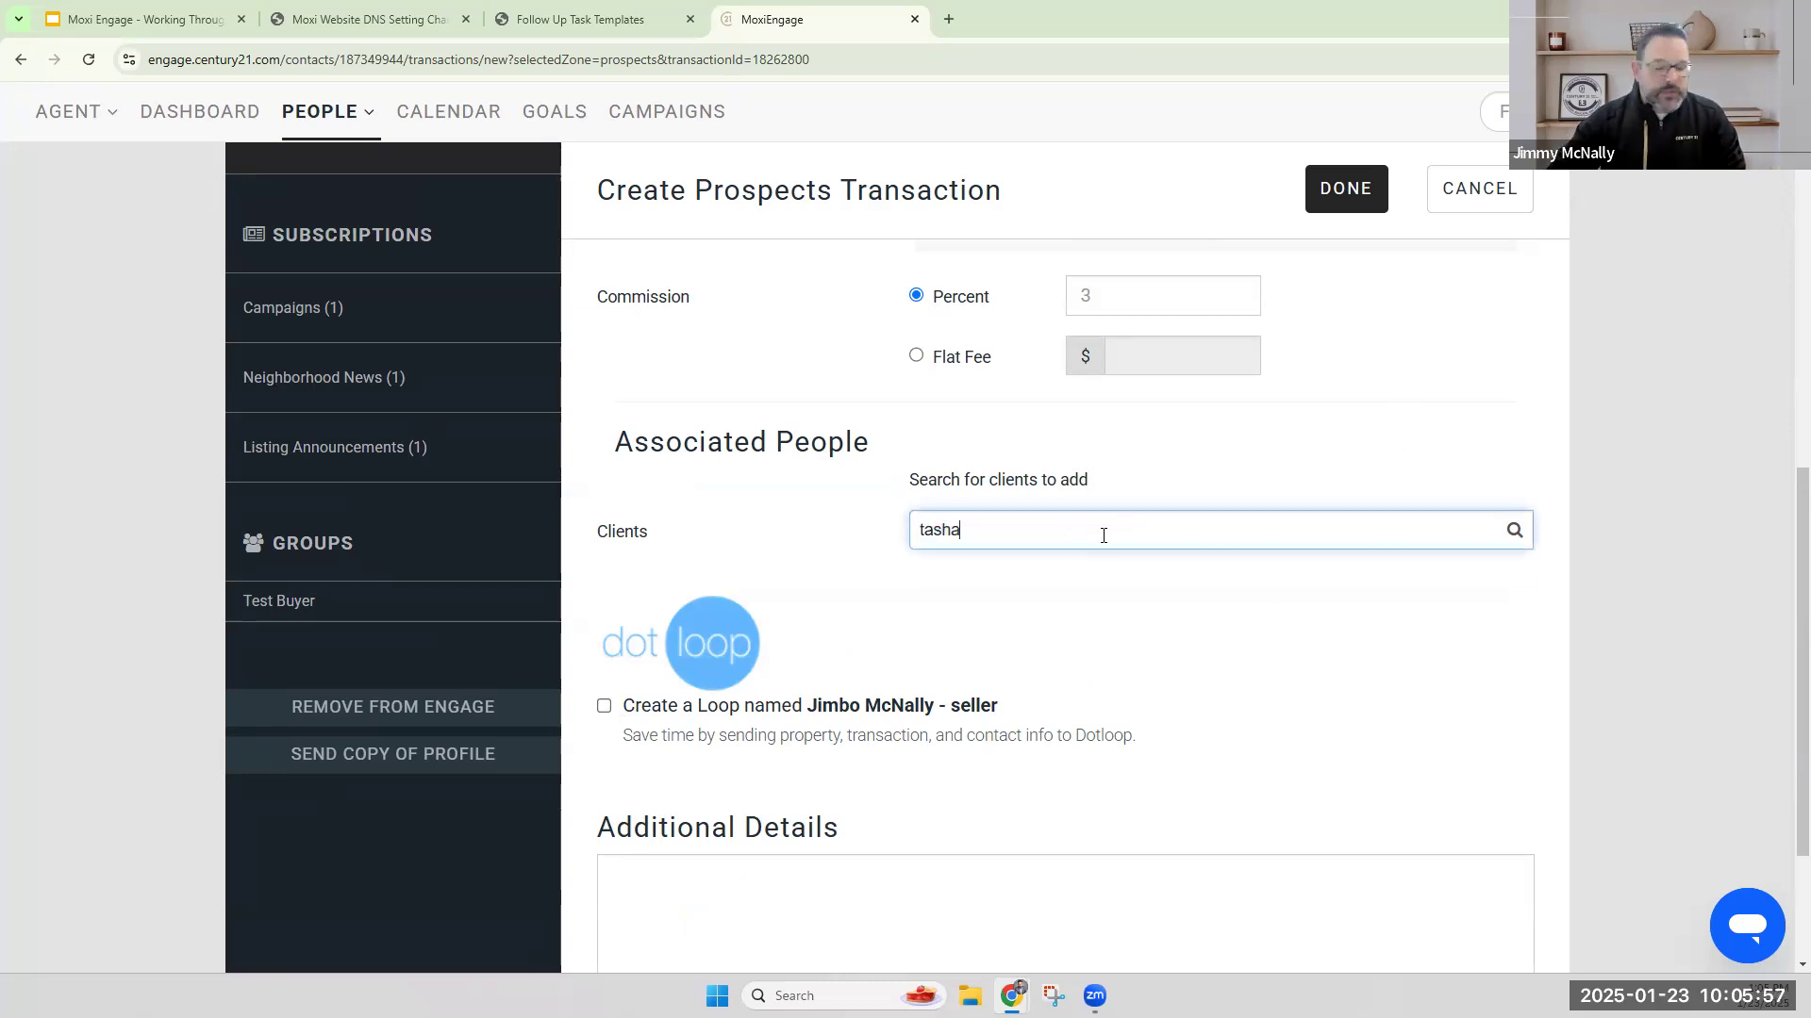
left_click(1023, 574)
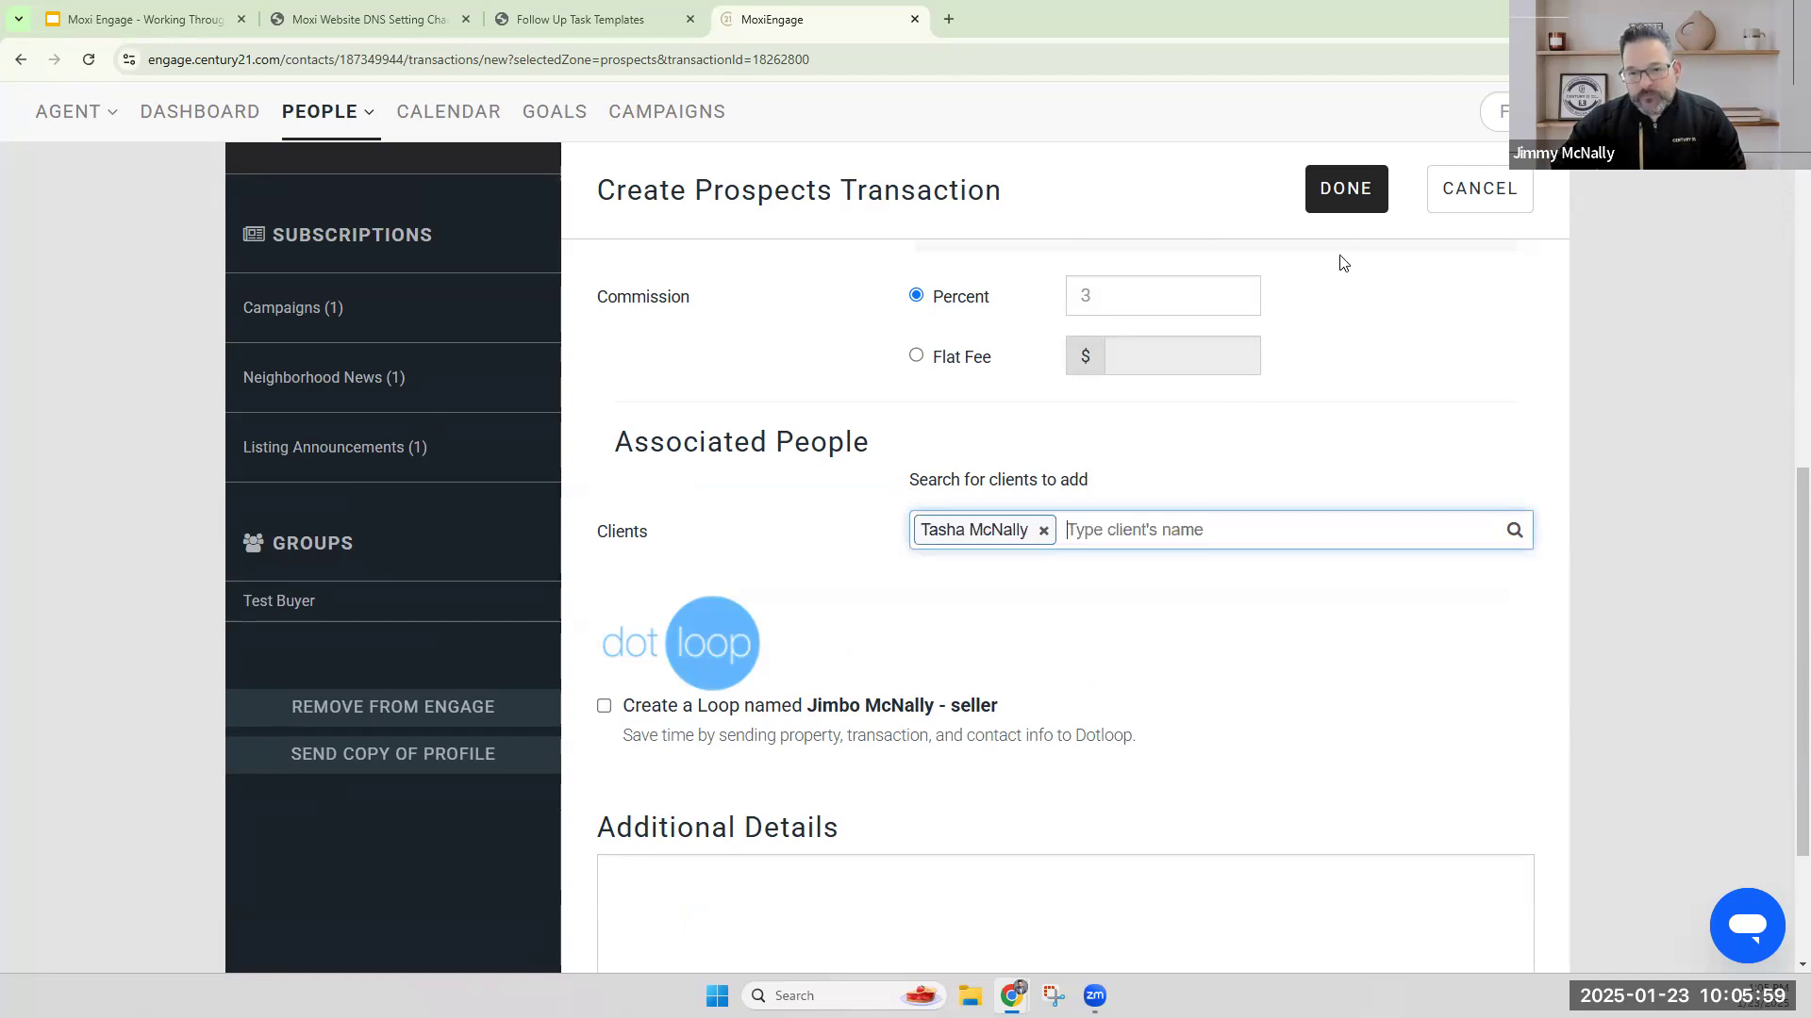
left_click(1350, 198)
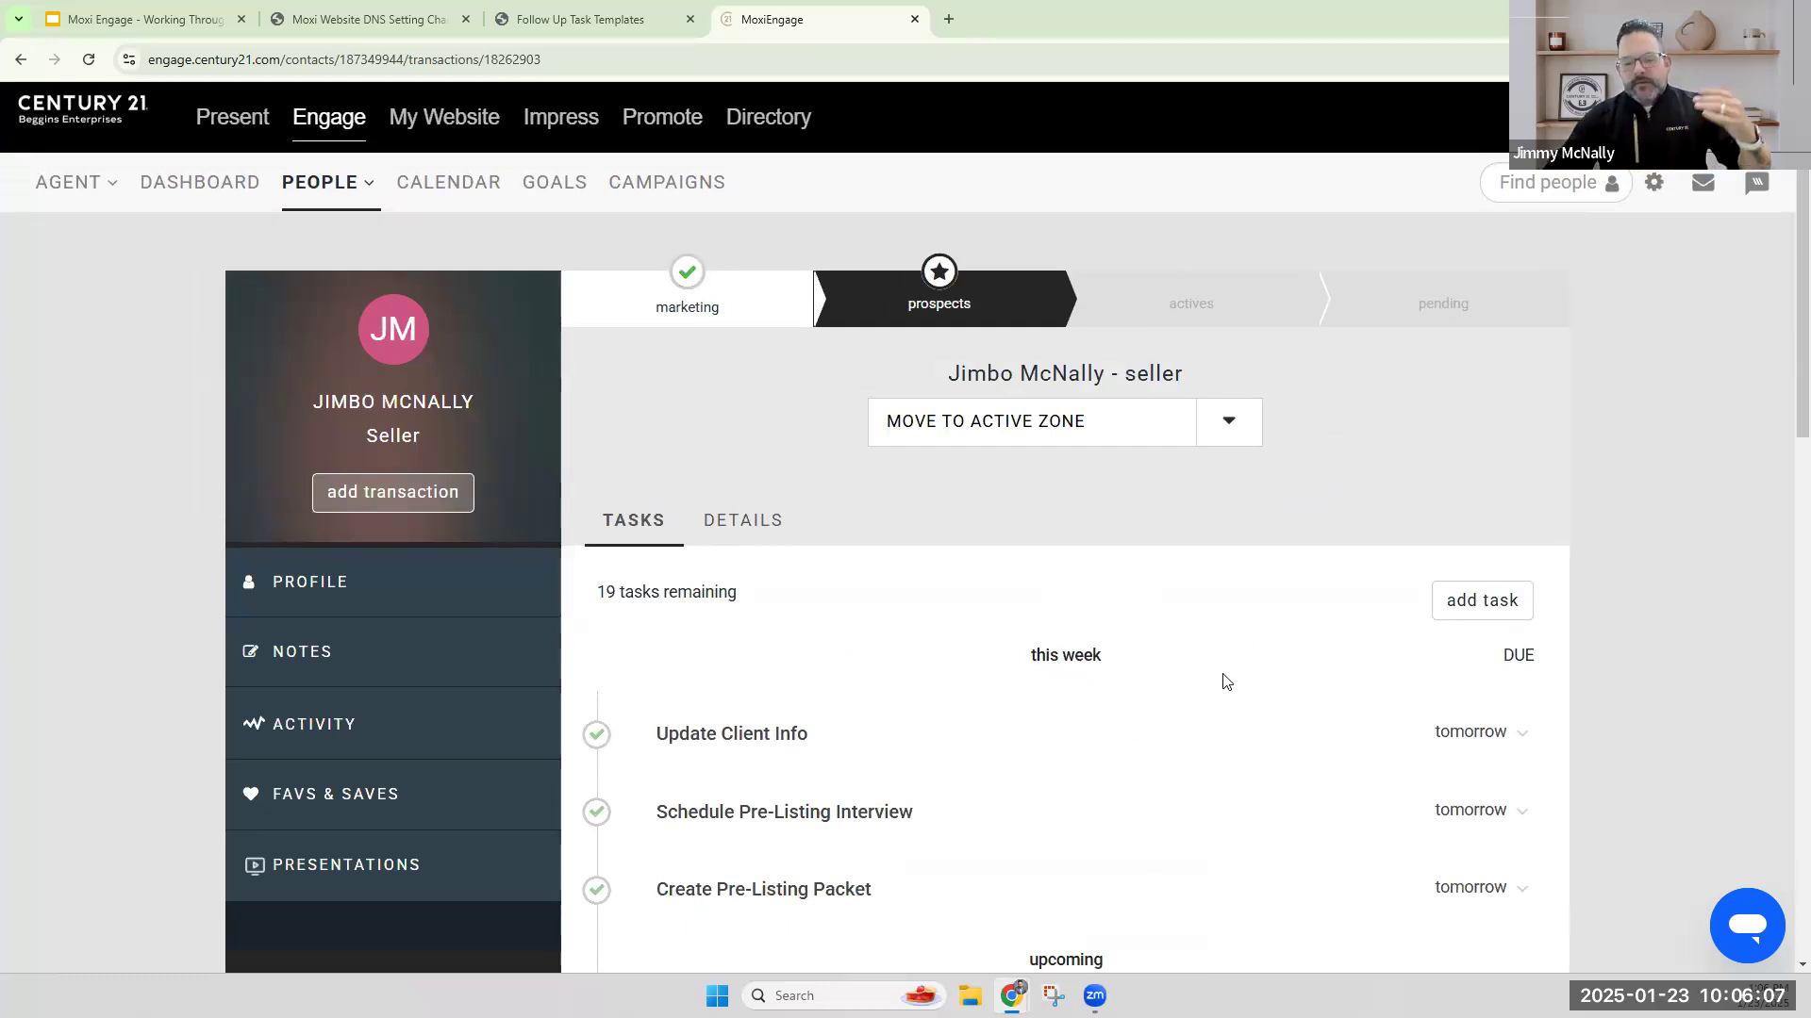
Look through this week's and upcoming tasks of the seller transaction in the Prospects zone.
scroll(1184, 731, "down", 2)
scroll(1179, 719, "down", 10)
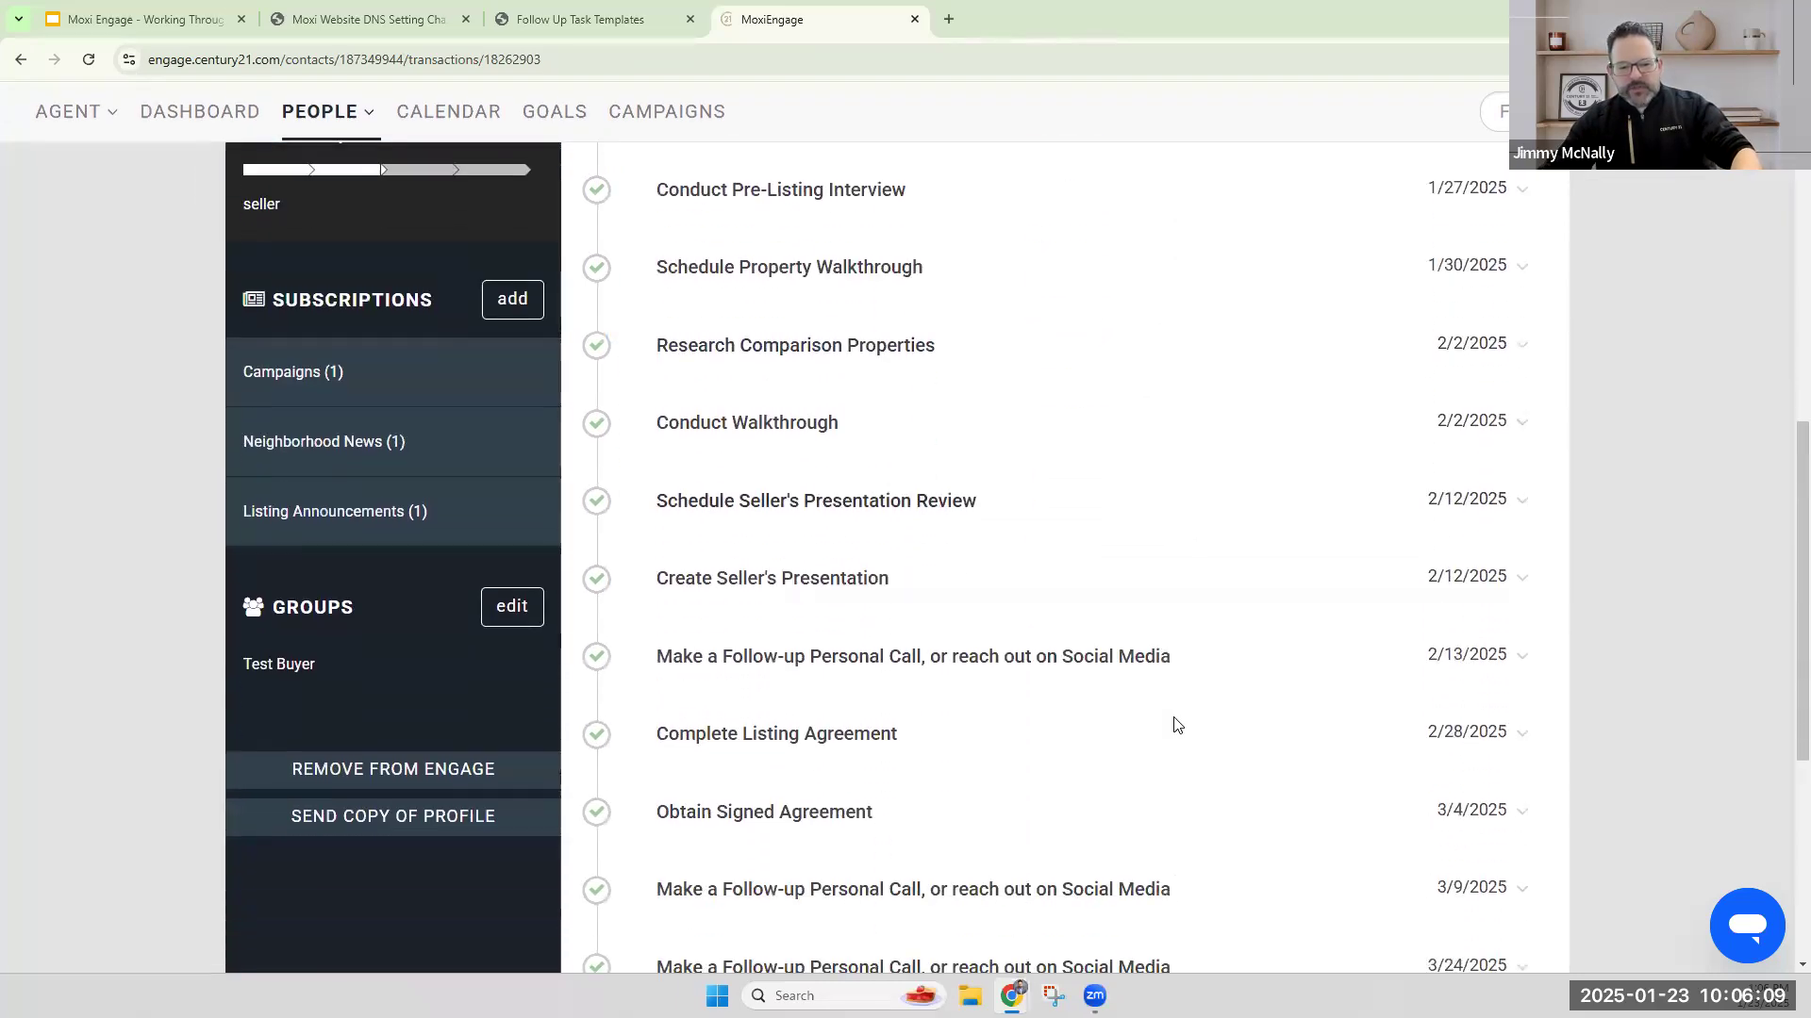
scroll(1179, 721, "up", 12)
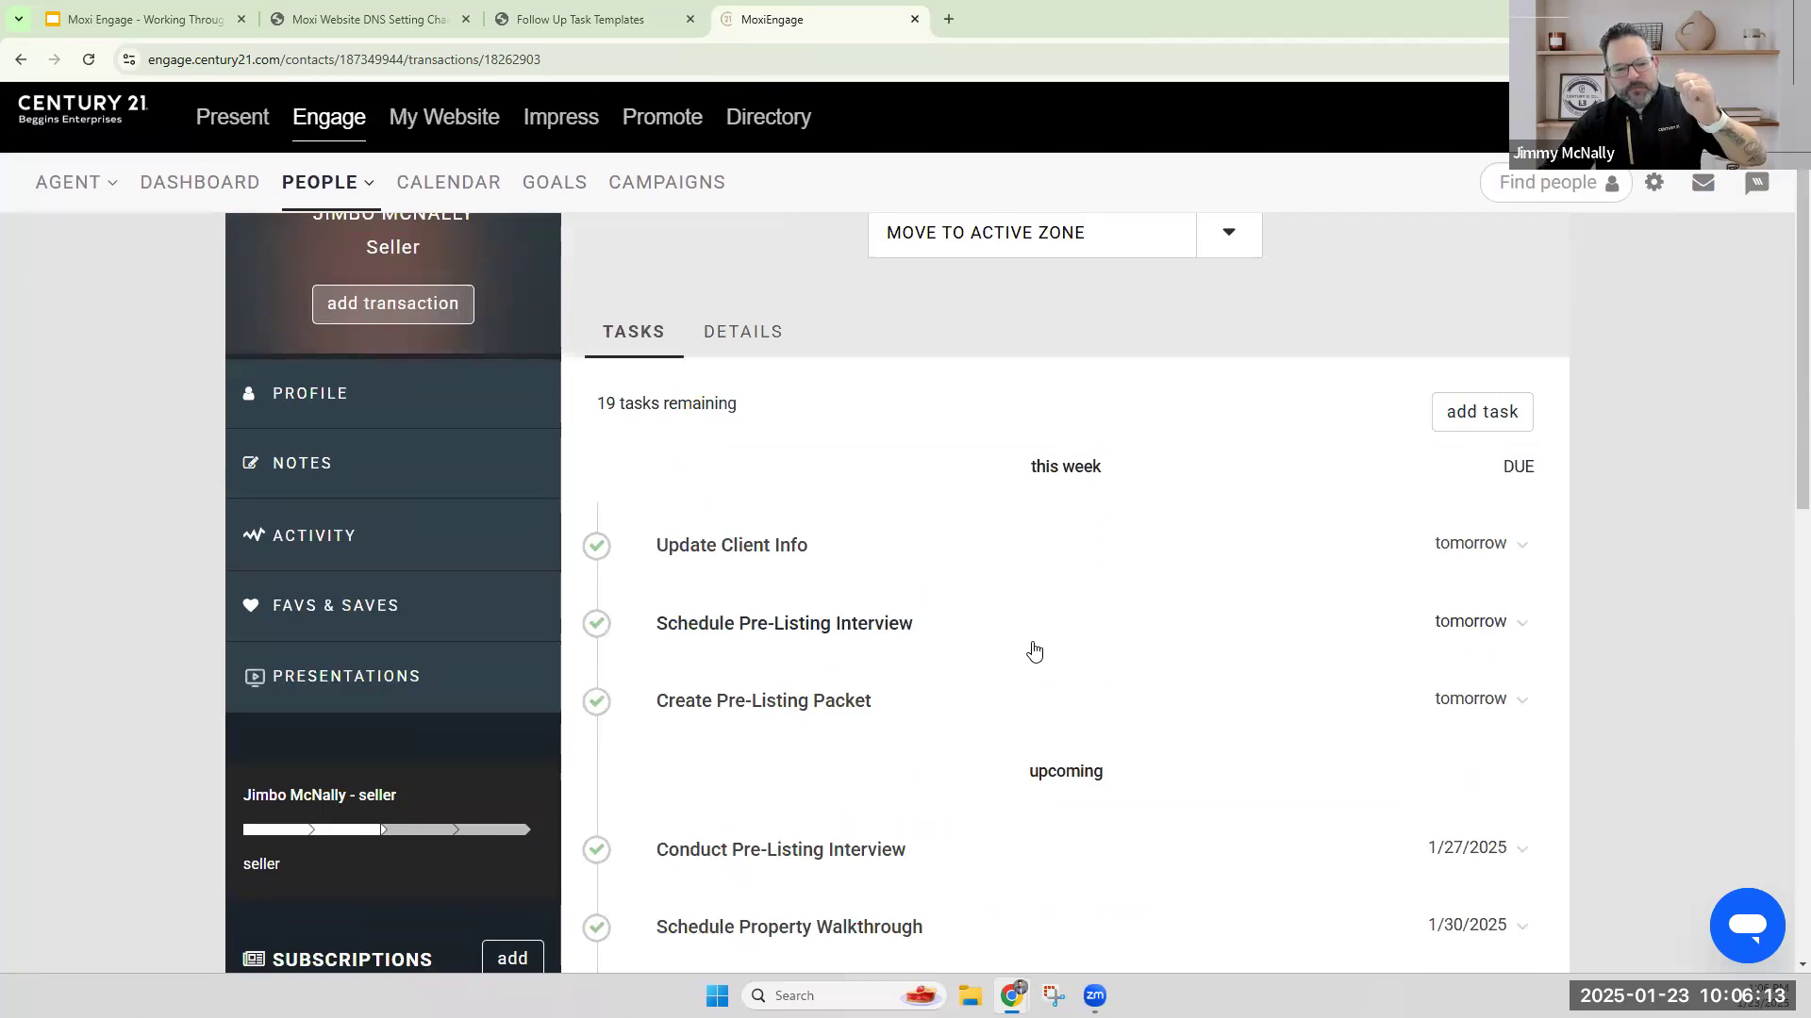
scroll(1030, 647, "down", 1)
scroll(1033, 651, "down", 1)
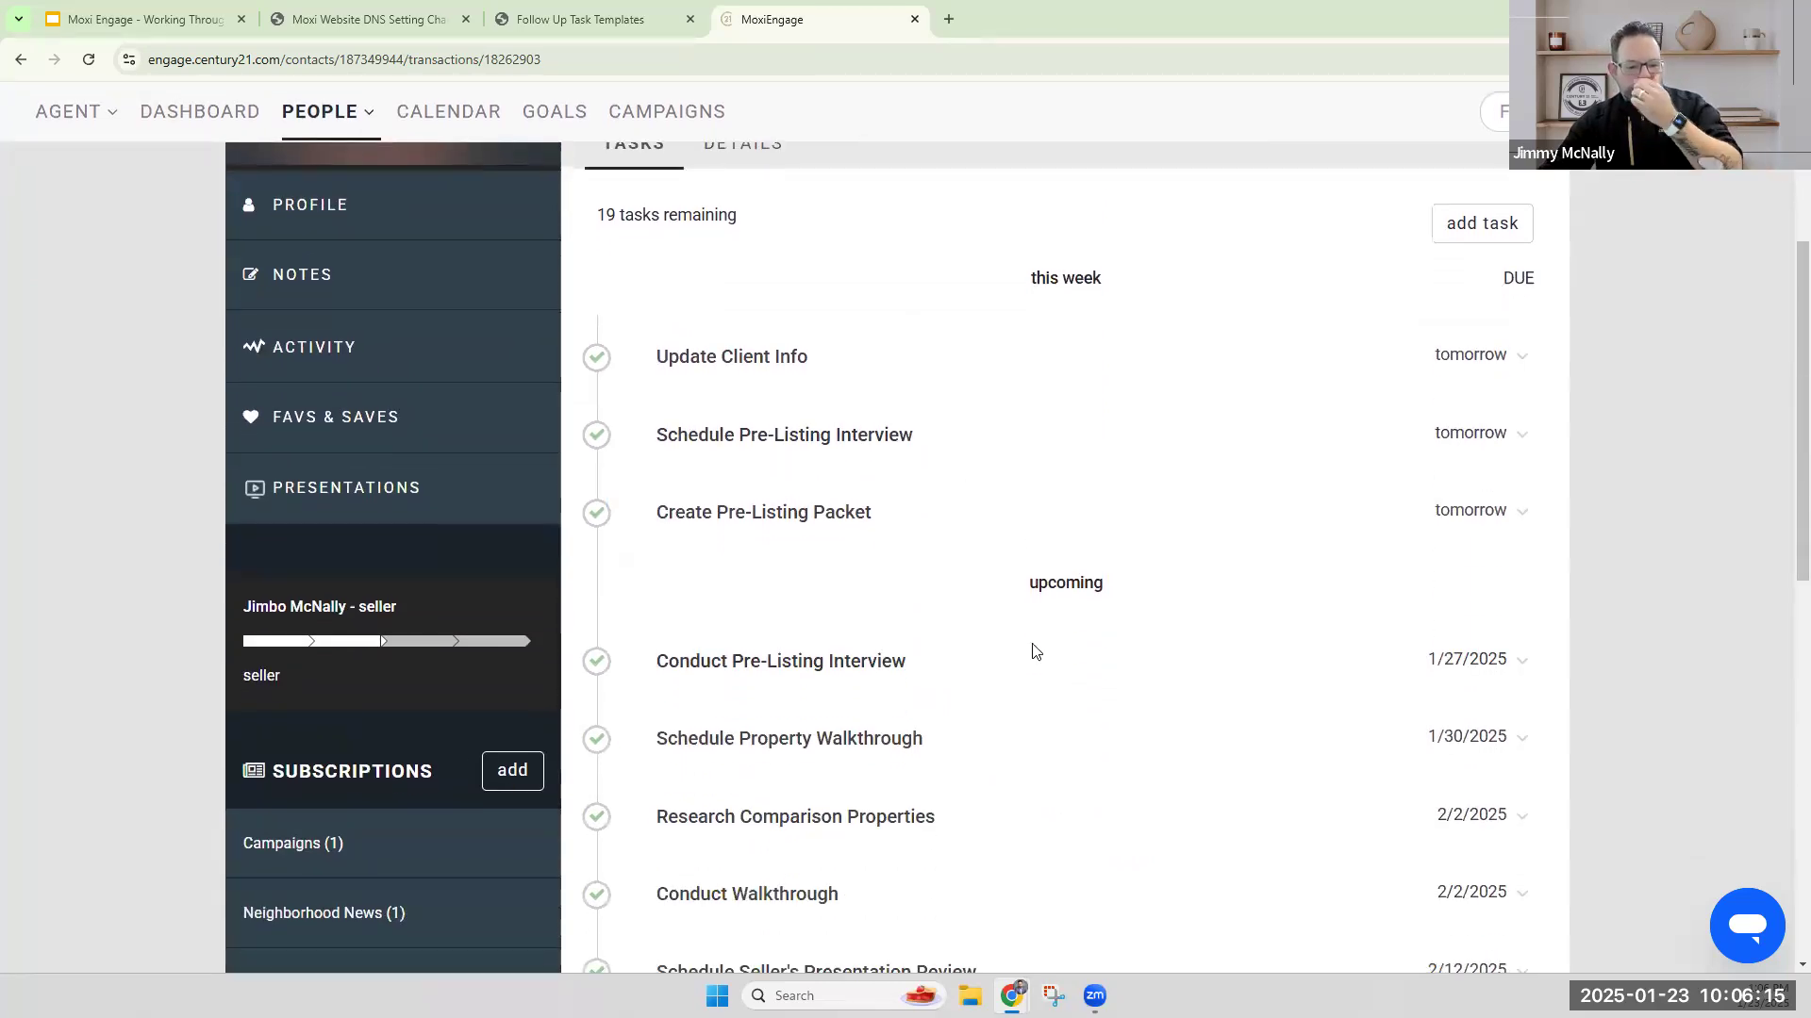
scroll(1021, 712, "down", 1)
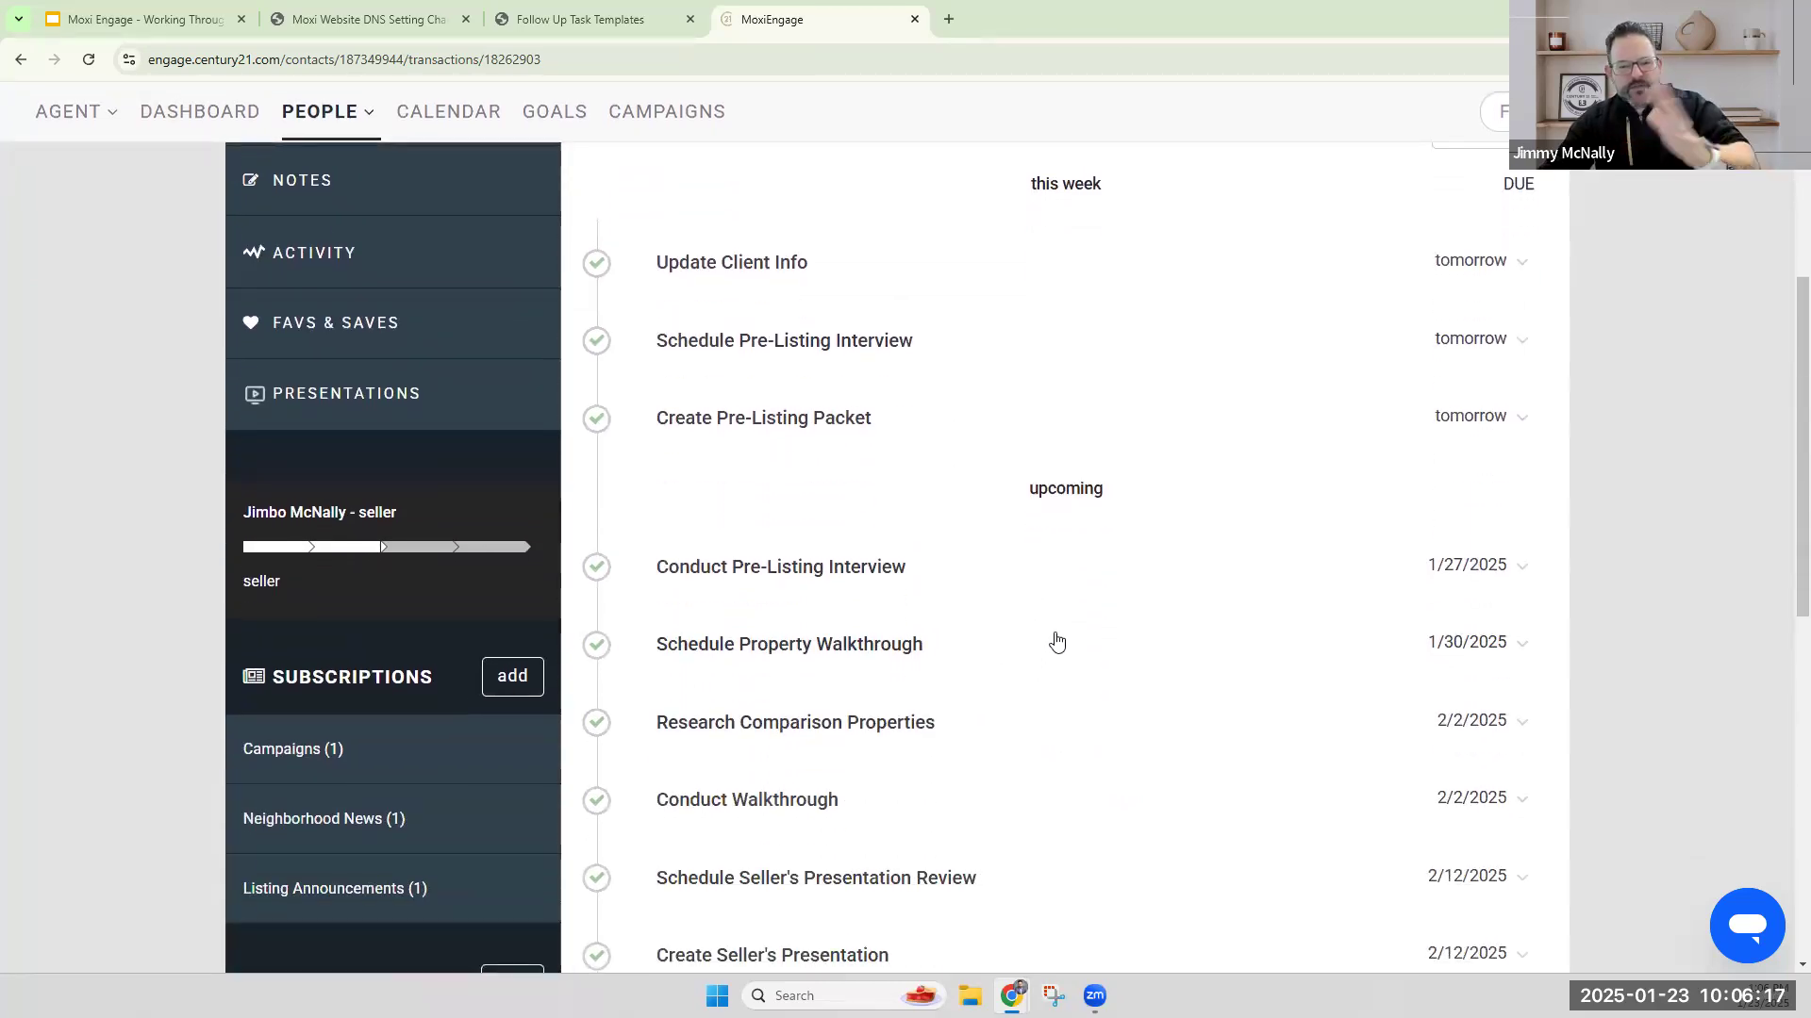
scroll(1101, 636, "up", 4)
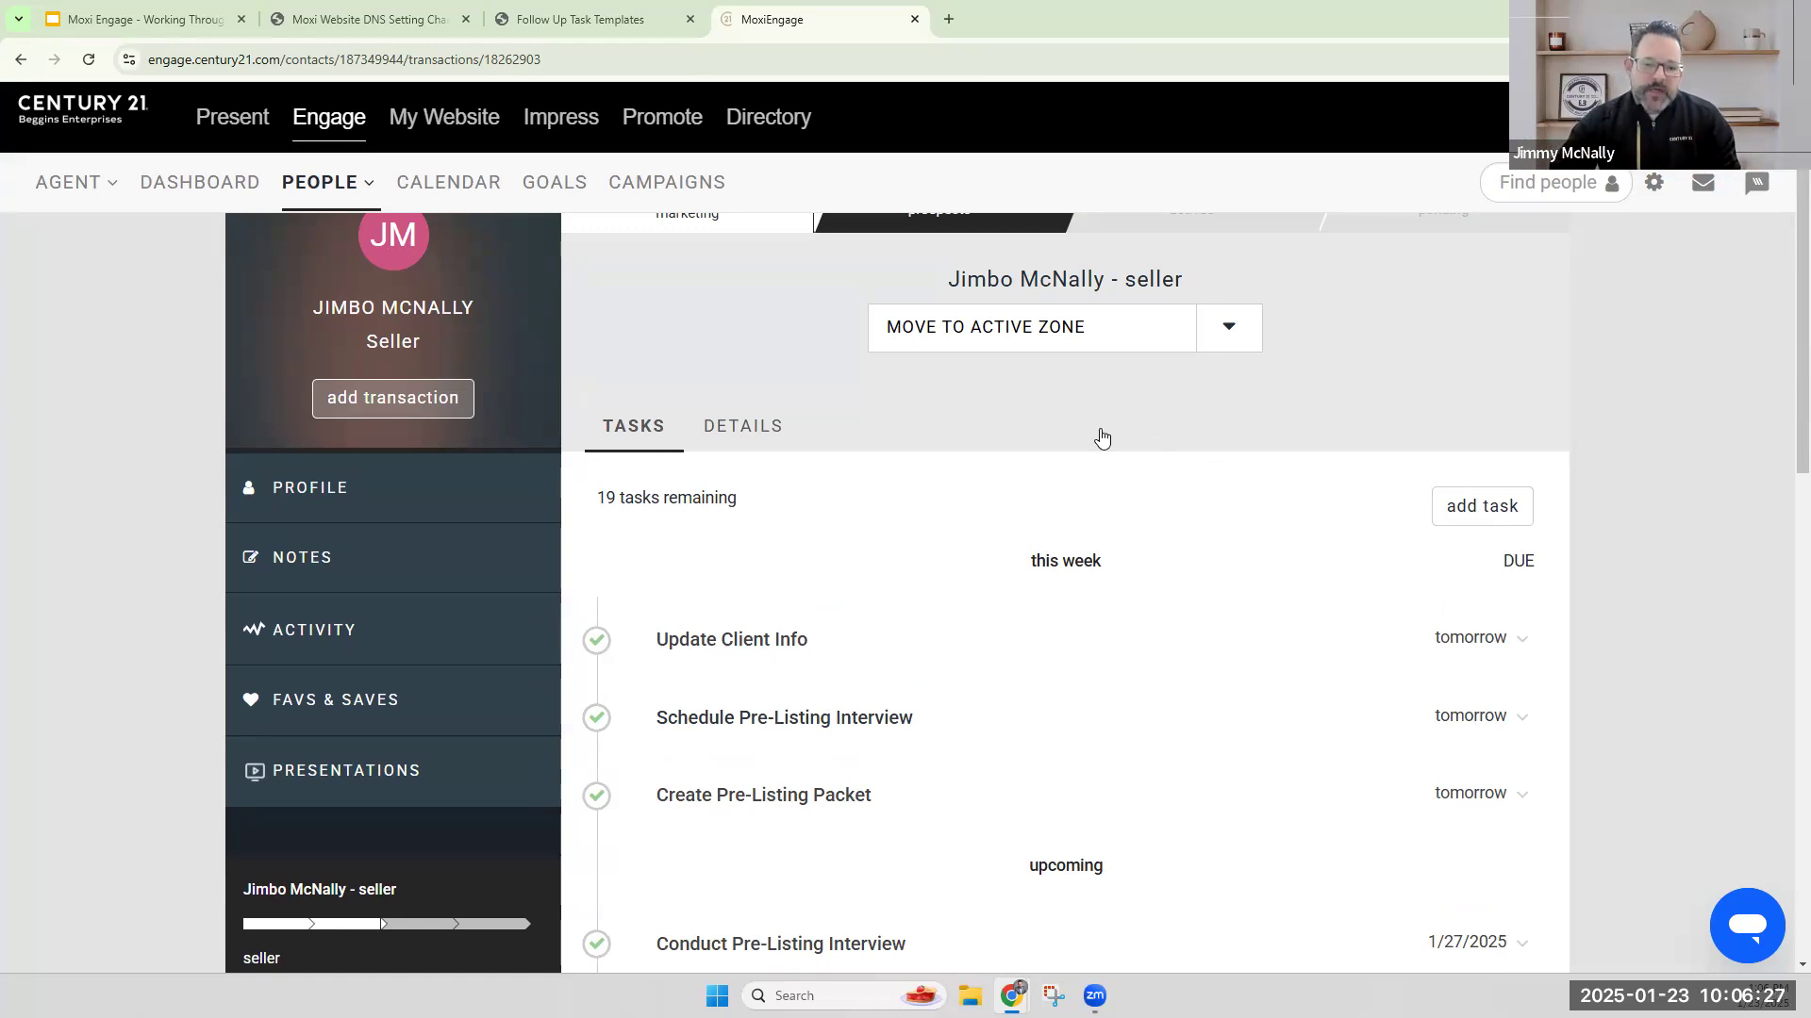
Move the seller transaction to the Active zone and confirm the move.
scroll(1180, 483, "up", 1)
left_click(1020, 426)
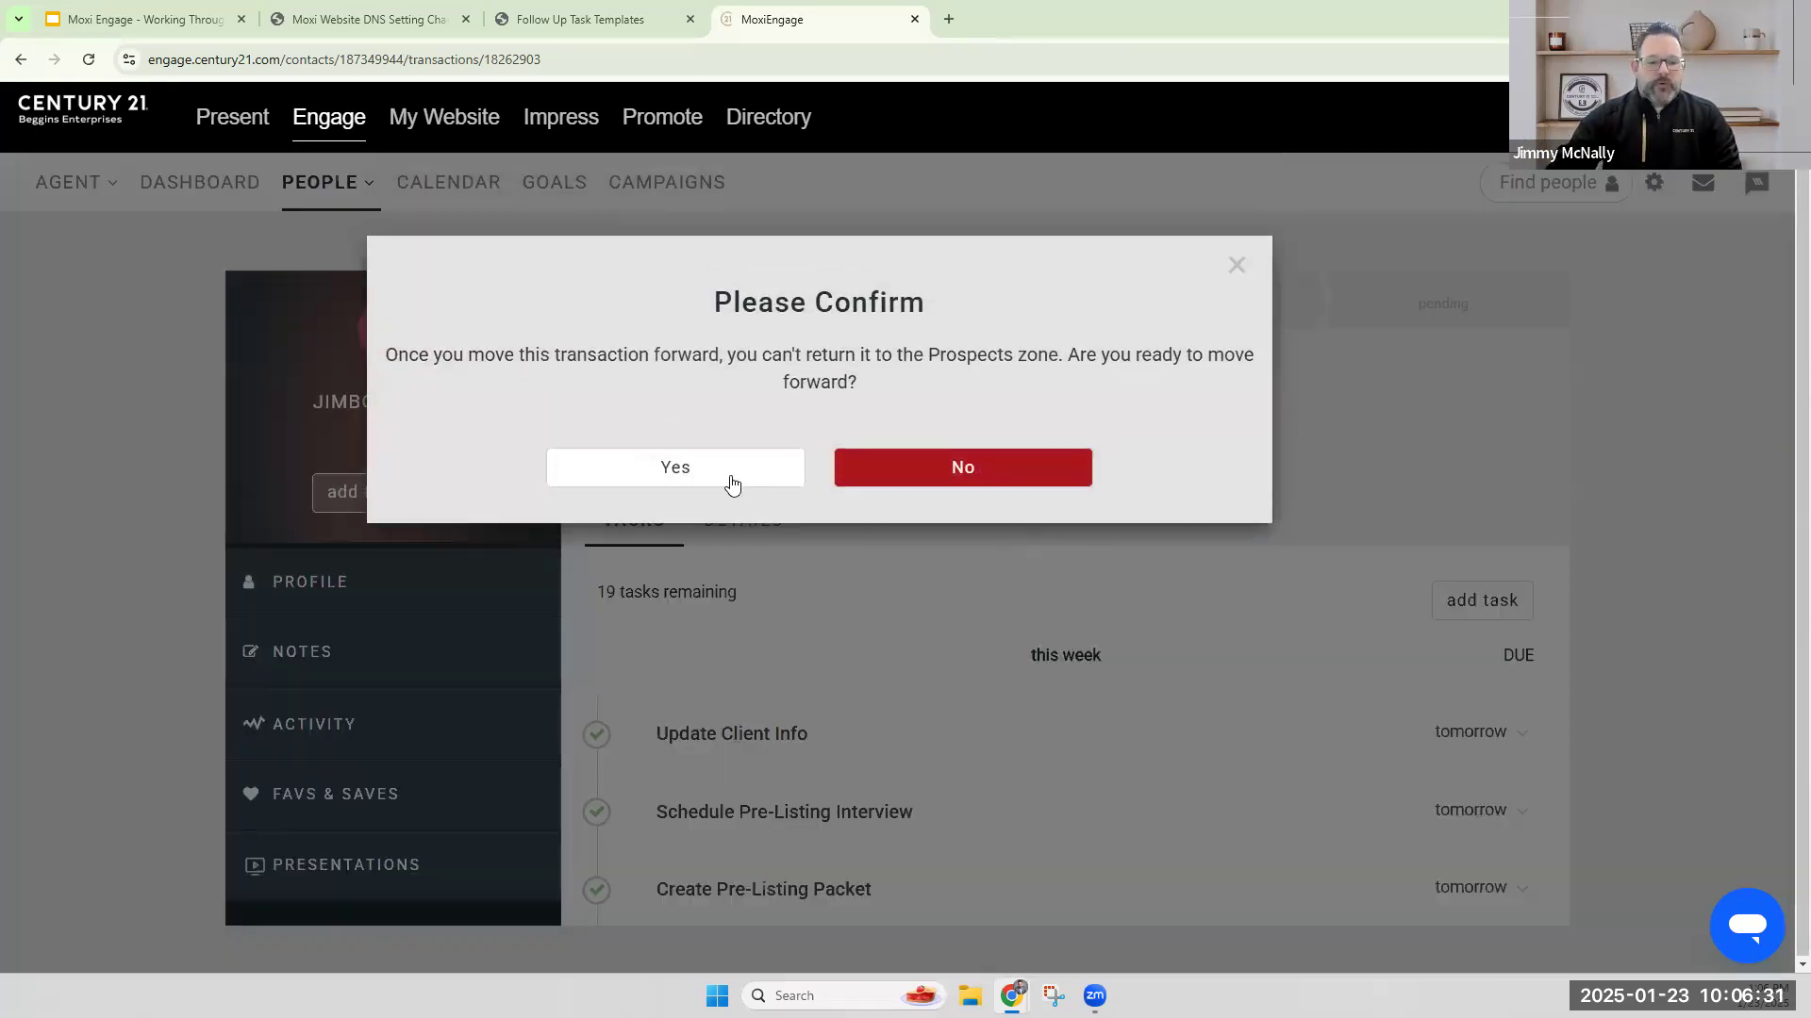
left_click(733, 484)
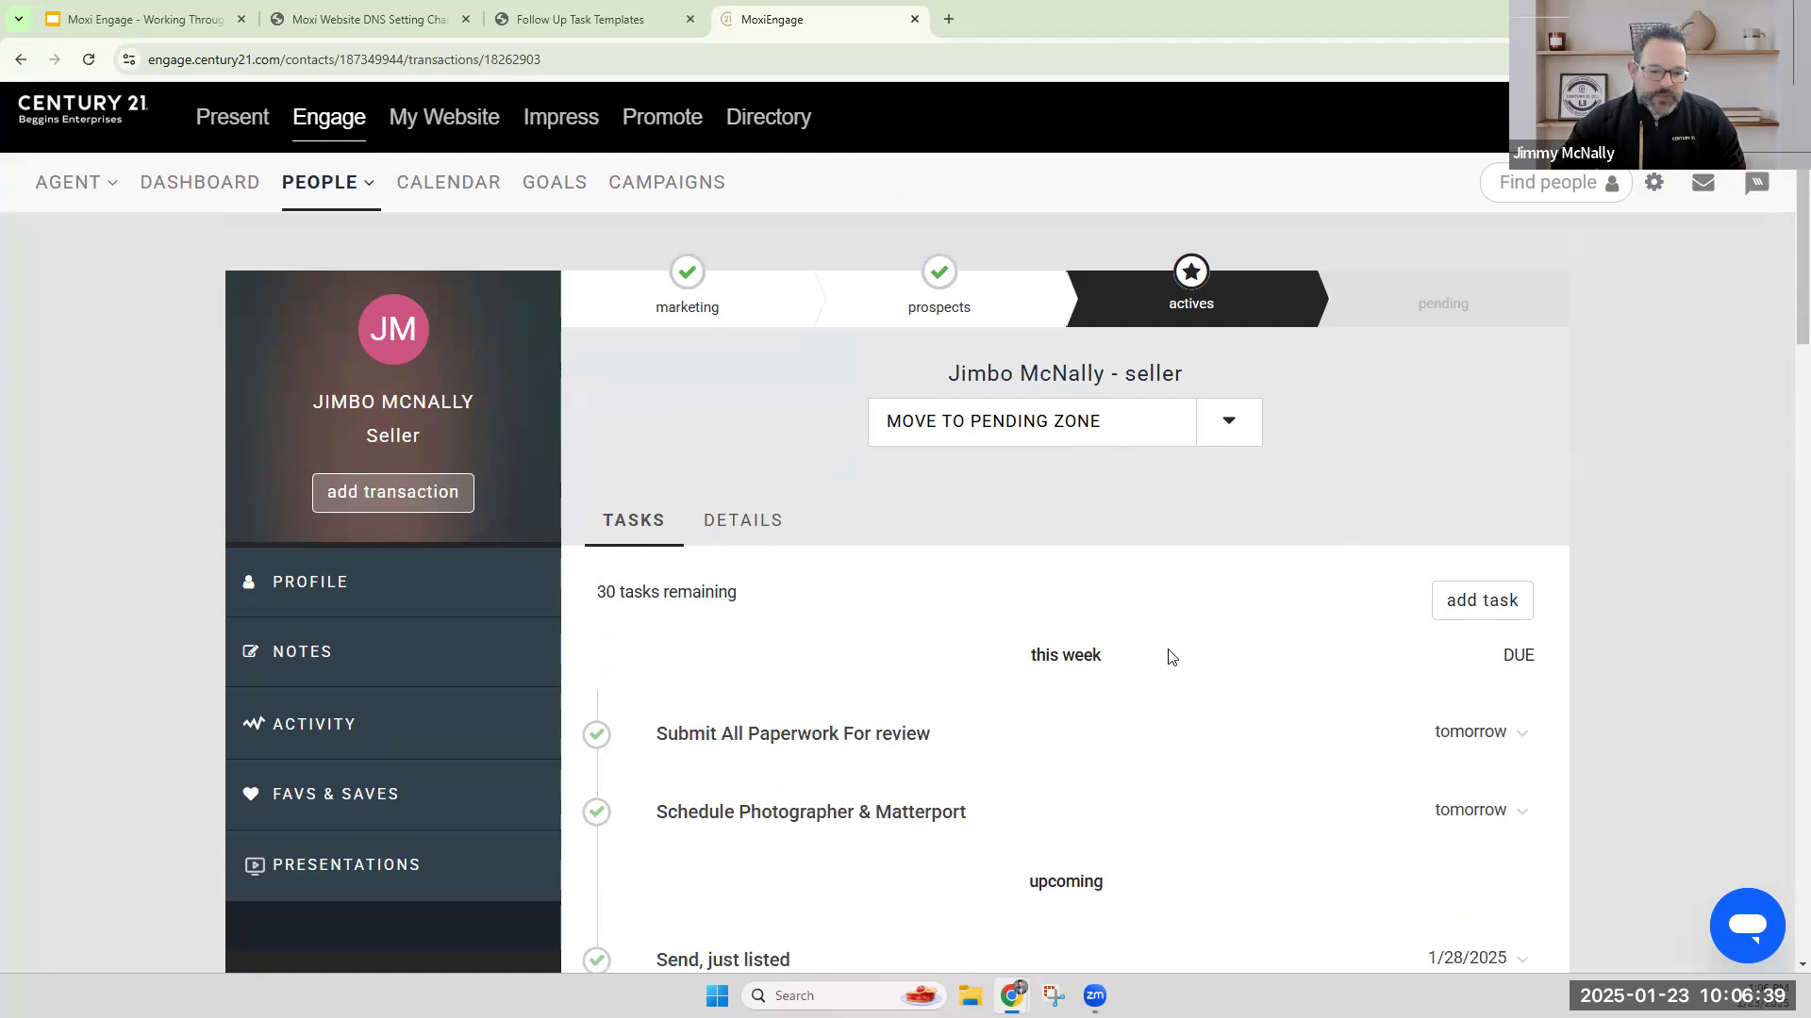
Look through the active seller transaction's task list, then examine its property details, associated people and Dotloop section.
scroll(1168, 655, "down", 3)
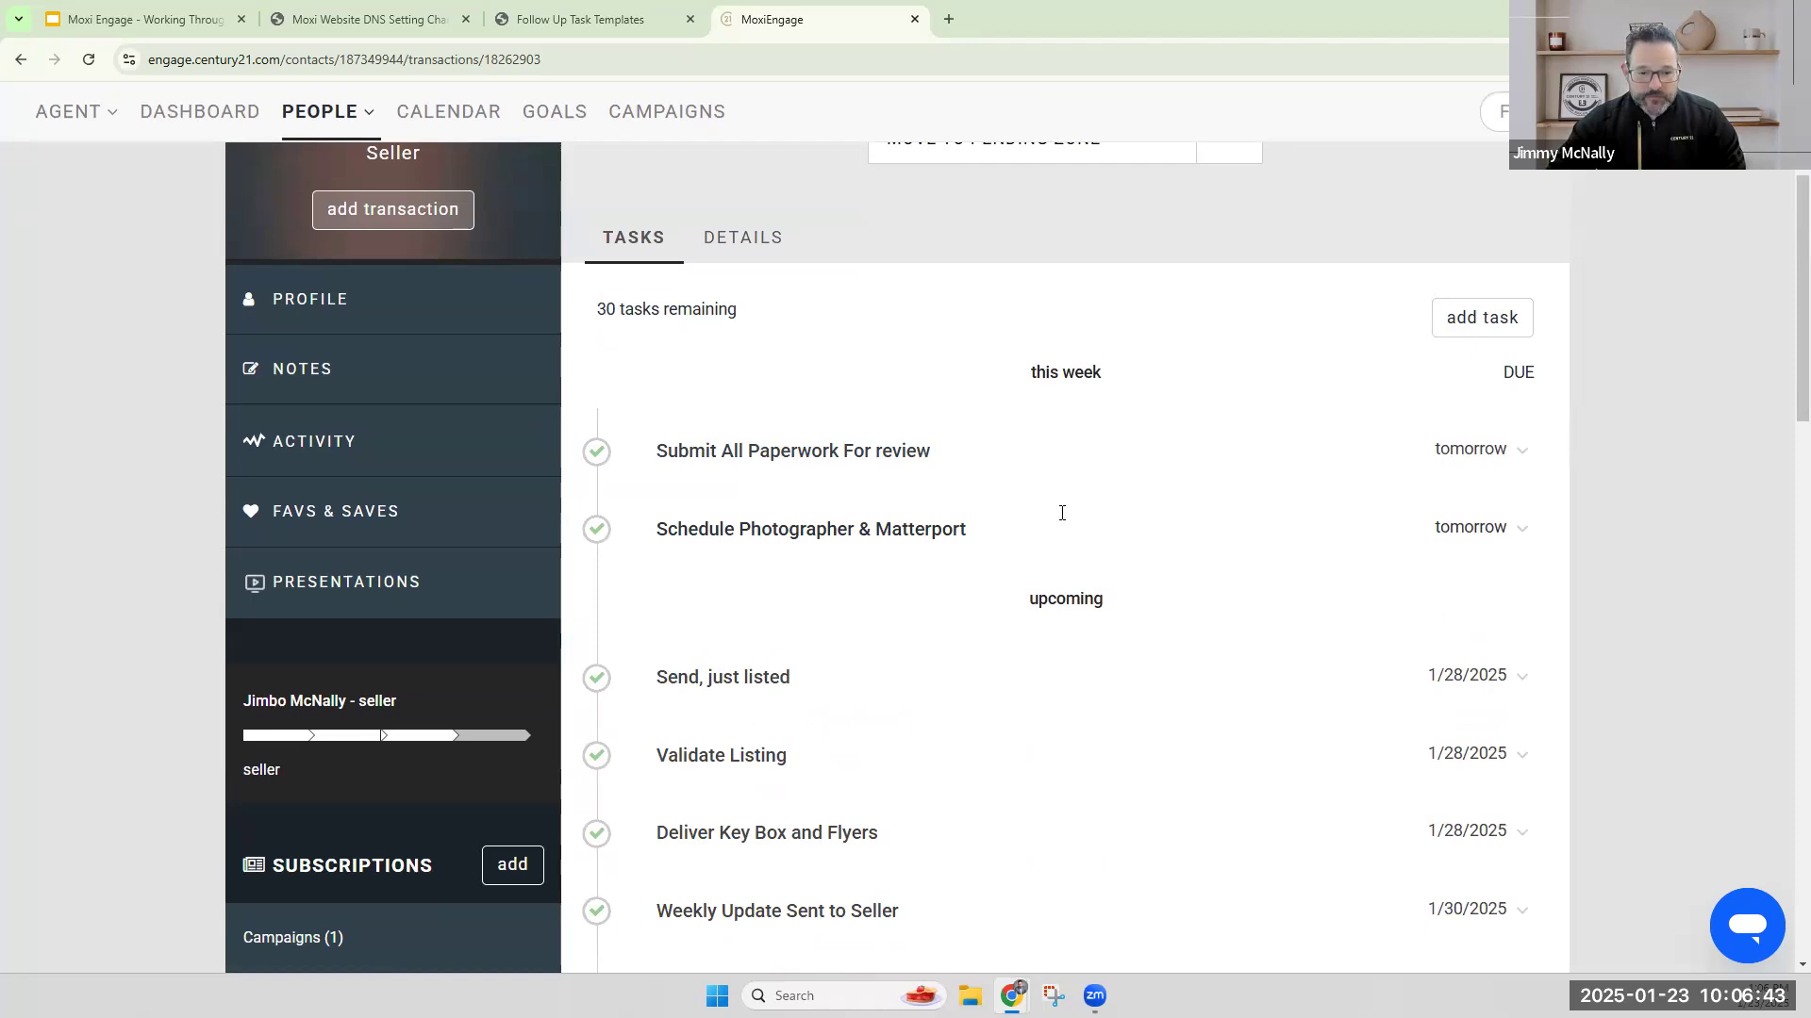
scroll(1015, 520, "down", 2)
scroll(1015, 521, "down", 12)
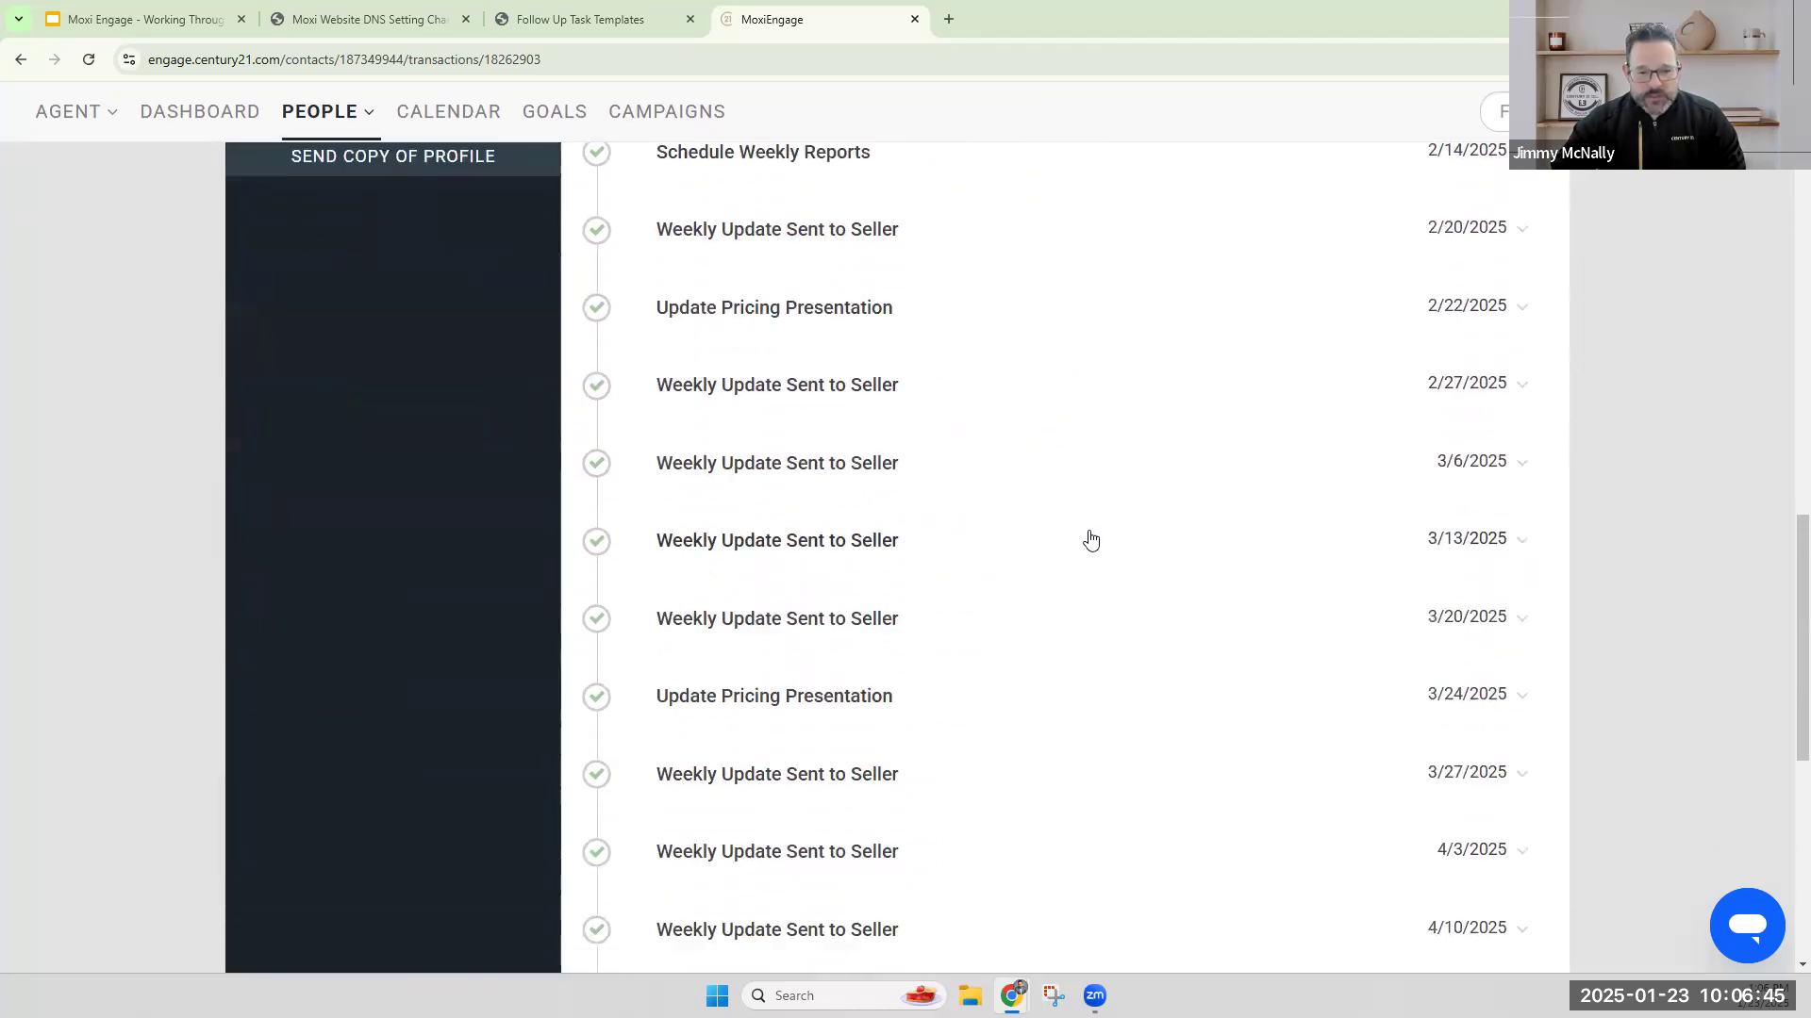
scroll(1098, 539, "up", 15)
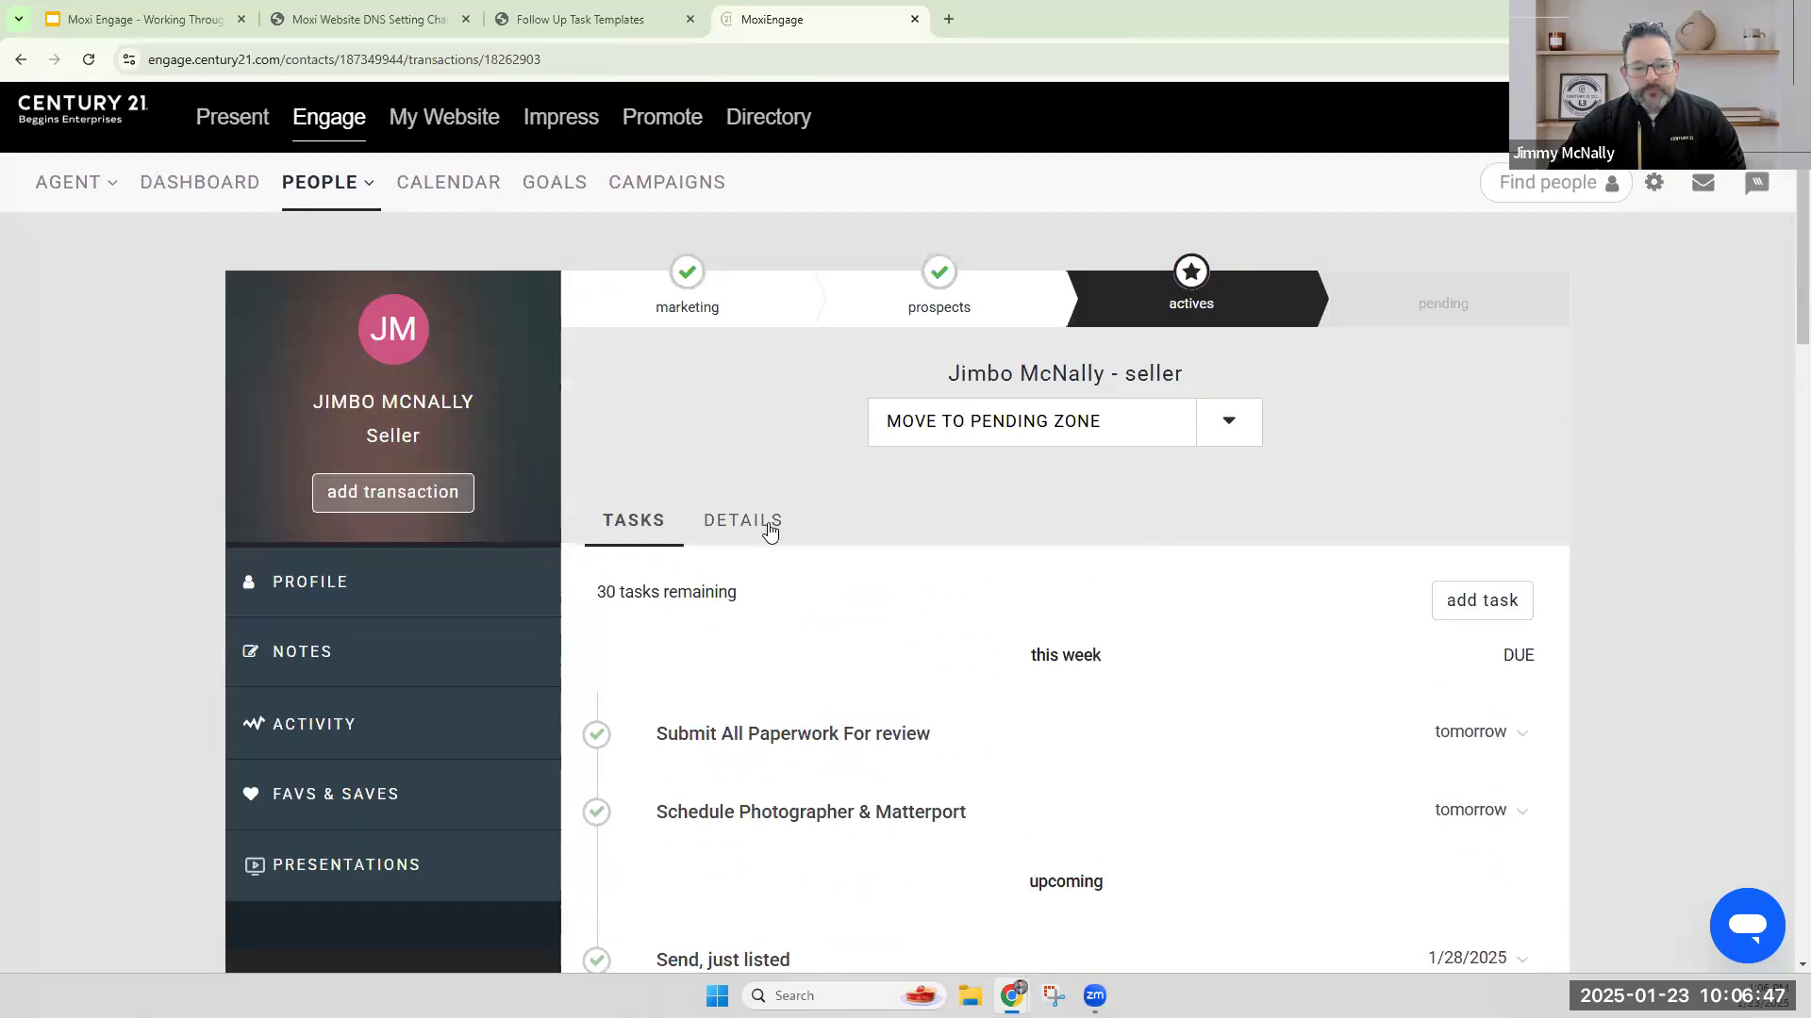
left_click(769, 524)
scroll(1241, 673, "down", 10)
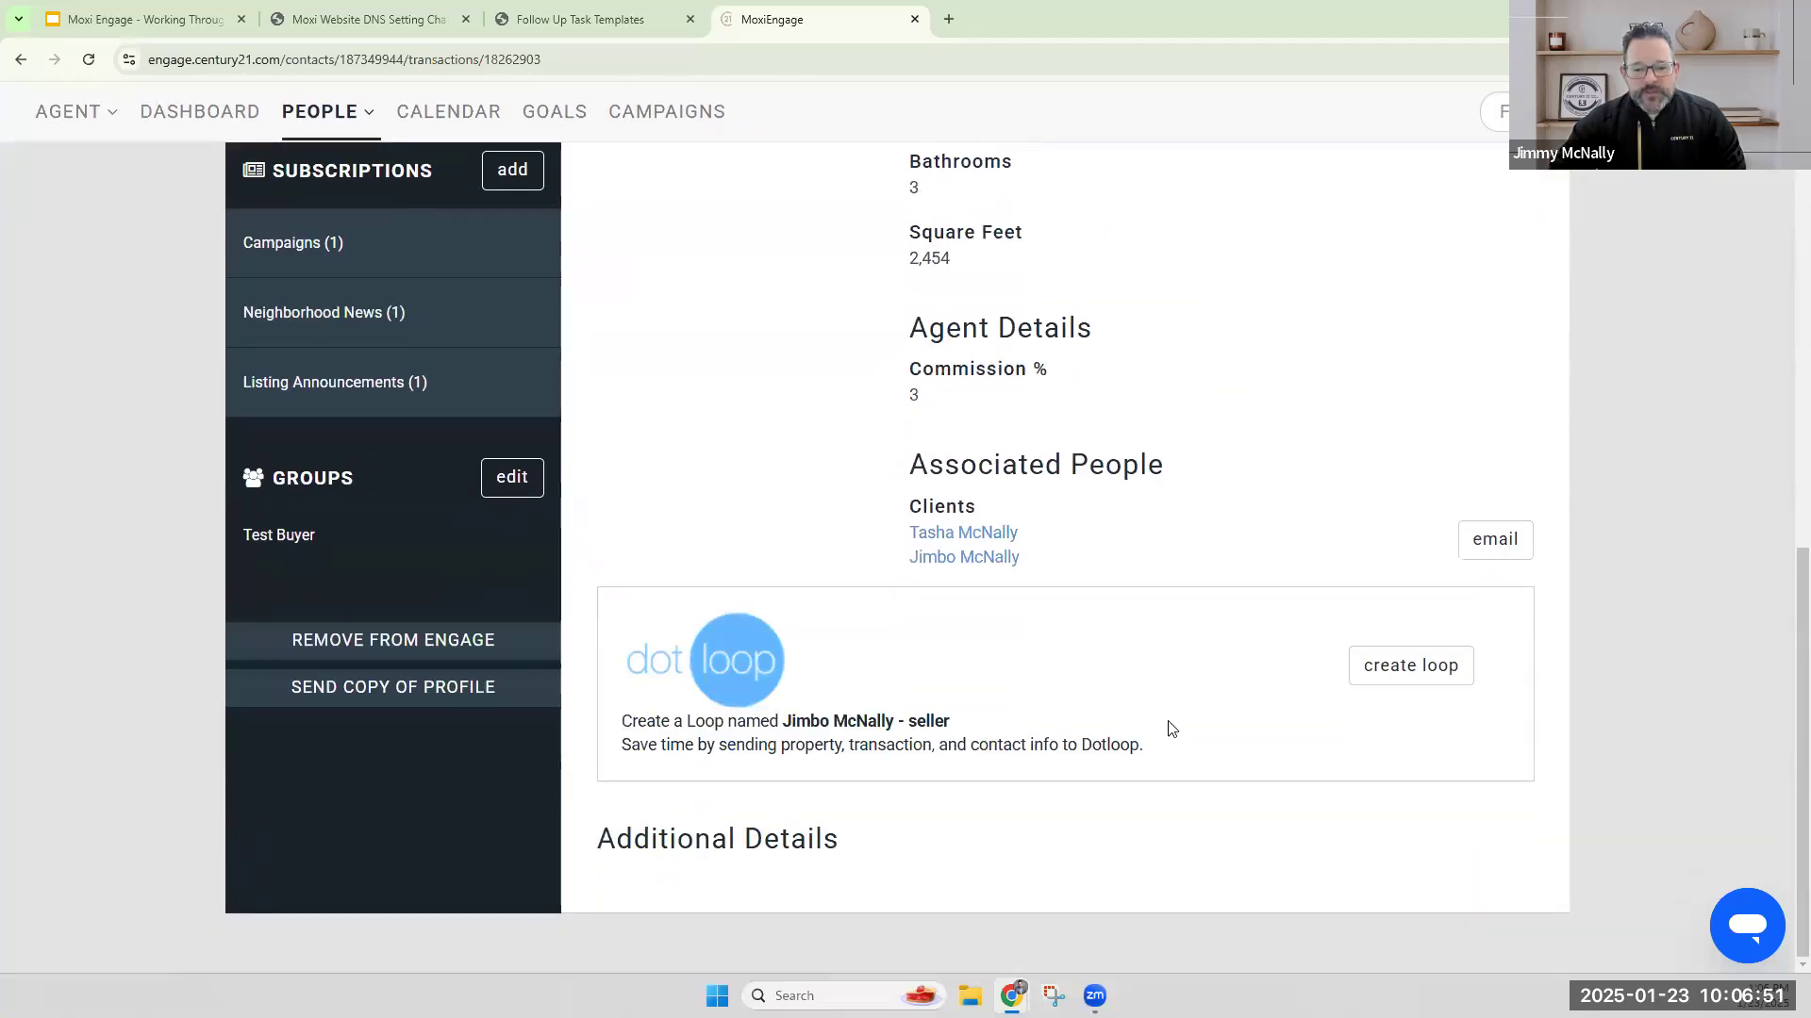
scroll(1169, 730, "up", 10)
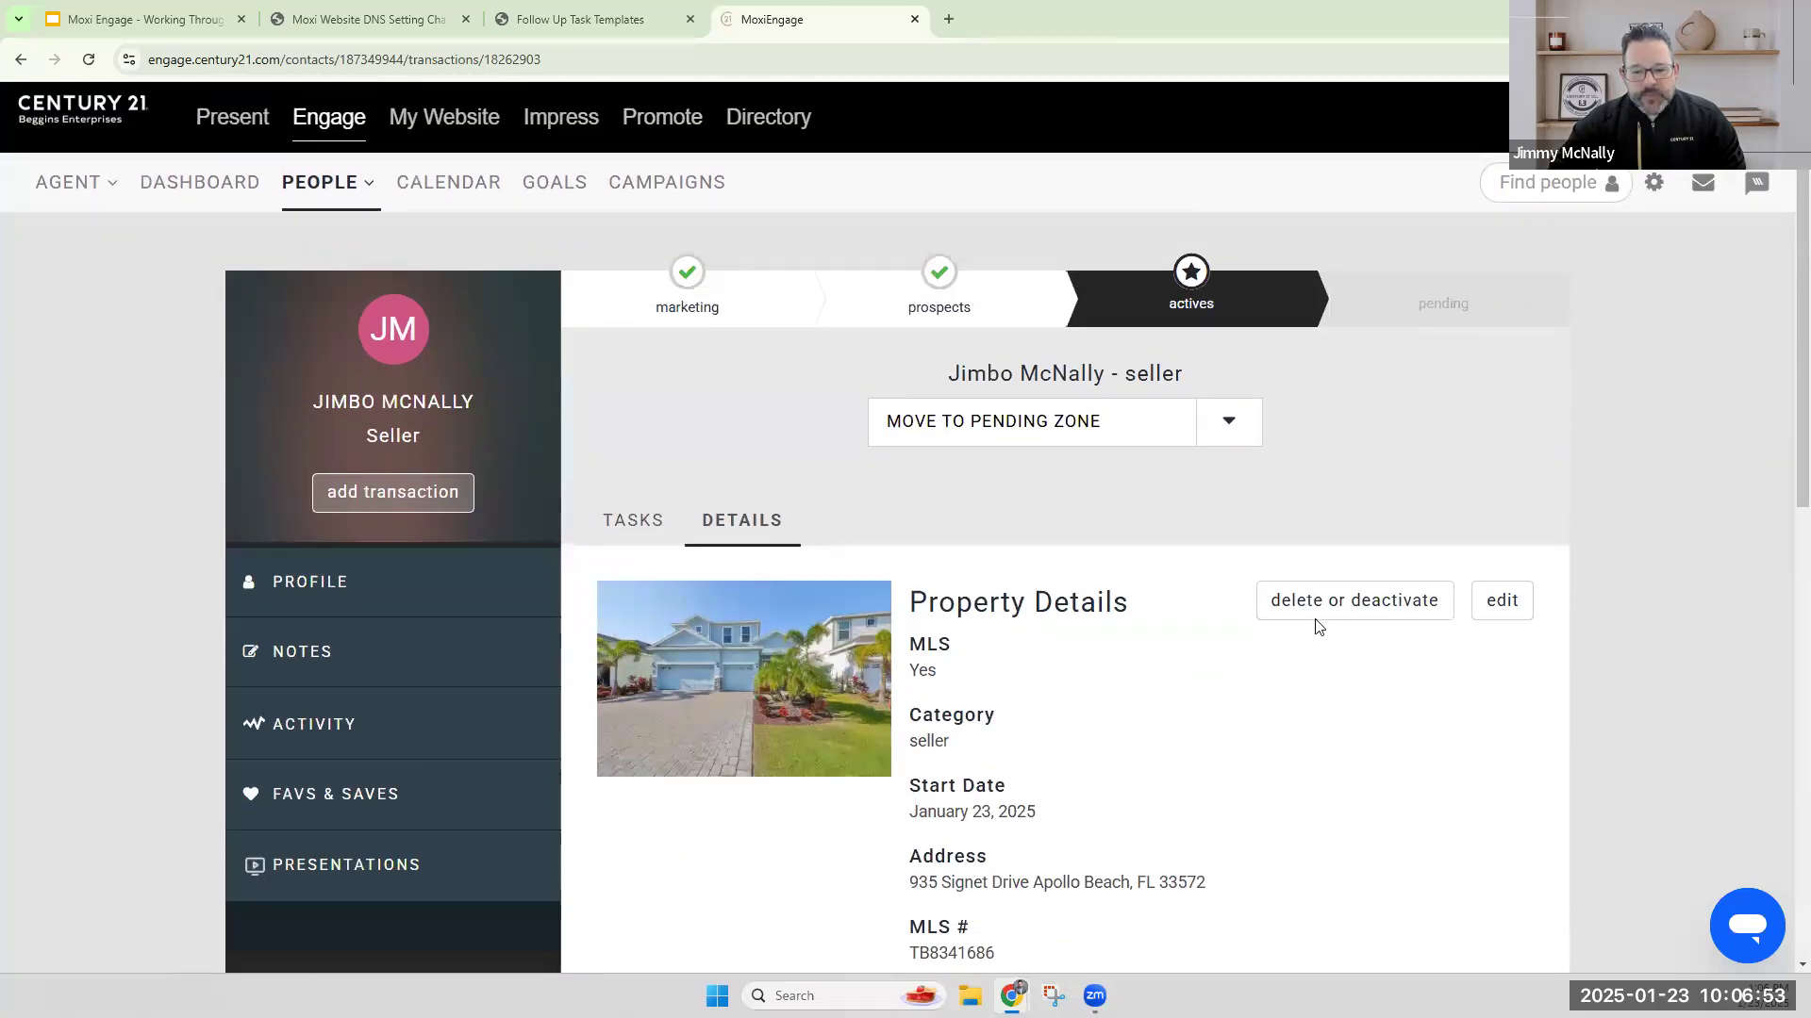
Return to the transaction's tasks and expand the Send "Just Listed" Announcement Email task to examine its due date and instructions.
left_click(630, 521)
scroll(1113, 554, "down", 8)
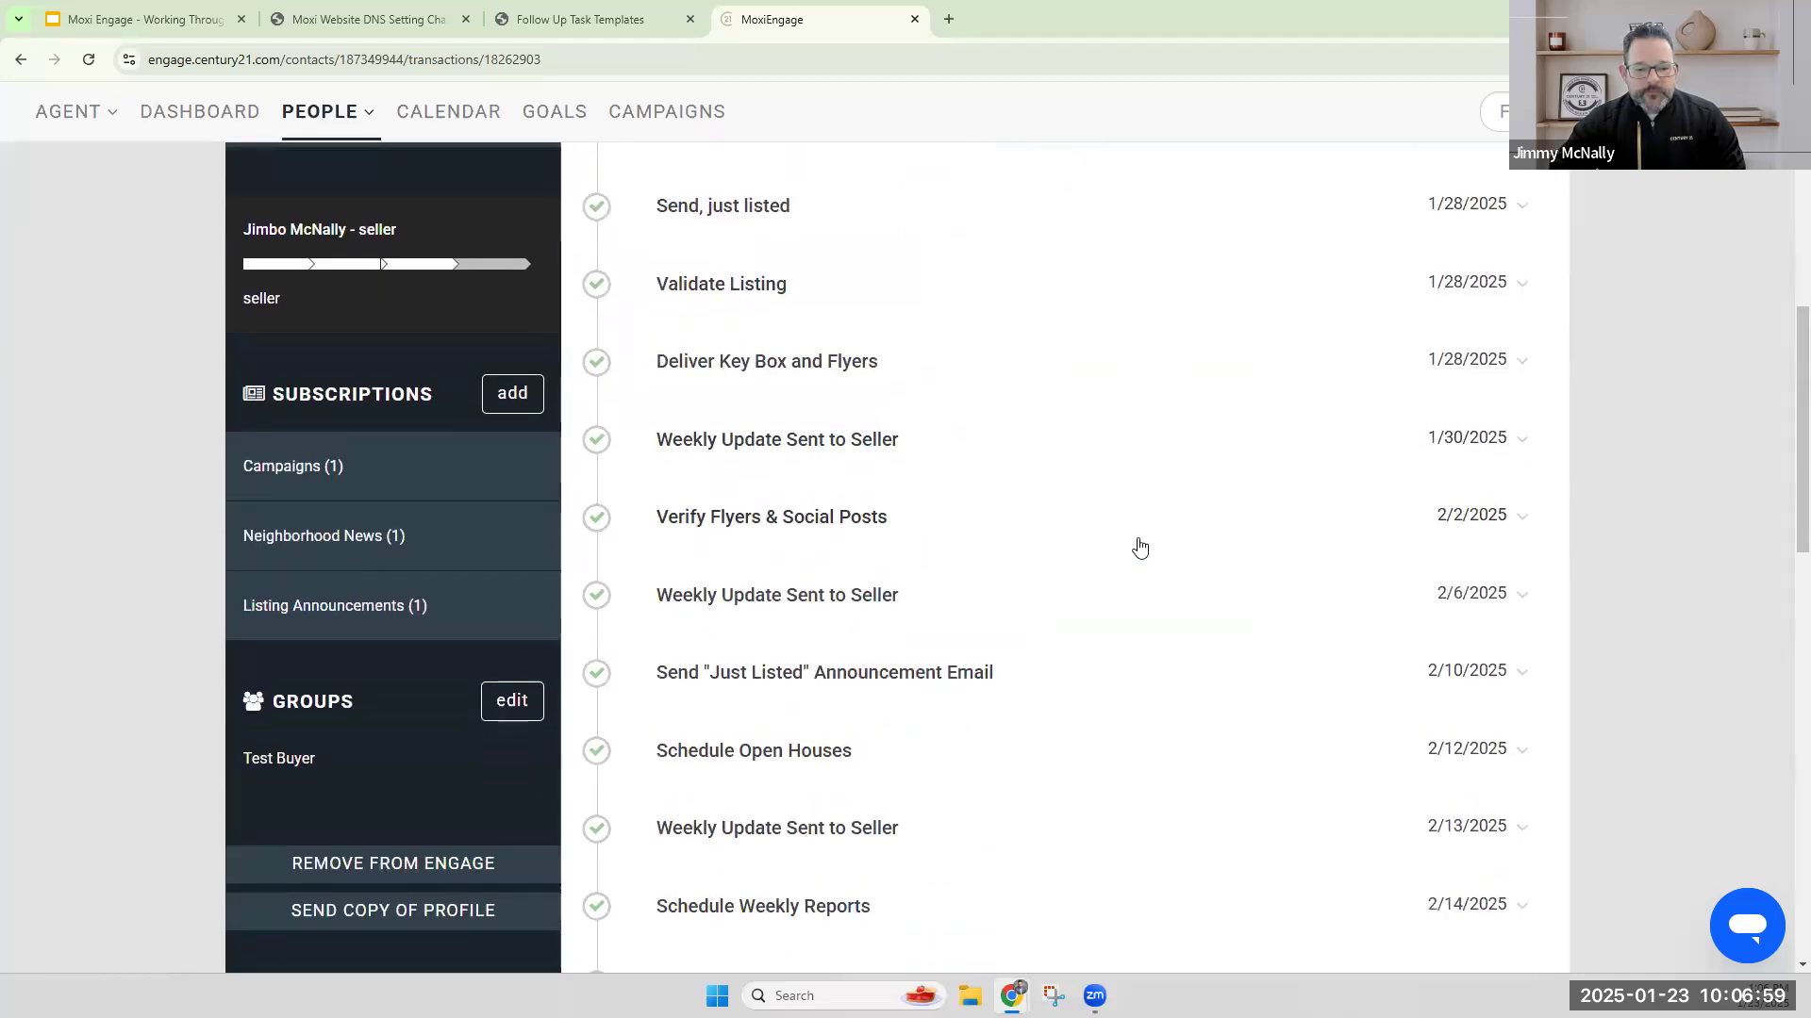
scroll(1138, 547, "down", 1)
left_click(1450, 582)
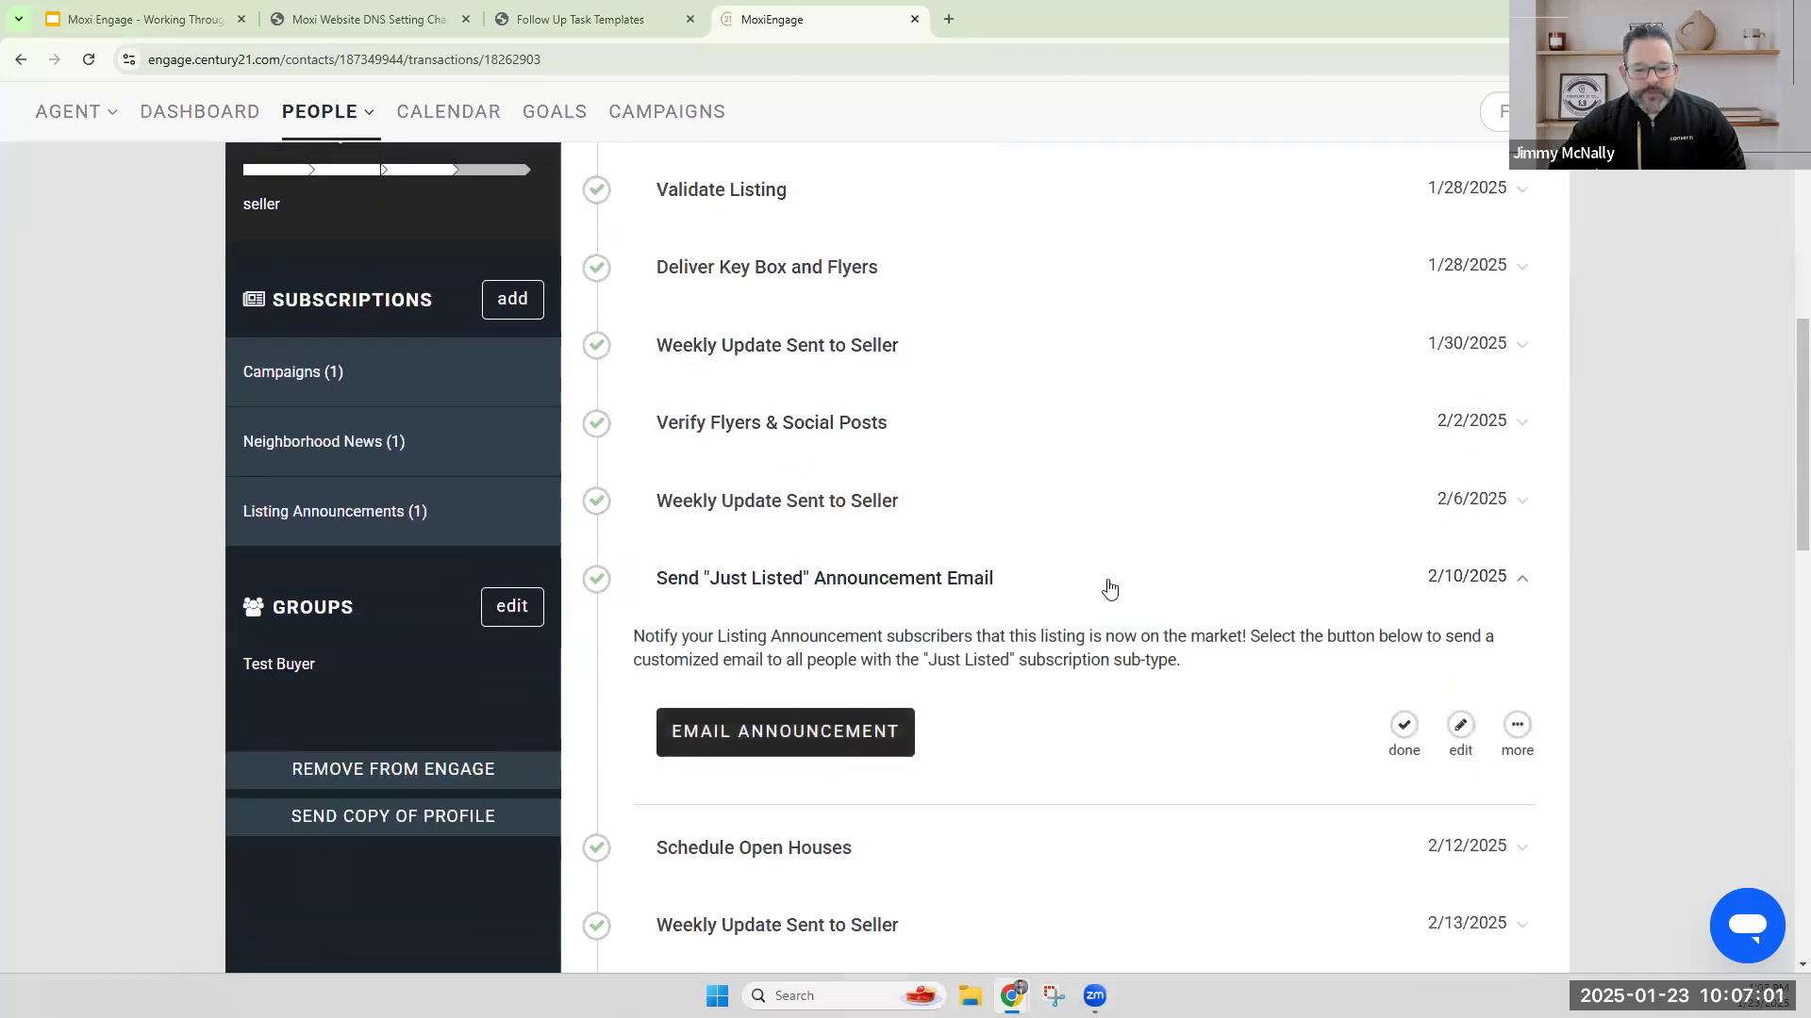
left_click_drag(1427, 578, 1508, 583)
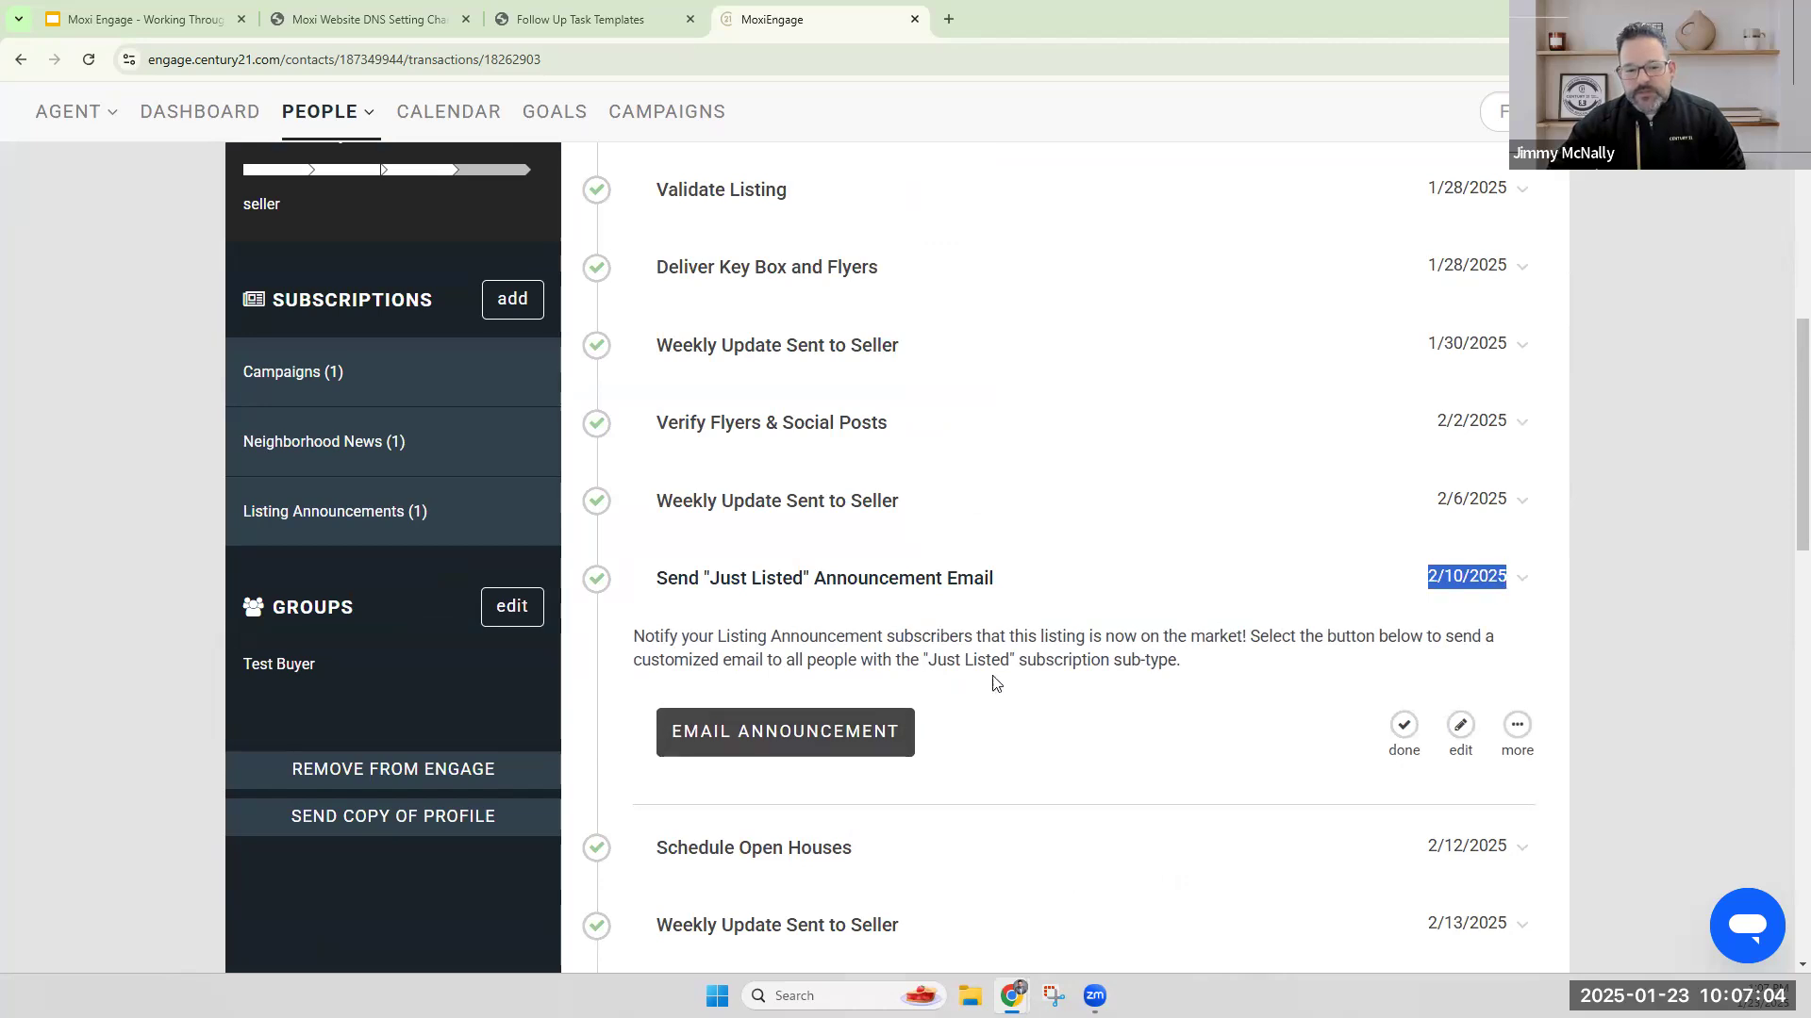
left_click(1521, 577)
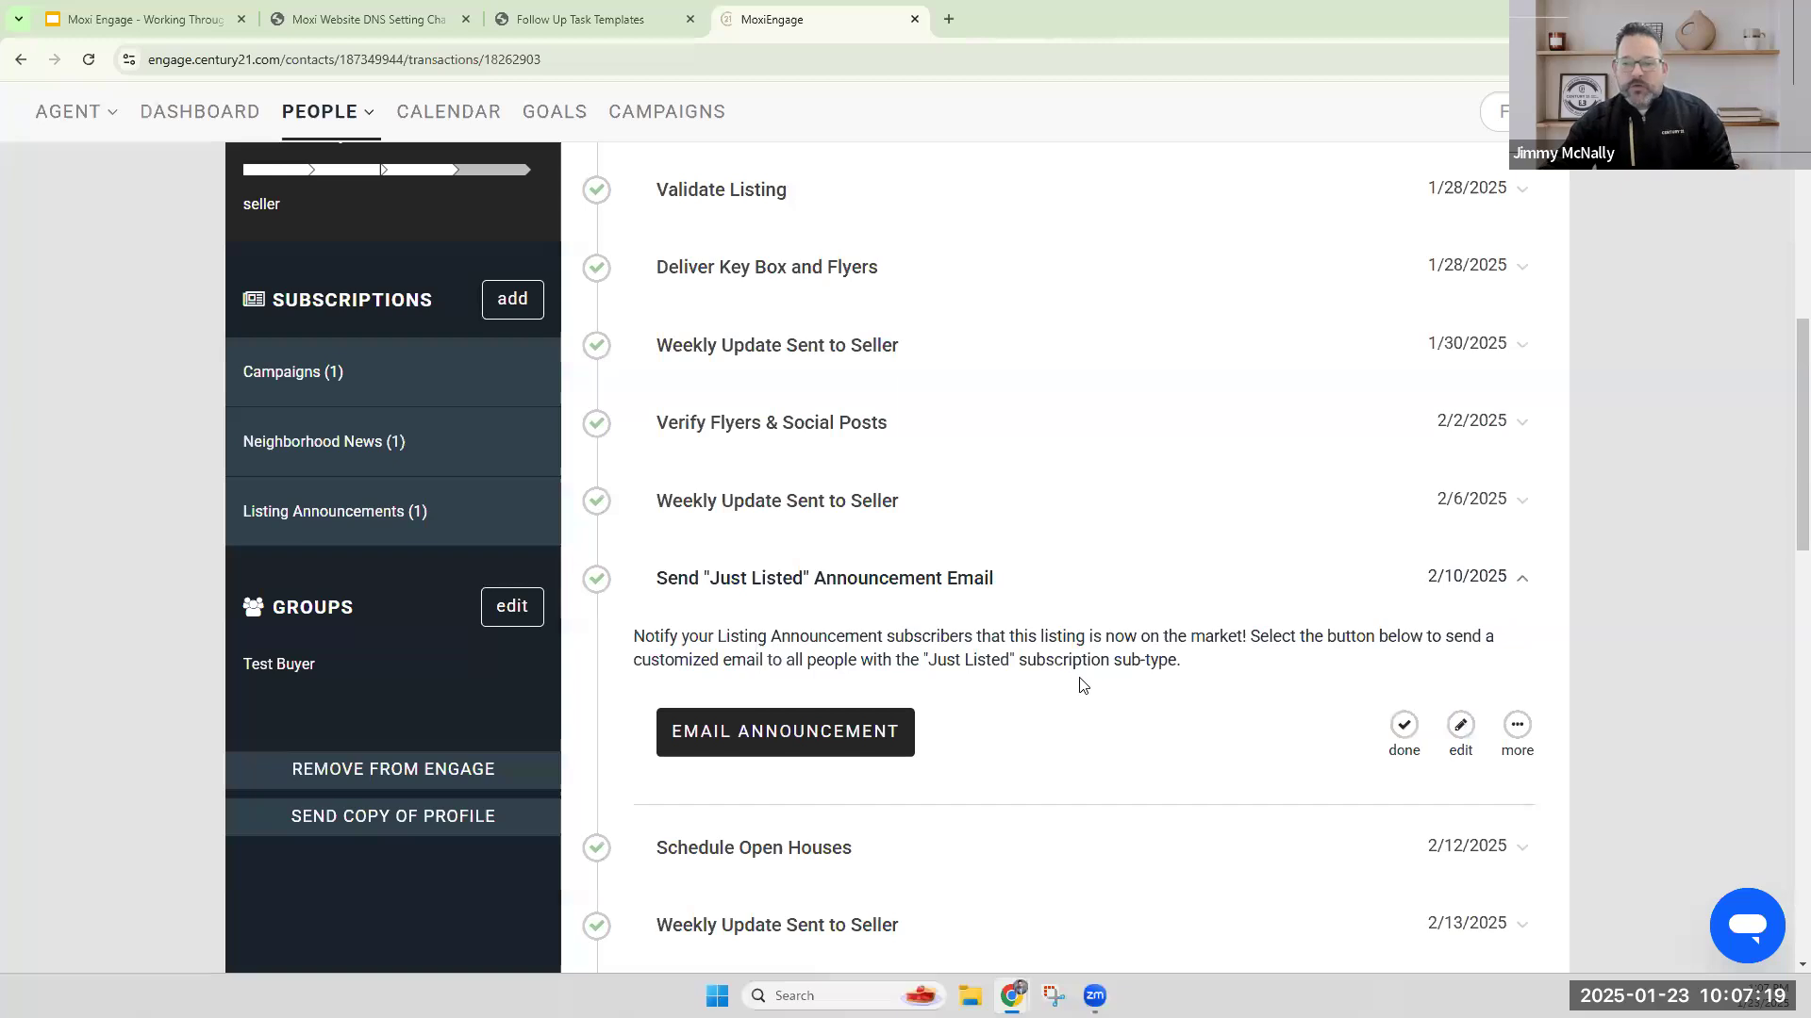
Move the seller transaction to the Pending zone with an estimated close date of February 14, 2025, and confirm the move.
scroll(1081, 684, "up", 3)
scroll(1081, 685, "up", 7)
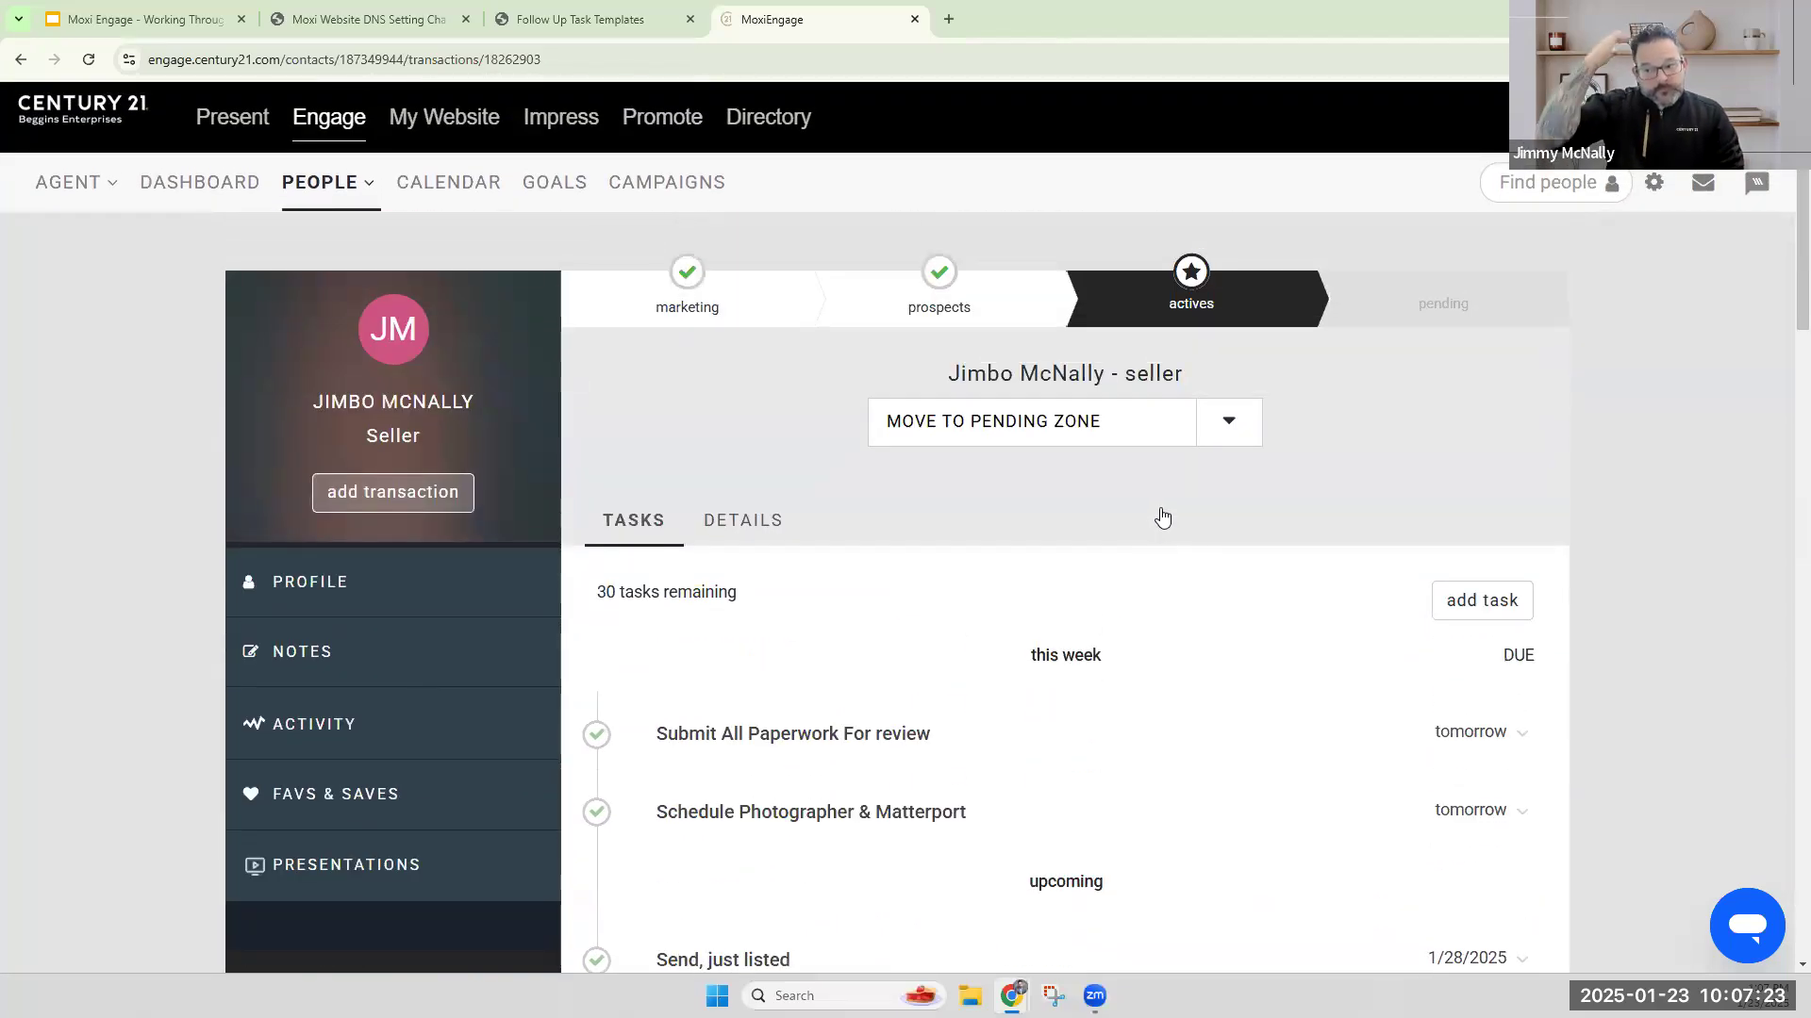
left_click(1047, 431)
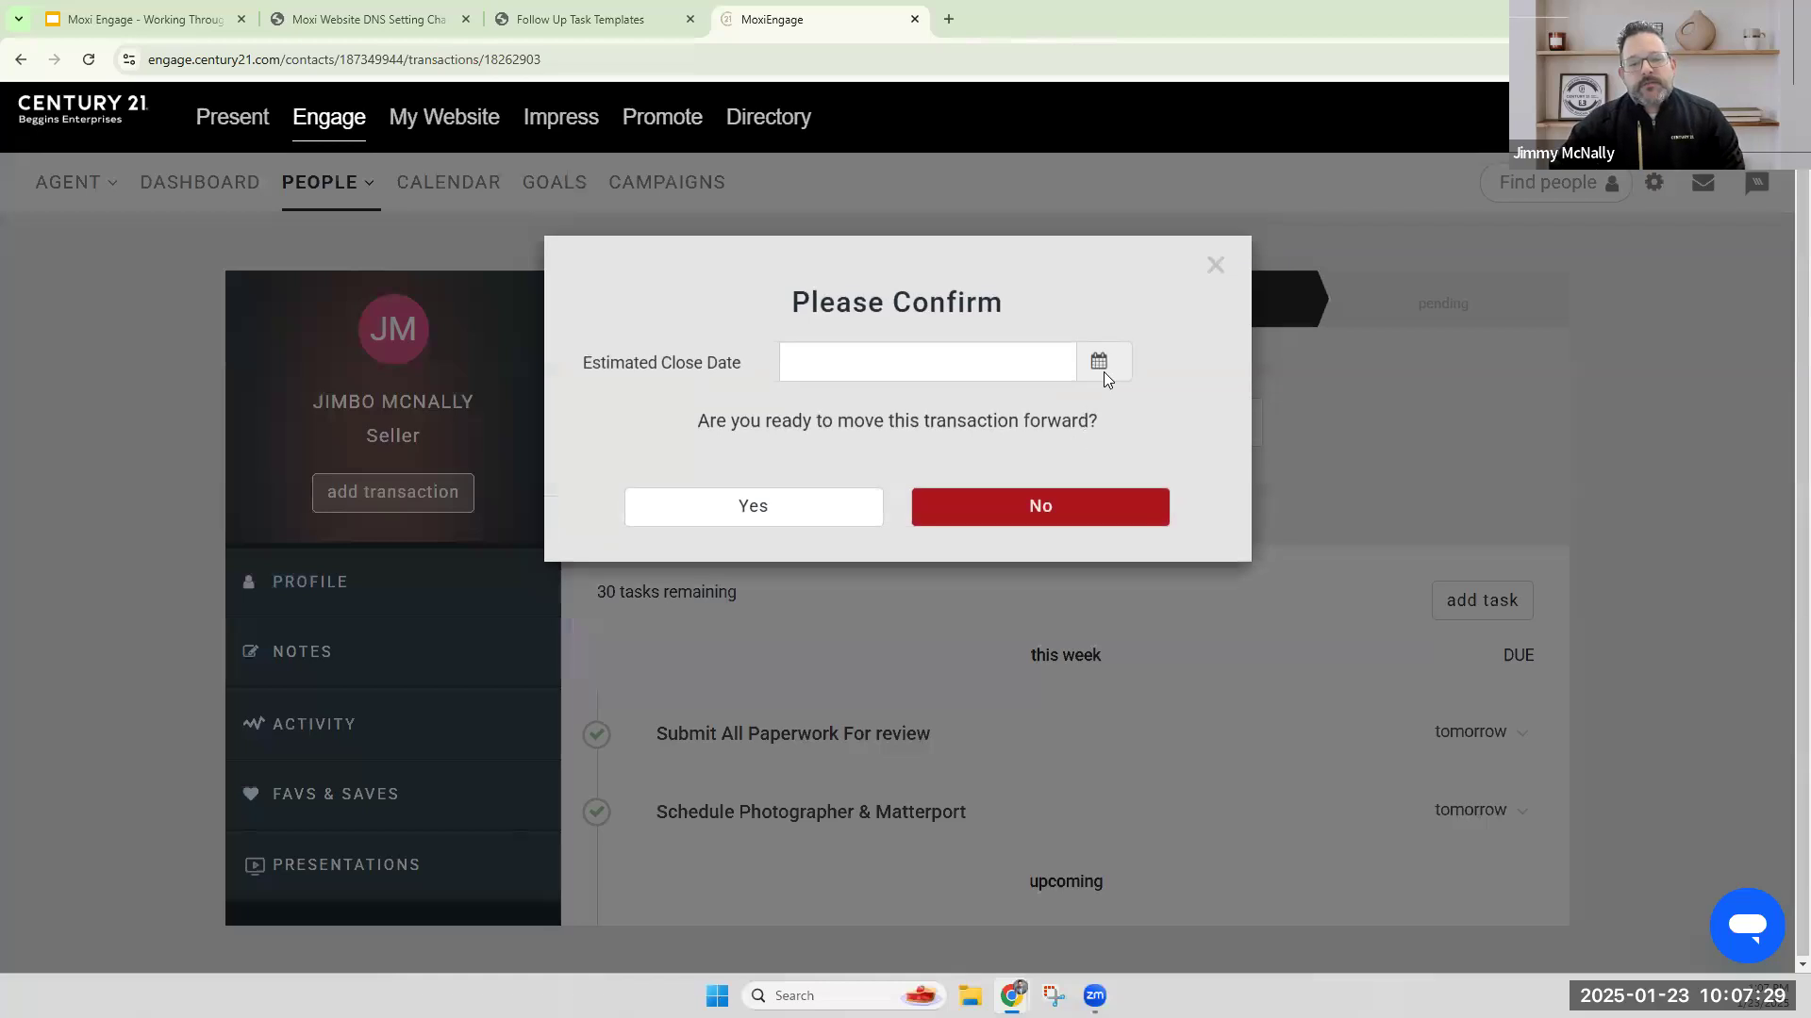
left_click(1109, 359)
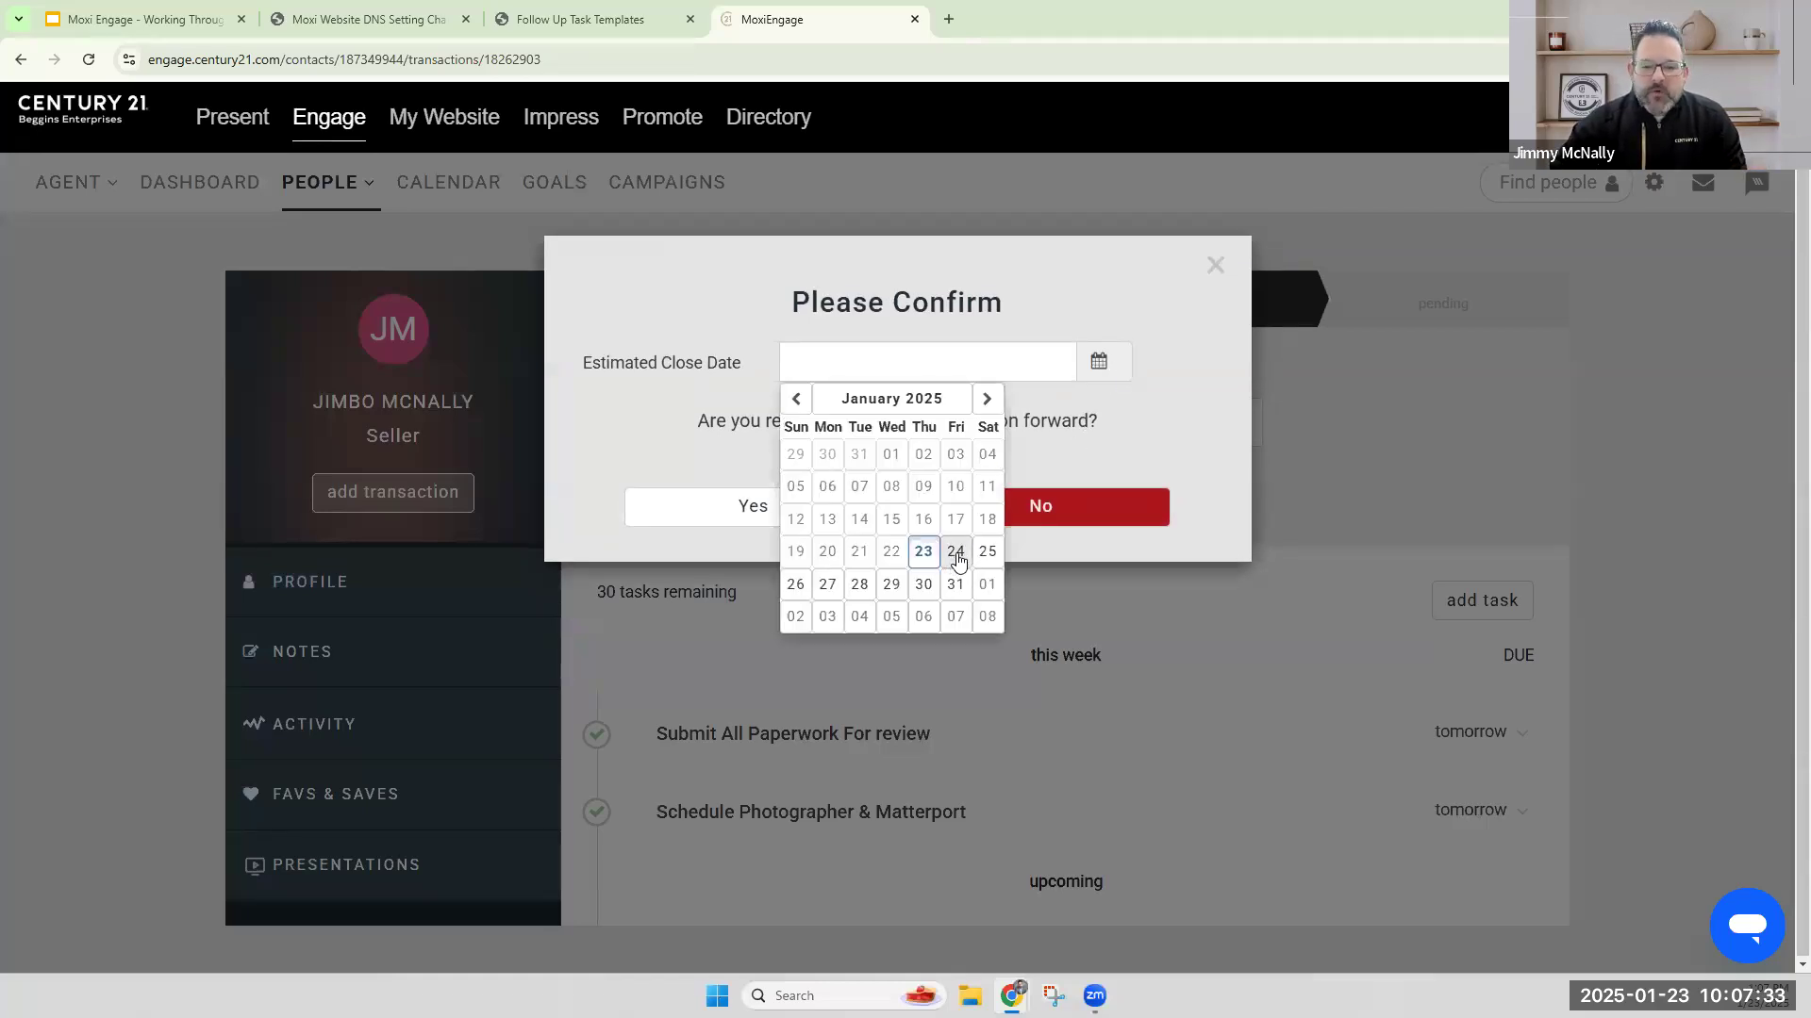
left_click(955, 553)
left_click(1099, 361)
left_click(987, 399)
left_click(955, 518)
left_click(763, 516)
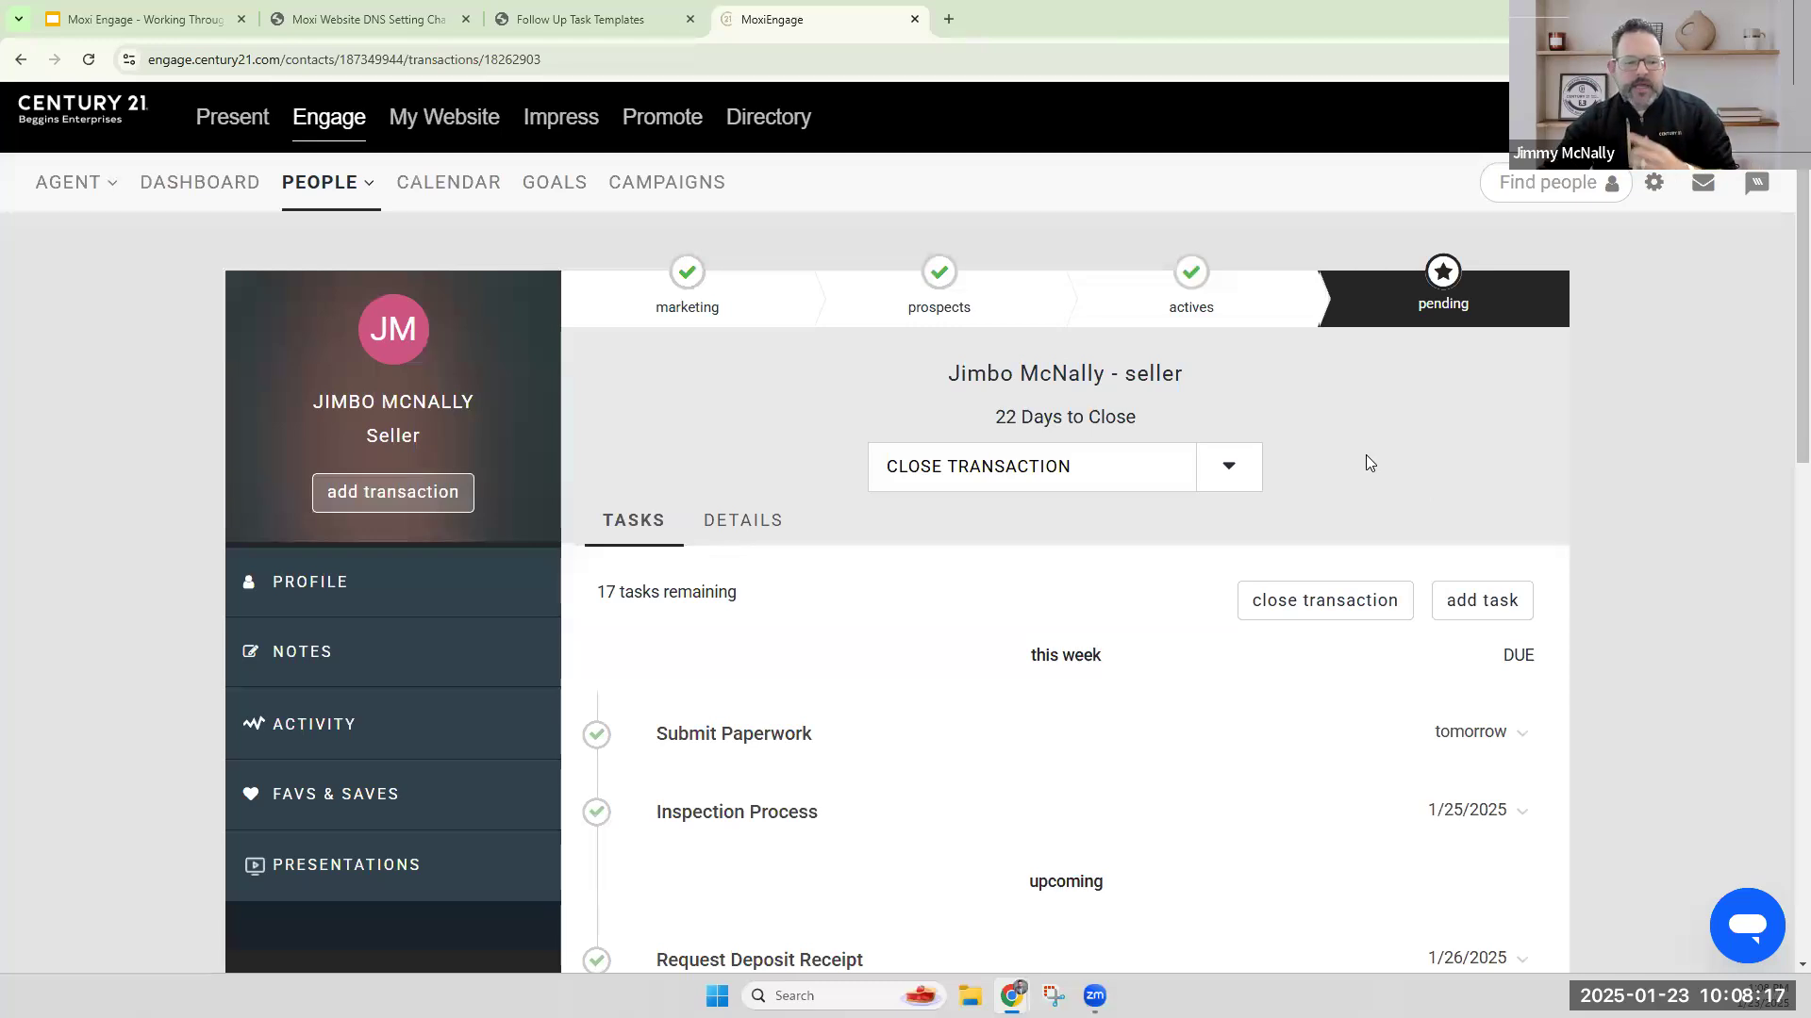
Delete the pending seller transaction permanently rather than deactivating it, and confirm the deletion.
scroll(1365, 457, "down", 3)
scroll(1216, 545, "up", 3)
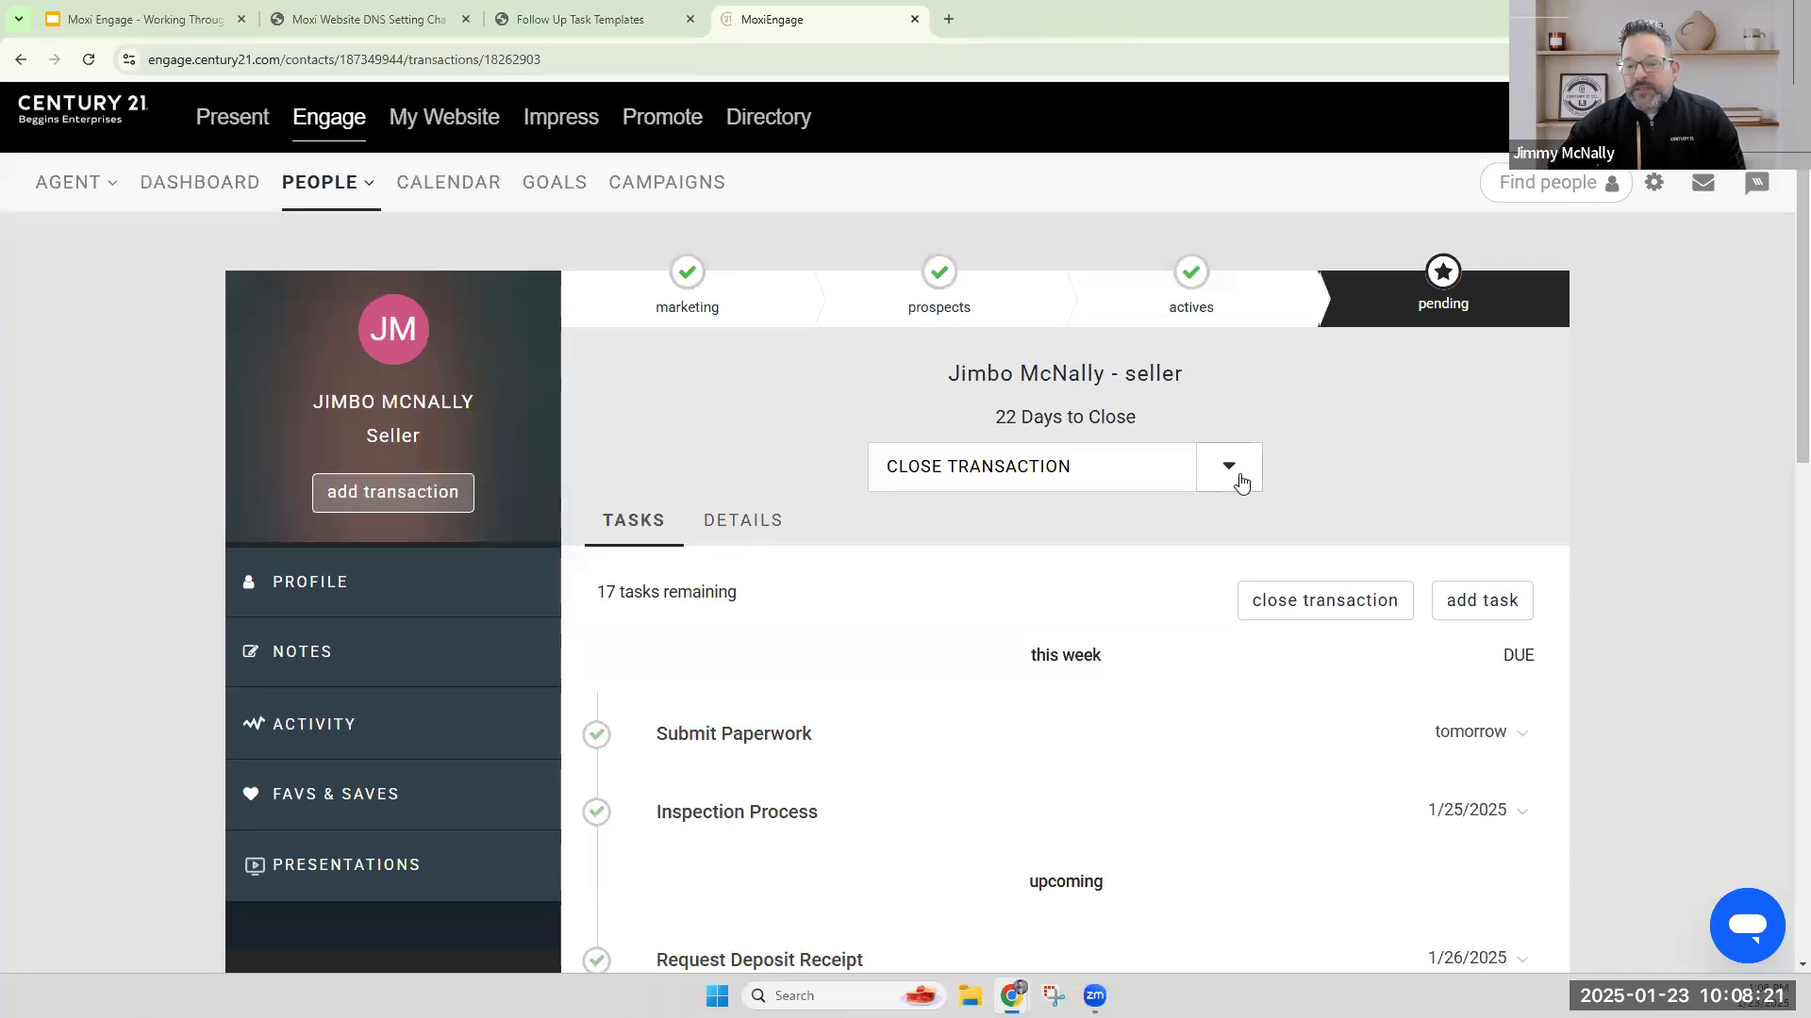
left_click(1241, 479)
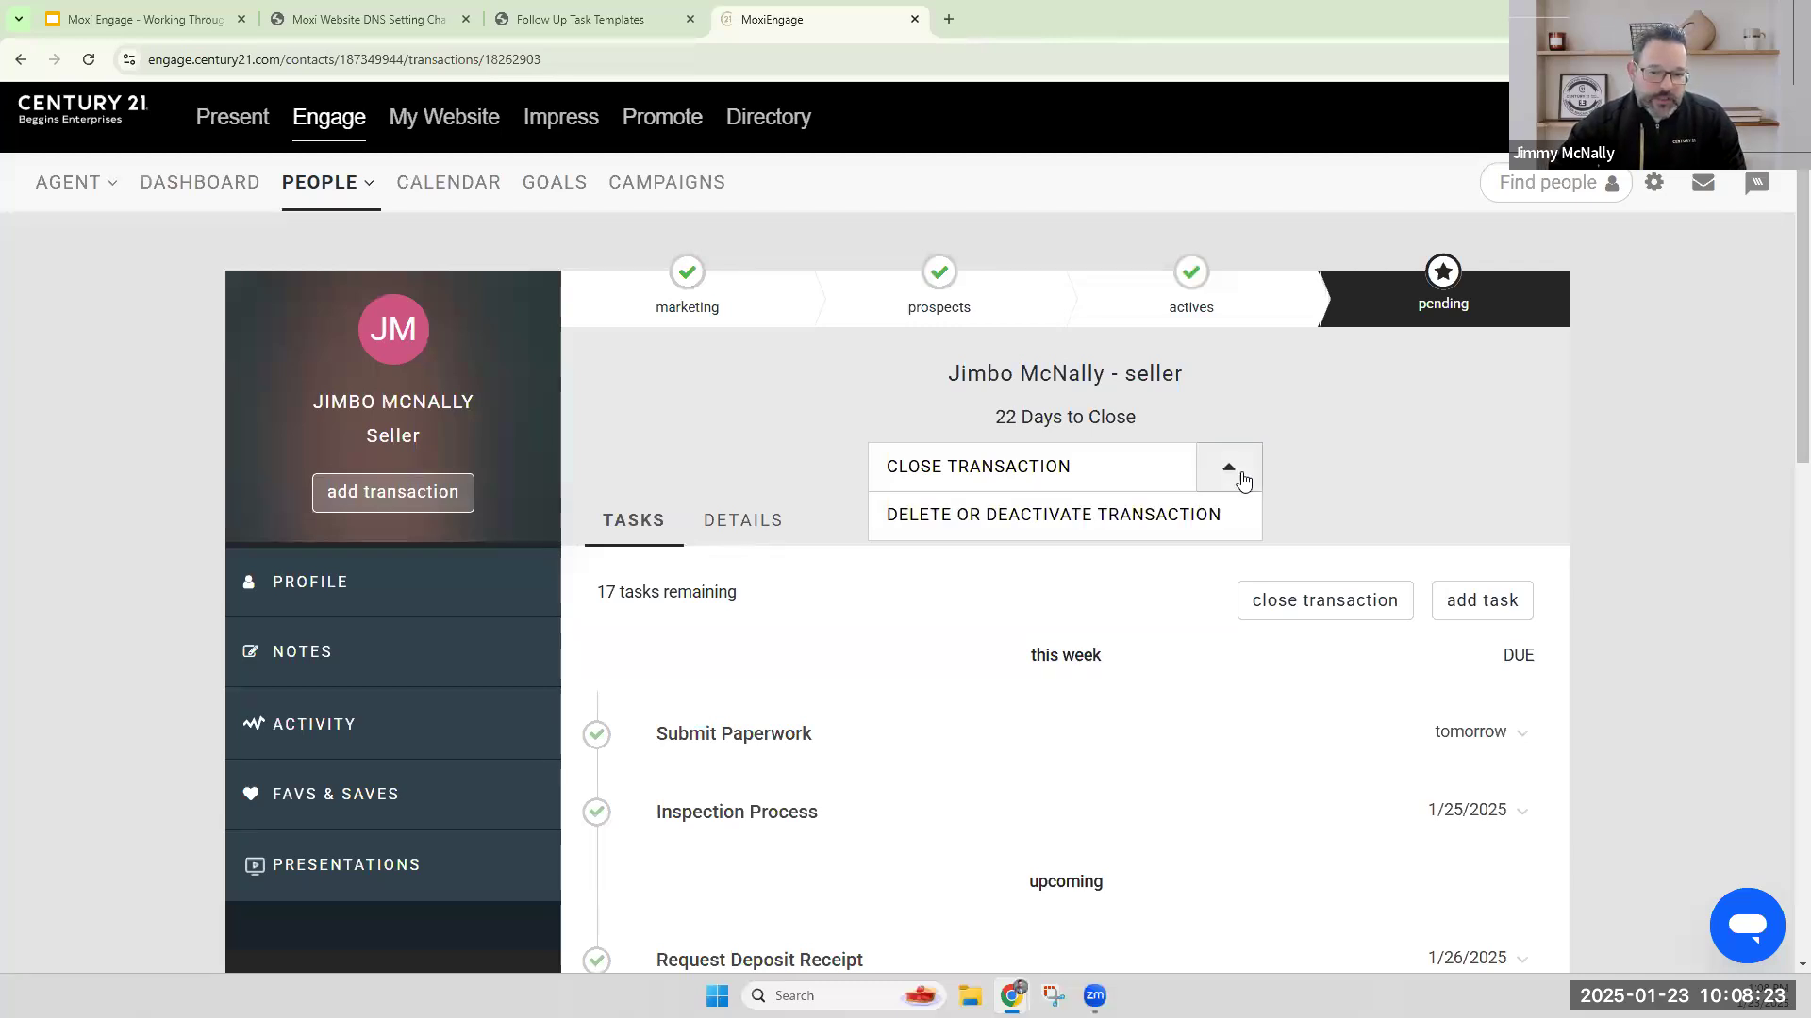
left_click(1225, 529)
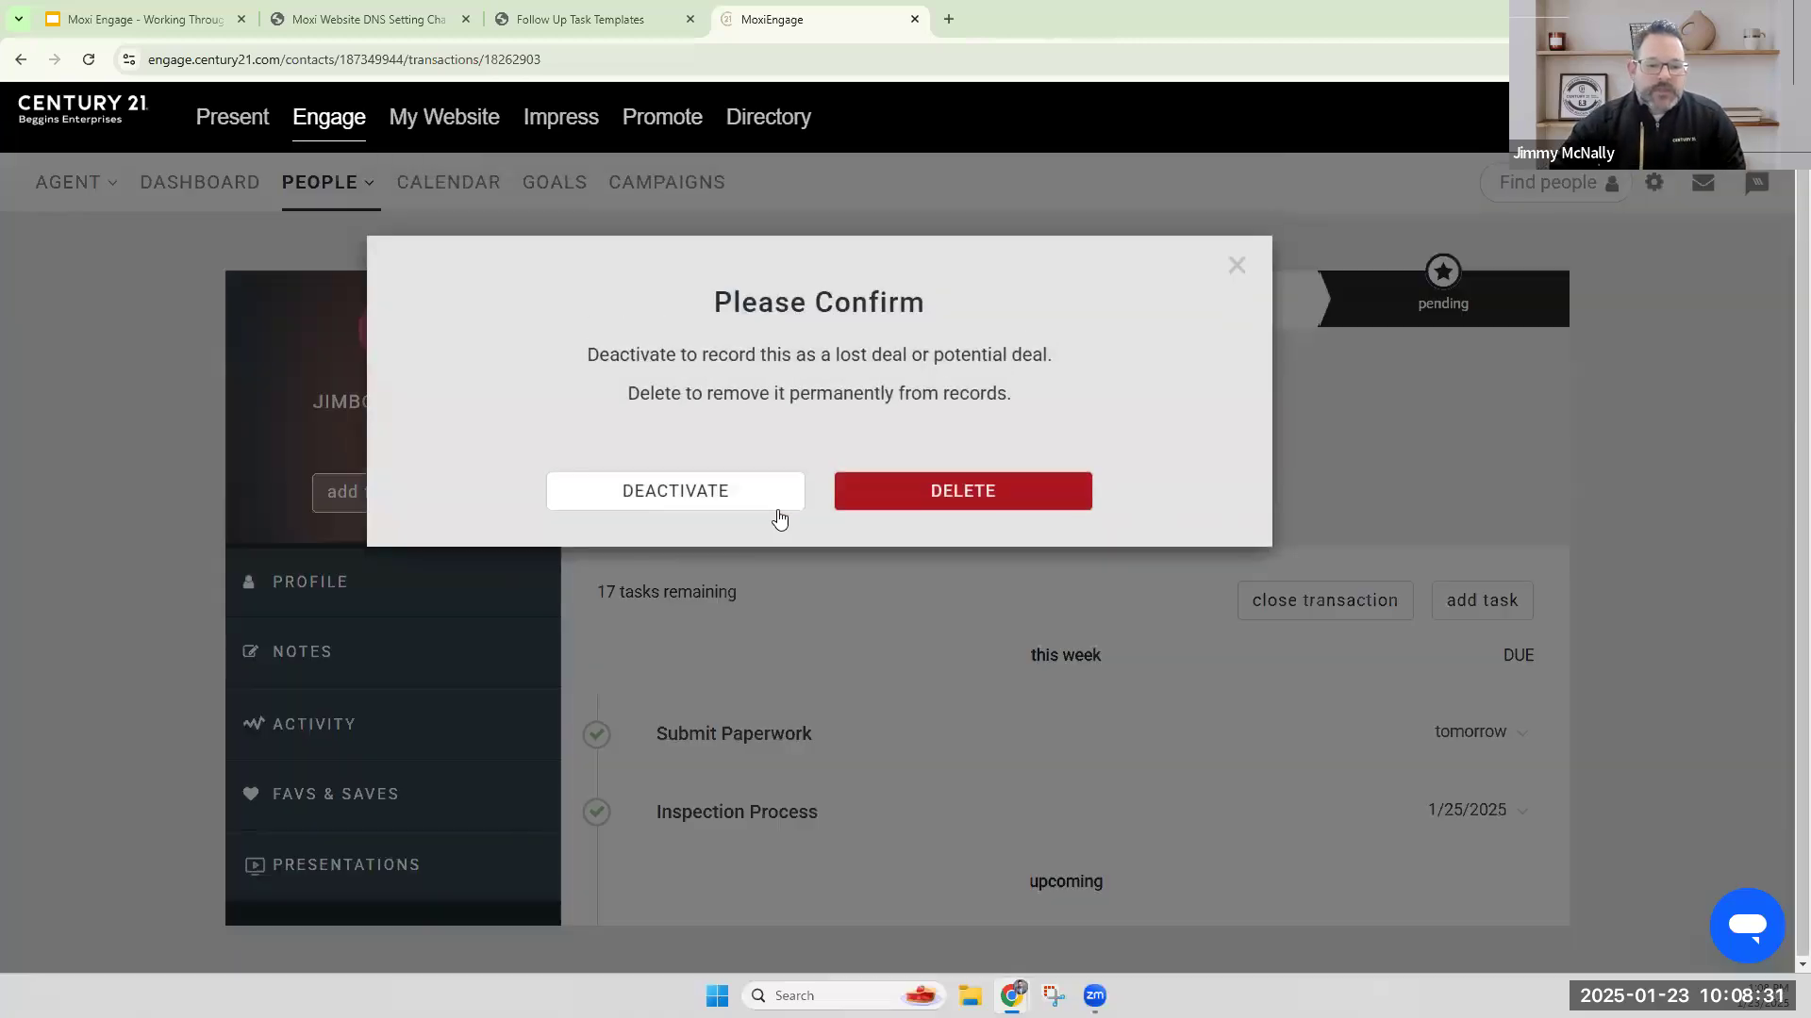
left_click(967, 501)
left_click(930, 436)
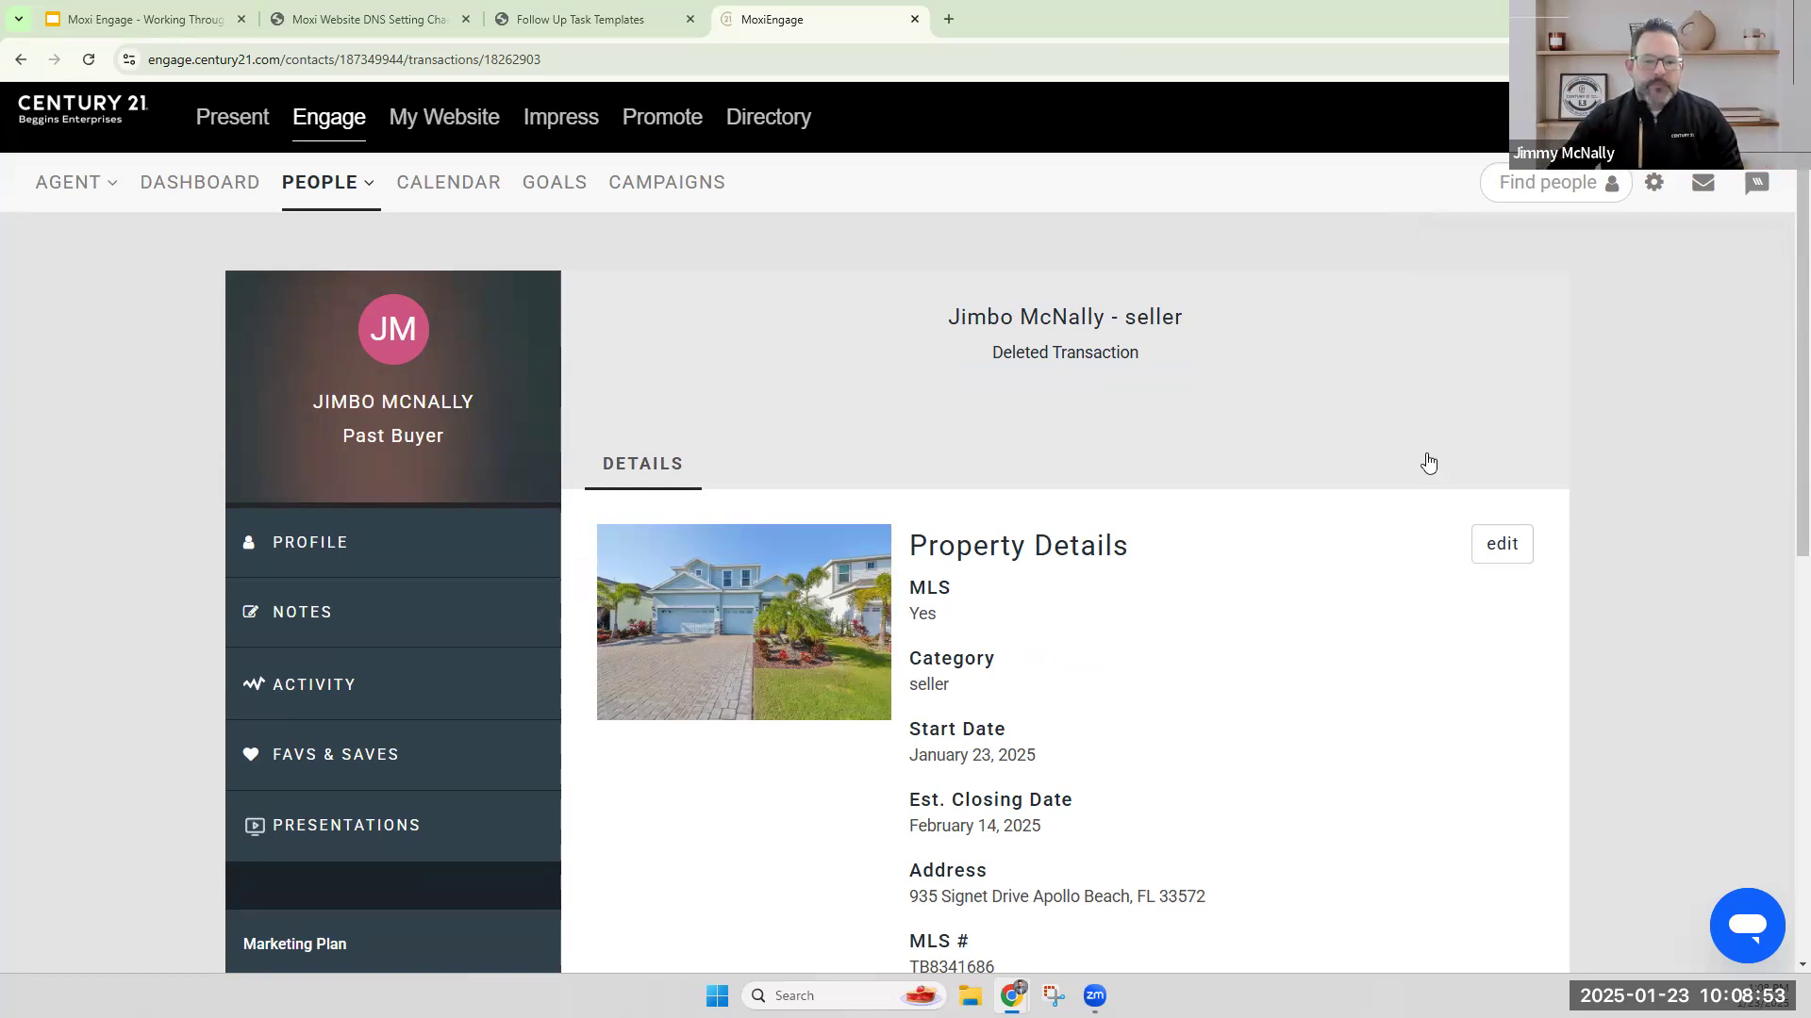
Examine the deleted transaction's property details and associated people, then check the Sales Flow slide in Google Slides and return to MoxiEngage.
scroll(1296, 557, "down", 8)
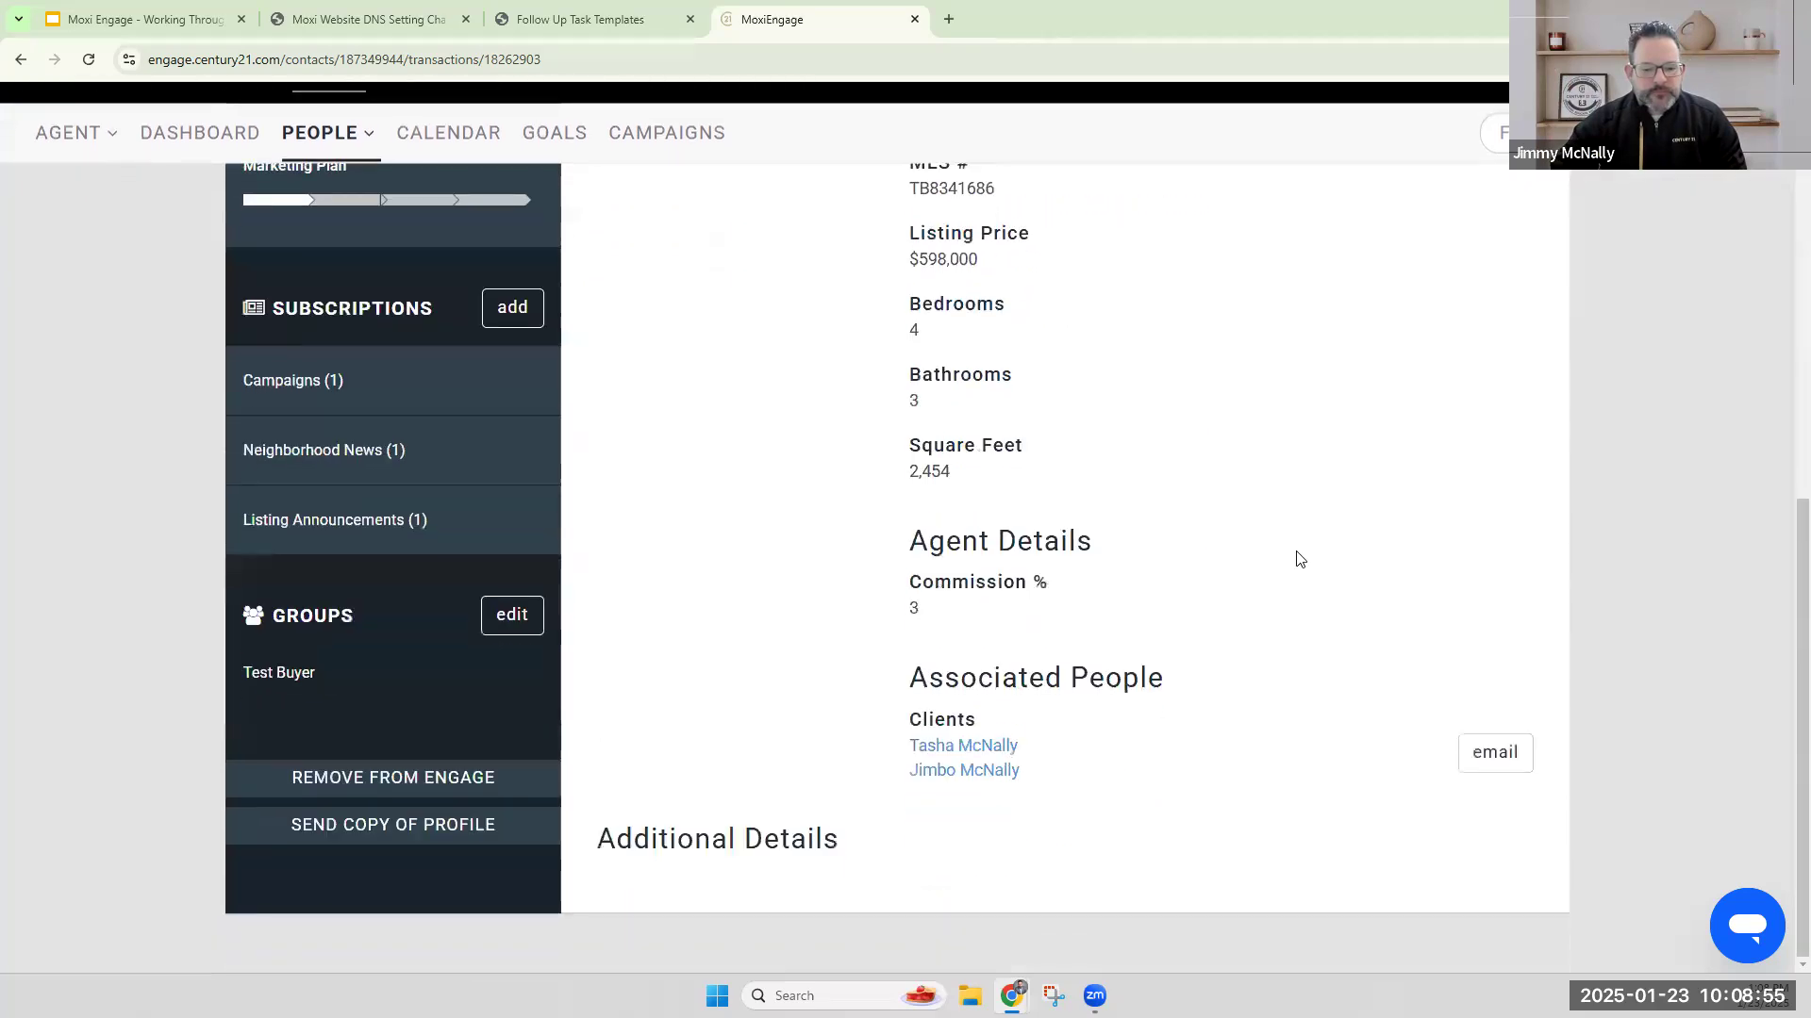
scroll(1293, 585, "up", 8)
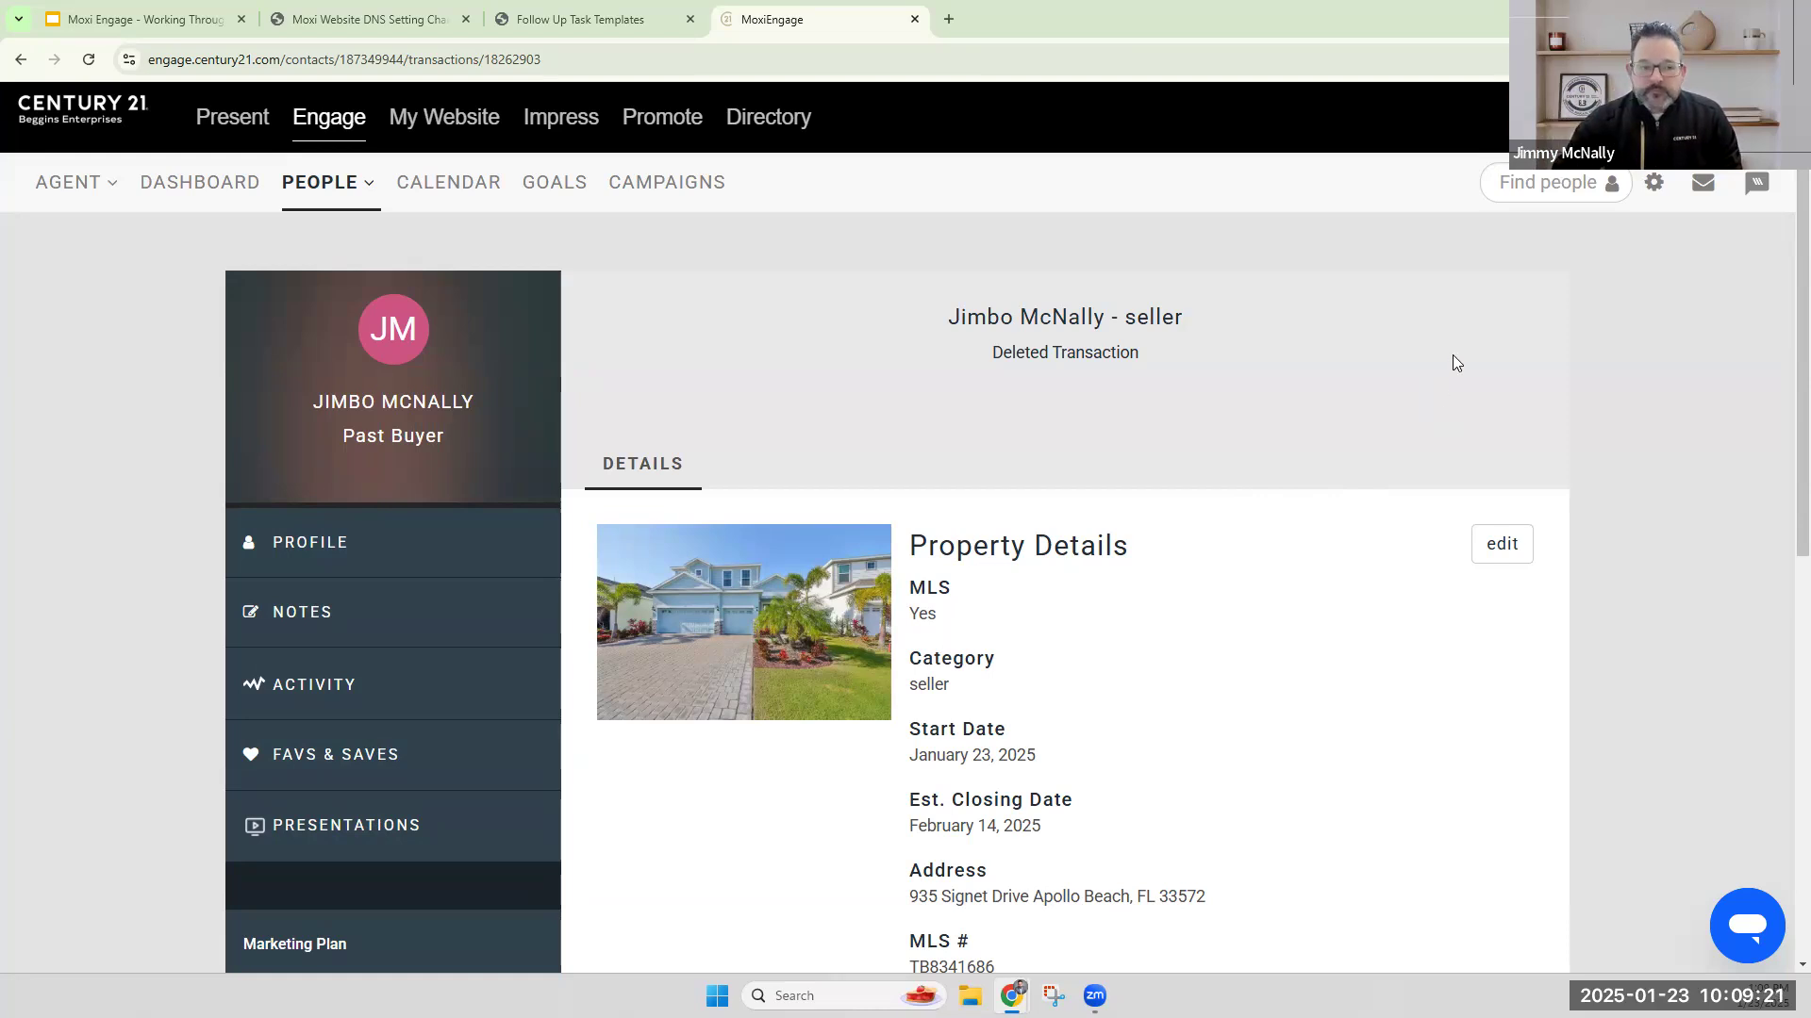
left_click(170, 21)
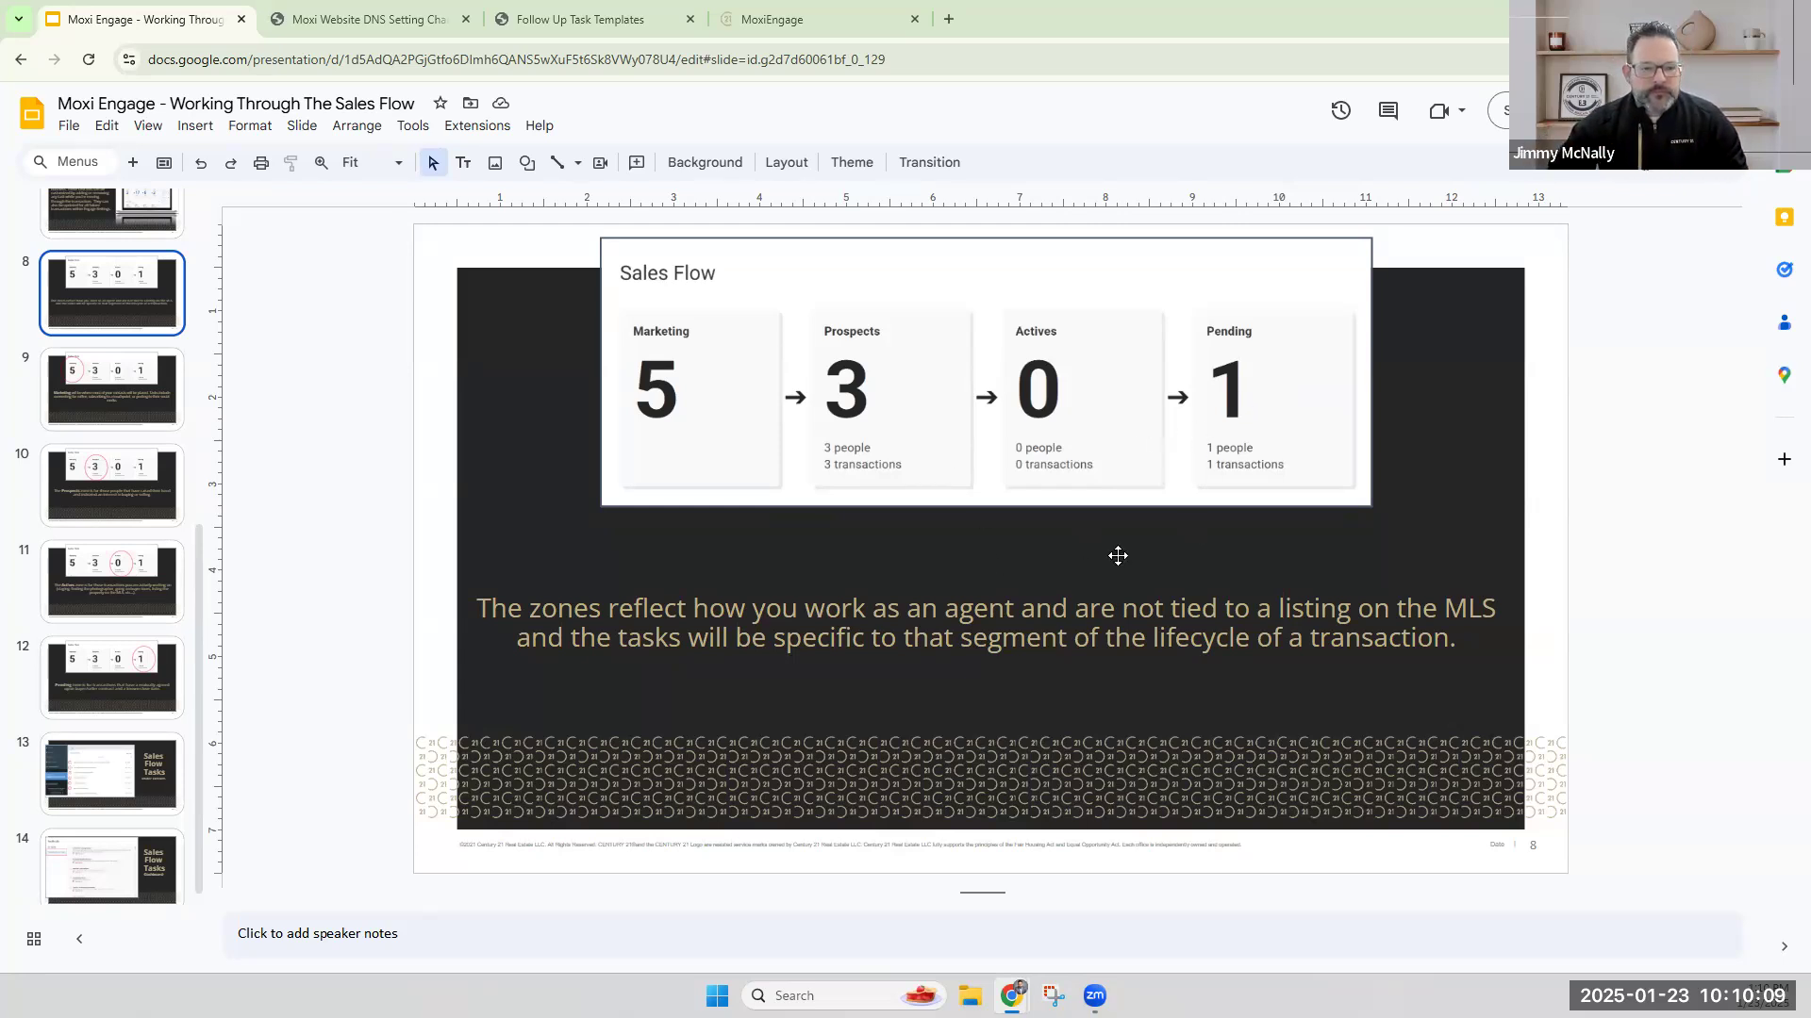
left_click(820, 17)
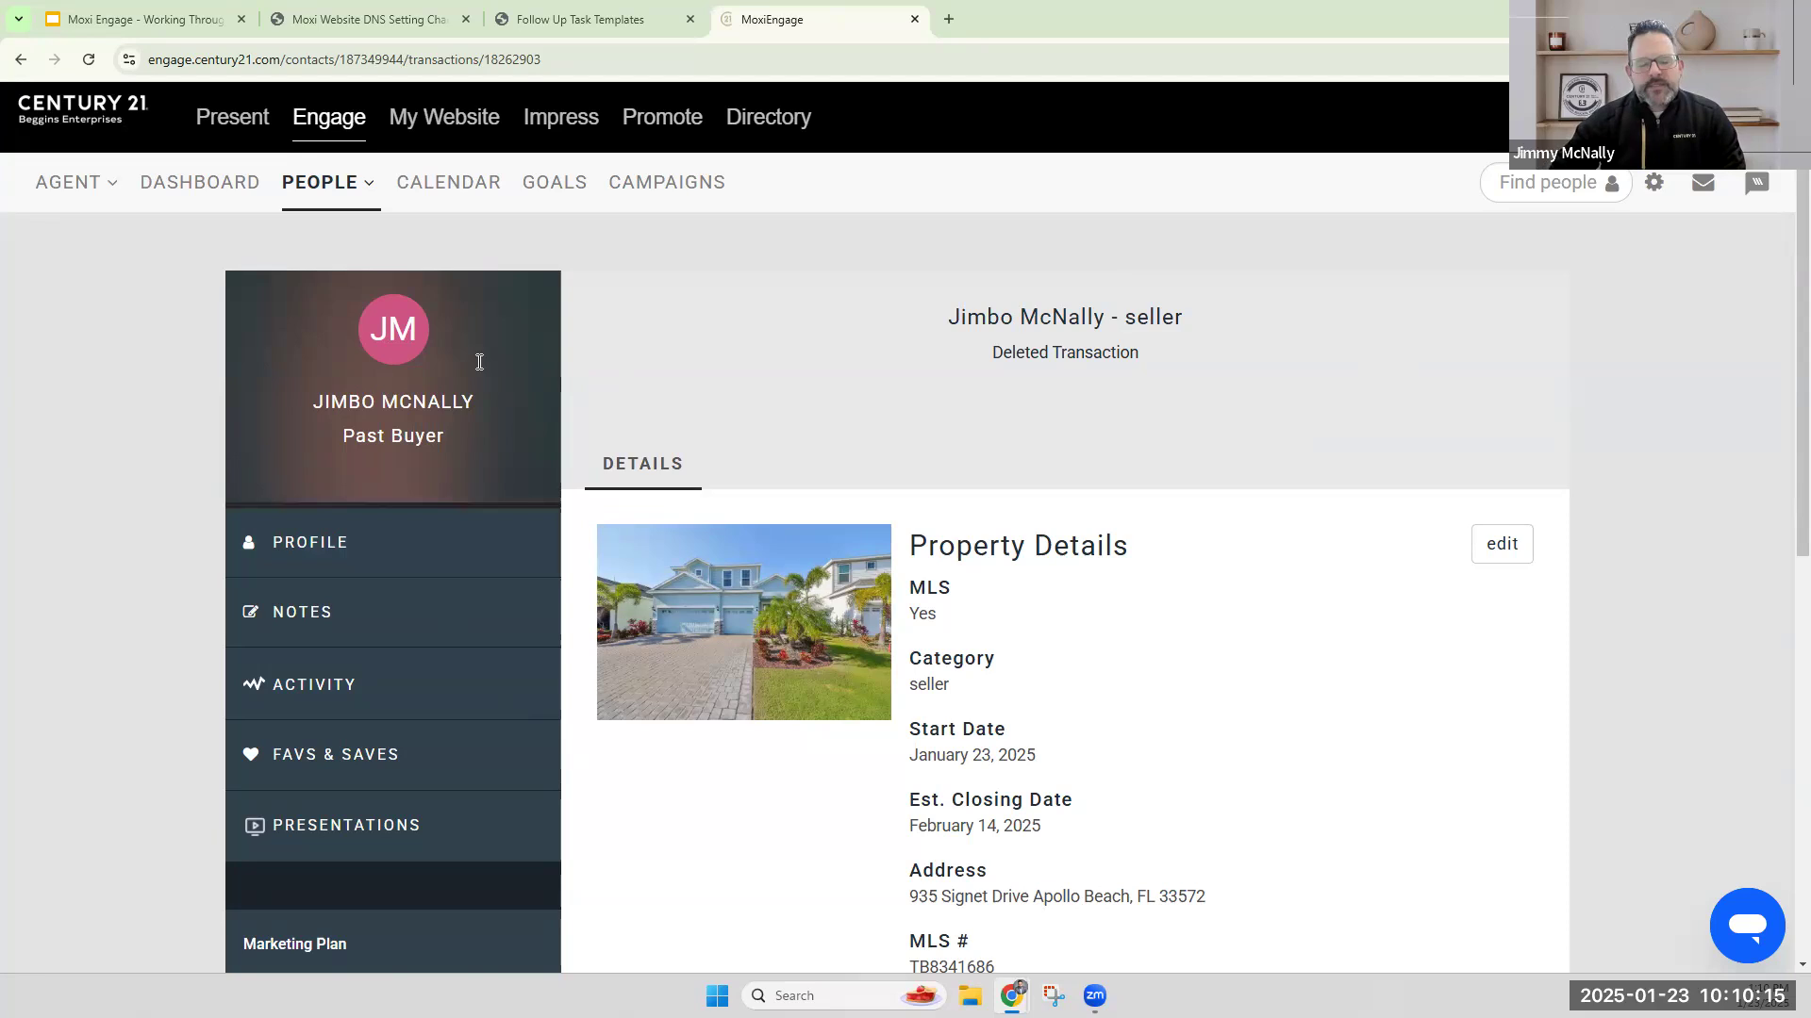
Open the contact's favorites and saved searches, and follow the duplicate-contact link to the other record using the same email.
scroll(491, 393, "down", 3)
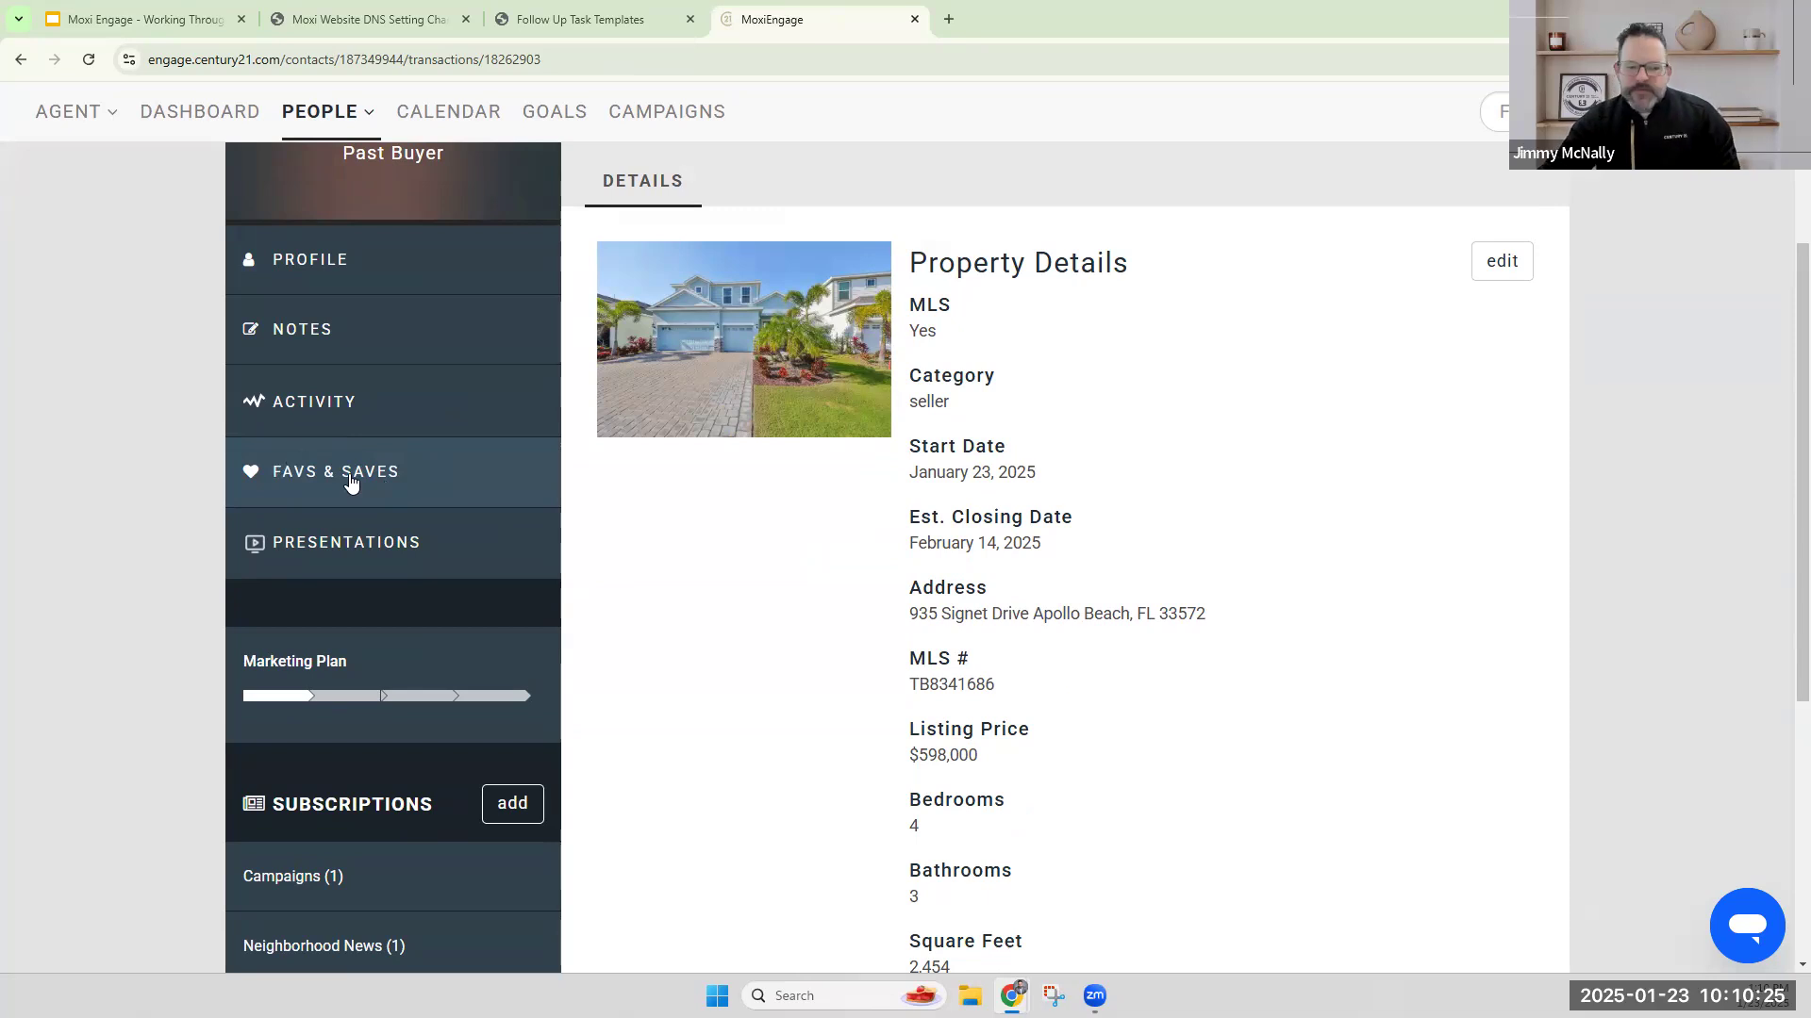
left_click(445, 480)
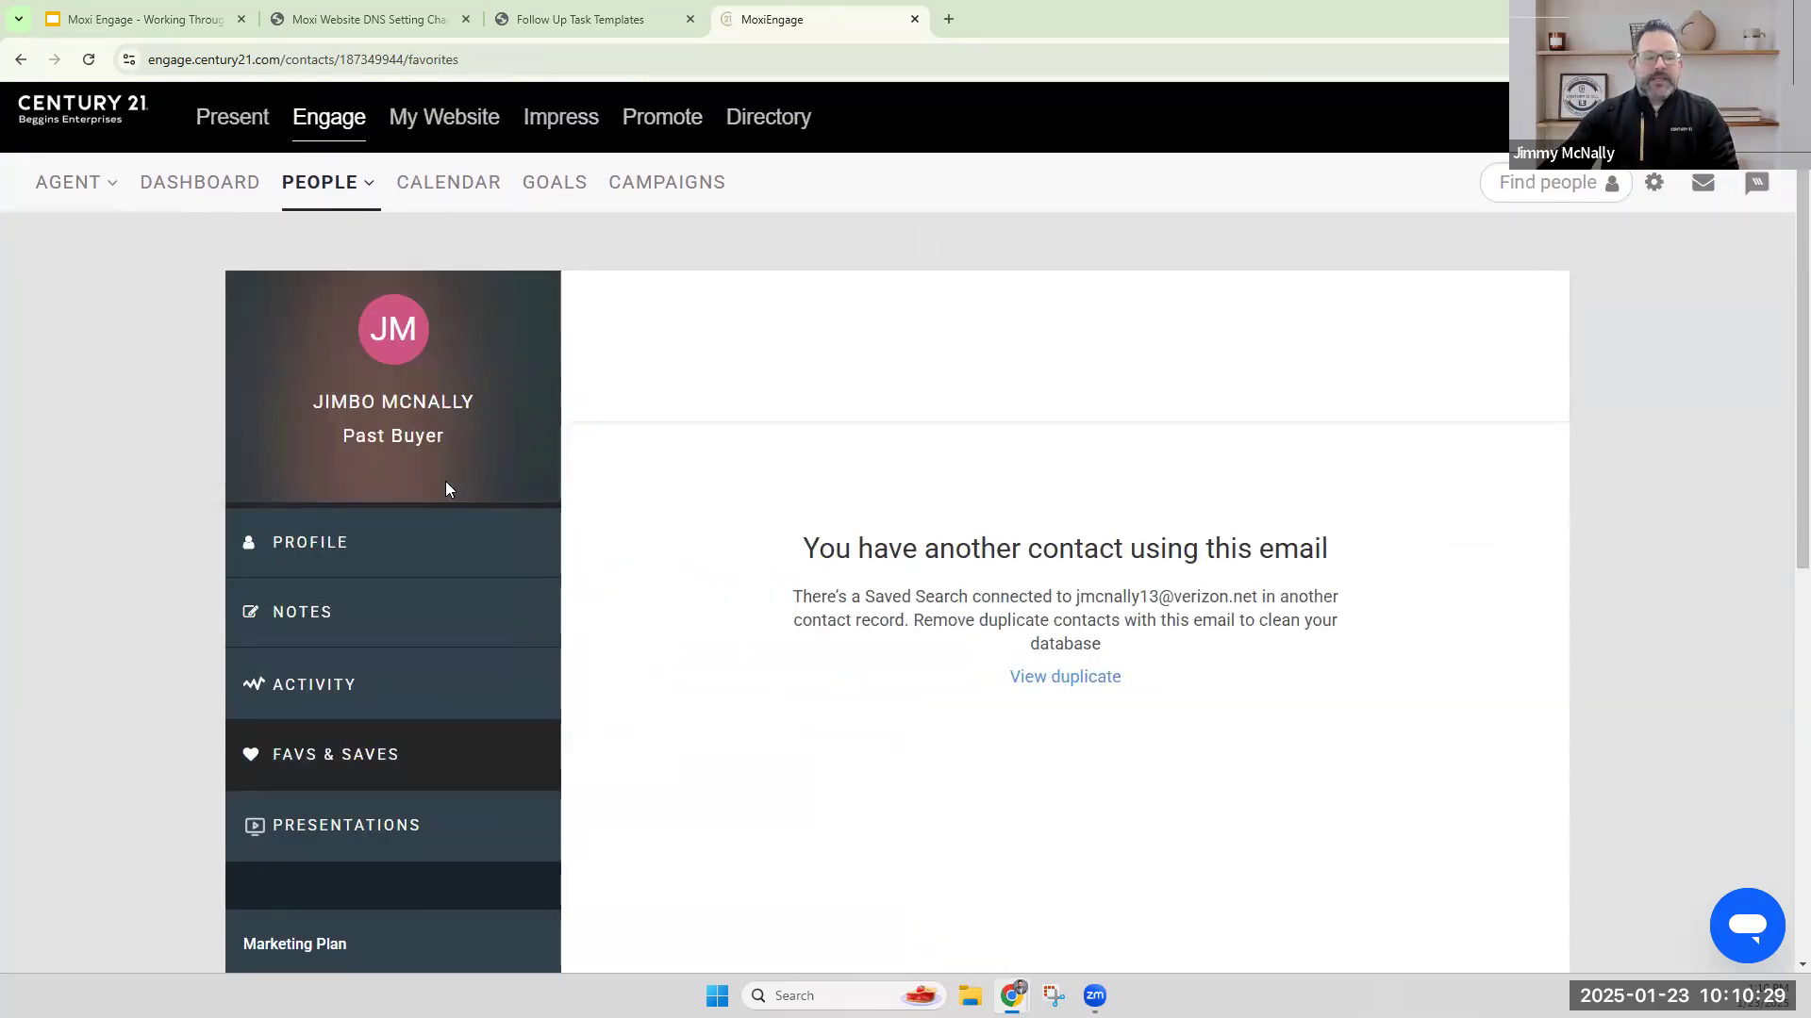
left_click_drag(856, 549, 1278, 556)
left_click(1273, 720)
left_click(1096, 692)
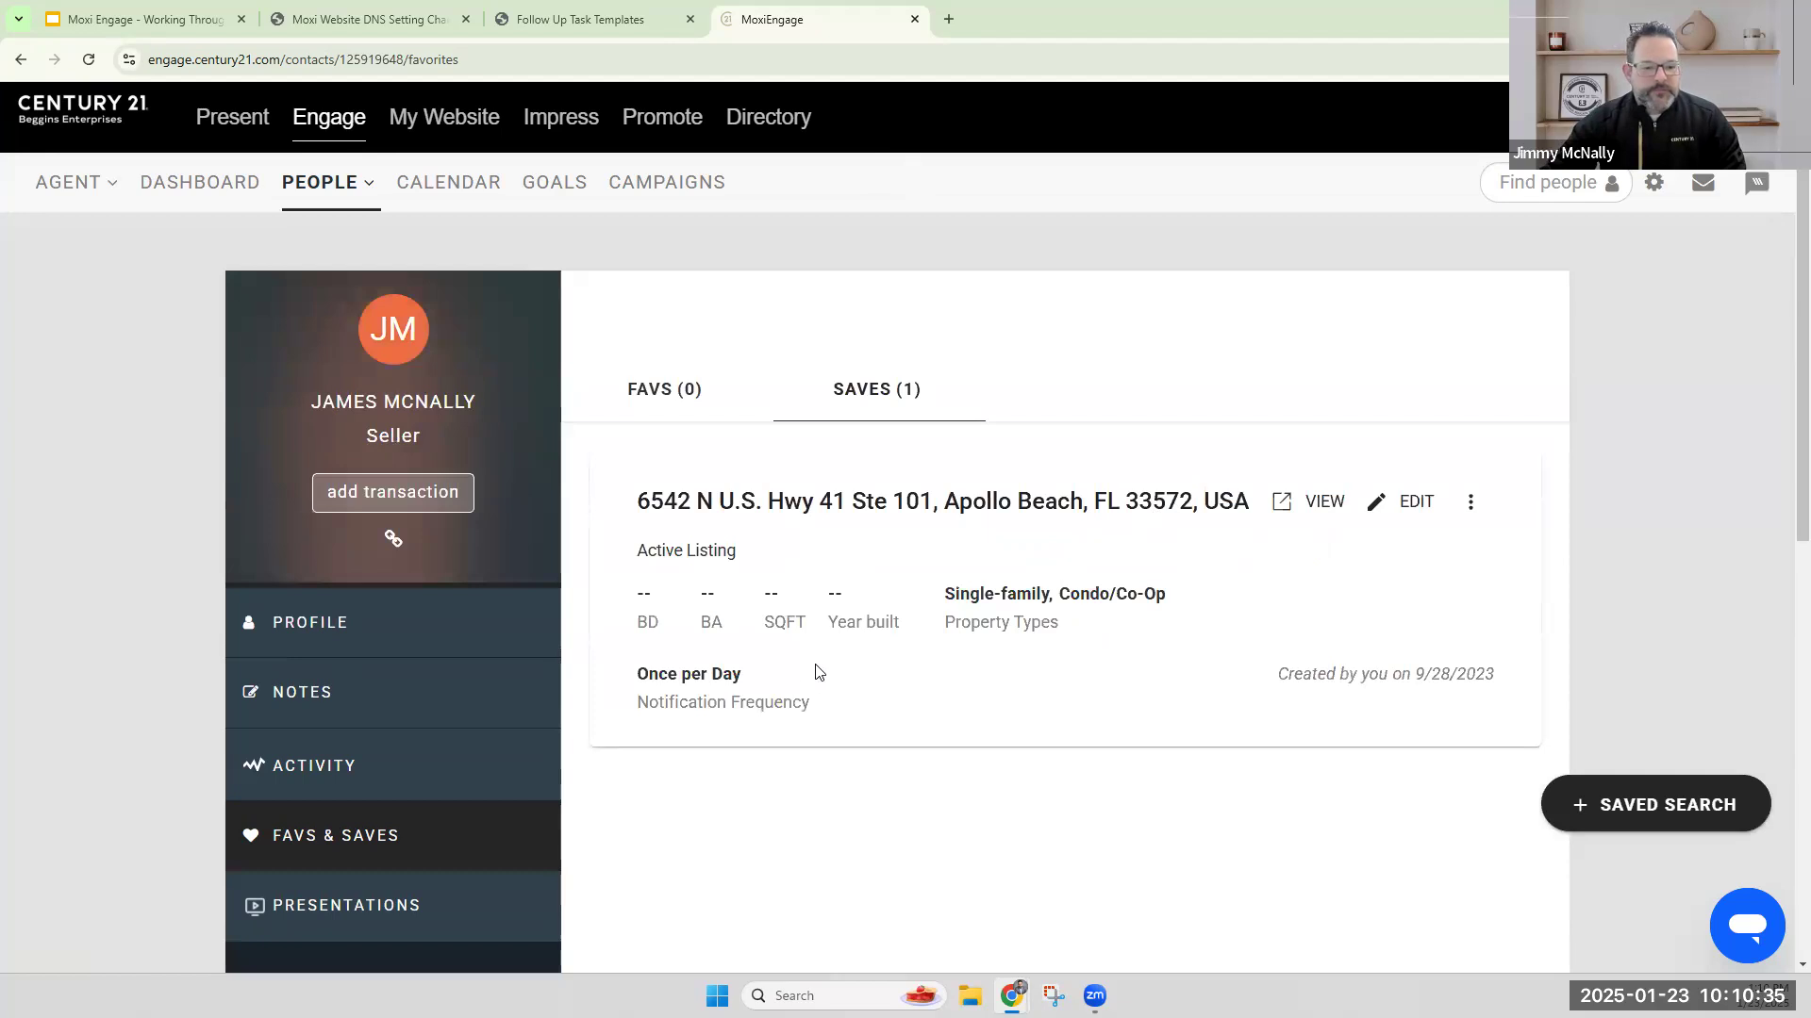
Delete the duplicate contact's existing saved search, confirm the deletion and dismiss the notification.
left_click(1470, 504)
left_click(1496, 564)
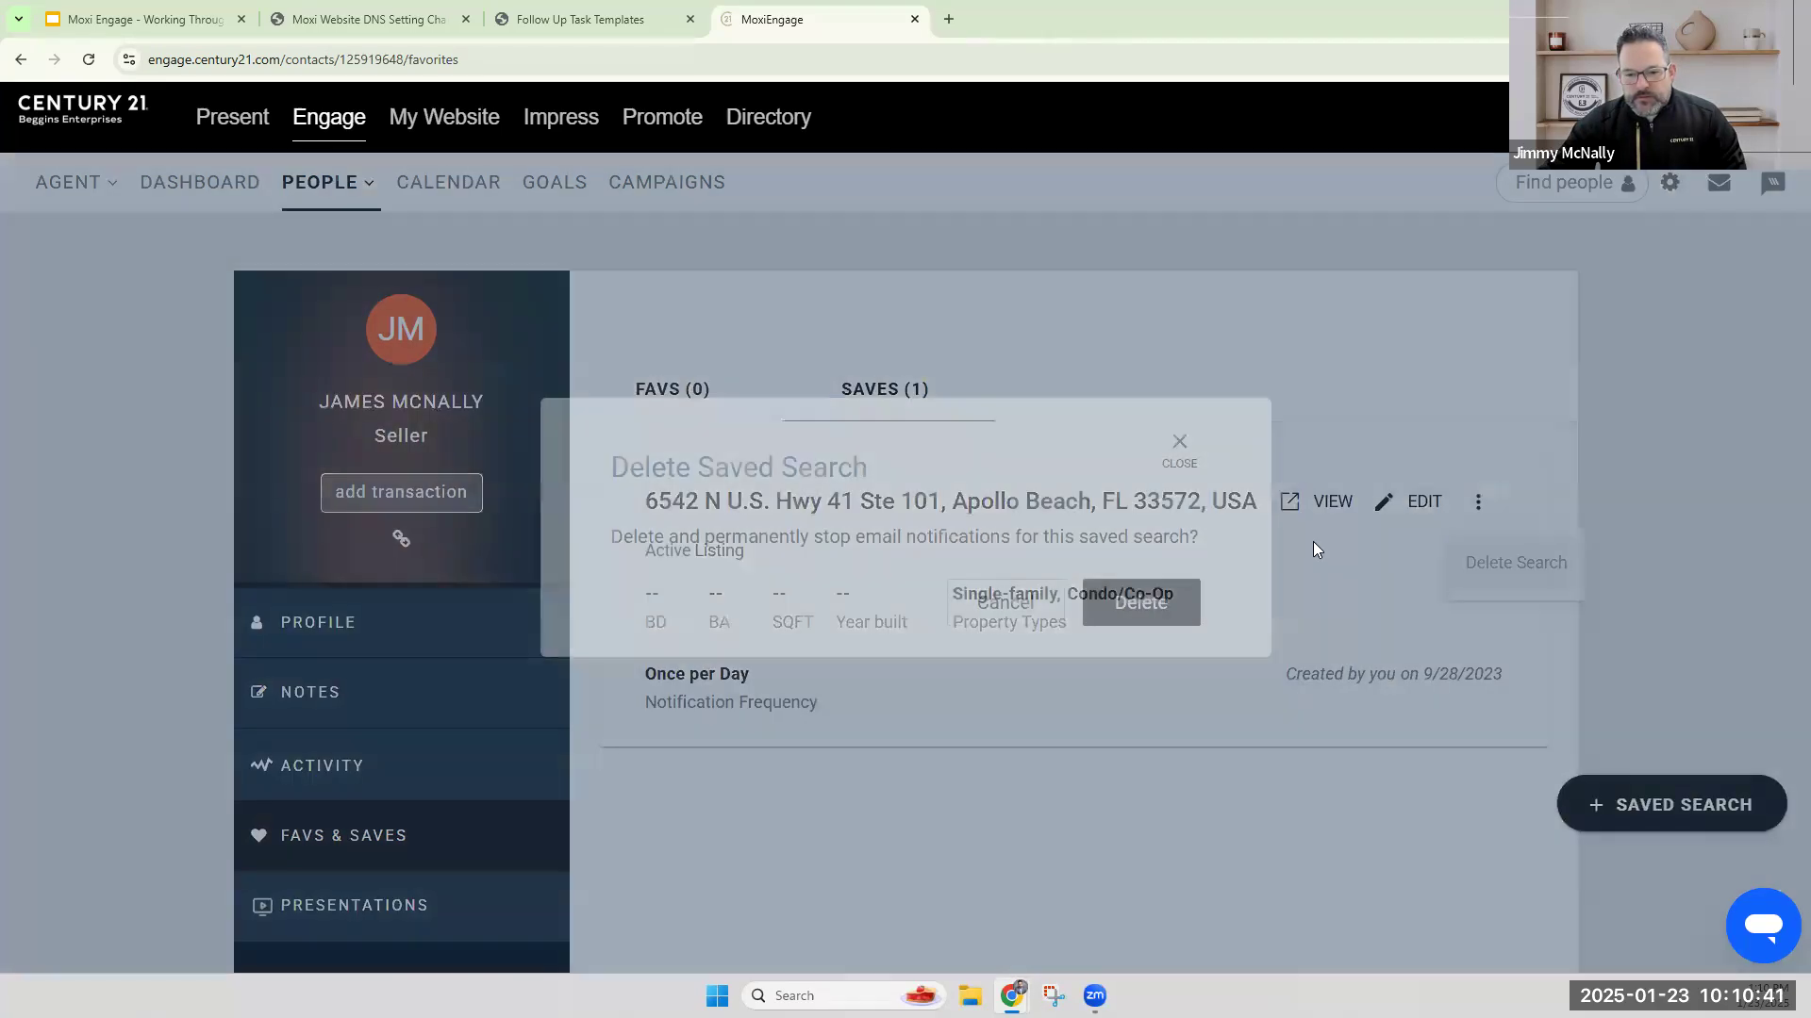
left_click(1134, 611)
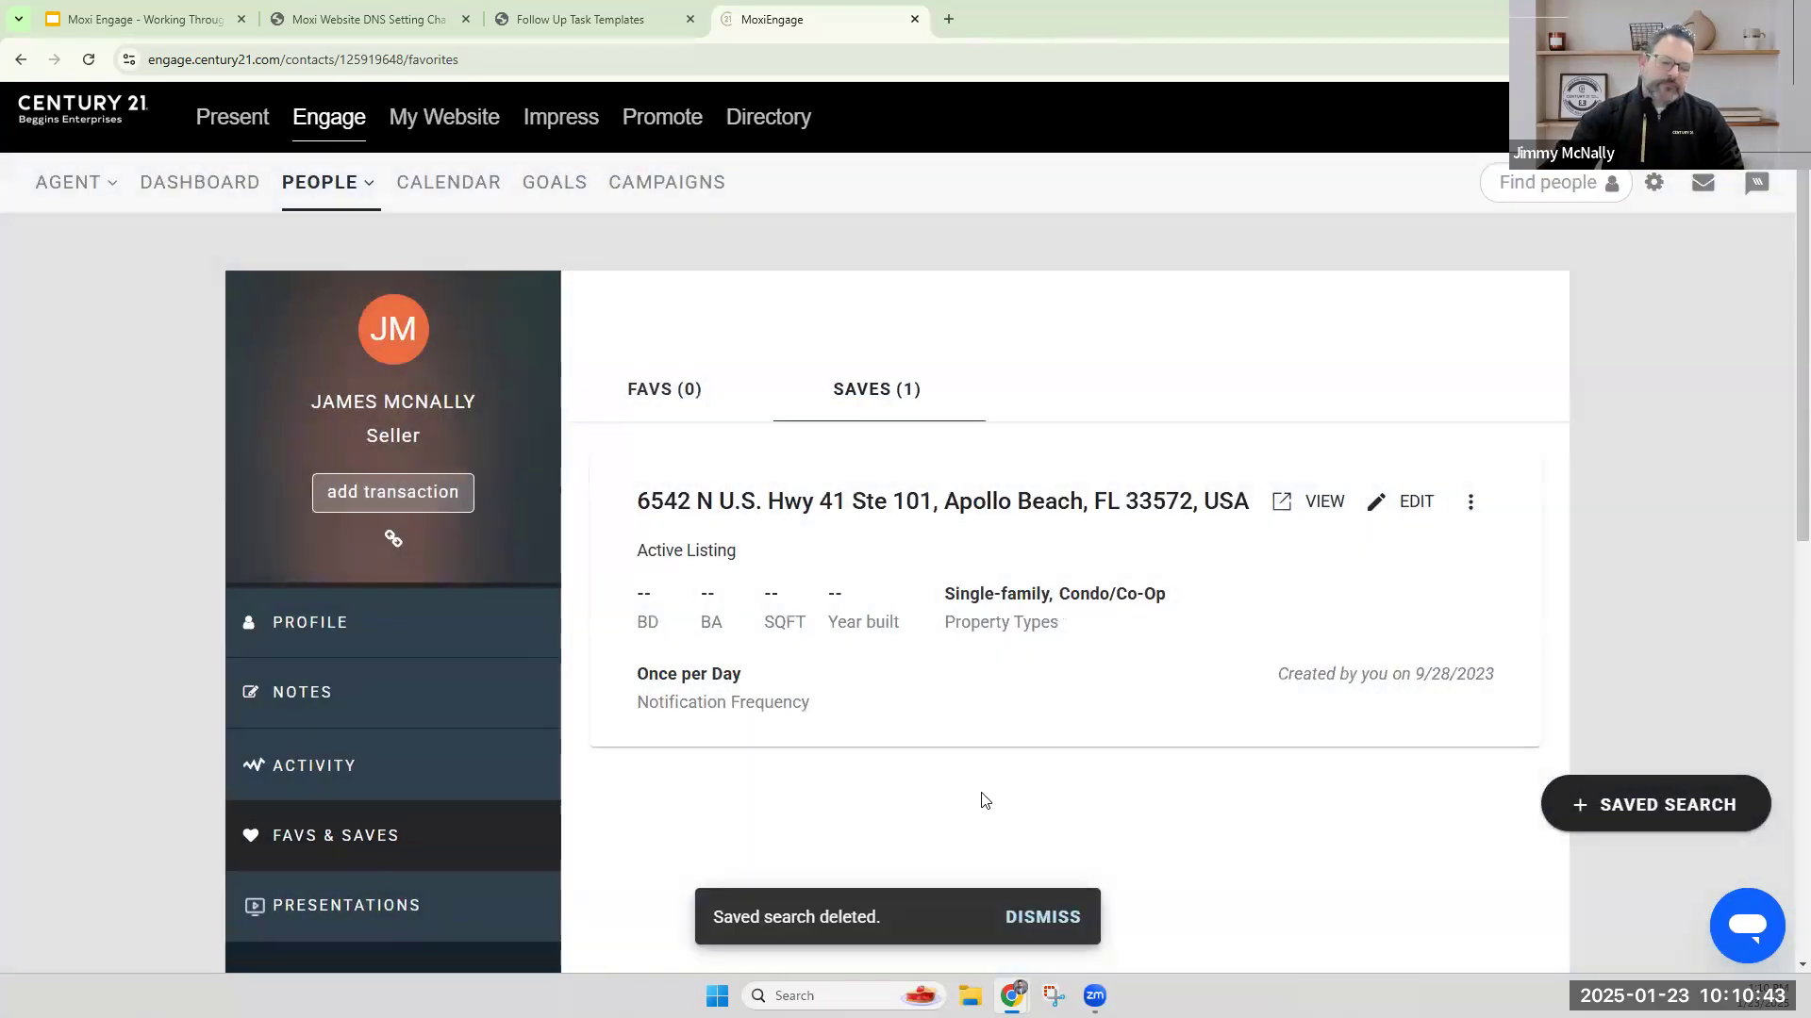
left_click(1025, 919)
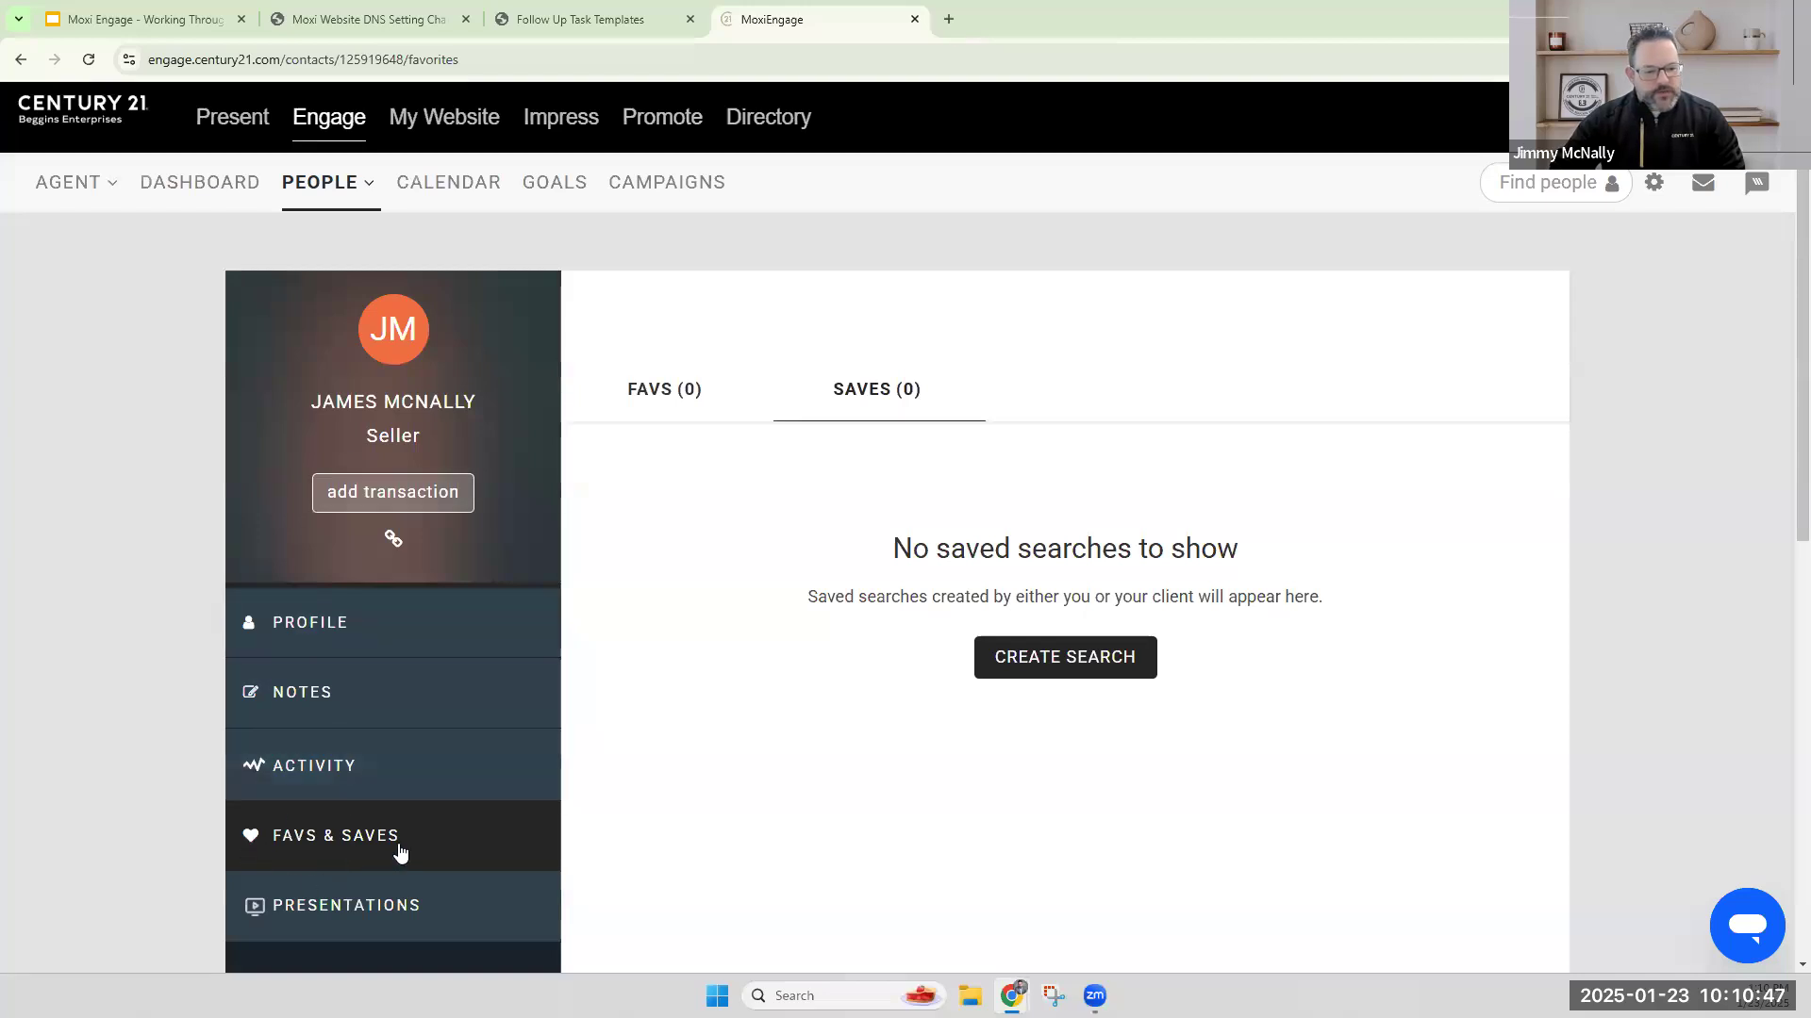
Start a new saved search for the contact and set its location to Hillsborough County, FL, USA.
left_click(1065, 660)
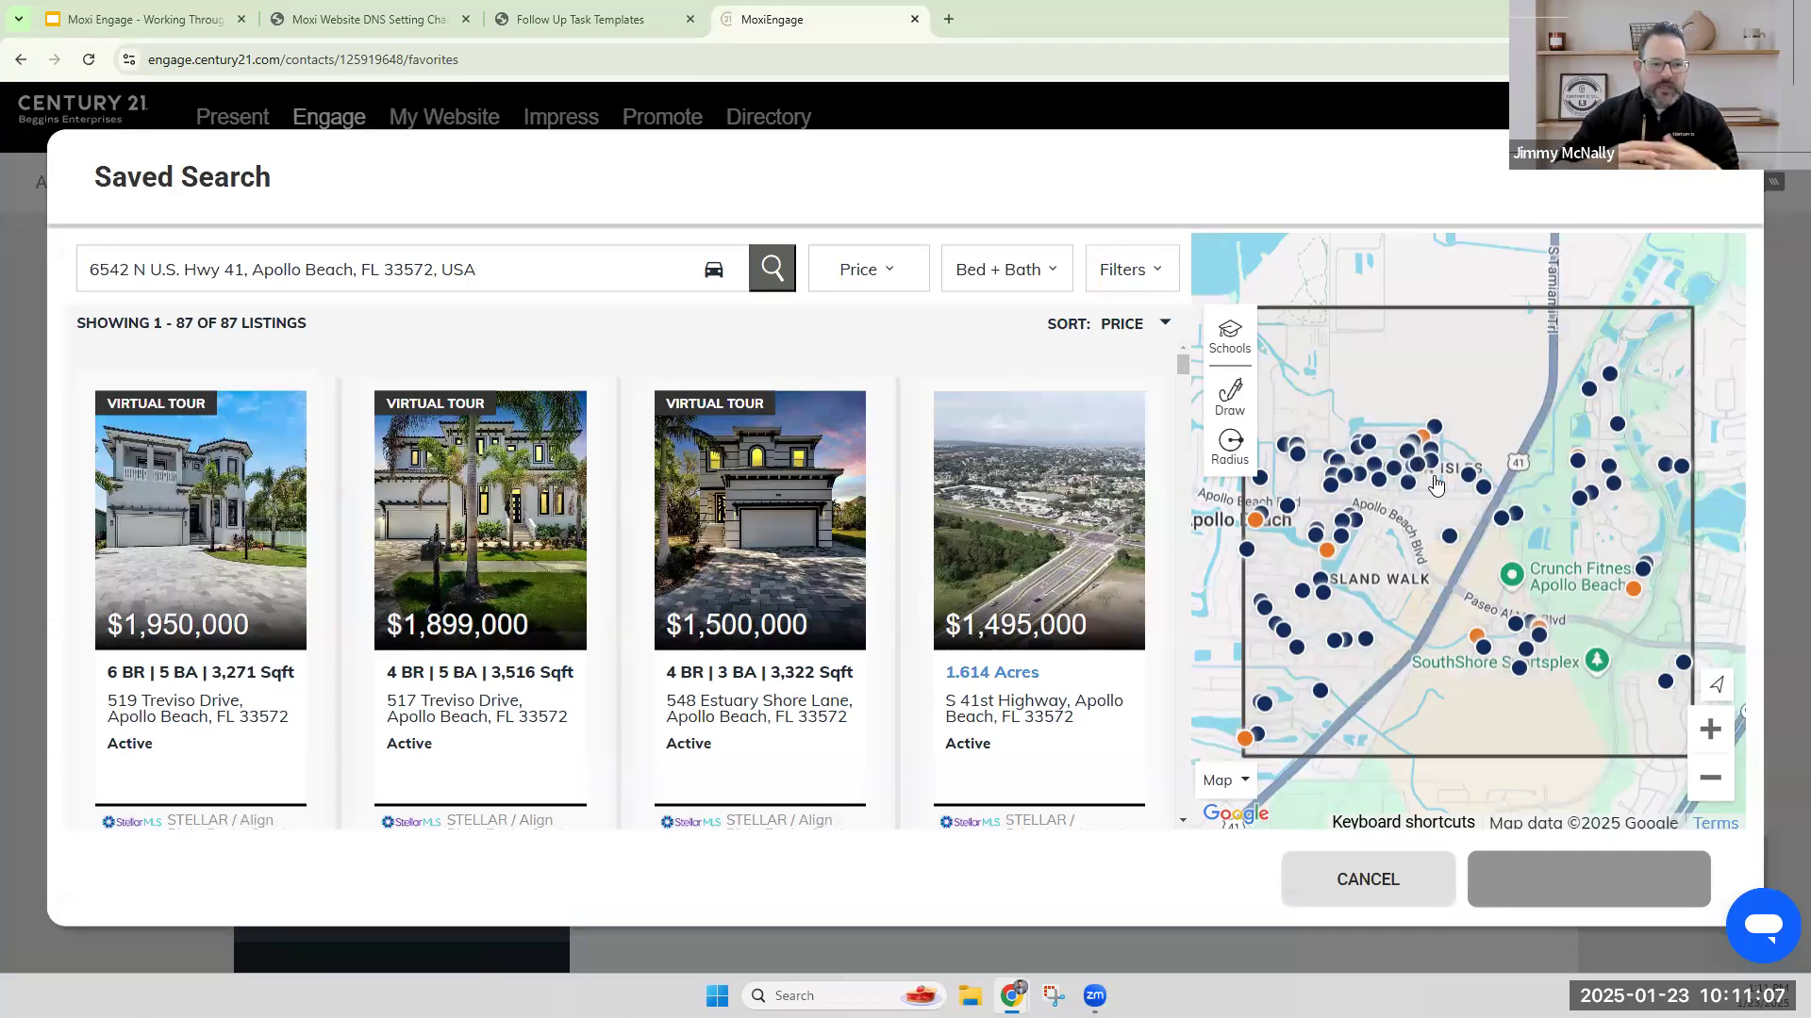
left_click(1709, 779)
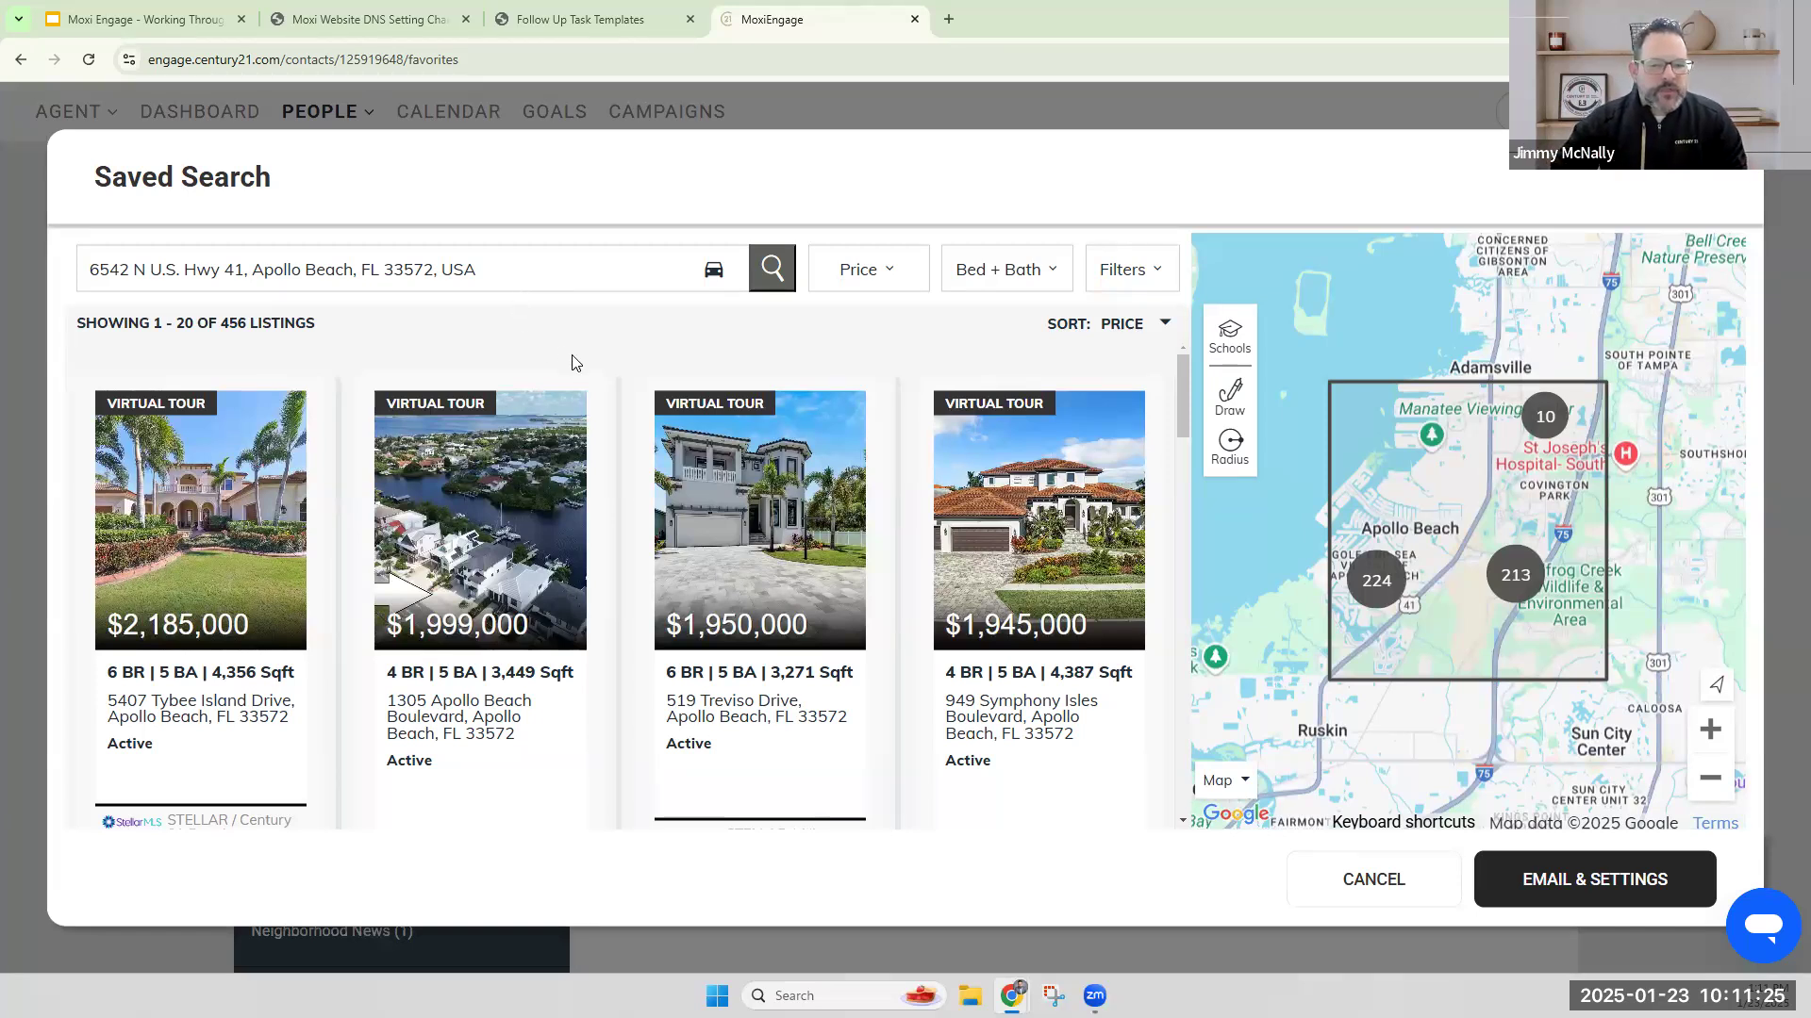
triple_click(545, 275)
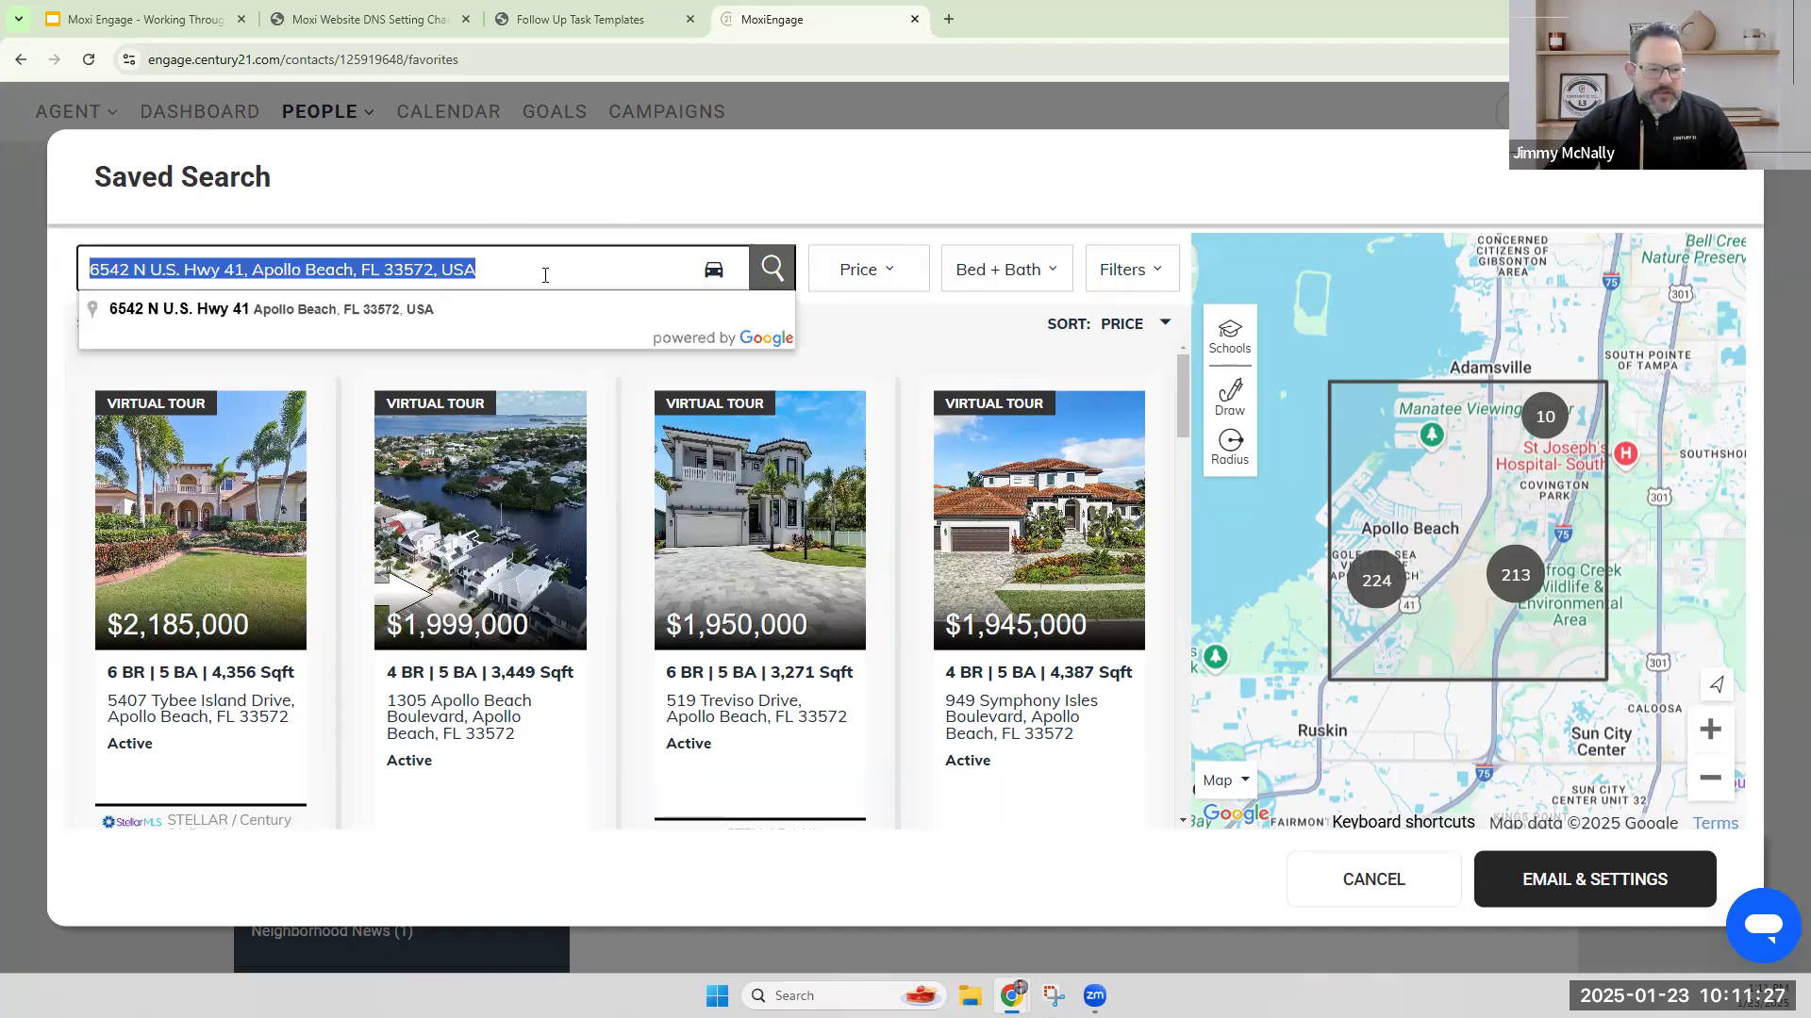
type("apollo beach")
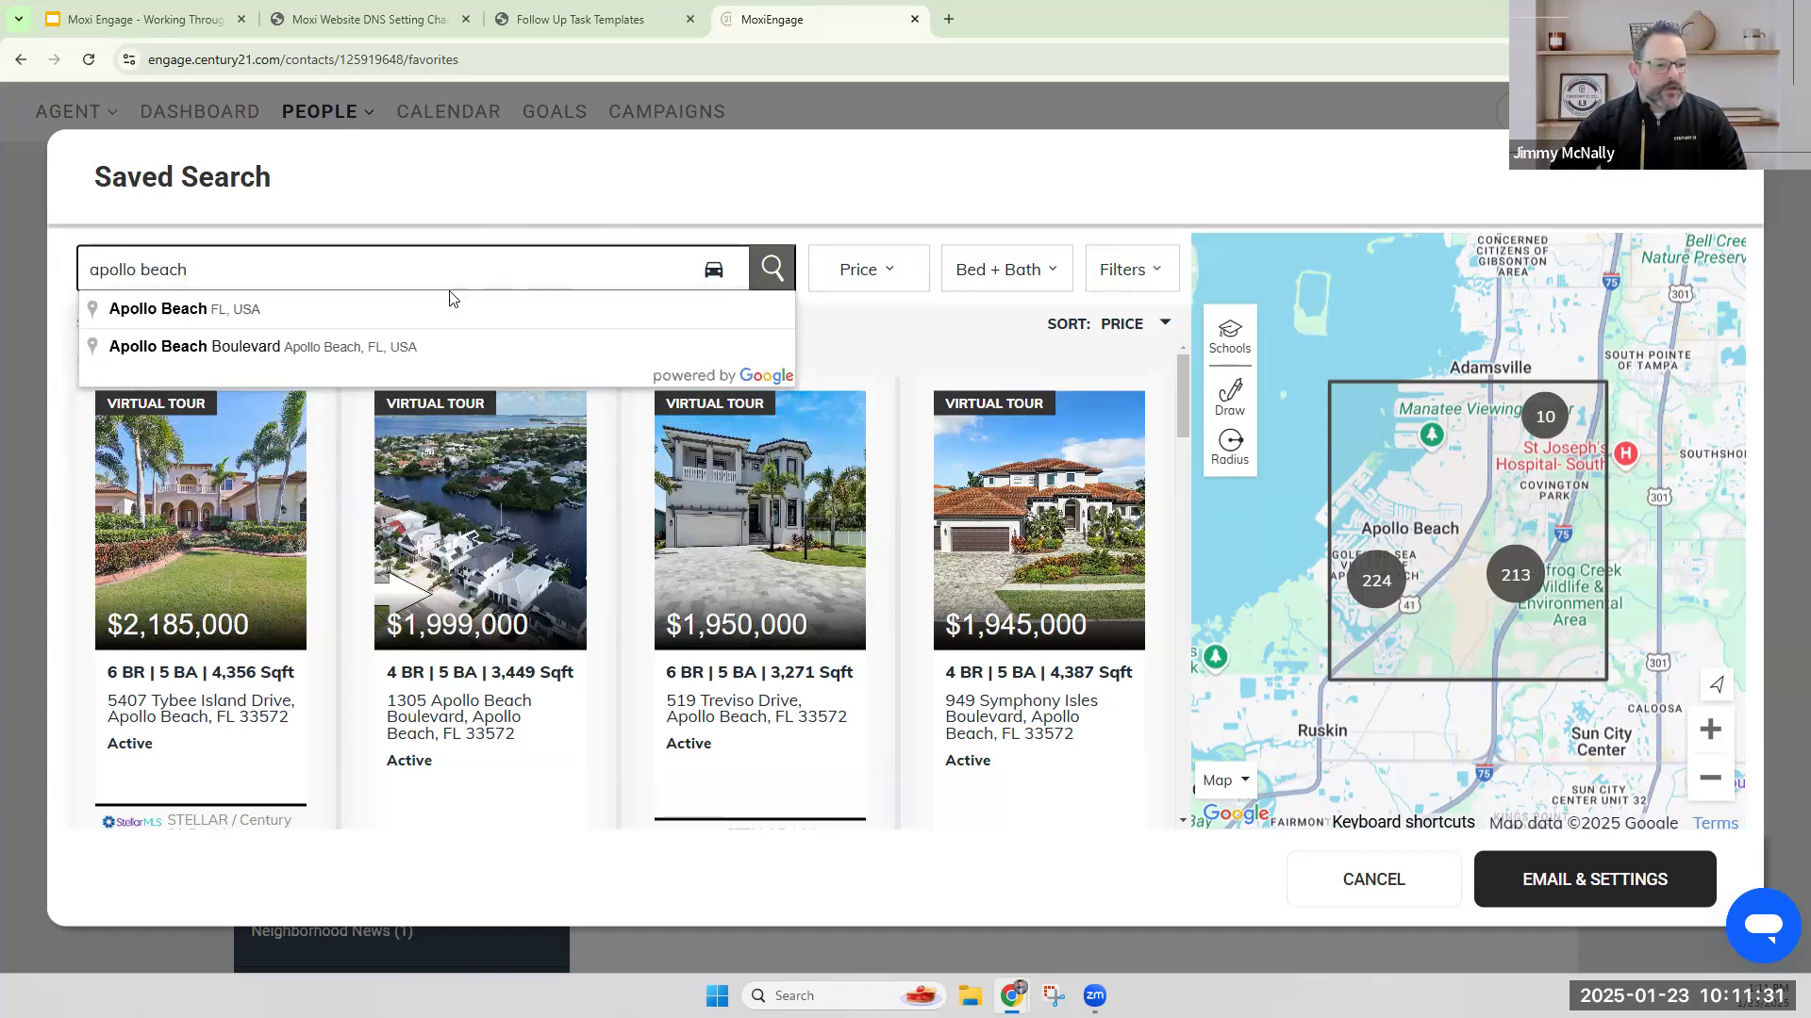
triple_click(394, 276)
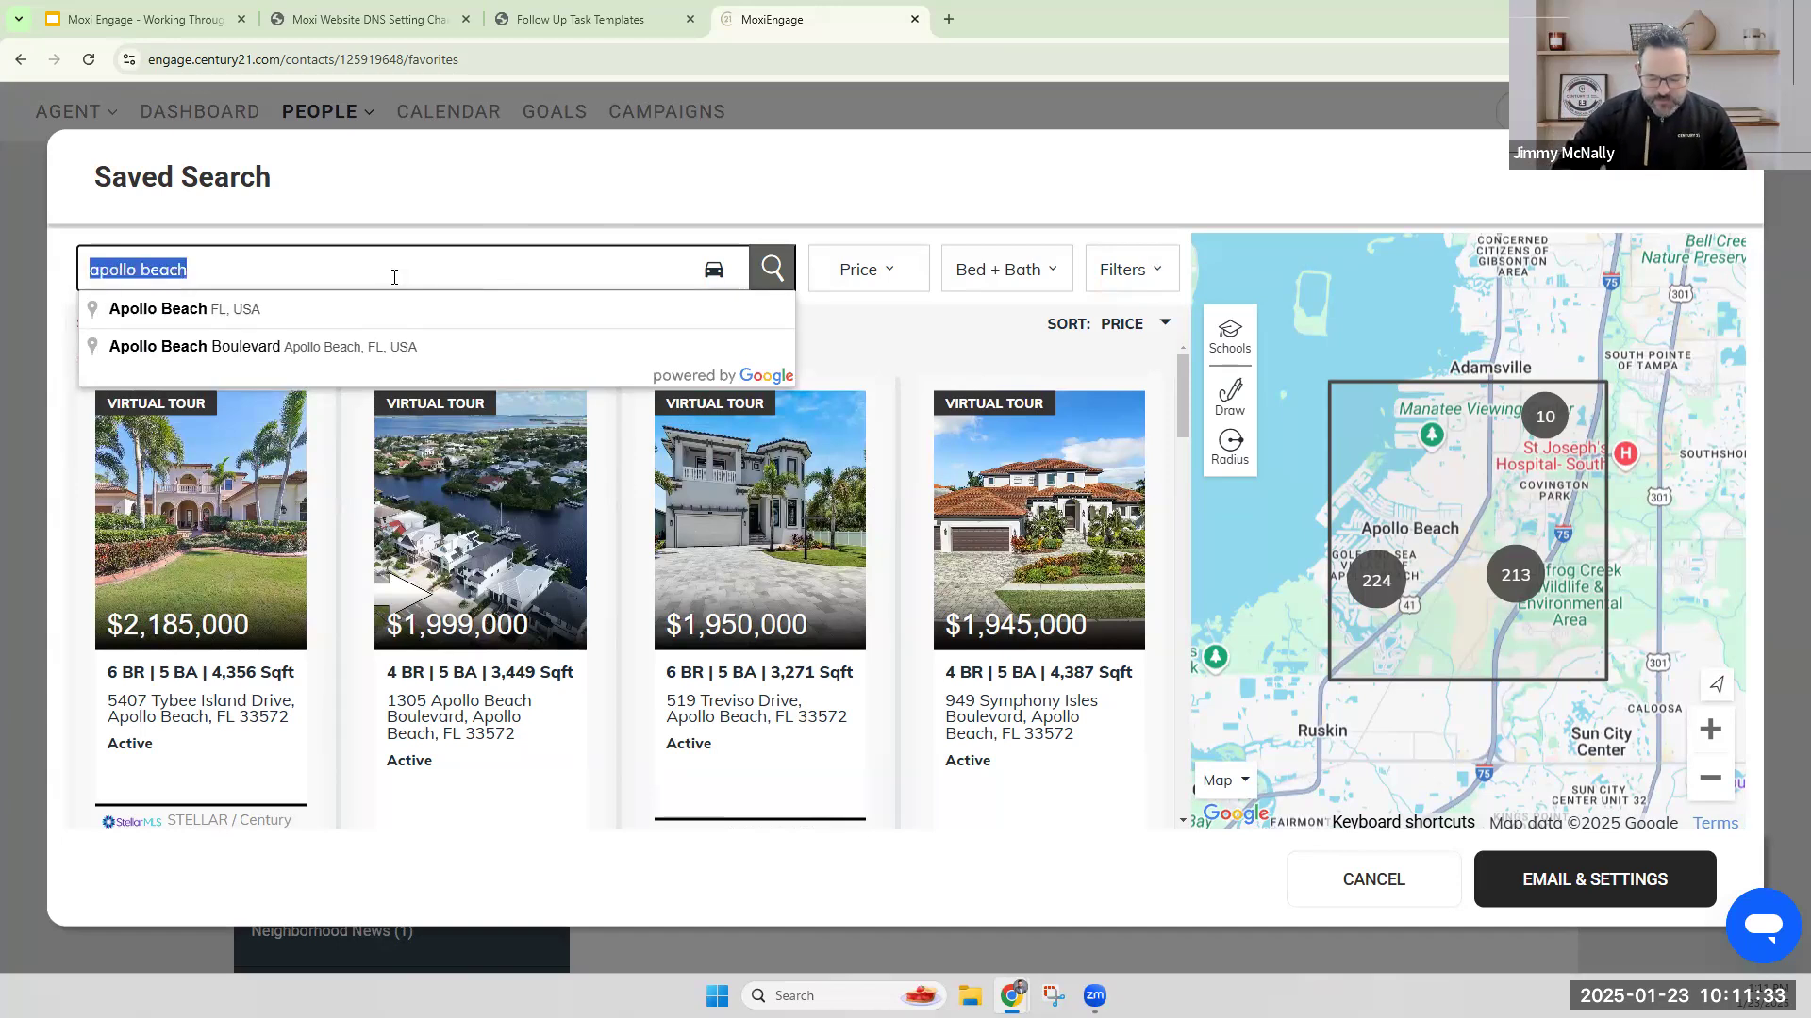
type("hill")
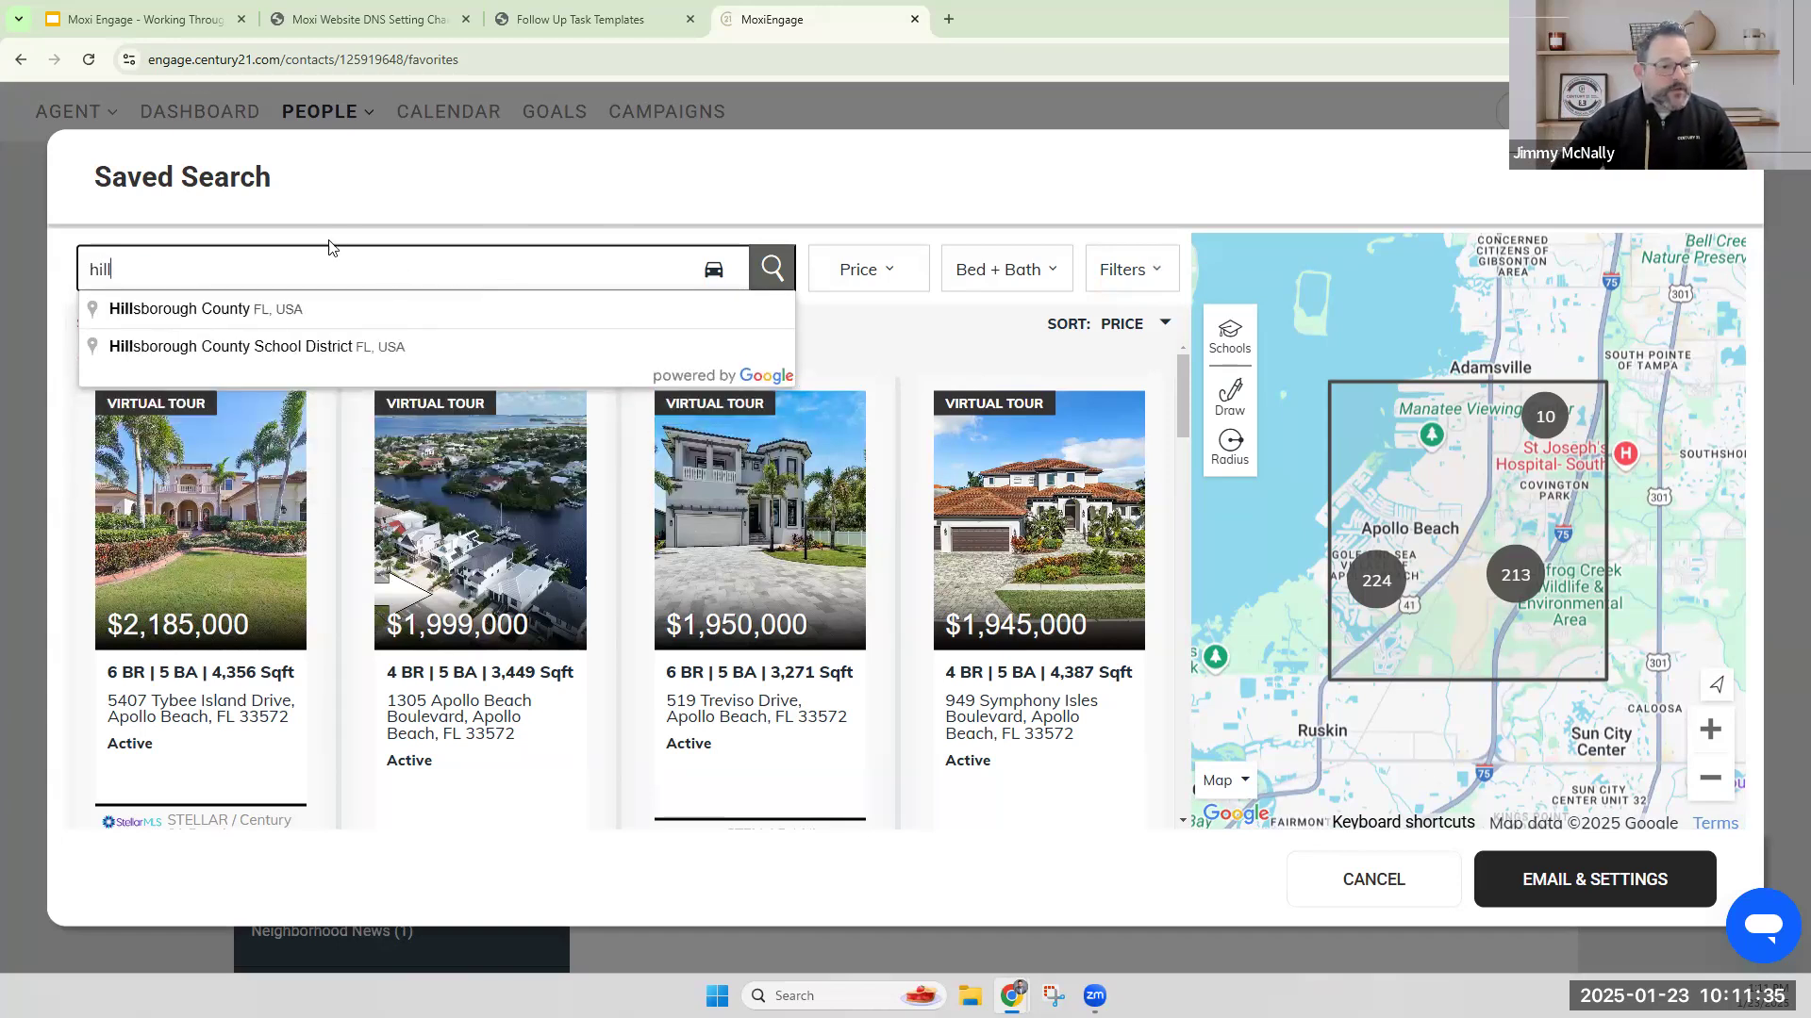
left_click(242, 316)
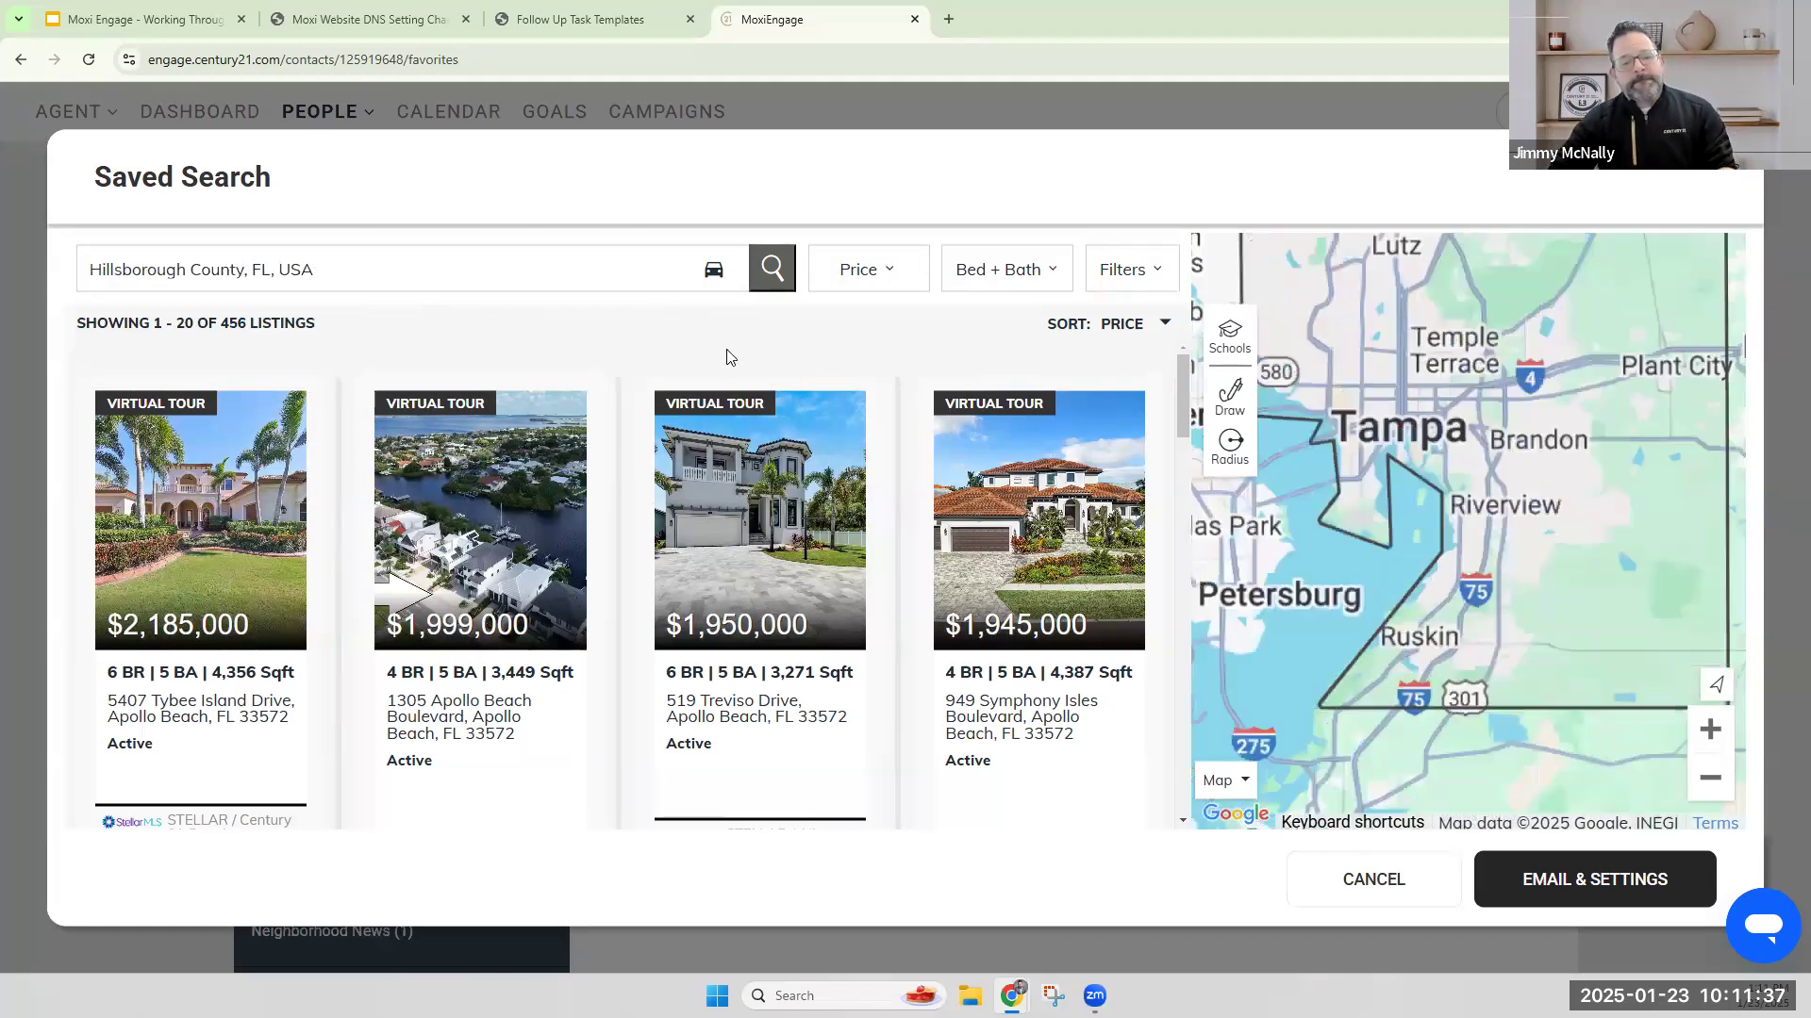
Restrict the saved search to homes with 4+ beds and 3+ baths.
left_click(990, 273)
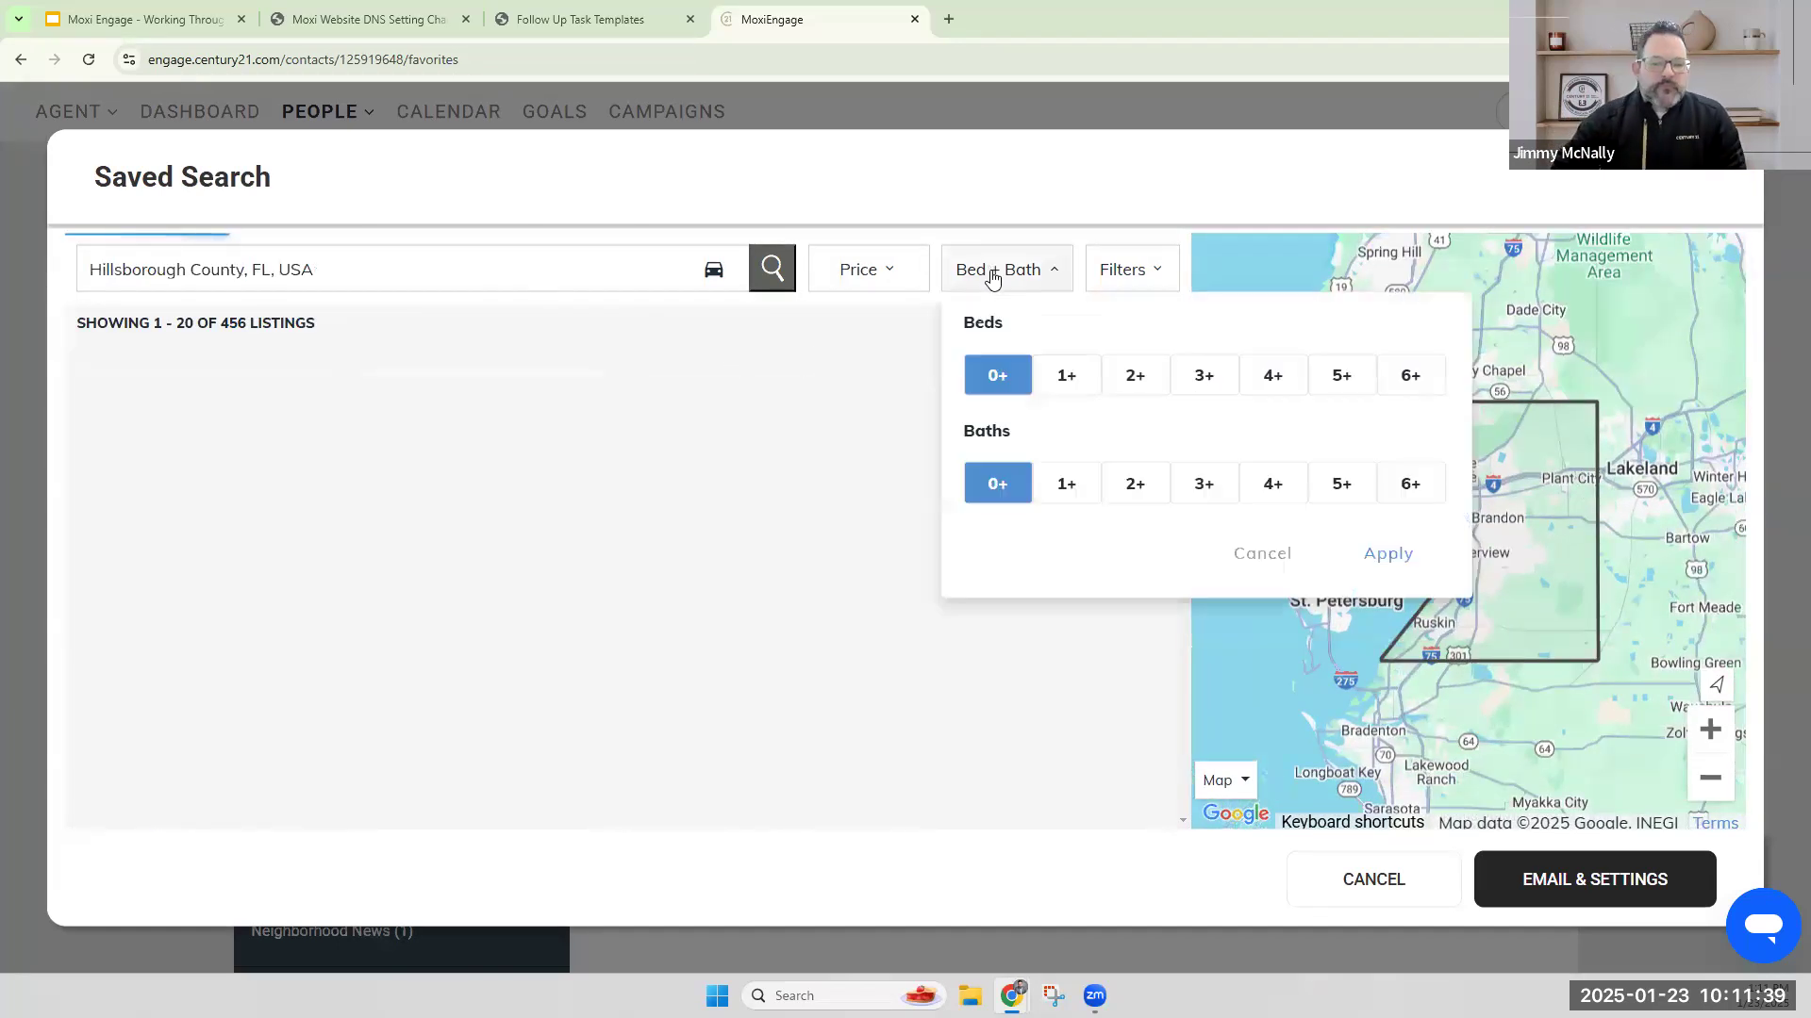
left_click(1279, 379)
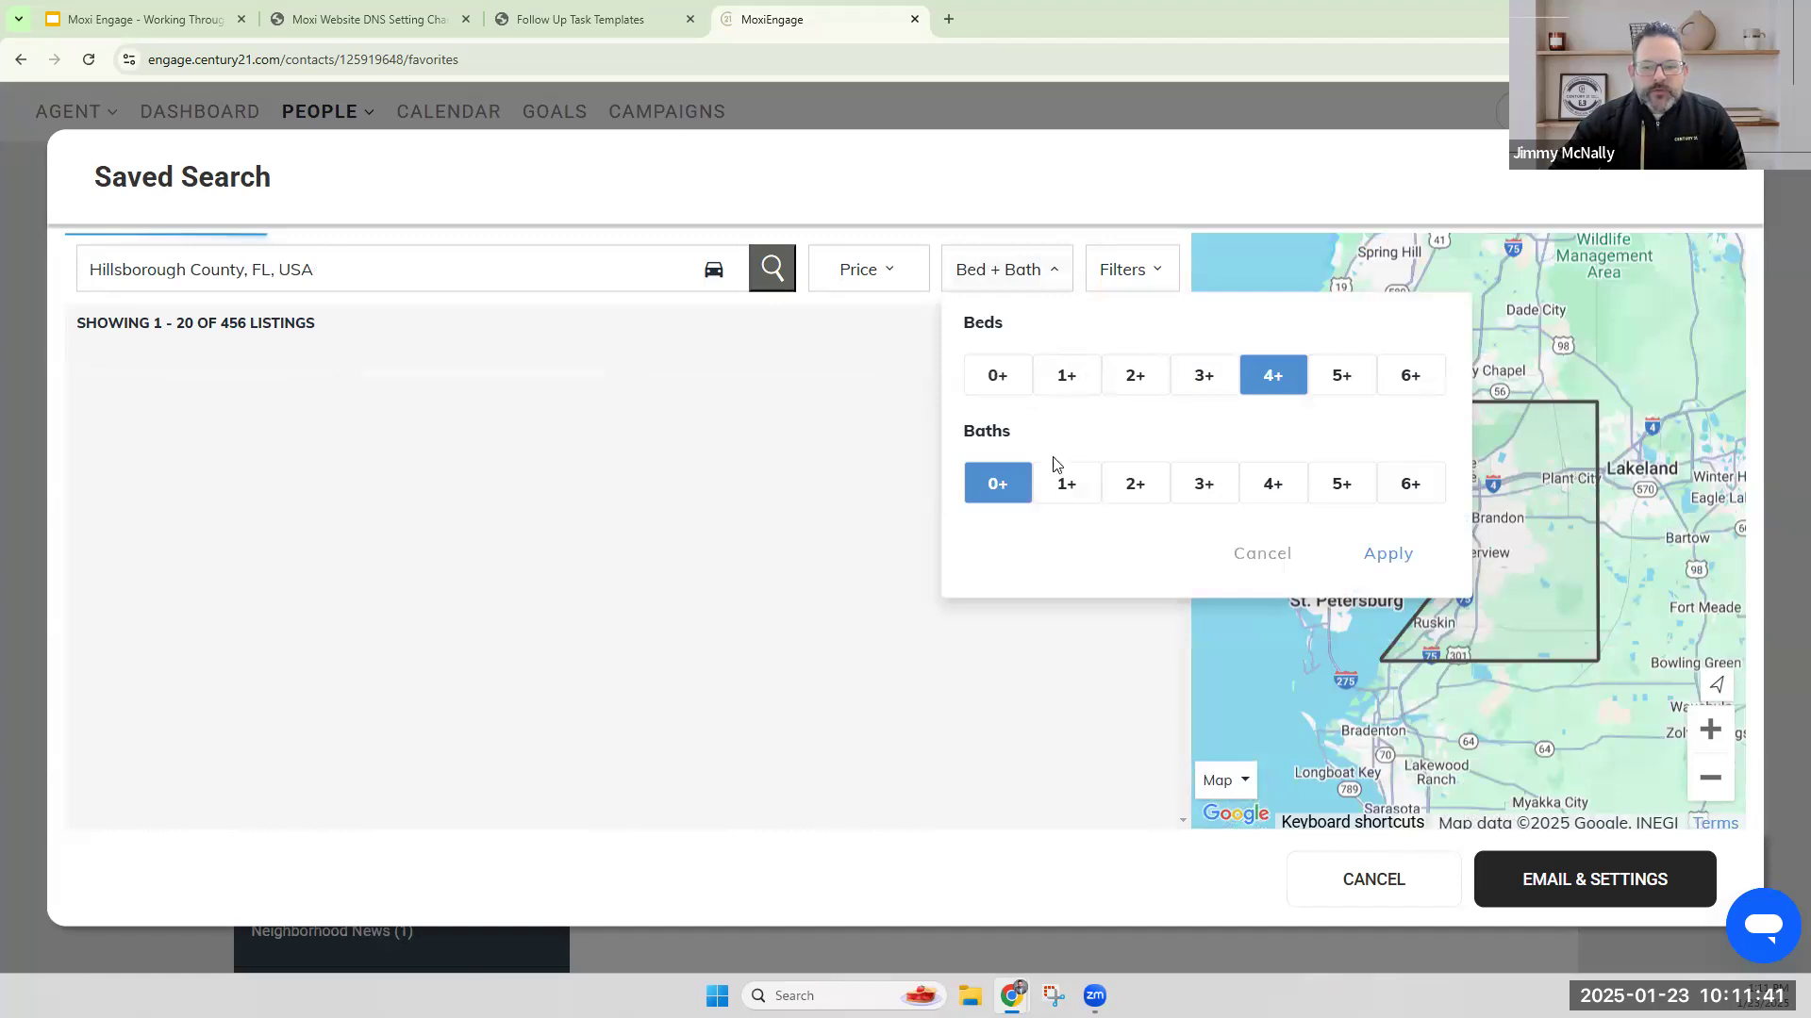
left_click(1203, 483)
left_click(1375, 556)
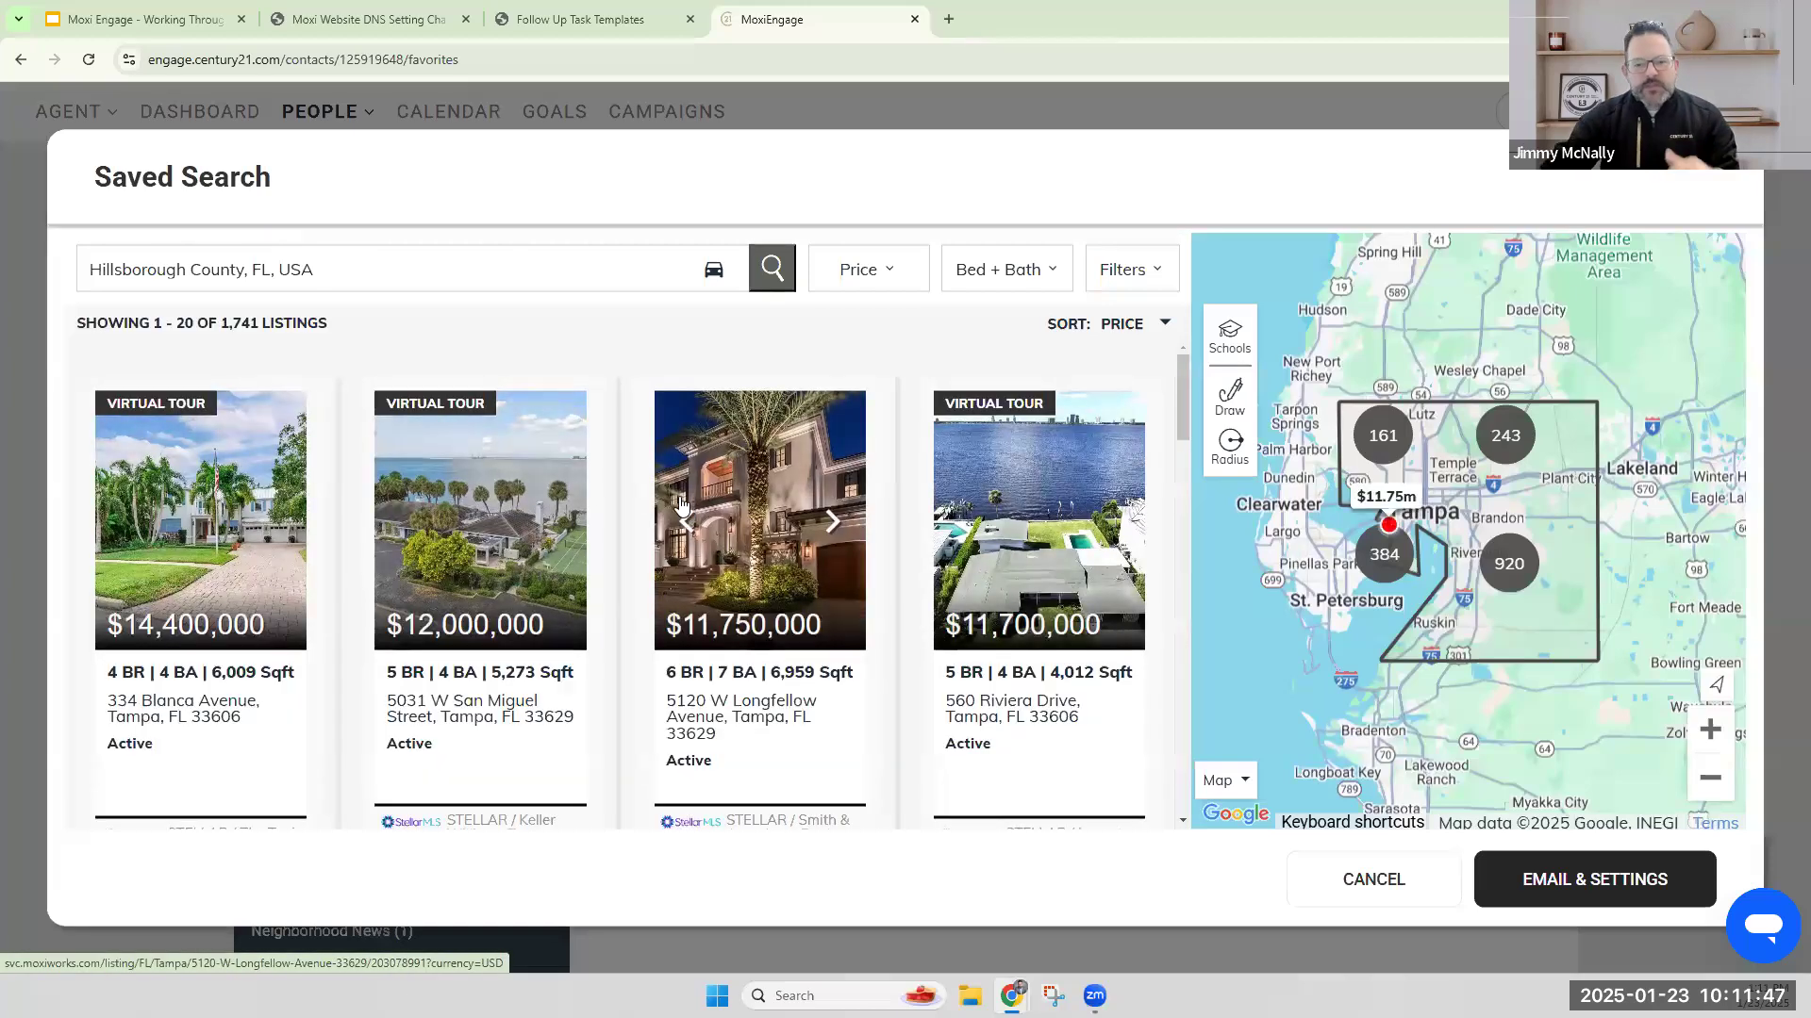
Set the saved search's price range from $400,000 to $600,000 and apply it.
left_click(878, 274)
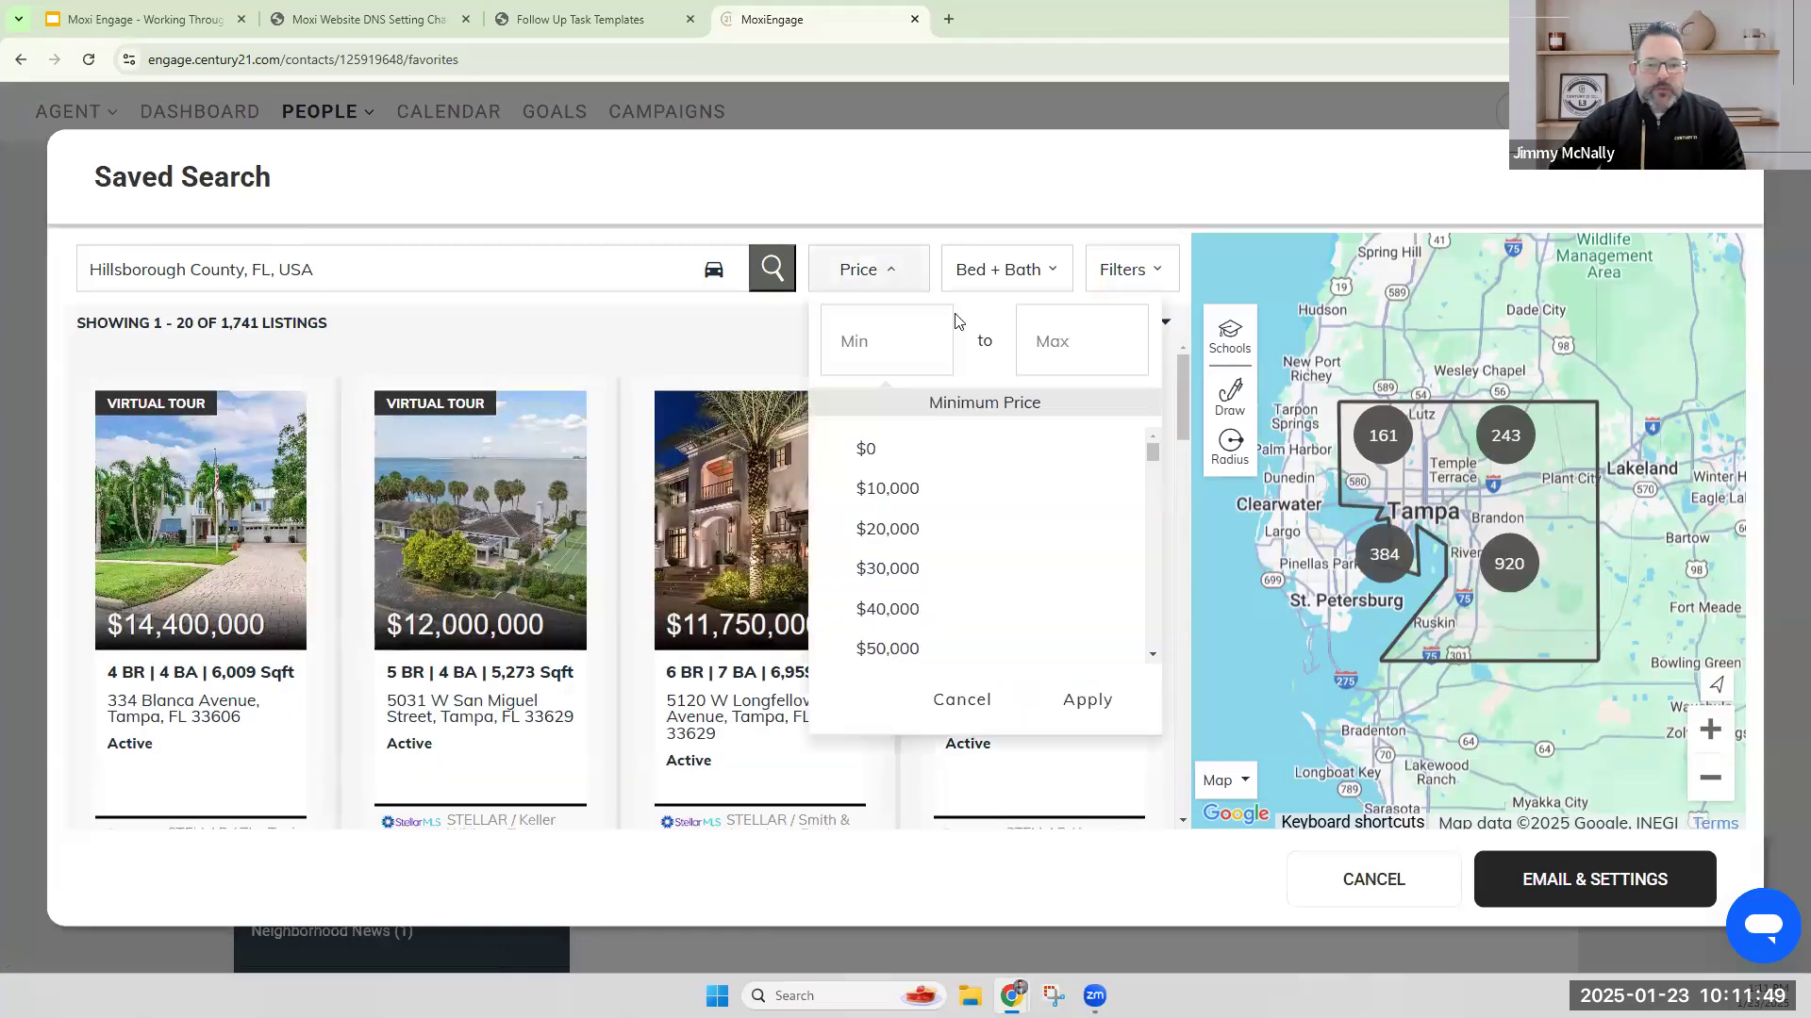
scroll(897, 556, "down", 5)
scroll(905, 603, "down", 4)
left_click(896, 482)
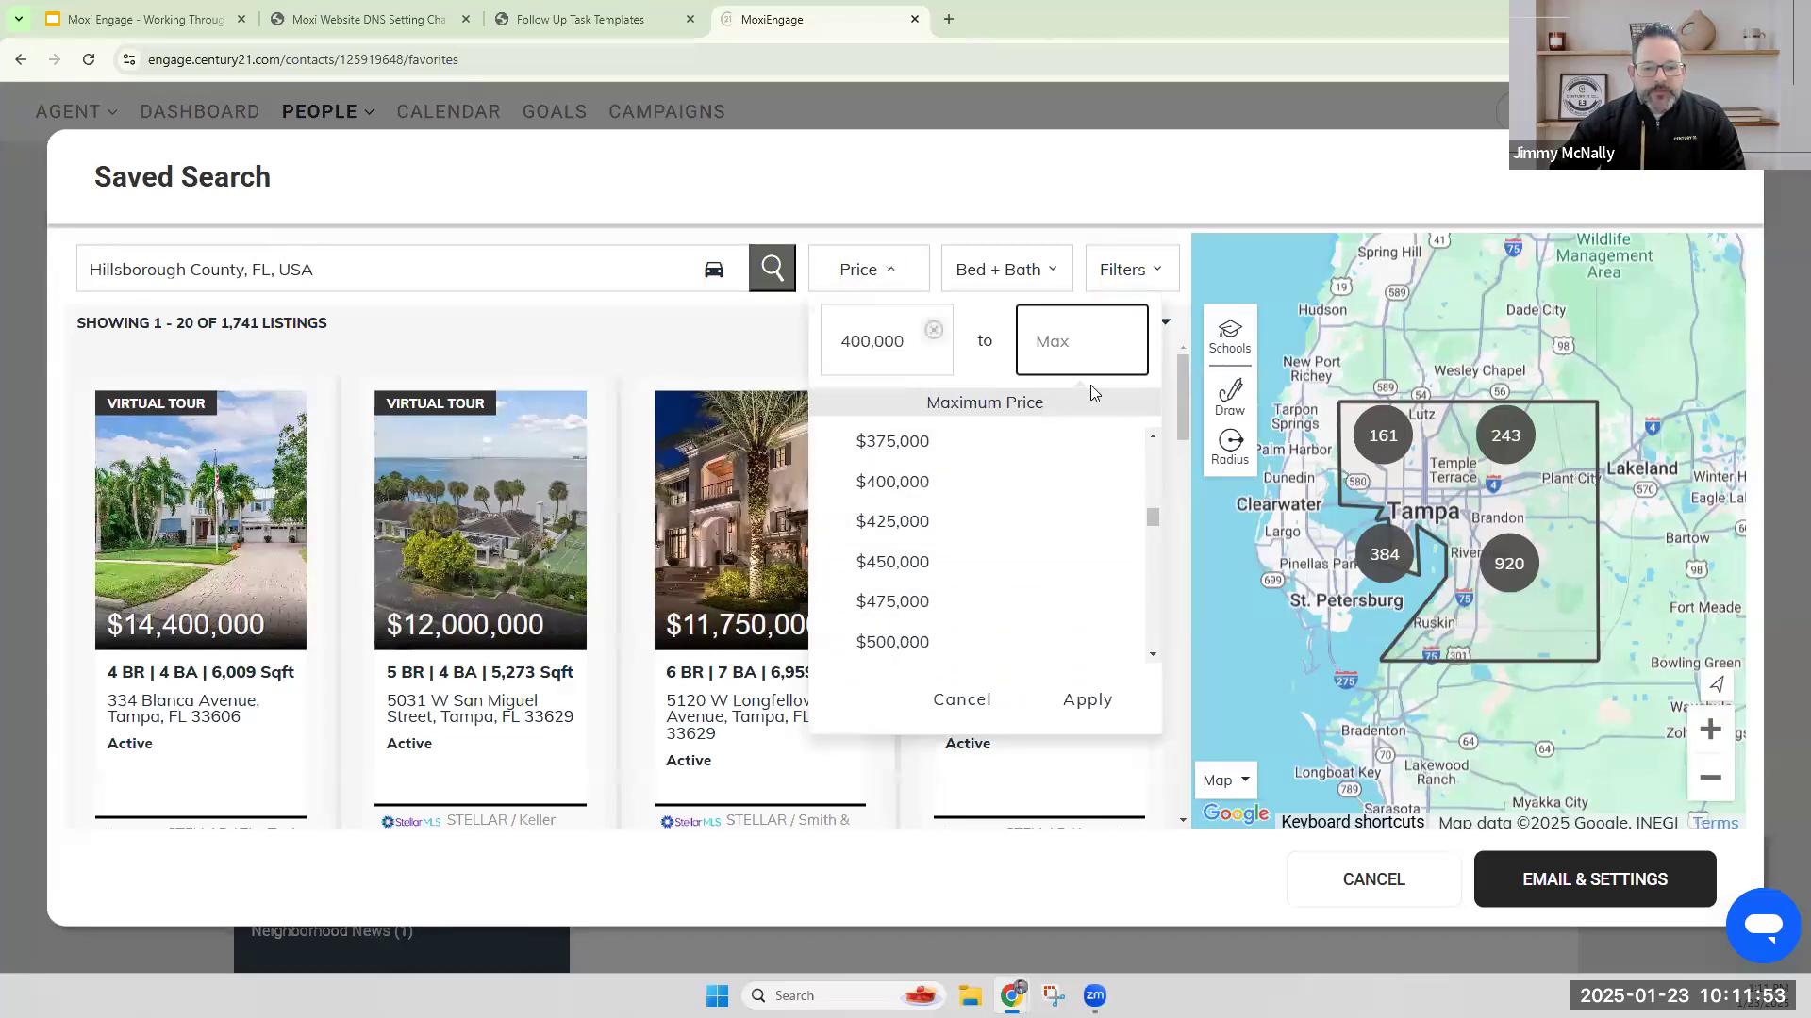
scroll(961, 577, "down", 5)
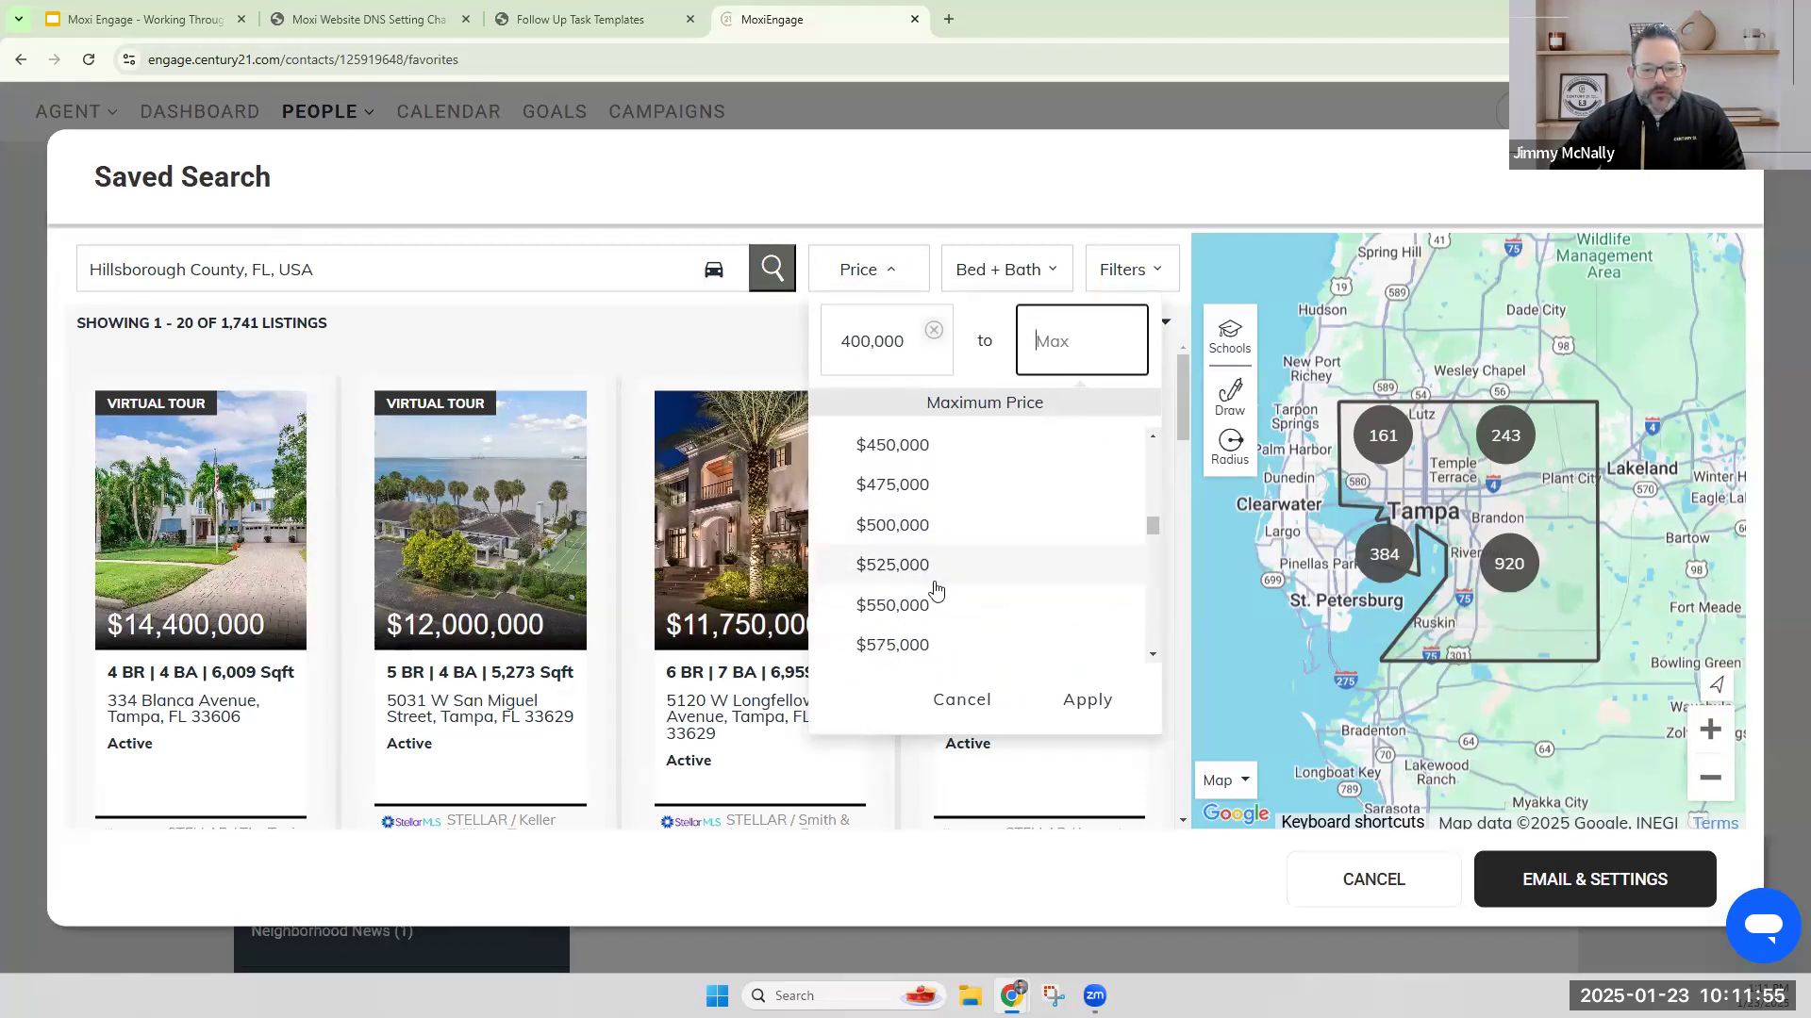
left_click(913, 614)
left_click(1075, 698)
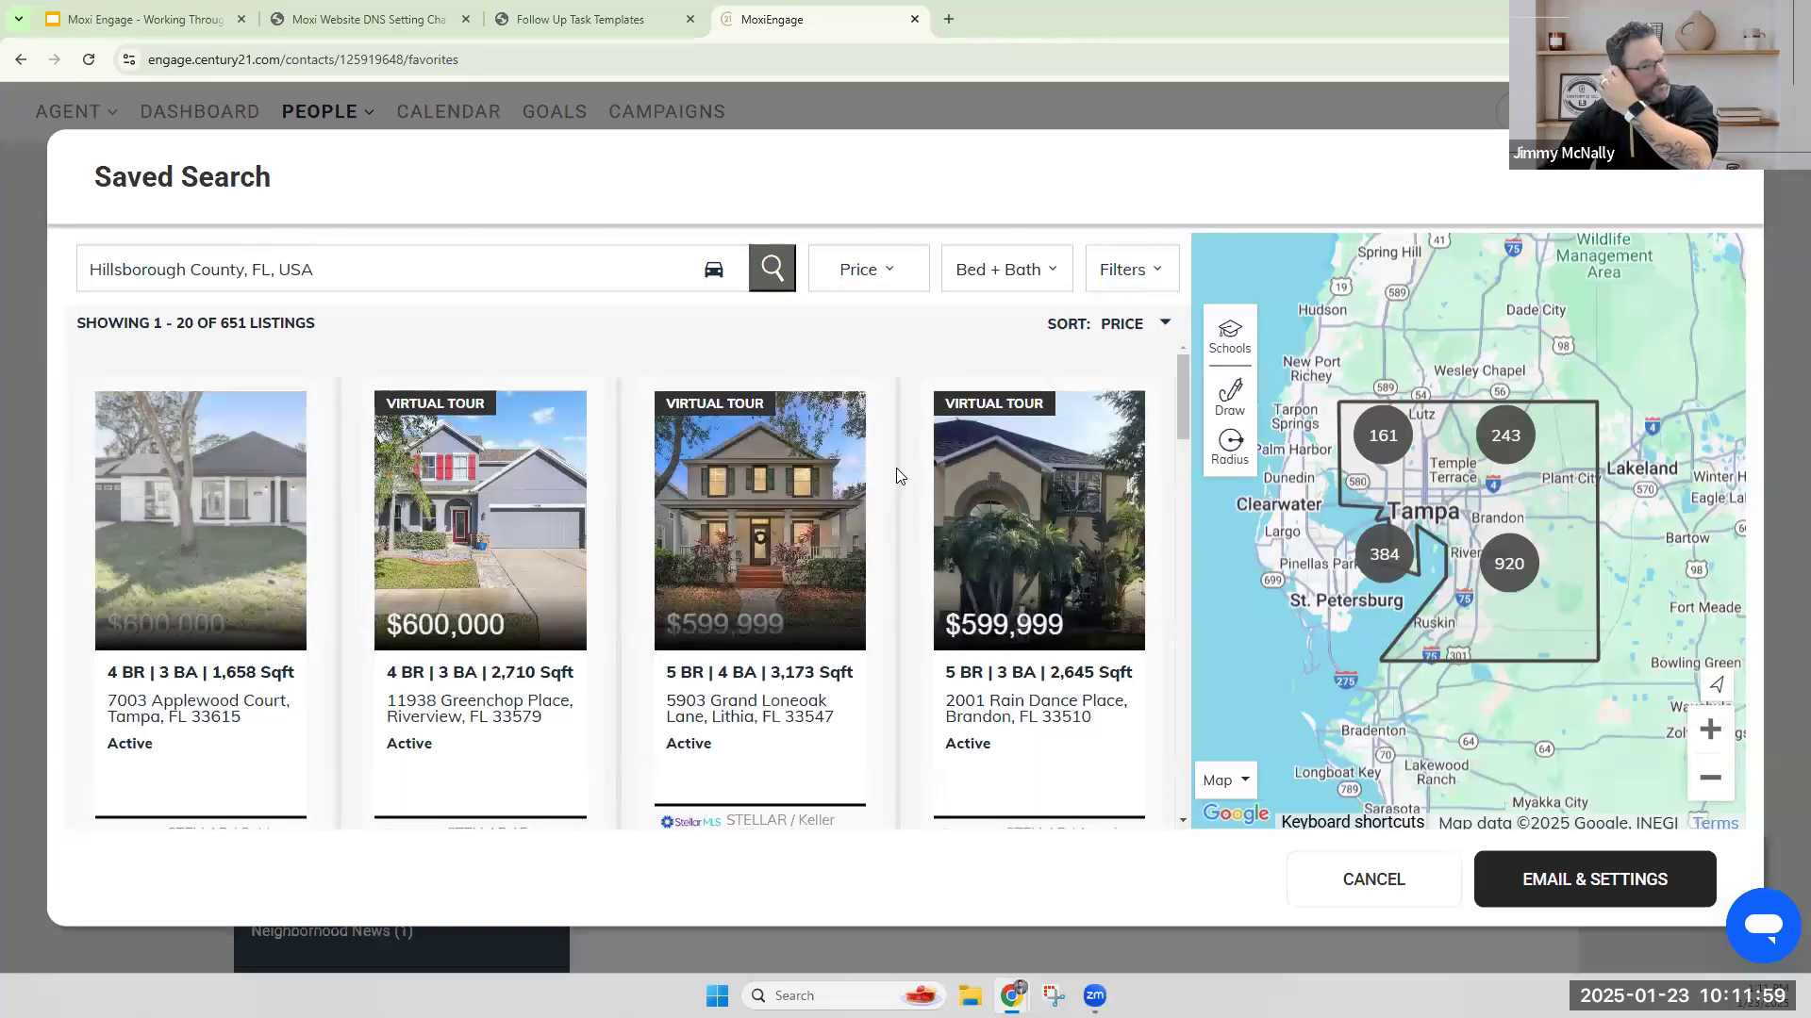
Leave only Single-Family selected in the search's property types by deselecting Condo, Townhouse, Manufactured, Land, Farm & Ranch and Multi-Family.
left_click(1127, 269)
left_click(592, 395)
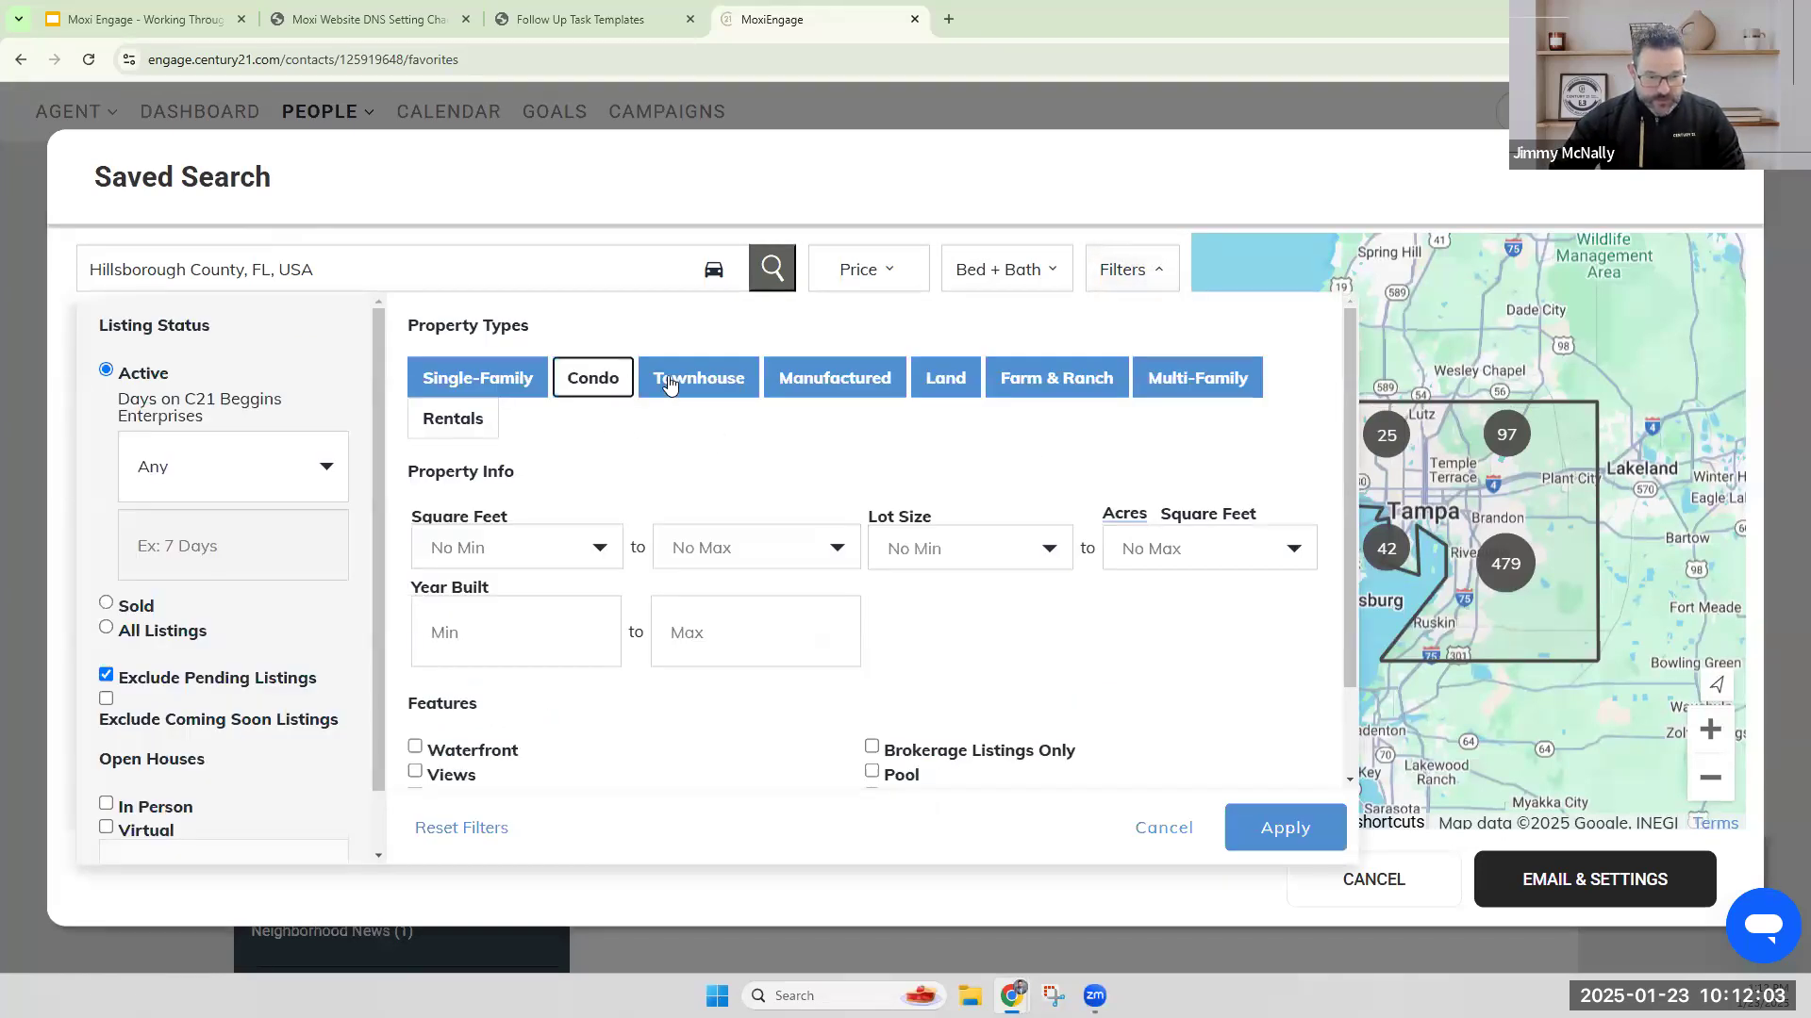
left_click(669, 382)
left_click(832, 387)
left_click(941, 383)
left_click(1041, 381)
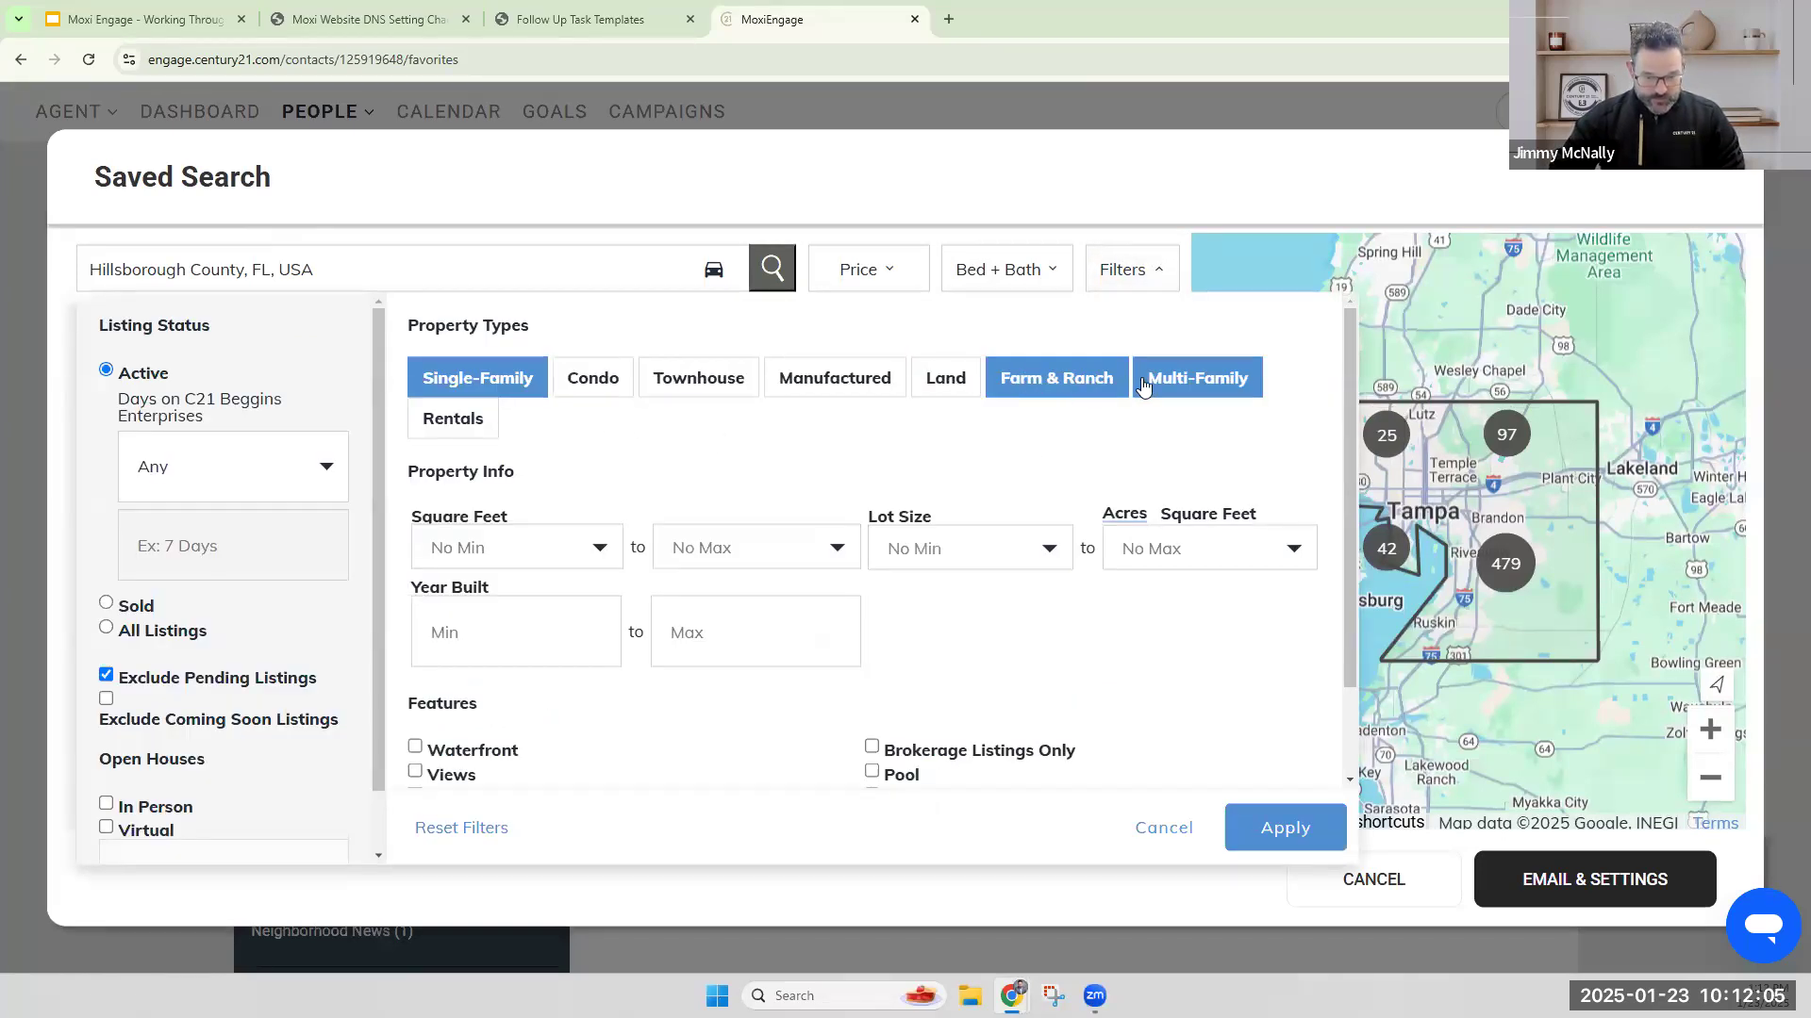
left_click(1192, 380)
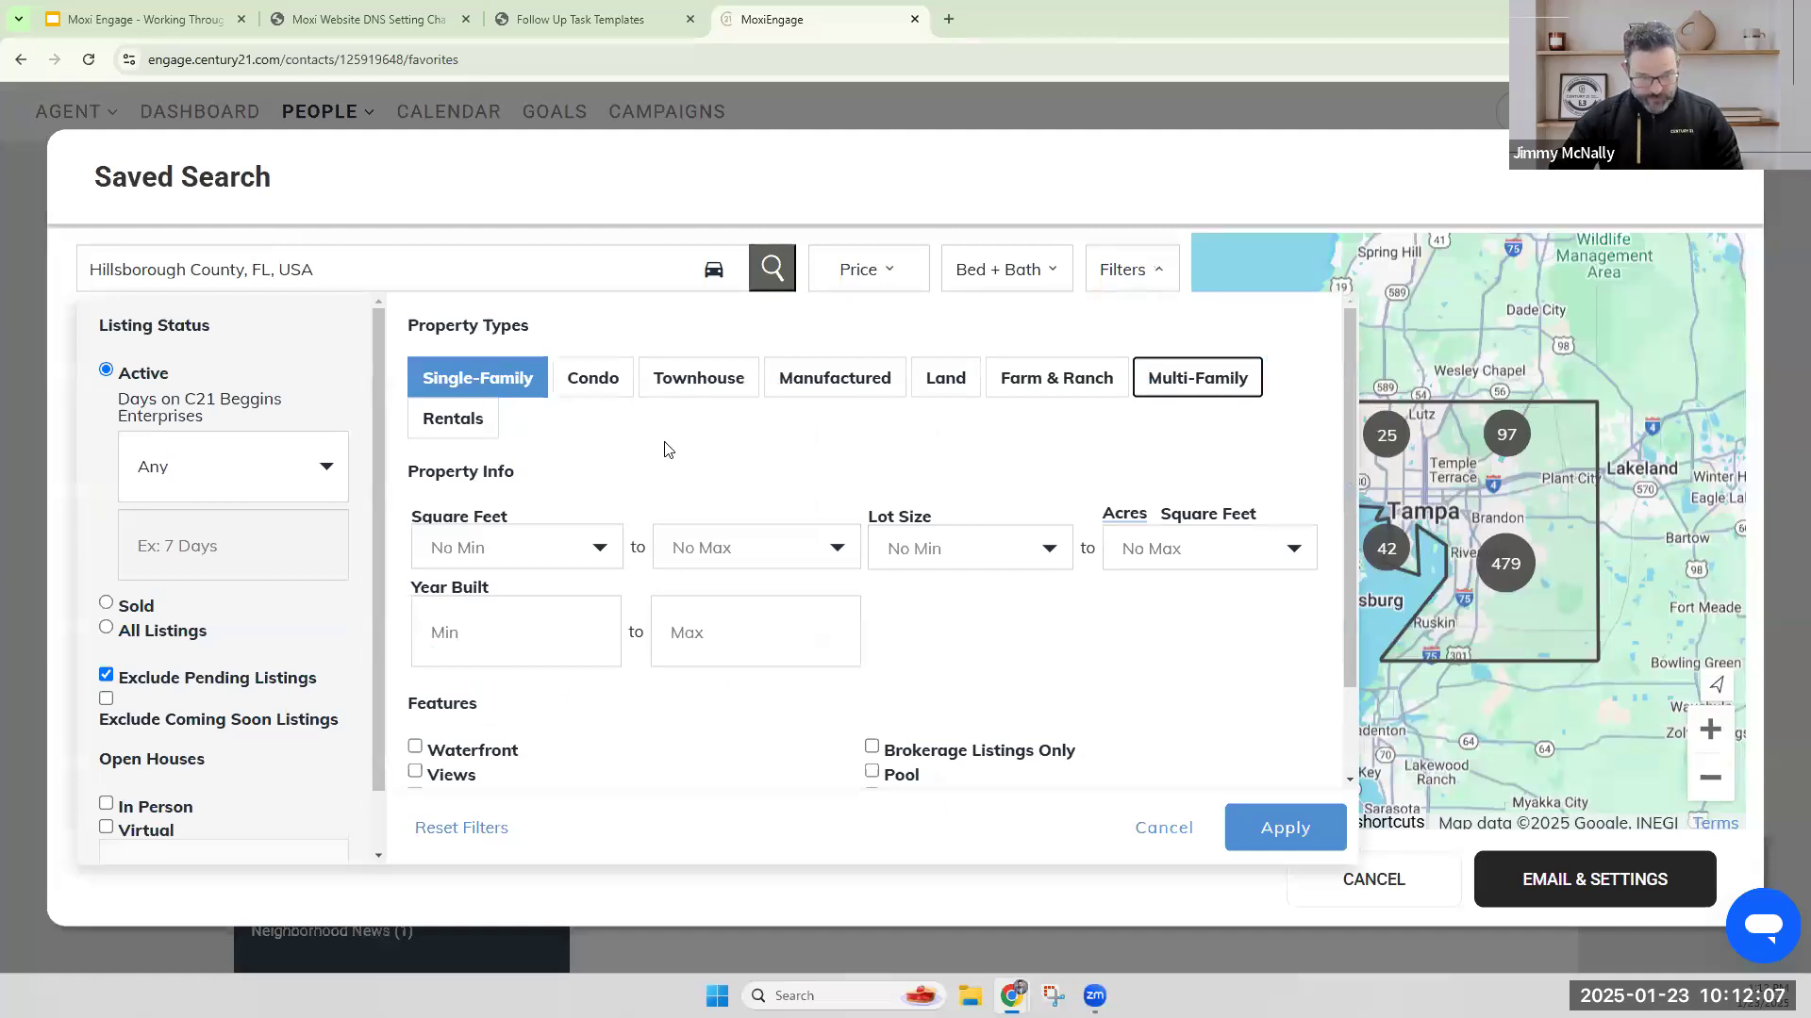
Require the Pool feature in the saved search, apply the filters and proceed to its email and settings.
scroll(703, 443, "down", 1)
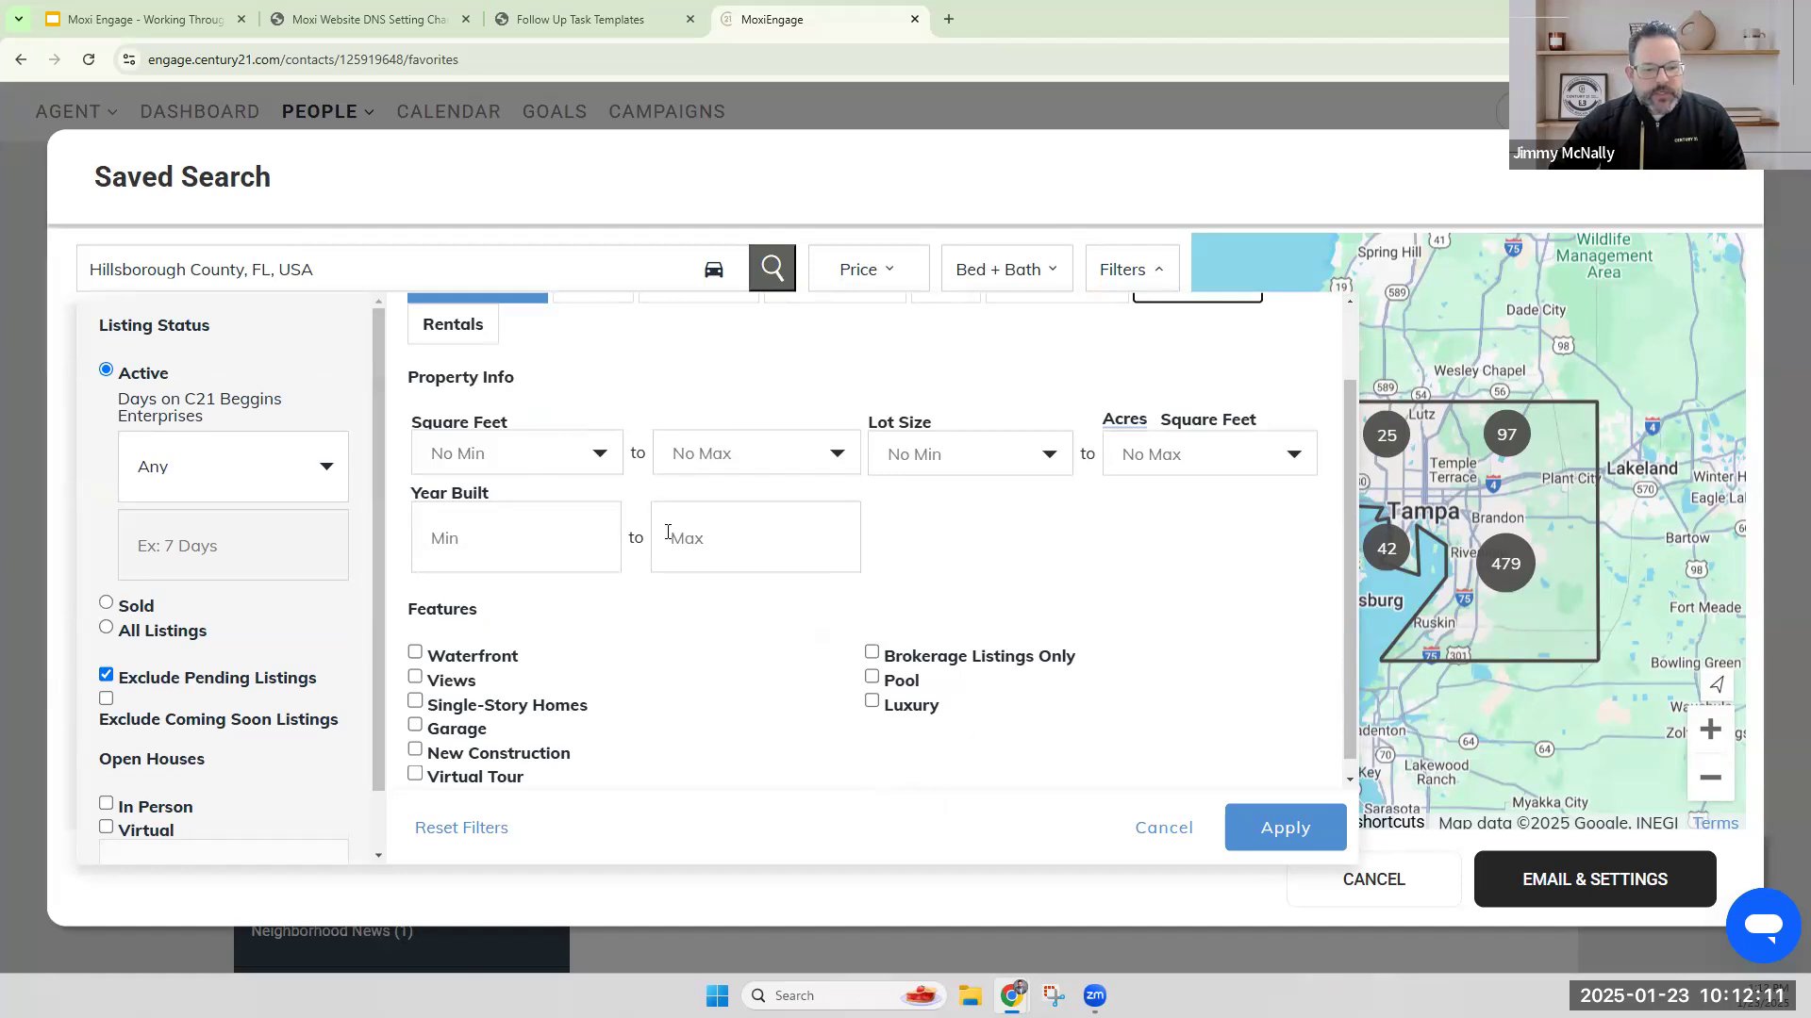
scroll(755, 594, "down", 1)
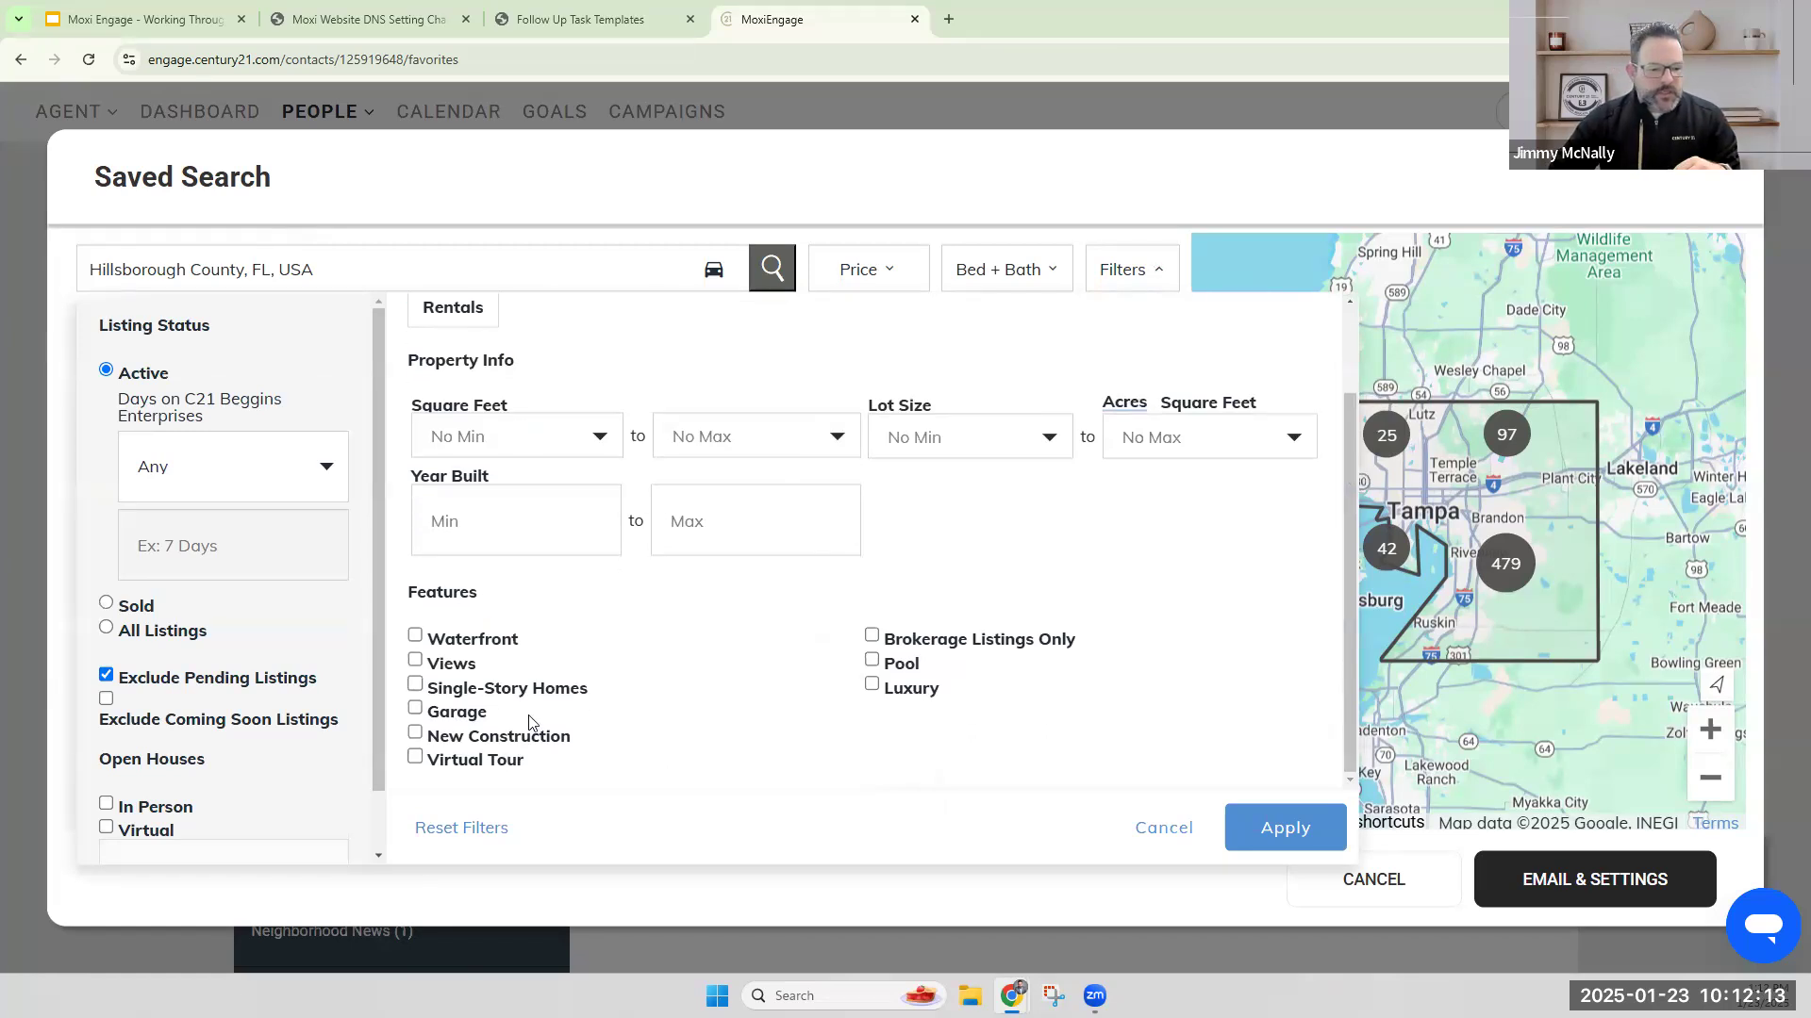
left_click(872, 663)
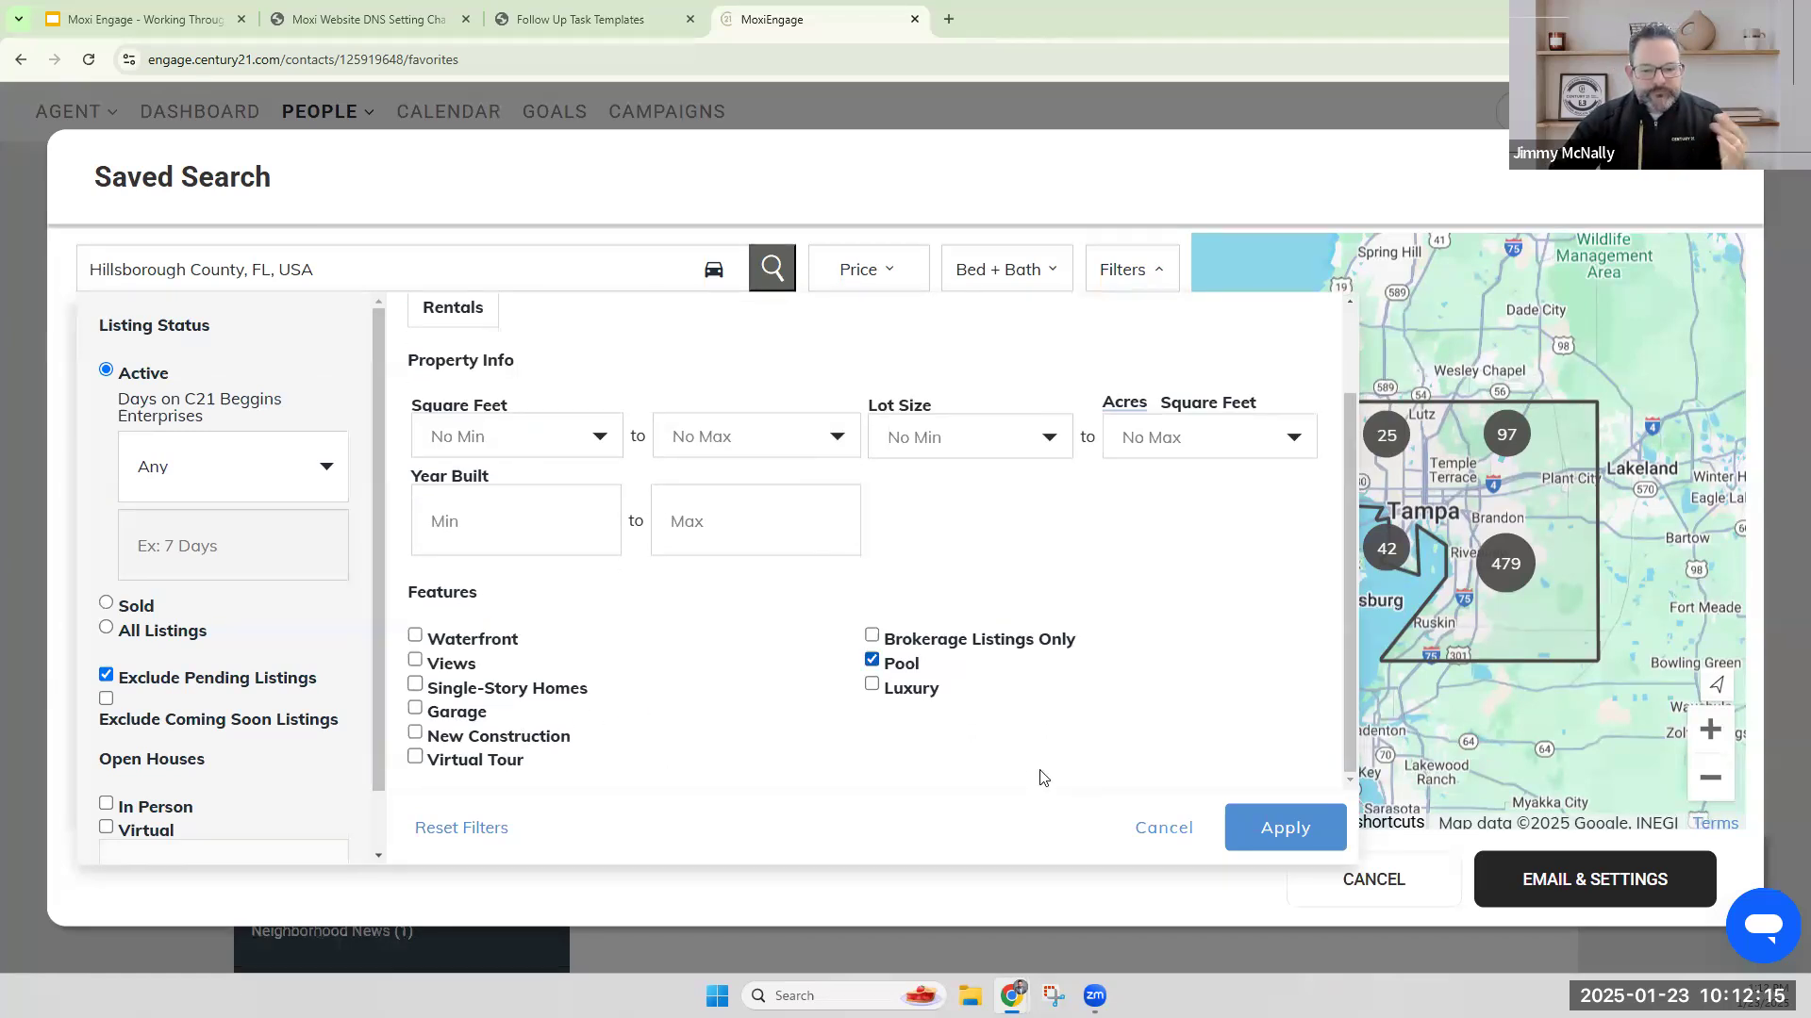
left_click(1264, 834)
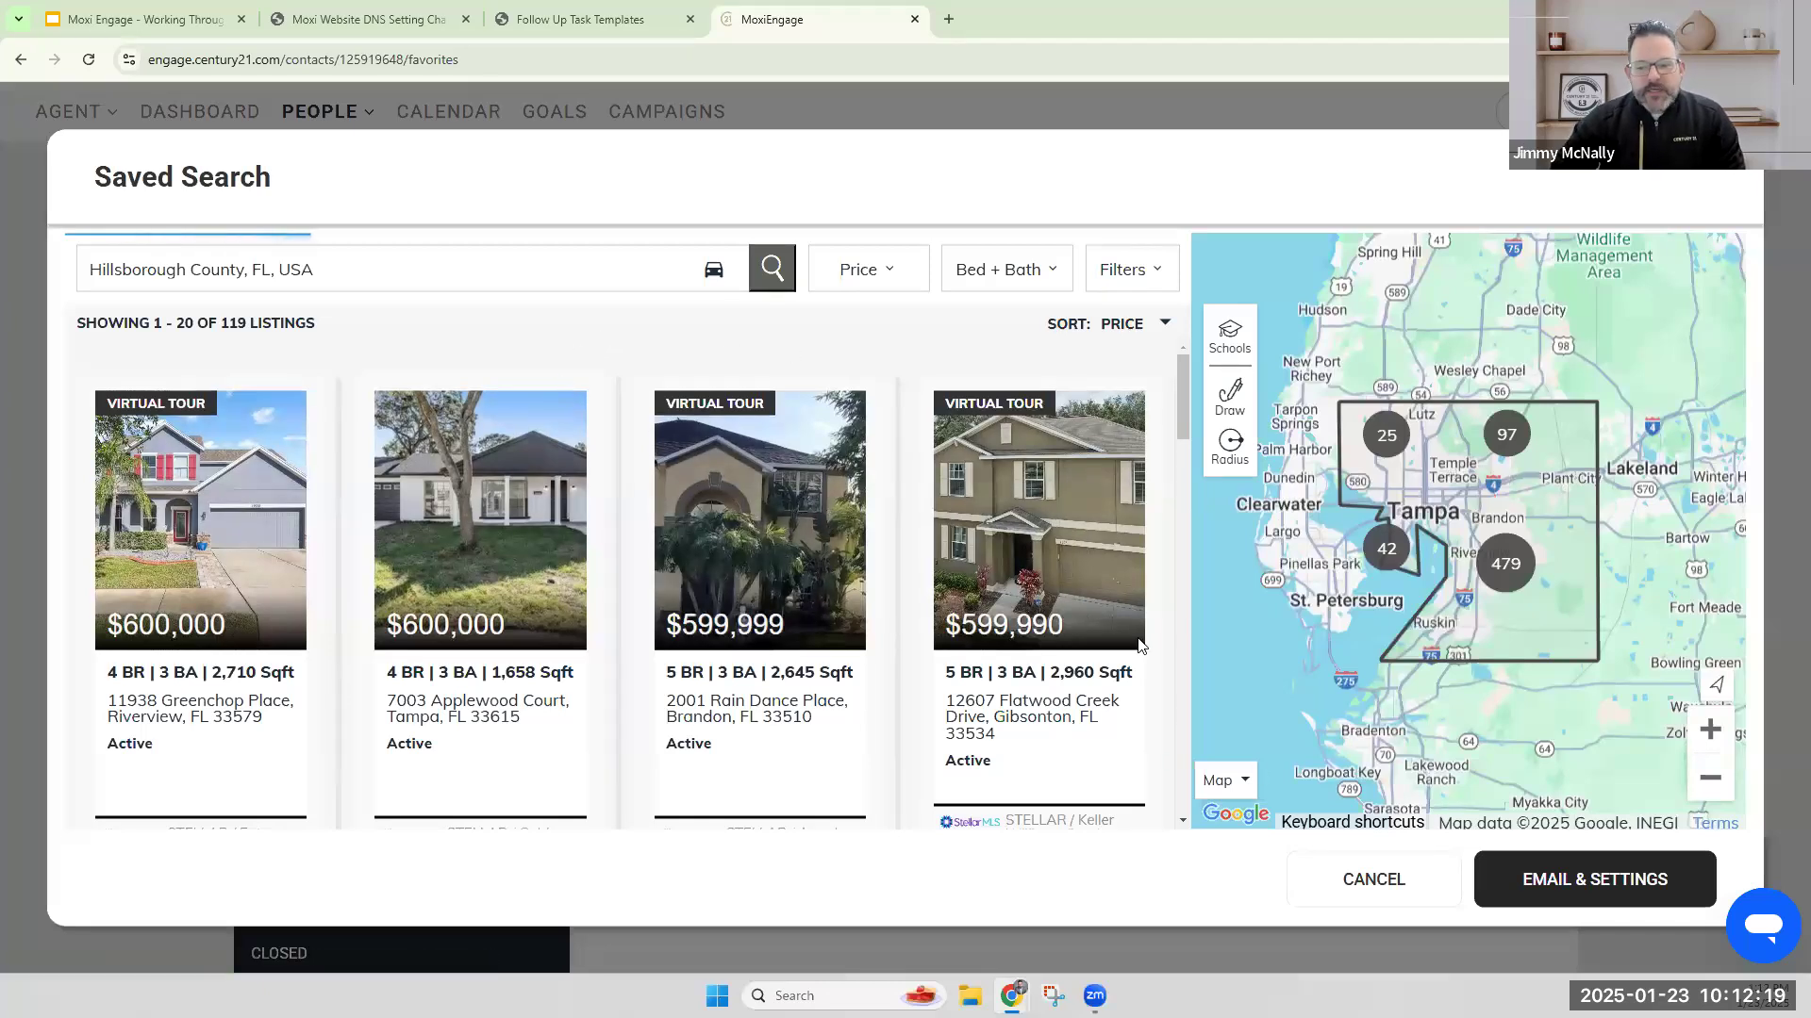
left_click(1613, 881)
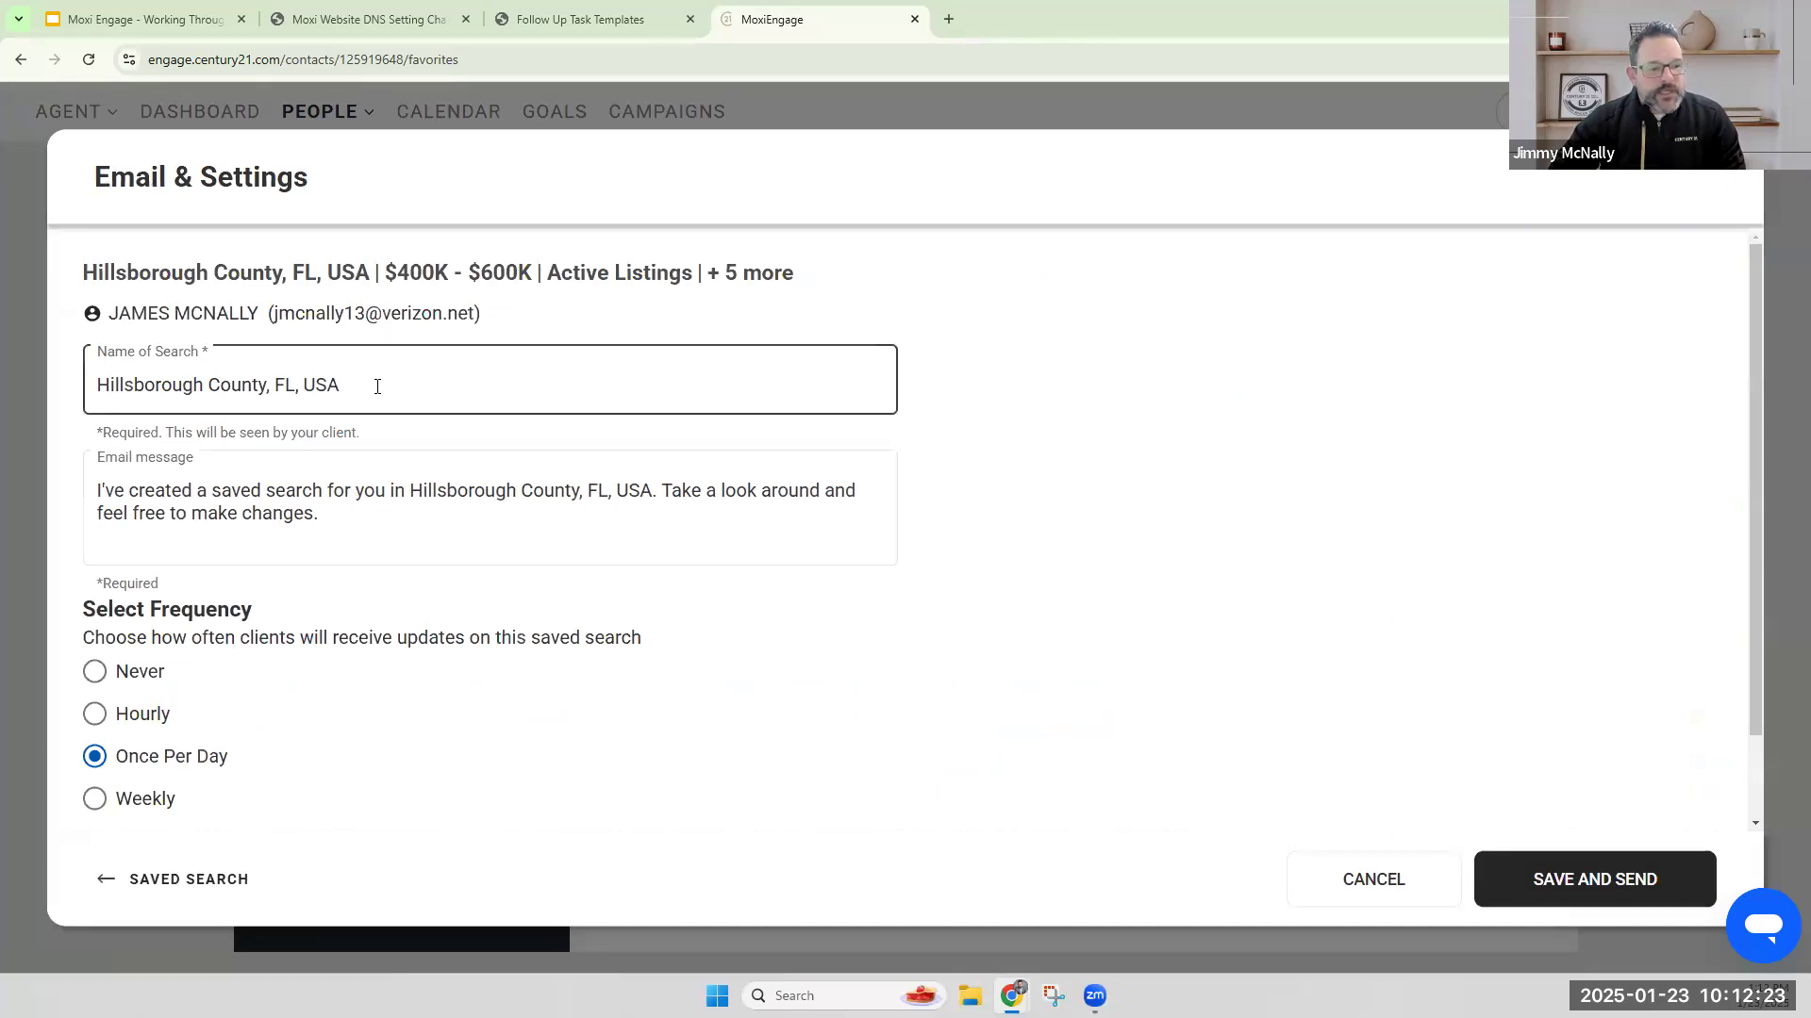
left_click_drag(380, 385, 110, 389)
key("Right")
type("Jimbo Search")
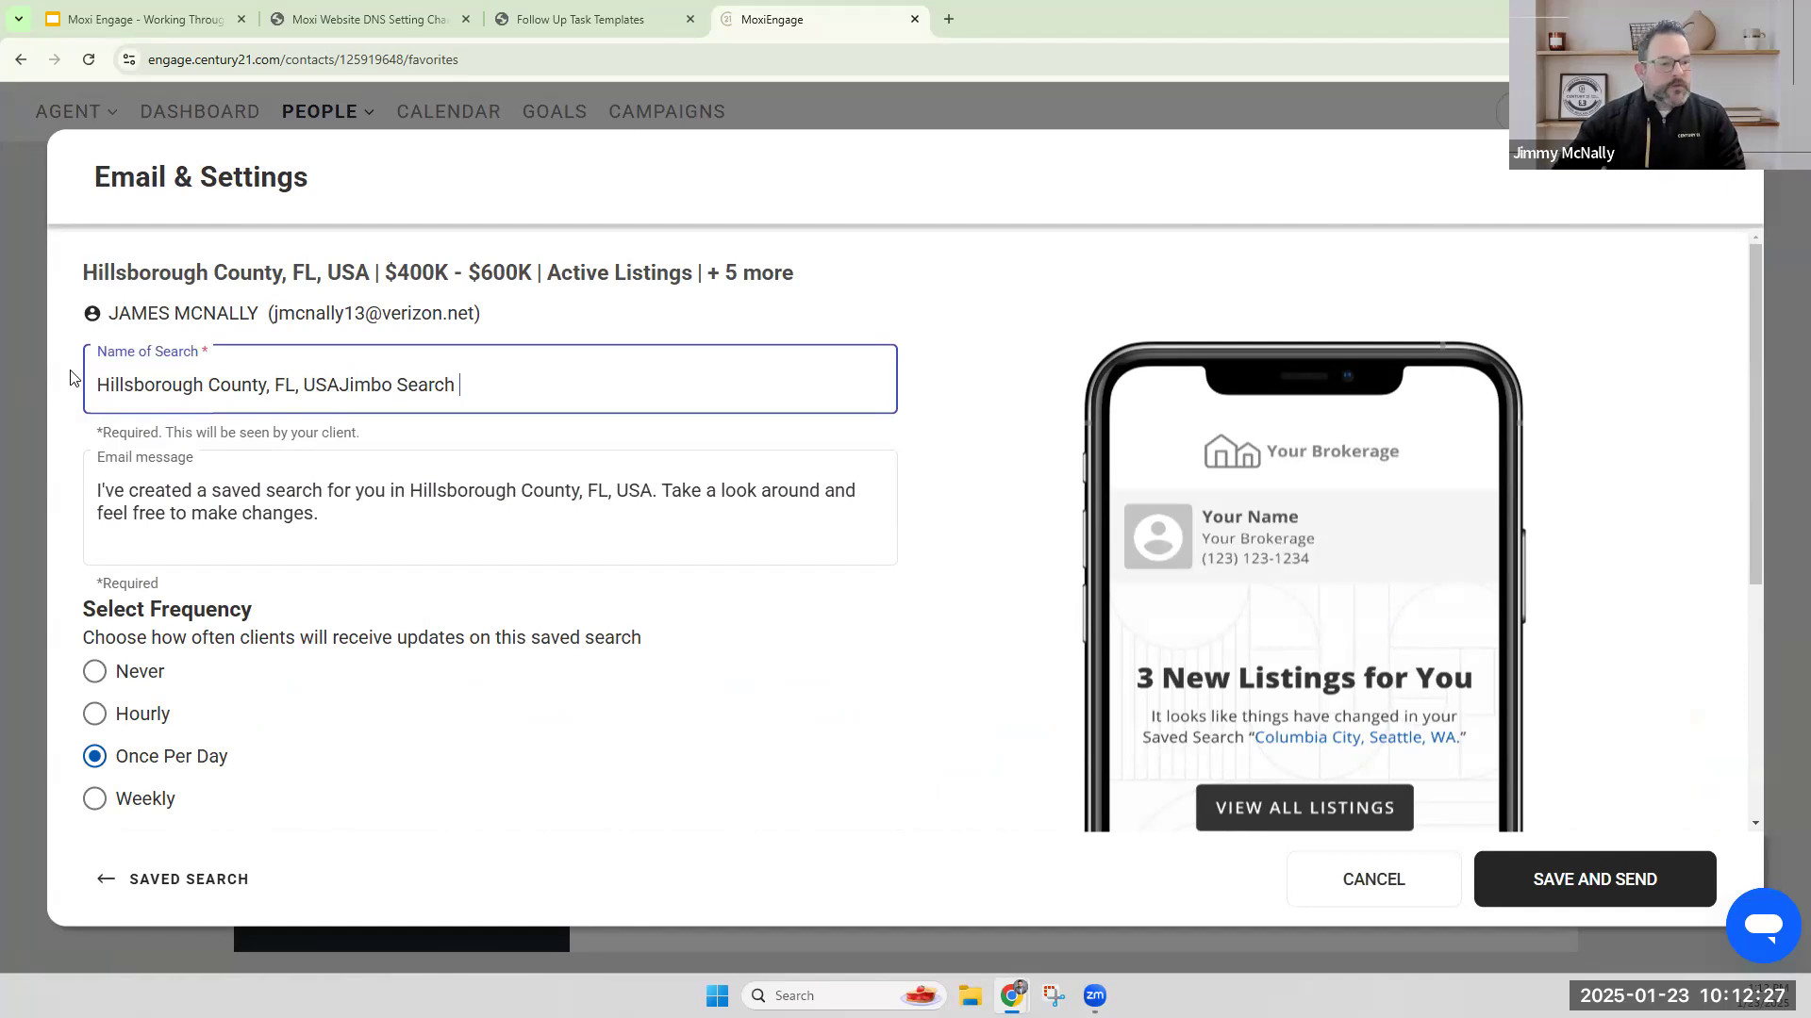
left_click_drag(338, 387, 13, 368)
key("shift+End")
key("BackSpace")
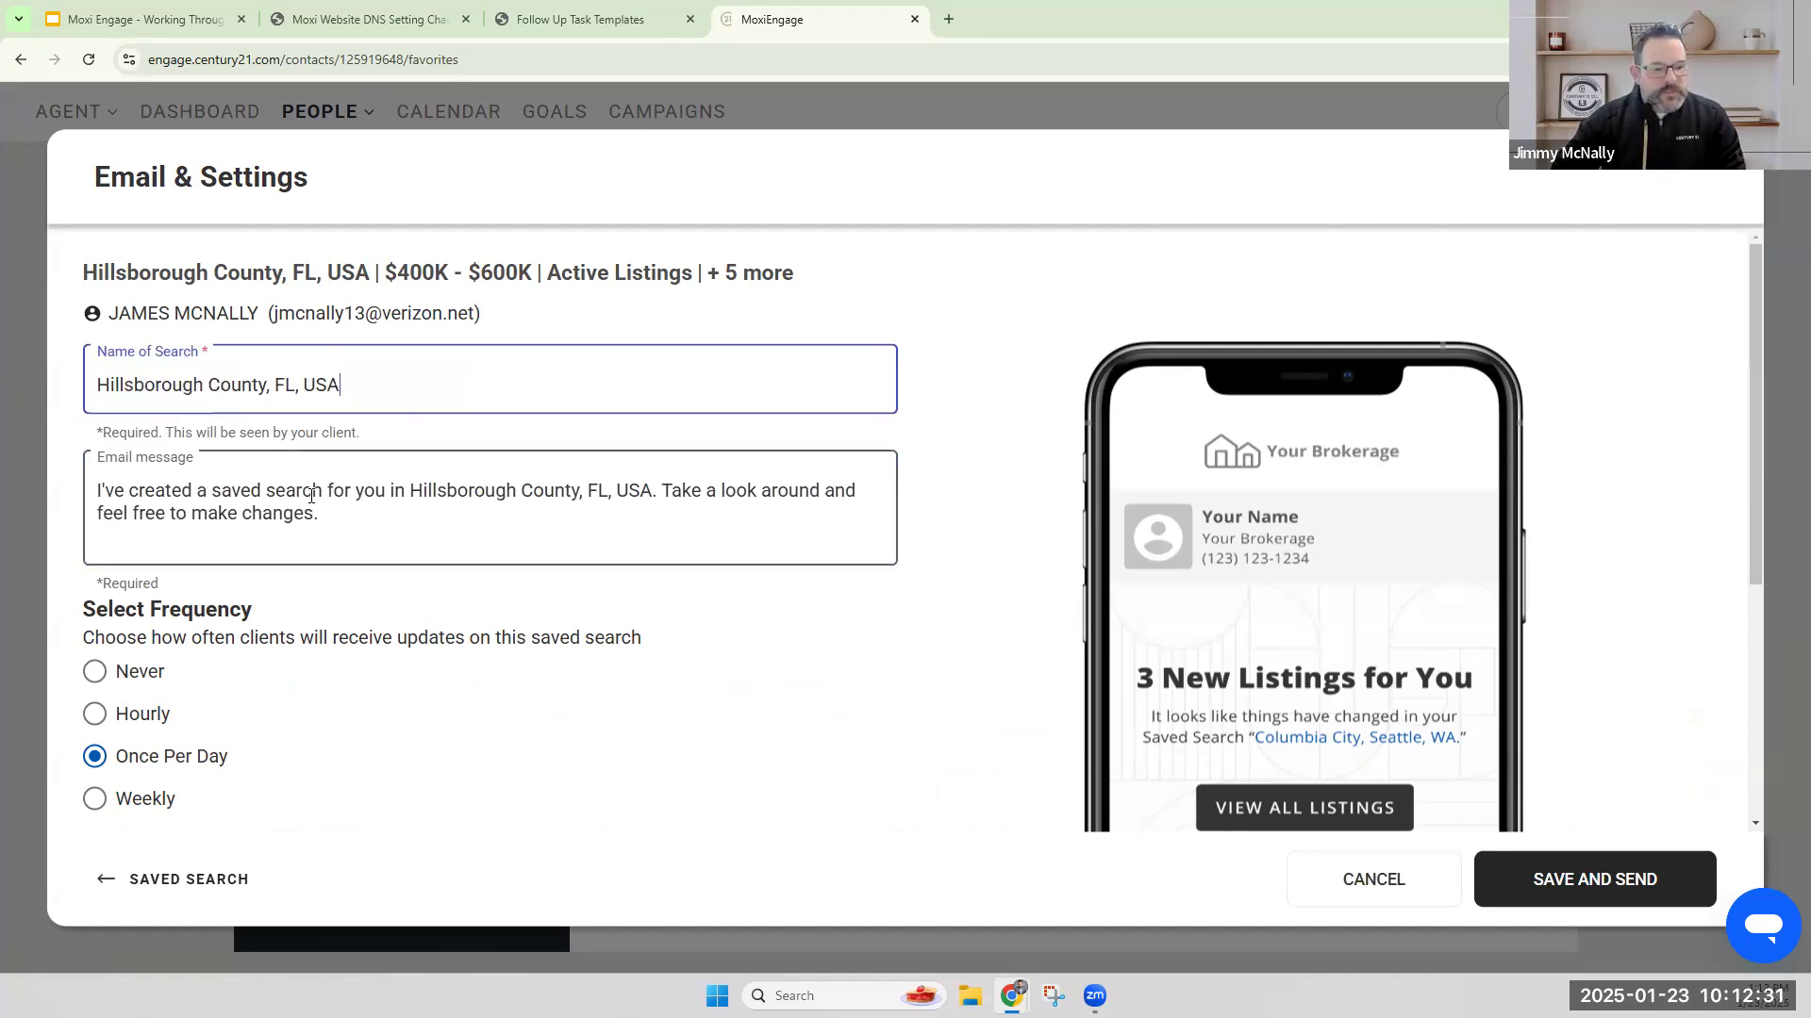
Set the saved search's update frequency to Weekly, enable the "No New Listings" email, then save and send it.
triple_click(206, 539)
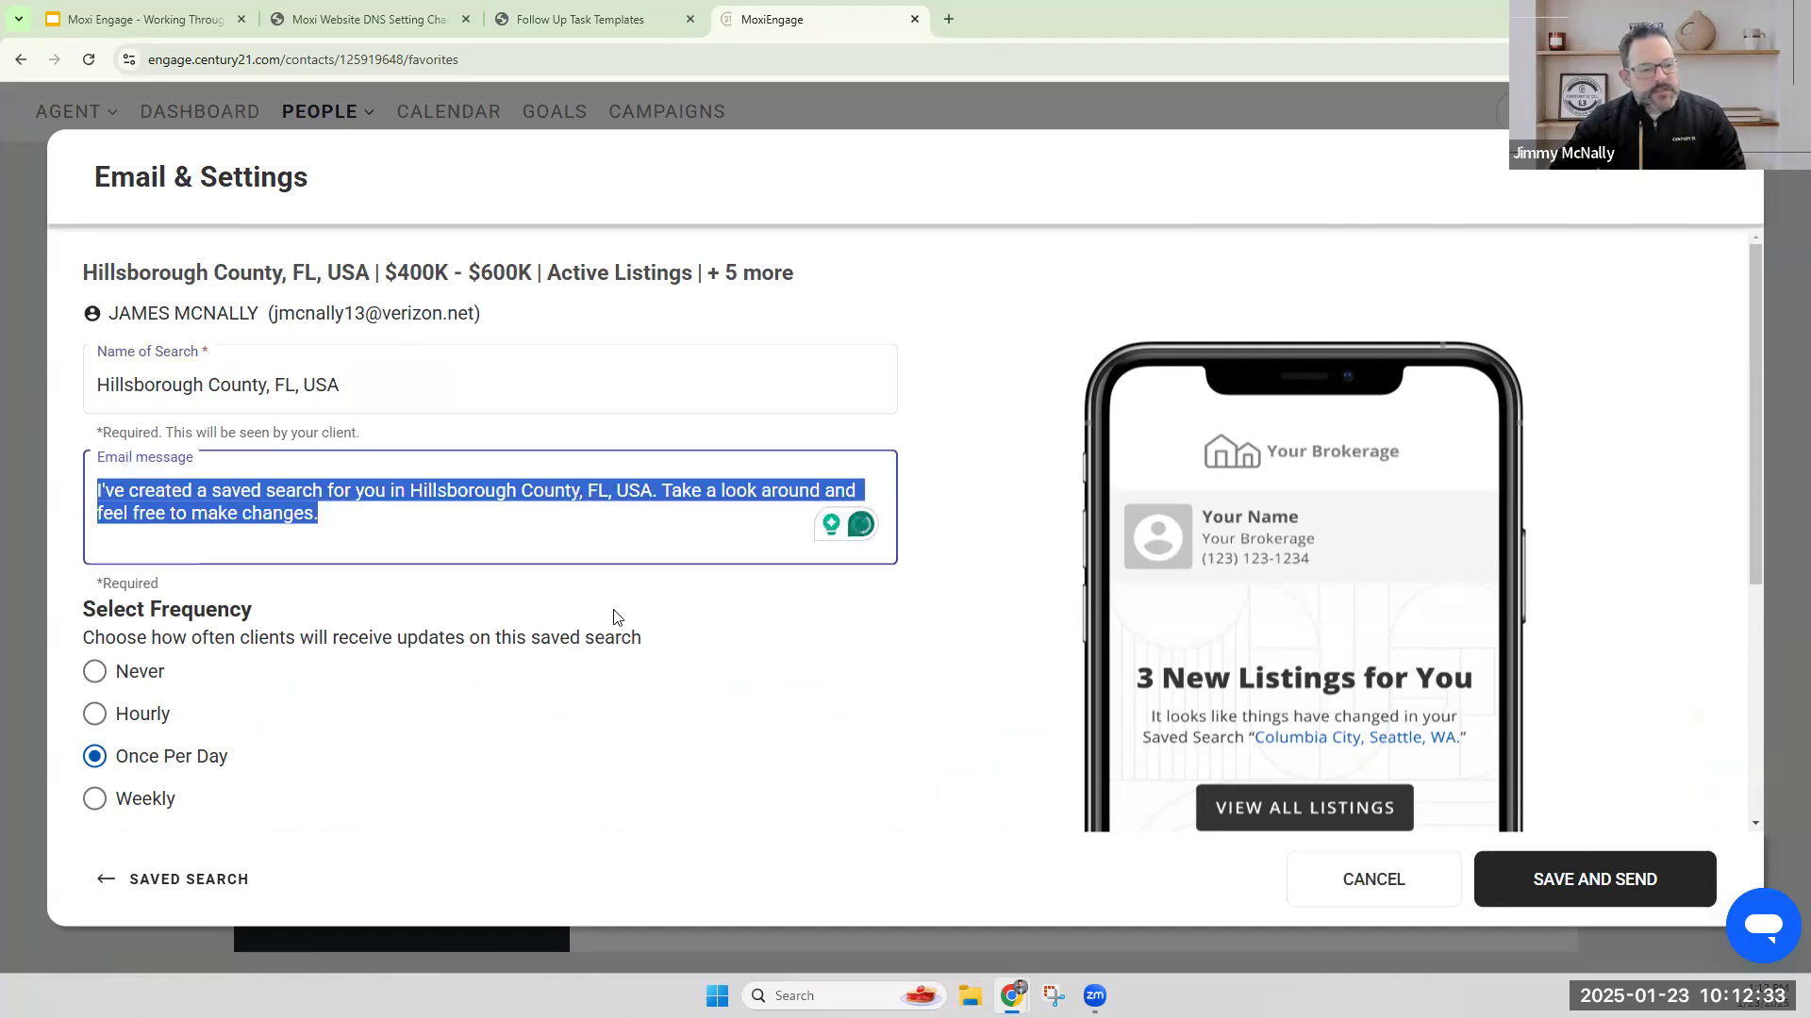
scroll(316, 578, "down", 2)
left_click_drag(85, 422, 243, 423)
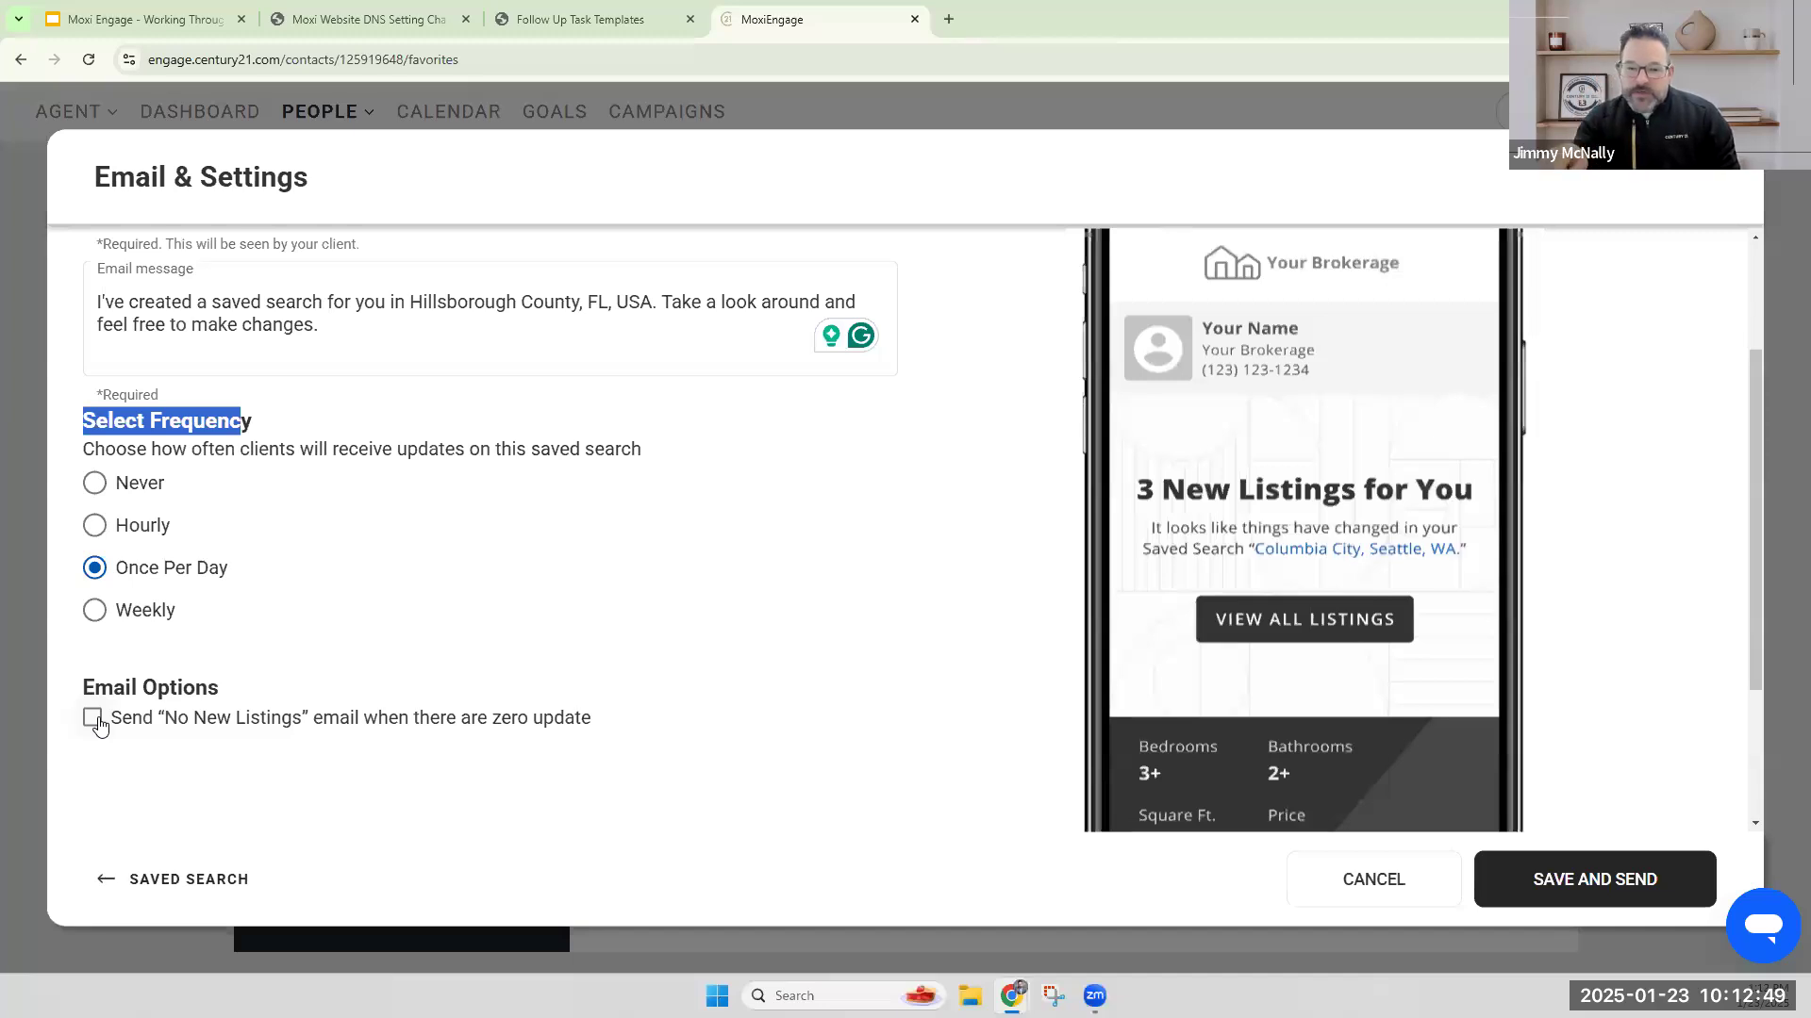
left_click(95, 613)
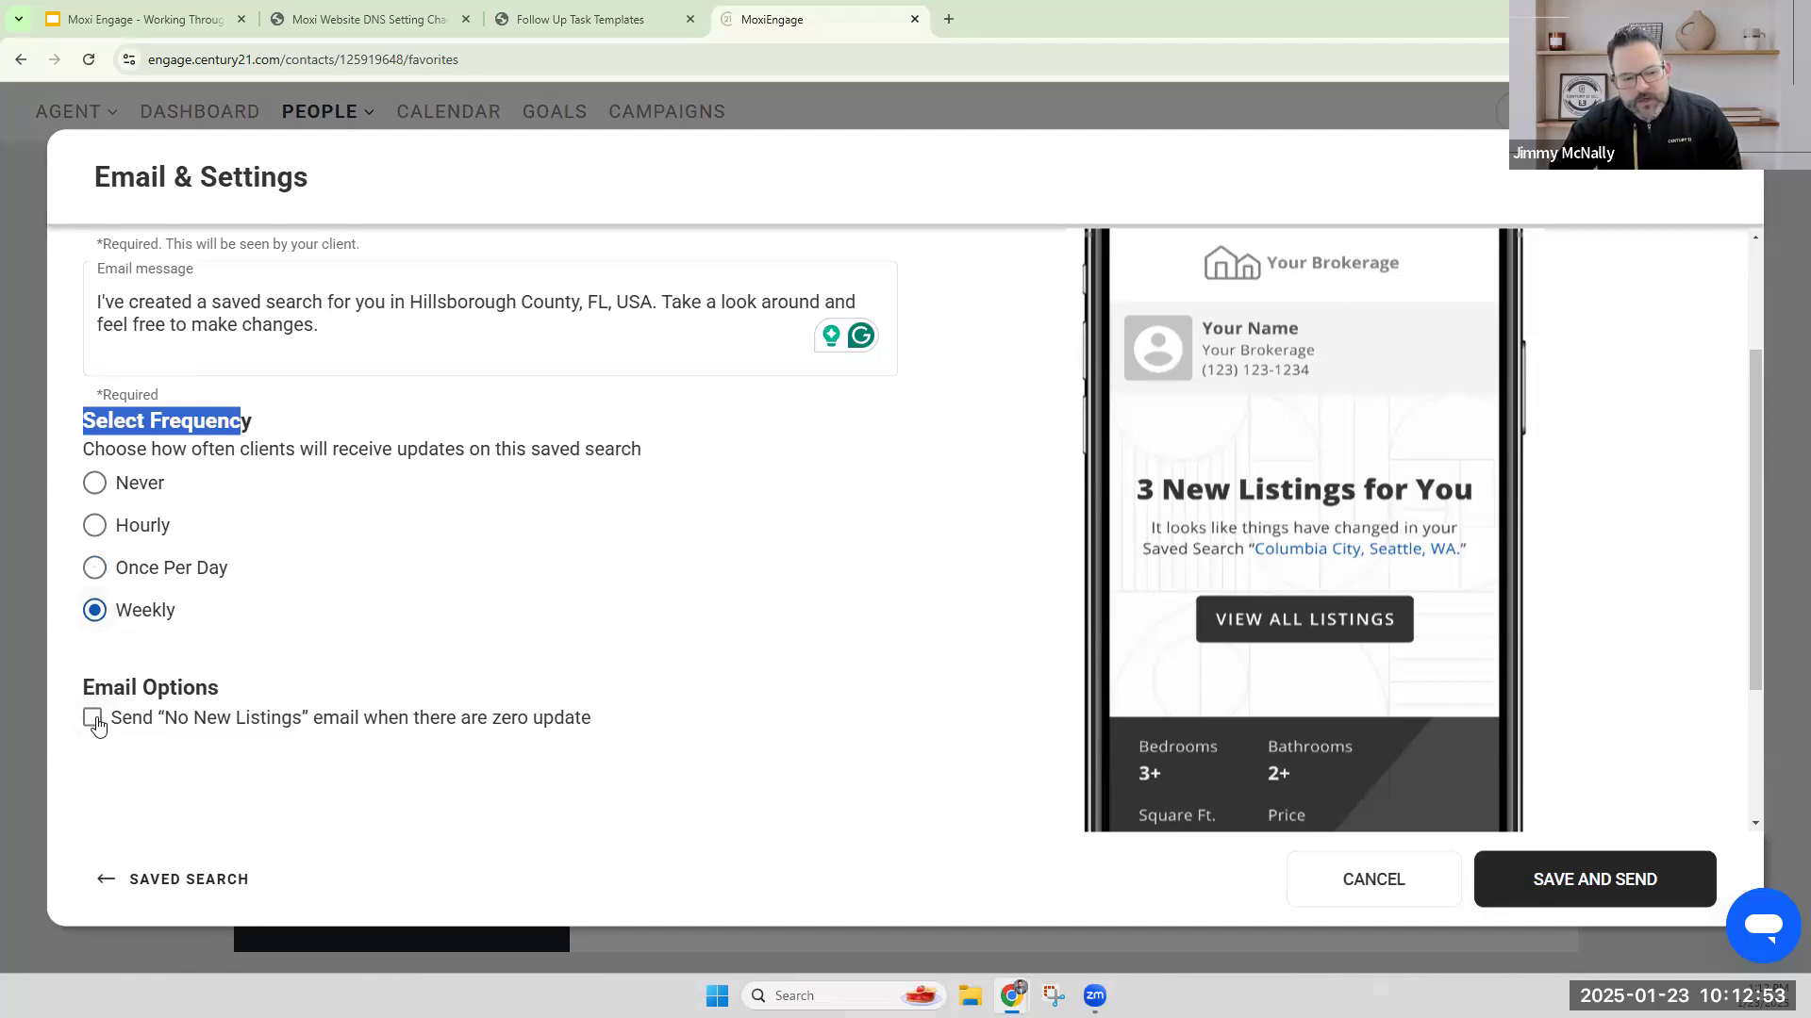
left_click(163, 734)
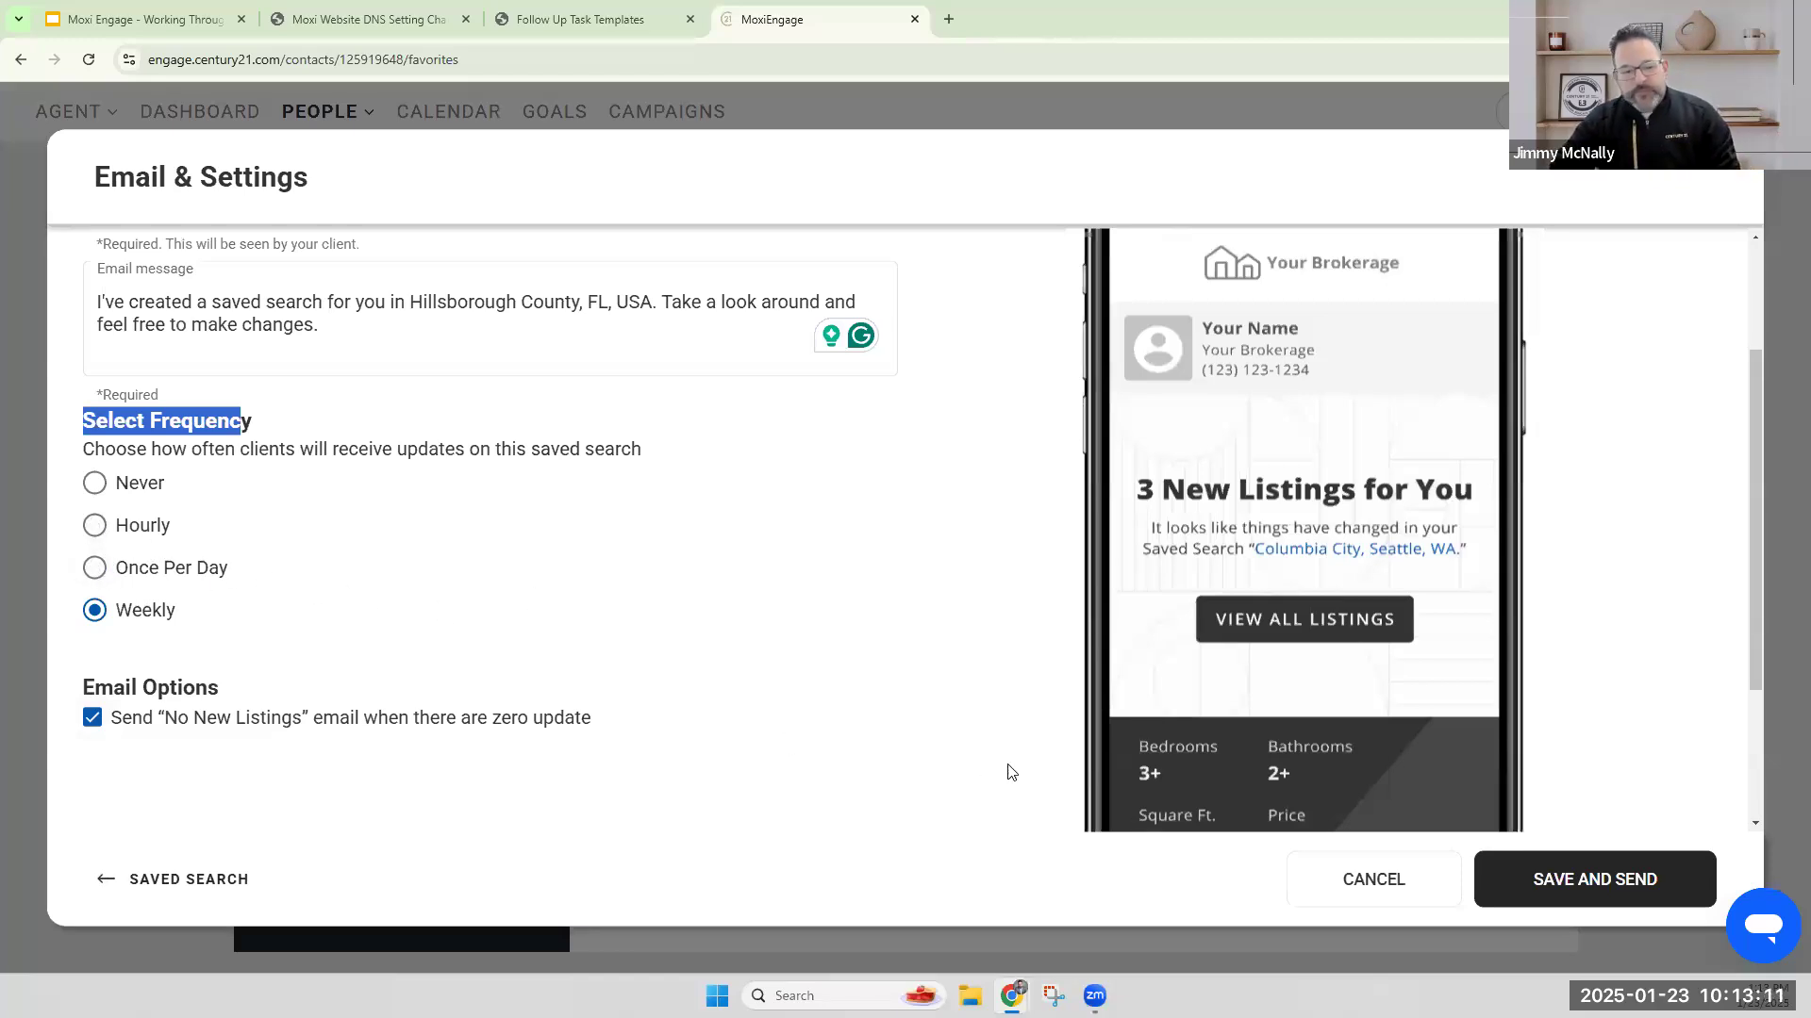
left_click(1592, 888)
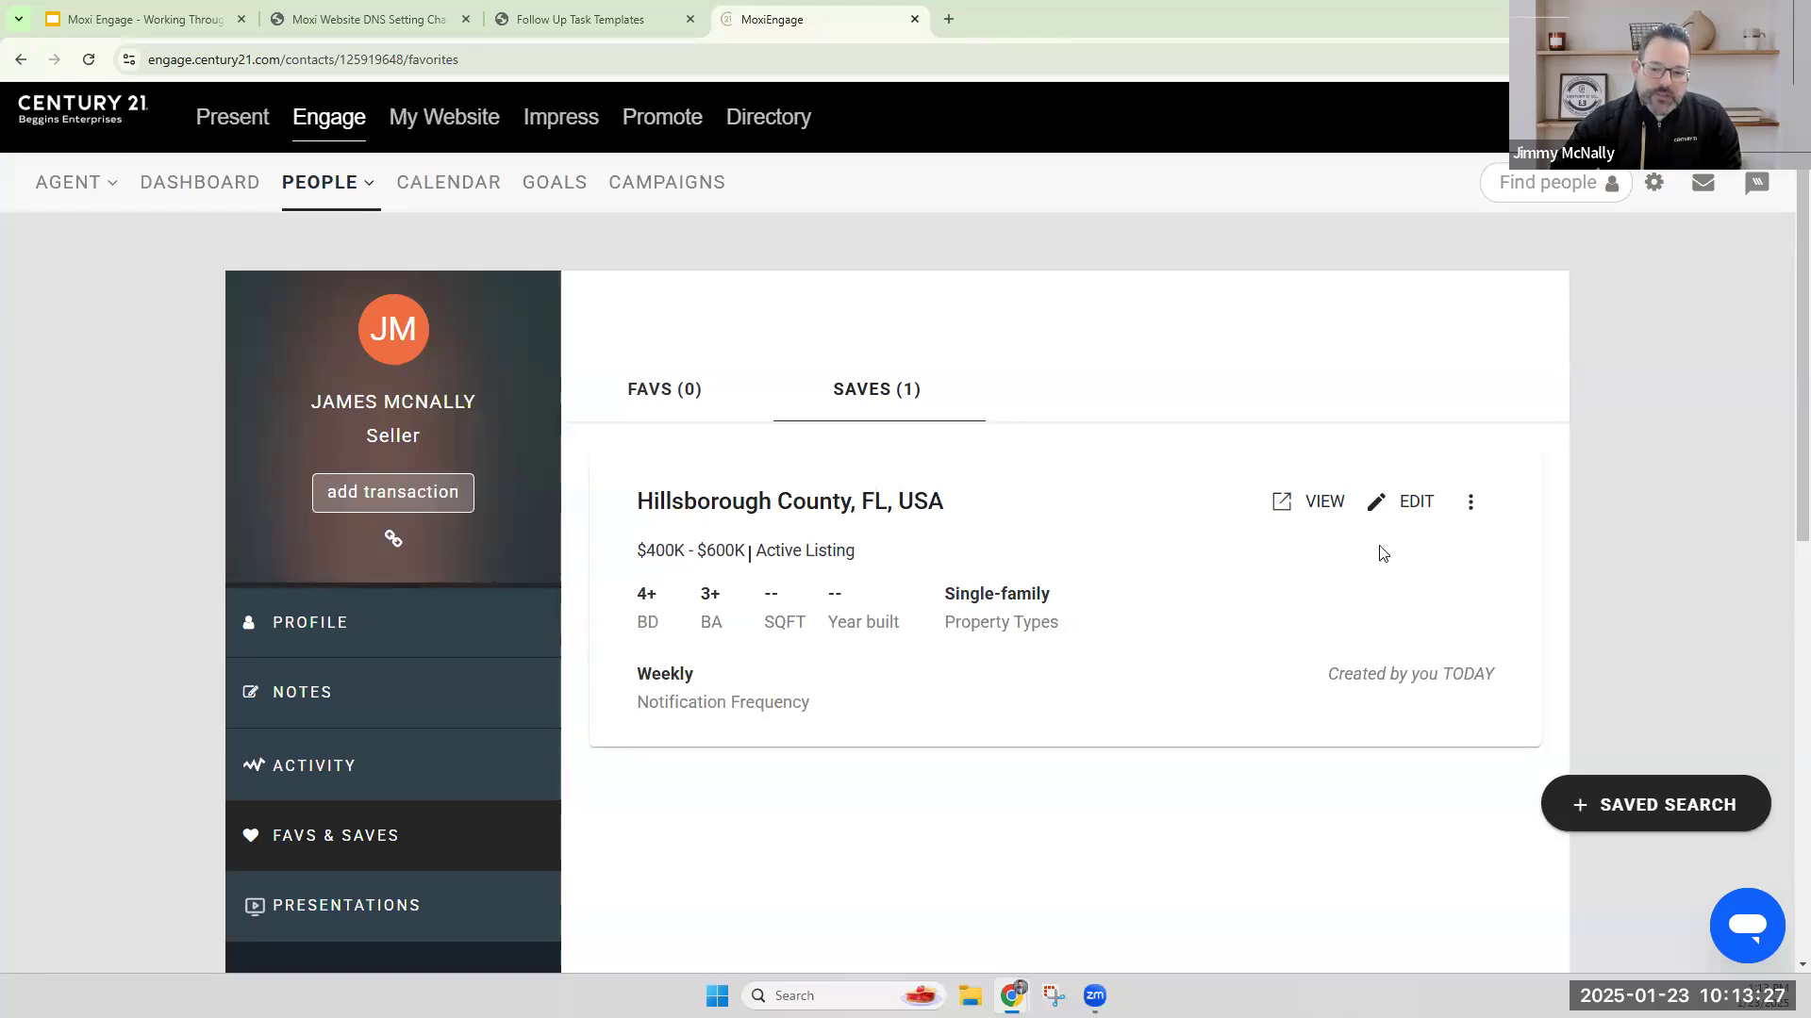
Edit the Hillsborough County saved search and outline a Multi-Draw polygon on the map around the New Port Richey, Clearwater and Tampa area.
left_click(1412, 509)
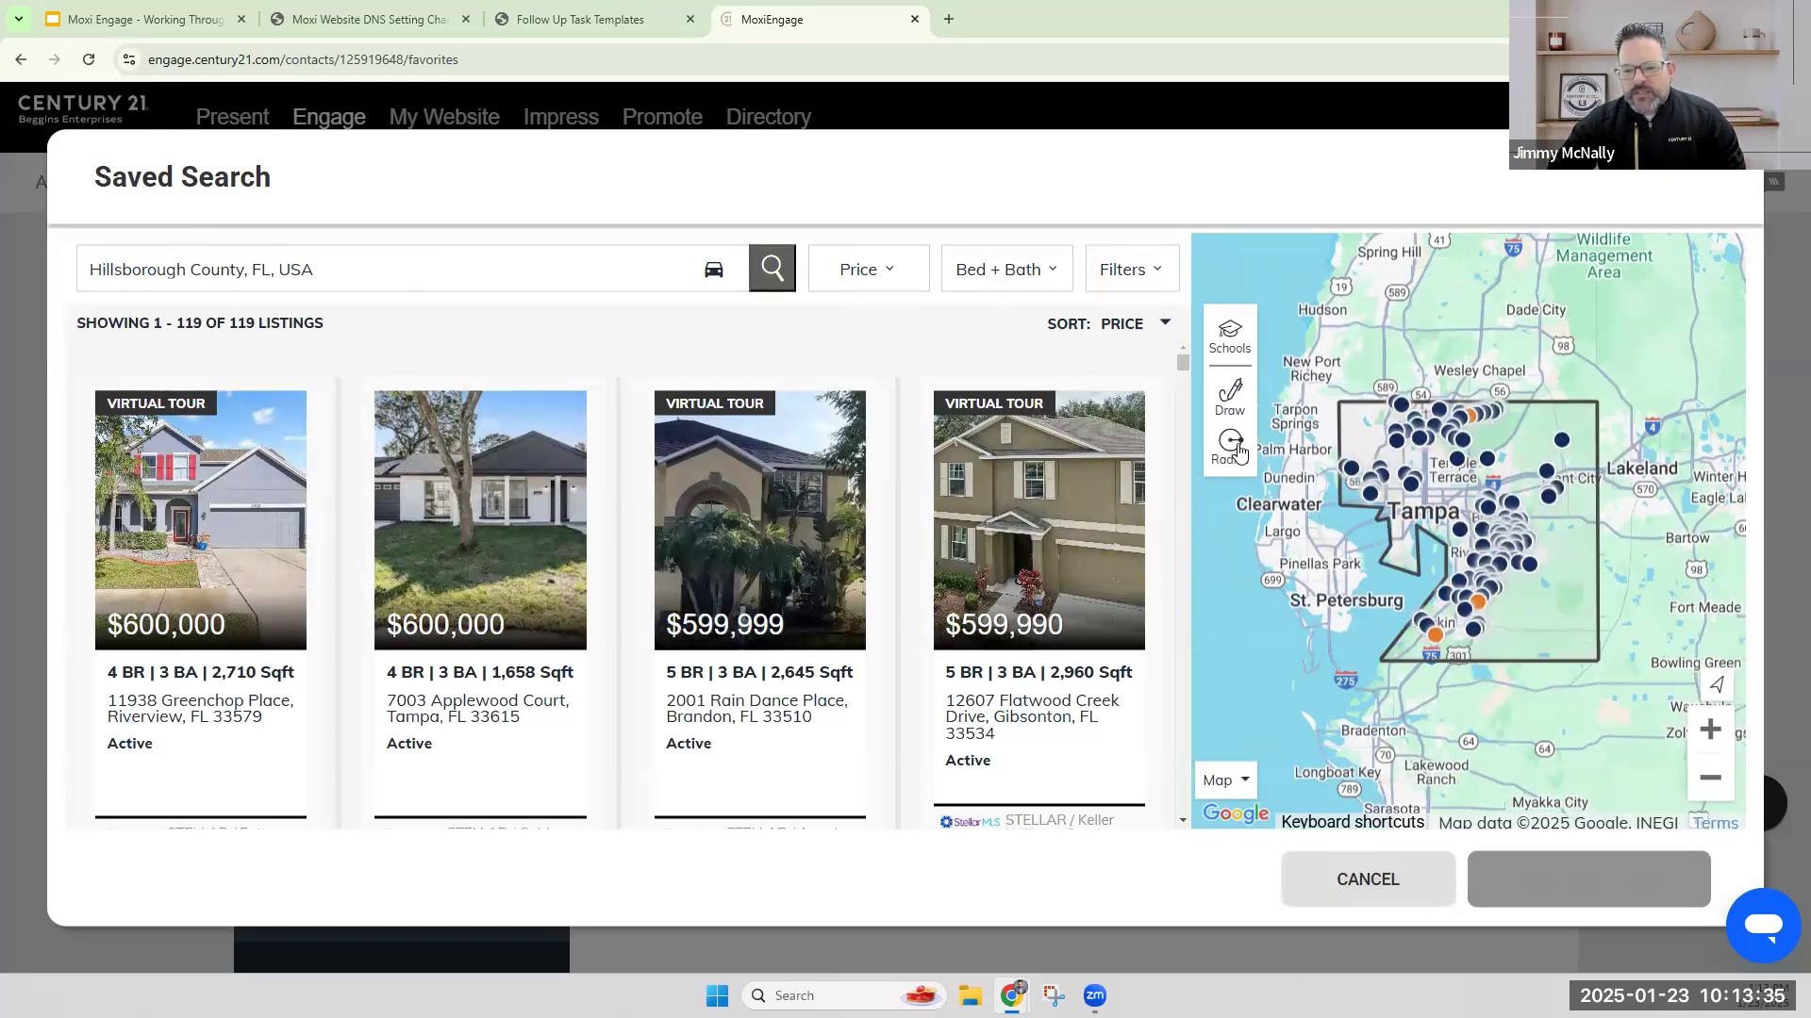
left_click(1231, 404)
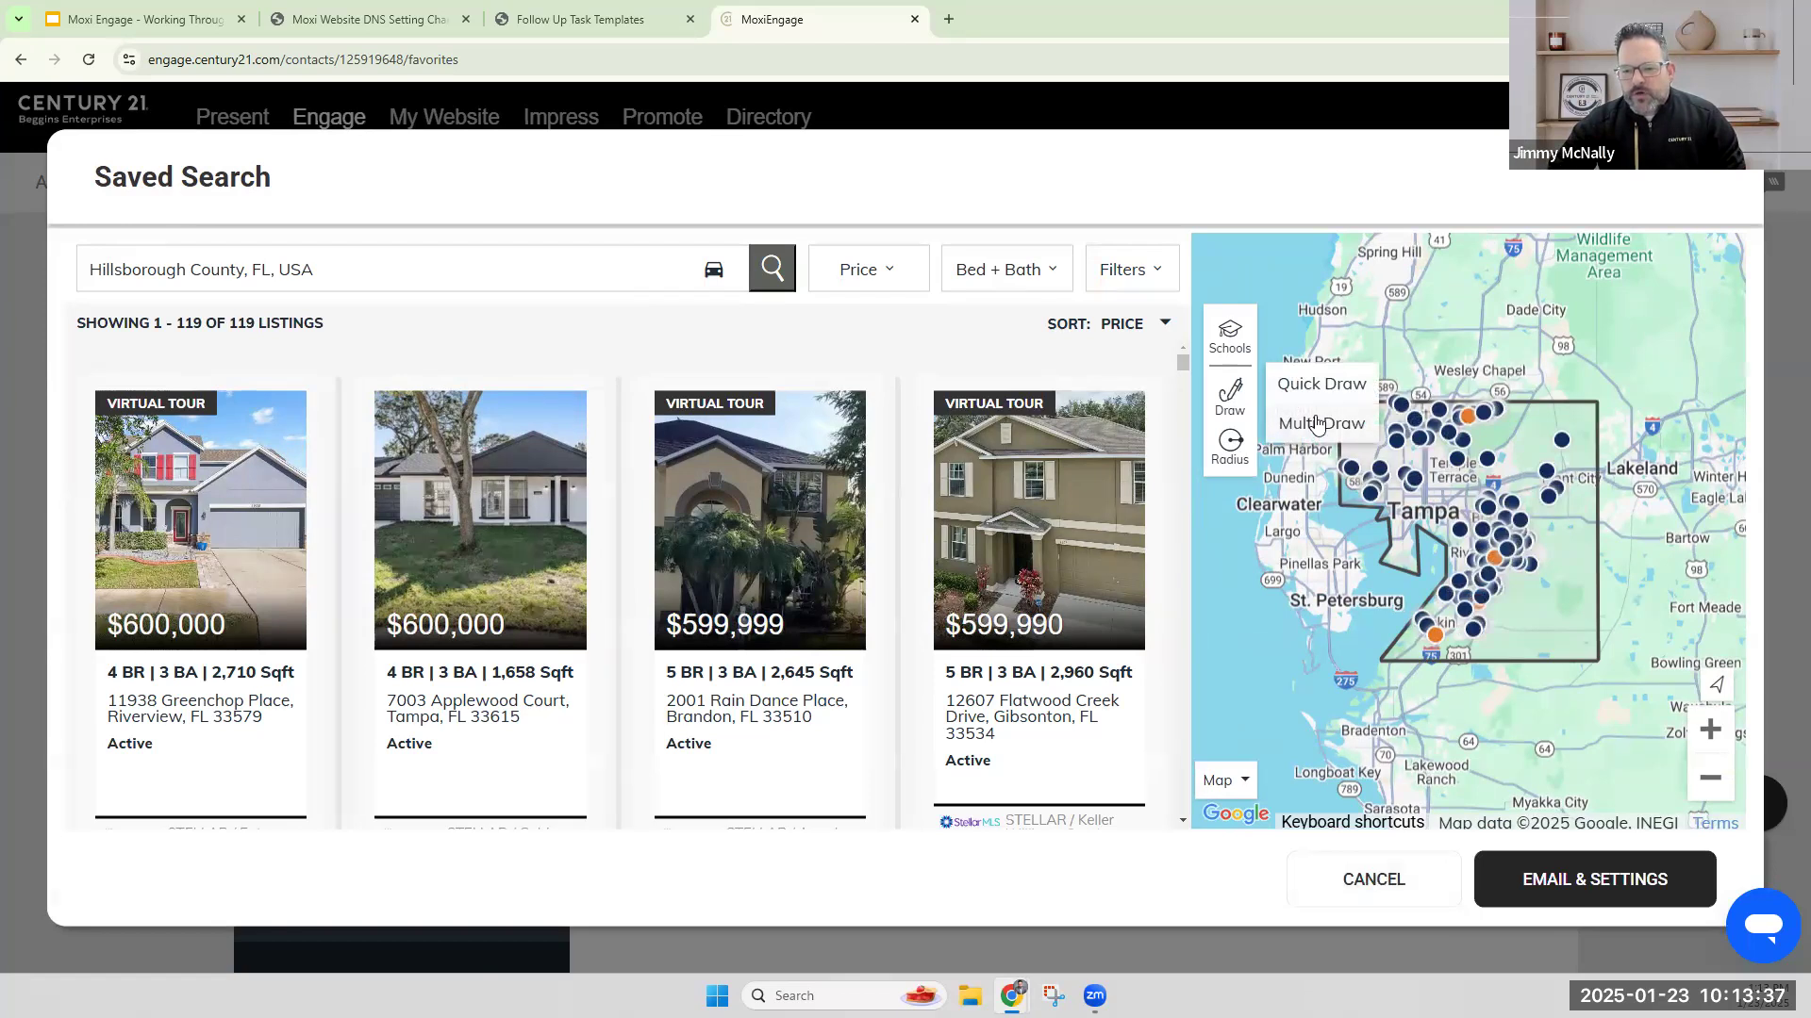
left_click(1320, 426)
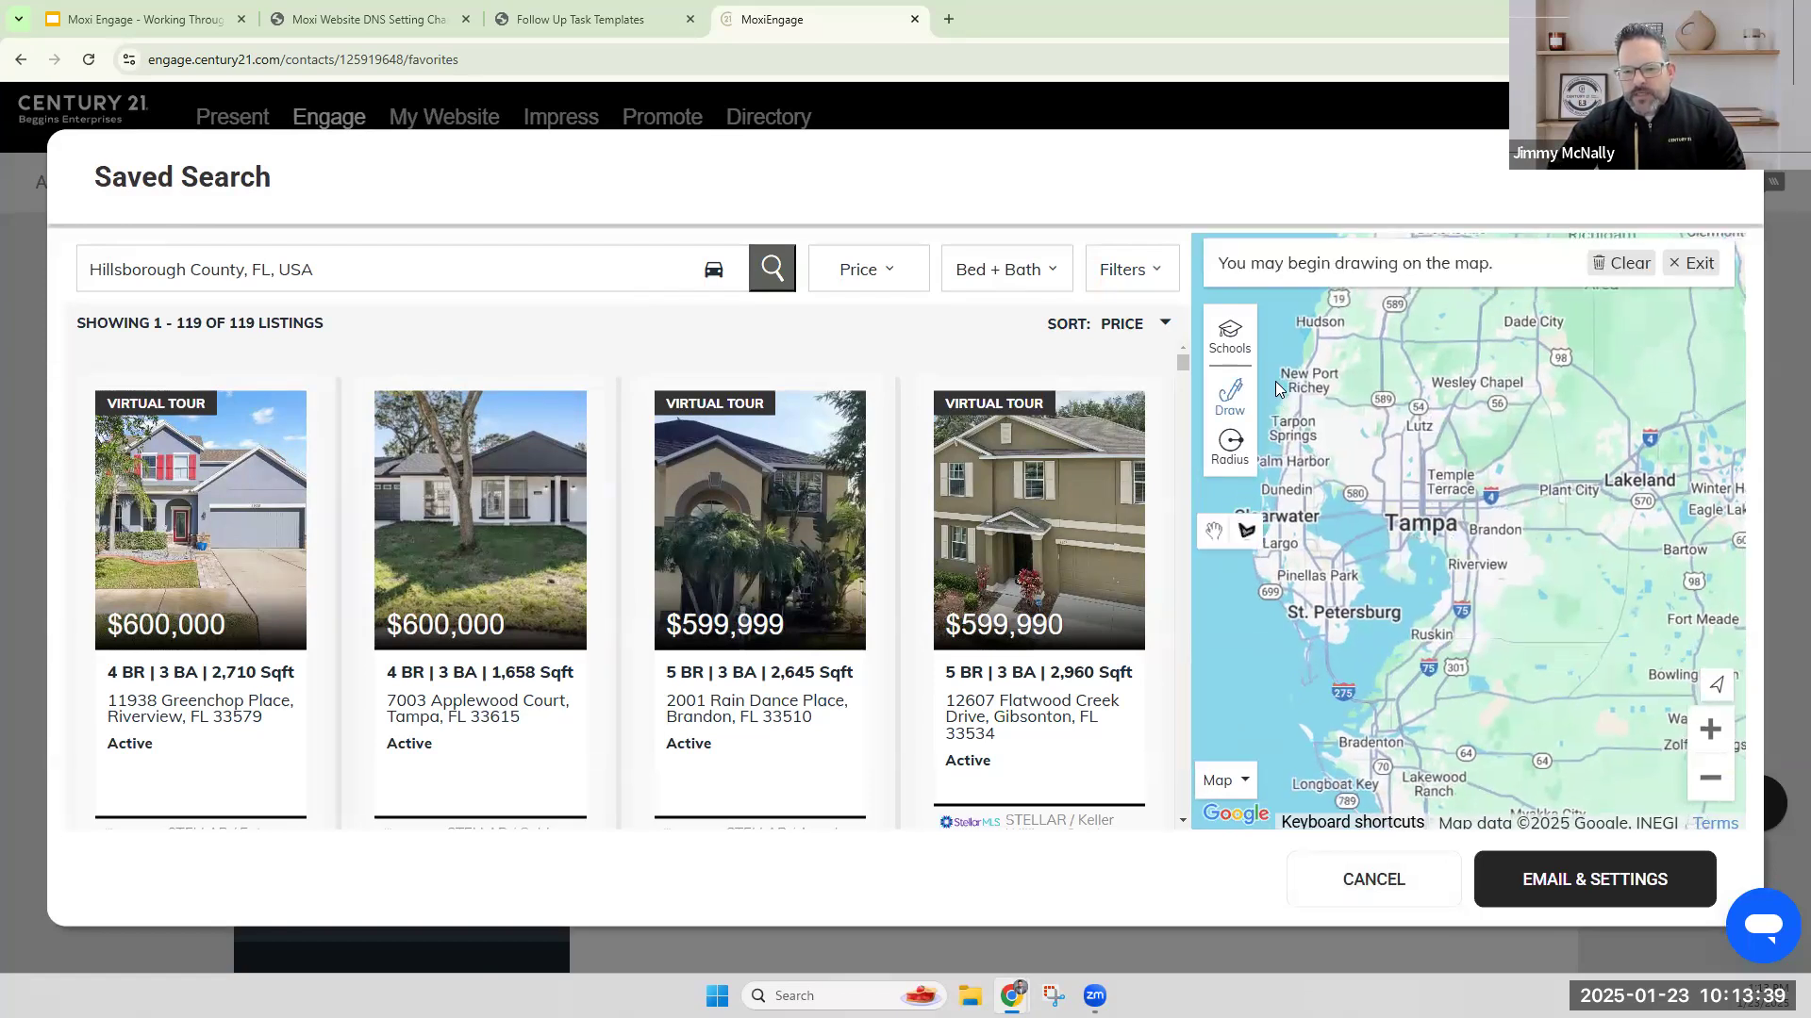
mouse_move(1274, 380)
left_mouse_down()
mouse_move(1447, 426)
mouse_move(1453, 556)
mouse_move(1257, 504)
mouse_move(1274, 380)
left_mouse_up()
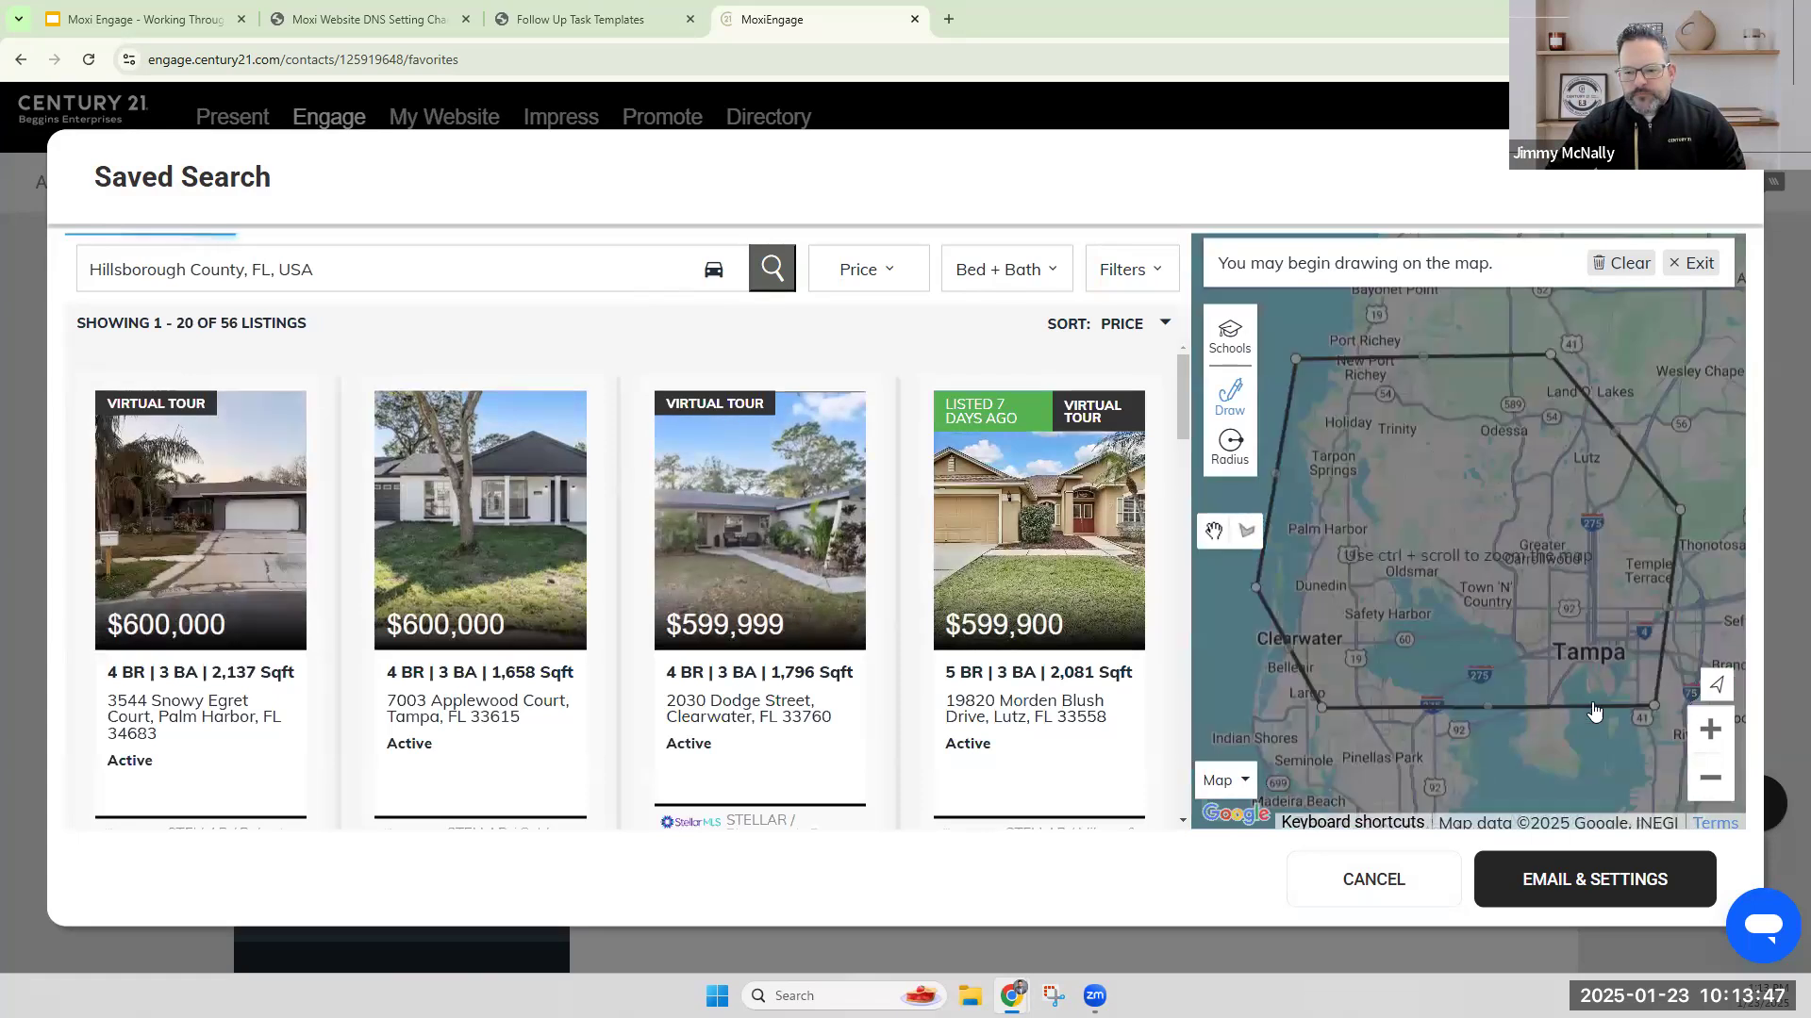
left_click(1710, 778)
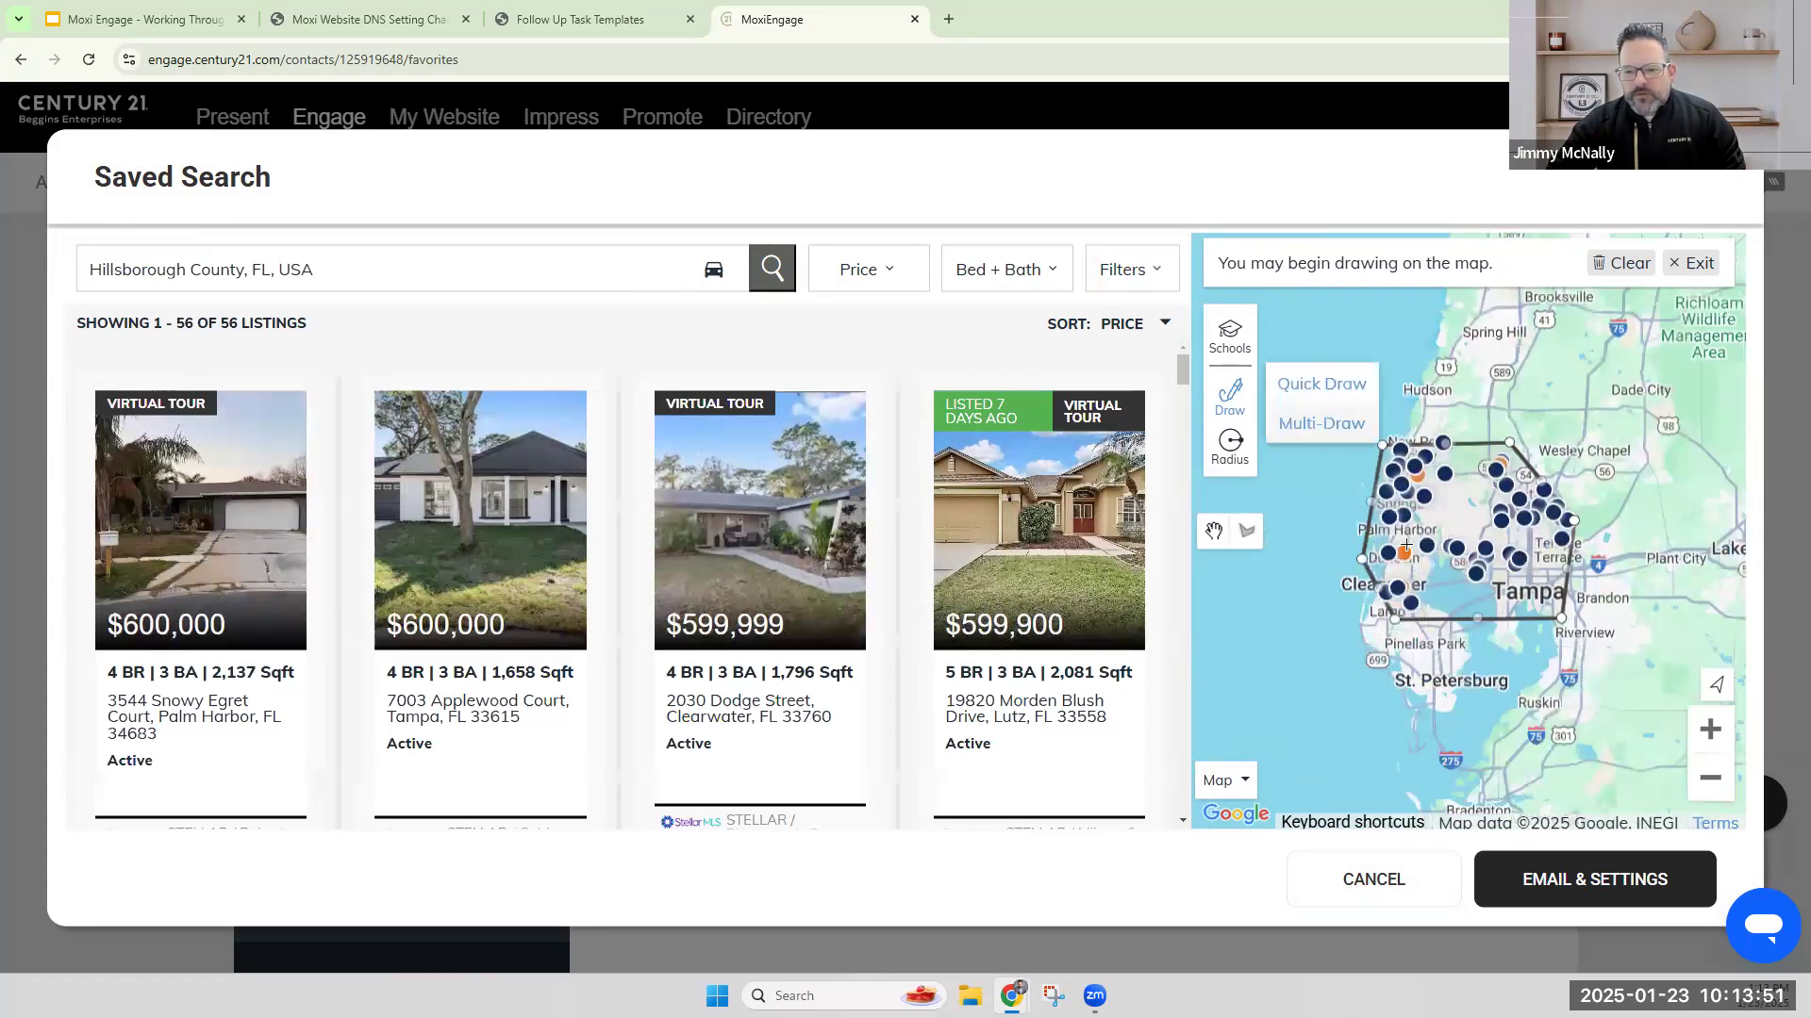
Try another Multi-Draw boundary starting near Tarpon Springs, exit drawing and cancel the saved-search edit.
left_click(1301, 424)
left_click(1214, 531)
left_click_drag(1471, 518, 1392, 491)
left_click(1246, 531)
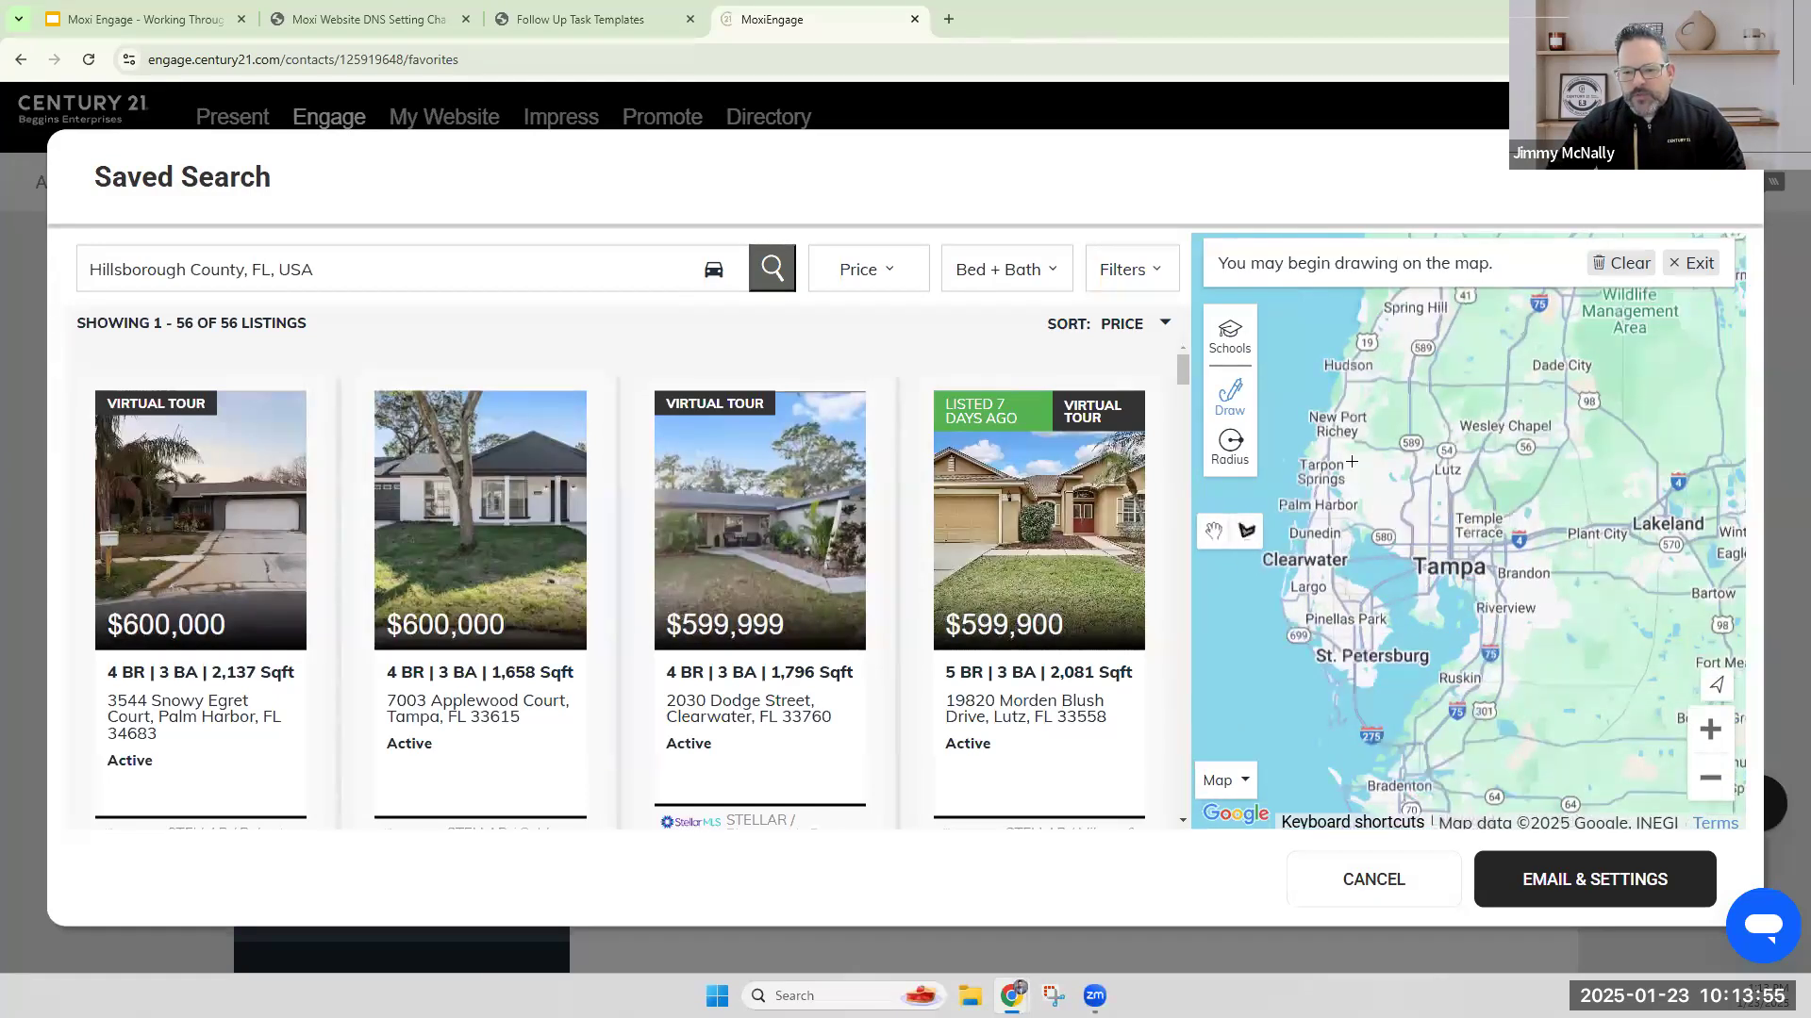
left_click(1353, 459)
left_click(1279, 519)
left_click(1235, 441)
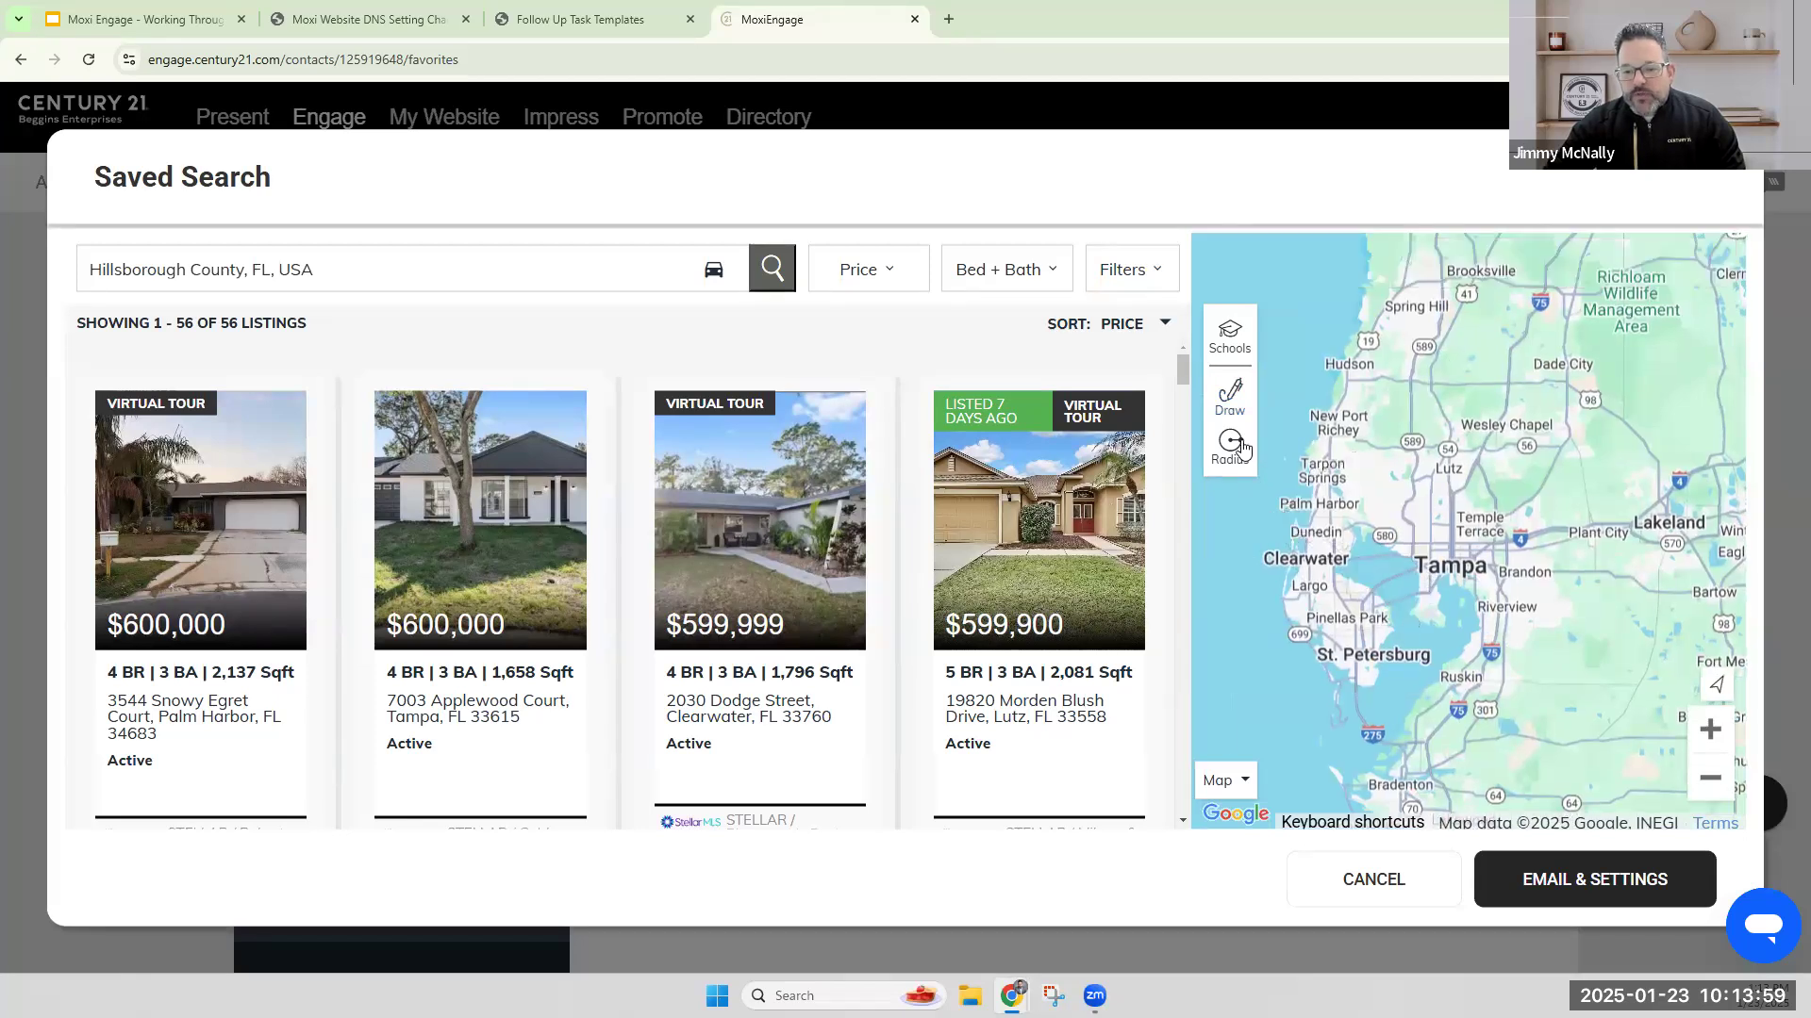
left_click(1676, 265)
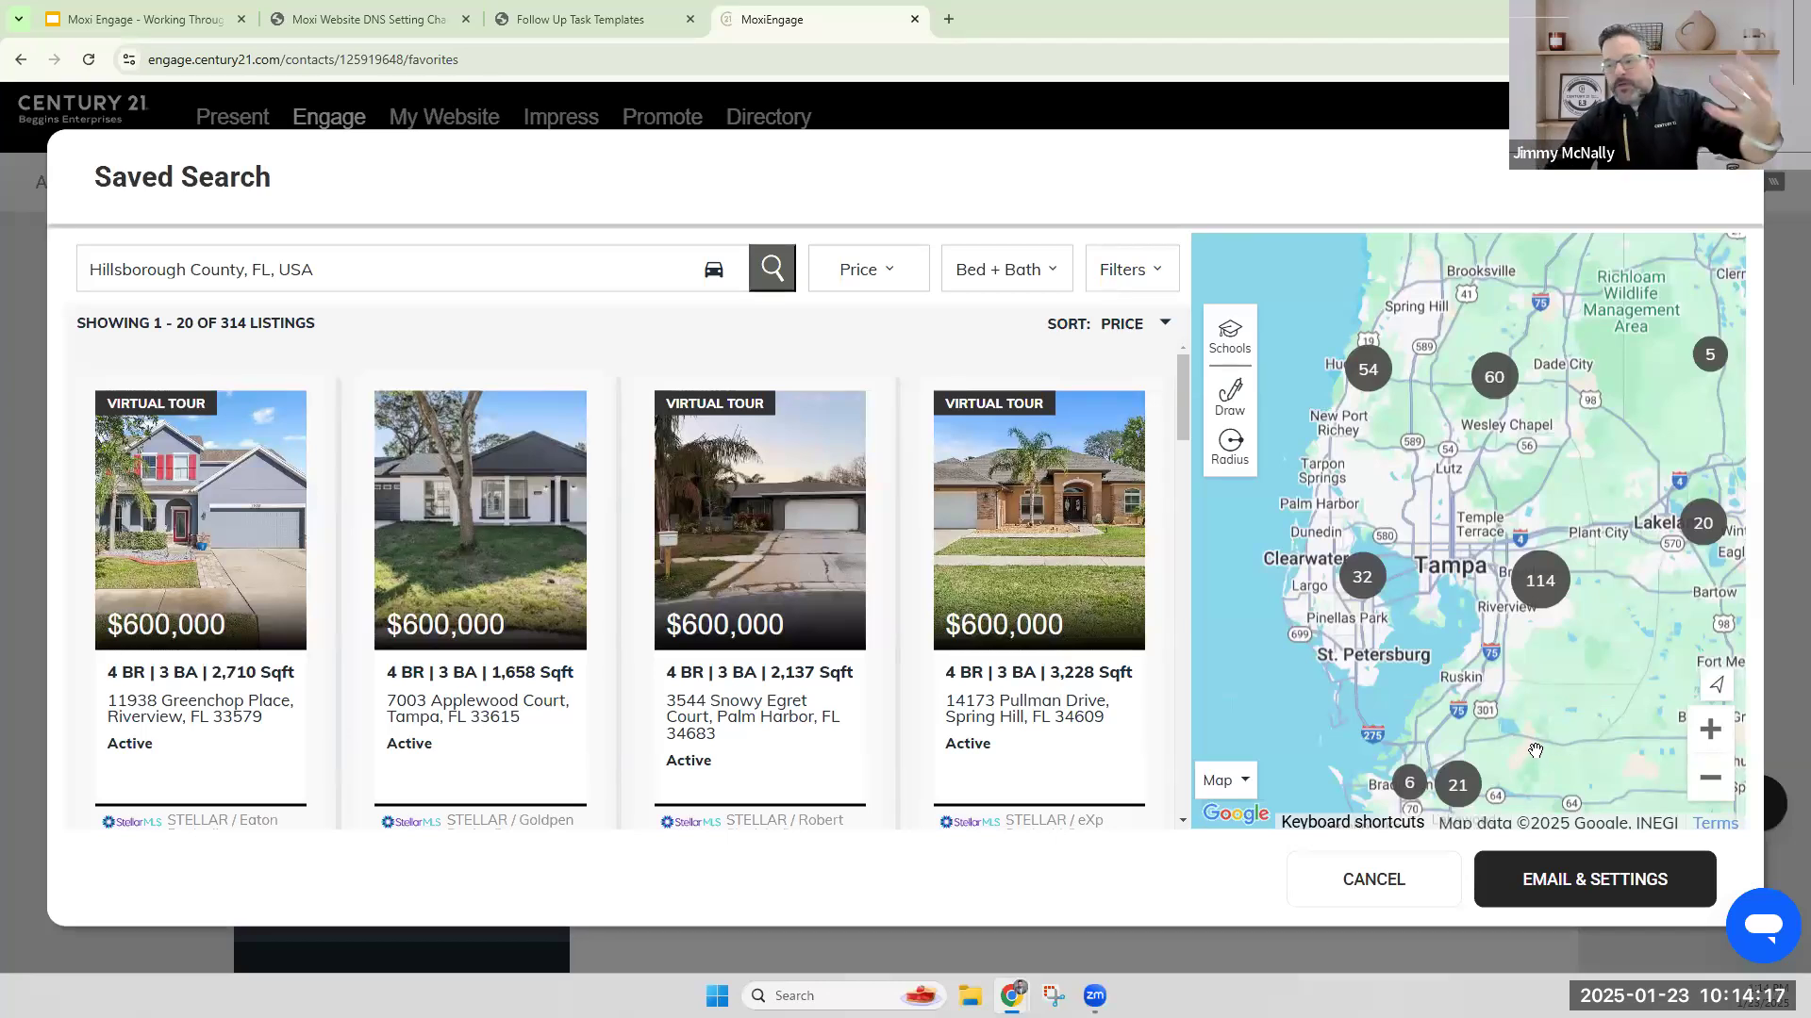
left_click(1374, 881)
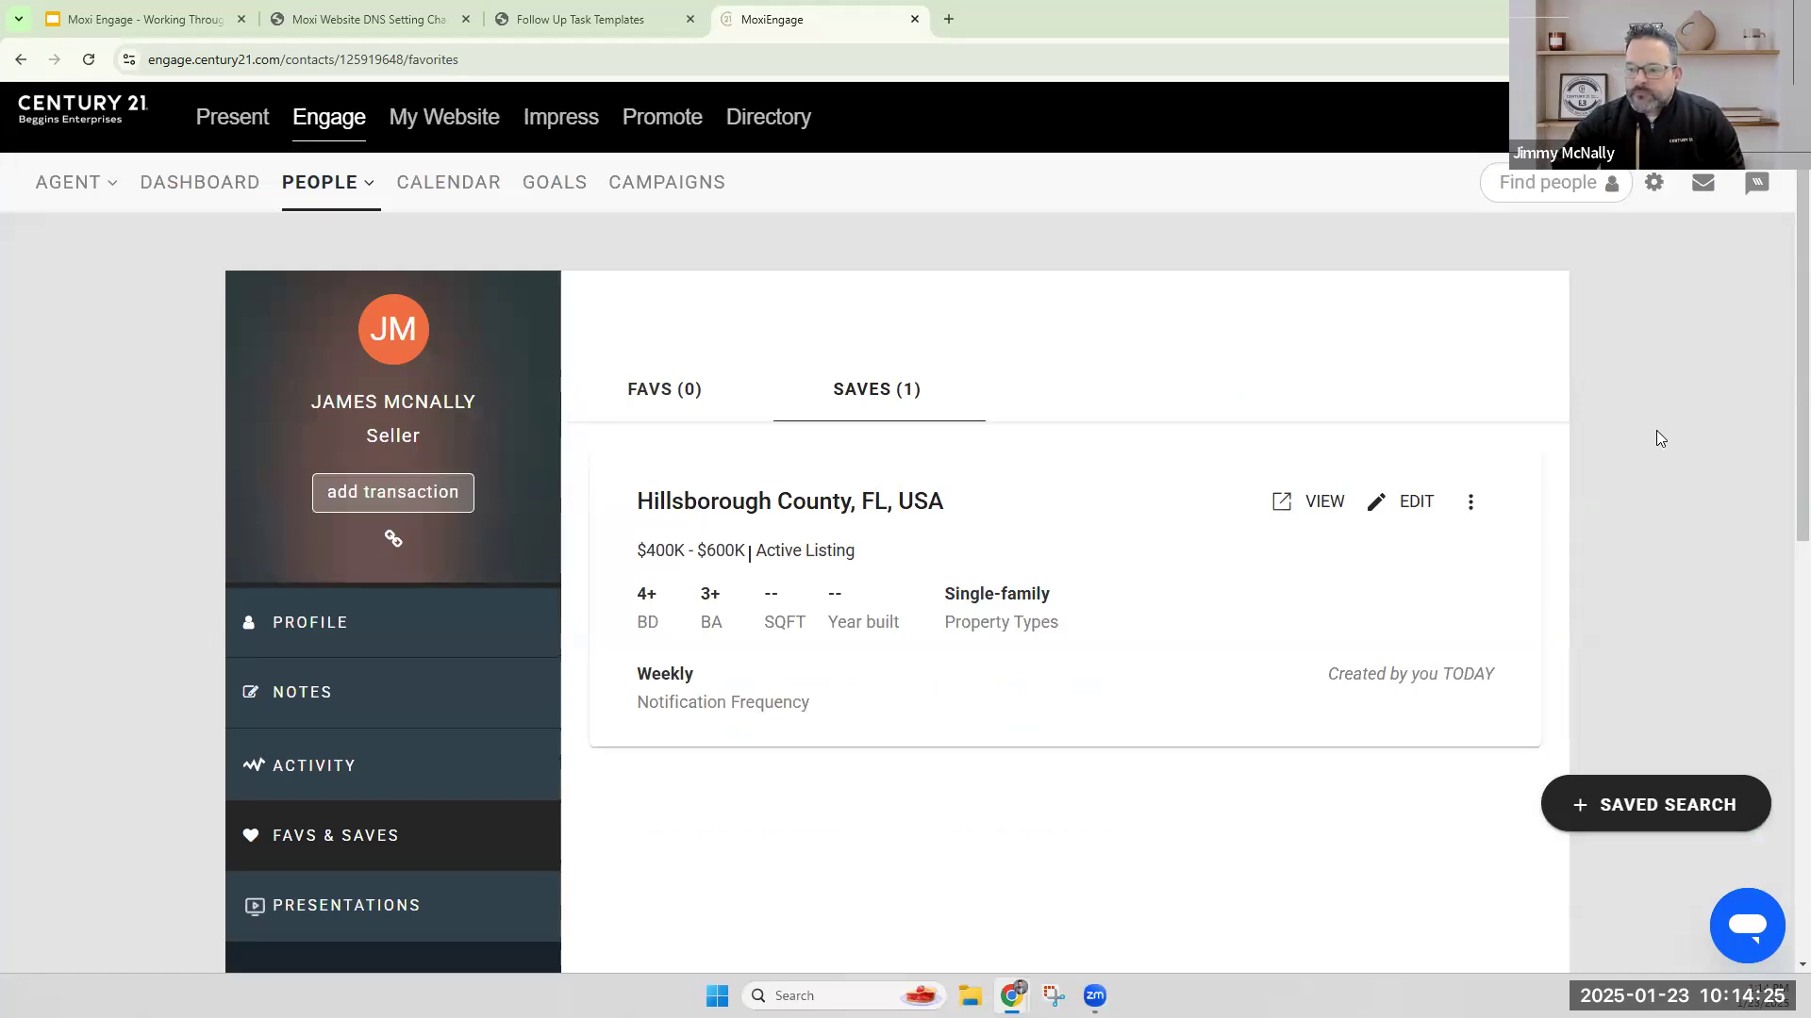
scroll(1656, 430, "down", 1)
scroll(1656, 430, "up", 1)
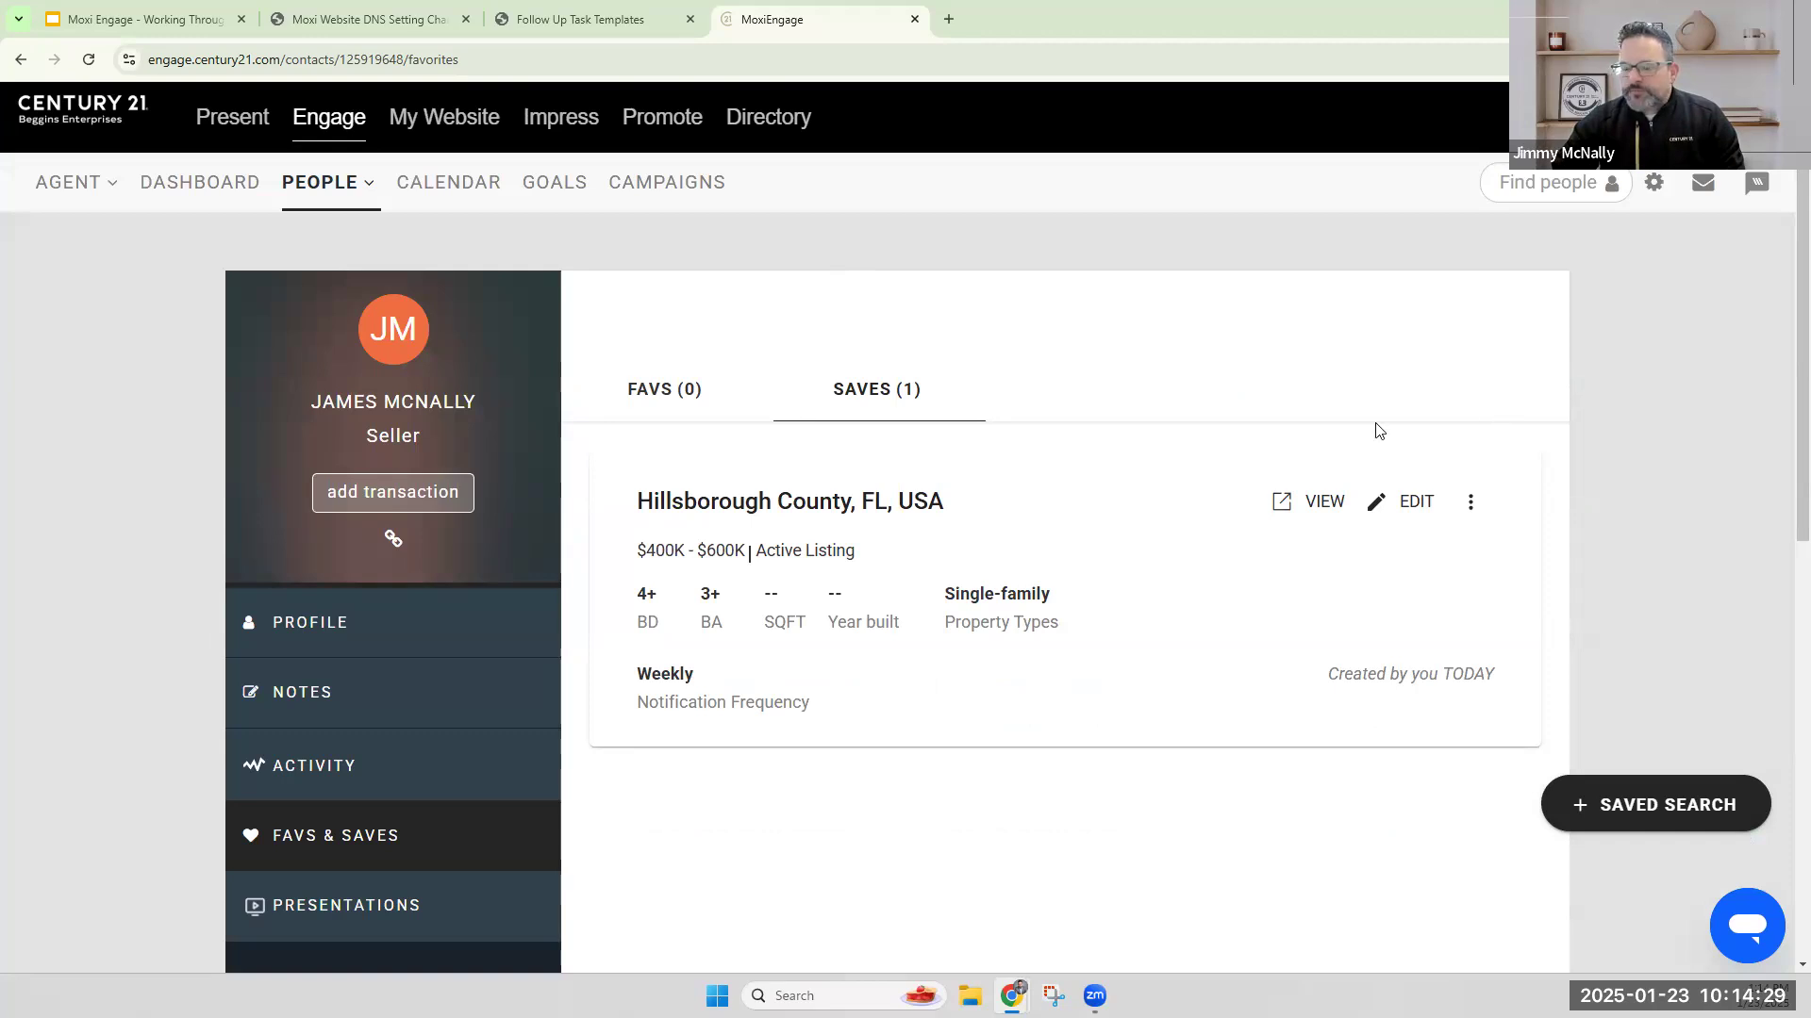
Open the campaign library from Campaigns and browse the available parent company and brokerage campaigns.
left_click(698, 184)
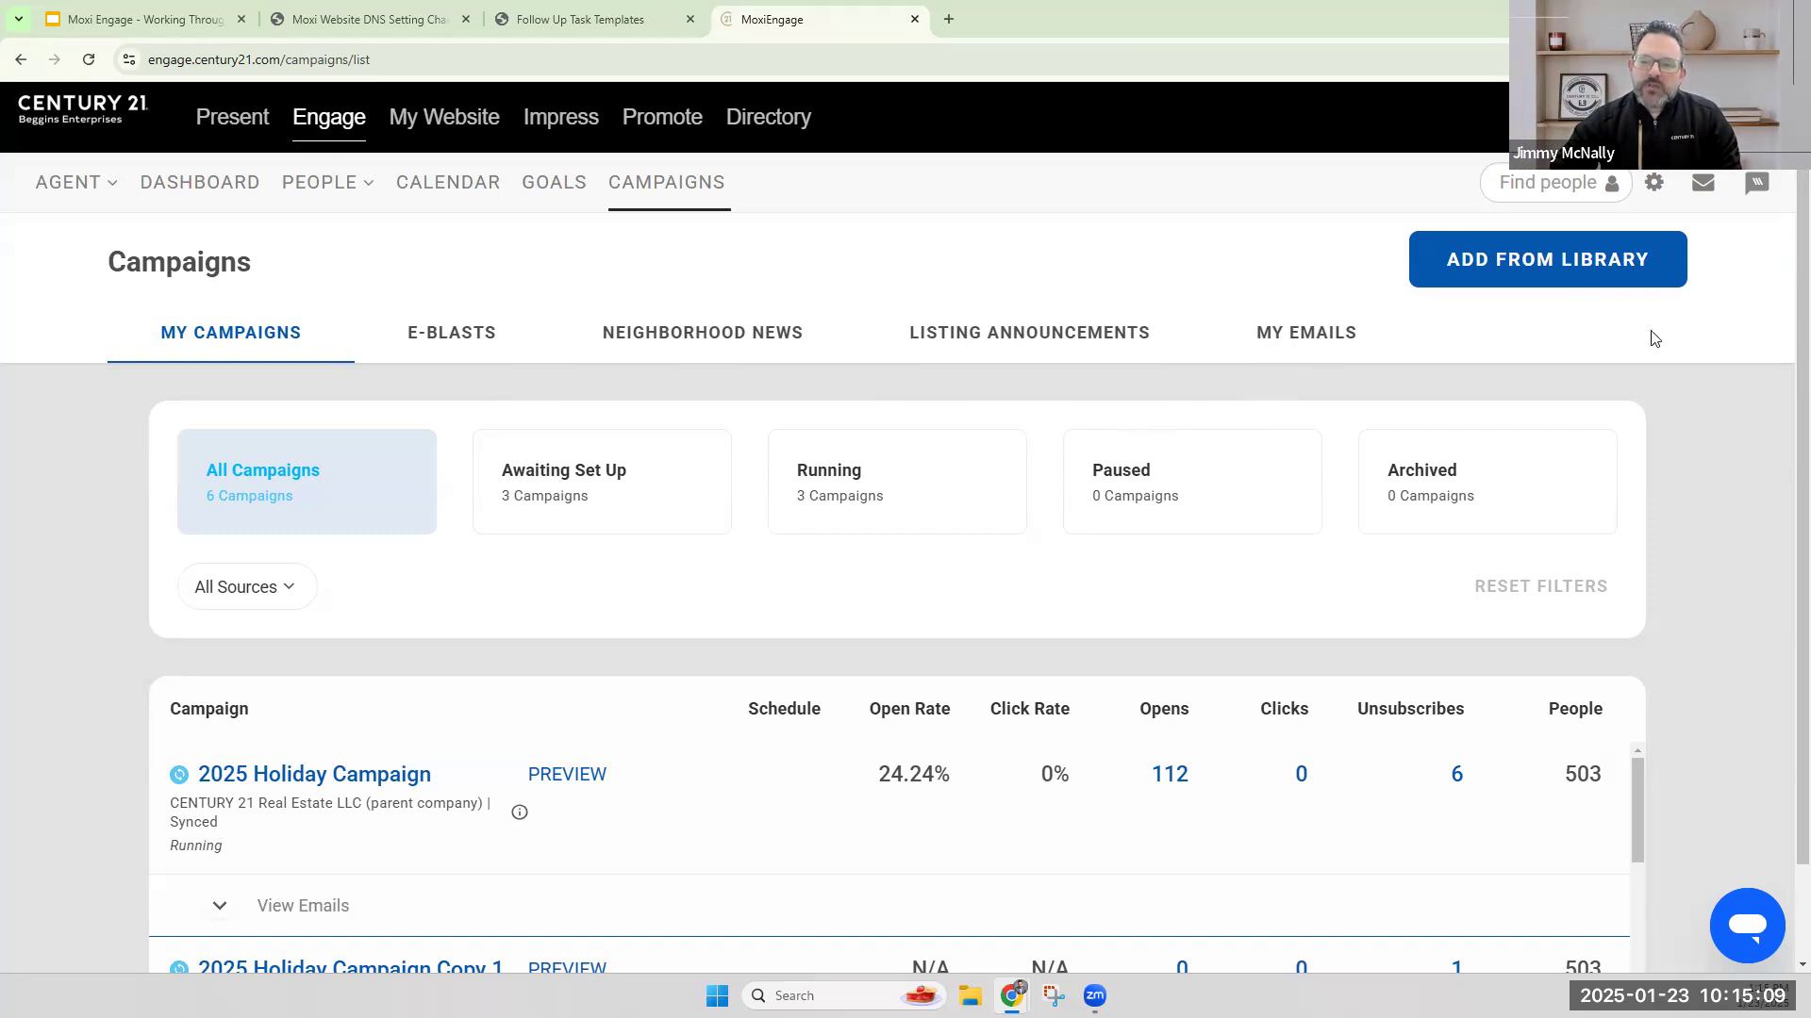
left_click(1552, 262)
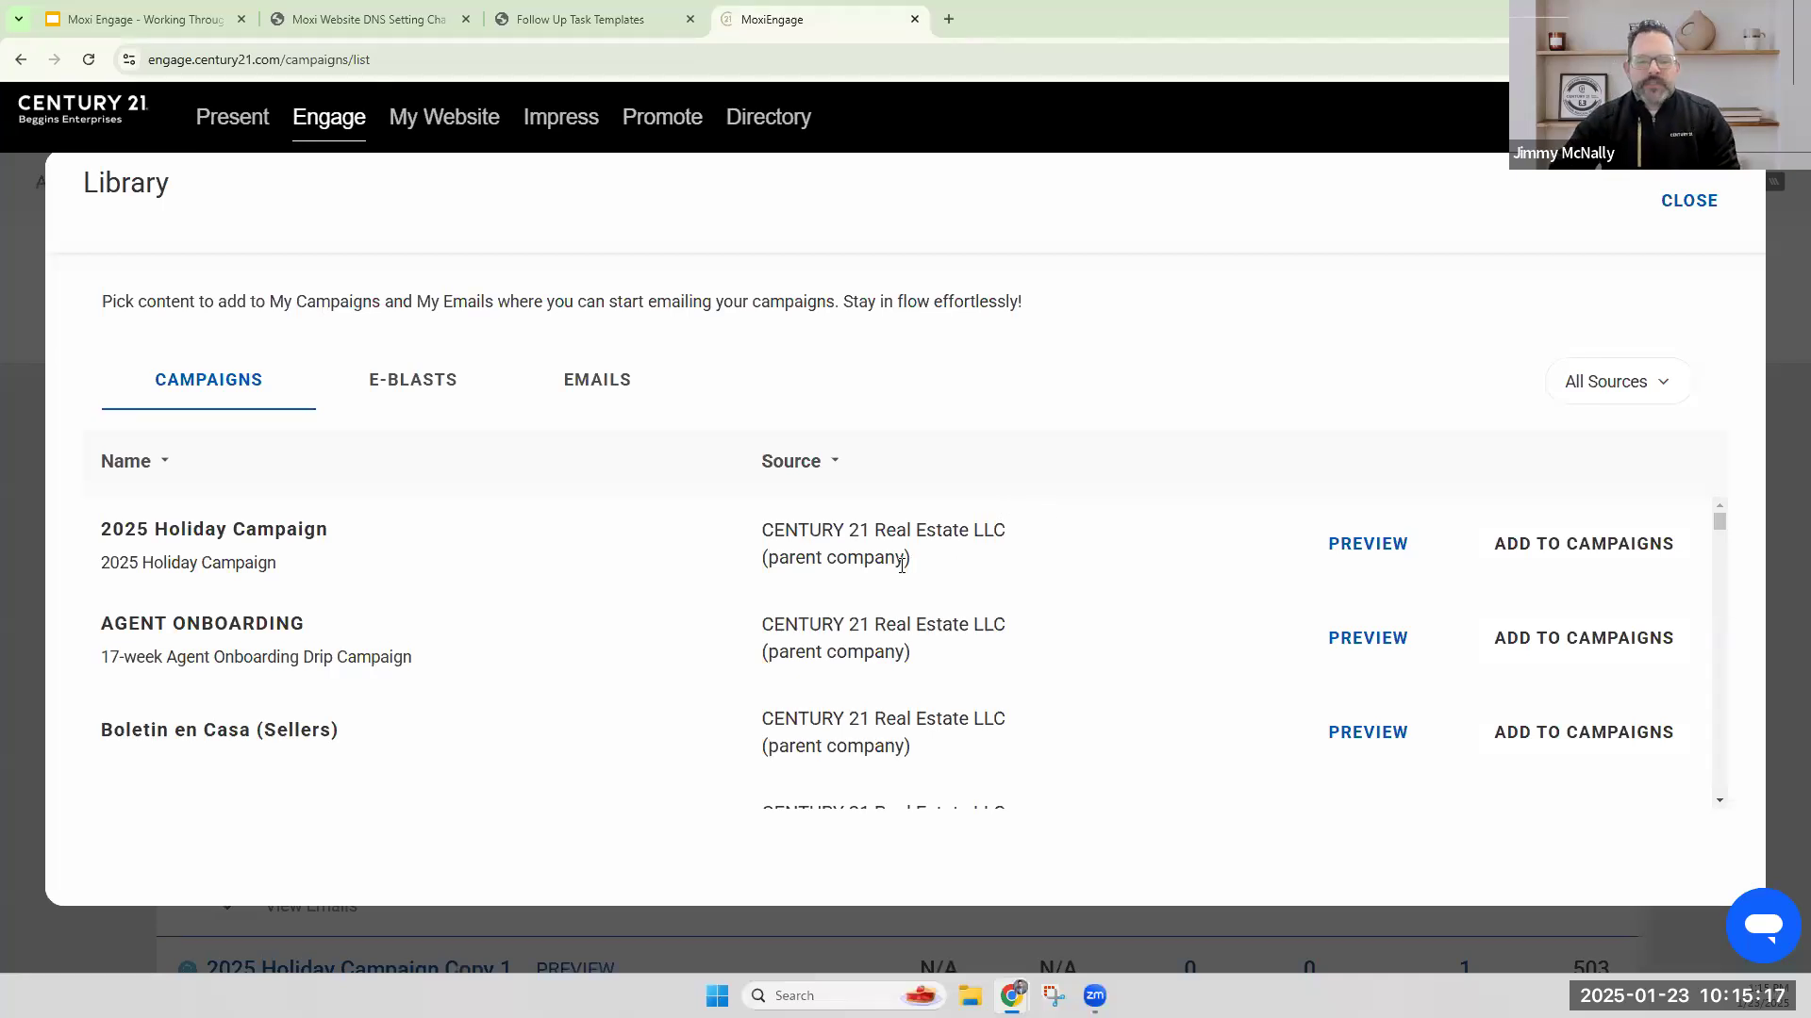
scroll(920, 604, "down", 8)
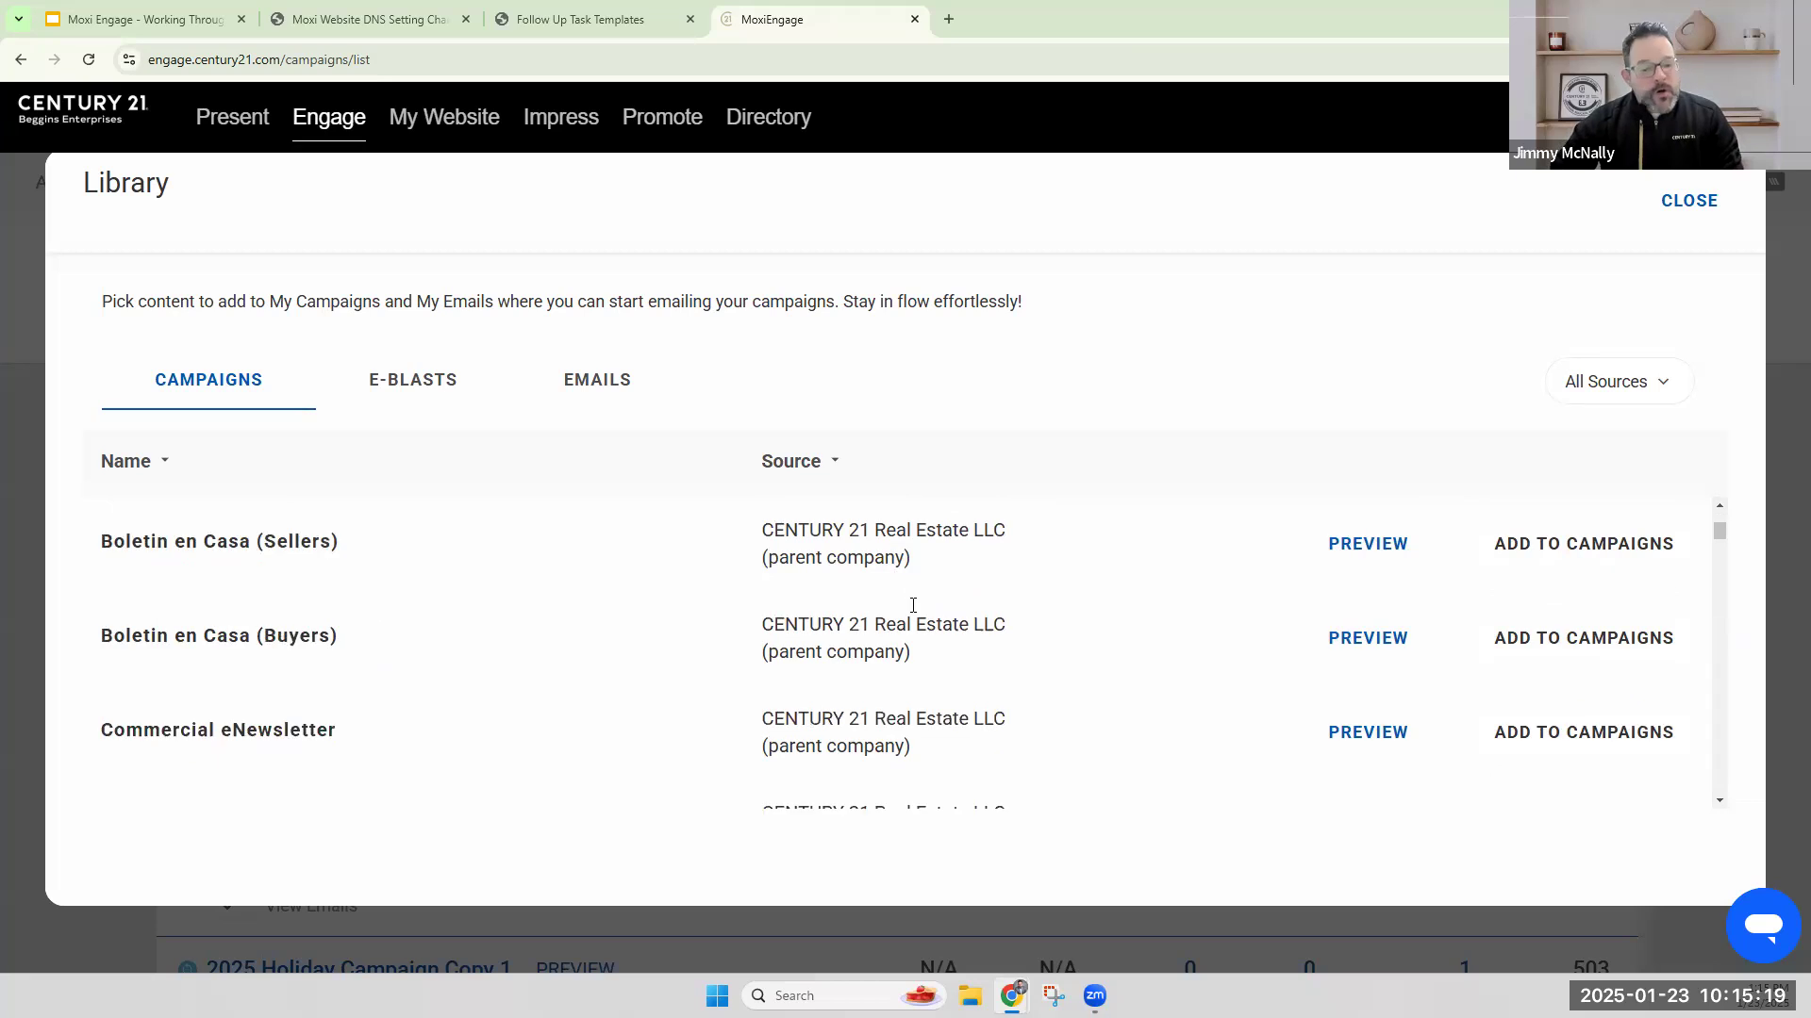
scroll(924, 610, "down", 8)
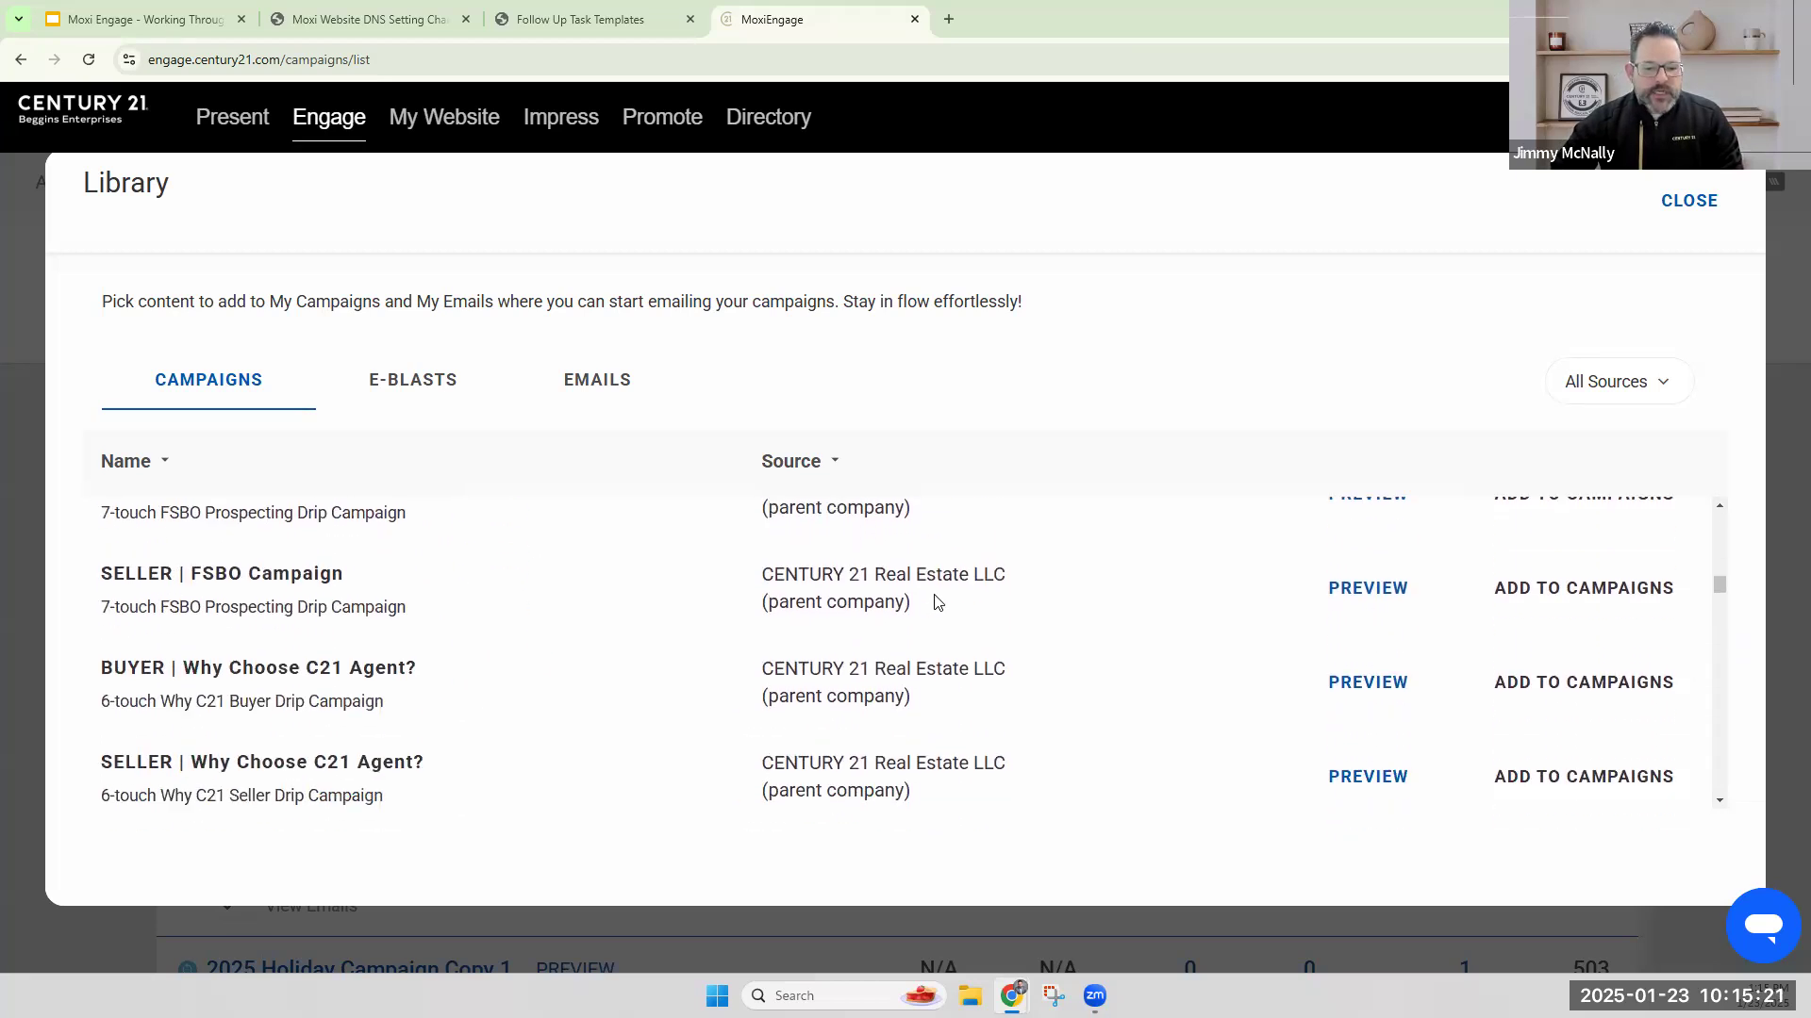
scroll(950, 612, "down", 1)
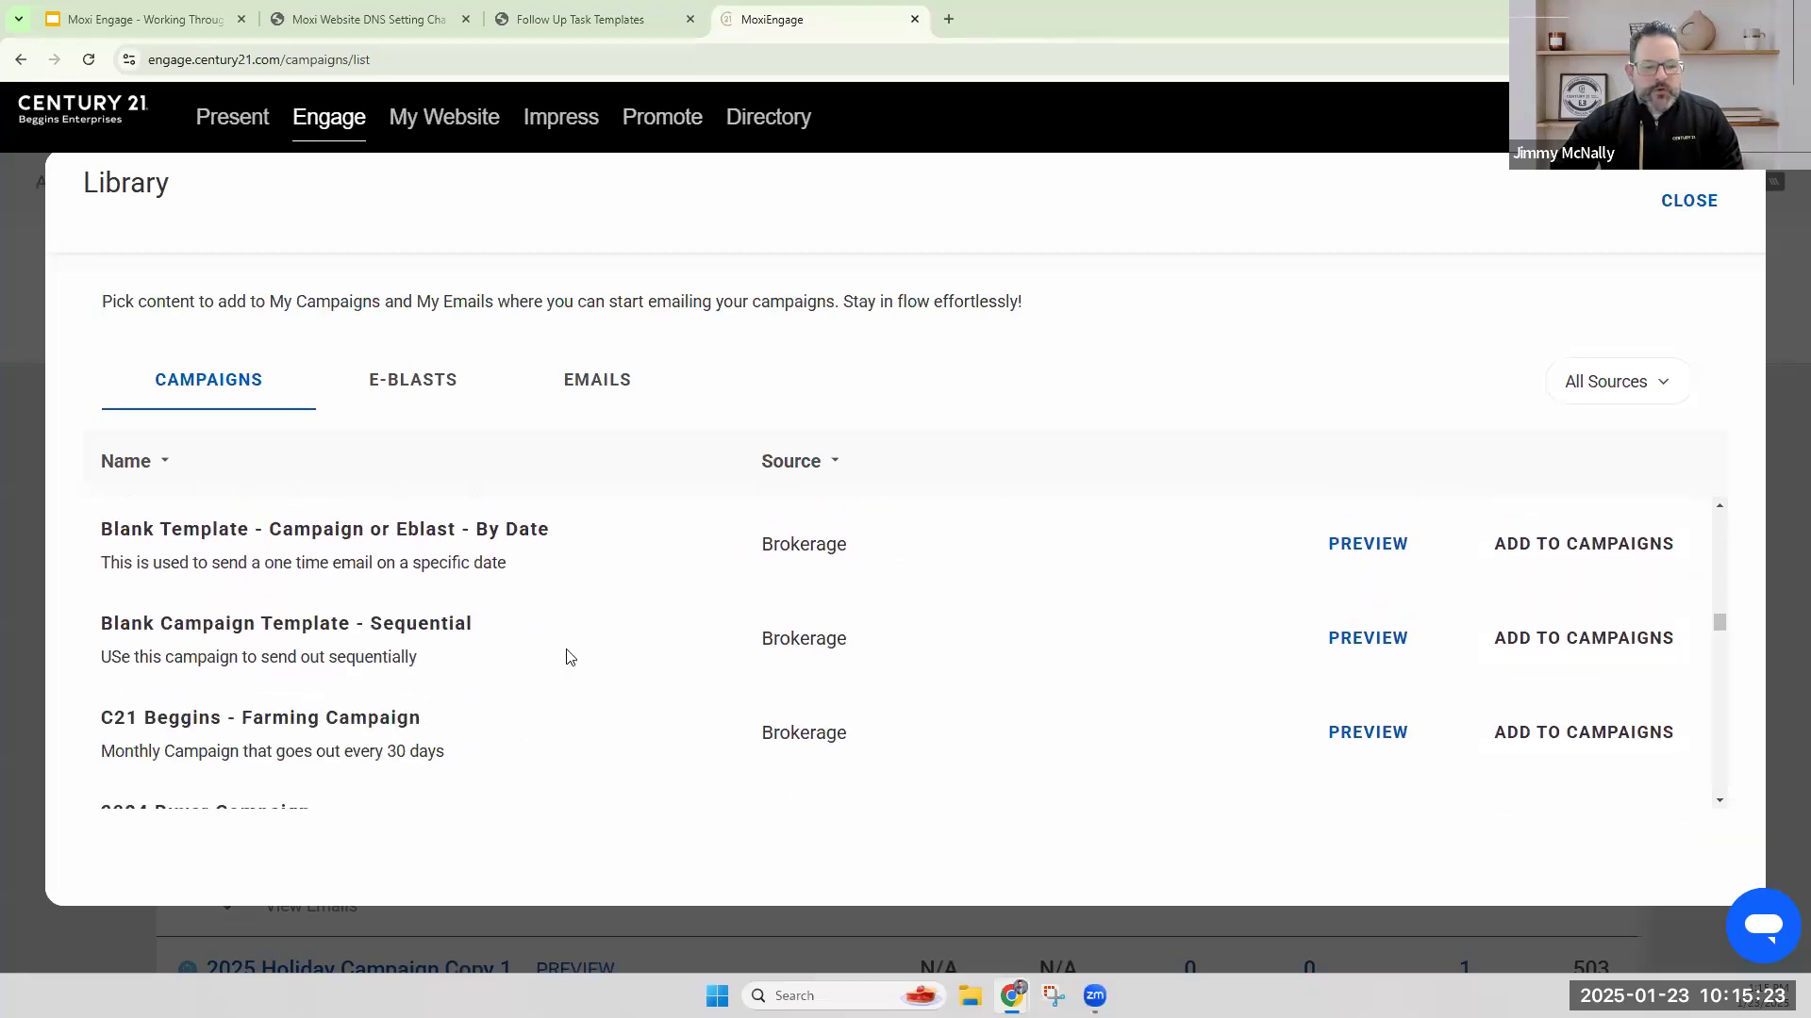
scroll(622, 630, "down", 6)
scroll(663, 631, "down", 5)
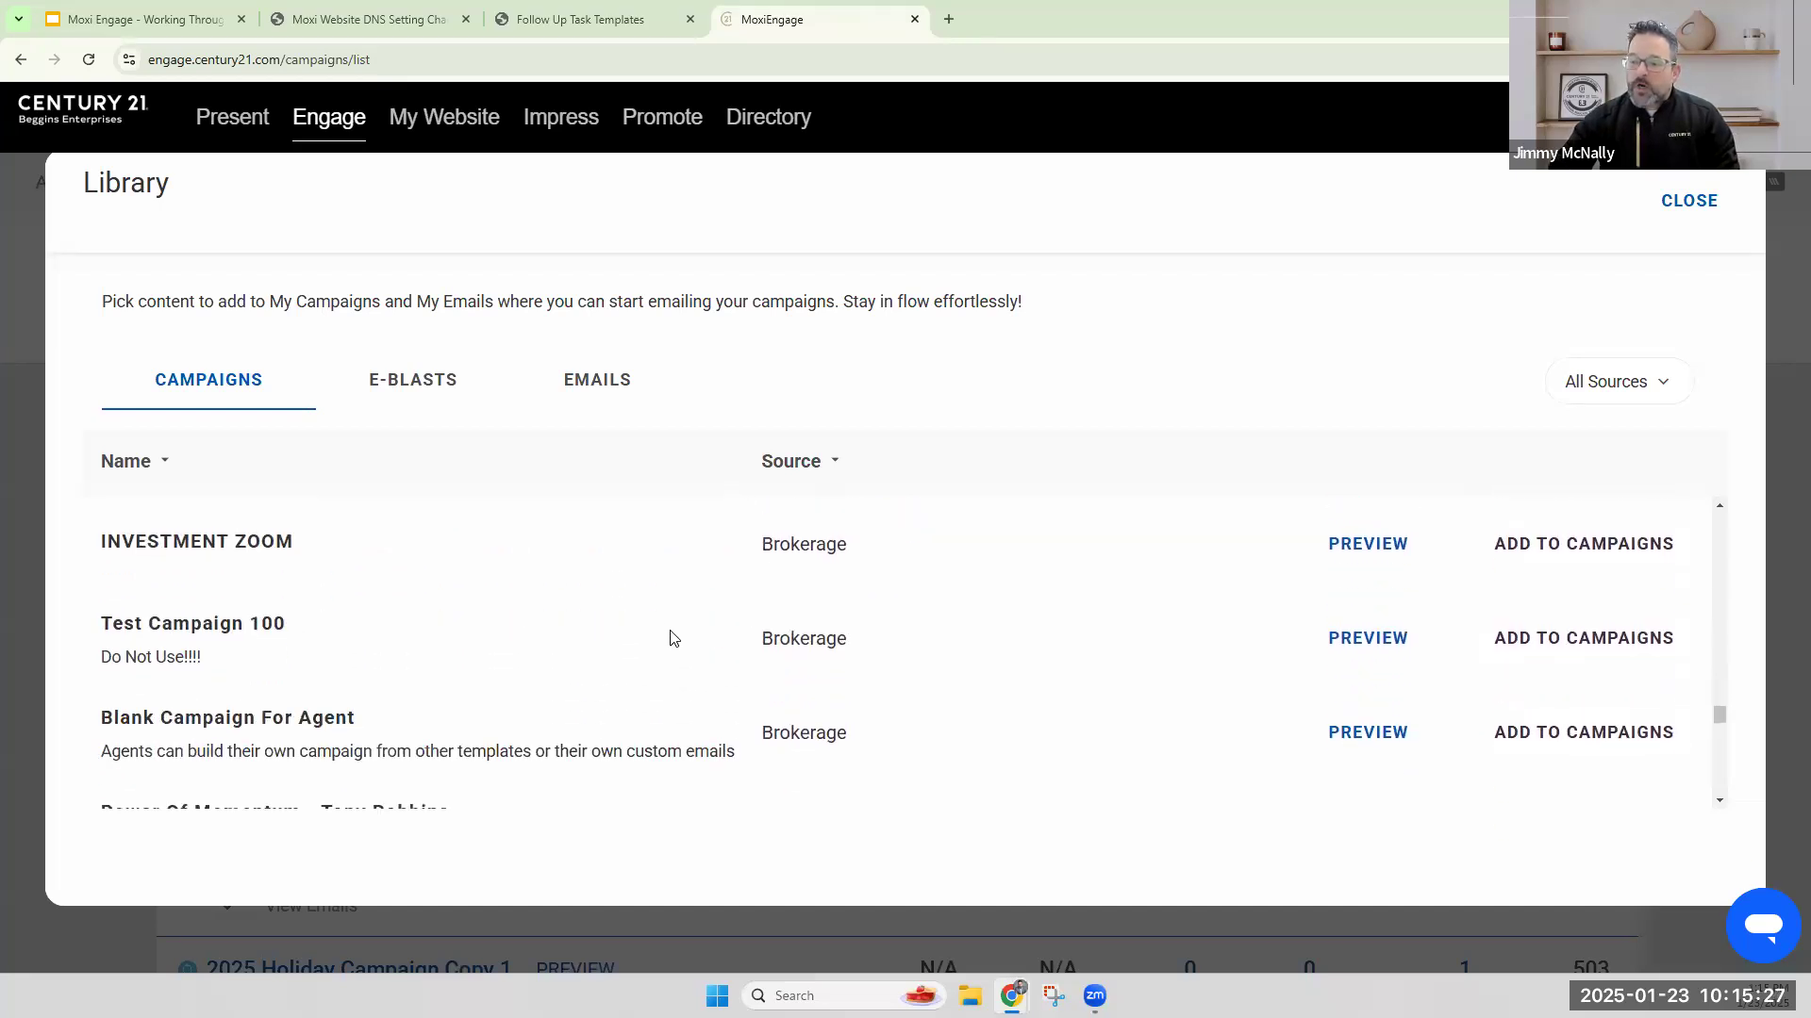
scroll(641, 636, "up", 6)
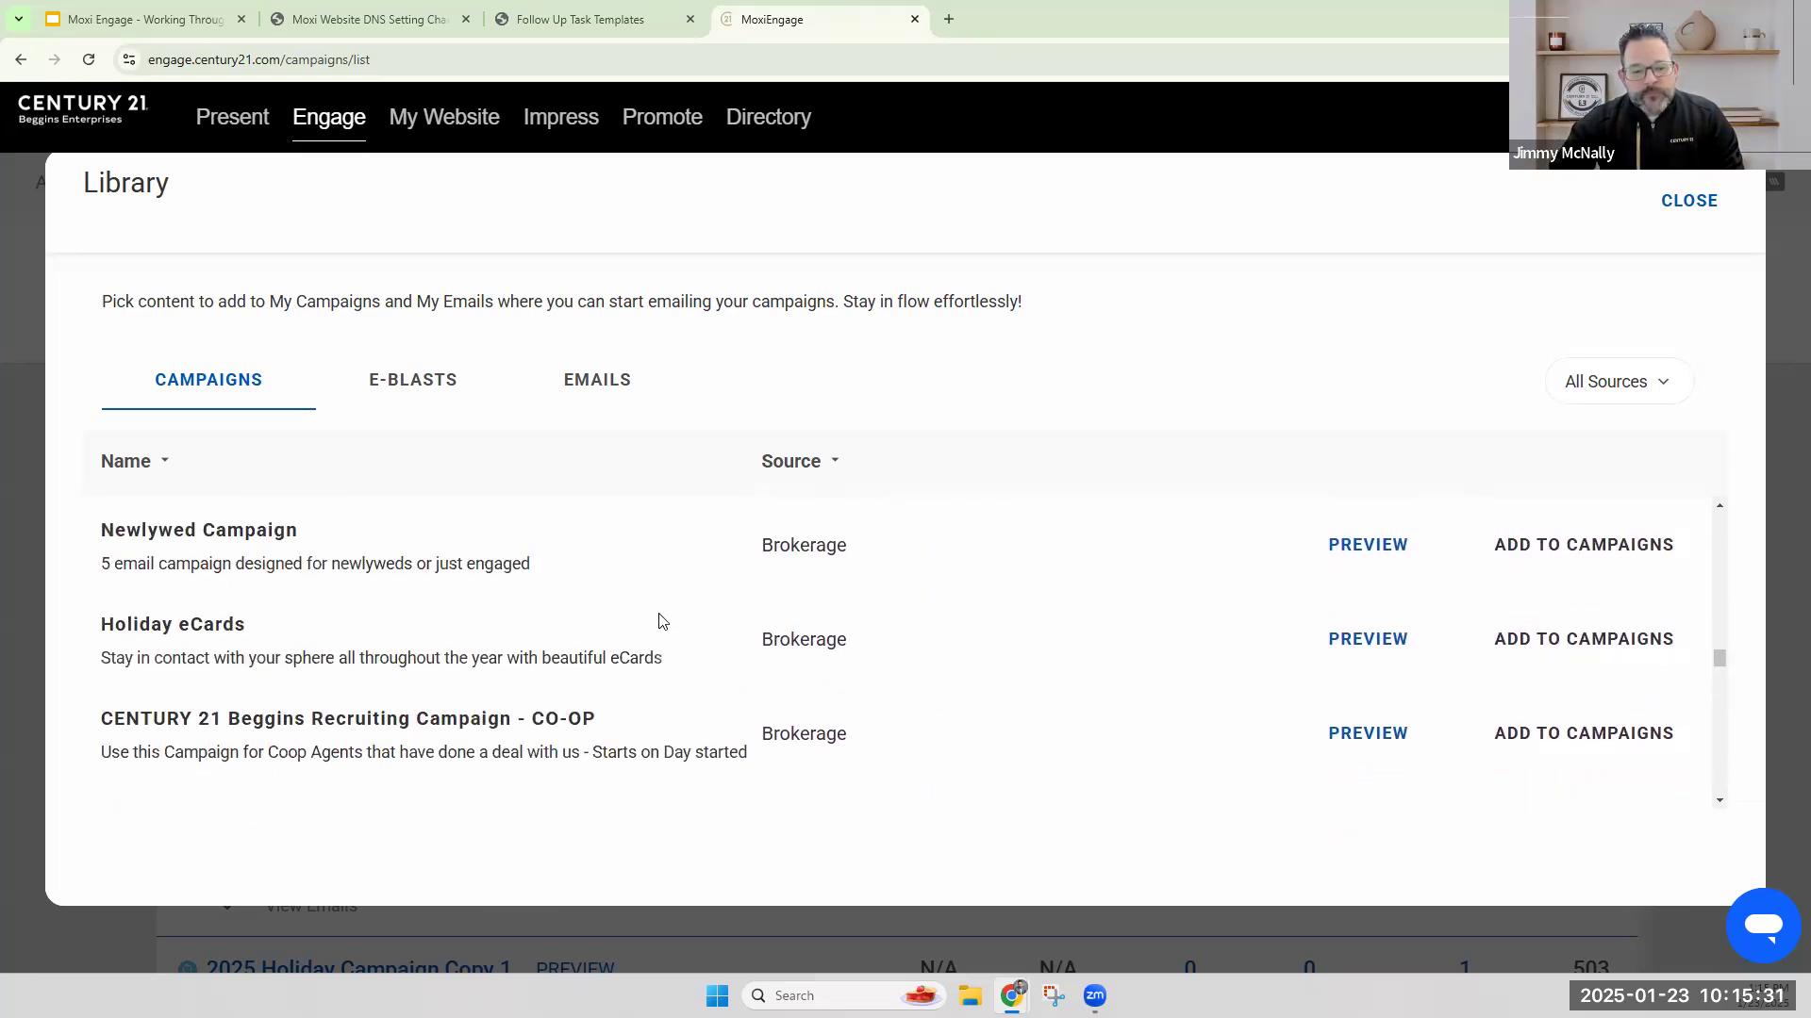
scroll(661, 620, "up", 8)
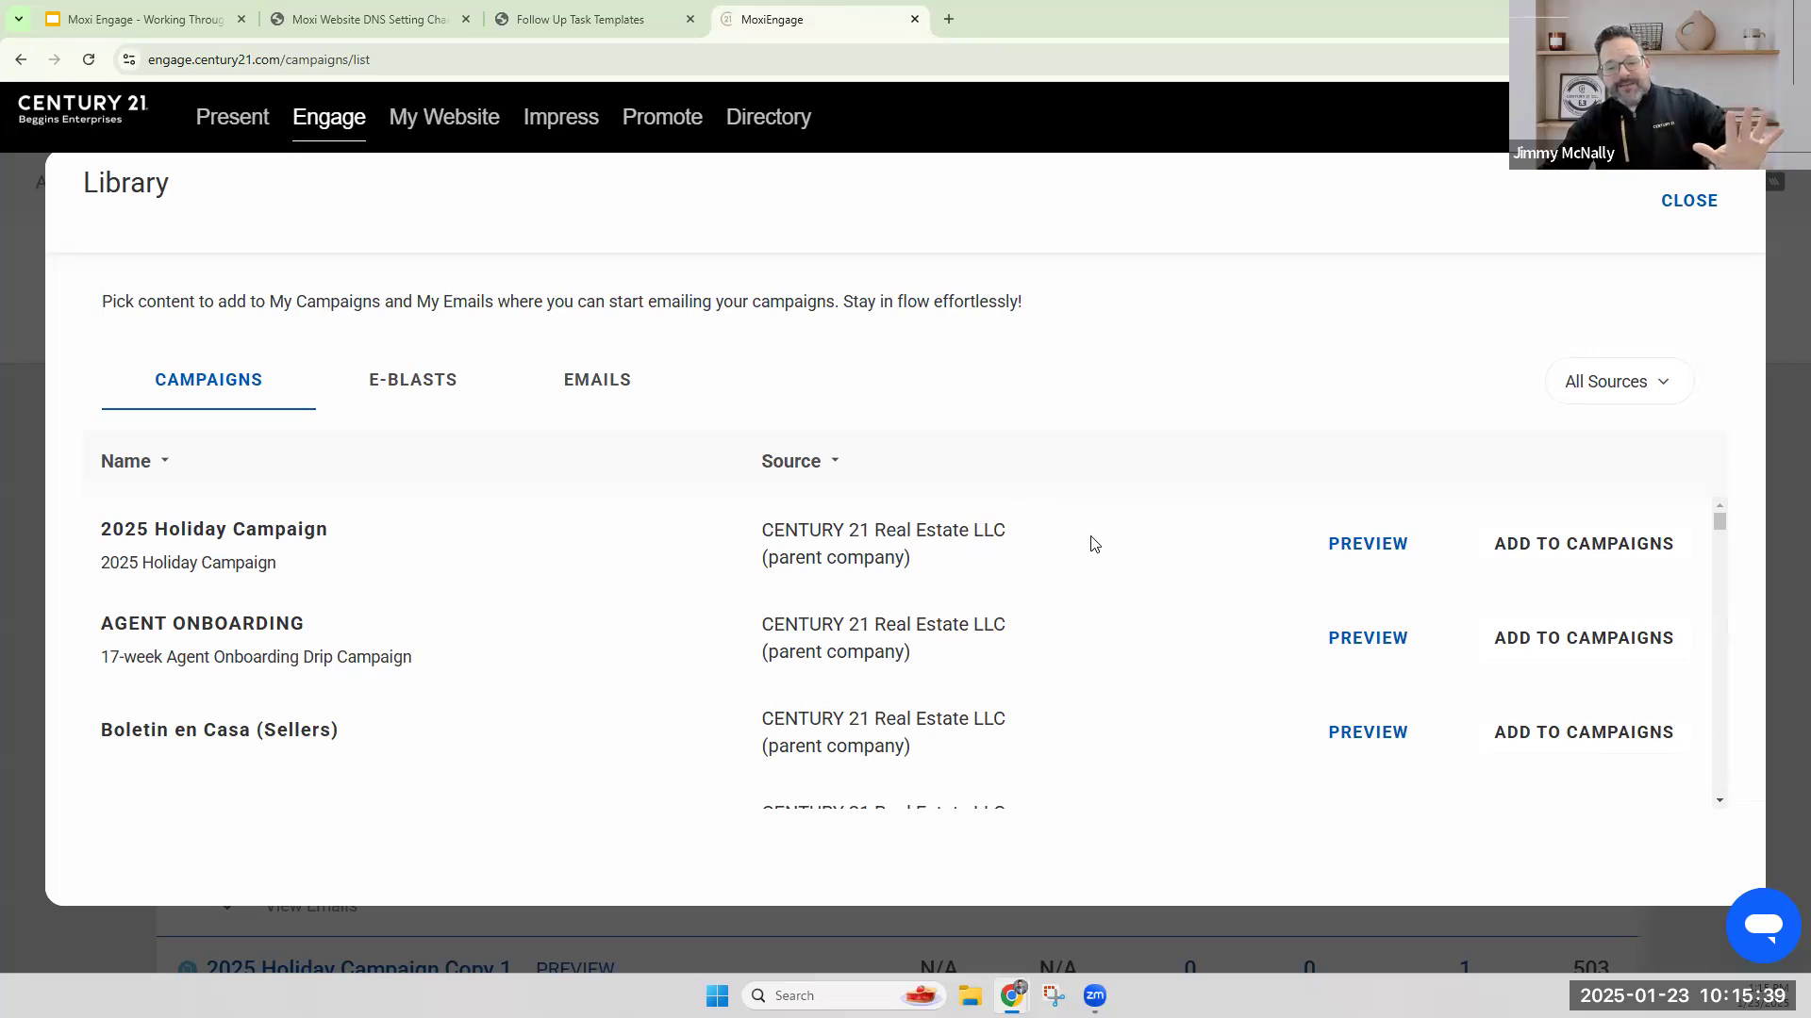
Preview the 2025 Holiday Campaign's first two emails and its schedule dates, then close the library.
left_click_drag(330, 532, 97, 536)
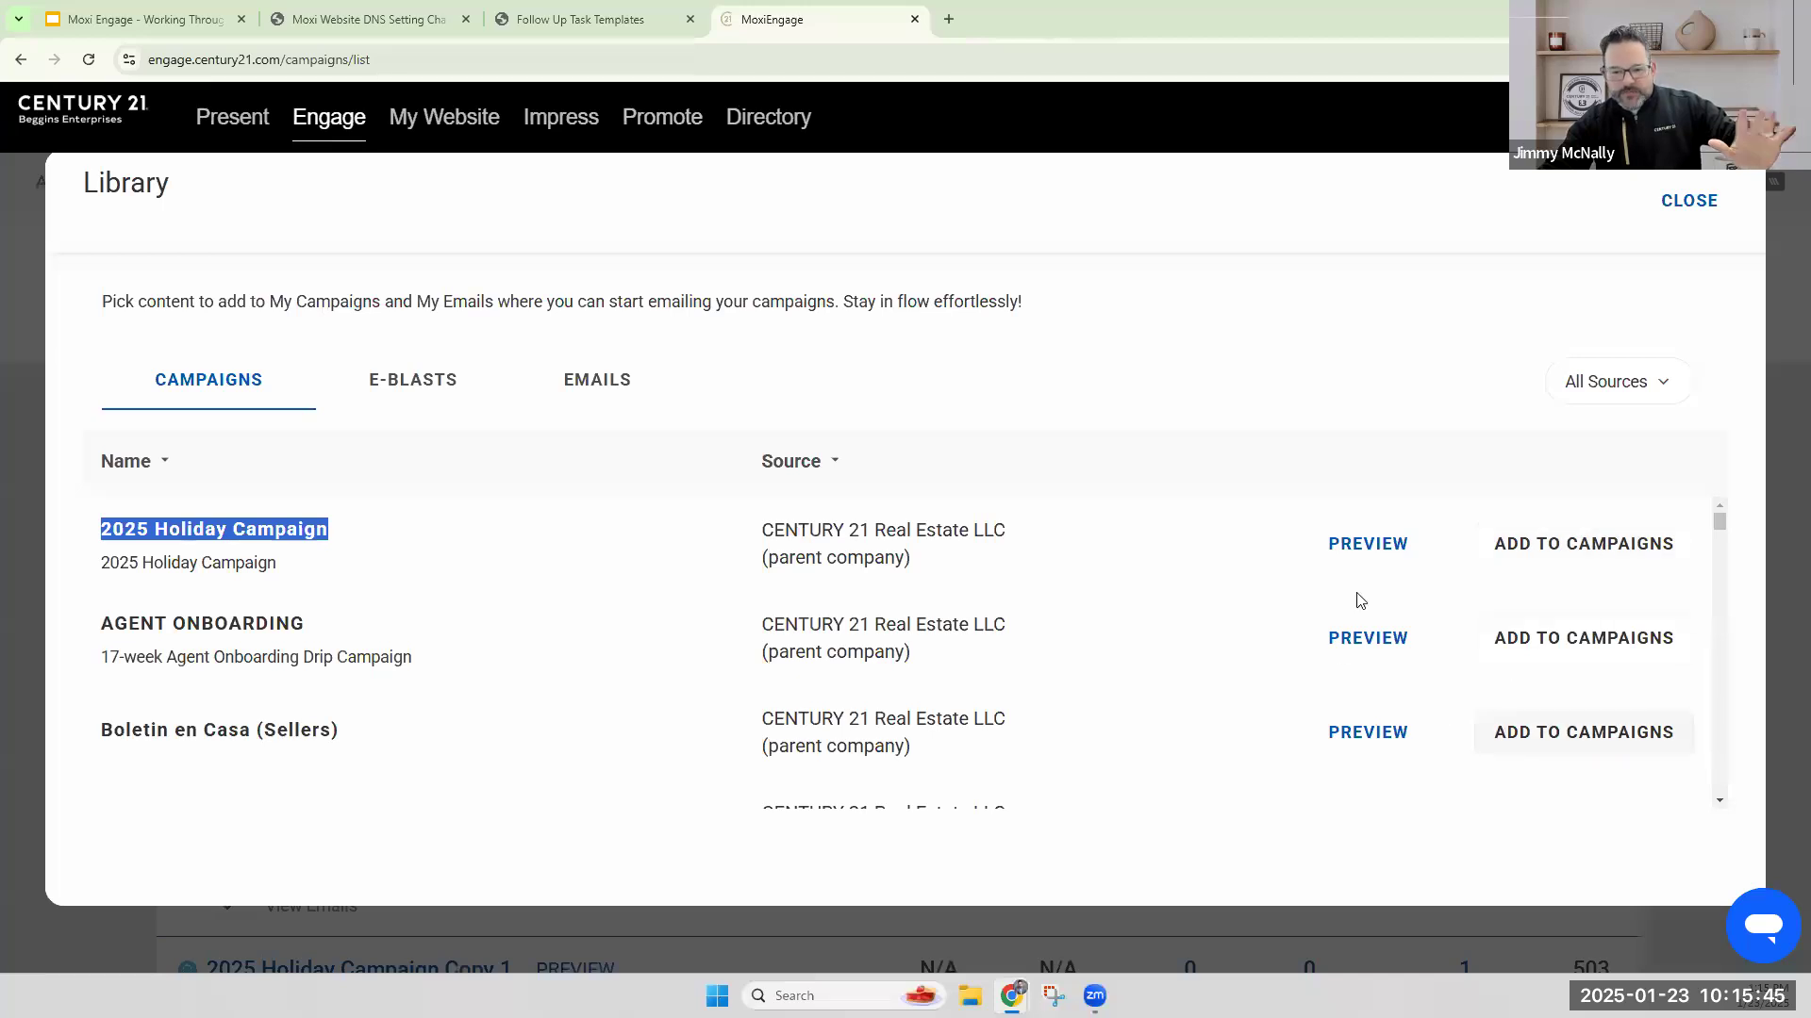
left_click(1368, 545)
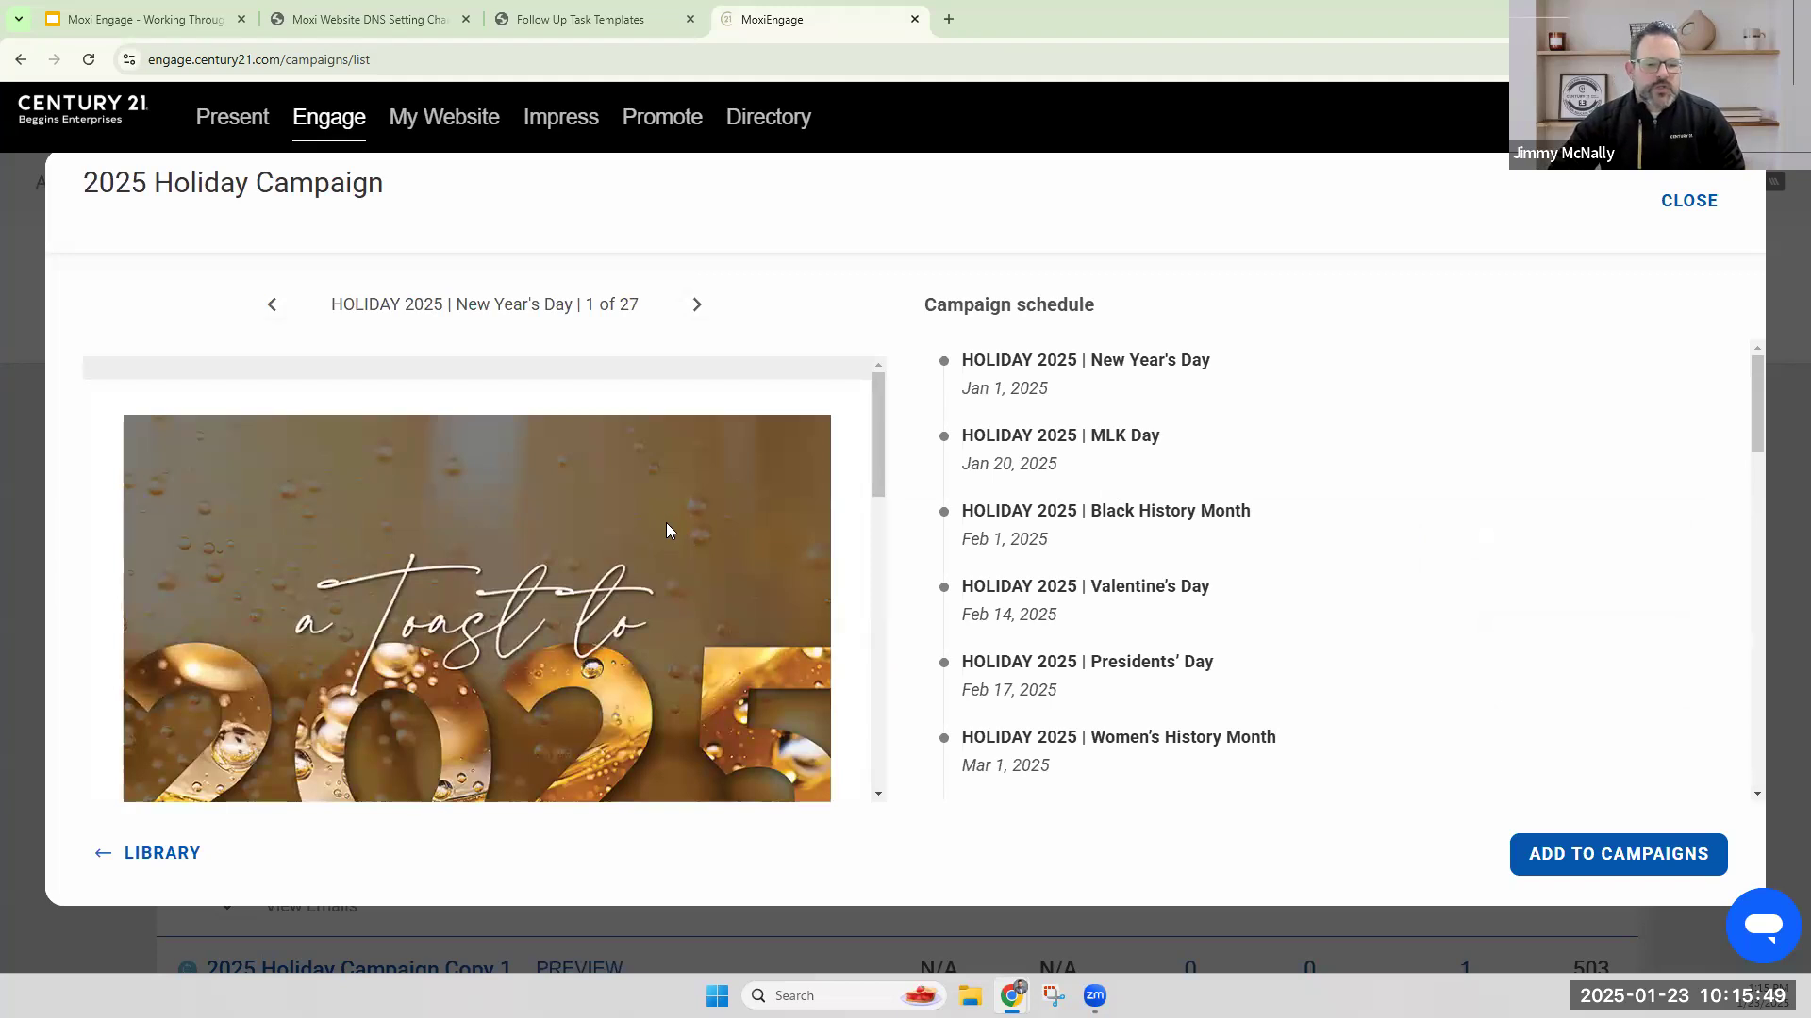
scroll(667, 530, "down", 5)
scroll(667, 530, "up", 5)
left_click(695, 306)
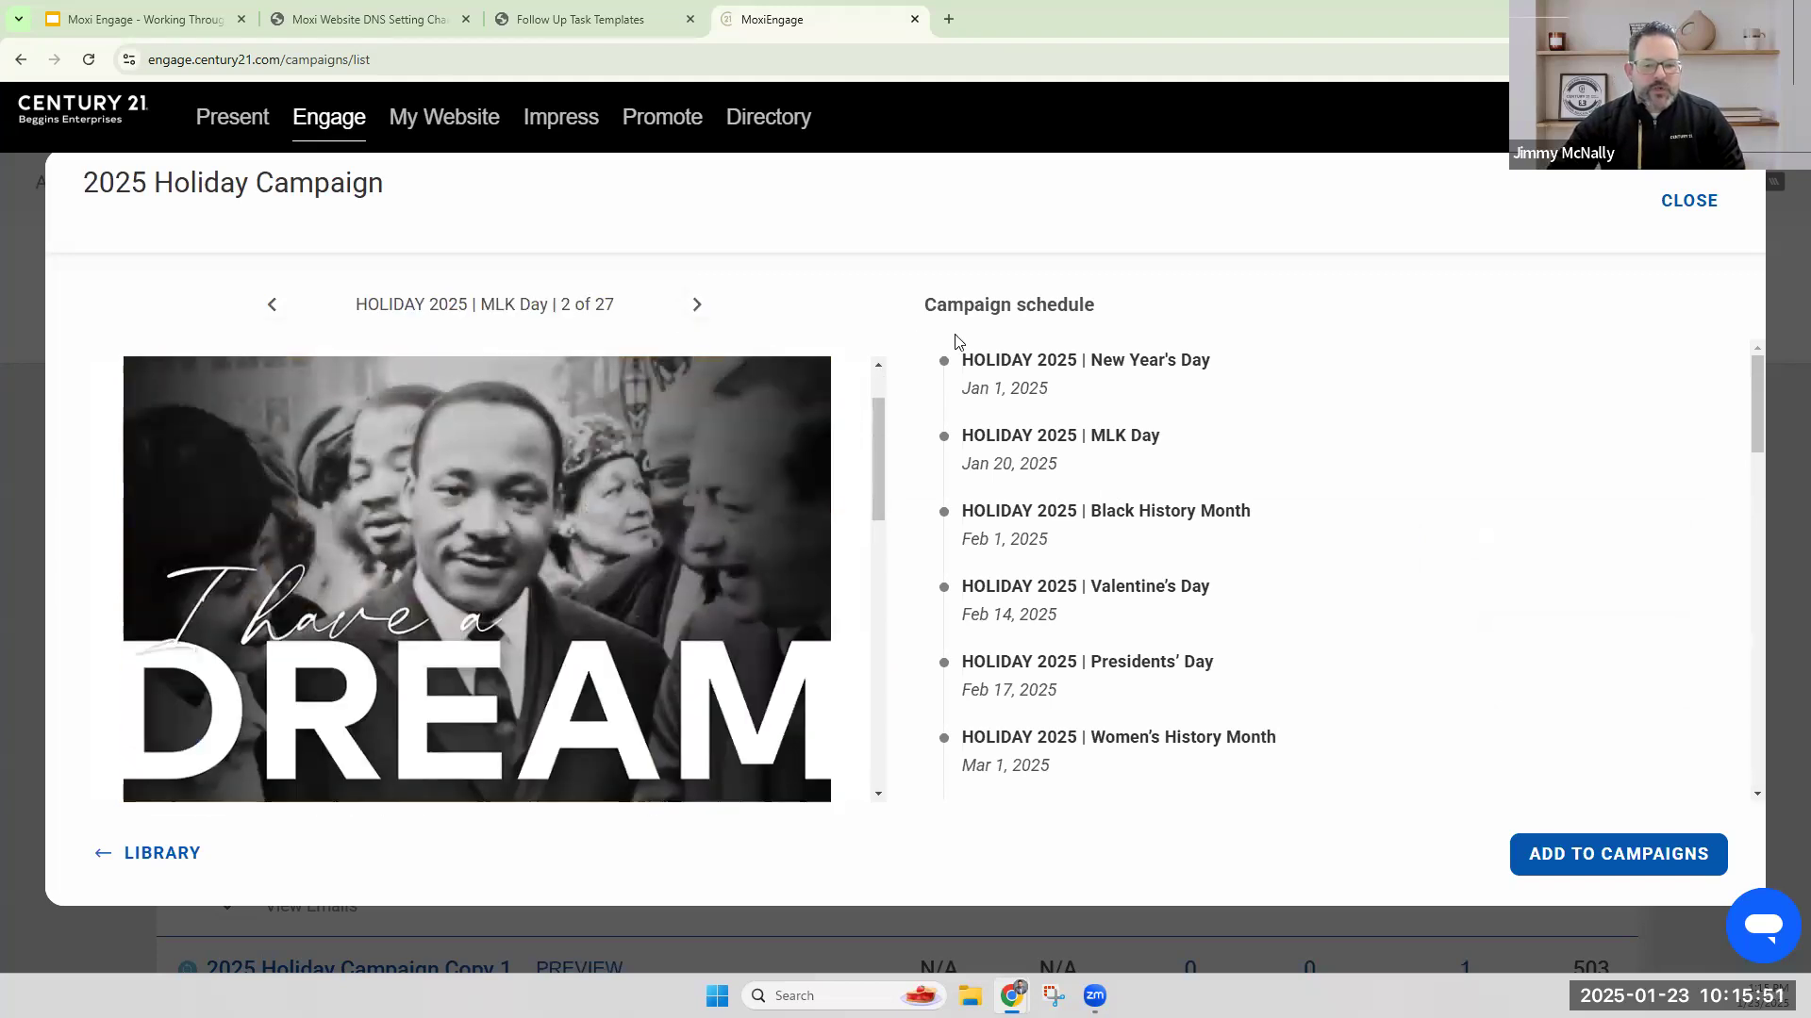
triple_click(1033, 391)
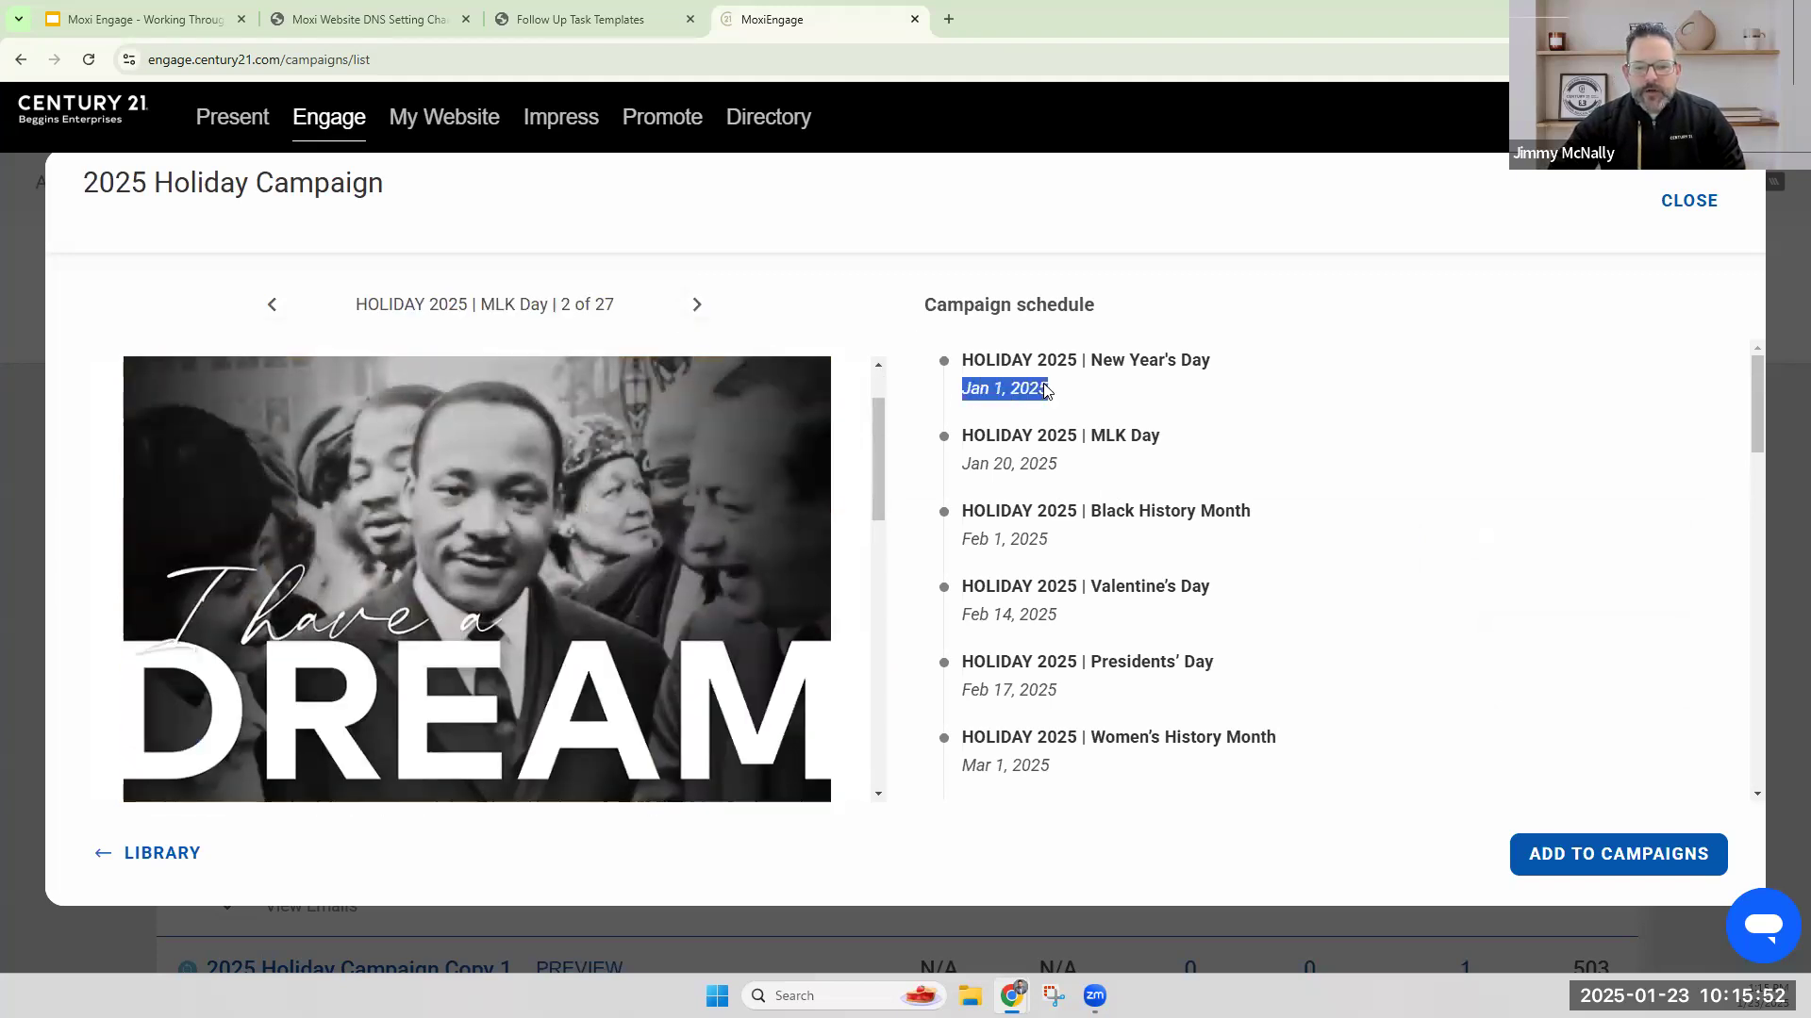
left_click(1691, 203)
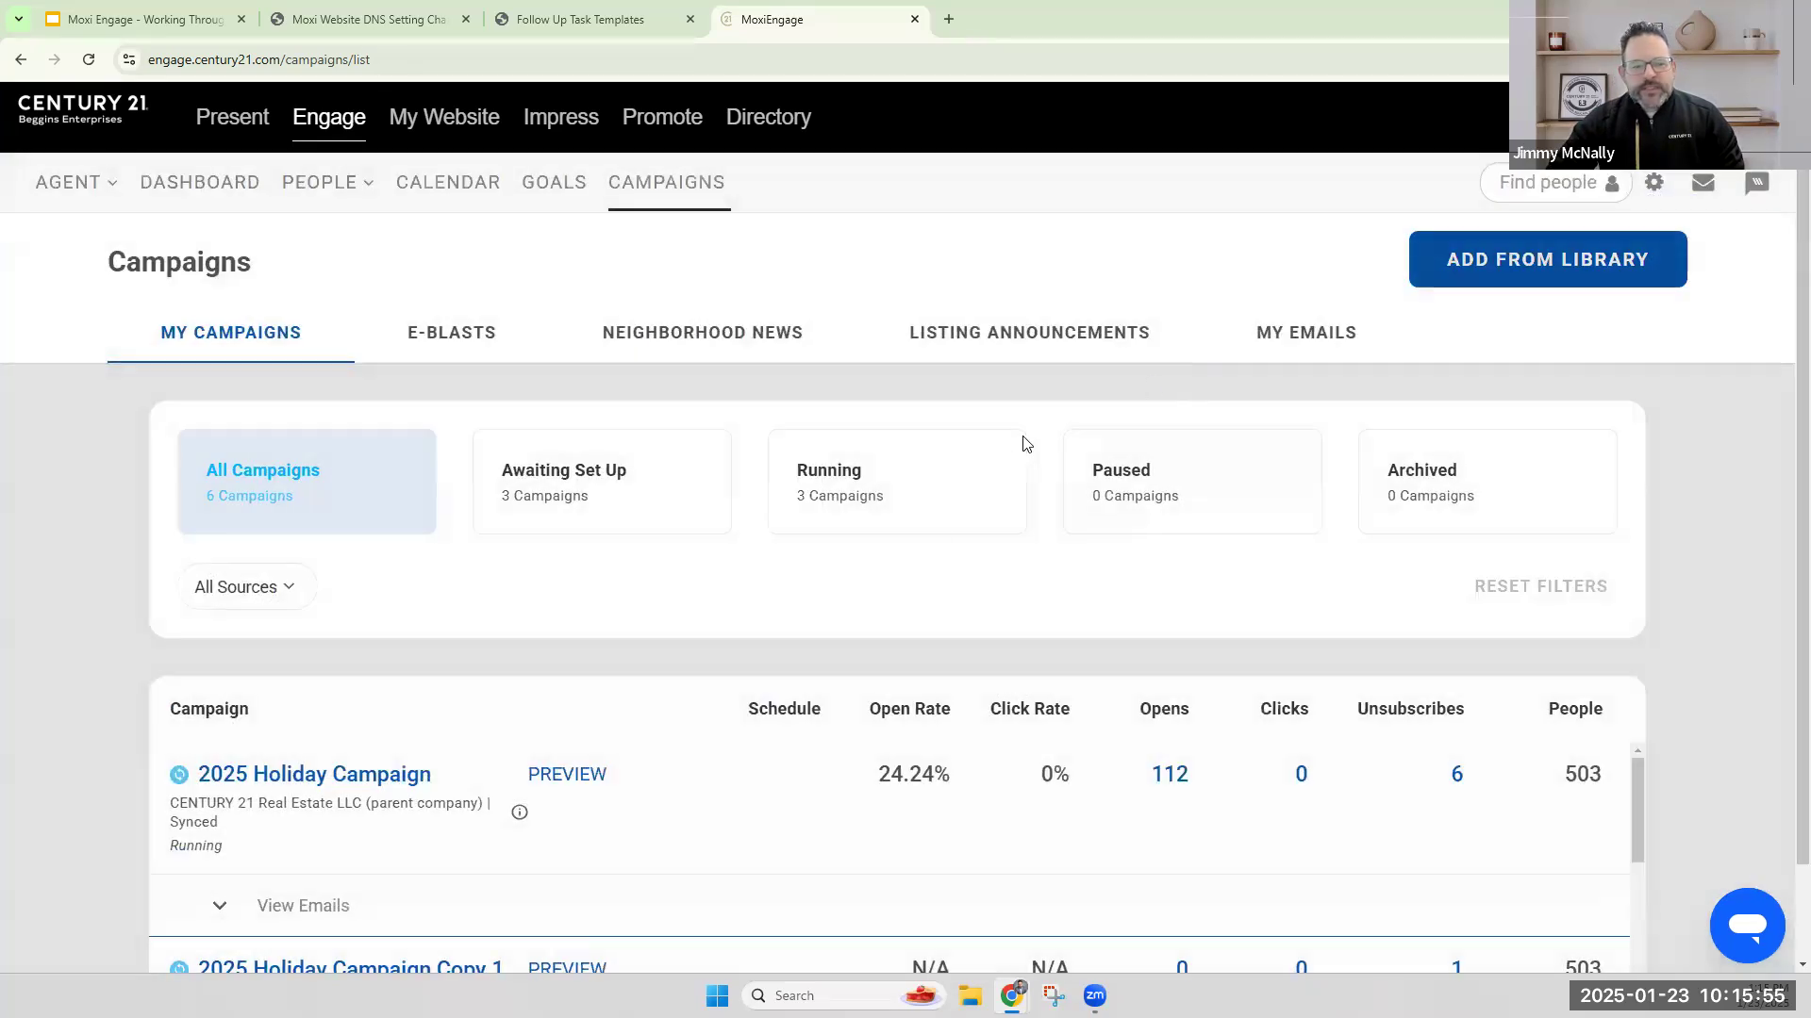
Open the campaign library and preview the "BUYER | Why Choose C21 Agent?" campaign.
left_click(1533, 262)
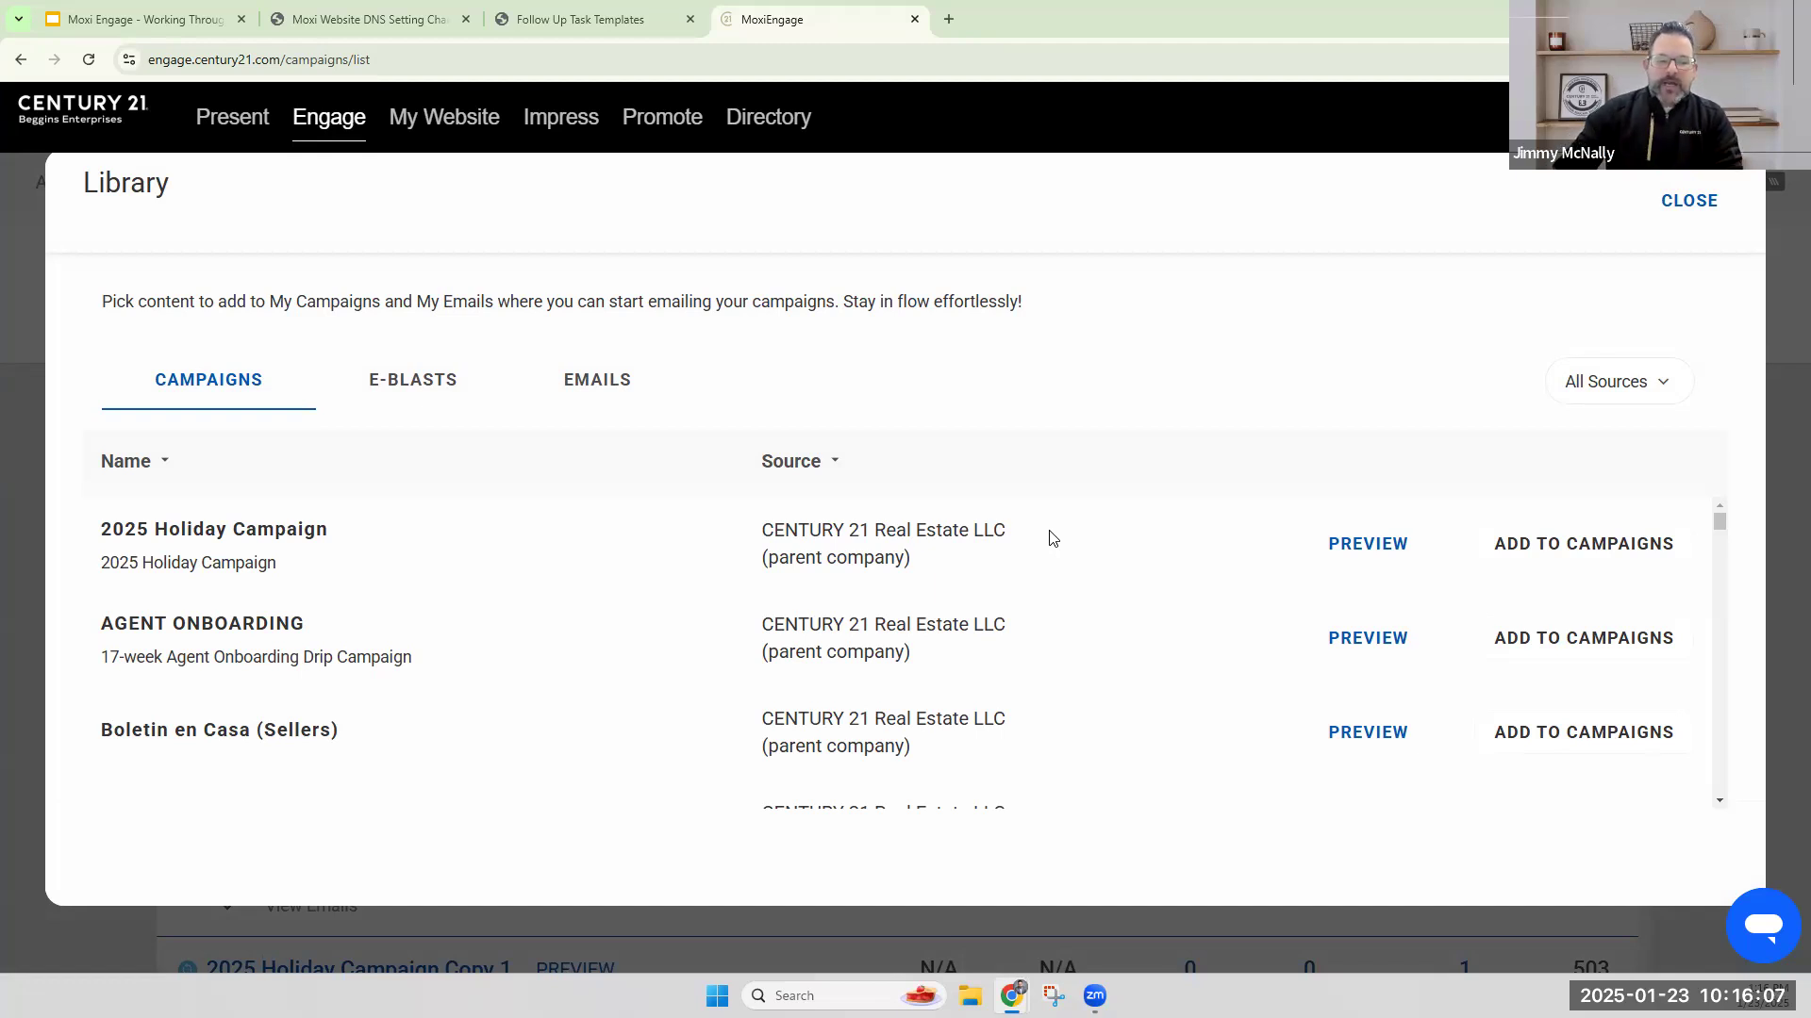
scroll(584, 547, "down", 3)
scroll(582, 581, "down", 5)
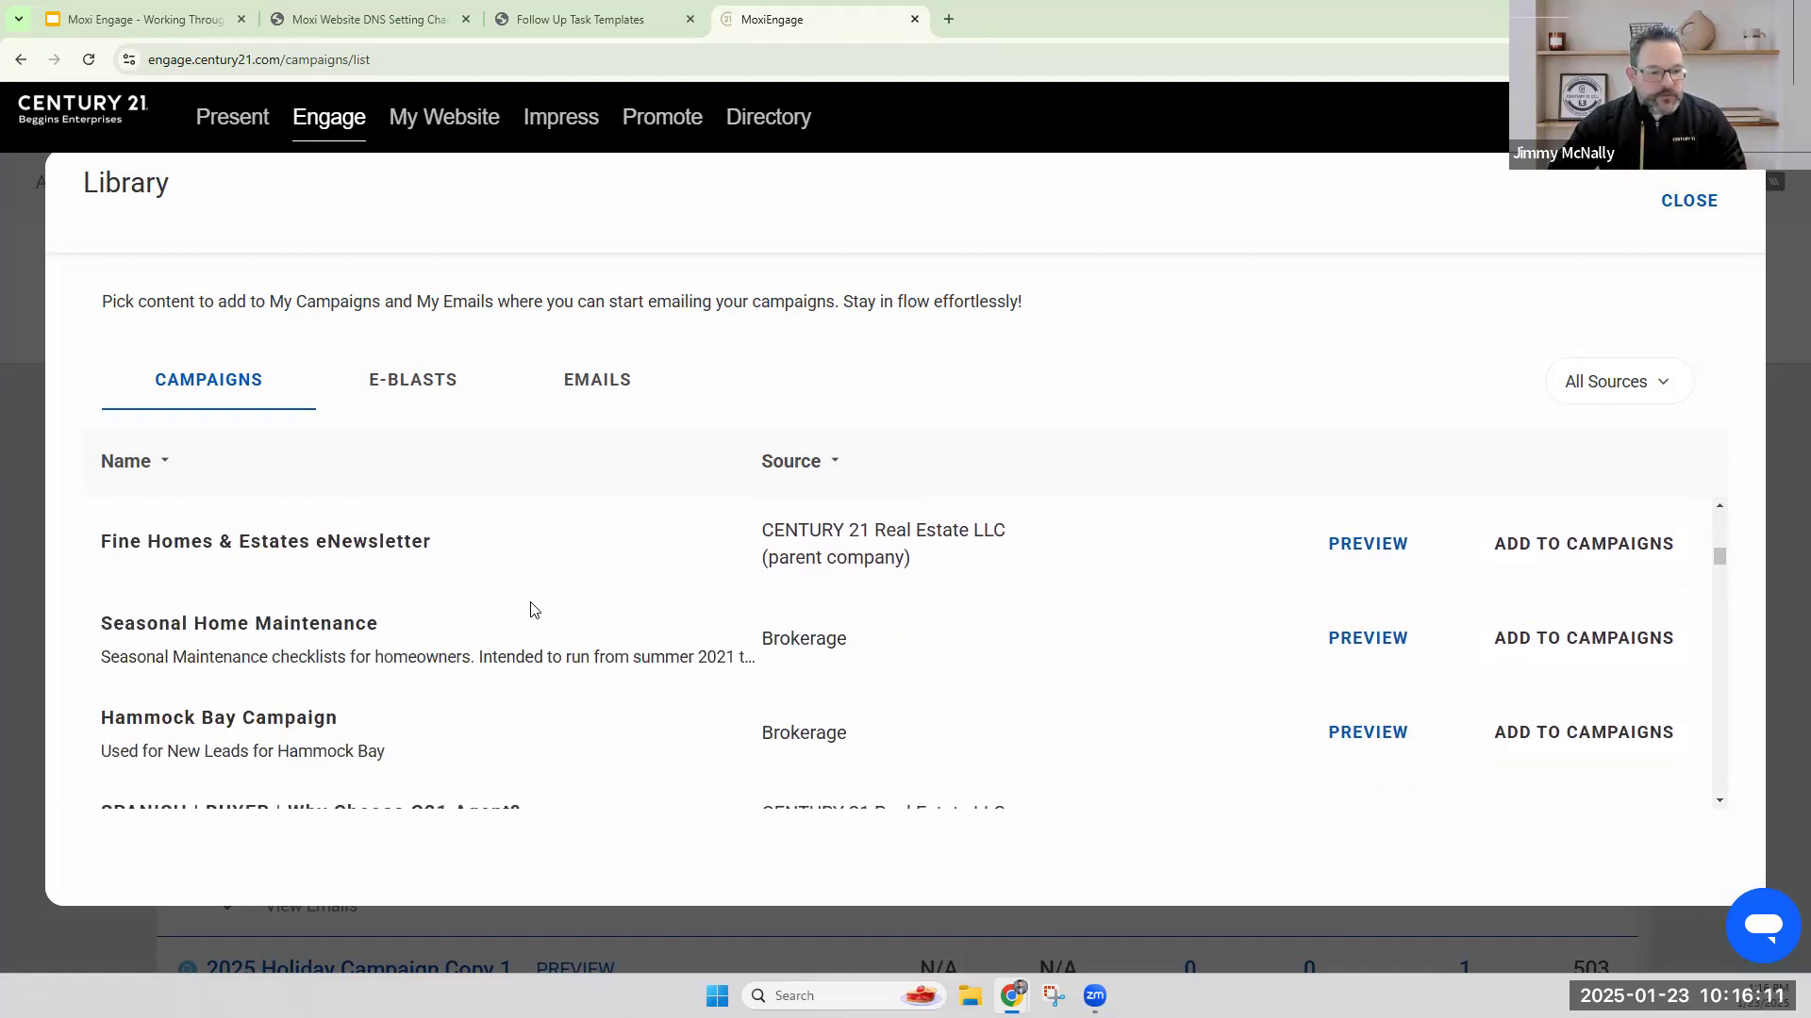
scroll(547, 599, "down", 2)
scroll(611, 591, "down", 4)
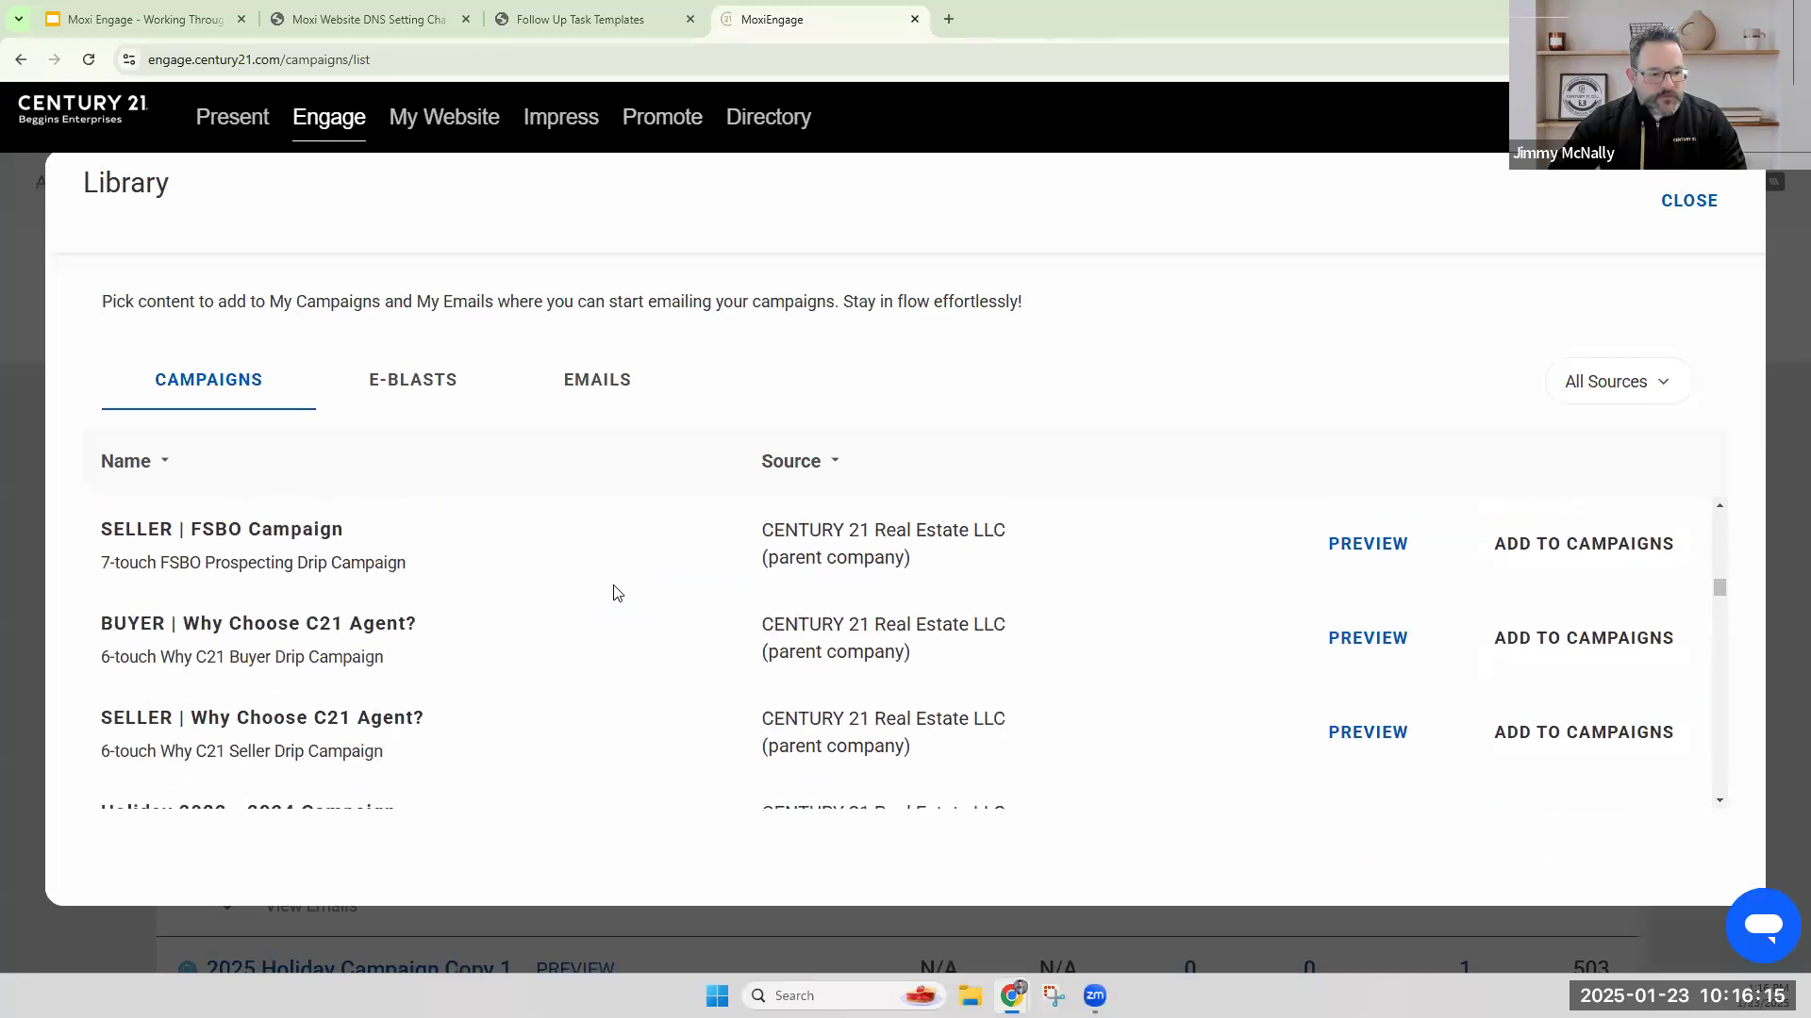
left_click(1332, 635)
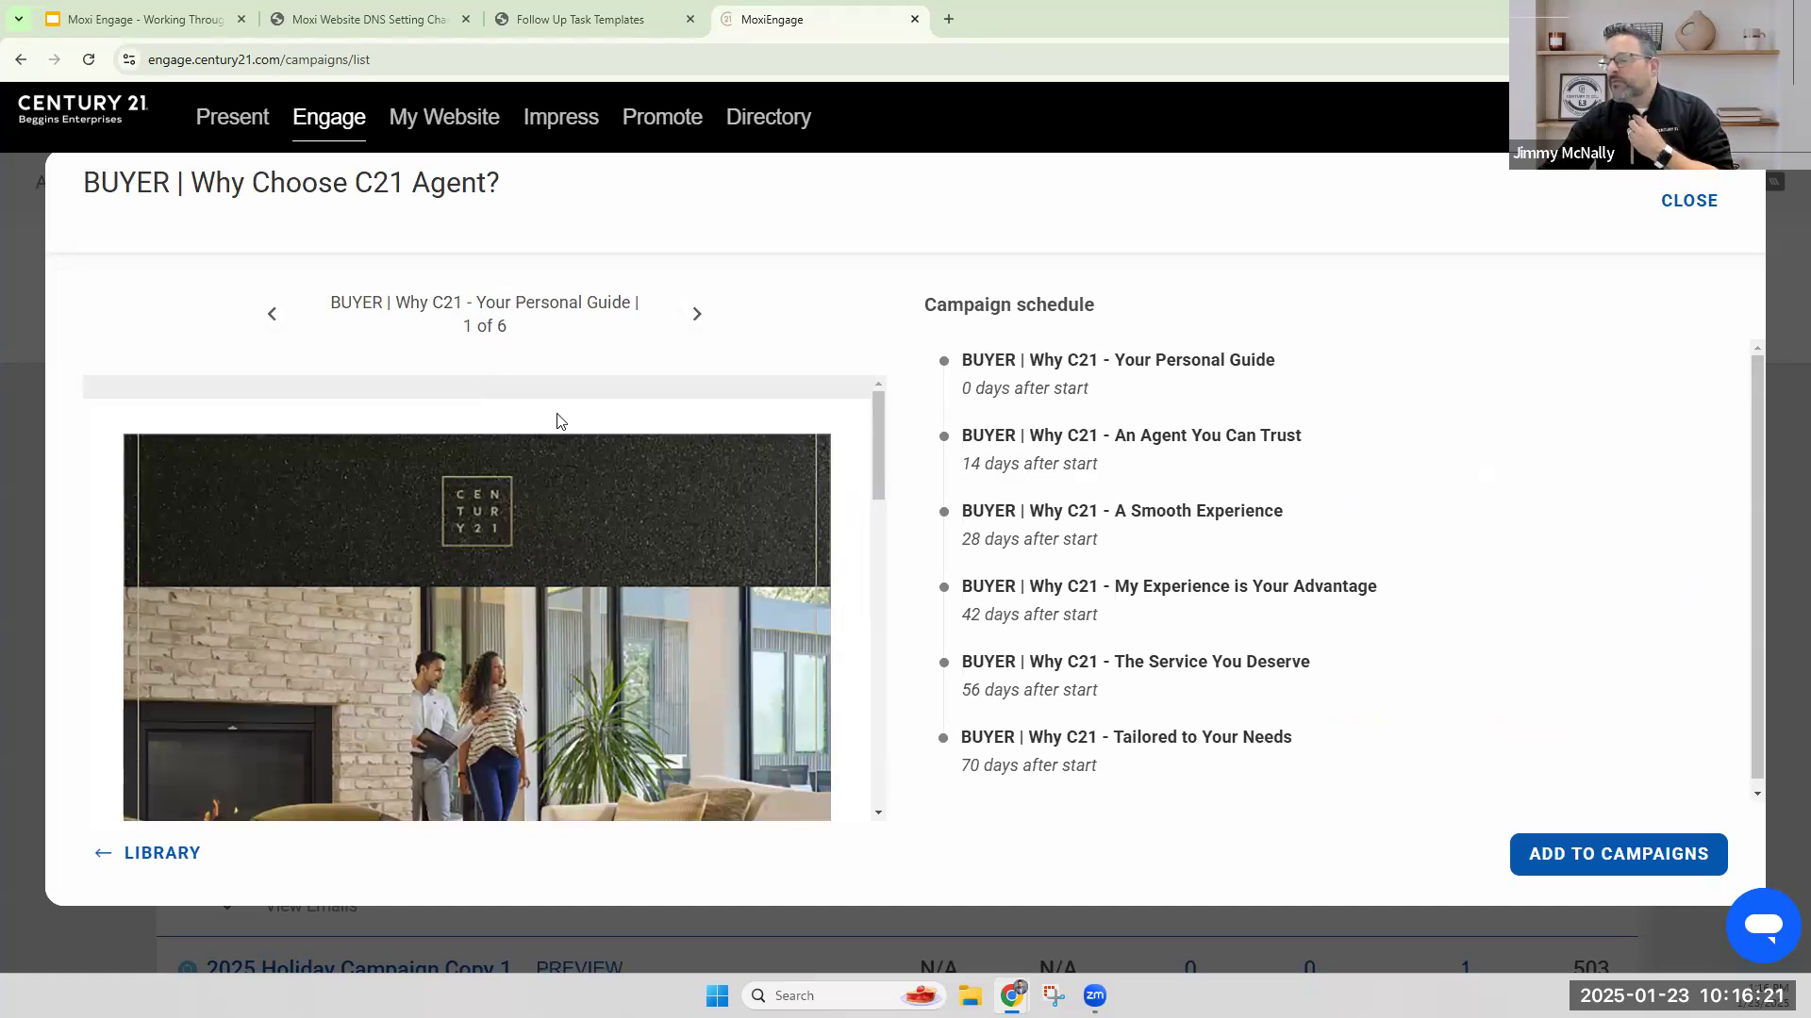
Examine the previewed buyer campaign's email count and the days-after-start timing of each scheduled email.
left_click_drag(508, 329, 469, 326)
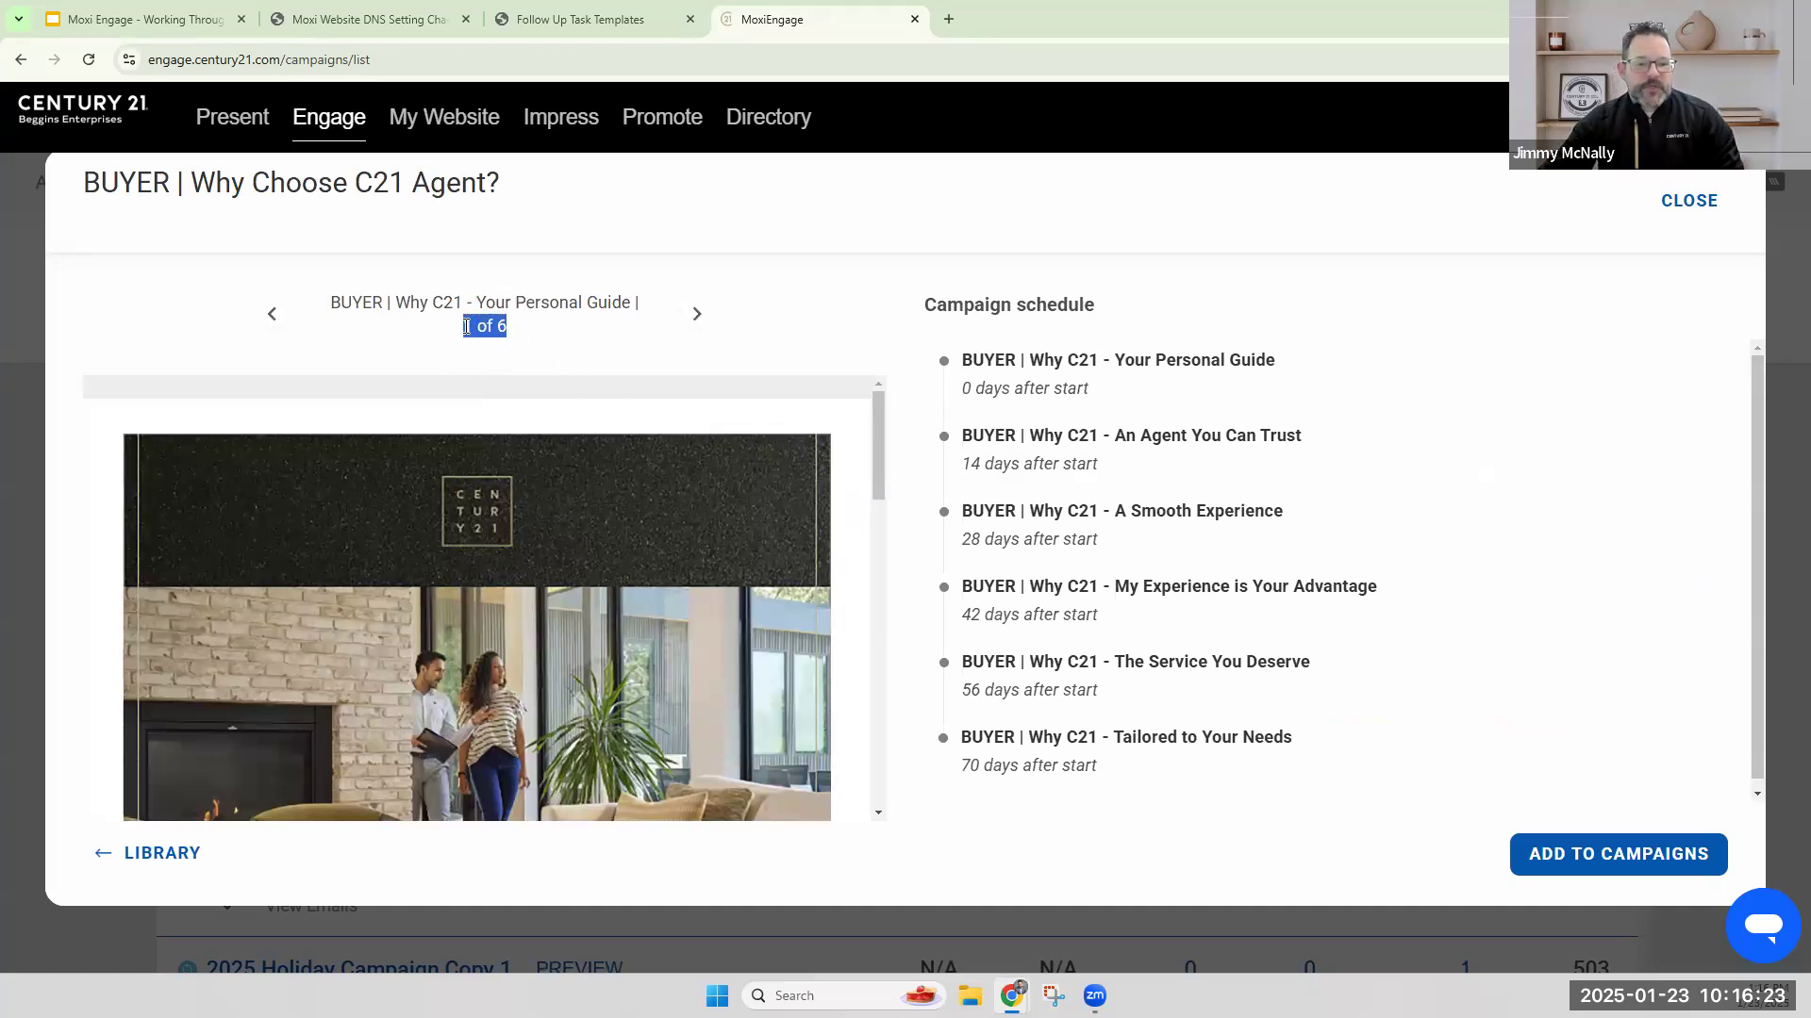
left_click(969, 369)
left_click_drag(958, 400, 1116, 398)
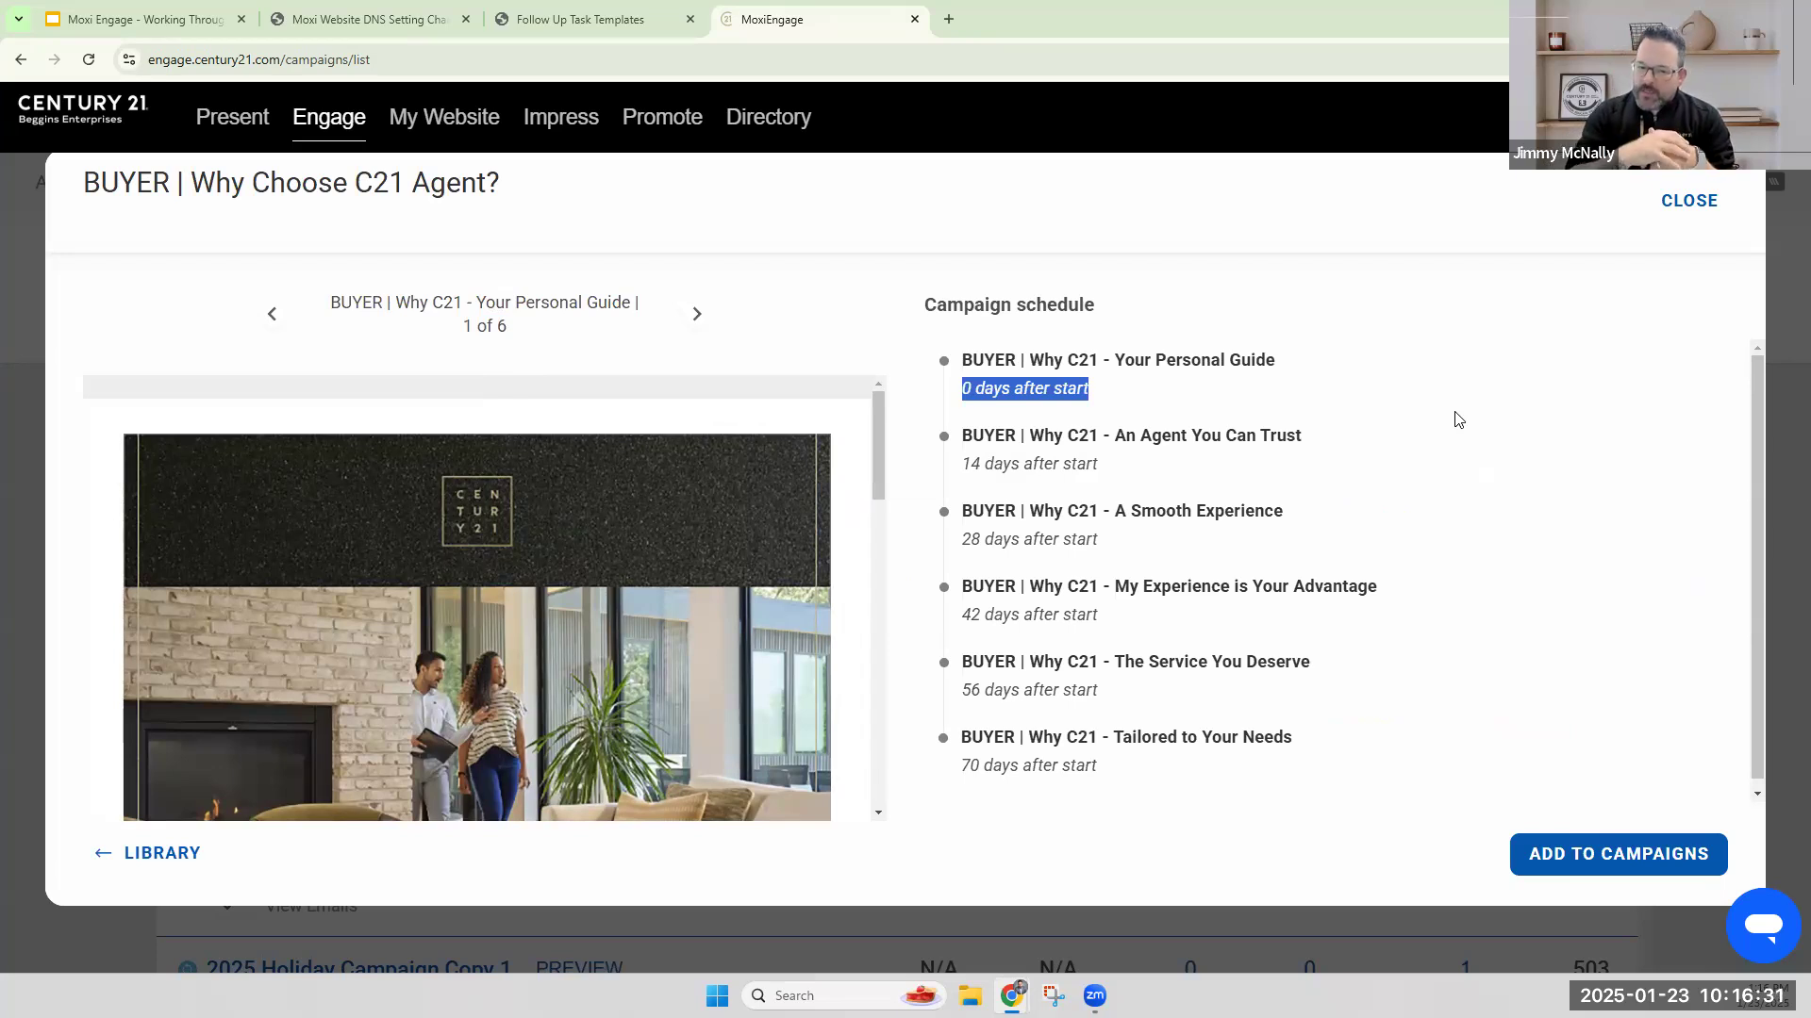
left_click_drag(1109, 466, 962, 476)
left_click(1025, 543)
left_click_drag(1099, 541, 964, 547)
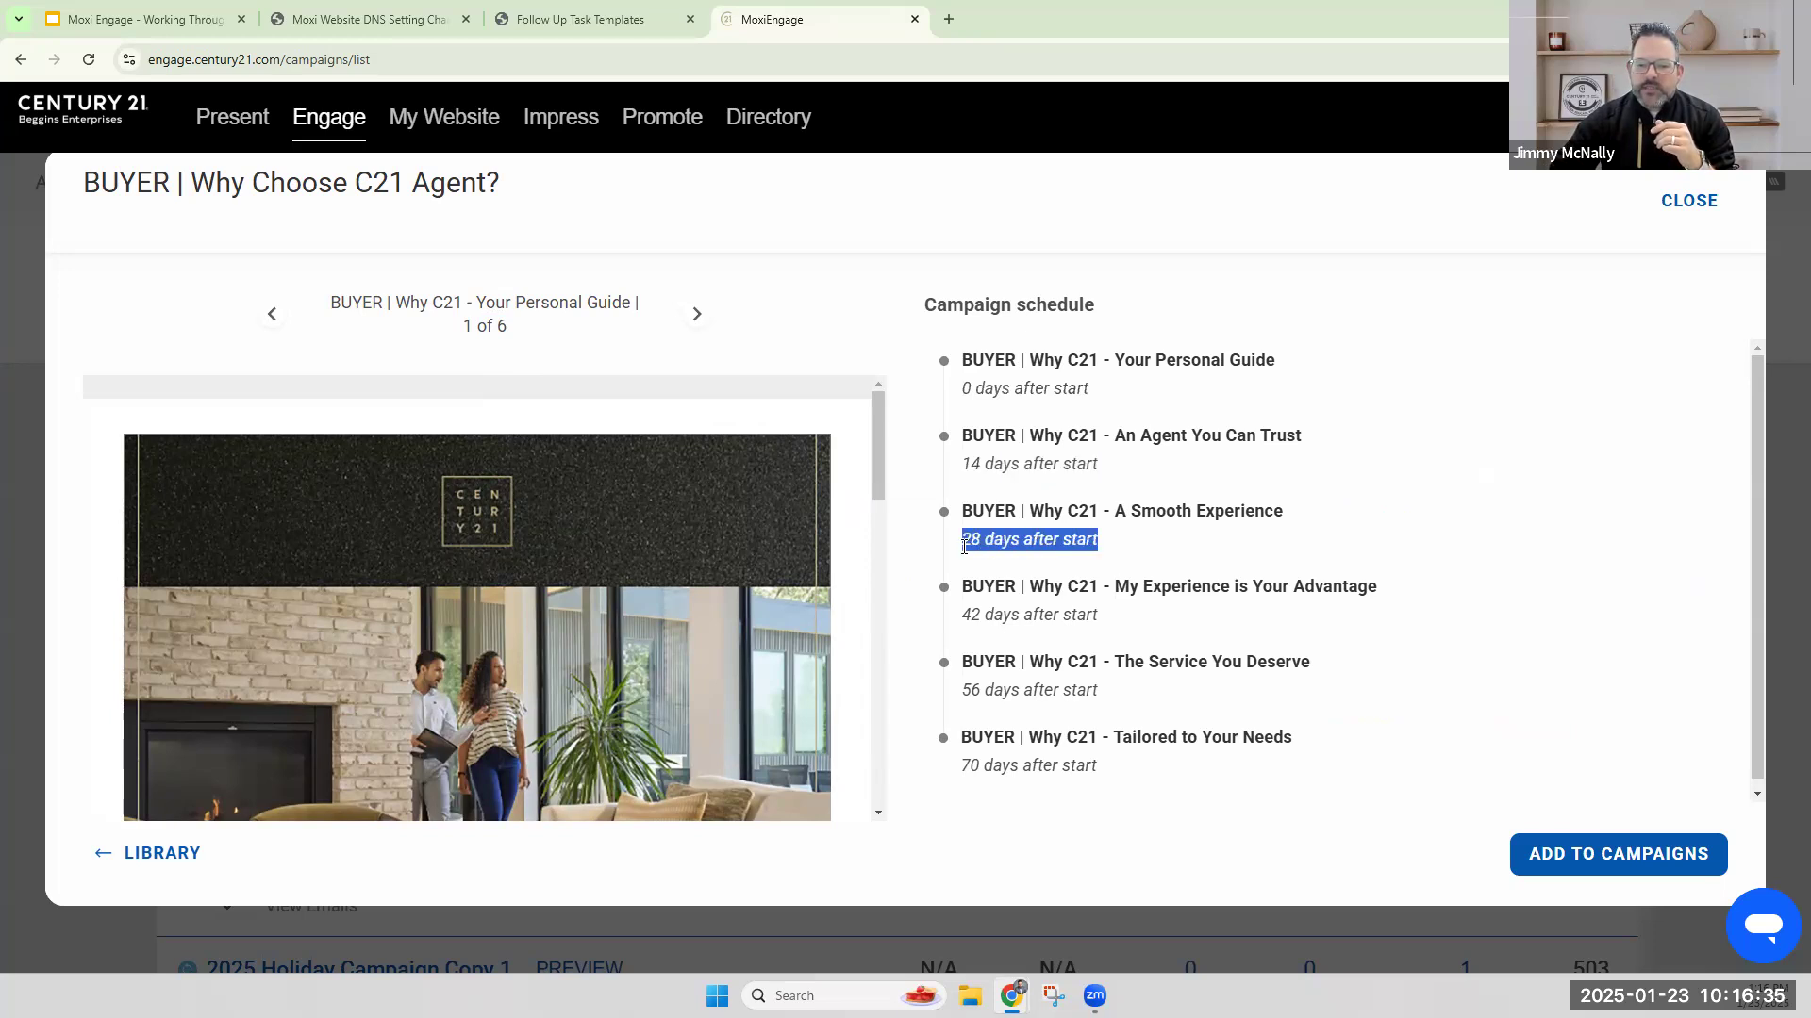
left_click_drag(1086, 622, 1092, 623)
left_click_drag(1103, 771, 952, 778)
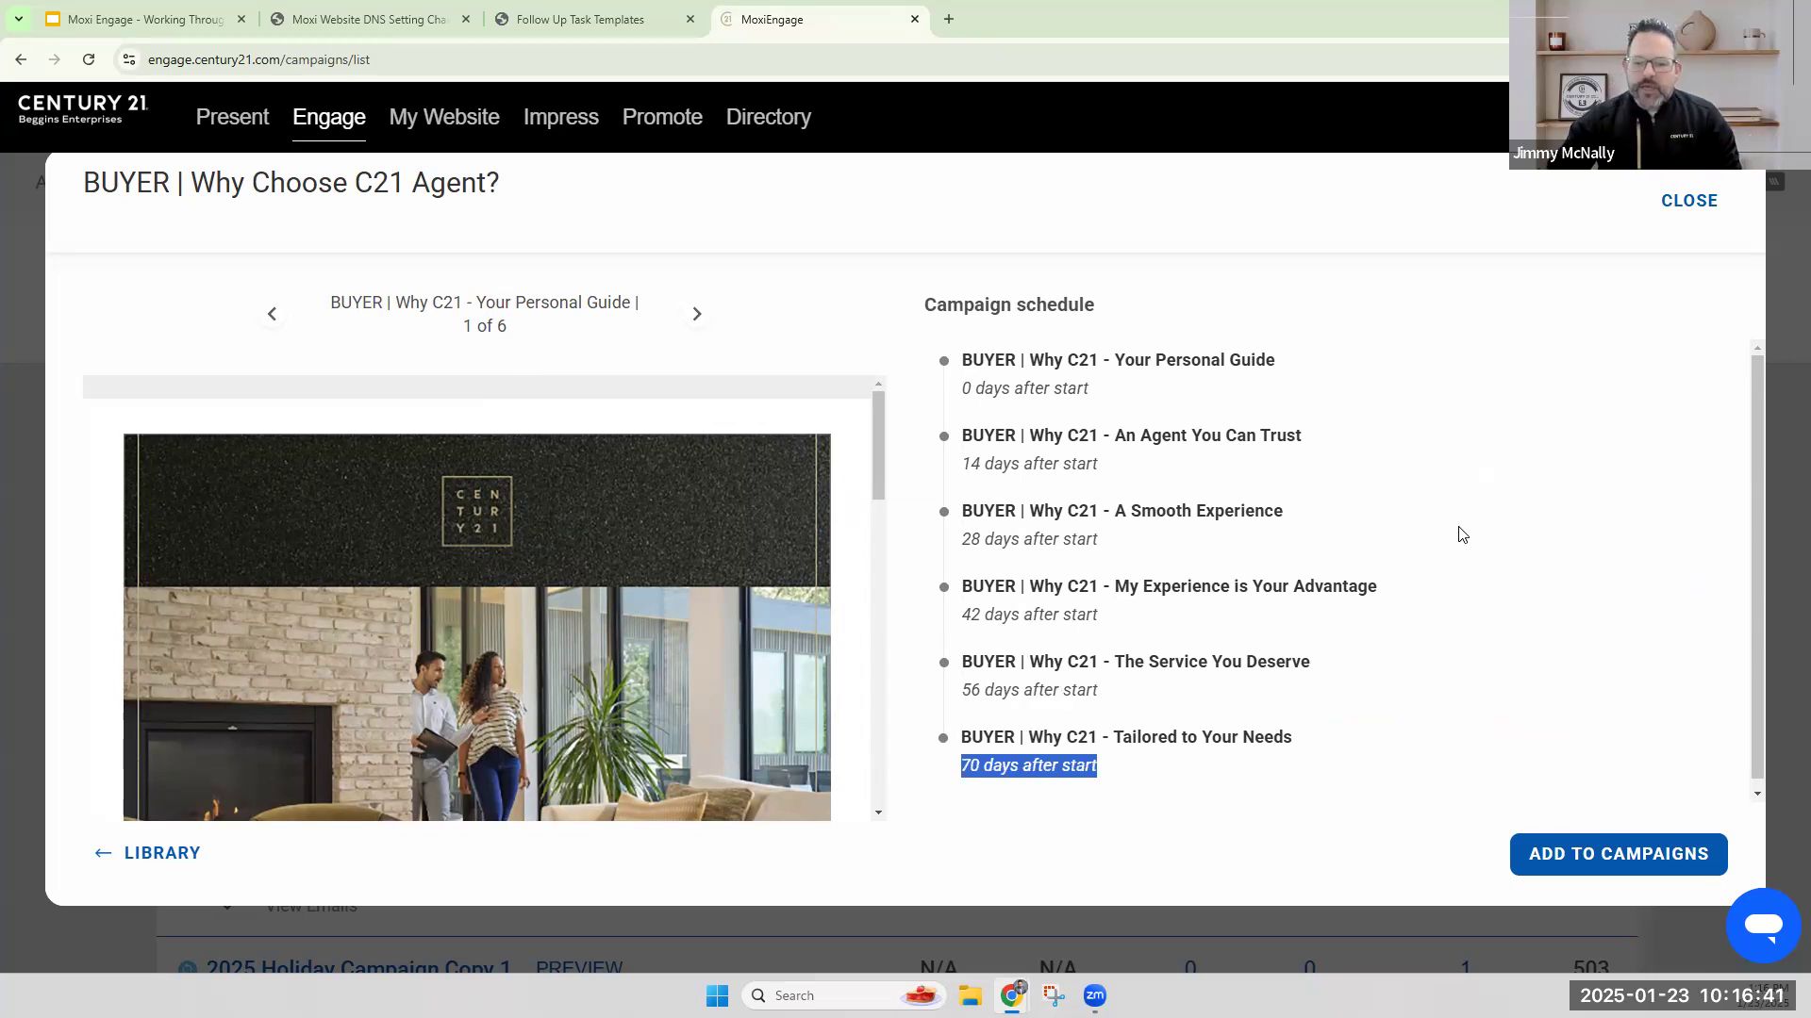
scroll(1443, 469, "down", 1)
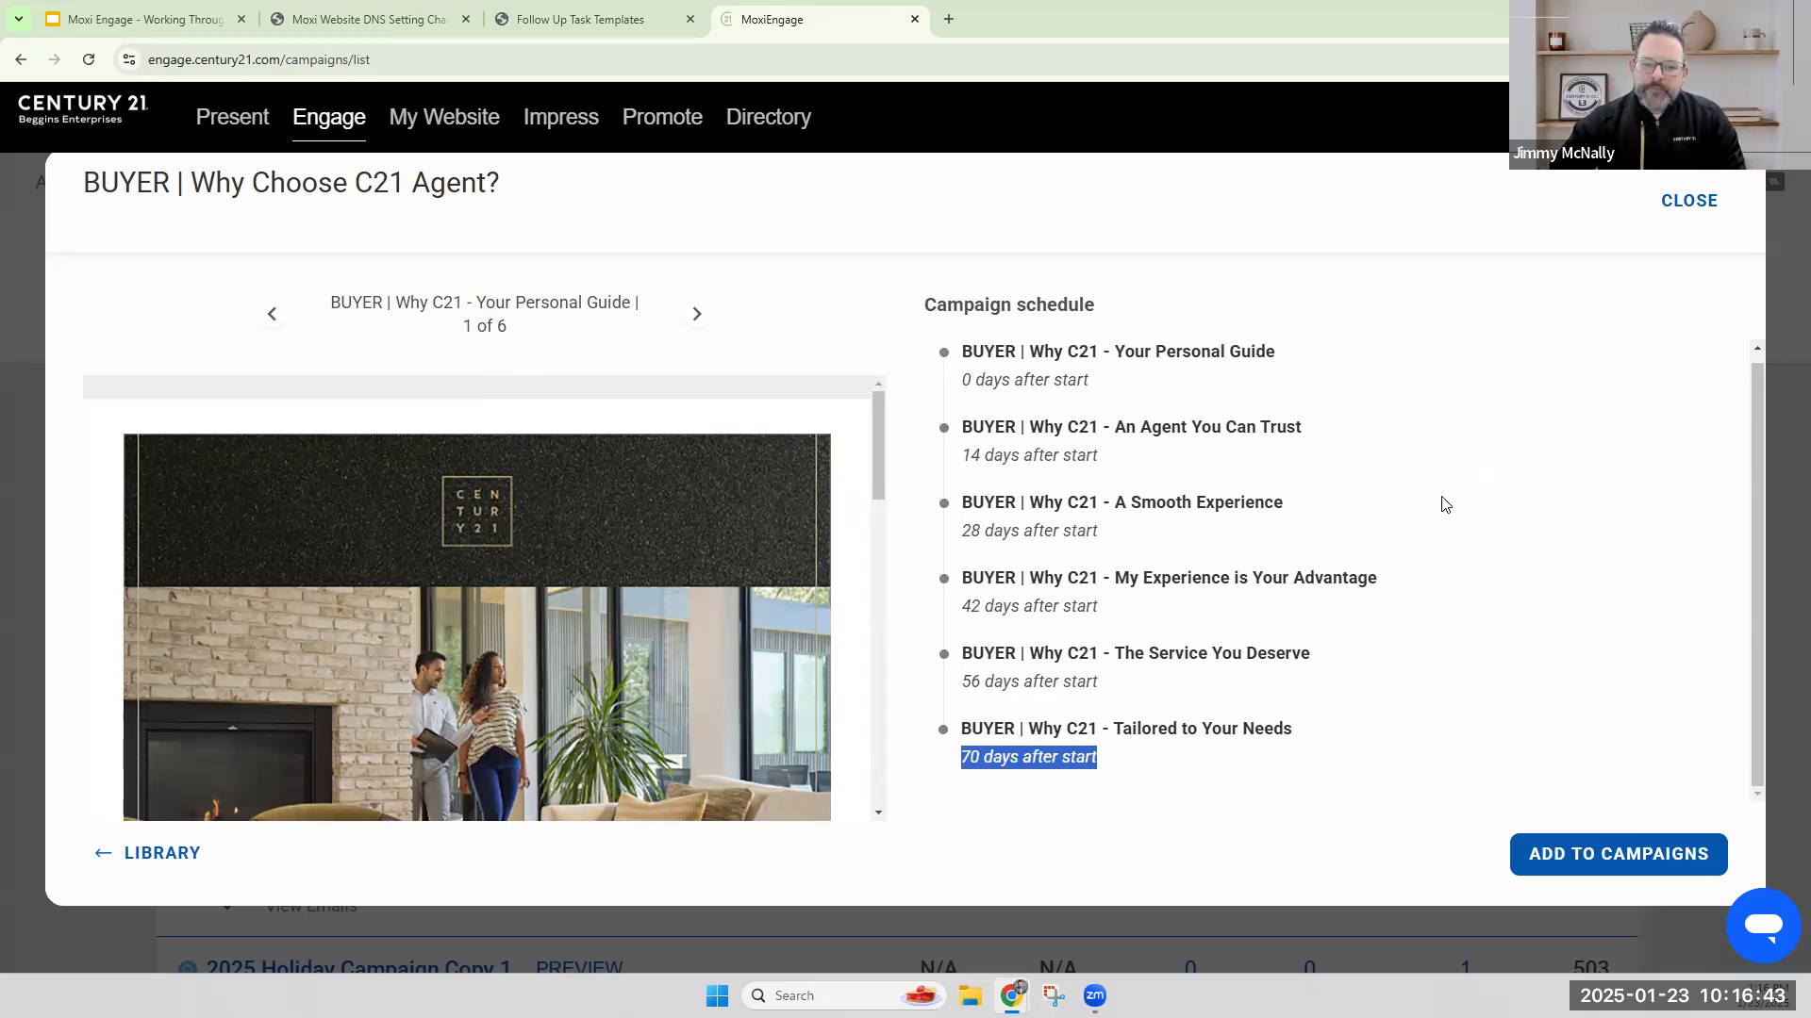
scroll(1444, 505, "up", 1)
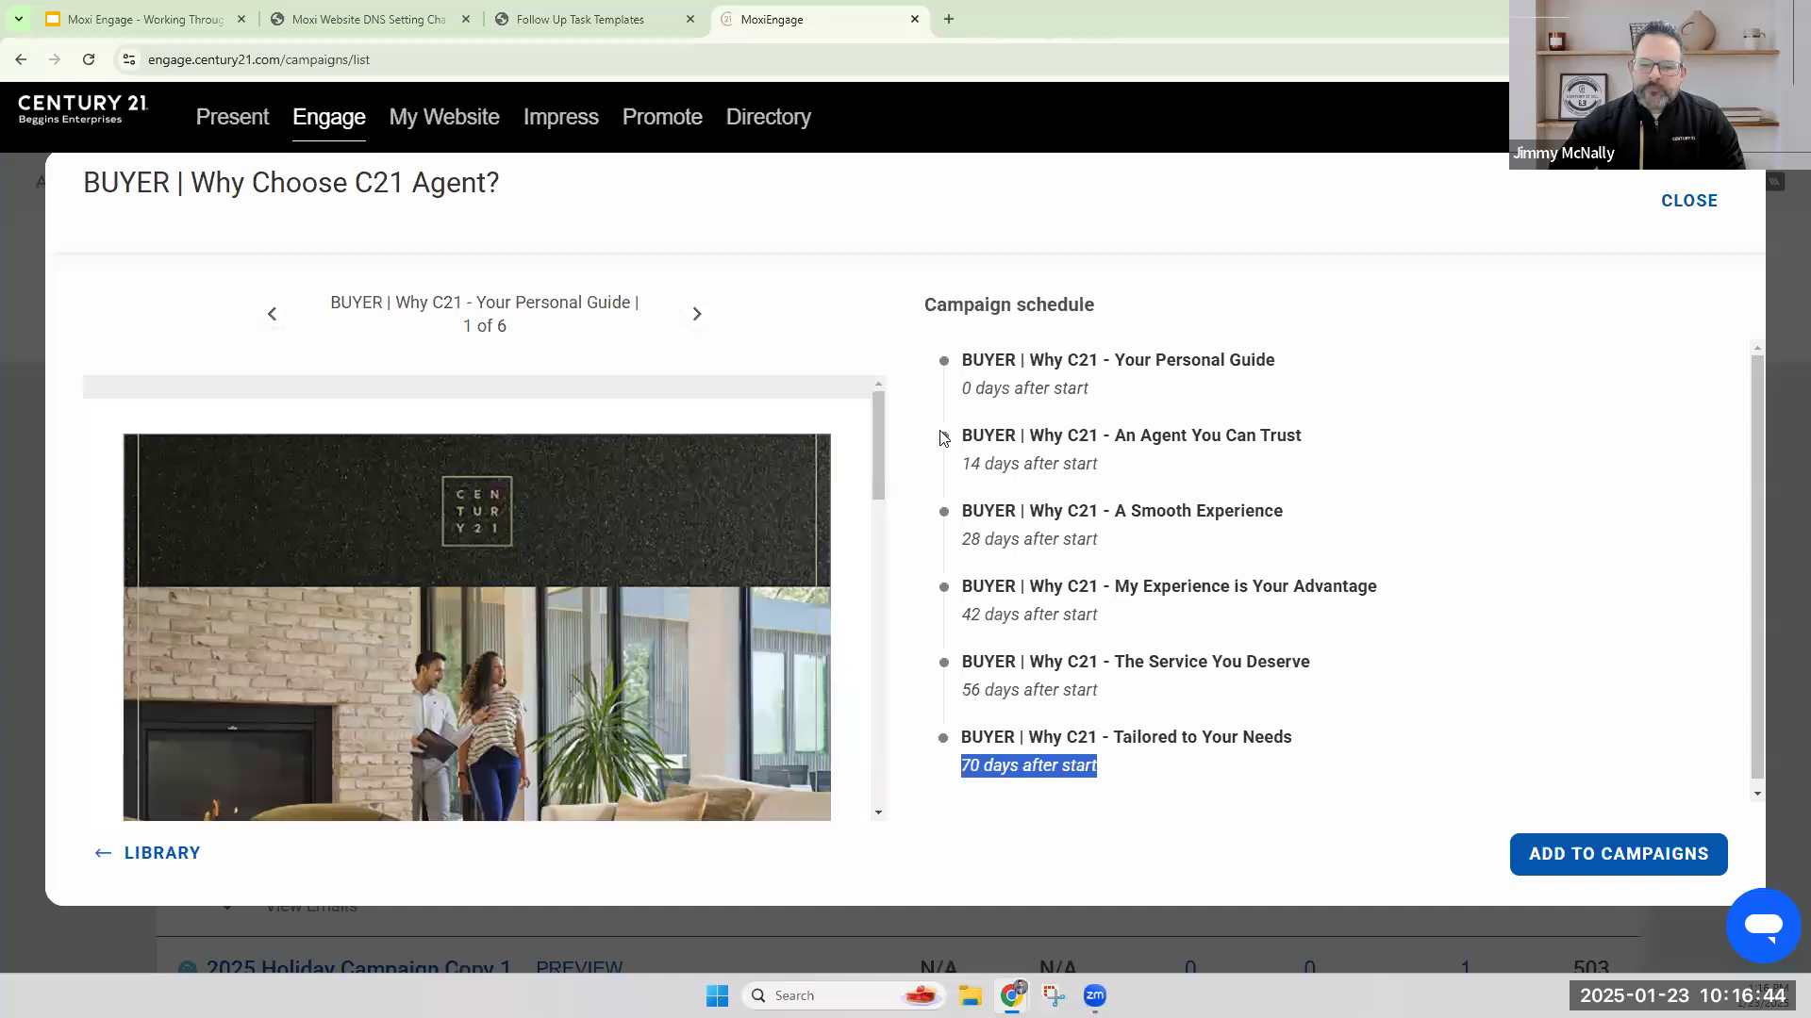
Add the previewed buyer campaign to My Campaigns and open the recipients setup of the new copy.
left_click(1594, 859)
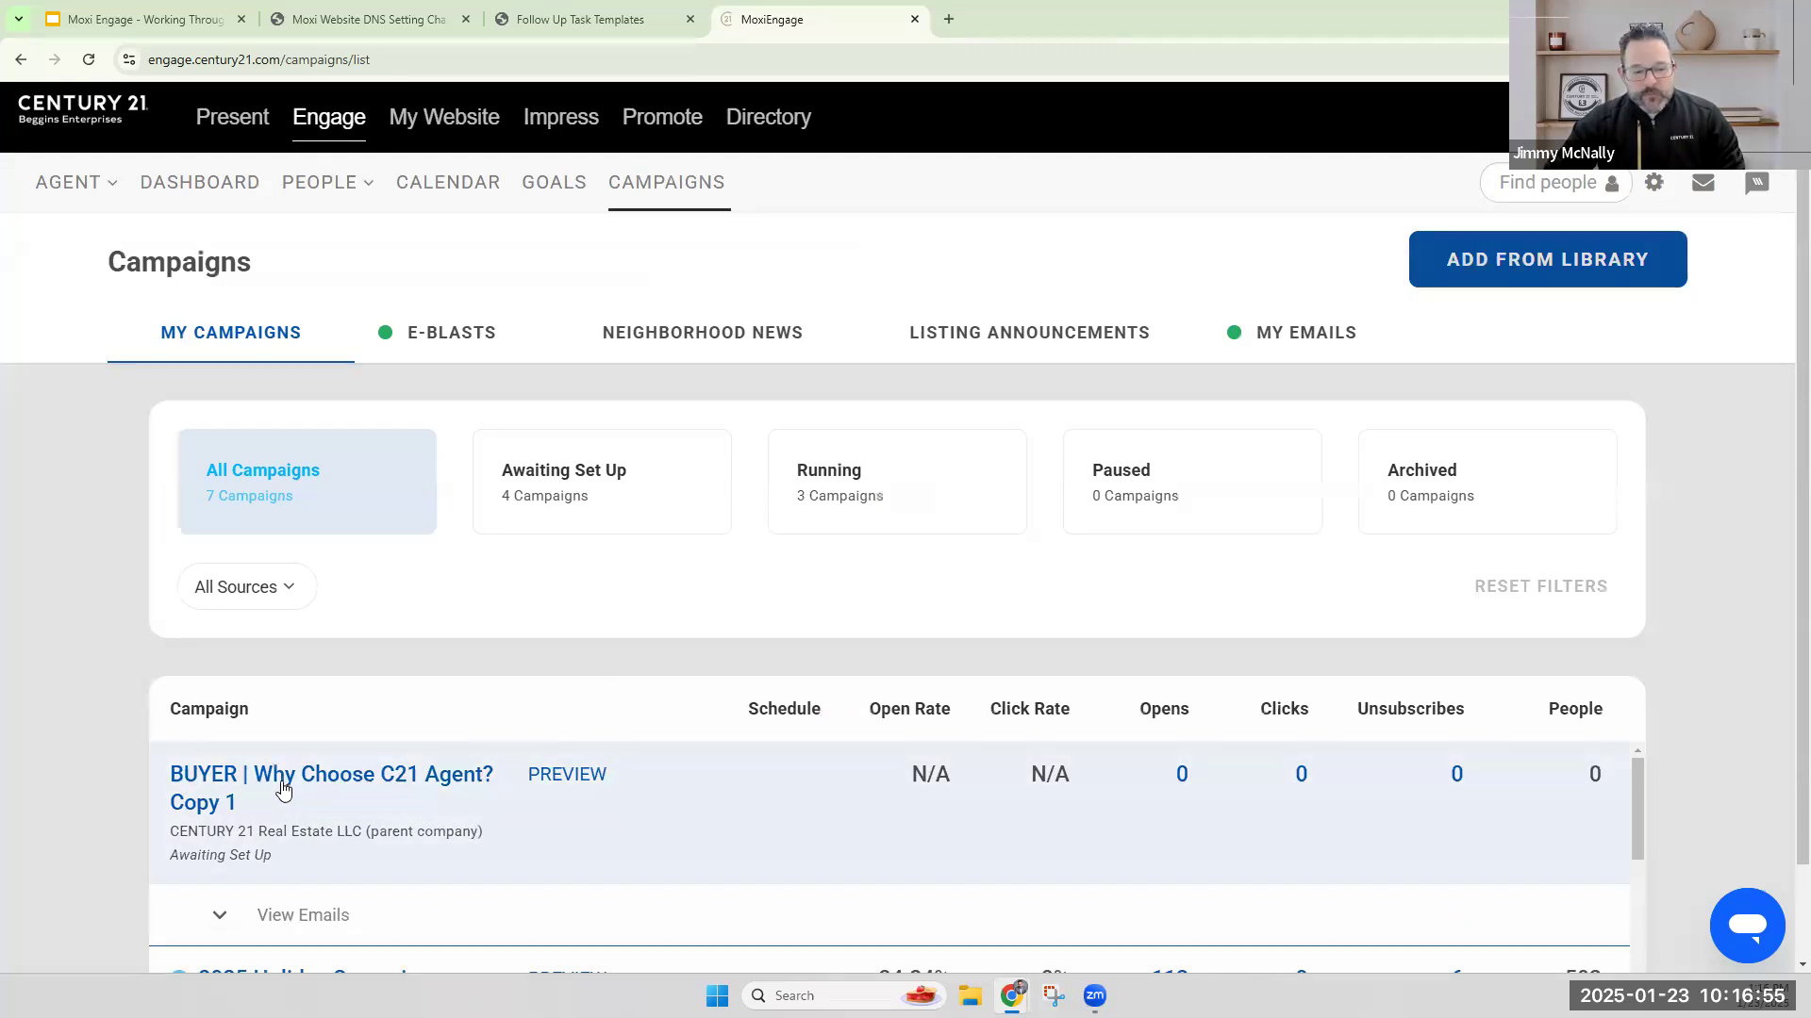
left_click(283, 781)
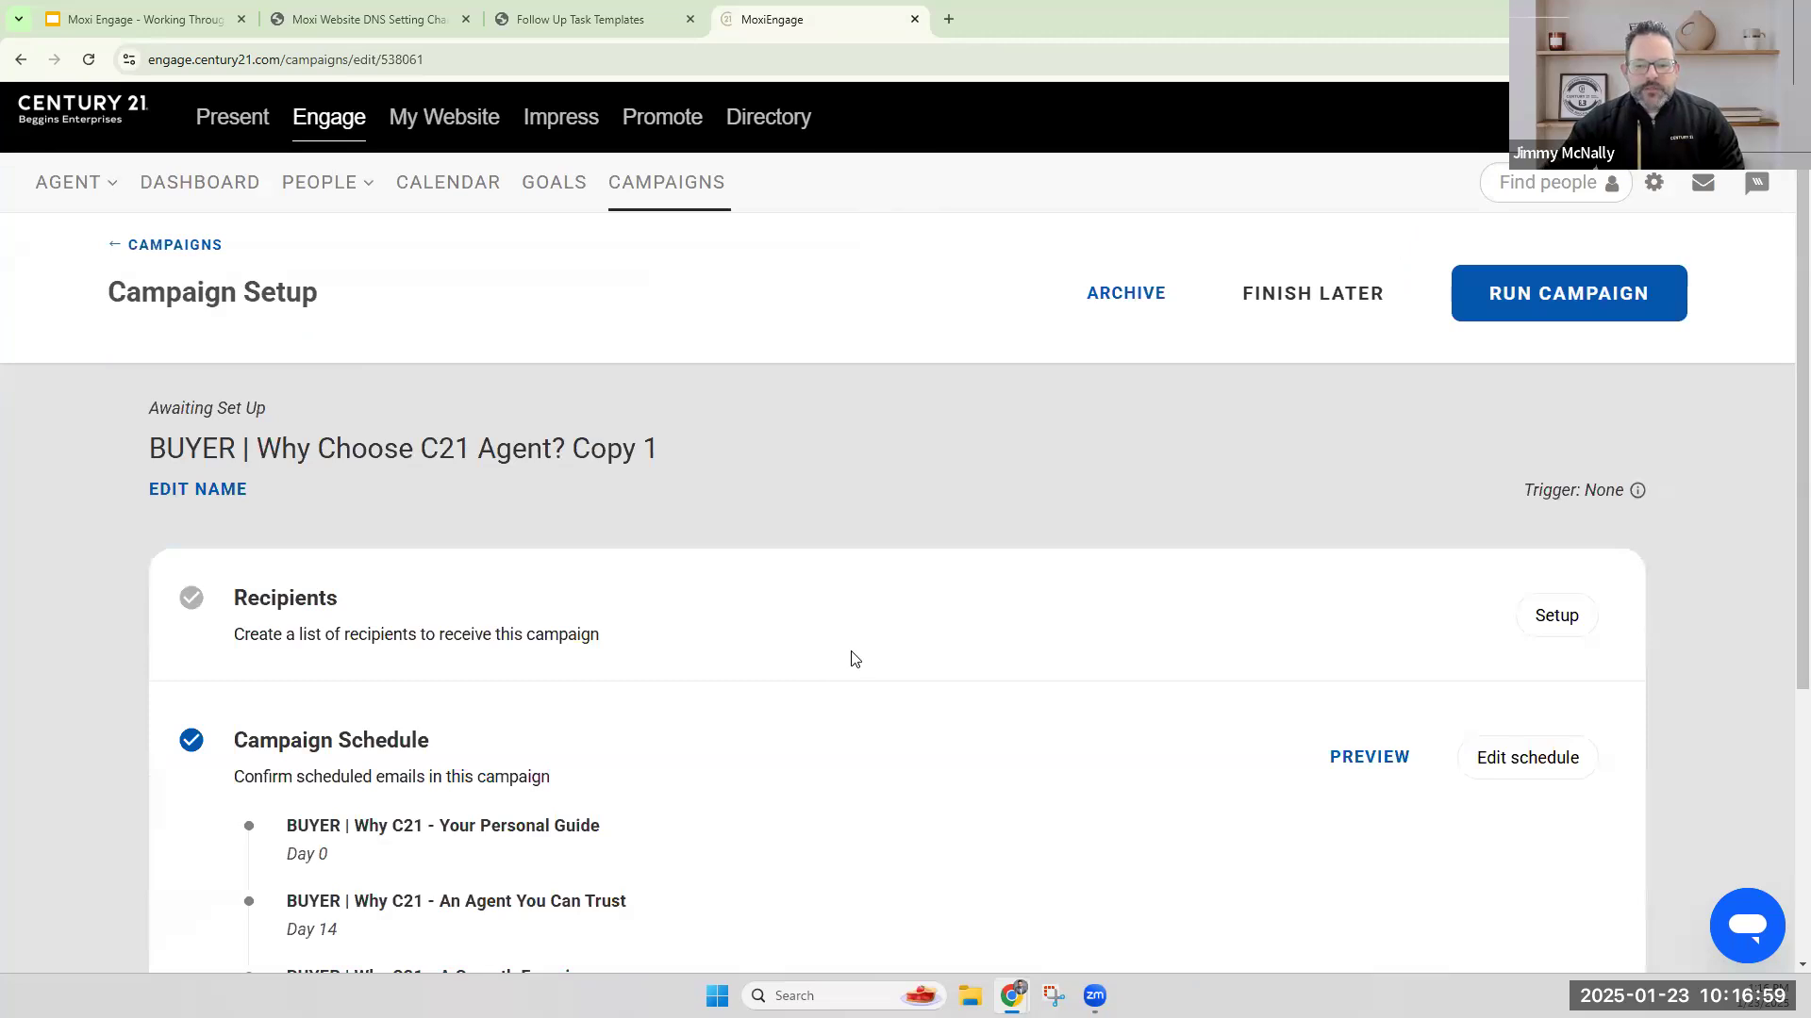
double_click(238, 602)
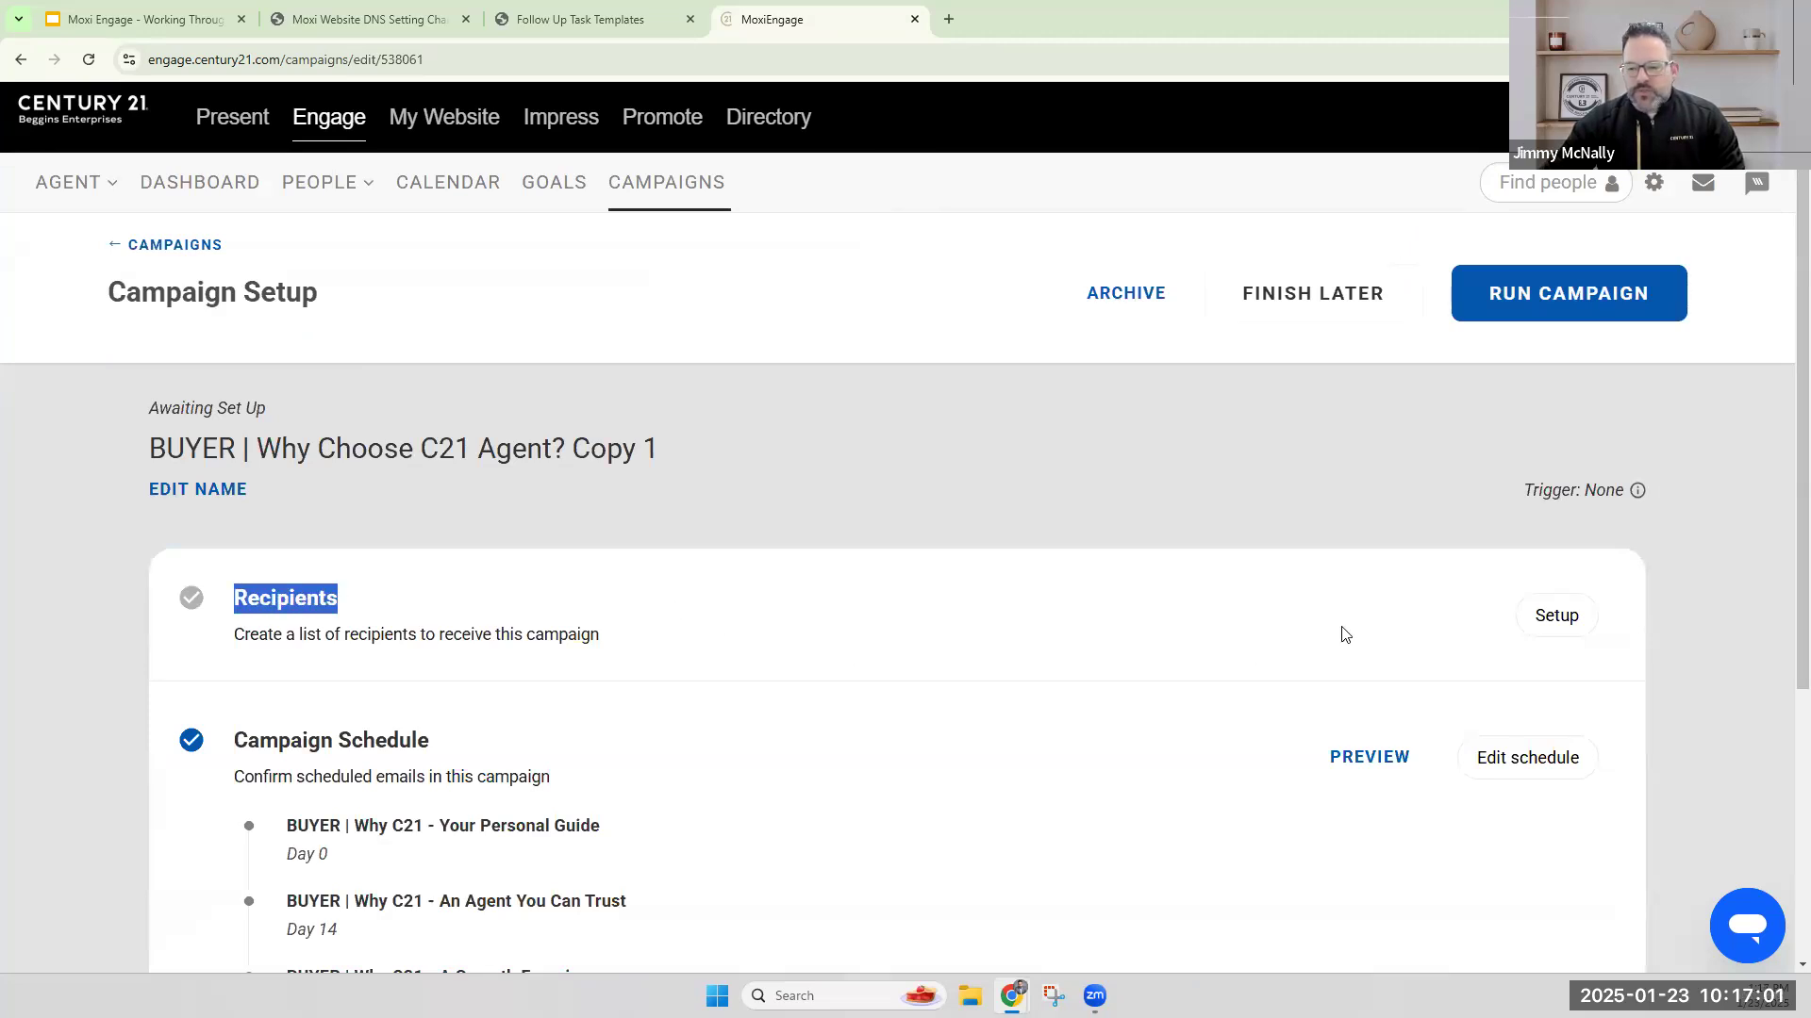
left_click(1549, 626)
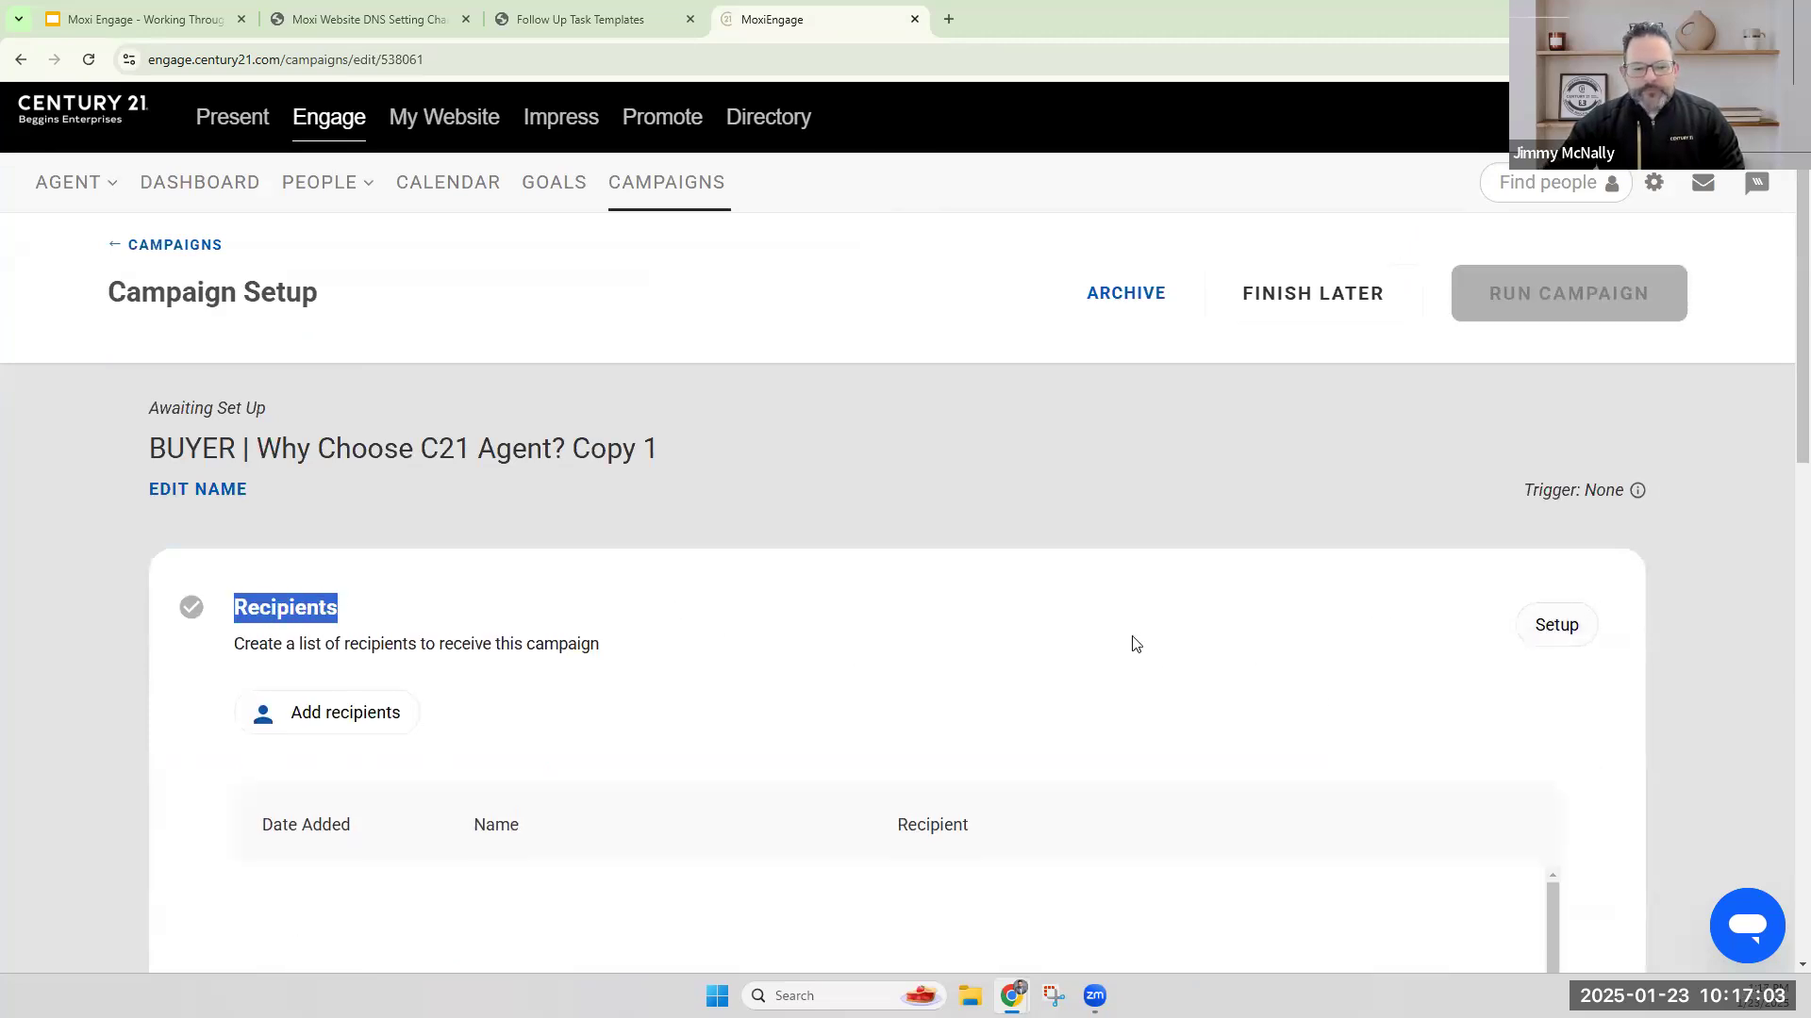
Search people for the test contact by first name and add that contact as a campaign recipient.
scroll(990, 613, "down", 2)
left_click(311, 524)
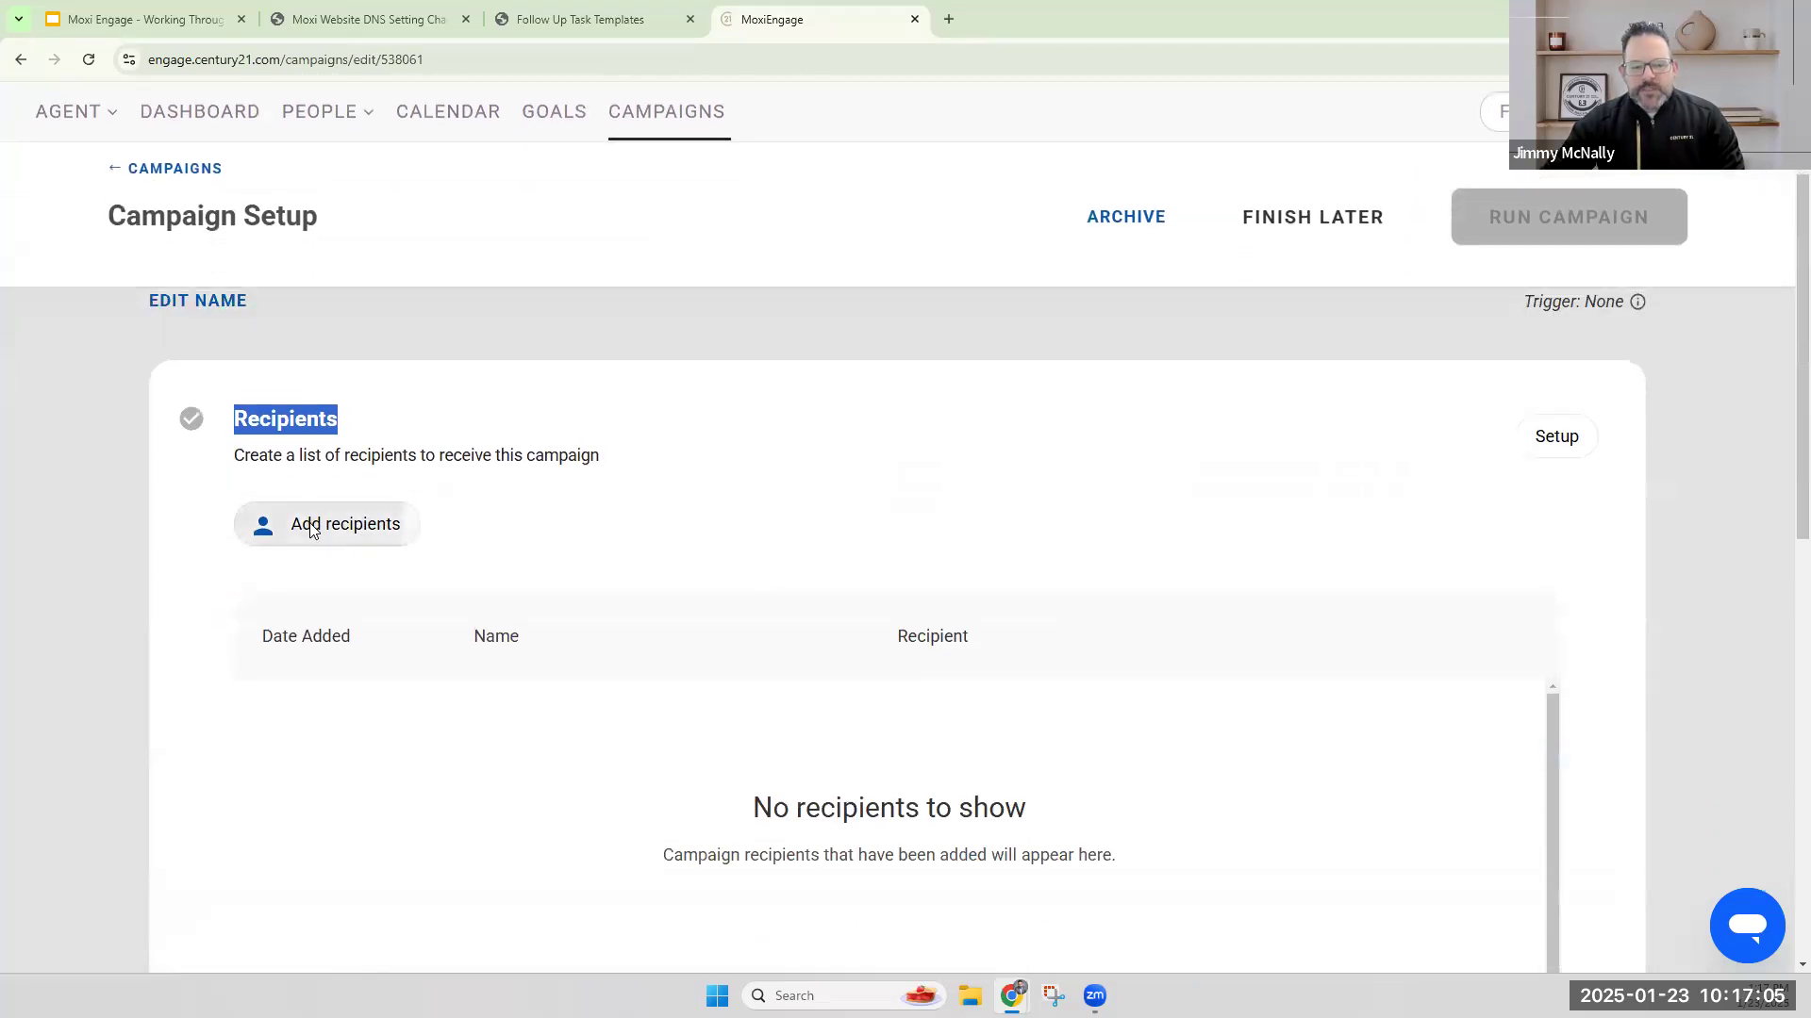
left_click(1298, 379)
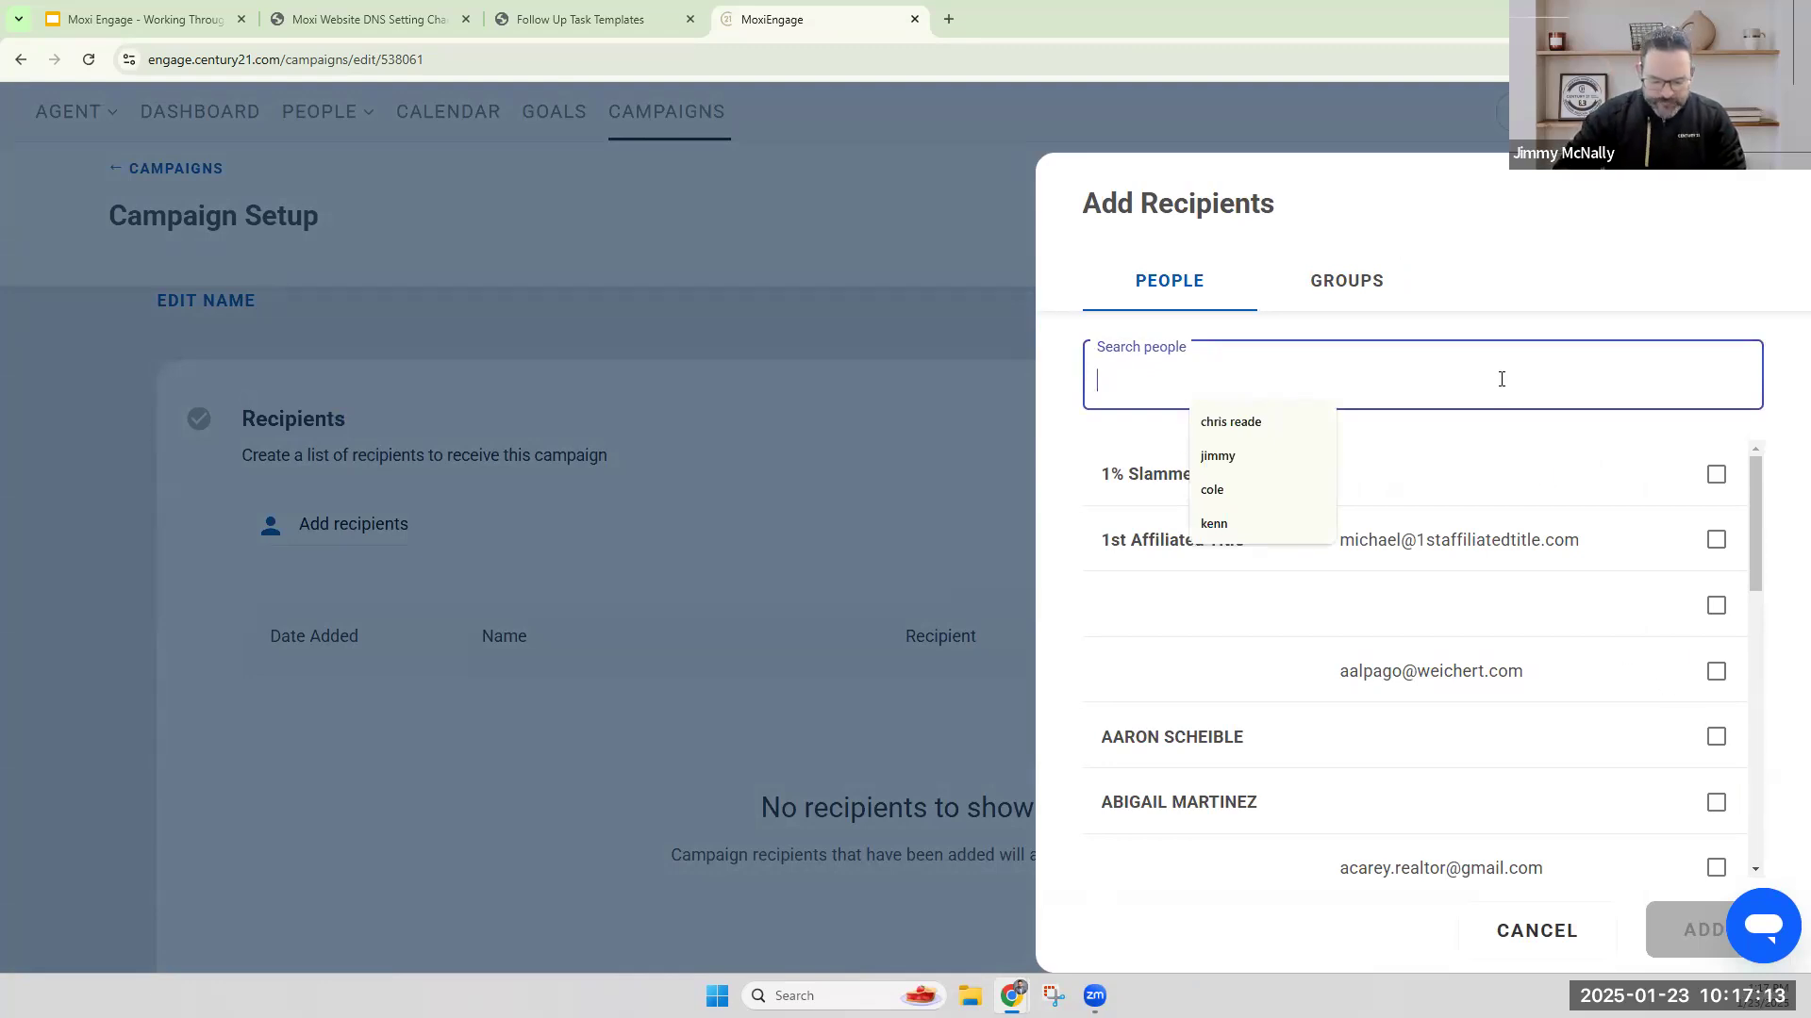
type("jimbo")
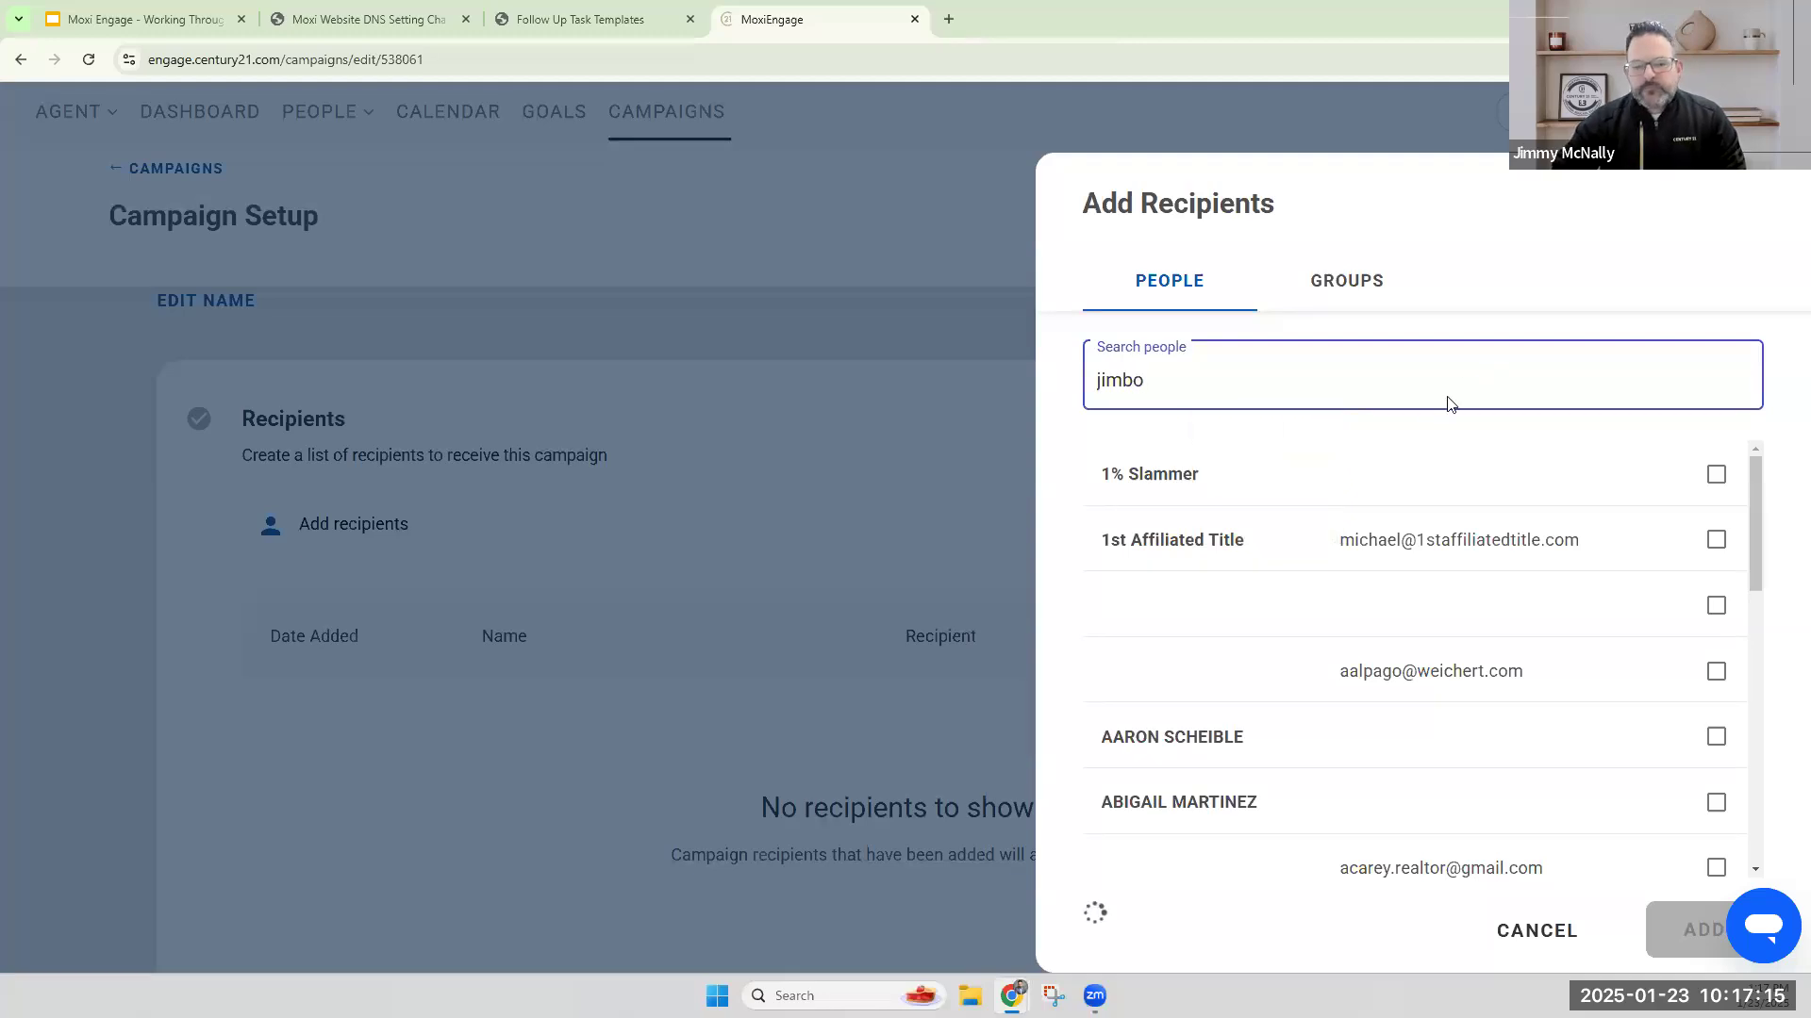
left_click(1715, 474)
left_click(1677, 916)
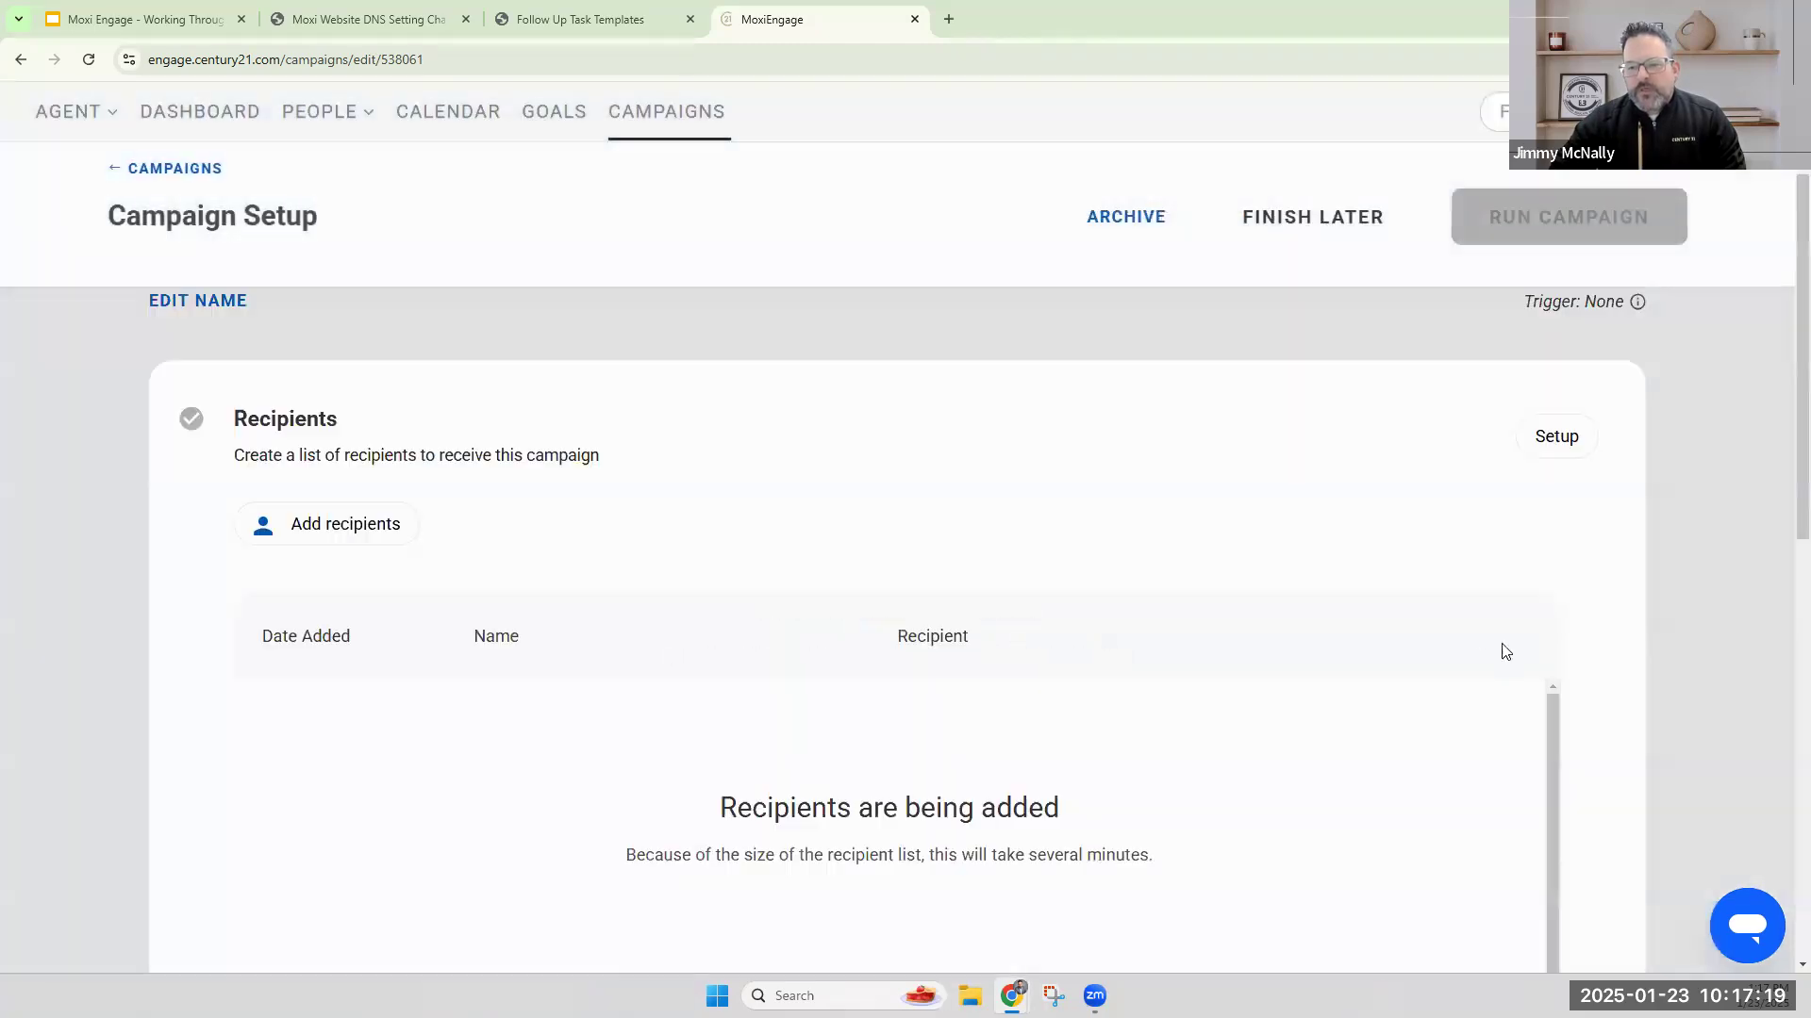
Add the Test Buyer group to the campaign's recipients, leaving All Current Contacts unselected.
left_click(390, 529)
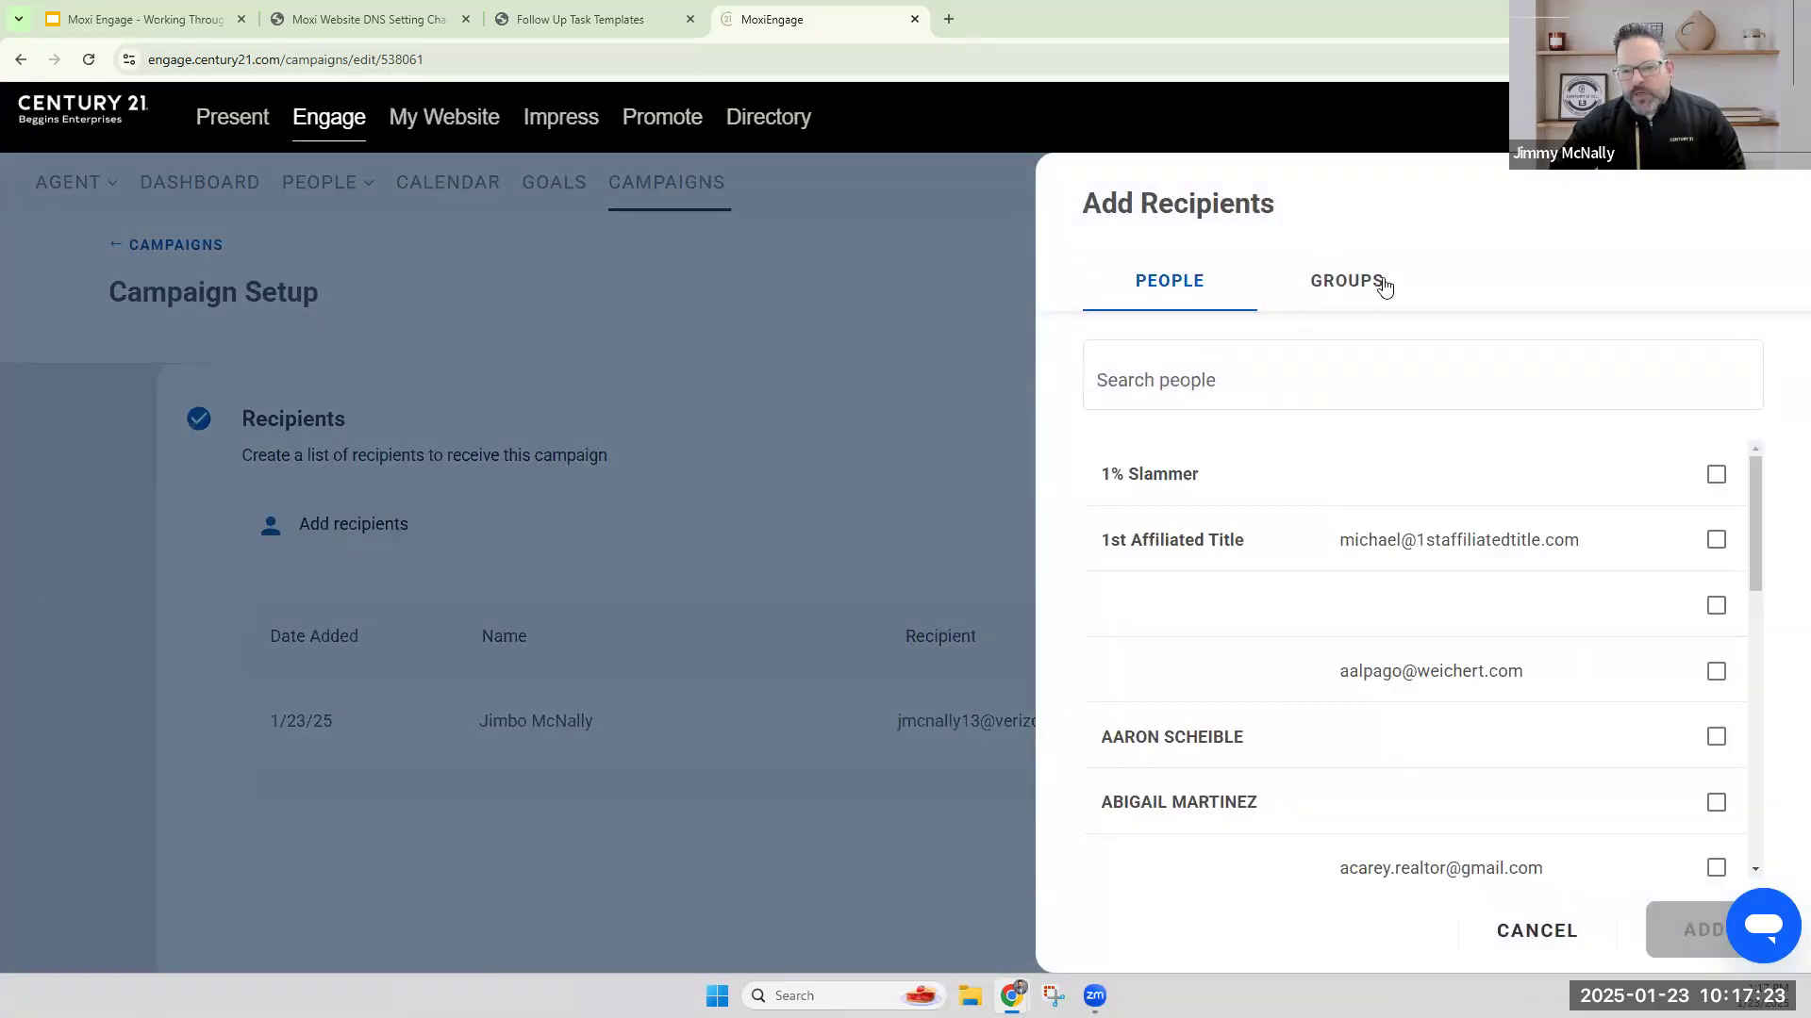
left_click(1354, 288)
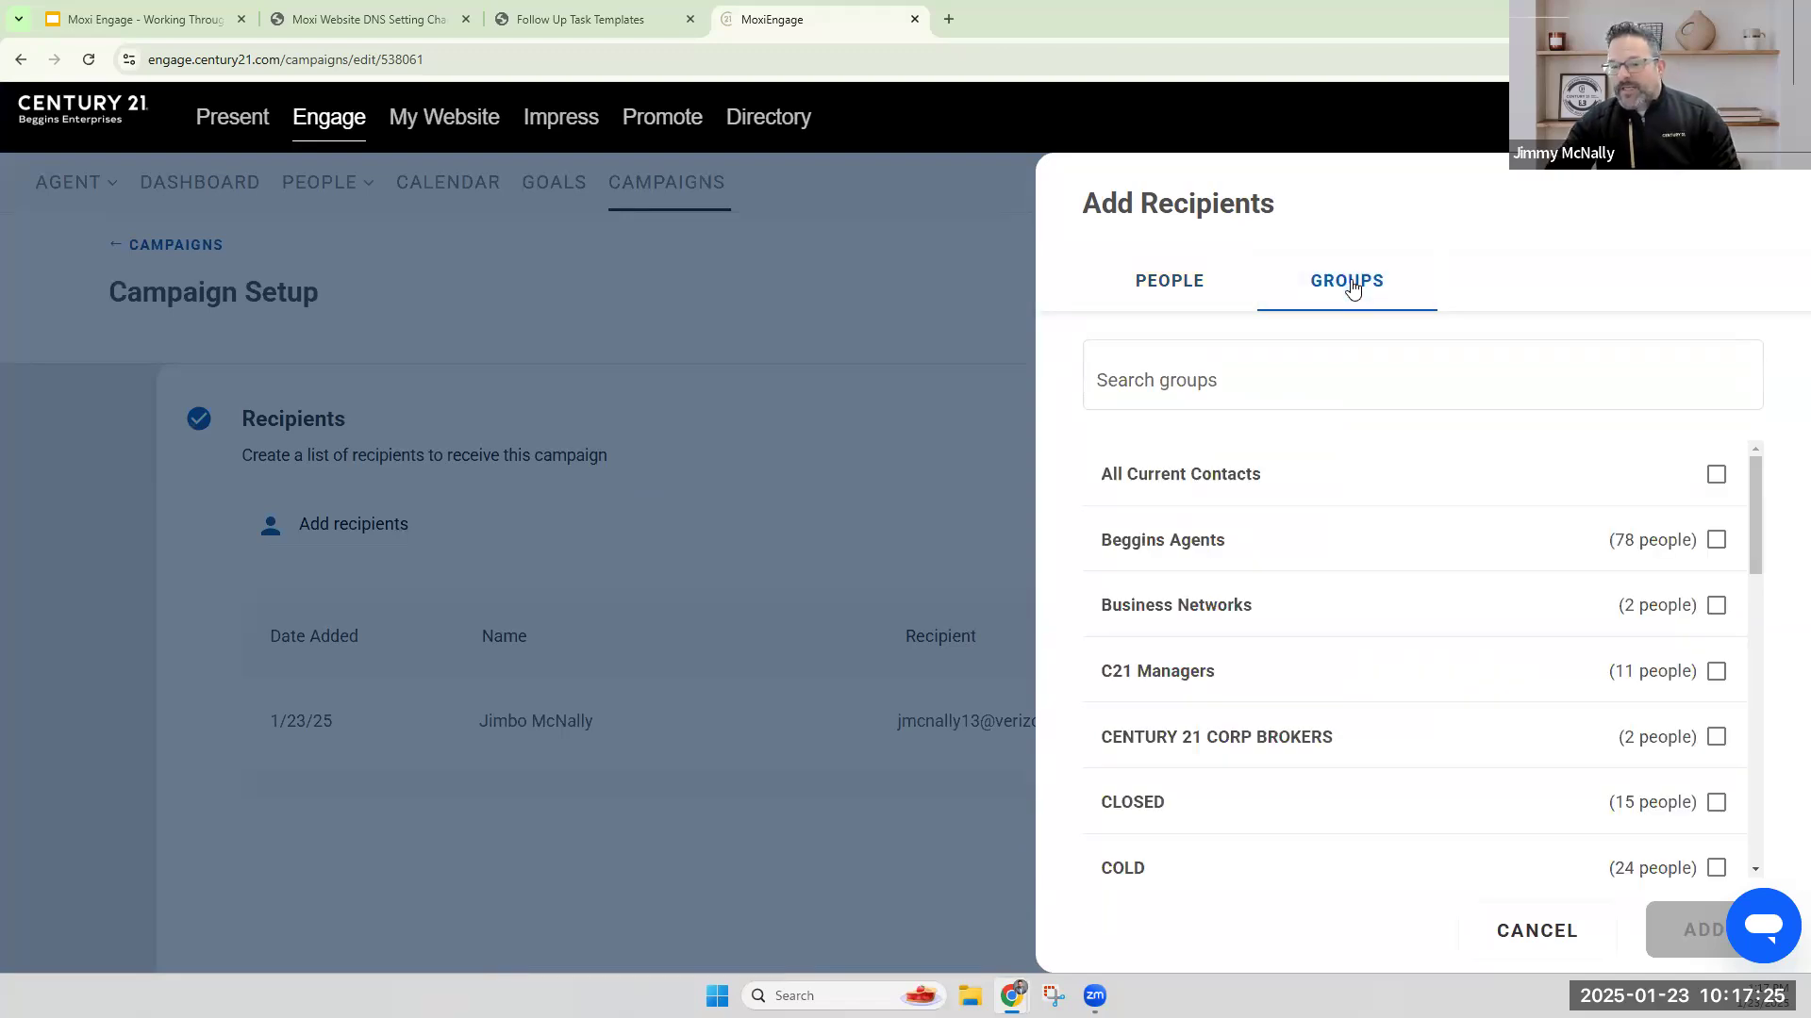
left_click_drag(1085, 475, 1284, 480)
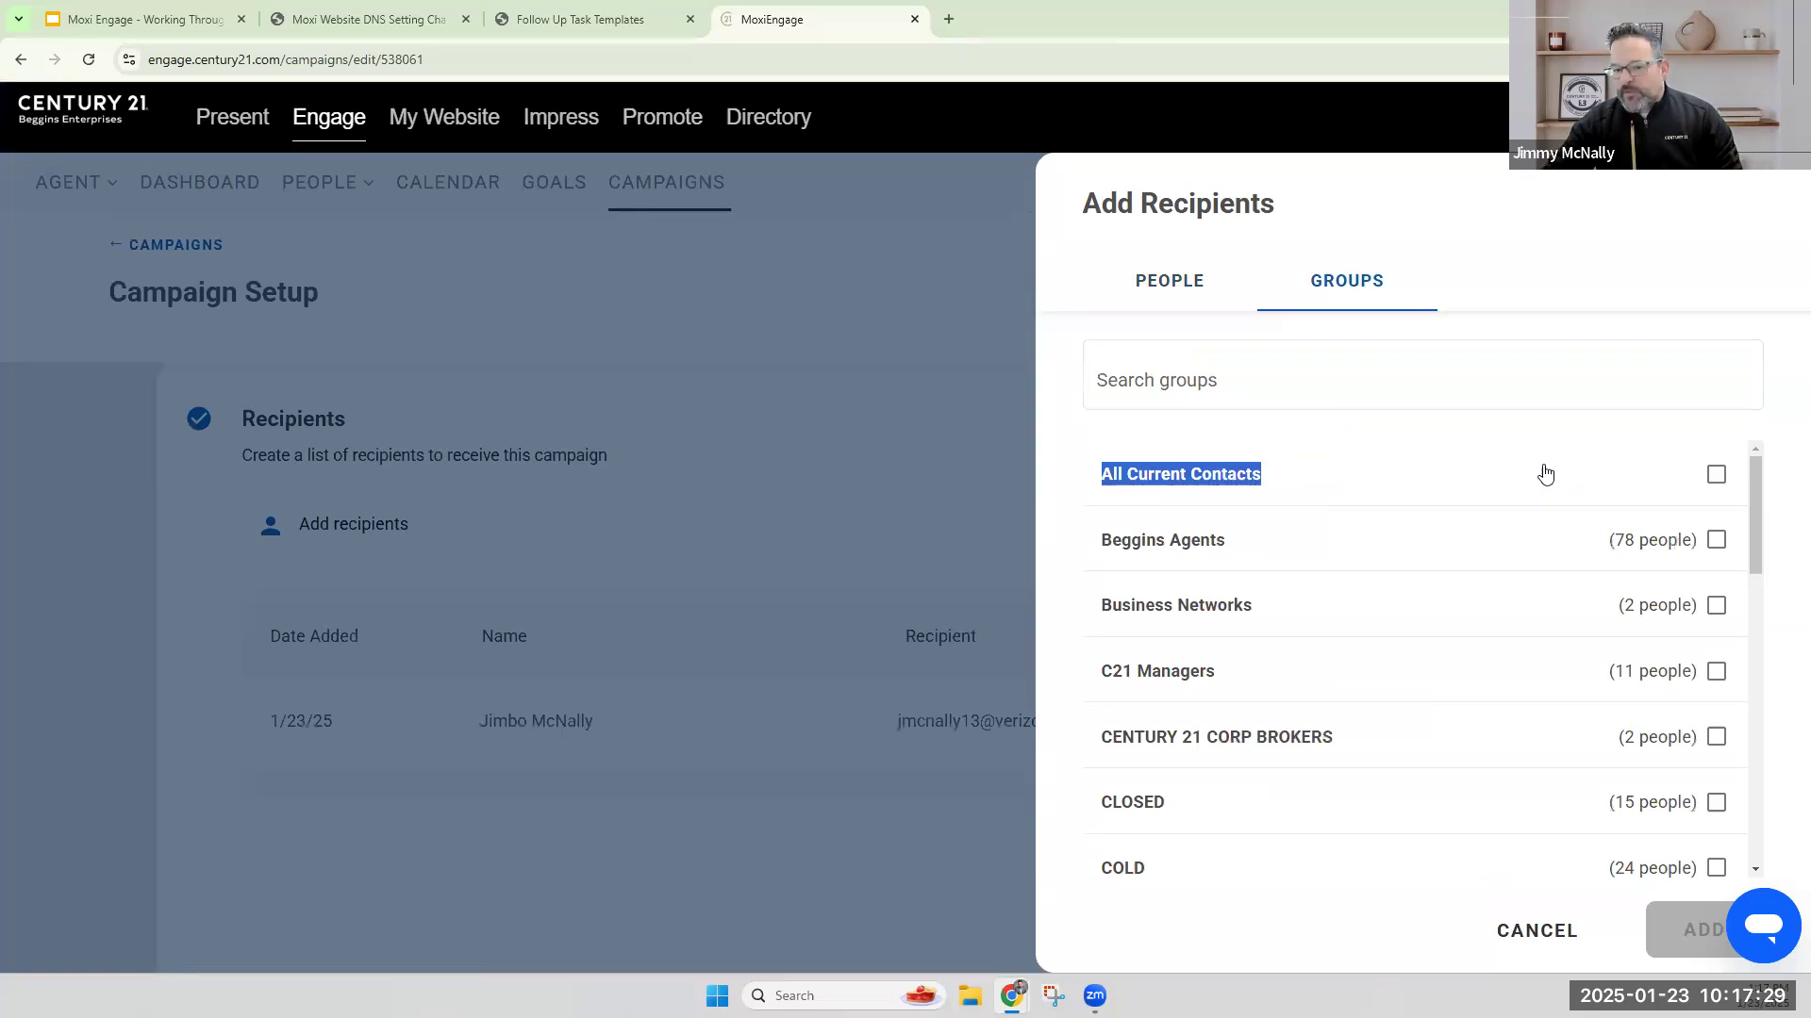
left_click(1325, 476)
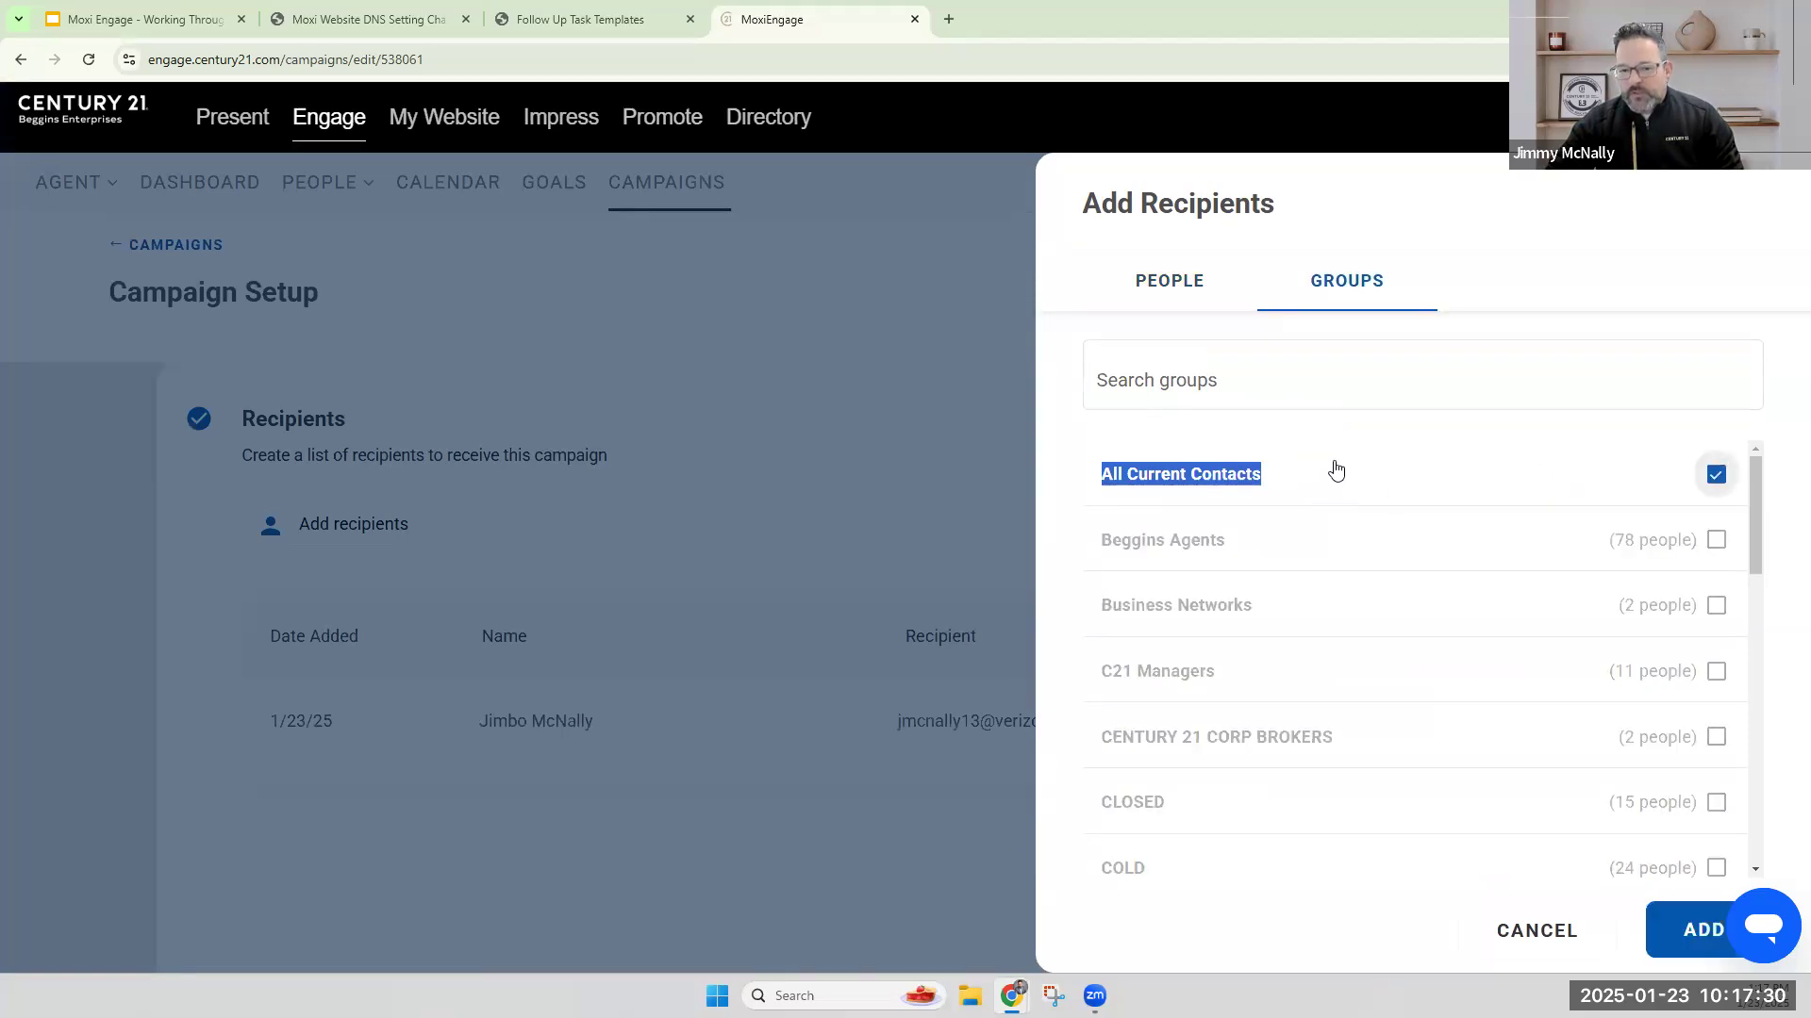
left_click(1713, 475)
scroll(1410, 577, "down", 9)
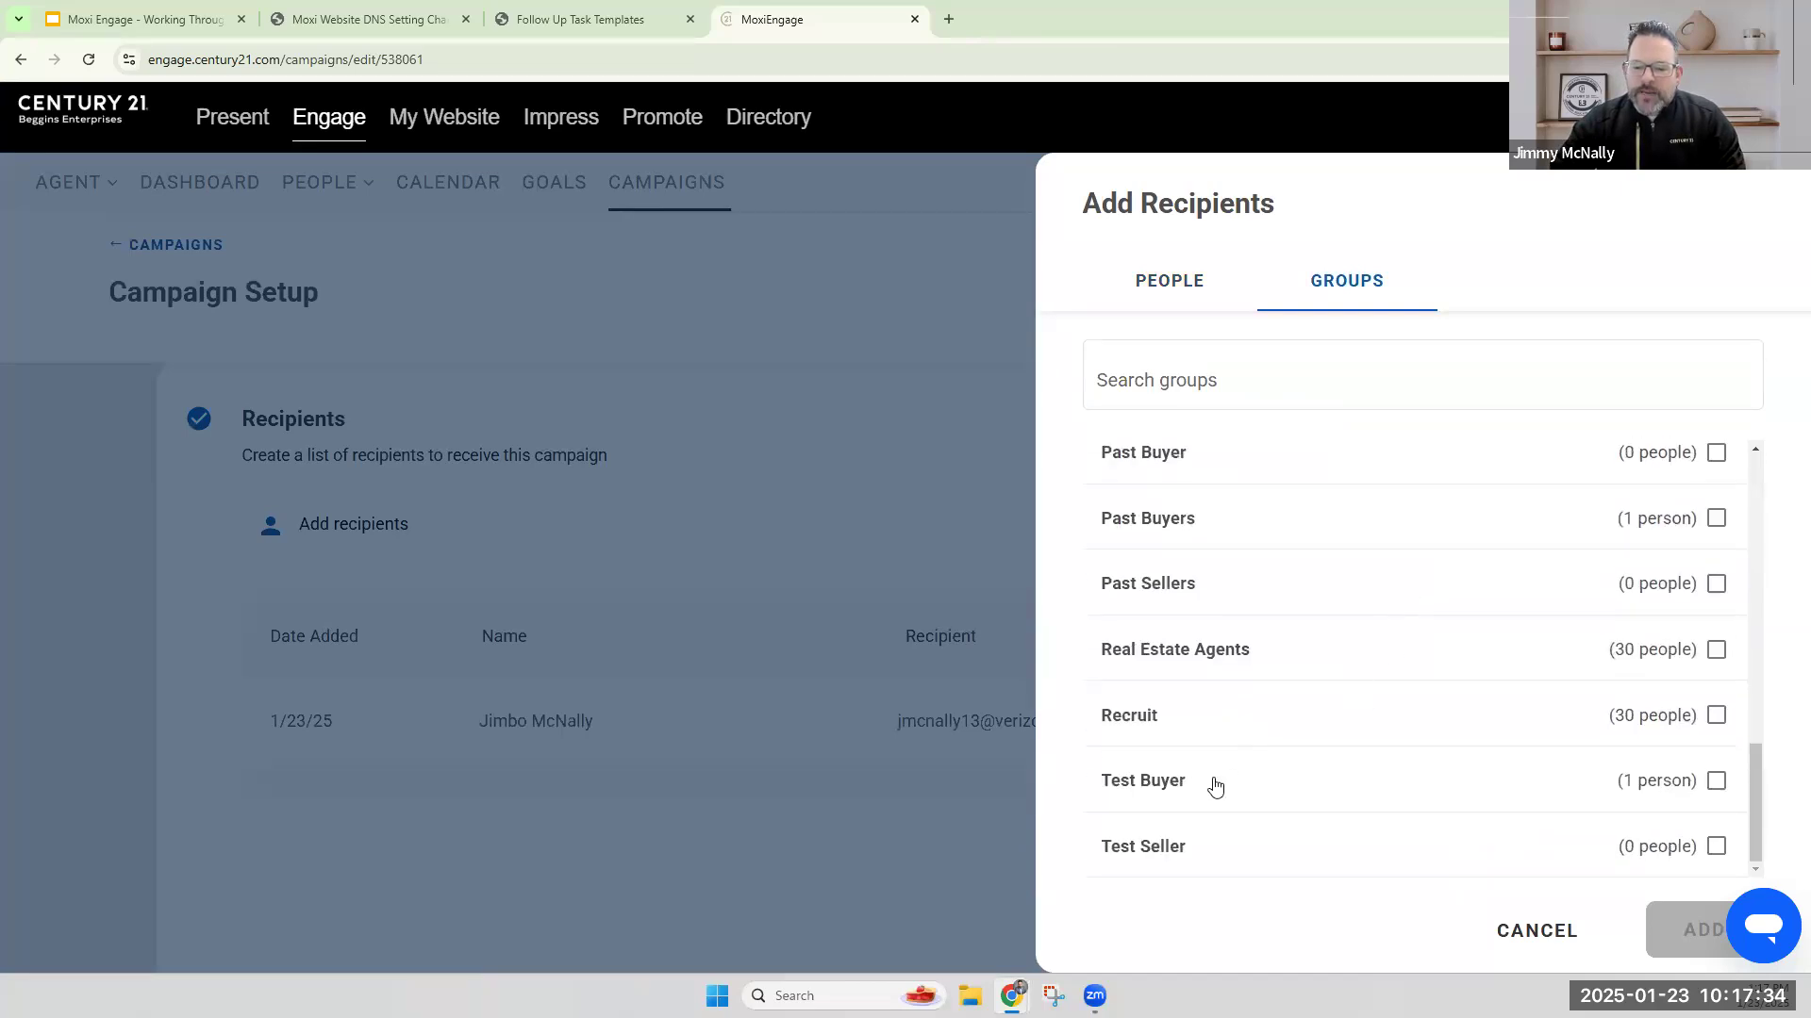
left_click(1717, 781)
left_click(1703, 931)
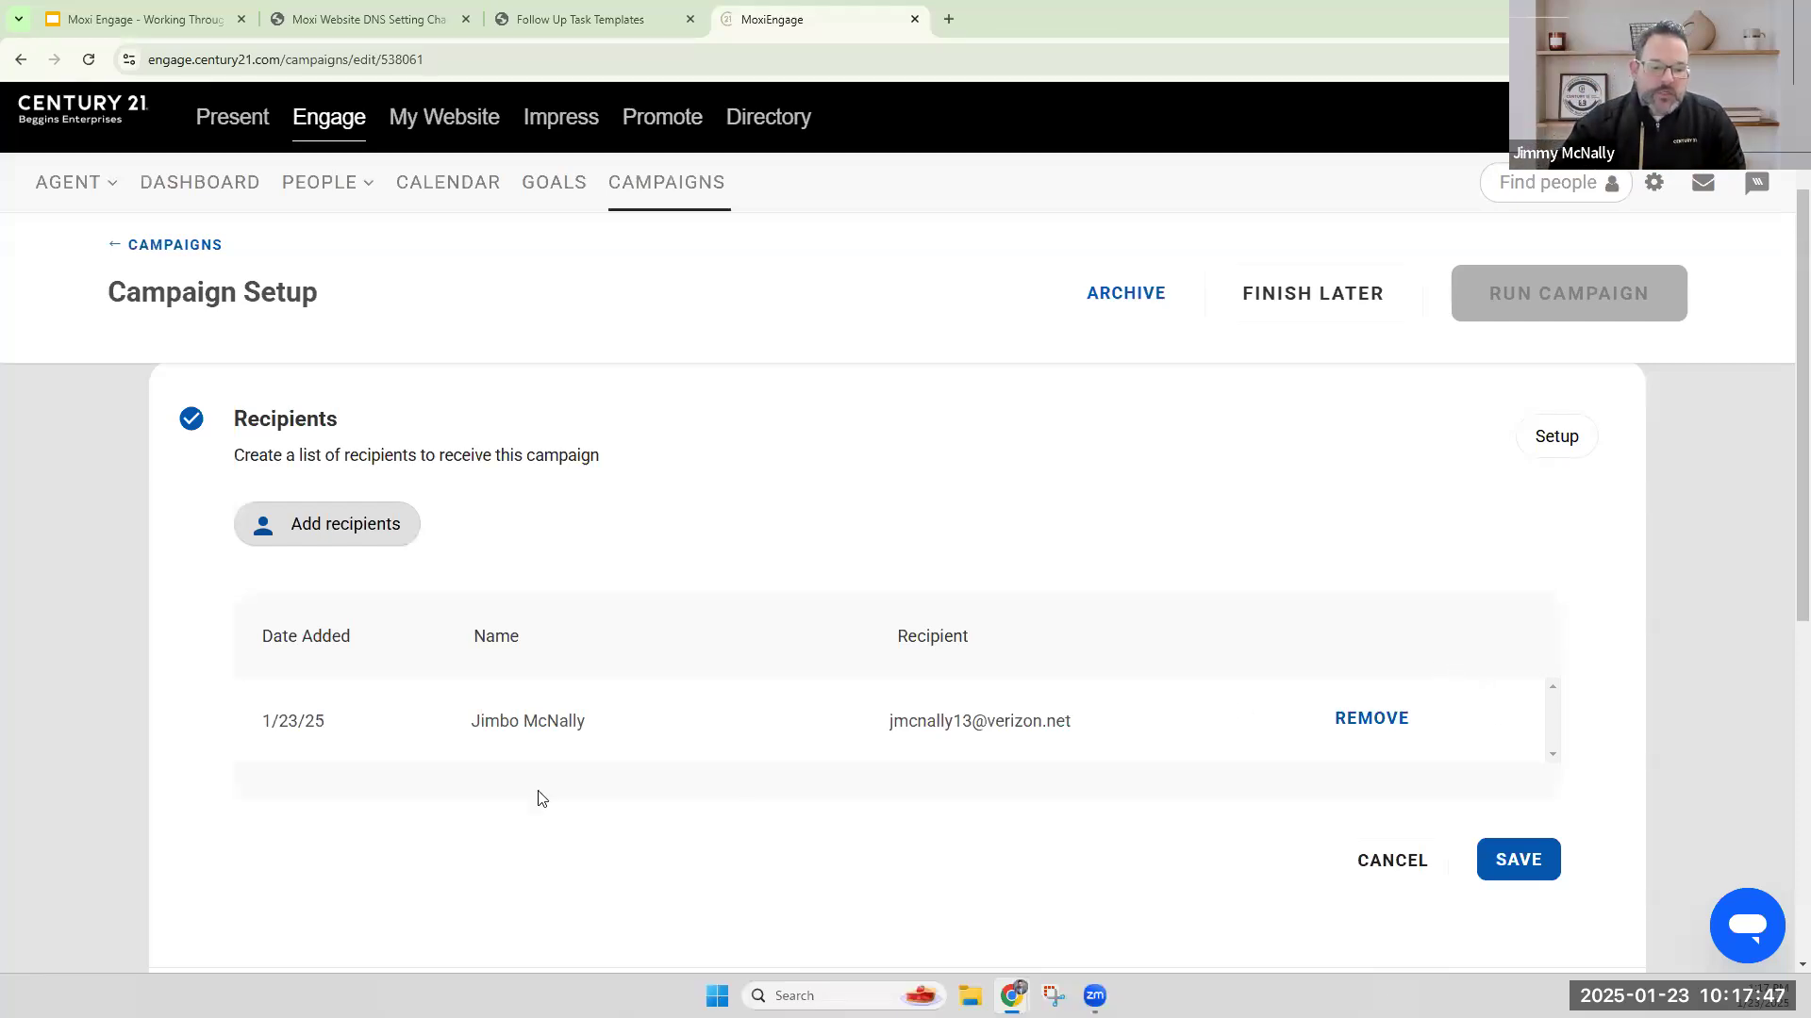
Save the campaign's recipient list and run the campaign.
left_click(1539, 876)
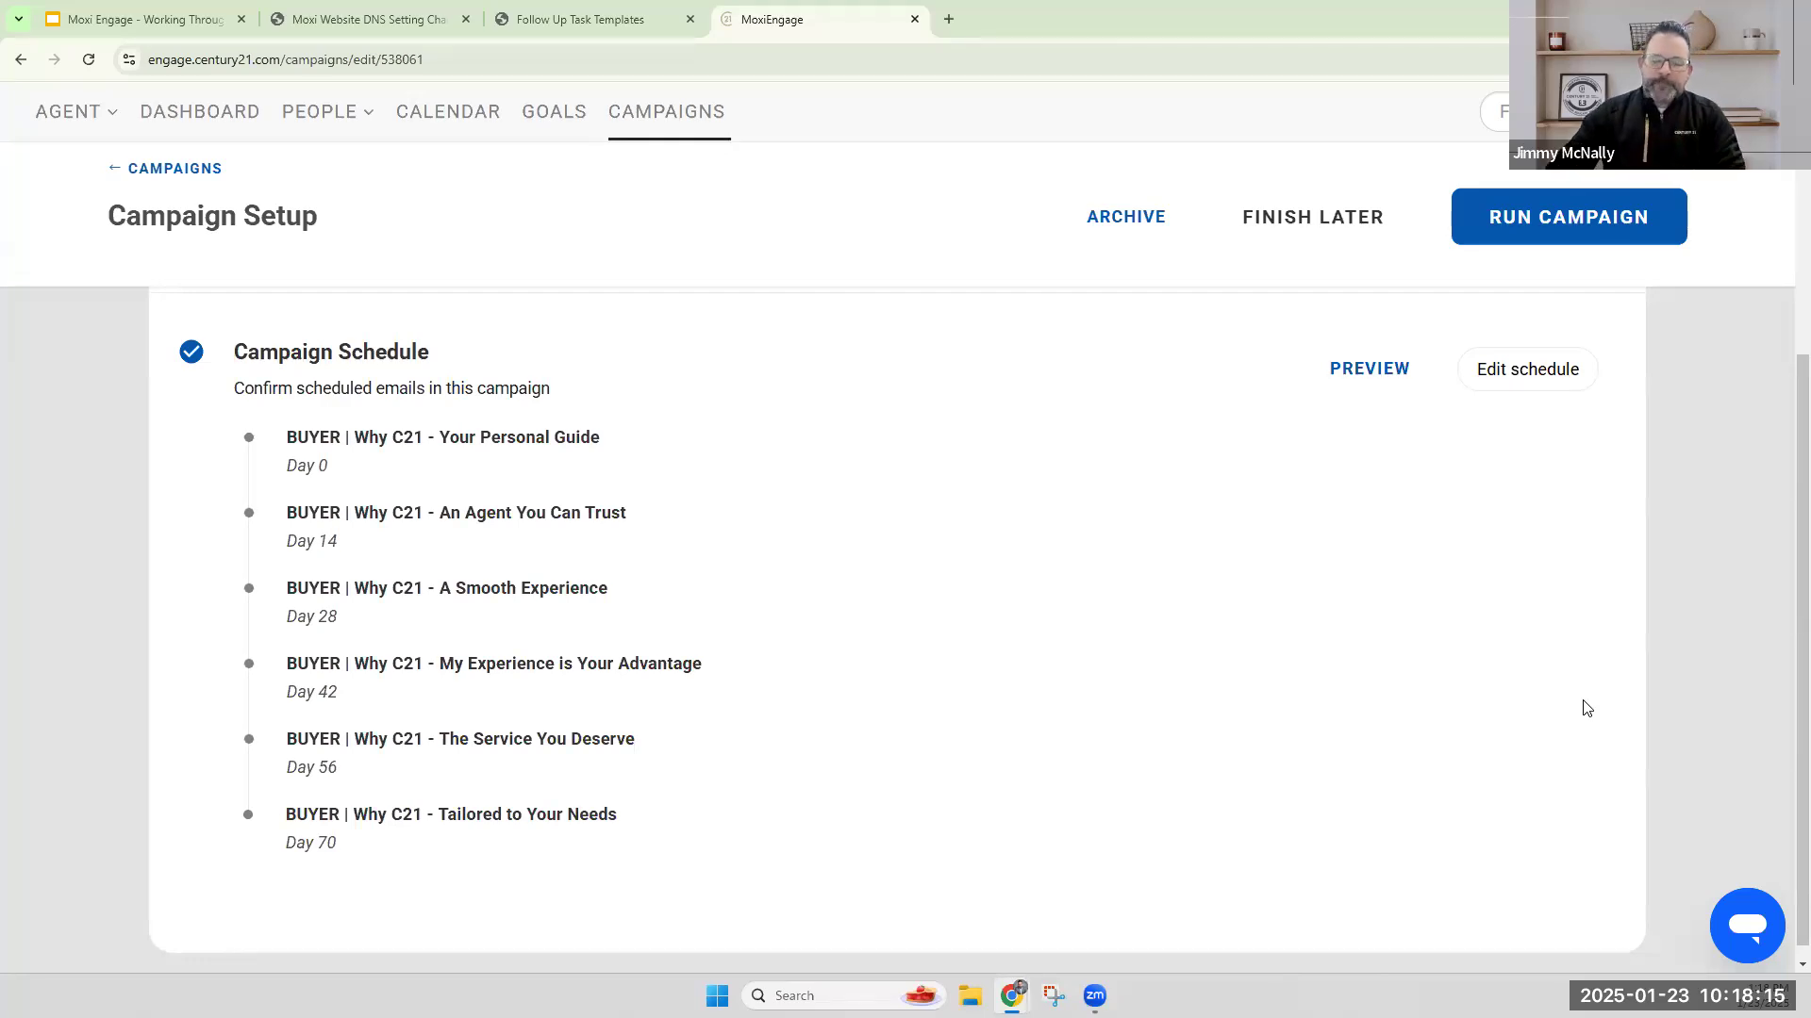
scroll(1415, 755, "up", 3)
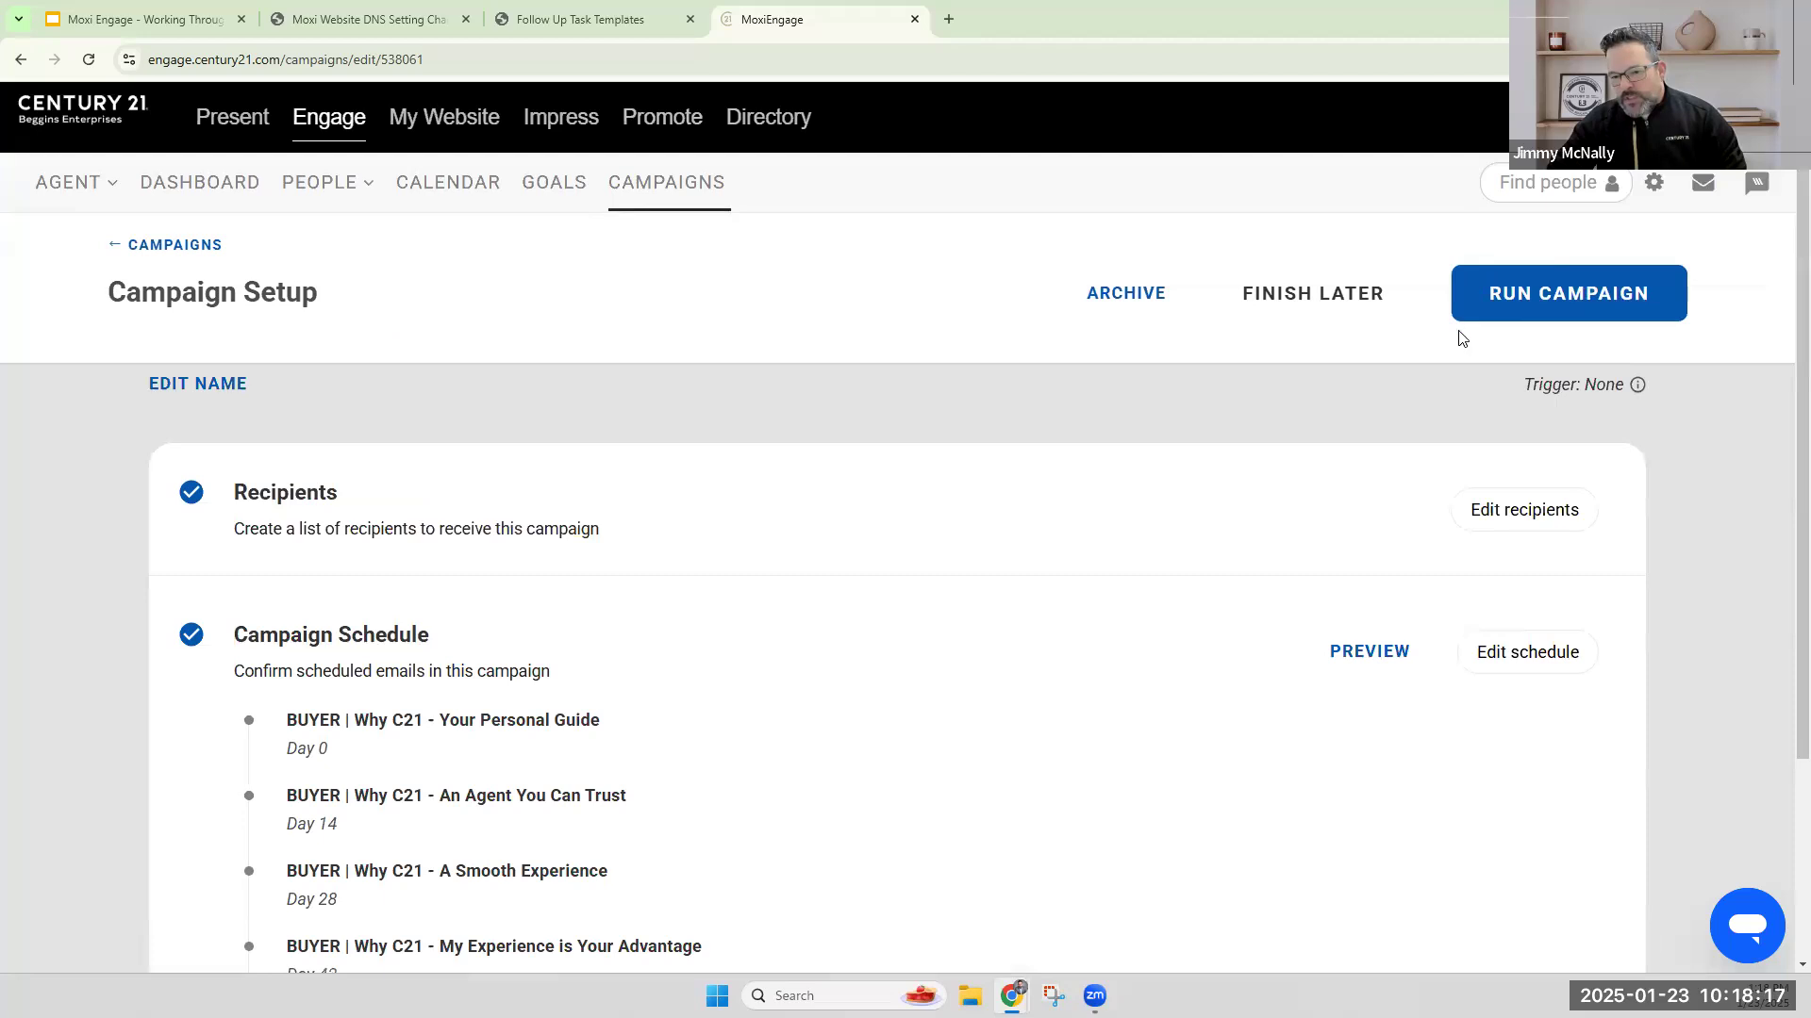
left_click(1573, 294)
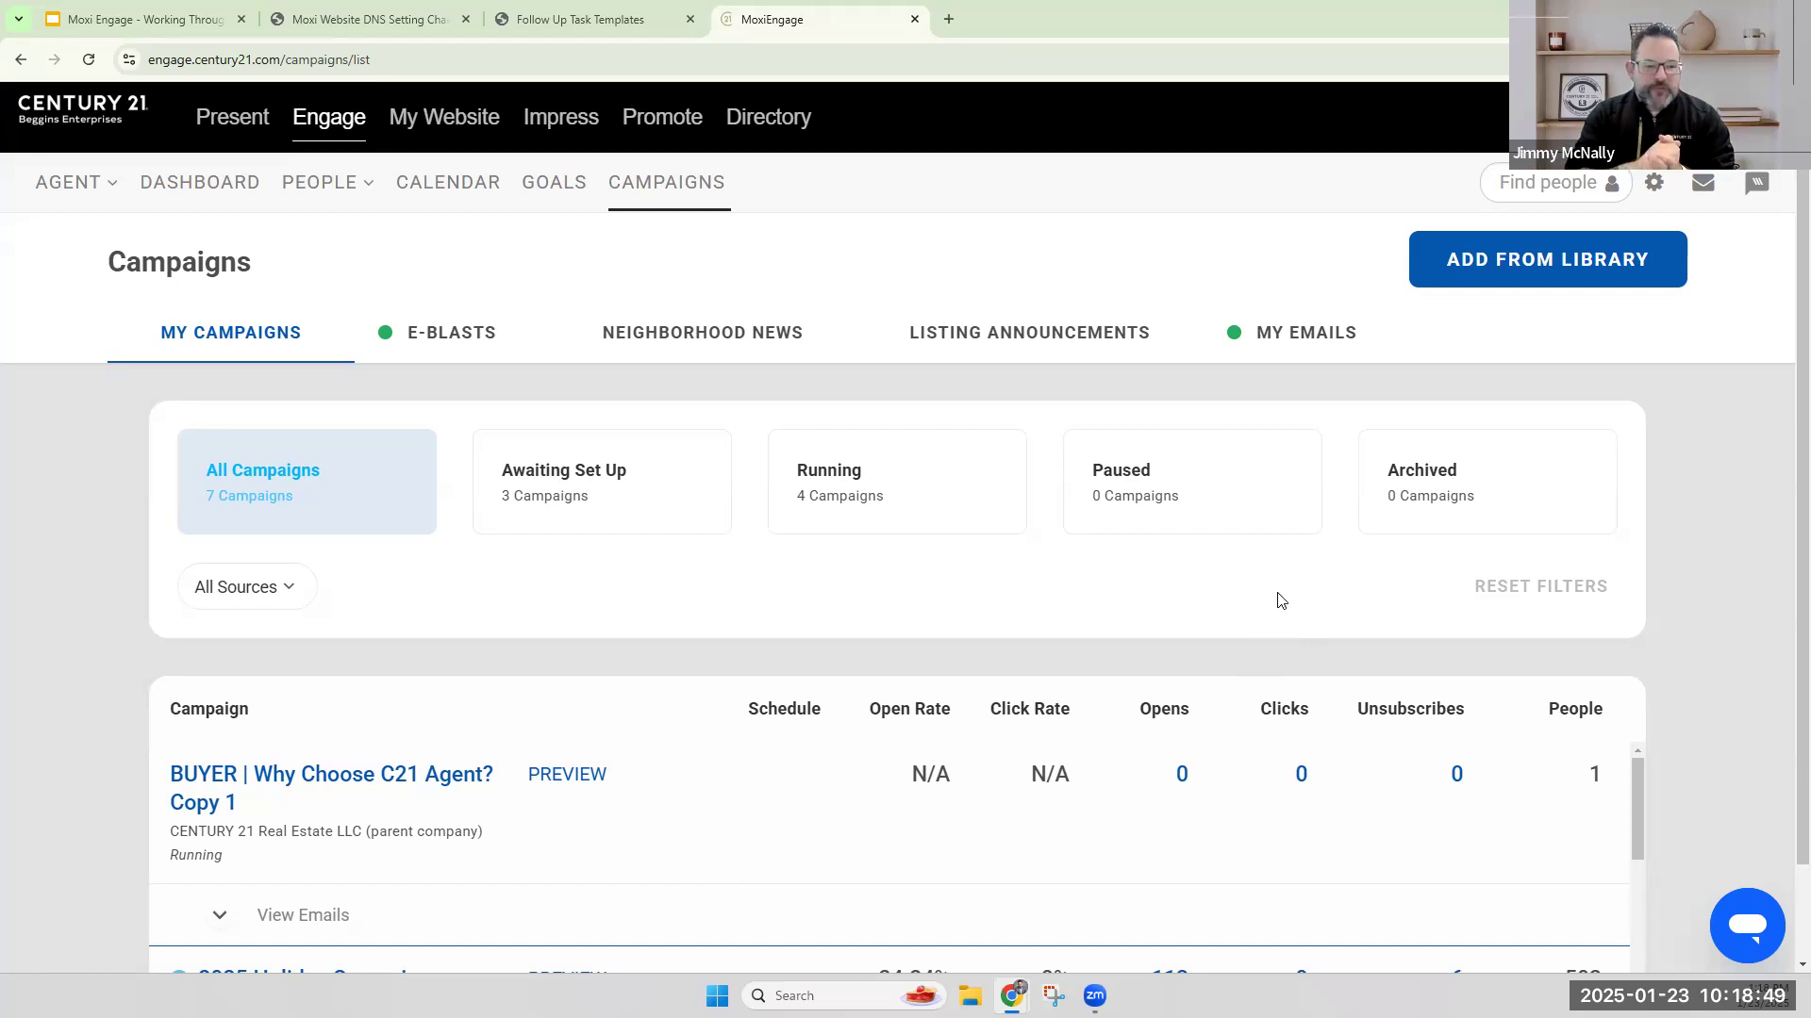
Open My People and check the test contact's latest email activity and group labels.
mouse_move(339, 184)
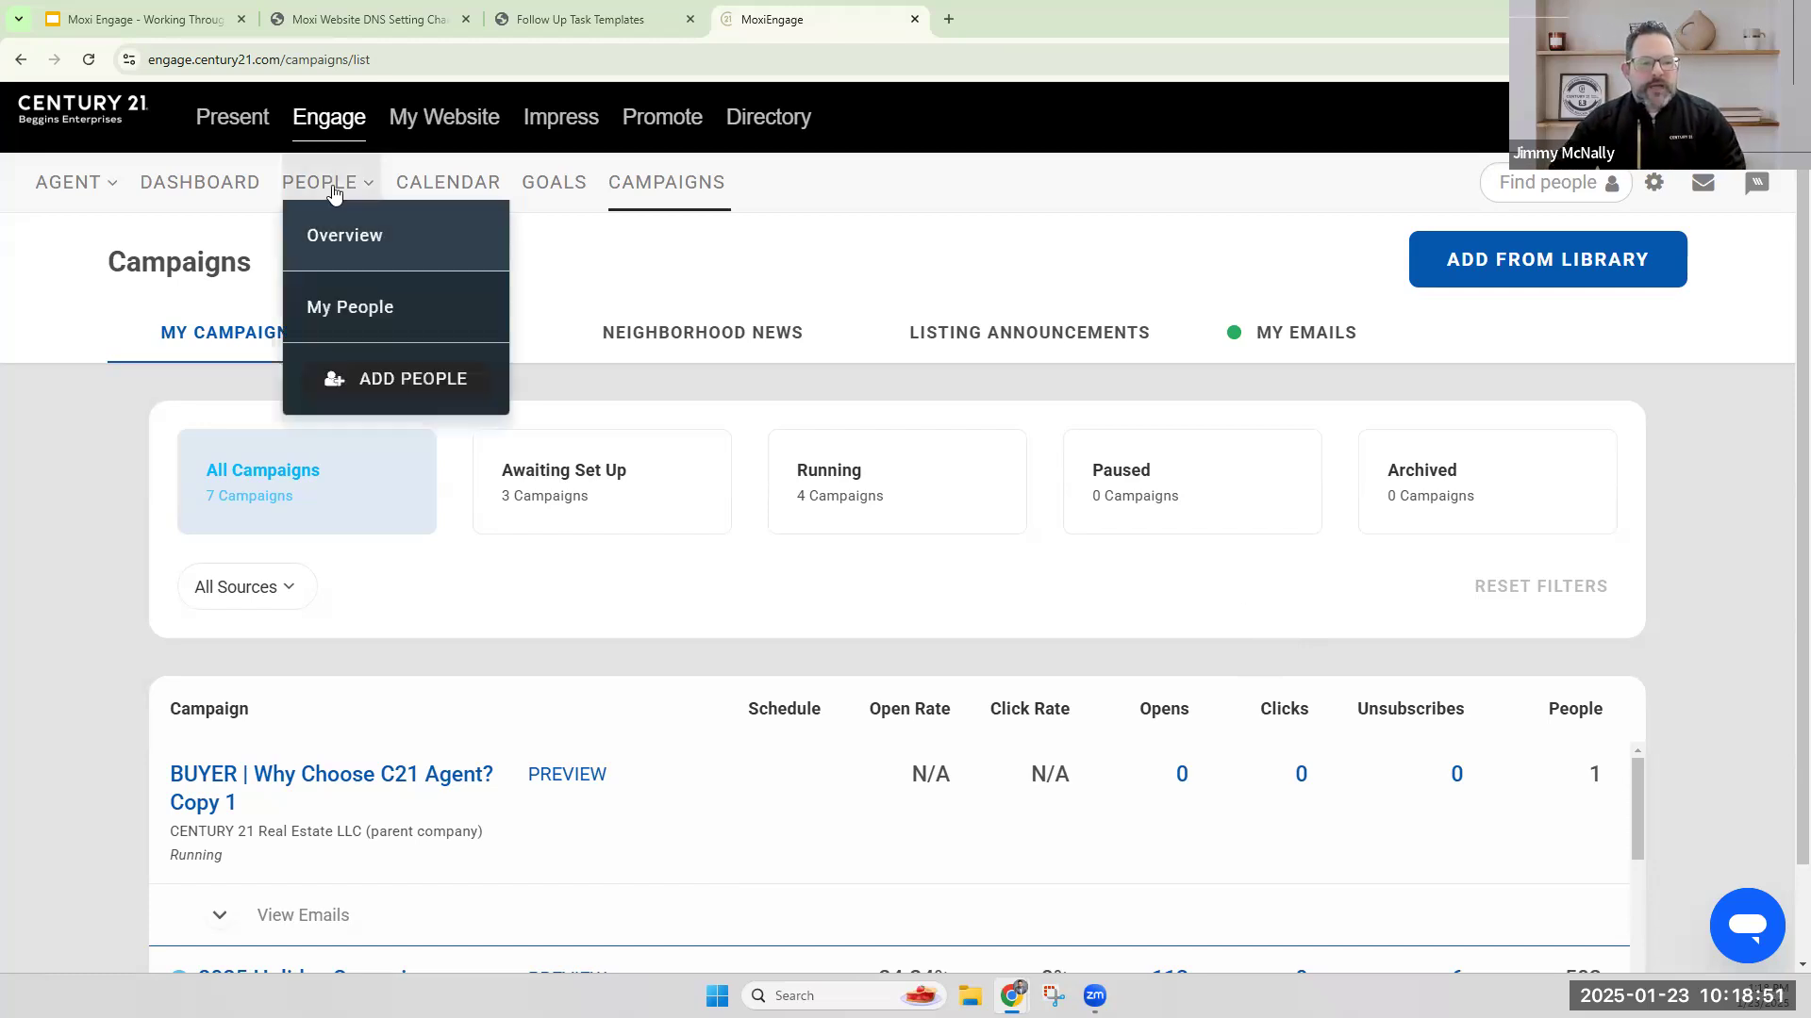
left_click(356, 302)
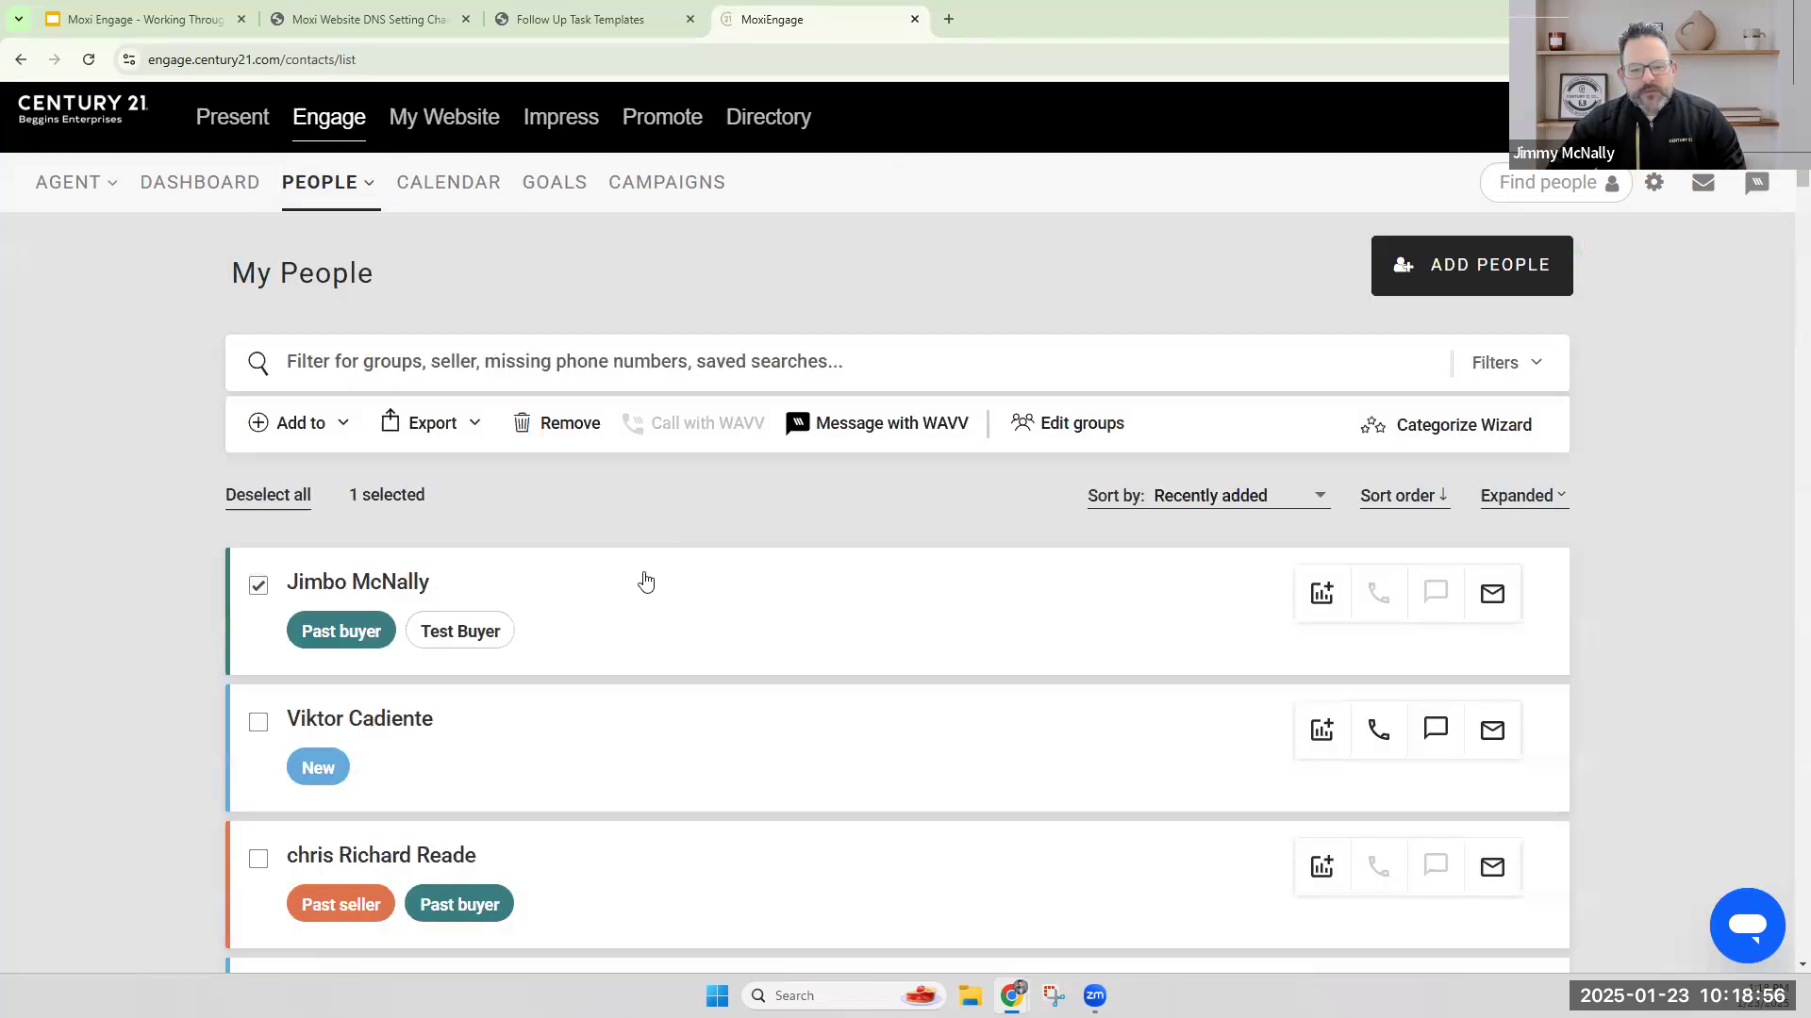
left_click_drag(432, 590, 518, 509)
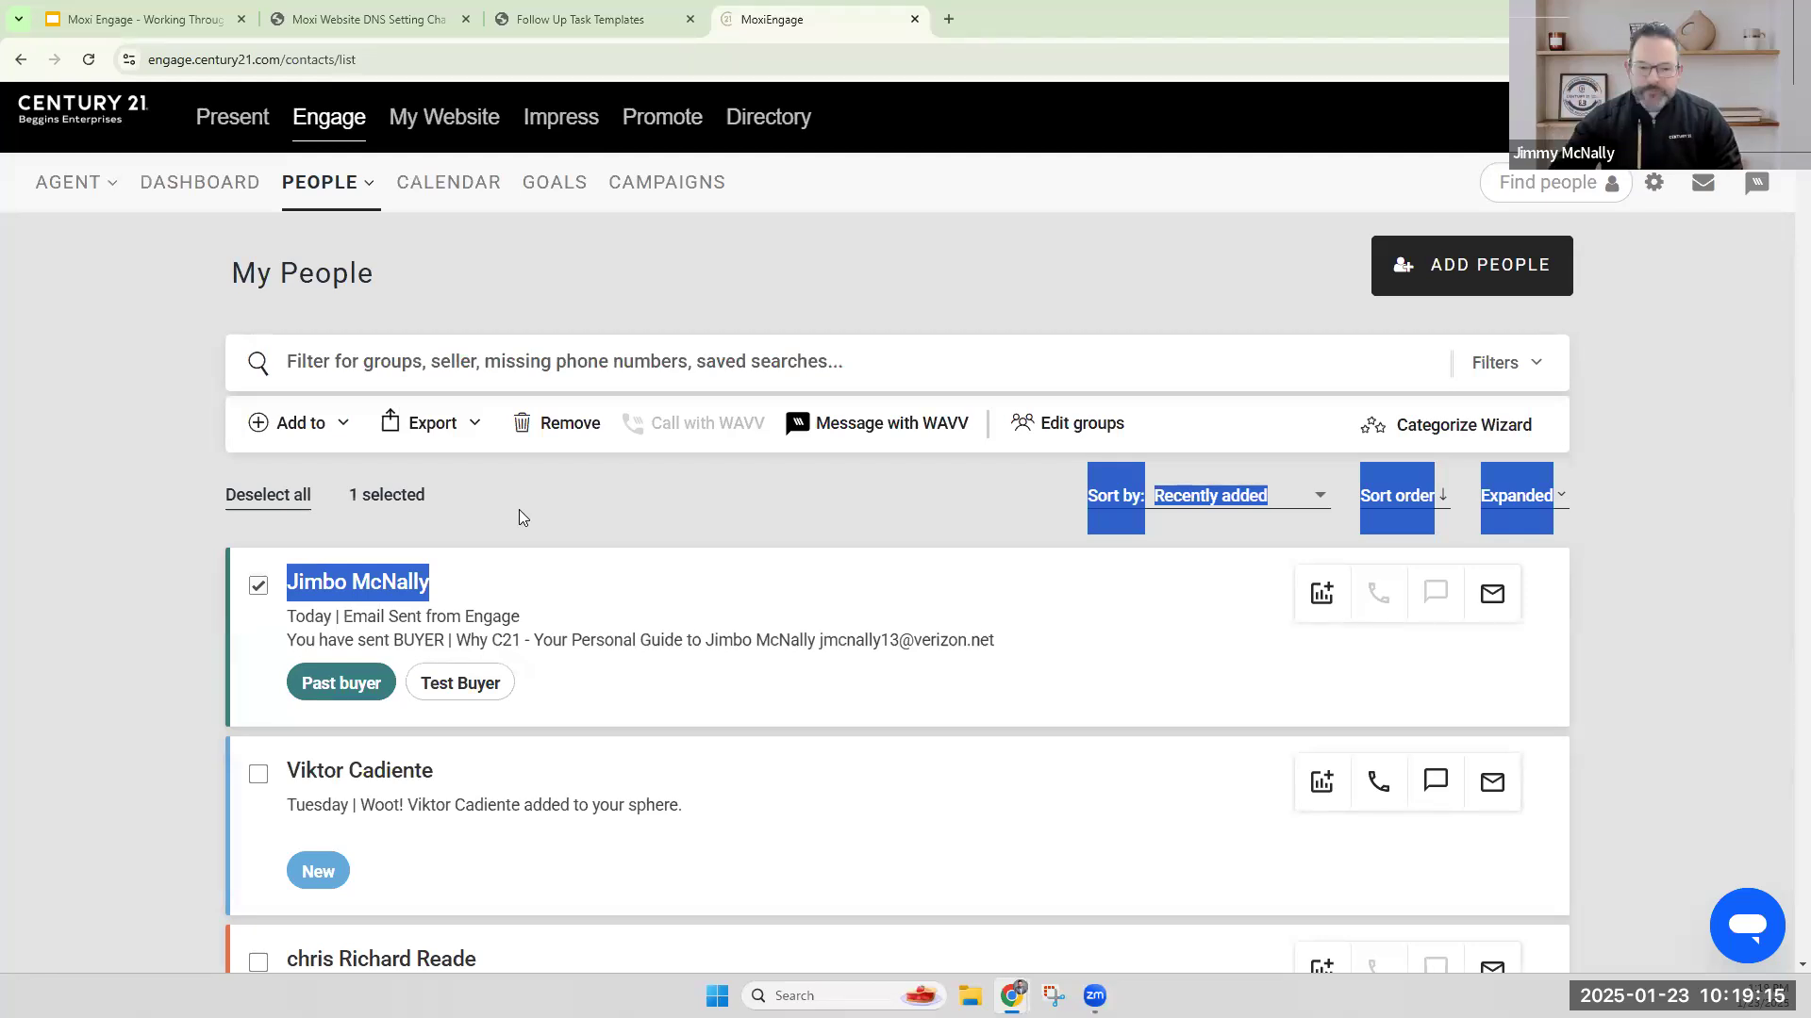
left_click(551, 553)
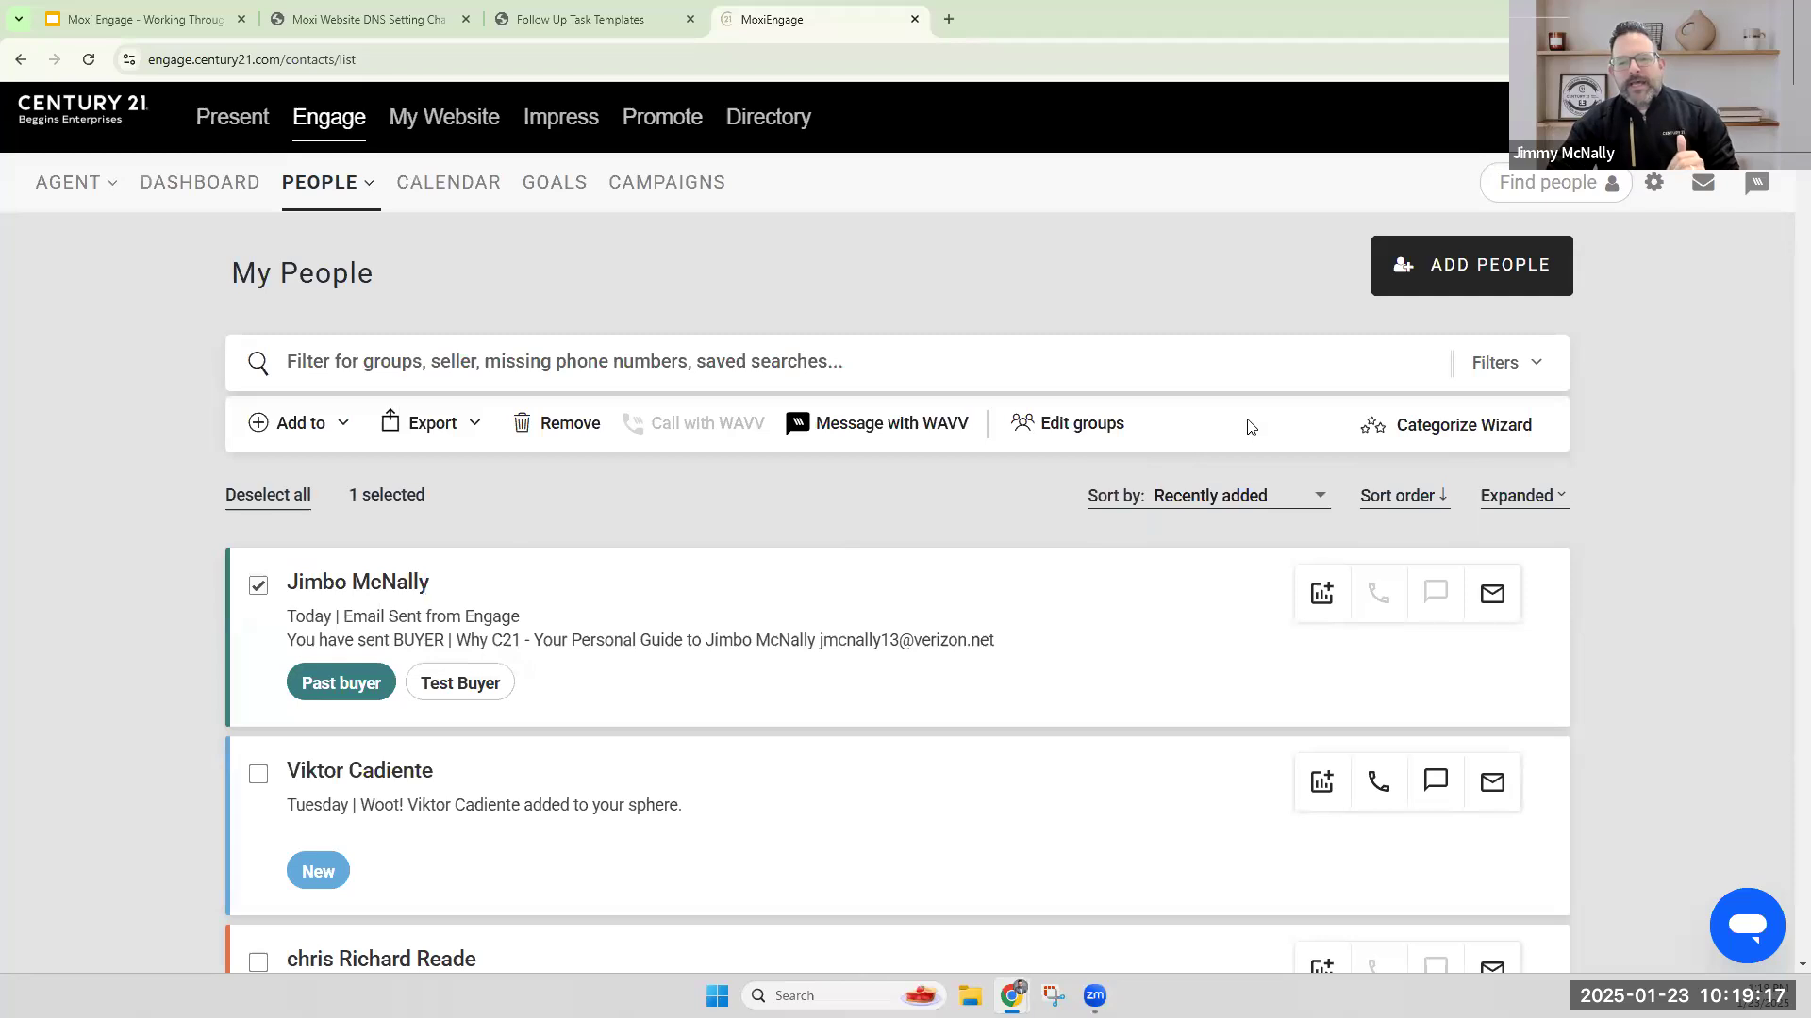
Look through the existing contact groups in Edit groups, close the list and return to Campaigns.
left_click(1094, 429)
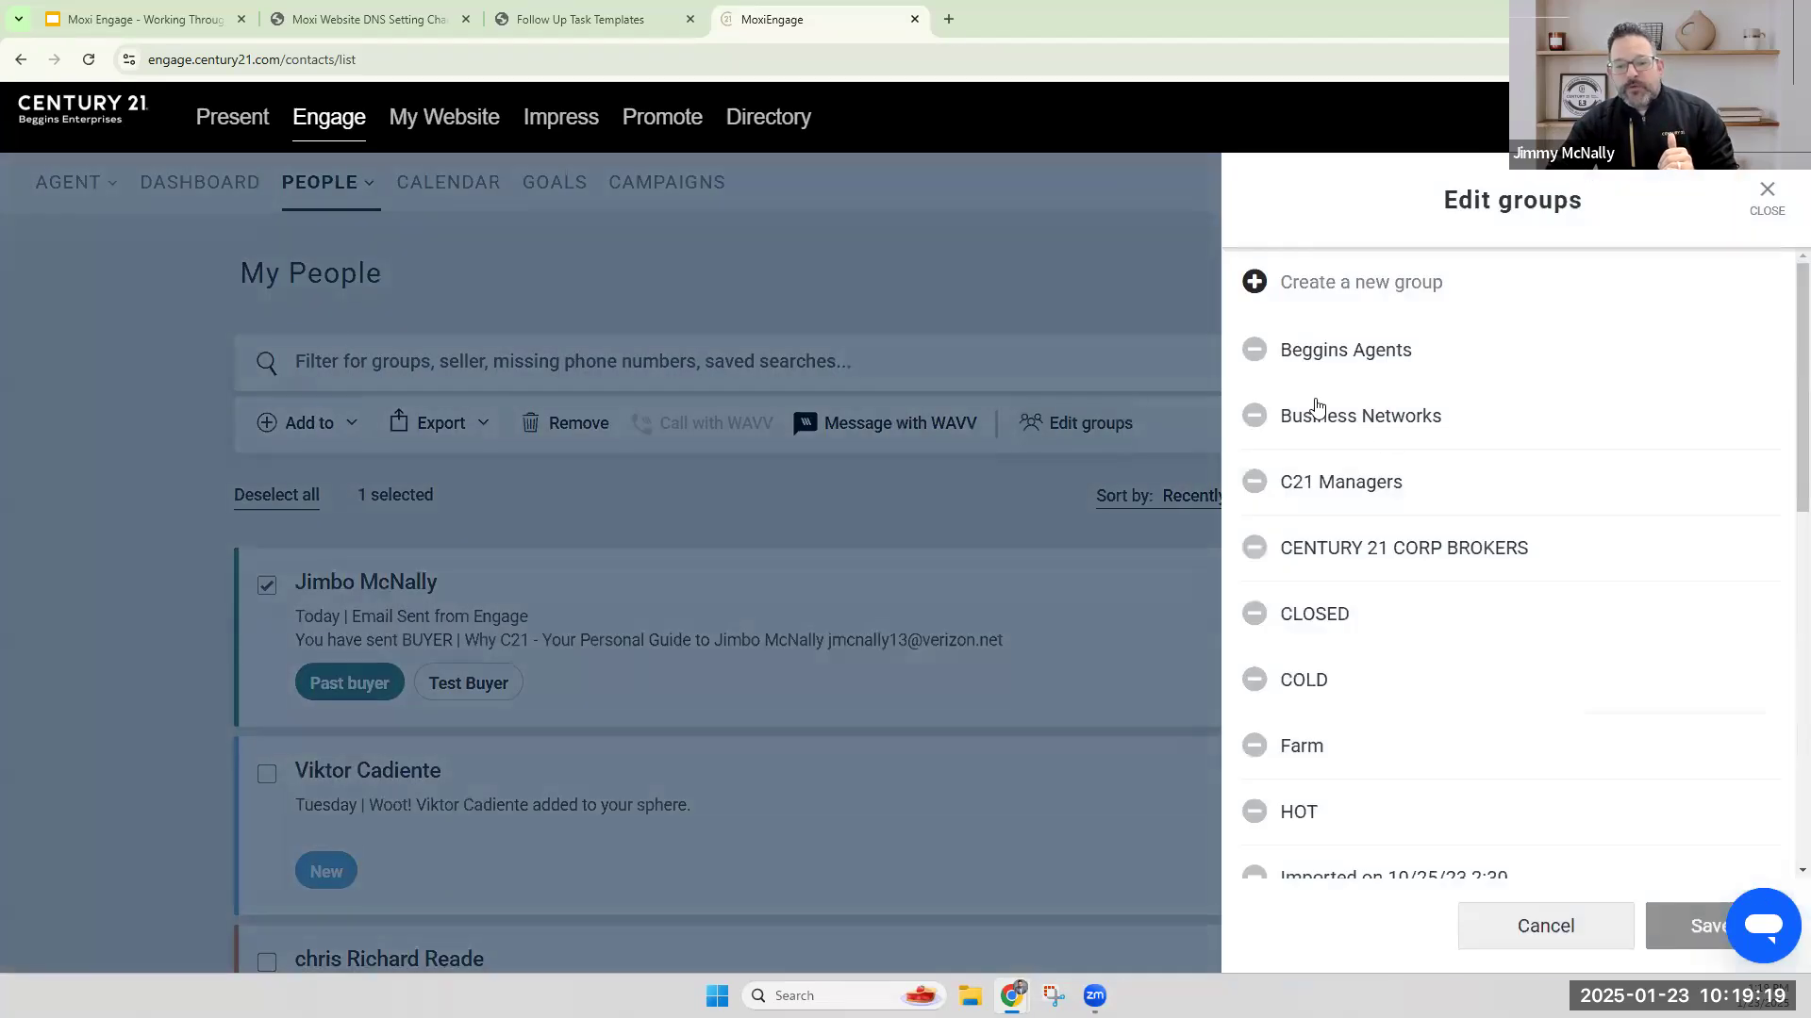
scroll(1403, 651, "down", 10)
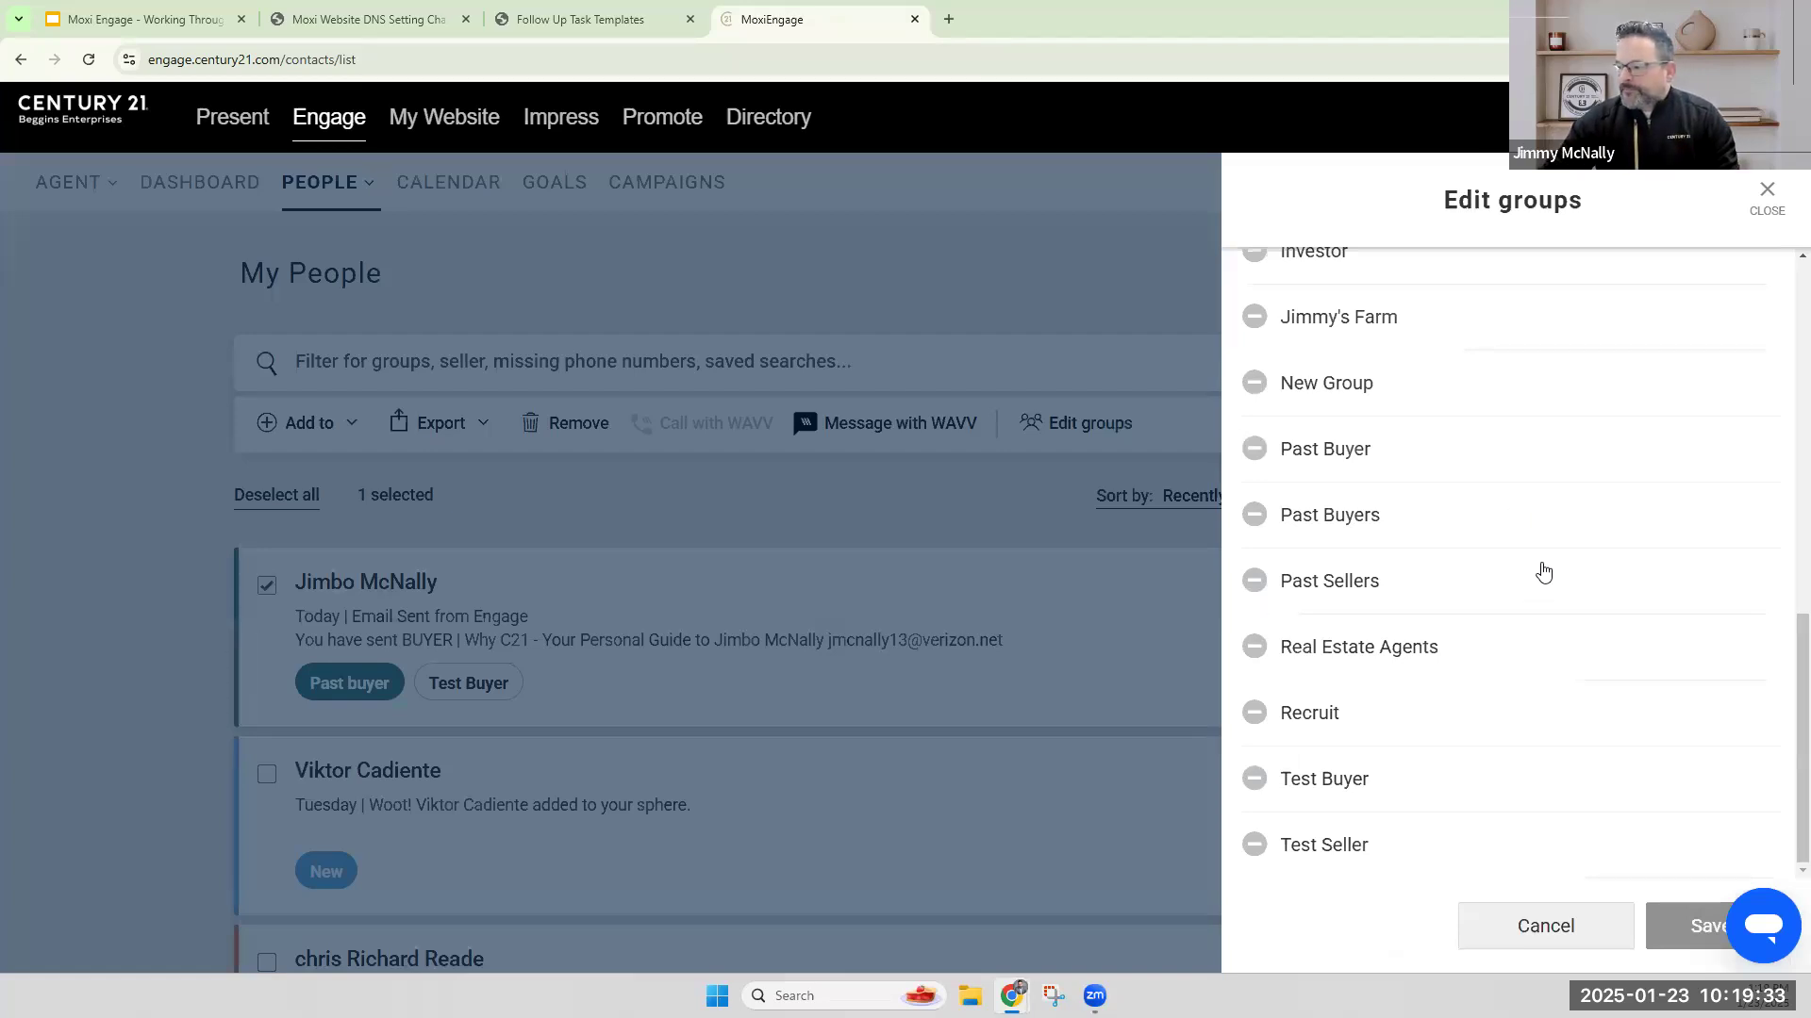
left_click(1765, 201)
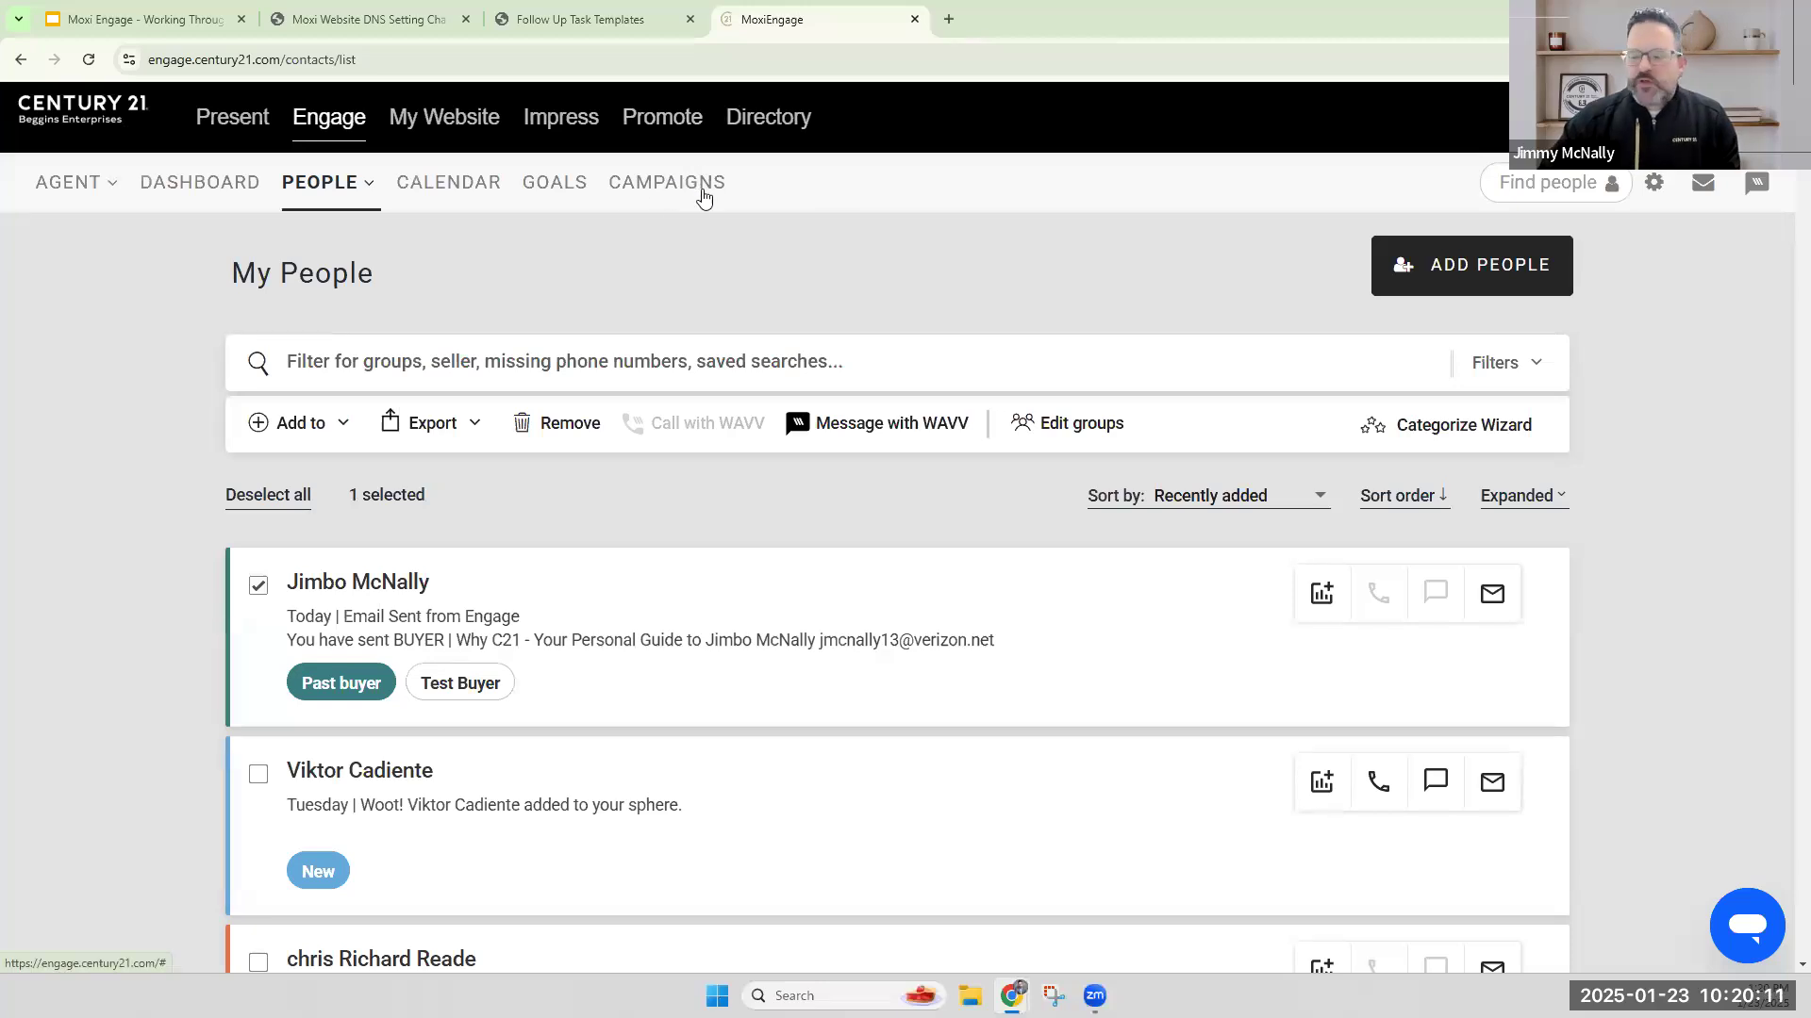
left_click(653, 189)
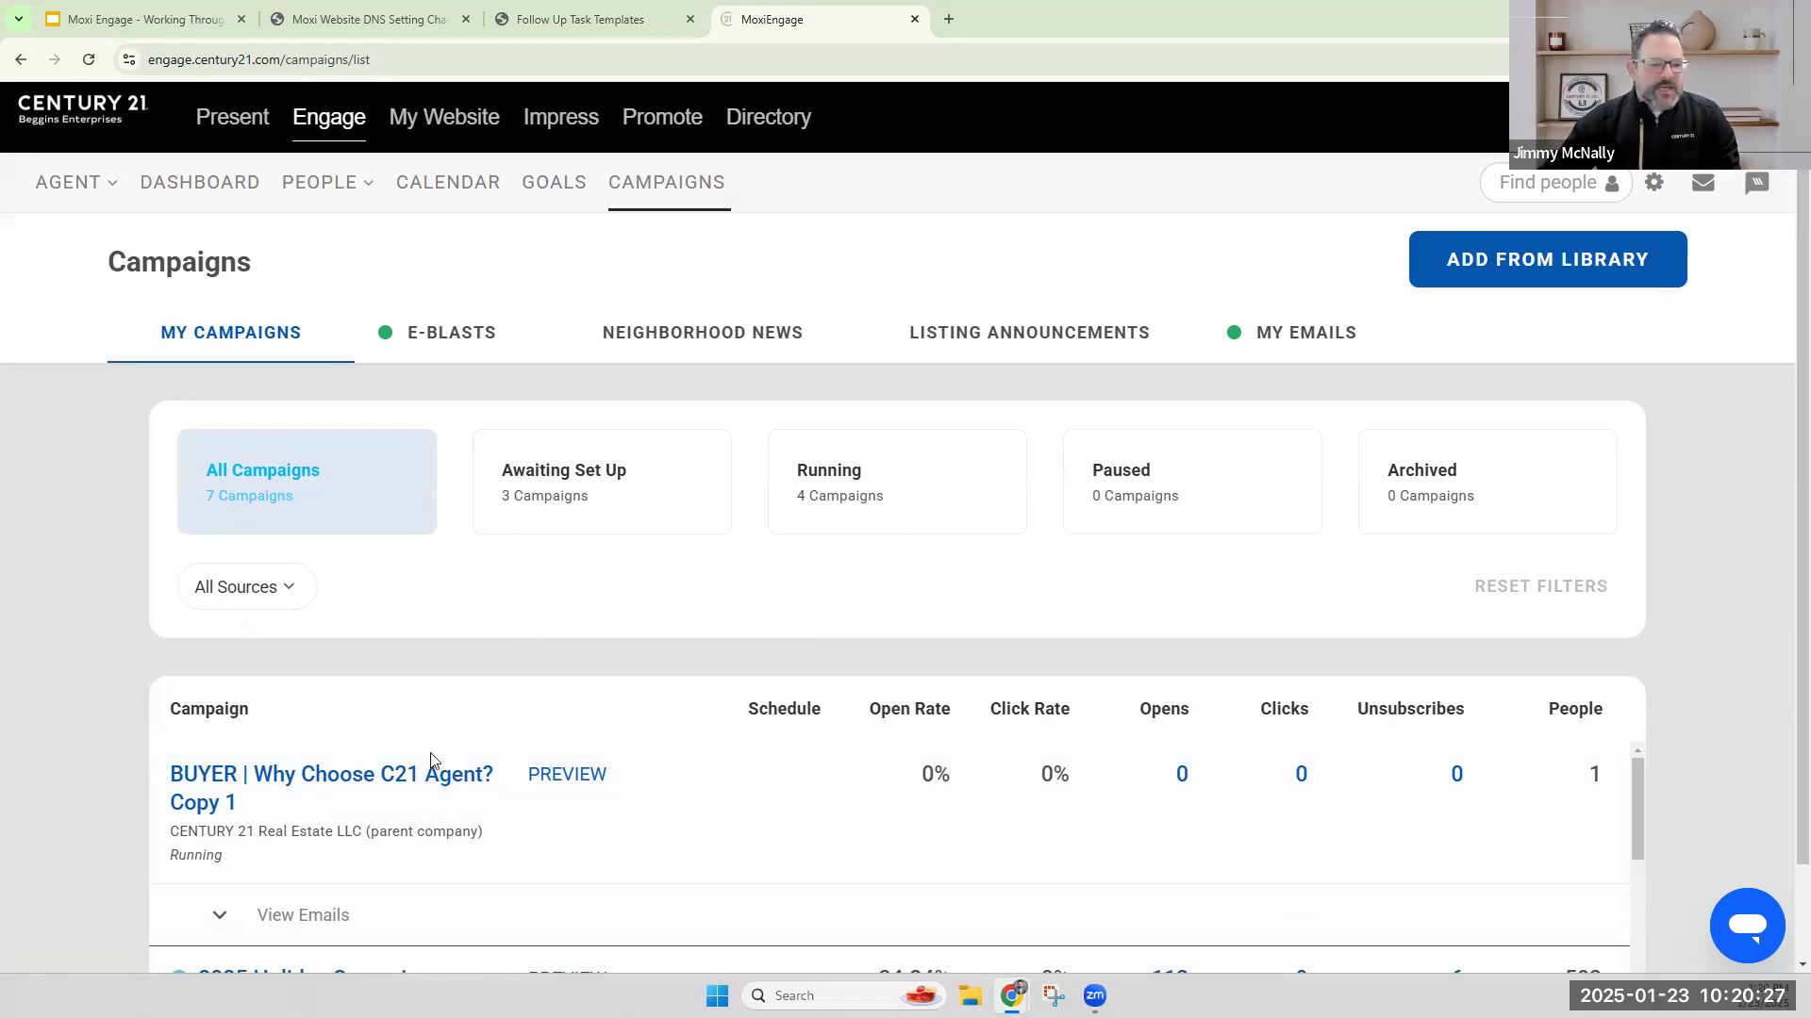
End and archive the running campaign "BUYER | Why Choose C21 Agent? Copy 1" and delete it from the archived campaigns.
left_click(400, 775)
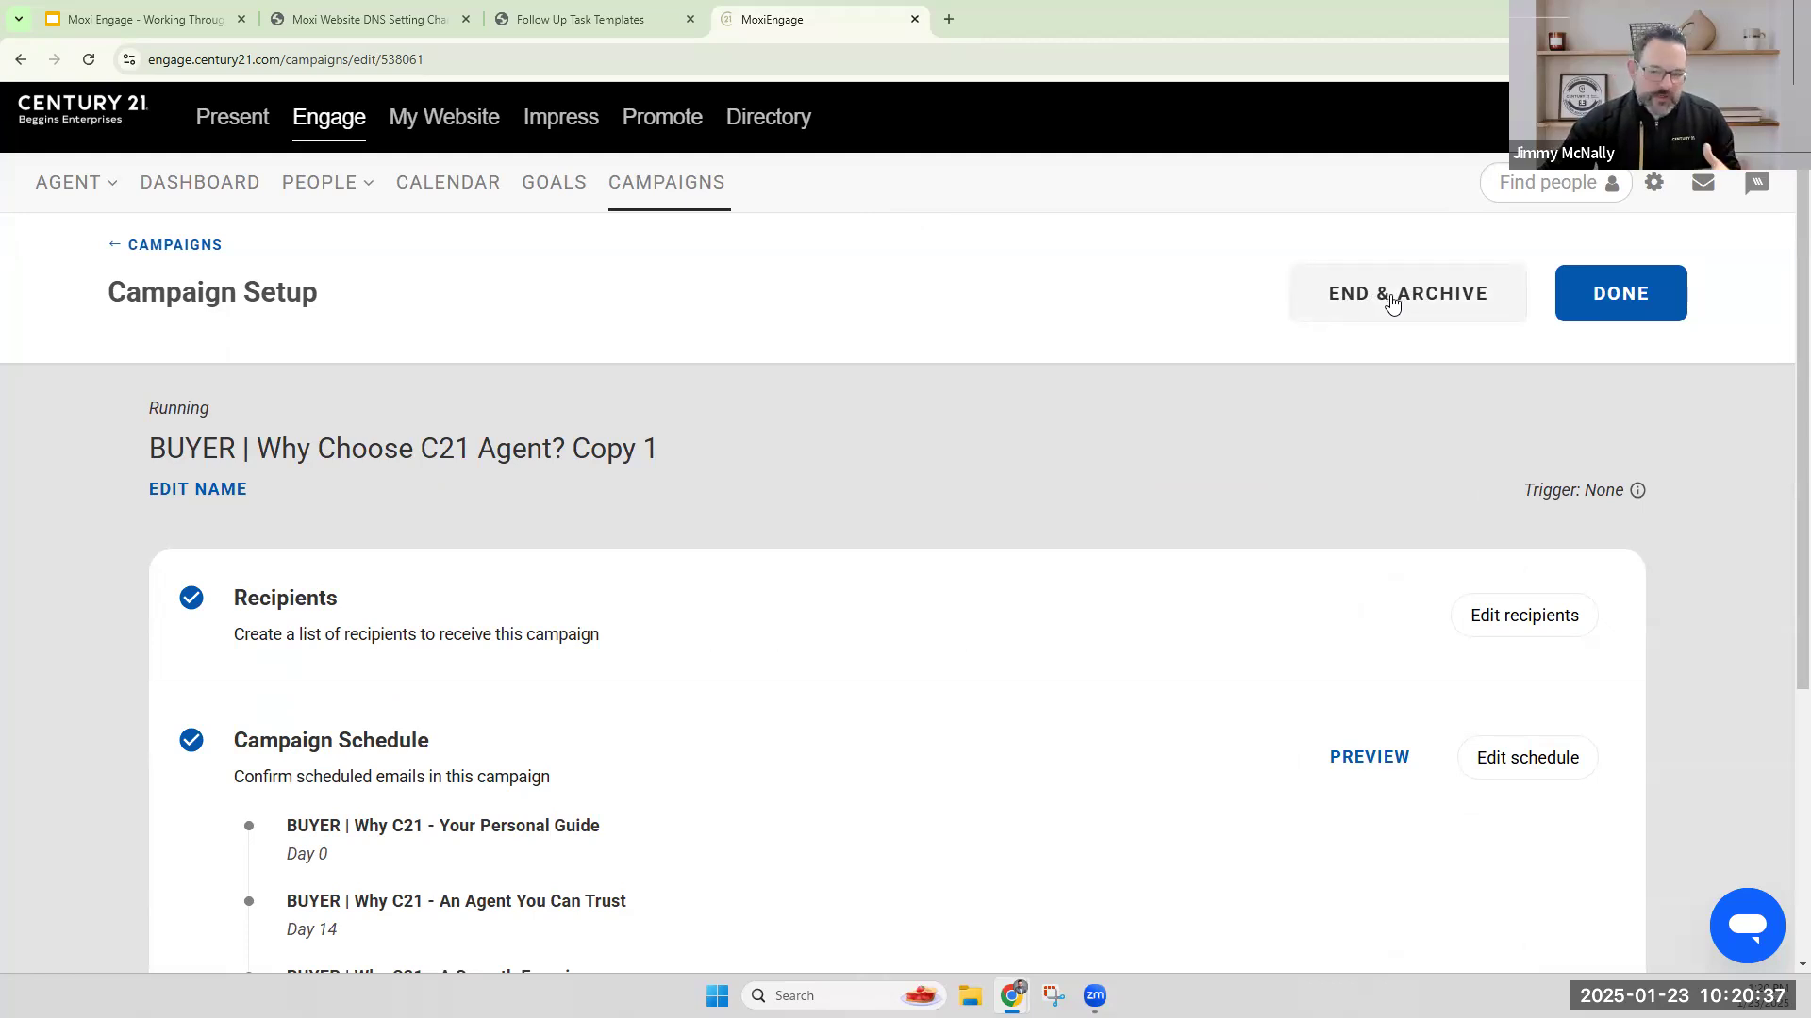
left_click(1391, 298)
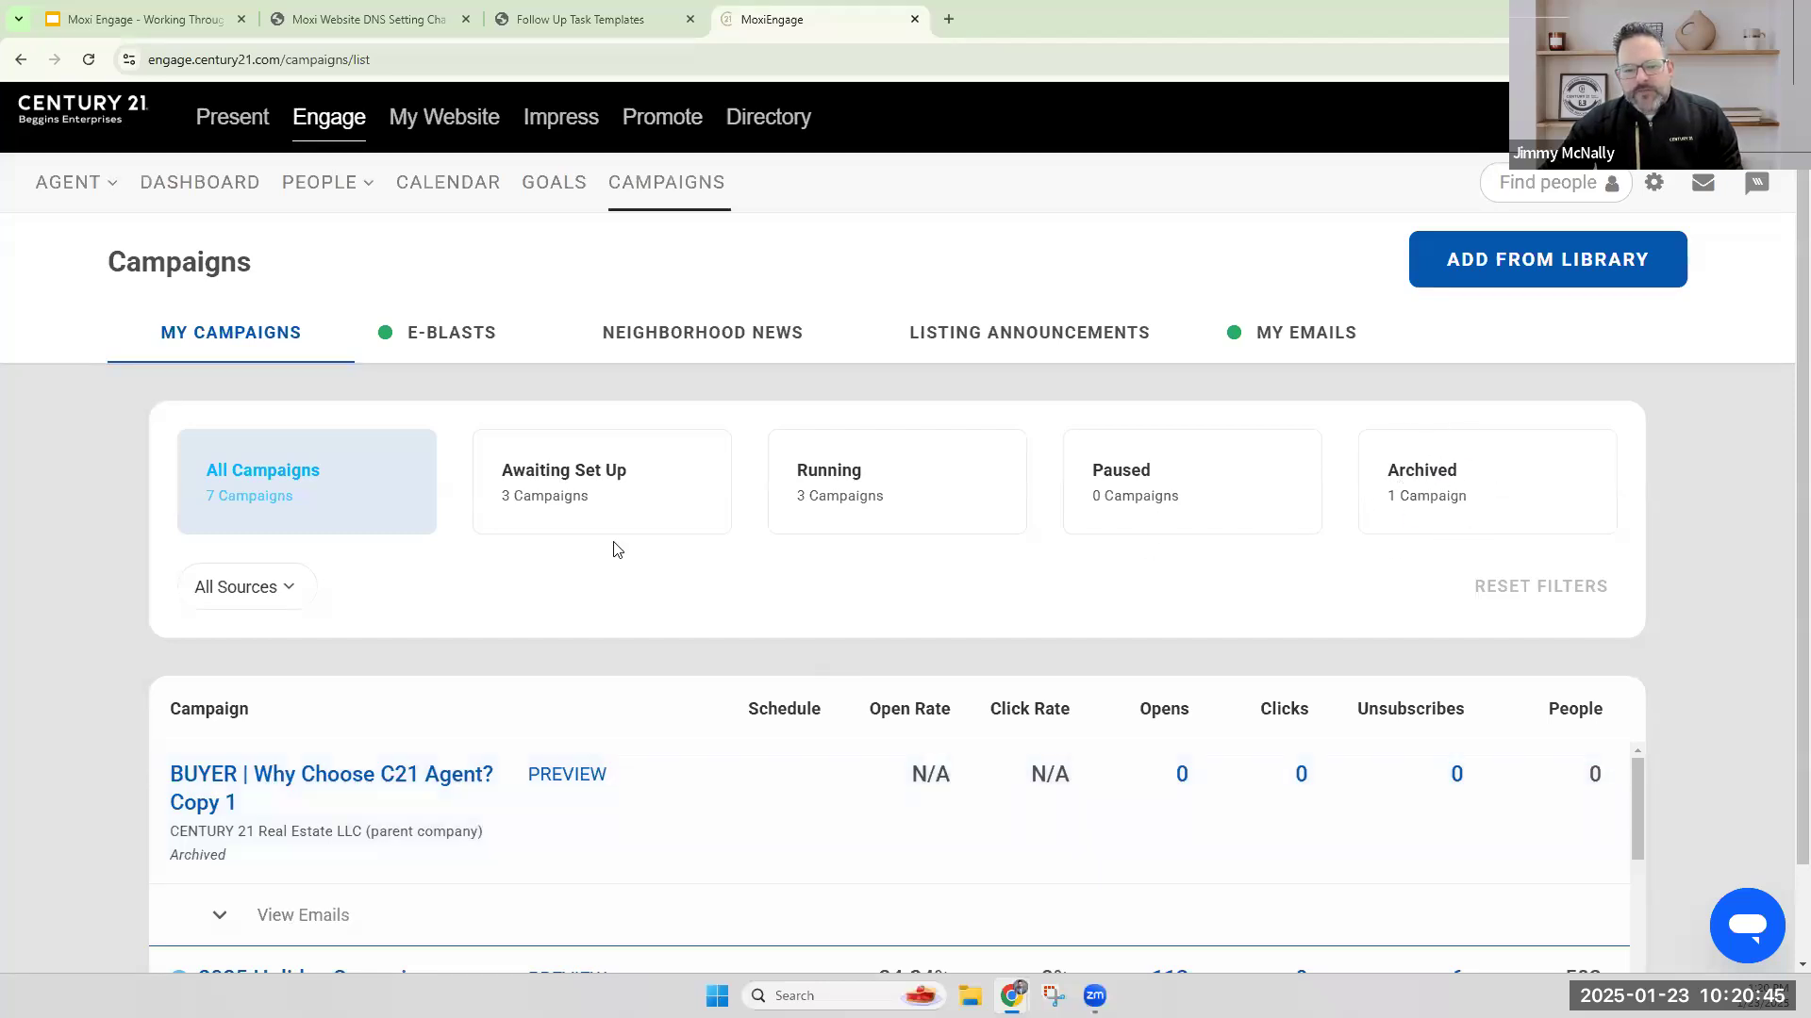
left_click(1431, 474)
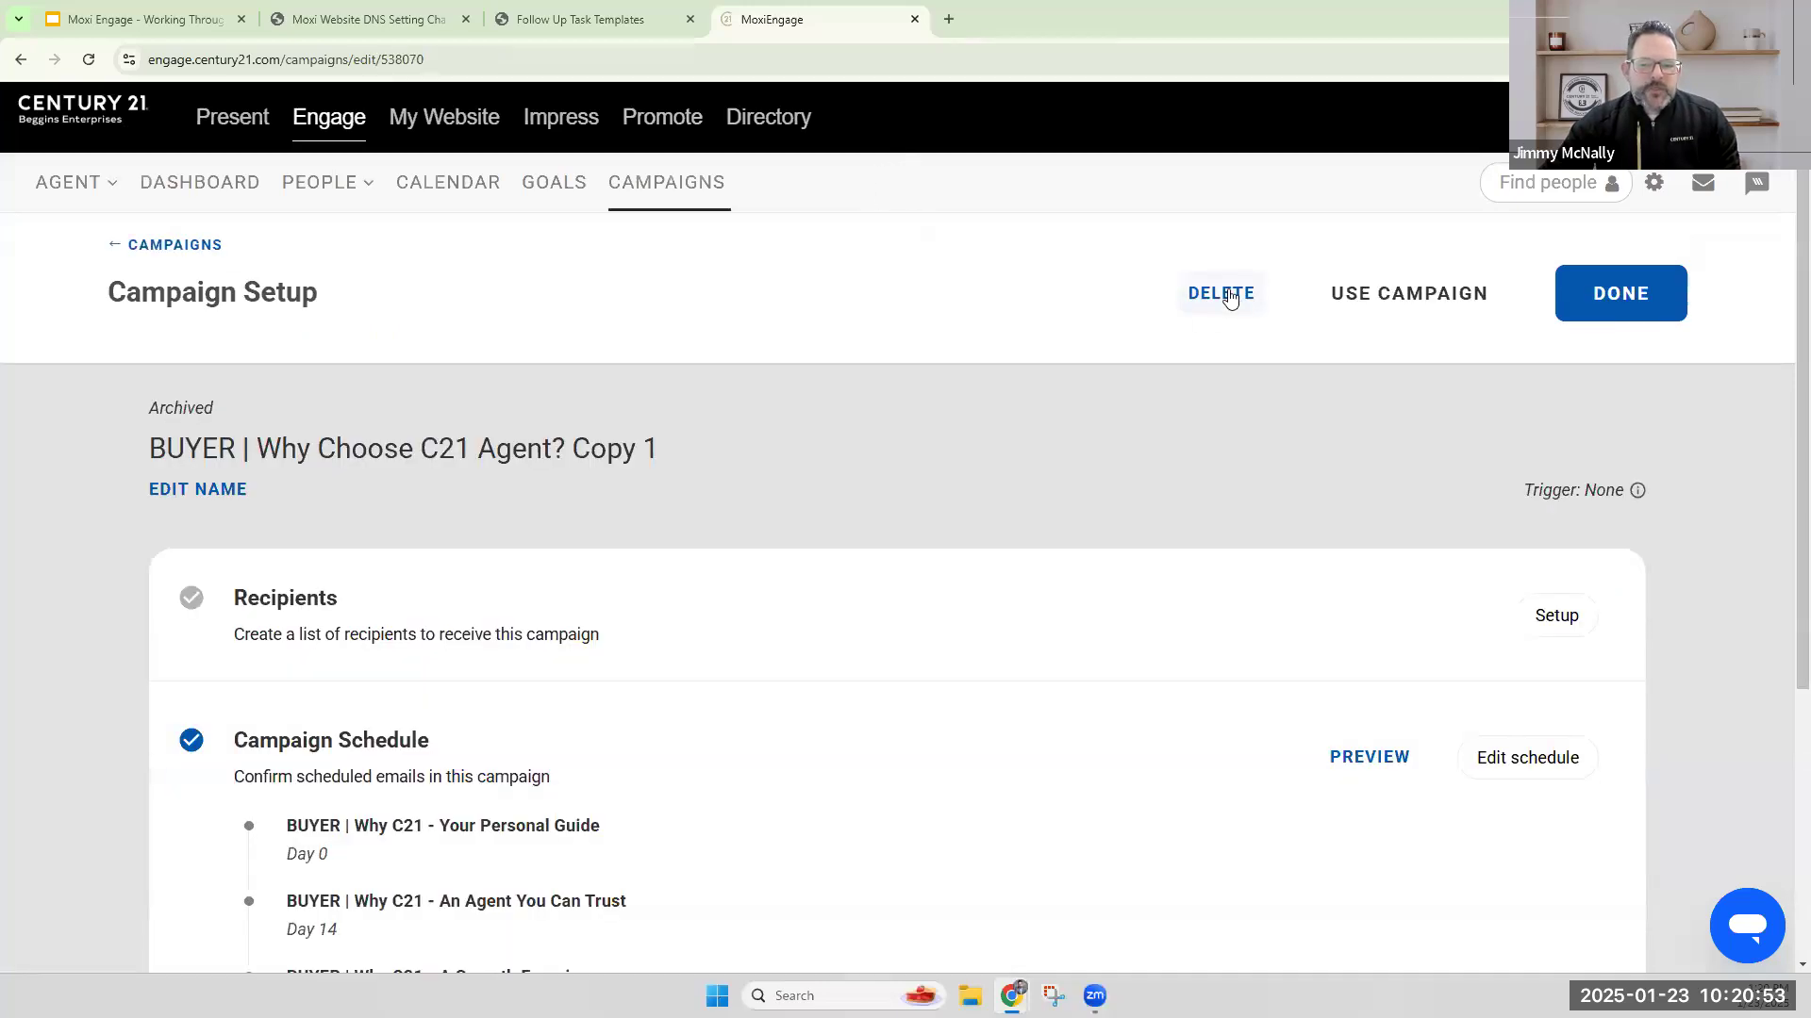
left_click(1228, 298)
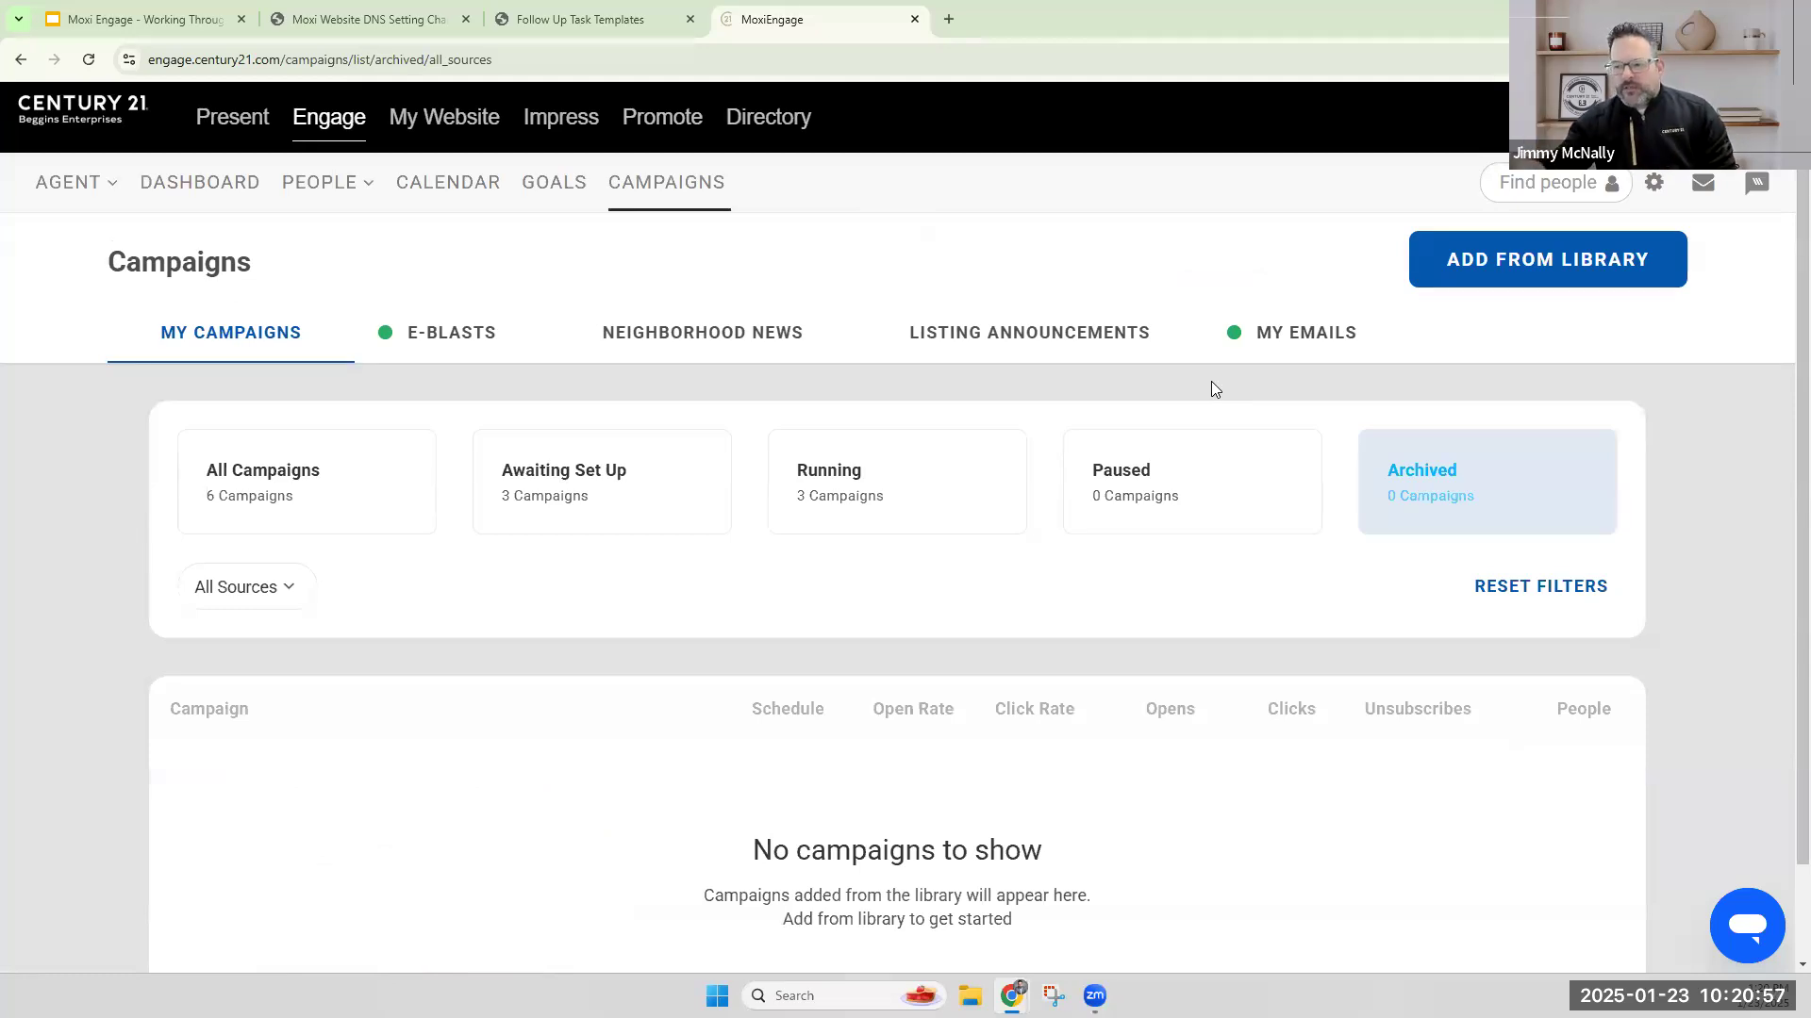
Show all campaigns, review the scheduled emails and dates of the running 2025 Holiday Campaign, and return to the campaign list.
left_click(244, 492)
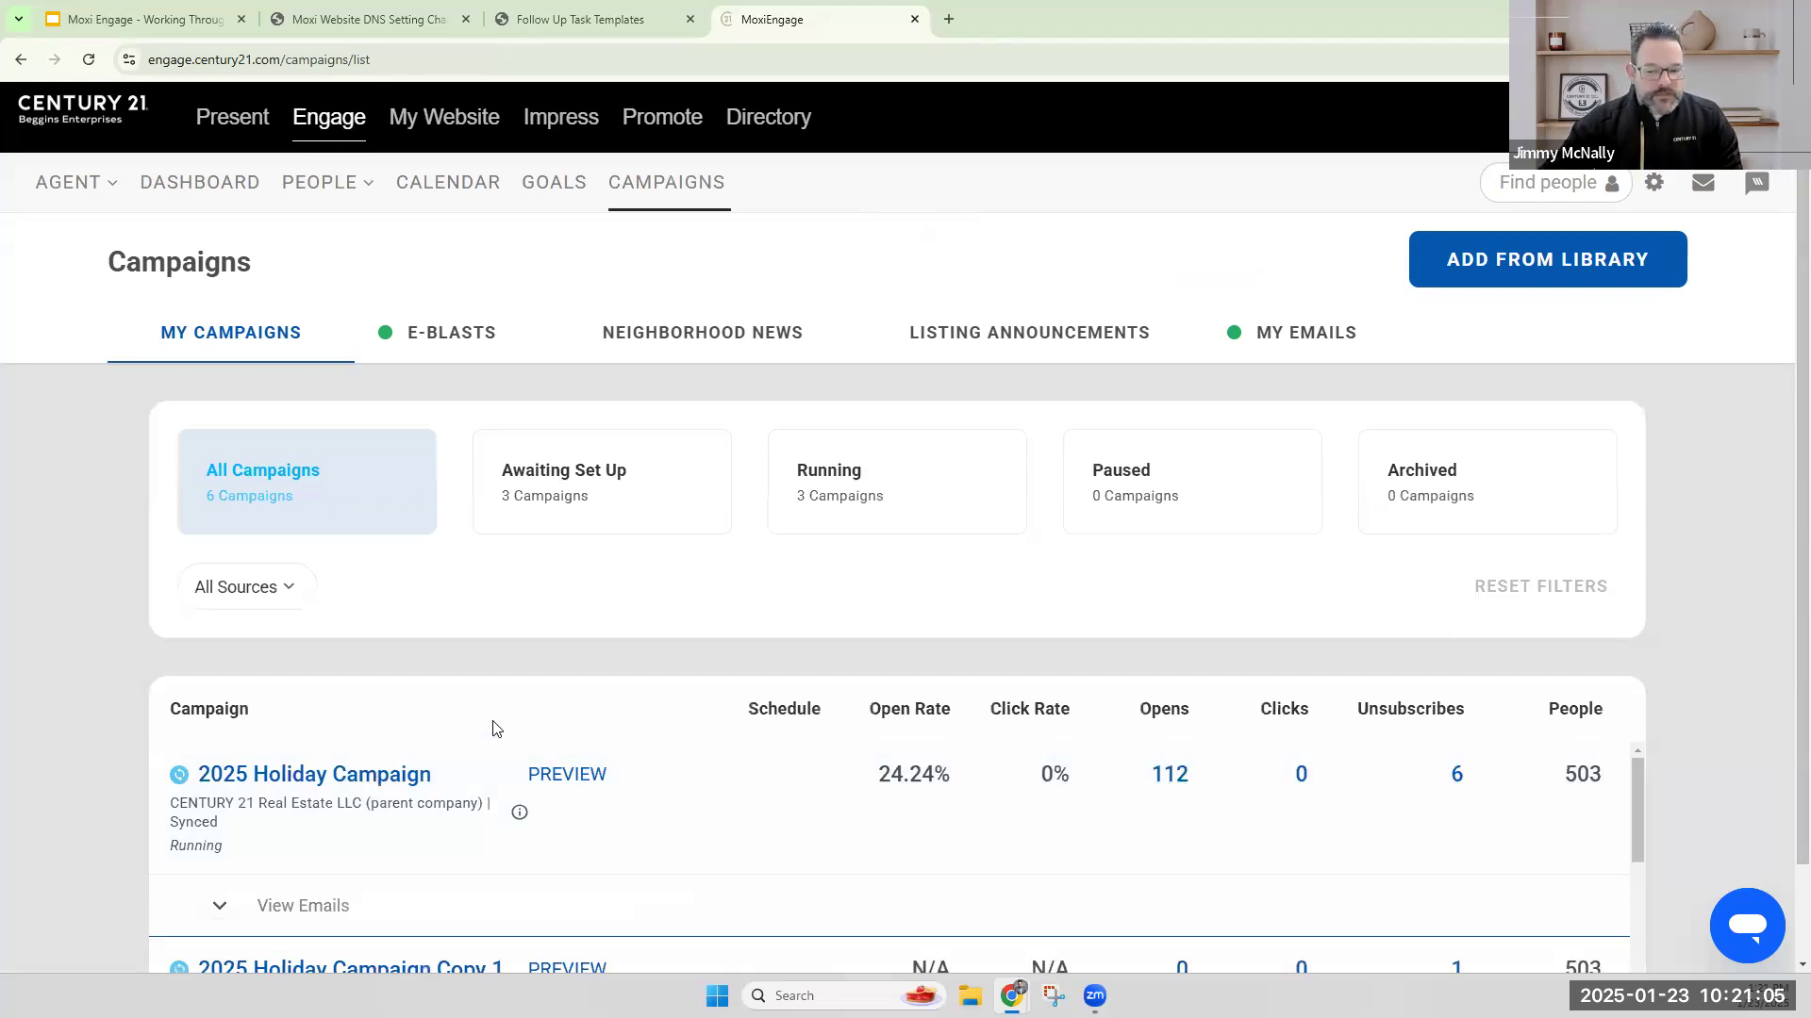
scroll(492, 728, "down", 1)
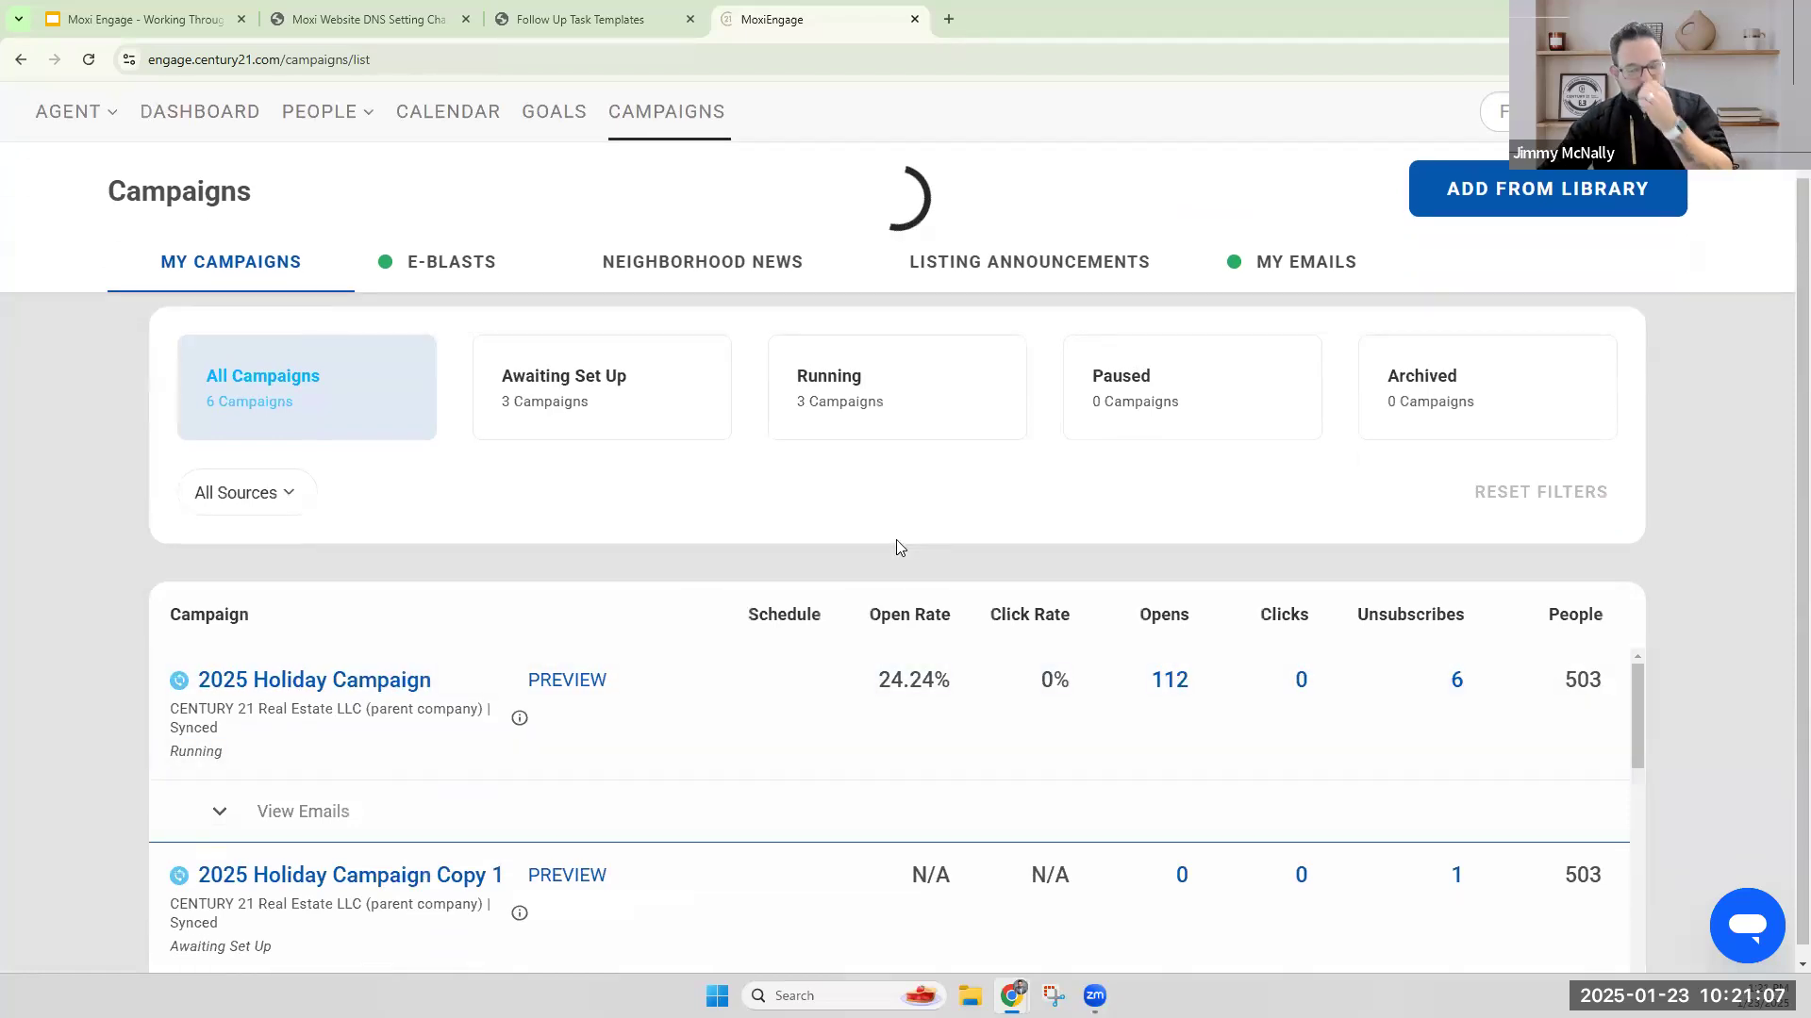
scroll(1037, 509, "down", 4)
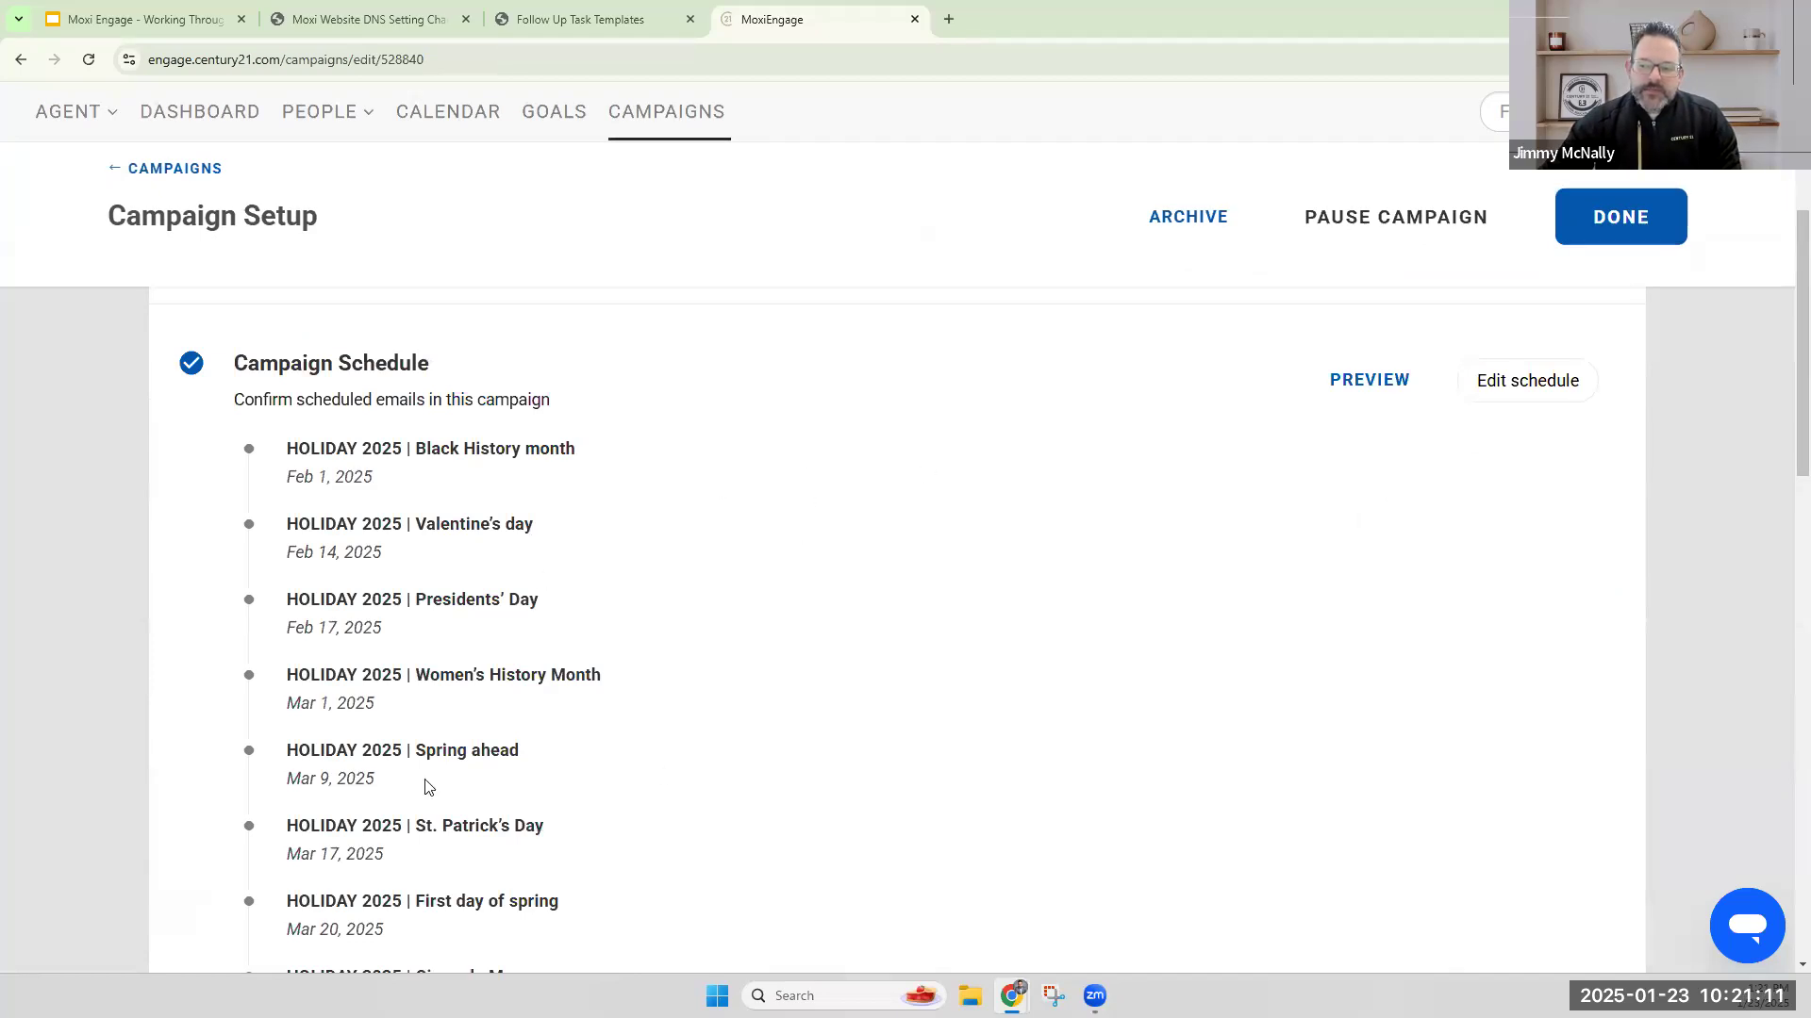
scroll(698, 611, "down", 3)
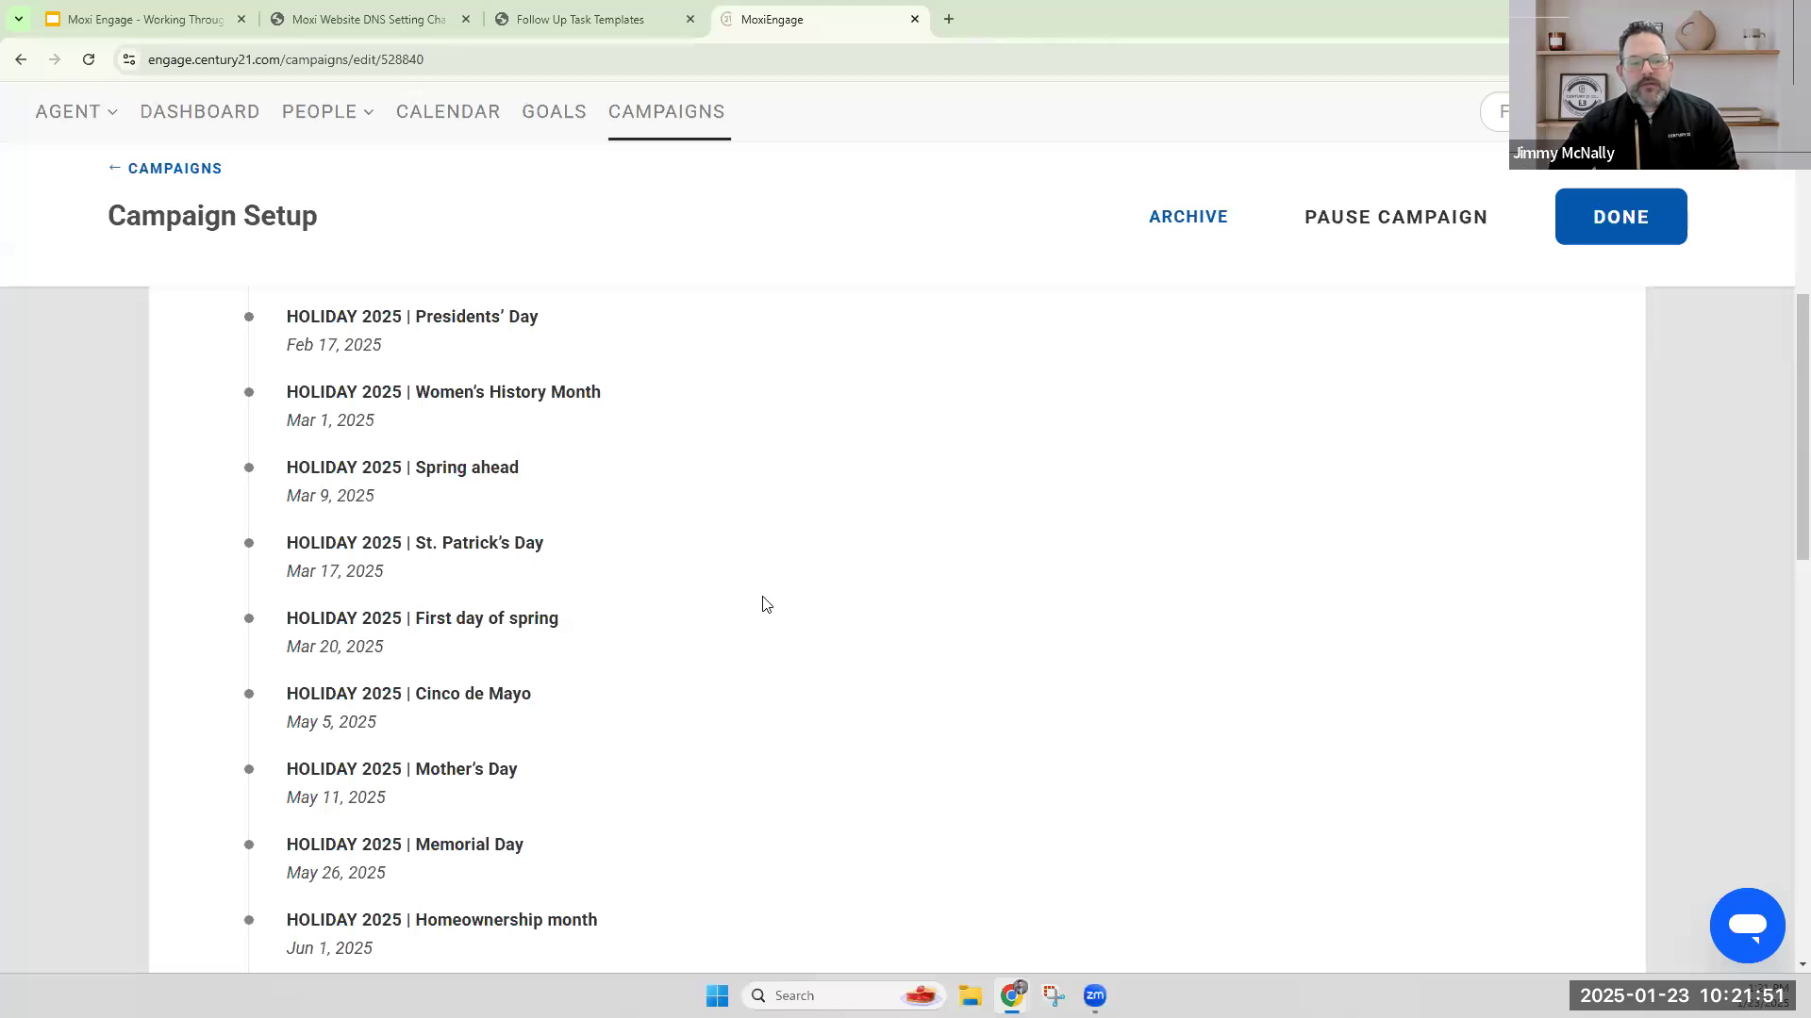
scroll(877, 630, "up", 6)
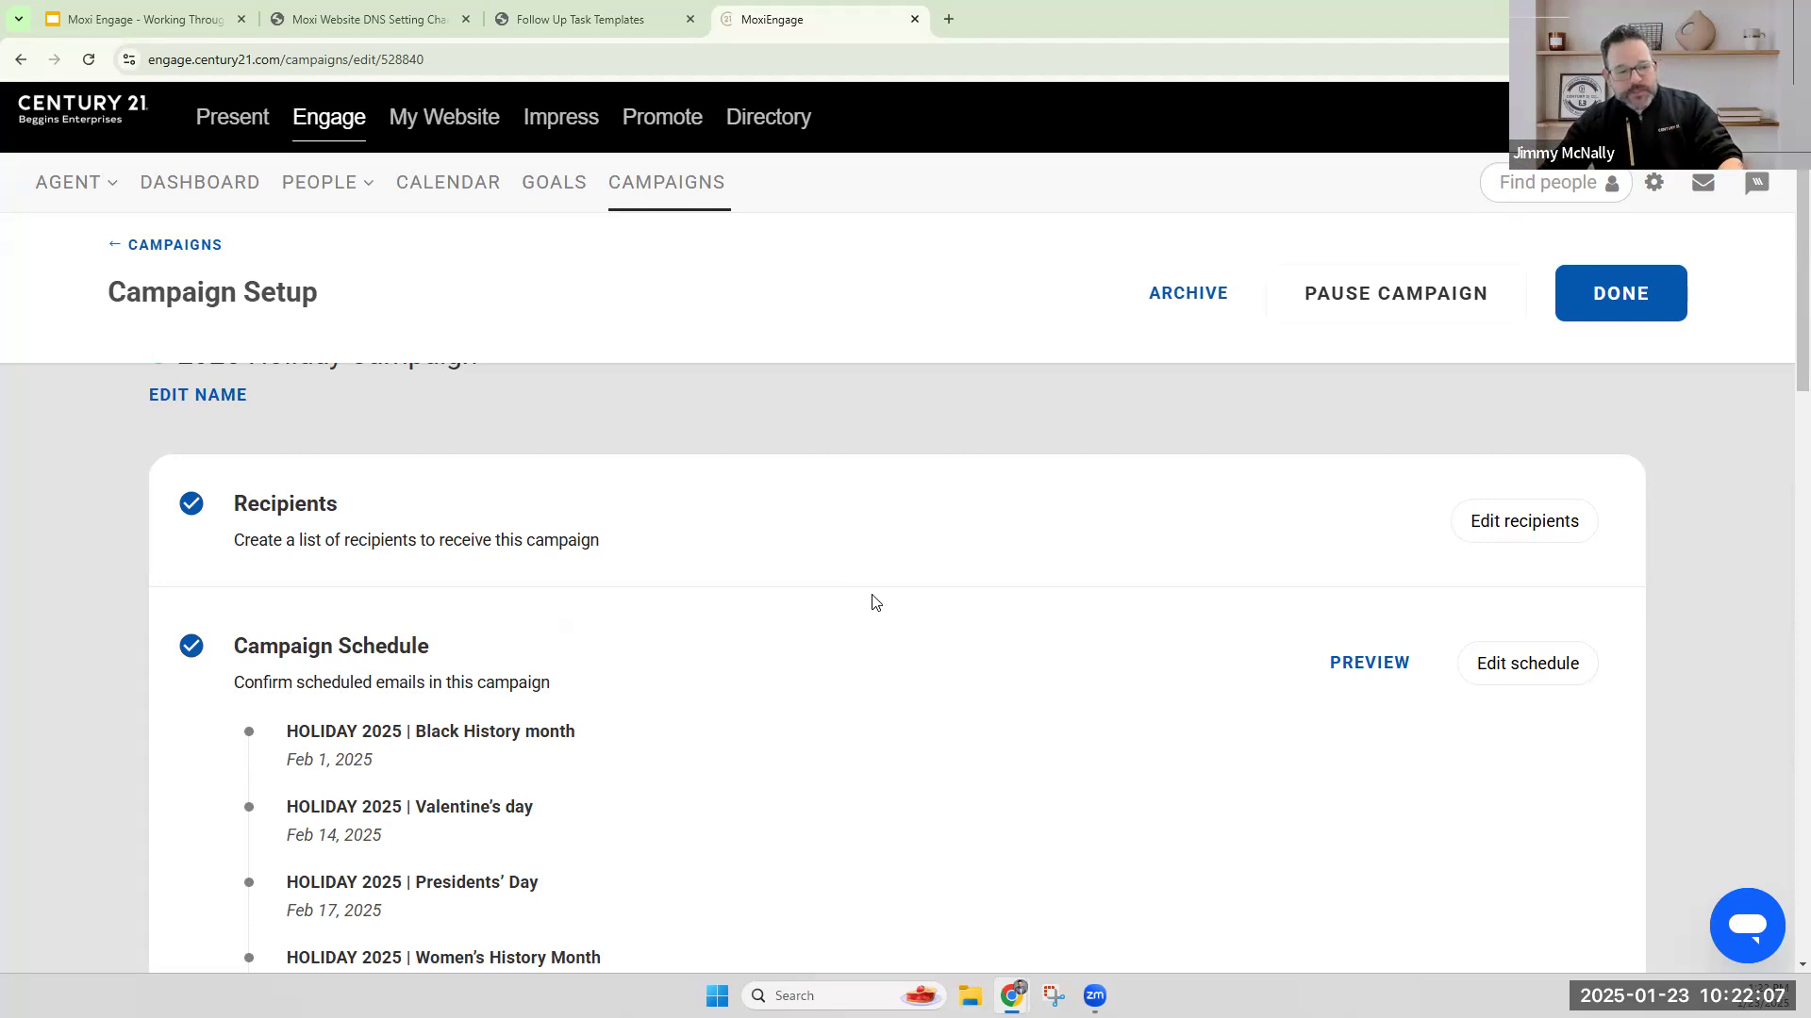
left_click_drag(286, 733, 402, 733)
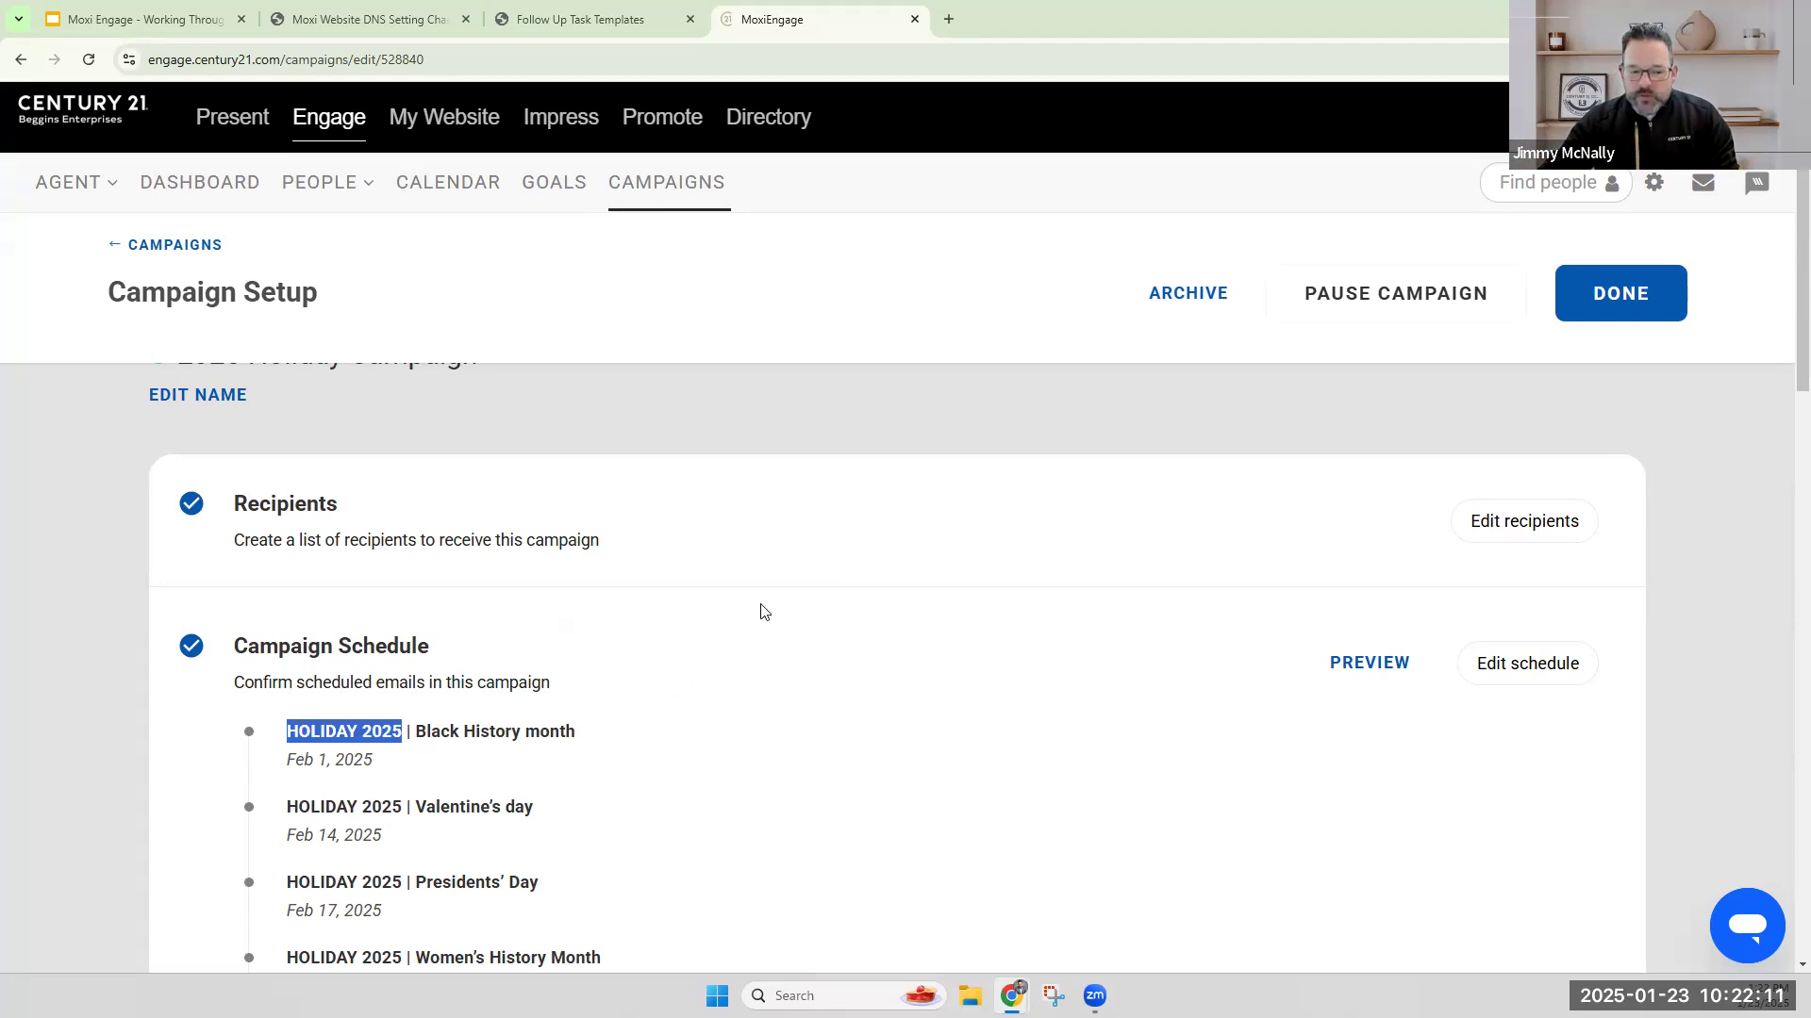
left_click(954, 431)
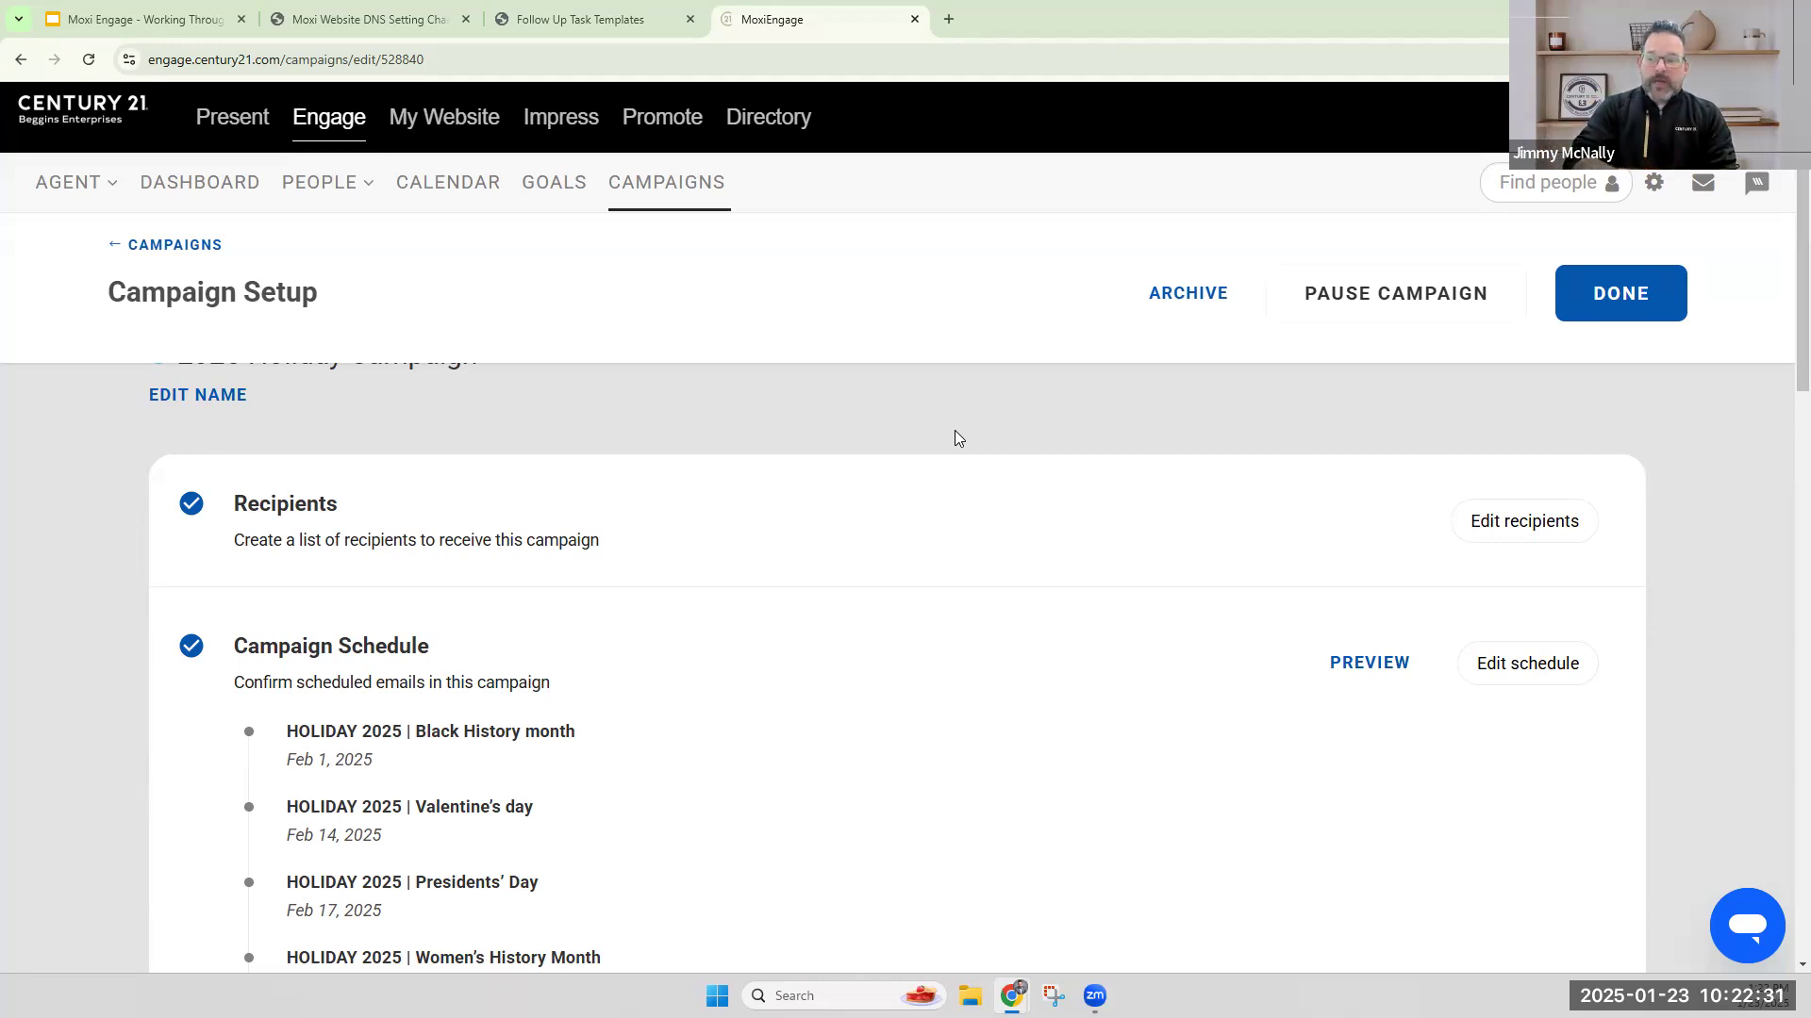
scroll(876, 557, "up", 1)
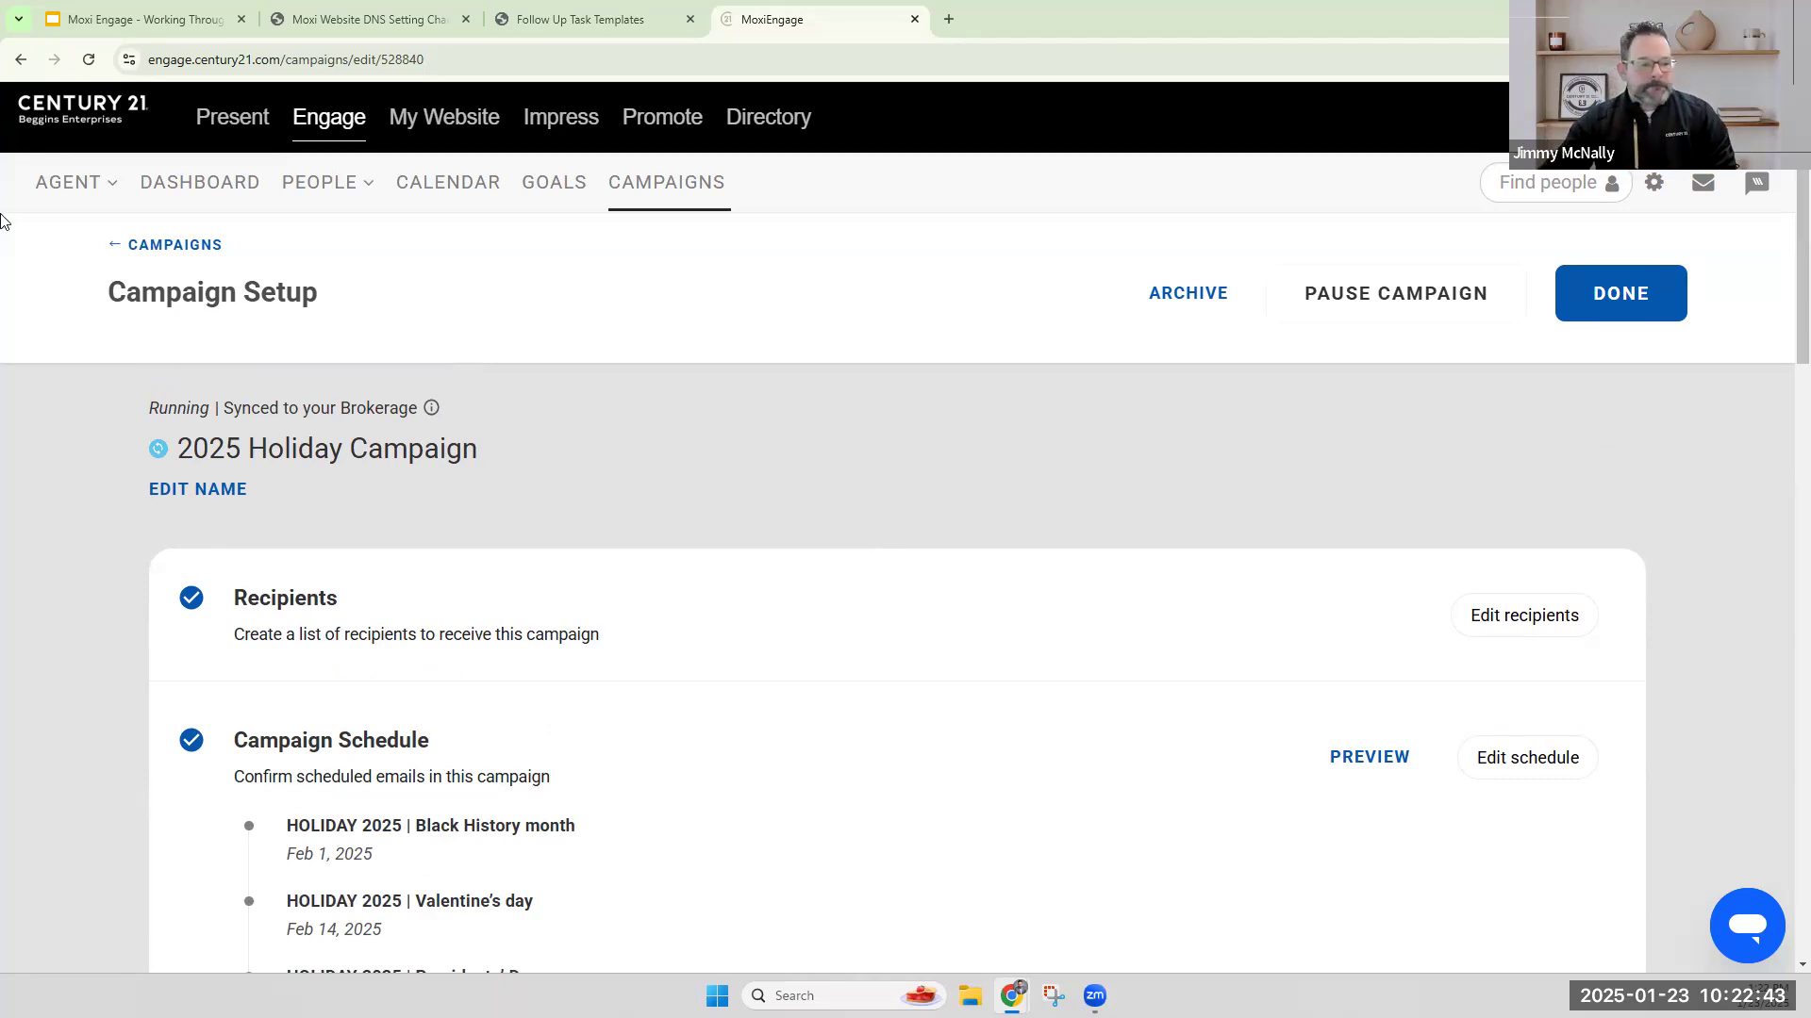
left_click(168, 247)
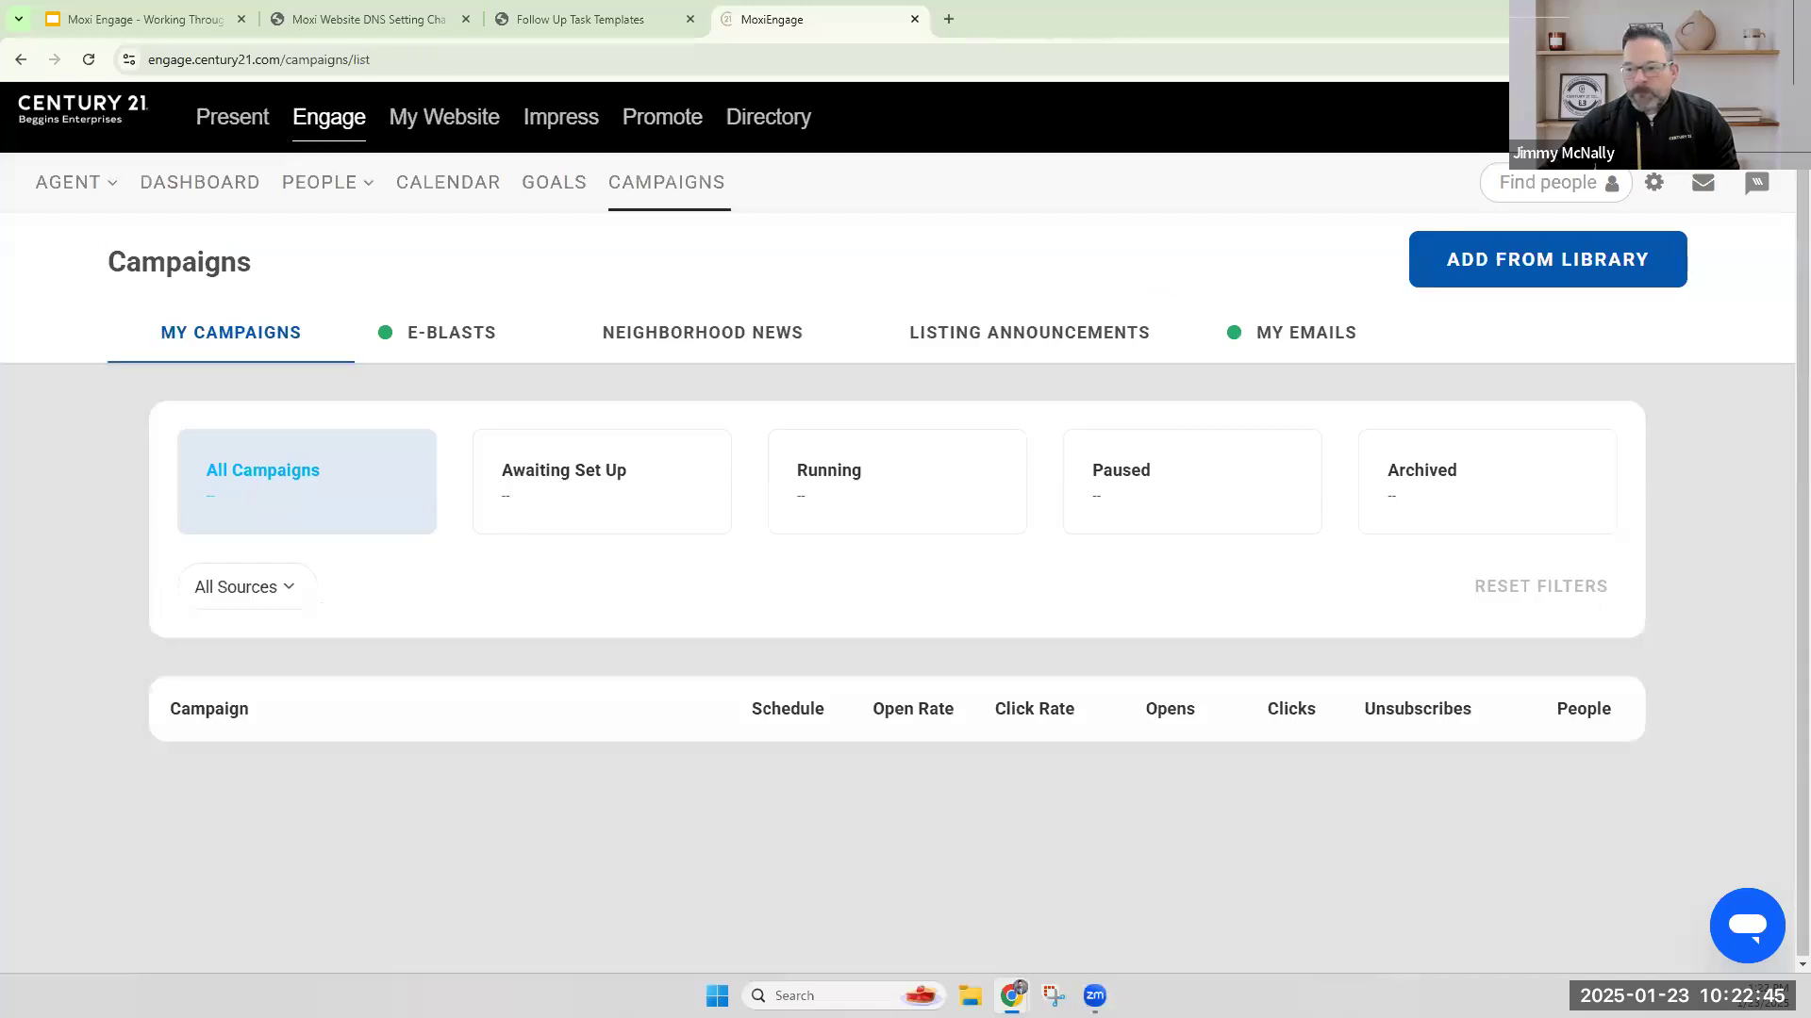